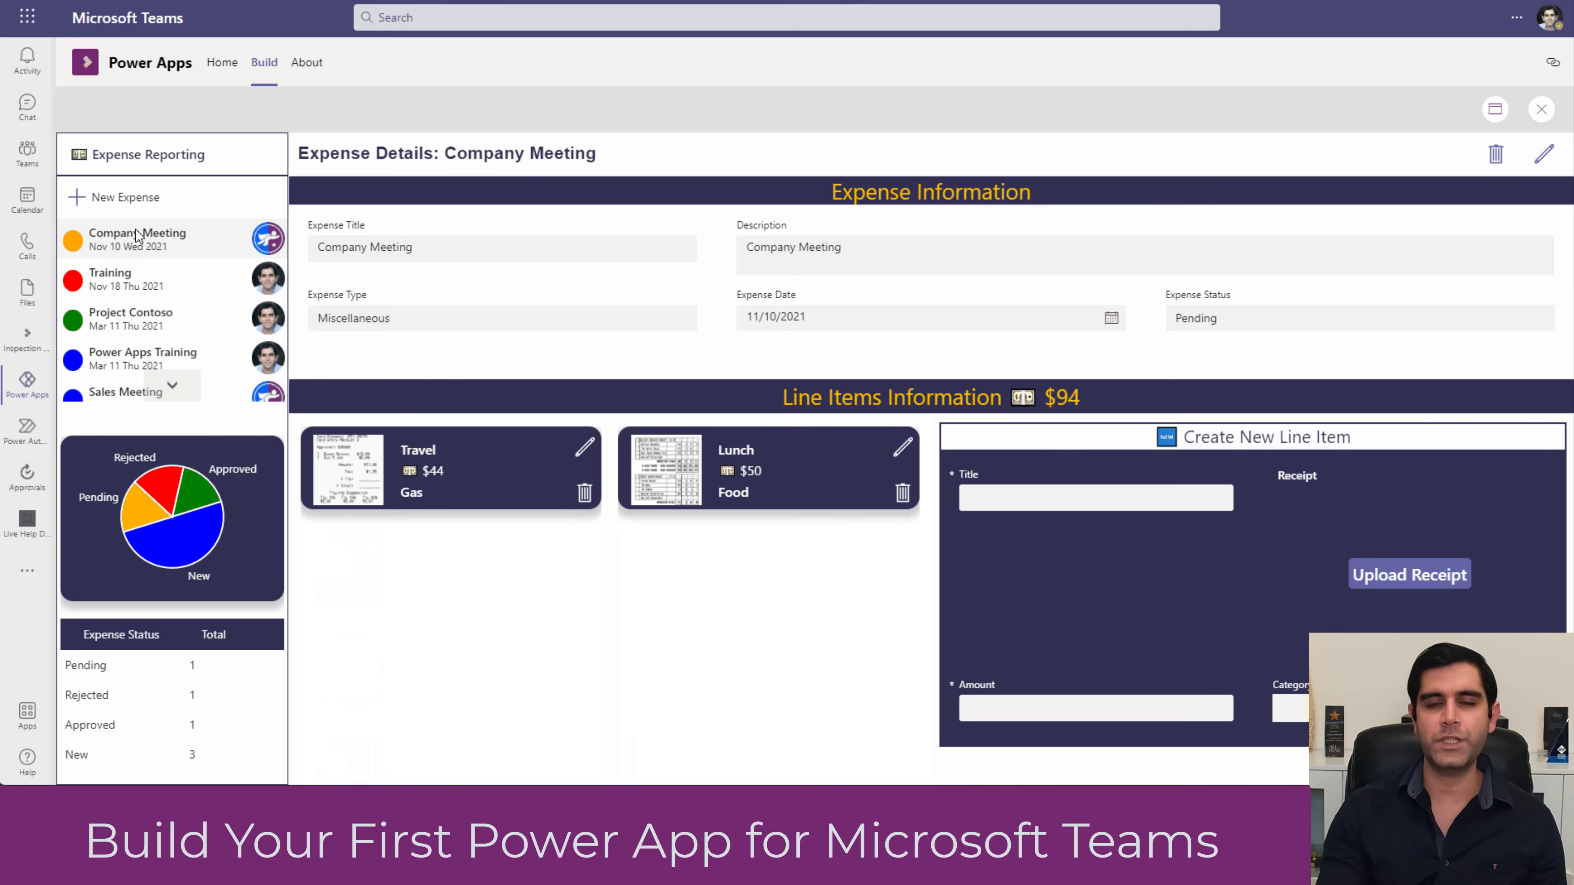
Step: Change the Company Meeting expense's status to Approved and save the record
{"action": "left_click", "coordinate": [1544, 153]}
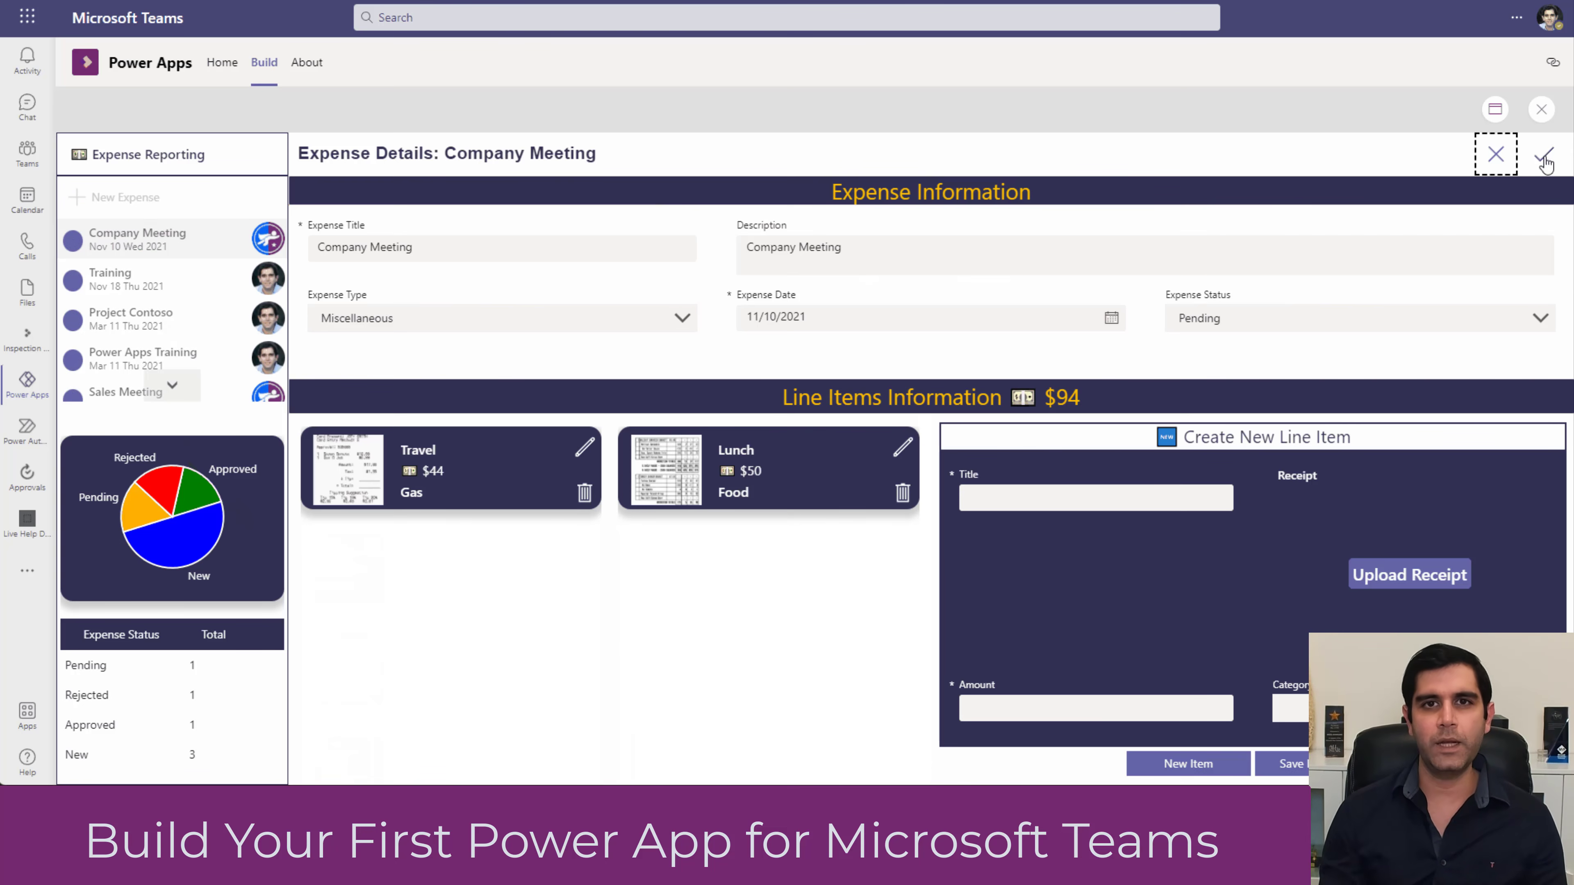
{"action": "left_click", "coordinate": [1376, 322]}
{"action": "left_click", "coordinate": [1238, 435]}
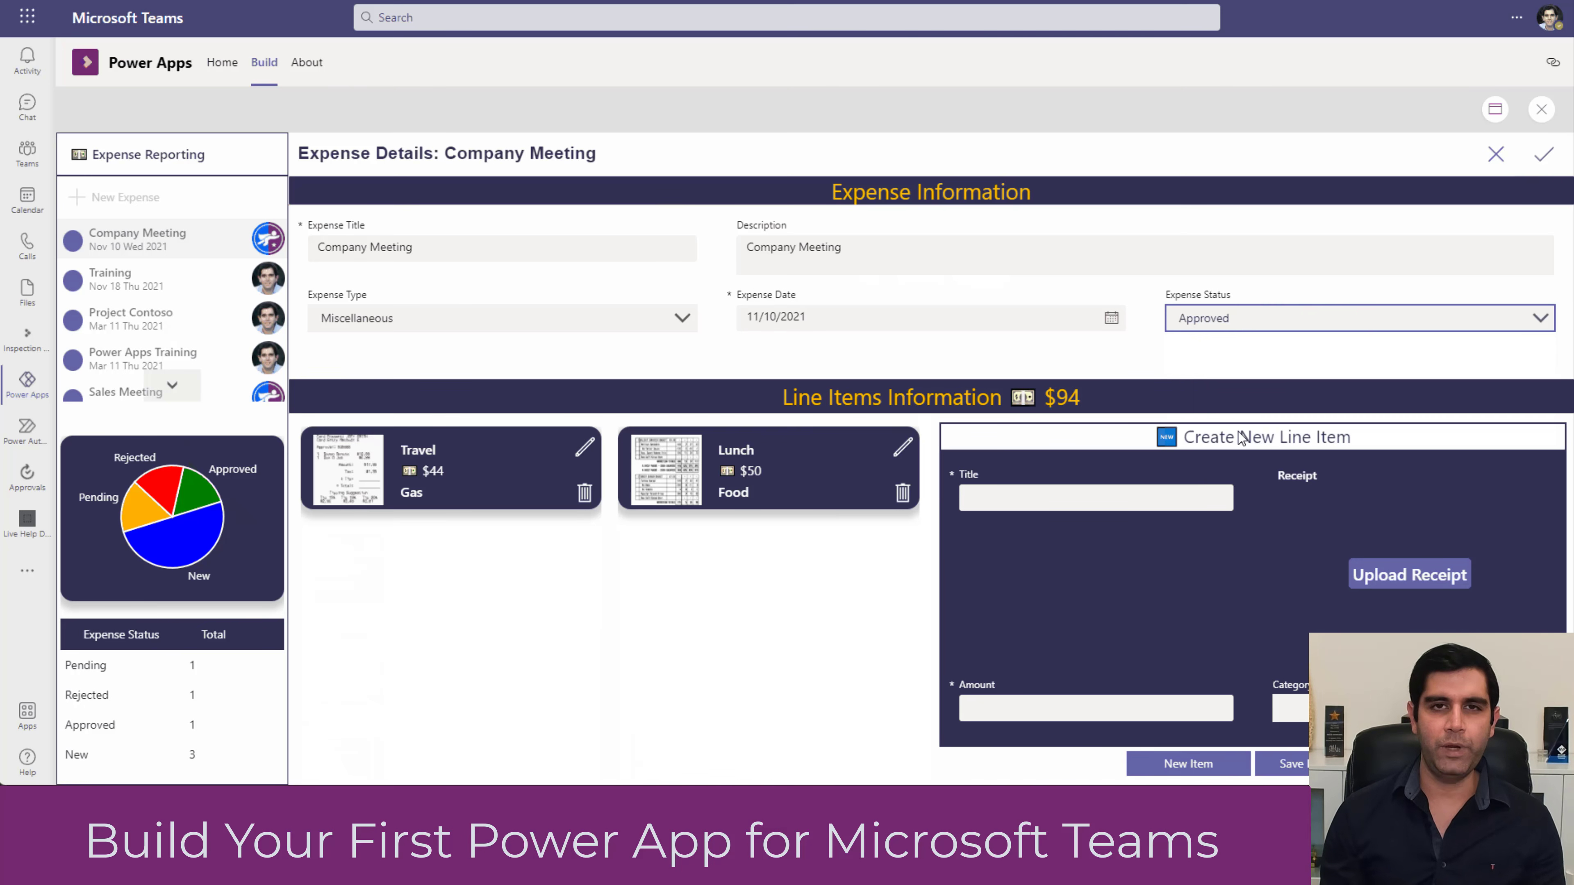
{"action": "left_click", "coordinate": [1544, 154]}
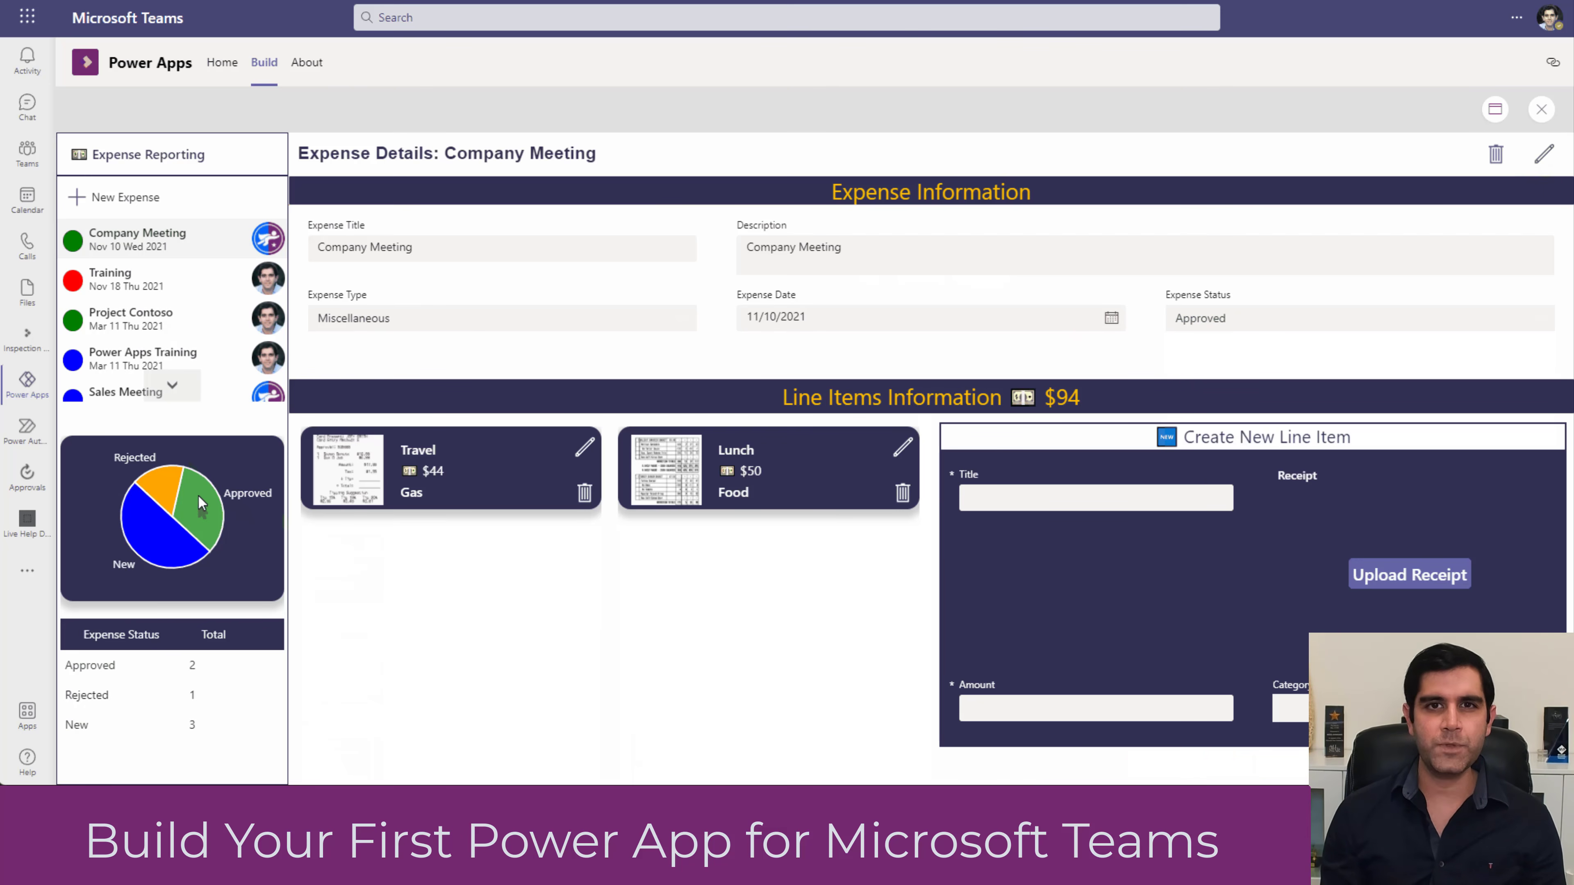
Step: Attach the first receipt image in the folder to the new Training Package line item of the Power Apps Training expense
{"action": "left_click", "coordinate": [149, 334]}
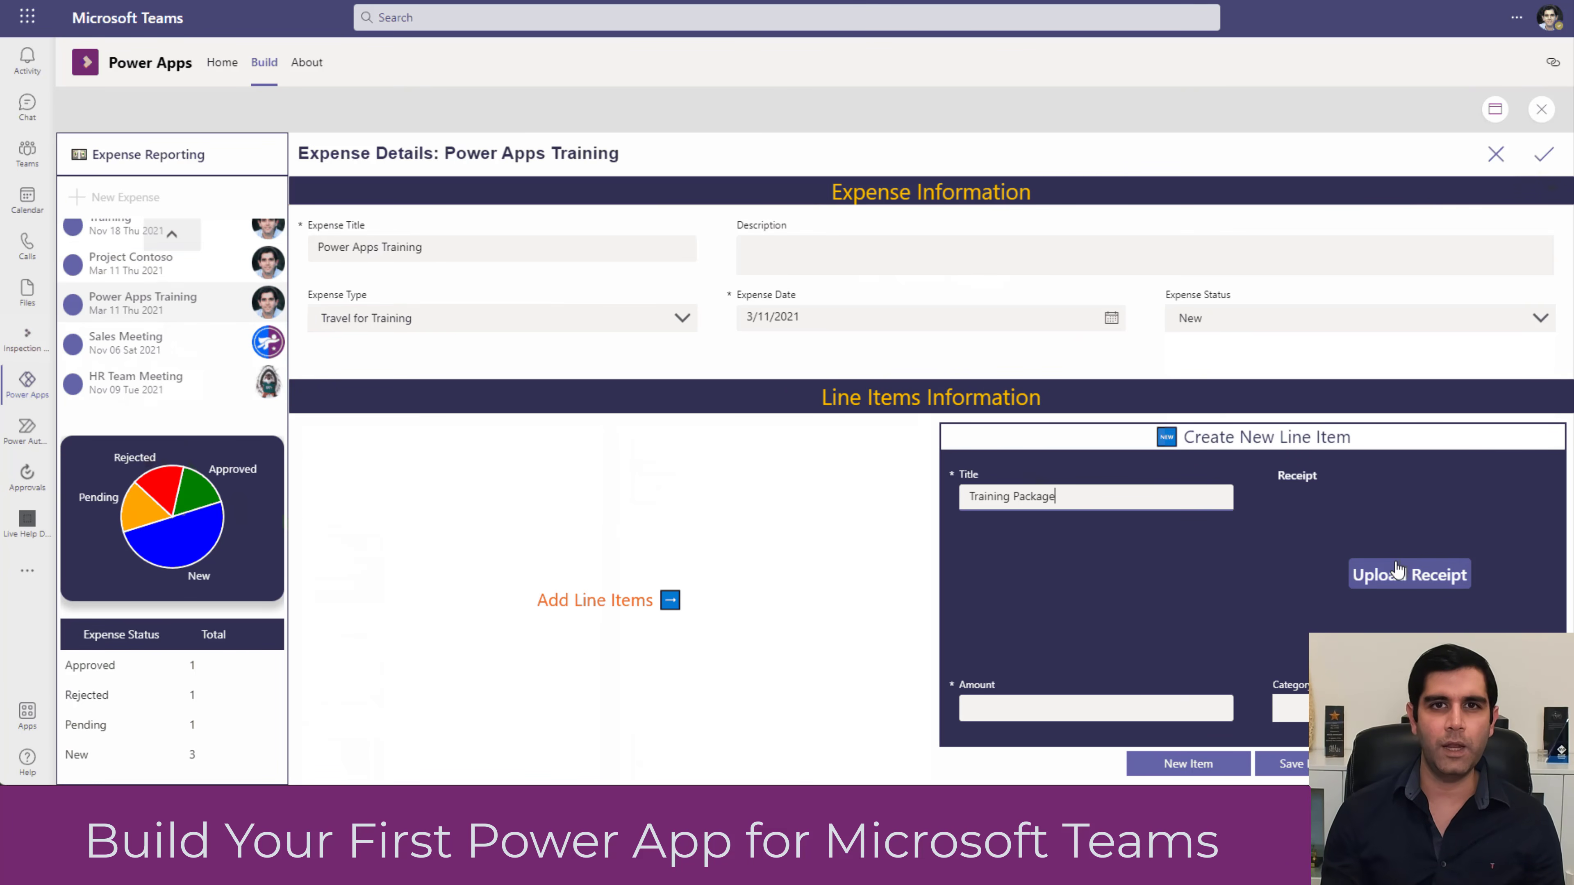
{"action": "left_click", "coordinate": [1397, 569]}
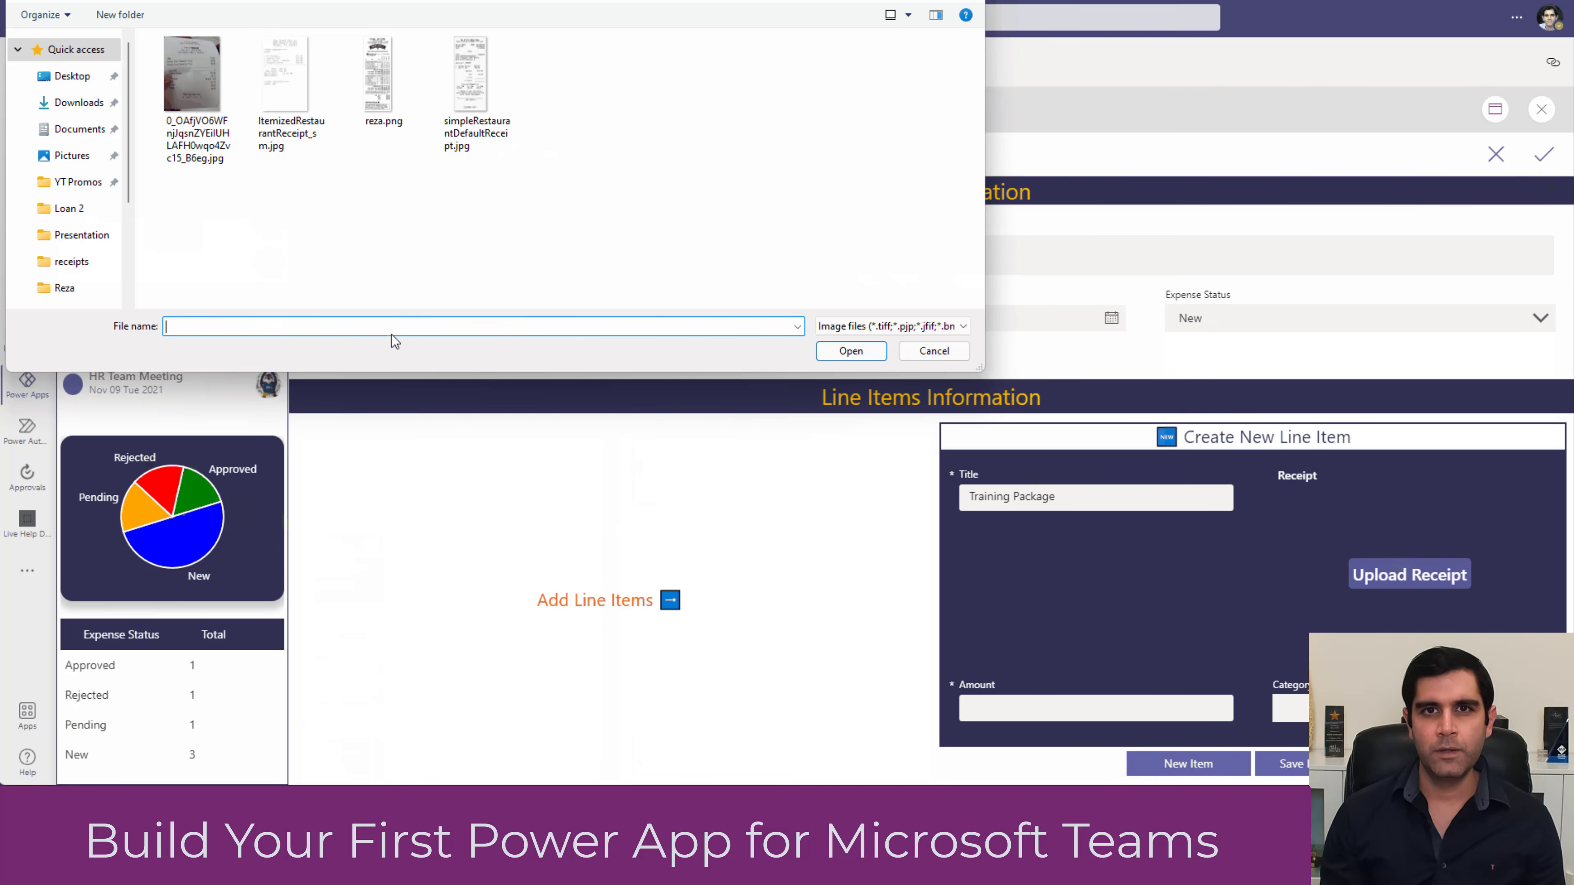
{"action": "double_click", "coordinate": [208, 100]}
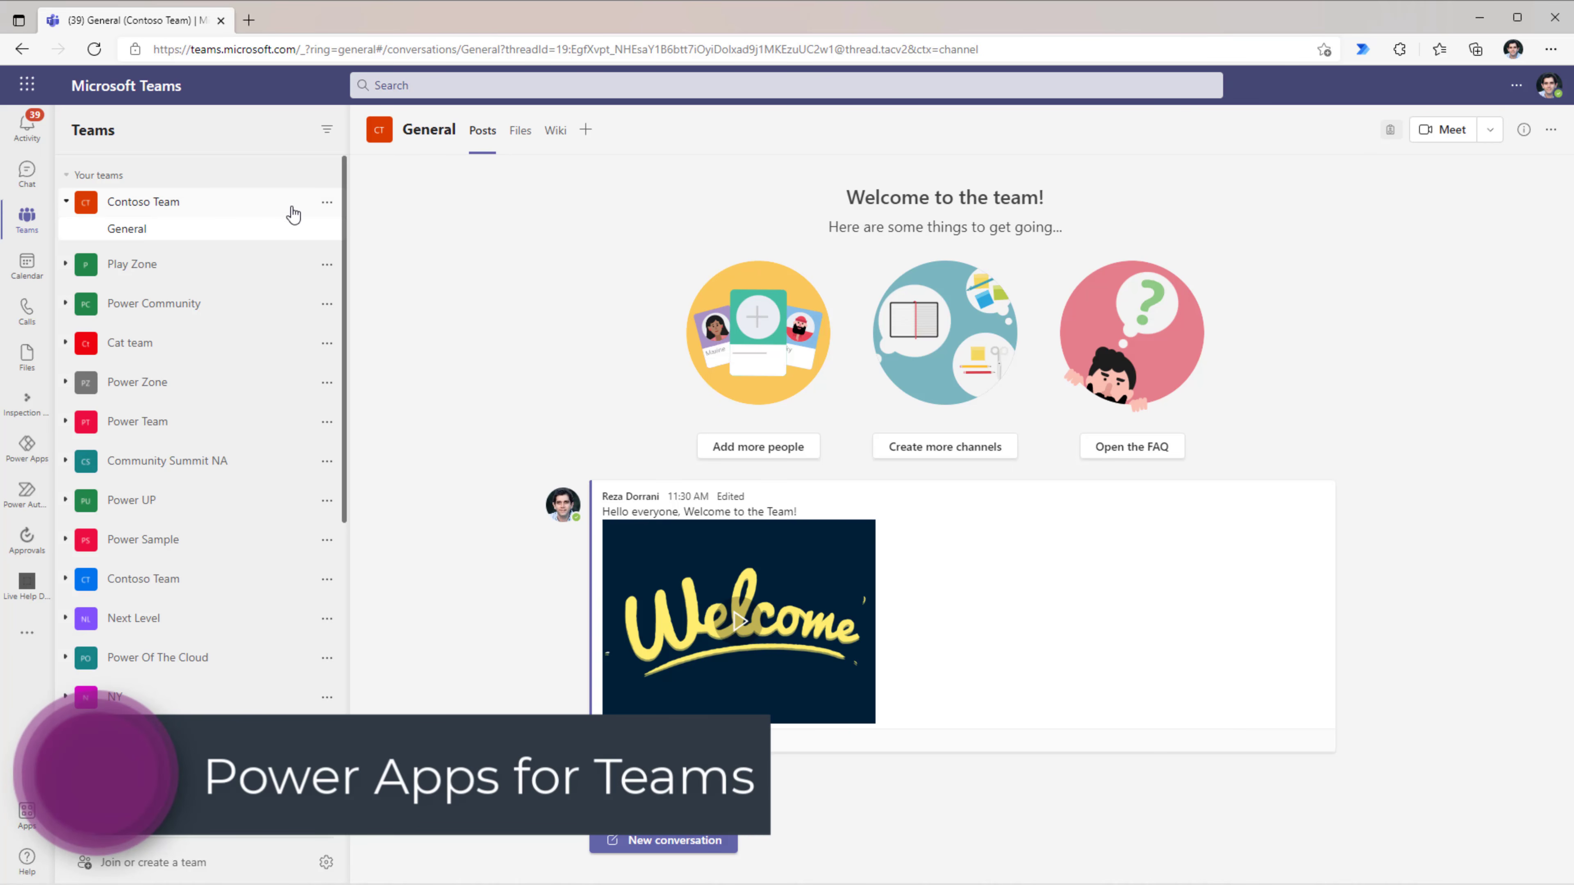
Step: Open the management page of the Contoso Team and show its members and guests
{"action": "left_click", "coordinate": [323, 205]}
{"action": "left_click", "coordinate": [388, 278]}
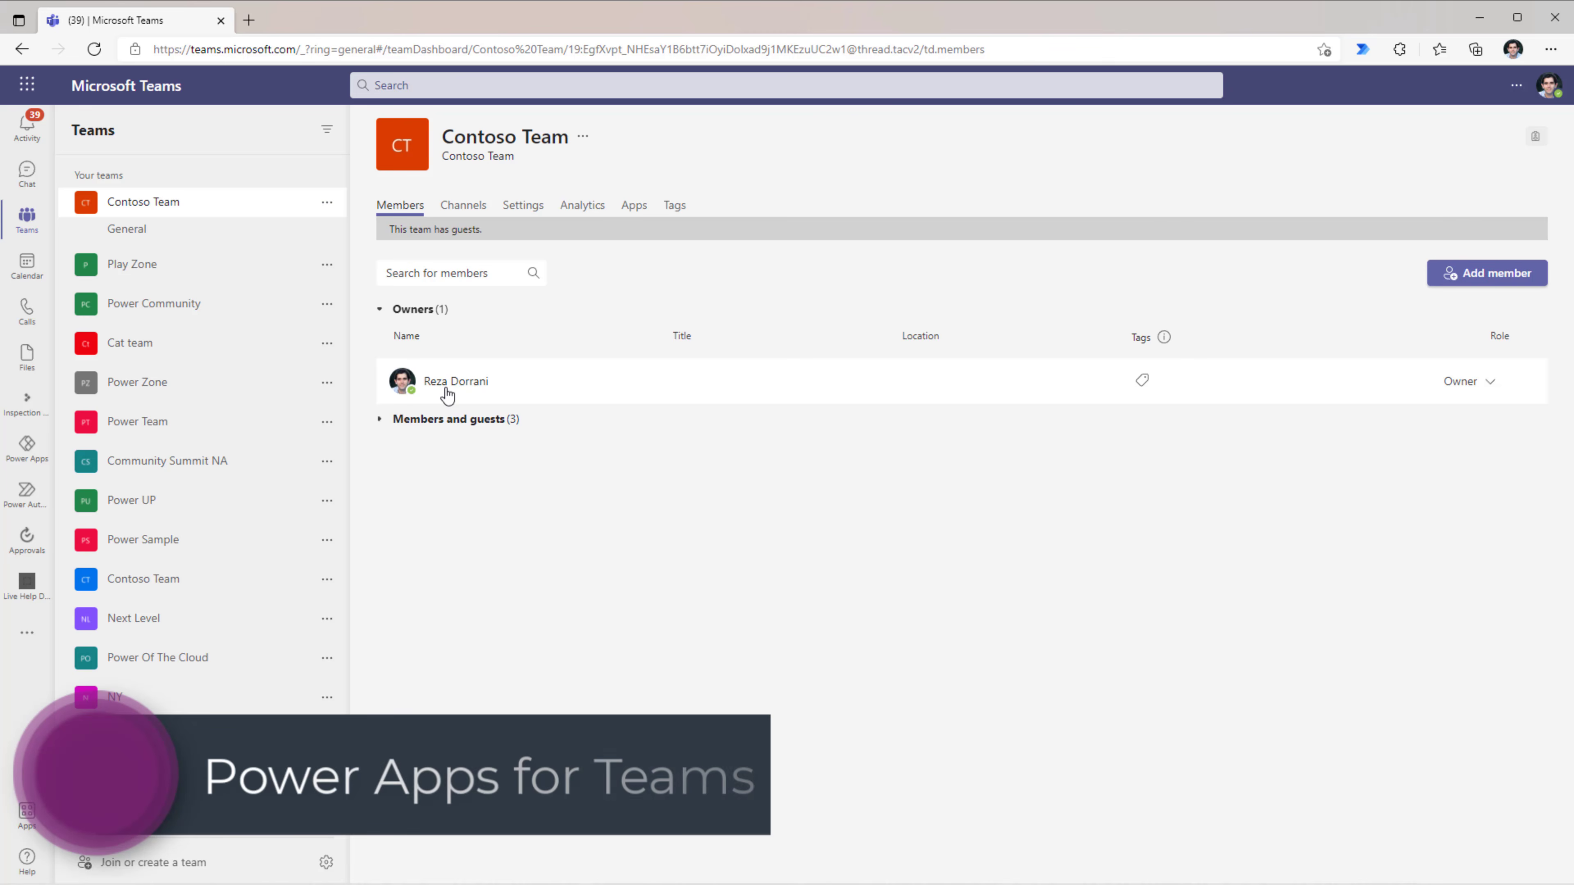
{"action": "left_click", "coordinate": [434, 419]}
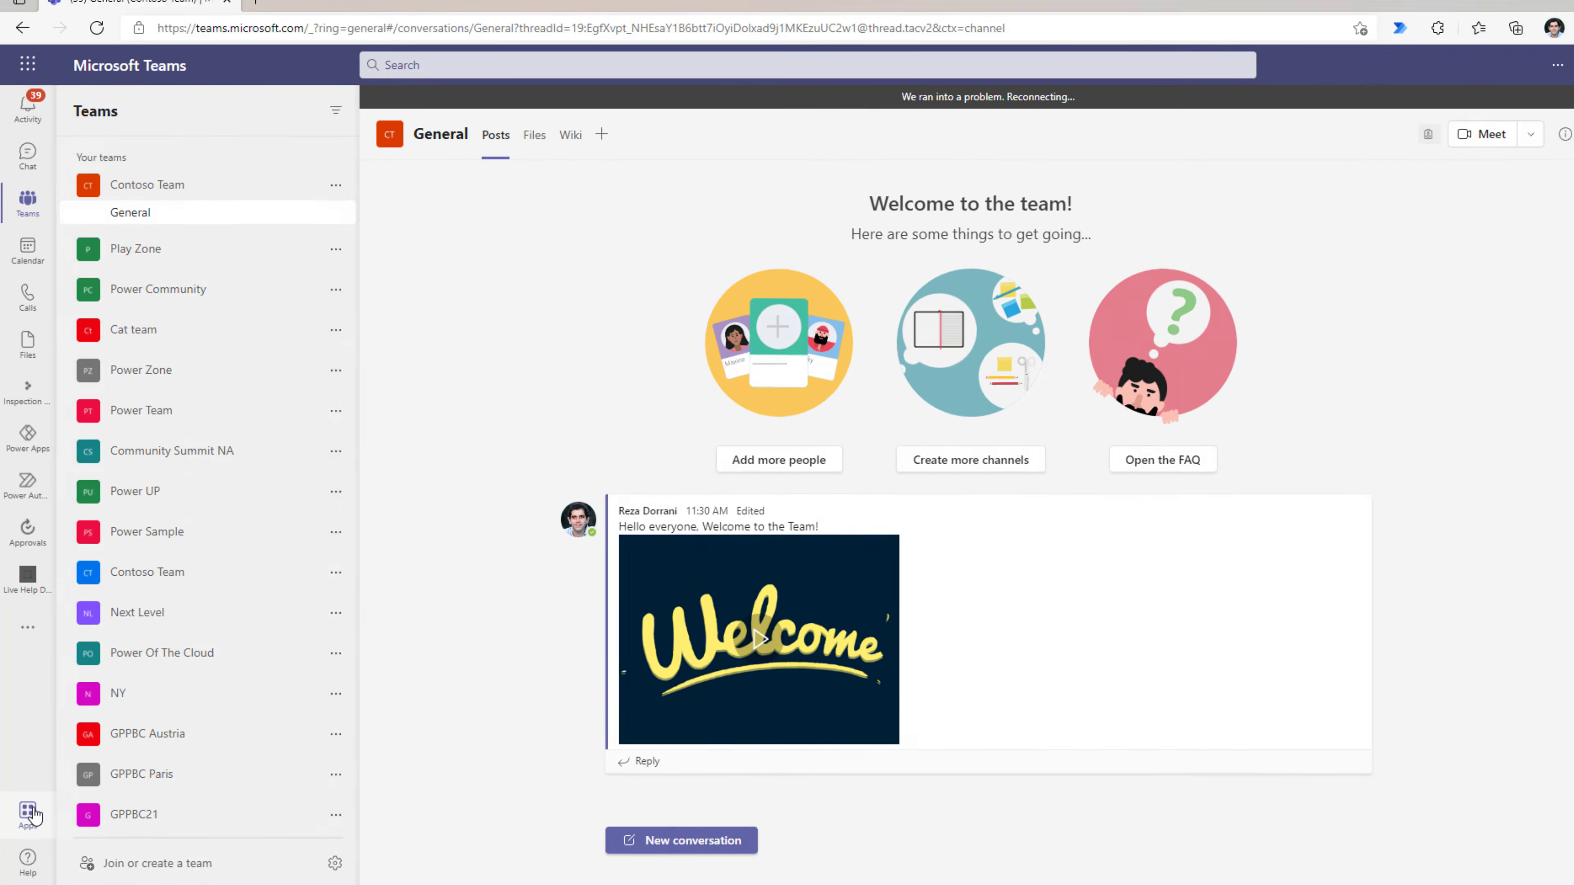
Step: Search the Teams app store for "power apps", open the Power Apps app and check its pinning options
{"action": "left_click", "coordinate": [32, 814]}
{"action": "left_click", "coordinate": [269, 197]}
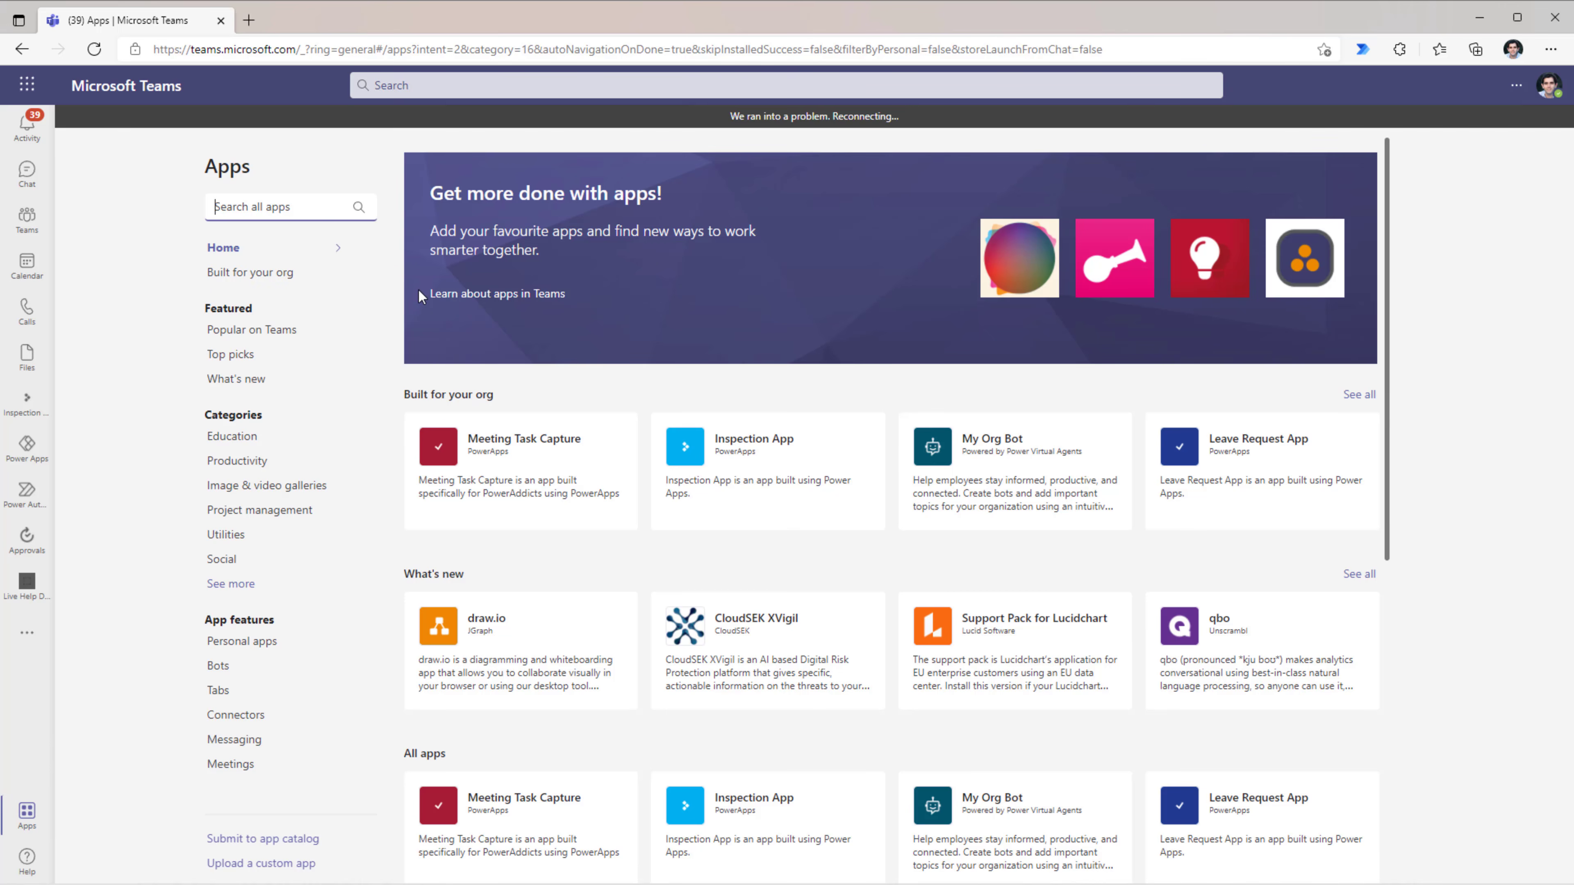
{"action": "type", "text": "power apps"}
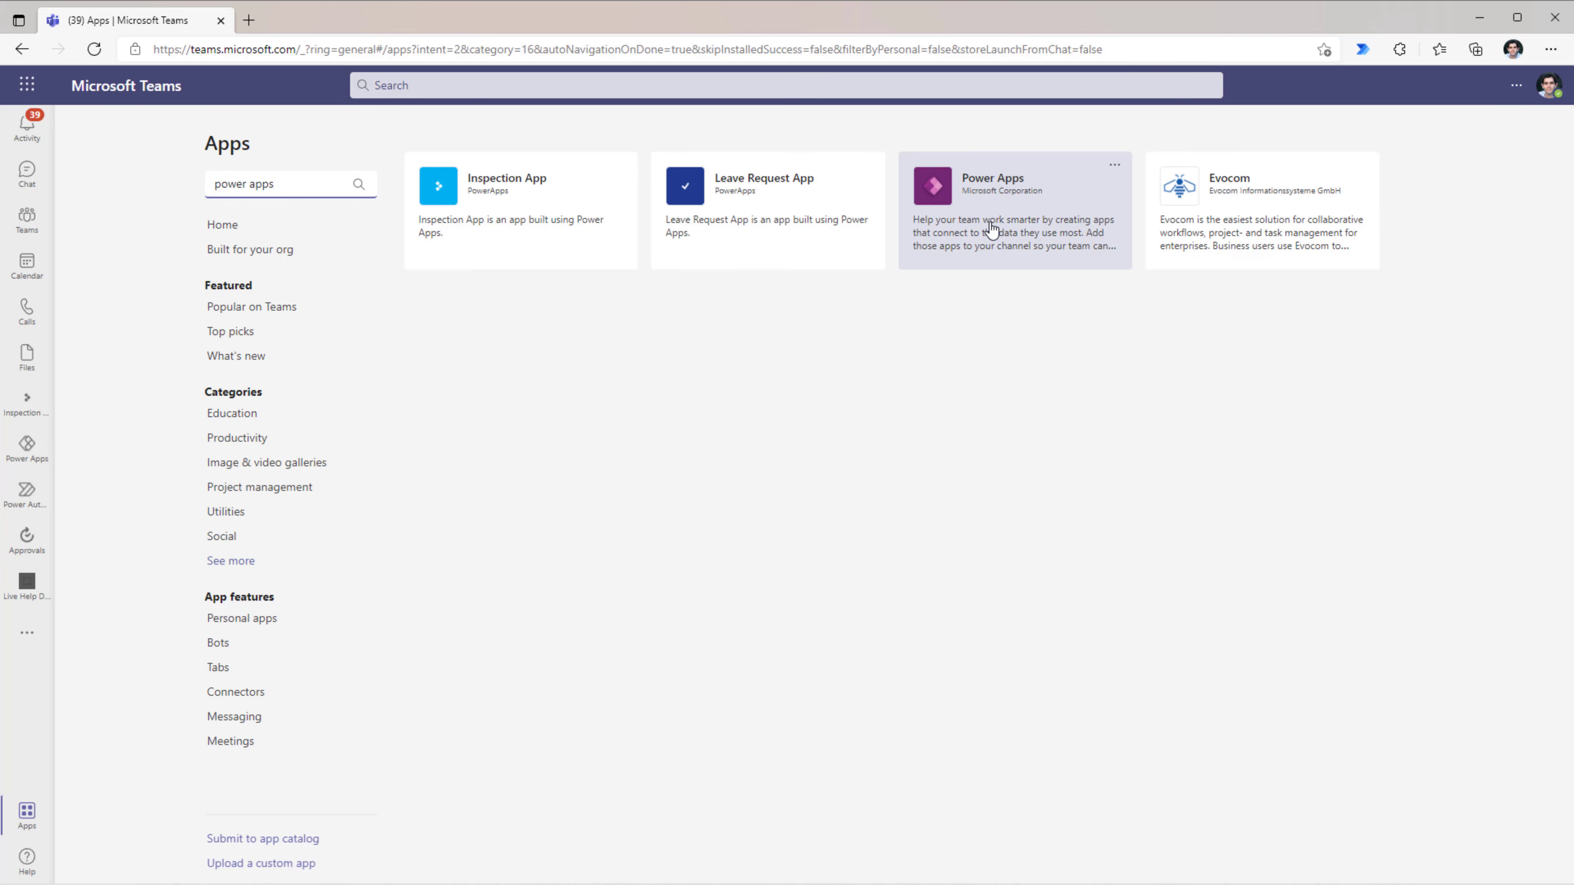
{"action": "left_click", "coordinate": [991, 214]}
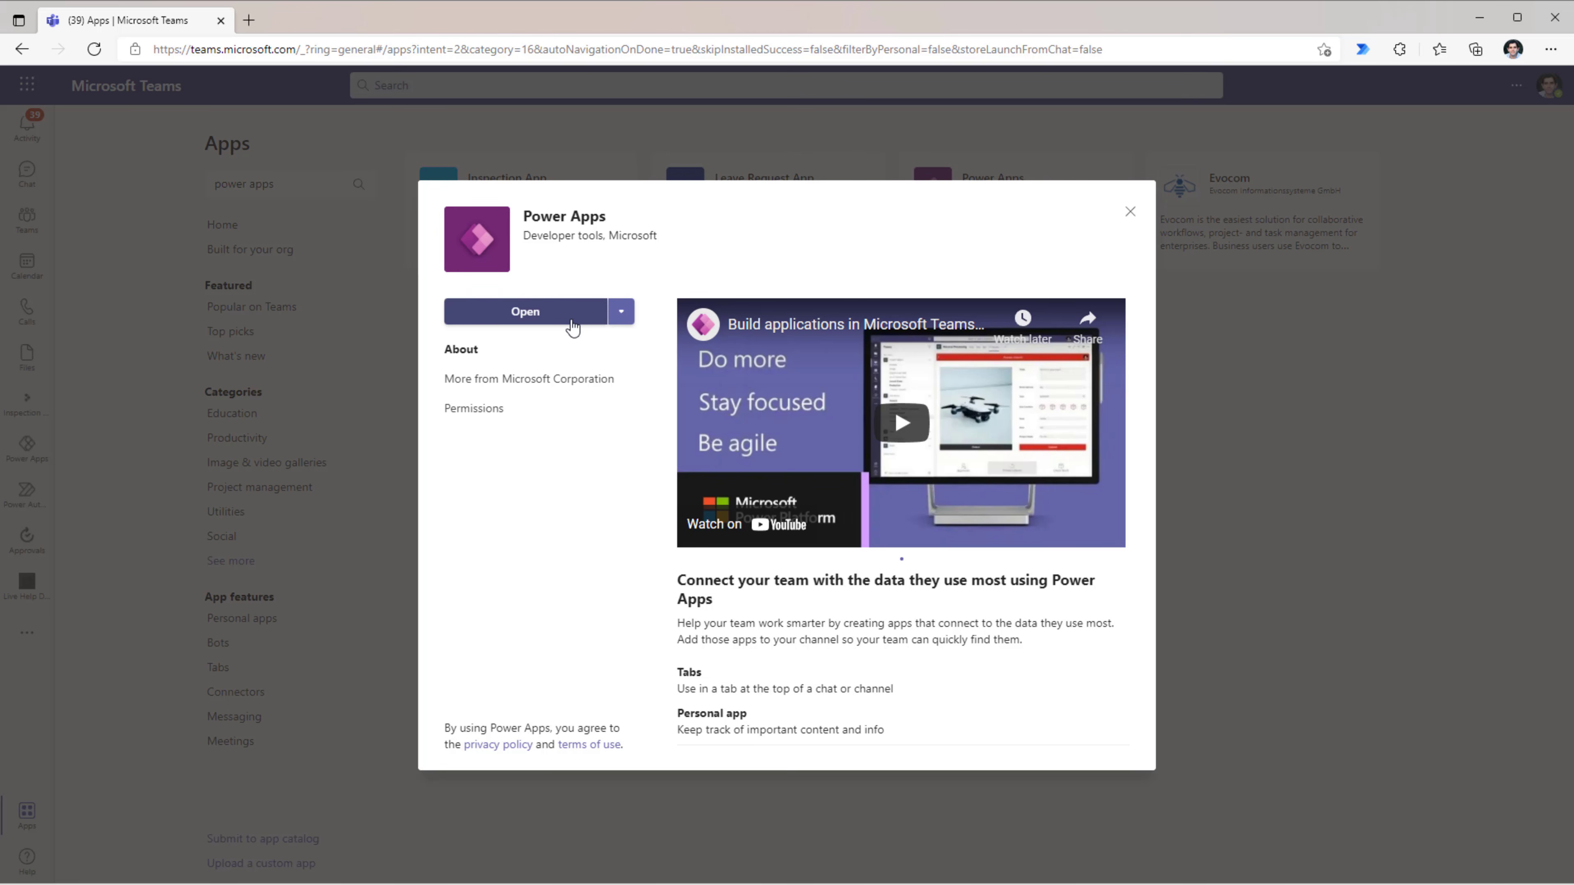
{"action": "left_click", "coordinate": [545, 320]}
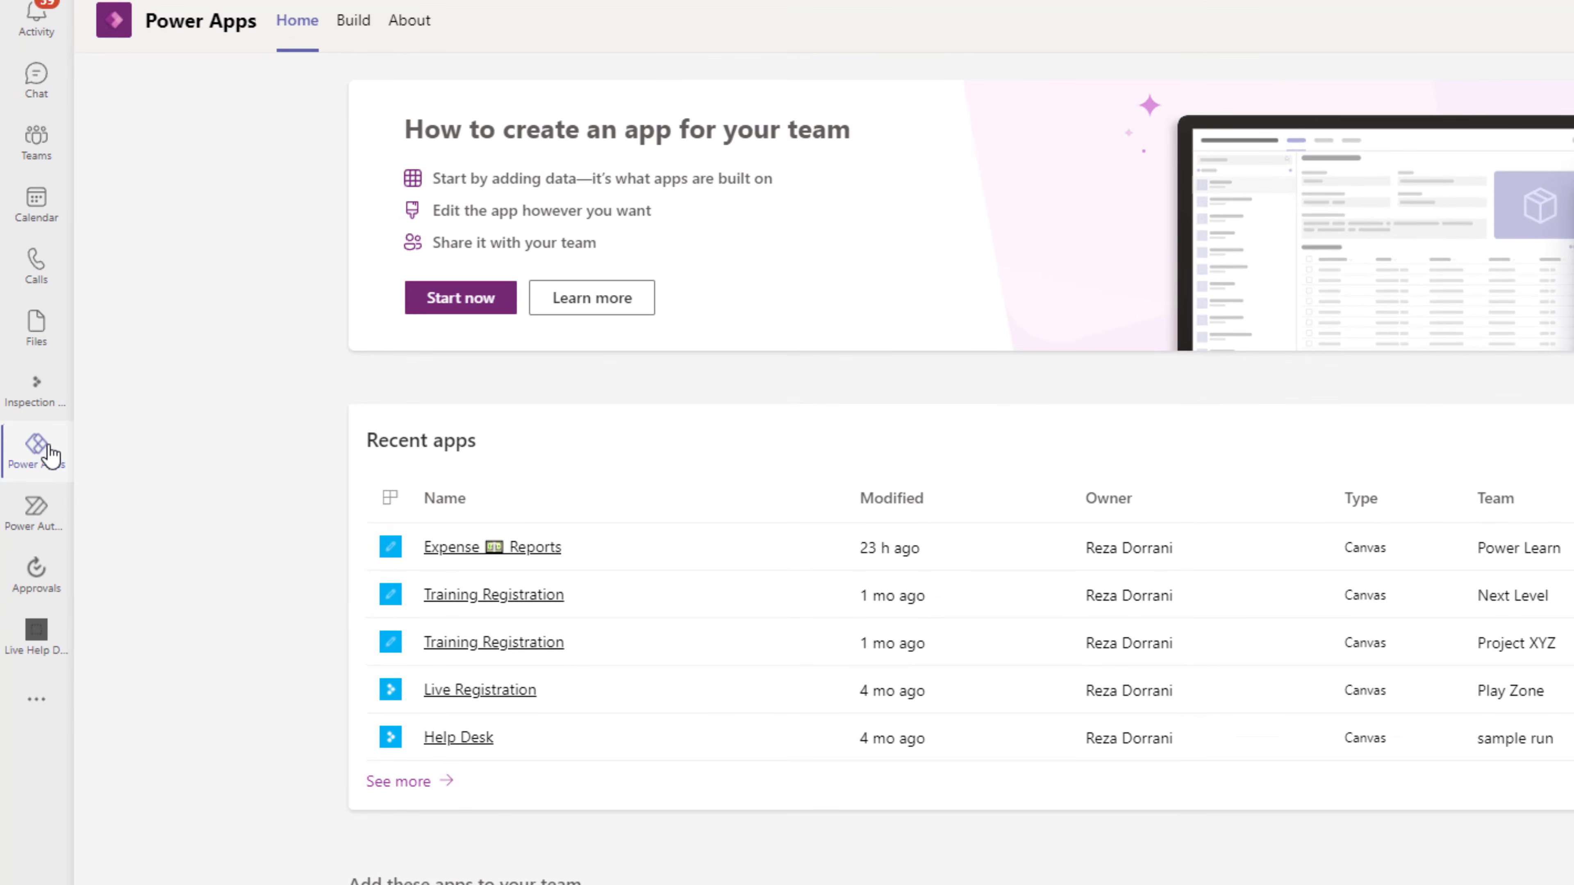
{"action": "right_click", "coordinate": [50, 455]}
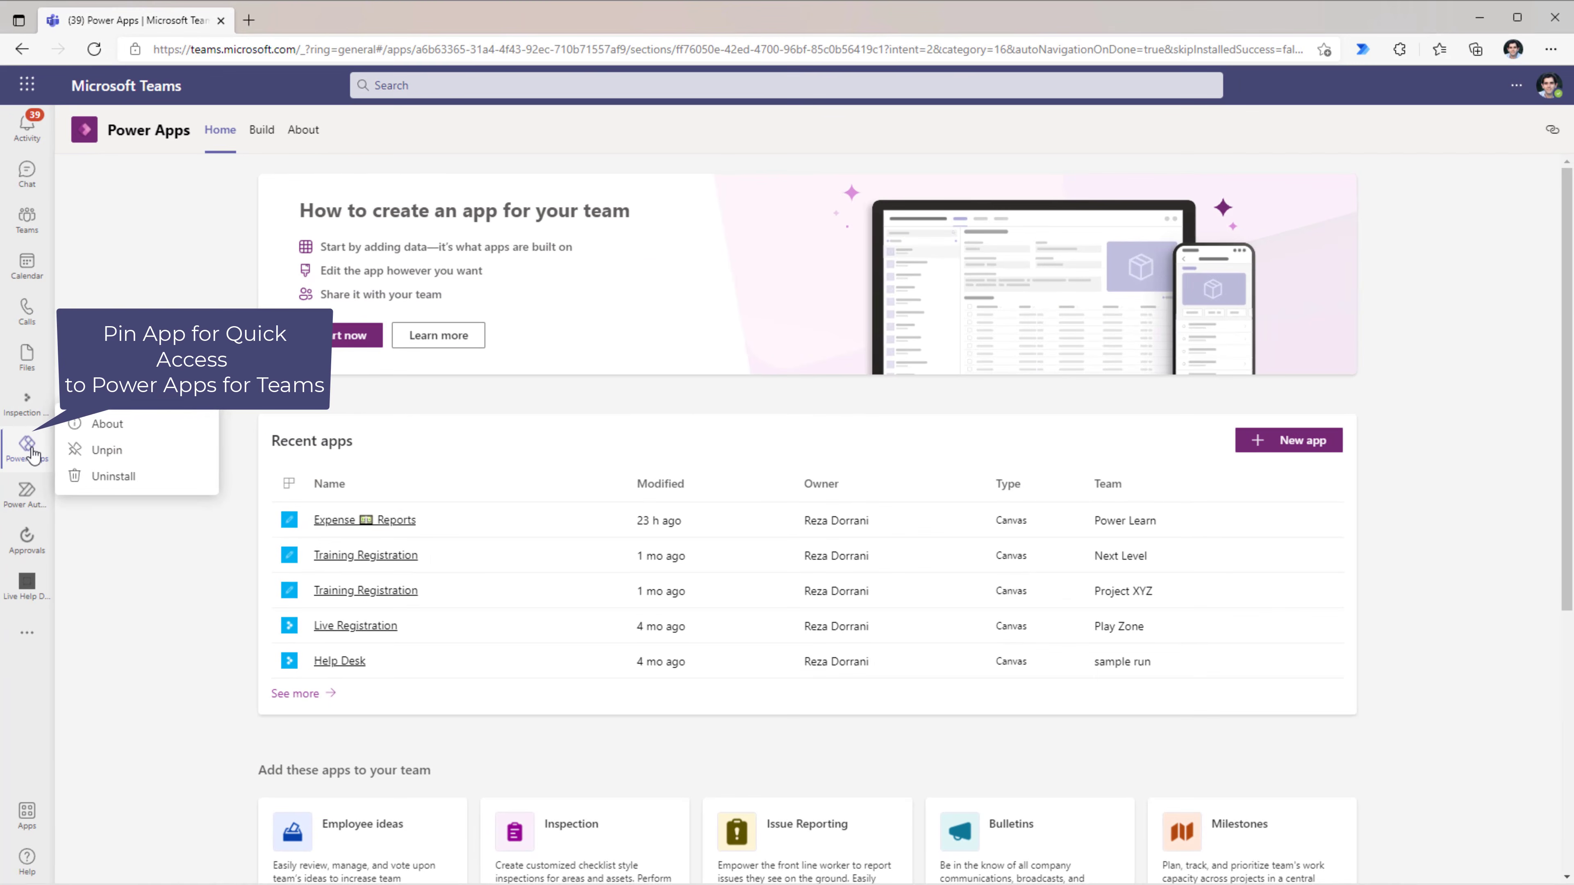
{"action": "left_click", "coordinate": [31, 449]}
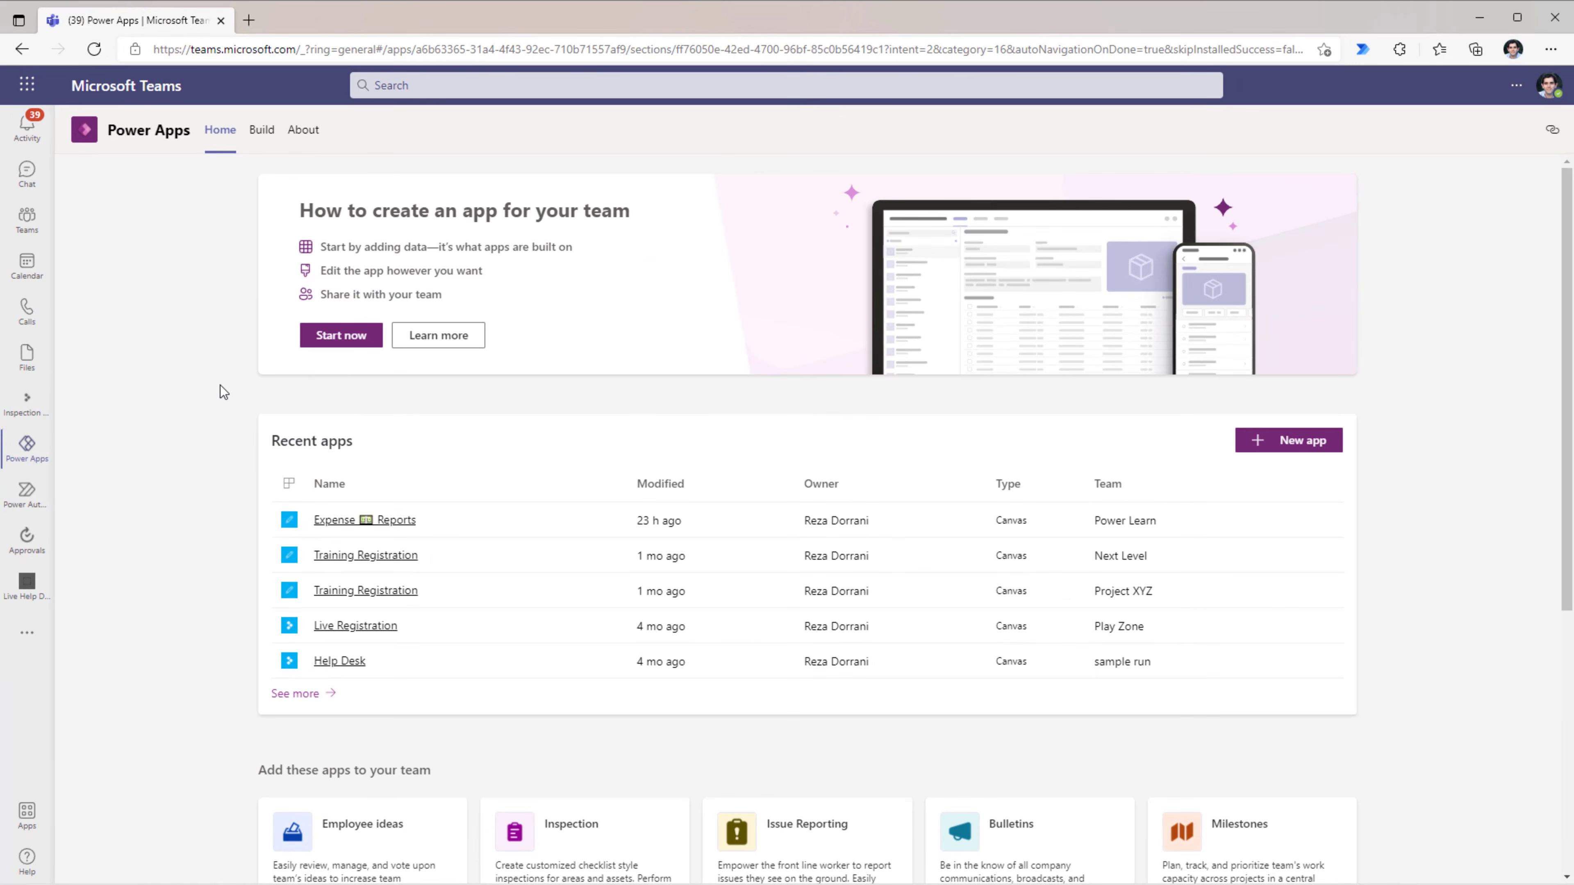
Step: Create a new app in the Contoso Team and save it under the name "Expense Reports 💵"
{"action": "left_click", "coordinate": [335, 345]}
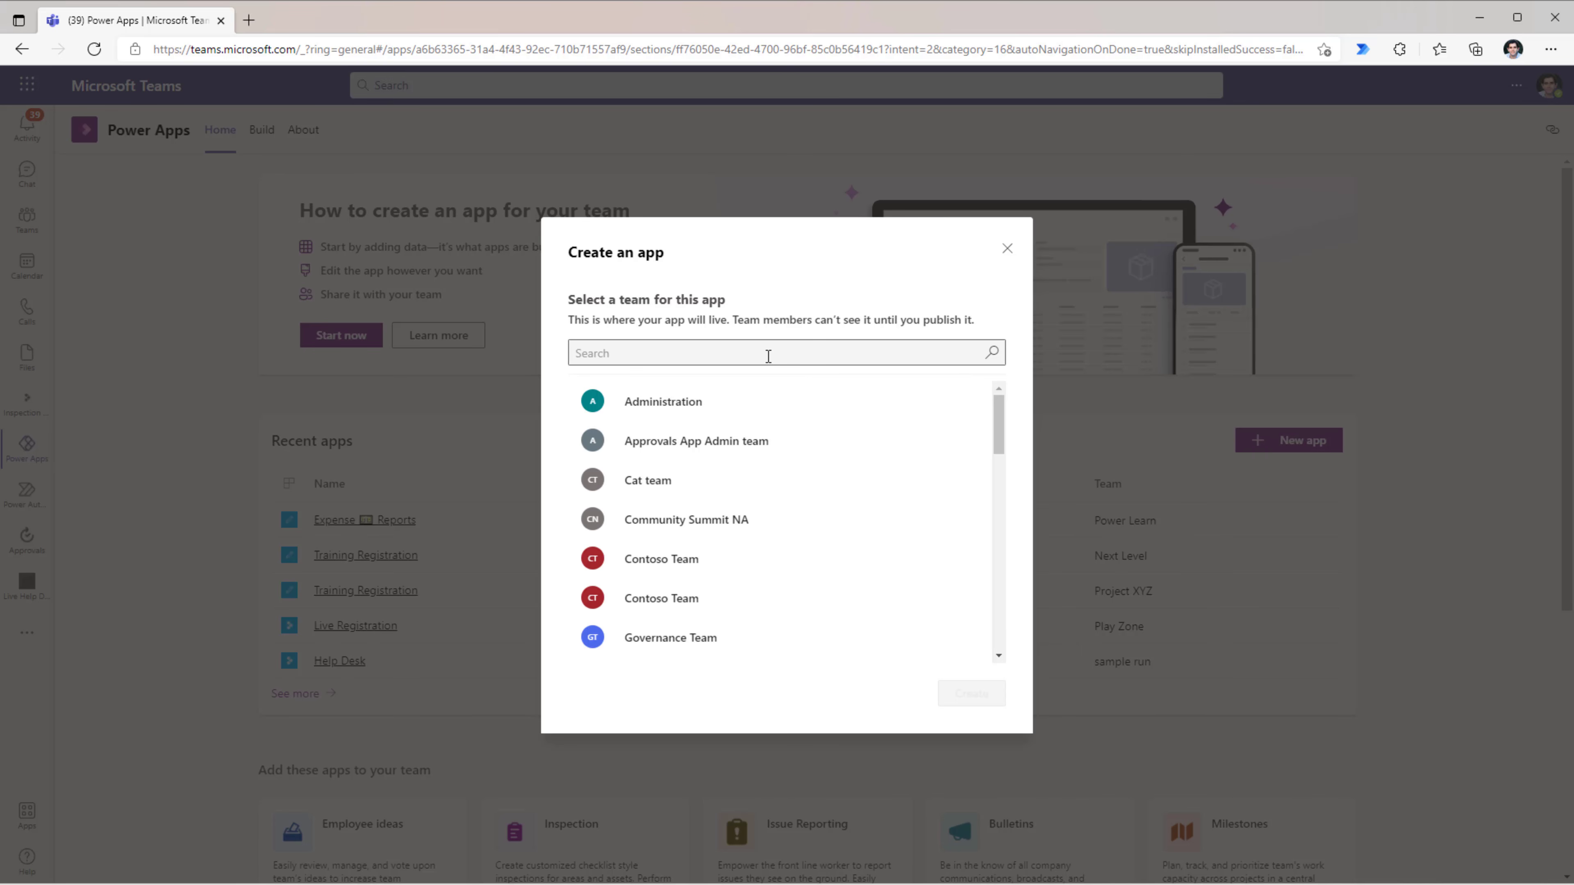
{"action": "left_click", "coordinate": [768, 357]}
{"action": "type", "text": "contoso"}
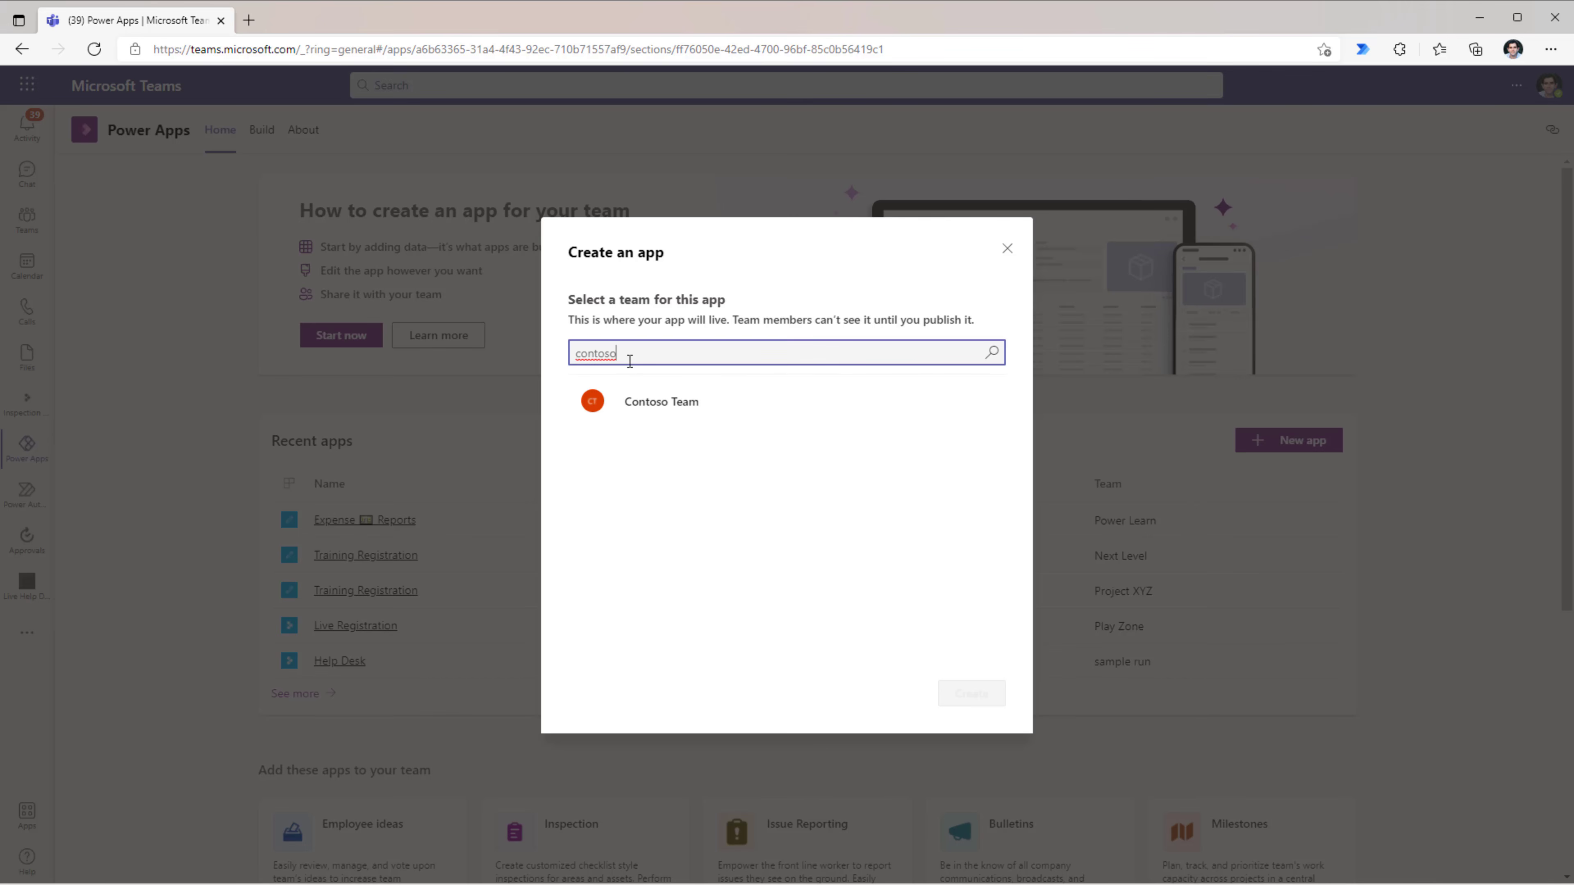
{"action": "left_click", "coordinate": [650, 403]}
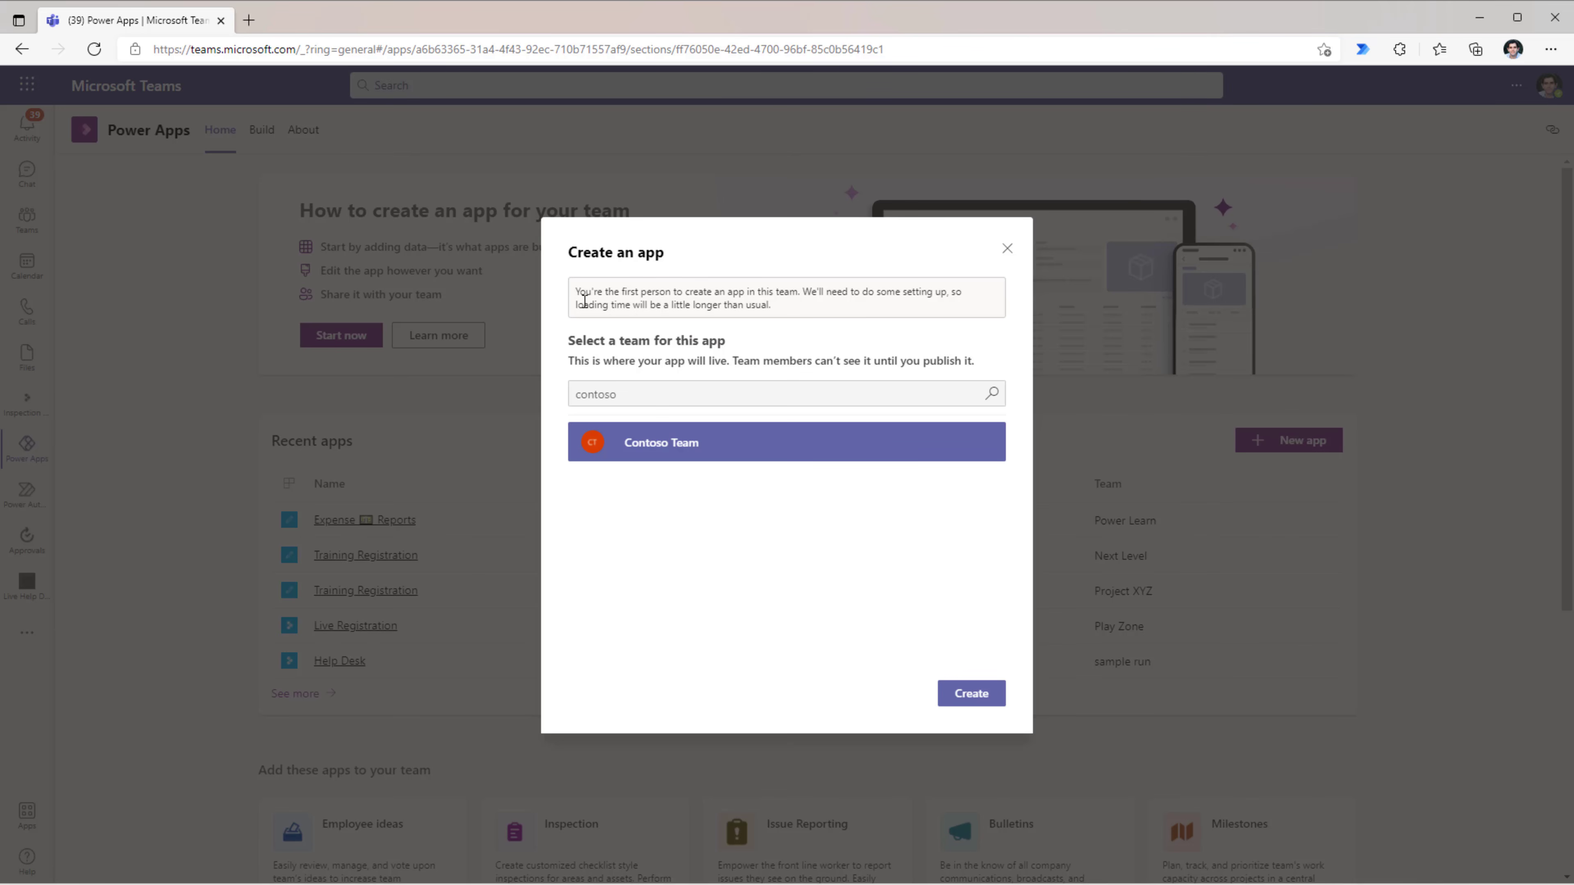
{"action": "left_click", "coordinate": [972, 695]}
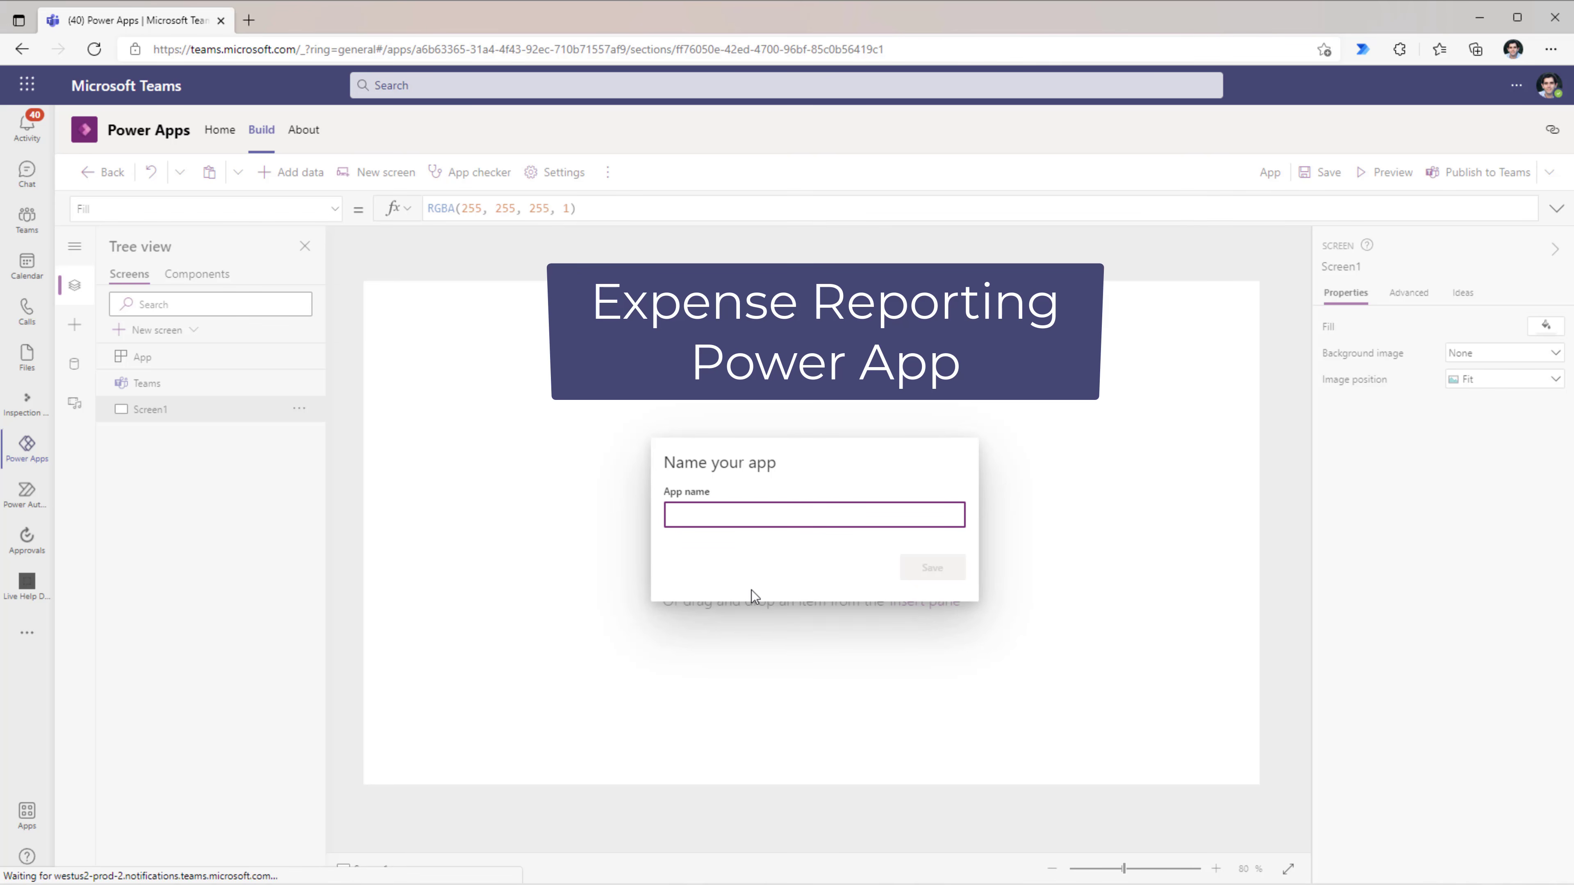
{"action": "type", "text": "Expense Reports 💵"}
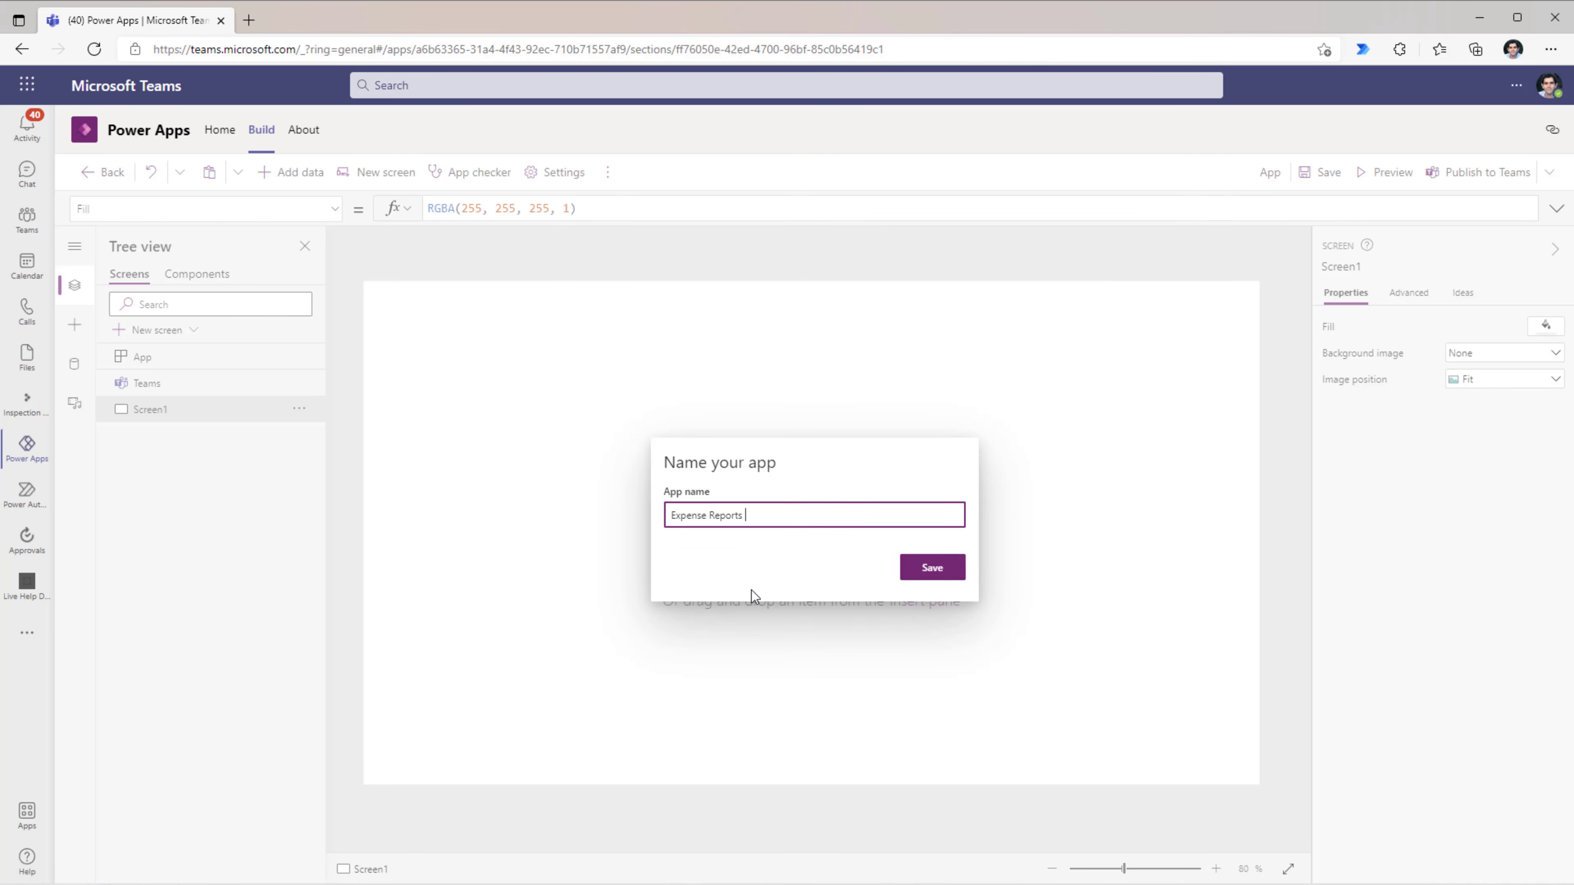
{"action": "left_click", "coordinate": [936, 570]}
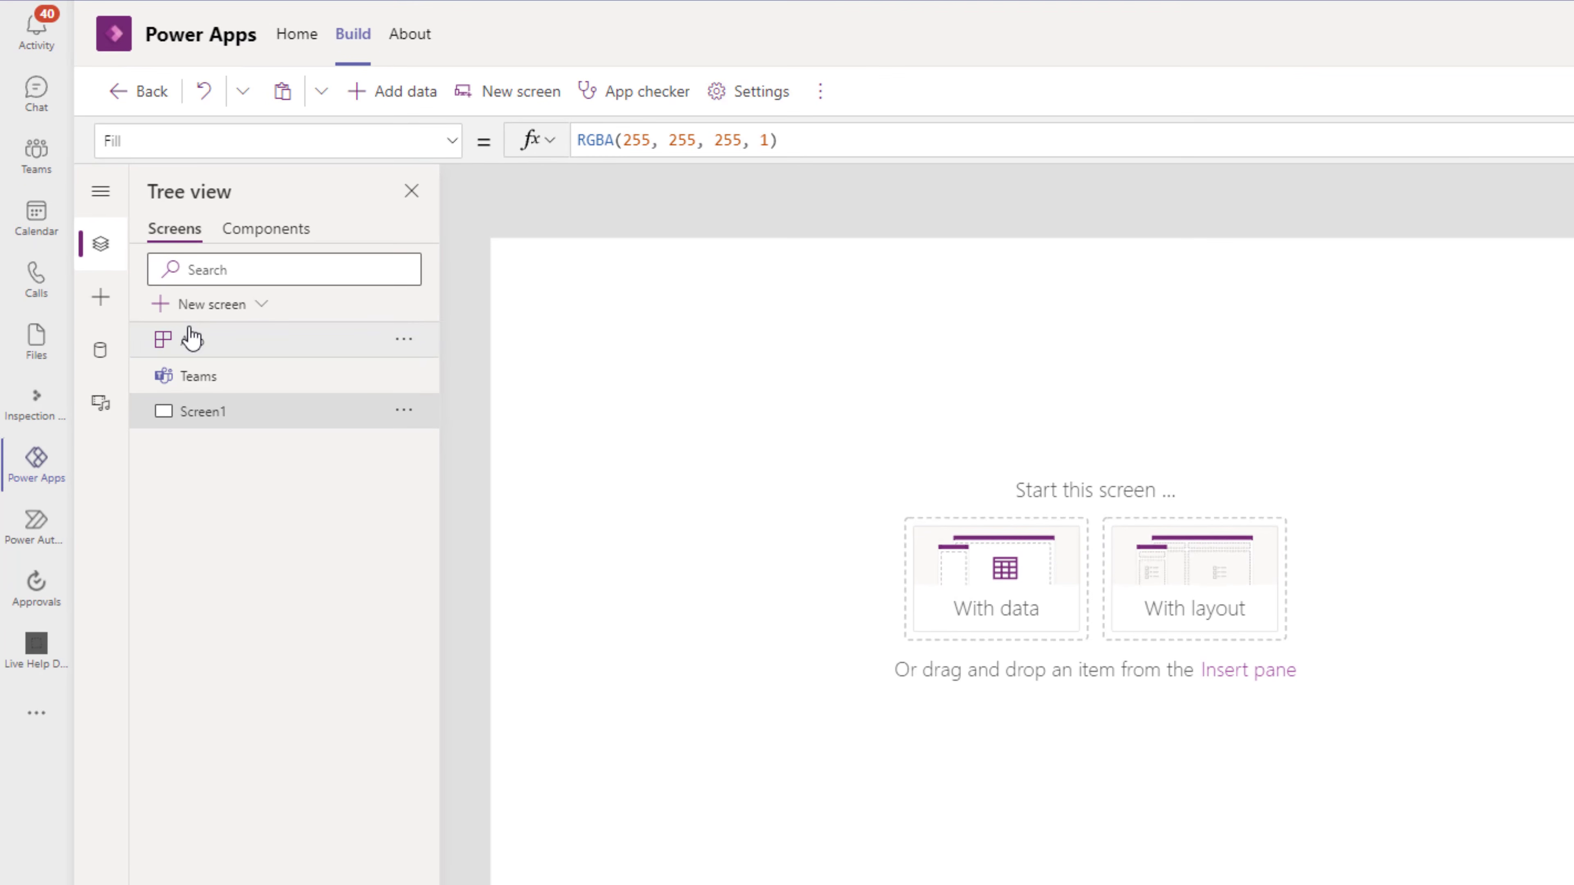
Step: Create a new data table named Expense for the app
{"action": "left_click", "coordinate": [103, 357]}
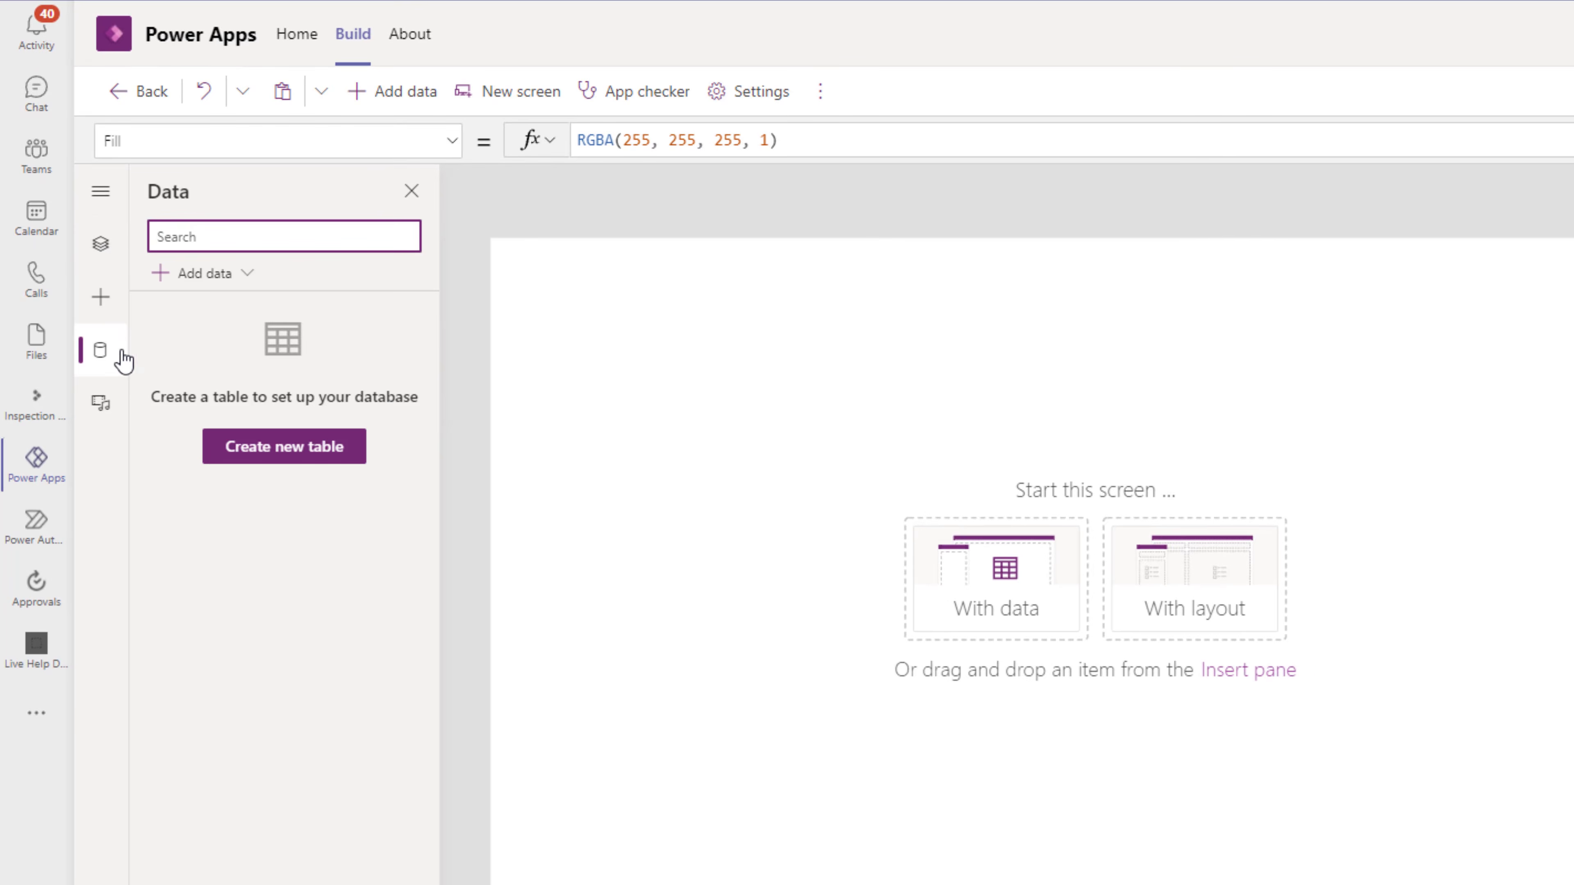
{"action": "left_click", "coordinate": [204, 273]}
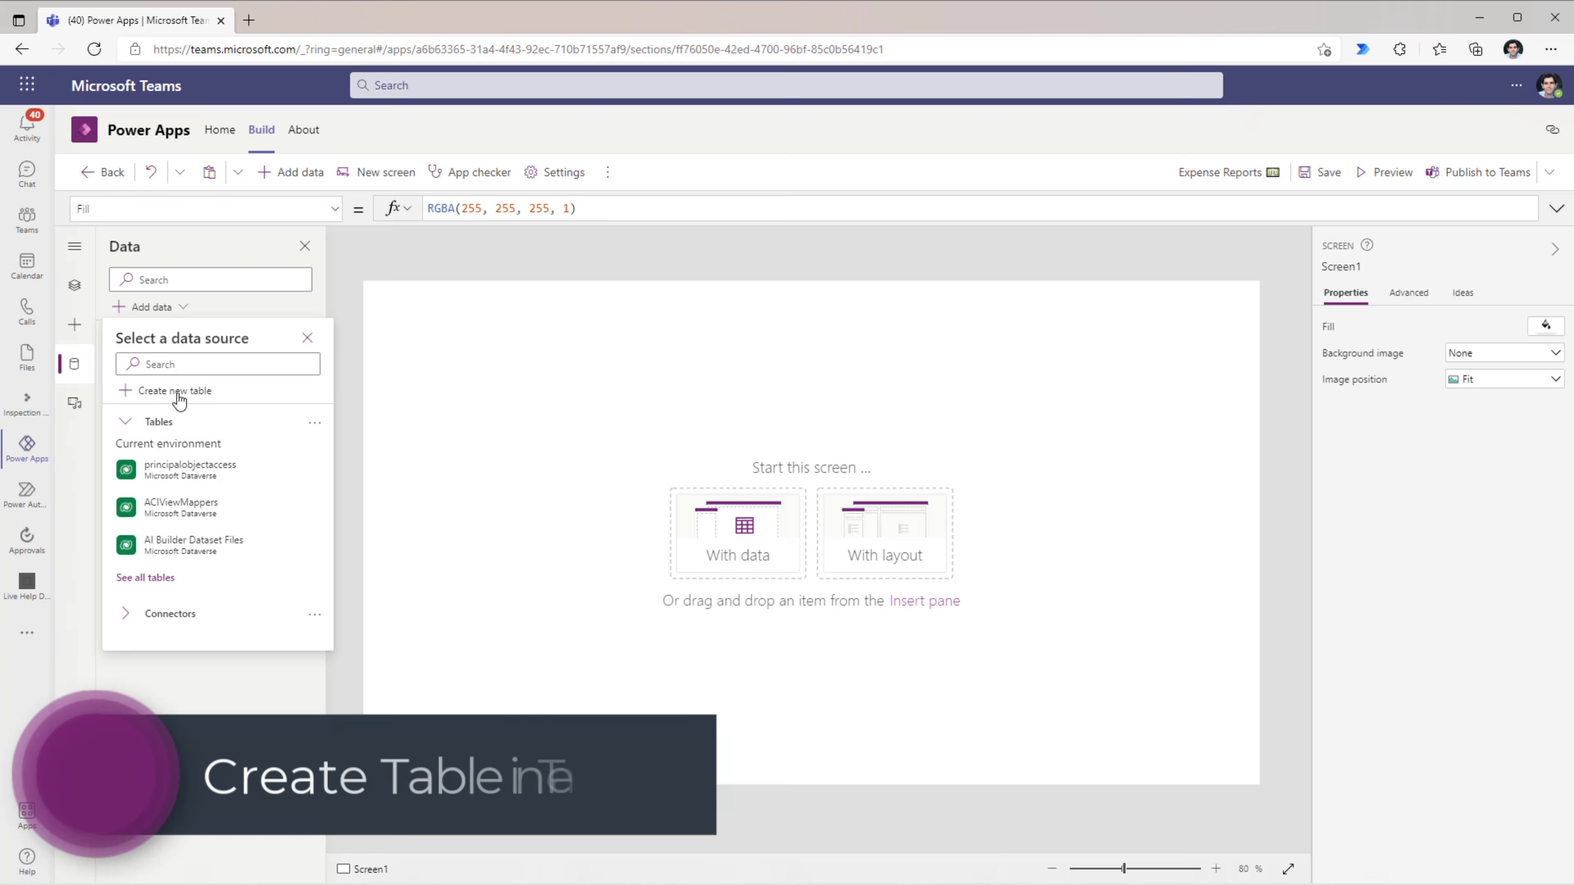
{"action": "left_click", "coordinate": [177, 391]}
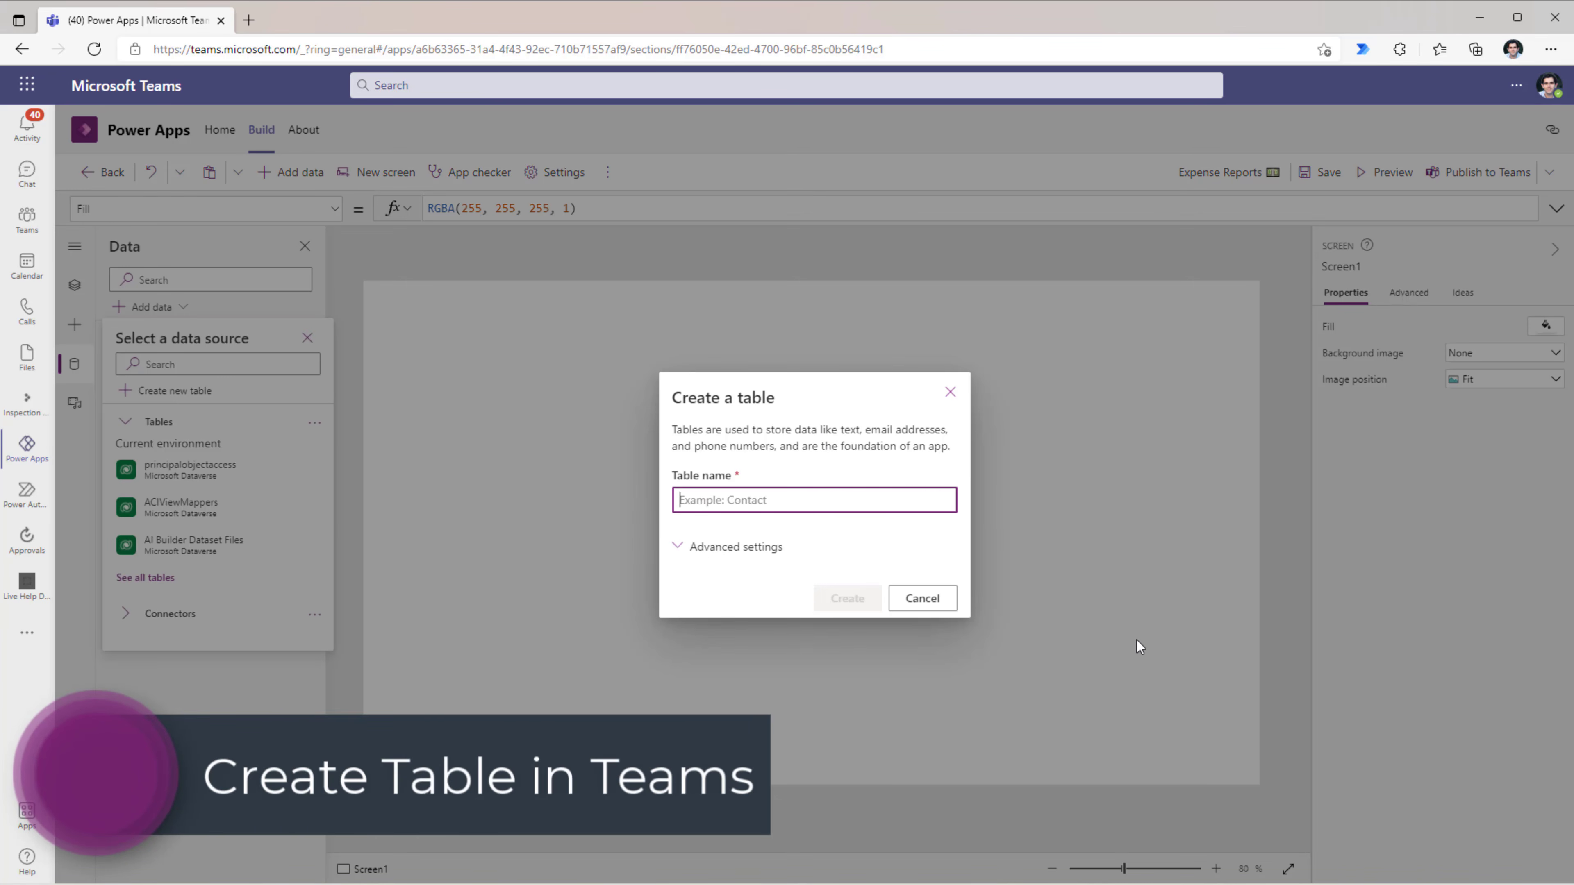
{"action": "type", "text": "Expense"}
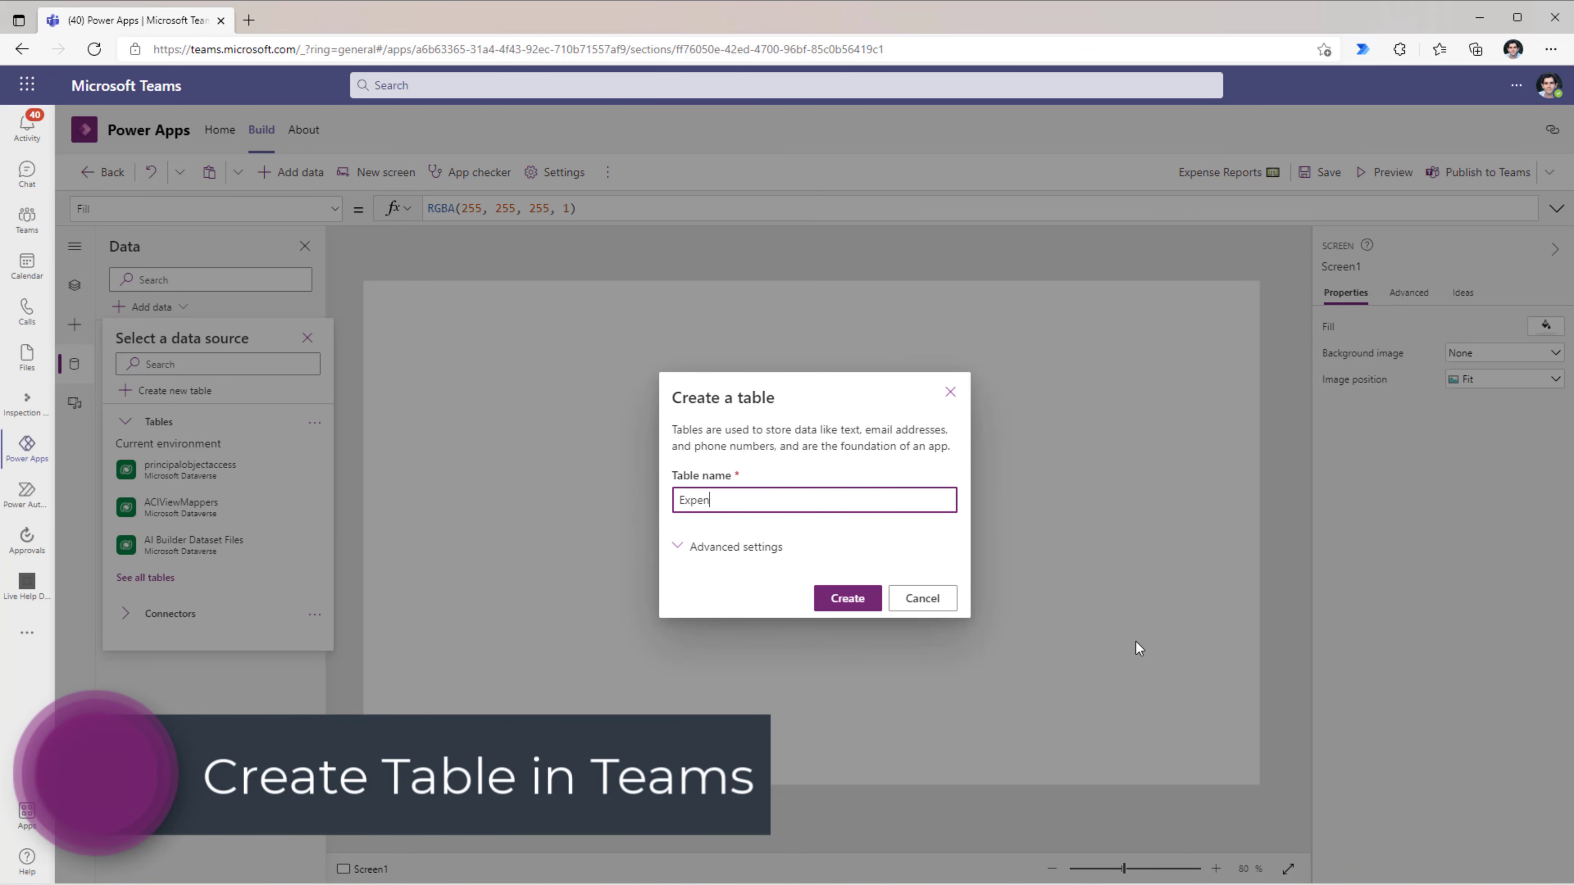
{"action": "left_click", "coordinate": [708, 524]}
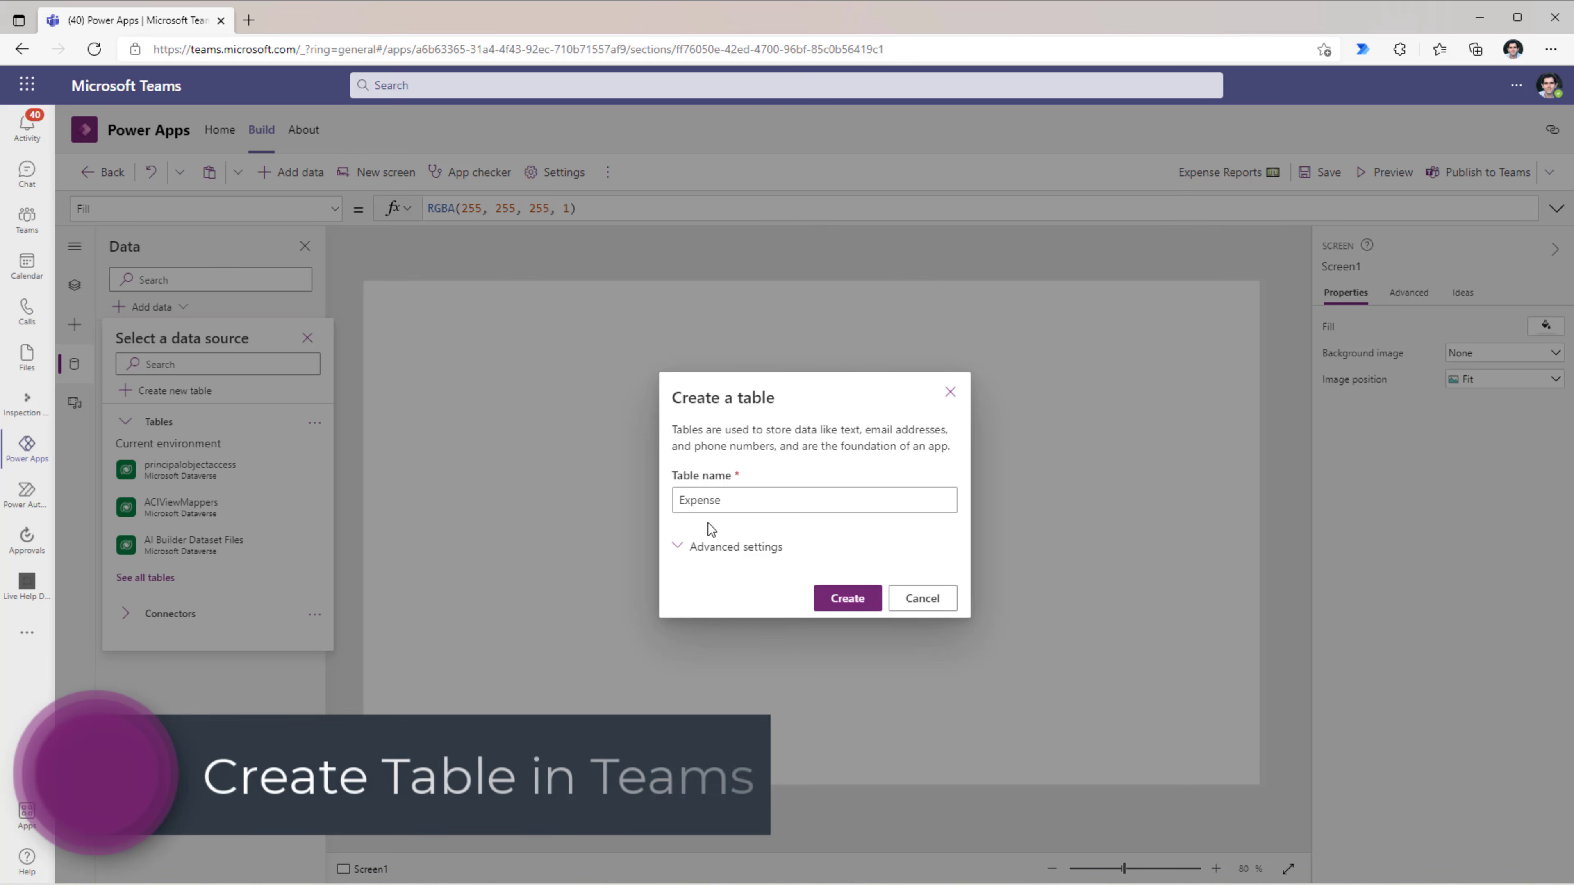
{"action": "left_click", "coordinate": [859, 605]}
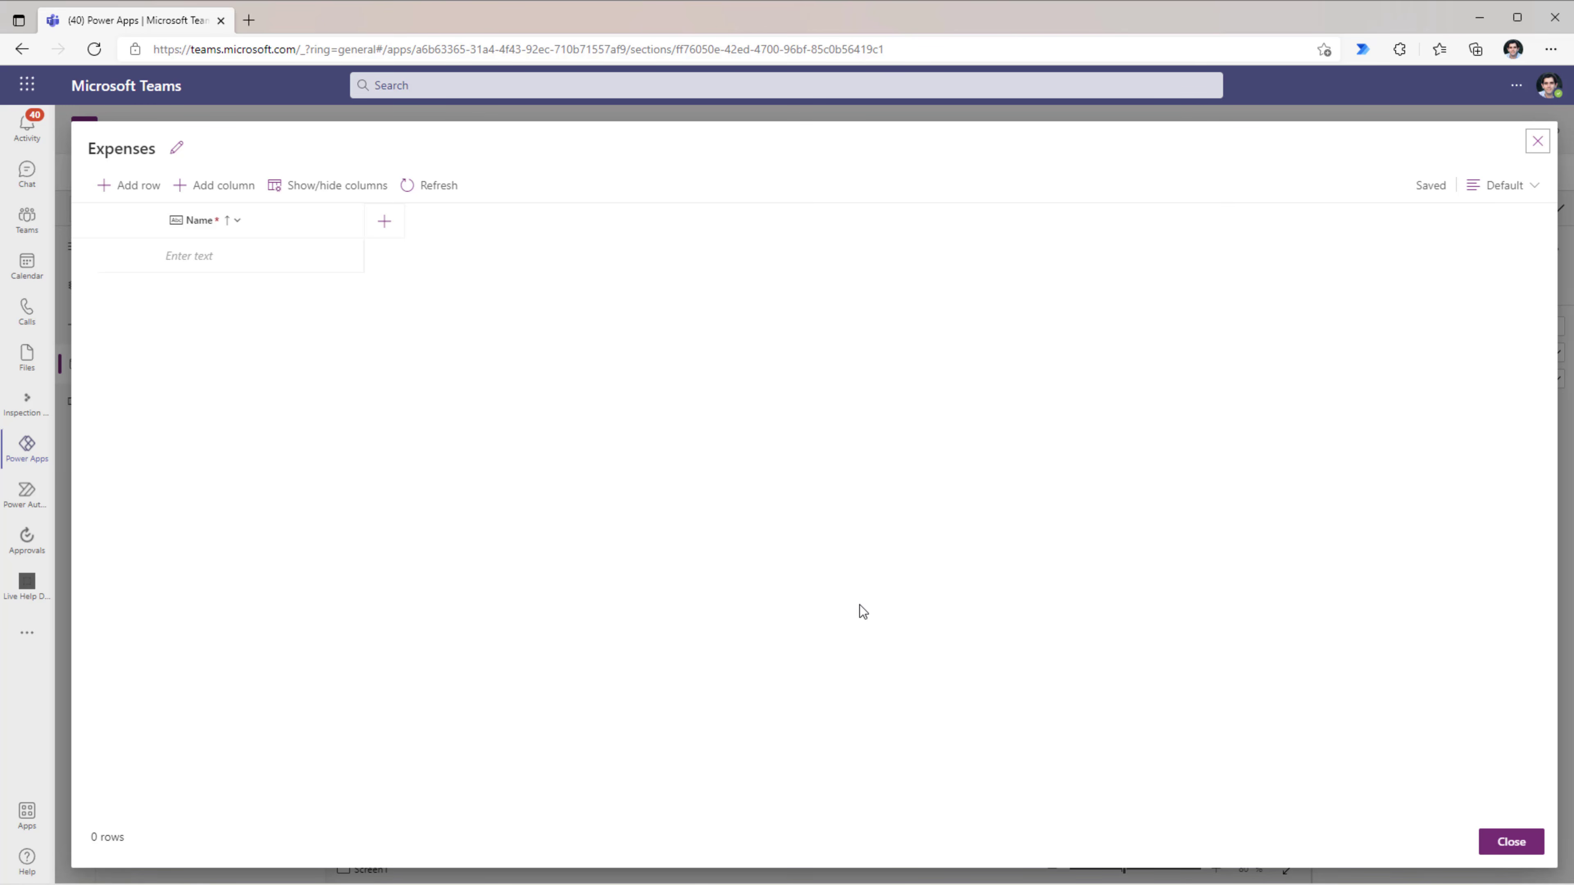
Step: Rename the table's Name column to "Expense Title", checking its advanced options before saving
{"action": "left_click", "coordinate": [236, 221]}
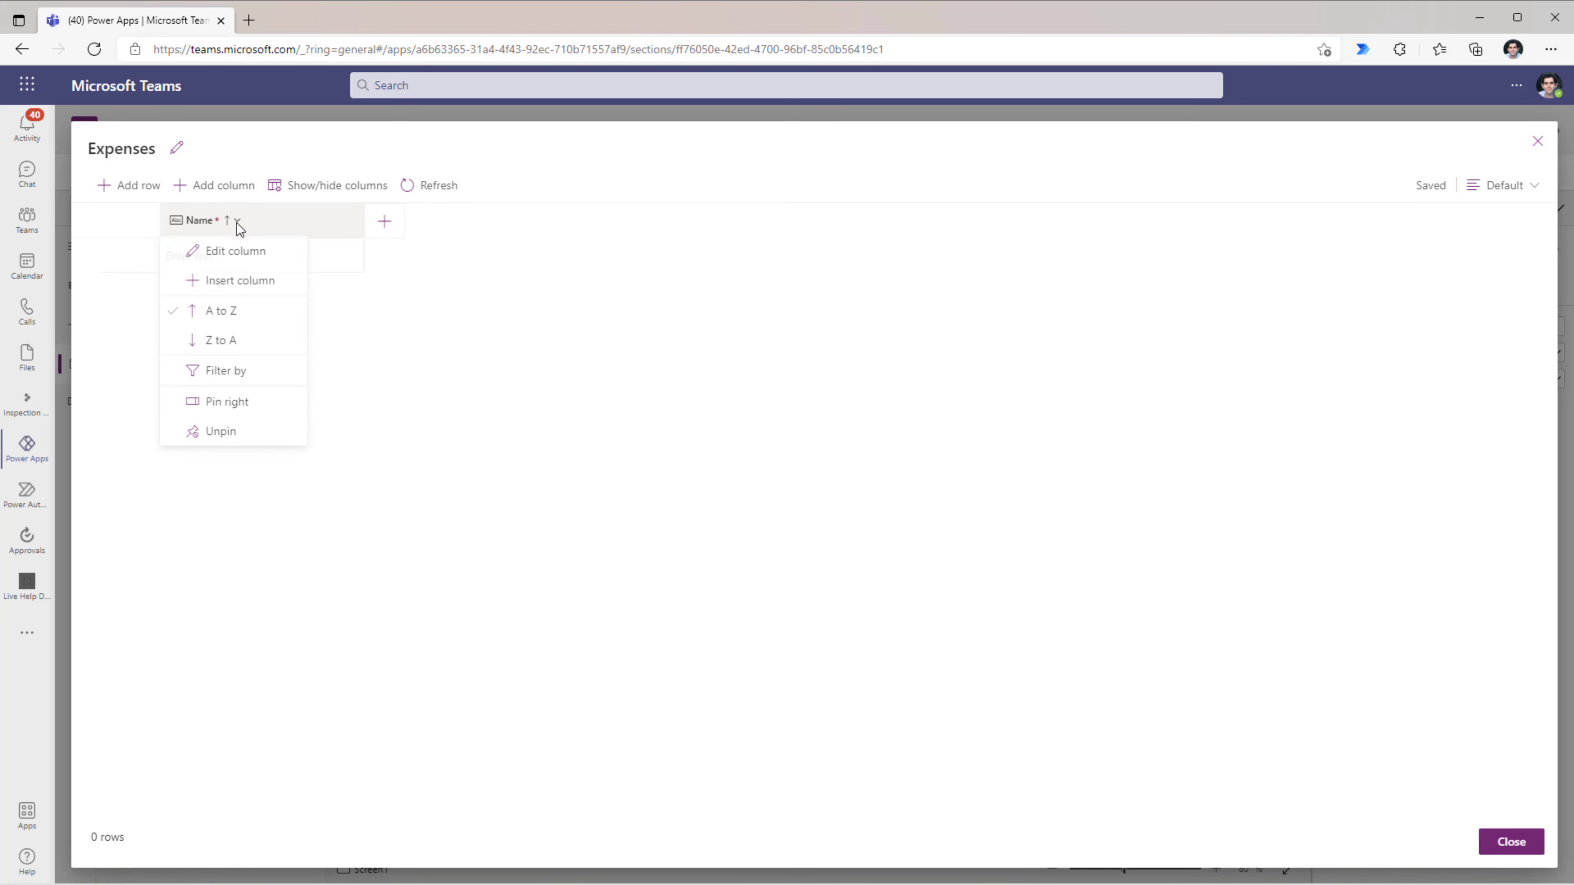
{"action": "left_click", "coordinate": [241, 267]}
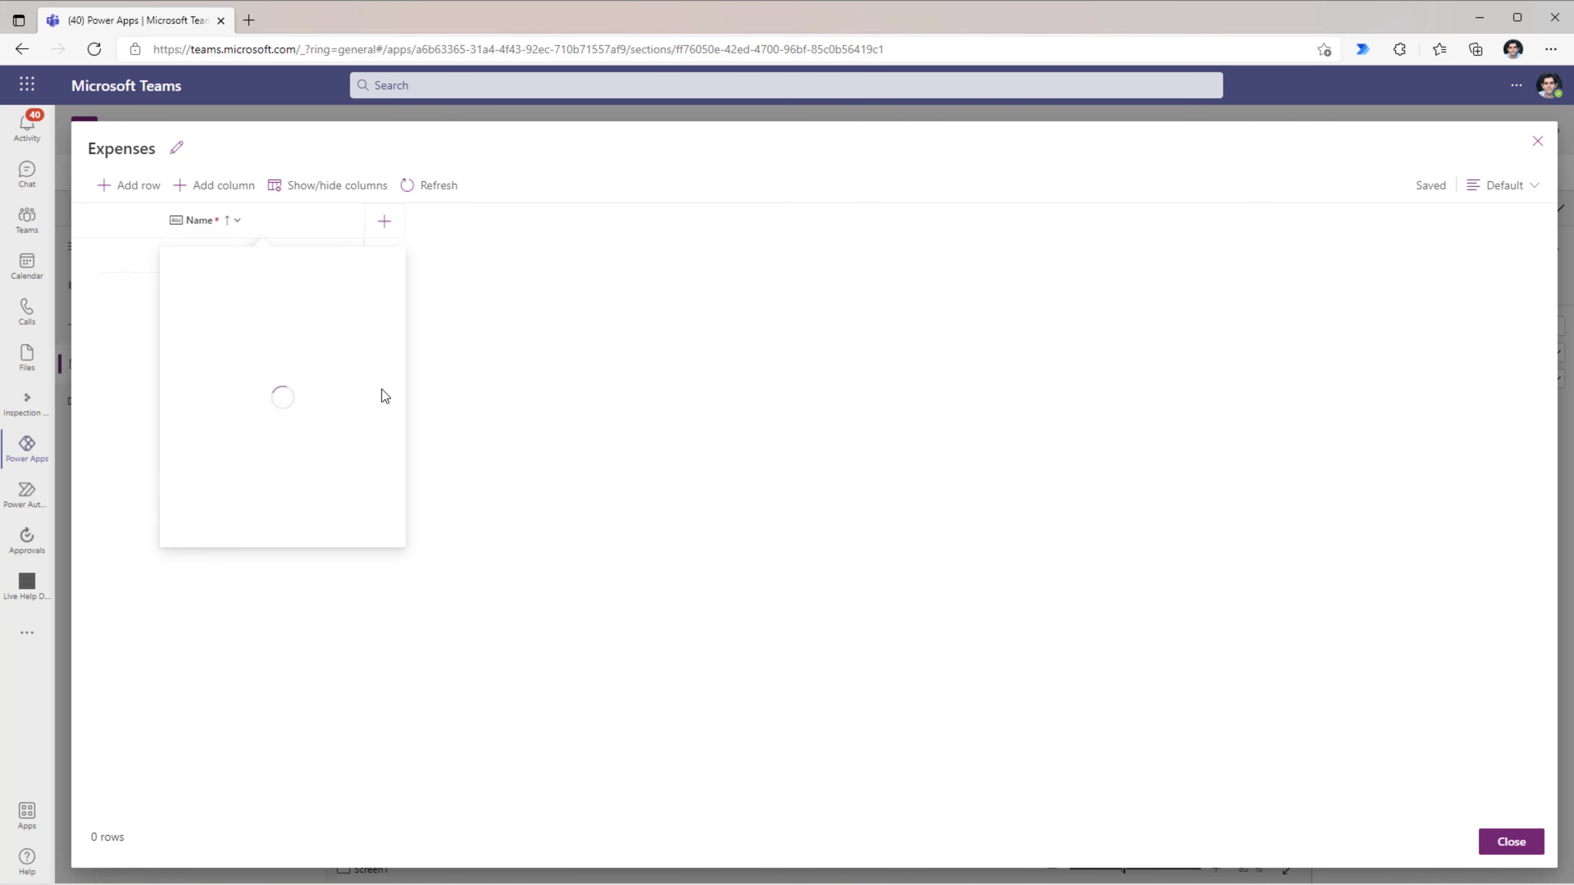
{"action": "type", "text": "Expense Title"}
{"action": "left_click", "coordinate": [293, 366]}
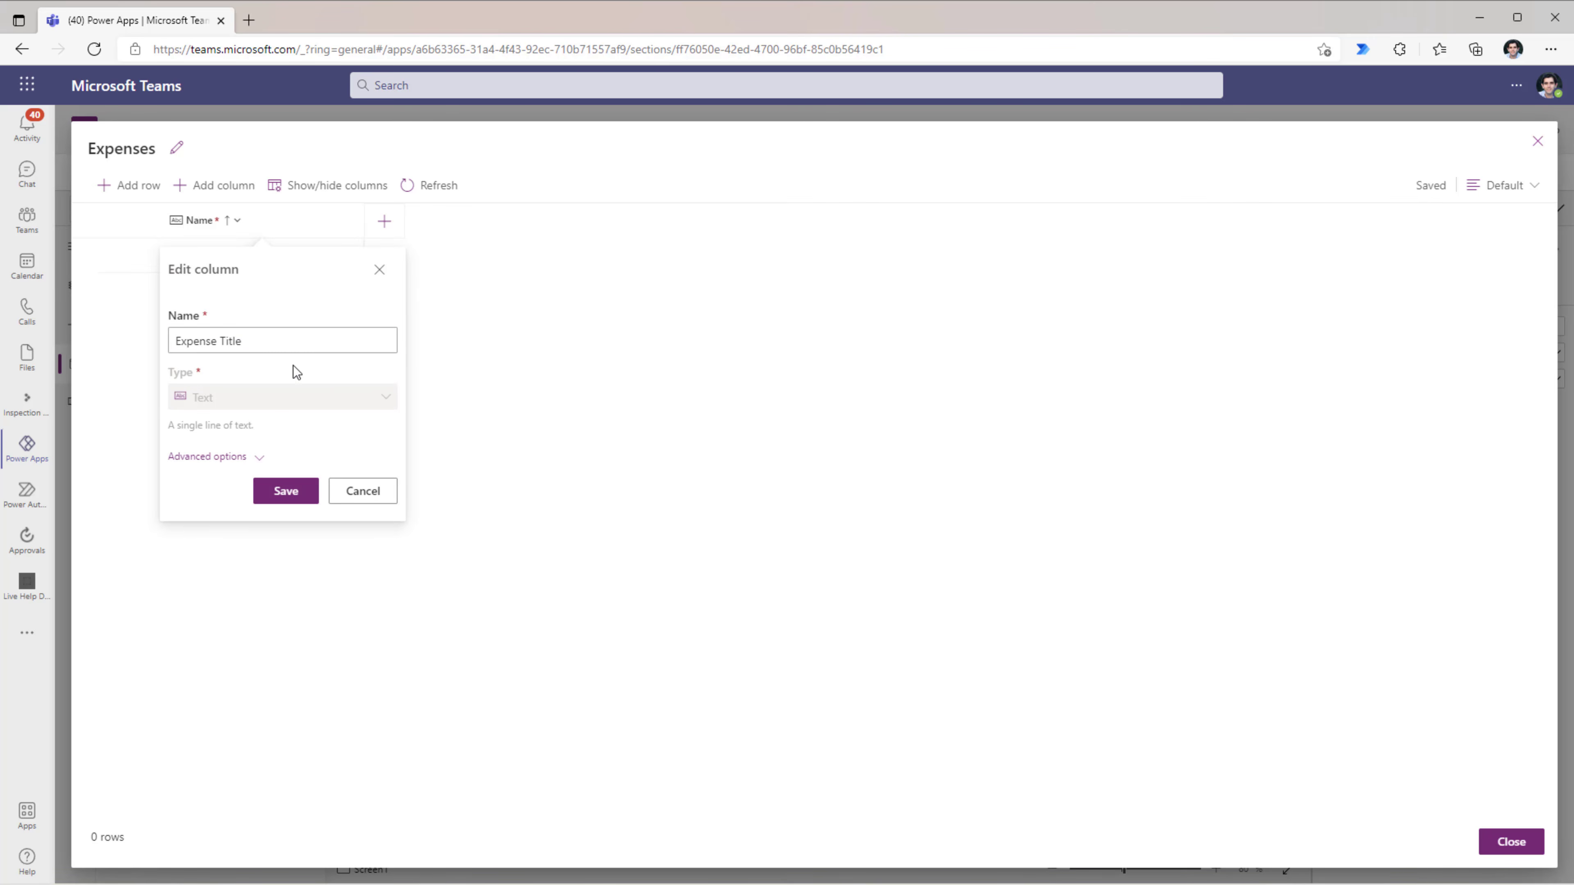
{"action": "left_click", "coordinate": [259, 457]}
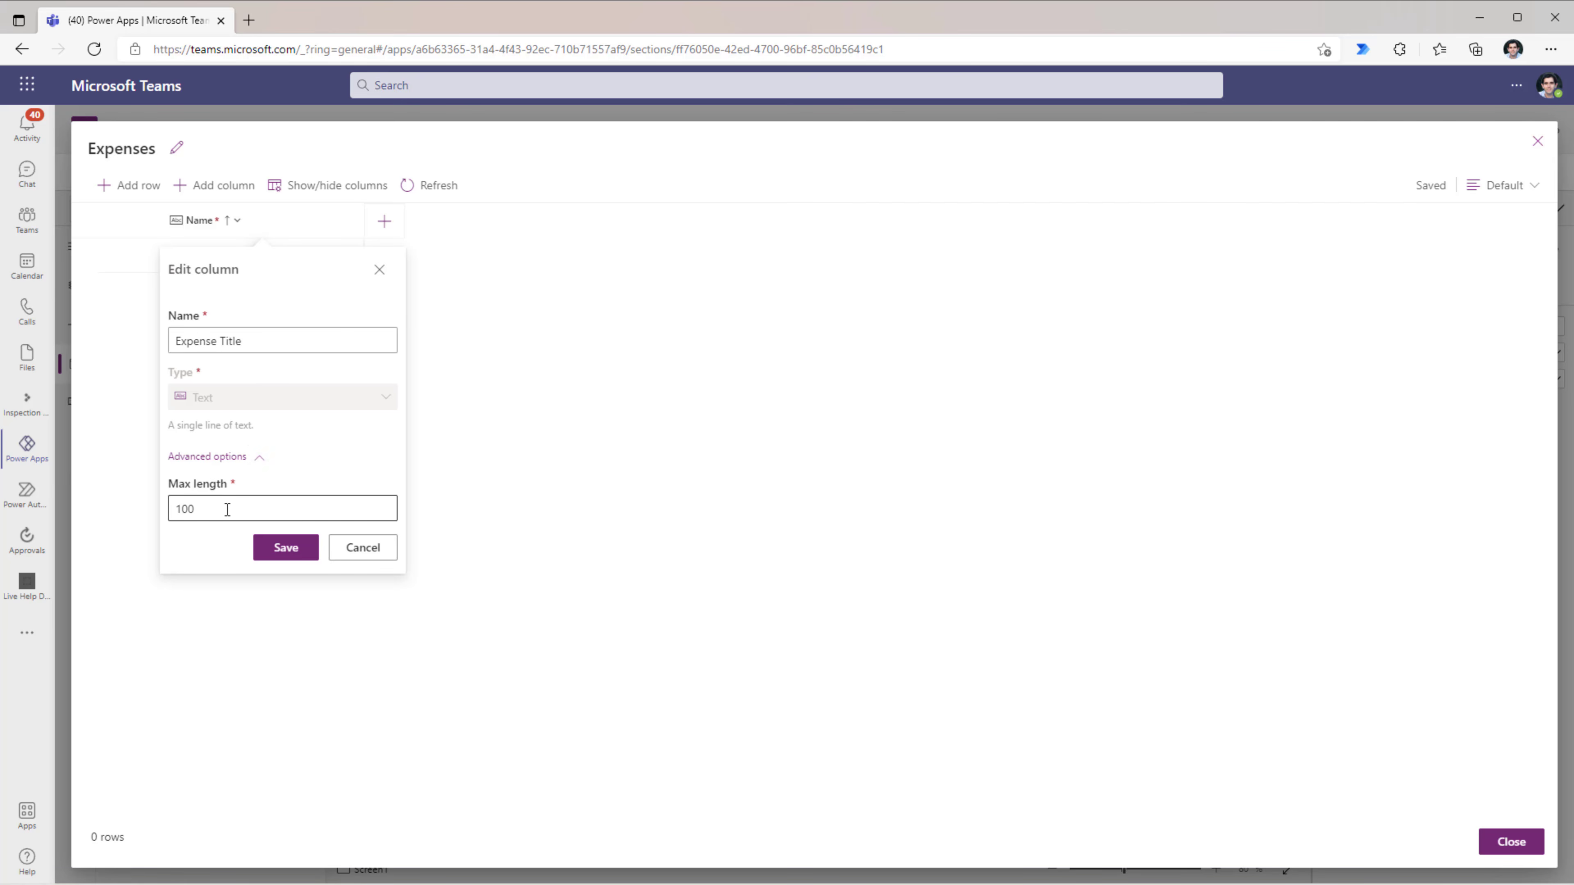
{"action": "left_click", "coordinate": [259, 458]}
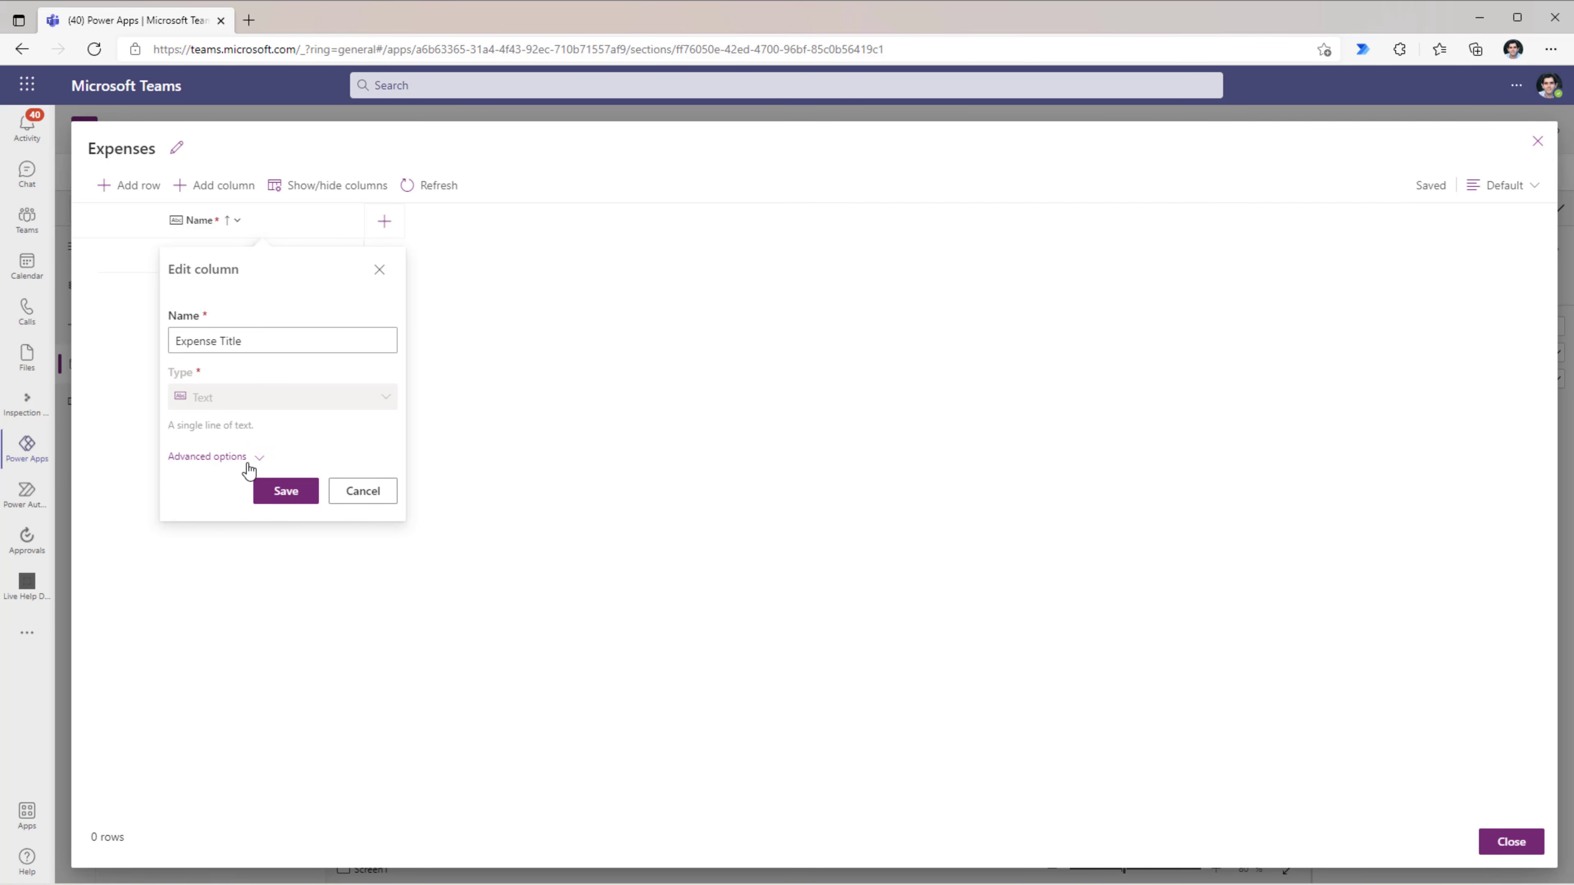
{"action": "left_click", "coordinate": [259, 460]}
{"action": "left_click", "coordinate": [259, 459]}
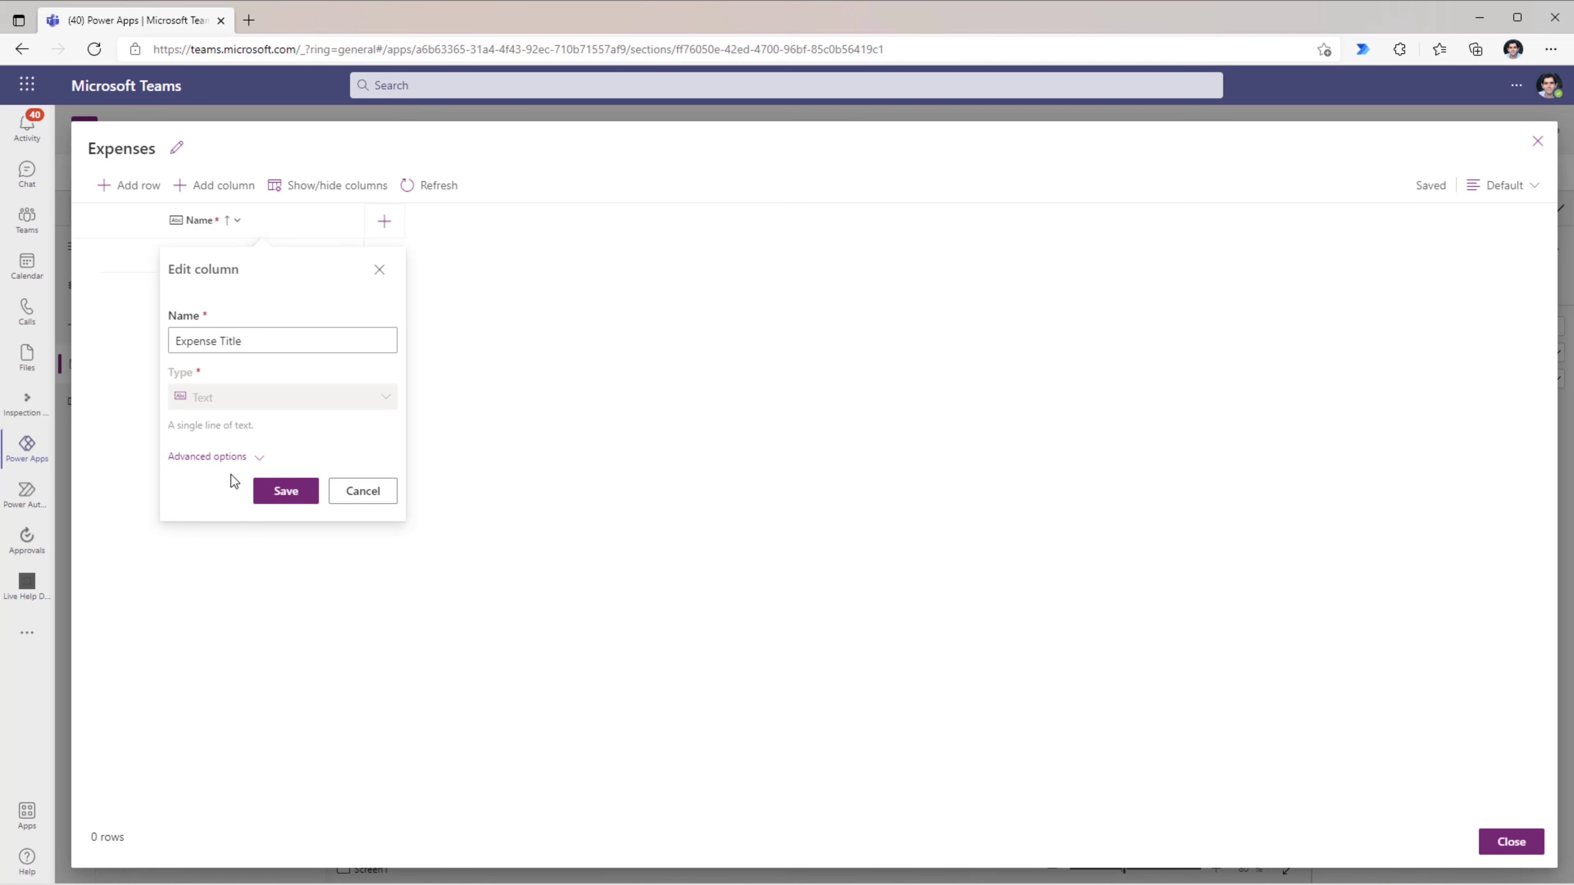
{"action": "left_click", "coordinate": [282, 491]}
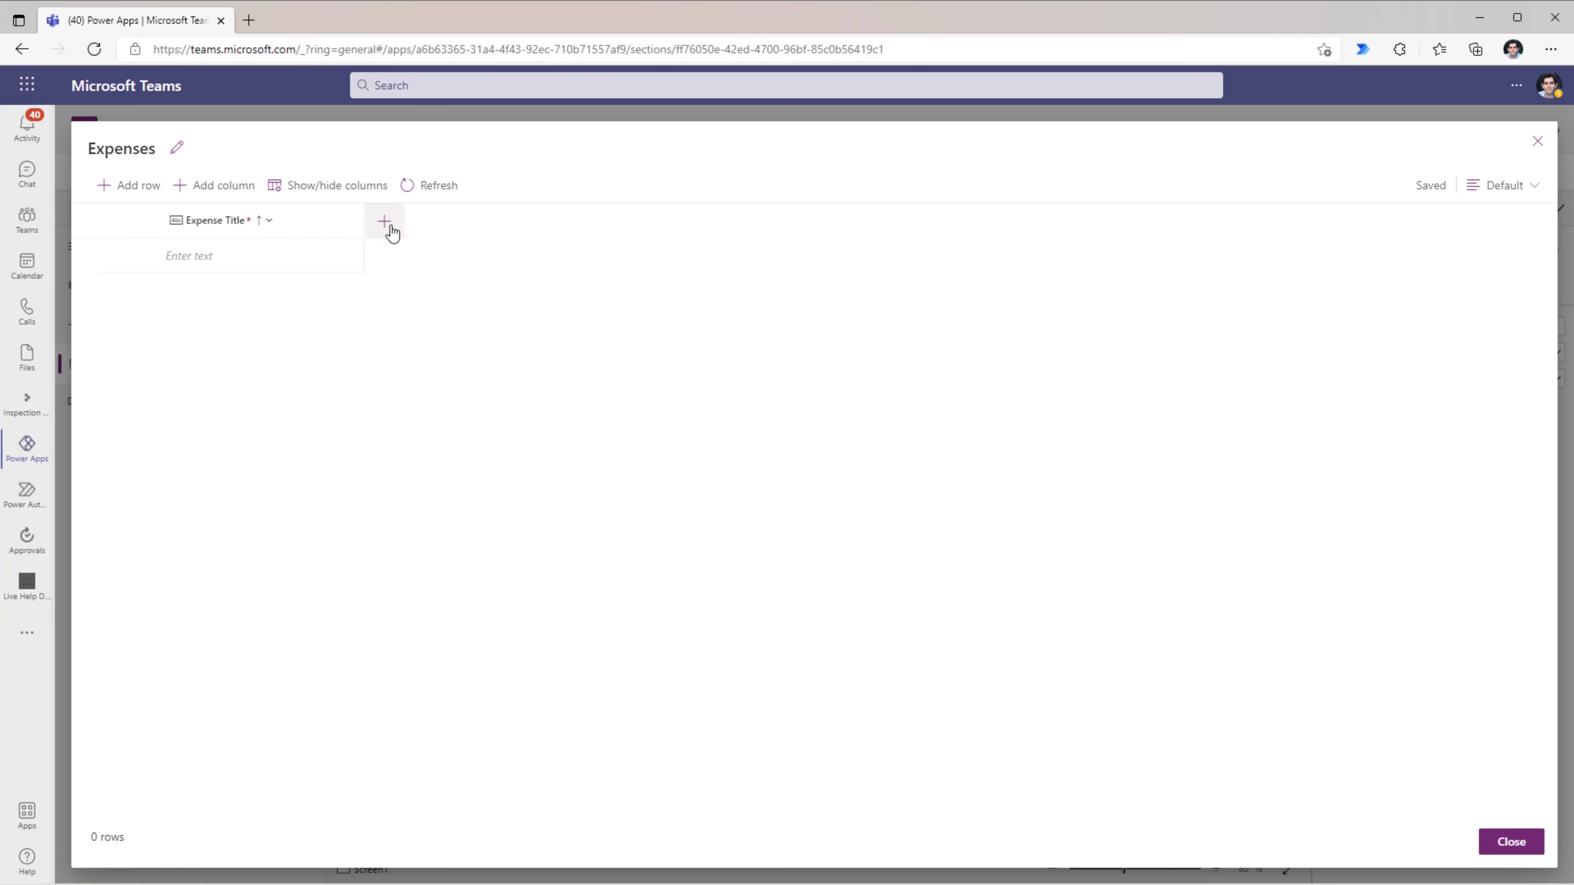
Step: Add a text column named Description to the Expenses table with a maximum length of 1000
{"action": "left_click", "coordinate": [385, 222]}
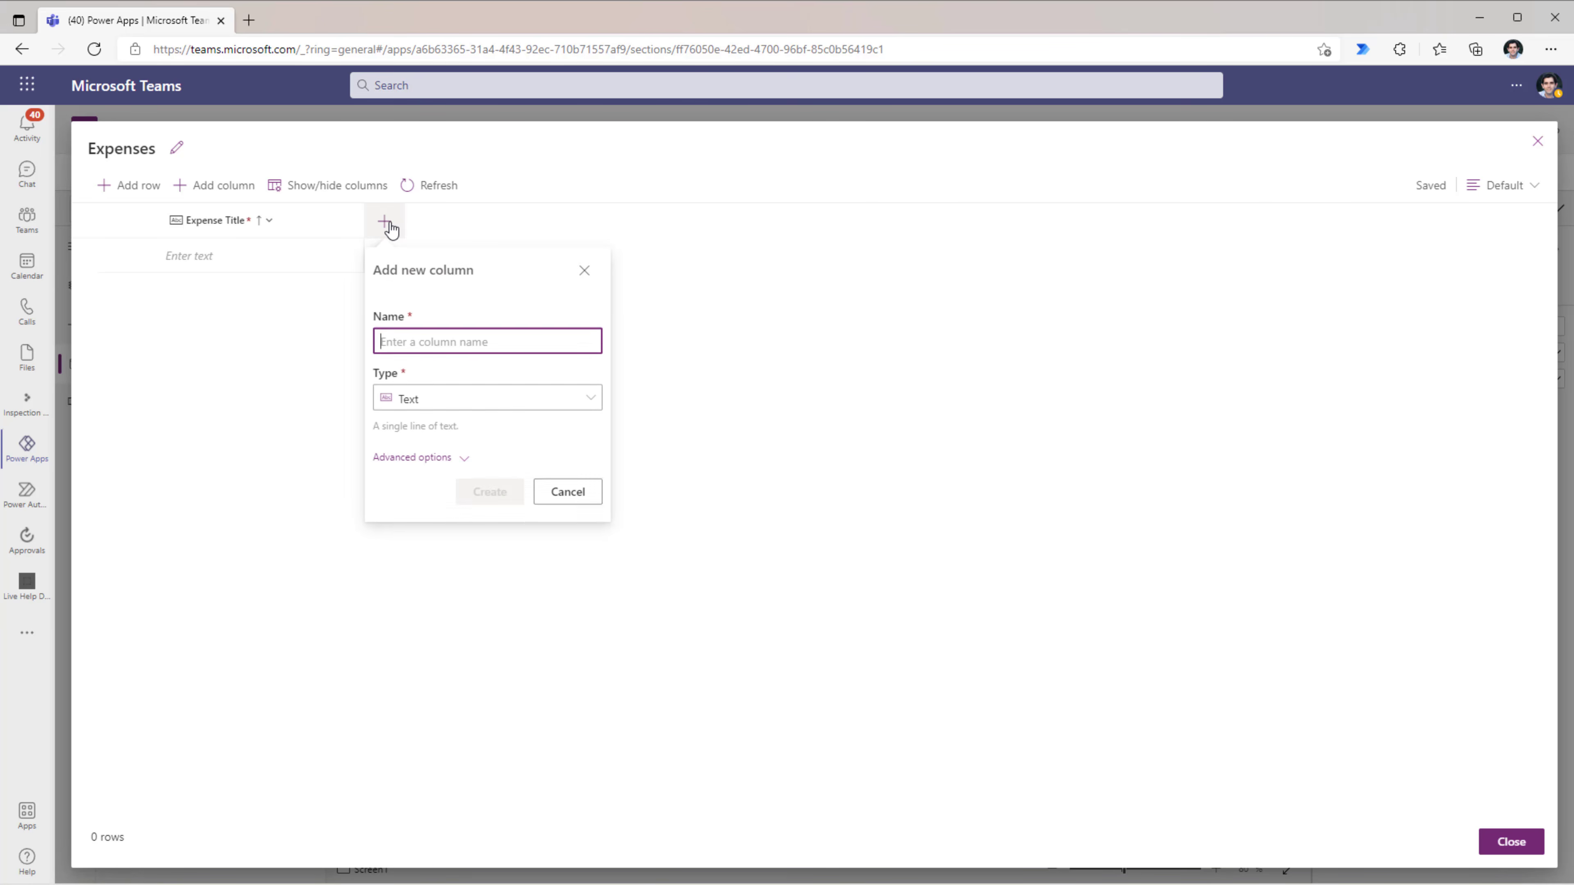
{"action": "type", "text": "Description"}
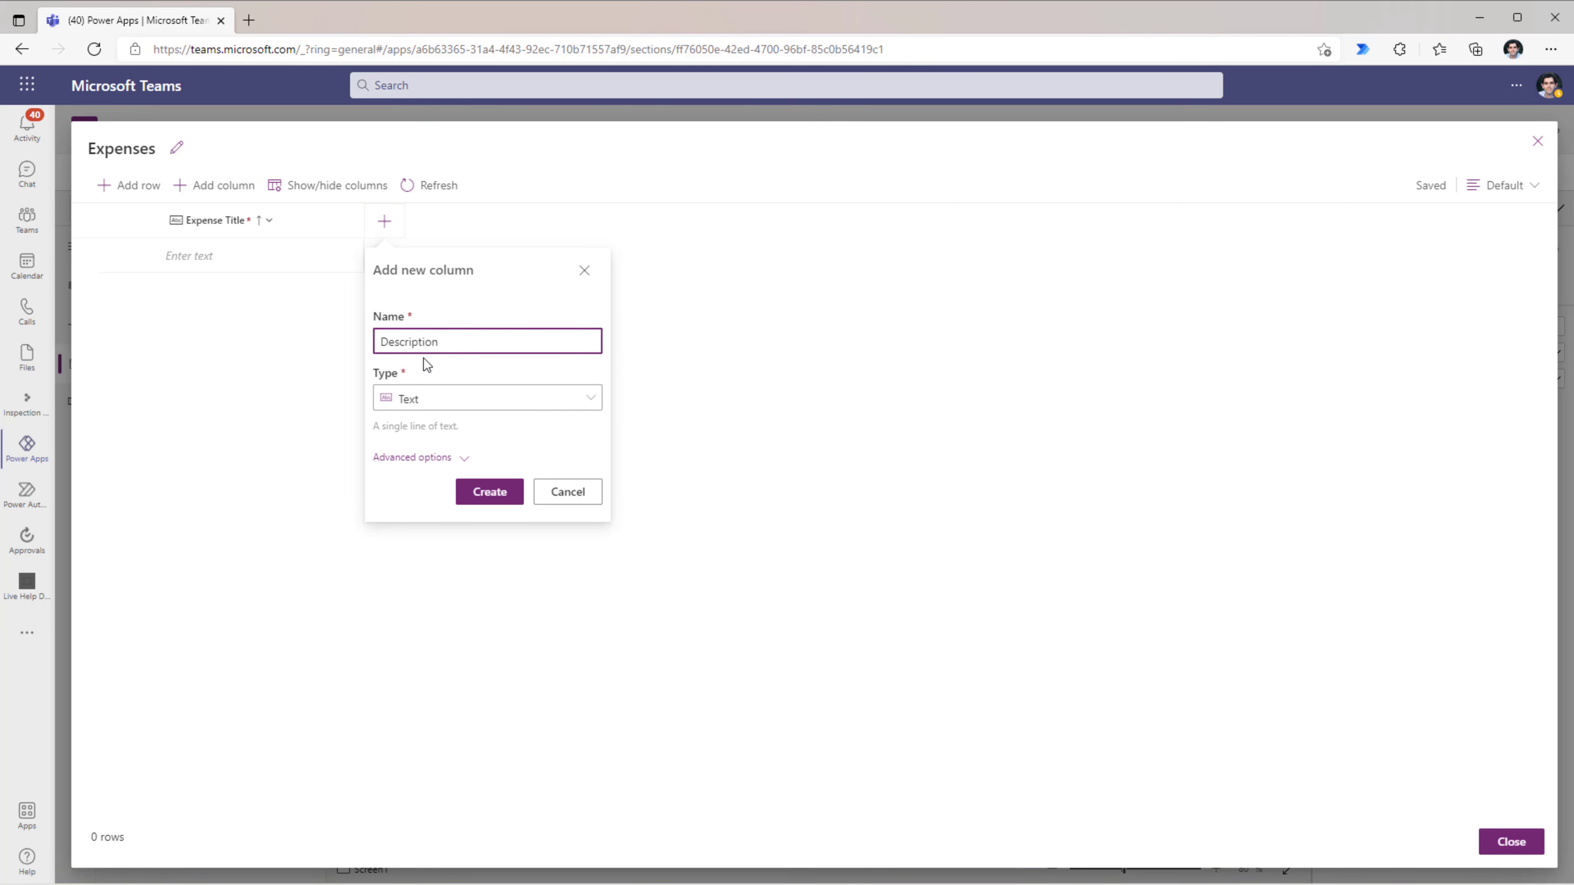
{"action": "left_click", "coordinate": [452, 457]}
{"action": "left_click", "coordinate": [427, 507]}
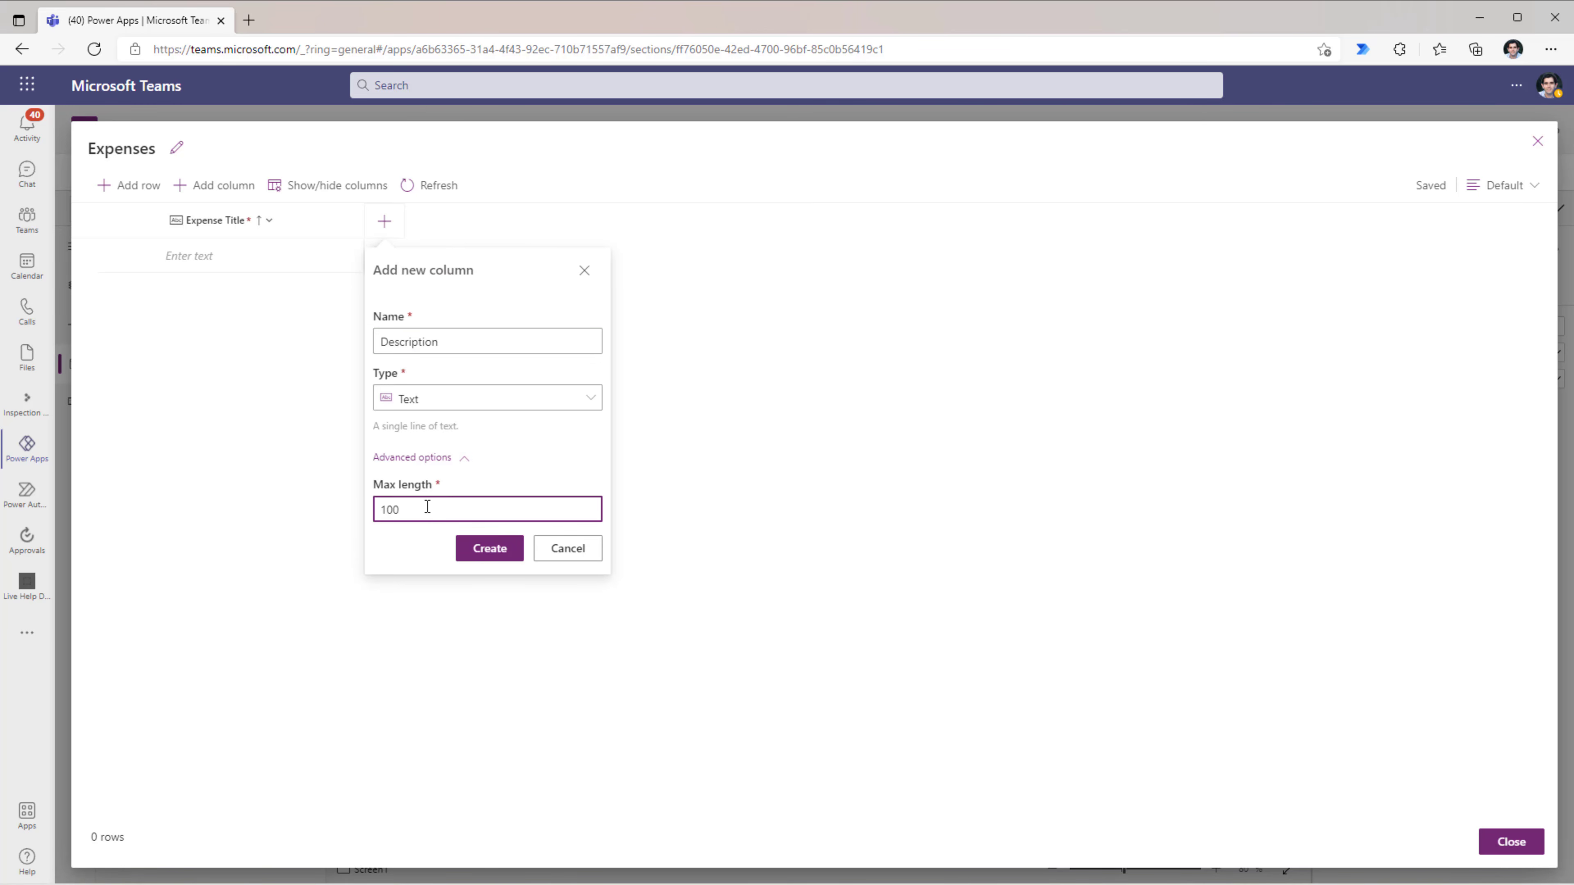
{"action": "type", "text": "0"}
{"action": "left_click", "coordinate": [487, 555]}
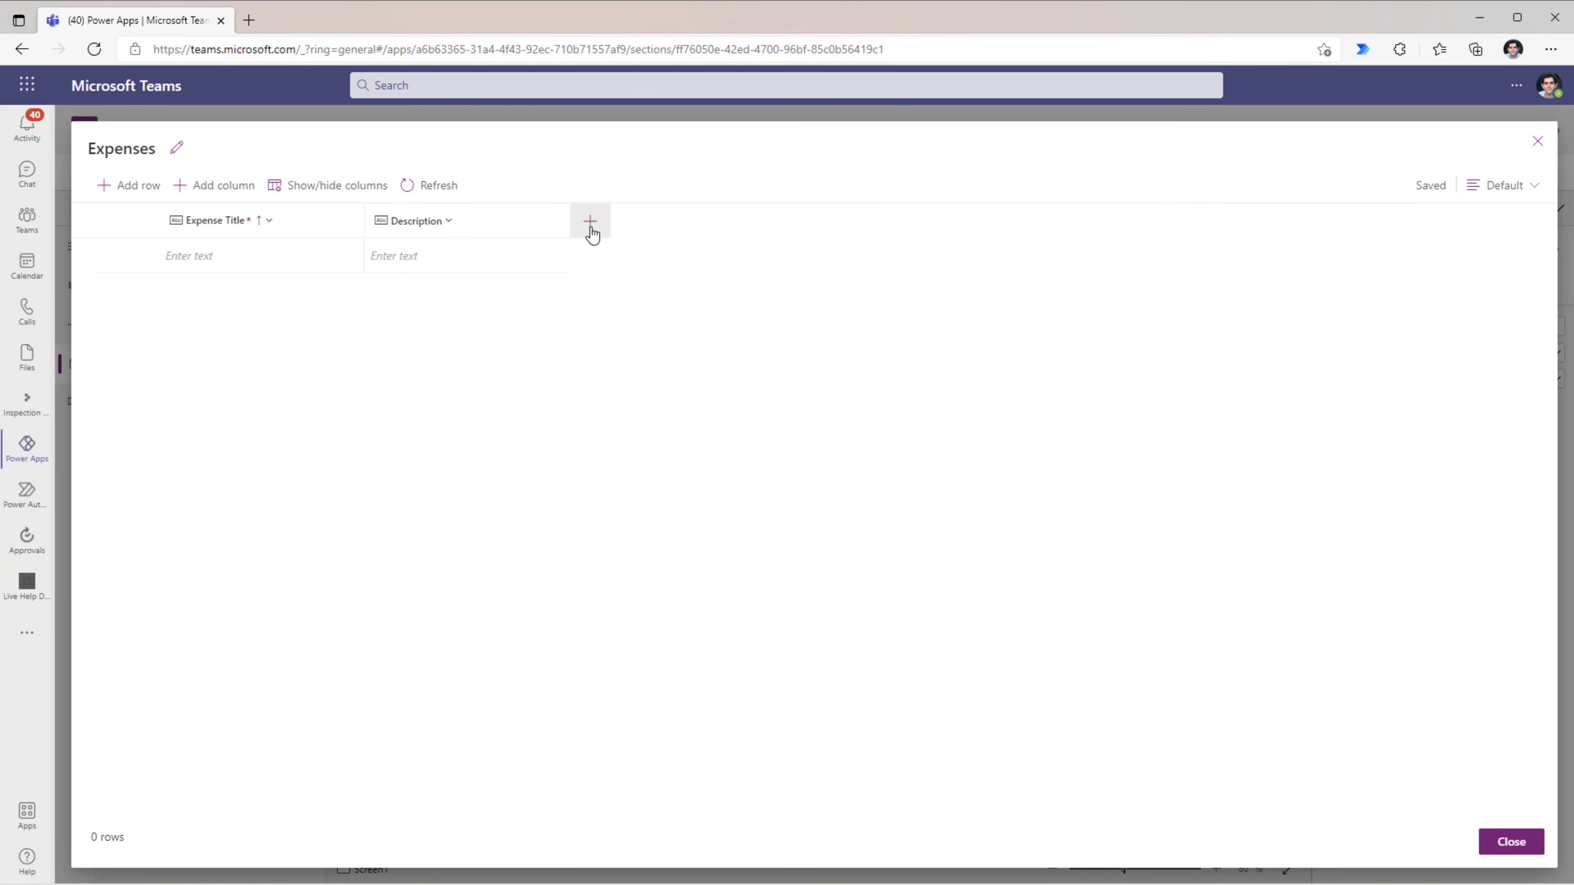
Step: Add a column named "Expense Date" of type Date to the Expenses table
{"action": "left_click", "coordinate": [590, 221]}
{"action": "type", "text": "Expense Date"}
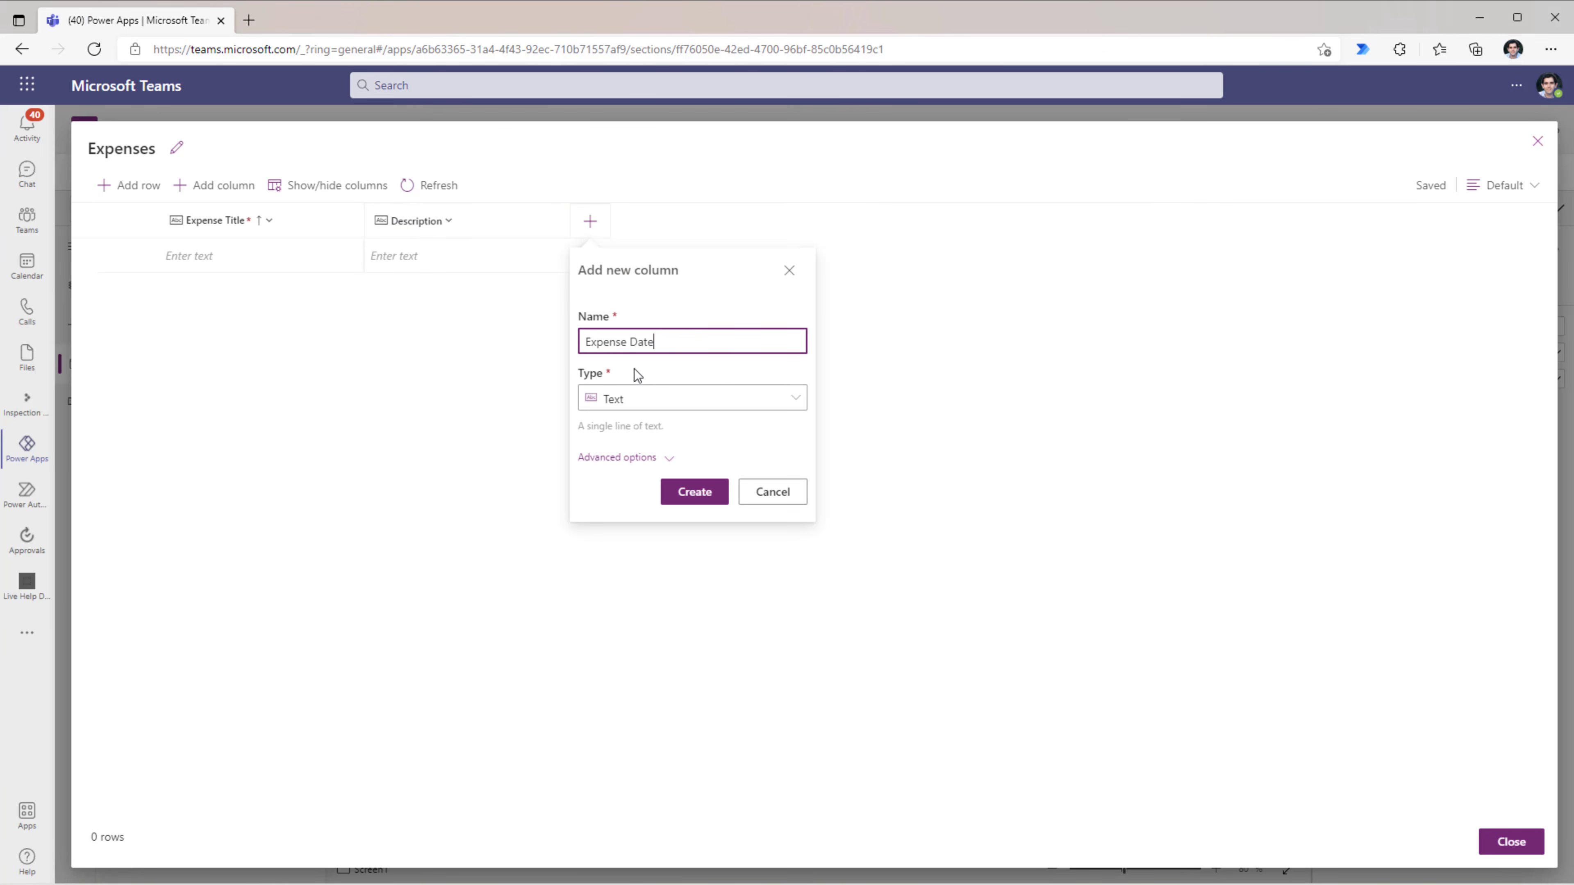
{"action": "left_click", "coordinate": [645, 401]}
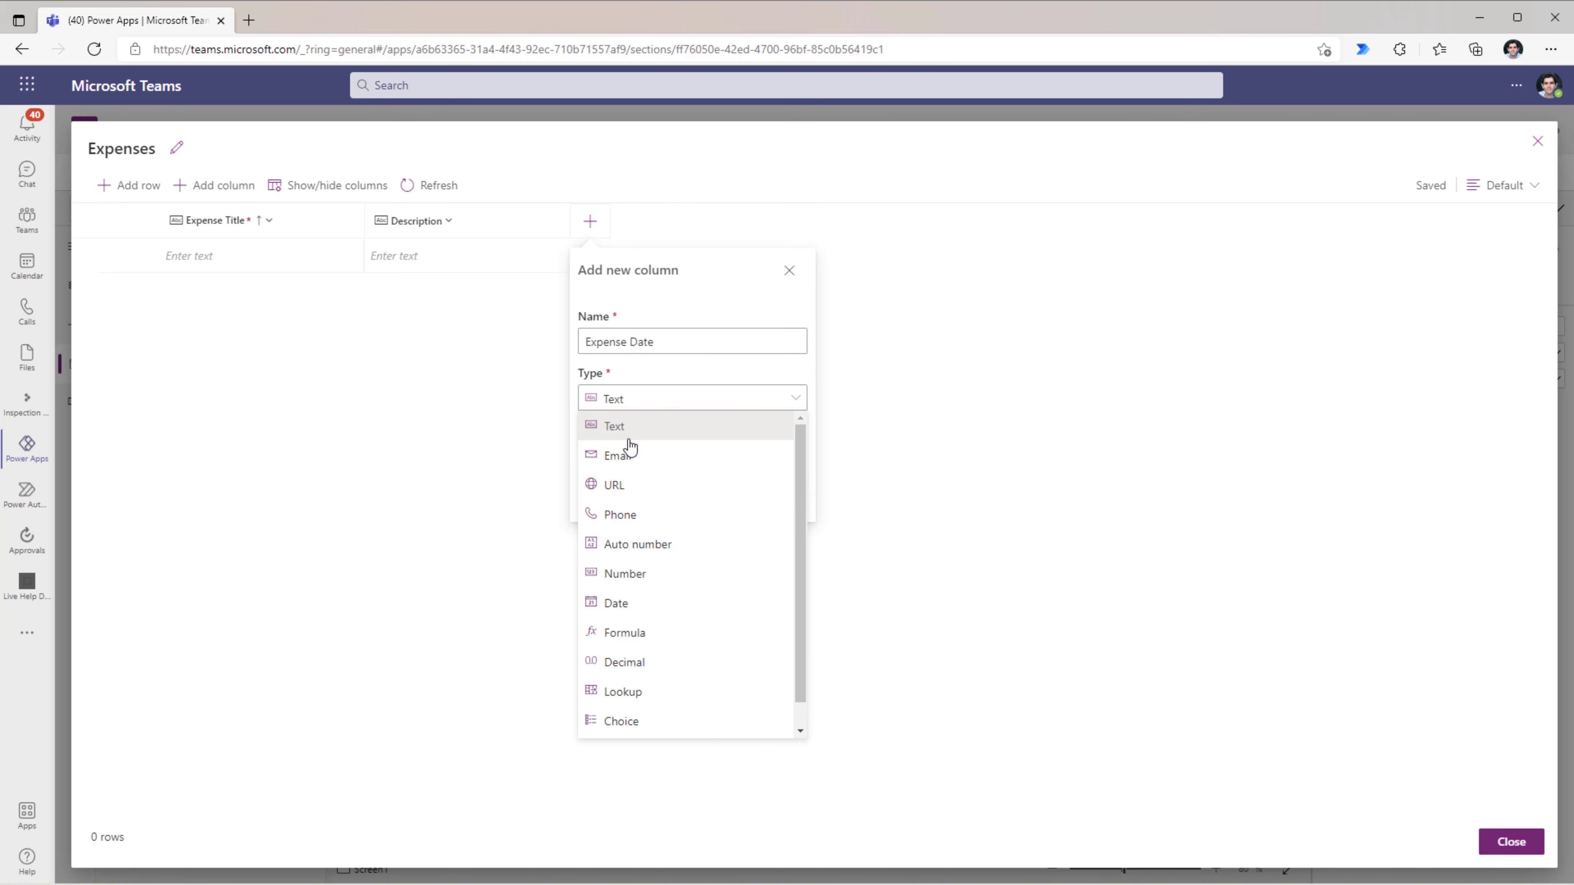
{"action": "left_click", "coordinate": [616, 602]}
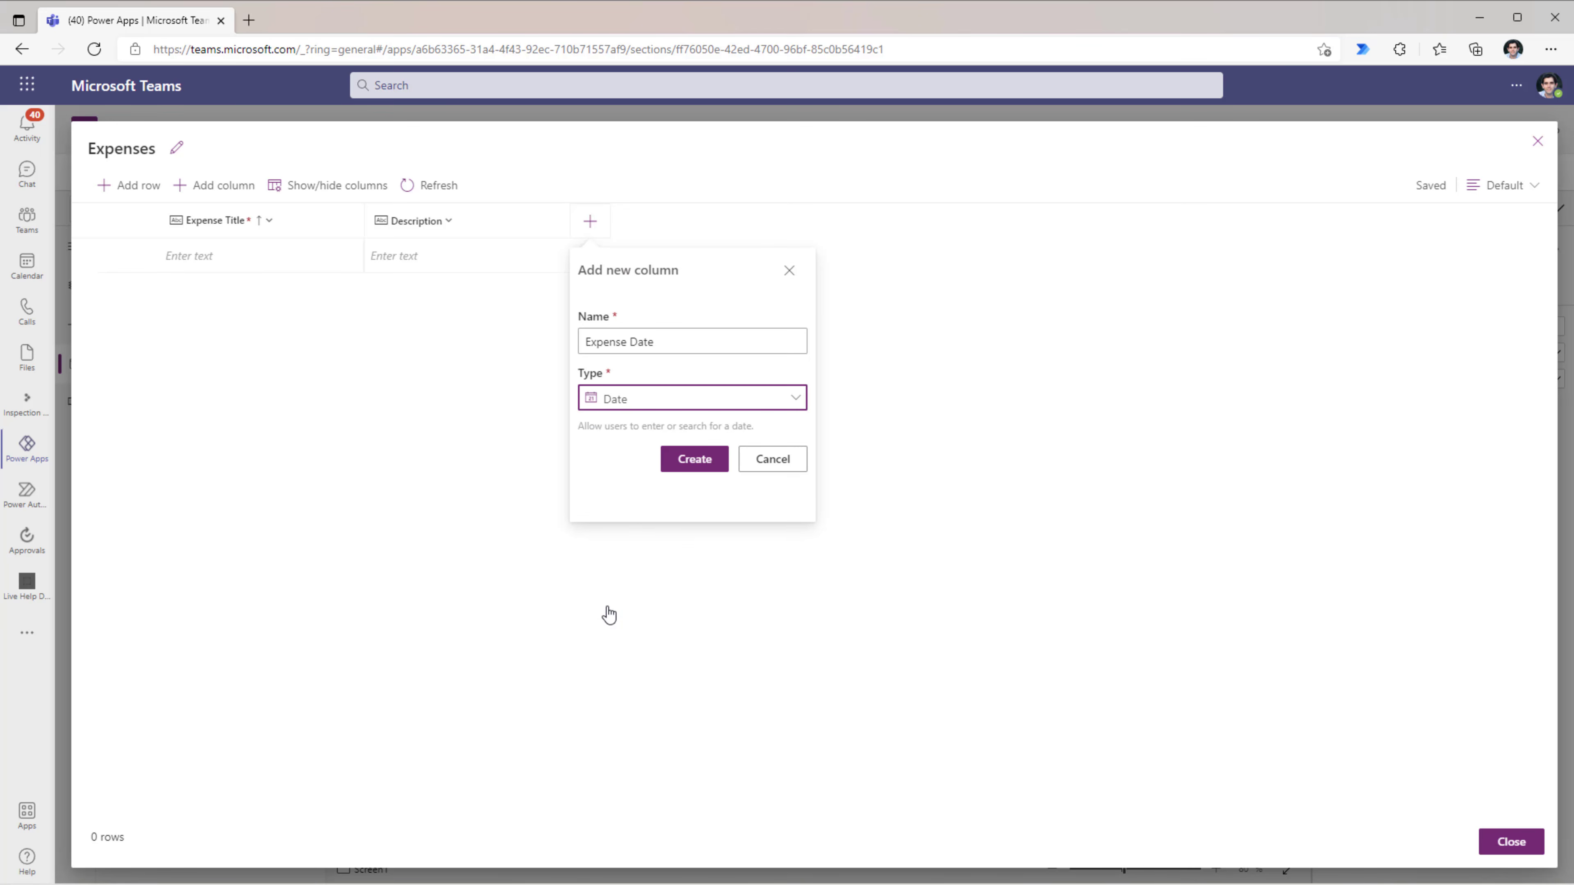
{"action": "left_click", "coordinate": [695, 459]}
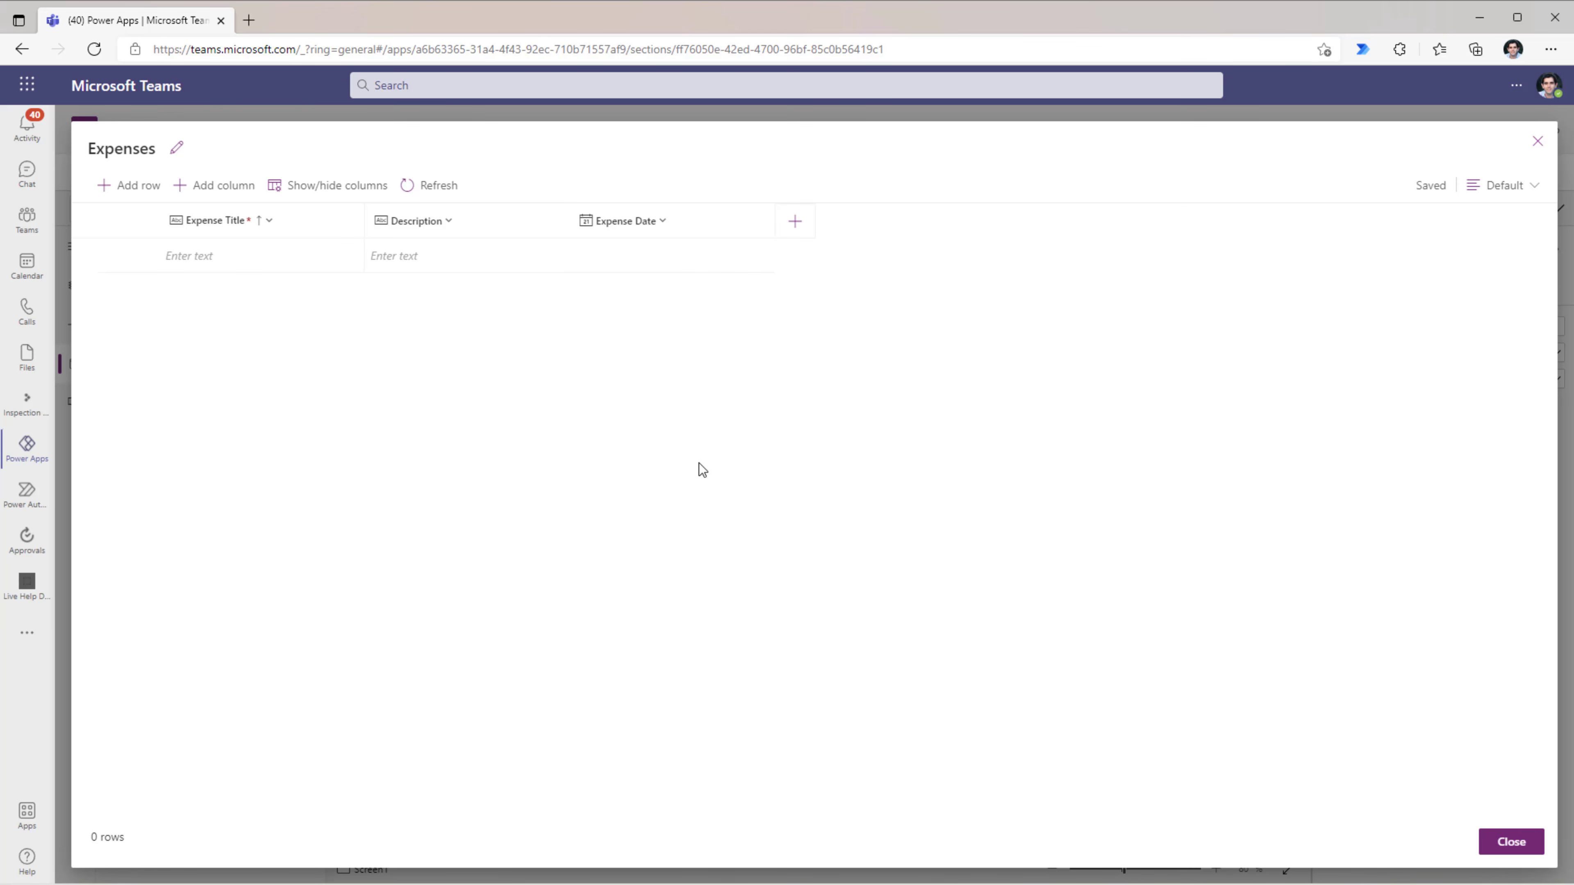
Step: Add a Choice column named "Expense Type" with the choices Project, Training and Miscellaneous
{"action": "left_click", "coordinate": [708, 222]}
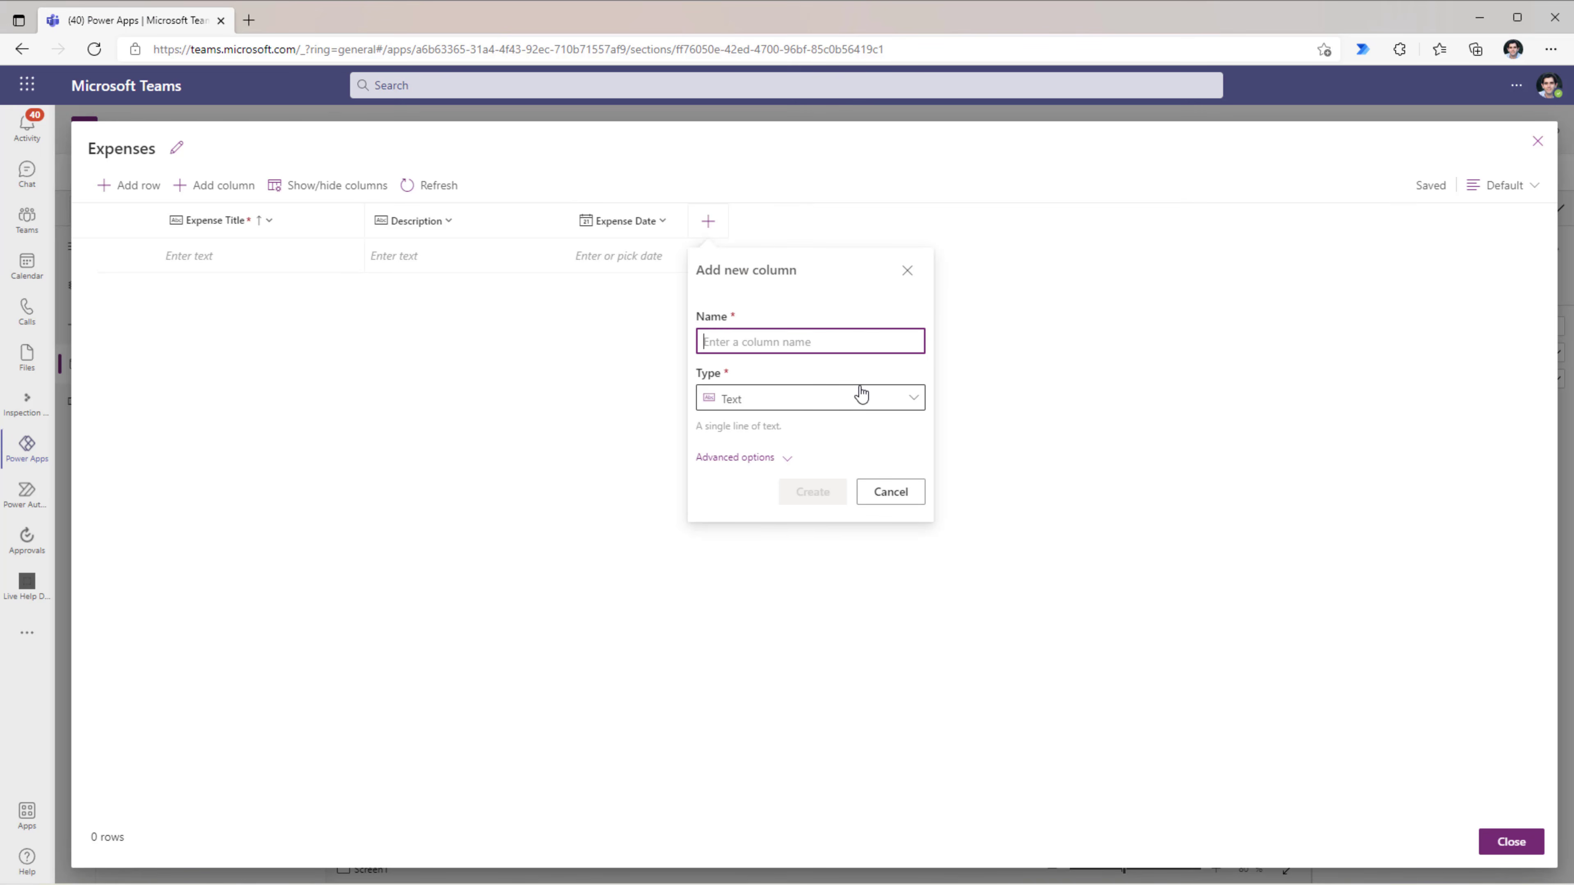
{"action": "type", "text": "Expense Type"}
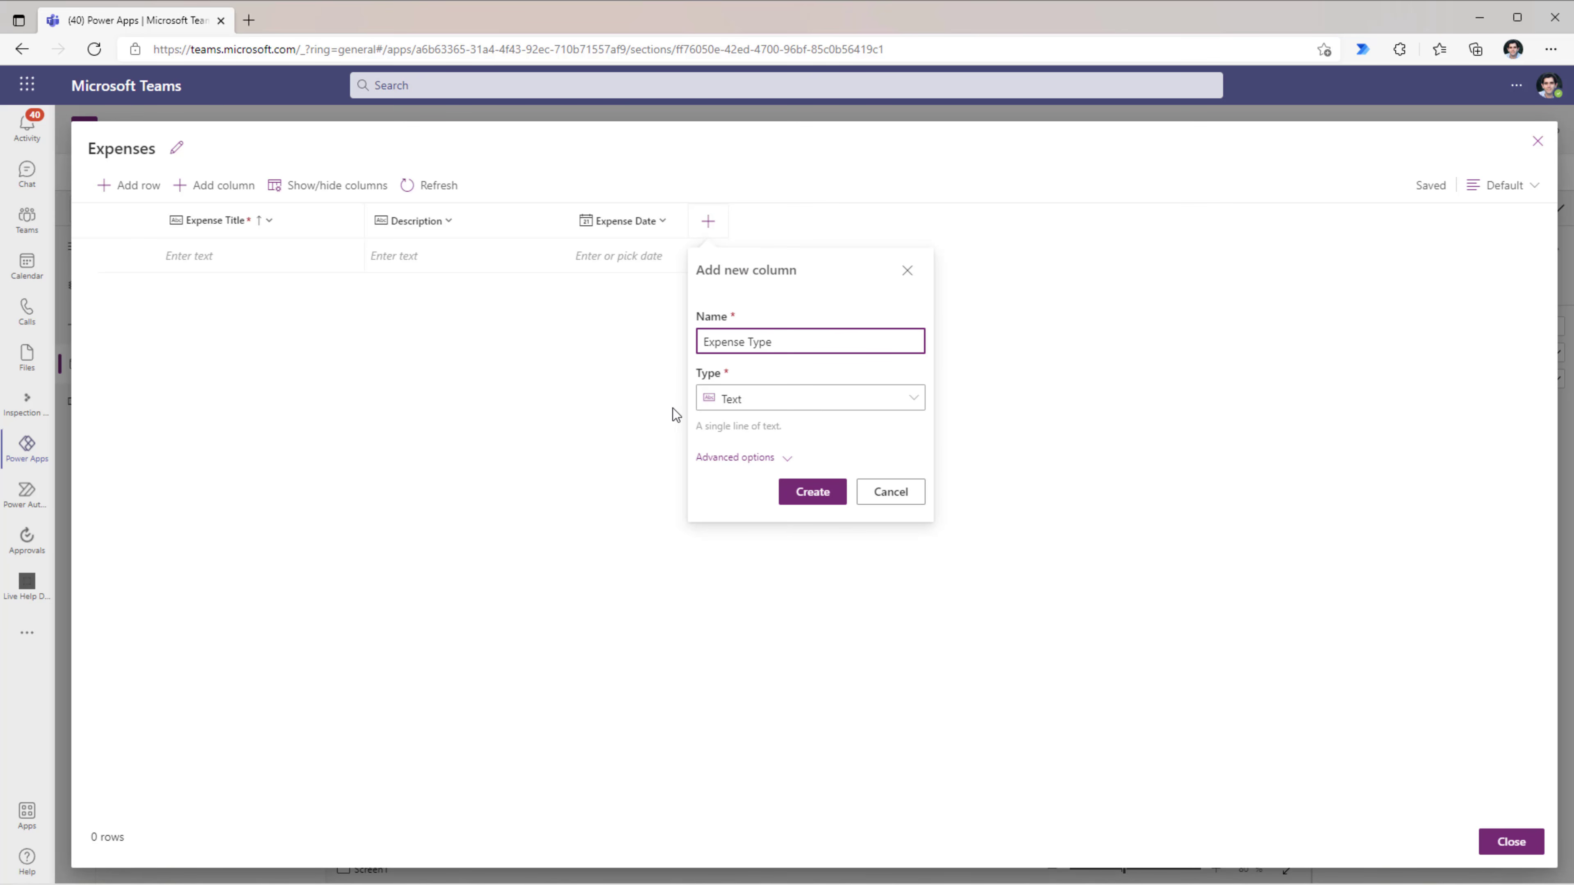
{"action": "left_click", "coordinate": [748, 403]}
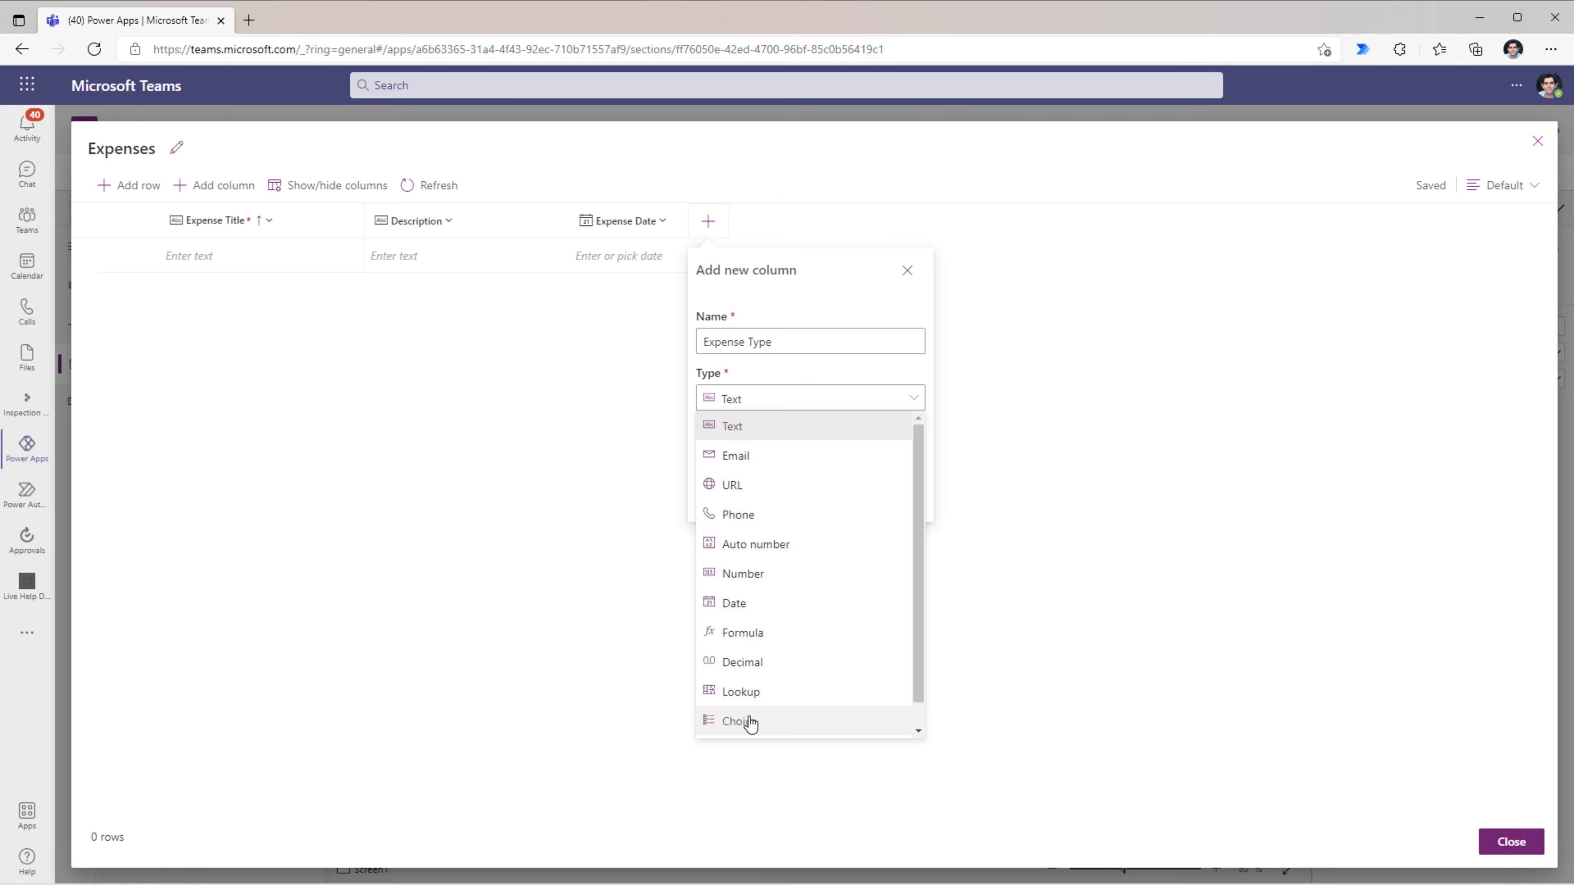
{"action": "scroll", "coordinate": [748, 719], "scroll_direction": "down", "scroll_amount": 1}
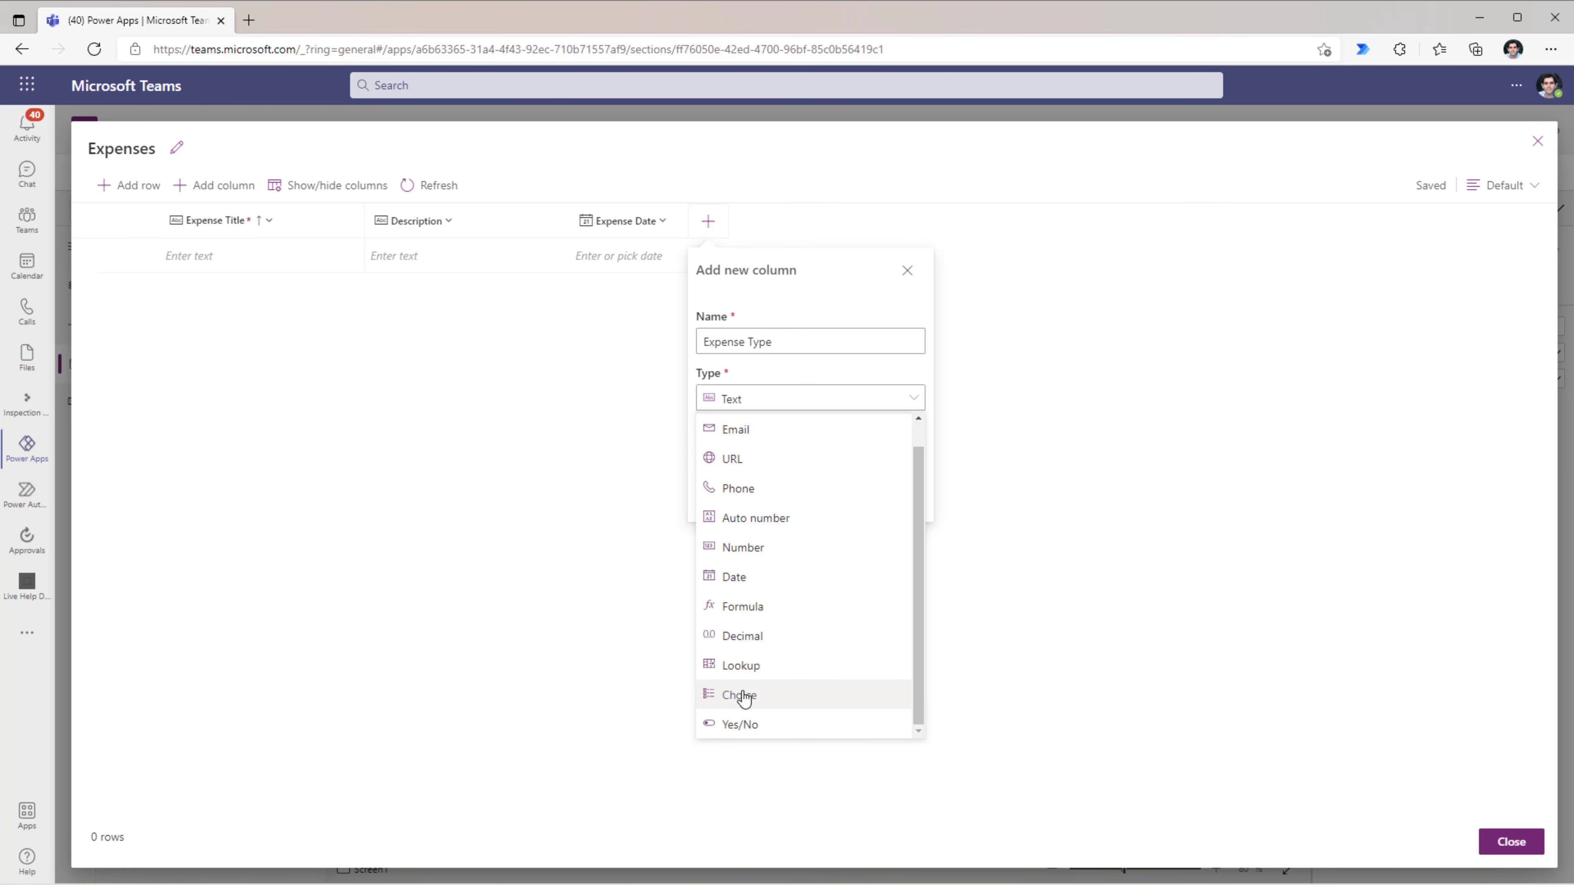
{"action": "left_click", "coordinate": [742, 695]}
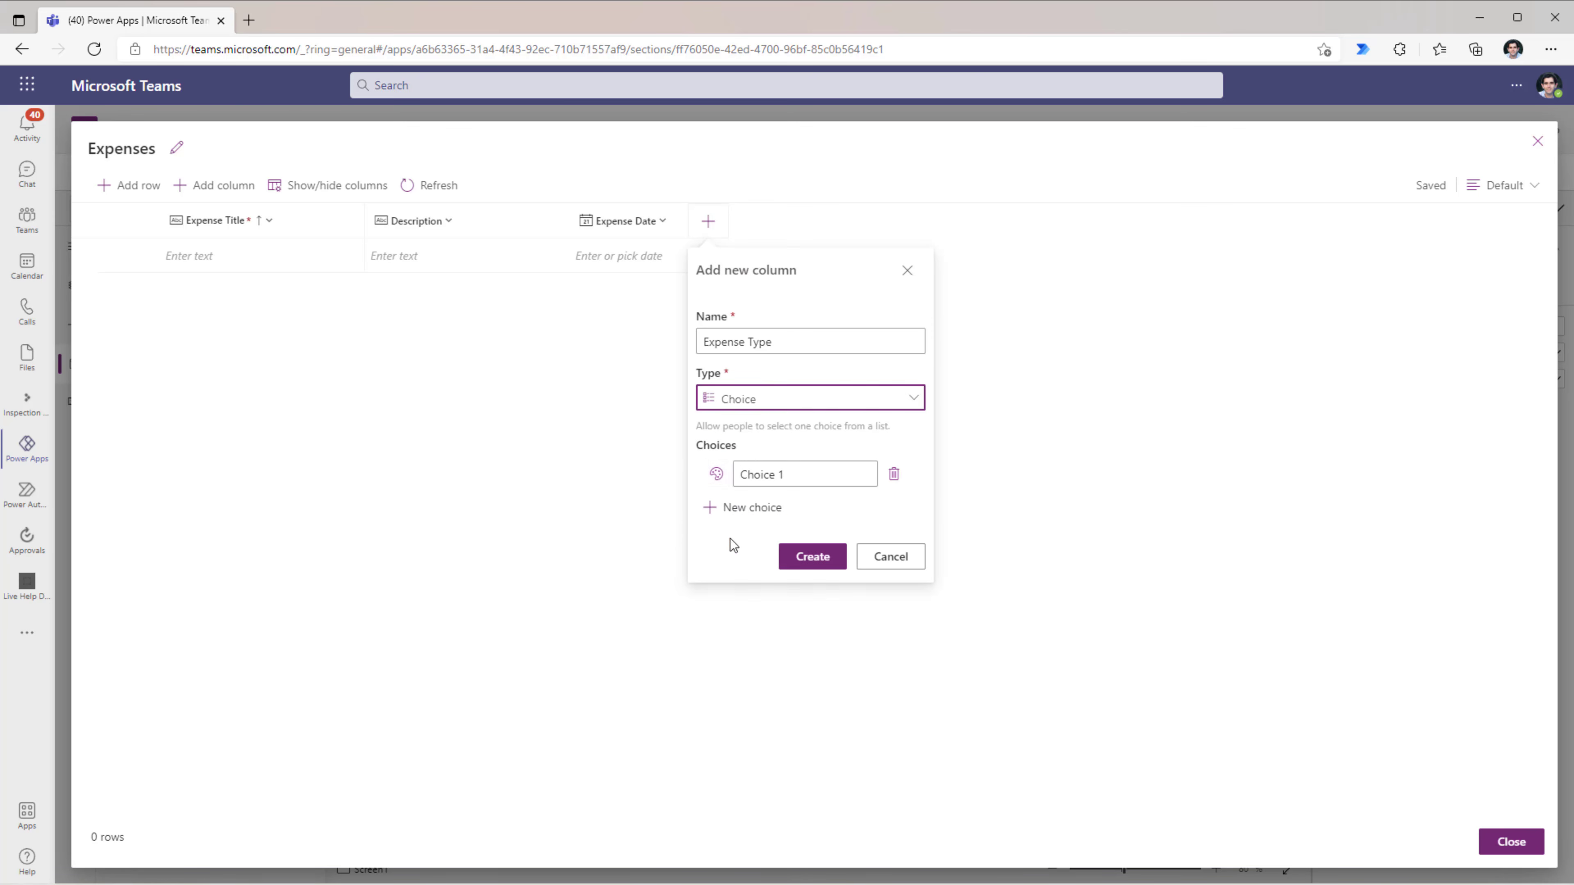
{"action": "type", "text": "Project"}
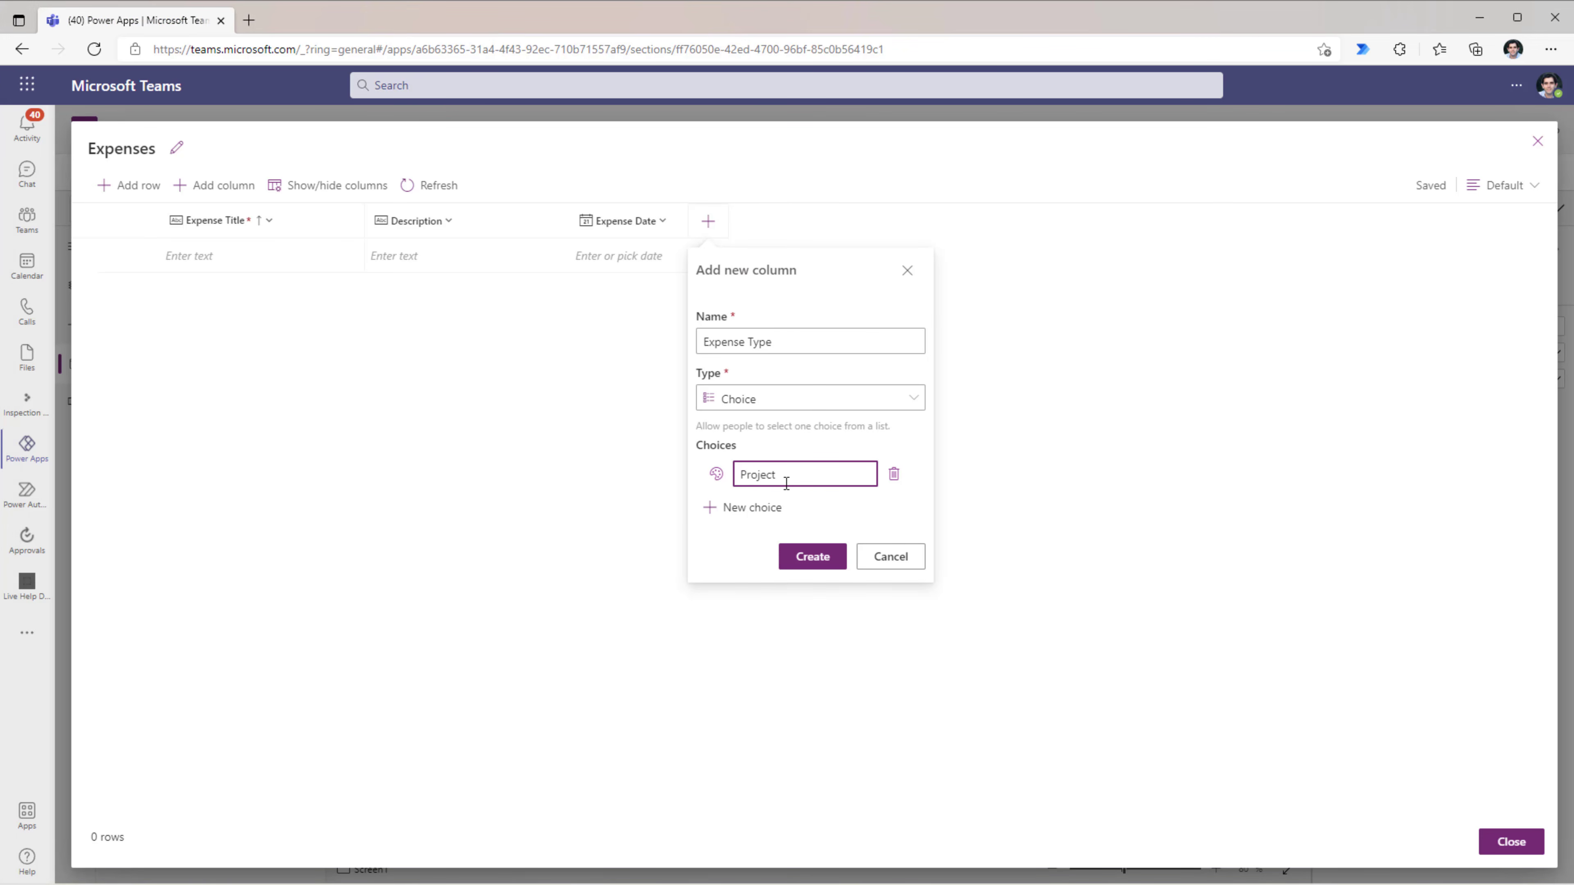
{"action": "left_click", "coordinate": [745, 507]}
{"action": "type", "text": "Training"}
{"action": "left_click", "coordinate": [734, 544]}
{"action": "type", "text": "Miscellaneous"}
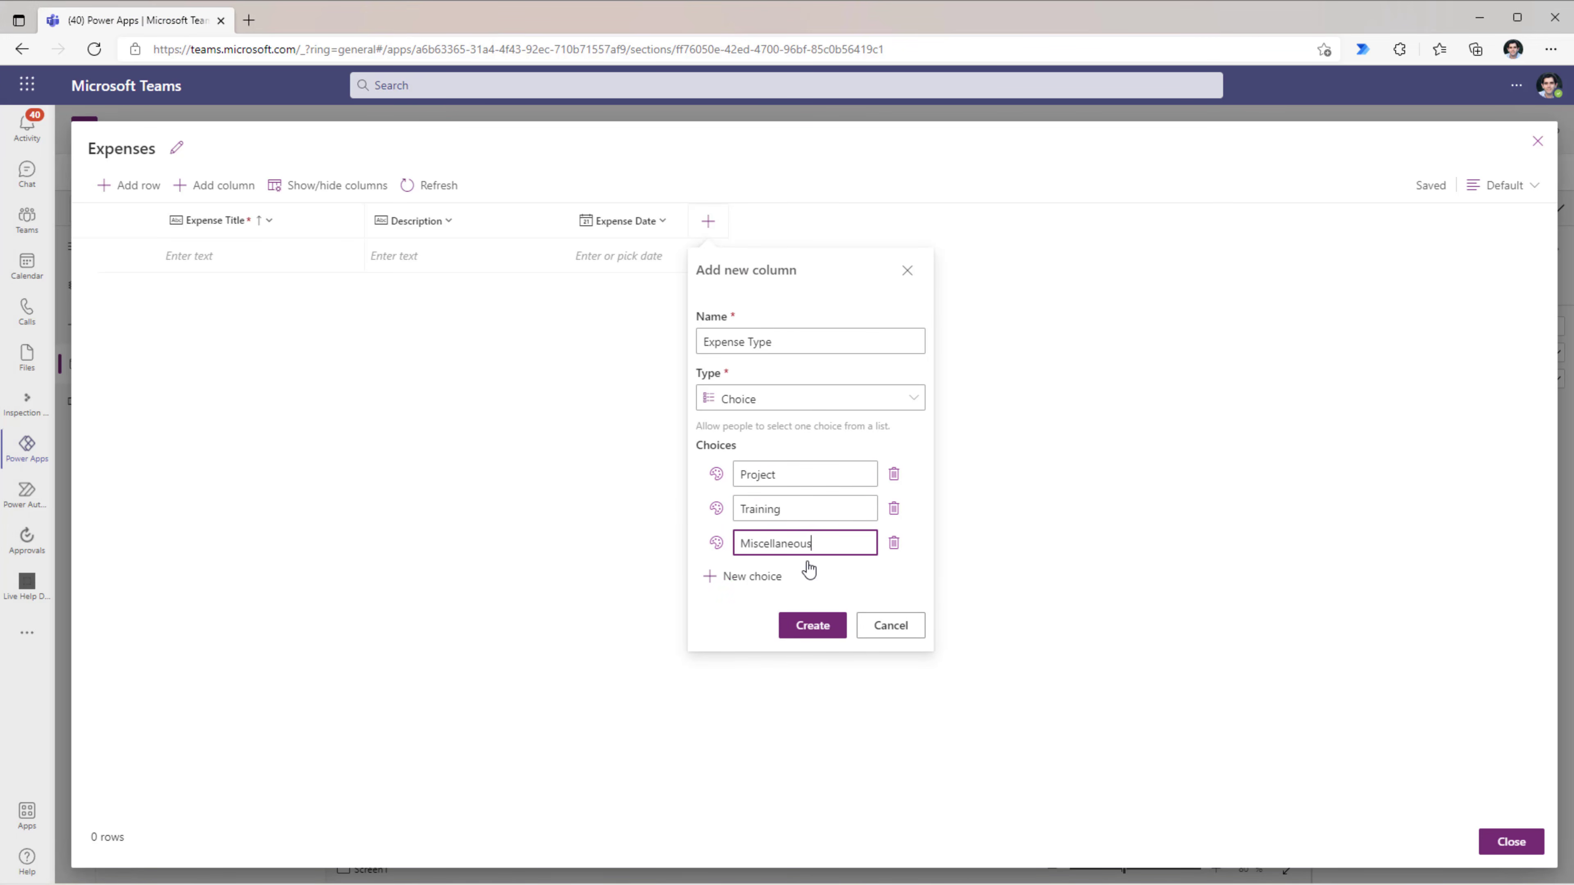
{"action": "left_click", "coordinate": [817, 626]}
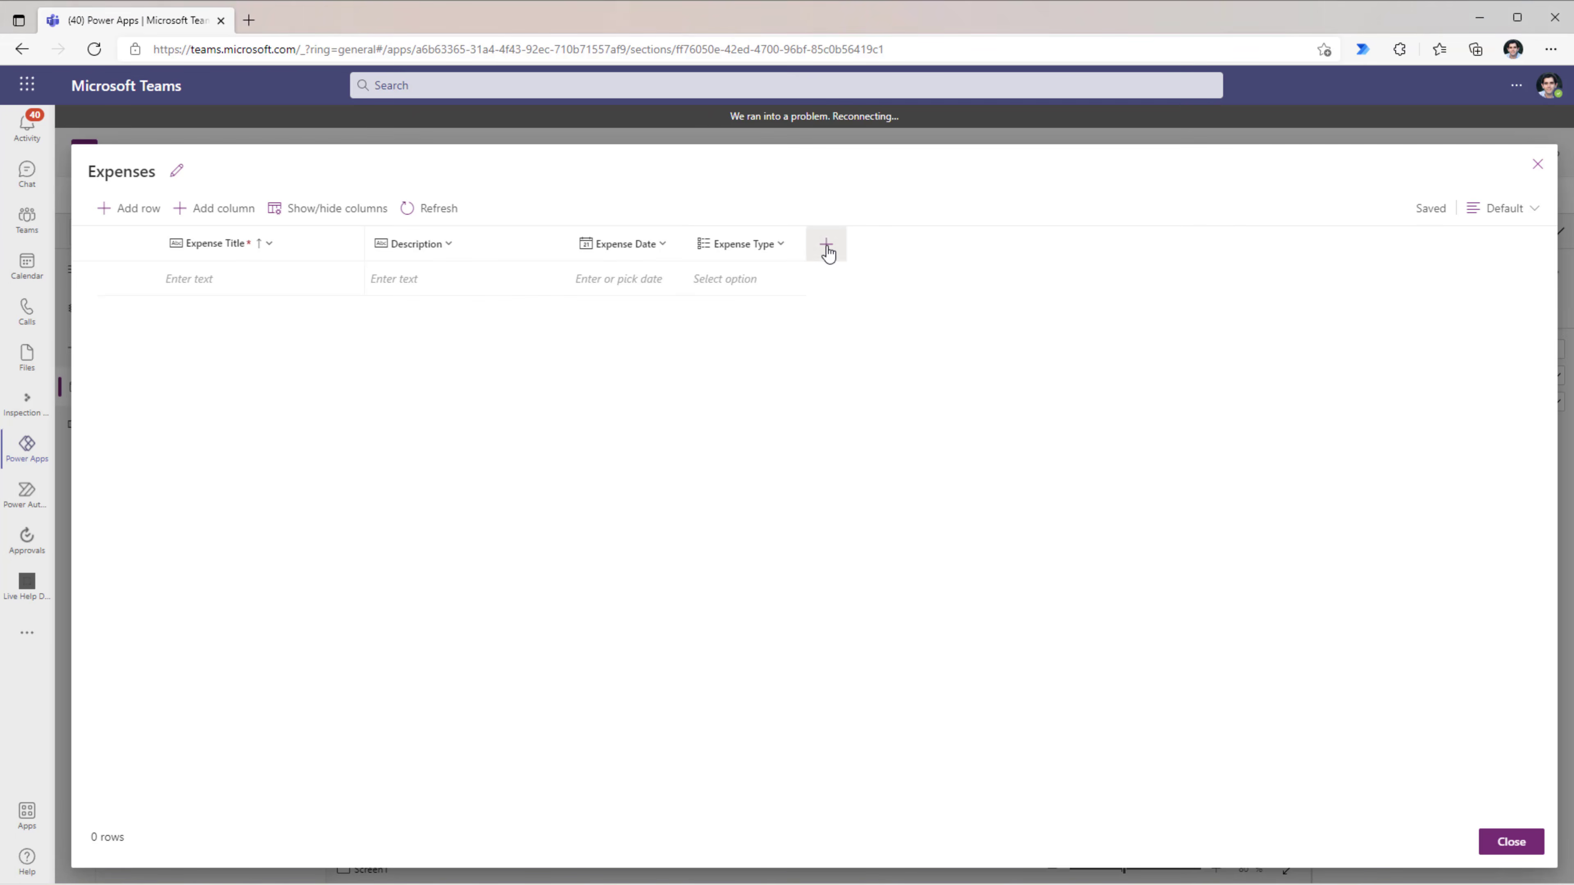
Step: Add a Choice column named "Expense Status" with the choices Pending, Approved and Rejected, and close the Expenses table
{"action": "left_click", "coordinate": [825, 247]}
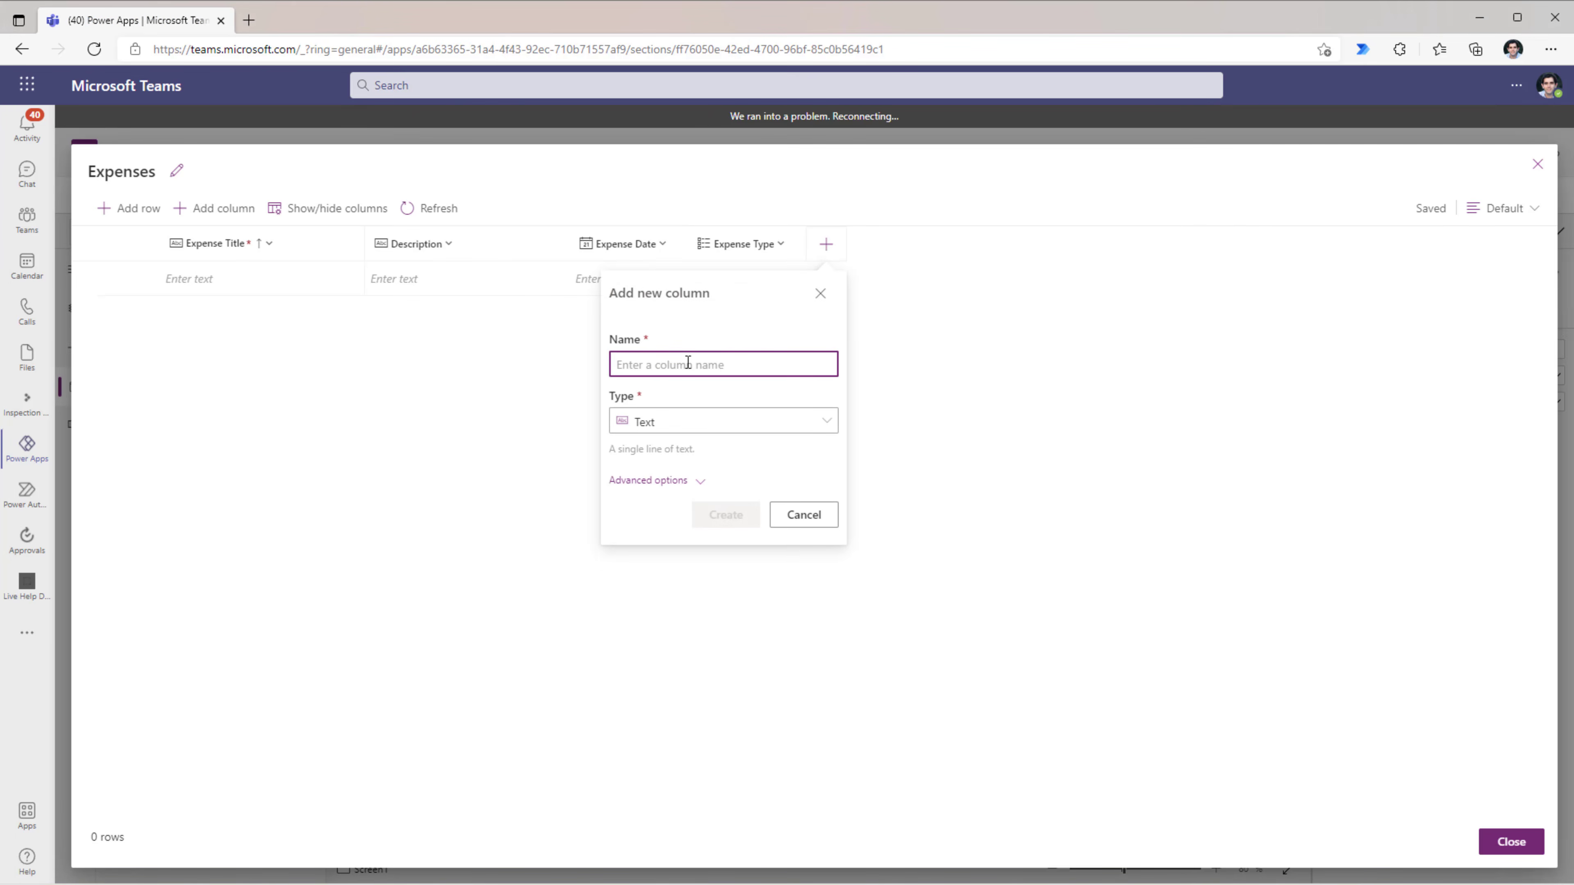
{"action": "type", "text": "Expense Status"}
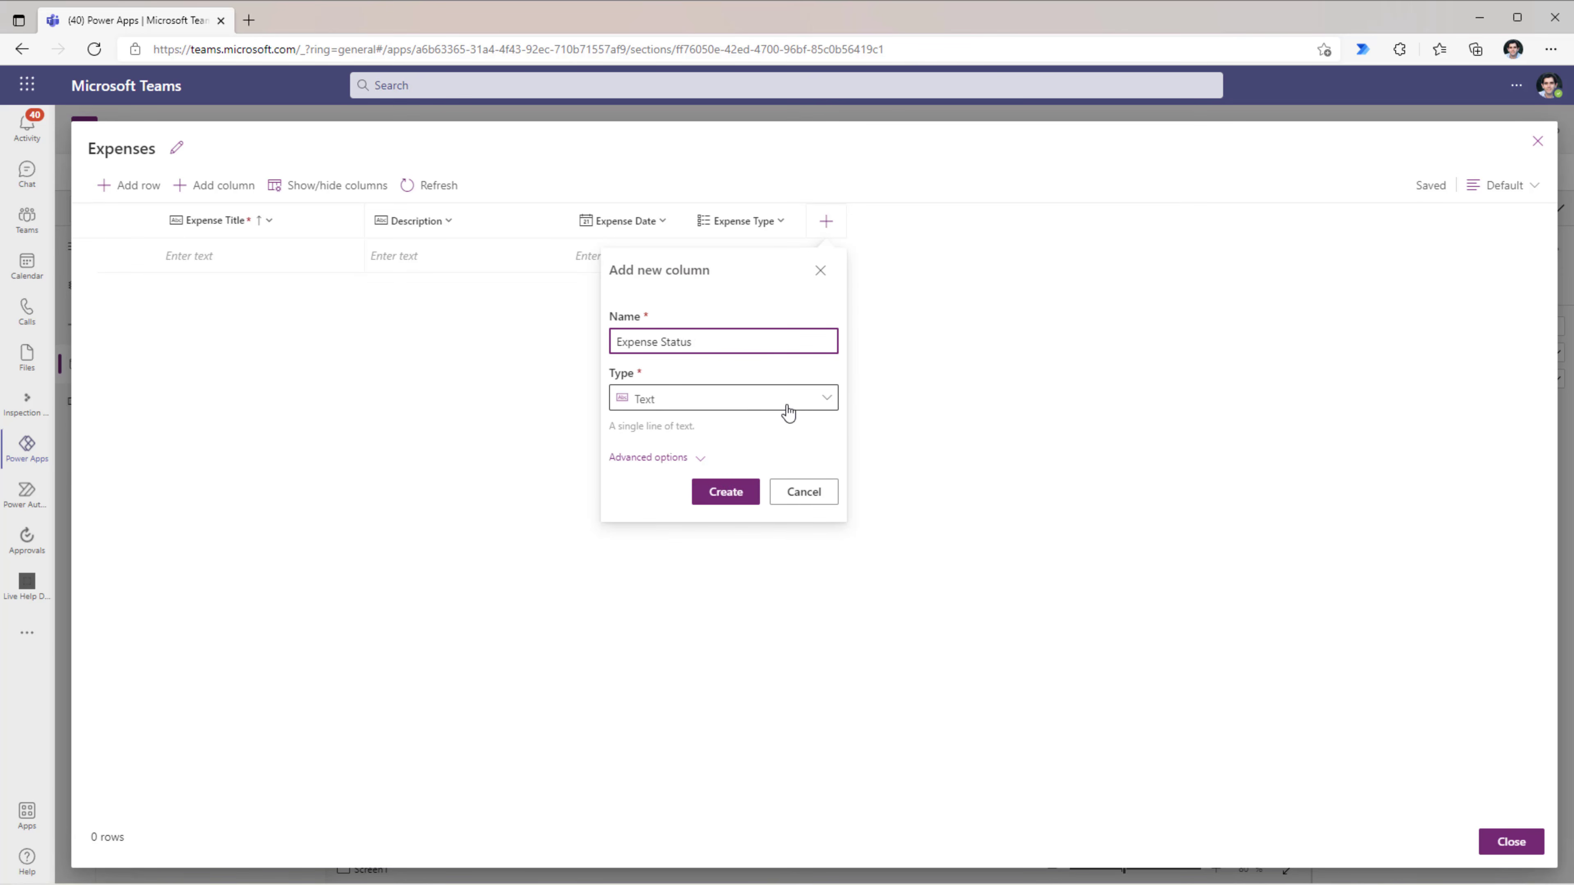
{"action": "left_click", "coordinate": [650, 405]}
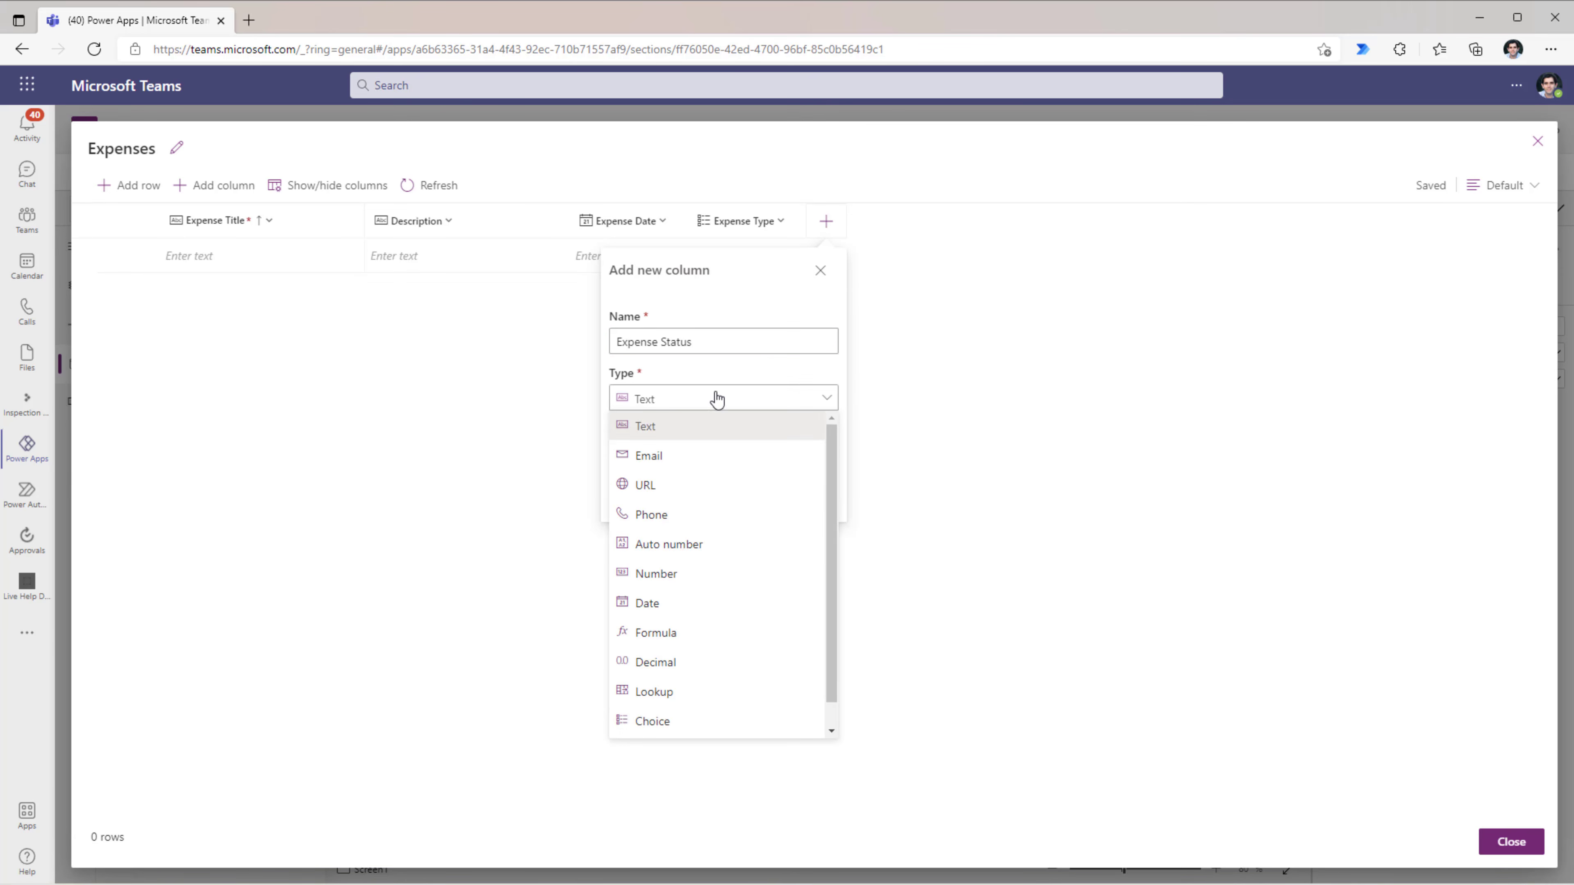
{"action": "scroll", "coordinate": [672, 711], "scroll_direction": "down", "scroll_amount": 1}
{"action": "left_click", "coordinate": [673, 712]}
{"action": "key", "text": "Tab"}
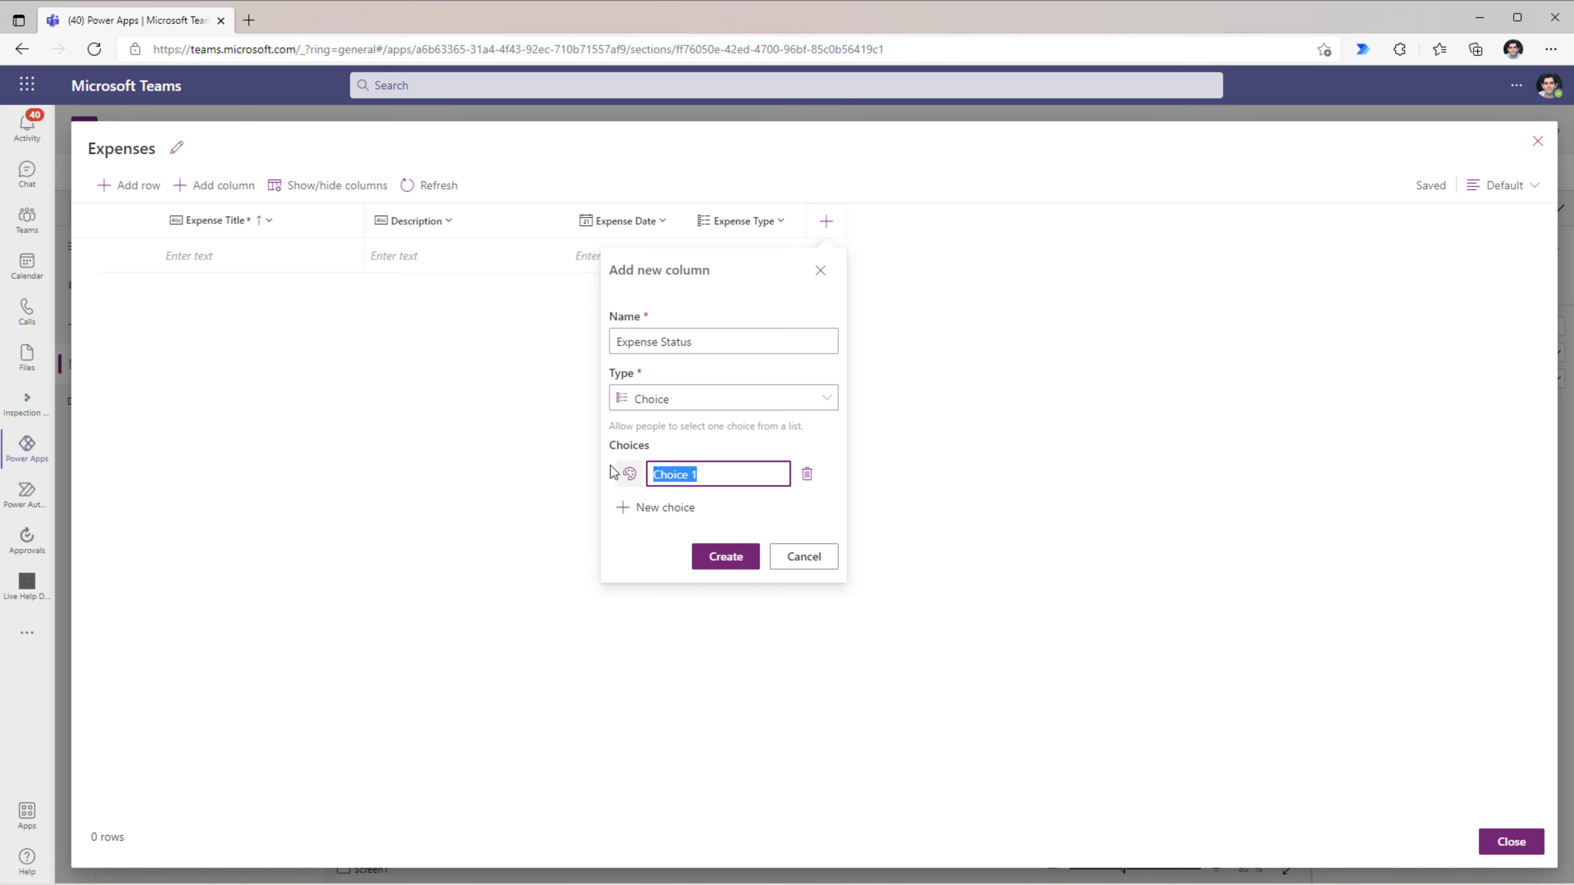
{"action": "type", "text": "Pending"}
{"action": "left_click", "coordinate": [692, 508]}
{"action": "type", "text": "Approved"}
{"action": "key", "text": "Return"}
{"action": "type", "text": "Rejected"}
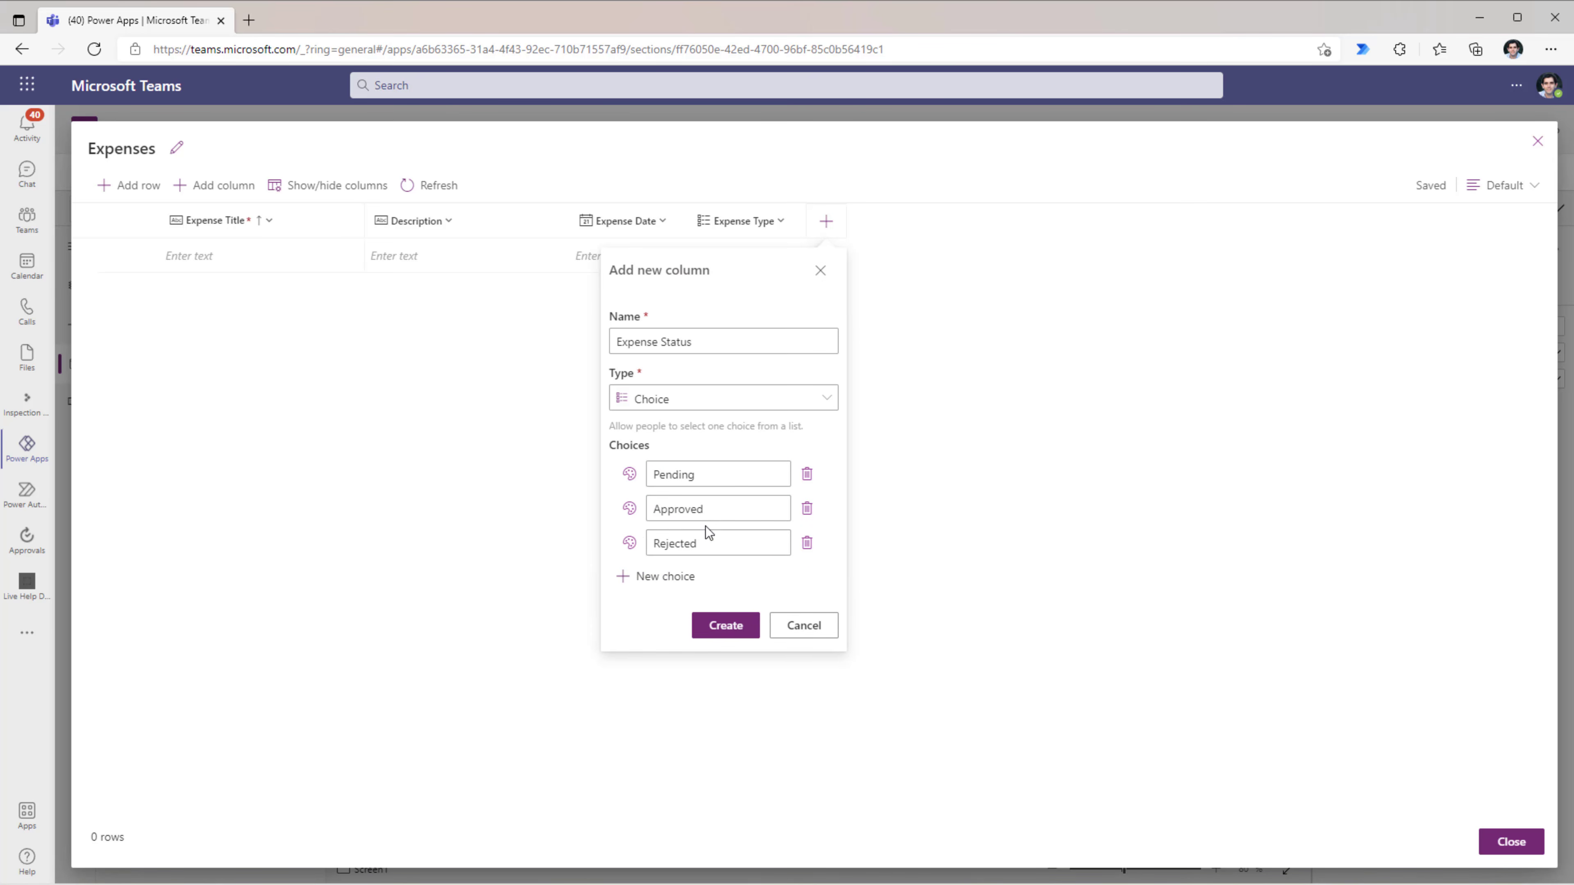
{"action": "left_click", "coordinate": [729, 625]}
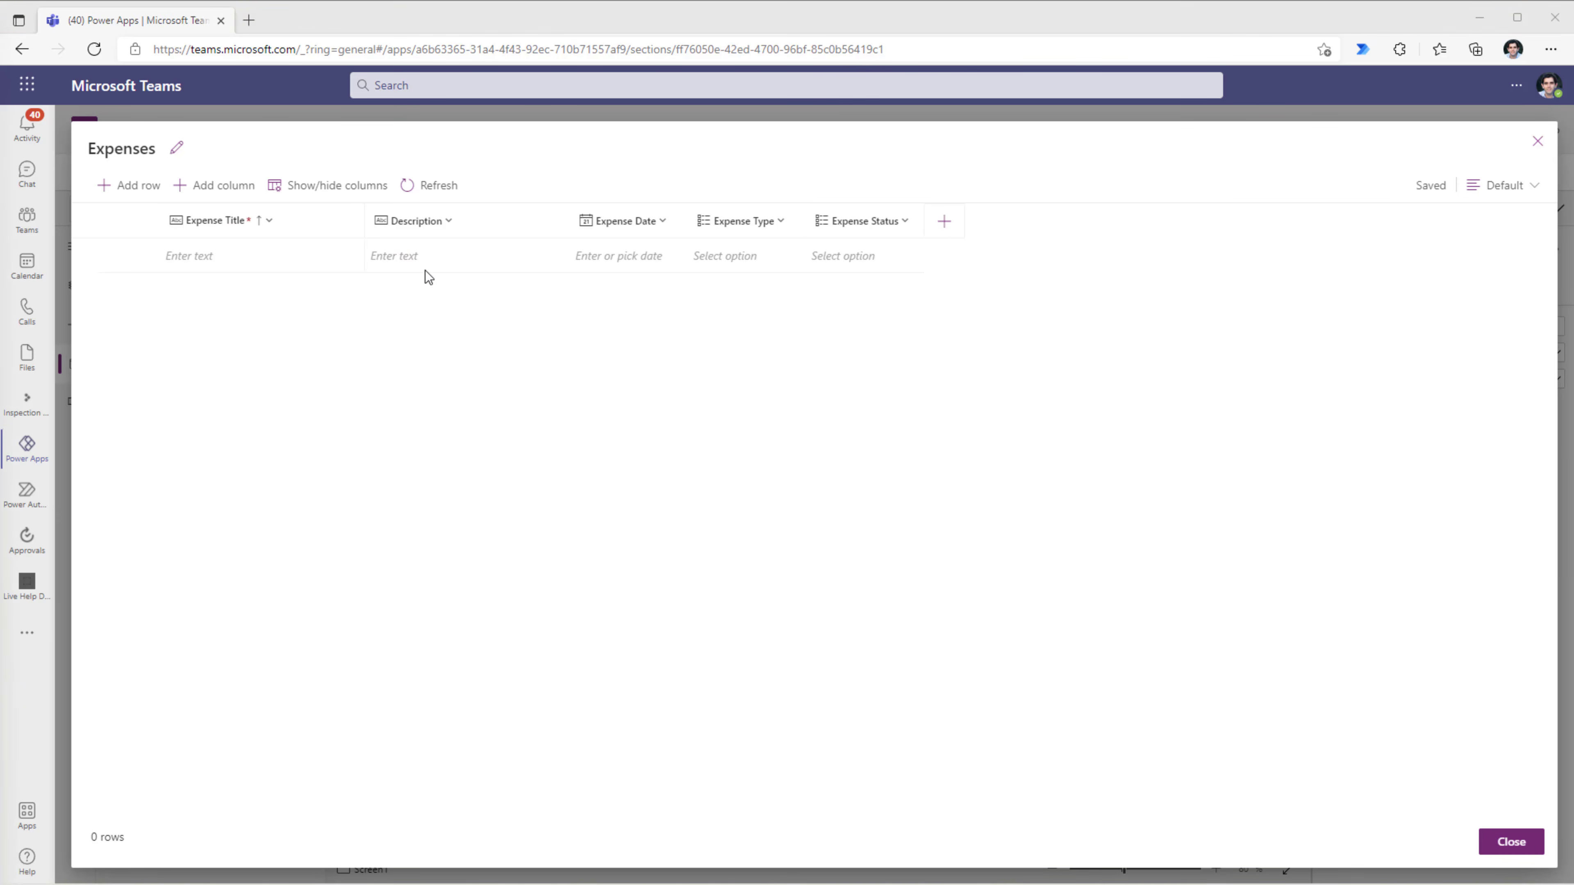
{"action": "left_click", "coordinate": [1525, 843]}
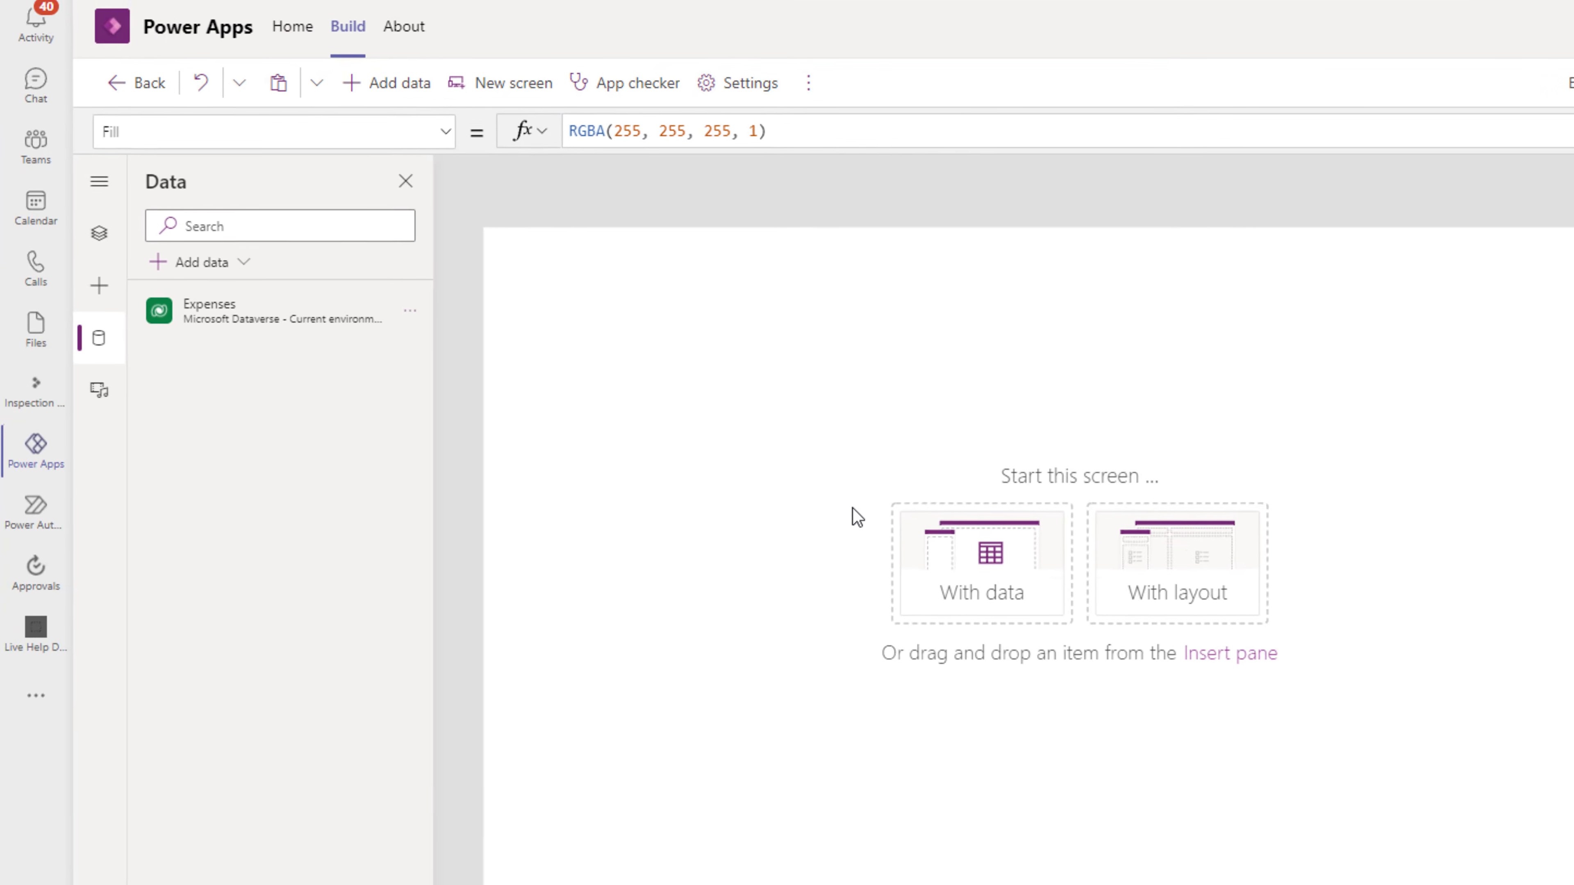
Step: Create a second data table named "Line Item" for the app
{"action": "mouse_move", "coordinate": [186, 301]}
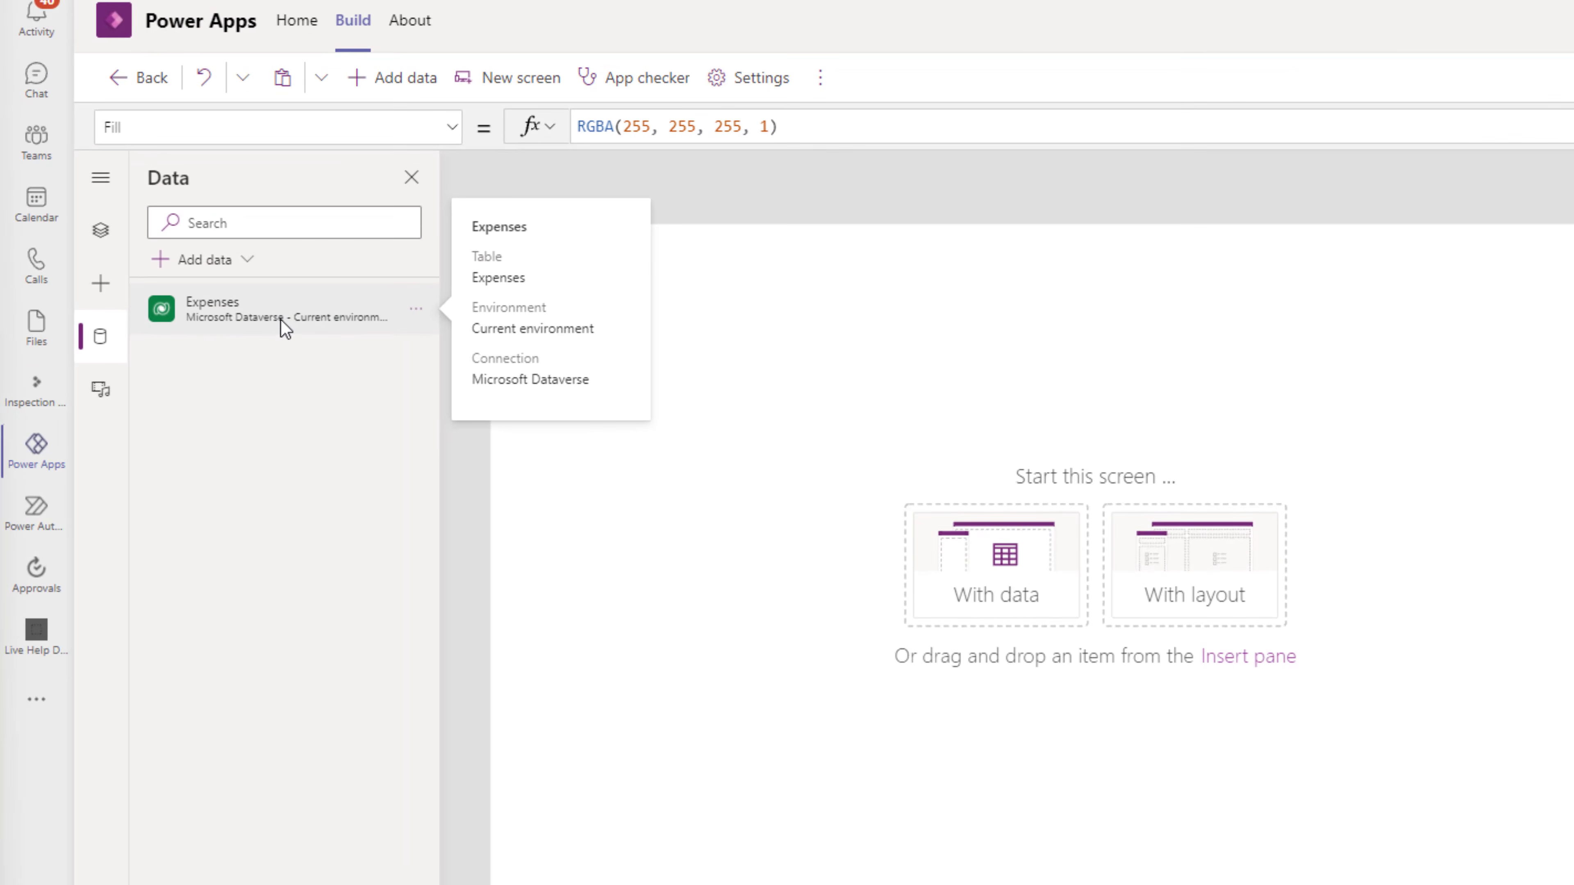
{"action": "left_click", "coordinate": [214, 260]}
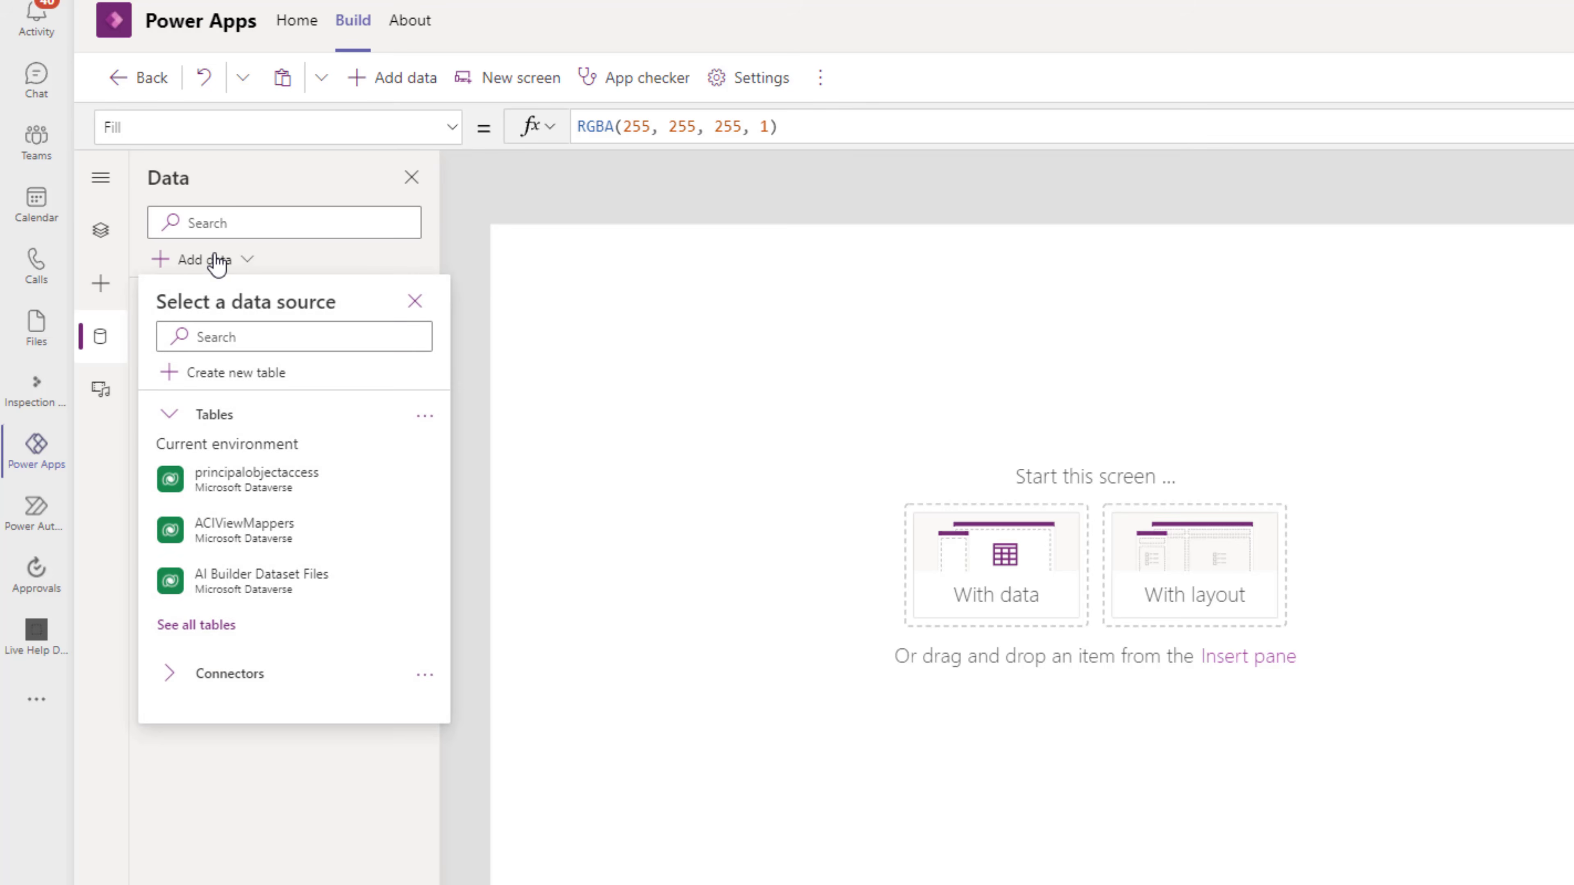
{"action": "left_click", "coordinate": [230, 374]}
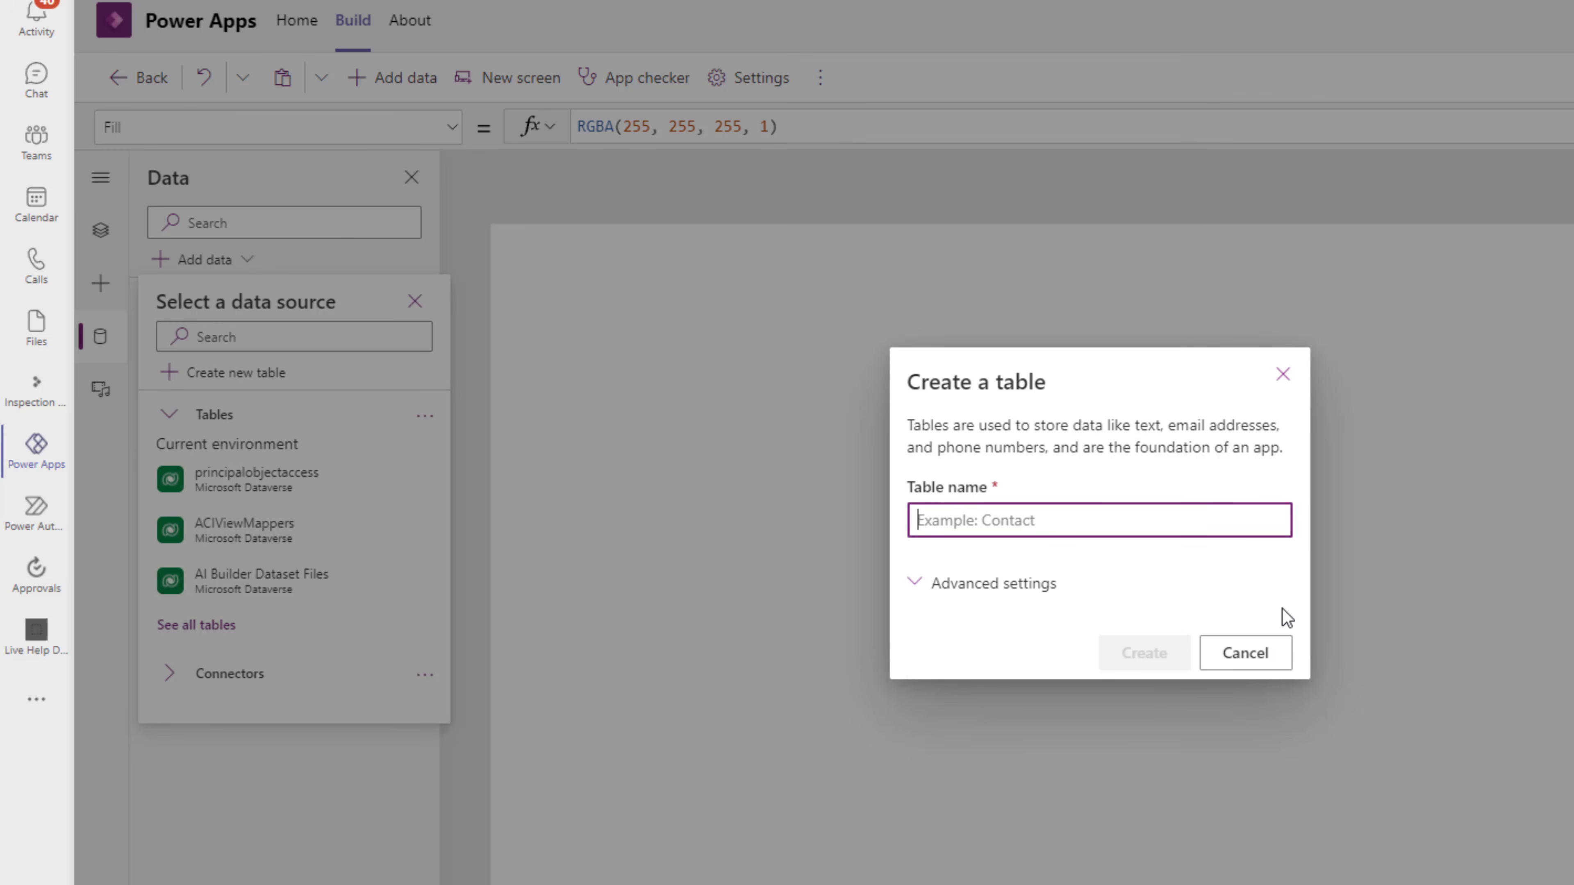
{"action": "type", "text": "Line Item"}
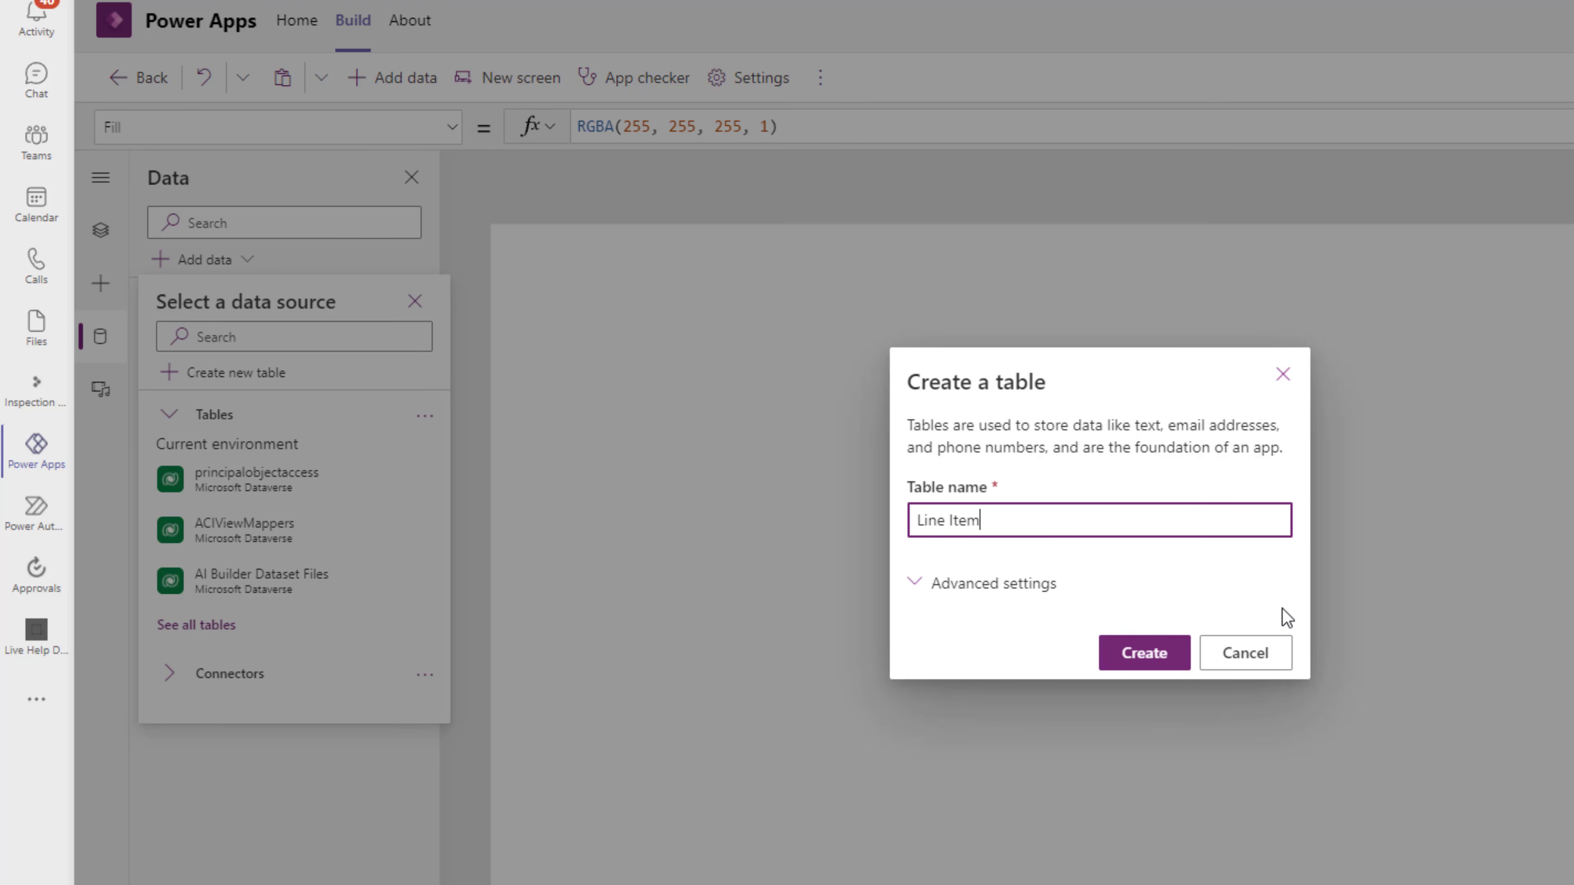
{"action": "left_click", "coordinate": [1123, 671]}
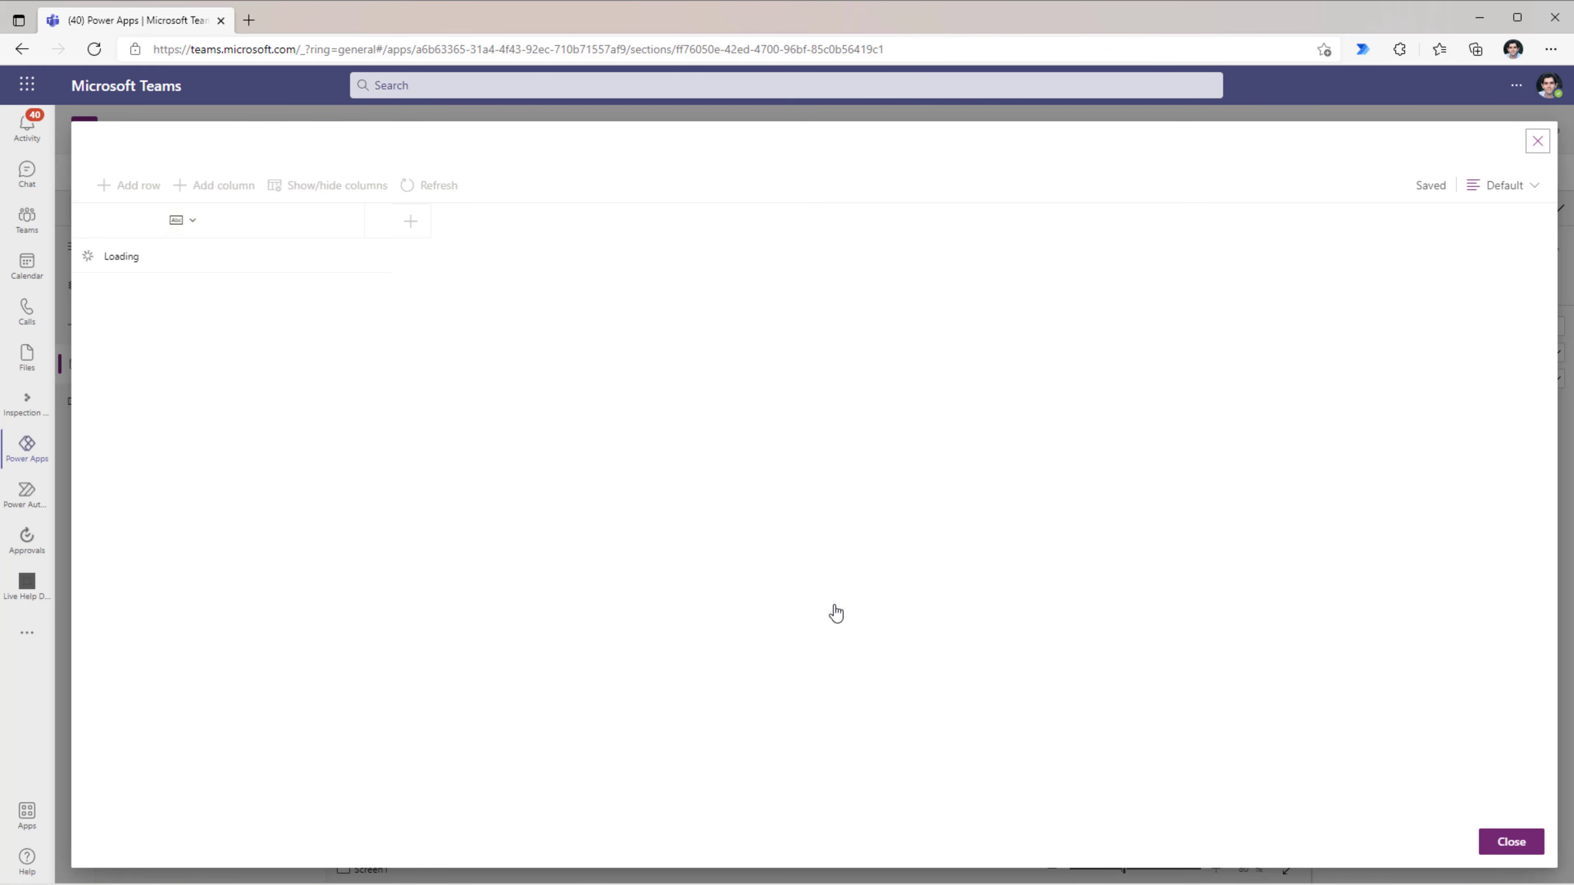
Step: Rename the Line Items table's Name column to Title
{"action": "left_click", "coordinate": [239, 220]}
{"action": "left_click", "coordinate": [250, 255]}
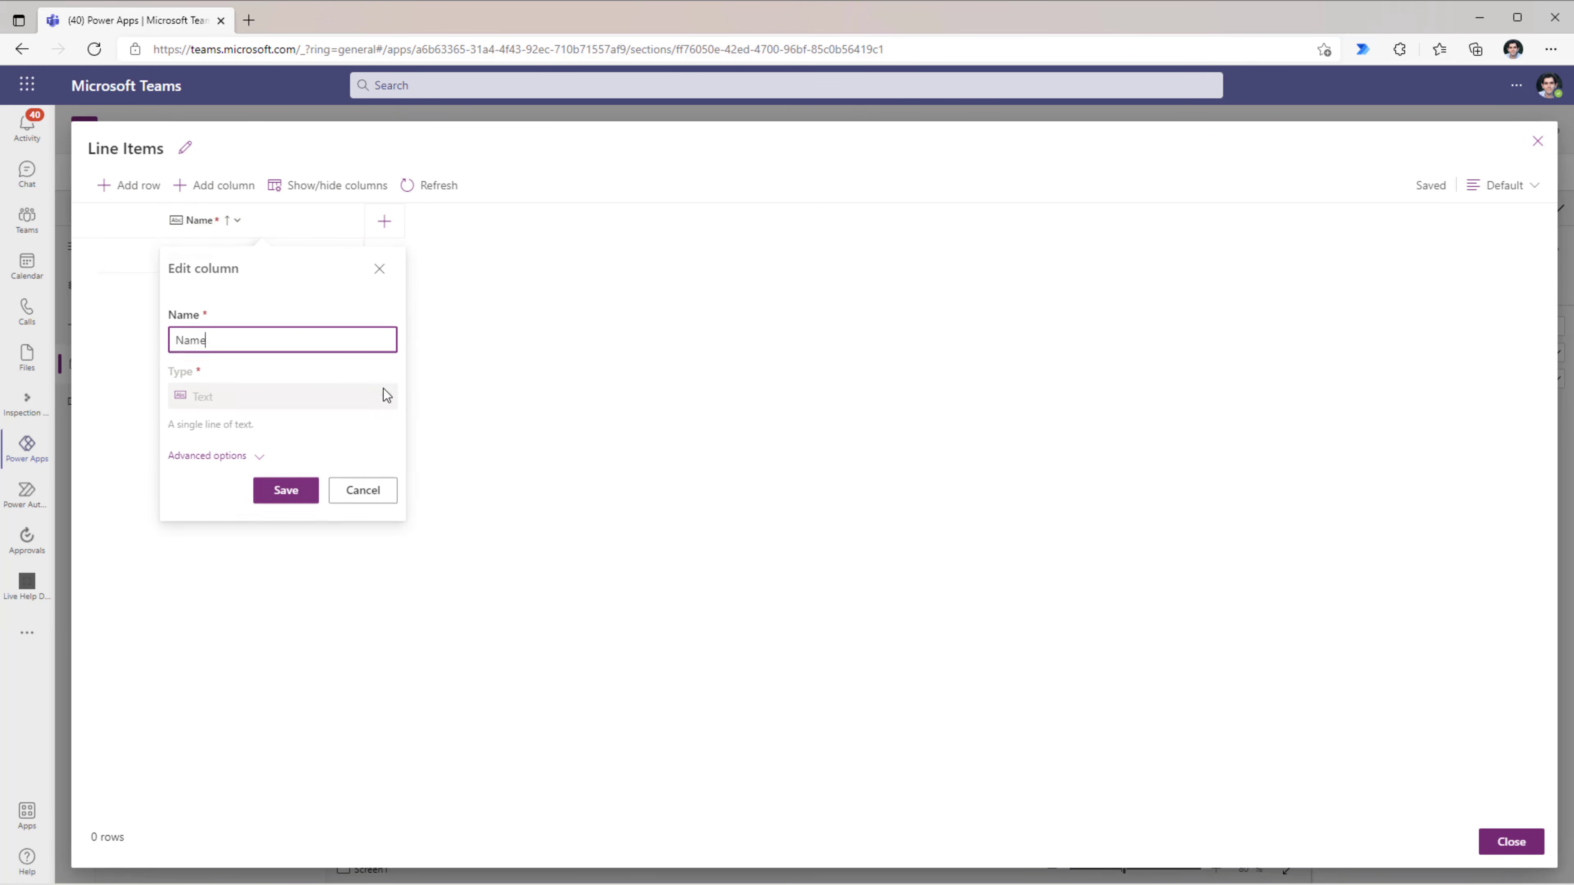
{"action": "double_click", "coordinate": [256, 341]}
{"action": "type", "text": "Title"}
{"action": "left_click", "coordinate": [262, 493]}
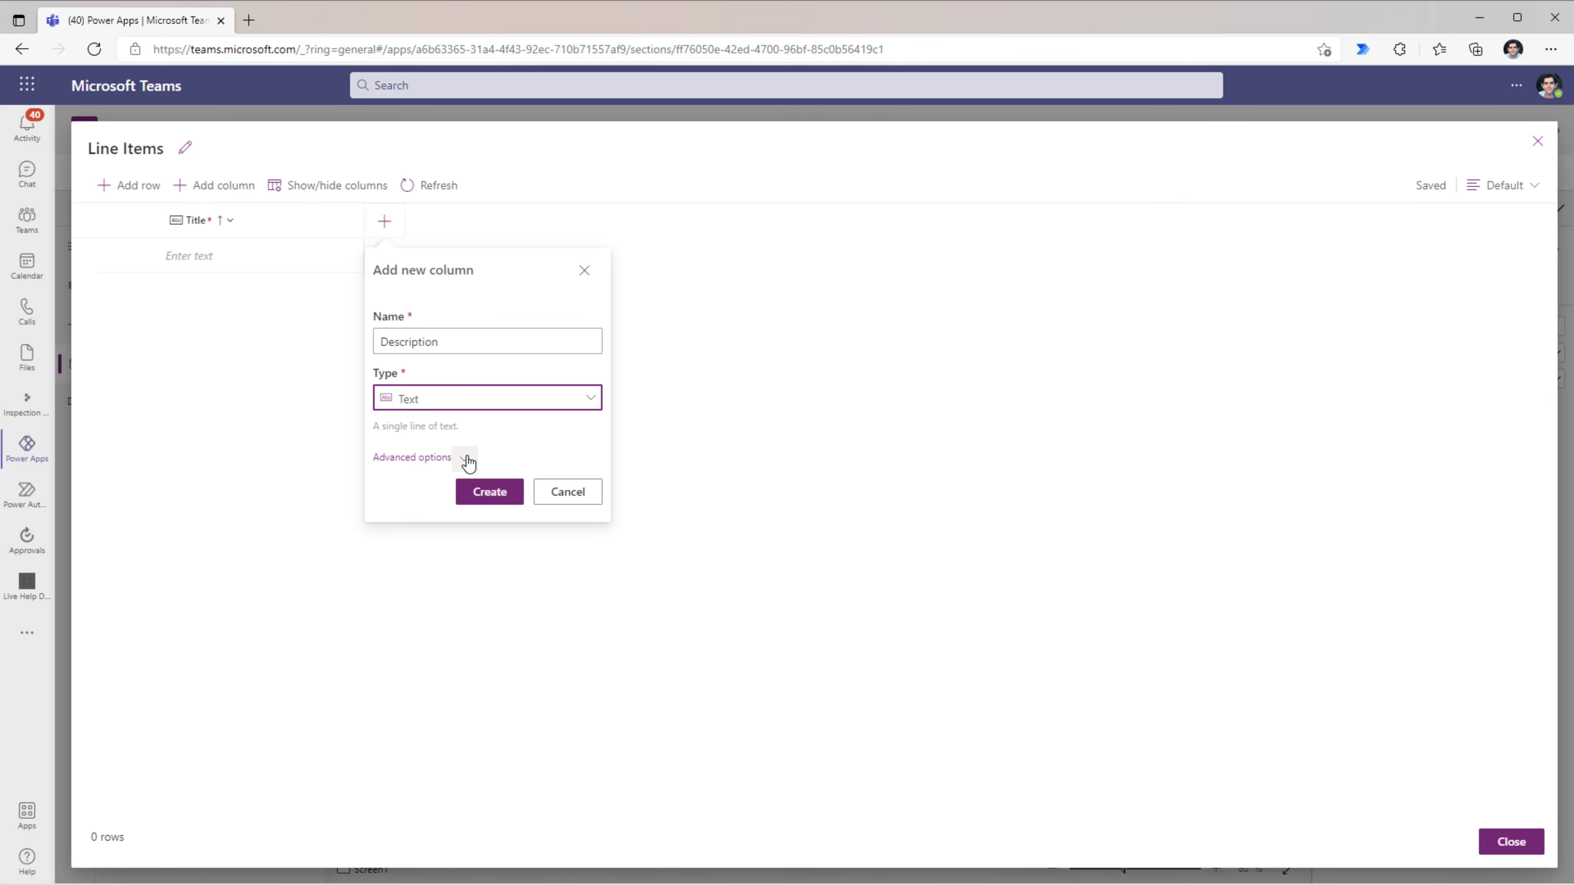
Step: Add a text column named Description to the Line Items table with a maximum length of 1000
{"action": "left_click", "coordinate": [465, 458]}
{"action": "left_click", "coordinate": [442, 510]}
{"action": "type", "text": "000"}
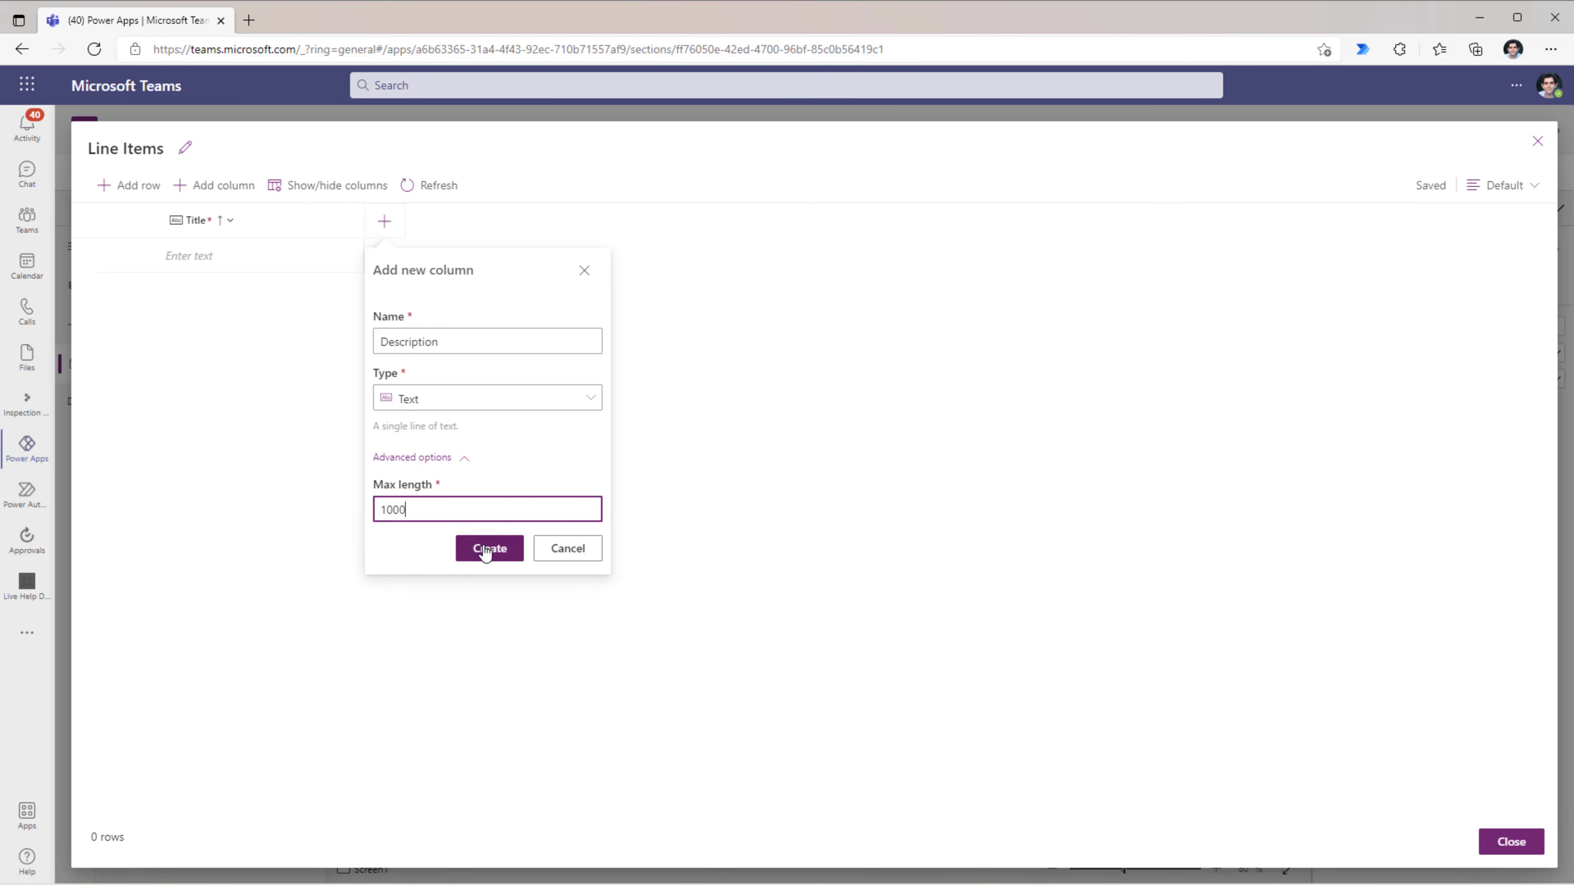
{"action": "left_click", "coordinate": [494, 546]}
Step: Add a Choice column named Category to the Line Items table with the choices Gas, Food and Miscellaneous
{"action": "left_click", "coordinate": [590, 223]}
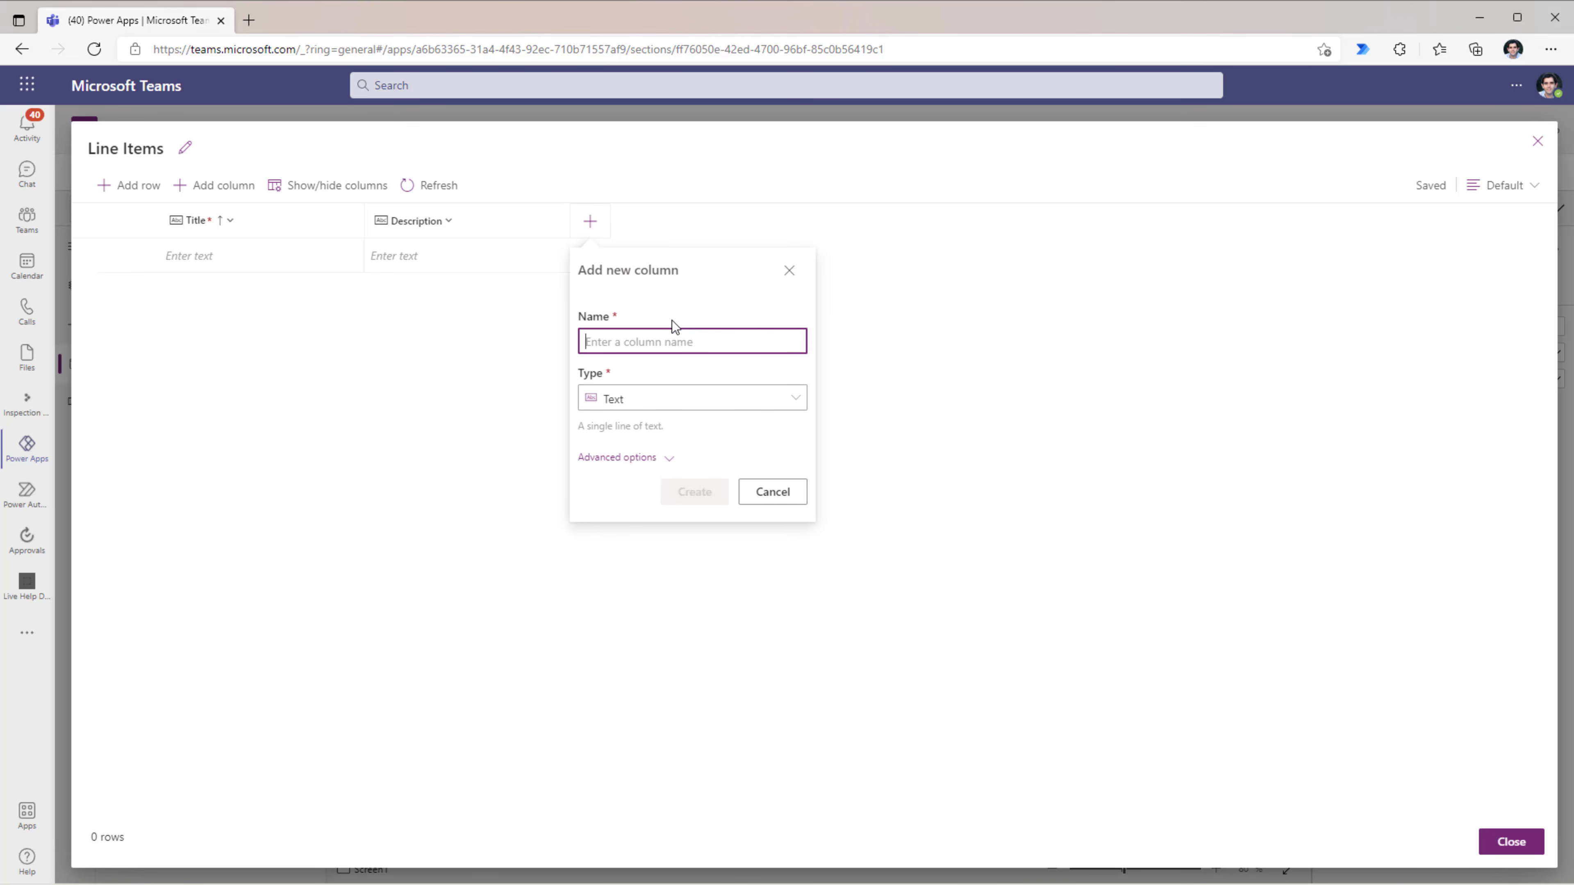
{"action": "type", "text": "Category"}
{"action": "left_click", "coordinate": [663, 399]}
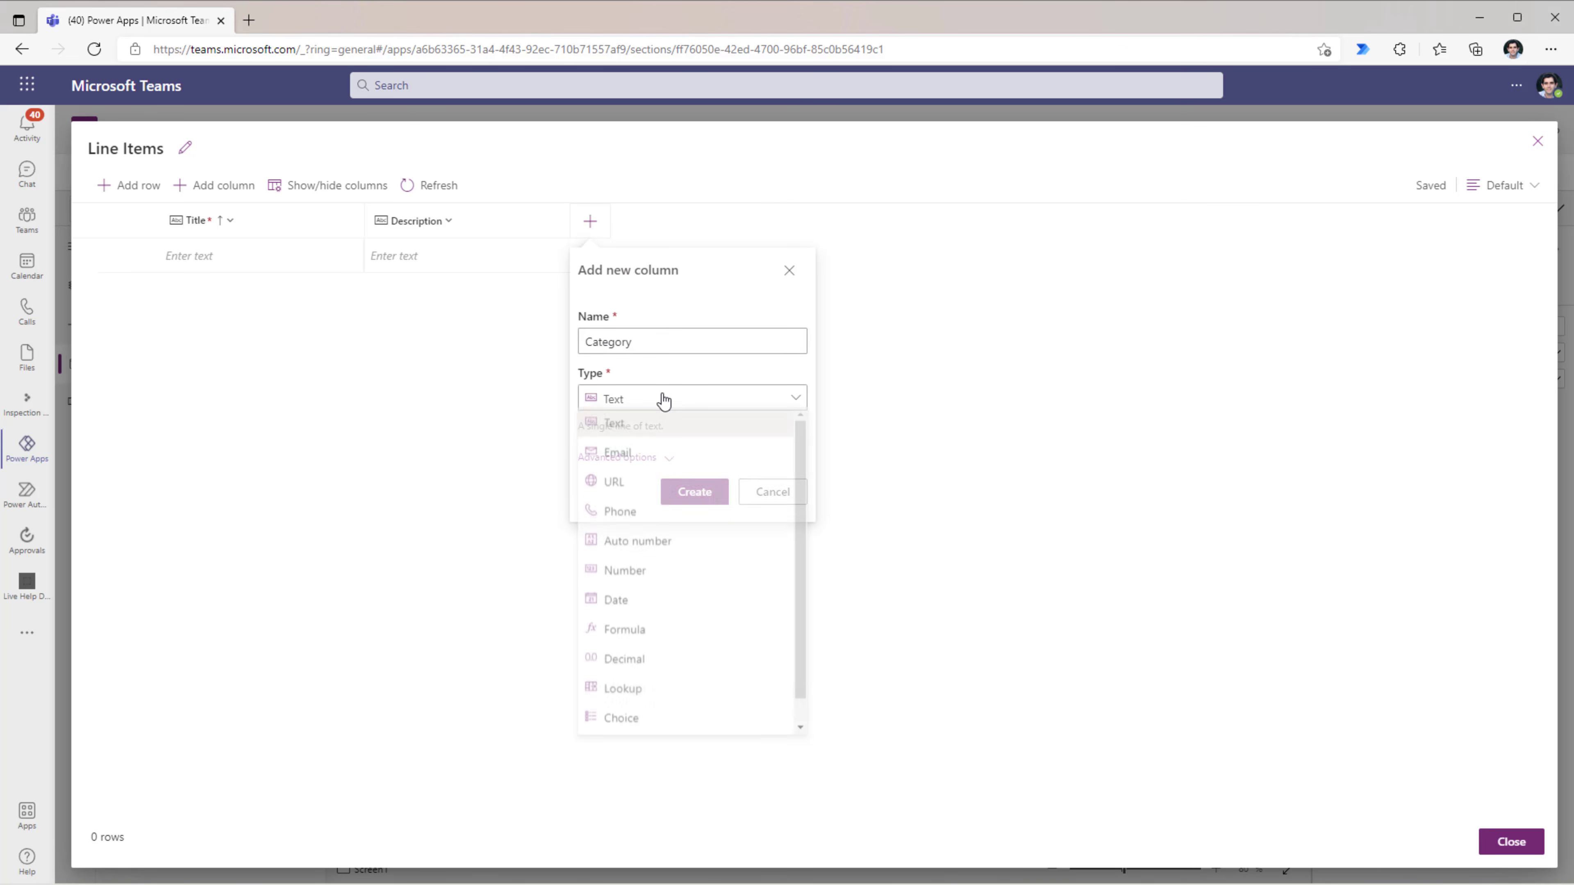
{"action": "scroll", "coordinate": [643, 551], "scroll_direction": "down", "scroll_amount": 1}
{"action": "left_click", "coordinate": [632, 696]}
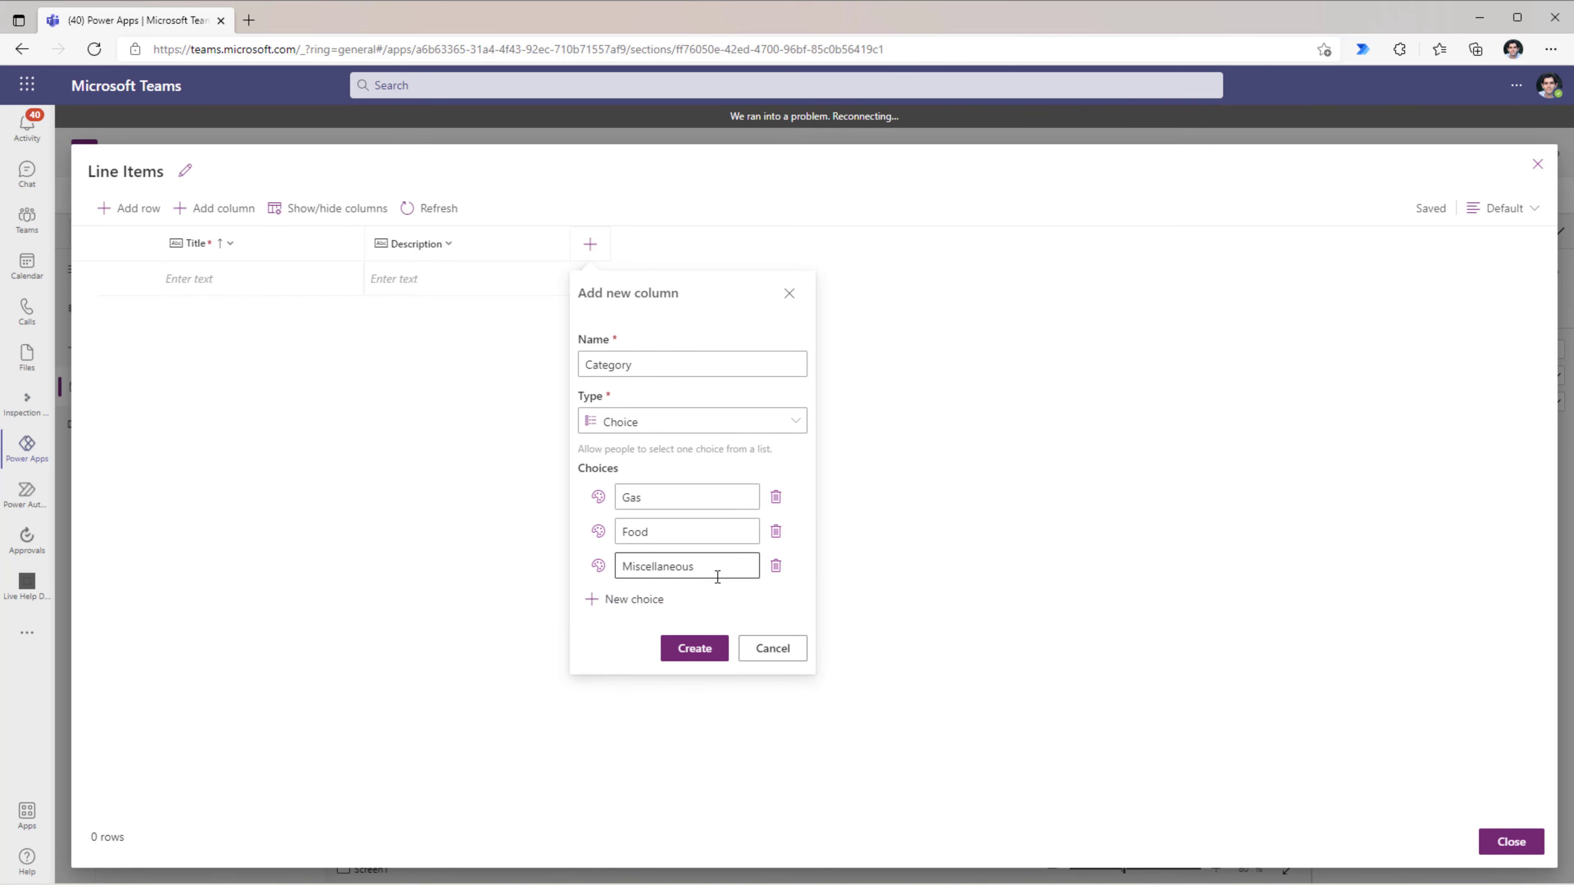
{"action": "left_click", "coordinate": [669, 525]}
{"action": "left_click", "coordinate": [695, 649]}
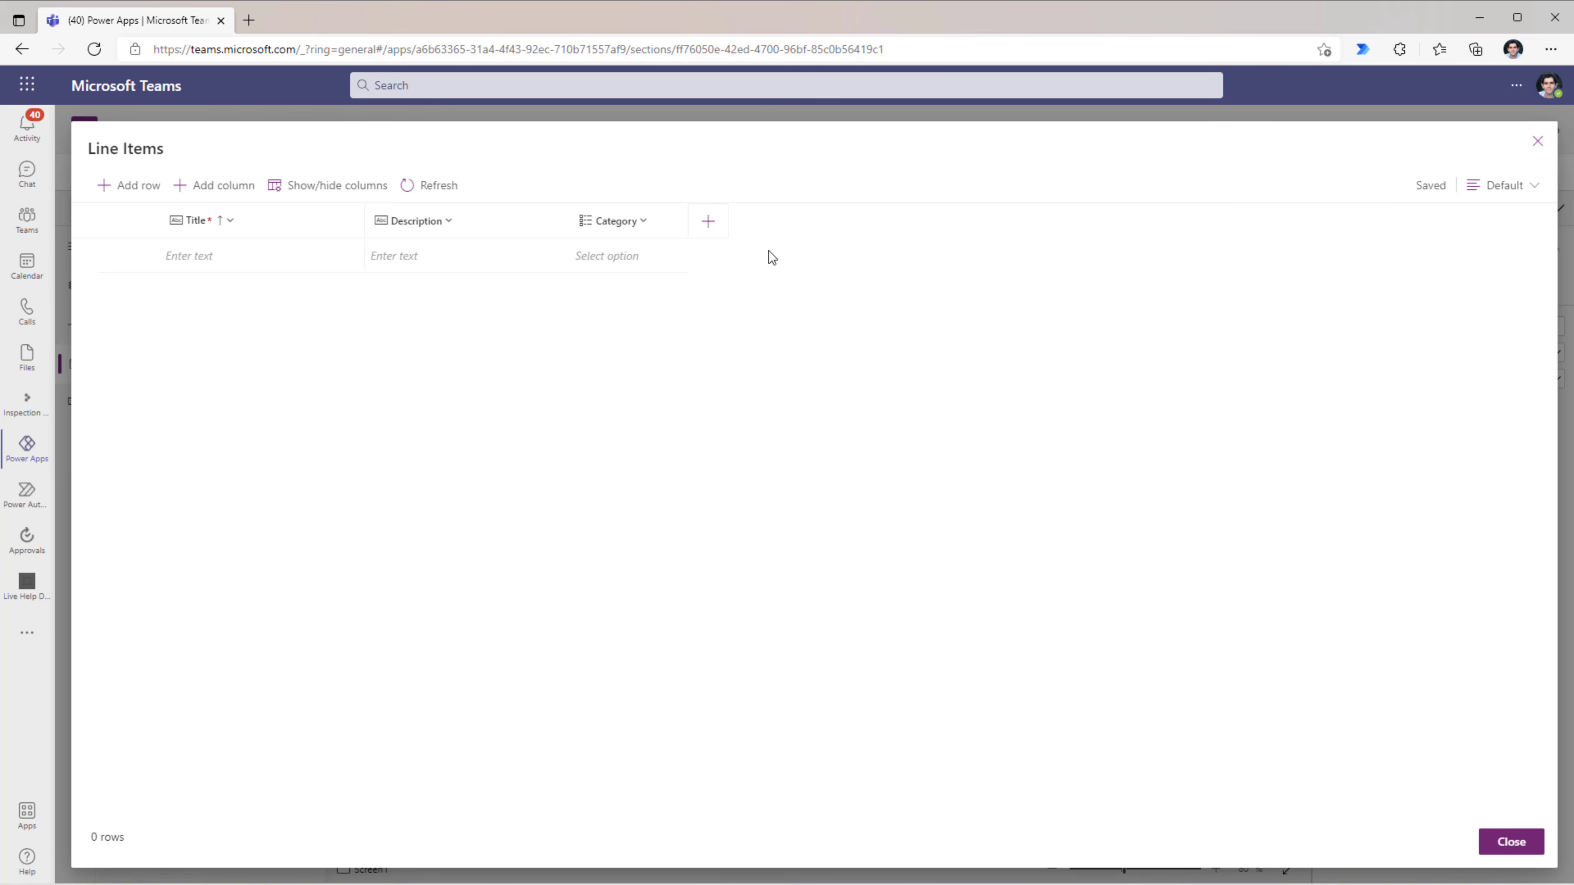
Step: Add a Lookup column named Expense Lookup to the Line Items table, related to the Expense table, and close the table
{"action": "left_click", "coordinate": [708, 227]}
{"action": "type", "text": "Expense Lookup"}
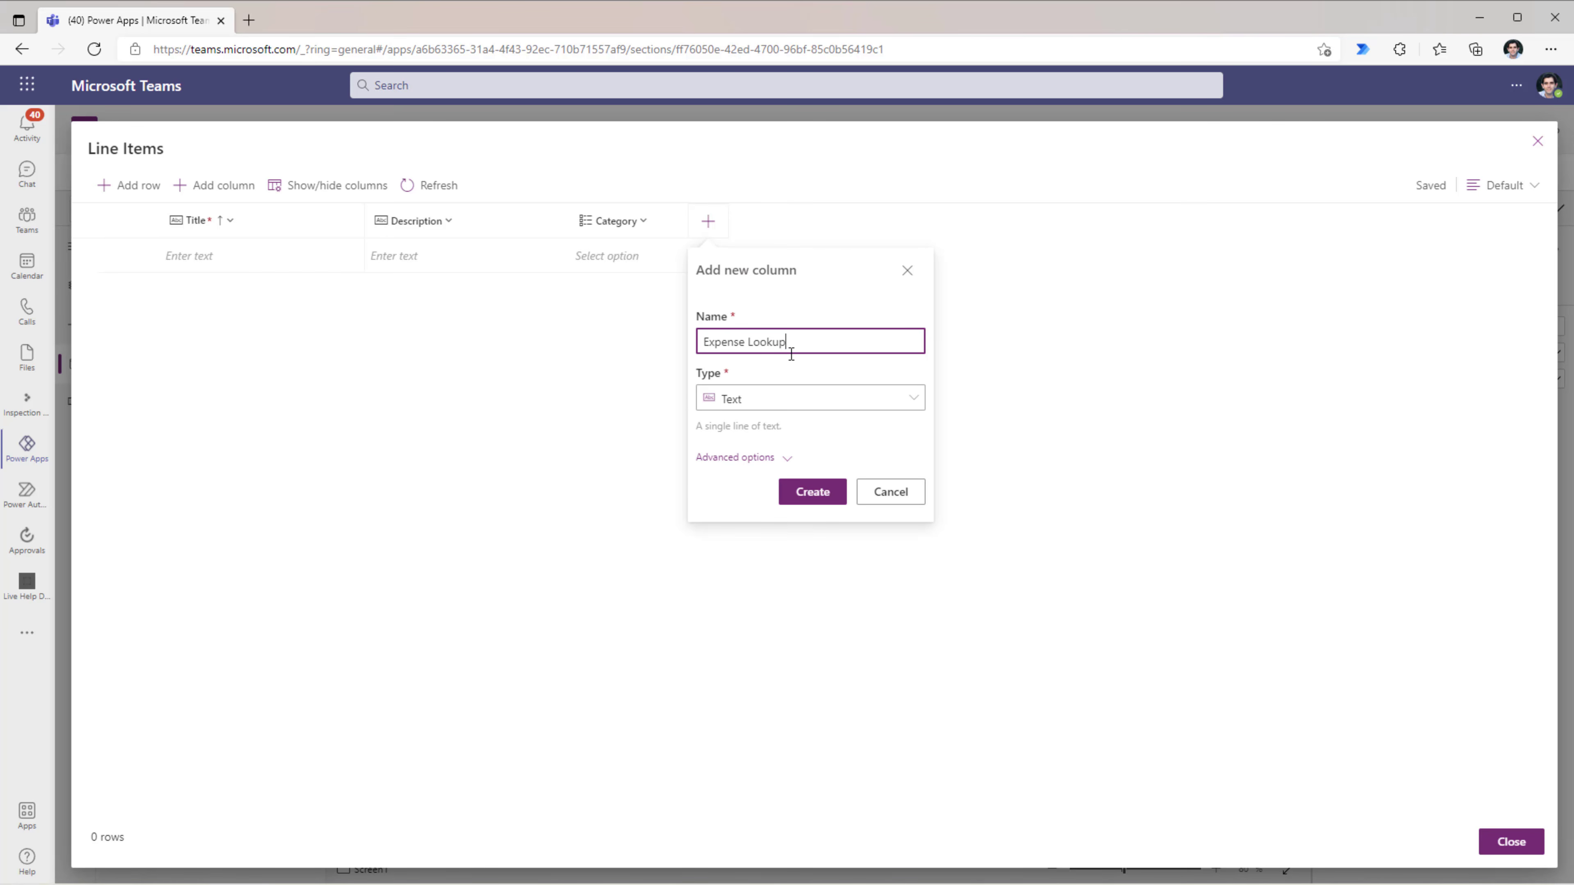
{"action": "left_click", "coordinate": [780, 404]}
{"action": "scroll", "coordinate": [736, 527], "scroll_direction": "down", "scroll_amount": 1}
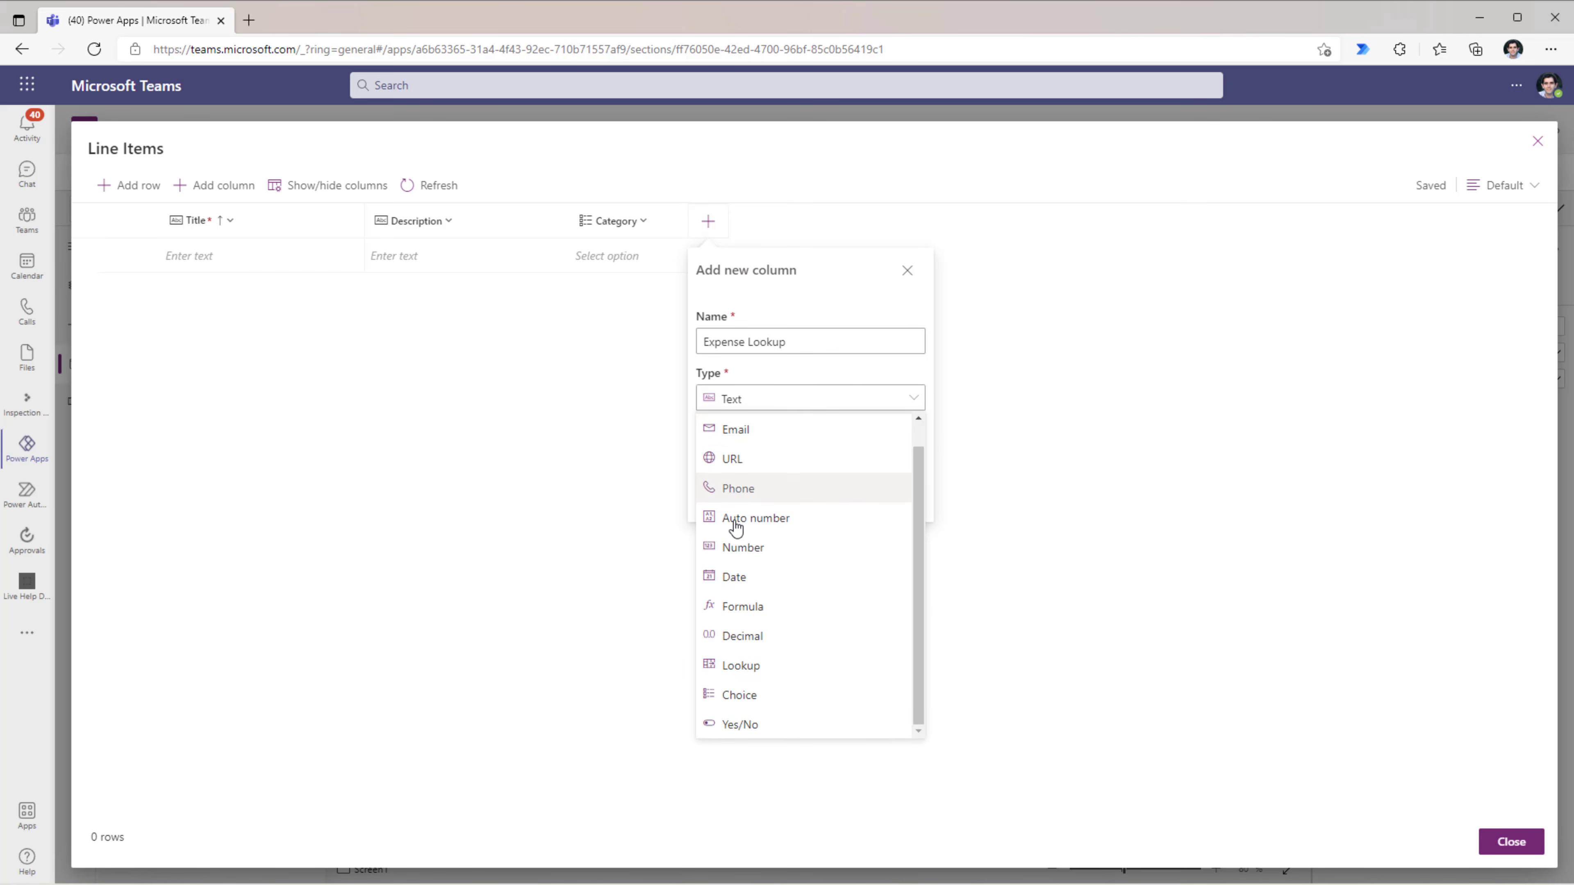
{"action": "left_click", "coordinate": [753, 668]}
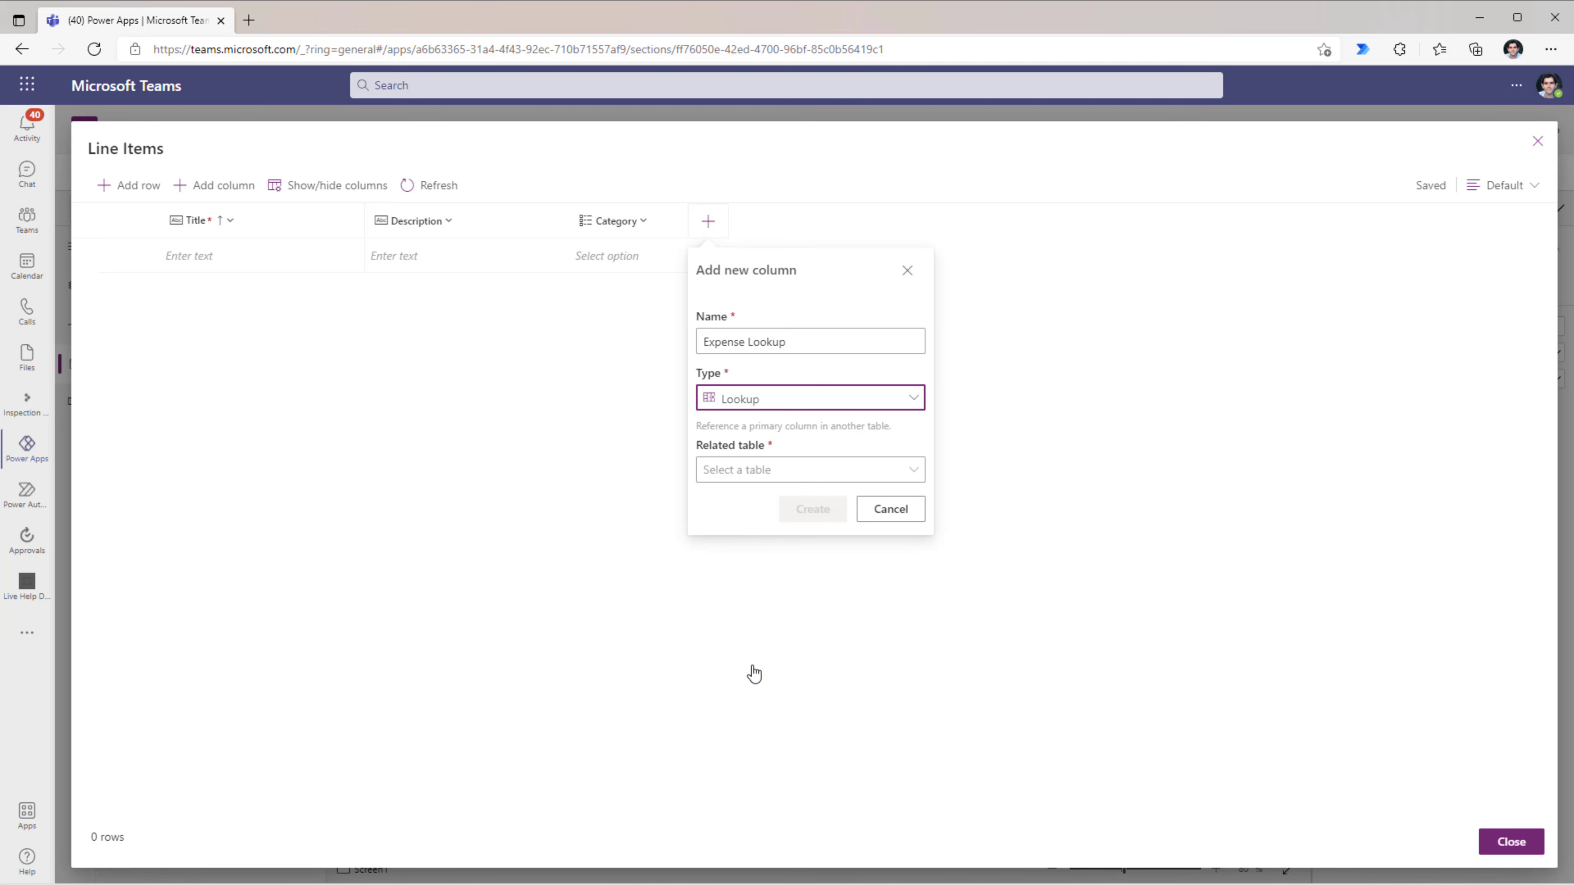
{"action": "left_click", "coordinate": [758, 475]}
{"action": "scroll", "coordinate": [1018, 324], "scroll_direction": "down", "scroll_amount": 5}
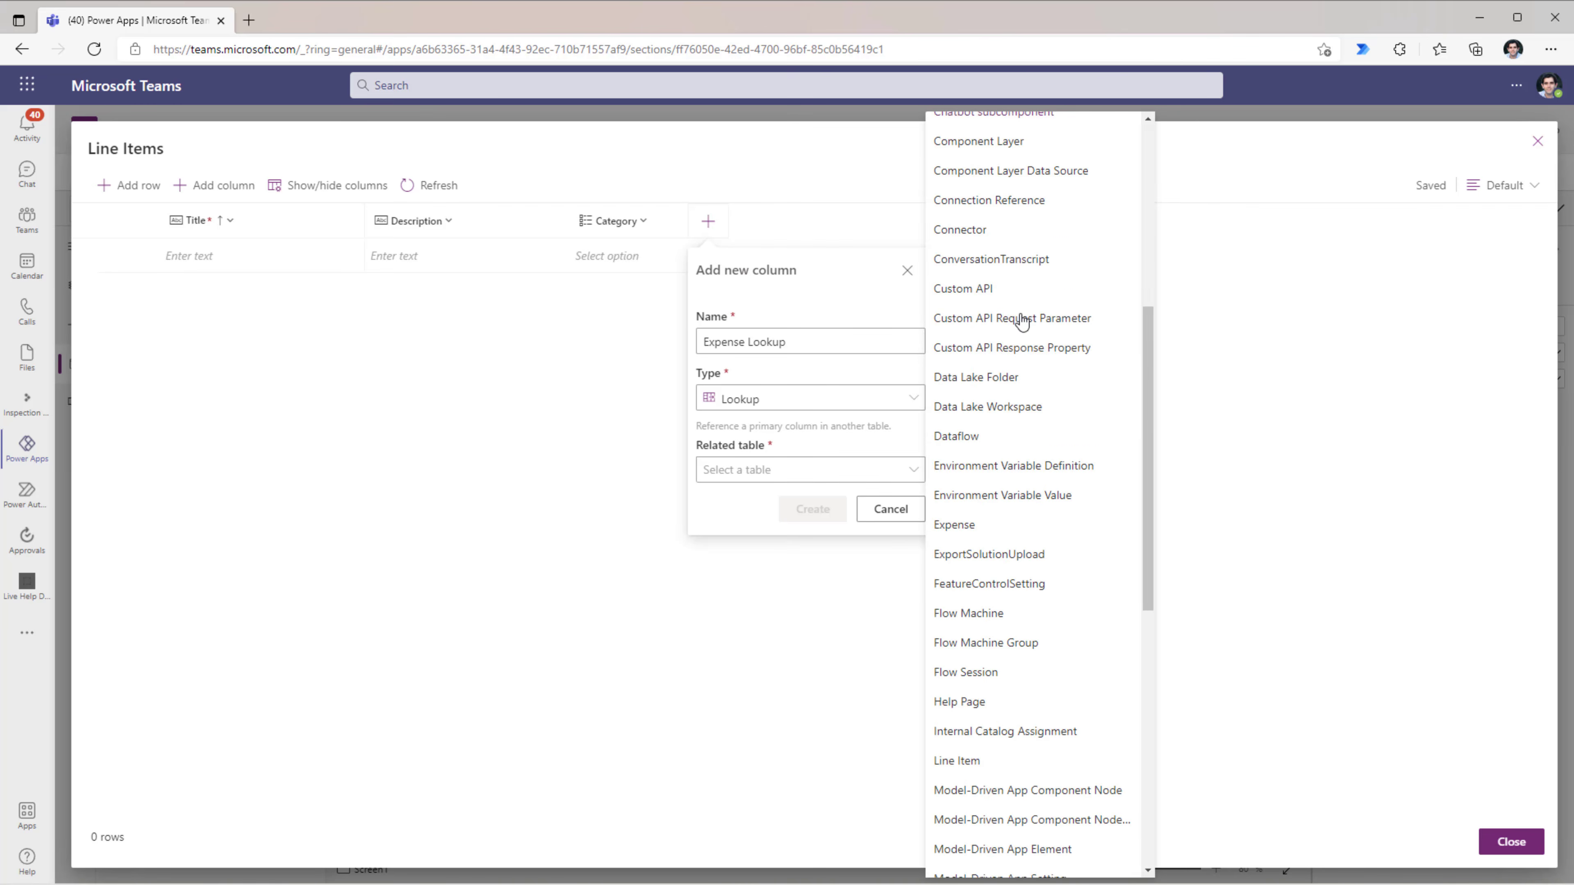
{"action": "left_click", "coordinate": [971, 528]}
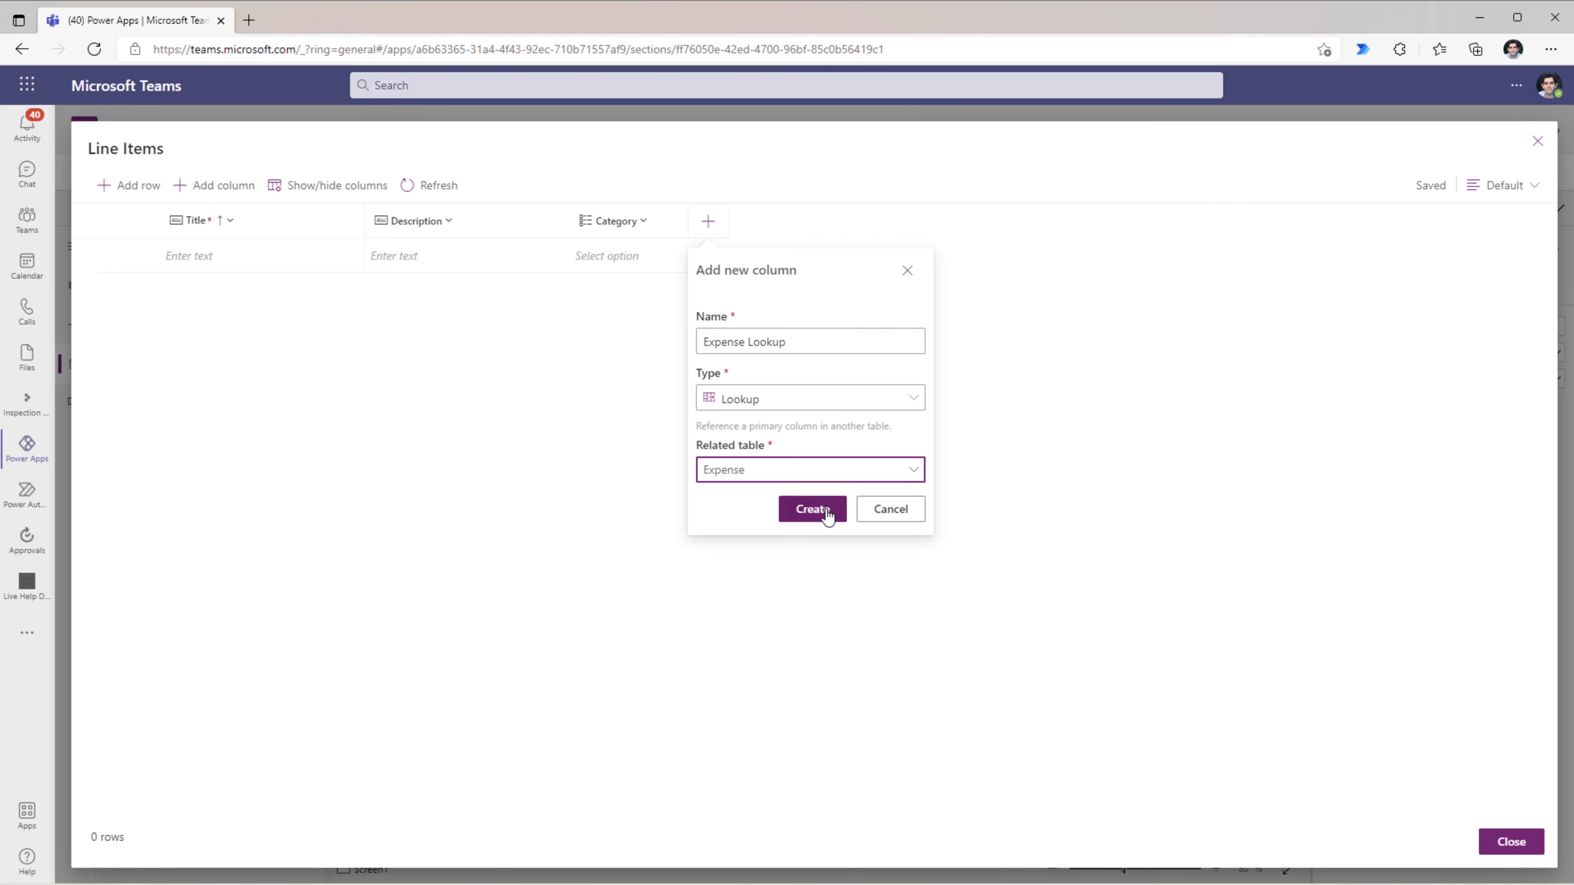
{"action": "left_click", "coordinate": [813, 510]}
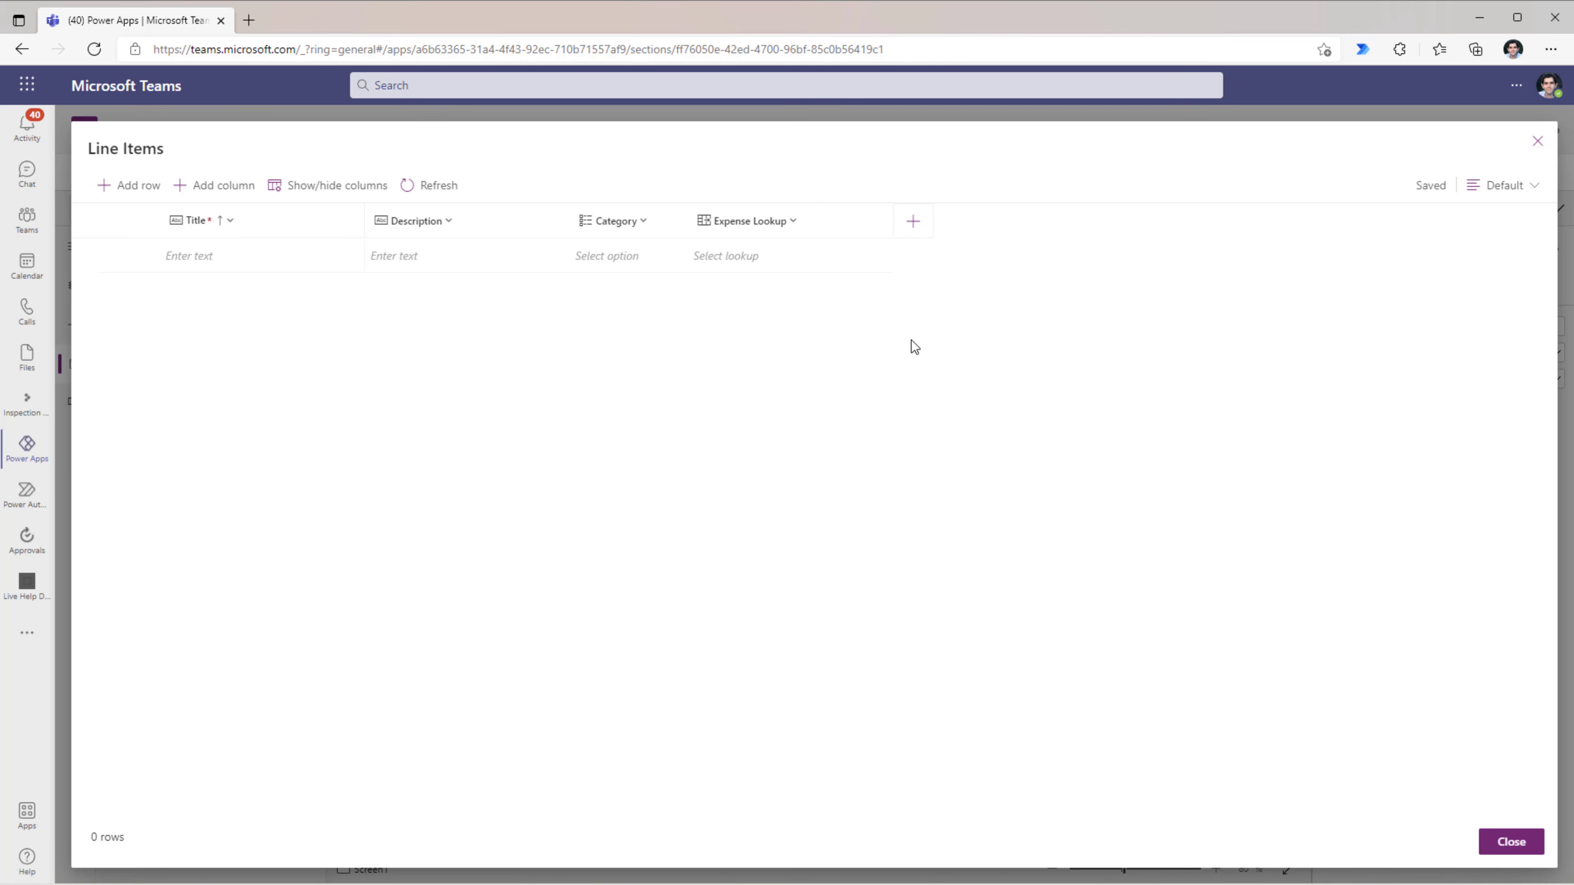
{"action": "left_click", "coordinate": [1511, 842]}
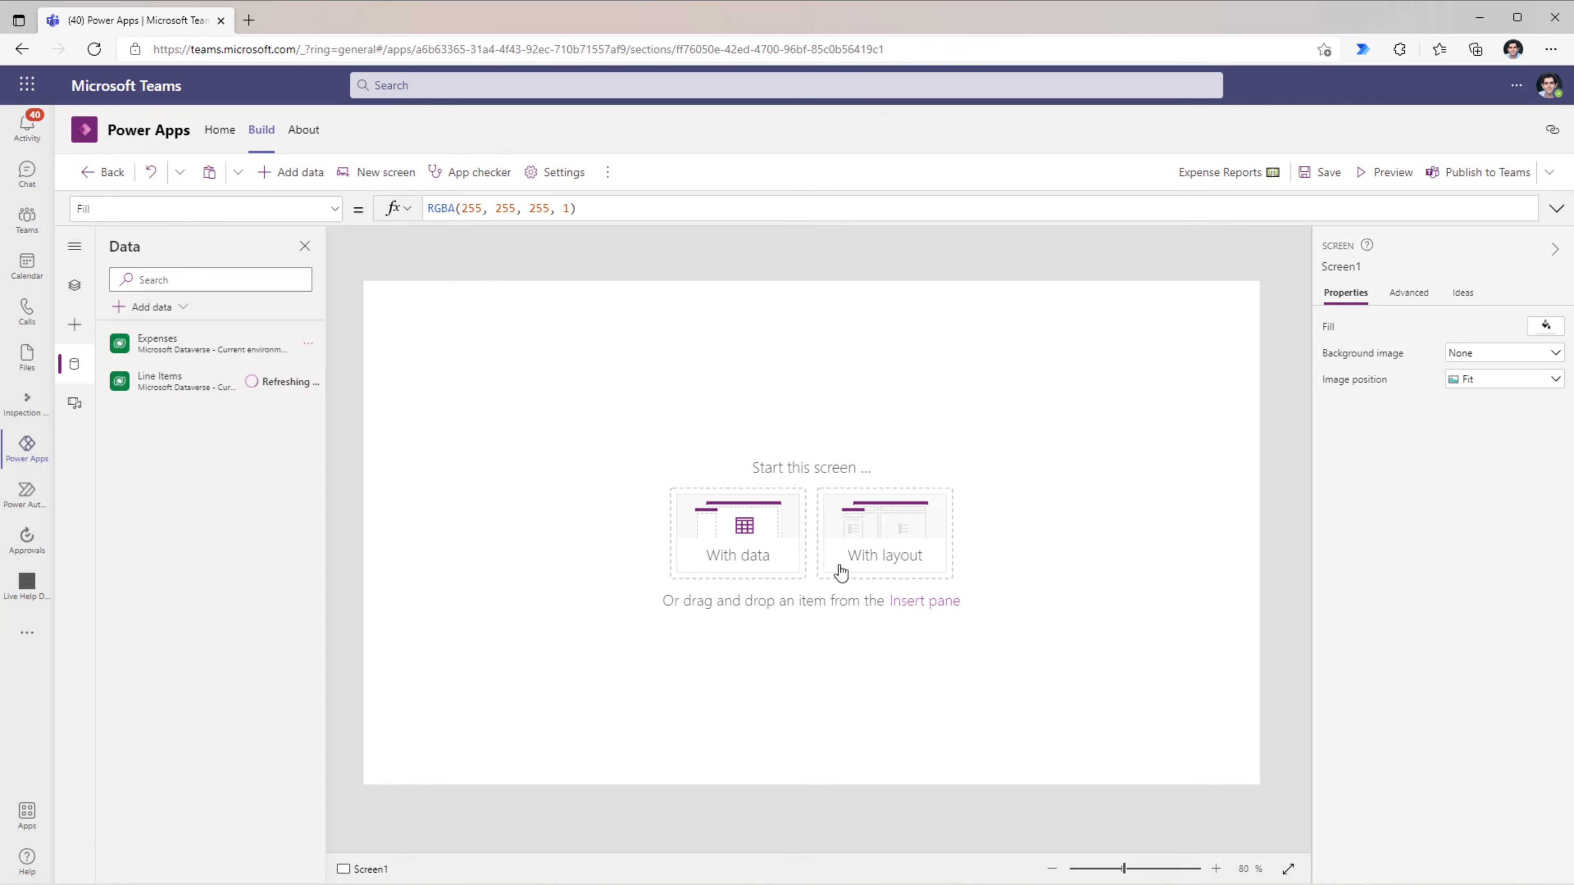
Step: Generate the content of Screen1 from the Expenses table
{"action": "mouse_move", "coordinate": [166, 385]}
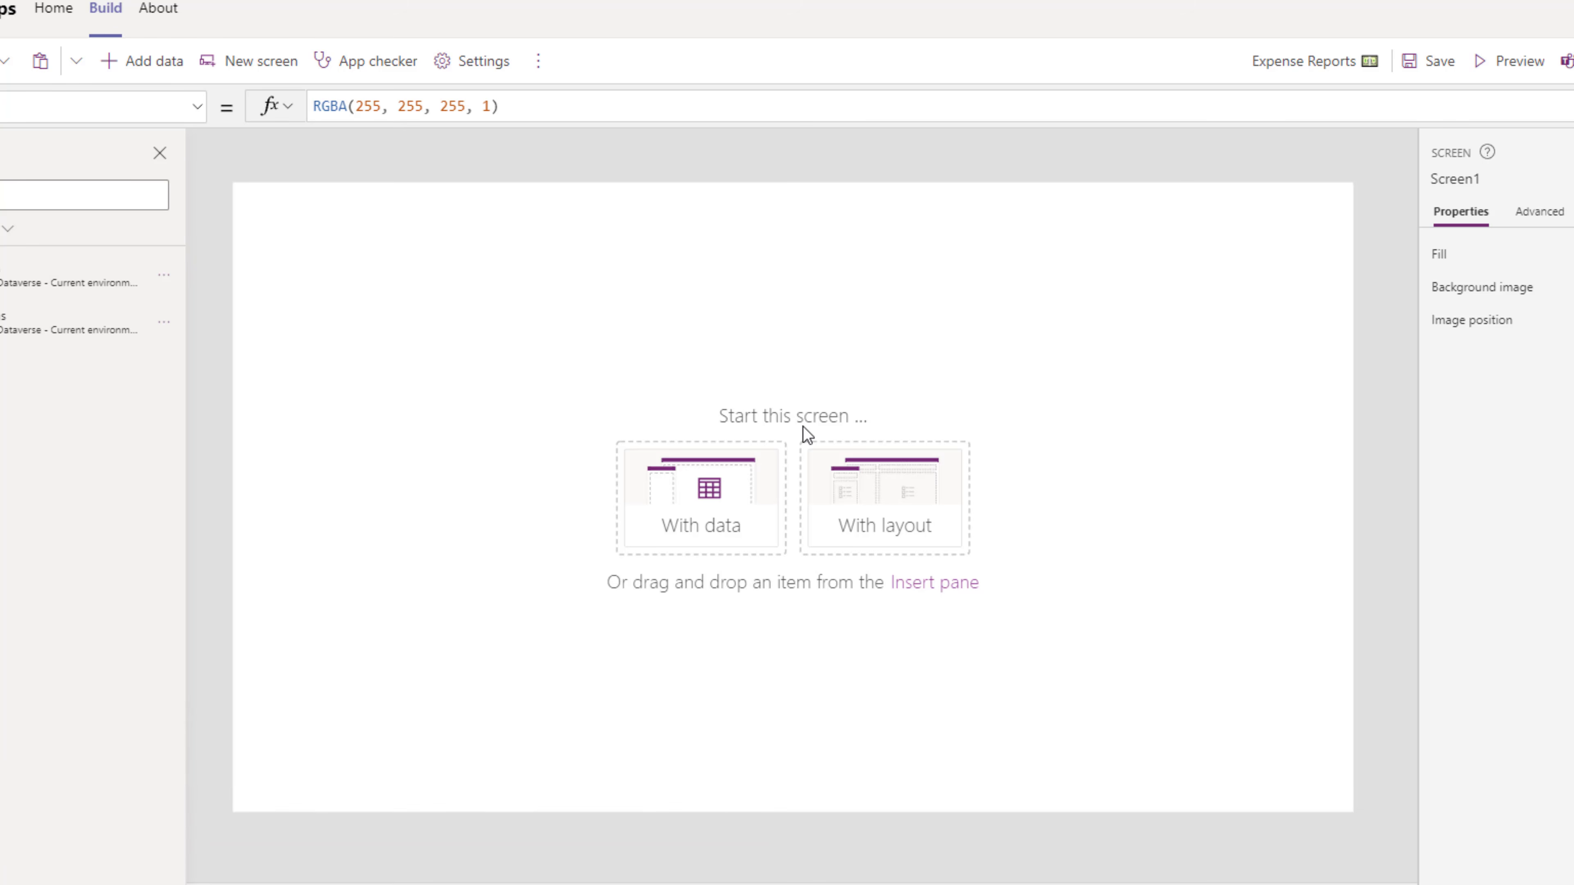
{"action": "left_click", "coordinate": [701, 511]}
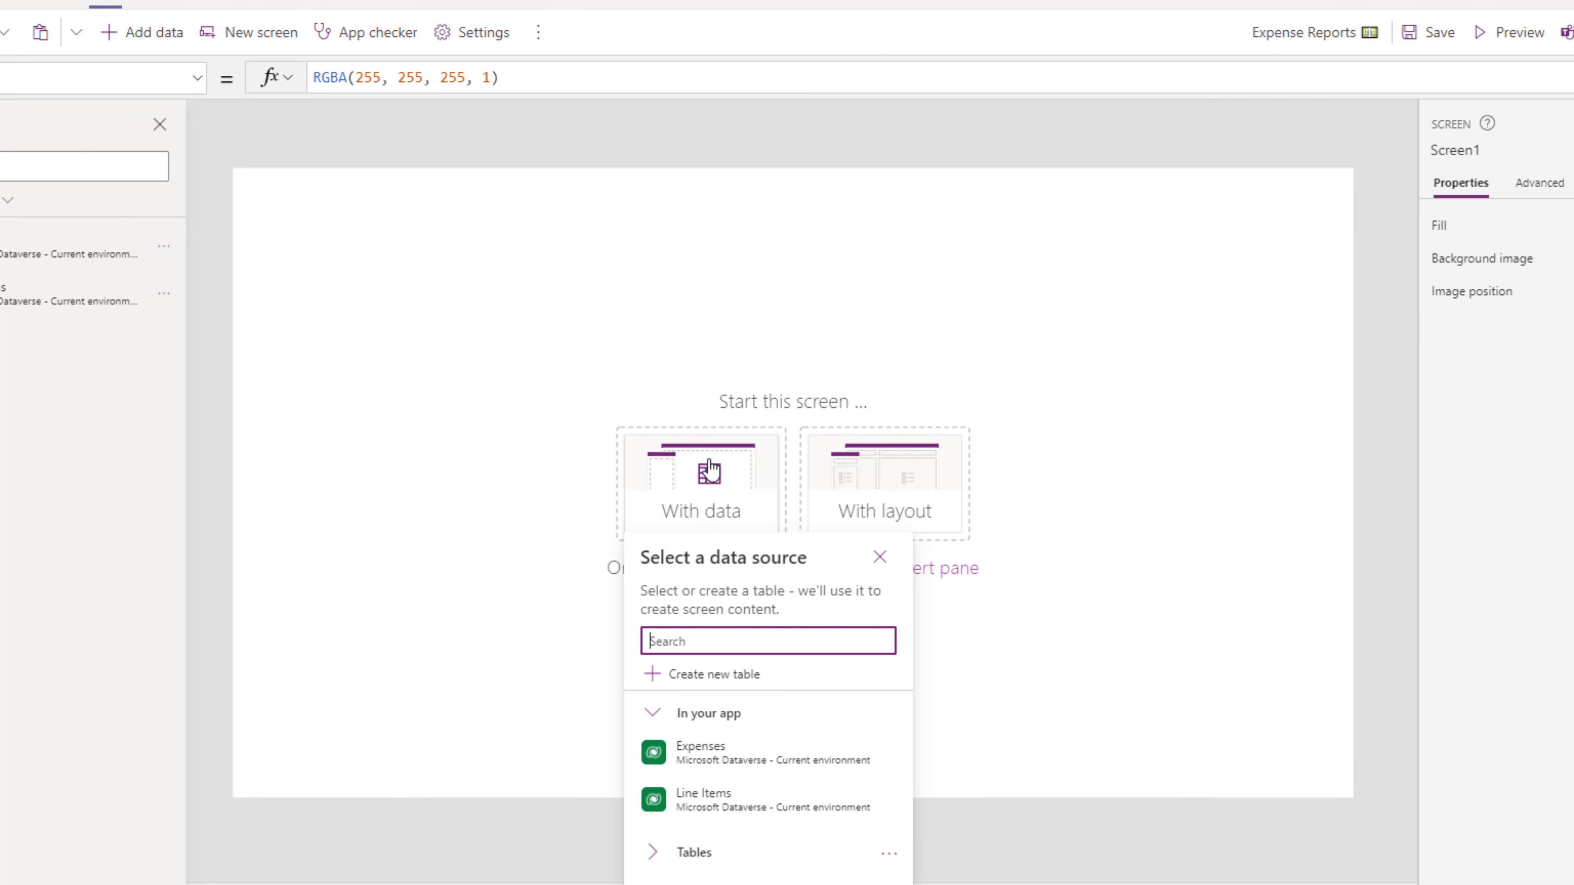
{"action": "mouse_move", "coordinate": [727, 756]}
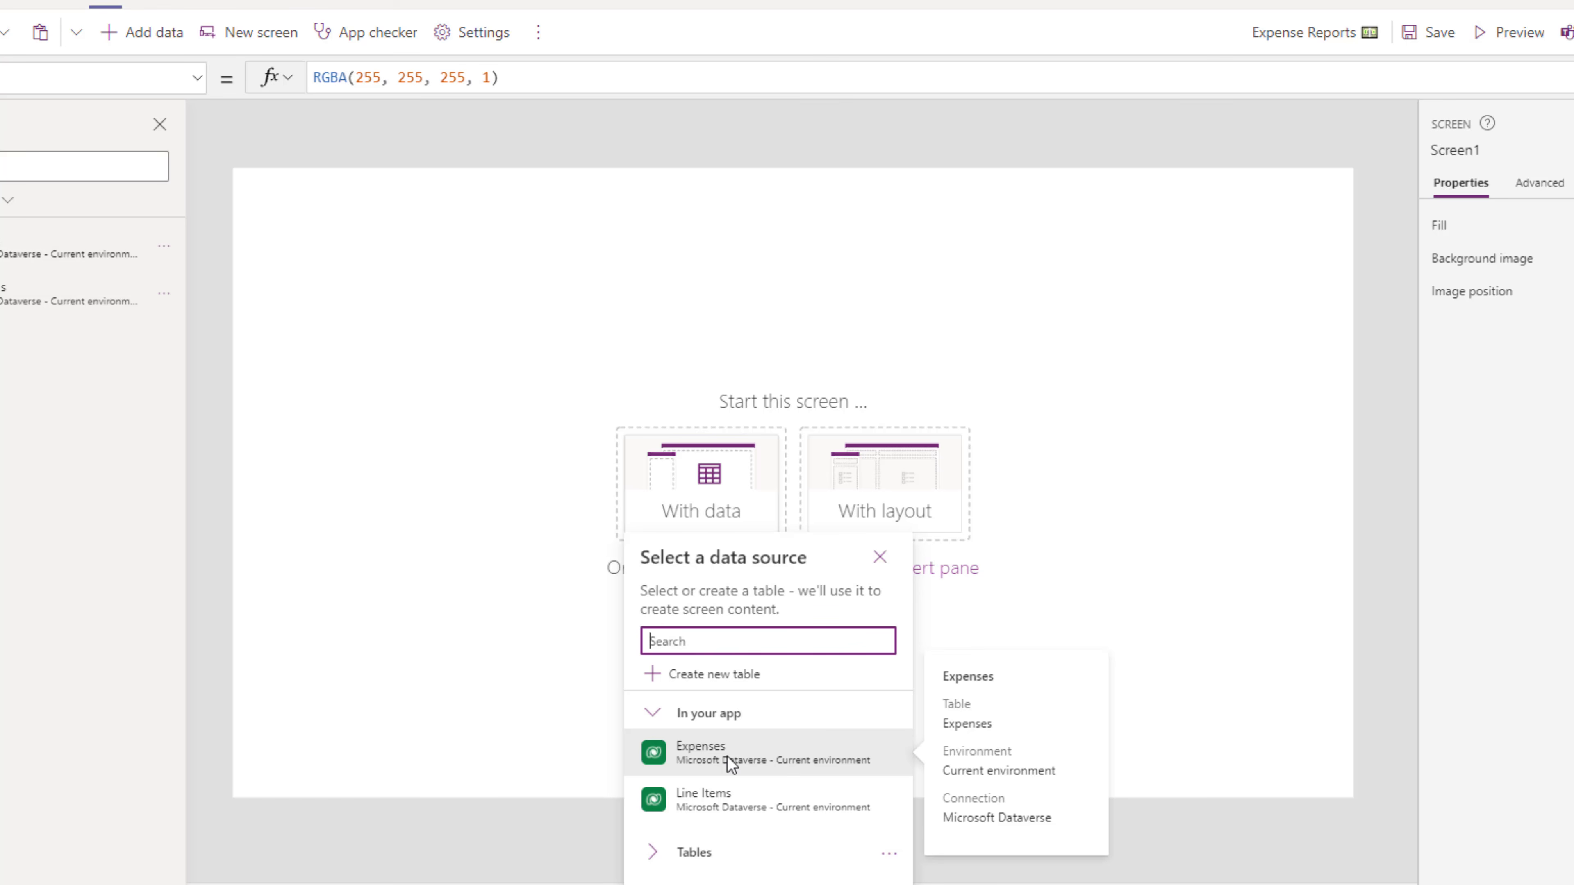
{"action": "left_click", "coordinate": [727, 756]}
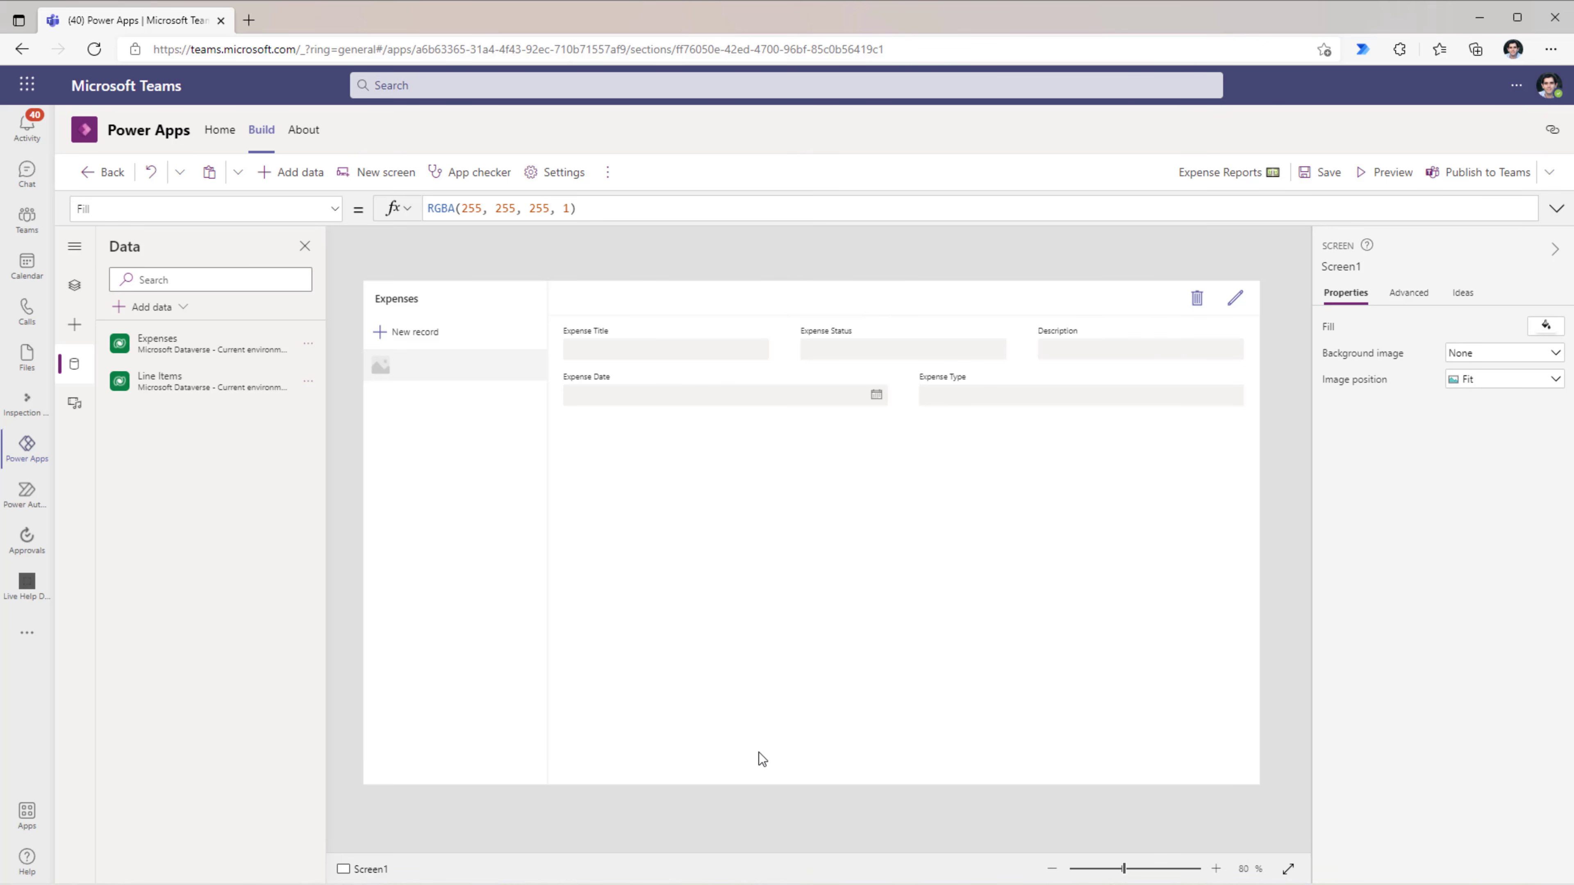
Step: Examine the generated screen's control hierarchy, including the edit form in the right container and the browse gallery in the left container
{"action": "left_click", "coordinate": [74, 284]}
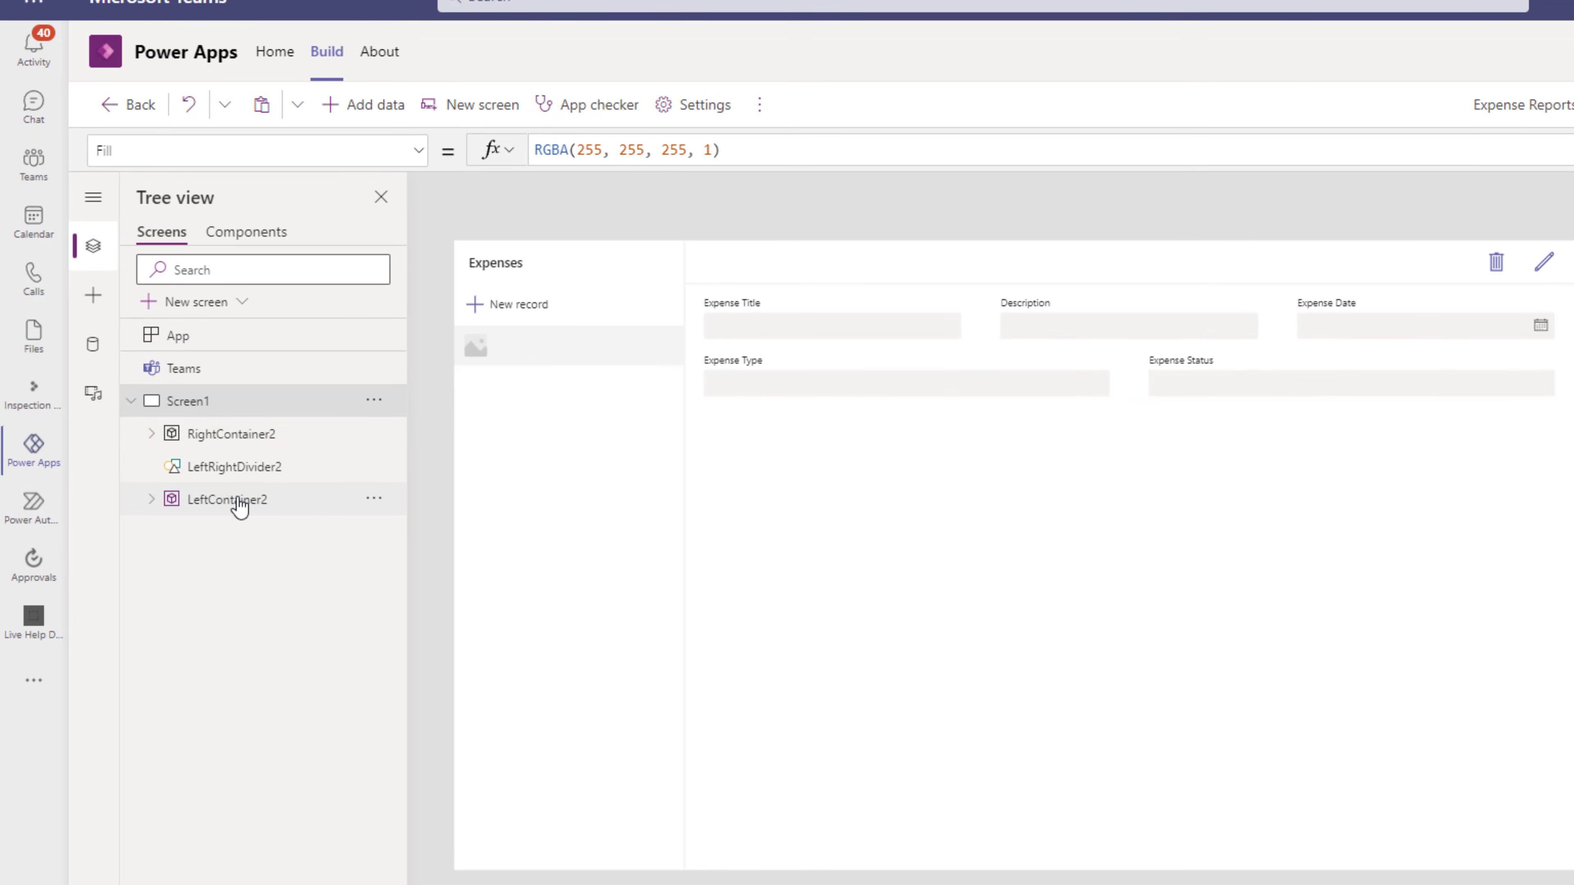
{"action": "left_click", "coordinate": [228, 448]}
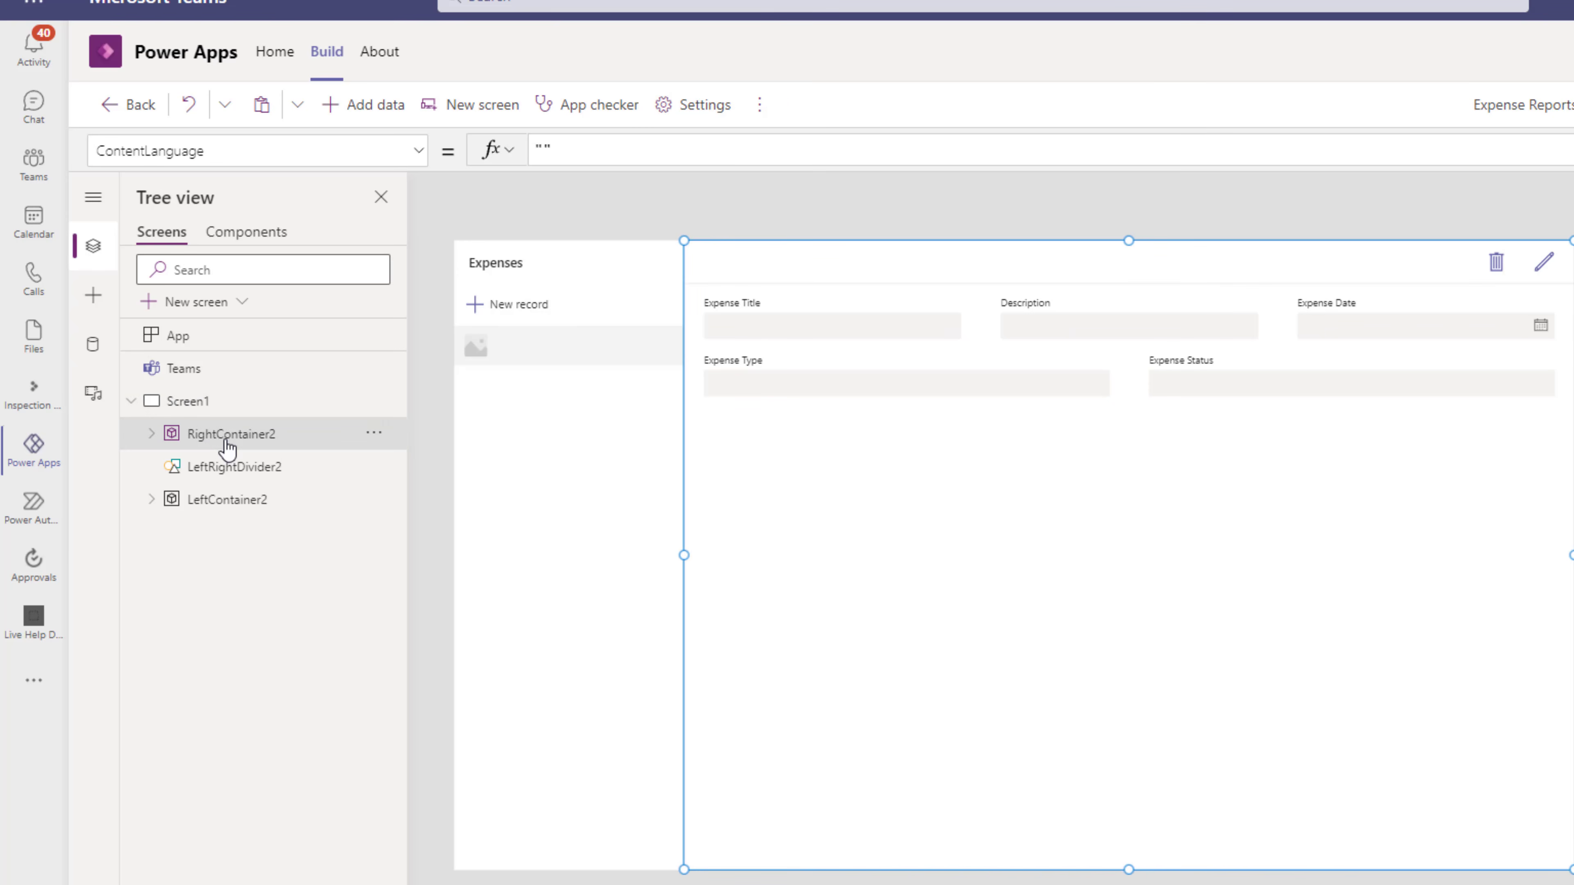
{"action": "left_click", "coordinate": [151, 433]}
{"action": "left_click", "coordinate": [223, 499]}
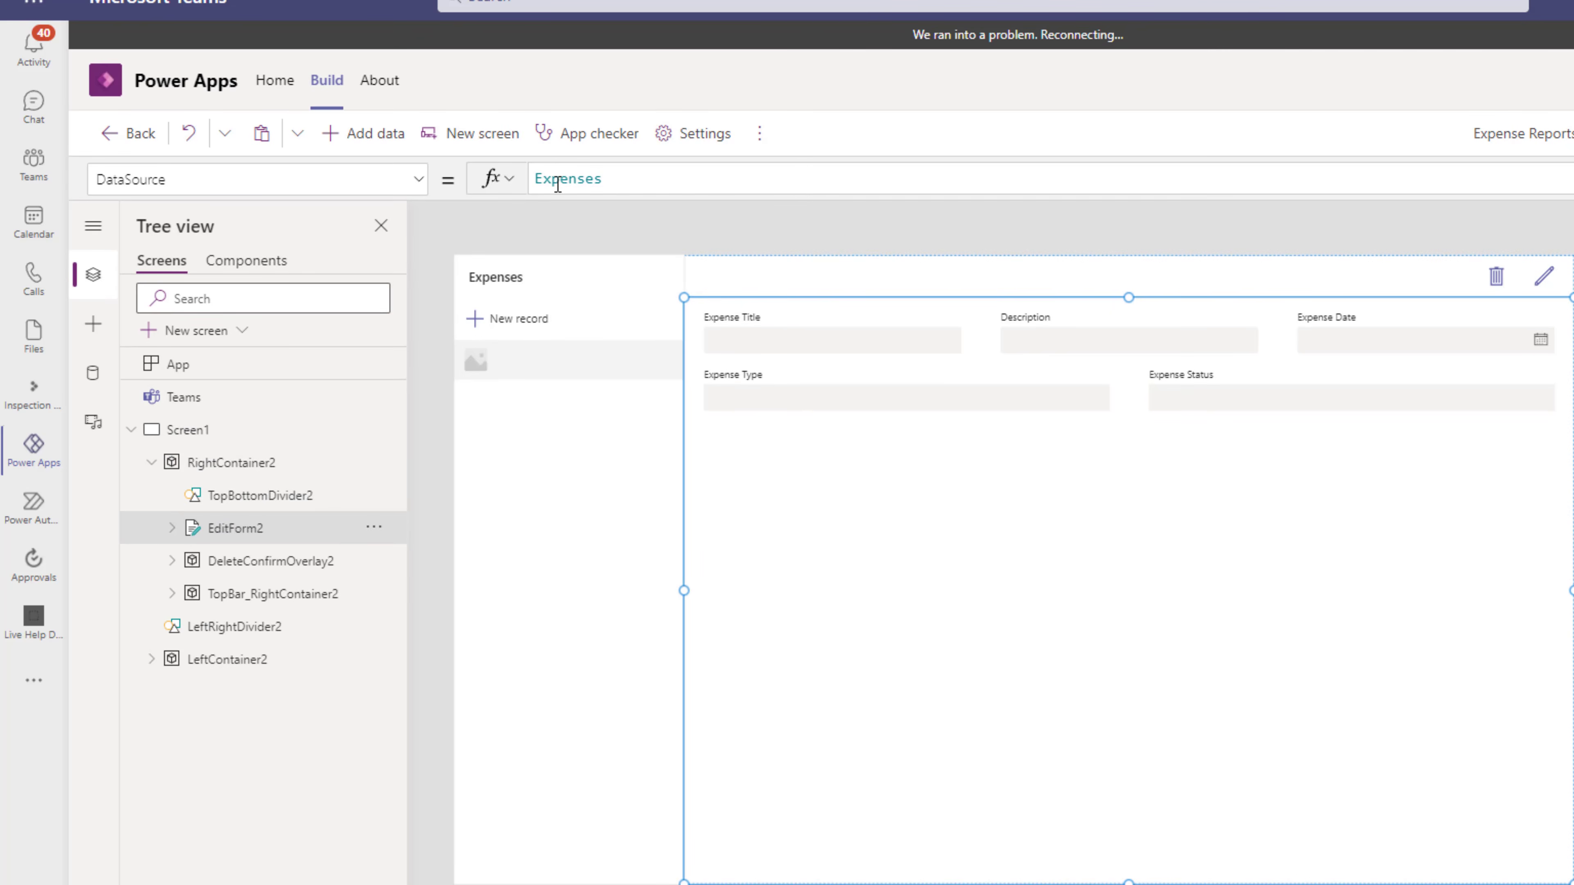
{"action": "left_click", "coordinate": [224, 661]}
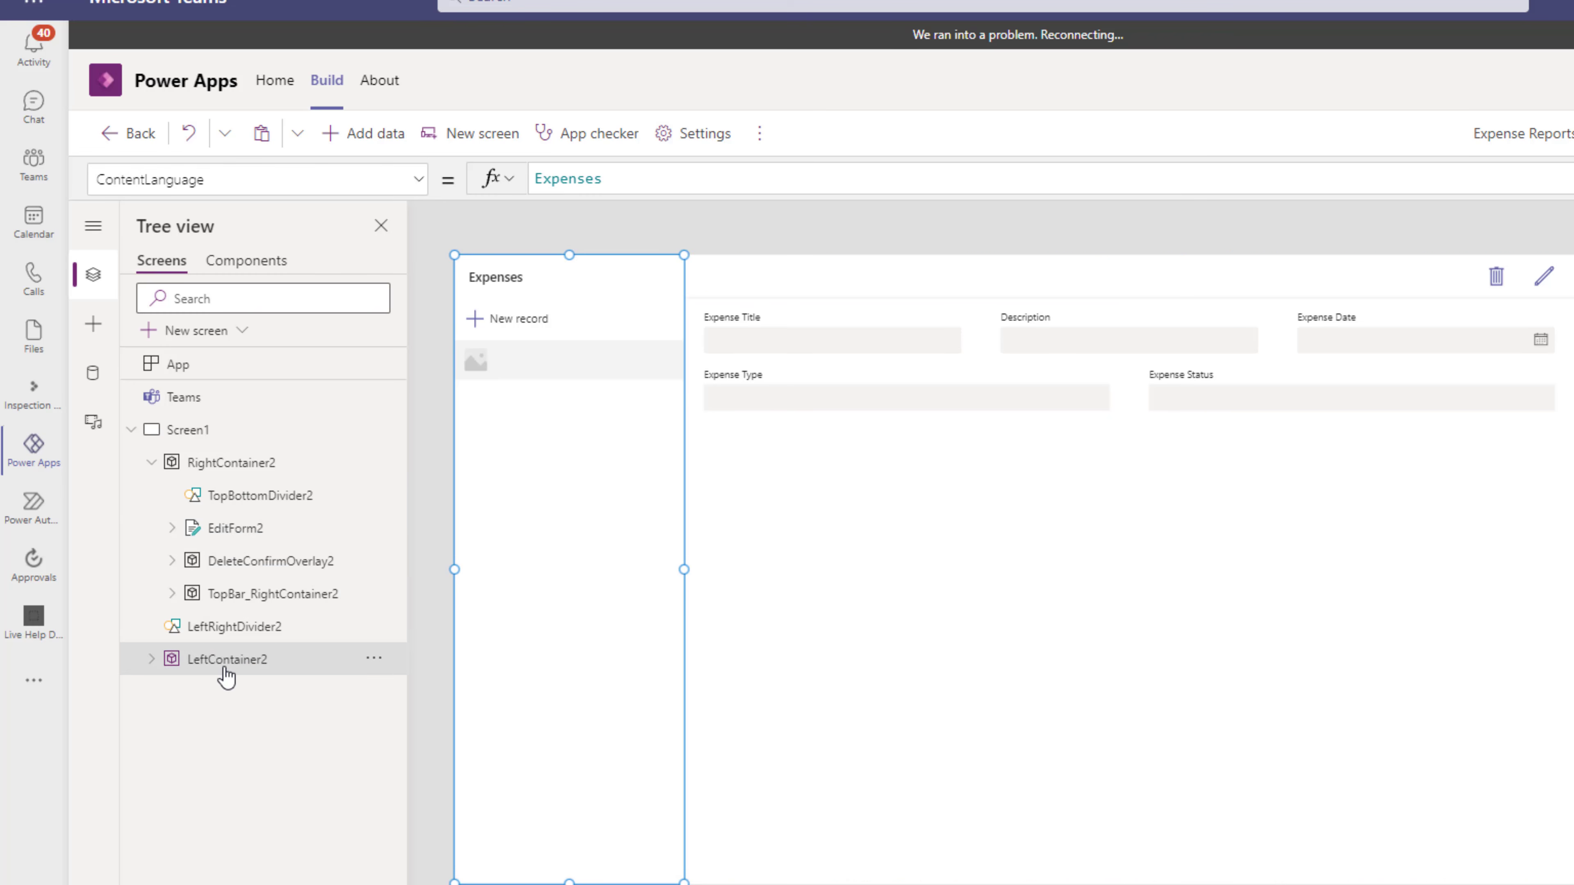
{"action": "left_click", "coordinate": [152, 660]}
{"action": "left_click", "coordinate": [204, 692]}
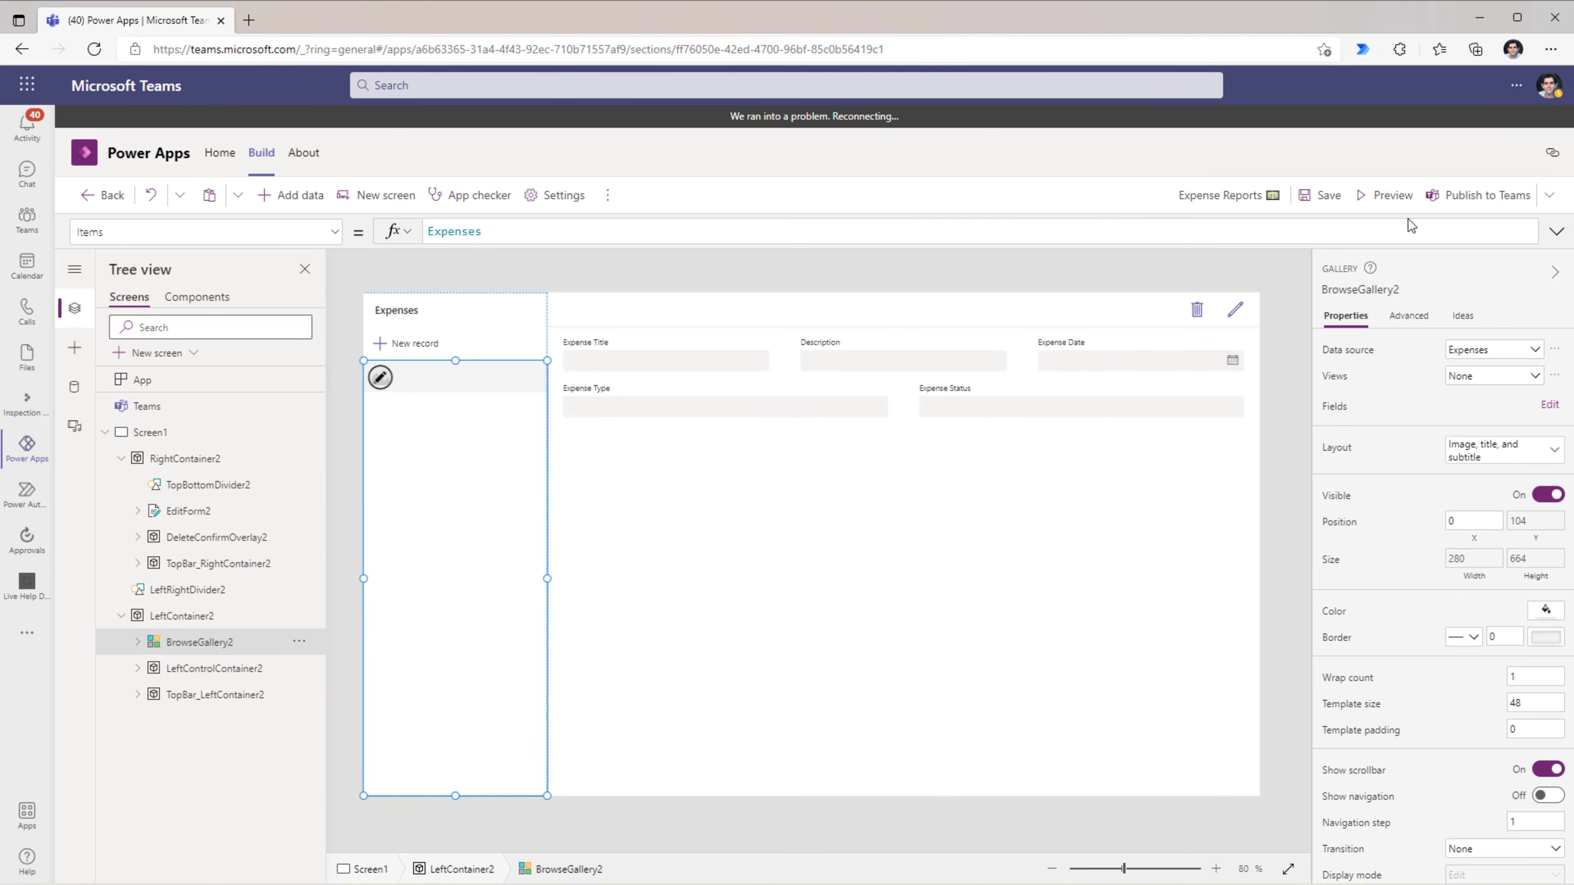
Step: Preview the app and start a new expense record with "Travel for project" as both its title and description
{"action": "left_click", "coordinate": [1389, 203]}
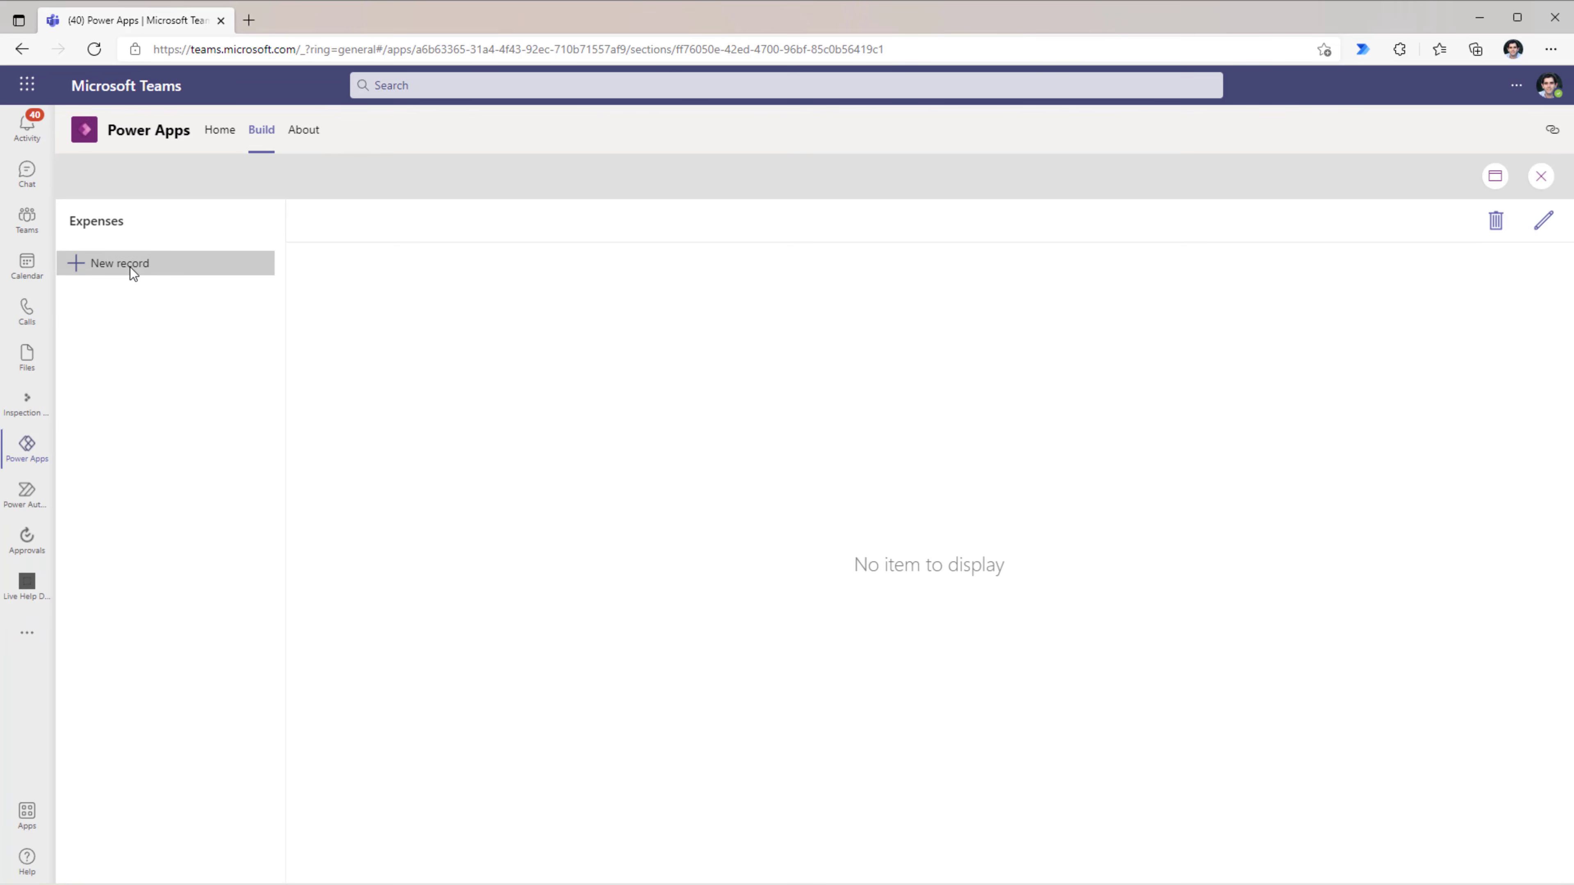
{"action": "left_click", "coordinate": [129, 267]}
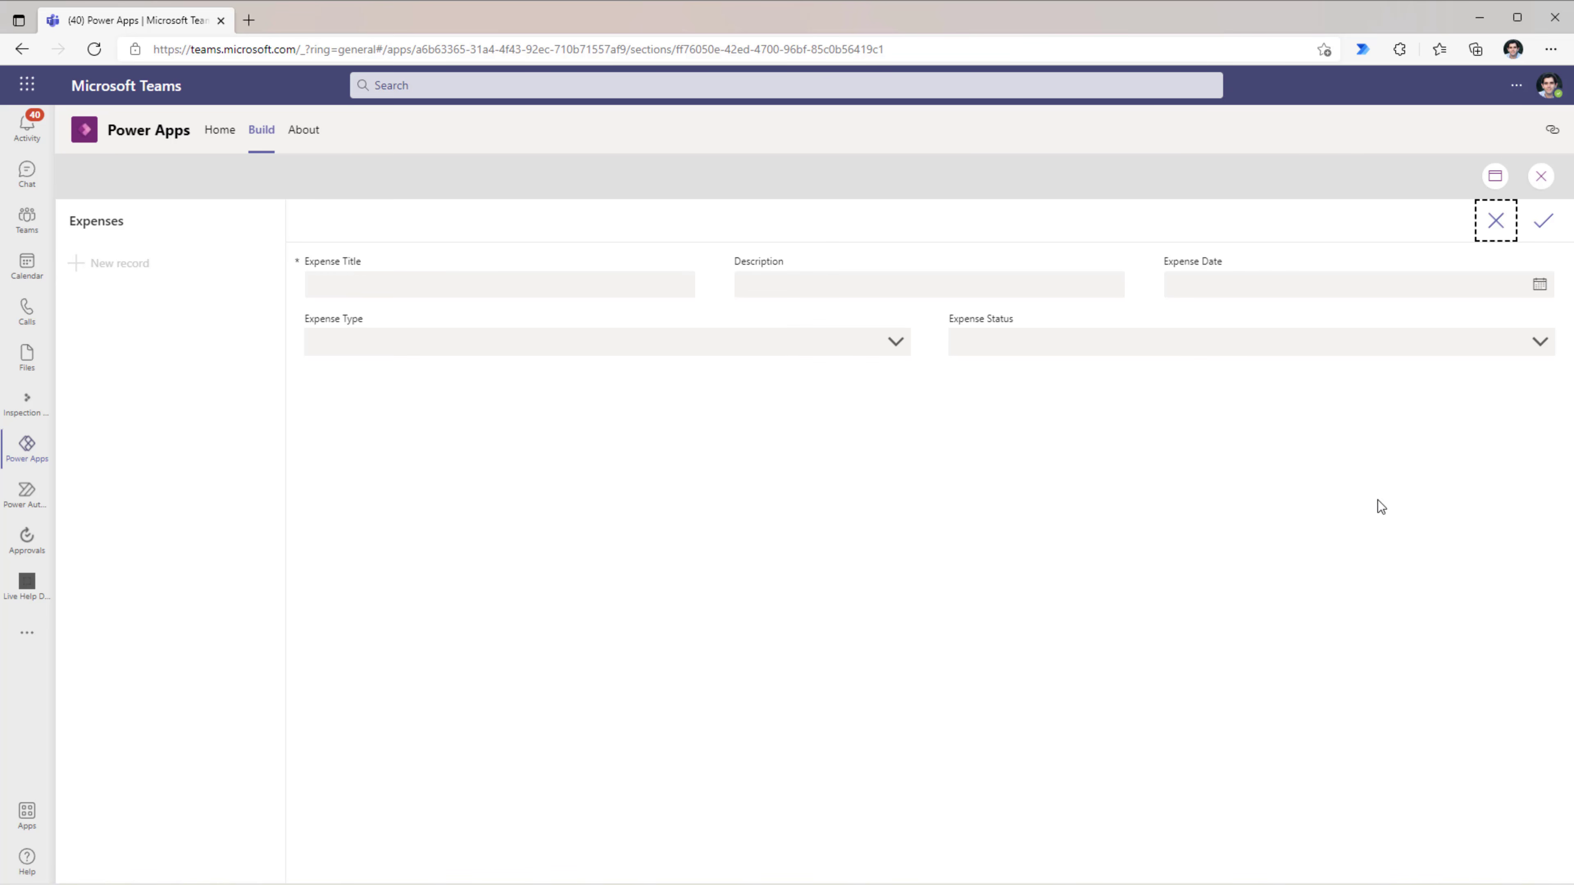
{"action": "left_click", "coordinate": [407, 286]}
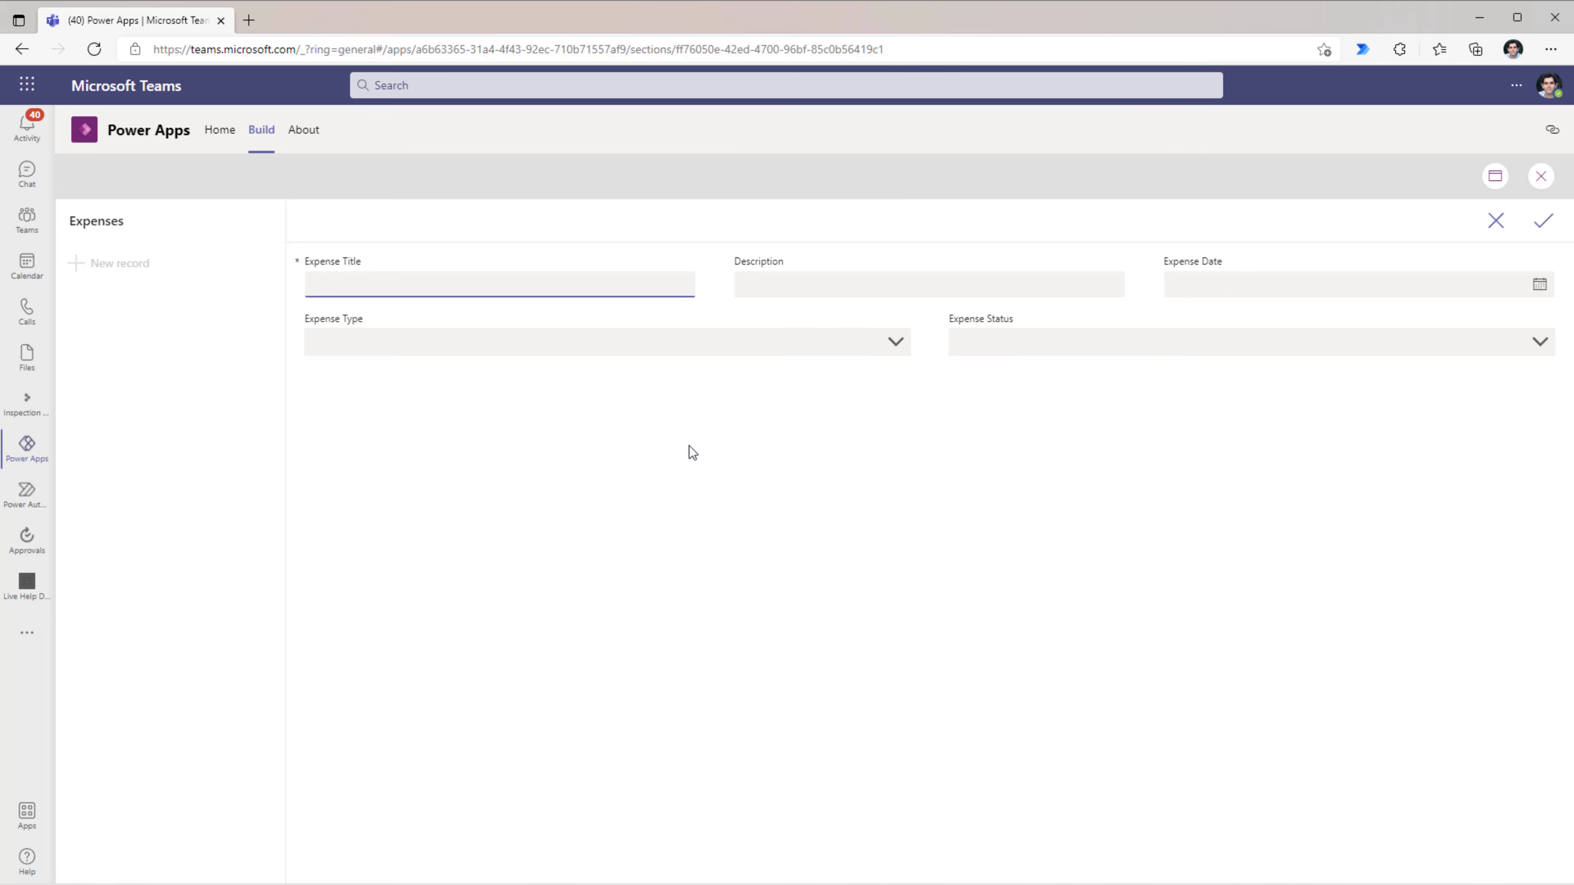
{"action": "type", "text": "Travel for project"}
{"action": "key", "text": "ctrl+a"}
{"action": "key", "text": "ctrl+c"}
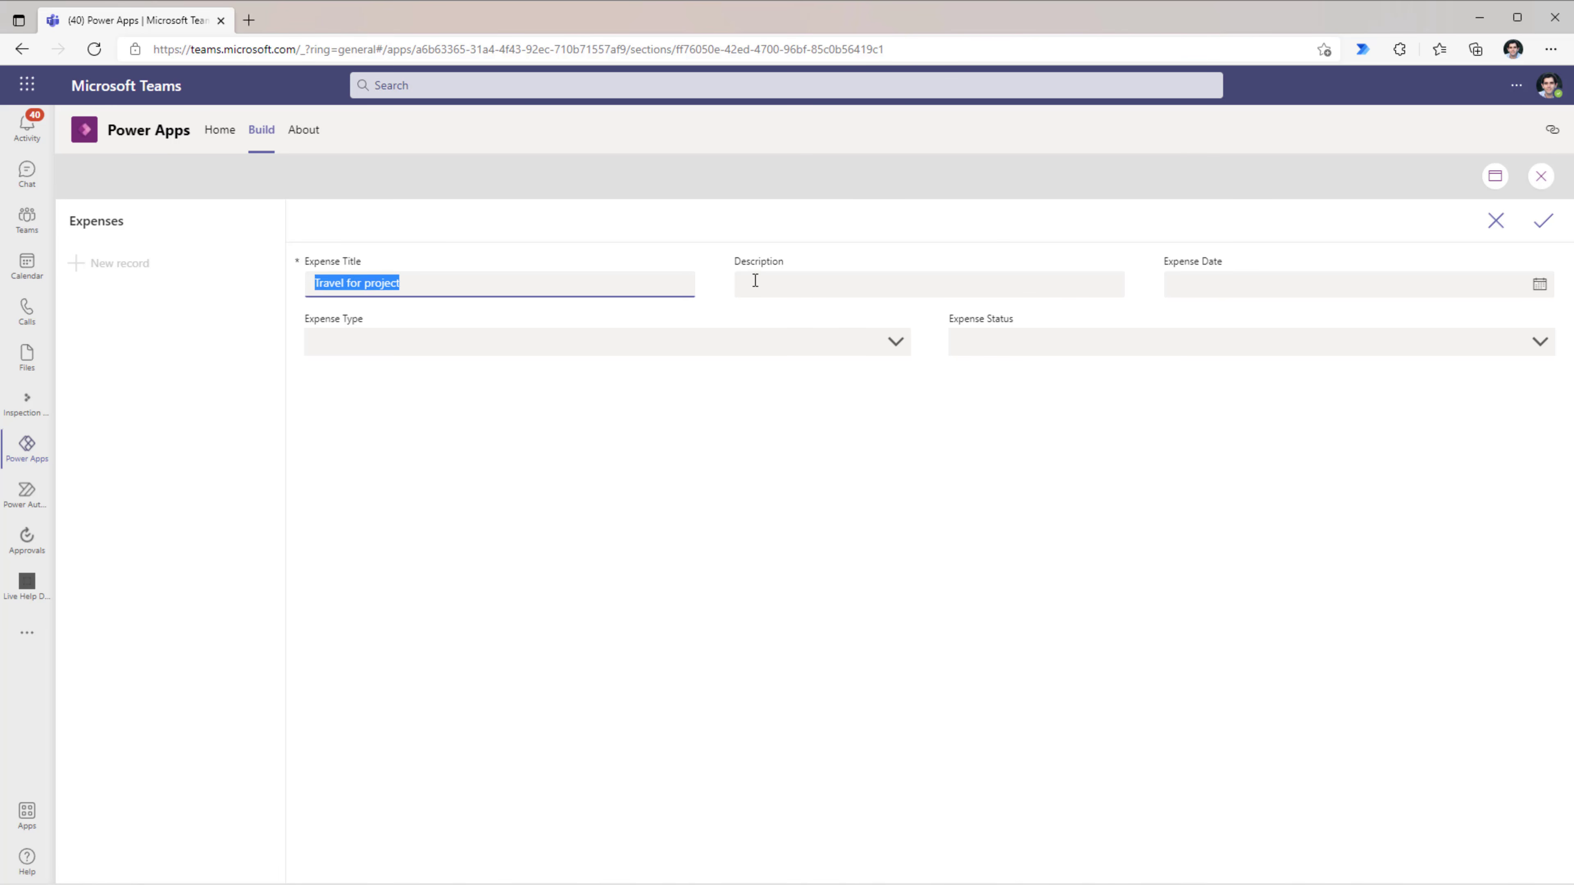
{"action": "left_click", "coordinate": [756, 281]}
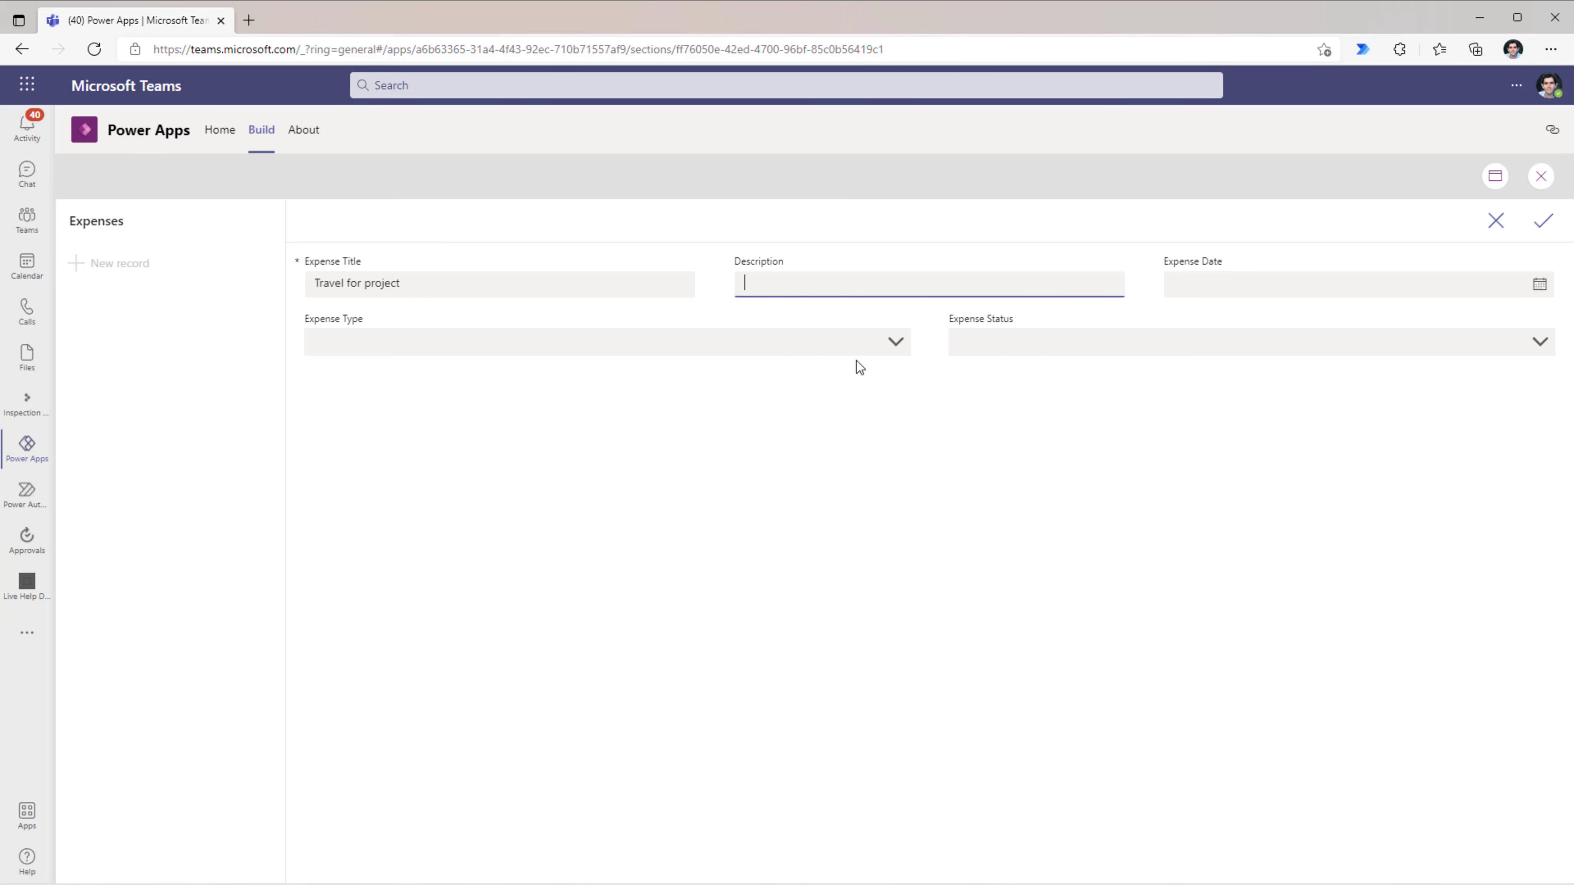
{"action": "key", "text": "ctrl+v"}
Step: Set the new expense's date to 11/13/2021, its type to Project and its status to Pending, and save the record
{"action": "left_click", "coordinate": [1539, 288]}
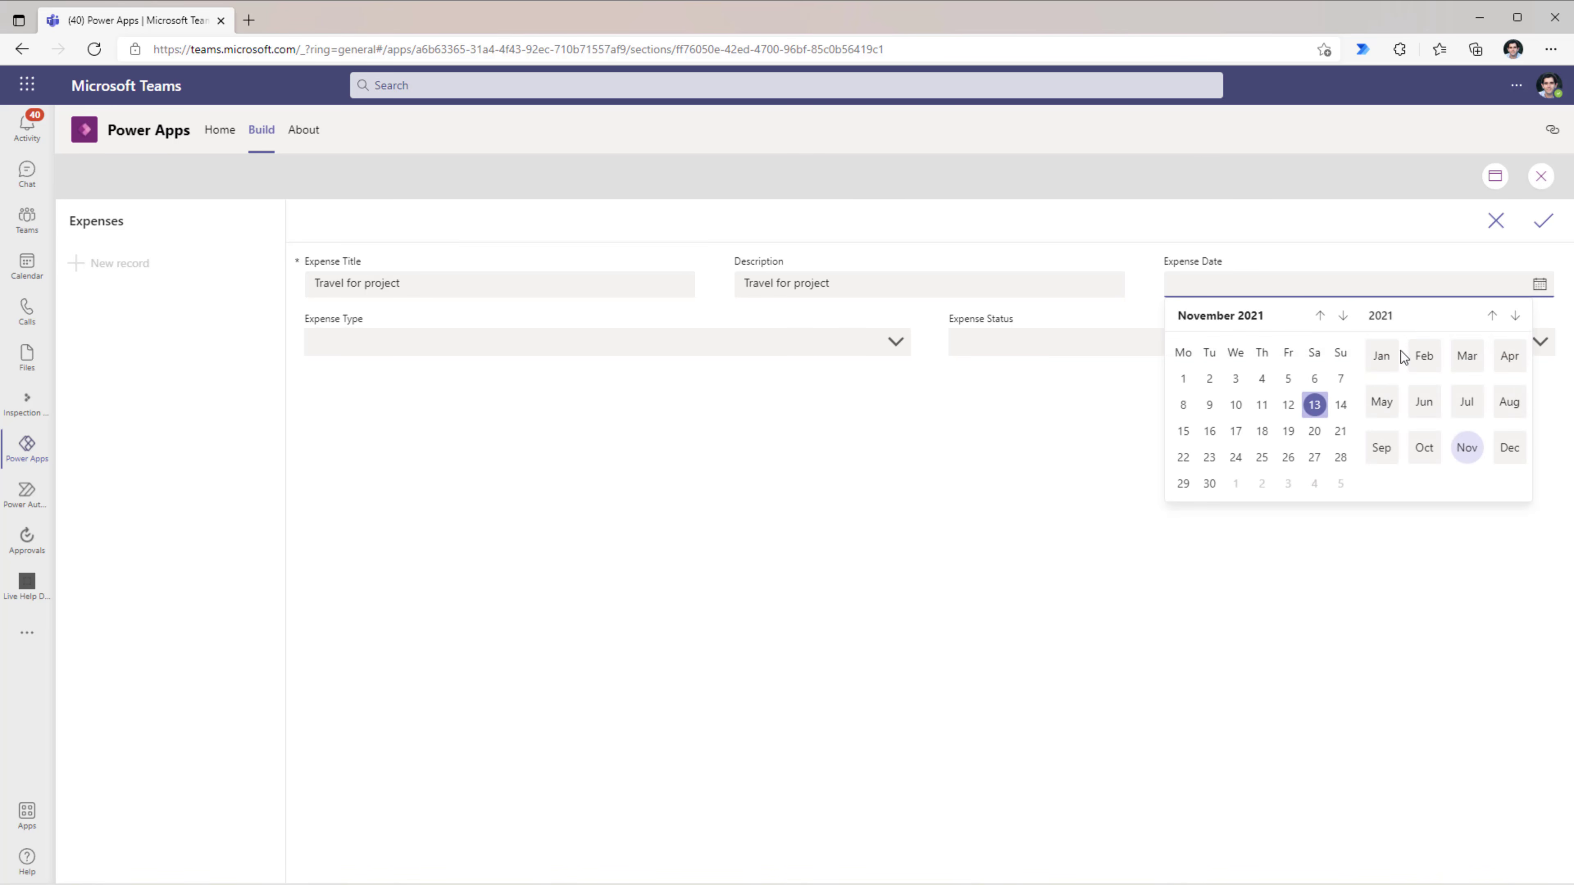
{"action": "left_click", "coordinate": [1316, 409]}
{"action": "left_click", "coordinate": [388, 347]}
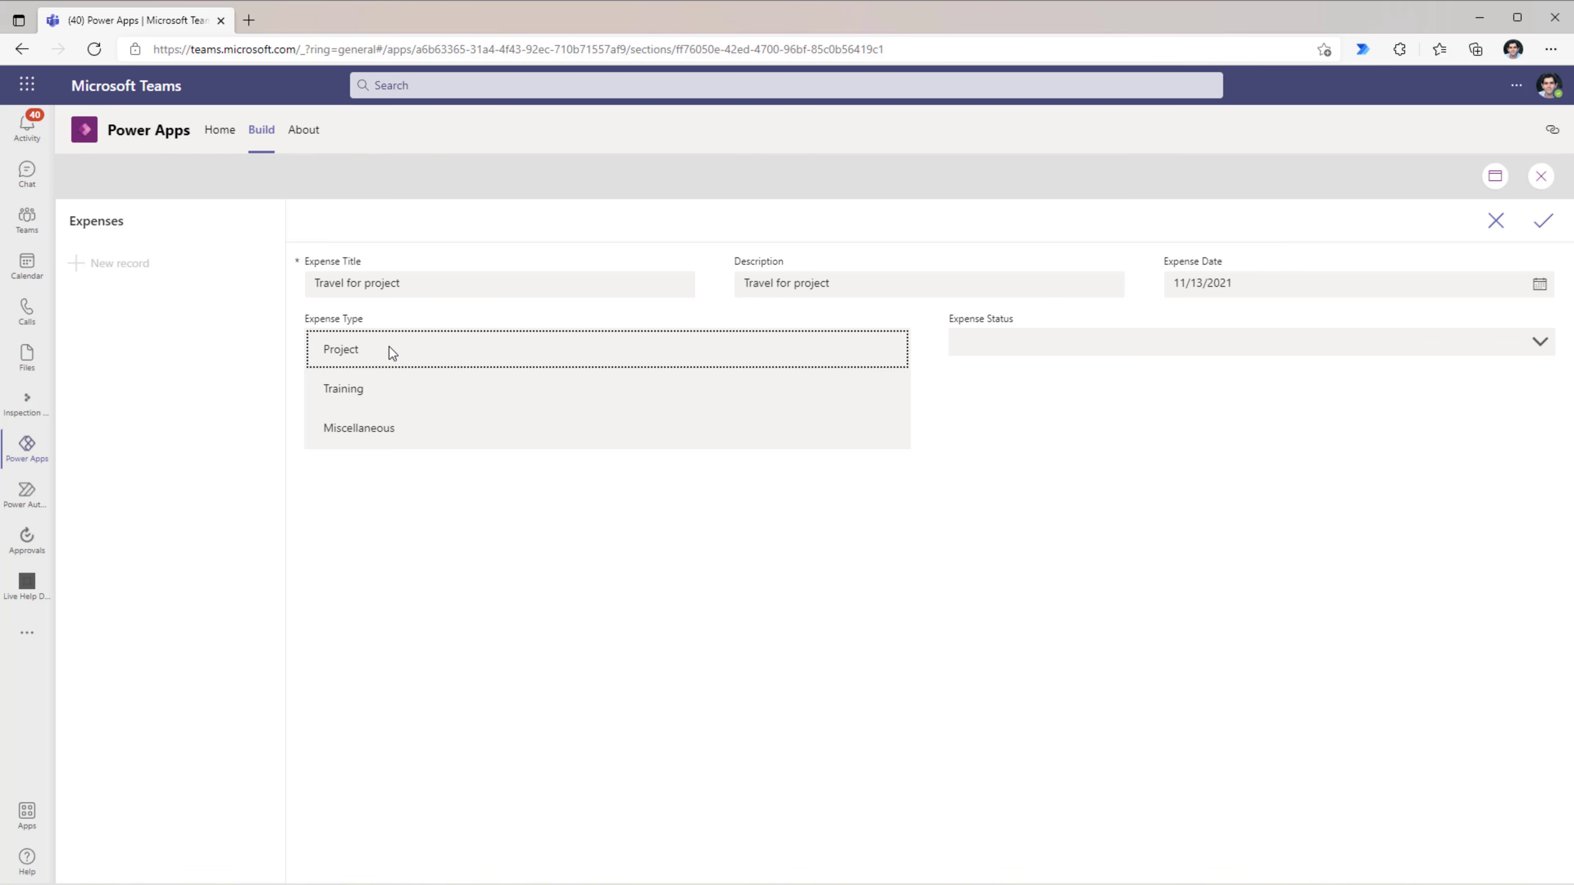
{"action": "left_click", "coordinate": [366, 353]}
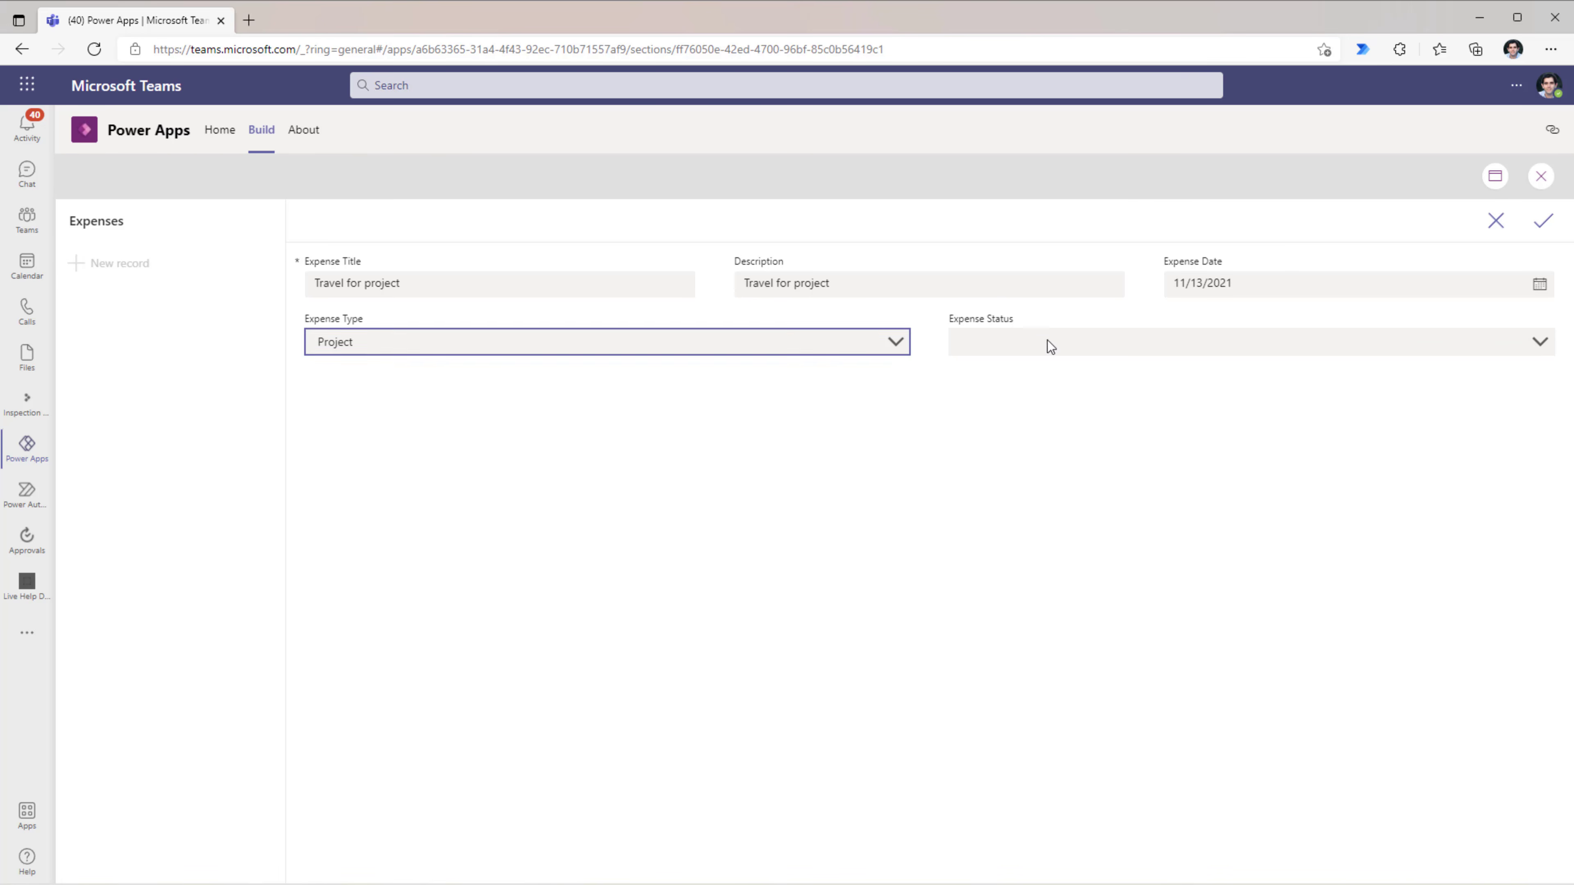
{"action": "left_click", "coordinate": [987, 347]}
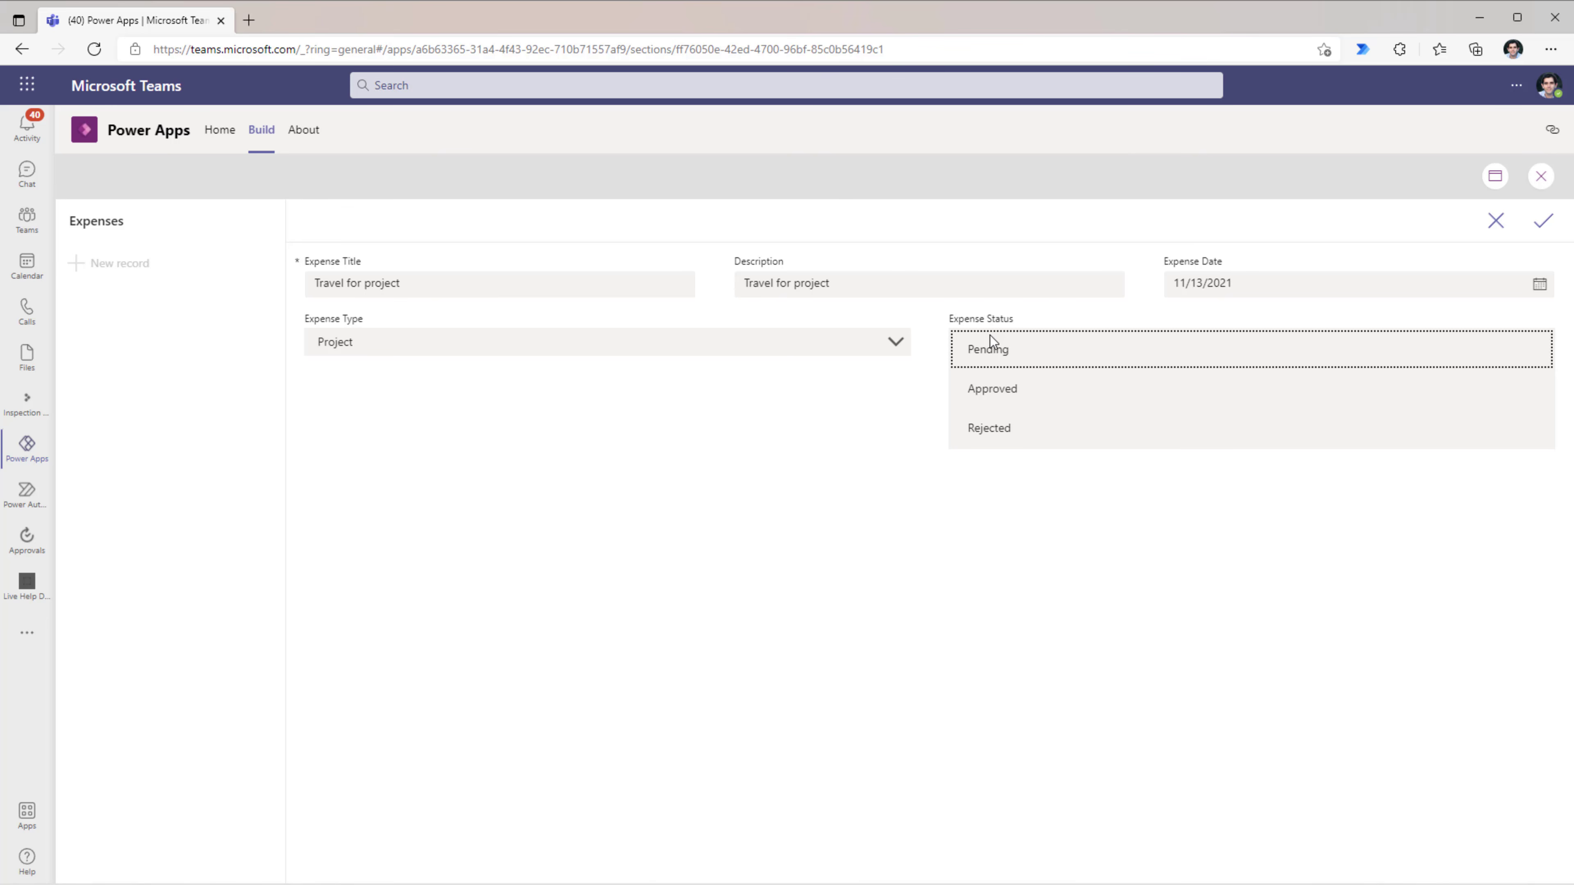
{"action": "left_click", "coordinate": [988, 356]}
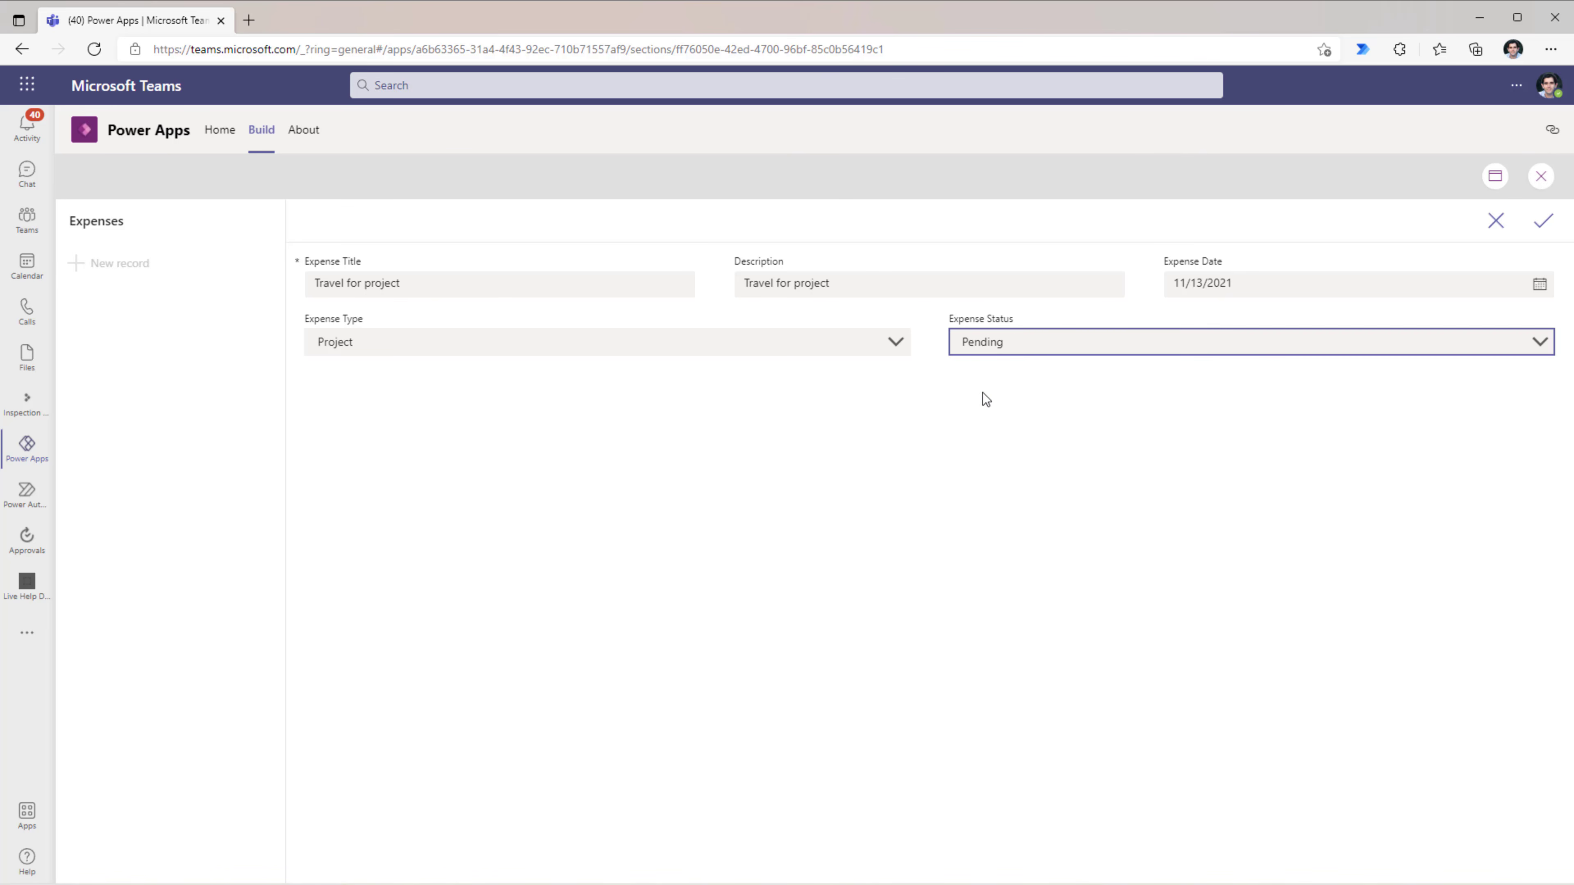
{"action": "left_click", "coordinate": [1542, 222]}
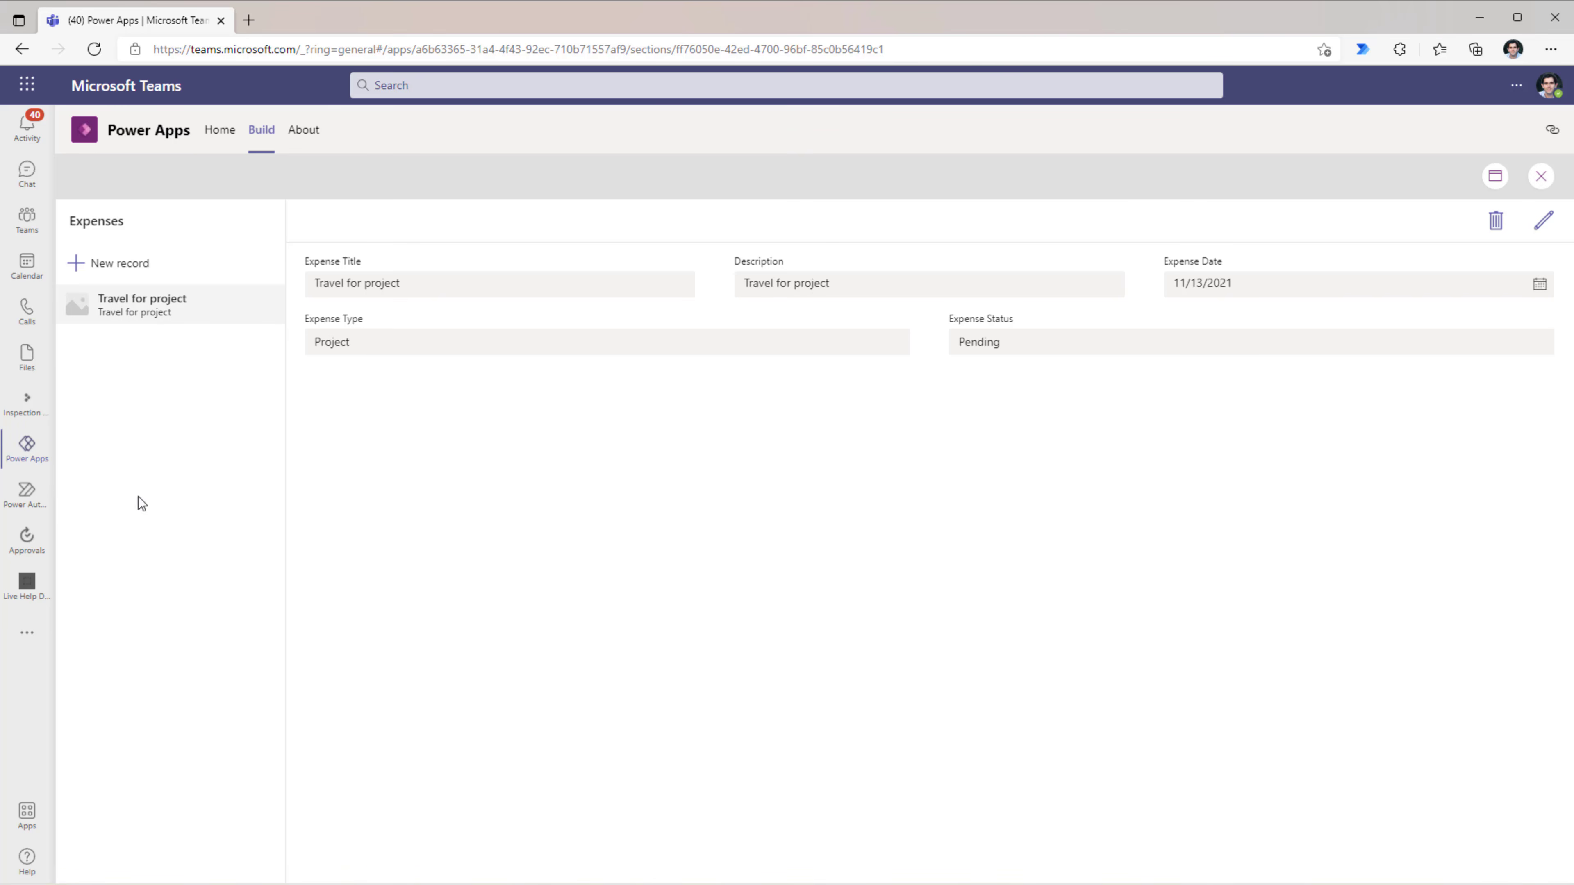
Step: Add a second expense record titled Training, with description Training, date 11/12/2021, type Training and status Pending
{"action": "left_click", "coordinate": [138, 268]}
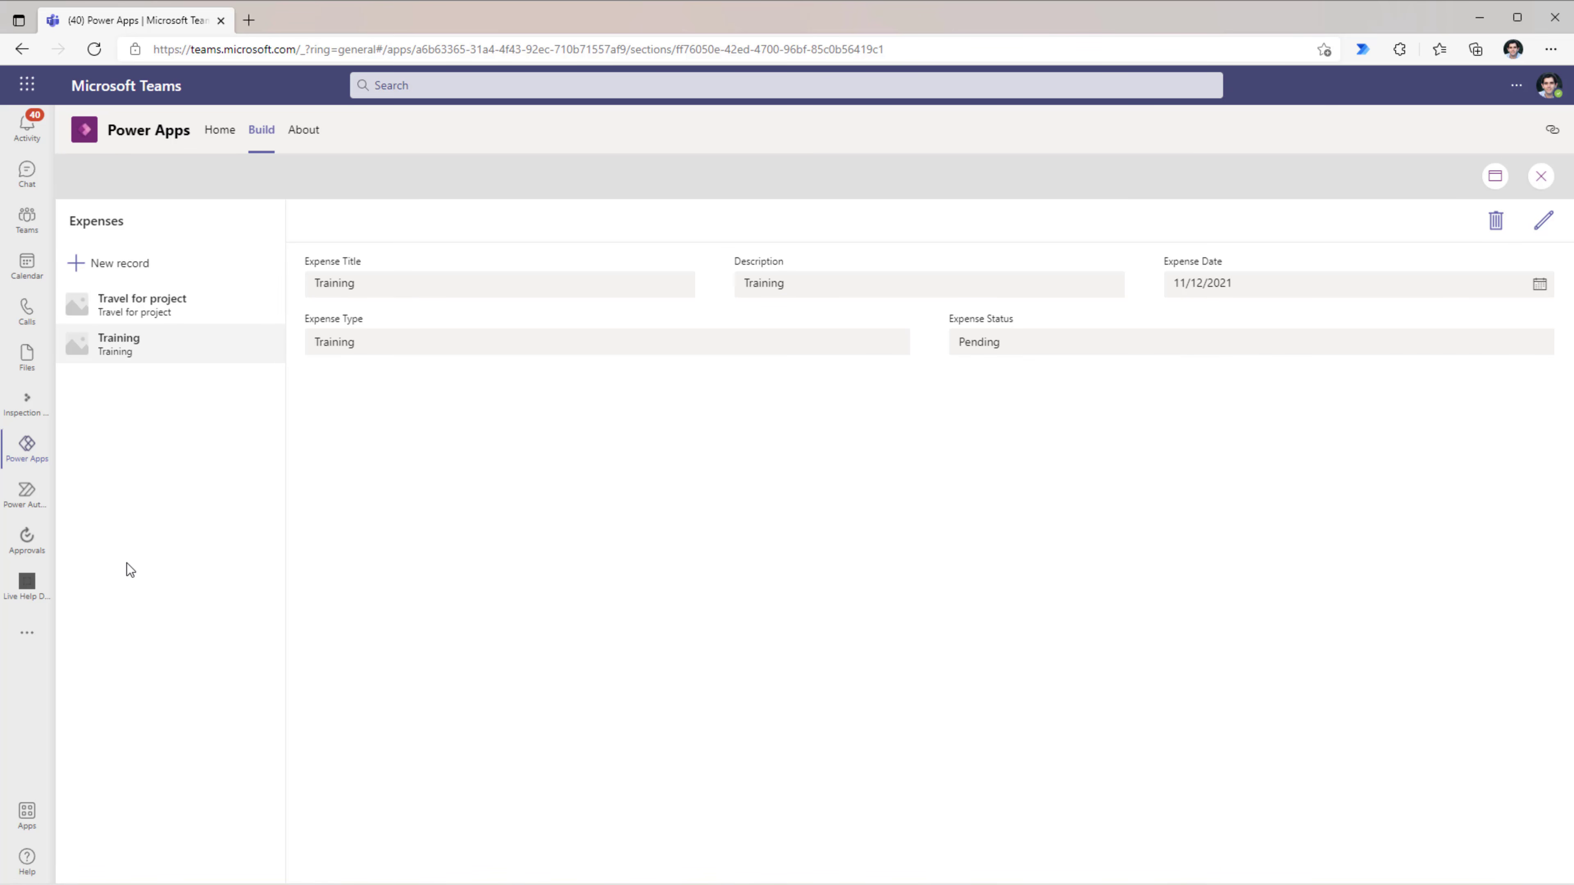
Step: Change the expense date of the "Travel for project" record to 11/5/2021 and save it
{"action": "left_click", "coordinate": [150, 315]}
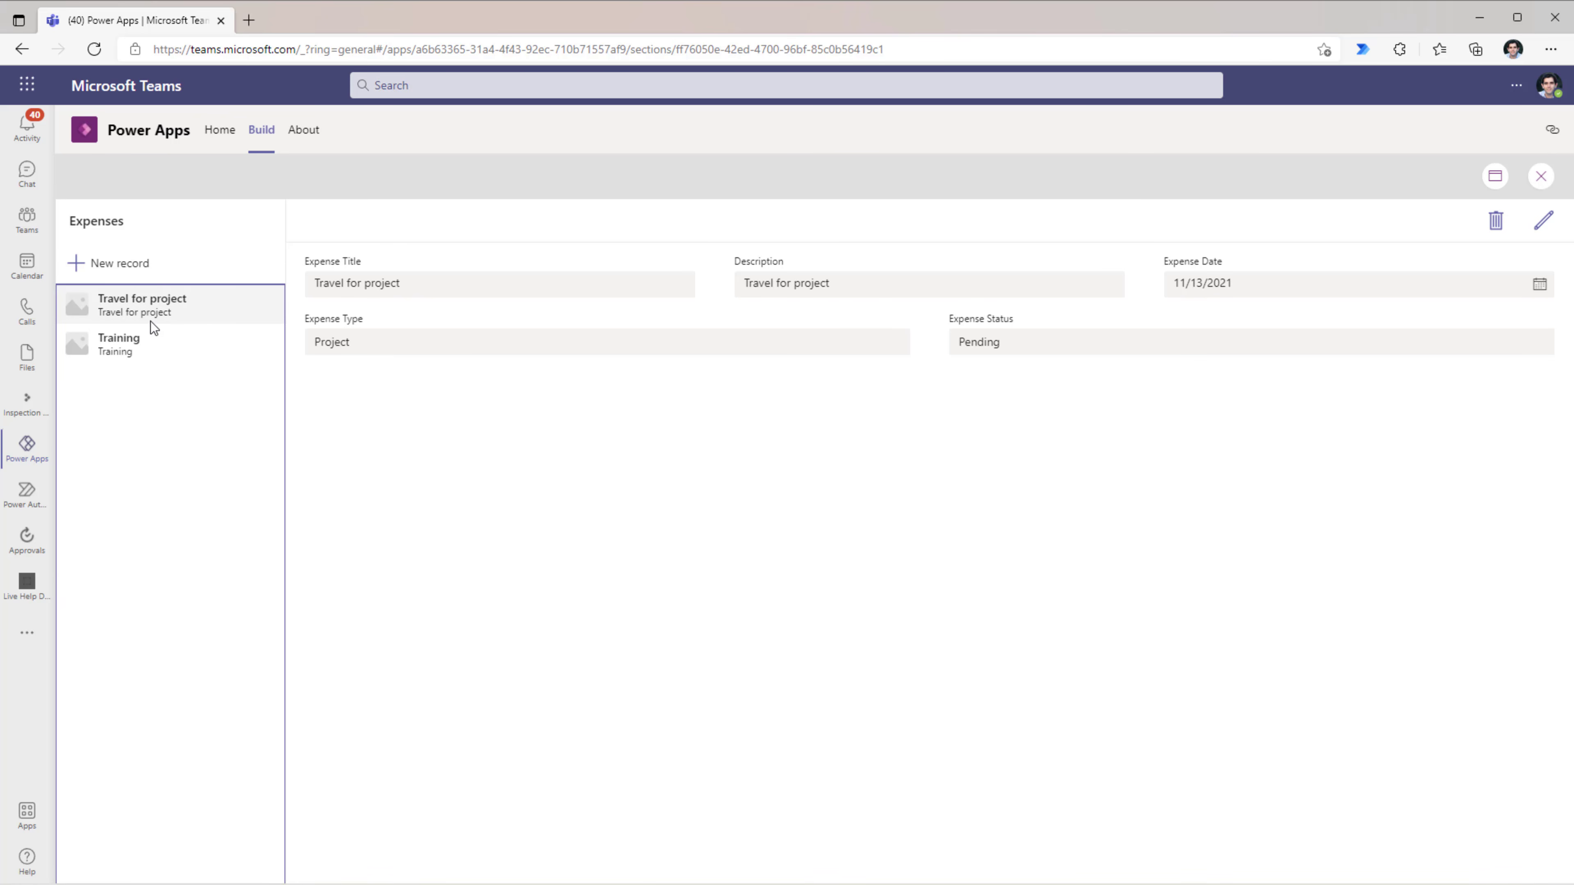
{"action": "left_click", "coordinate": [1543, 221]}
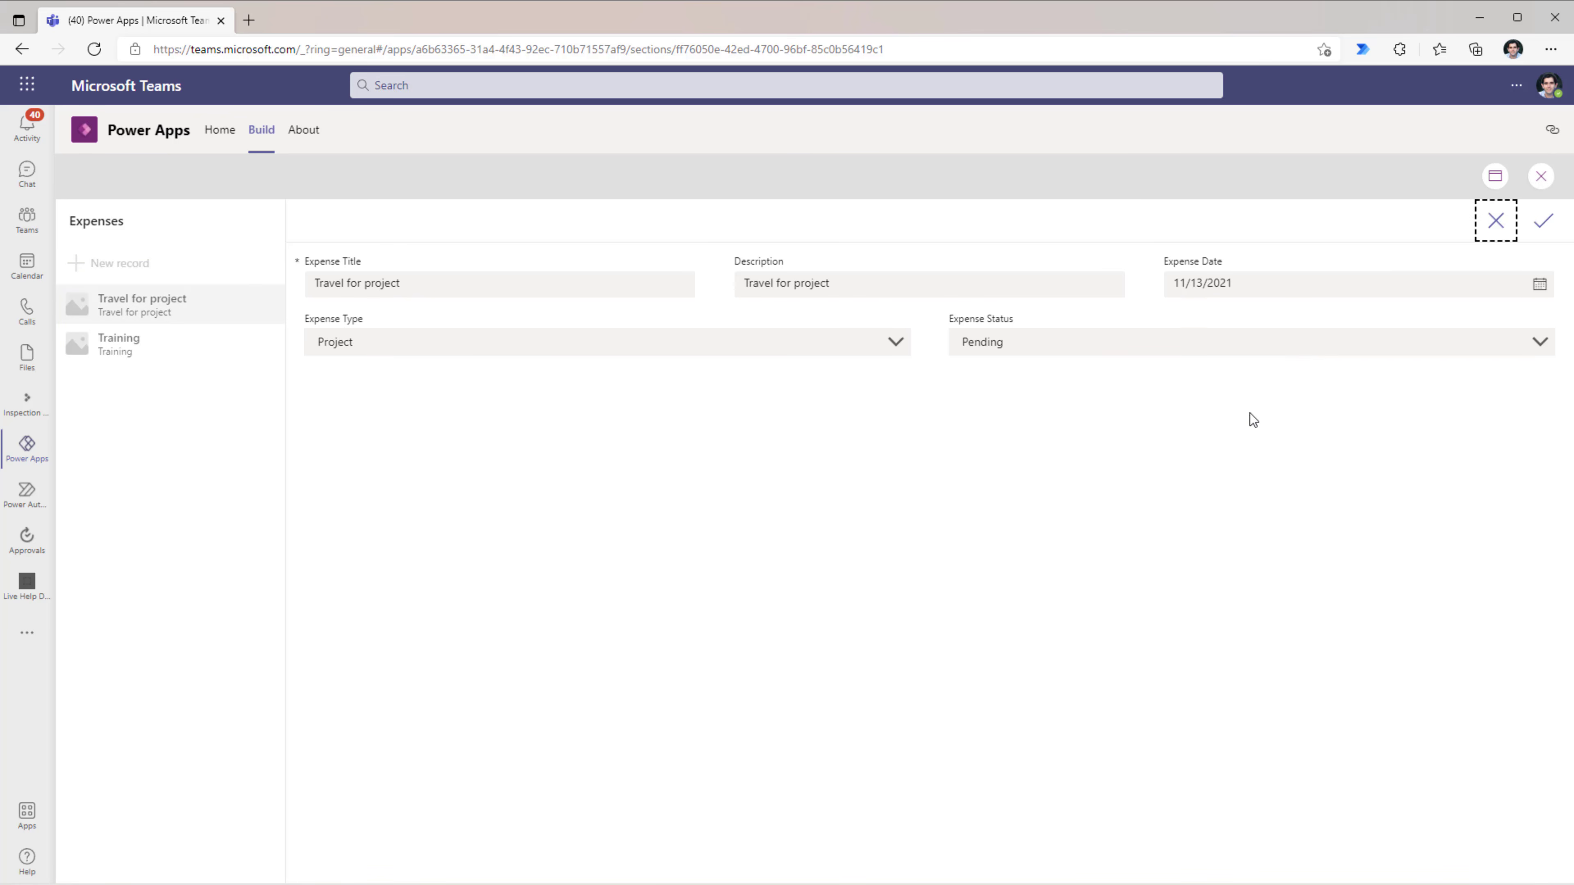
{"action": "left_click", "coordinate": [1233, 284]}
{"action": "left_click", "coordinate": [1290, 380]}
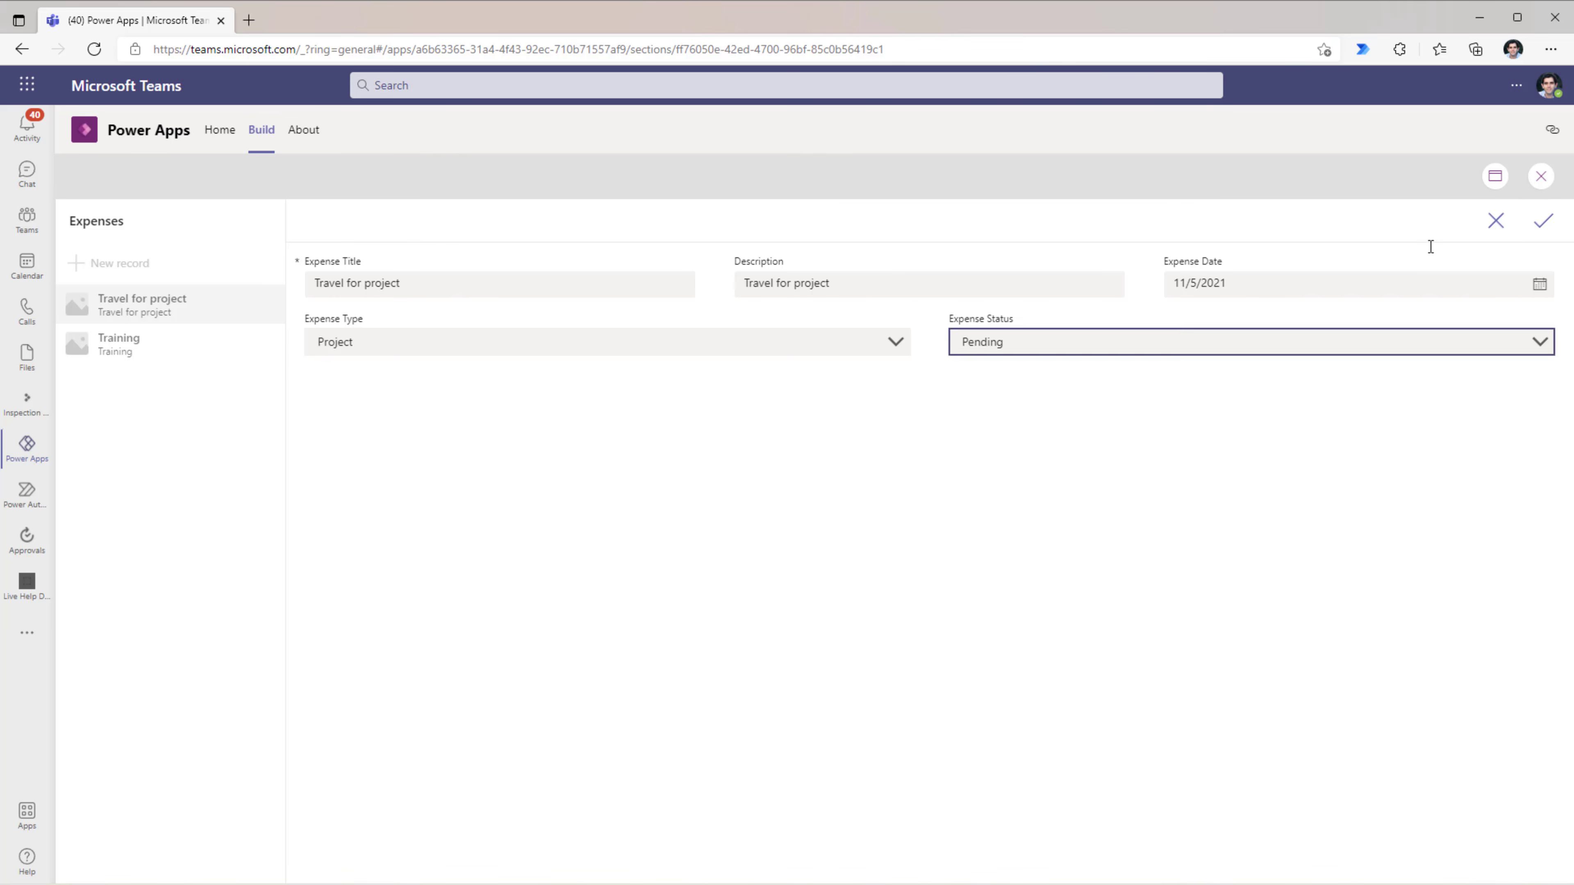
{"action": "left_click", "coordinate": [1542, 222]}
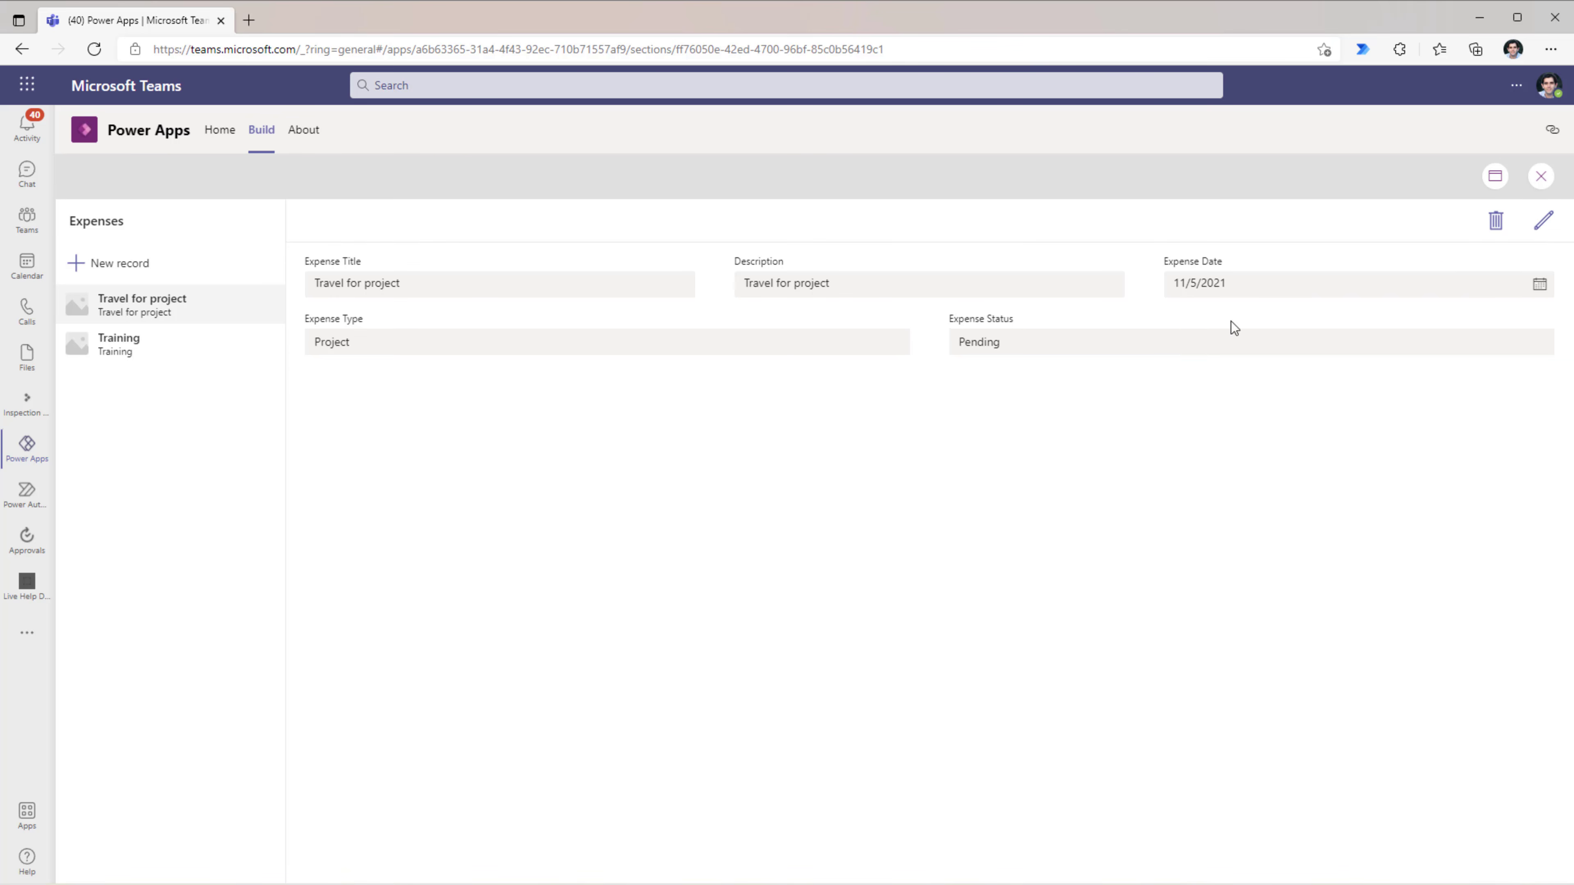
Step: Delete the Training expense record
{"action": "left_click", "coordinate": [170, 341]}
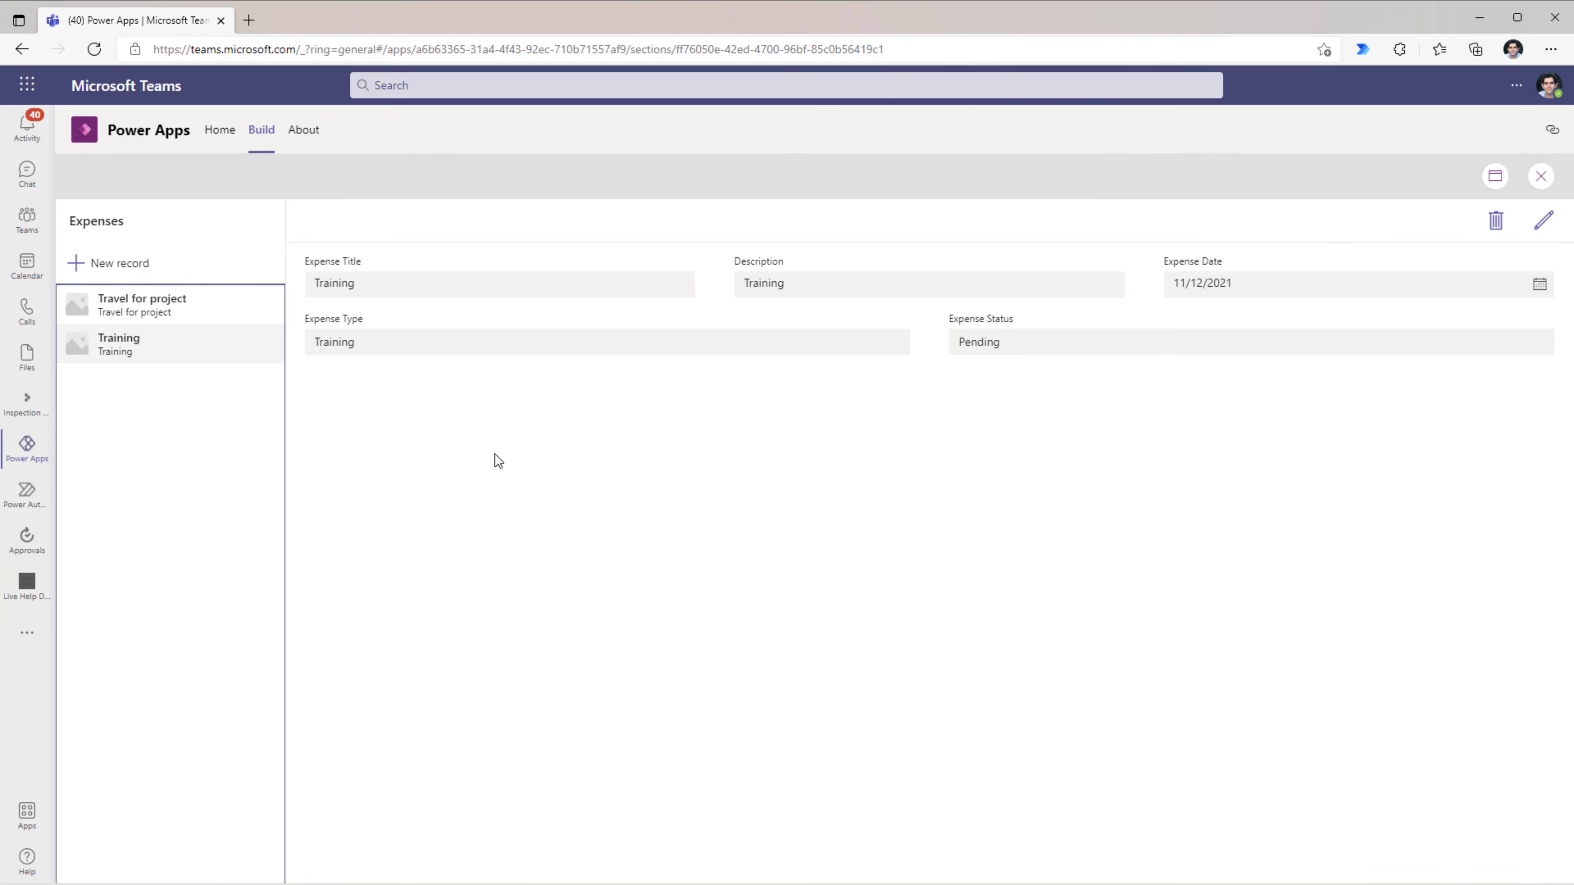
{"action": "left_click", "coordinate": [1494, 224]}
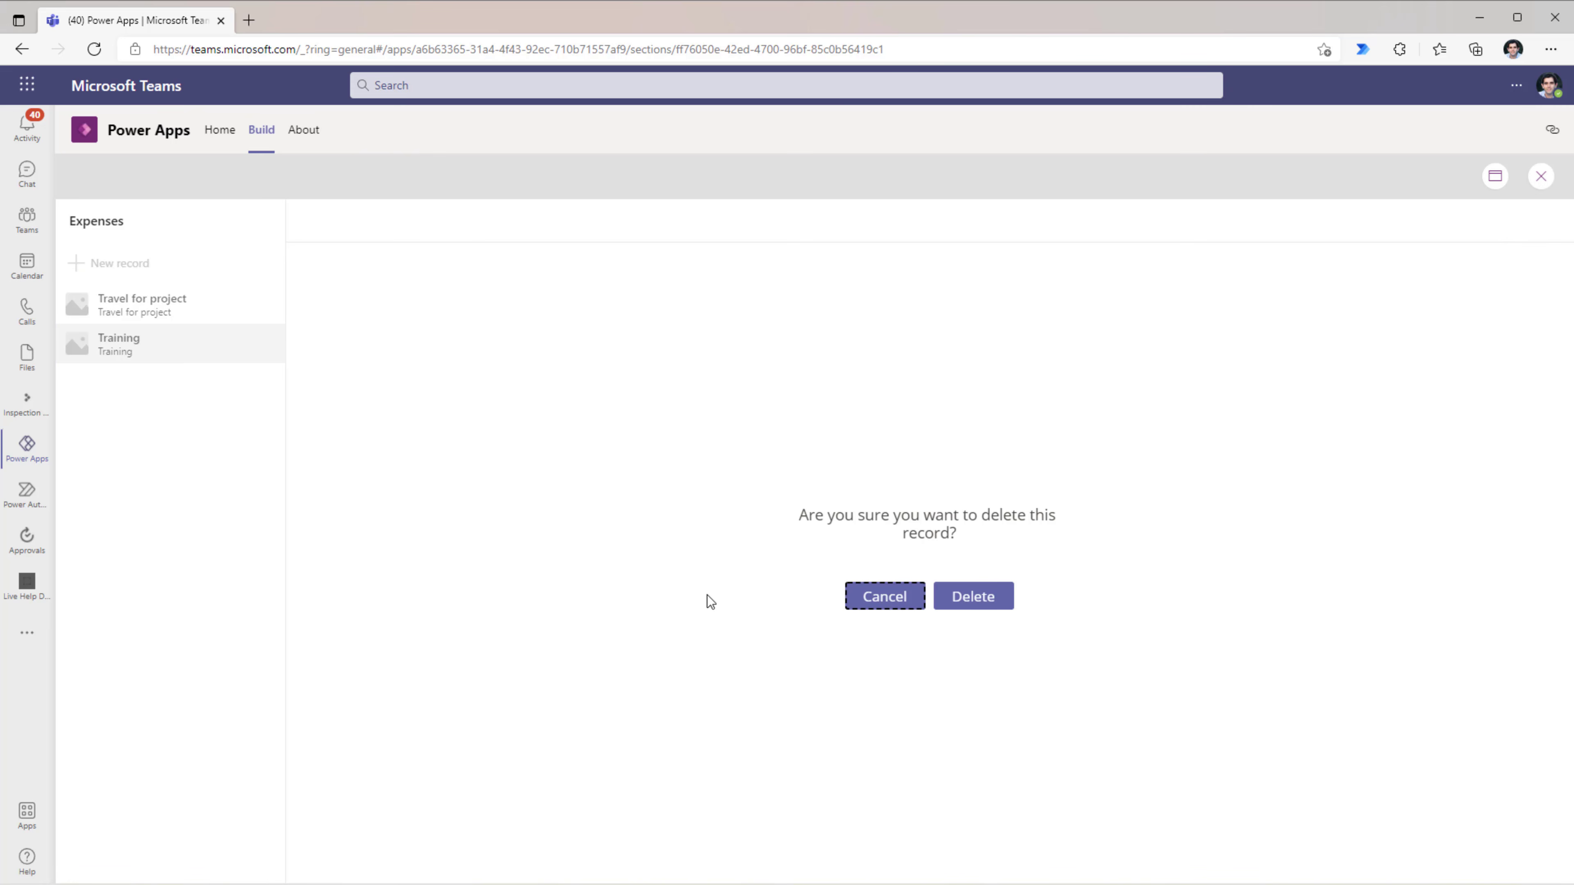
{"action": "left_click", "coordinate": [976, 606]}
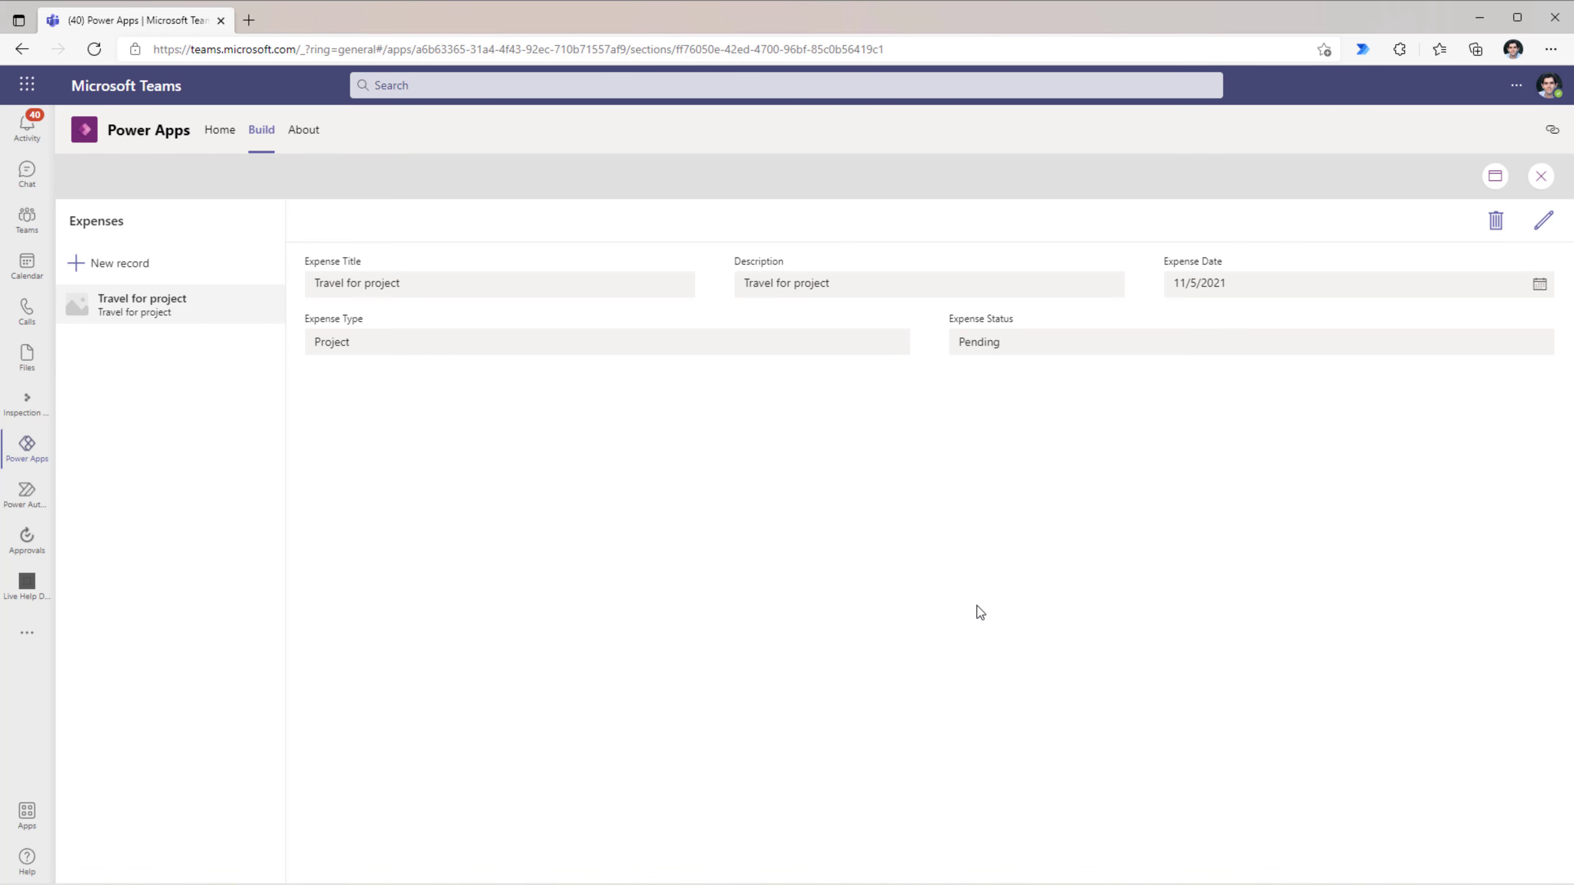
Step: Close the app preview and save the Expense Reports app
{"action": "left_click", "coordinate": [1541, 182]}
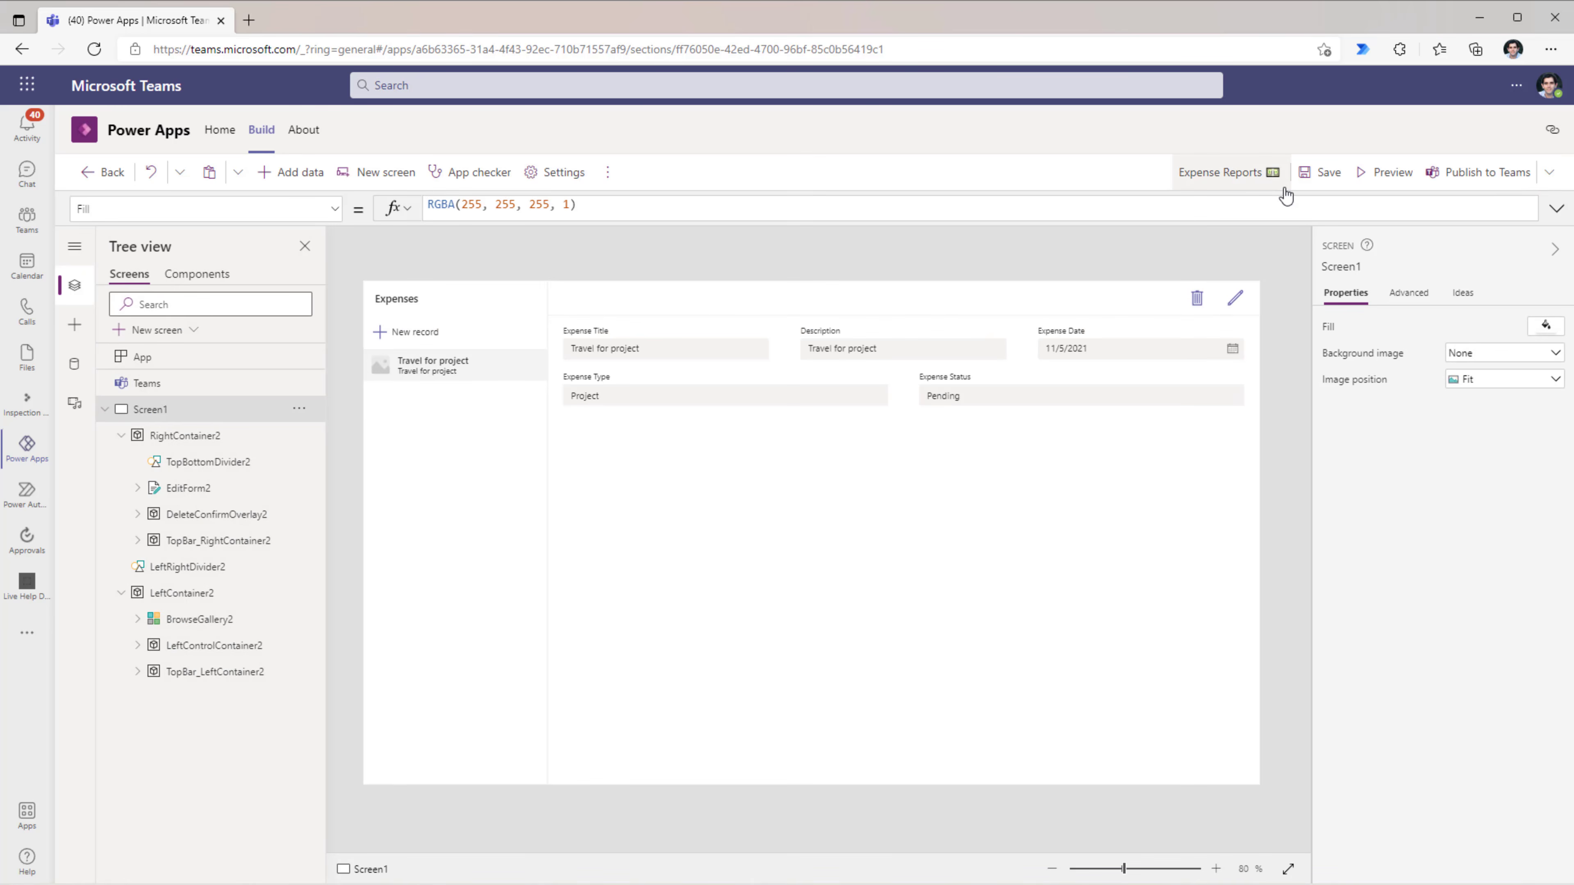
{"action": "left_click", "coordinate": [1325, 179]}
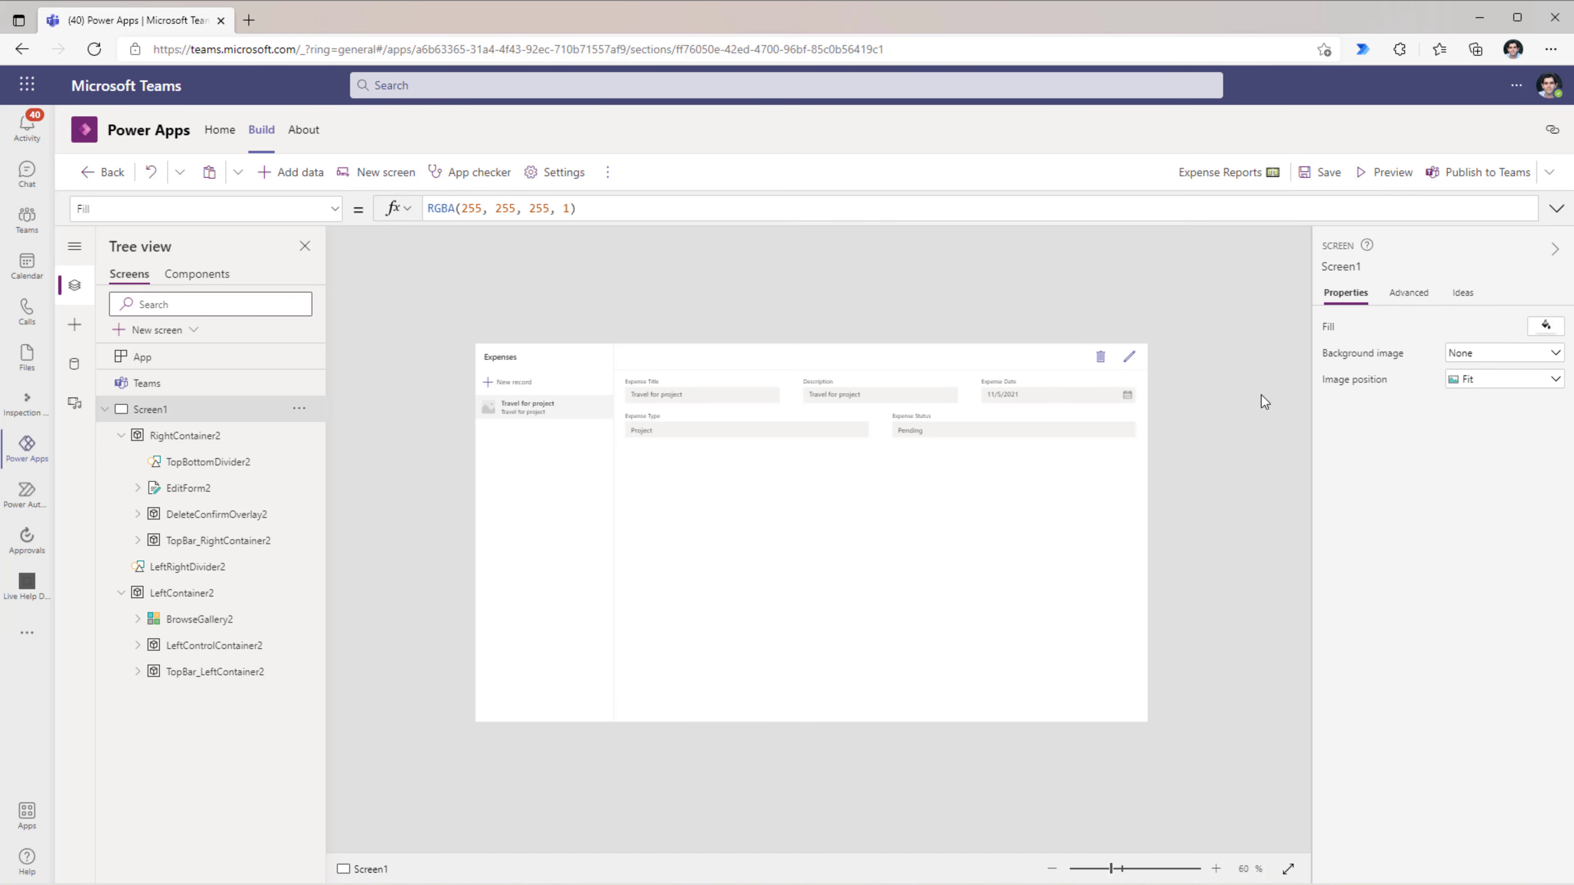
Step: Change the screen's header label text to a money emoji followed by EXPENSE REPORTING
{"action": "left_click_drag", "start_coordinate": [1114, 867], "coordinate": [1123, 867]}
{"action": "left_click", "coordinate": [835, 474]}
{"action": "left_click", "coordinate": [703, 268]}
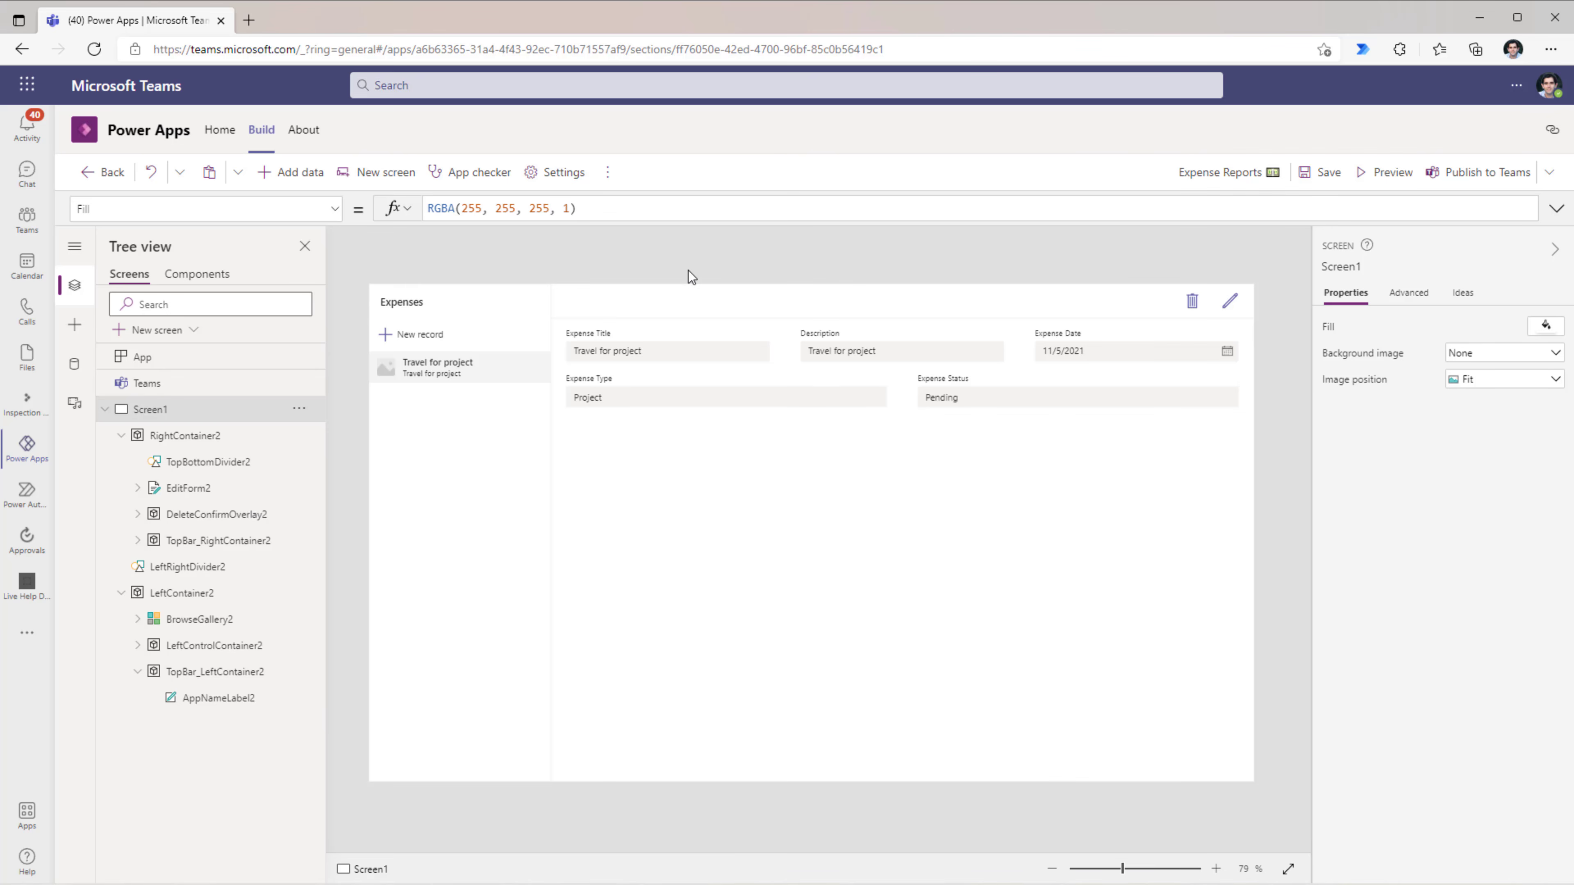
{"action": "left_click", "coordinate": [218, 697]}
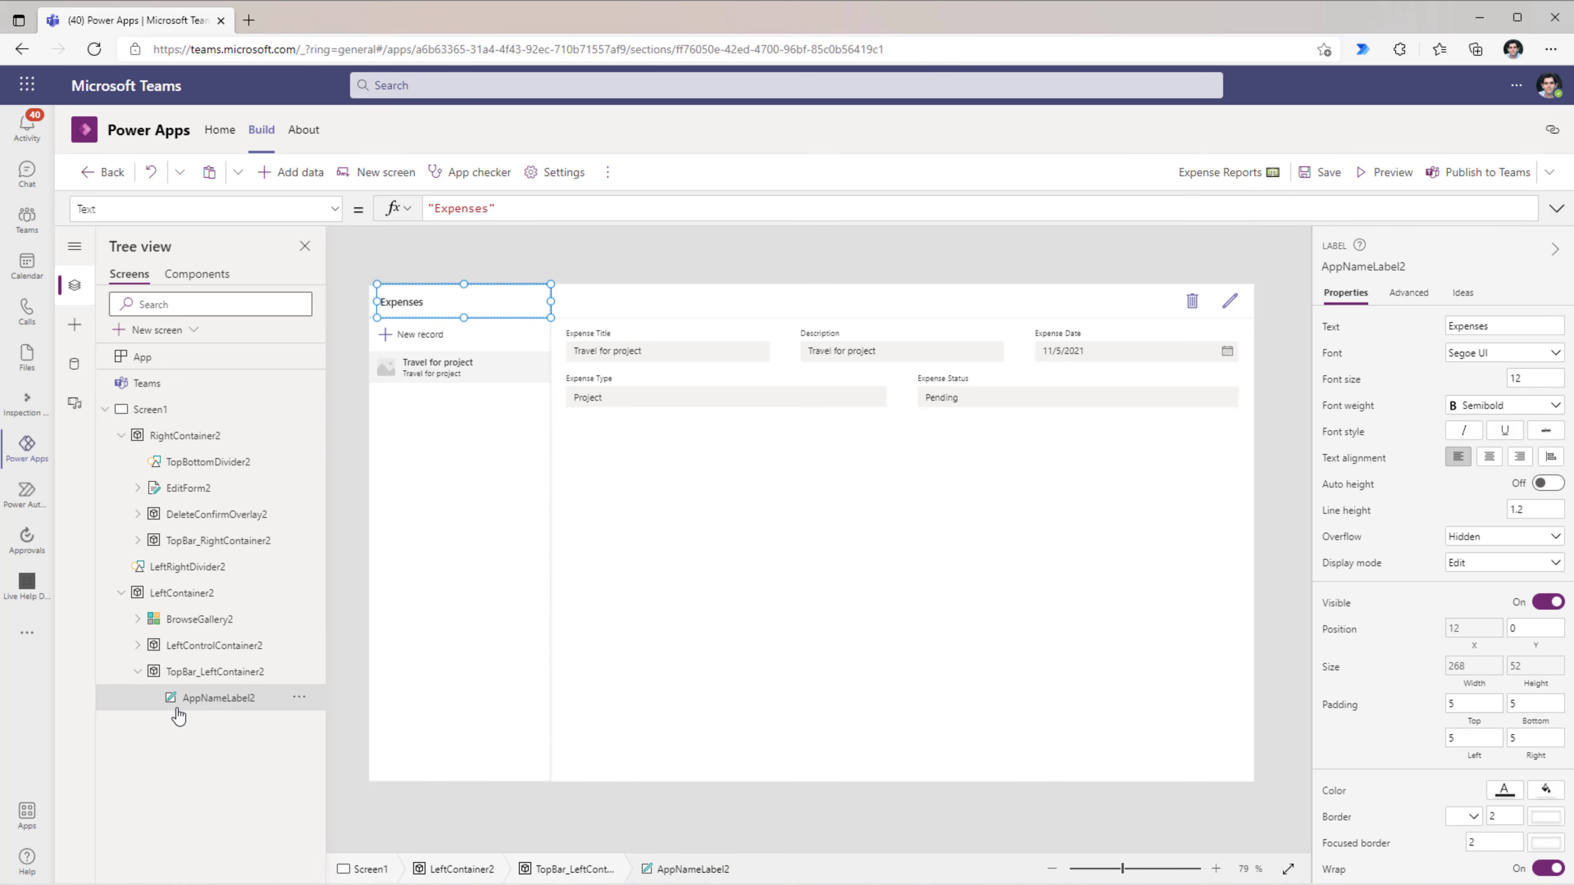
{"action": "left_click", "coordinate": [434, 209]}
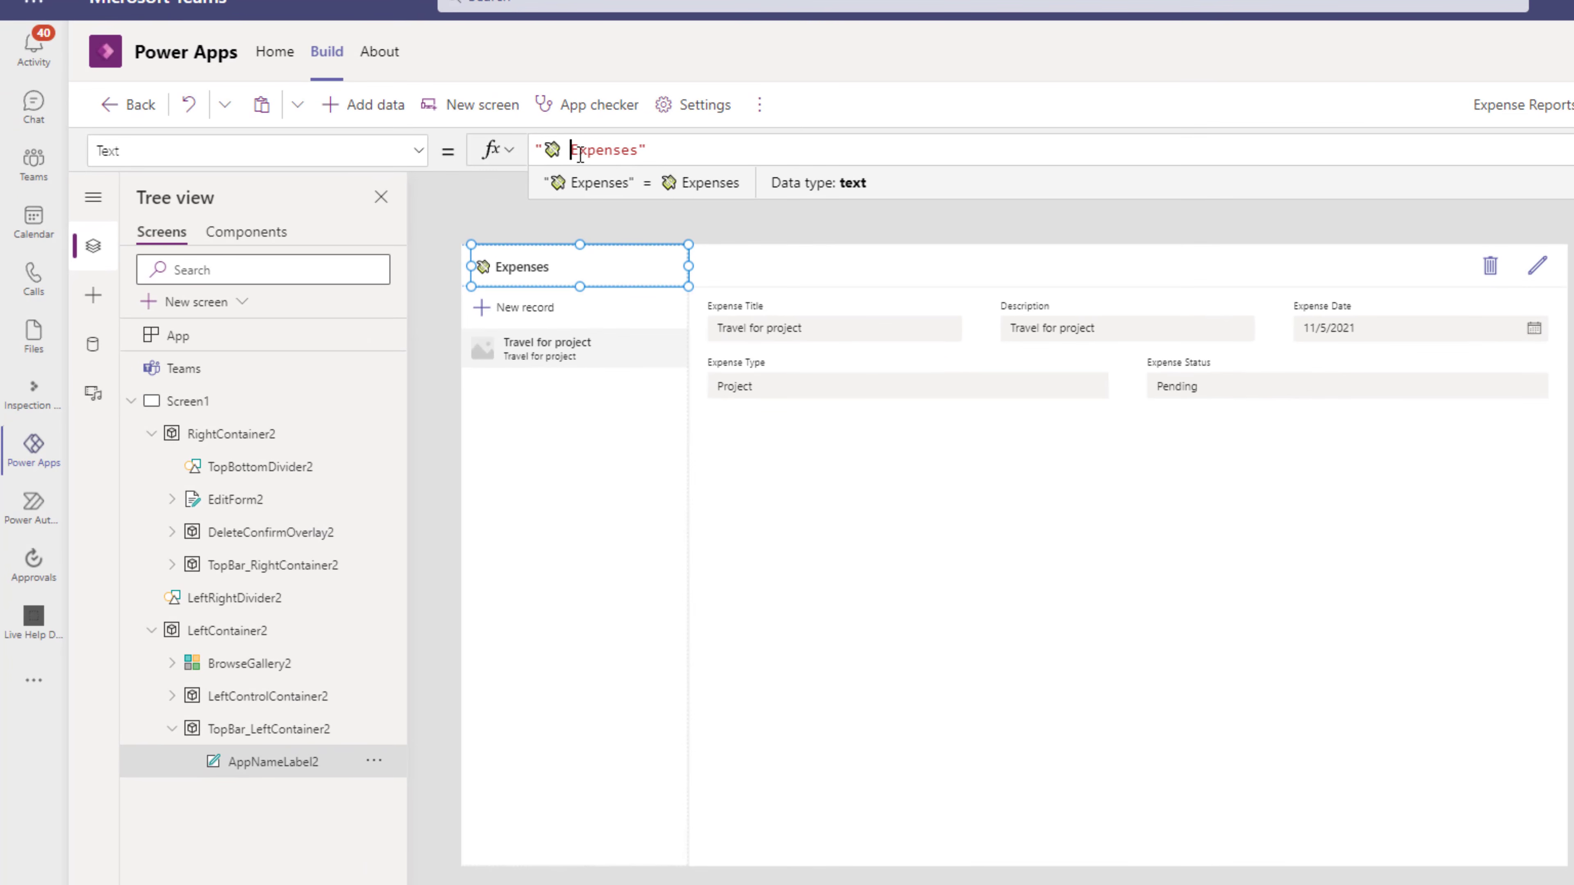
{"action": "key", "text": "ctrl+shift+Right"}
{"action": "key", "text": "ctrl+v"}
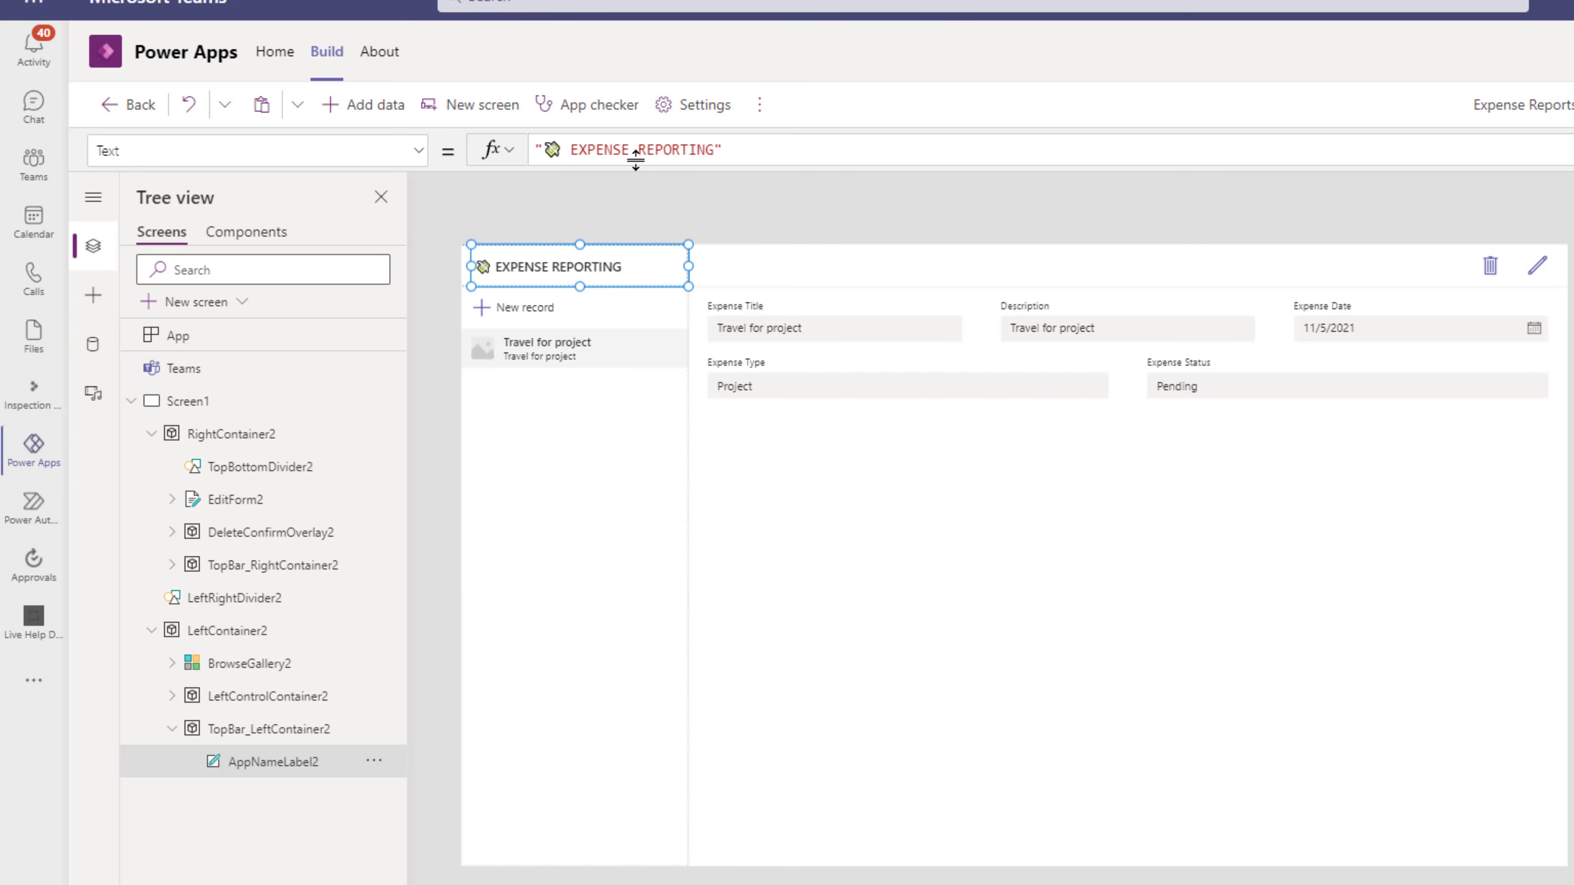
{"action": "left_click", "coordinate": [549, 521]}
Step: Change the label of the button that adds a record to "New Expense"
{"action": "left_click", "coordinate": [544, 272]}
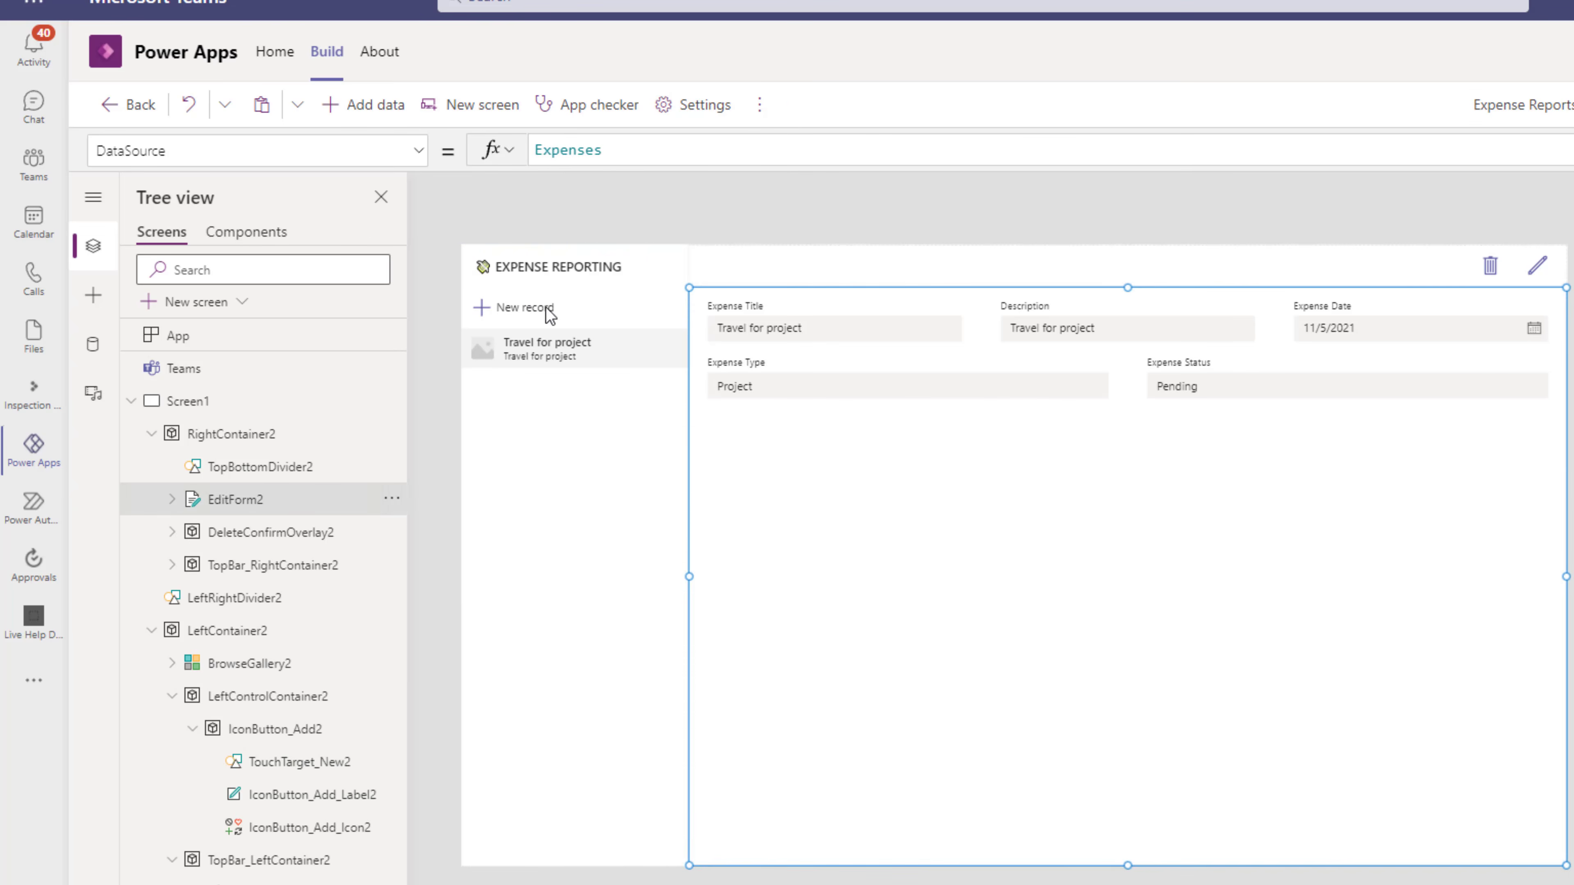
{"action": "left_click", "coordinate": [546, 312]}
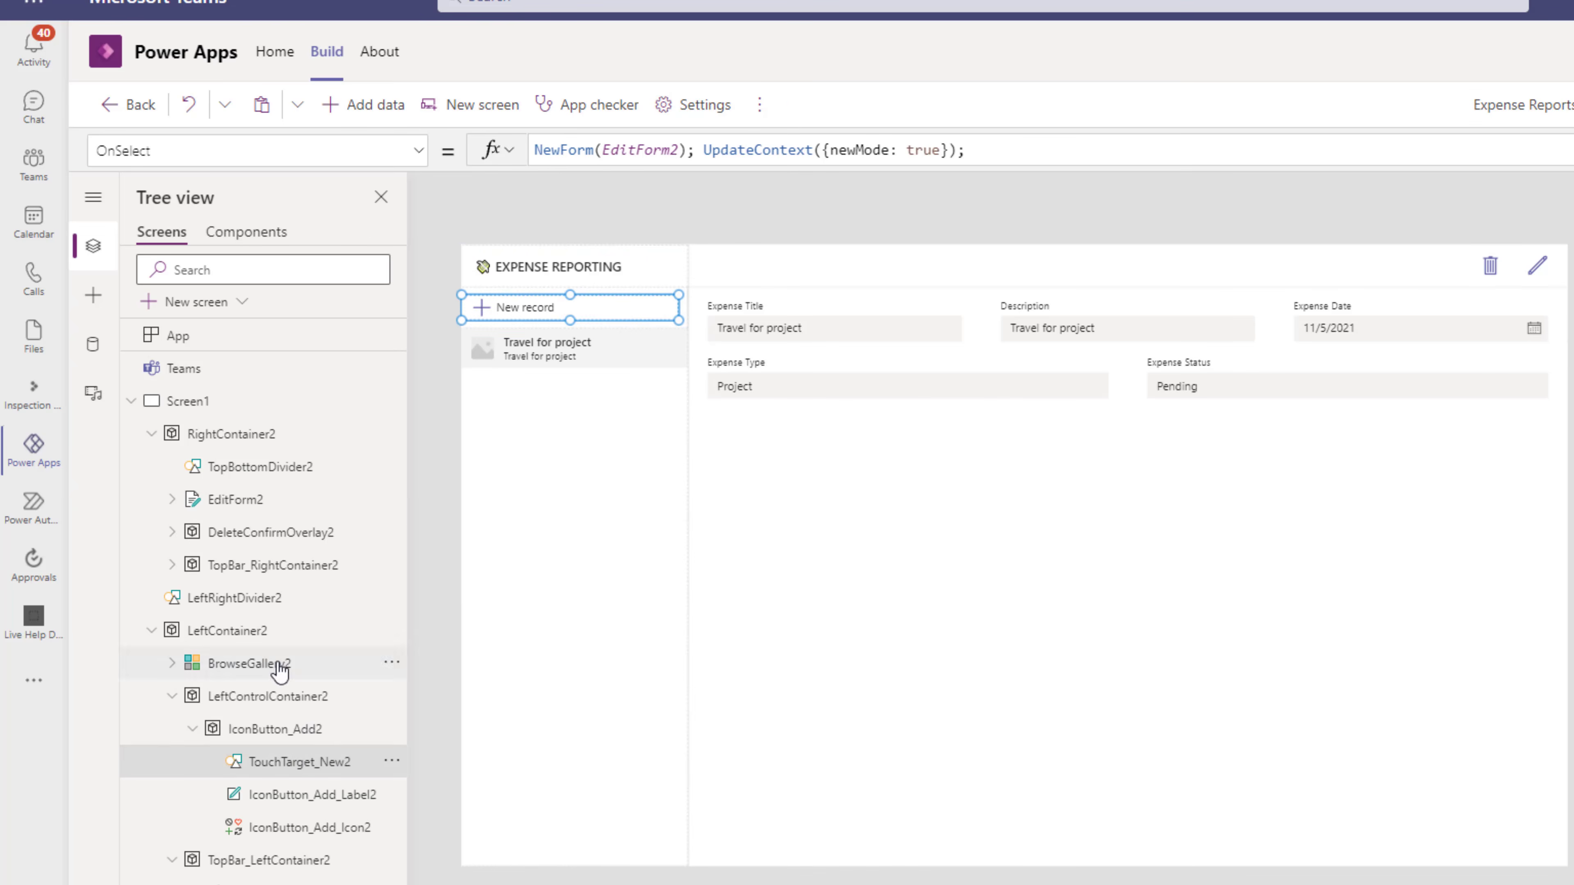
{"action": "left_click", "coordinate": [303, 797]}
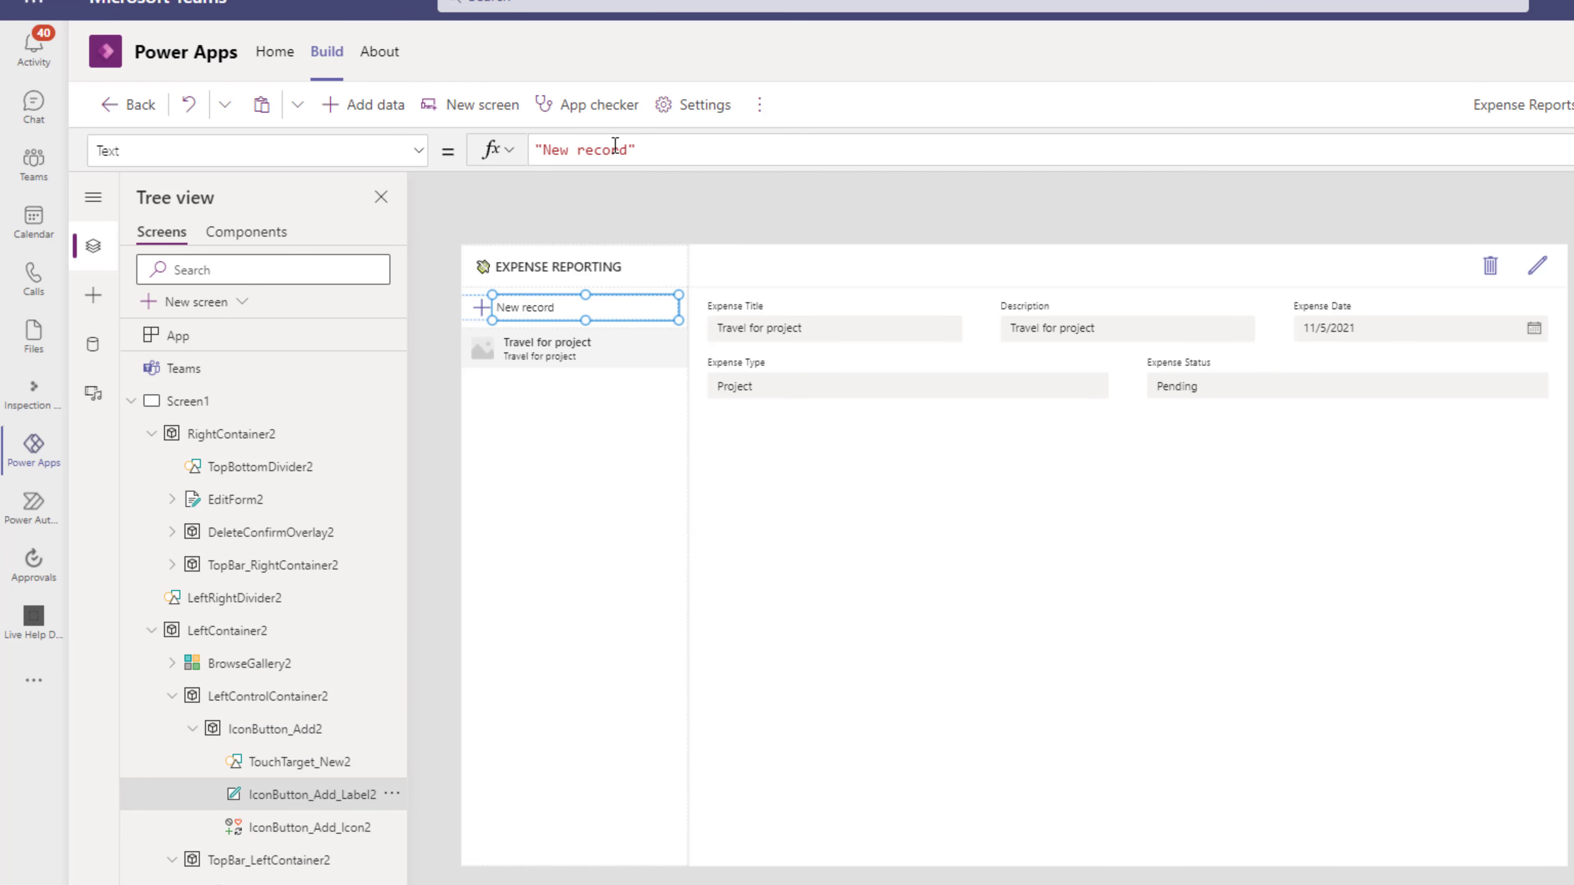
{"action": "double_click", "coordinate": [600, 150]}
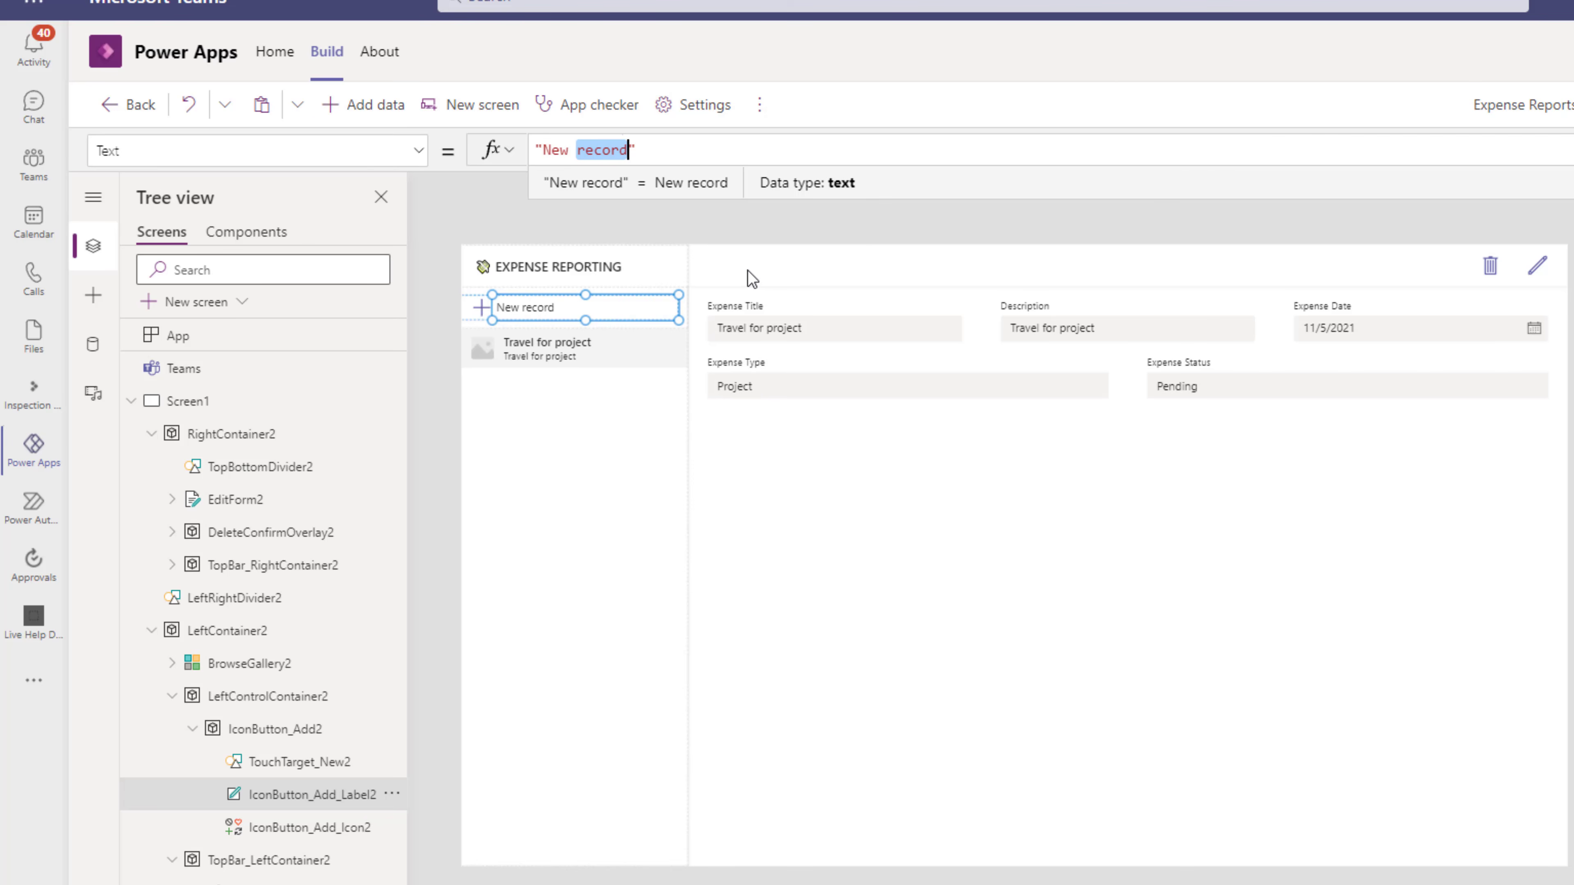
{"action": "type", "text": "Expense"}
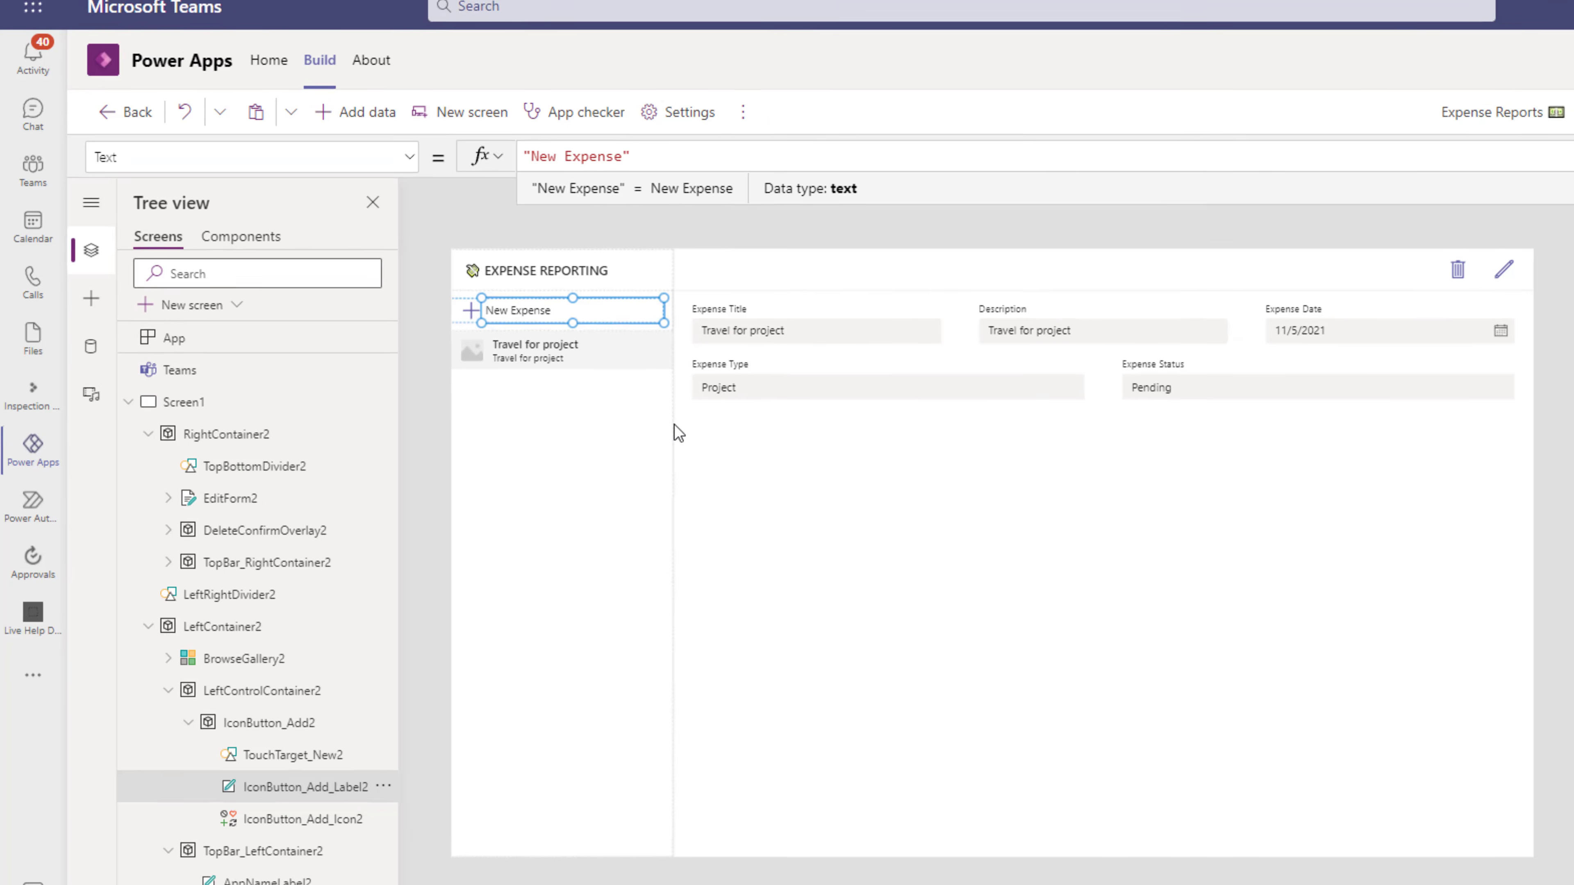
Step: Change the expense gallery's layout to Title and subtitle
{"action": "left_click", "coordinate": [693, 429]}
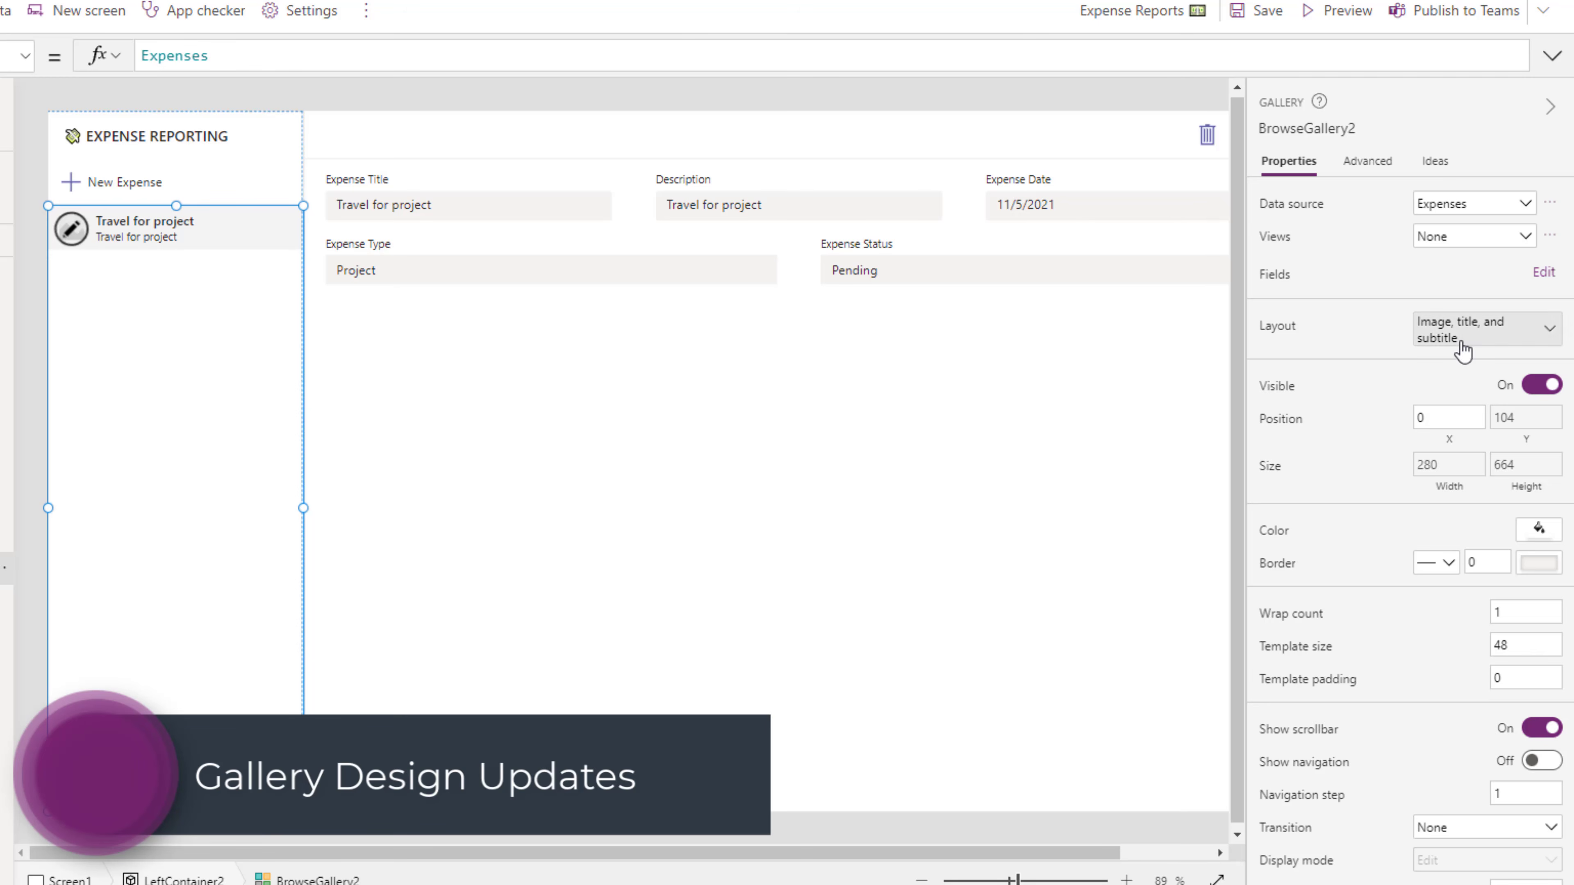
{"action": "left_click", "coordinate": [1462, 338]}
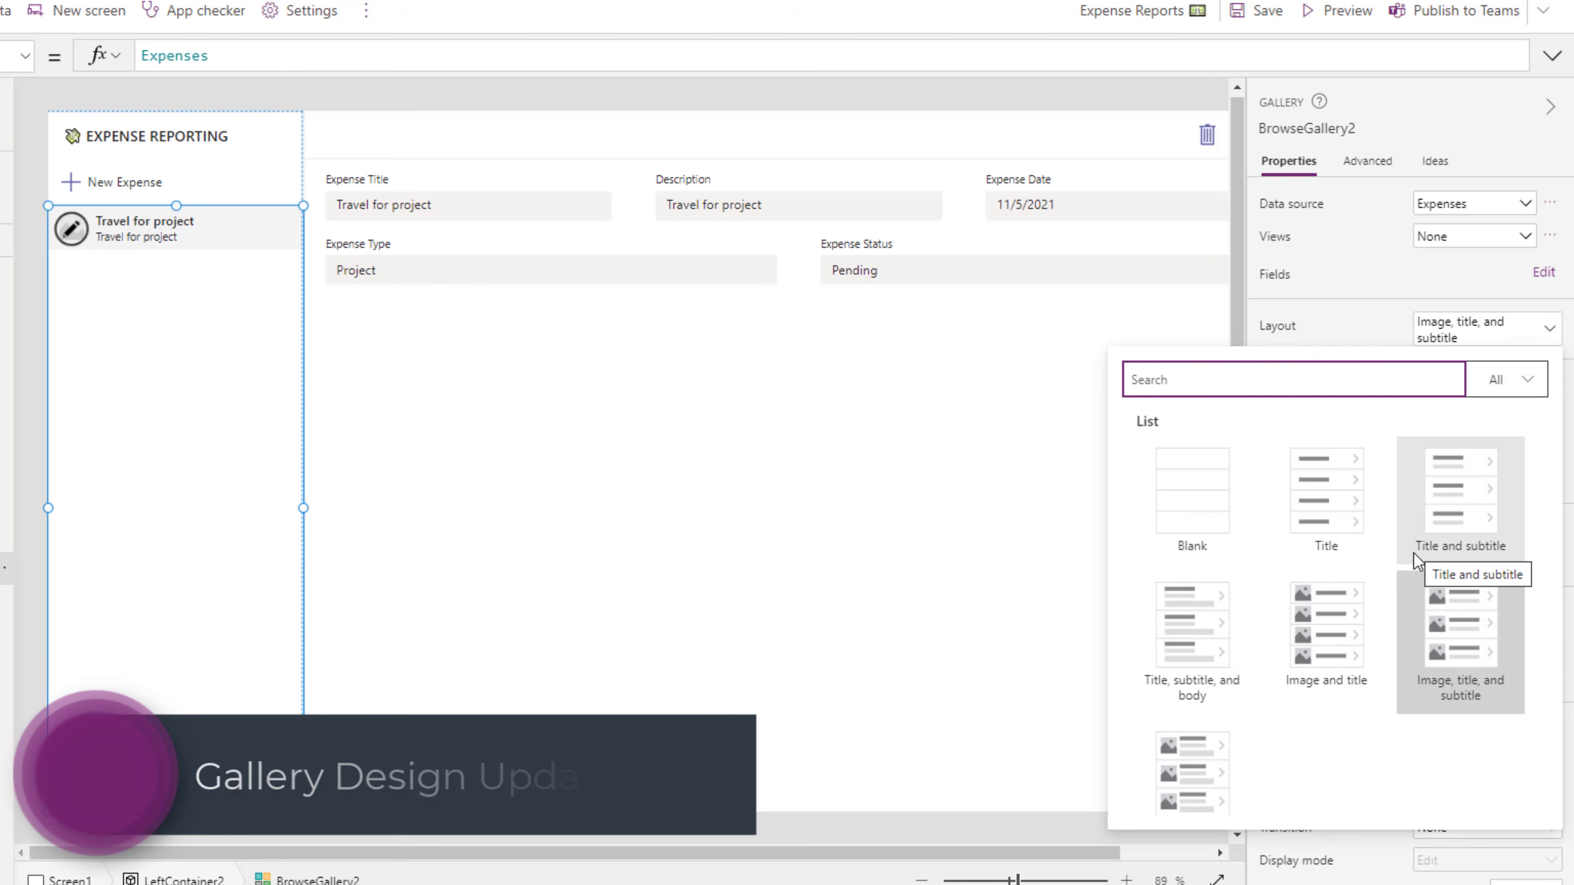
{"action": "scroll", "coordinate": [1415, 523], "scroll_direction": "down", "scroll_amount": 1}
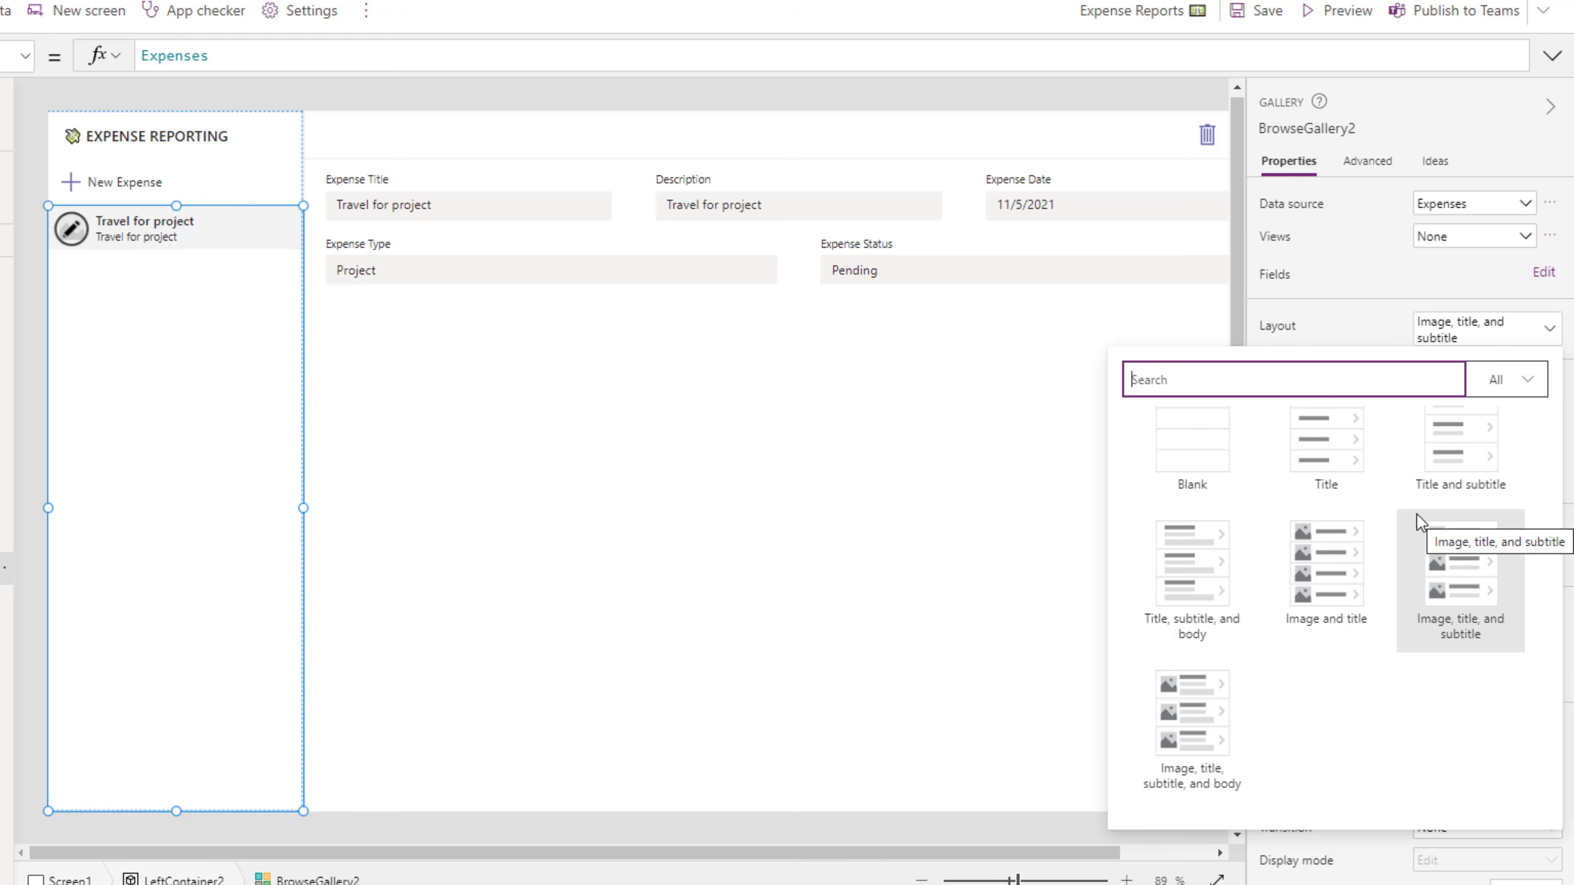
{"action": "scroll", "coordinate": [1389, 544], "scroll_direction": "up", "scroll_amount": 1}
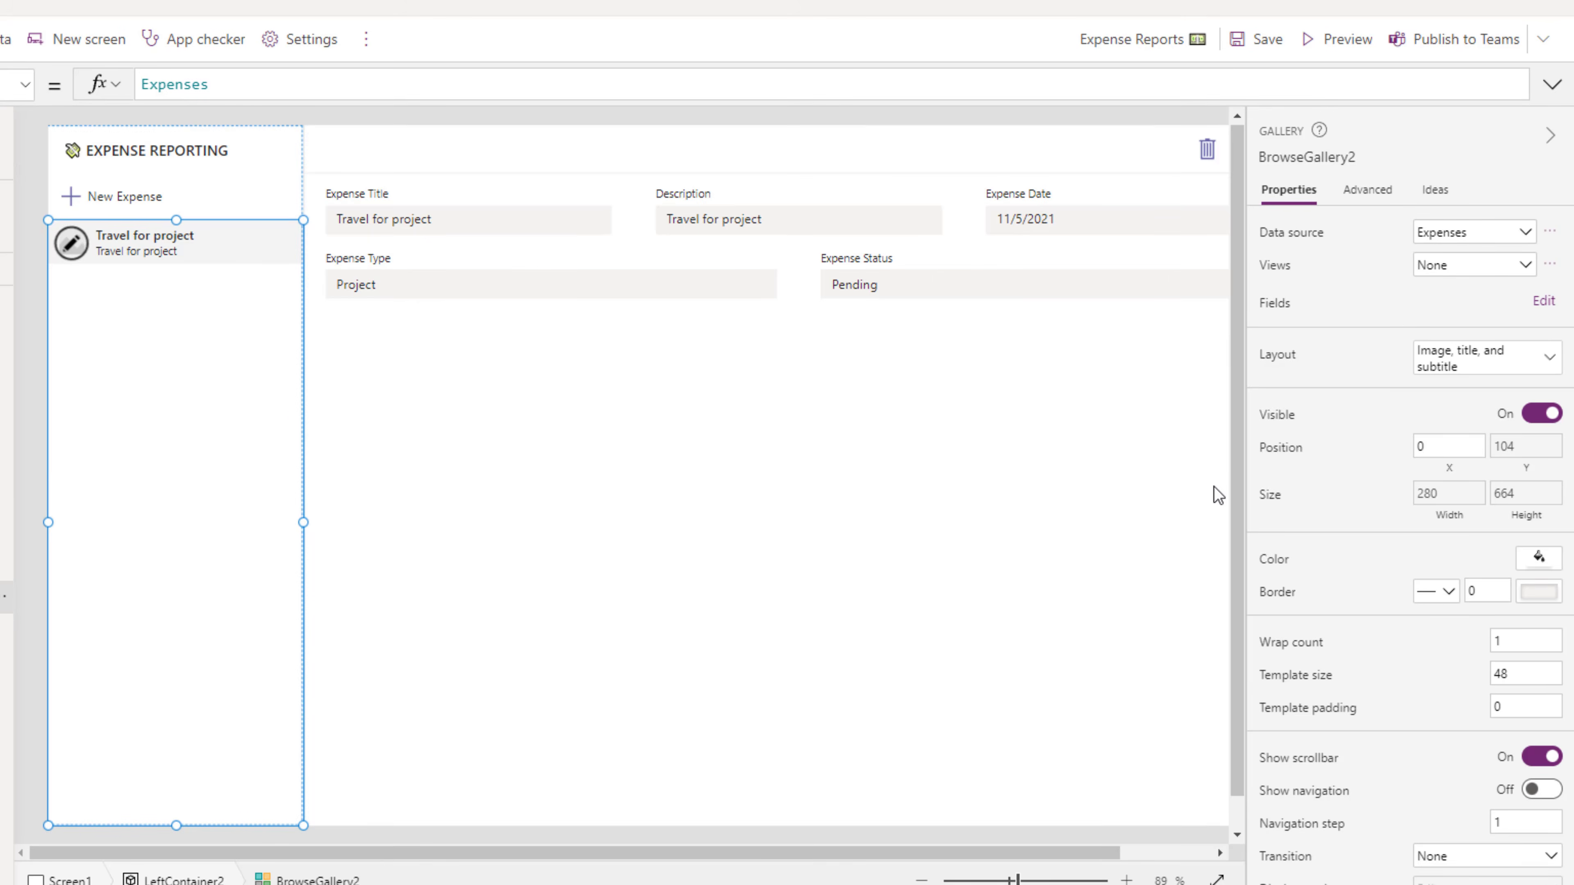
{"action": "left_click", "coordinate": [1487, 357]}
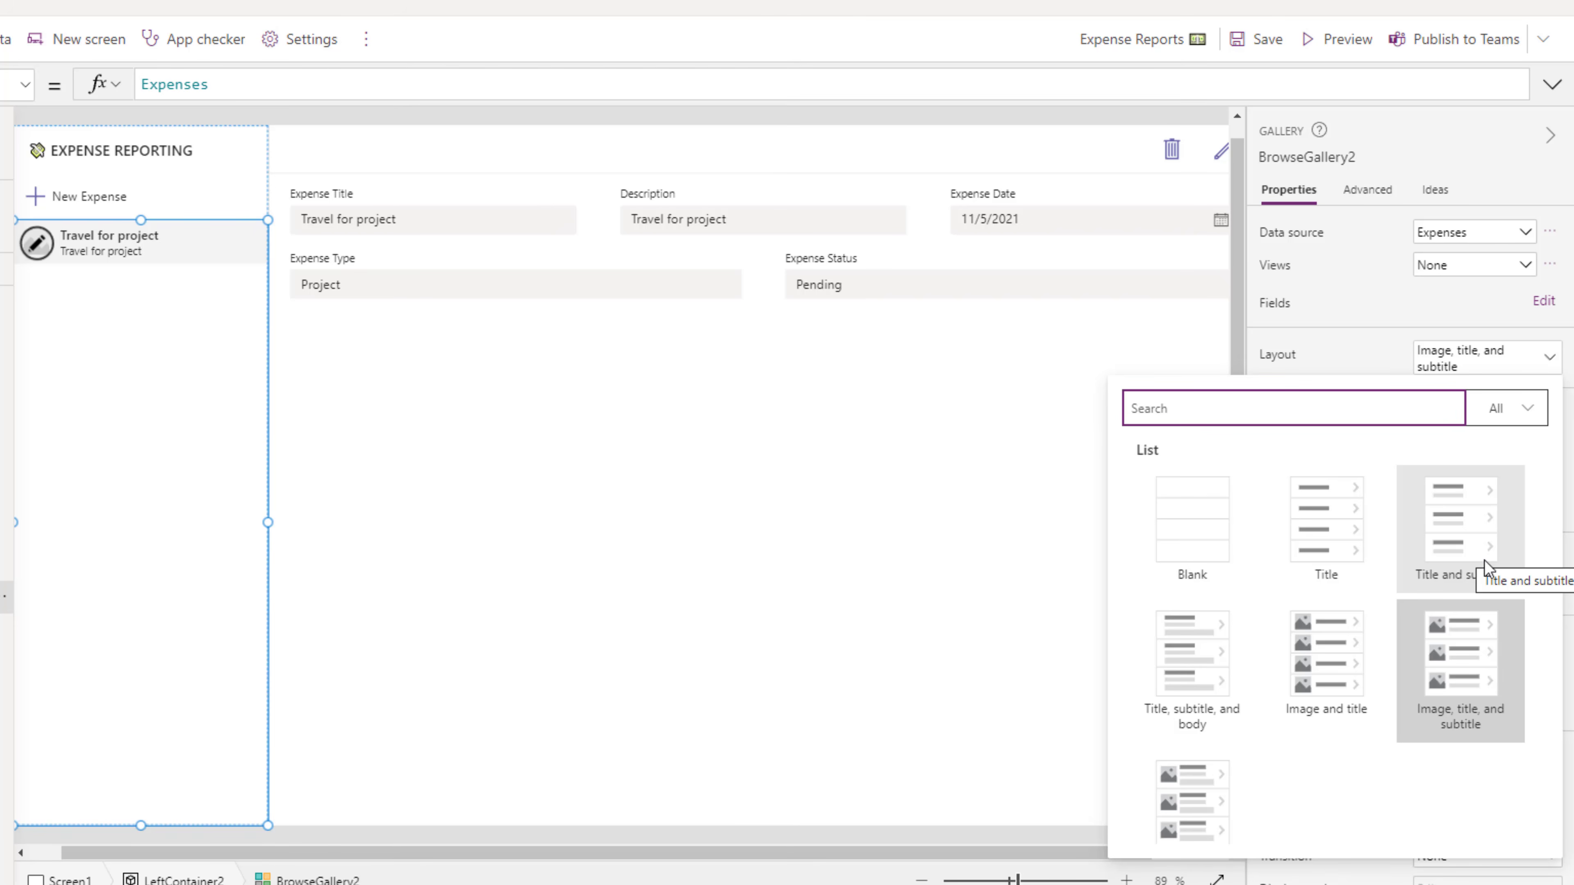
{"action": "left_click", "coordinate": [1461, 518]}
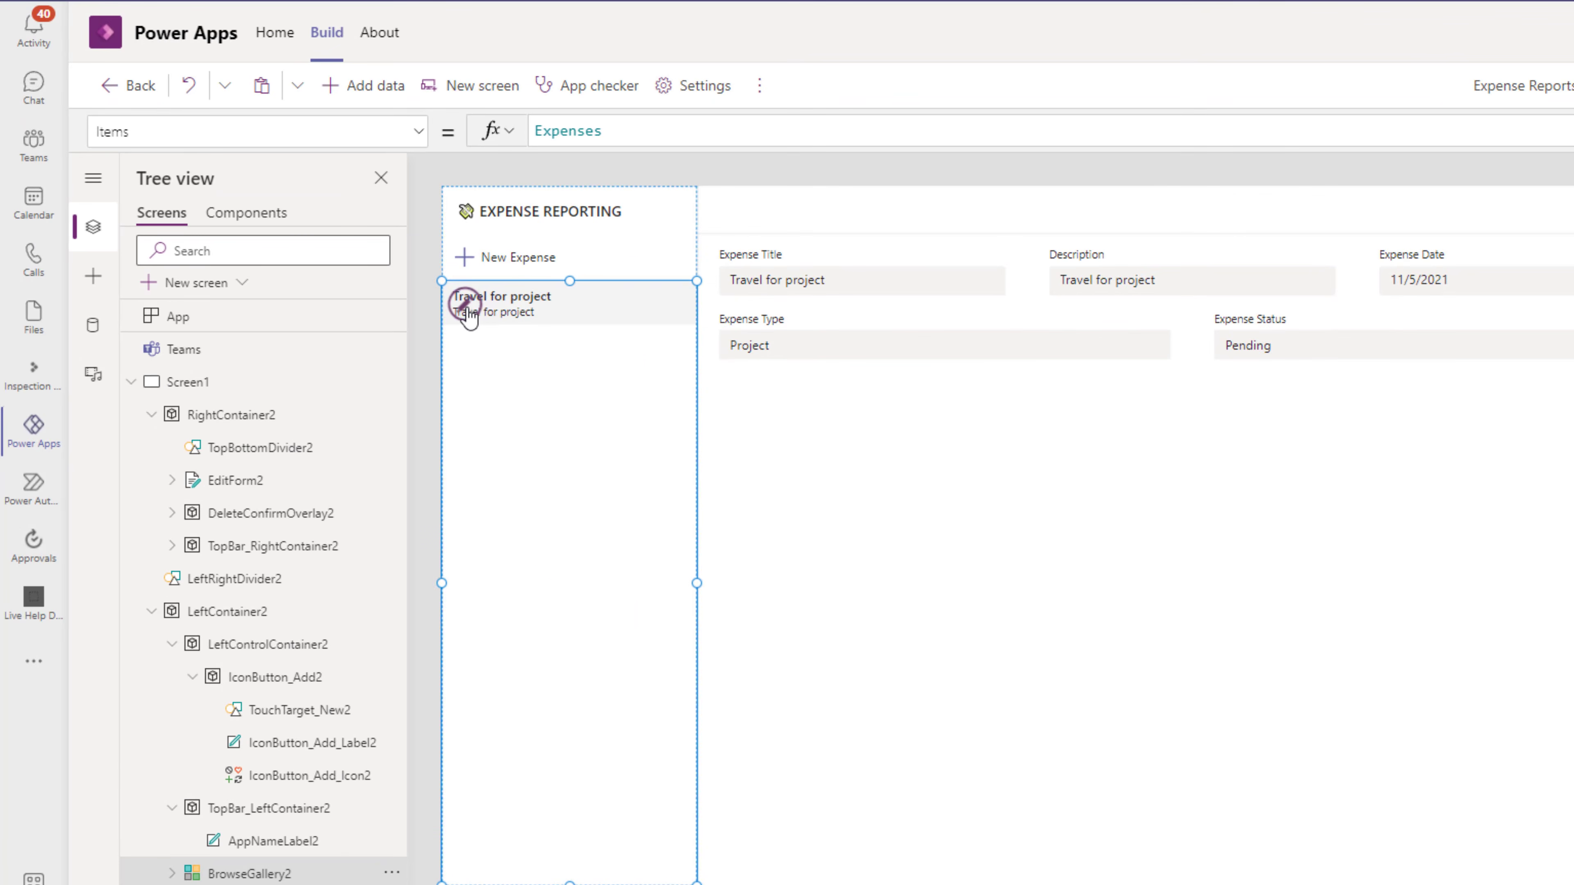
Step: Set the gallery subtitle's text to ThisItem.'Expense Date' in place of the description
{"action": "left_click", "coordinate": [451, 335]}
{"action": "left_click", "coordinate": [496, 297]}
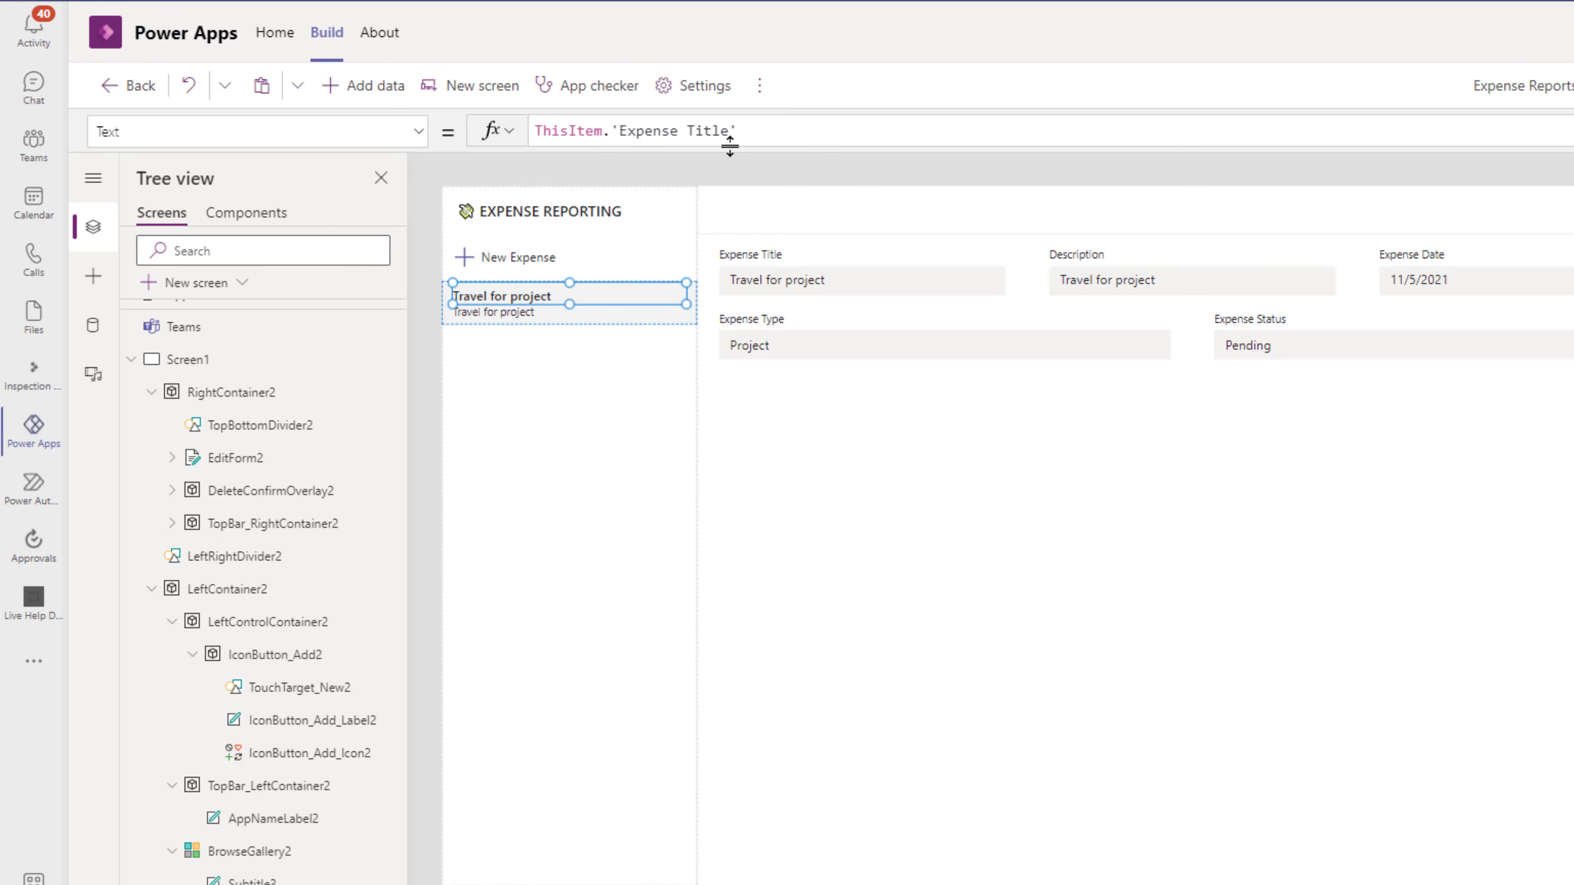
{"action": "left_click", "coordinate": [506, 316]}
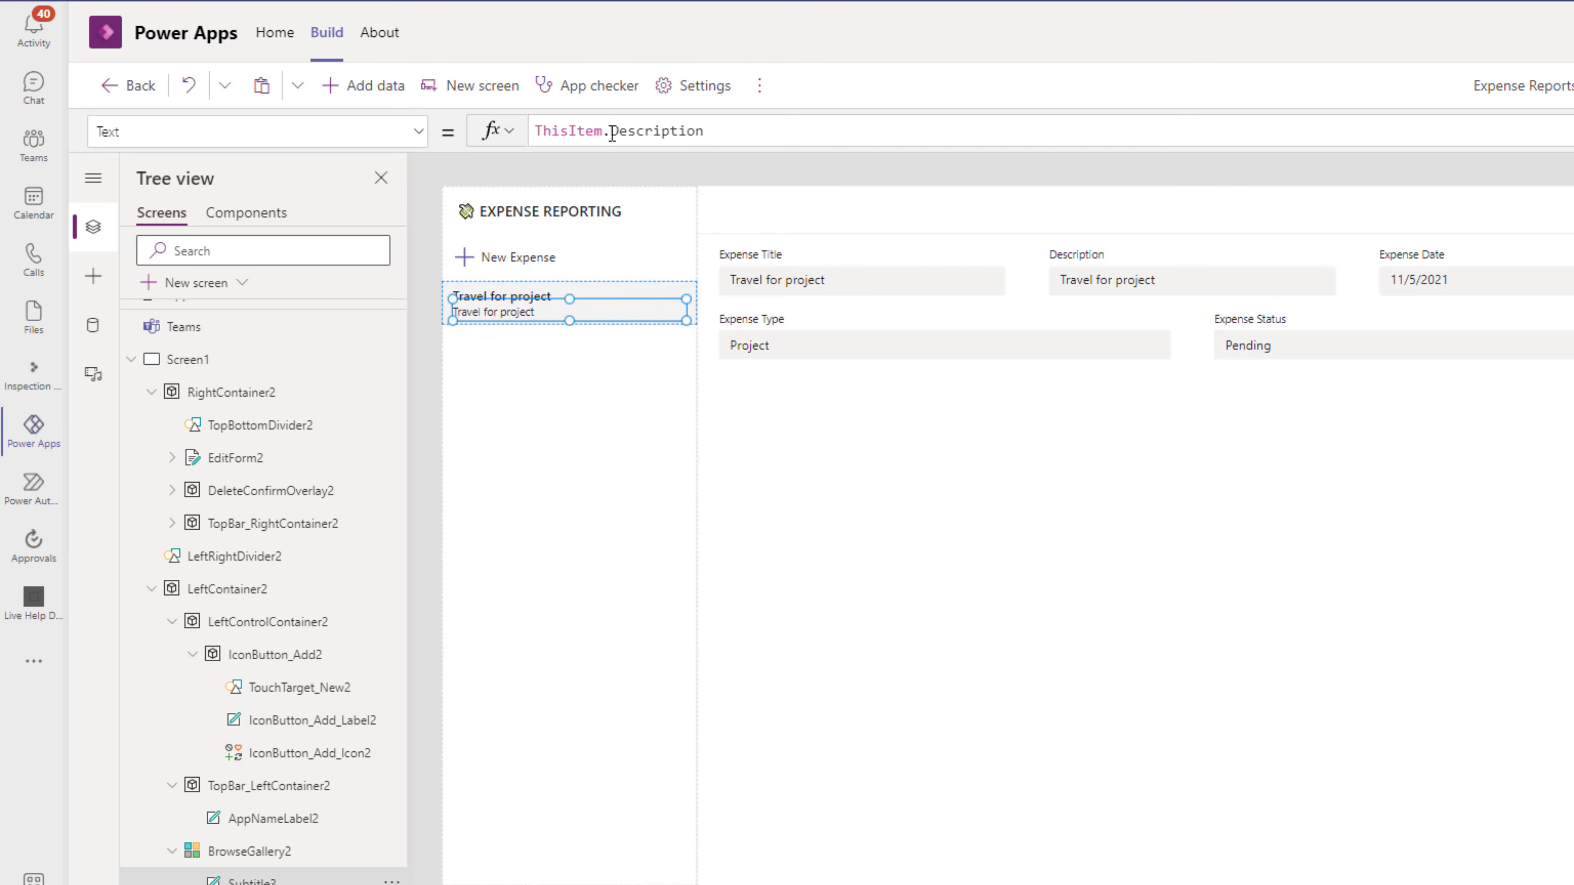
{"action": "double_click", "coordinate": [662, 132]}
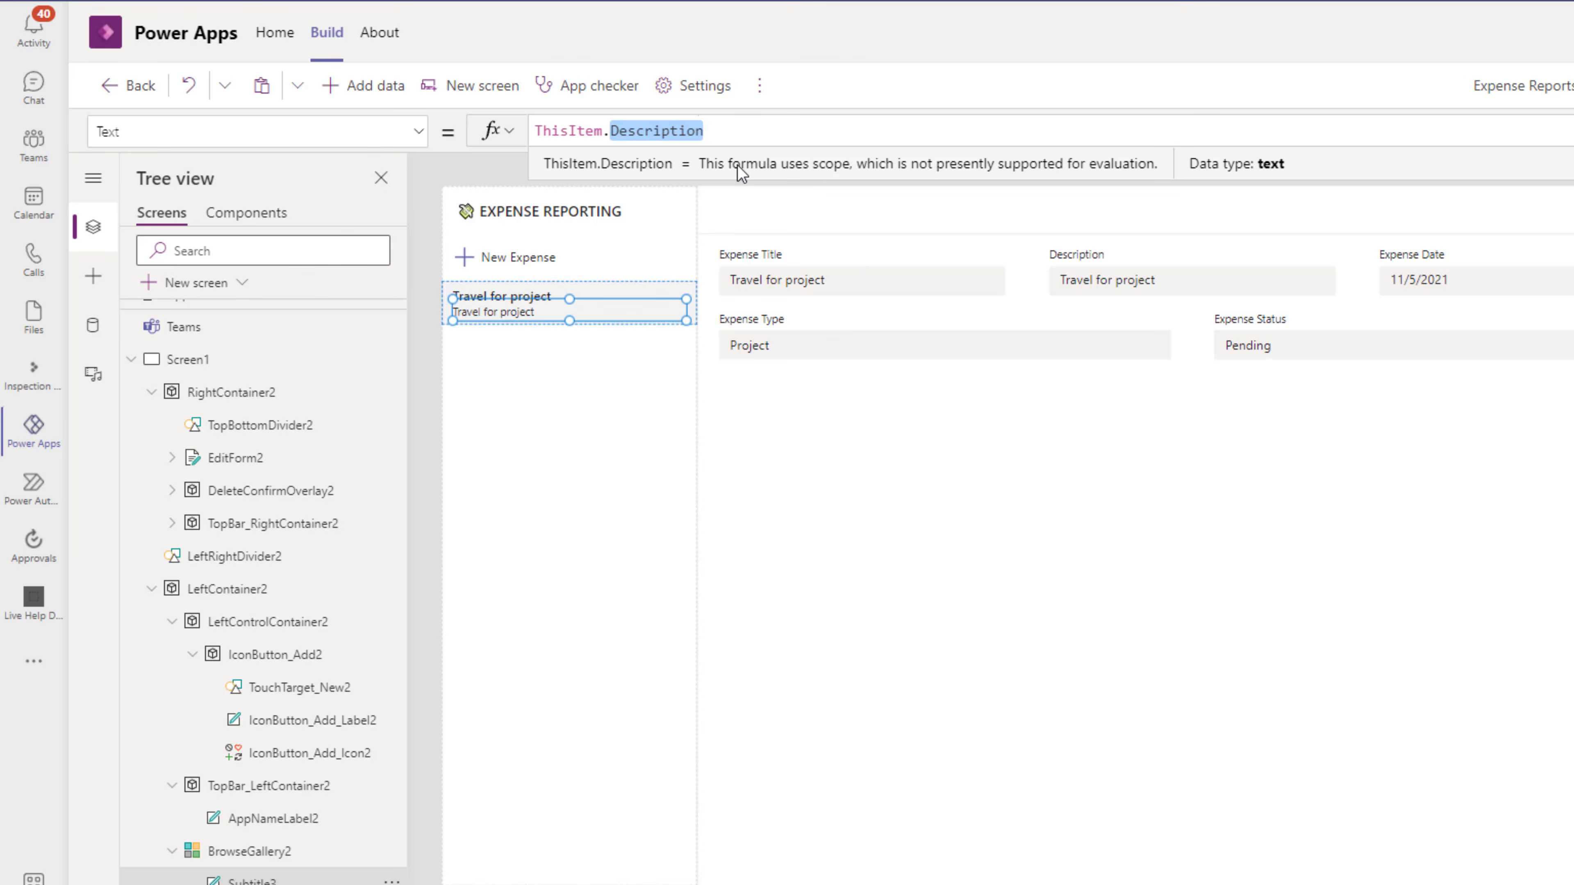
{"action": "key", "text": "BackSpace"}
{"action": "key", "text": "BackSpace"}
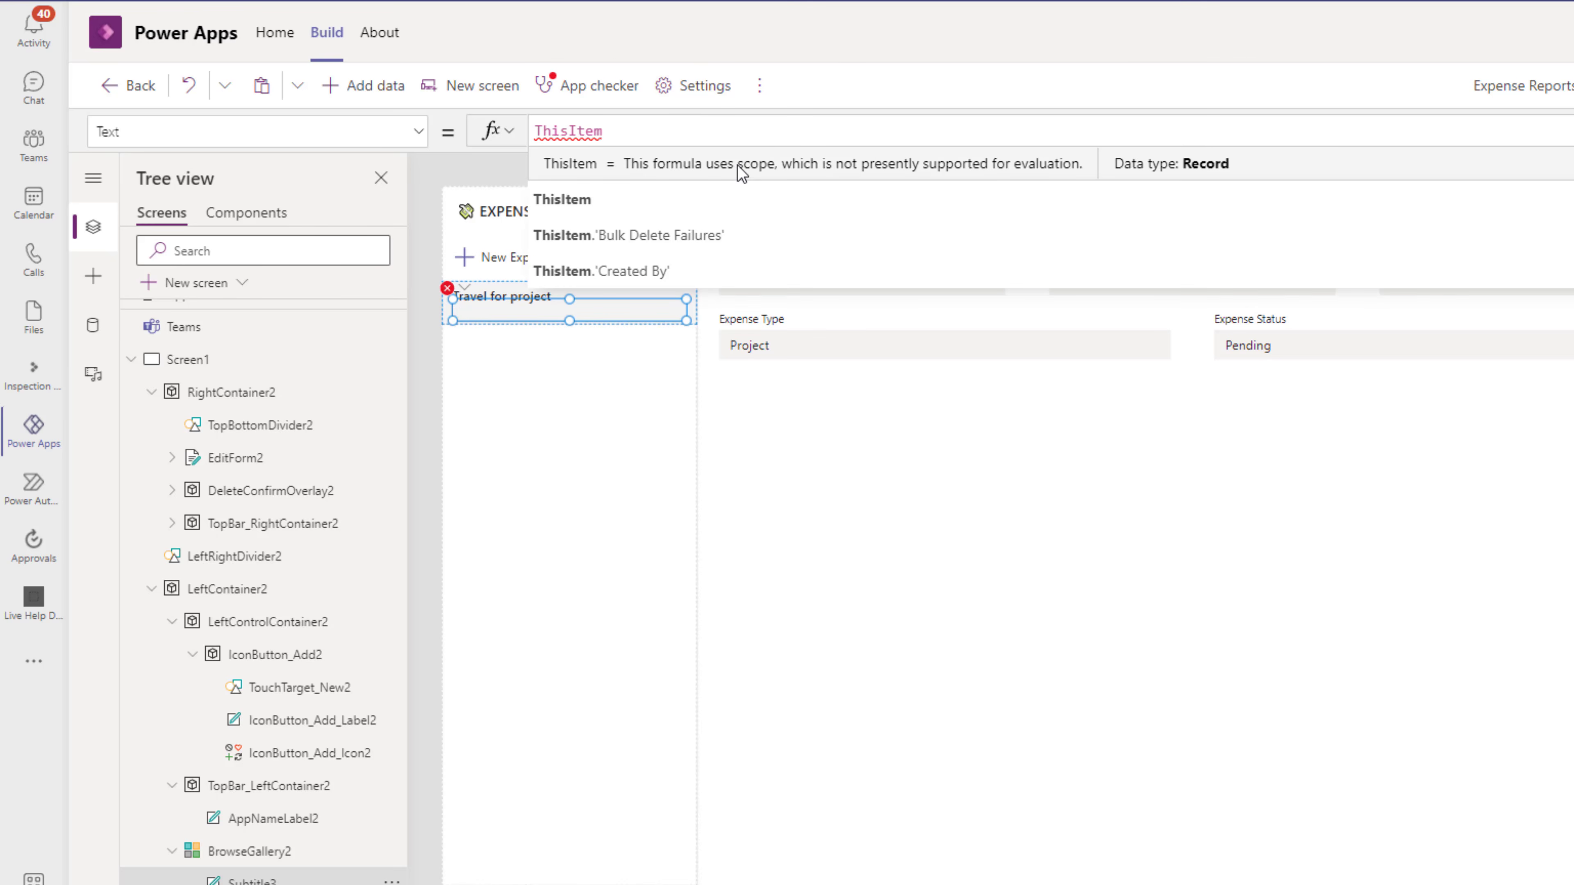
{"action": "type", "text": "."}
{"action": "key", "text": "Down"}
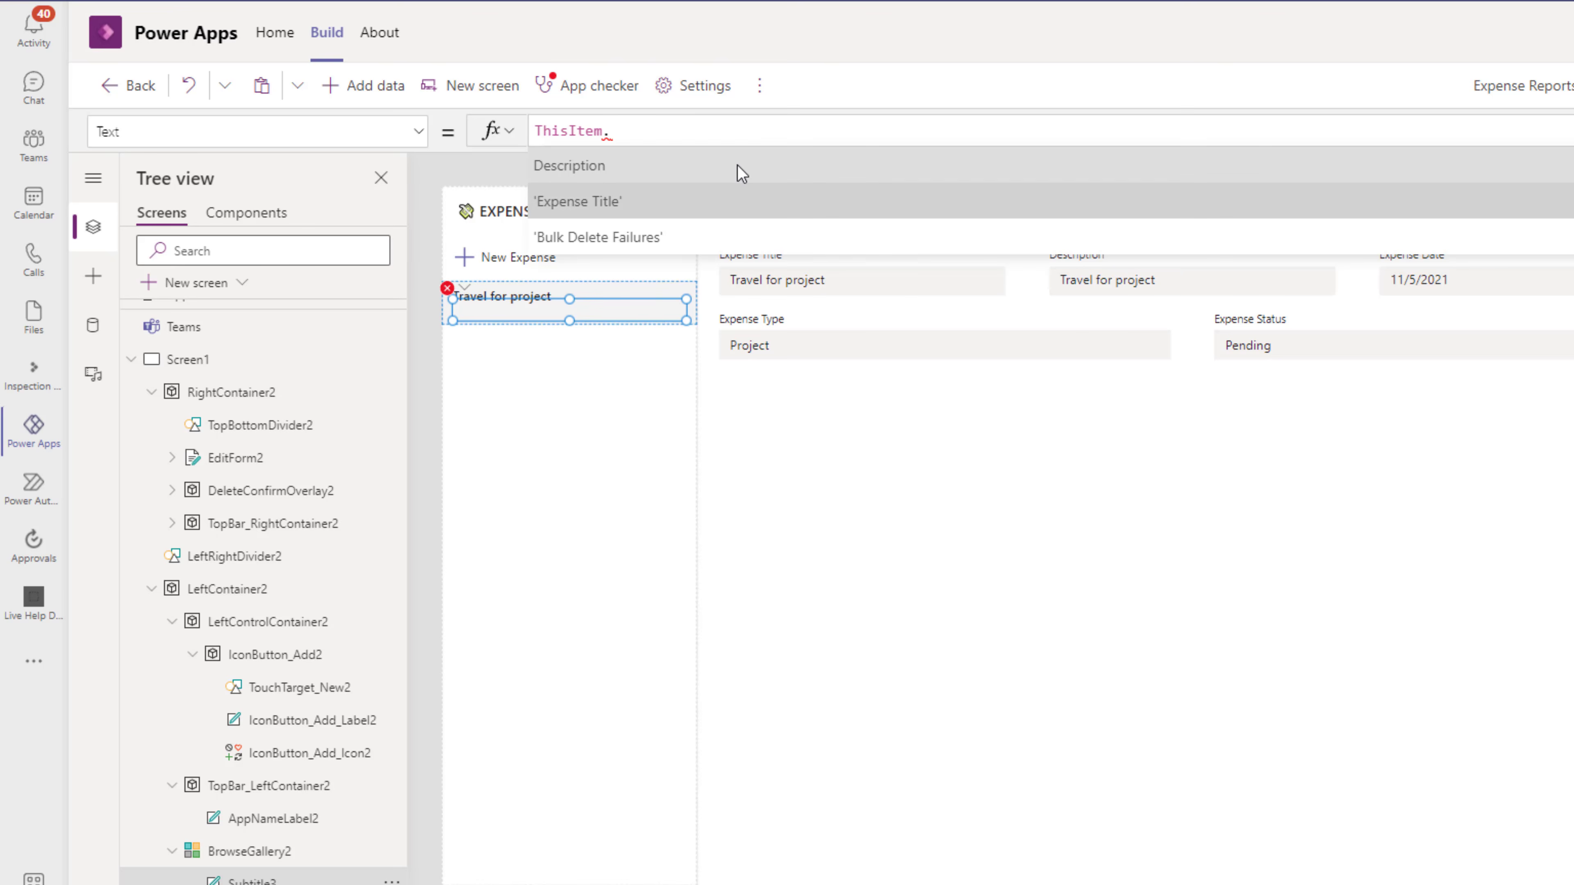
{"action": "key", "text": "Down"}
{"action": "key", "text": "Down"}
{"action": "key", "text": "Down"}
{"action": "key", "text": "Down"}
{"action": "key", "text": "Down"}
{"action": "key", "text": "Down"}
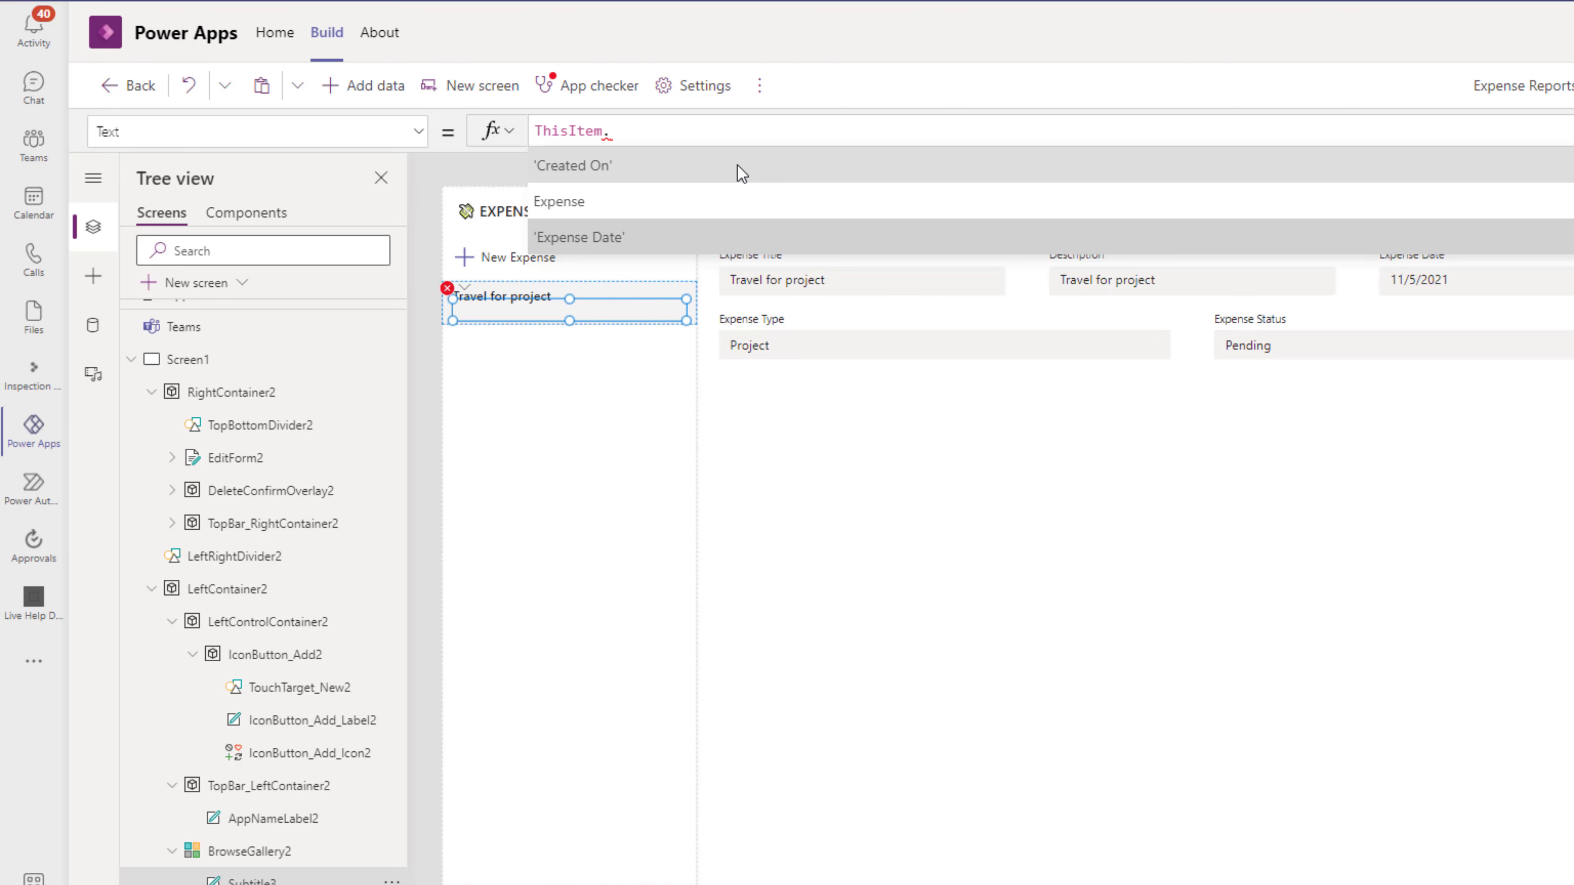
{"action": "key", "text": "Tab"}
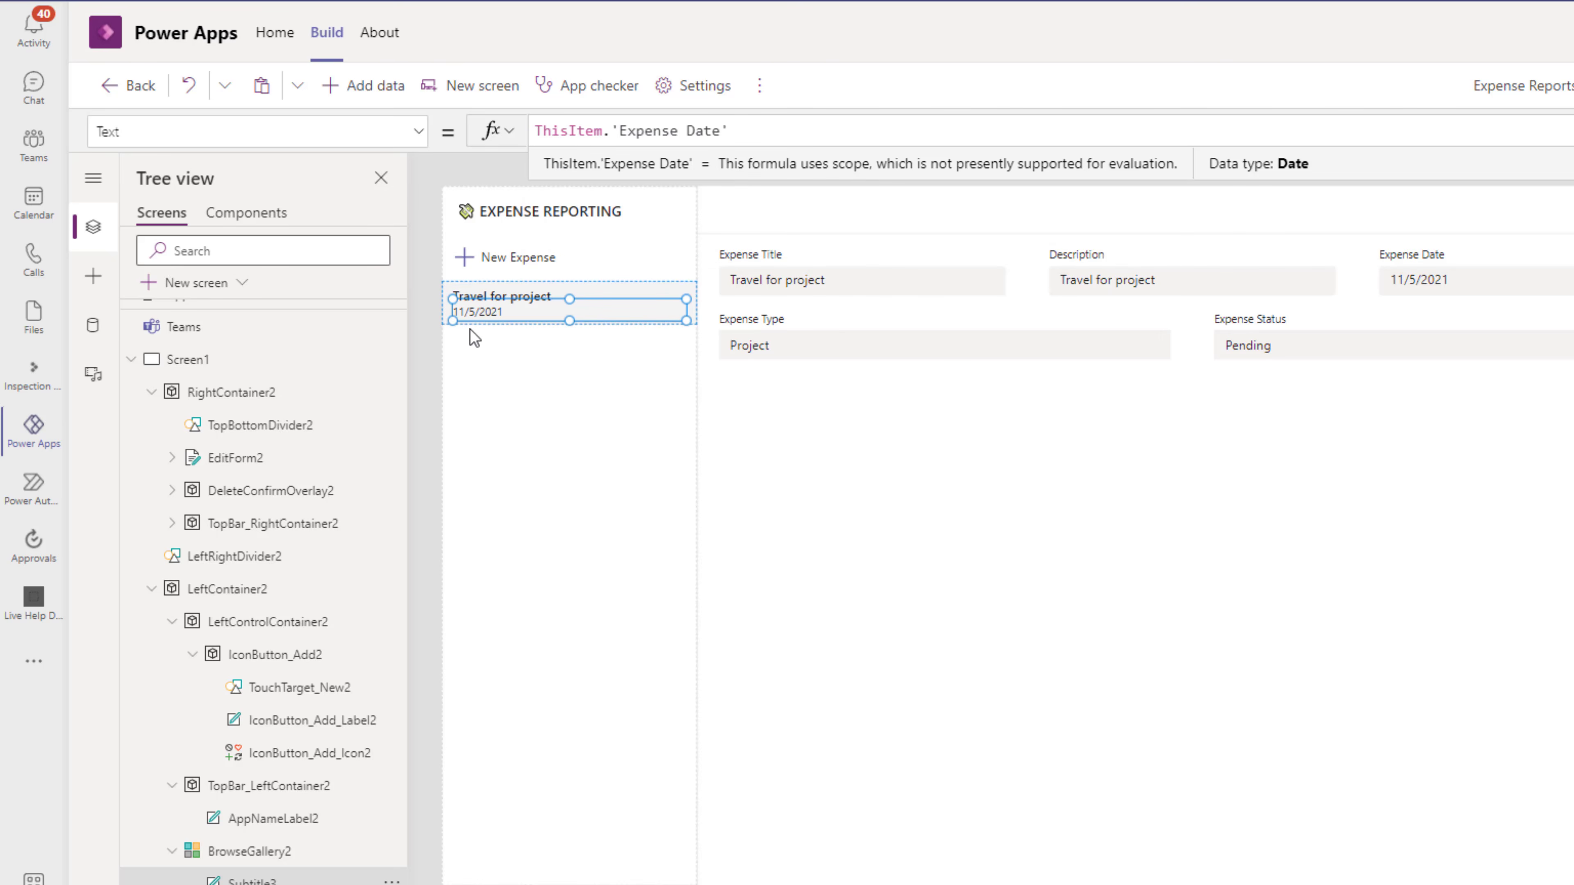
Step: Format the gallery subtitle as Text(ThisItem.'Expense Date',"mmm dd ddd yyyy") and check it in the app preview
{"action": "left_click", "coordinate": [540, 131]}
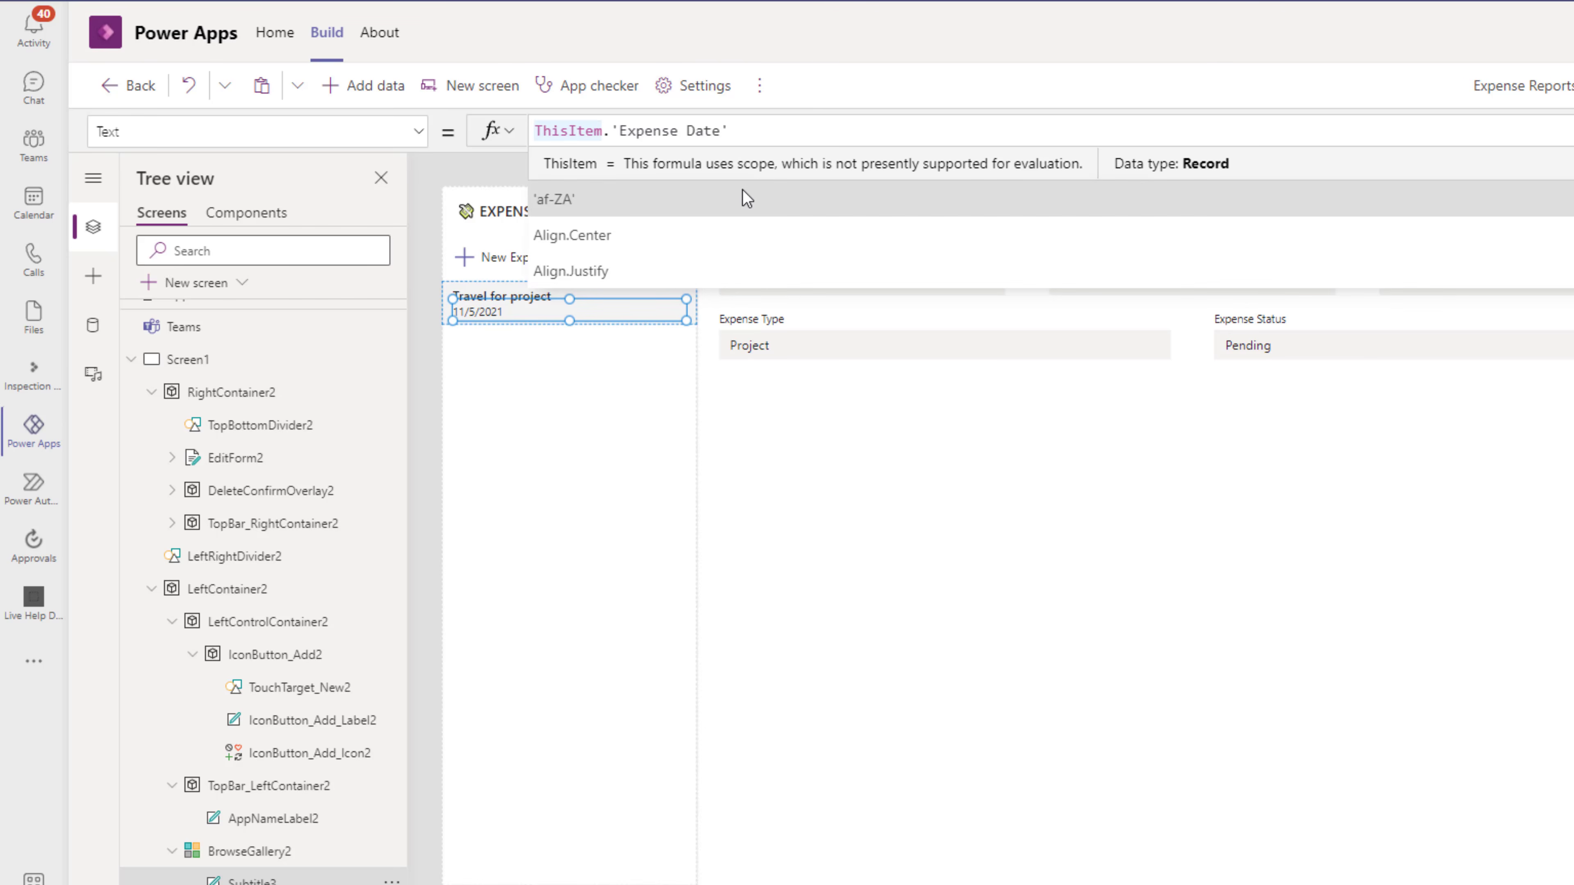
{"action": "type", "text": "Text("}
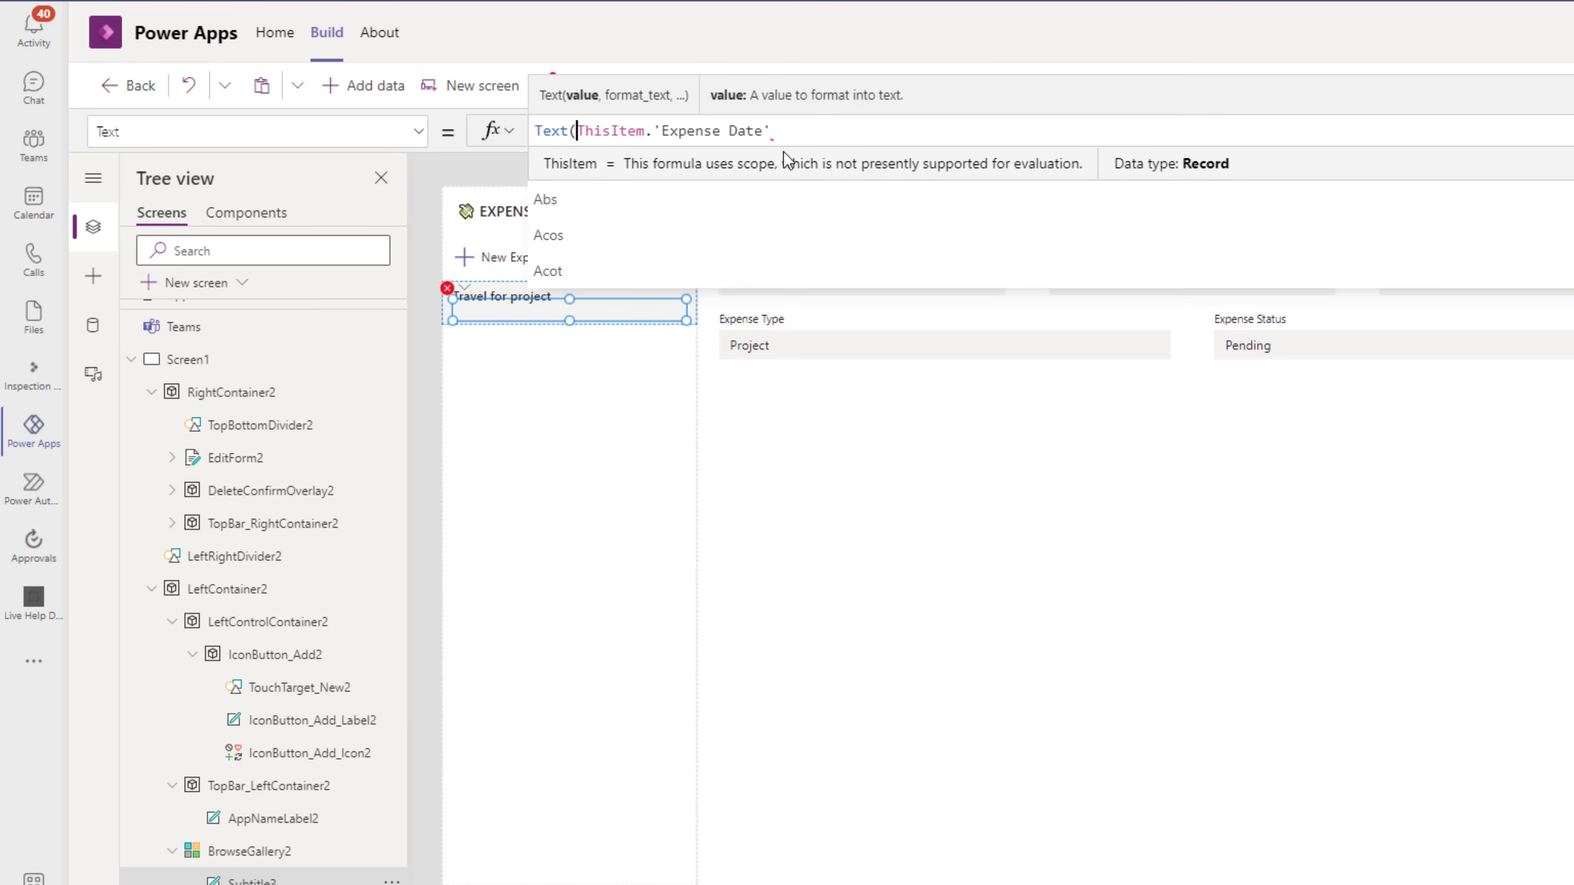
{"action": "type", "text": ","}
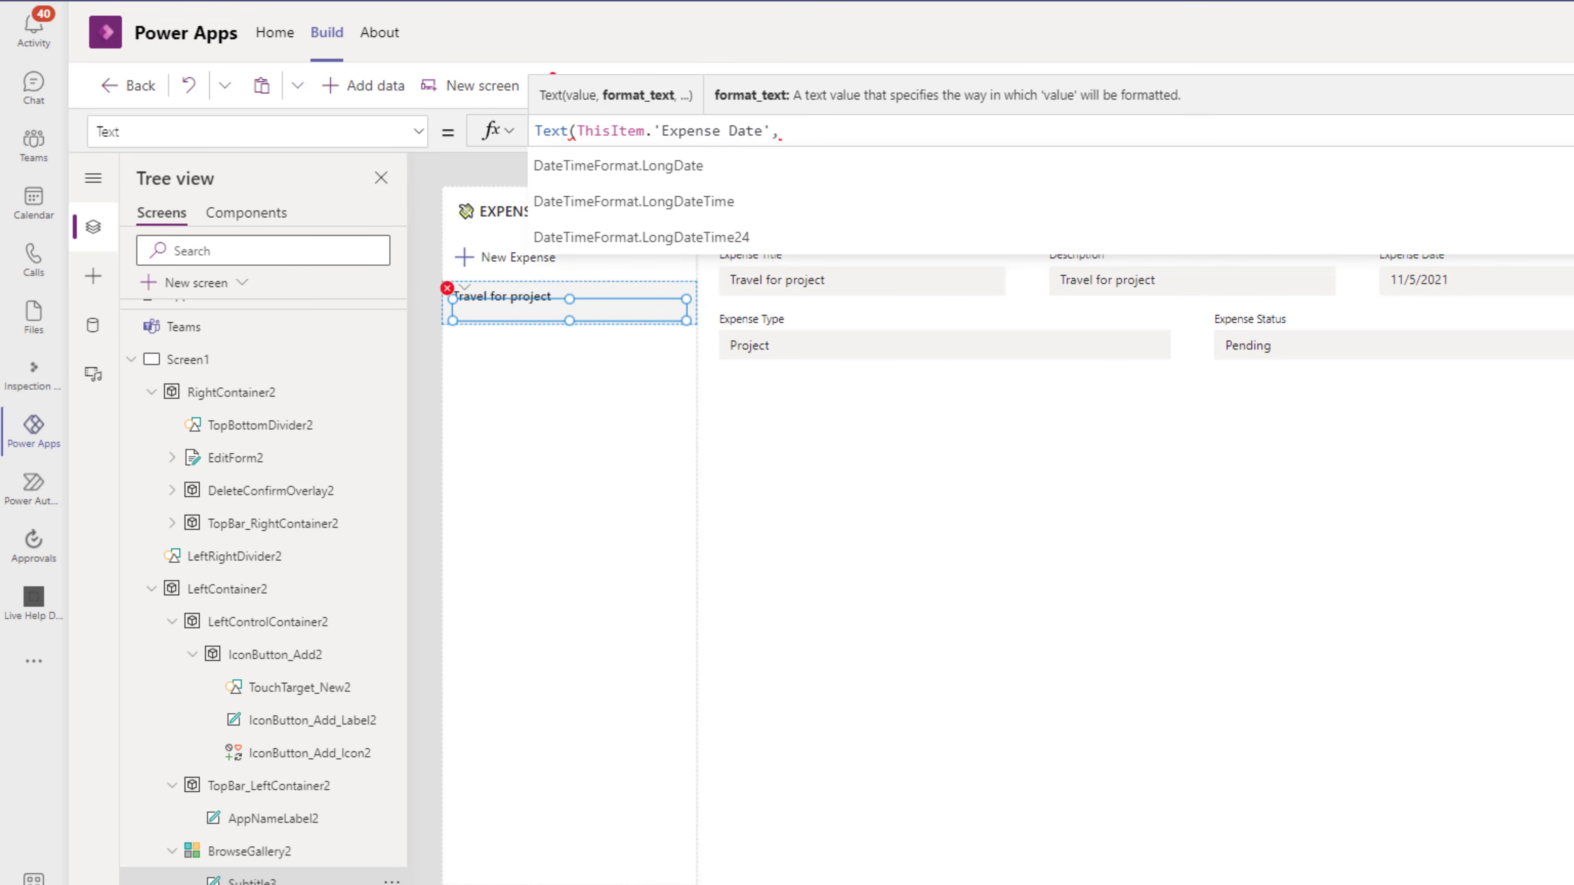
{"action": "type", "text": "\"mmm dd ddd yyyy\")"}
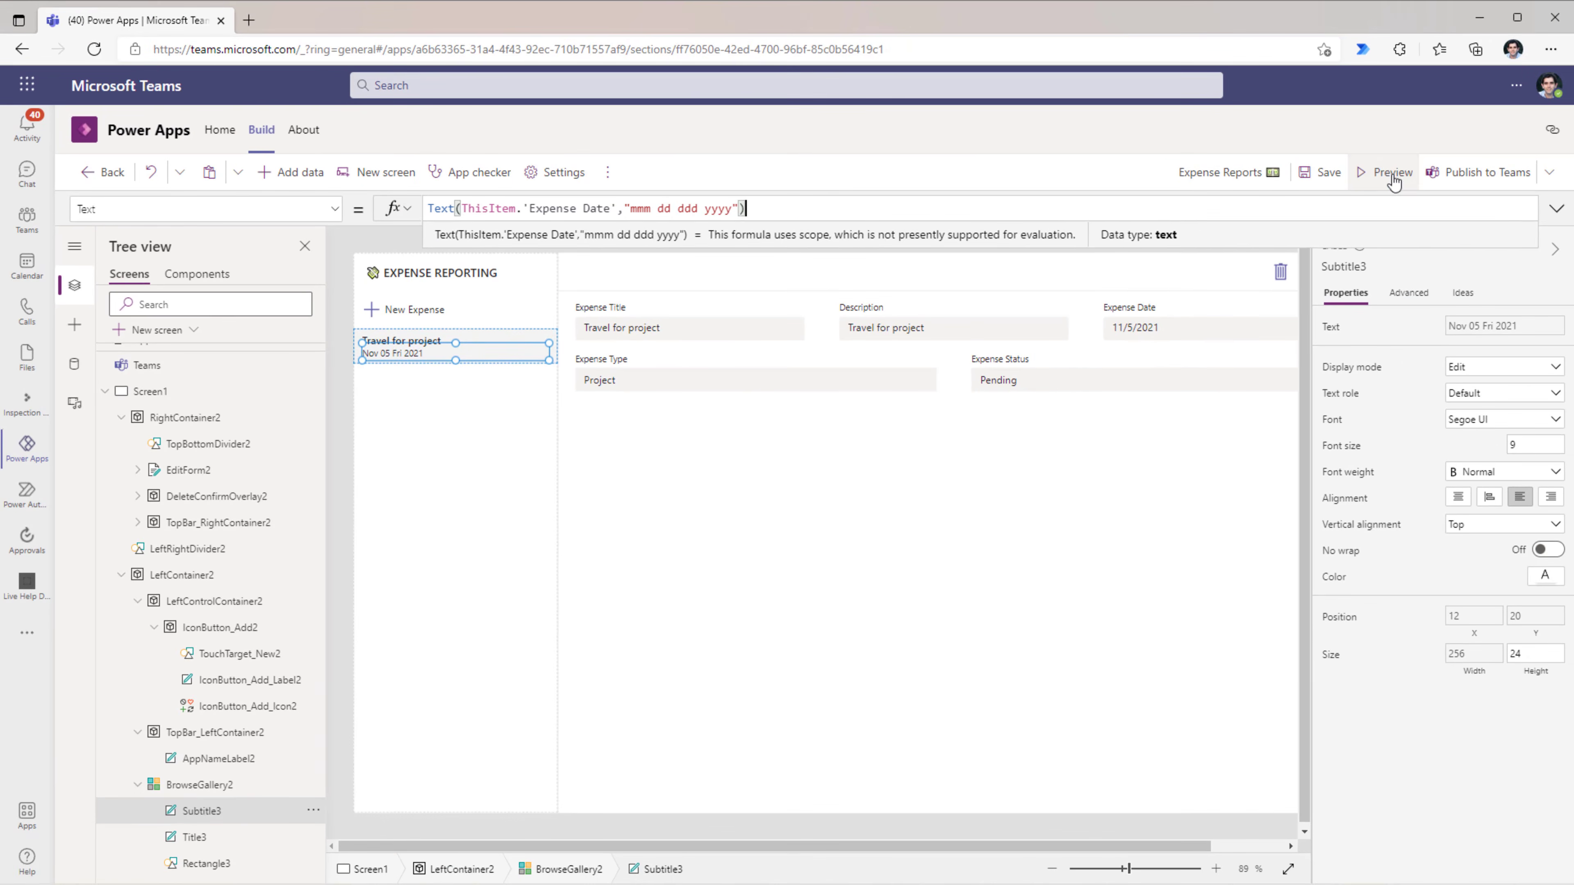
{"action": "left_click", "coordinate": [1393, 180]}
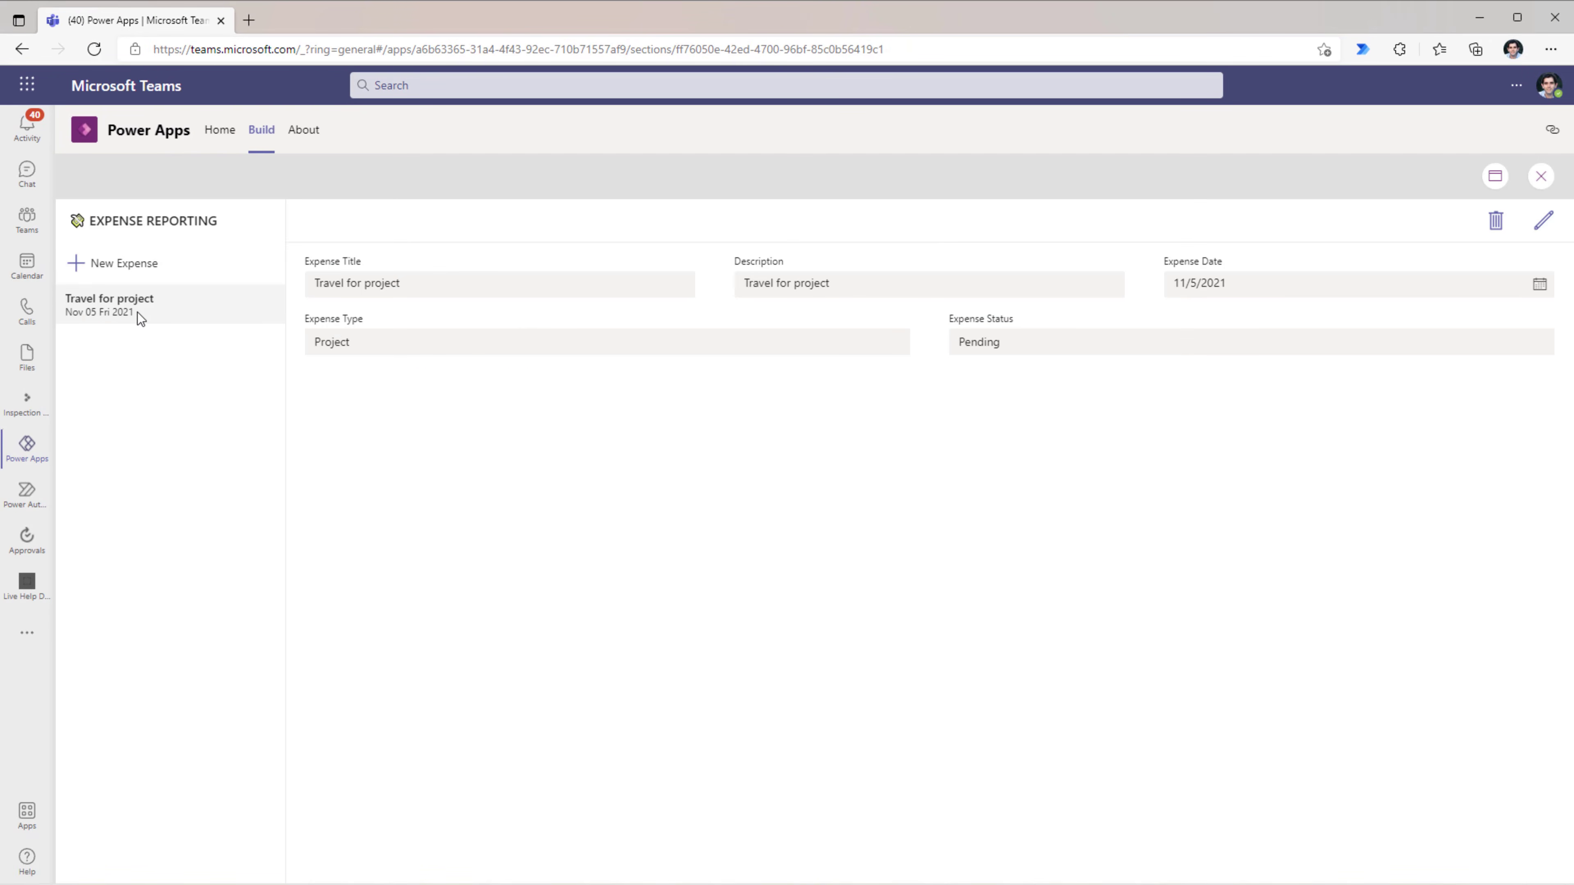
{"action": "left_click", "coordinate": [1541, 176]}
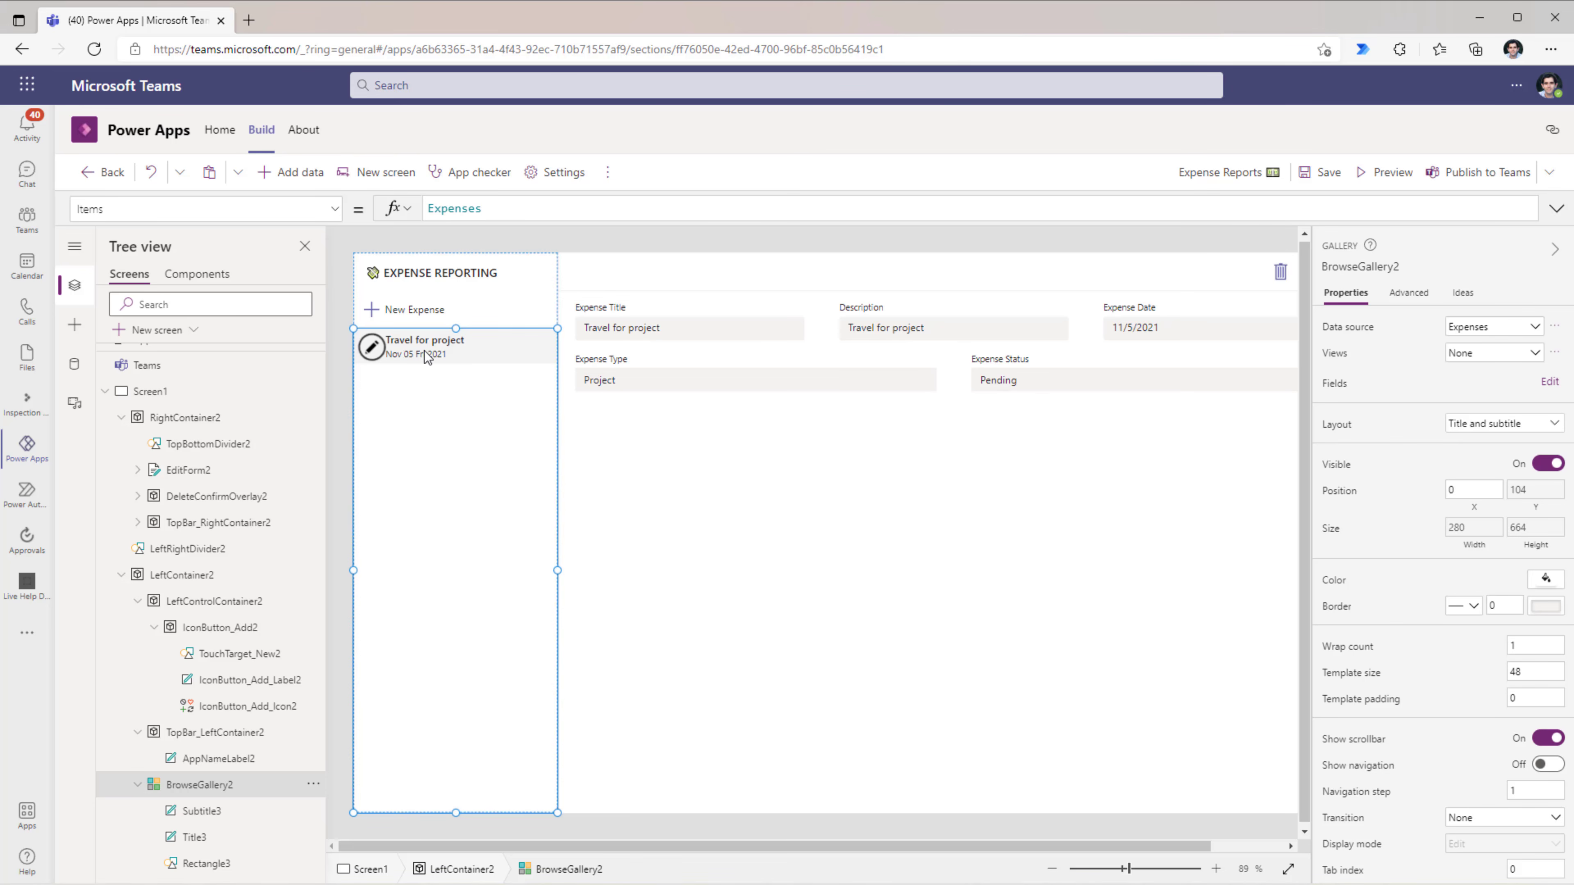
Step: Insert a circle shape into the expense gallery's row template, shrink it and place it in front of the title and date
{"action": "left_click", "coordinate": [397, 351]}
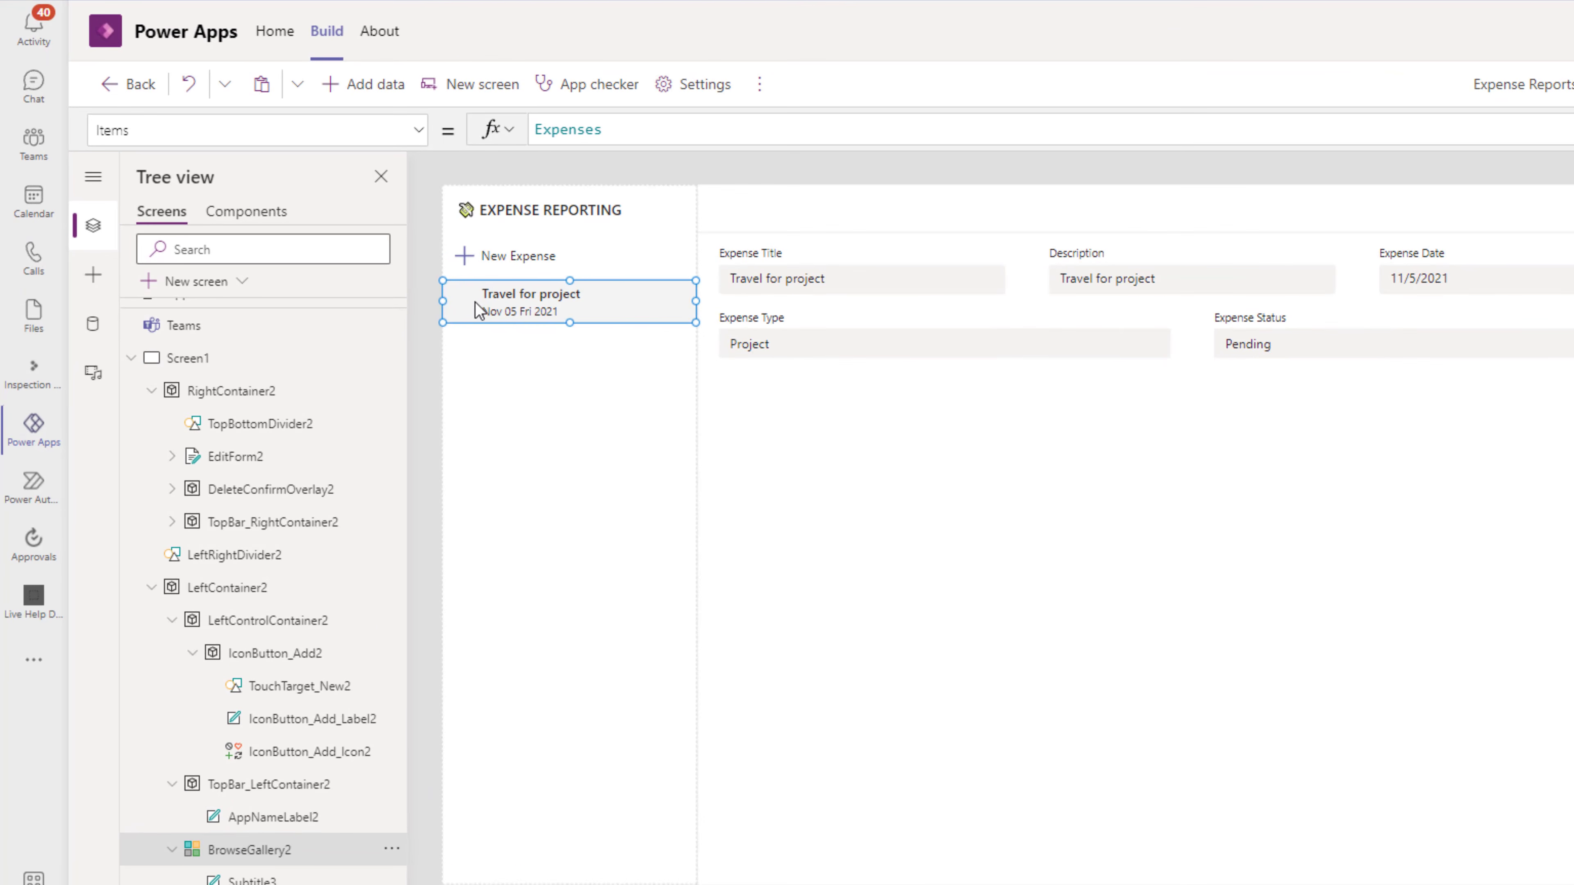
{"action": "left_click", "coordinate": [93, 280]}
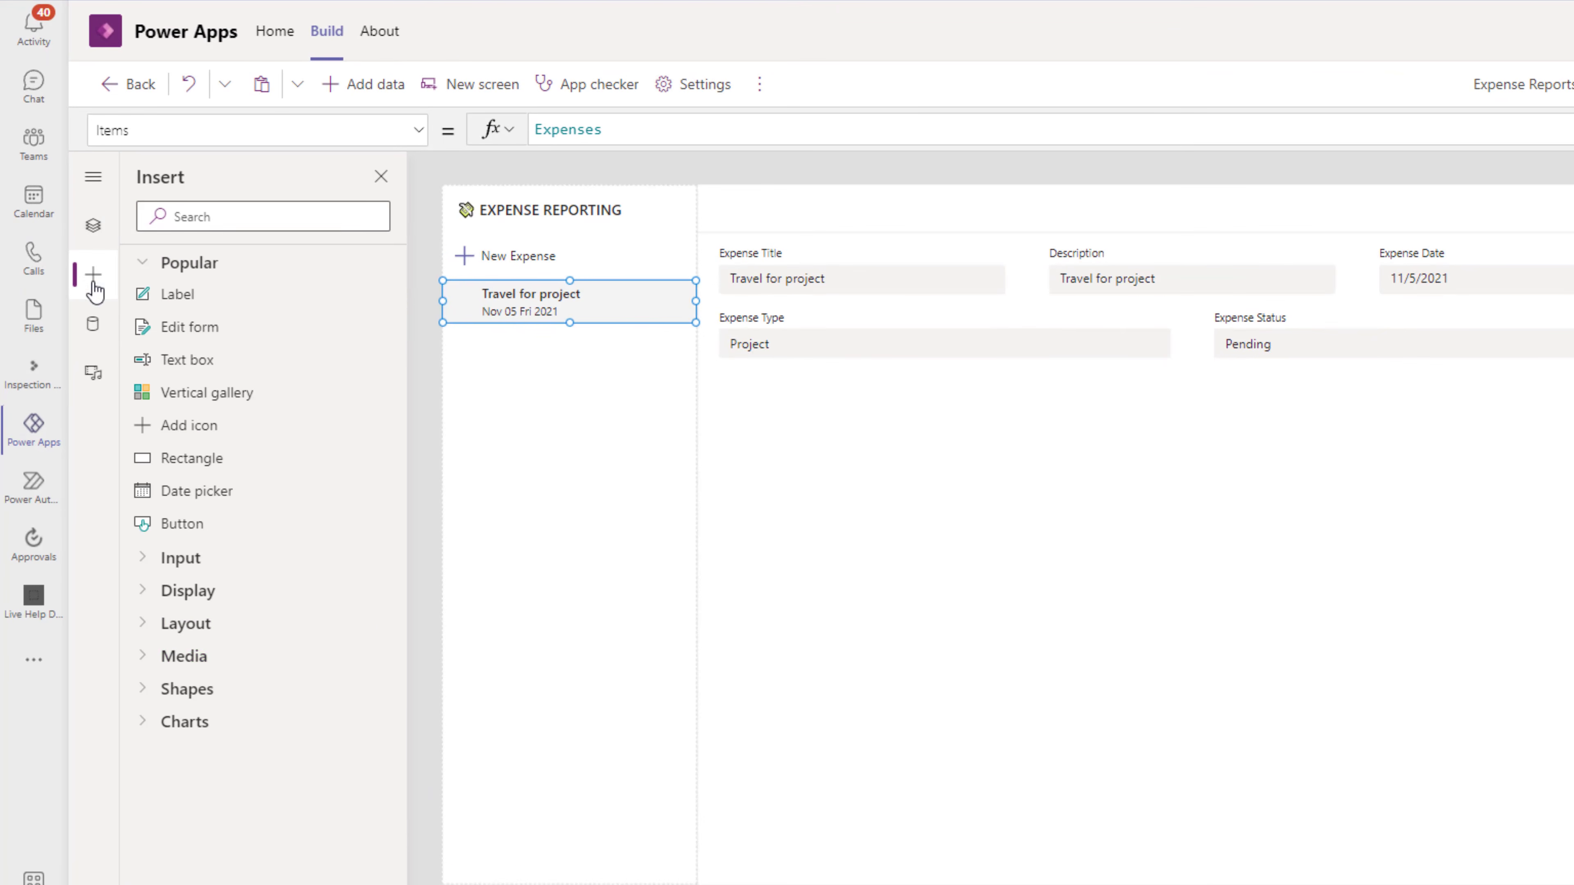
{"action": "left_click", "coordinate": [183, 689]}
{"action": "scroll", "coordinate": [186, 558], "scroll_direction": "down", "scroll_amount": 4}
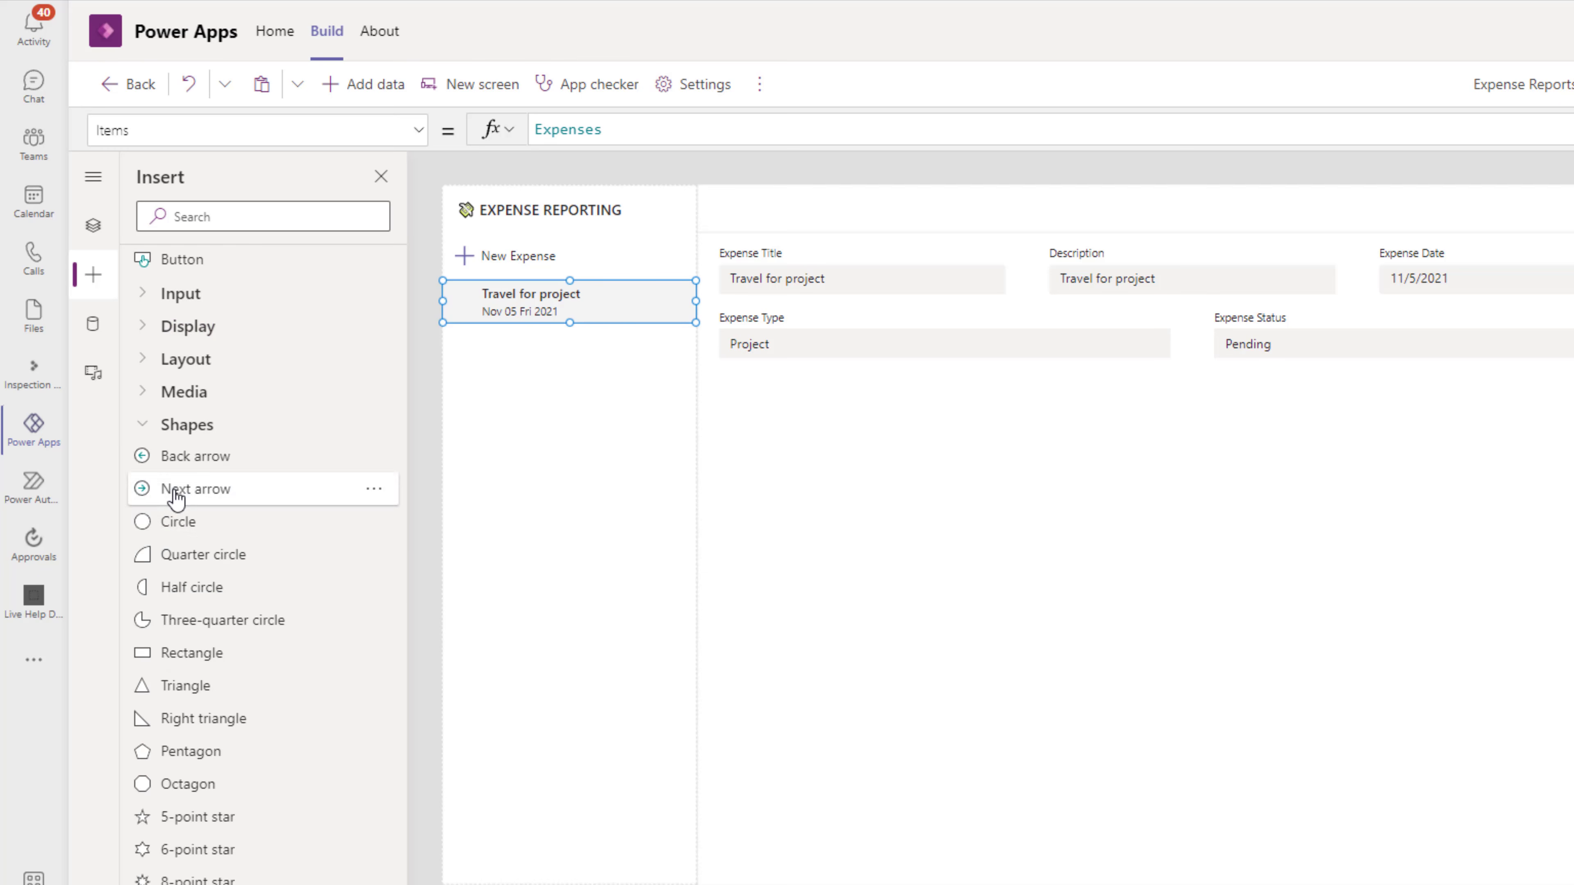
{"action": "left_click", "coordinate": [169, 535]}
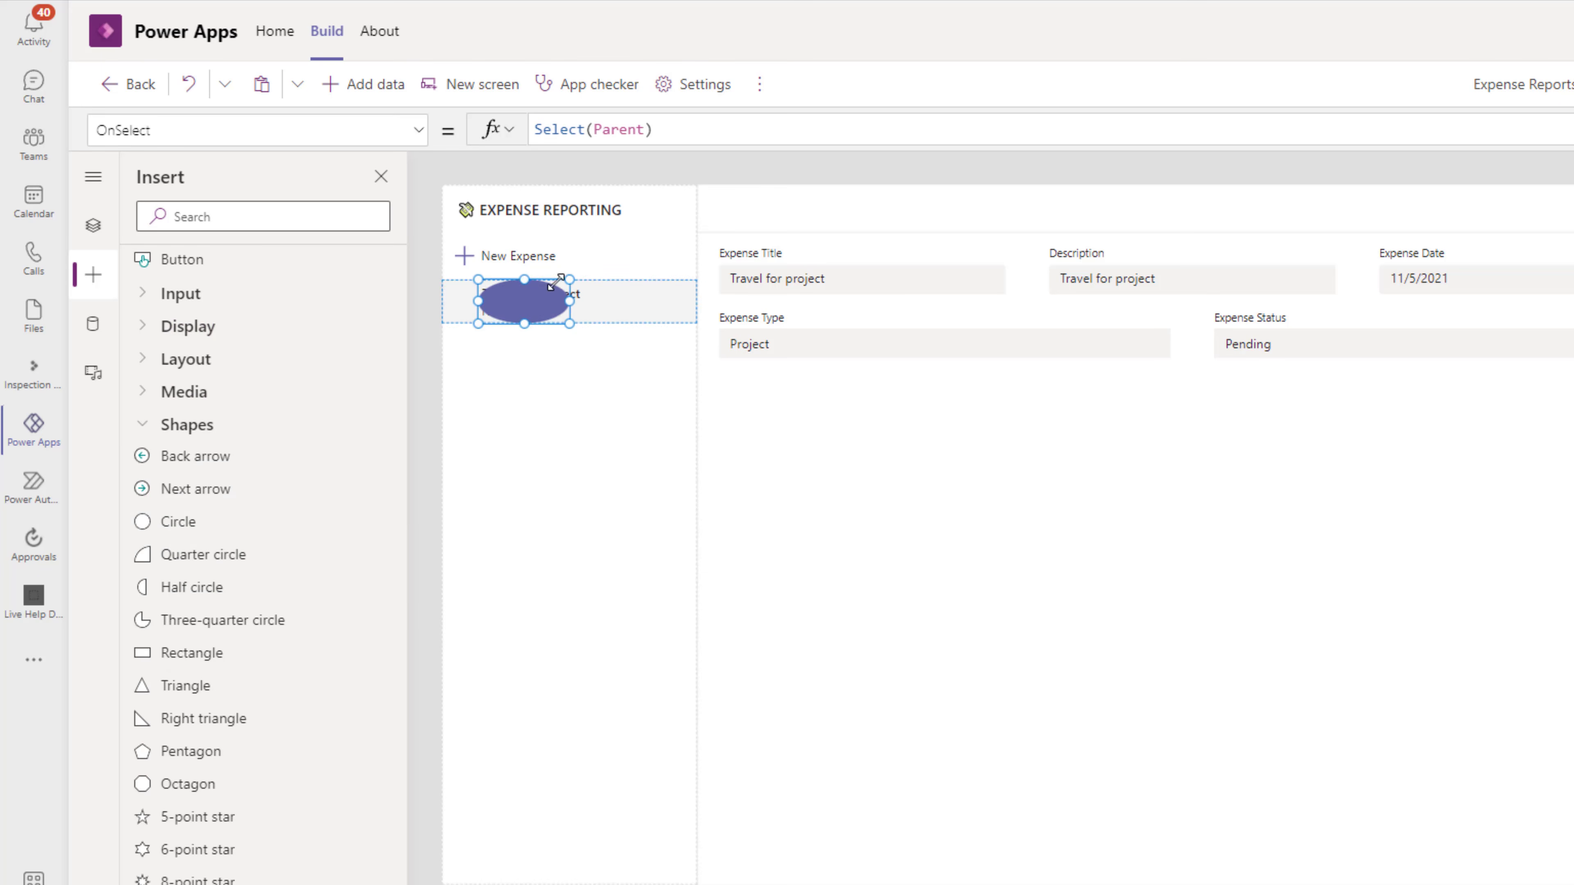
{"action": "left_click_drag", "start_coordinate": [521, 303], "coordinate": [469, 301]}
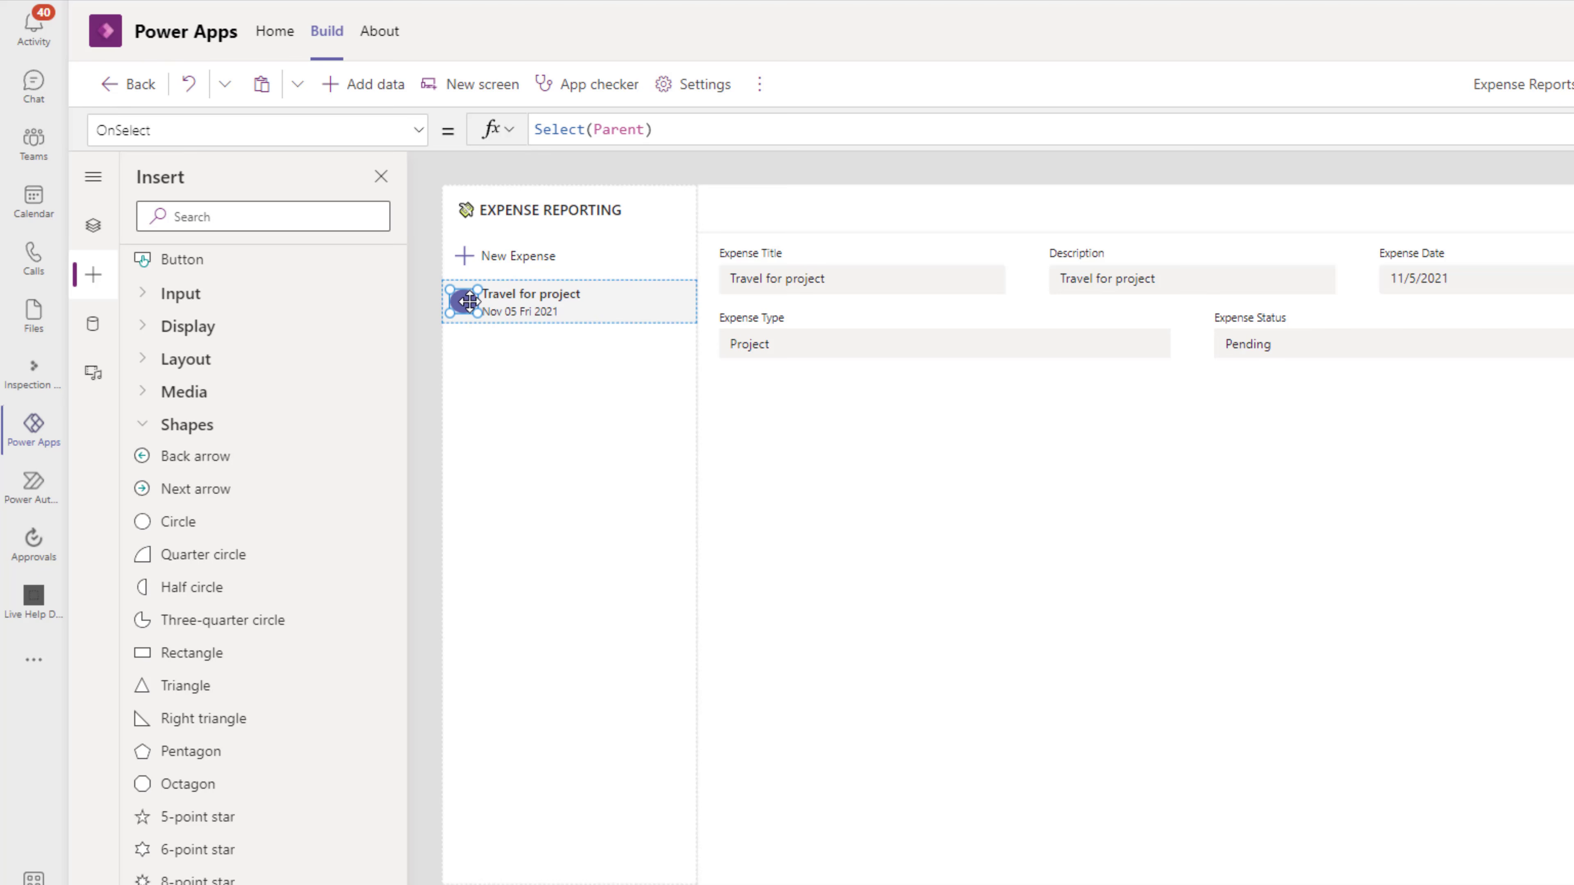
Step: Replace the gallery circle's Fill value with the start of a Switch formula that evaluates ThisItem.'Expense Status'
{"action": "left_click", "coordinate": [273, 130]}
{"action": "type", "text": "Fill"}
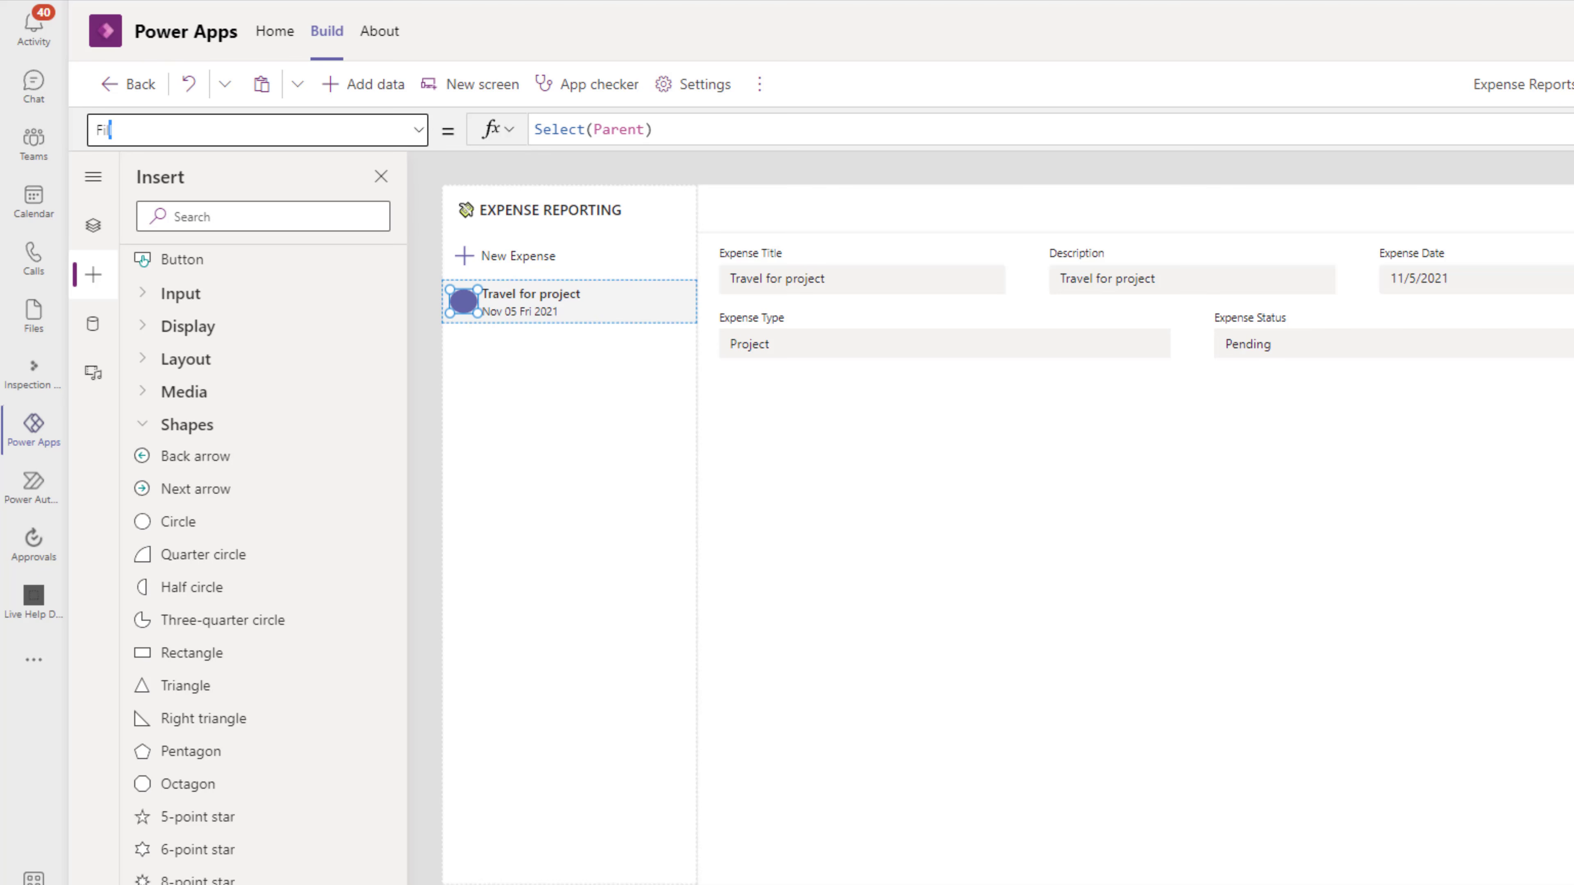
{"action": "key", "text": "Return"}
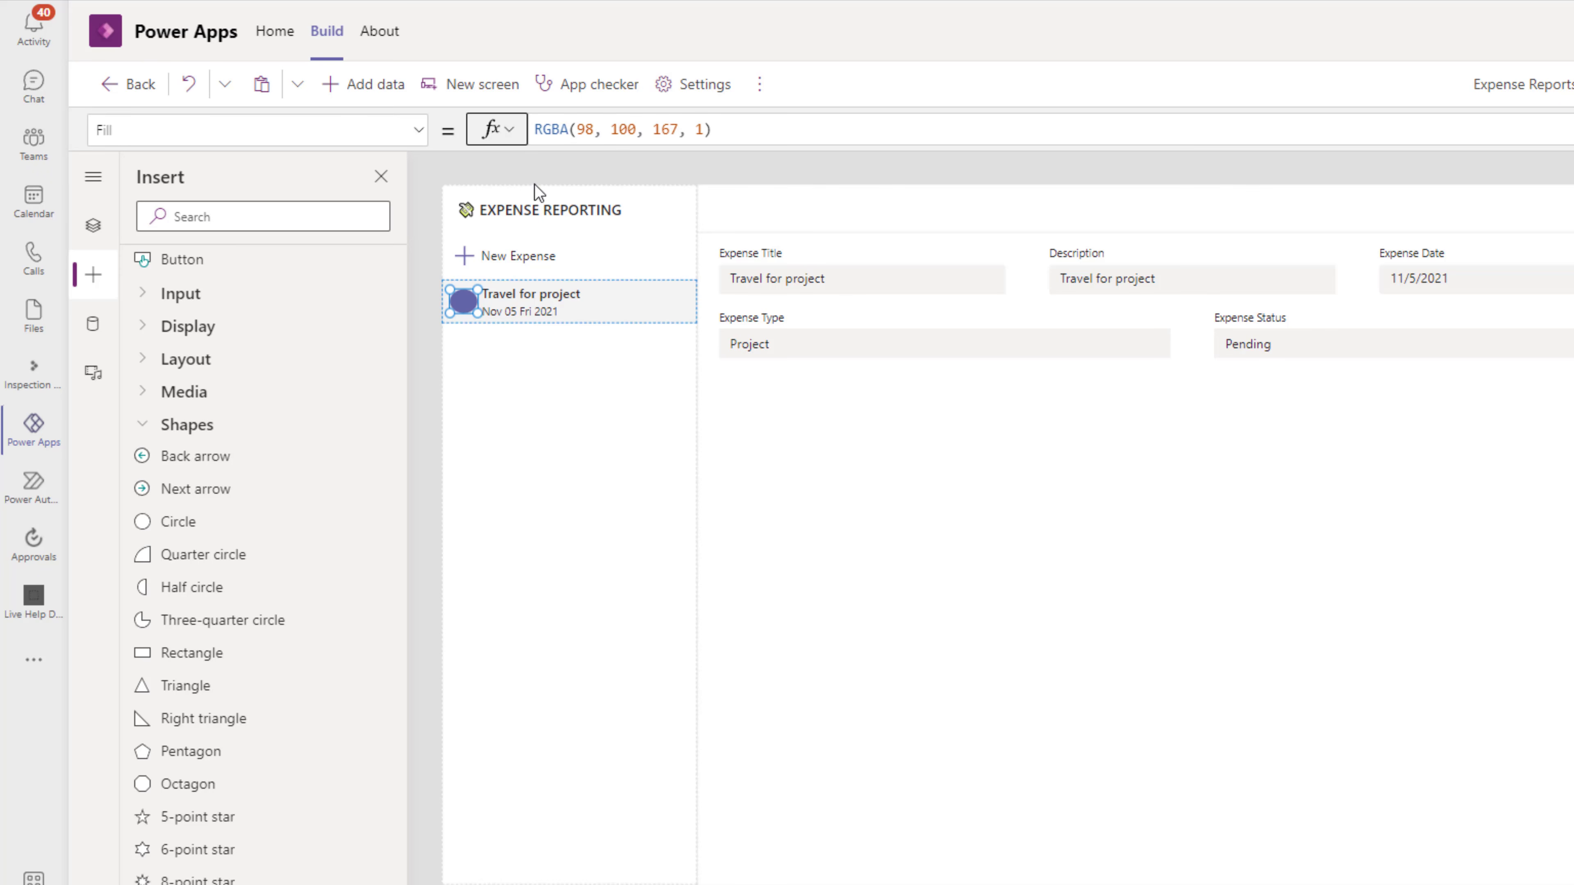
{"action": "left_click", "coordinate": [730, 129]}
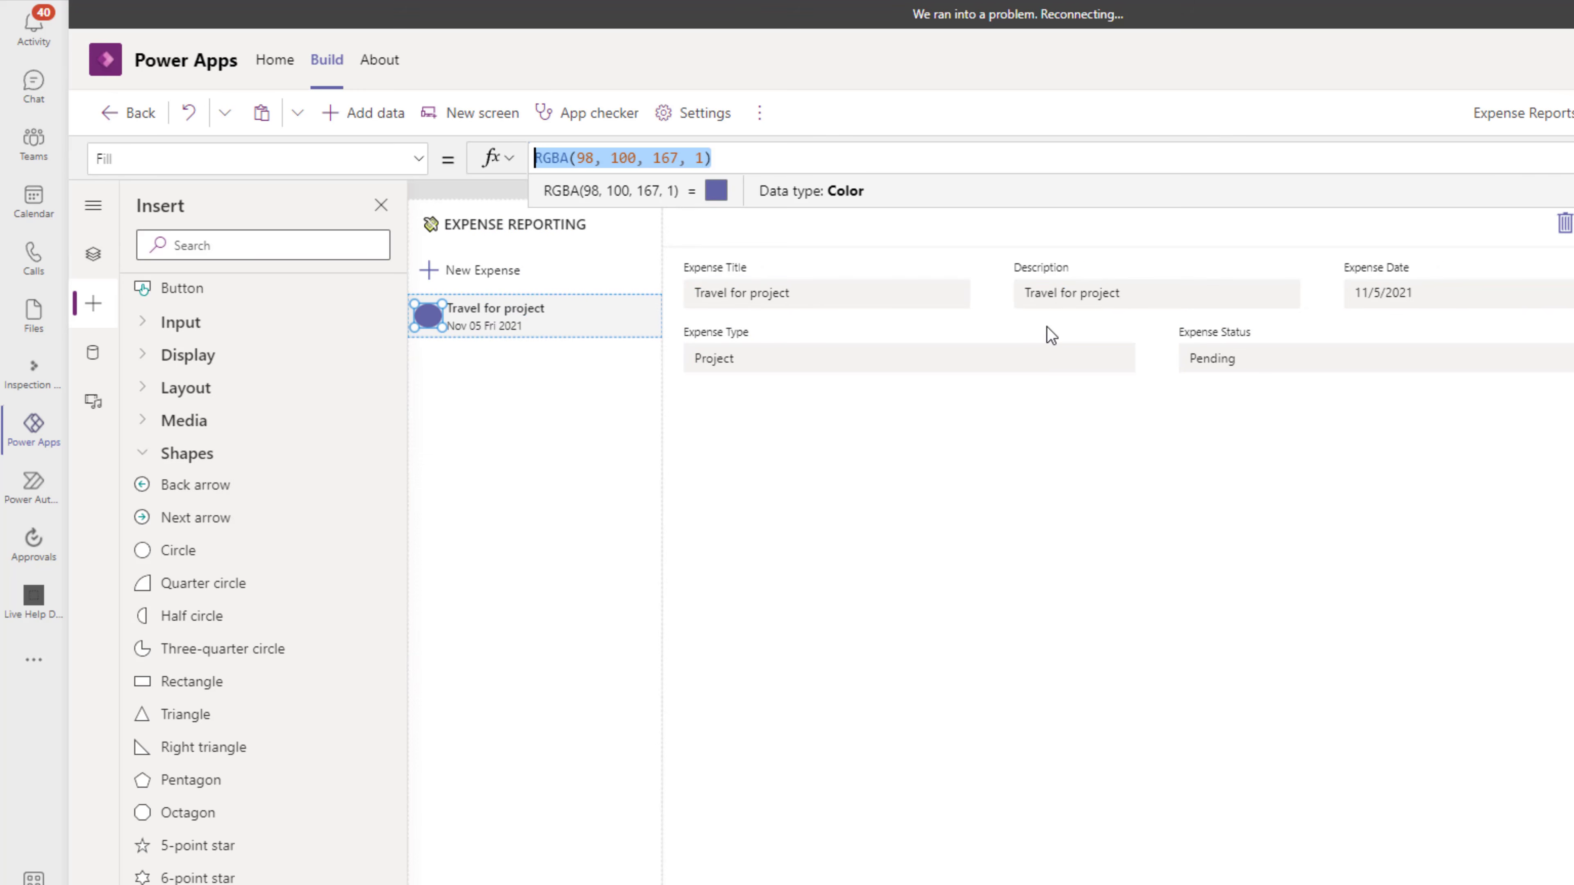
{"action": "type", "text": "siw"}
{"action": "key", "text": "BackSpace"}
{"action": "key", "text": "BackSpace"}
{"action": "type", "text": "witch("}
{"action": "key", "text": "Tab"}
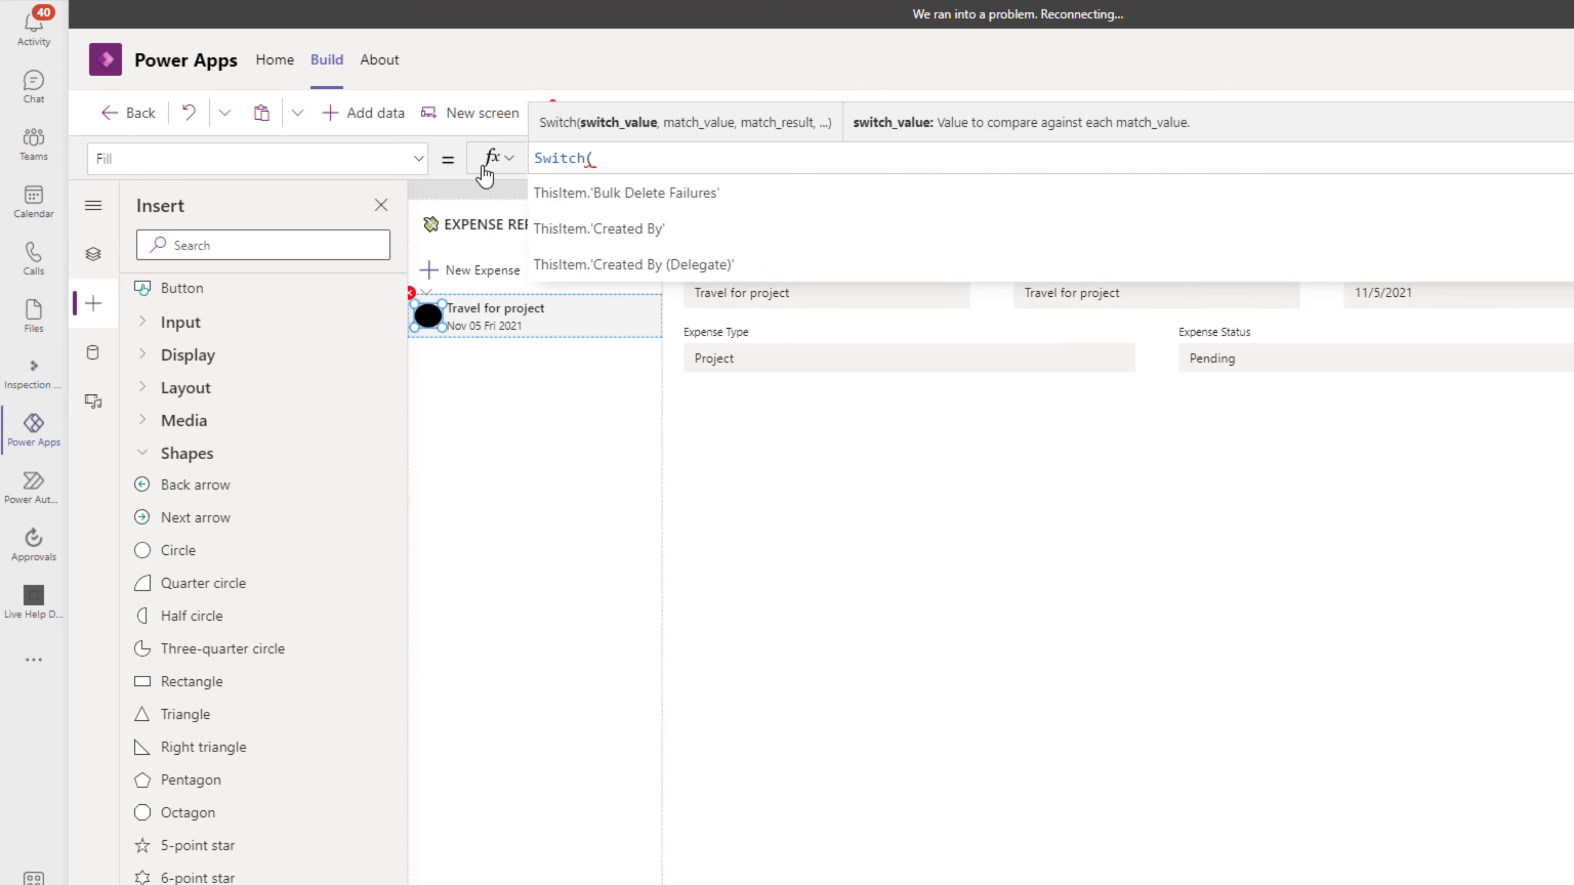
{"action": "type", "text": "ThisItem"}
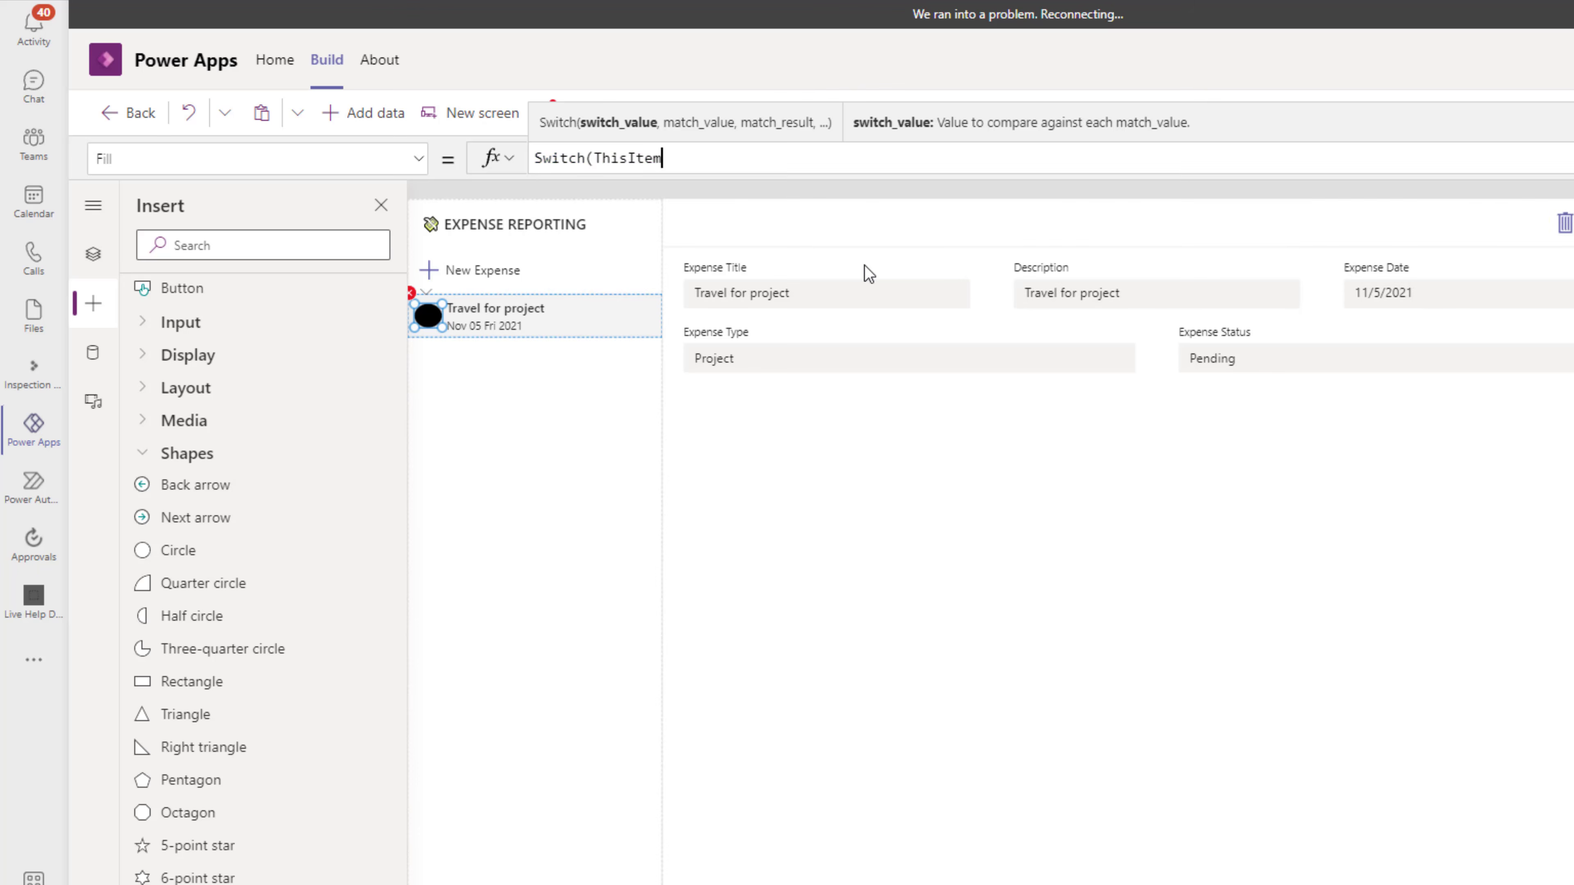
{"action": "type", "text": ".exp"}
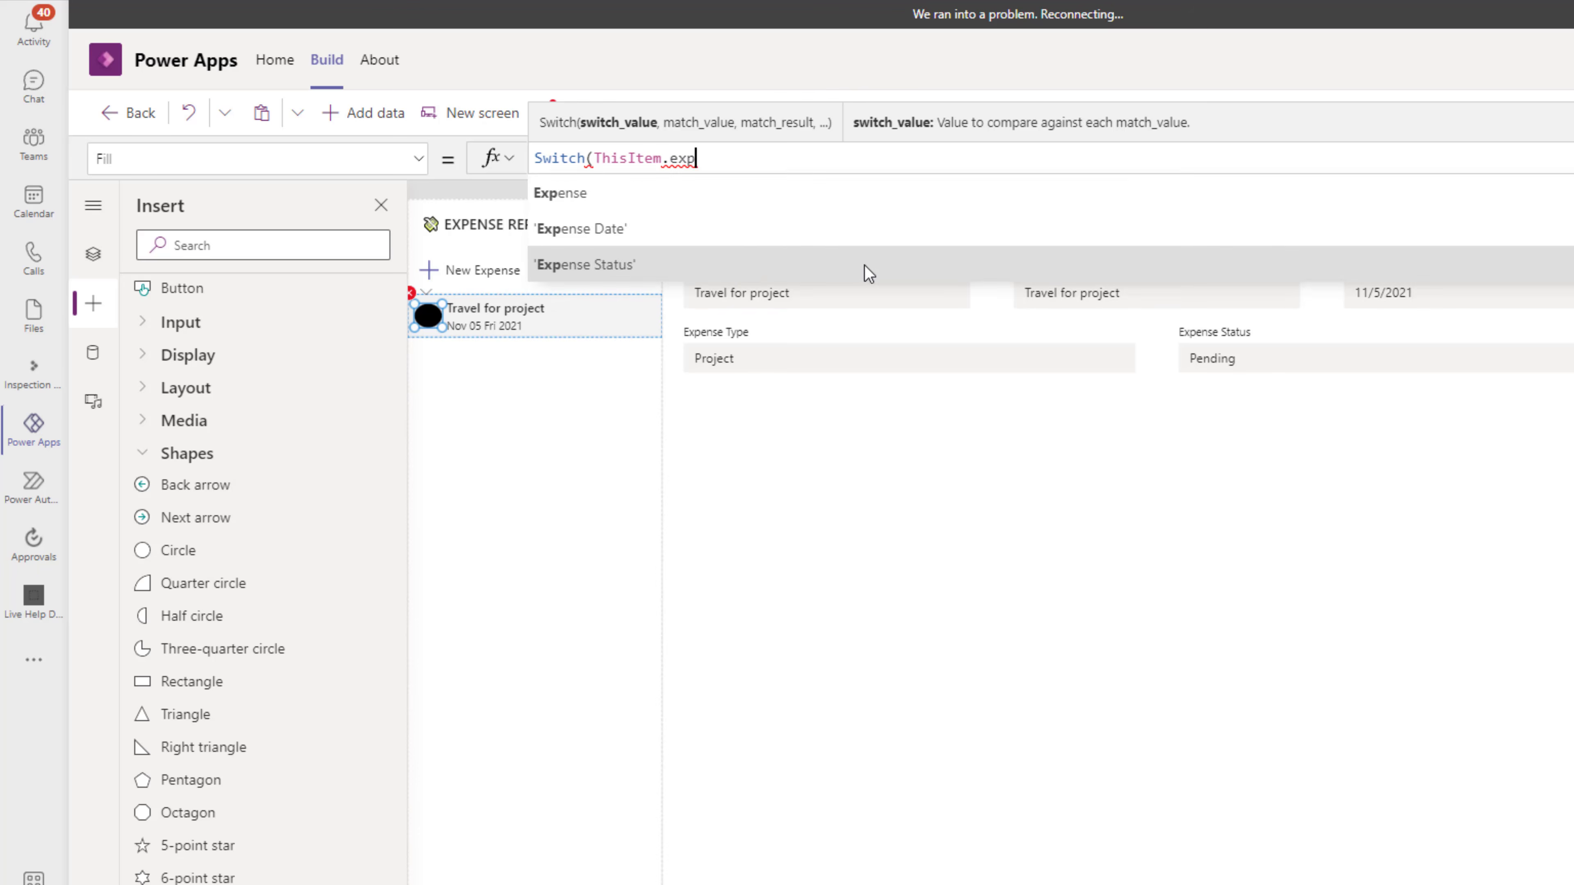
{"action": "left_click", "coordinate": [870, 274]}
{"action": "type", "text": ","}
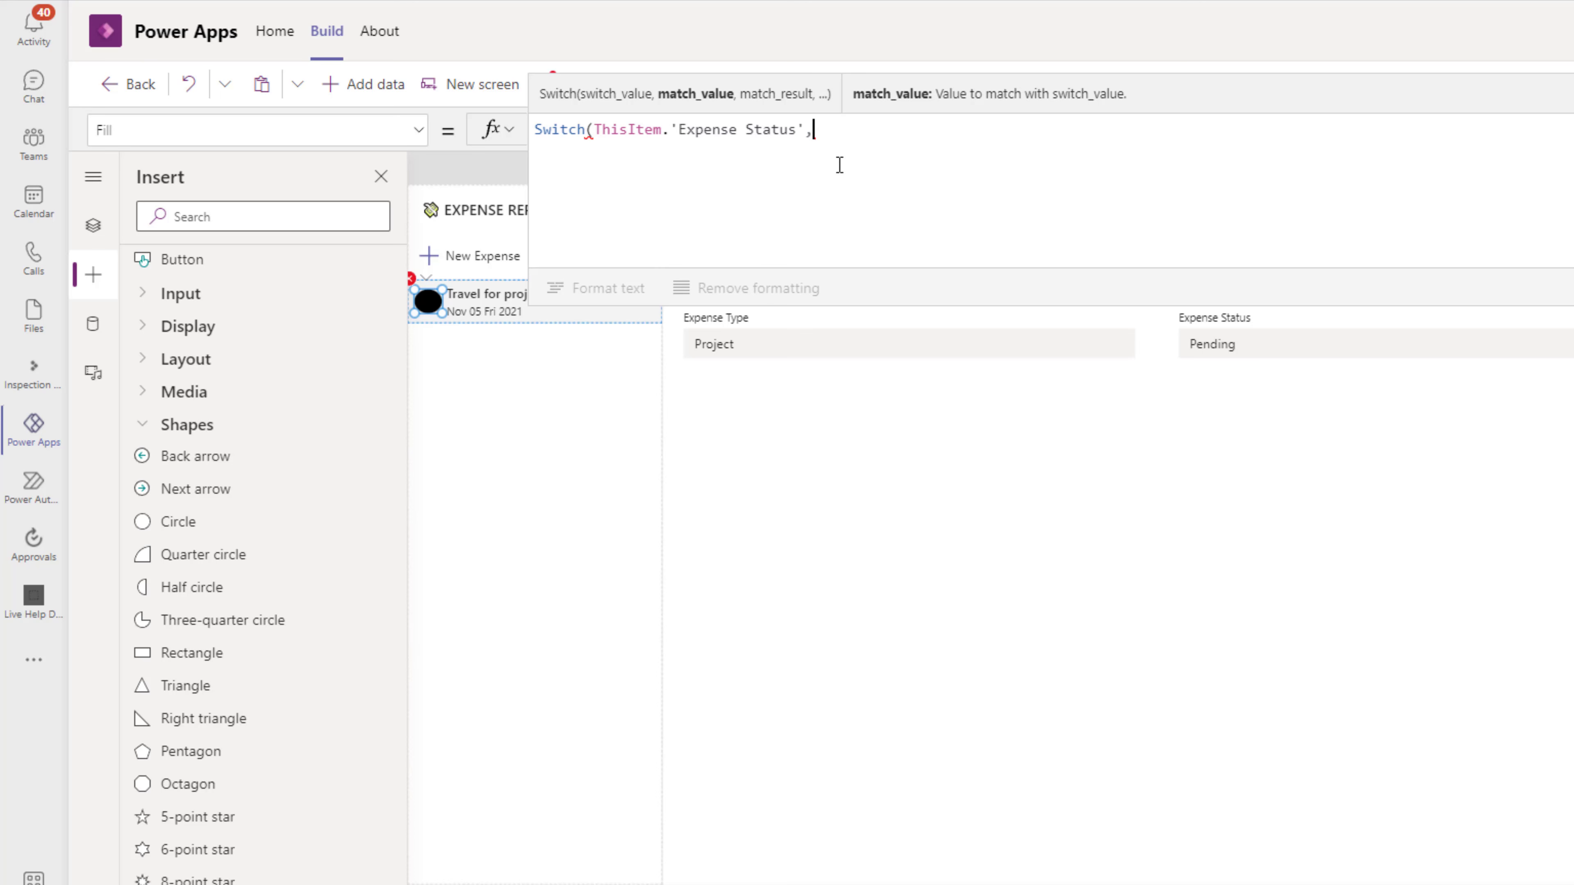
Step: Add the match 'Expense Status (Expenses)'.Pending with the result Orange to the circle's Fill formula
{"action": "type", "text": "Expense"}
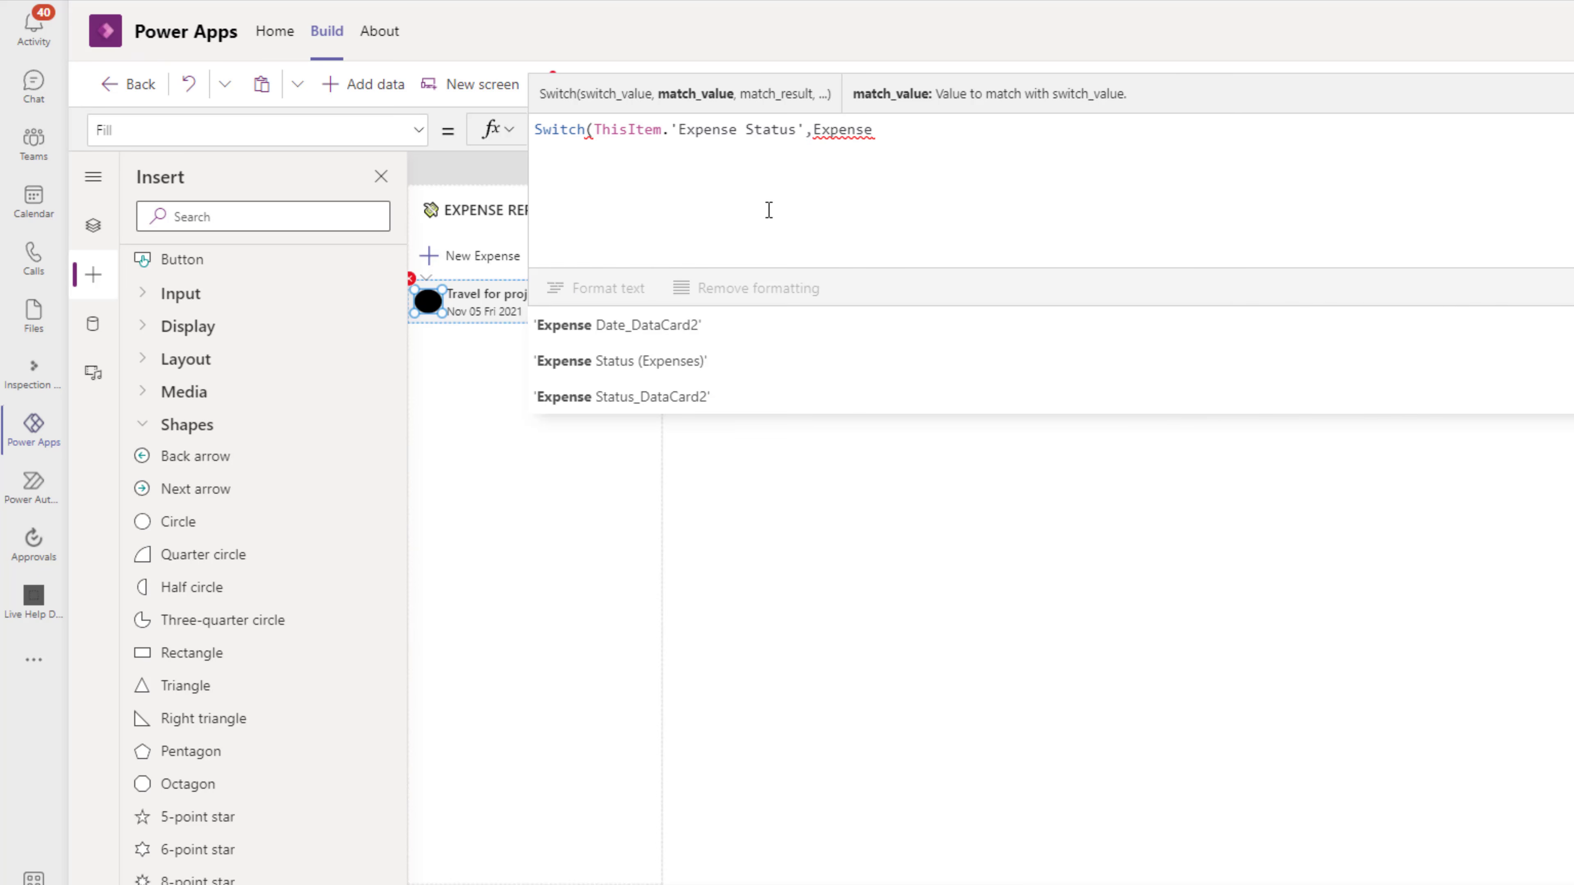
{"action": "scroll", "coordinate": [595, 367], "scroll_direction": "down", "scroll_amount": 1}
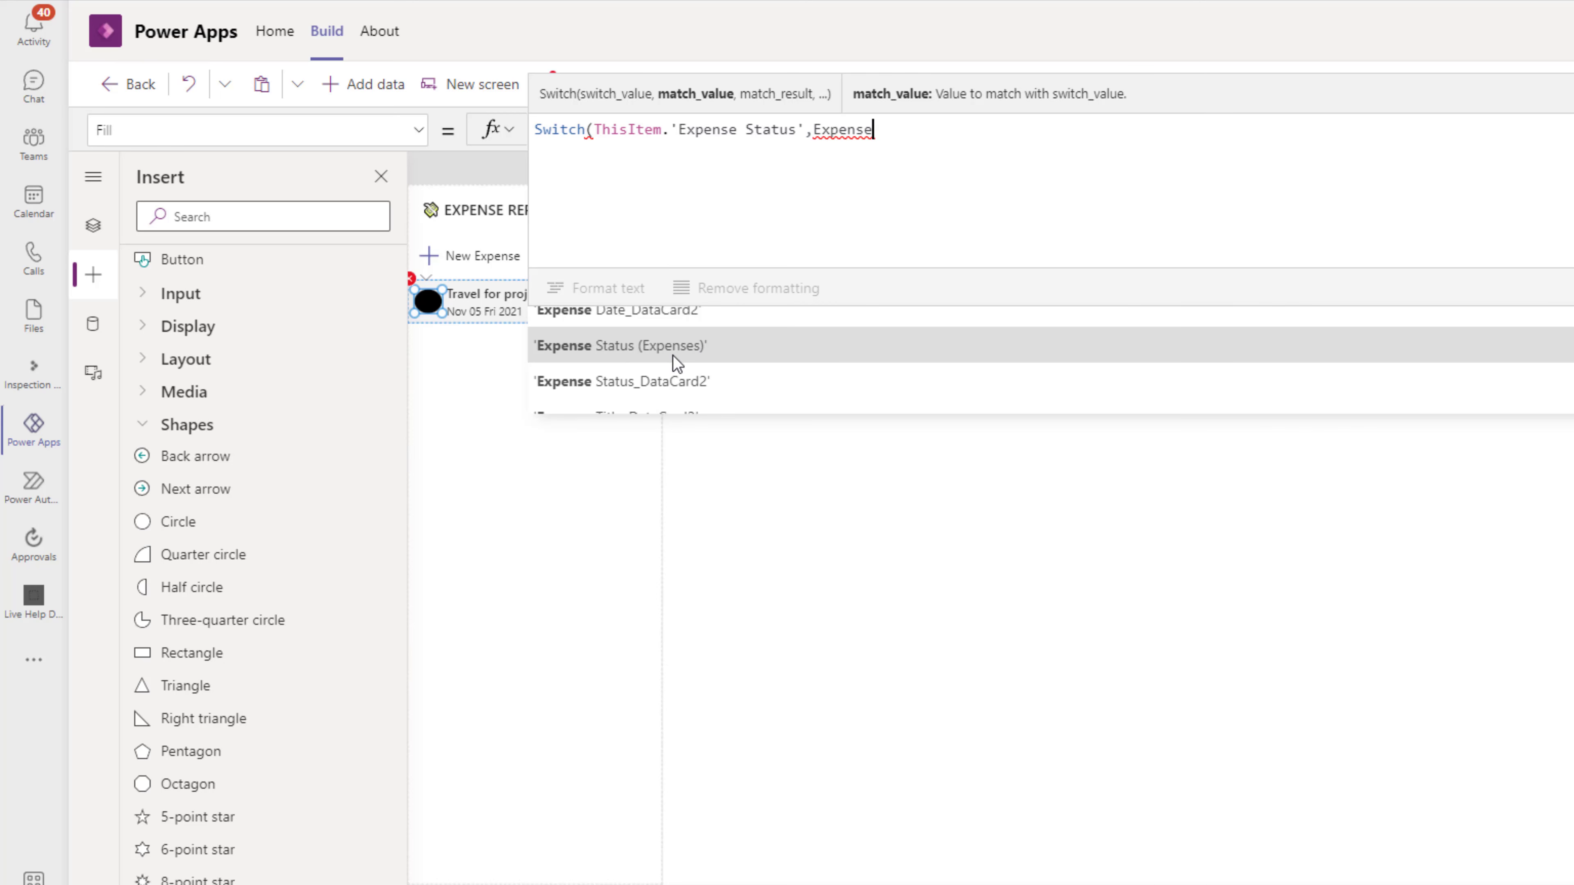
{"action": "left_click", "coordinate": [649, 348]}
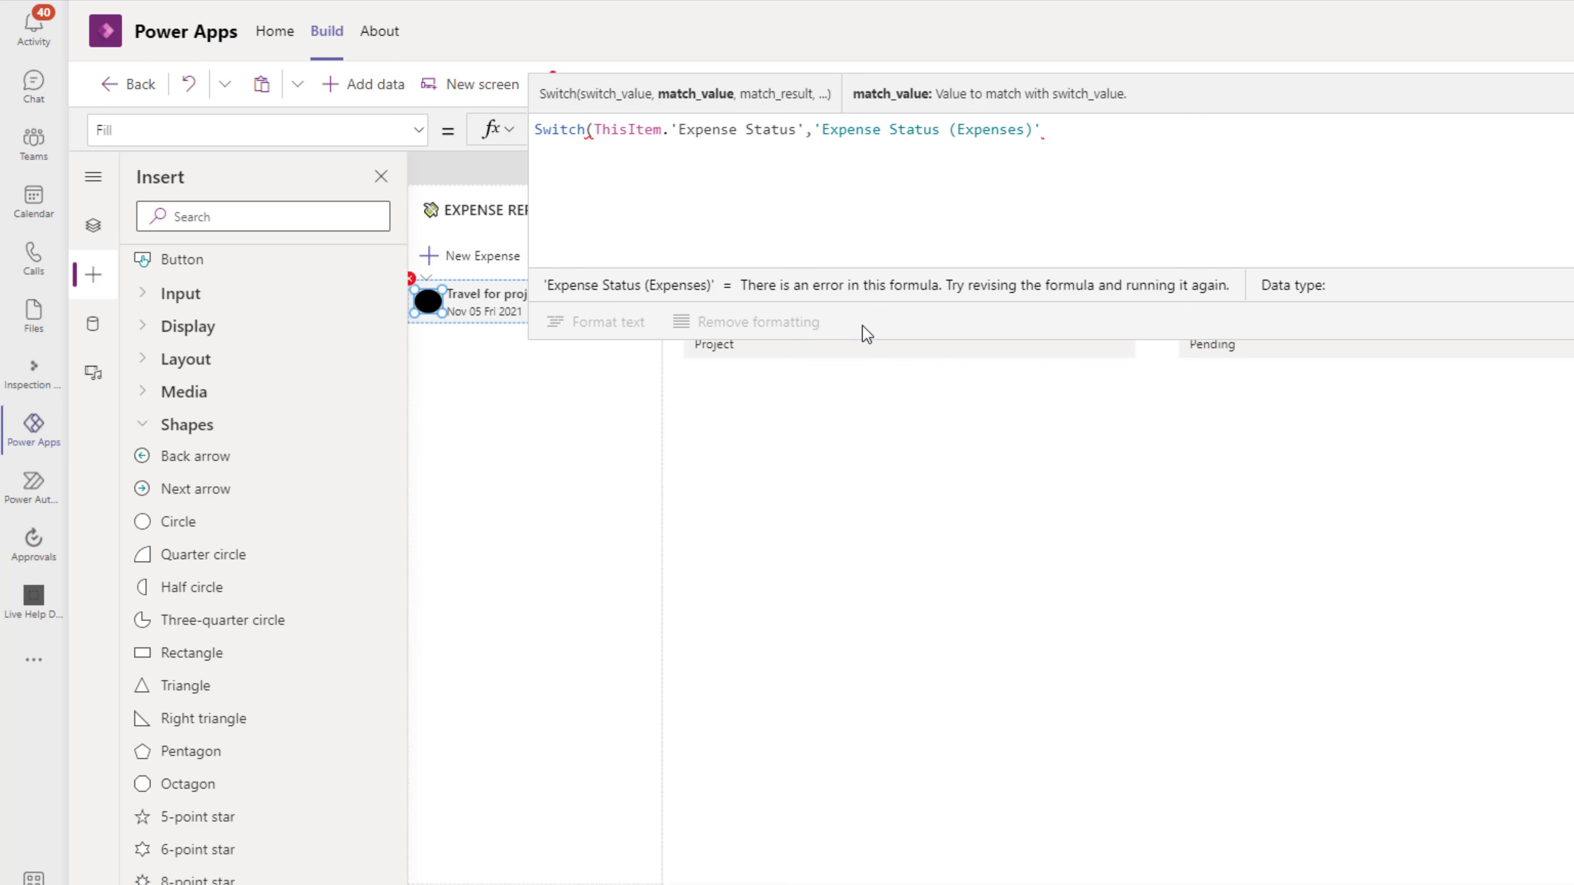
{"action": "type", "text": "."}
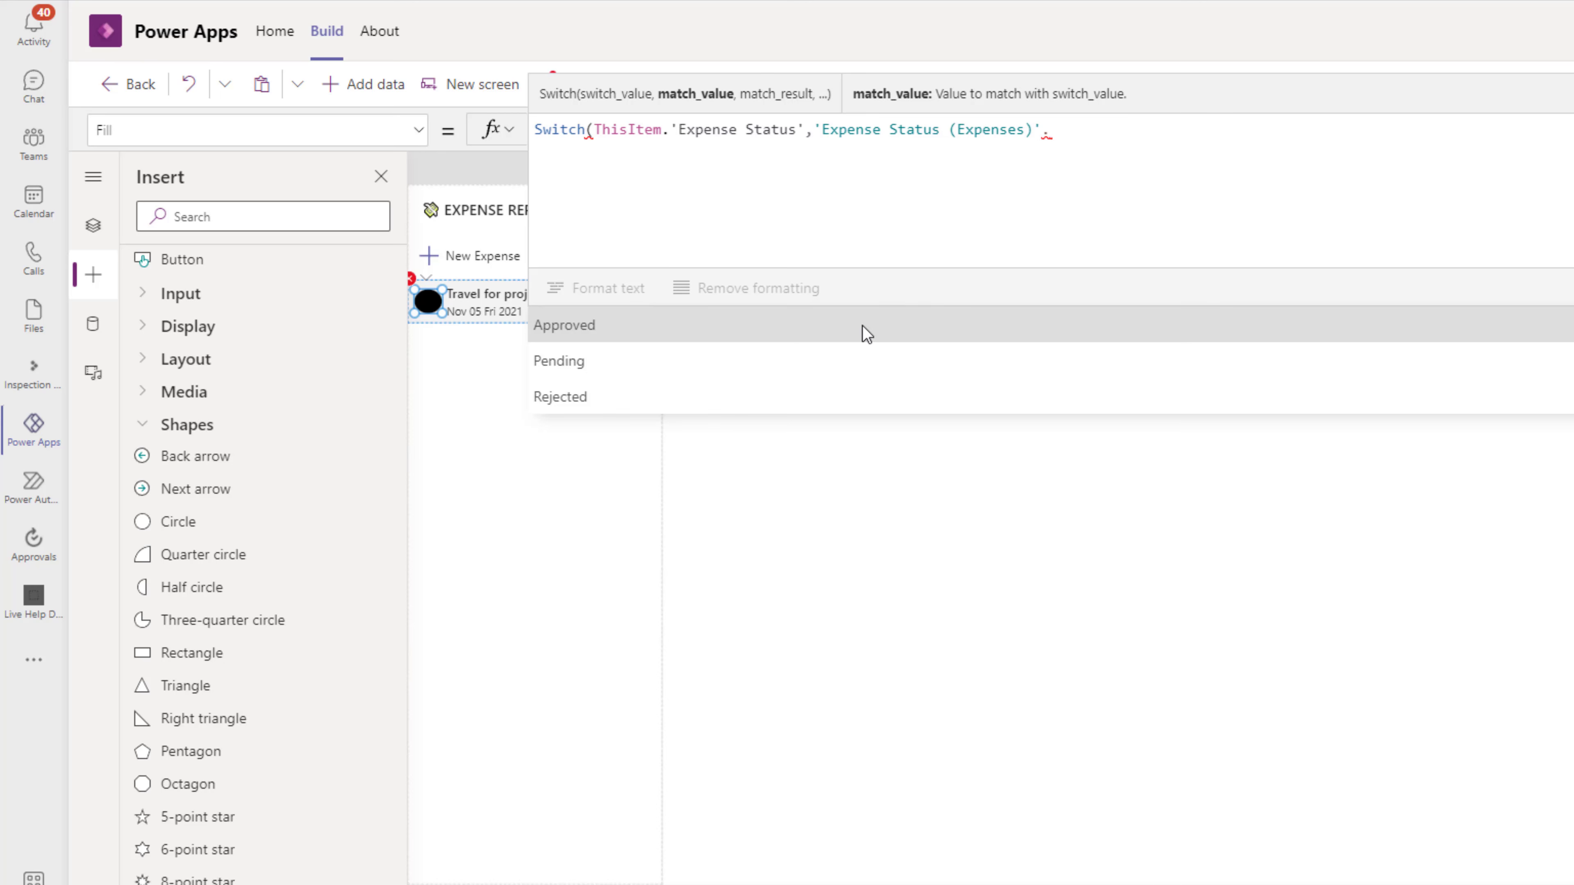
{"action": "left_click", "coordinate": [605, 358]}
{"action": "type", "text": ",orang"}
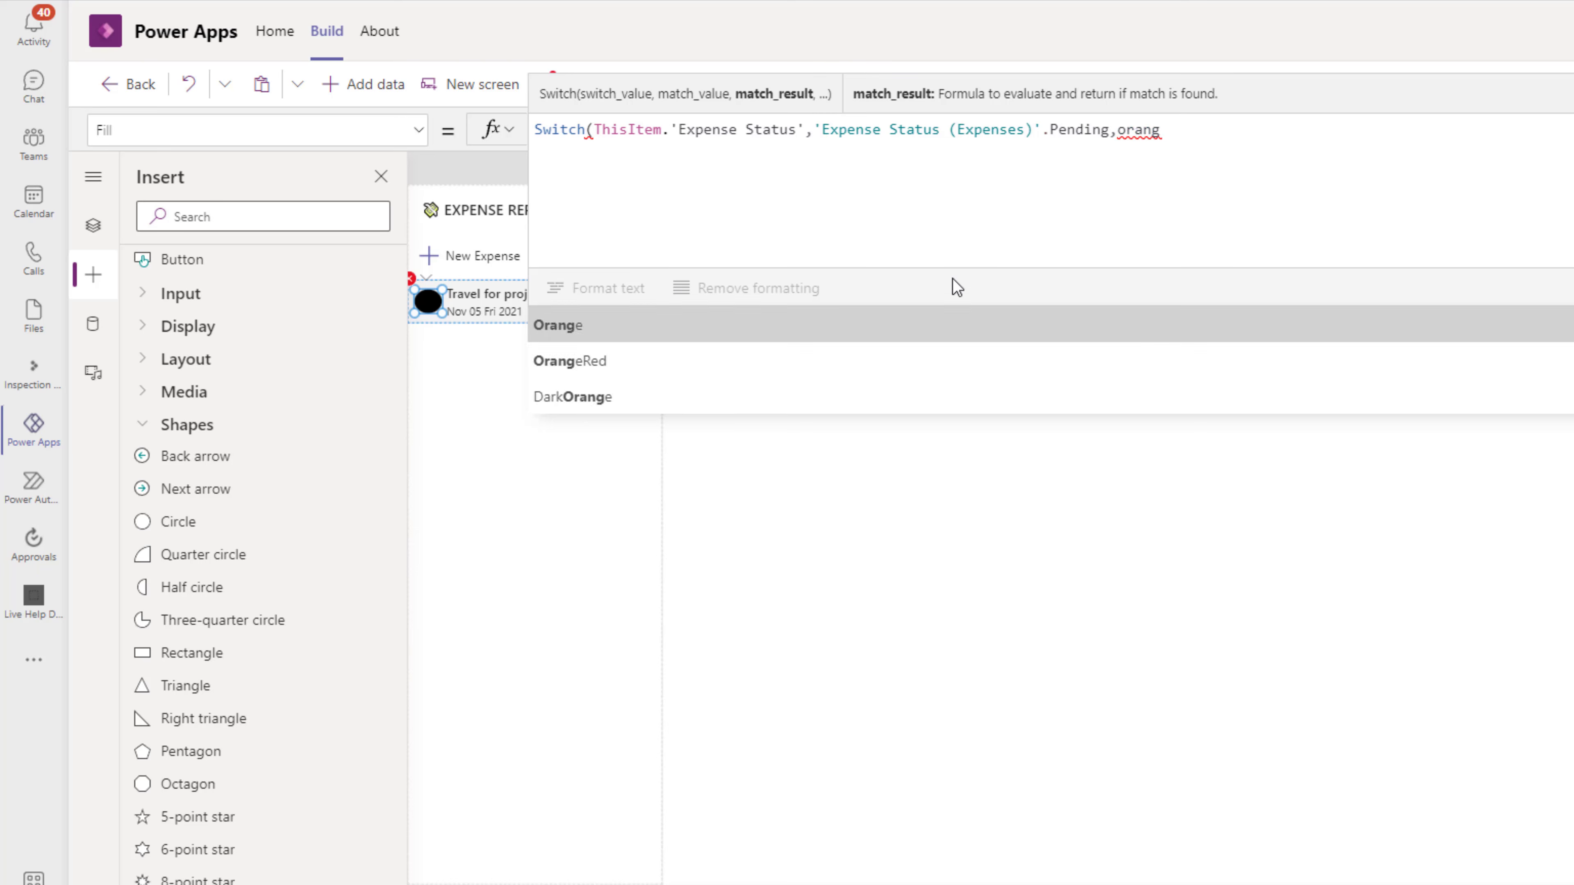
{"action": "key", "text": "Tab"}
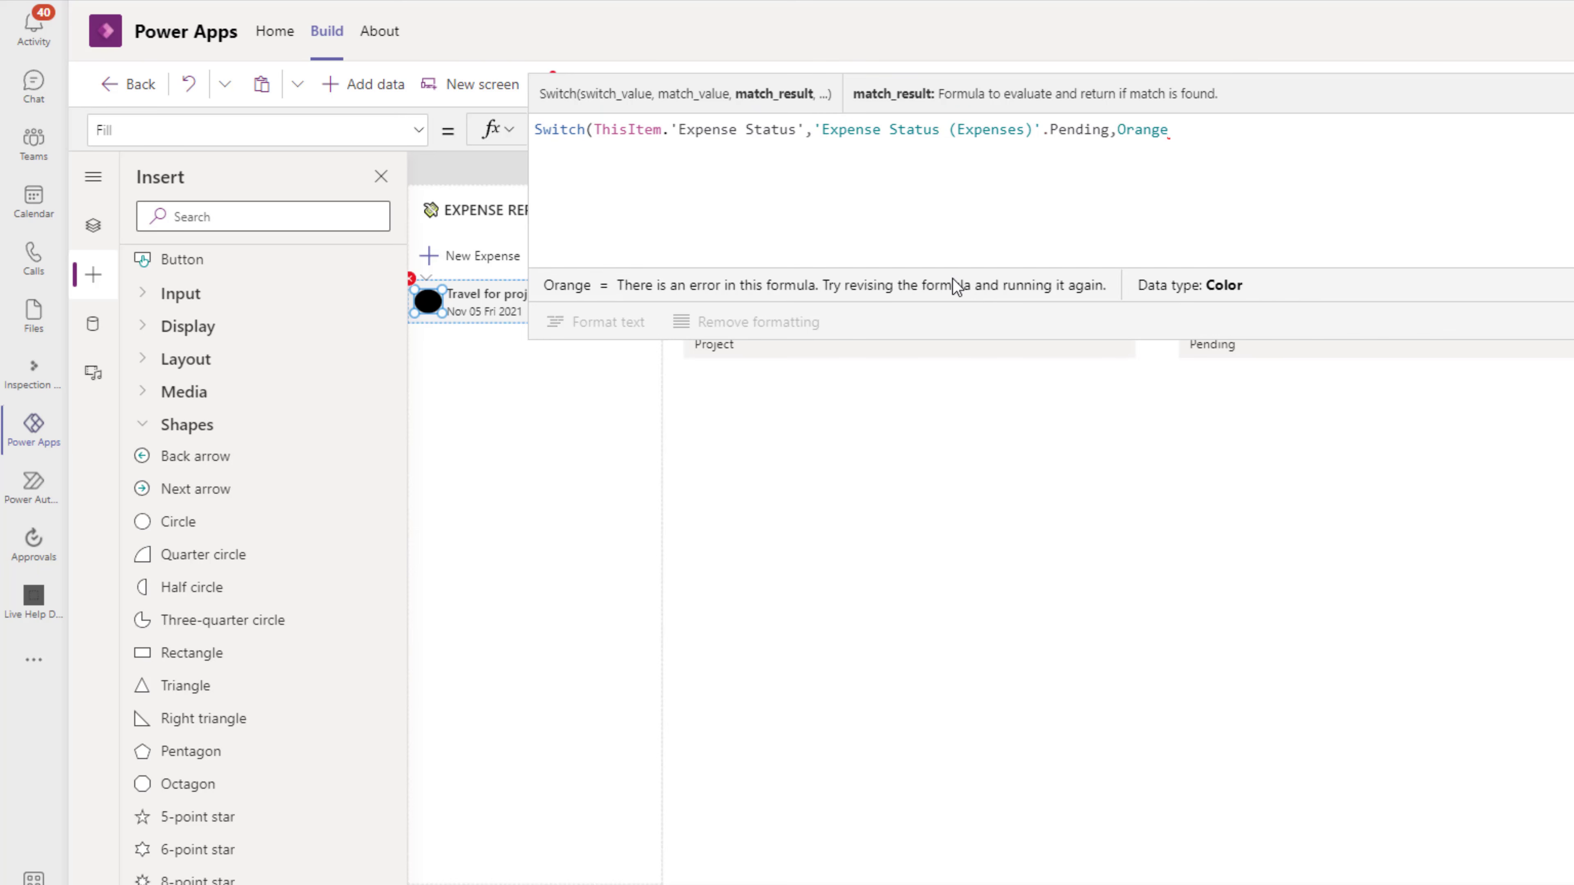
{"action": "type", "text": ","}
Step: Add the match 'Expense Status (Expenses)'.Approved with the result Green to the circle's Fill formula
{"action": "left_click", "coordinate": [1419, 251]}
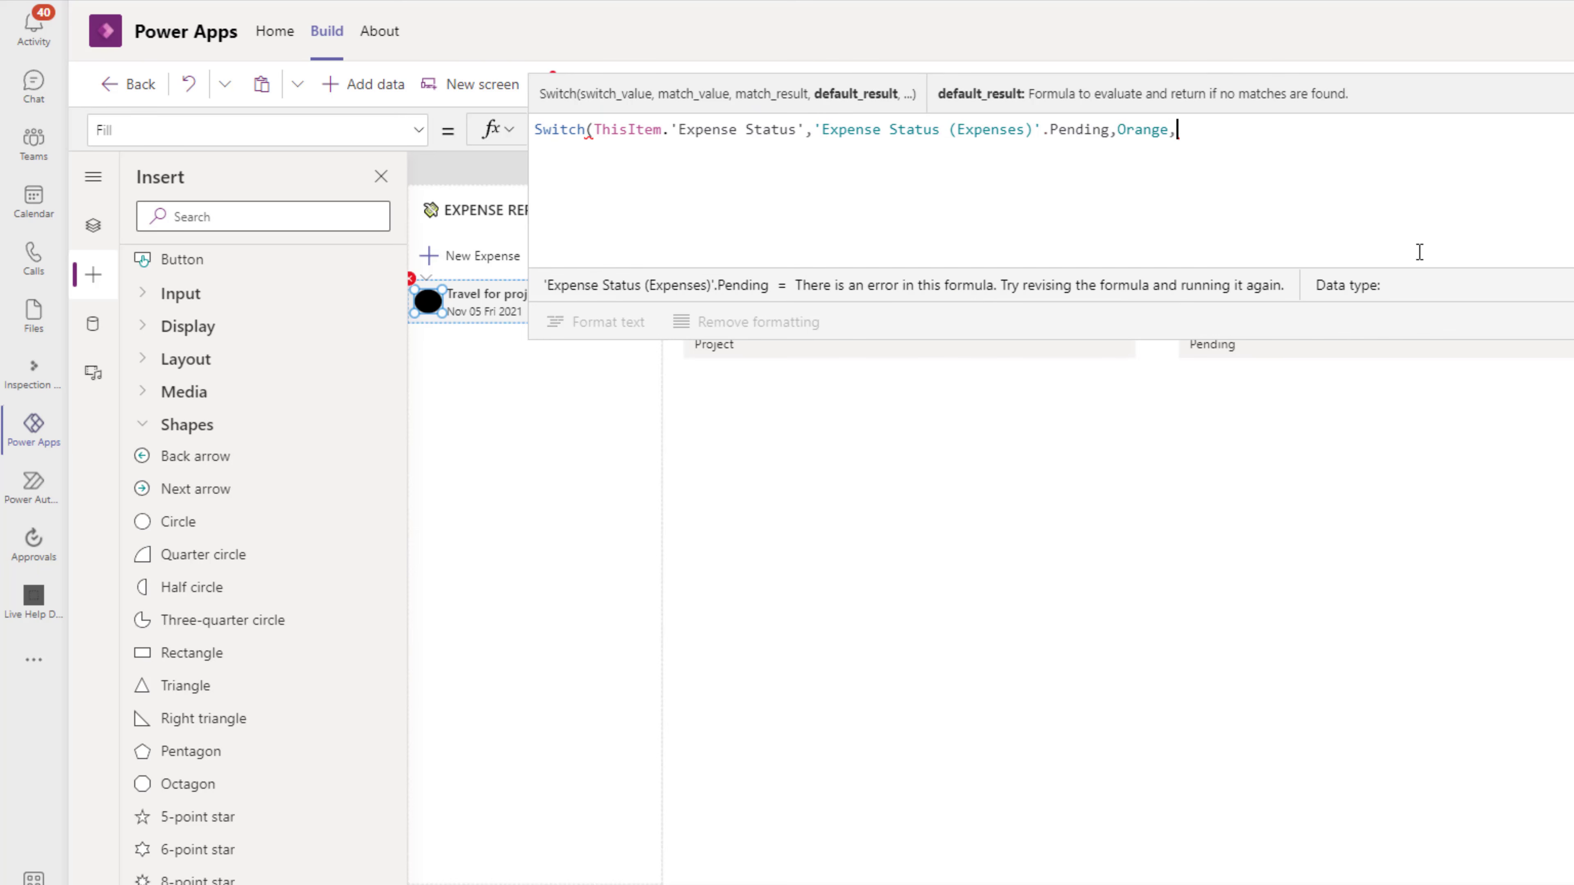
{"action": "type", "text": "'Expense Status (Expenses)'.Pending"}
{"action": "double_click", "coordinate": [1431, 131]}
{"action": "type", "text": "Approved"}
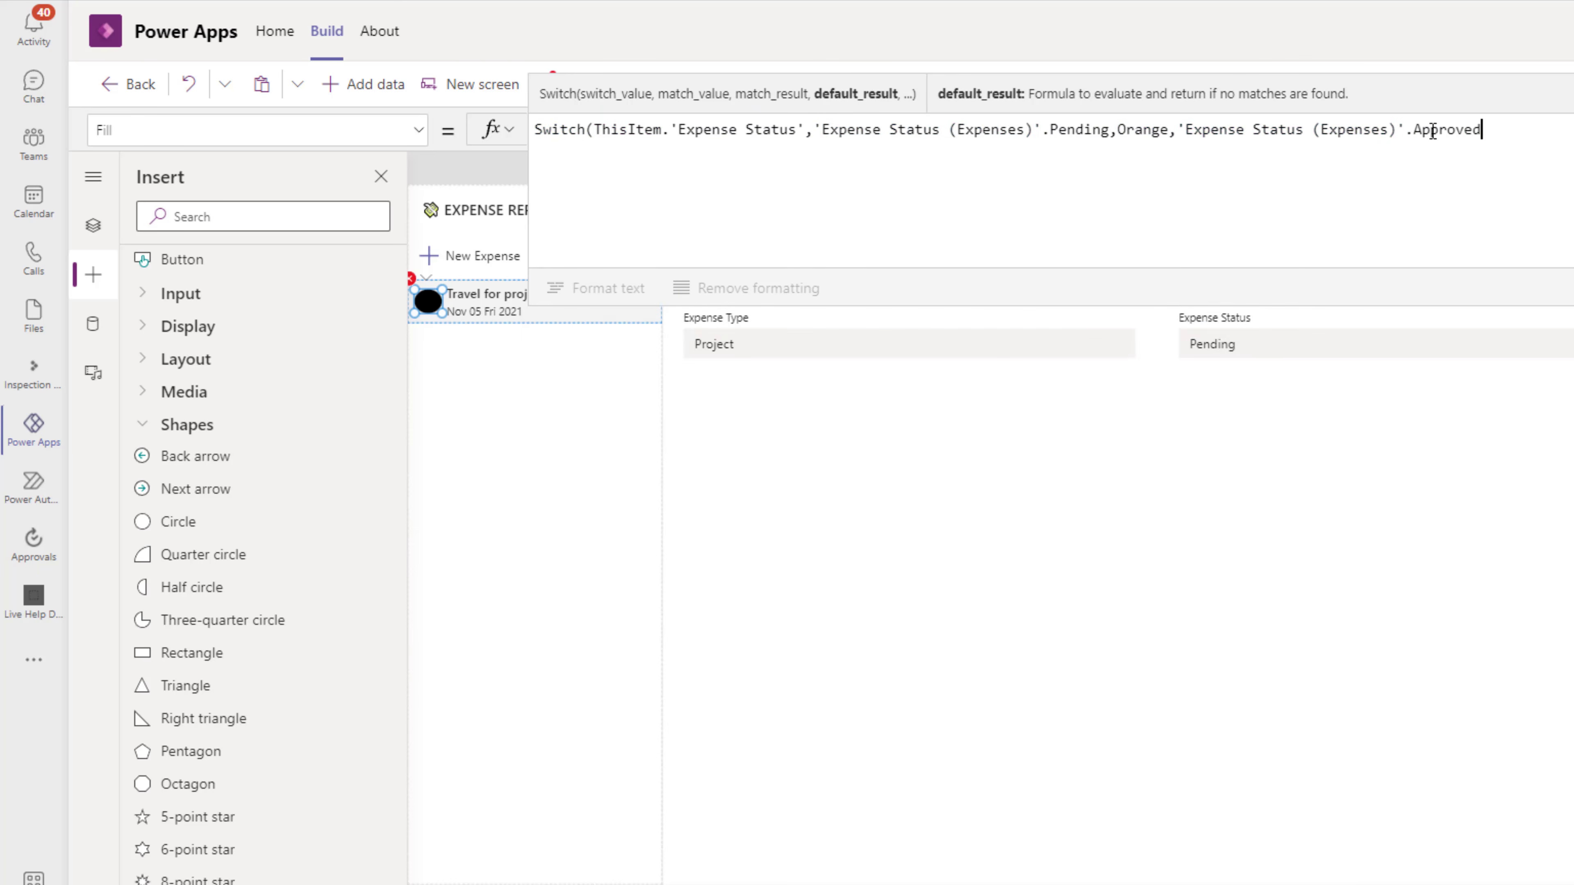
{"action": "type", "text": ",gre"}
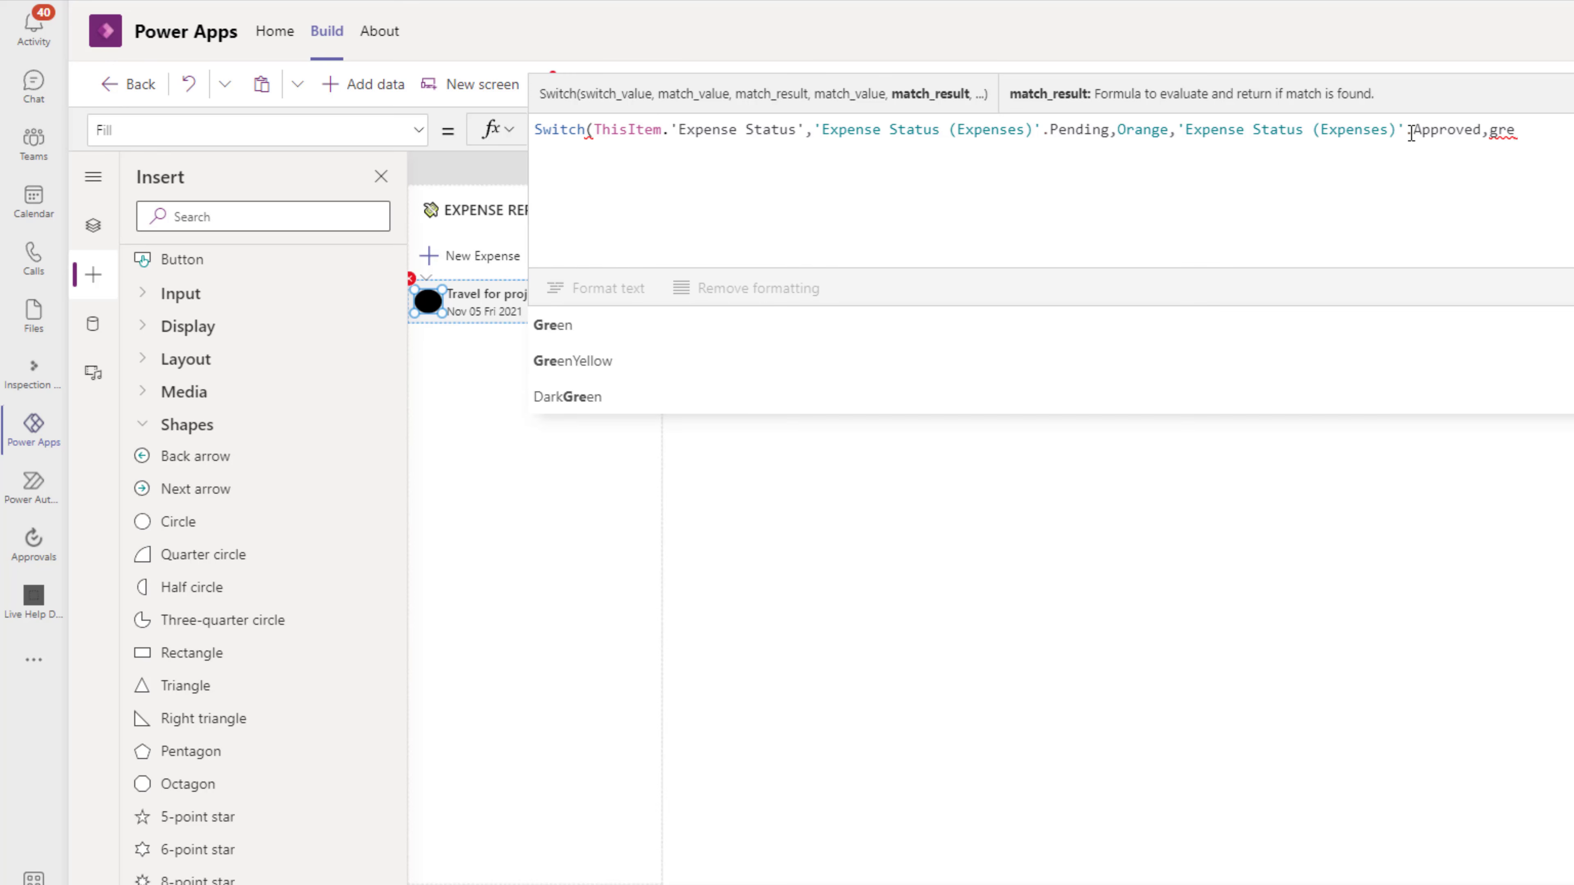
{"action": "key", "text": "Tab"}
{"action": "type", "text": ","}
Step: Add the match 'Expense Status (Expenses)'.Rejected with the result Red and close the Switch formula
{"action": "type", "text": "'Expense Status (Expenses)'.Pending"}
{"action": "double_click", "coordinate": [806, 147]}
{"action": "type", "text": "Rejected"}
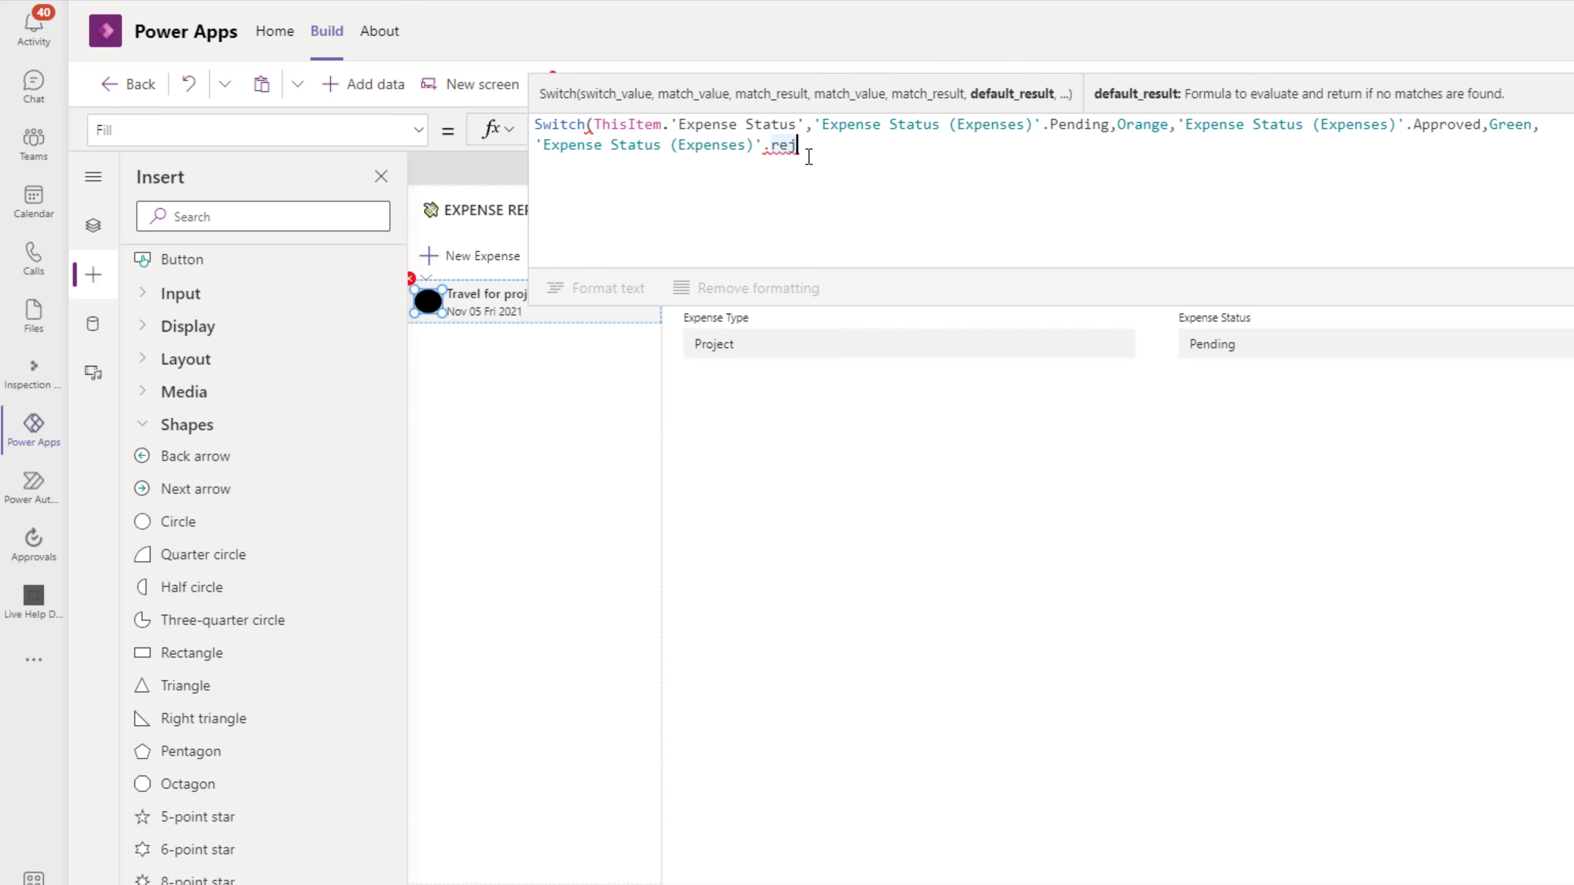
{"action": "type", "text": ",red)"}
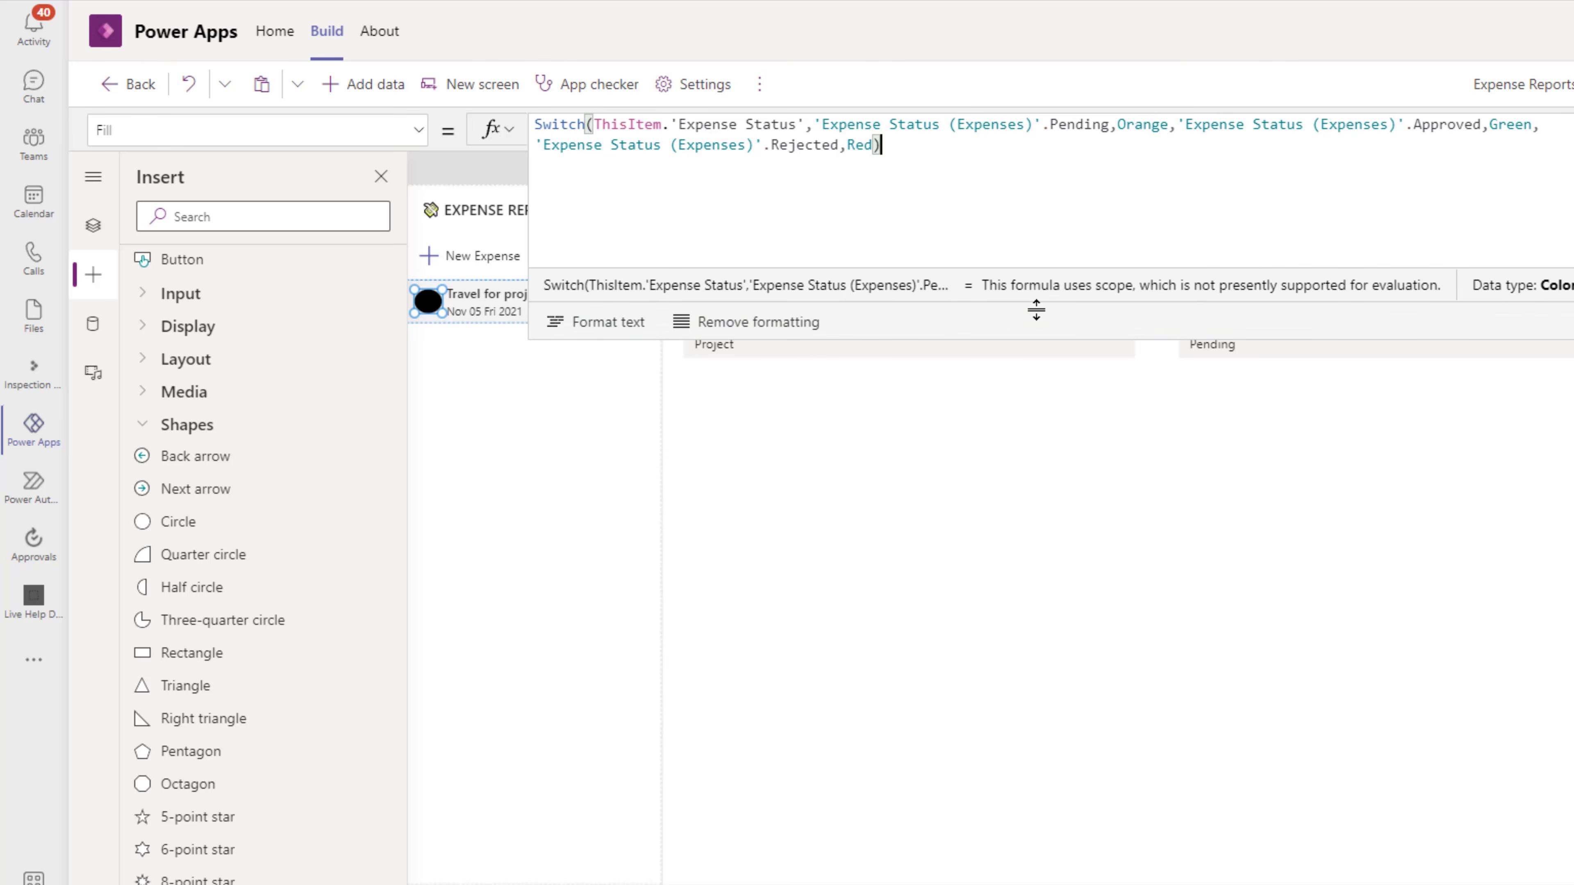
Step: Set the circle's HoverFill property to Self.Fill
{"action": "left_click_drag", "start_coordinate": [149, 131], "coordinate": [33, 123]}
{"action": "type", "text": "Hover"}
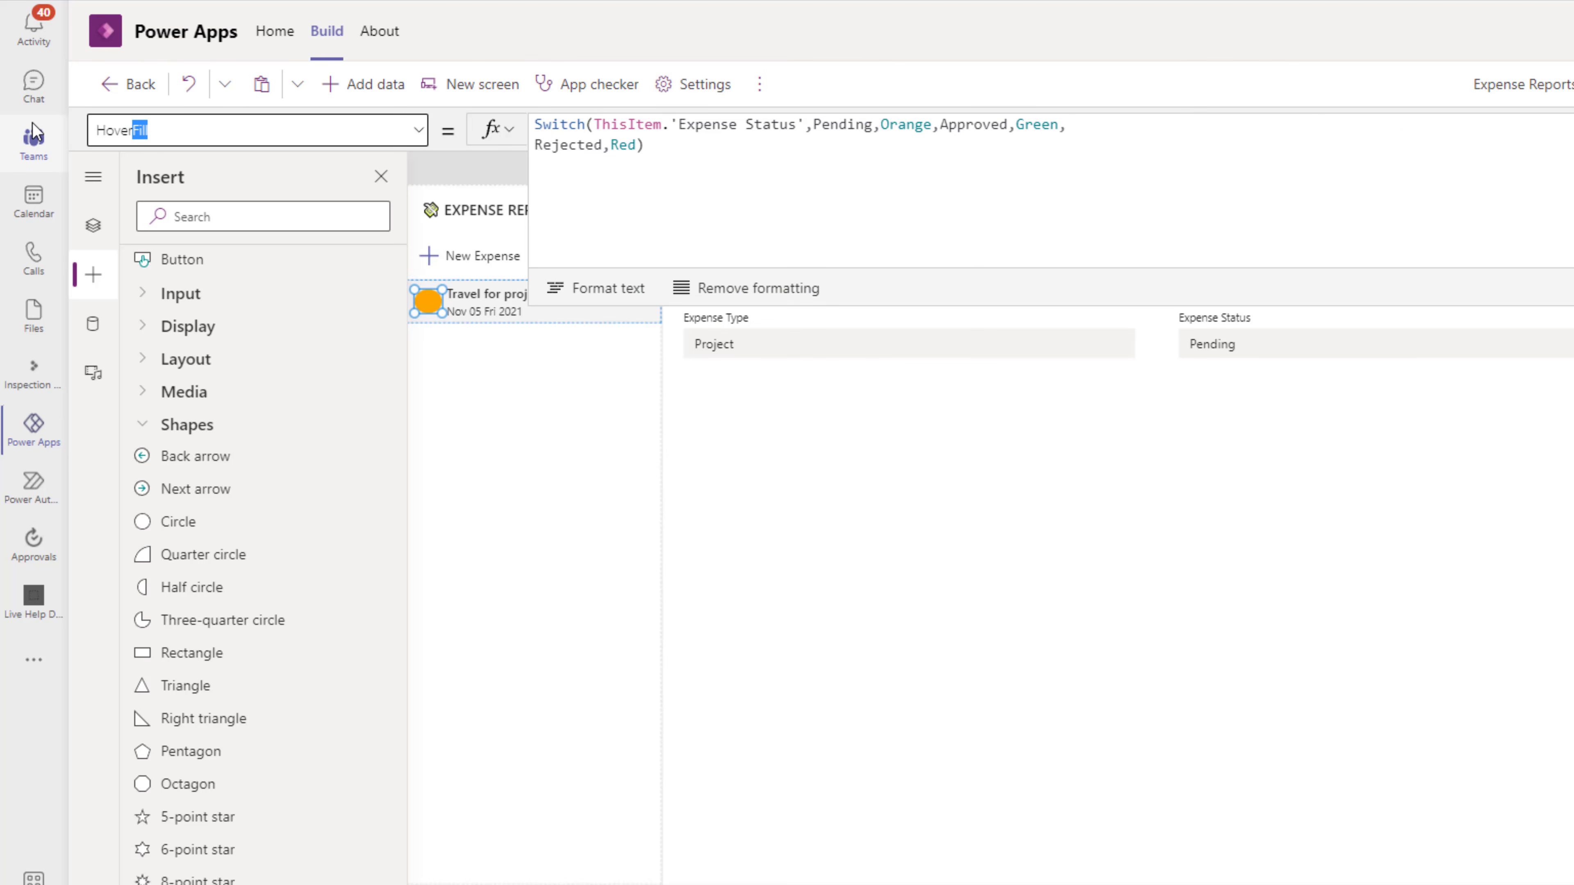
{"action": "key", "text": "Return"}
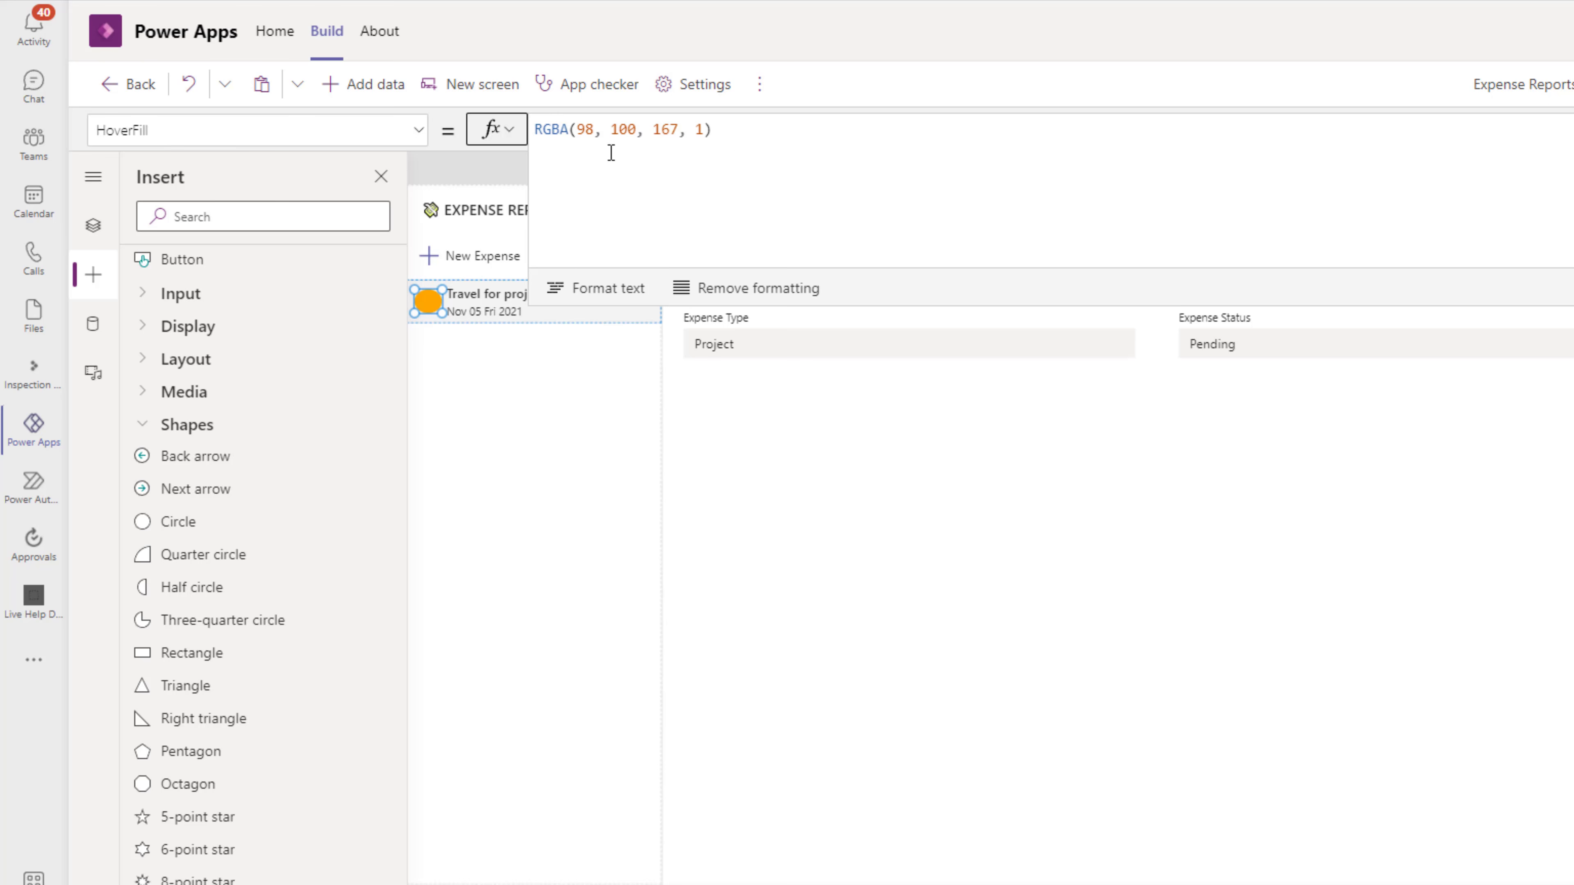
{"action": "left_click", "coordinate": [748, 130]}
{"action": "key", "text": "ctrl+a"}
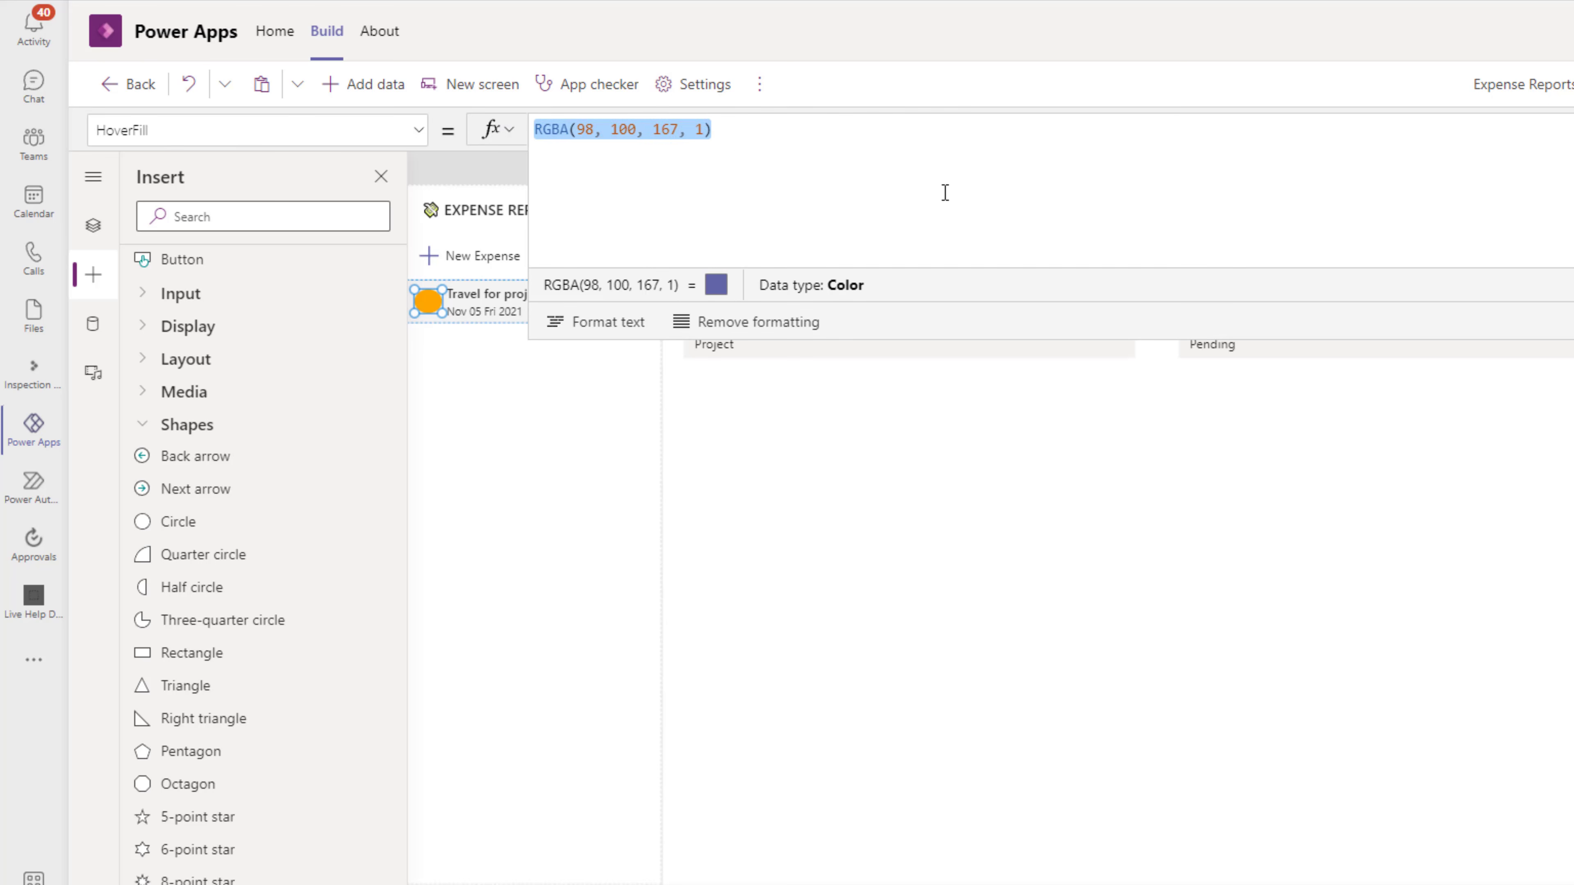
{"action": "type", "text": "self.Fill"}
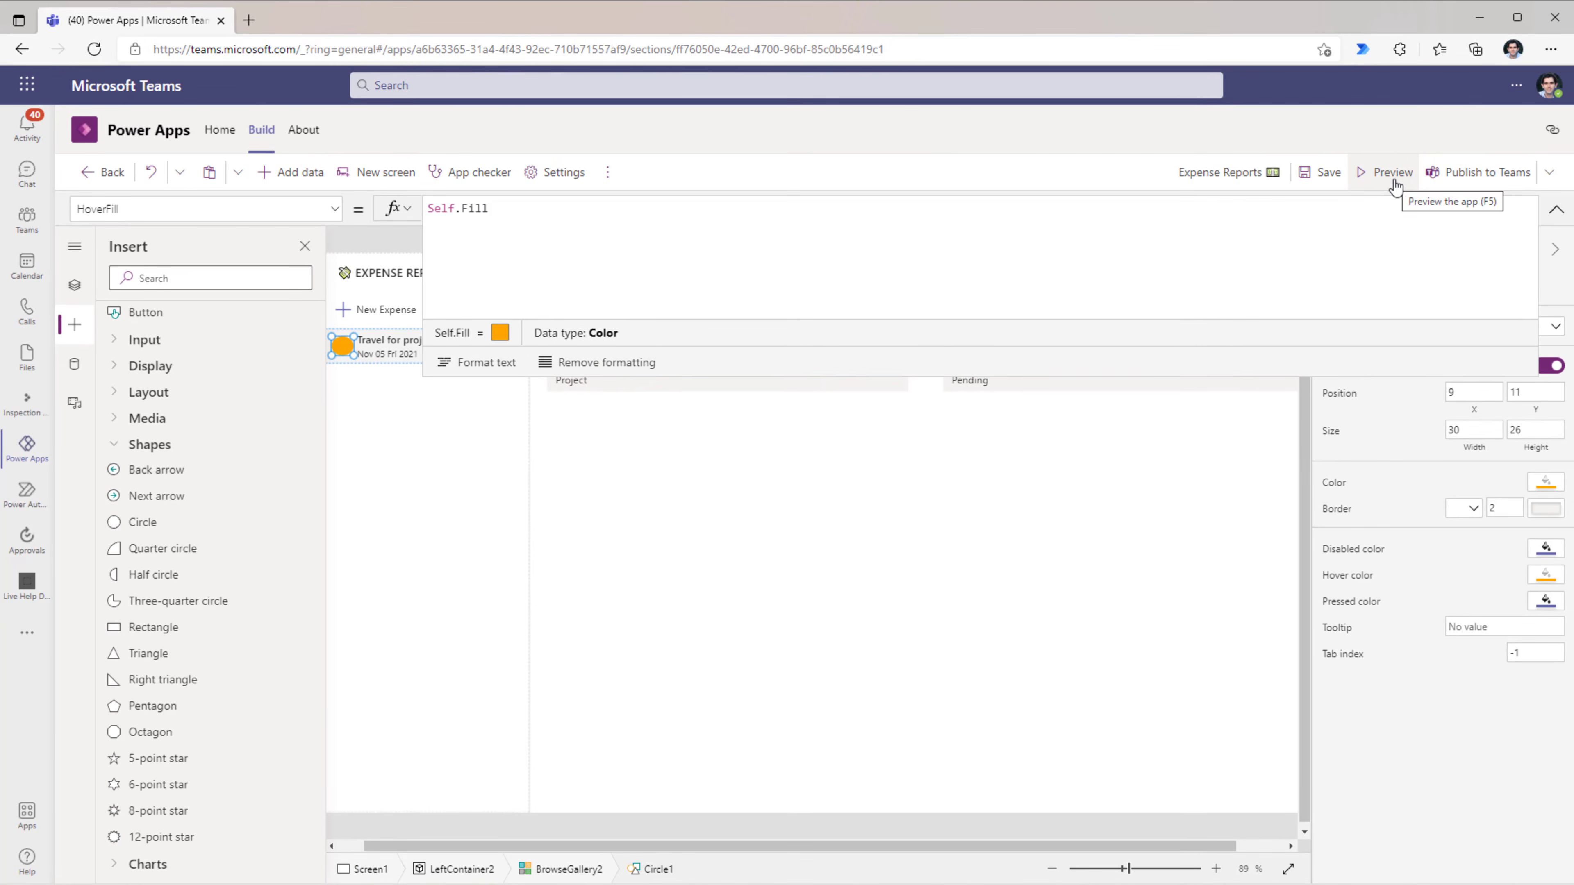
Step: Preview the app, change the Travel for project expense's status to Approved and save the record
{"action": "left_click", "coordinate": [1391, 173]}
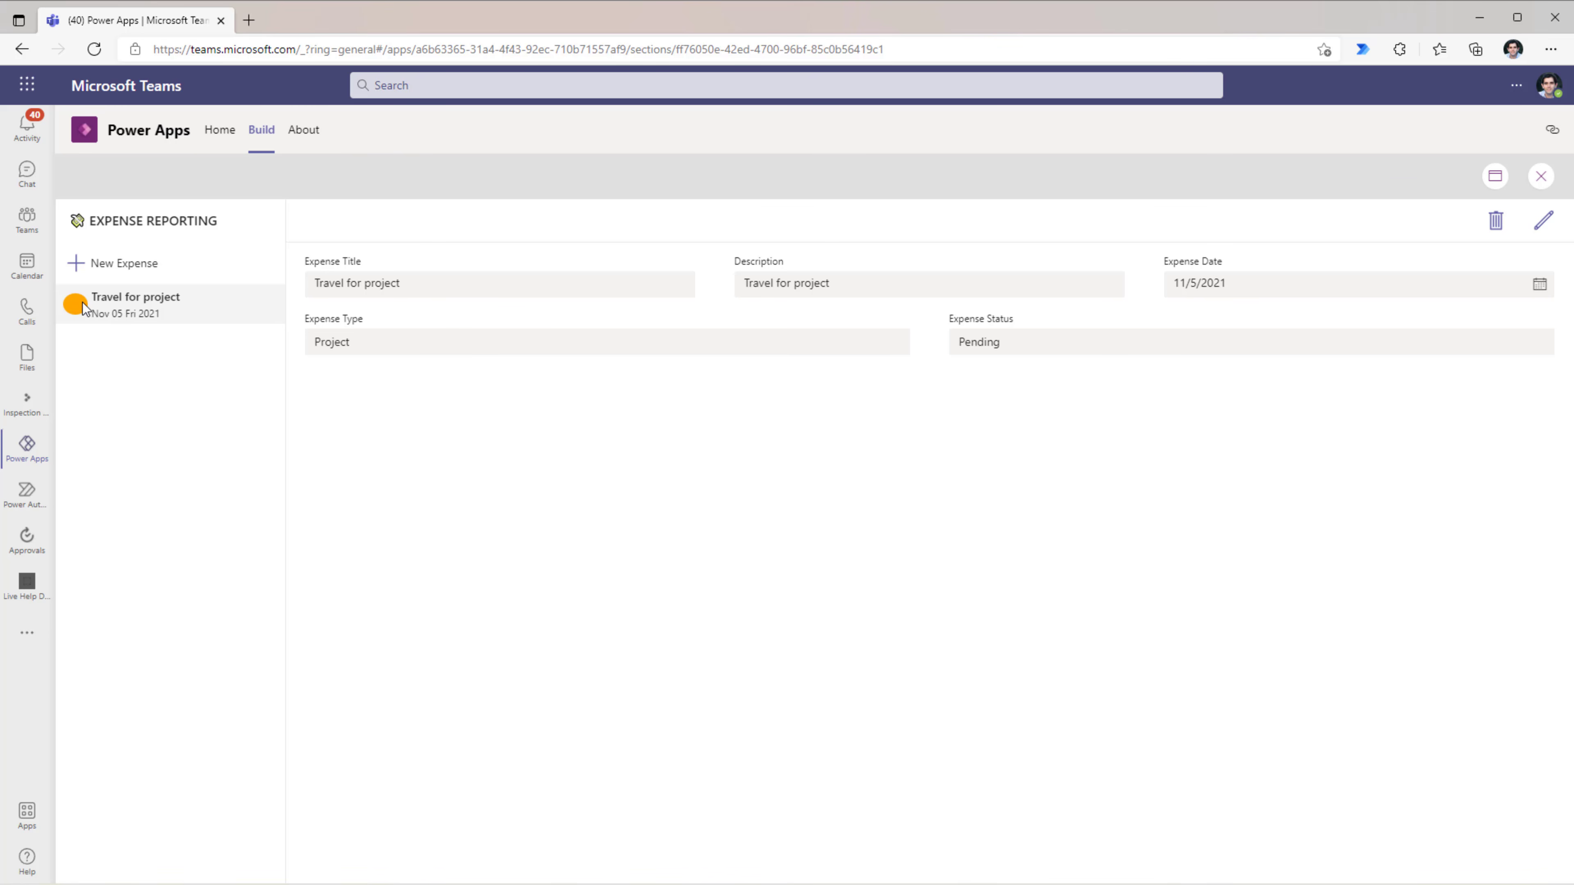
{"action": "left_click", "coordinate": [1543, 220]}
{"action": "left_click", "coordinate": [1014, 344]}
{"action": "left_click", "coordinate": [1007, 415]}
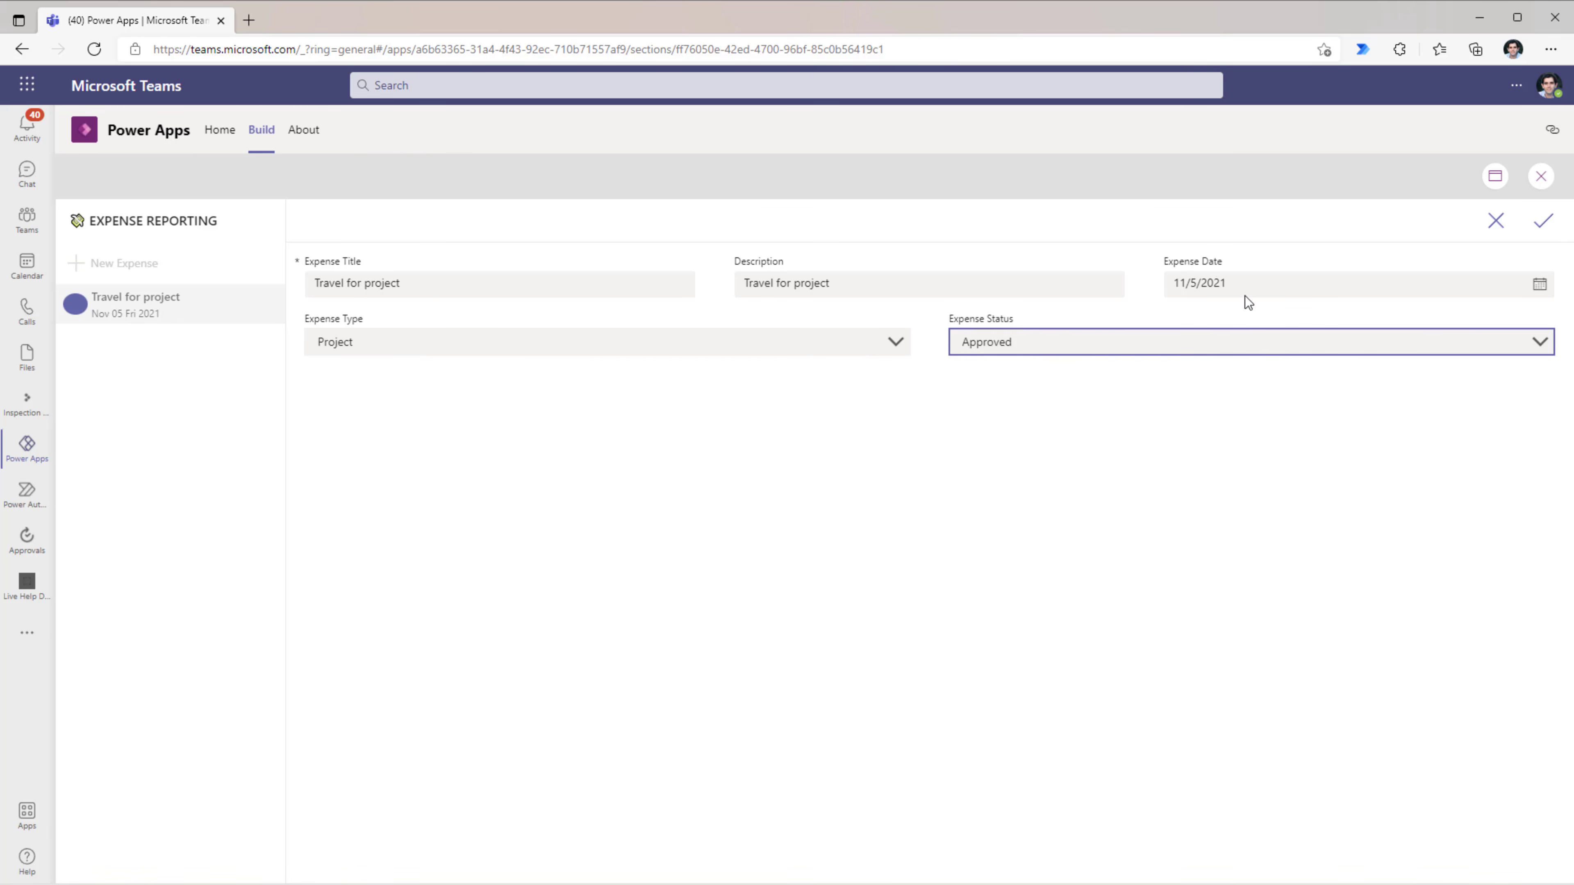
{"action": "left_click", "coordinate": [1544, 224]}
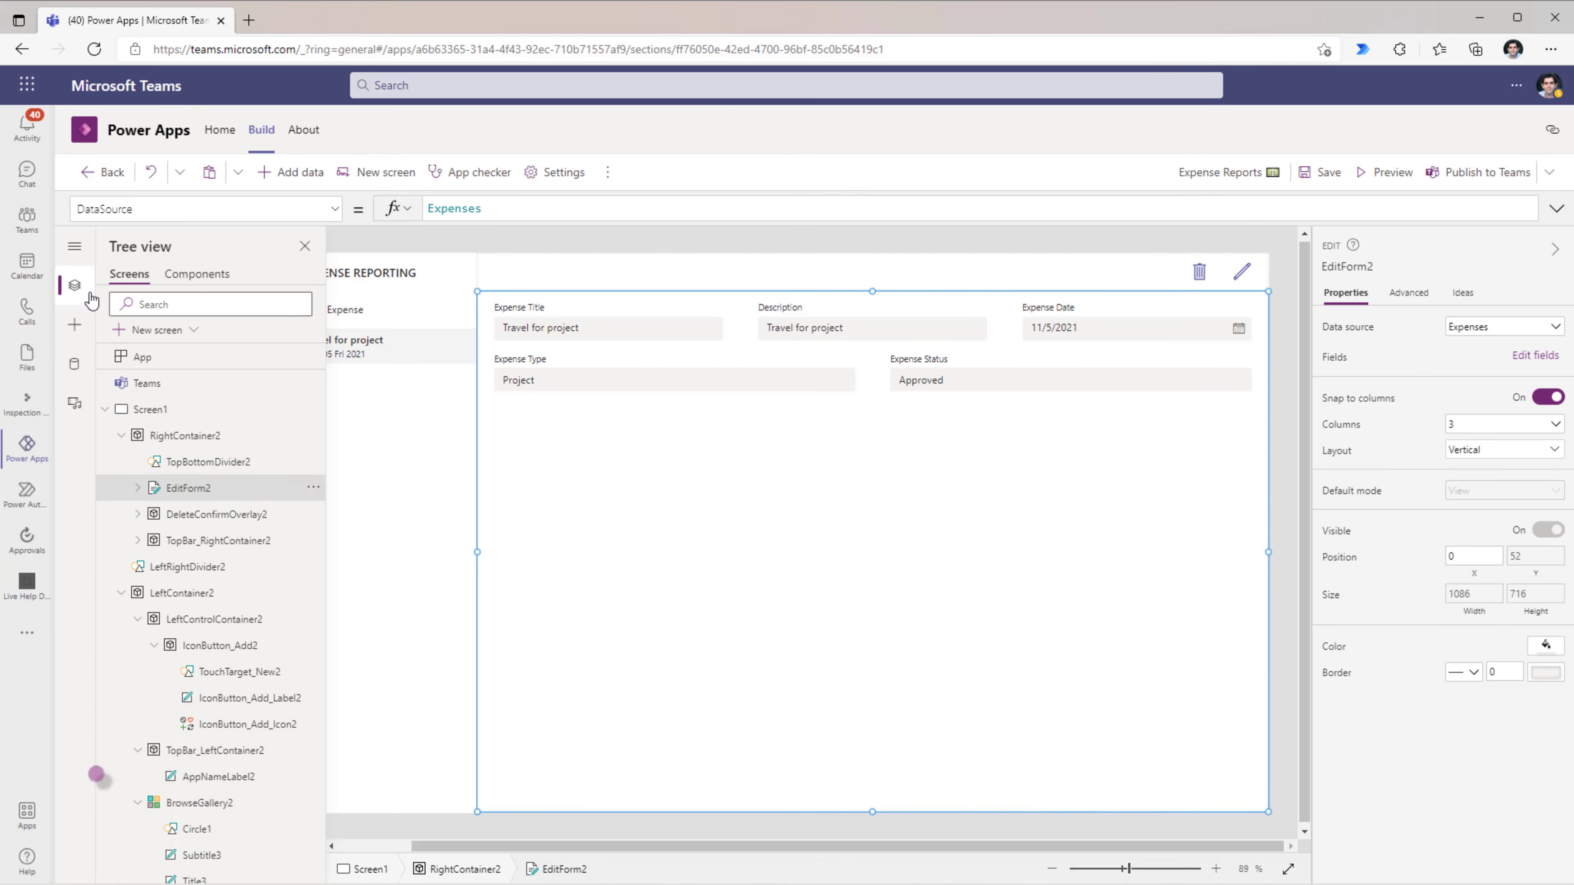
Step: Rename the EditForm2 control as ExpenseForm
{"action": "double_click", "coordinate": [179, 489]}
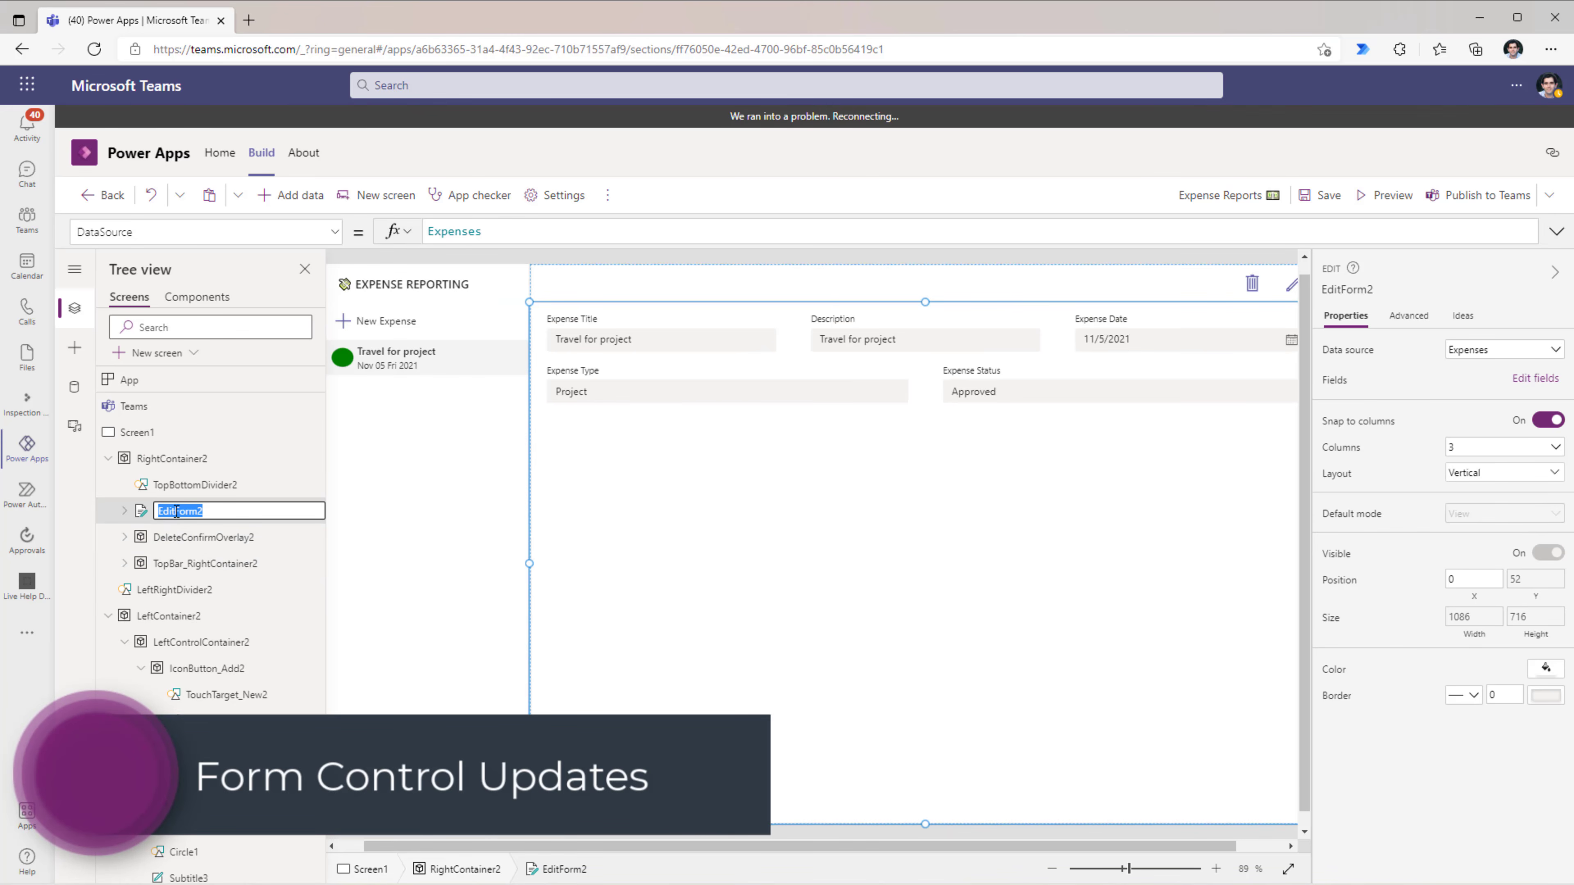
{"action": "type", "text": "ExpenseForm"}
{"action": "key", "text": "Return"}
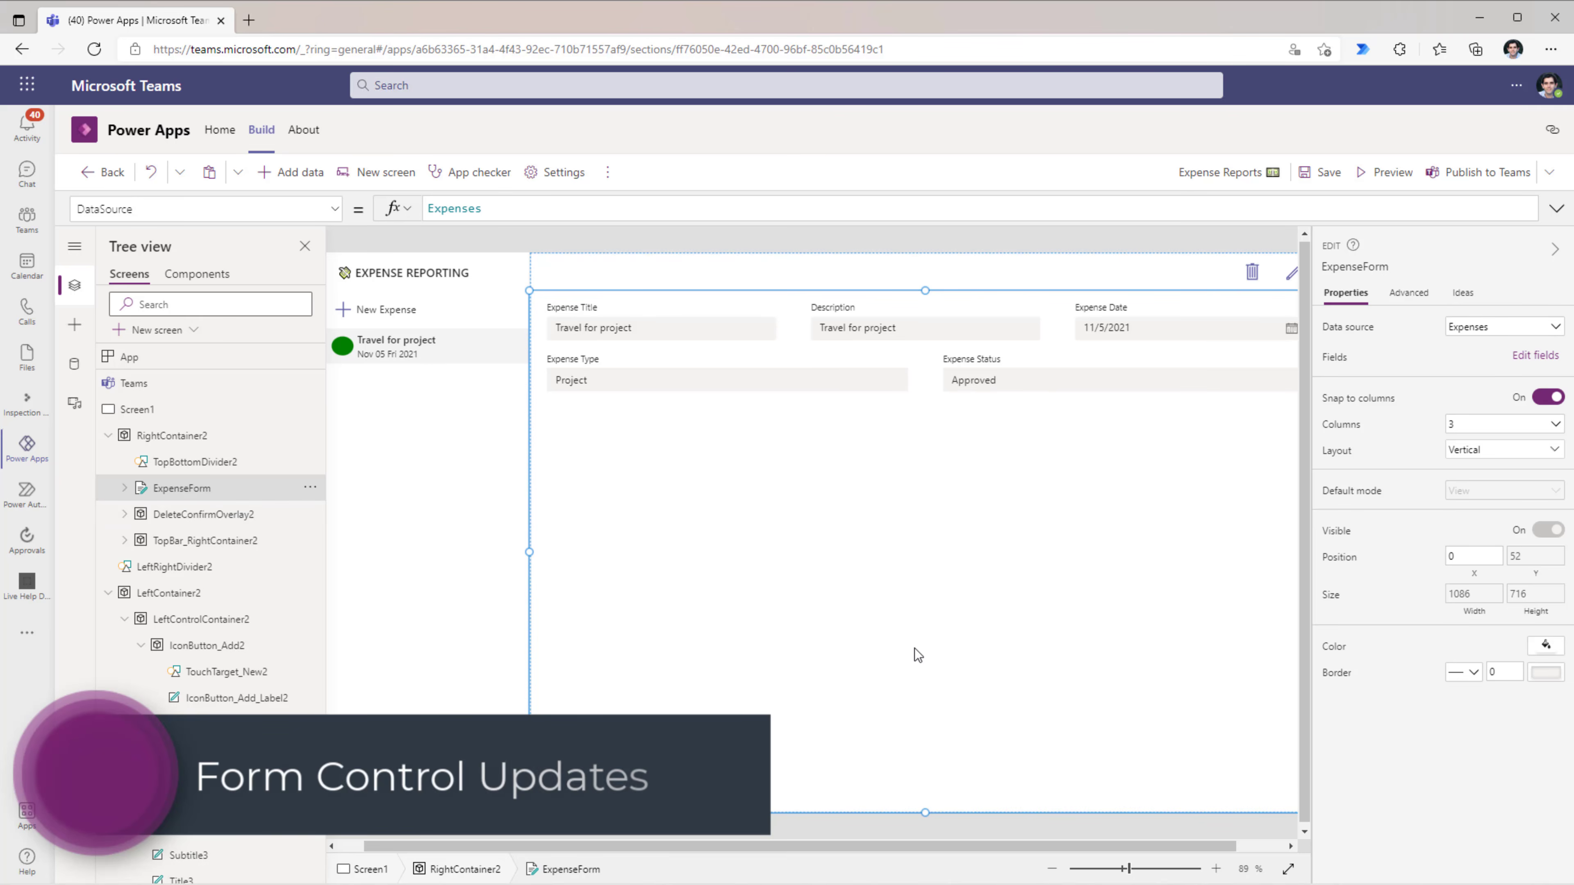
Step: Examine the form's data cards for Expense Title, Description, Expense Date, Expense Type and Expense Status
{"action": "left_click_drag", "start_coordinate": [944, 851], "coordinate": [986, 851]}
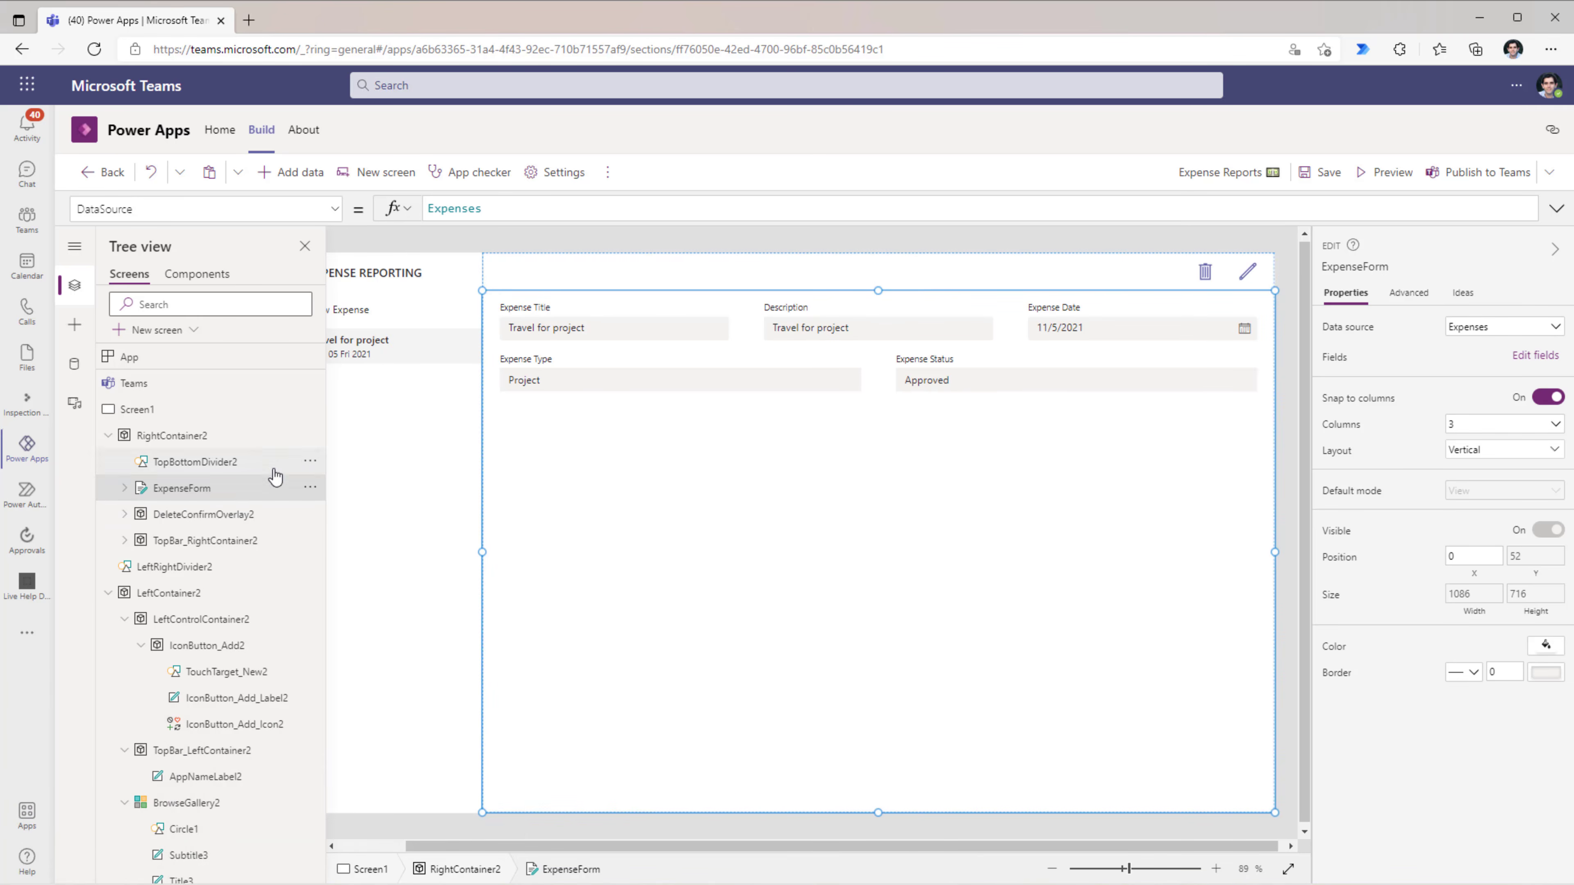
{"action": "left_click", "coordinate": [581, 317]}
{"action": "left_click", "coordinate": [796, 318]}
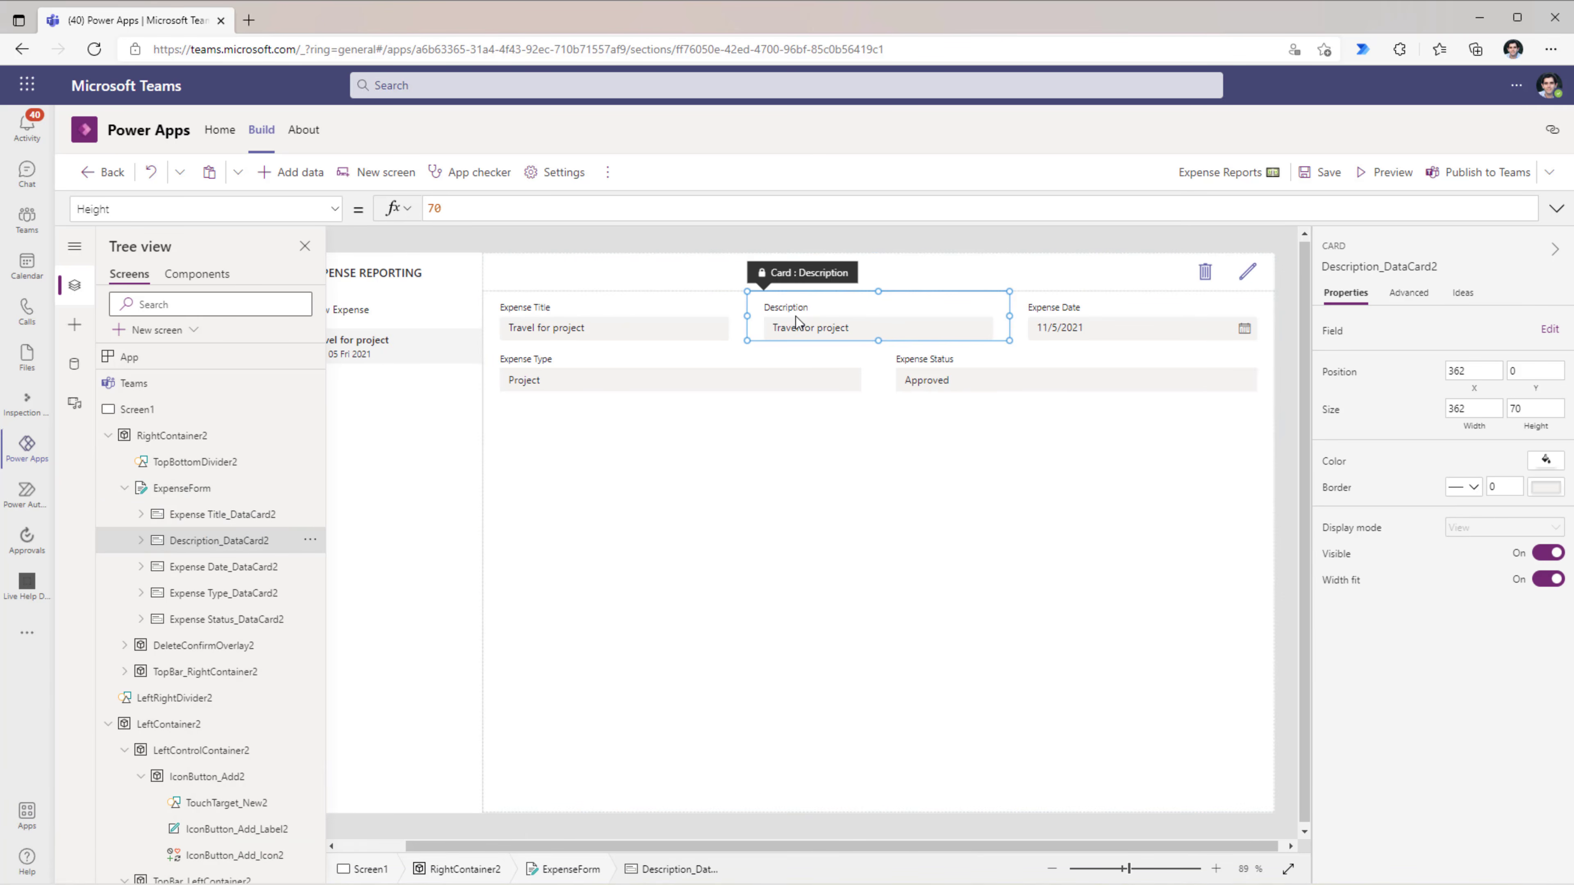
{"action": "left_click", "coordinate": [1066, 322]}
{"action": "left_click", "coordinate": [674, 384]}
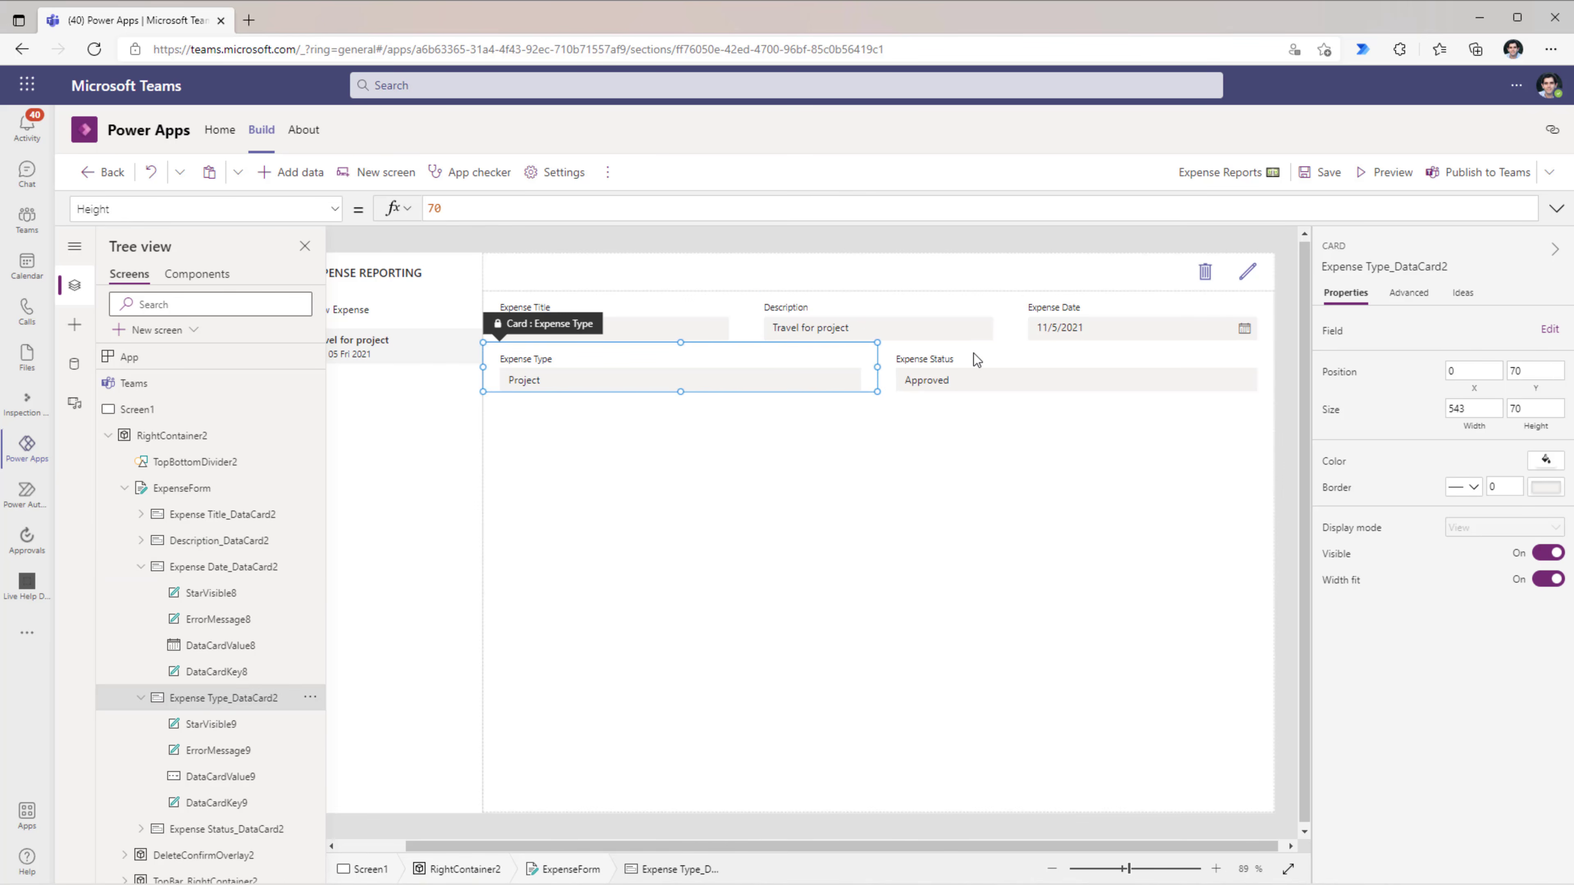
{"action": "left_click", "coordinate": [977, 360]}
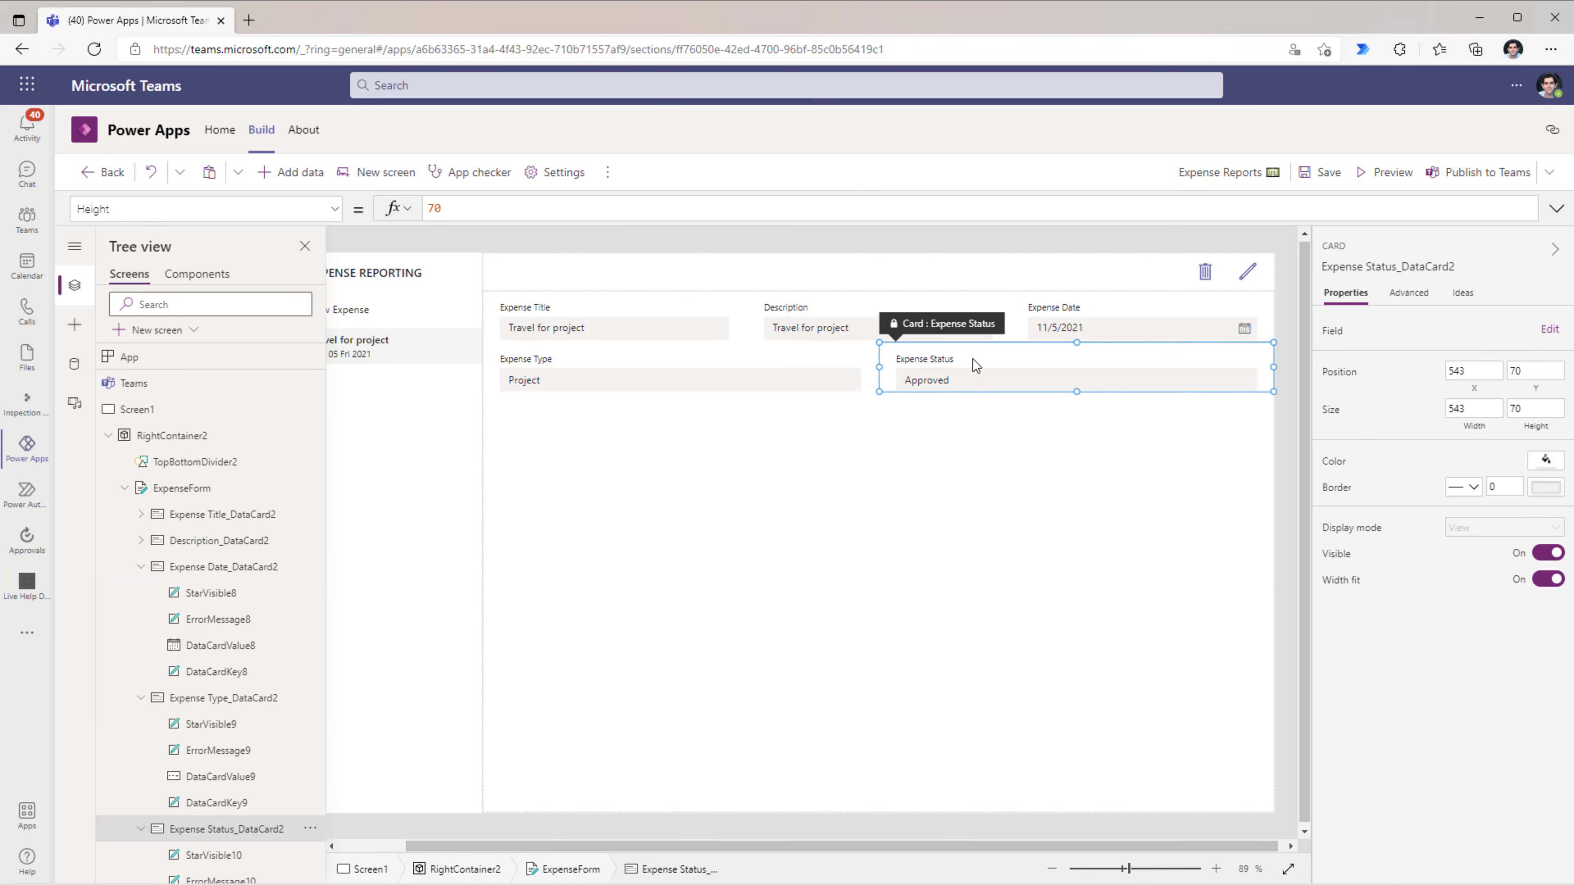
Step: Review ExpenseForm's field list and the additional fields available for it, without adding any
{"action": "left_click", "coordinate": [858, 497]}
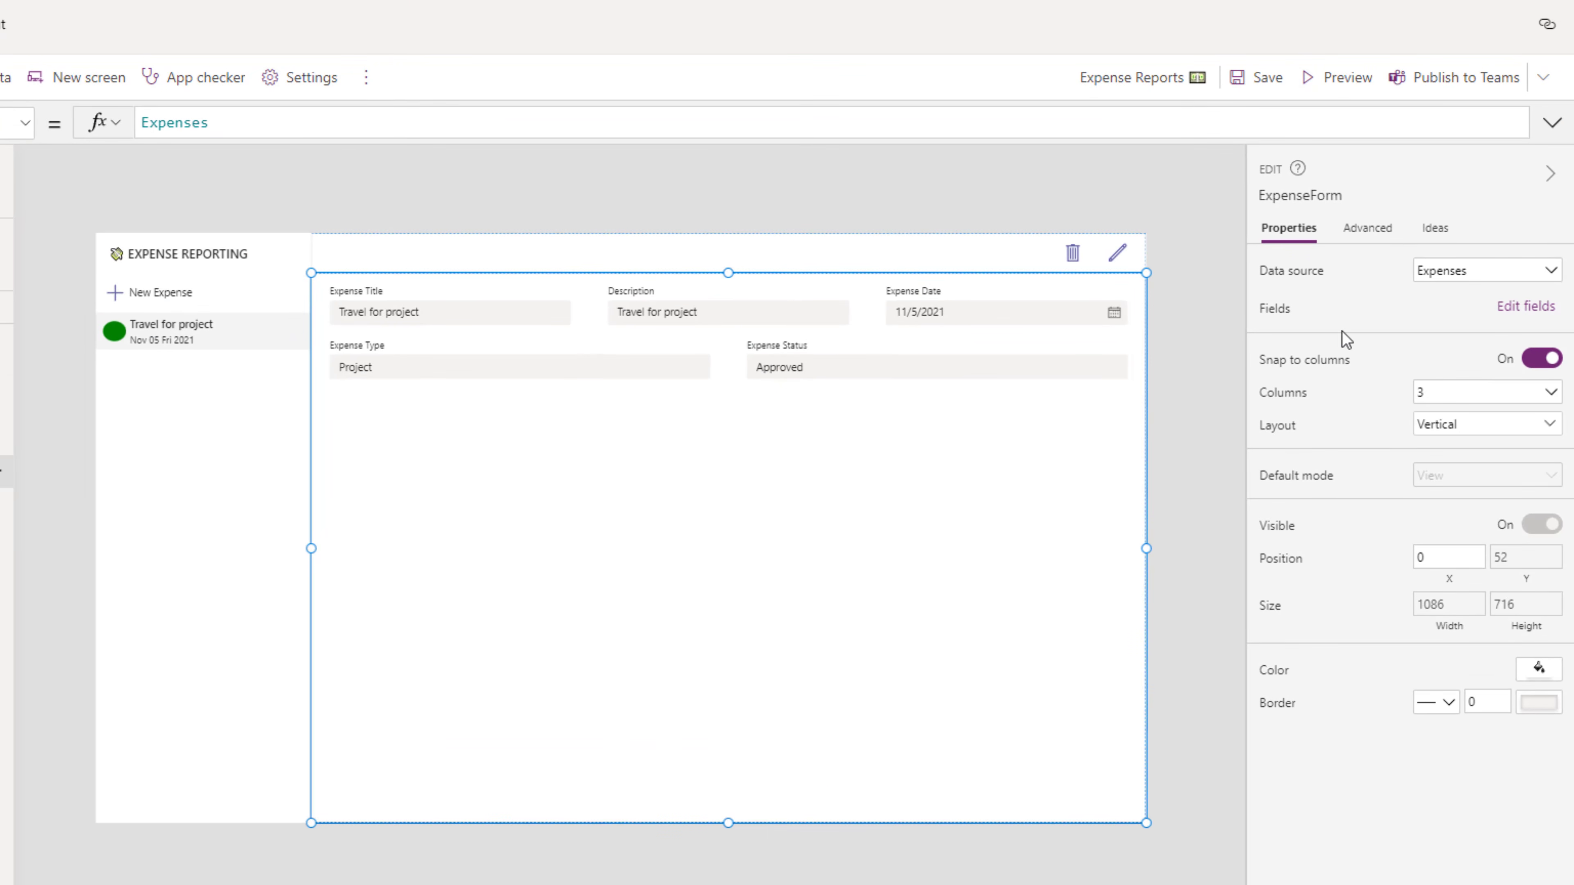
{"action": "left_click", "coordinate": [1512, 310]}
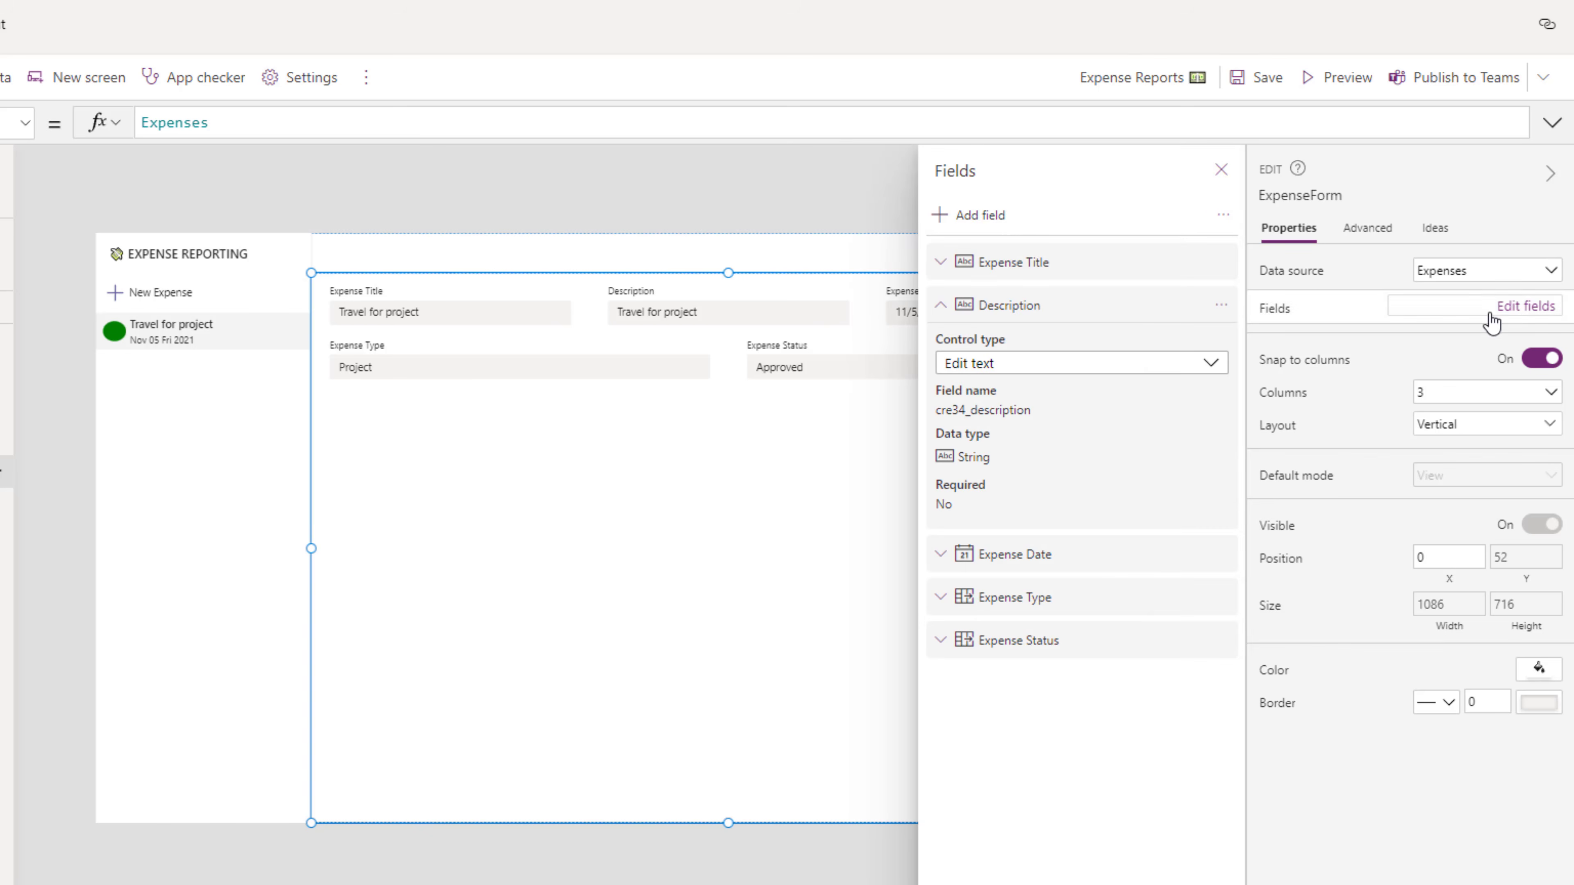
{"action": "left_click", "coordinate": [982, 229]}
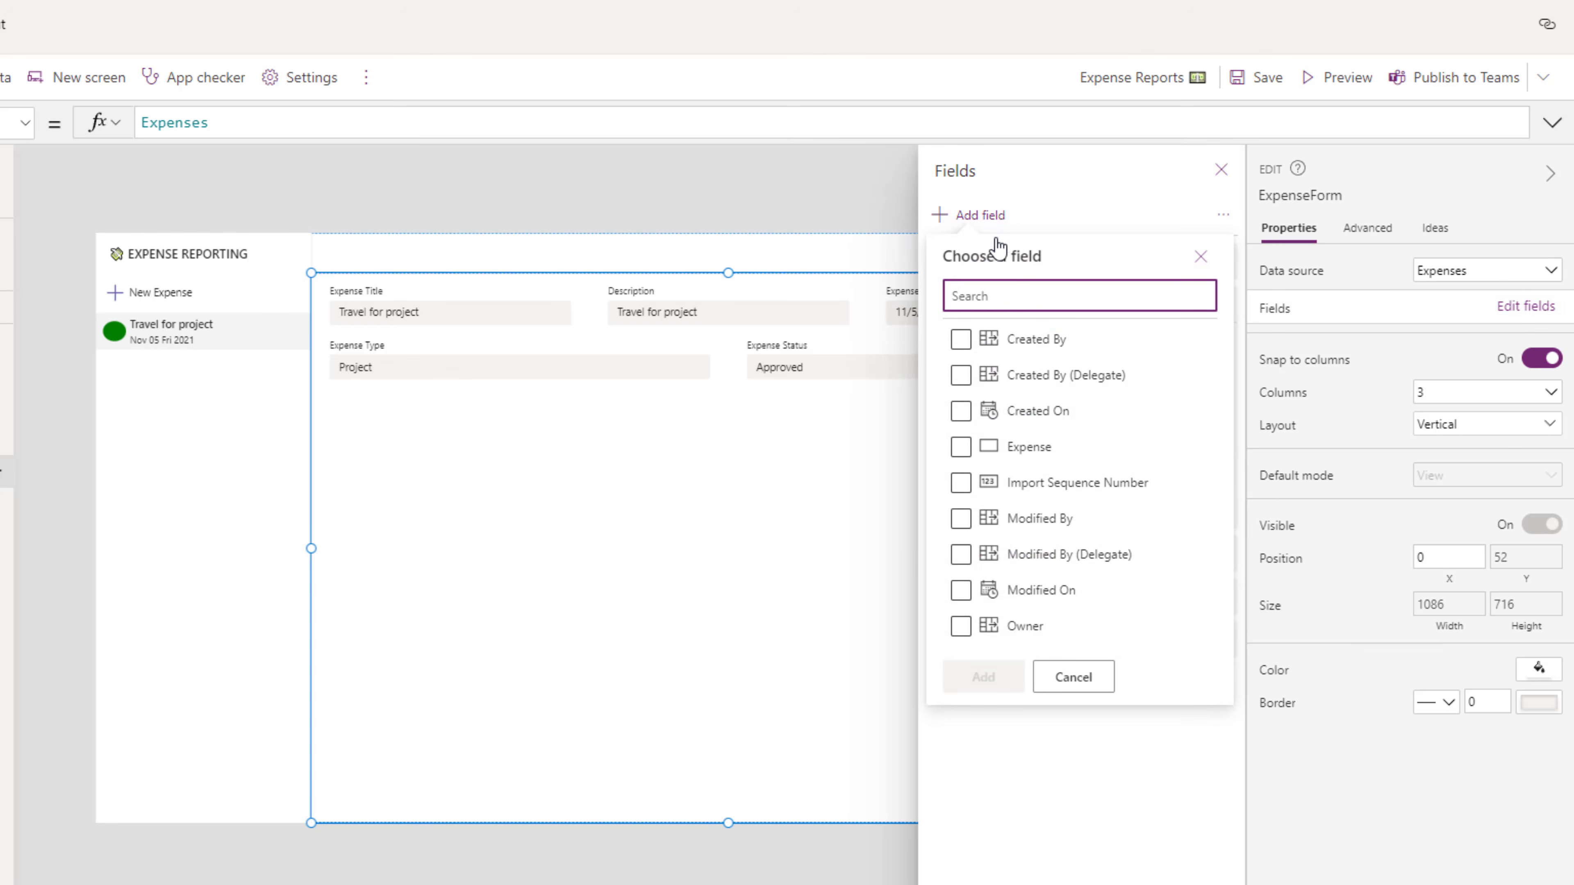
{"action": "left_click", "coordinate": [1021, 642]}
{"action": "left_click", "coordinate": [1056, 679]}
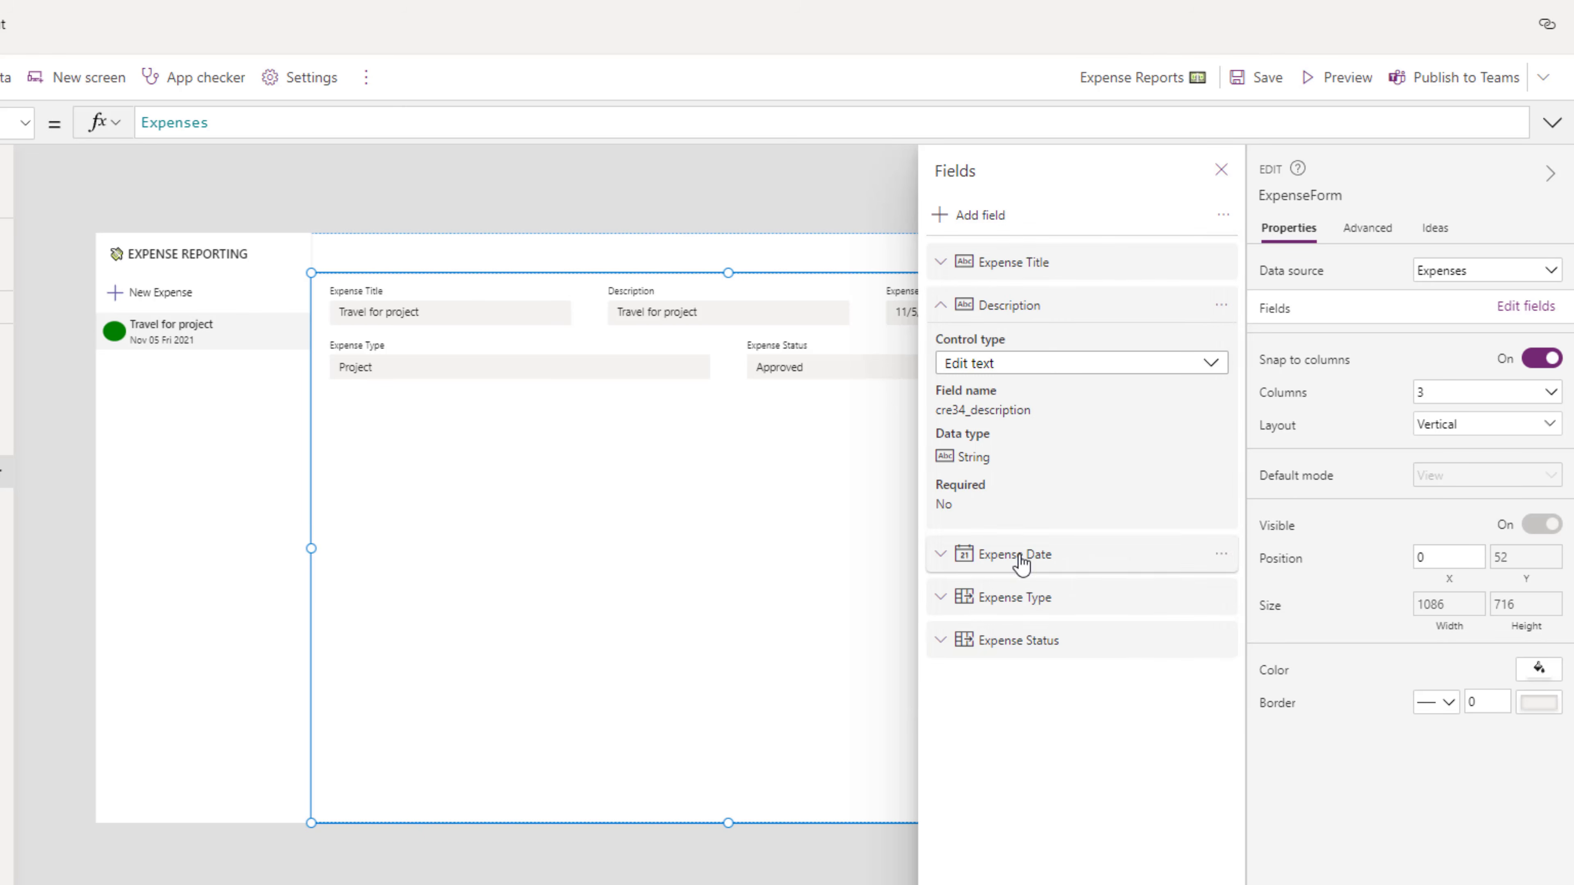
Step: Move the Description field to the end of ExpenseForm's field list and set its control type to Edit multi-line text
{"action": "left_click_drag", "start_coordinate": [1018, 553], "coordinate": [1075, 434]}
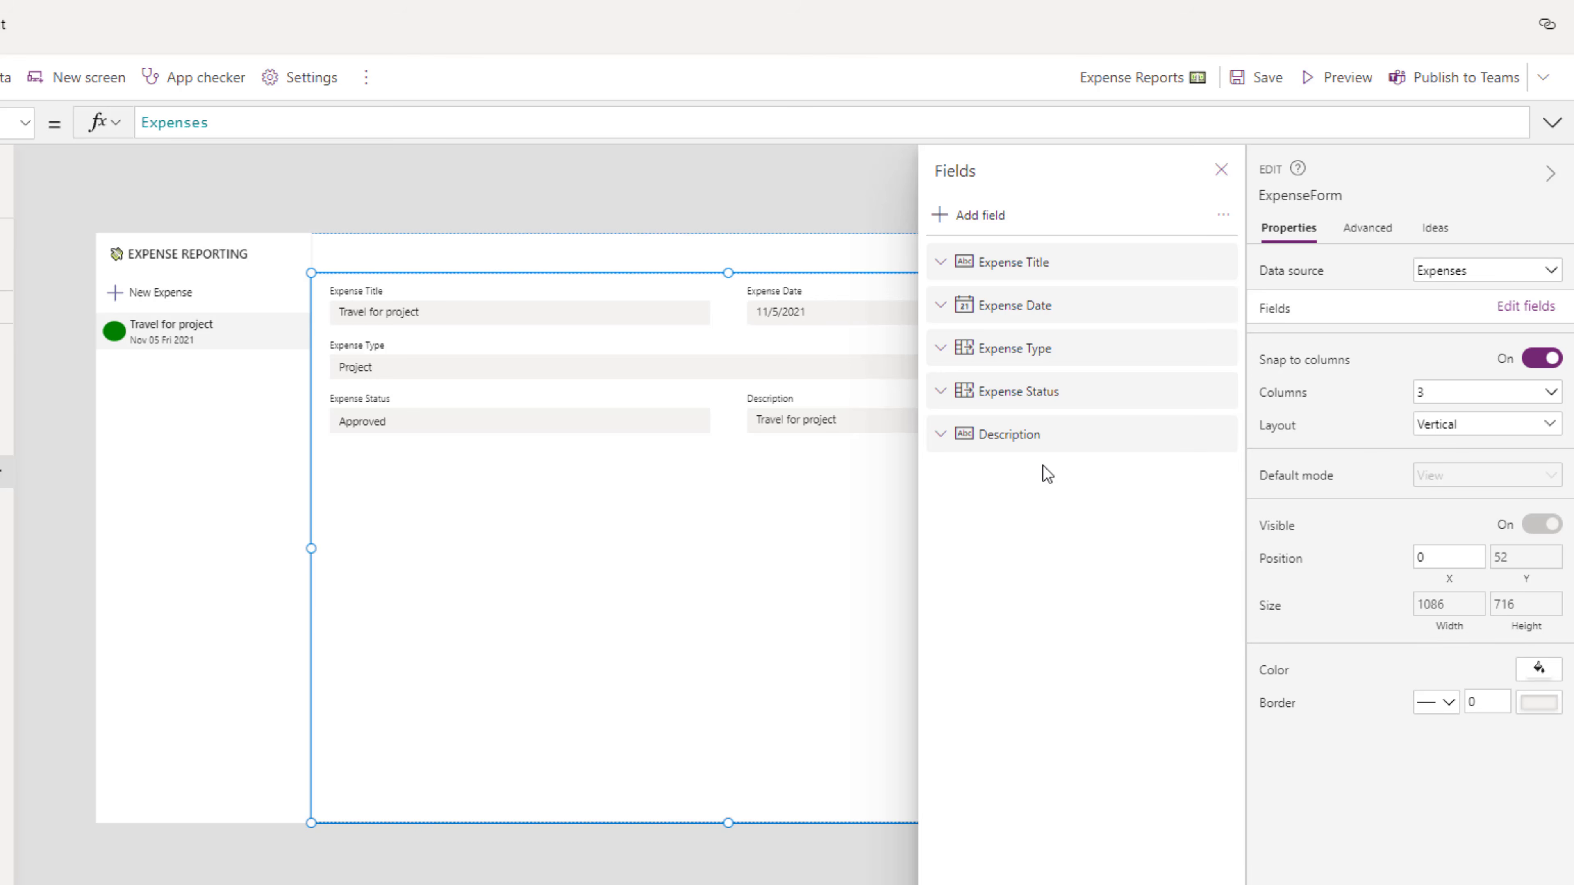
{"action": "left_click", "coordinate": [972, 454]}
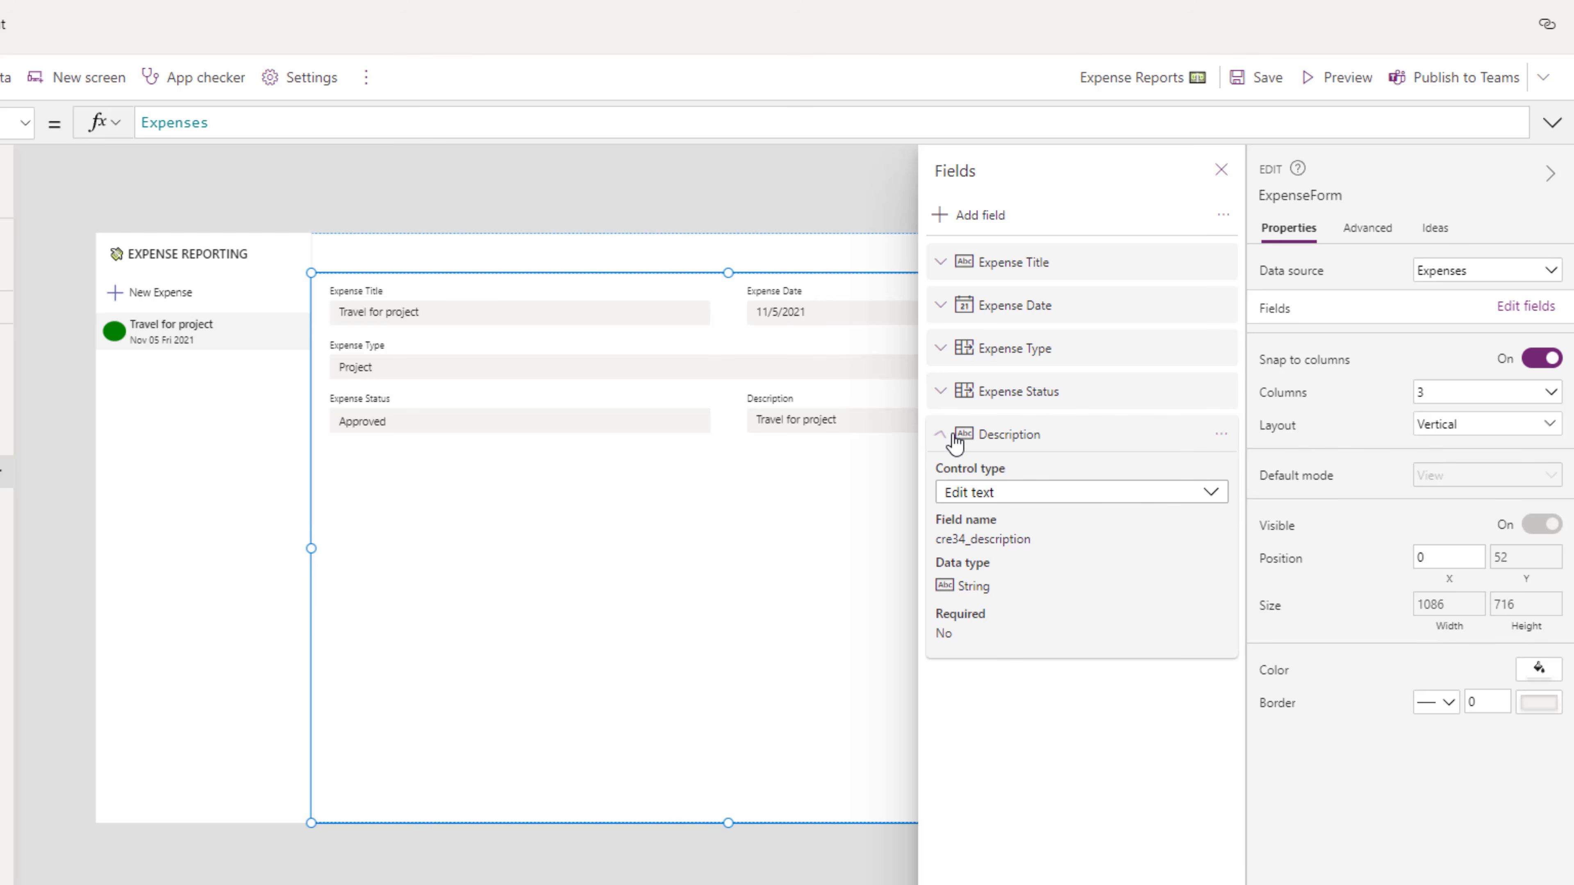
{"action": "left_click", "coordinate": [1072, 503]}
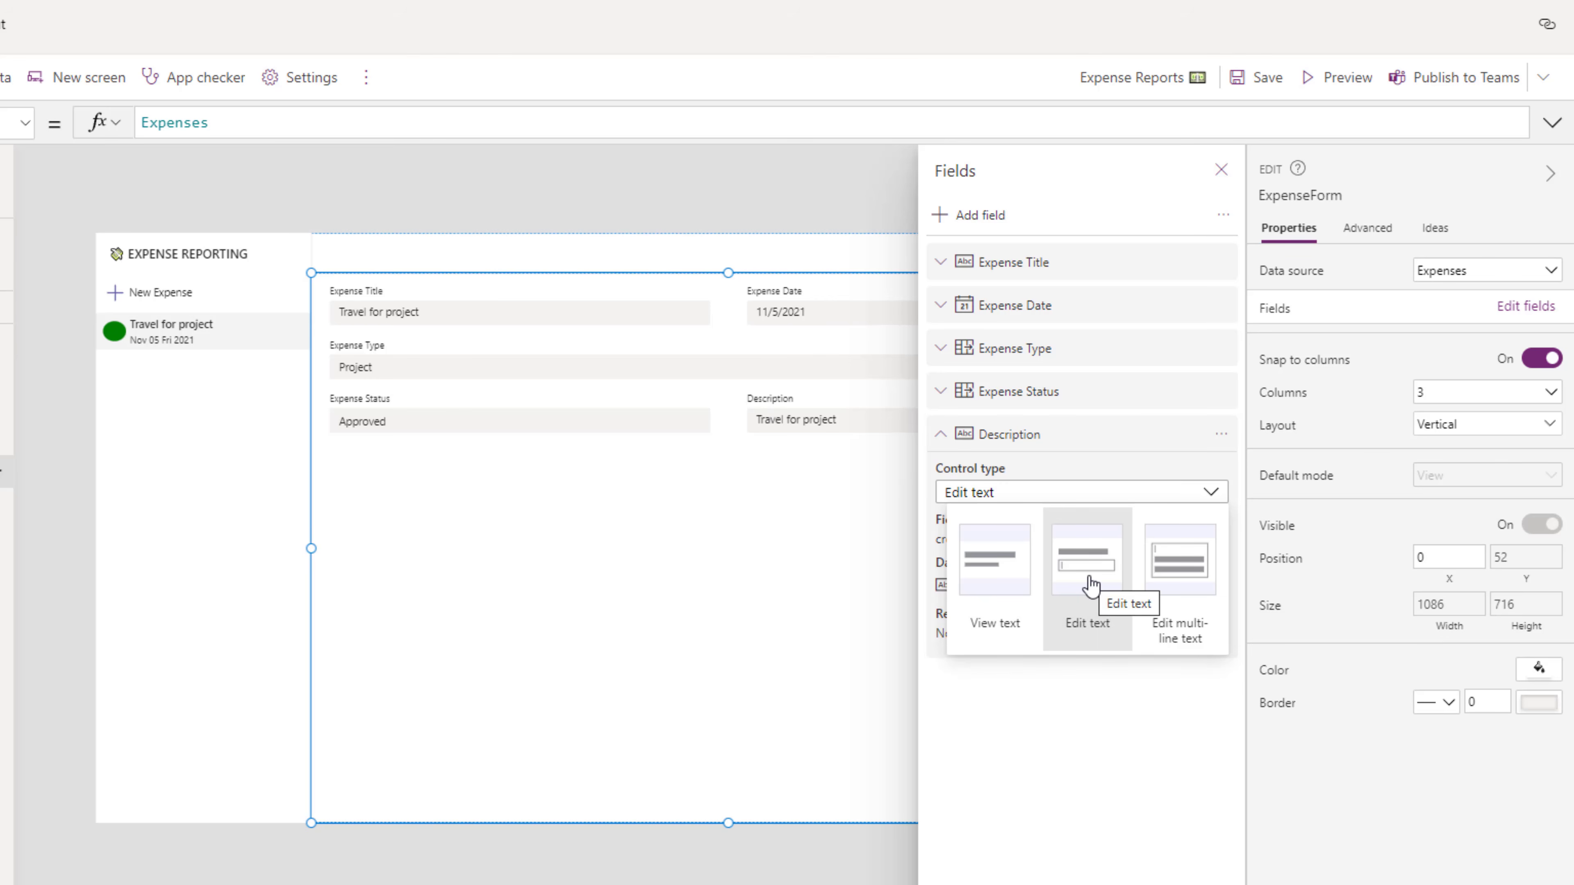
{"action": "left_click", "coordinate": [1187, 592]}
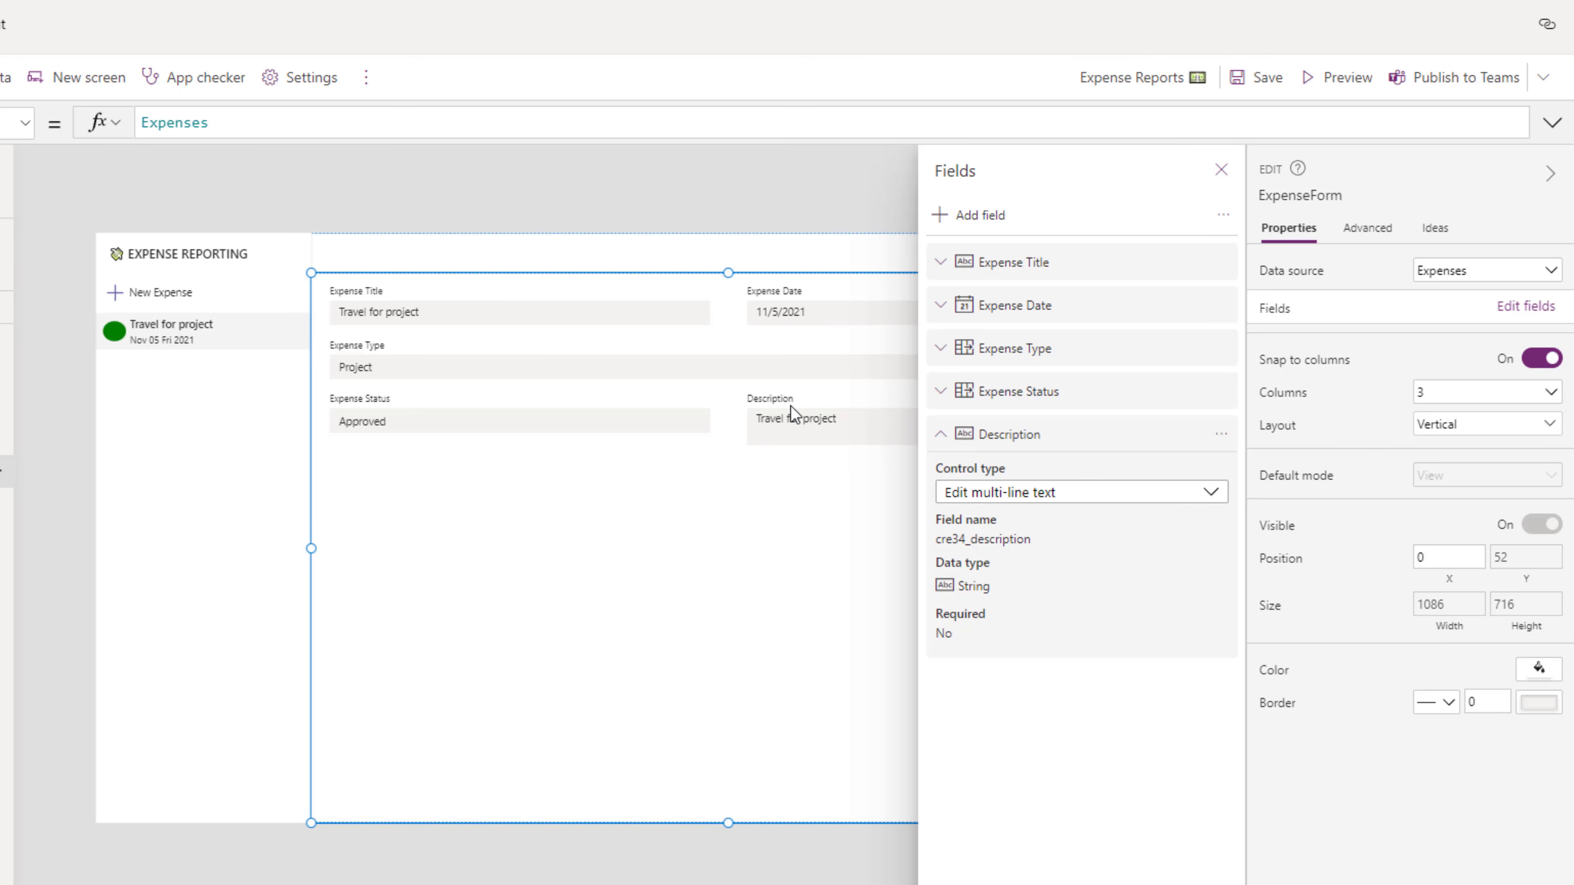
Step: Add a custom card to ExpenseForm and move it to the front of the form, ahead of Expense Title
{"action": "left_click", "coordinate": [1222, 224]}
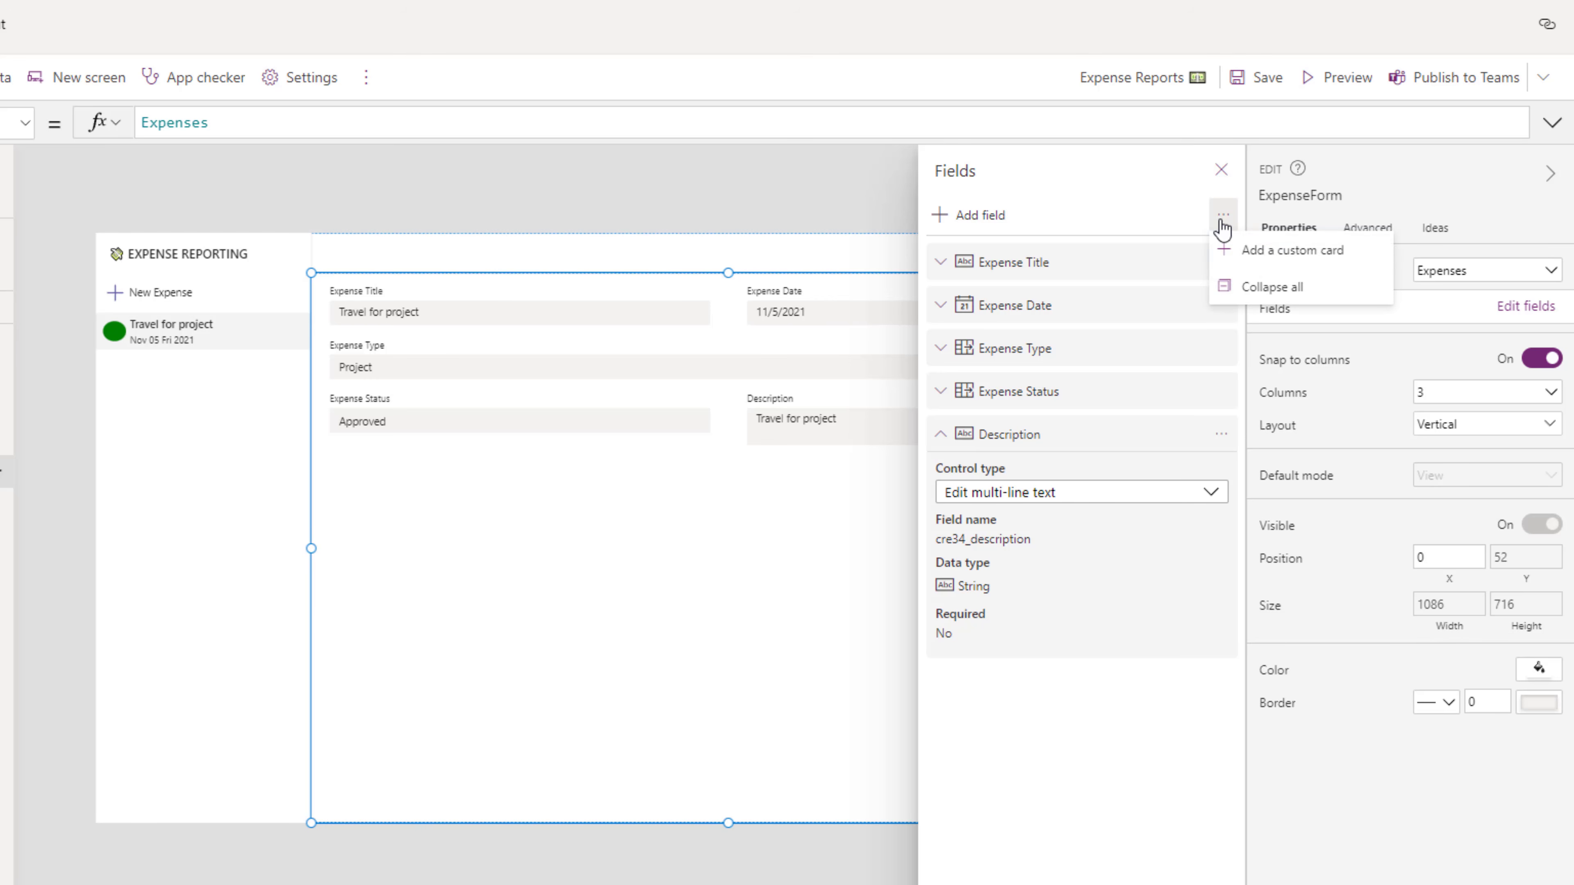
{"action": "left_click", "coordinate": [1267, 251]}
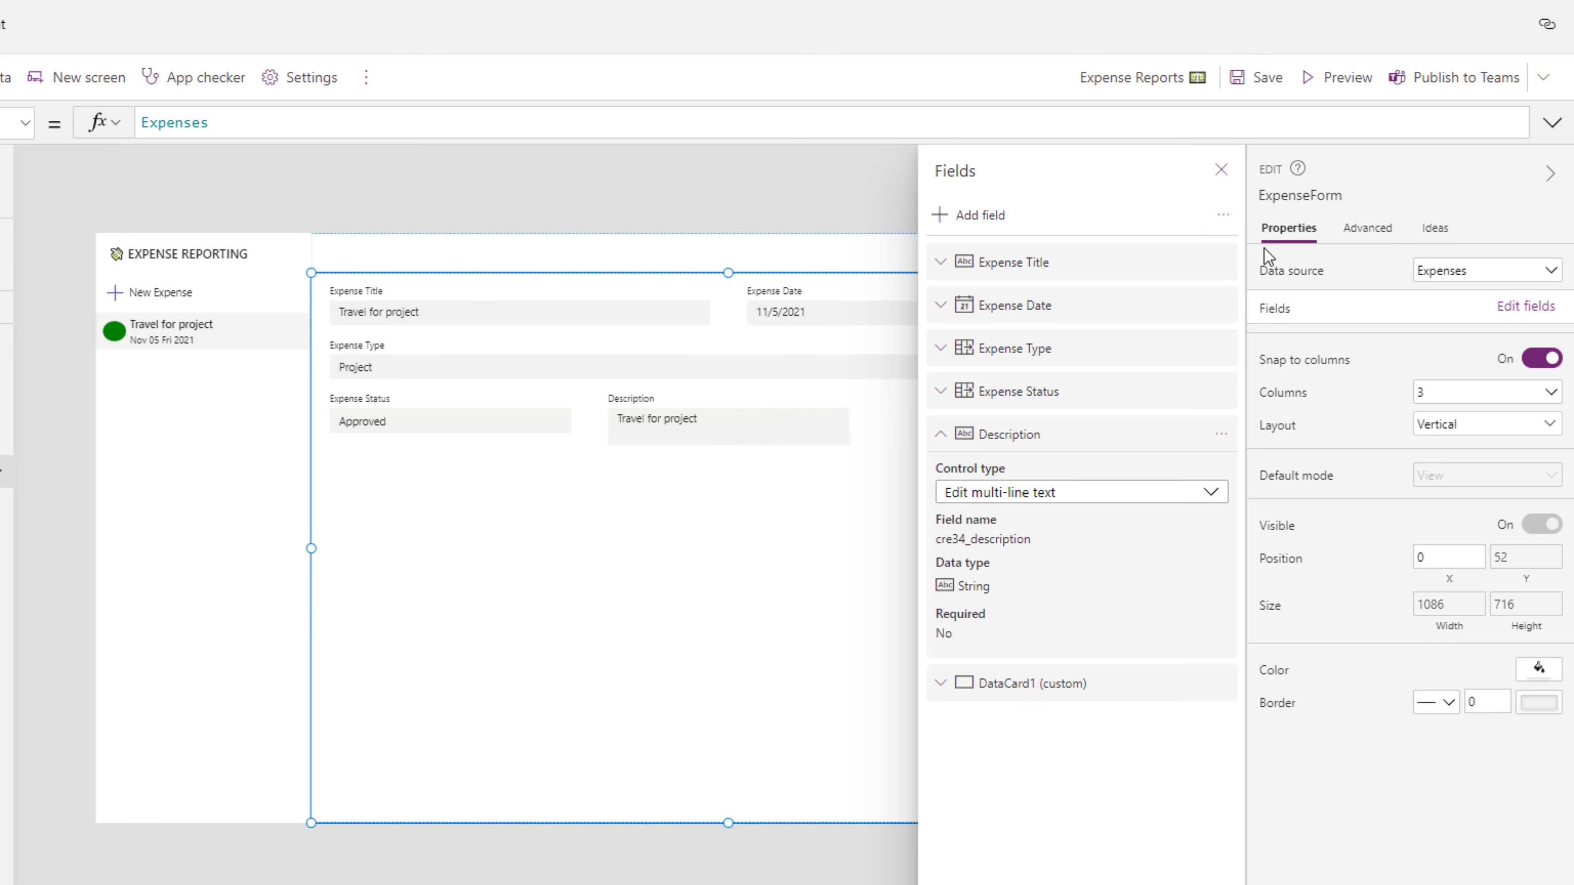
{"action": "left_click_drag", "start_coordinate": [1030, 689], "coordinate": [1057, 404]}
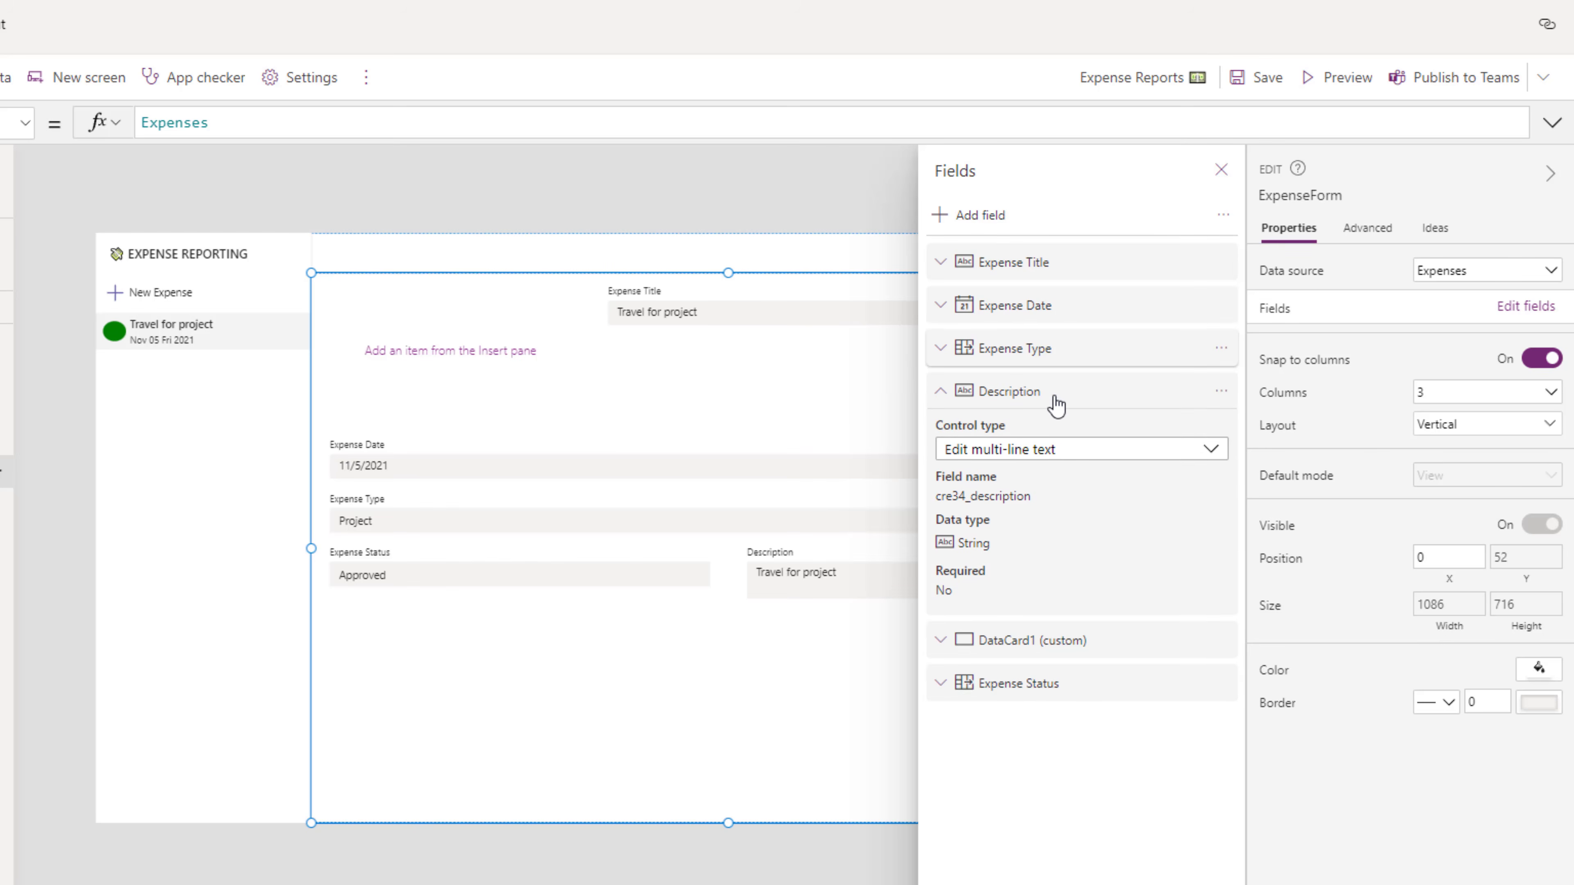
{"action": "left_click", "coordinate": [1221, 169]}
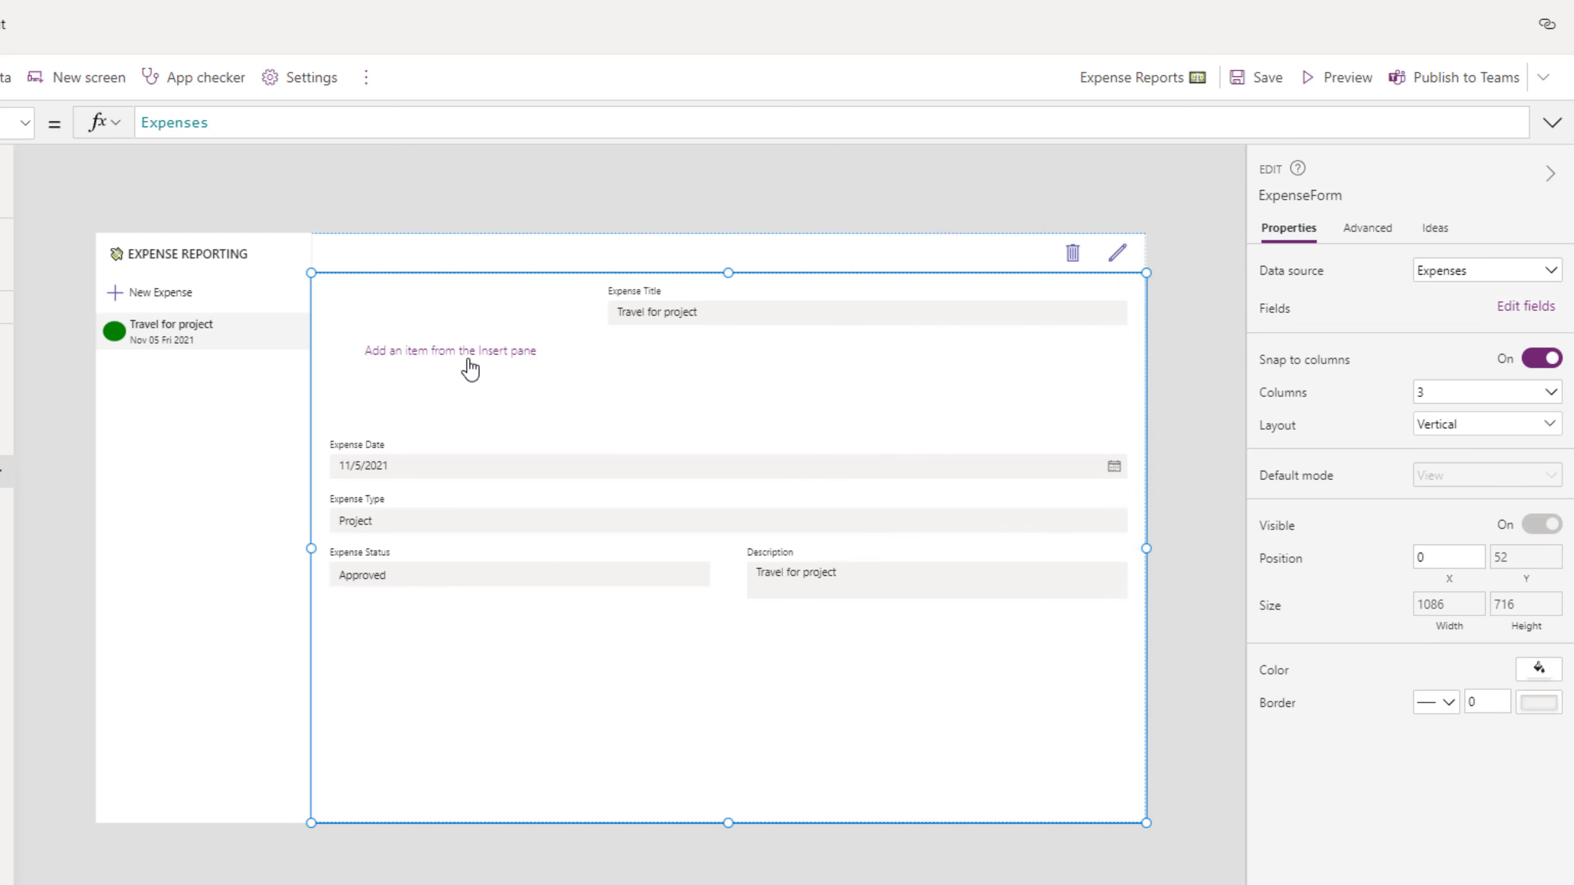
Step: Insert a label into the custom card and place it at the card's upper-left corner, position 0, 0
{"action": "left_click", "coordinate": [442, 351]}
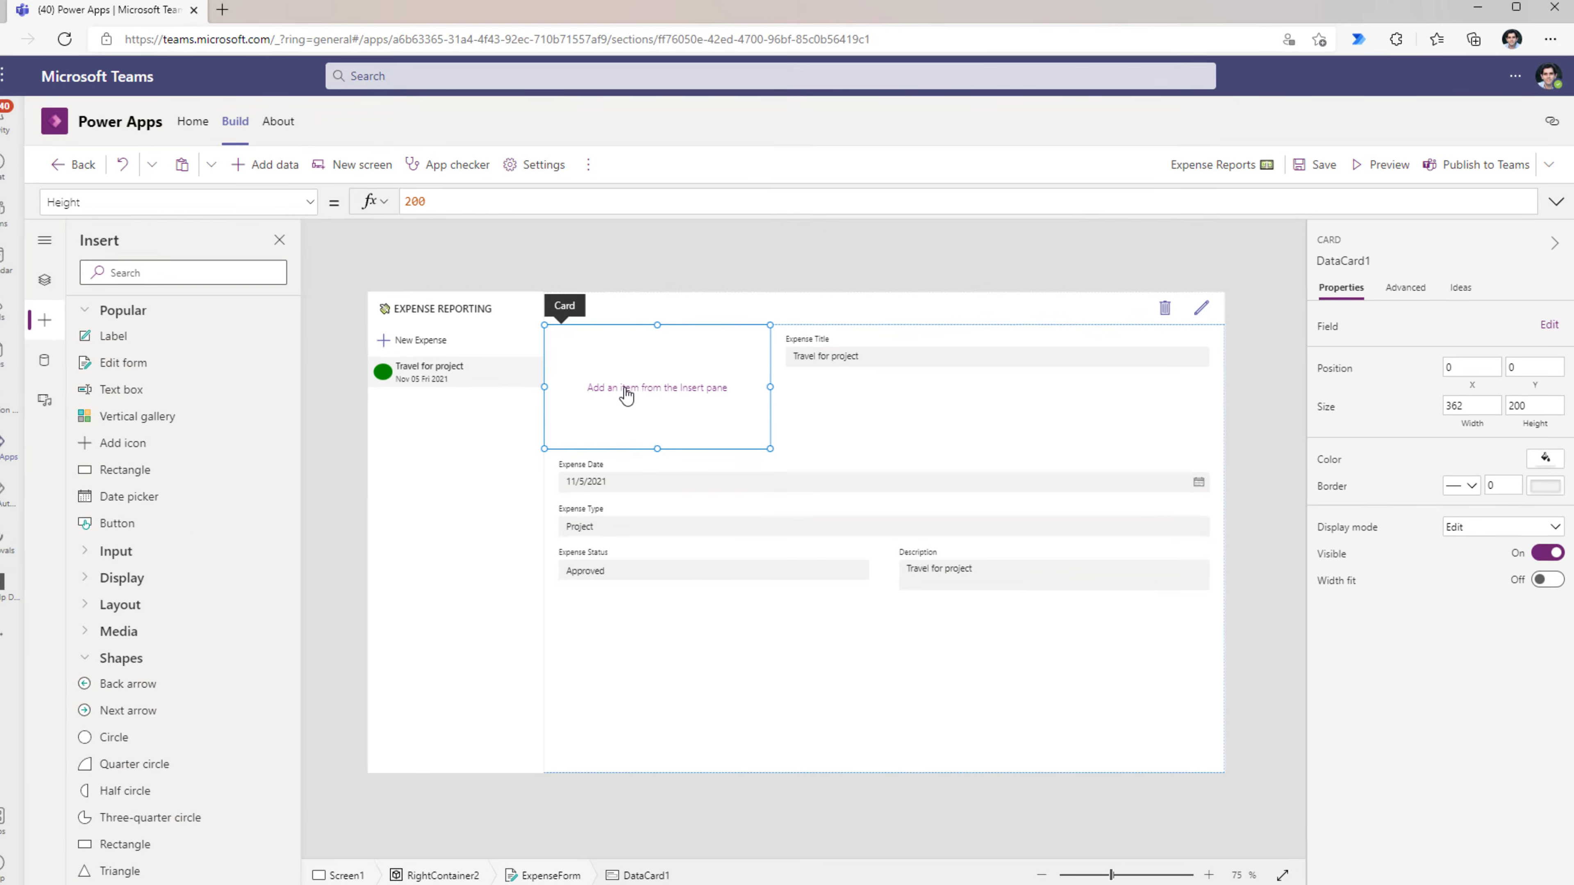
{"action": "left_click", "coordinate": [137, 353]}
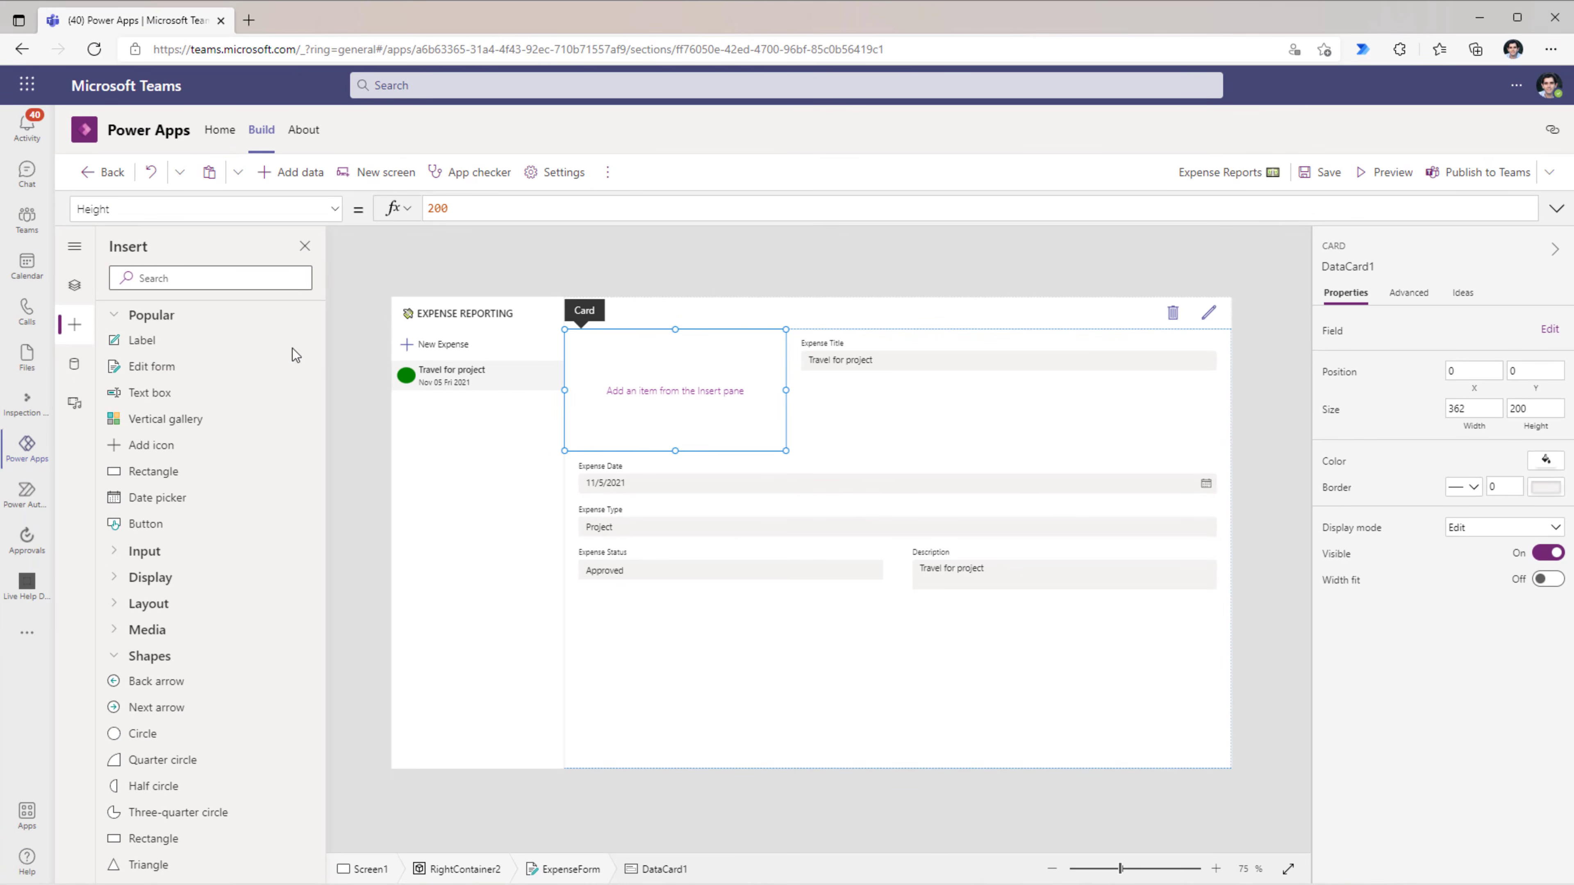
{"action": "left_click_drag", "start_coordinate": [659, 360], "coordinate": [560, 312]}
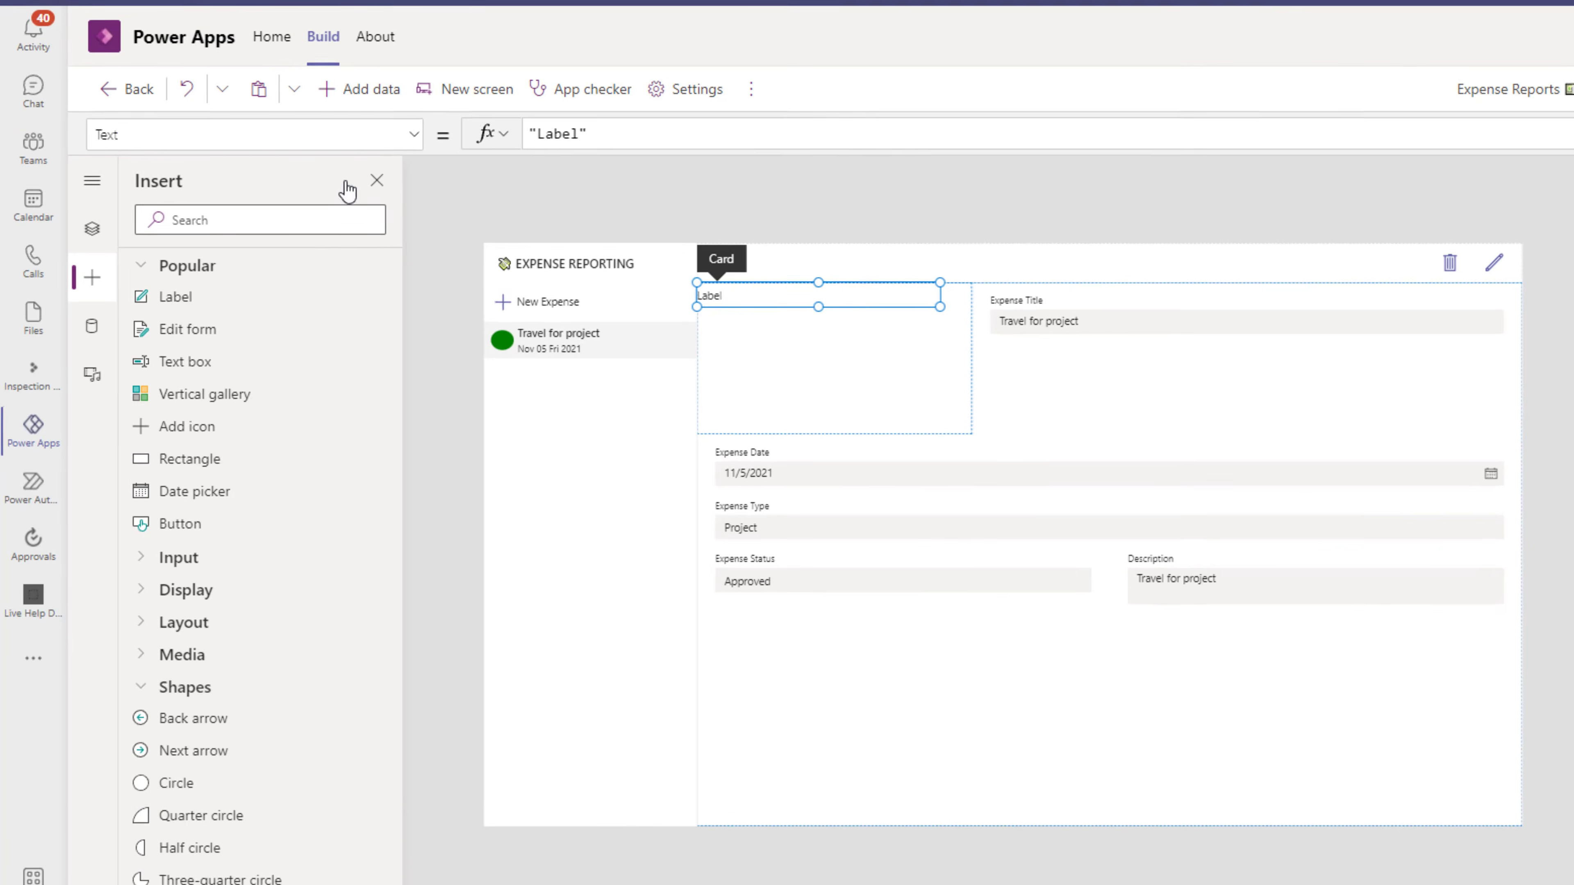
Step: Set the label's Width property to Parent.Width so it spans the custom card
{"action": "left_click", "coordinate": [149, 210]}
{"action": "type", "text": "W"}
{"action": "key", "text": "Tab"}
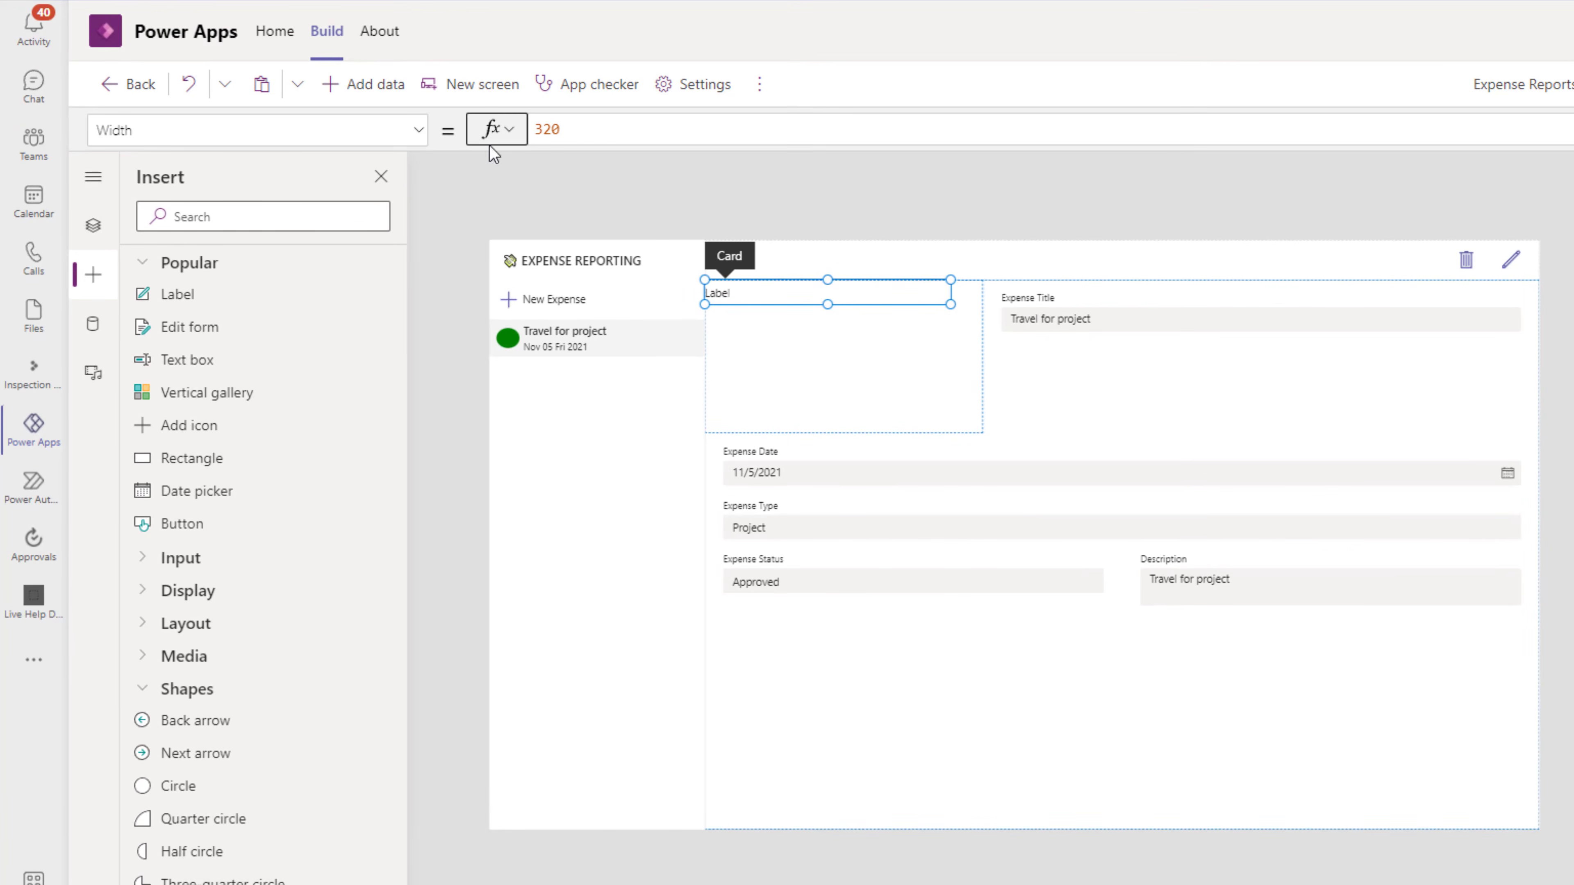
{"action": "key", "text": "Tab"}
{"action": "type", "text": "Parent.wi"}
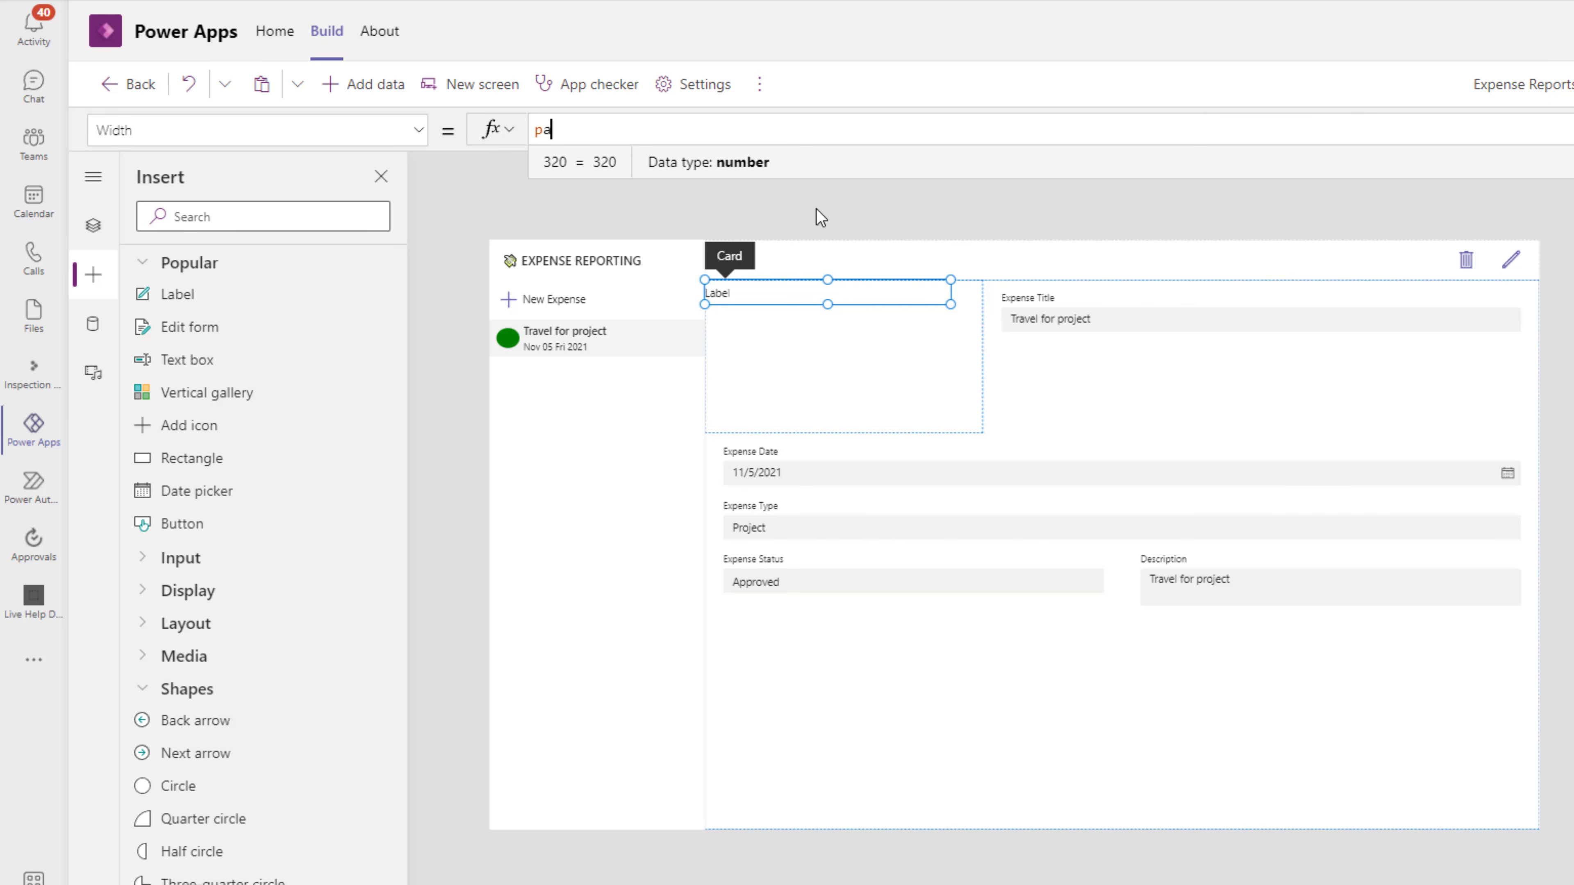
{"action": "key", "text": "Tab"}
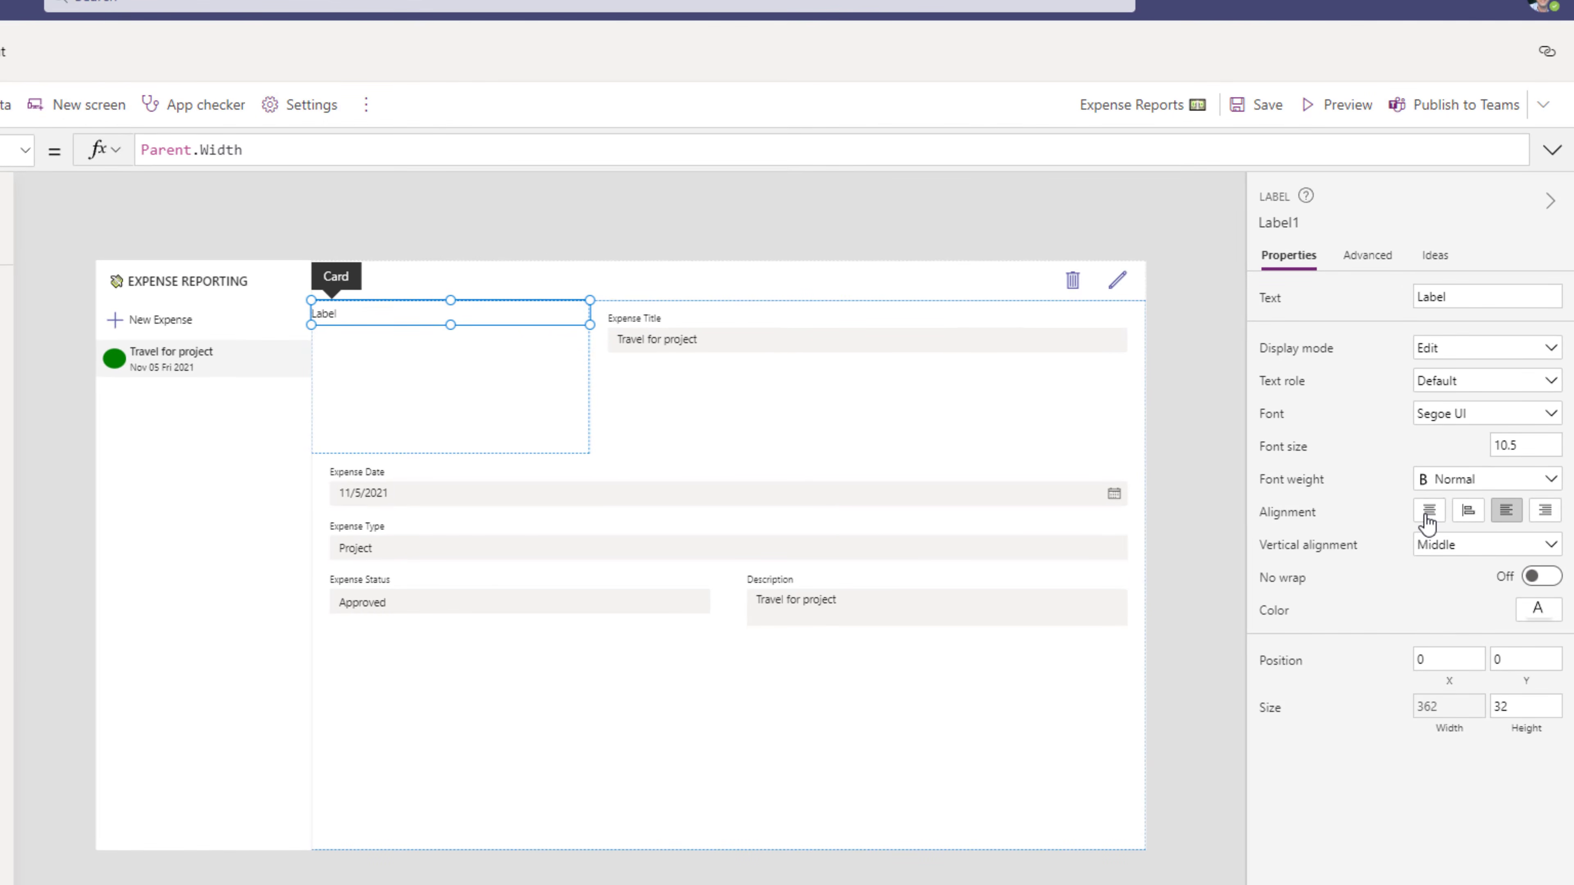
Step: Center the label, set its text to "Expense Information", and format it with font size 14 and bold weight
{"action": "left_click", "coordinate": [1438, 507]}
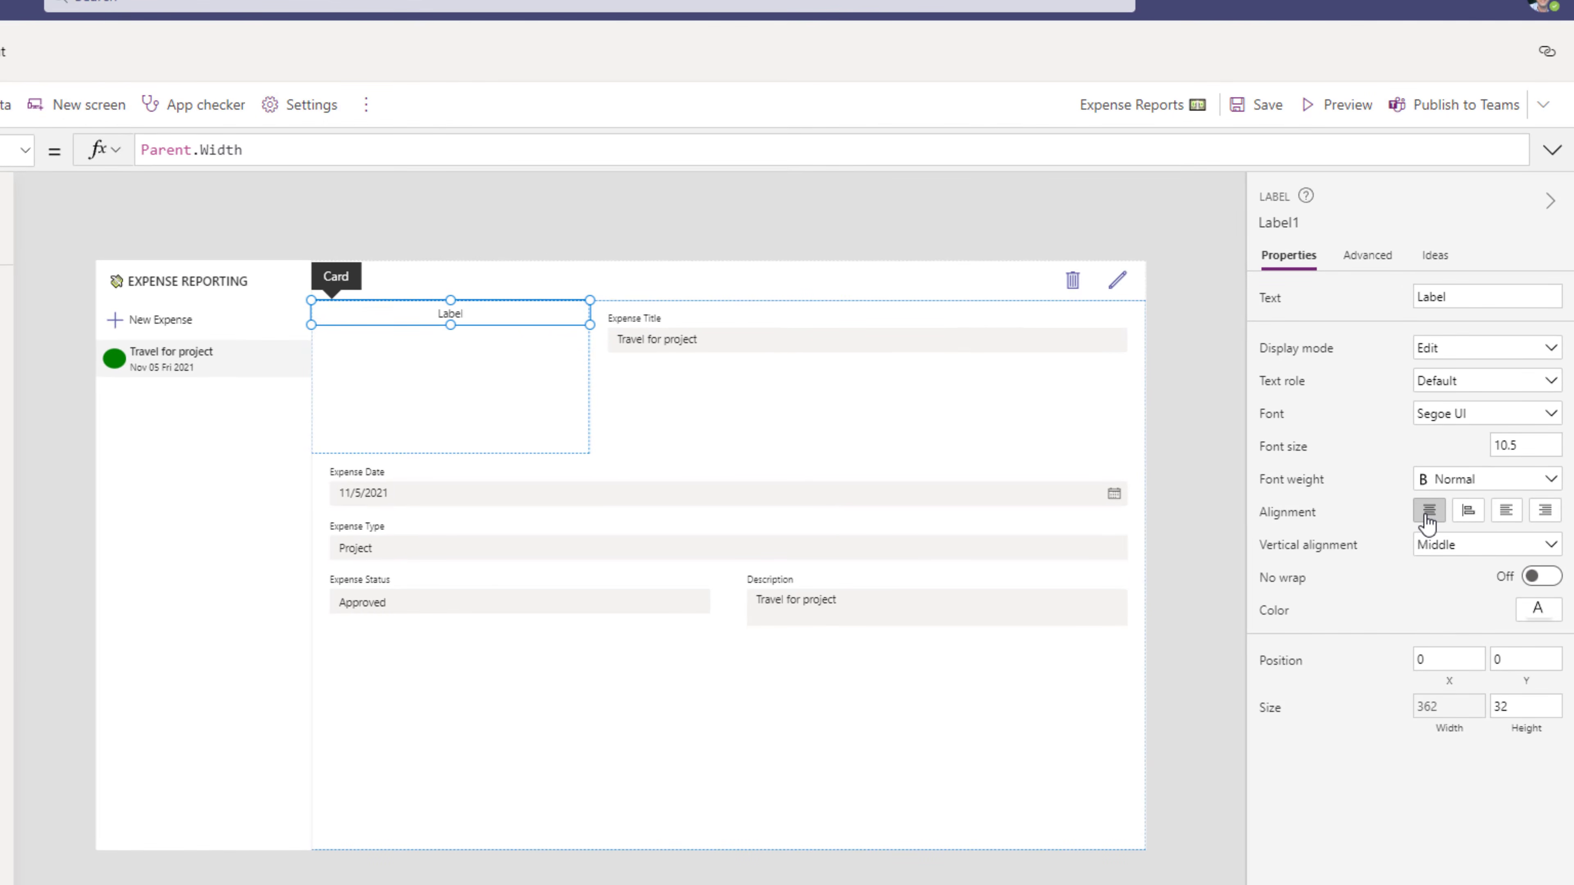
{"action": "left_click_drag", "start_coordinate": [1449, 297], "coordinate": [1274, 302]}
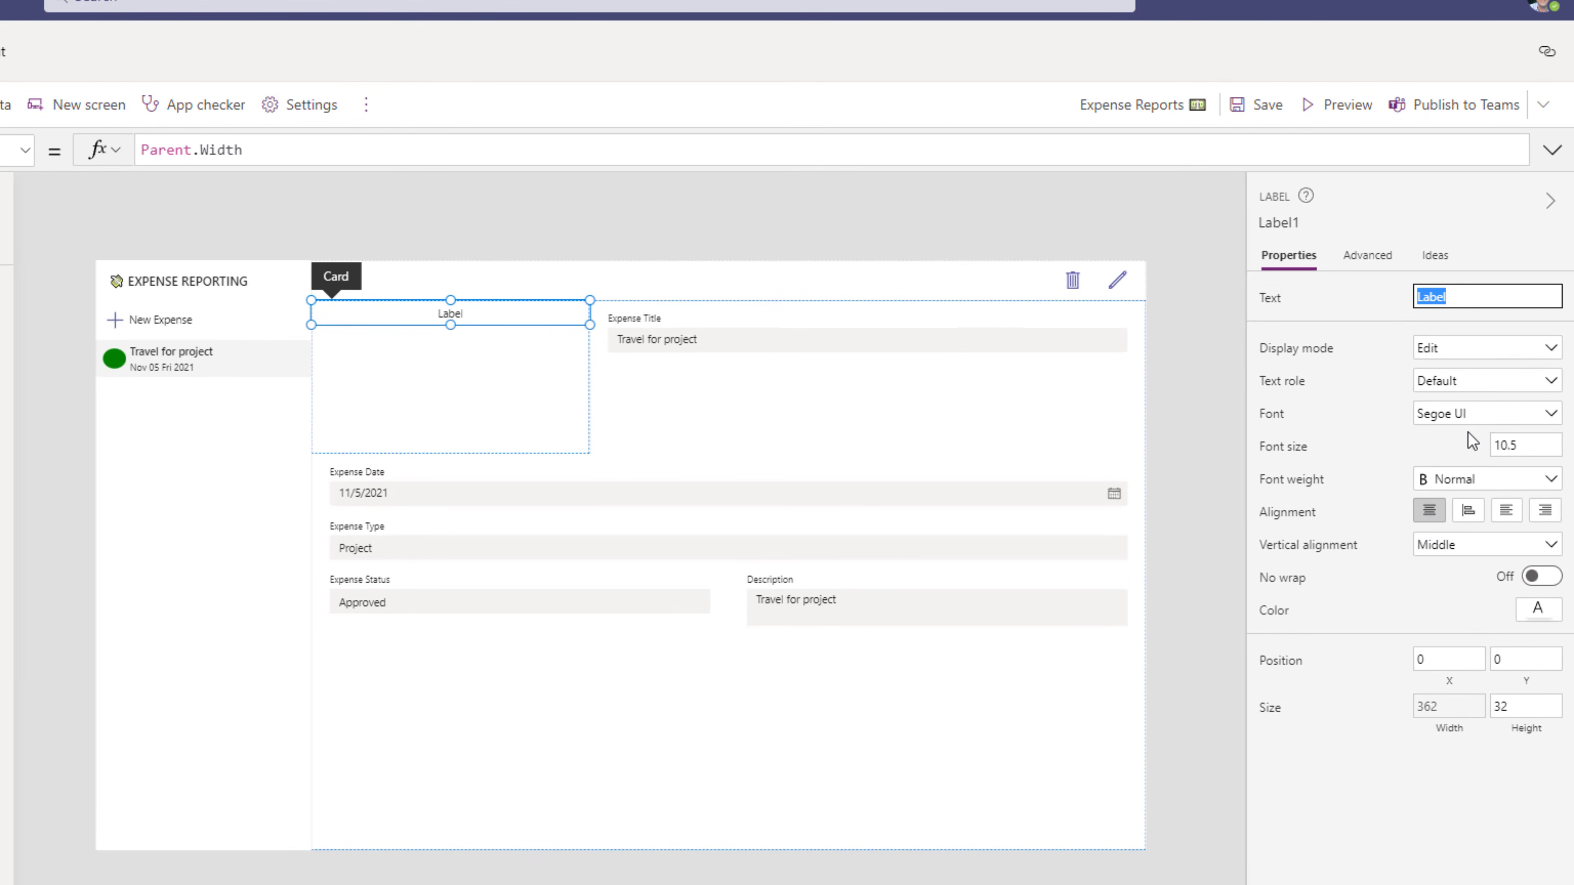
{"action": "type", "text": "Expense Information"}
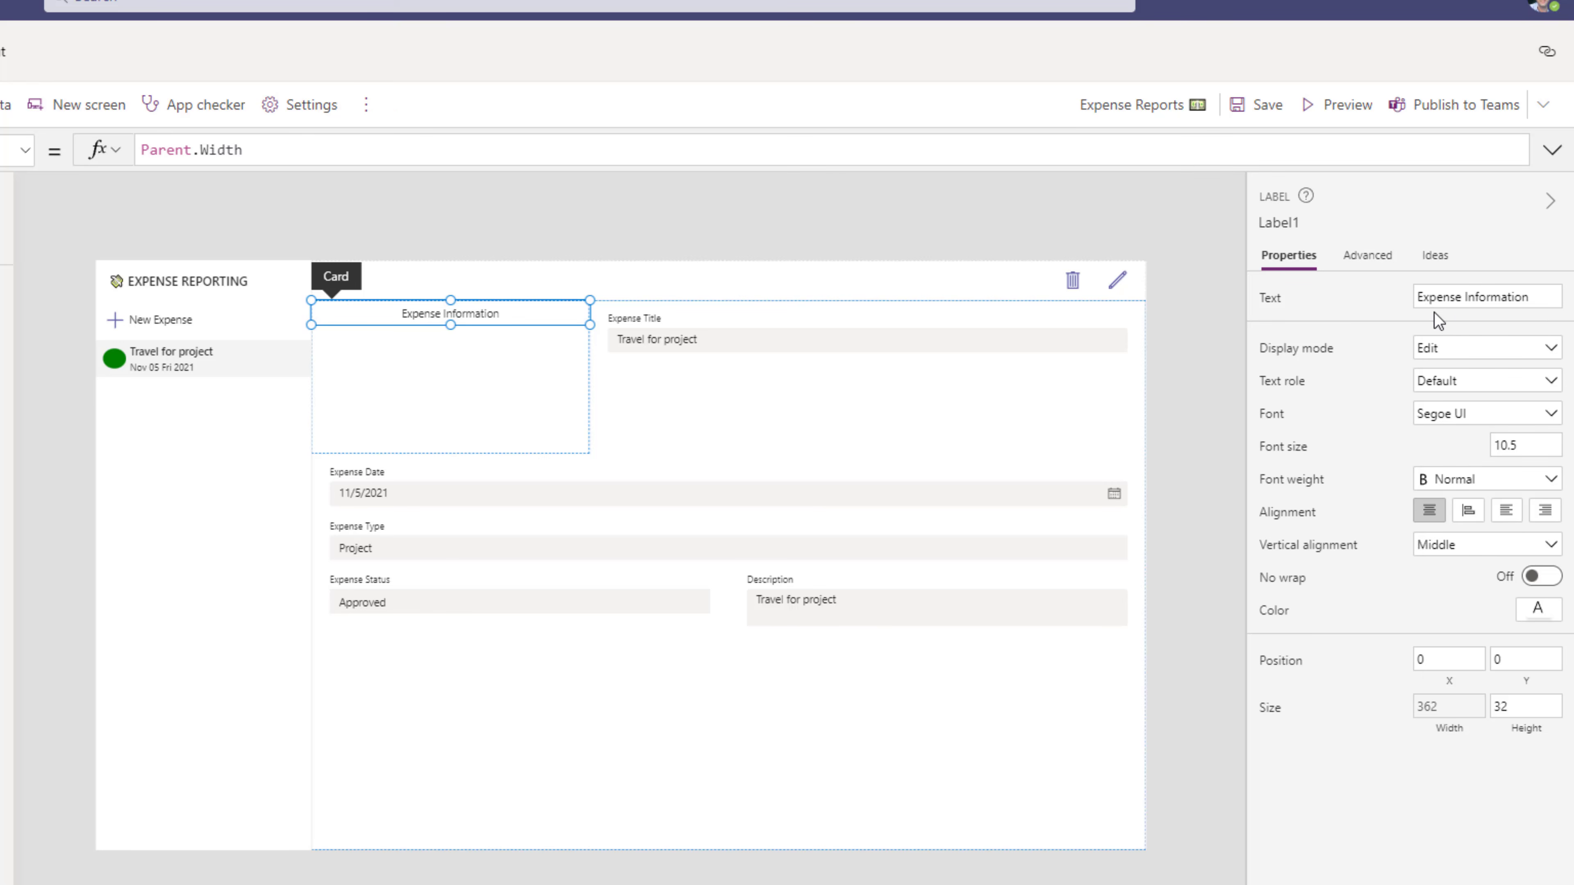
{"action": "left_click", "coordinate": [1528, 445]}
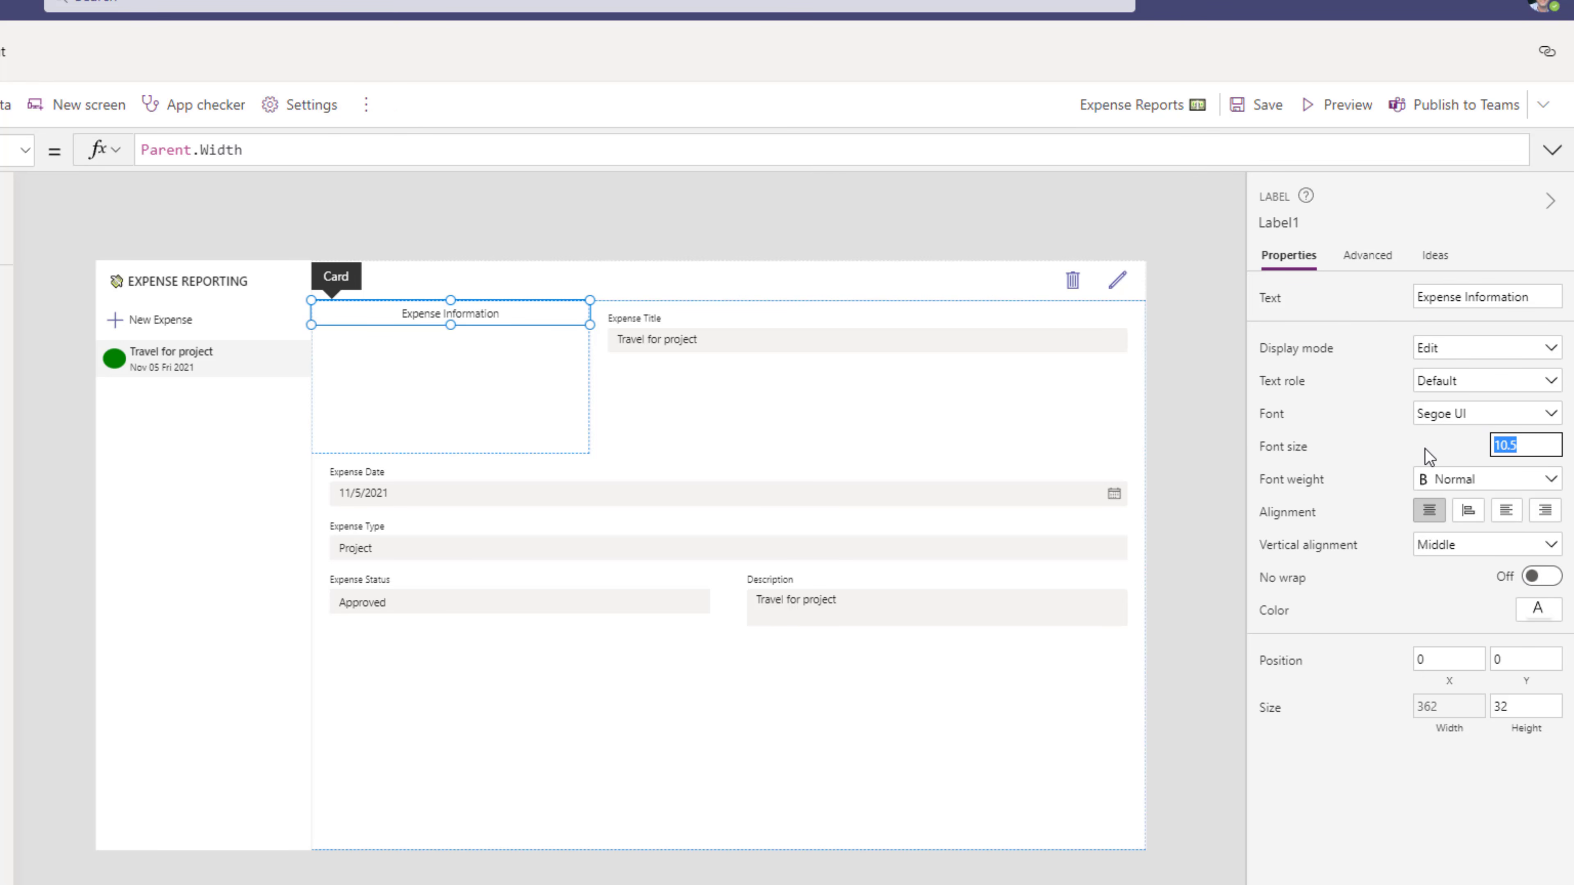
{"action": "type", "text": "14"}
{"action": "left_click", "coordinate": [1362, 414]}
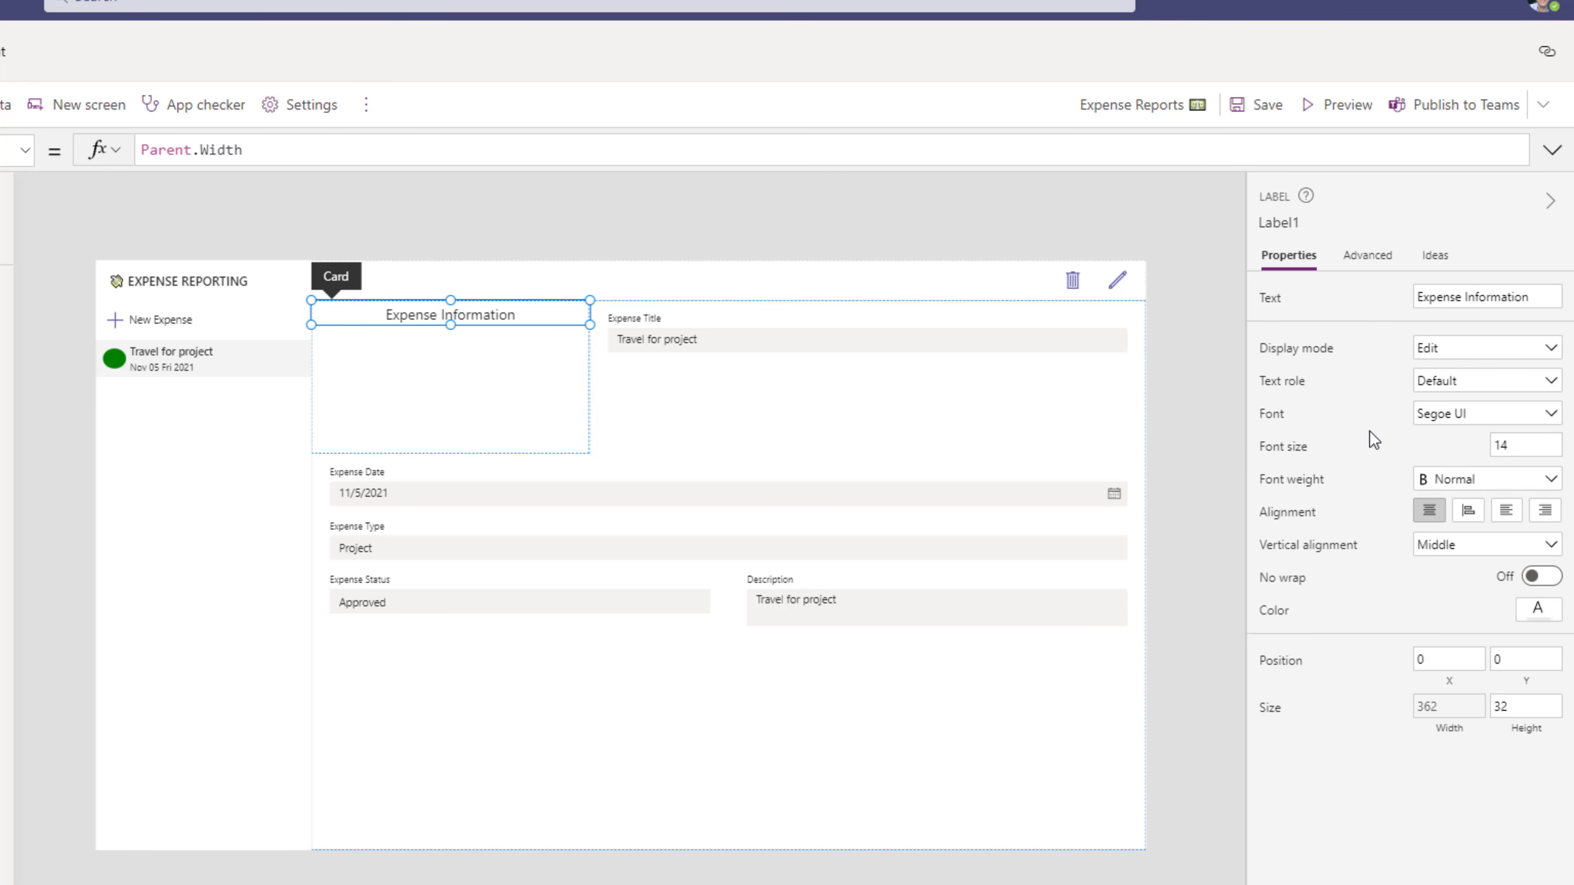
Step: Widen the Expense Information card to the full form width of 1086, turn on Width fit and reduce its height to 36
{"action": "left_click", "coordinate": [336, 291]}
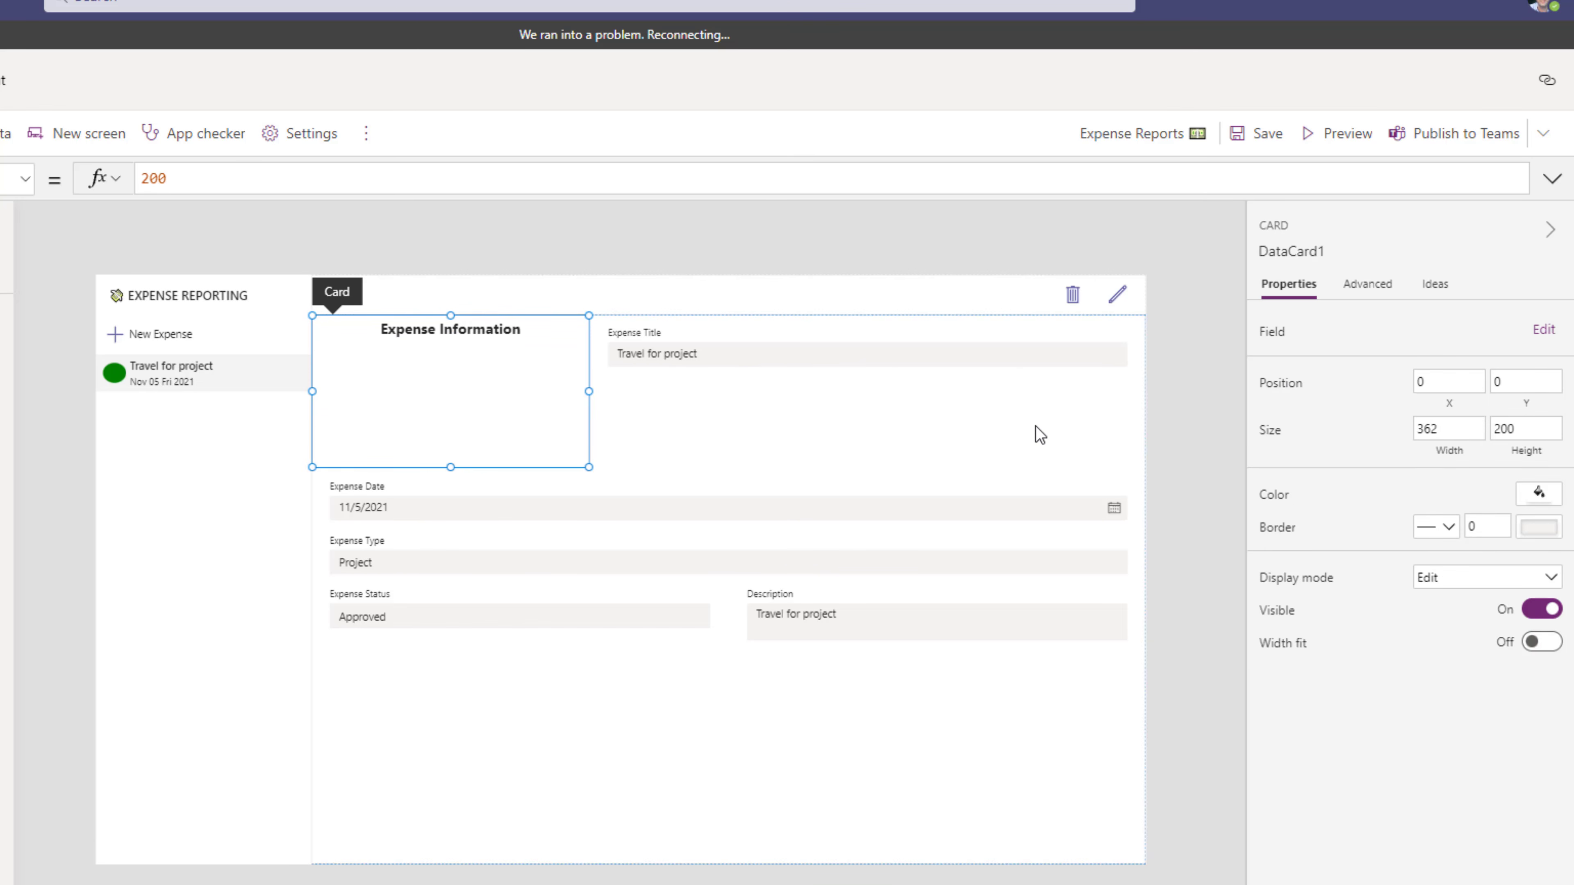
{"action": "left_click_drag", "start_coordinate": [588, 393], "coordinate": [1129, 410]}
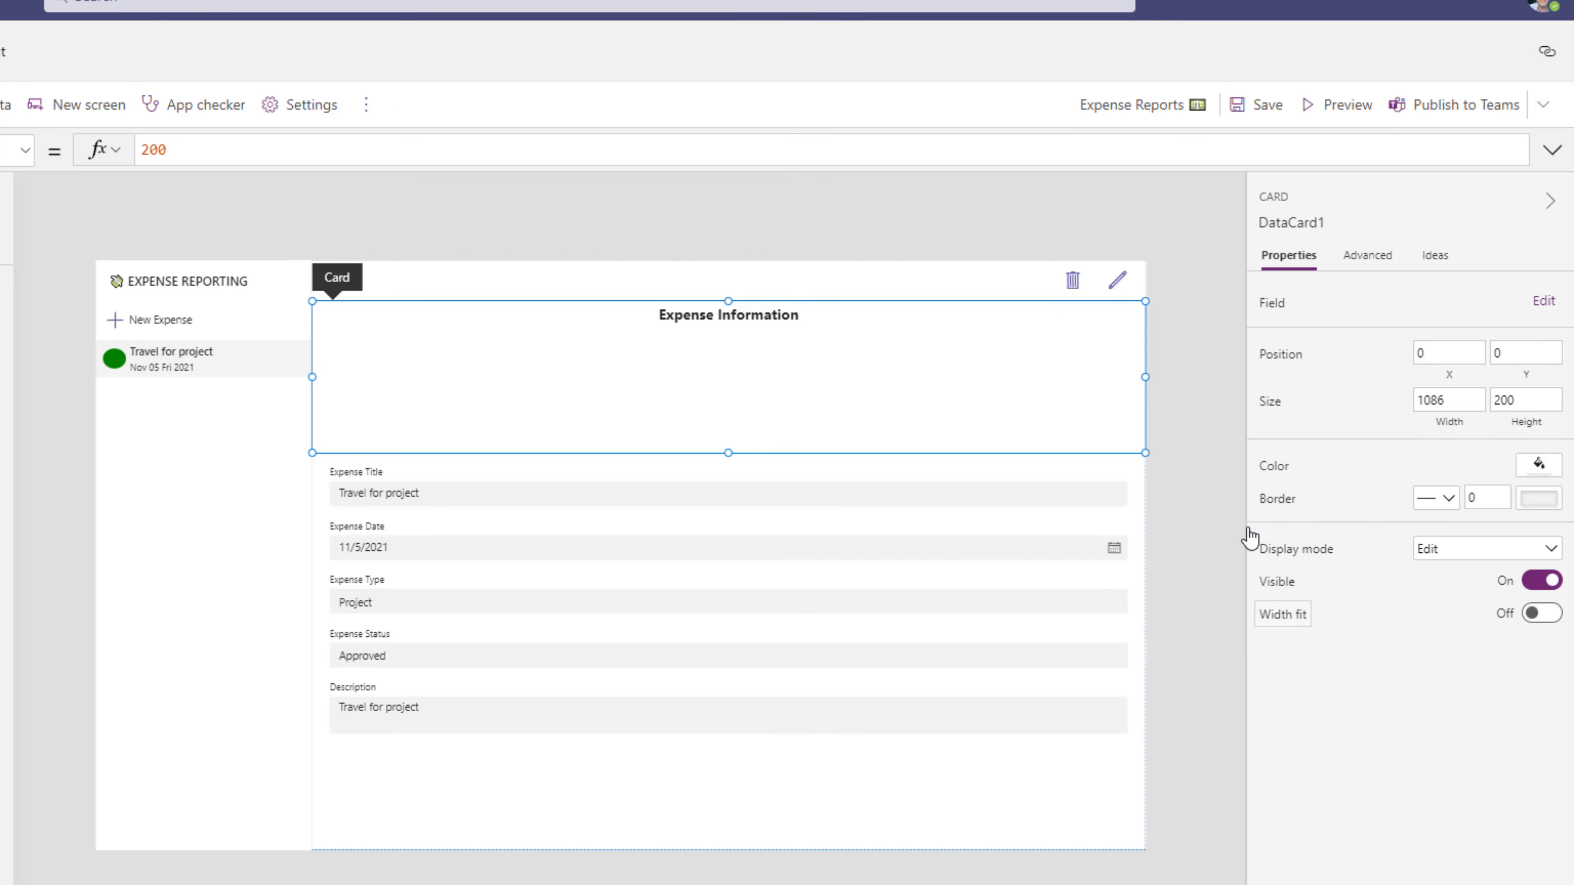
{"action": "left_click", "coordinate": [1548, 620]}
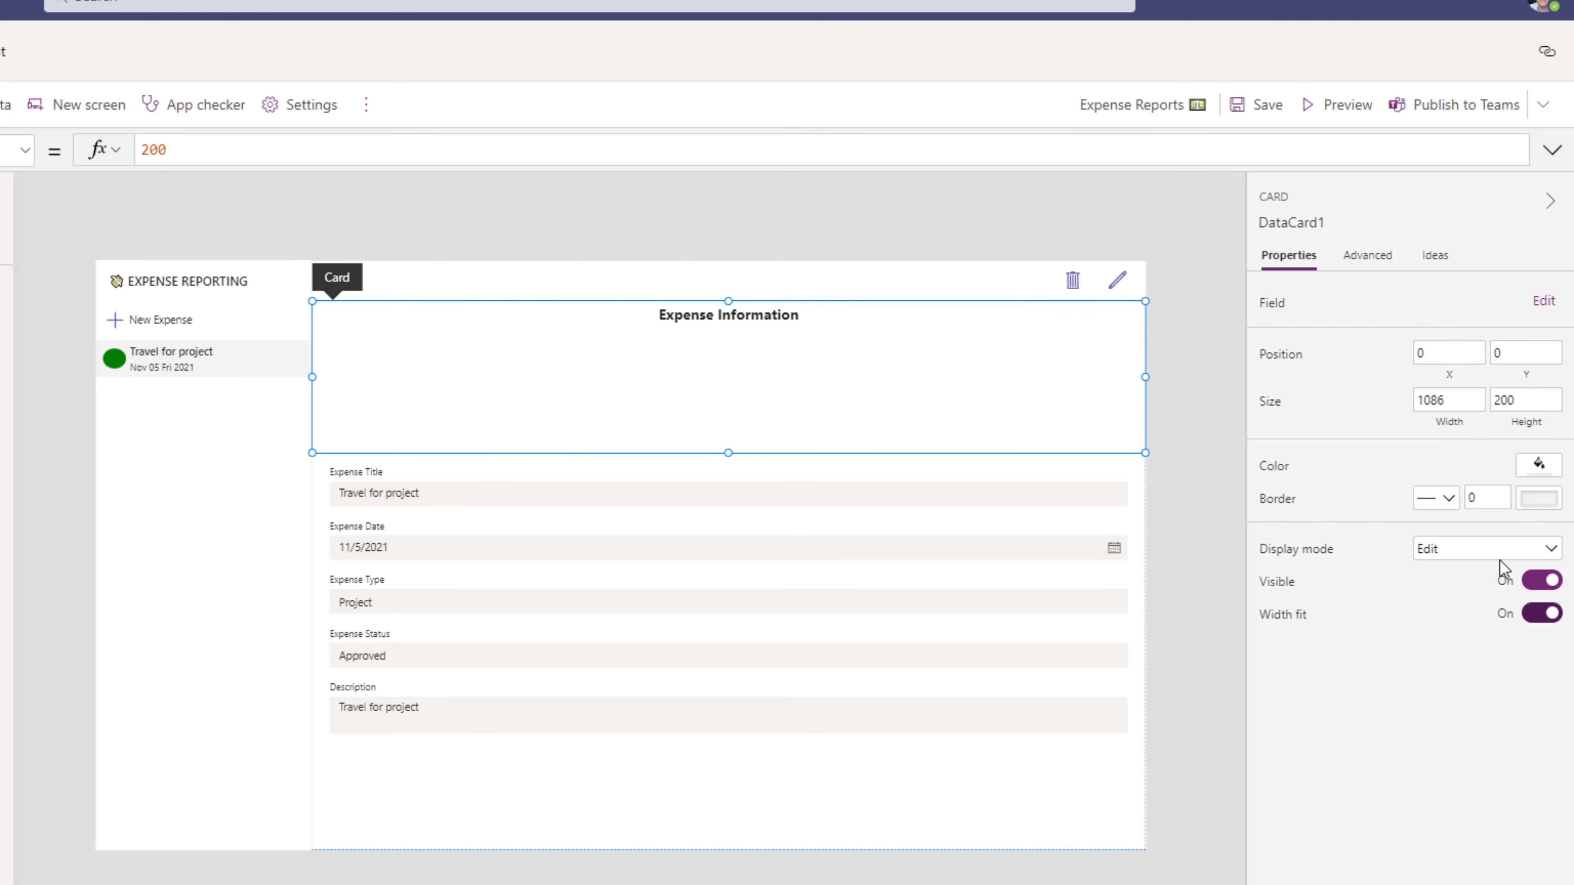
{"action": "left_click", "coordinate": [471, 304]}
{"action": "left_click", "coordinate": [339, 300]}
{"action": "left_click_drag", "start_coordinate": [728, 453], "coordinate": [730, 331]}
Step: Fill the Expense Information card with the dark navy theme color and make its label text white
{"action": "left_click", "coordinate": [1539, 463]}
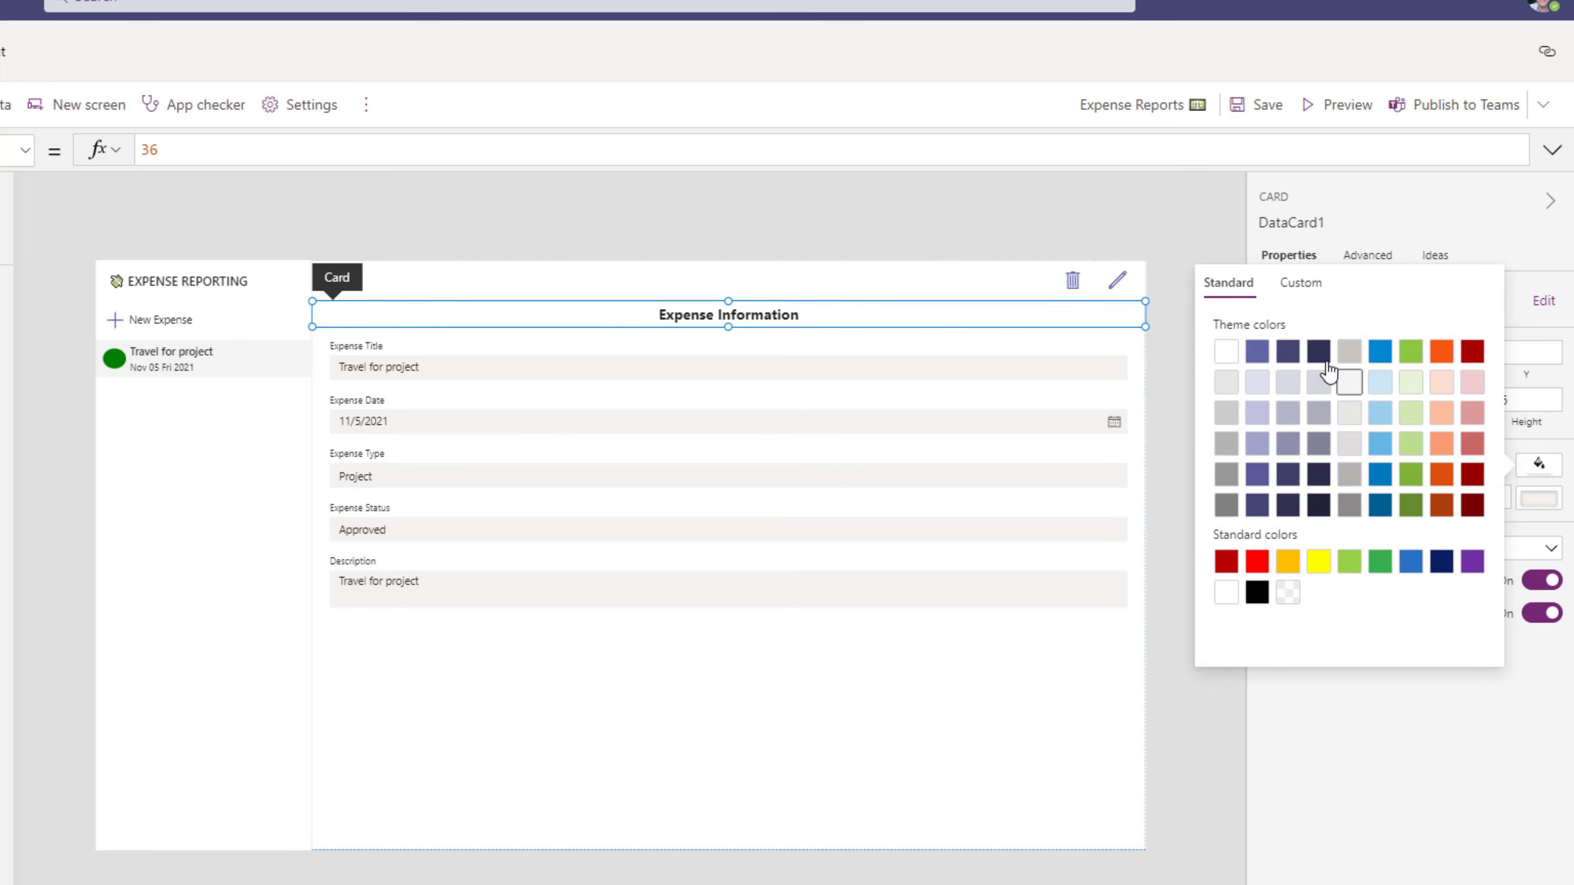
{"action": "left_click", "coordinate": [1318, 352]}
{"action": "left_click", "coordinate": [774, 315]}
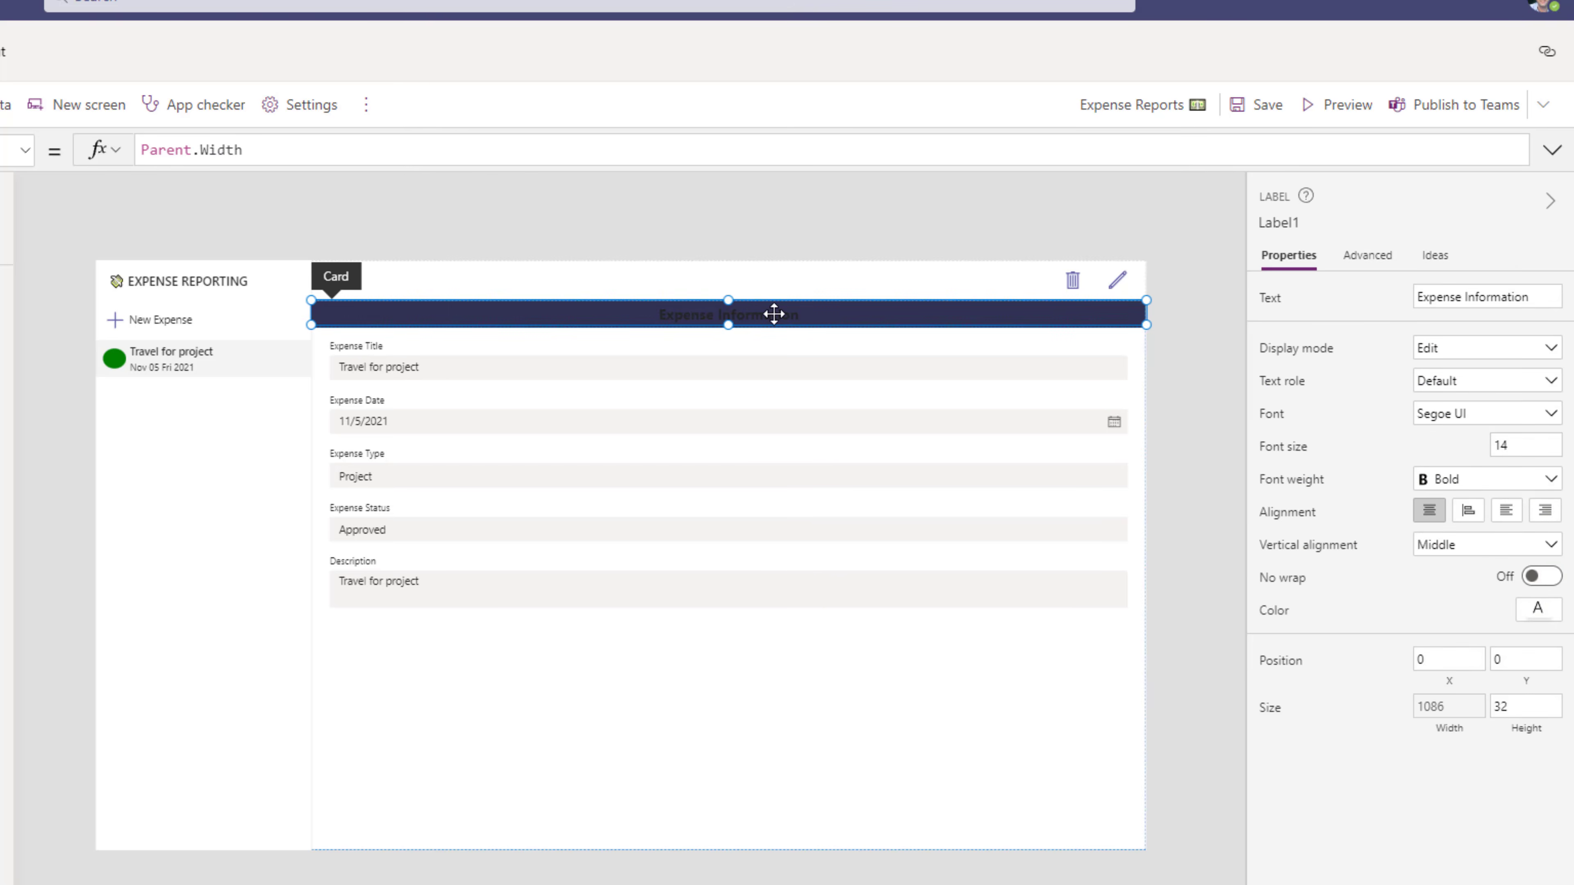
{"action": "left_click", "coordinate": [1538, 608]}
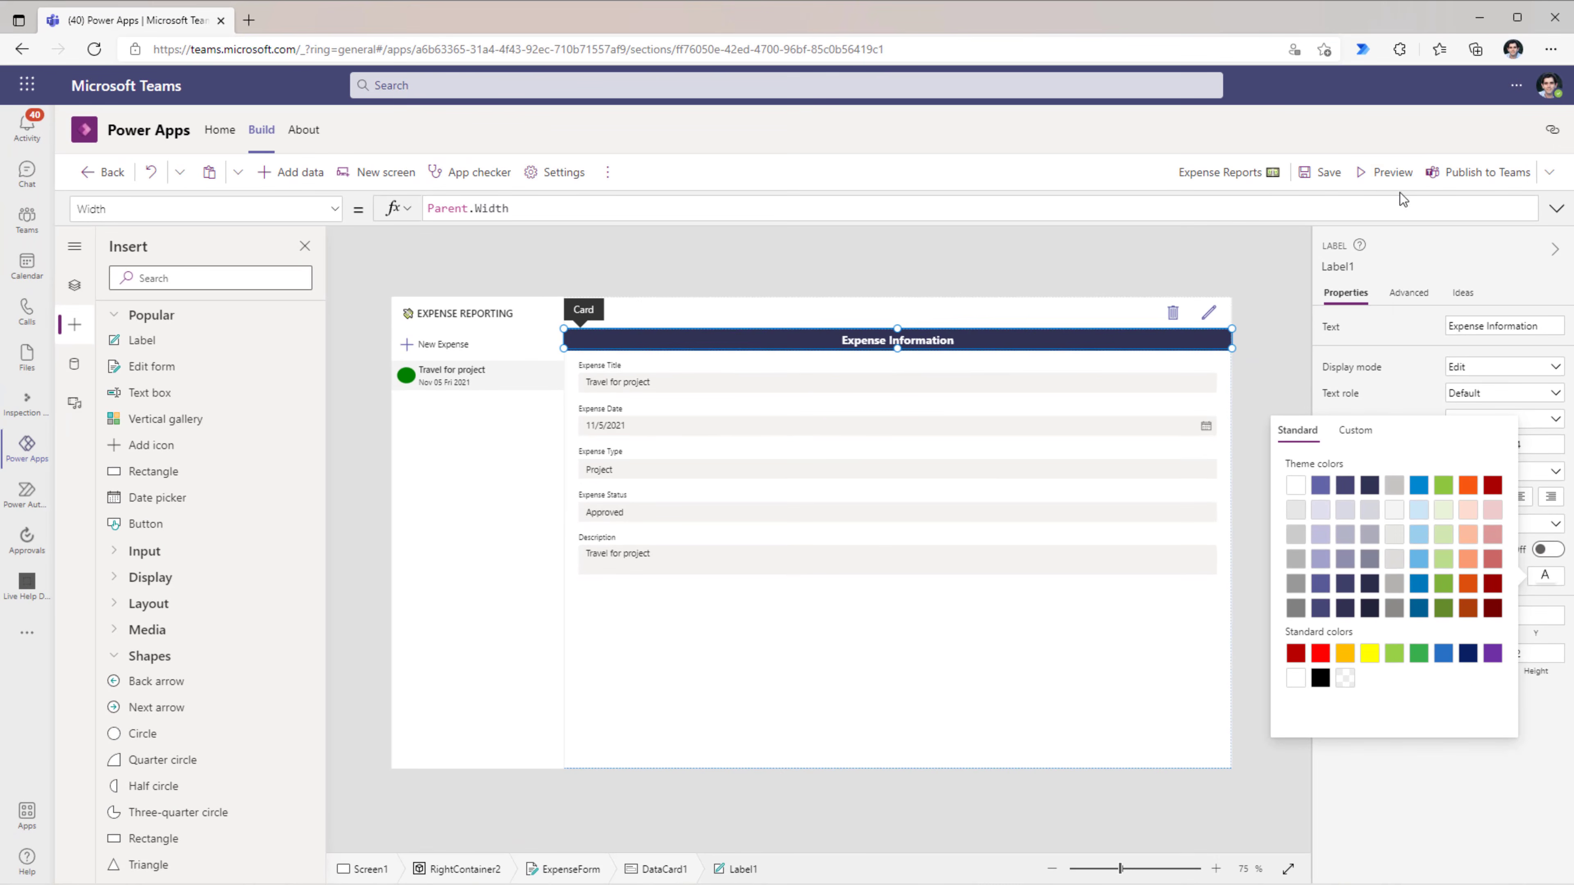
Step: Preview the app to check the Expense Information header, and return to the editor
{"action": "left_click", "coordinate": [1342, 109]}
{"action": "left_click", "coordinate": [1388, 177]}
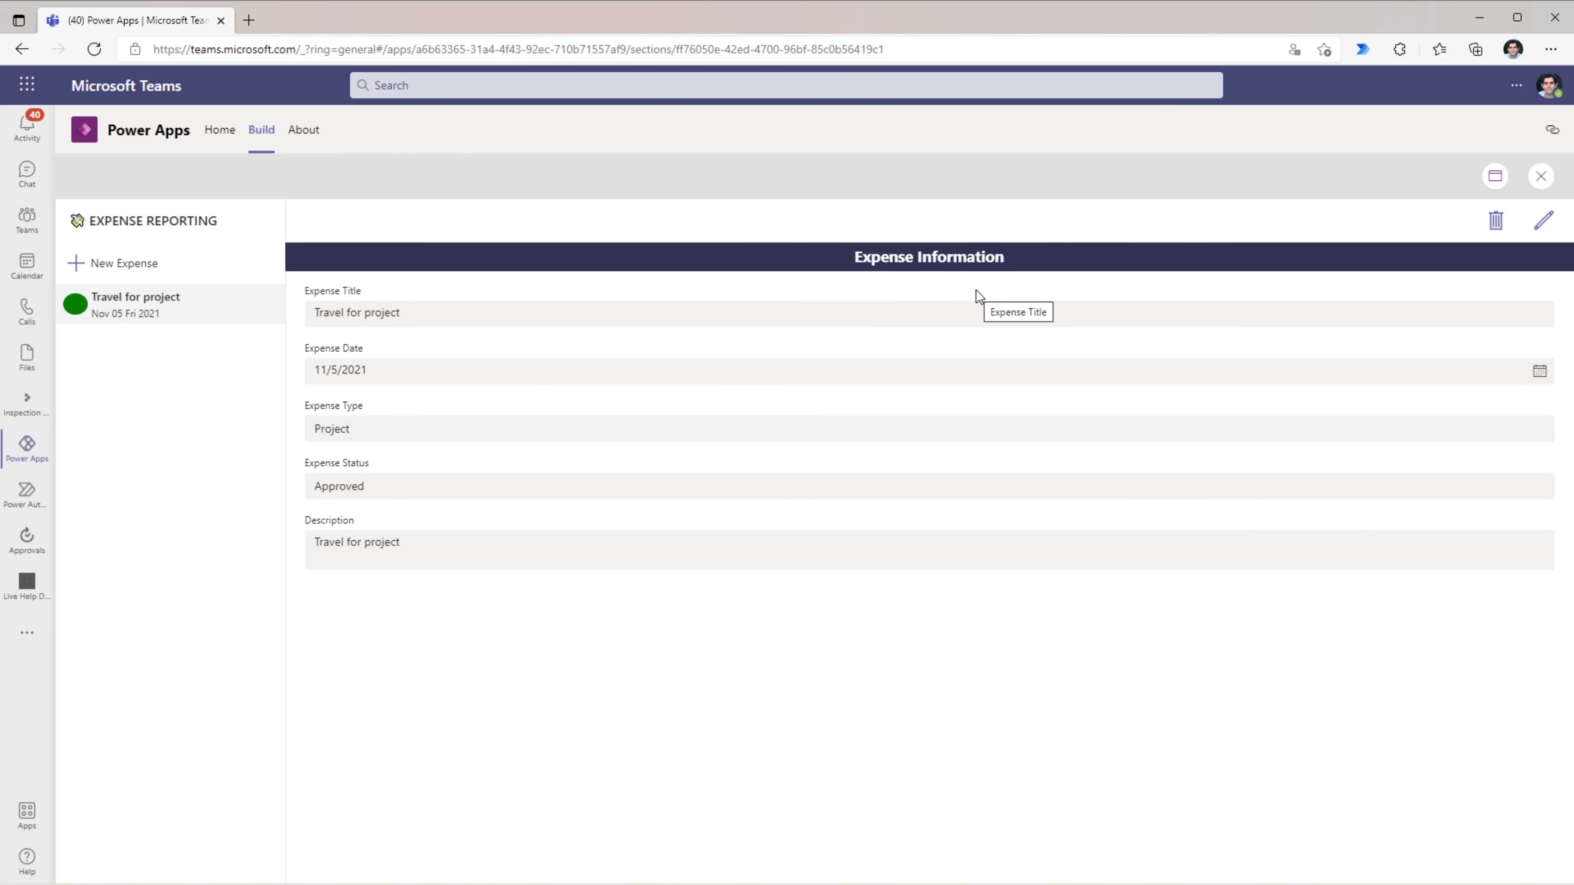
{"action": "key", "text": "Escape"}
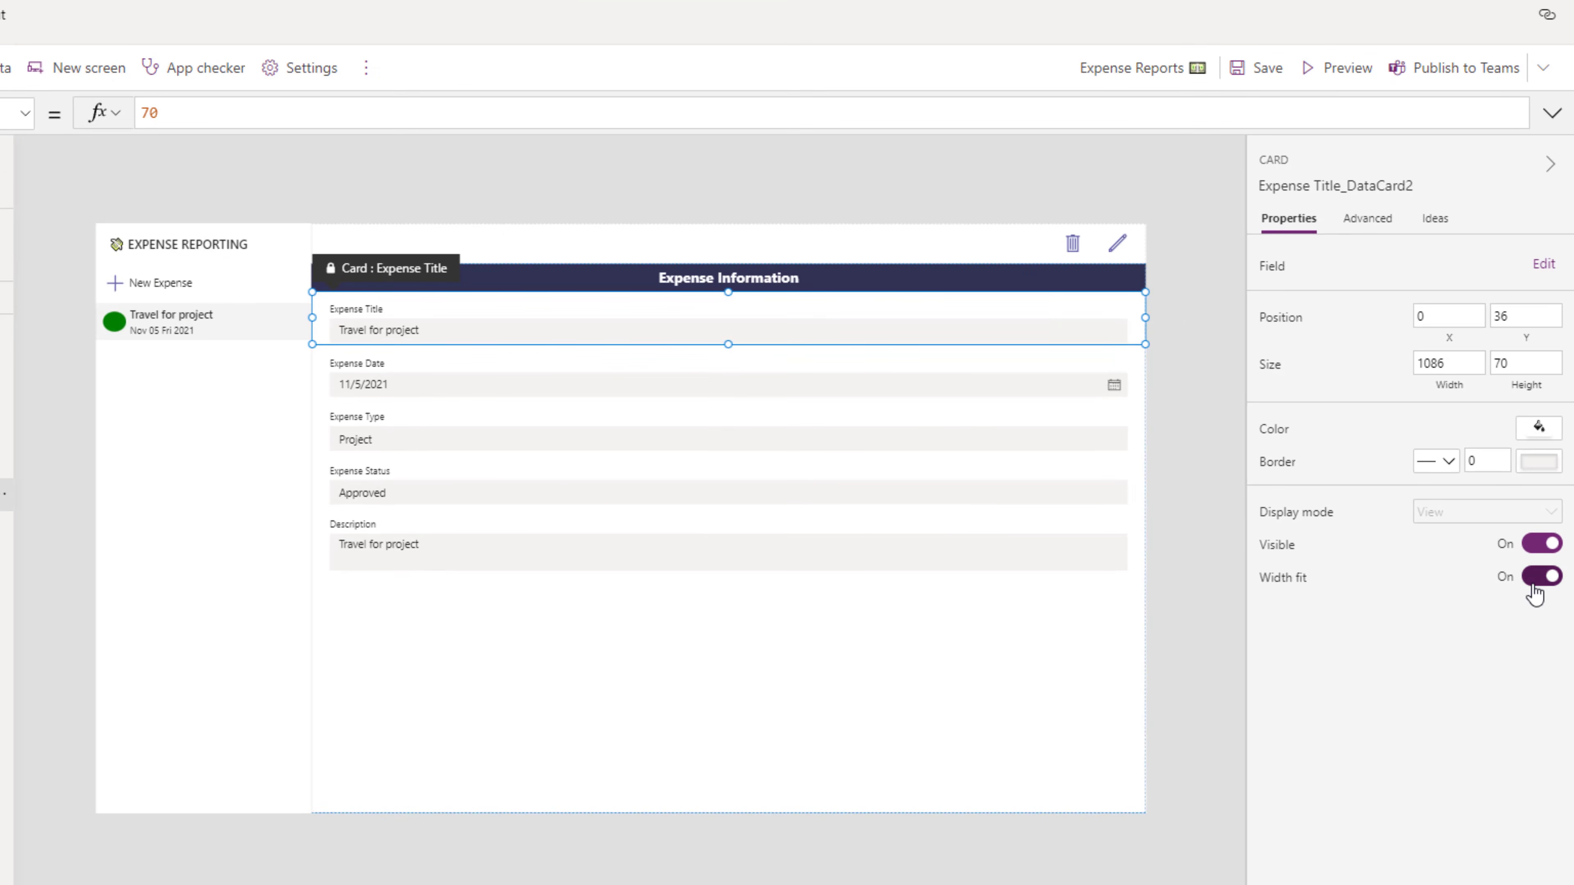
Step: Turn off Width fit for the Expense Title and Description cards and set the Description card's width to 724
{"action": "left_click", "coordinate": [1543, 577]}
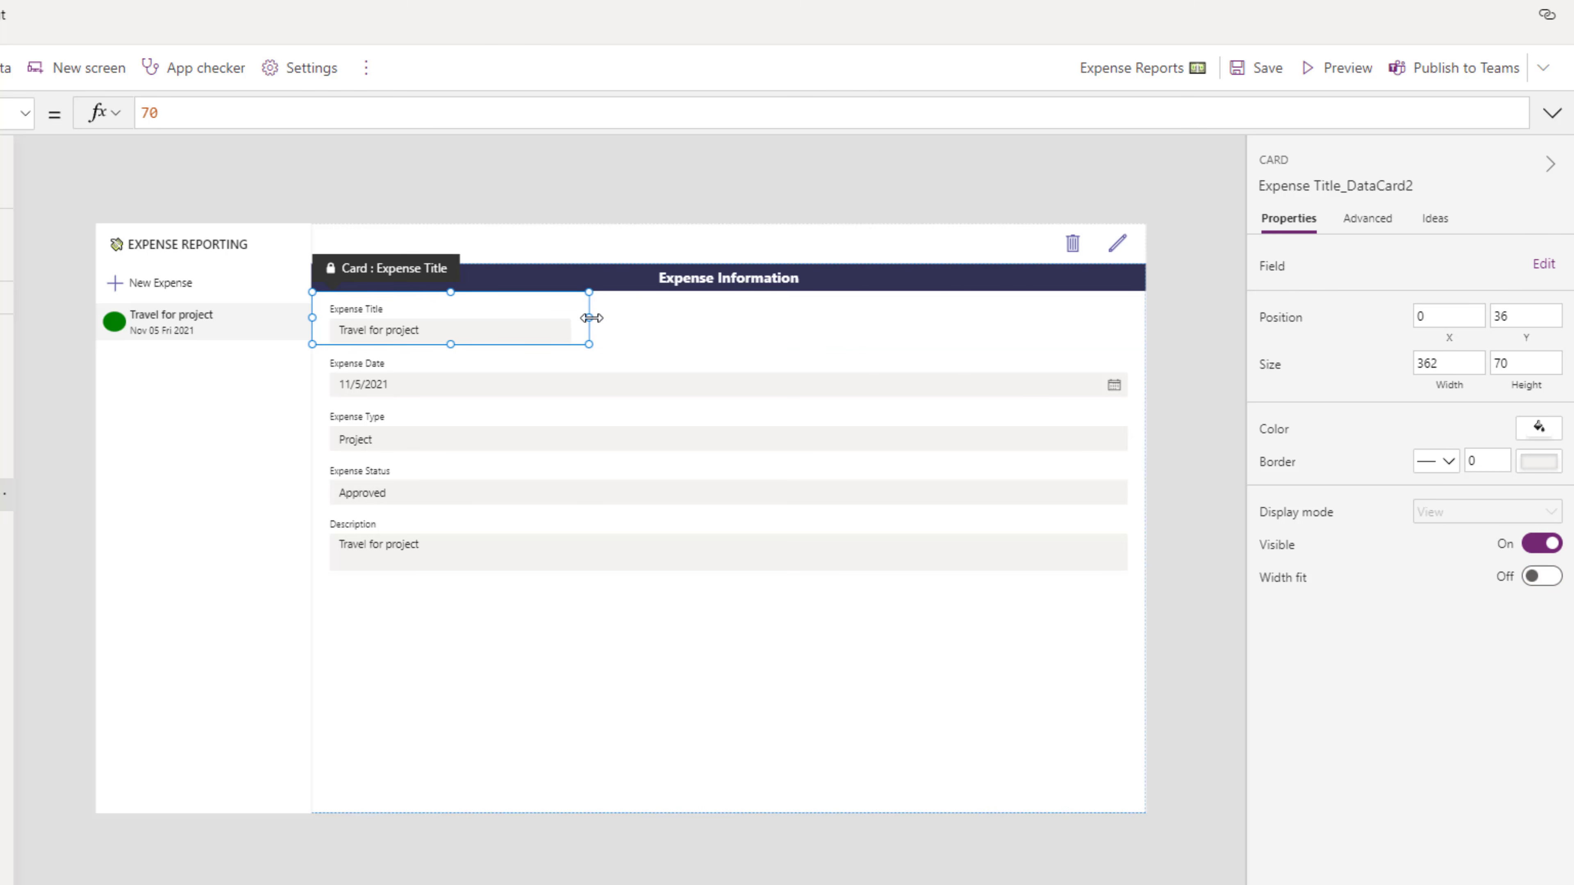
{"action": "mouse_move", "coordinate": [591, 318]}
{"action": "left_mouse_down"}
{"action": "mouse_move", "coordinate": [848, 326]}
{"action": "mouse_move", "coordinate": [587, 319]}
{"action": "left_mouse_up"}
{"action": "left_click", "coordinate": [434, 527]}
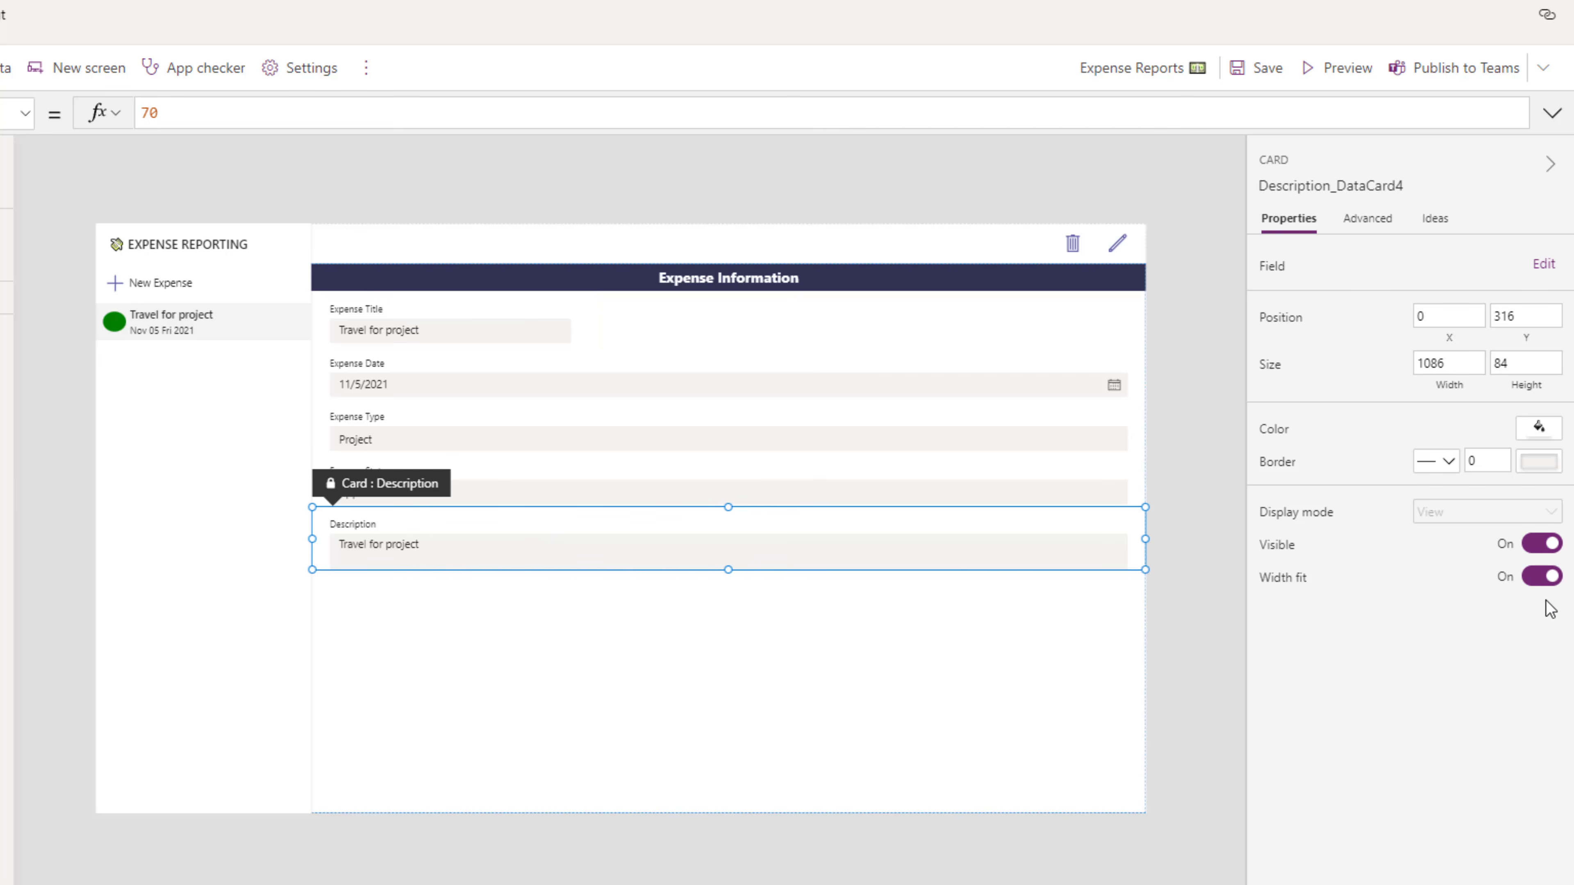
{"action": "left_click", "coordinate": [1542, 577]}
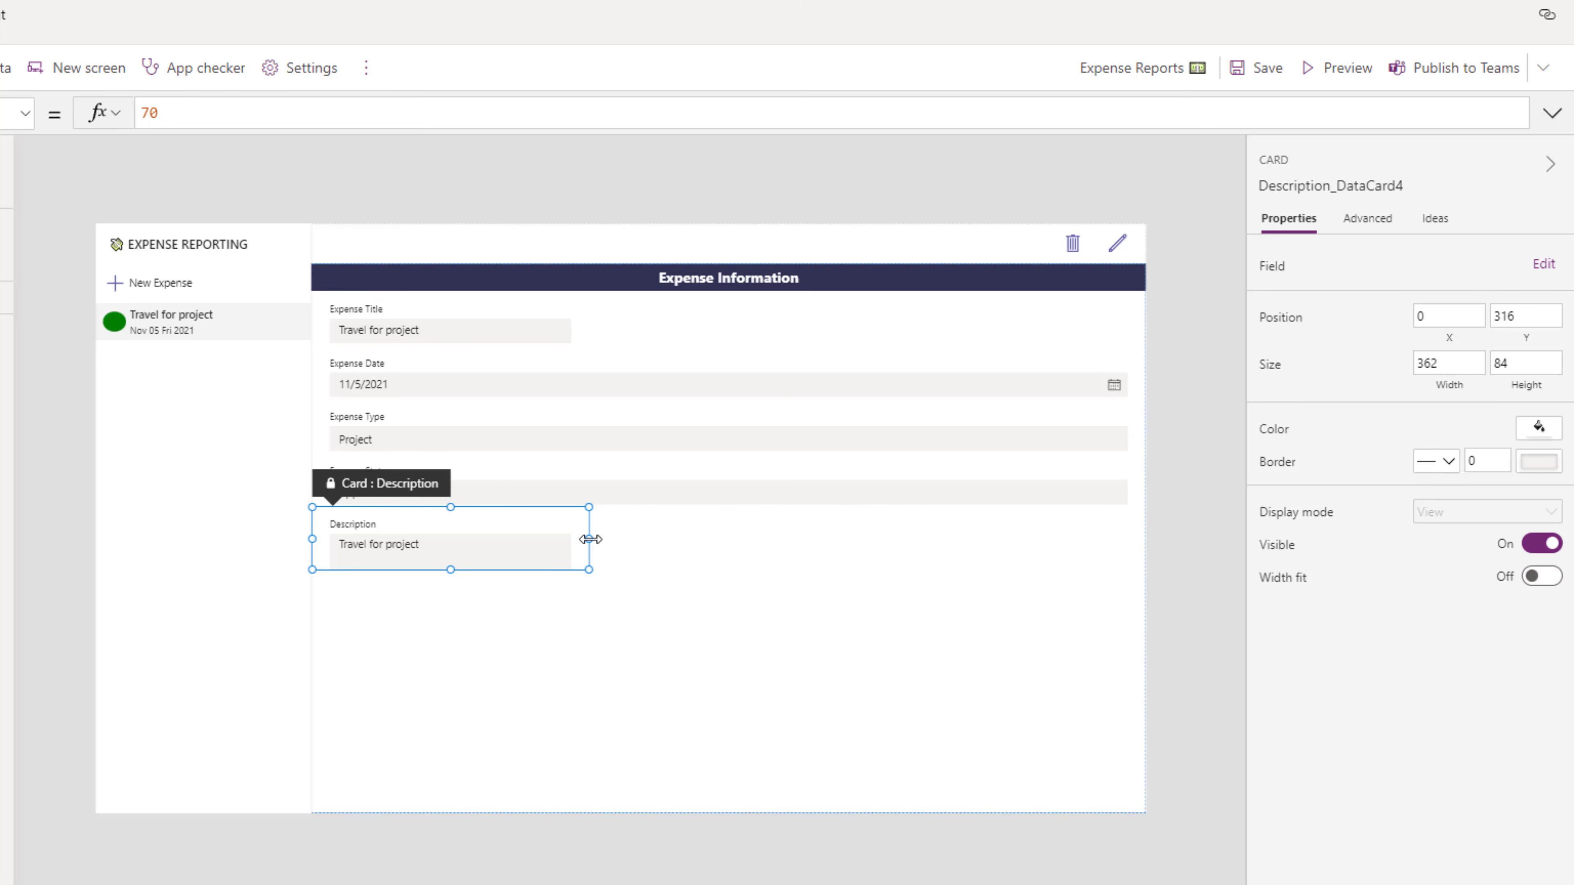
{"action": "left_click_drag", "start_coordinate": [589, 540], "coordinate": [866, 539]}
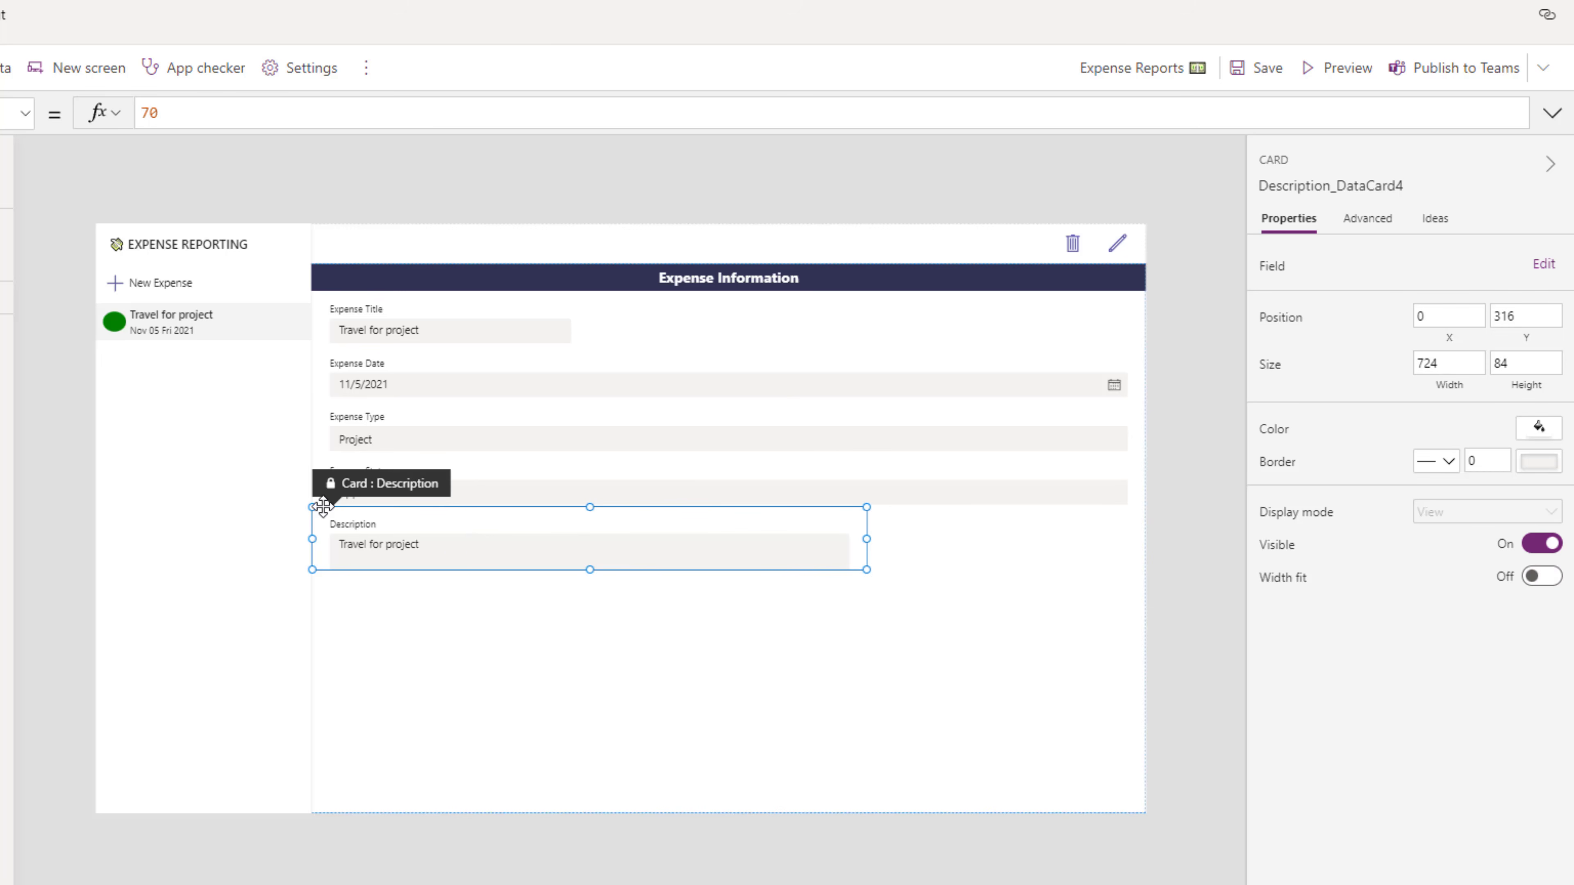
Step: Move the Description card beside Expense Title and turn Width fit back on for both cards
{"action": "left_click_drag", "start_coordinate": [323, 507], "coordinate": [583, 327]}
{"action": "left_click", "coordinate": [494, 337]}
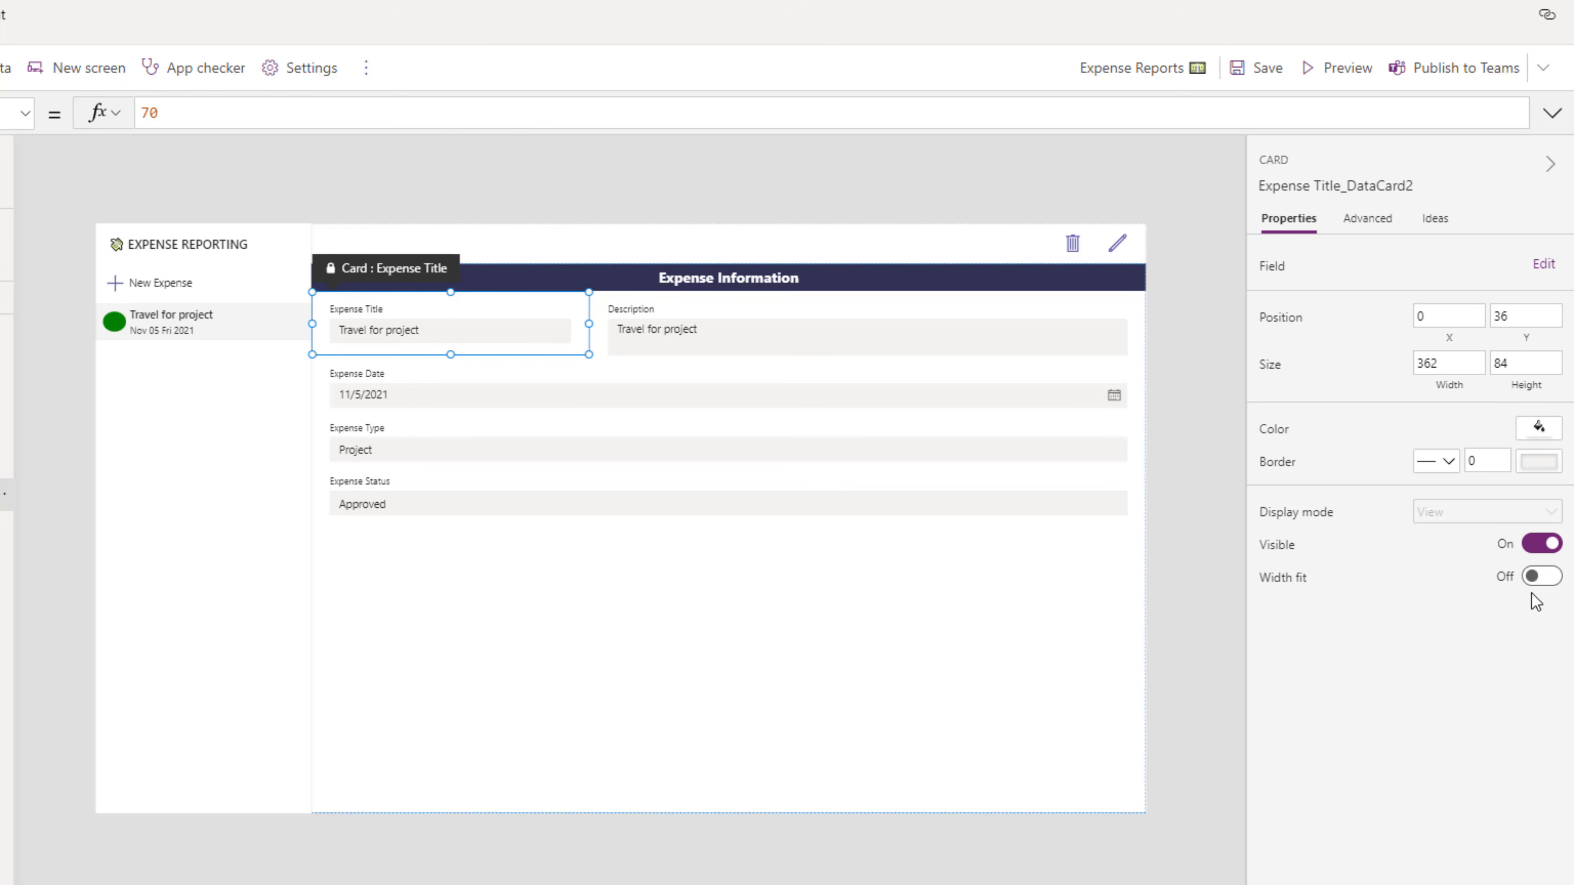
{"action": "left_click", "coordinate": [1542, 576]}
{"action": "left_click", "coordinate": [713, 317]}
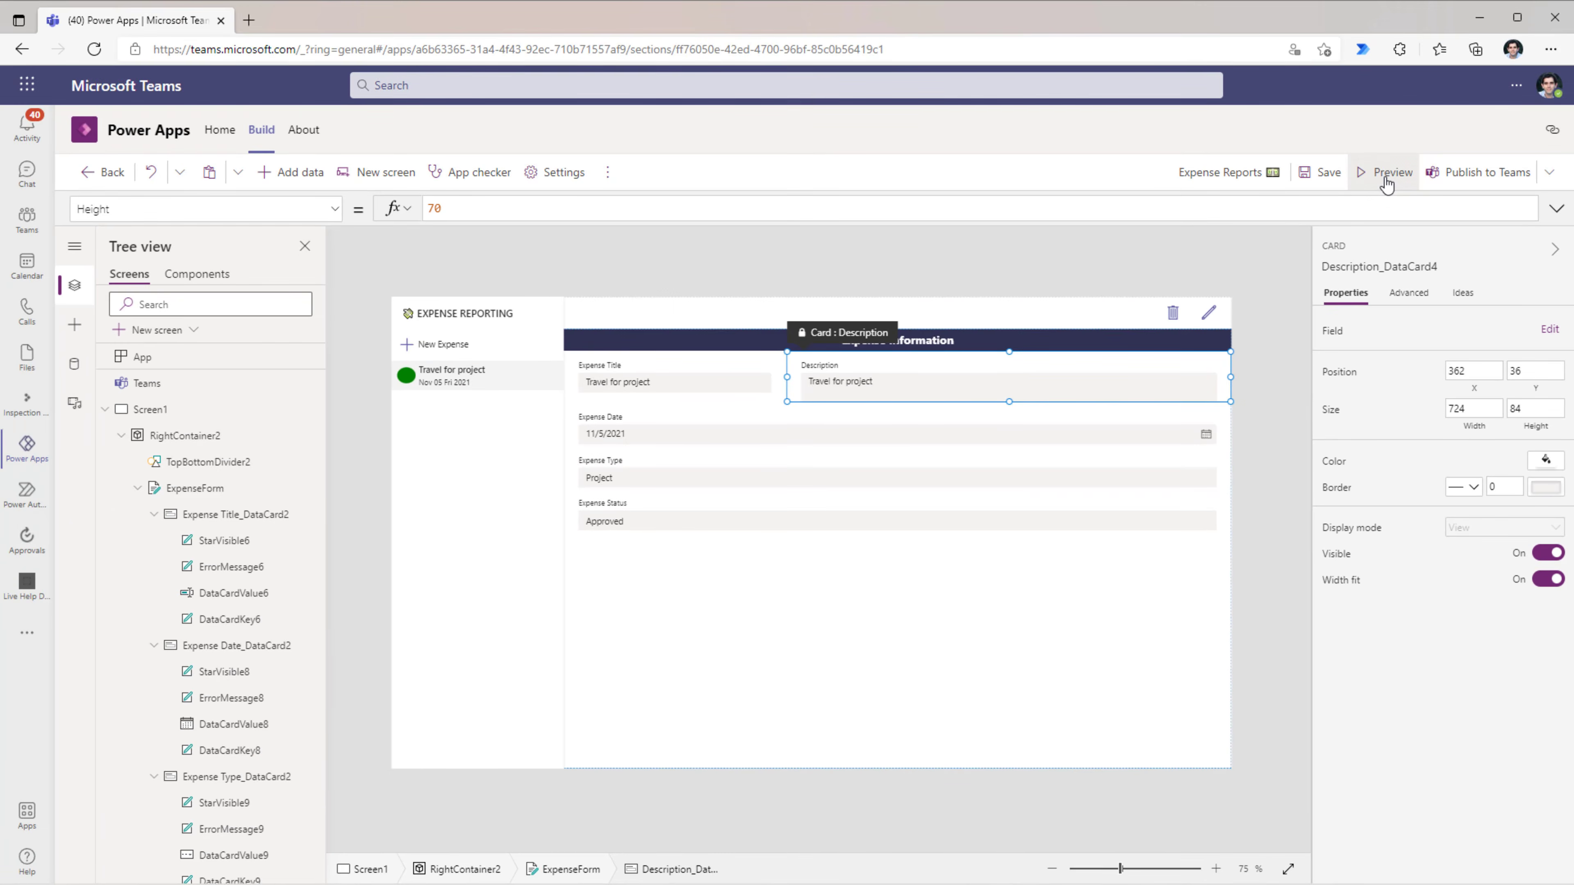
Step: Preview the form's layout with Expense Title and Description on one row, and exit the preview
{"action": "left_click", "coordinate": [1339, 67]}
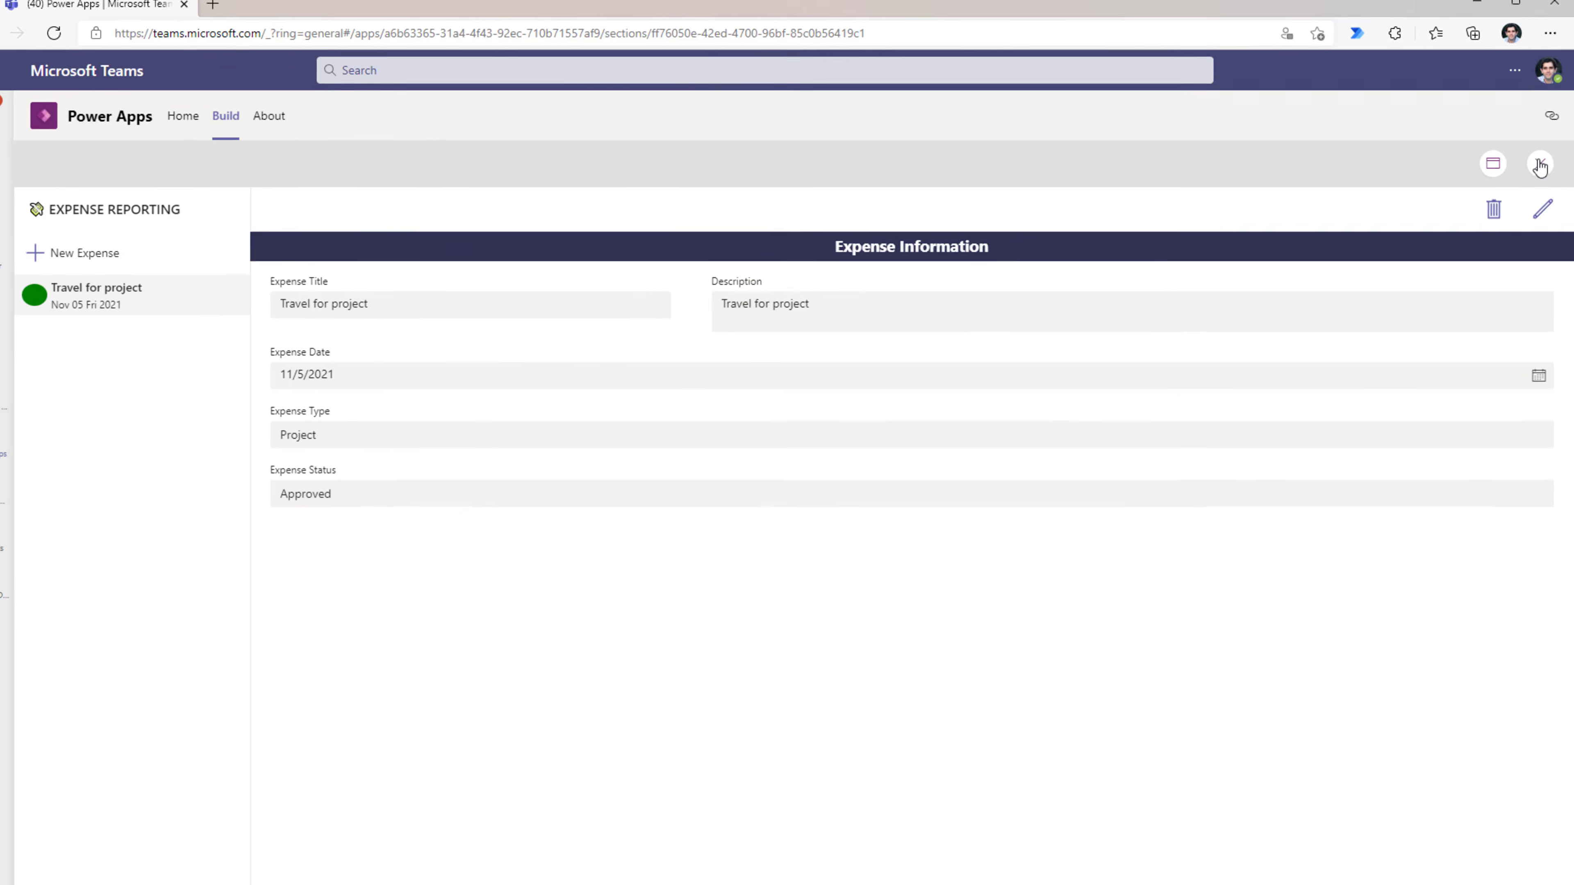
{"action": "left_click", "coordinate": [1541, 176]}
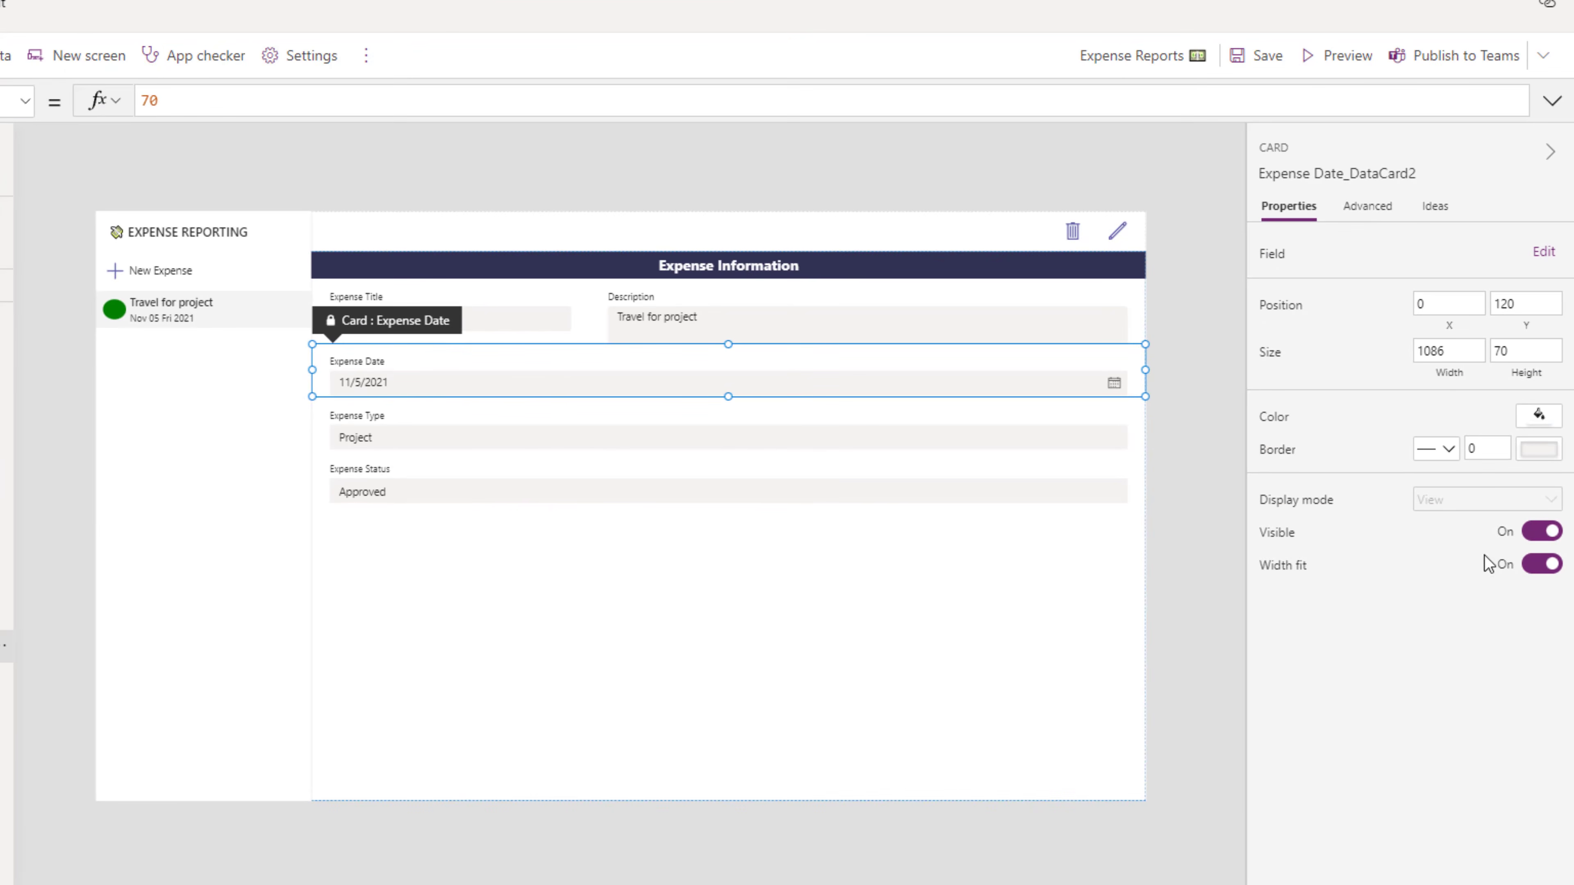
Step: Turn off Width fit for the Expense Date, Expense Type and Expense Status cards
{"action": "left_click", "coordinate": [1542, 564]}
{"action": "left_click", "coordinate": [453, 428]}
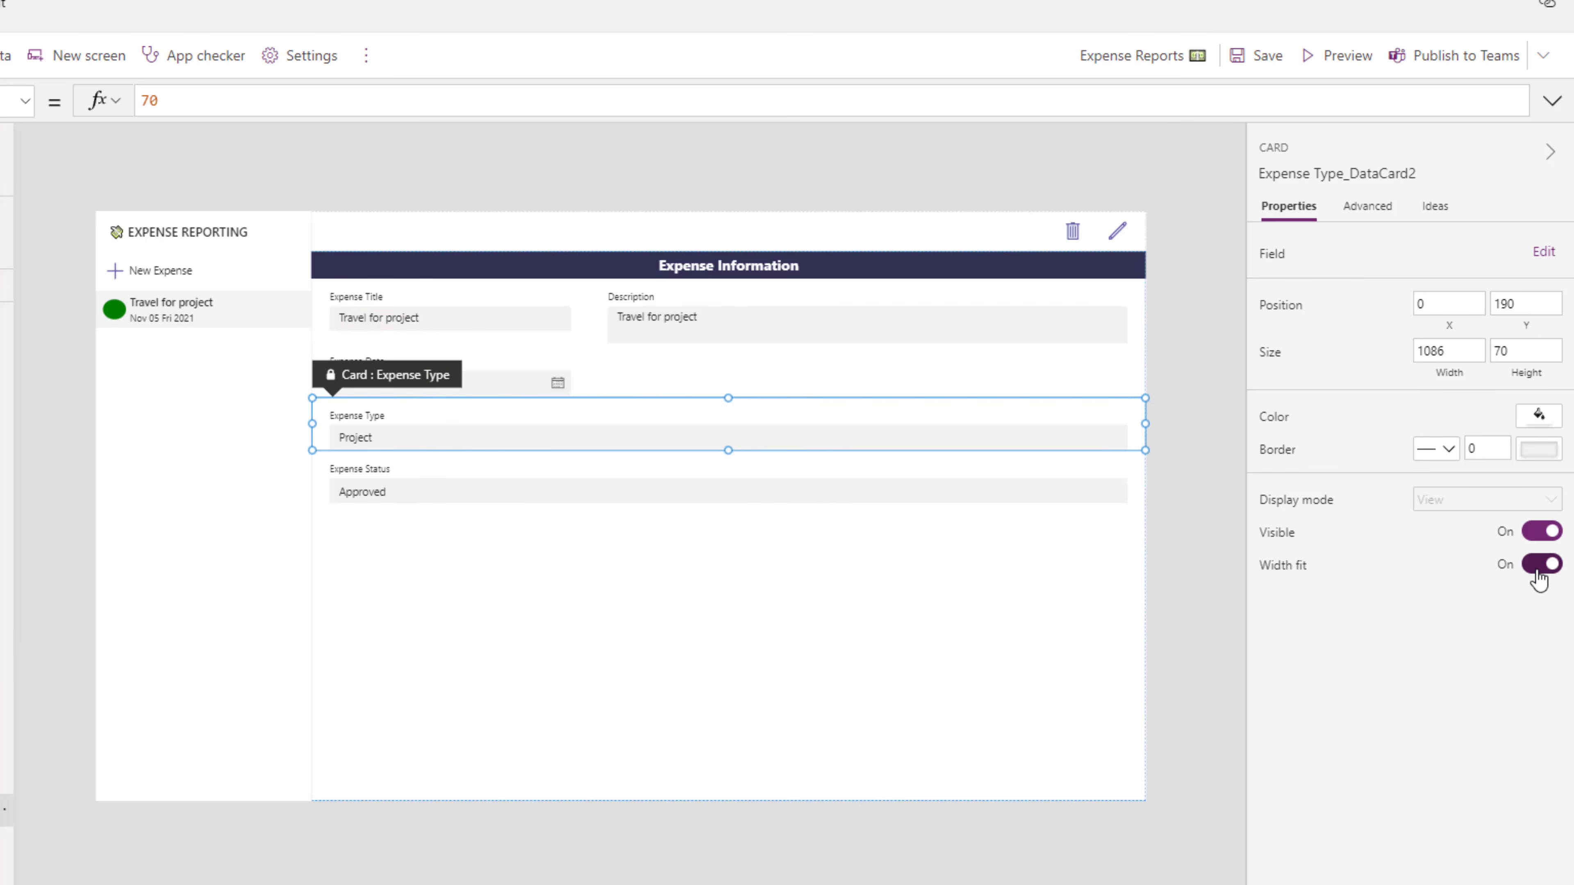
{"action": "left_click", "coordinate": [1542, 564]}
{"action": "left_click", "coordinate": [382, 490]}
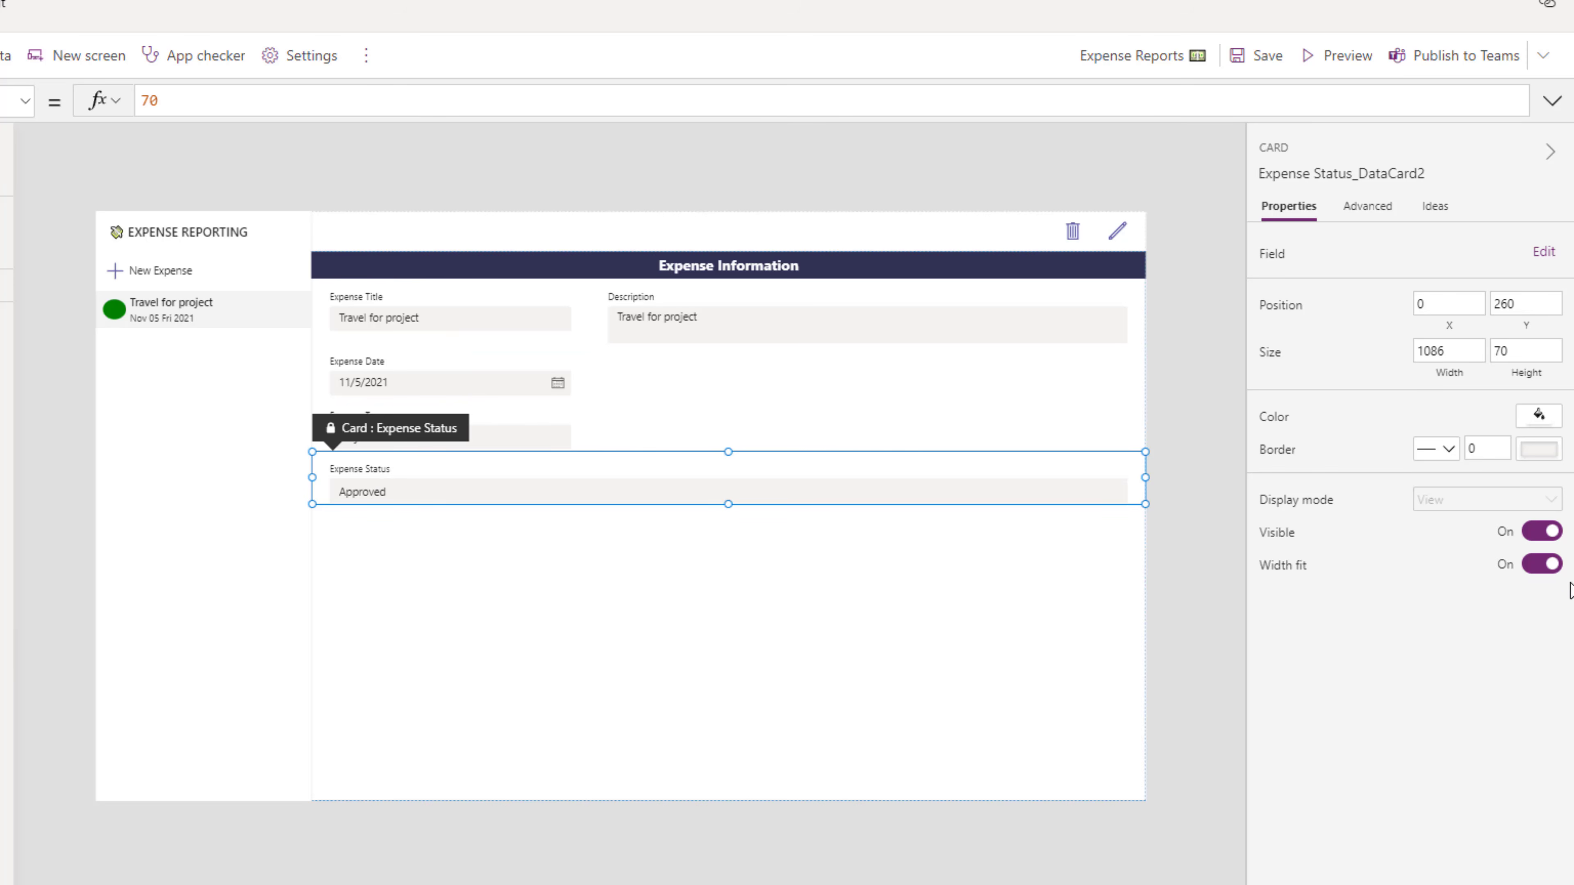
{"action": "left_click", "coordinate": [1542, 564]}
Step: Move the Expense Type card beside Expense Date and turn Width fit back on for the cards in that row
{"action": "left_click", "coordinate": [508, 421]}
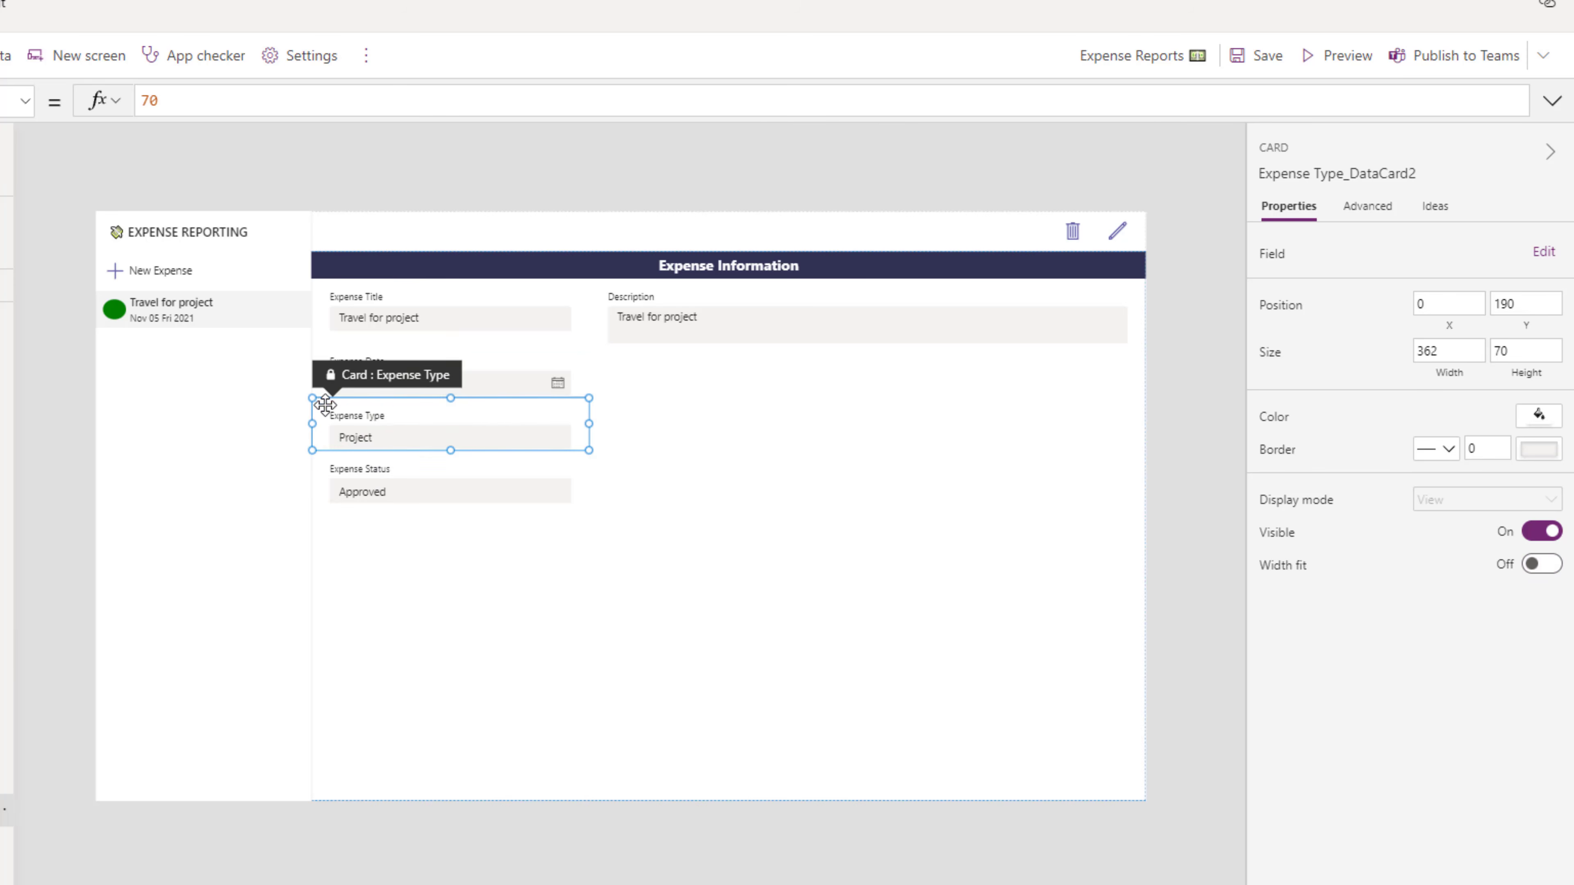
{"action": "left_click_drag", "start_coordinate": [319, 397], "coordinate": [589, 358]}
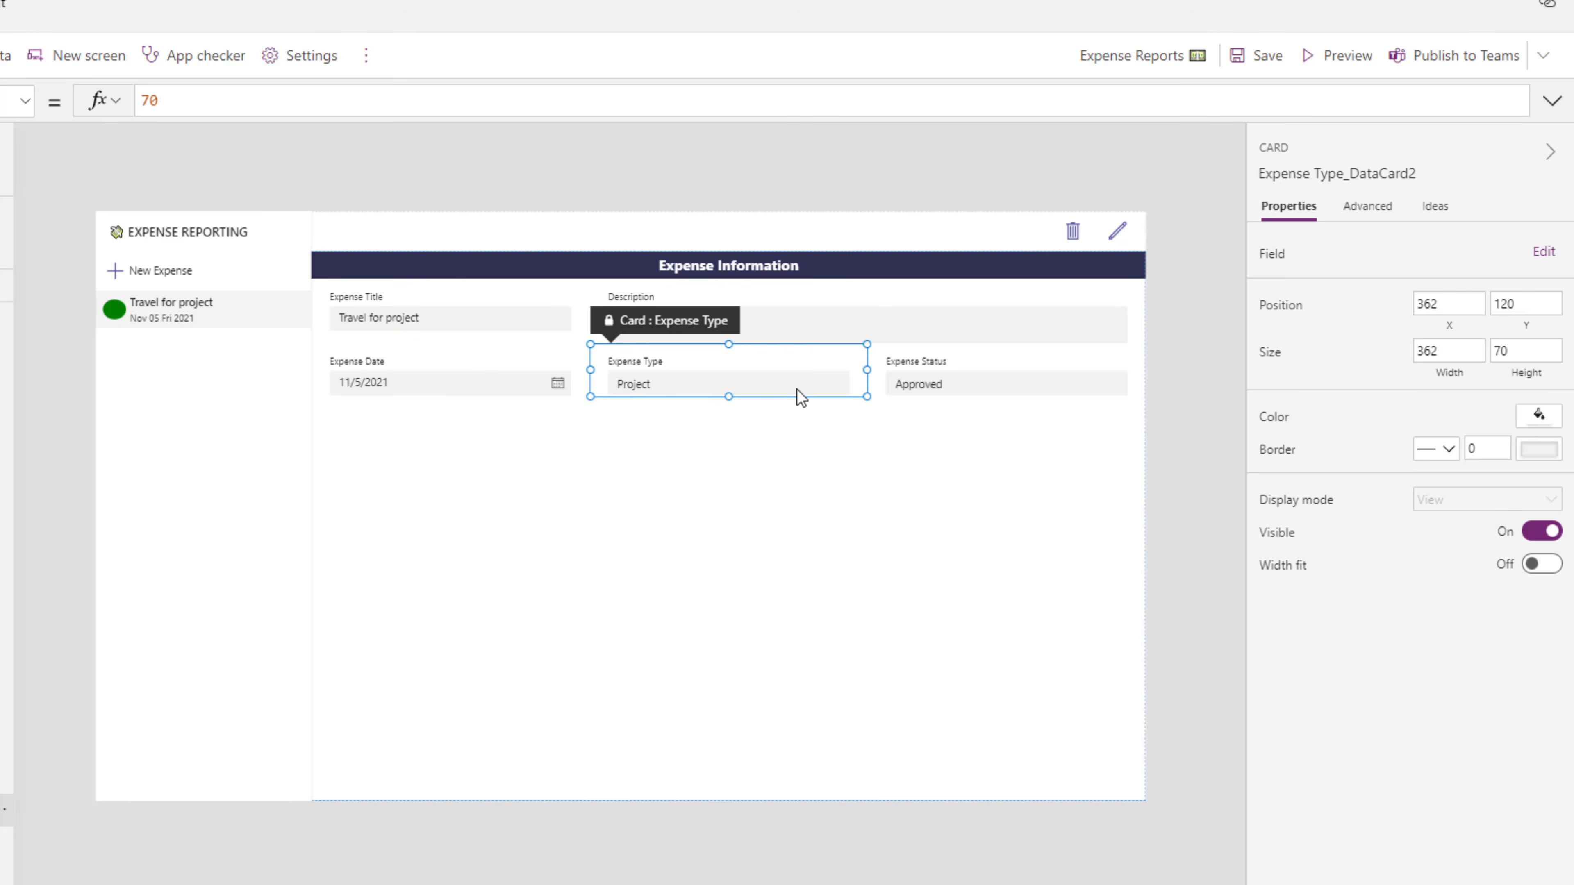
{"action": "left_click", "coordinate": [492, 377]}
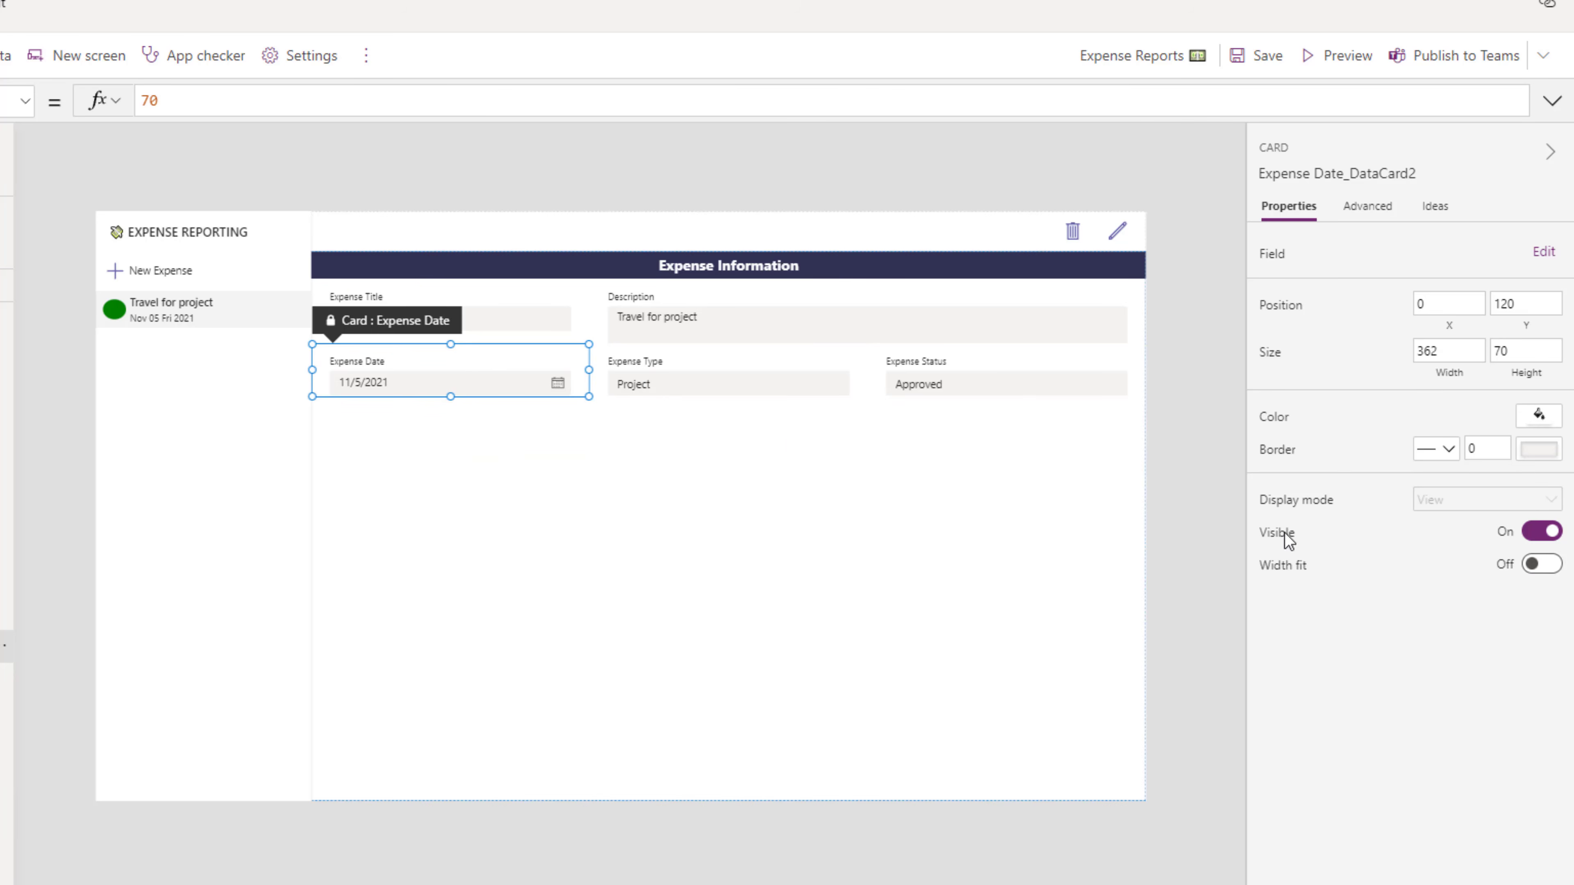
{"action": "left_click", "coordinate": [769, 382]}
{"action": "left_click", "coordinate": [1543, 565]}
{"action": "left_click", "coordinate": [1044, 392]}
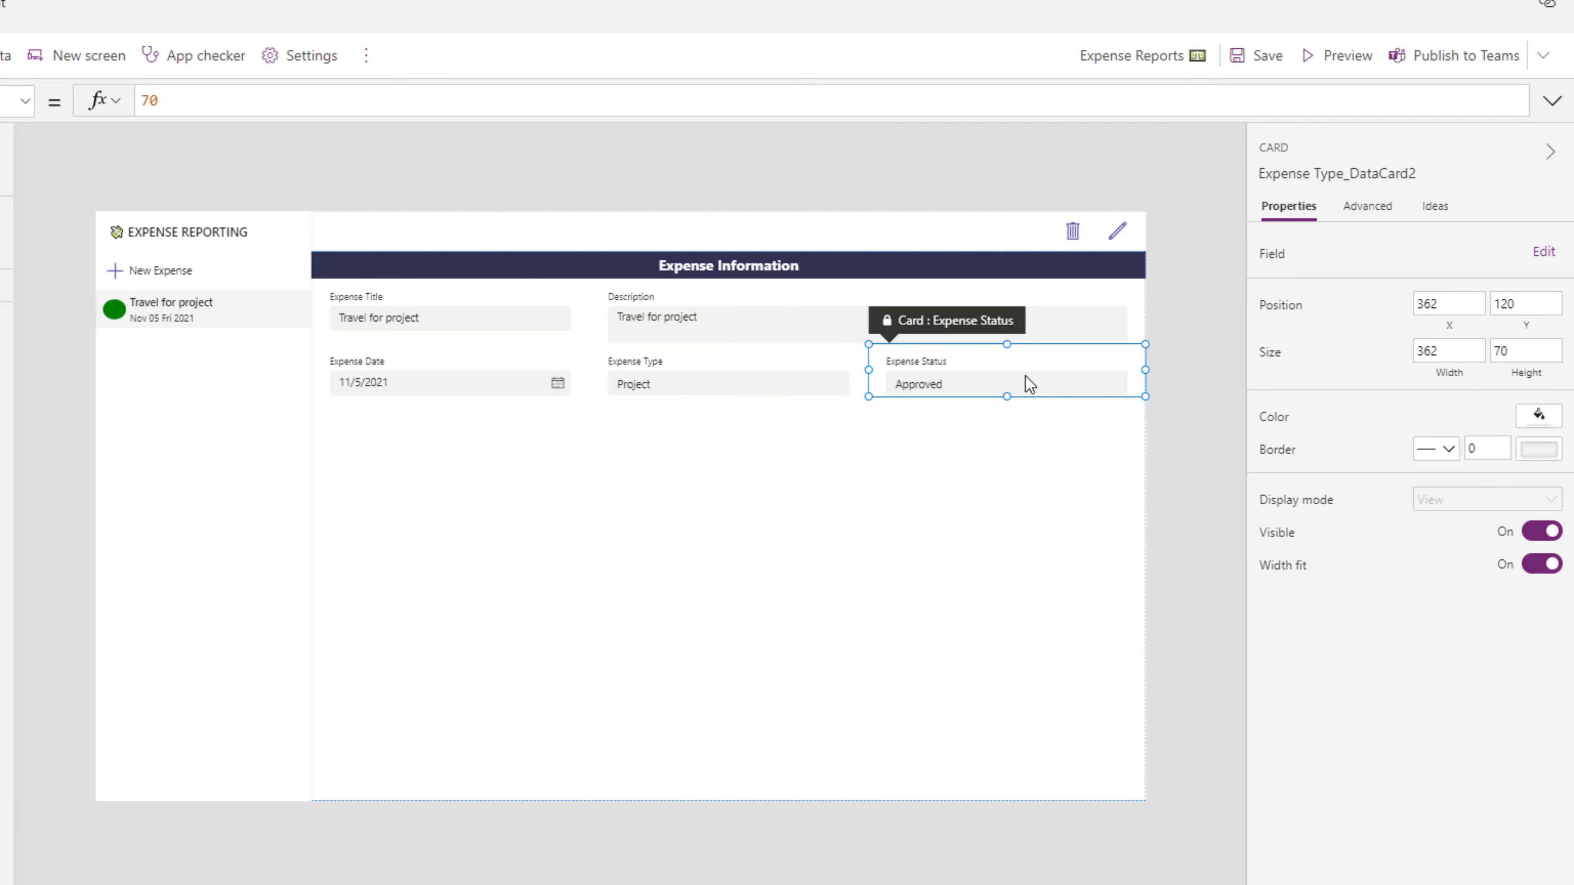
{"action": "left_click", "coordinate": [1546, 565]}
{"action": "left_click", "coordinate": [1552, 569]}
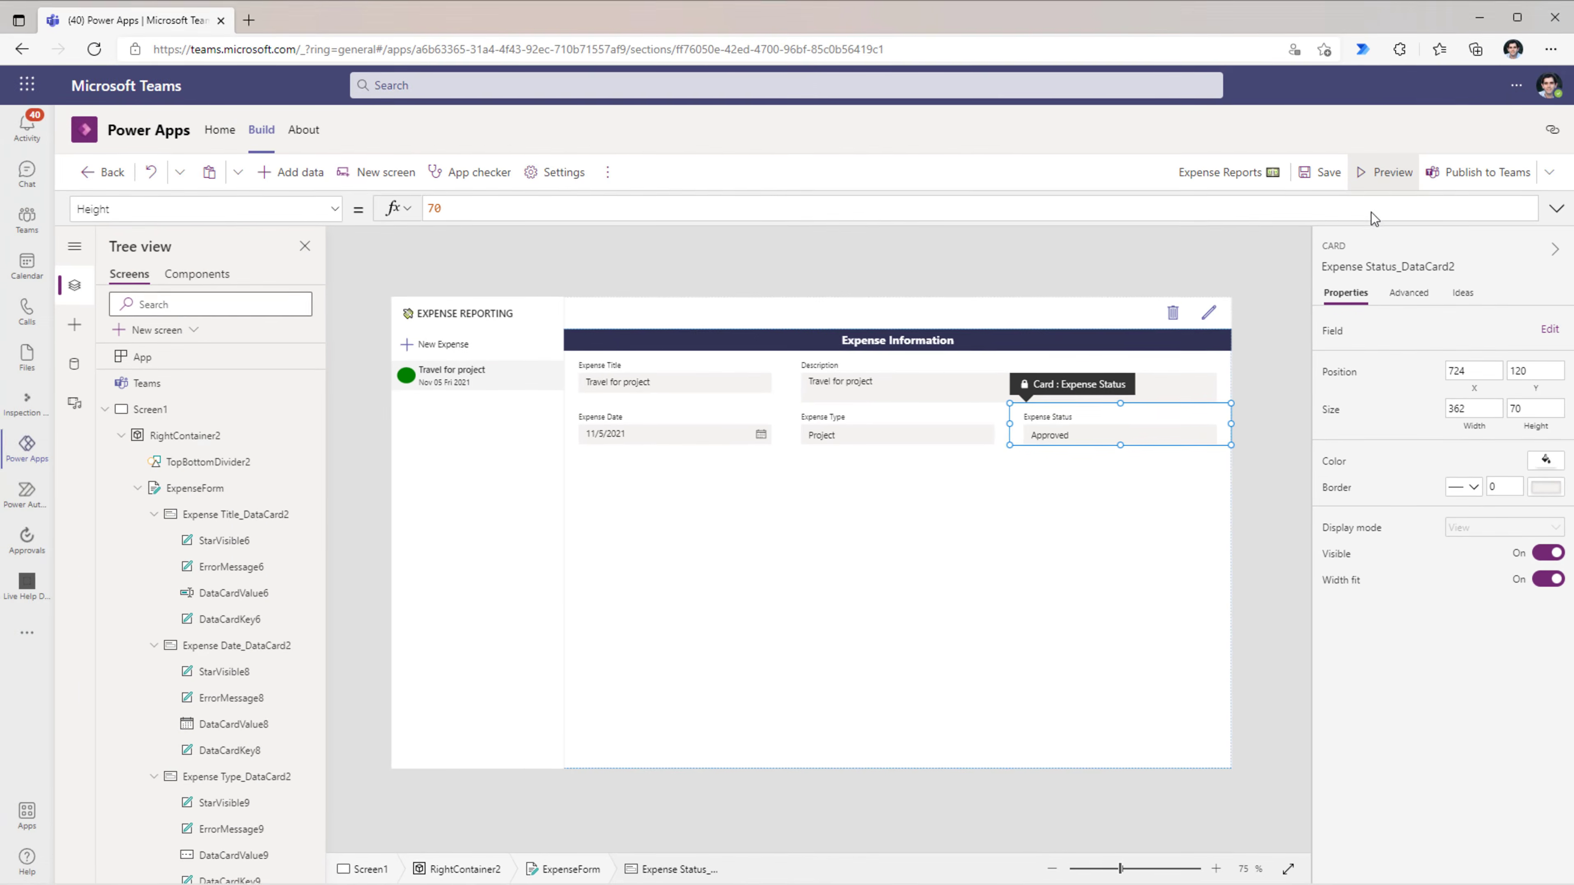
Step: Preview the two-row expense form layout and return to the editor
{"action": "left_click", "coordinate": [1384, 172]}
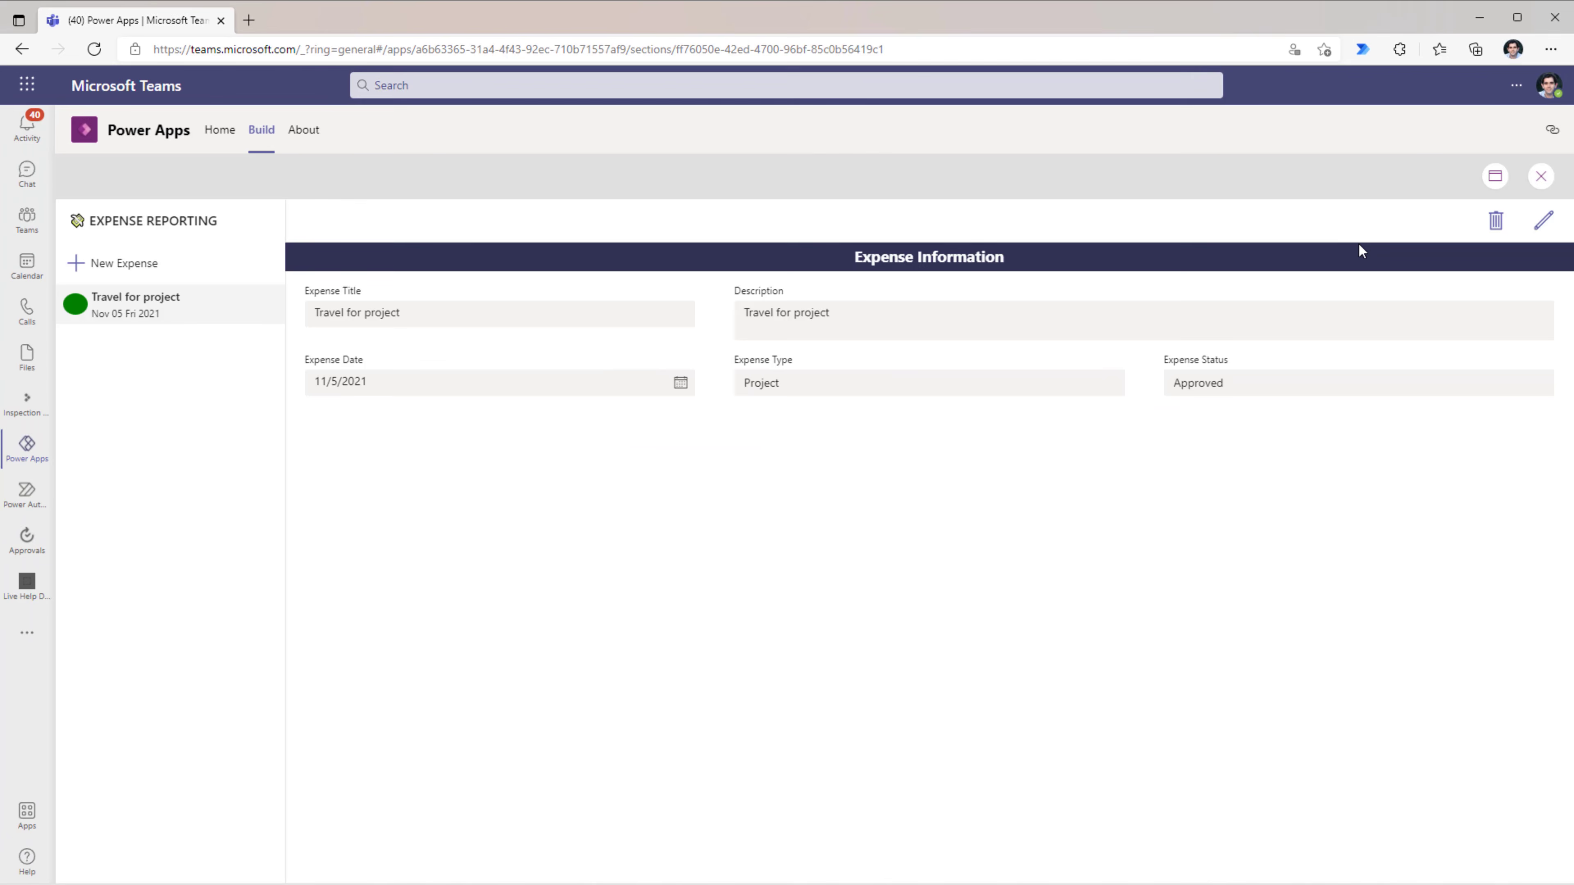
{"action": "key", "text": "Escape"}
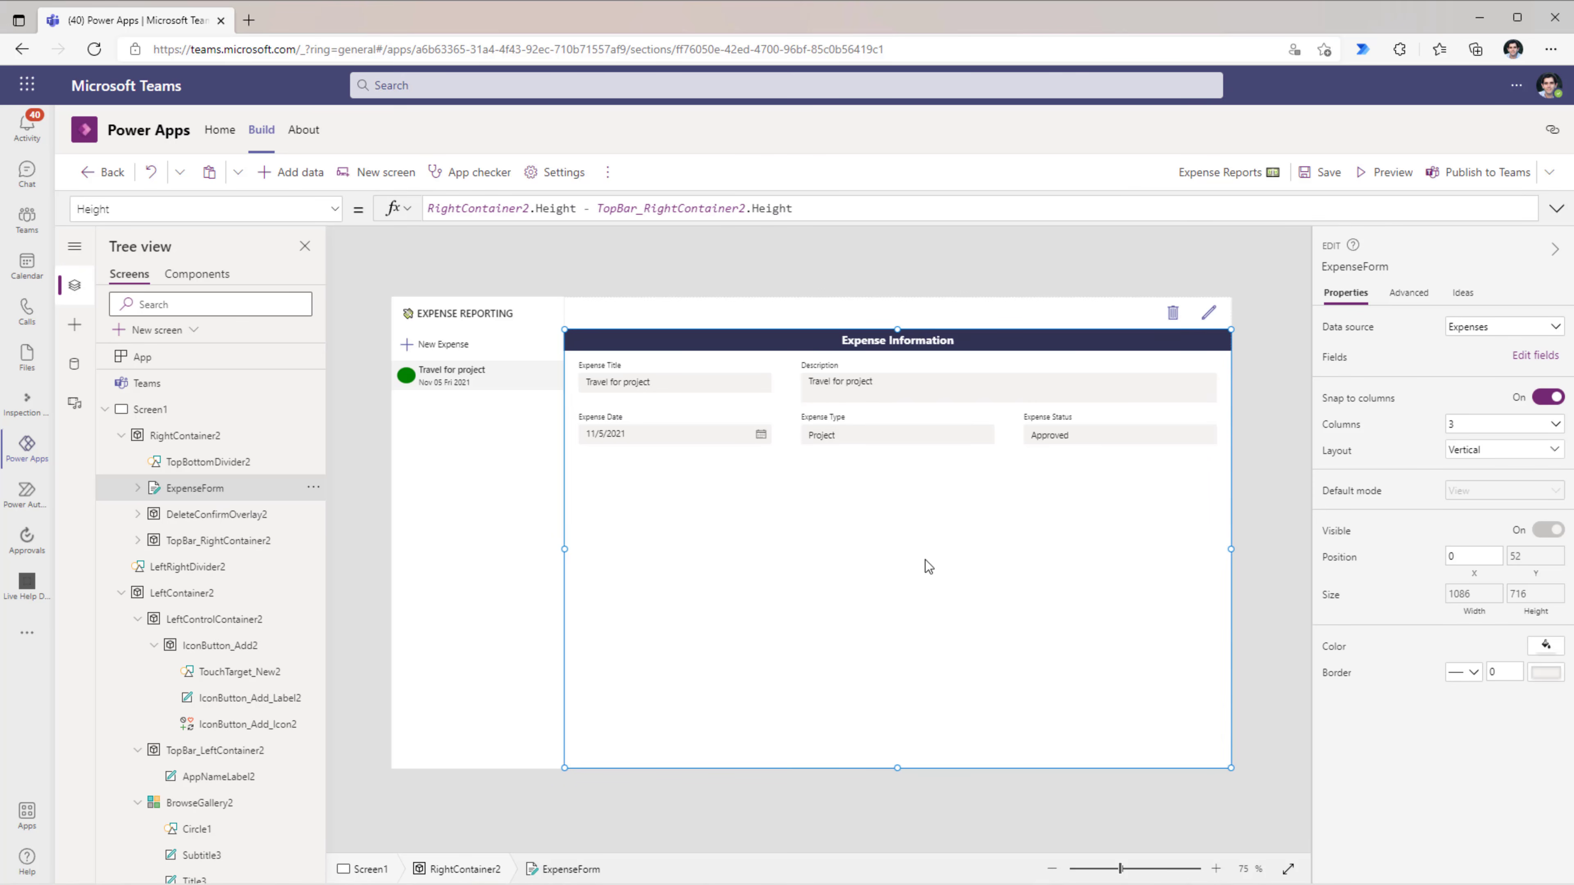
Step: Shorten the expense form to a height of about 248, leaving free space beneath its fields
{"action": "left_click_drag", "start_coordinate": [898, 767], "coordinate": [883, 480]}
{"action": "left_click", "coordinate": [730, 556]}
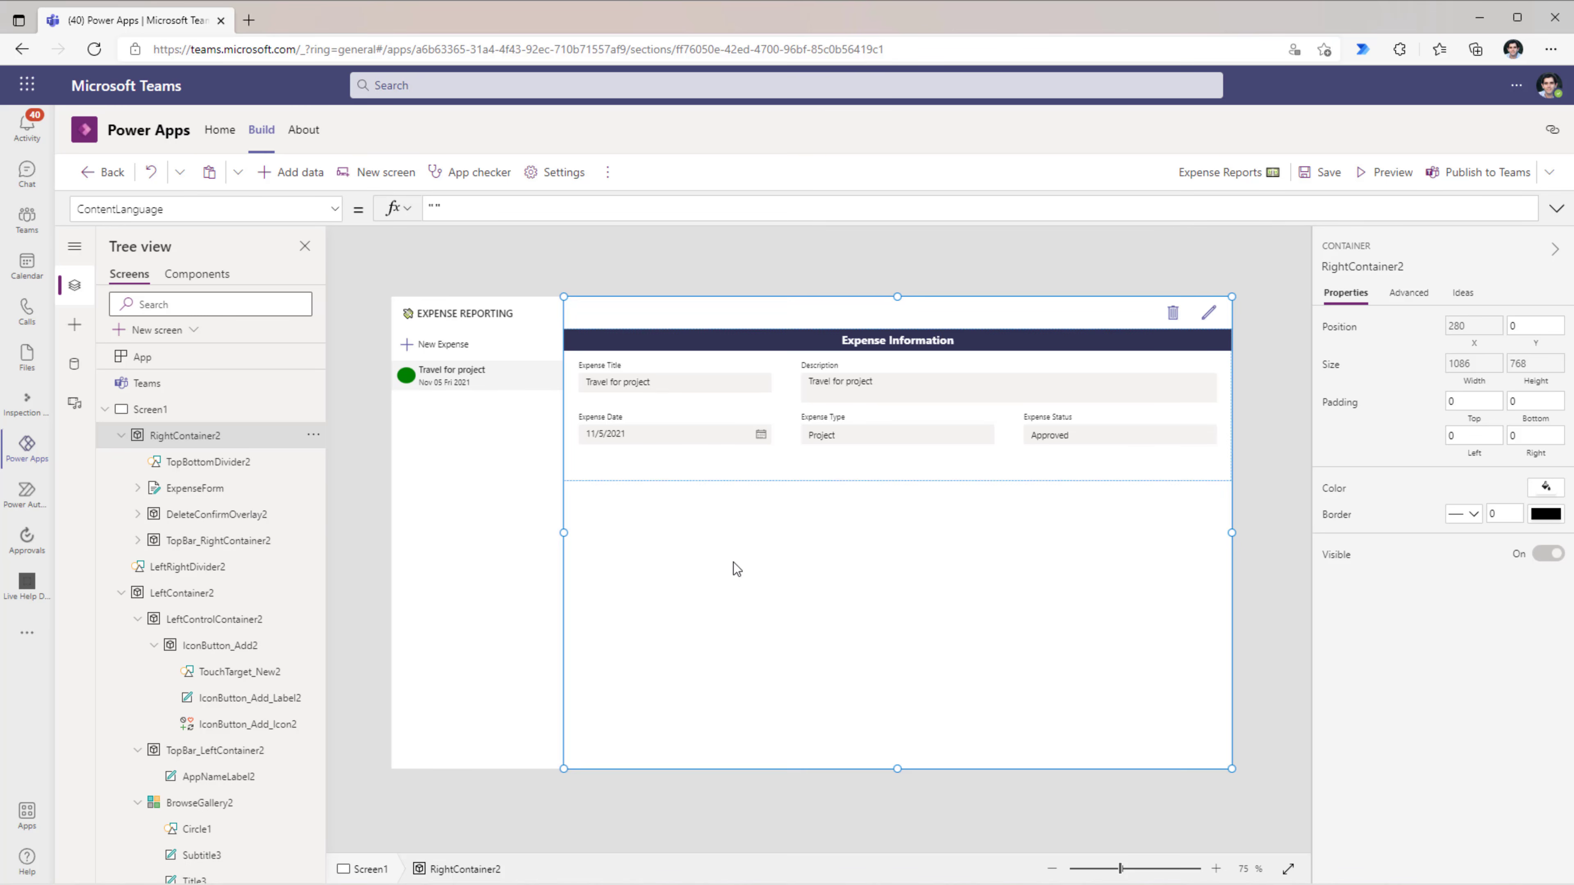
{"action": "left_click", "coordinate": [674, 473]}
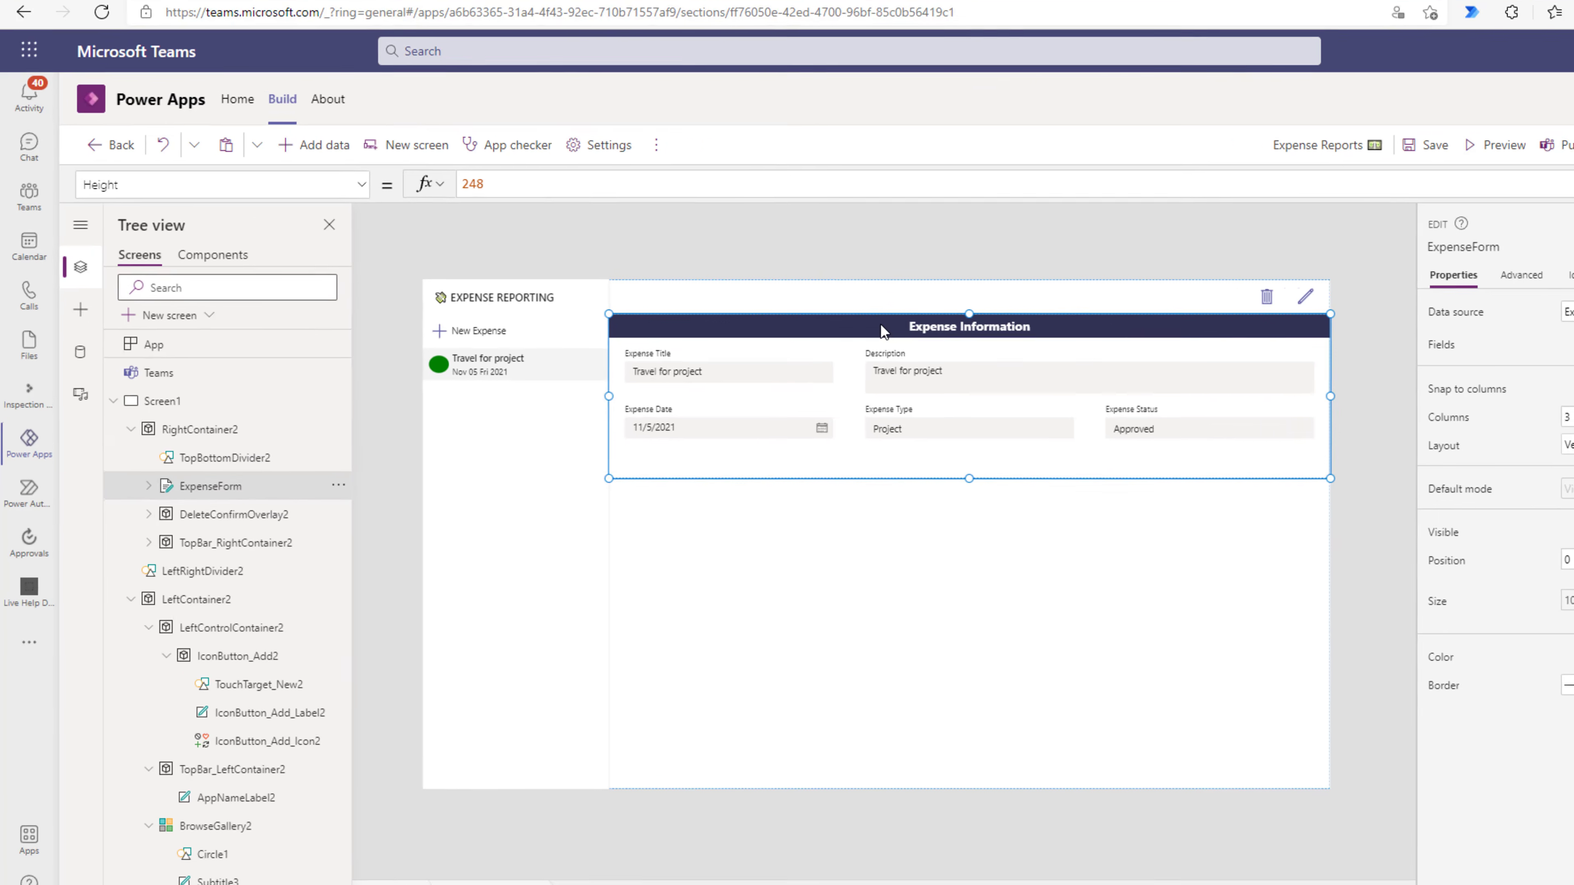
Step: Insert a button into RightContainer2 and place it directly below the expense form, against the container's left edge
{"action": "left_click", "coordinate": [208, 438]}
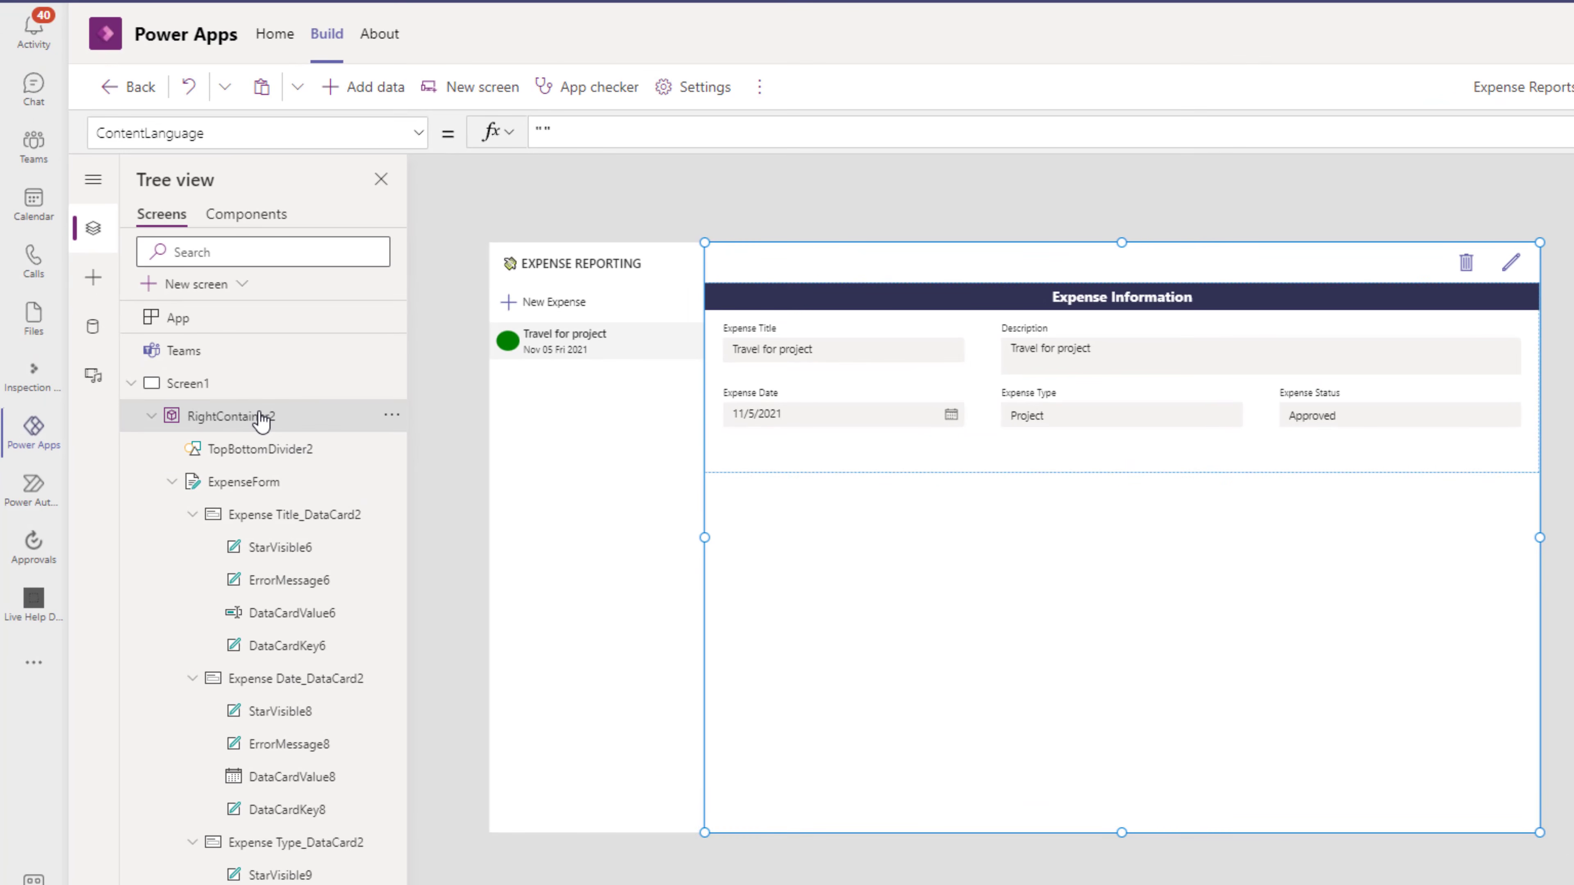
{"action": "left_click", "coordinate": [107, 280]}
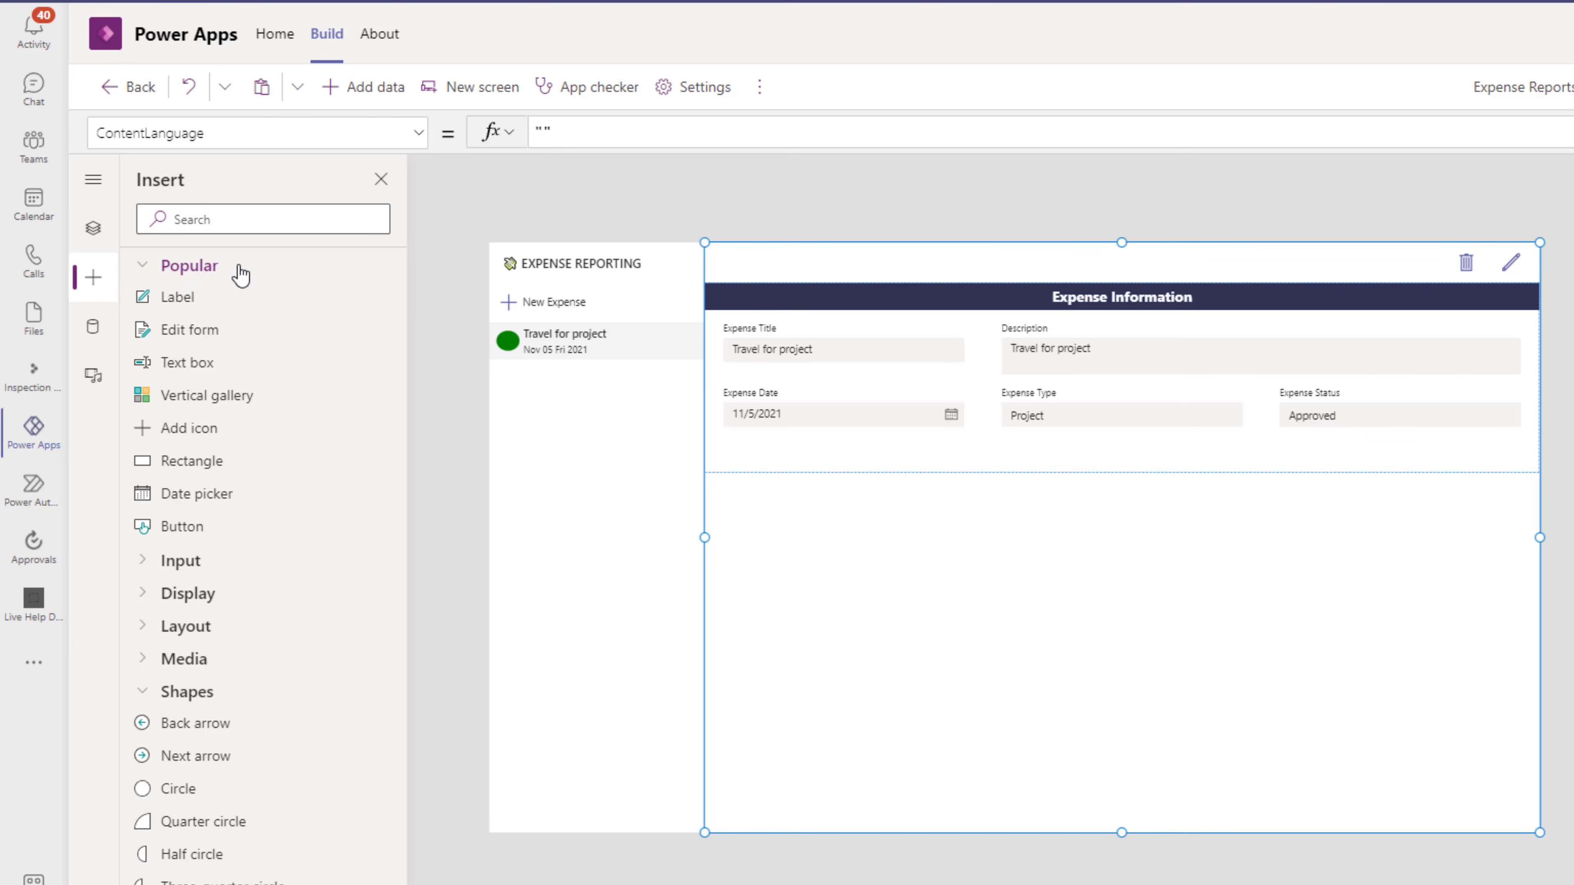
{"action": "left_click", "coordinate": [215, 208]}
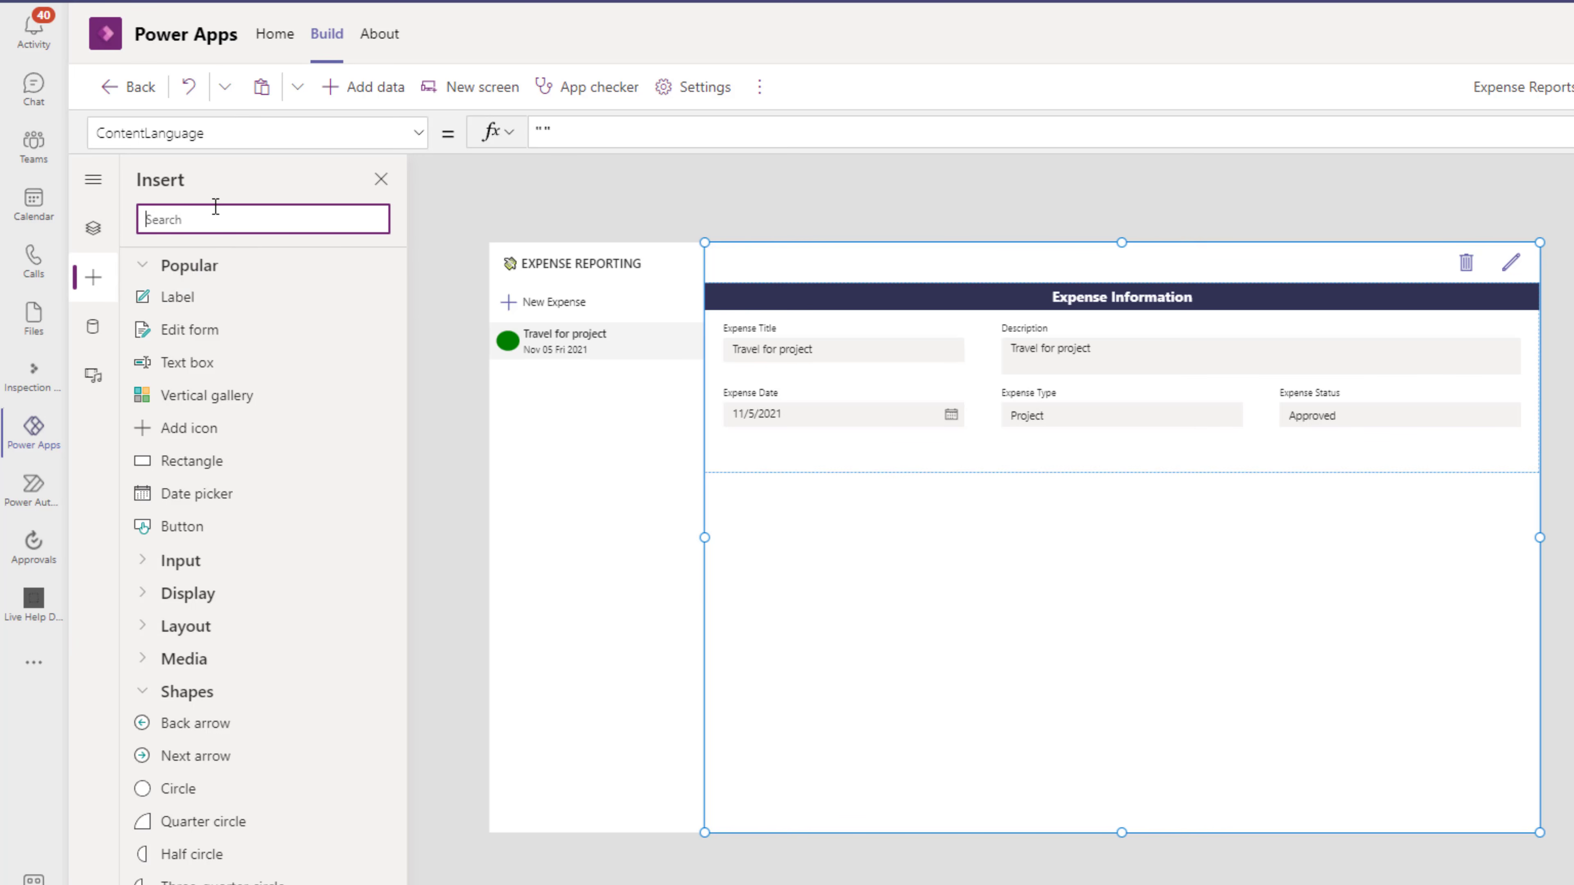
{"action": "type", "text": "but"}
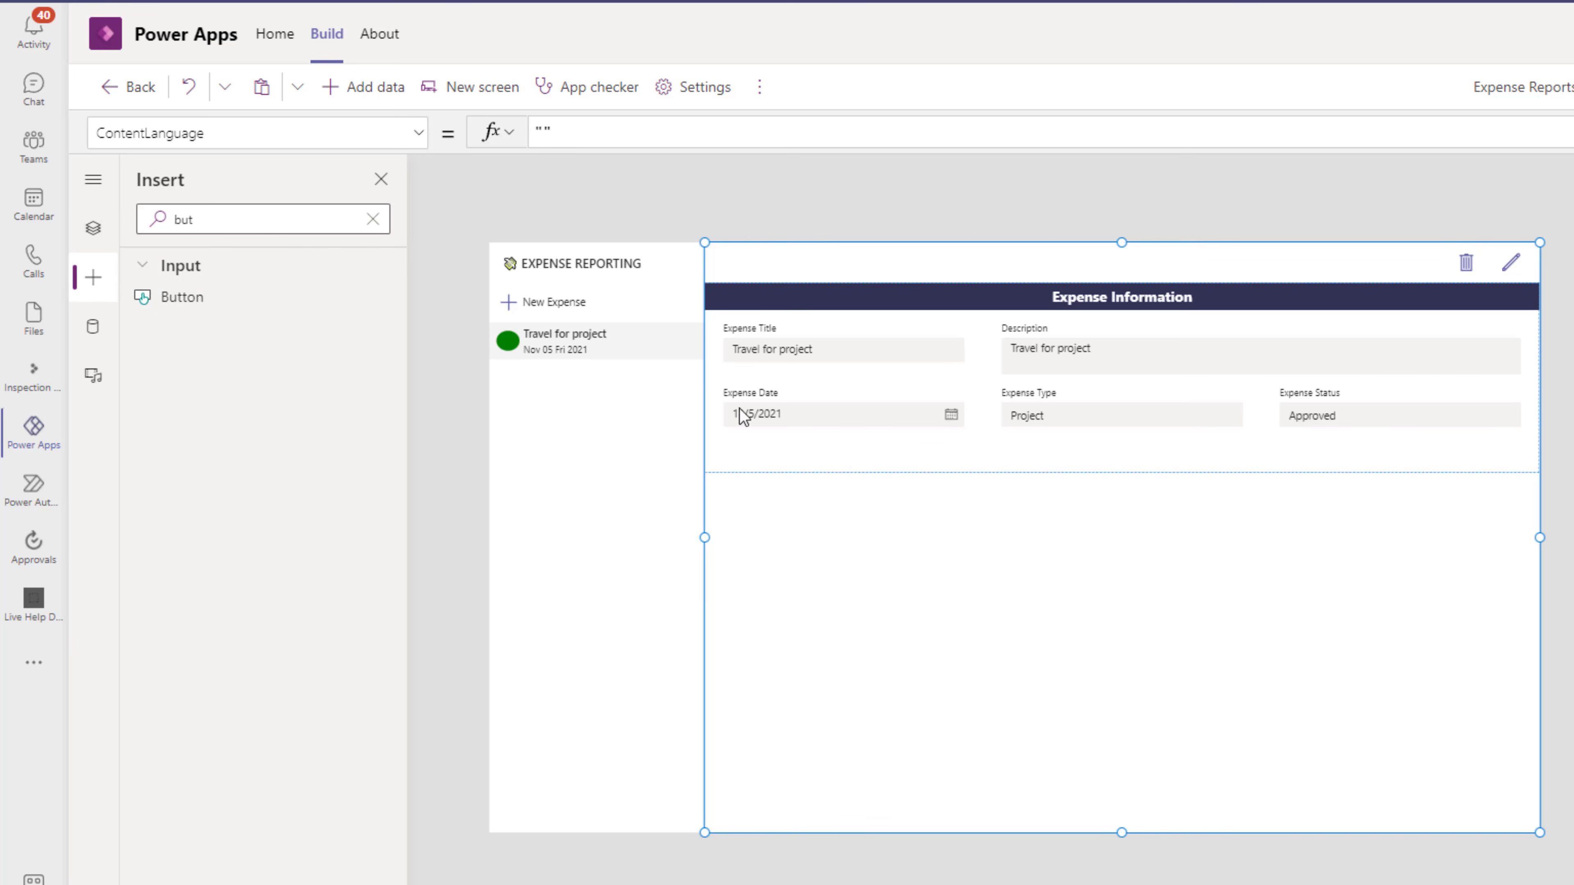
{"action": "left_click_drag", "start_coordinate": [789, 295], "coordinate": [720, 475]}
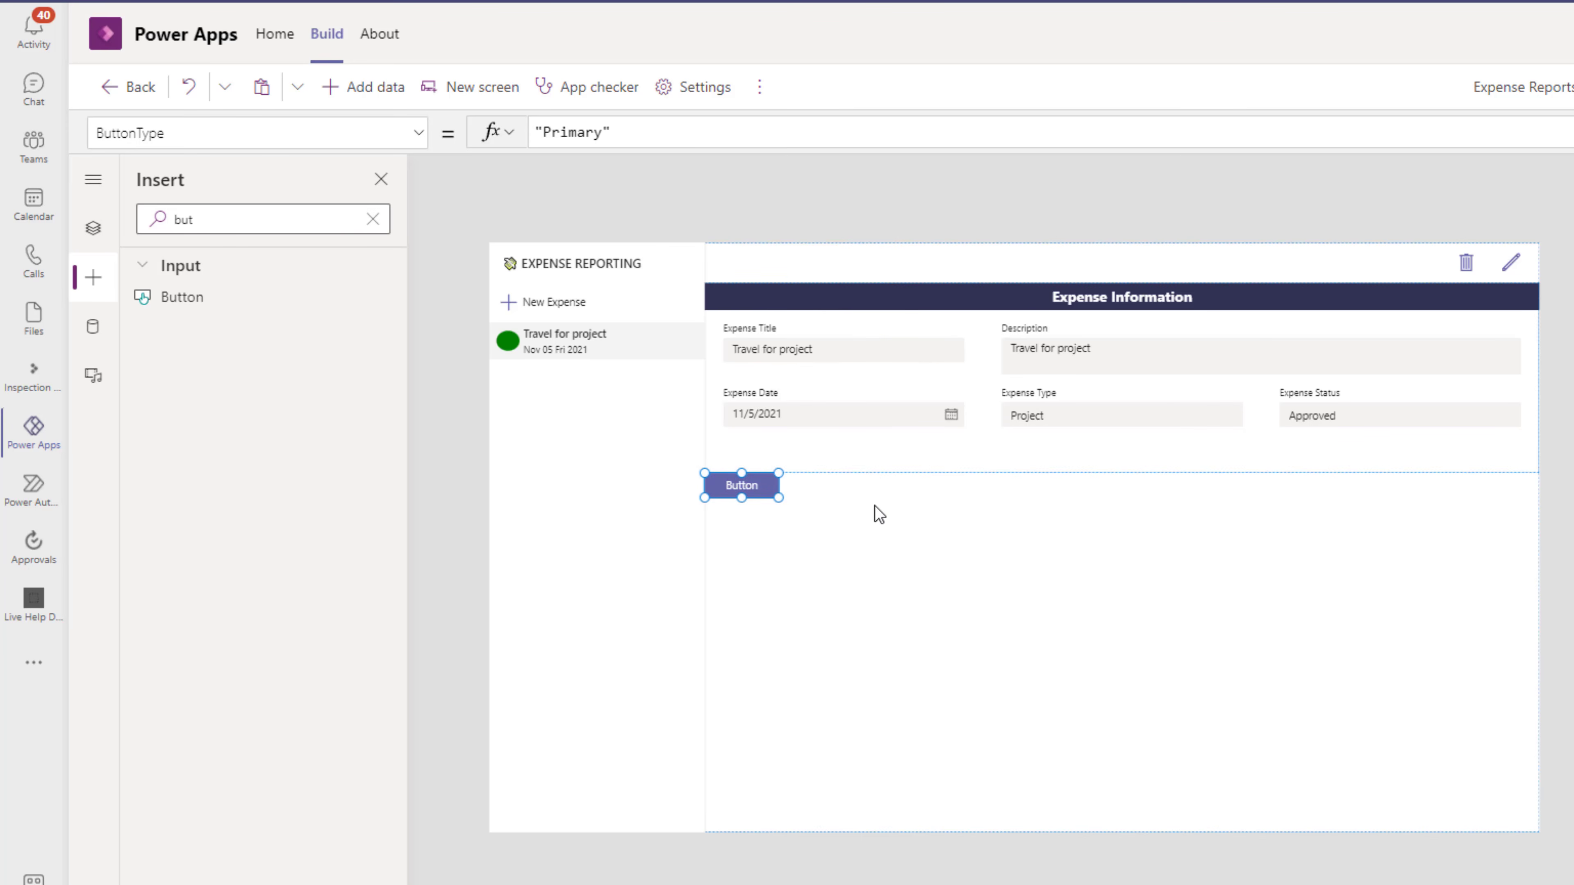
Step: Set the new button's Width property to Parent.Width
{"action": "left_click", "coordinate": [151, 136]}
{"action": "type", "text": "Width"}
{"action": "key", "text": "Return"}
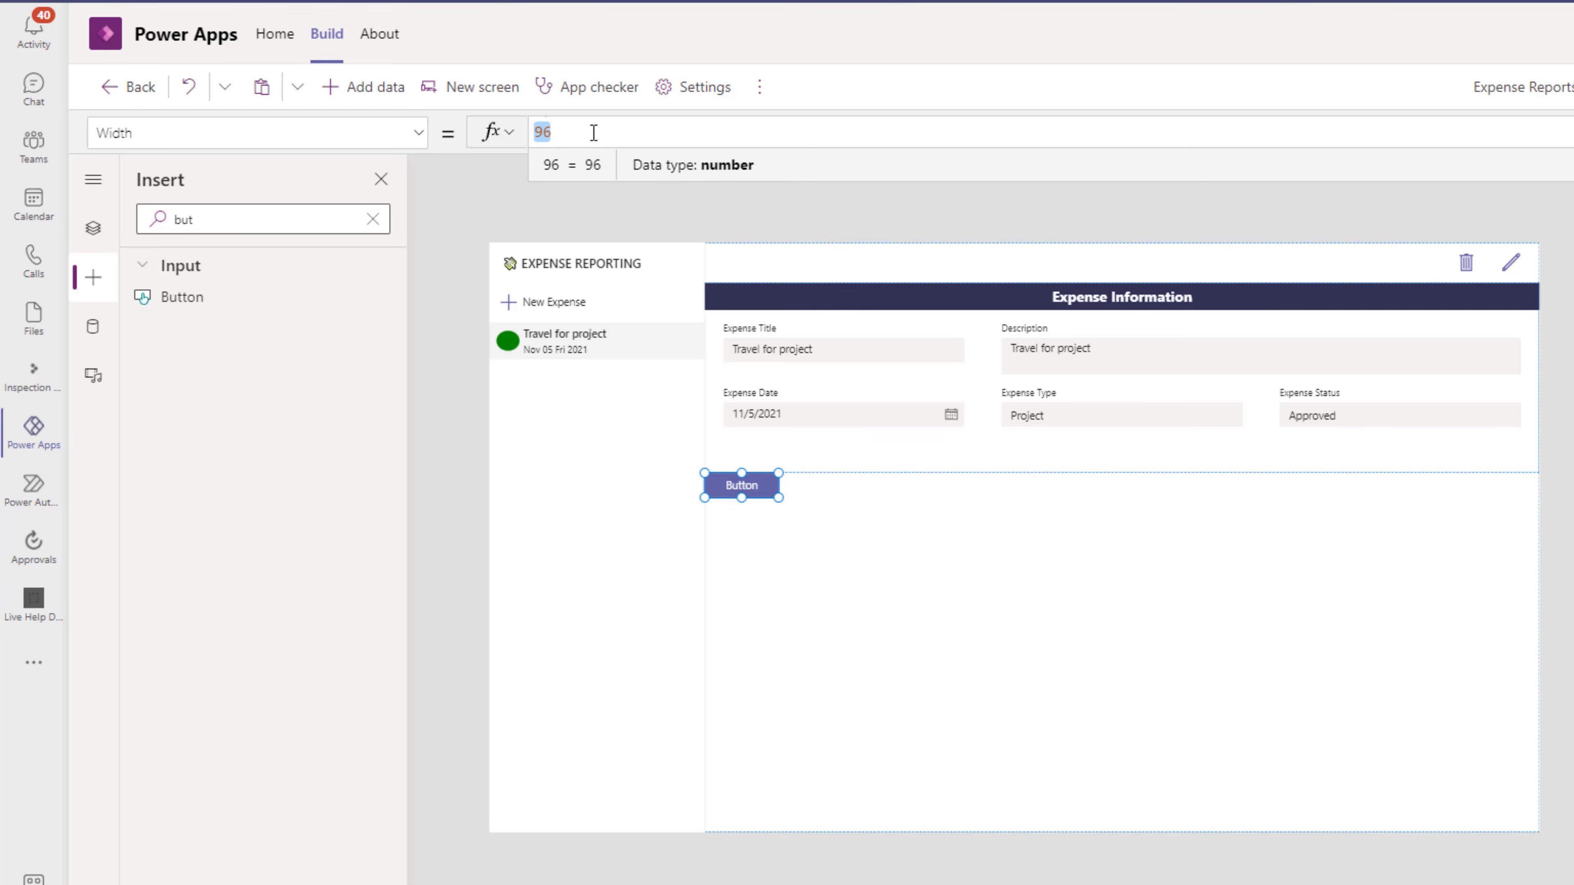
{"action": "type", "text": "parent"}
{"action": "key", "text": "Tab"}
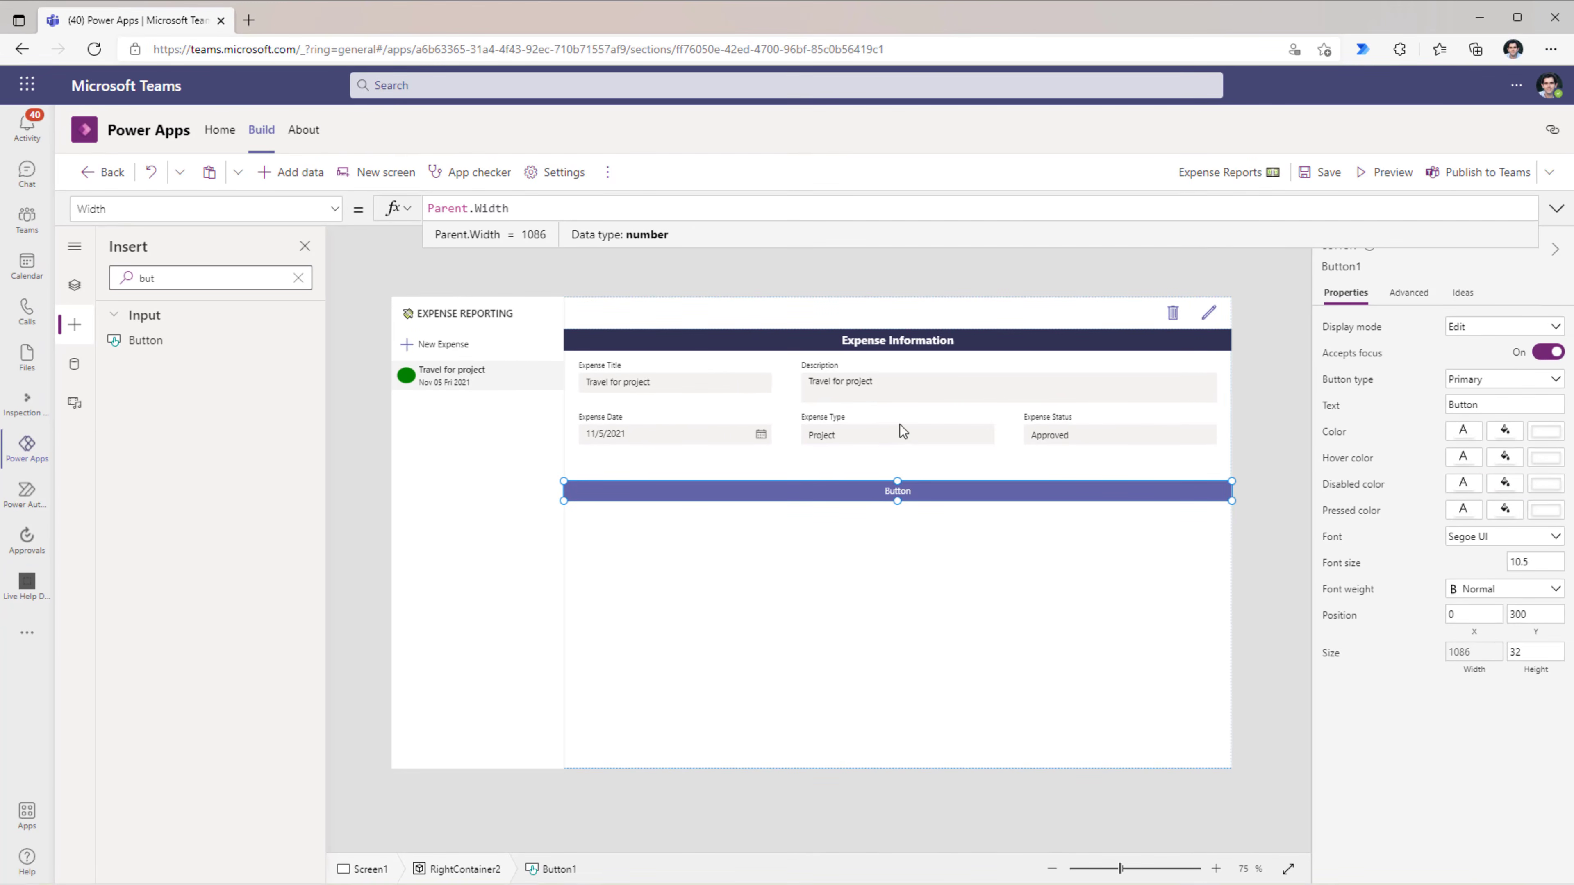
Step: Set the button's display mode to View and its disabled fill color to dark navy RGBA(49, 50, 83, 1)
{"action": "left_click", "coordinate": [1460, 327]}
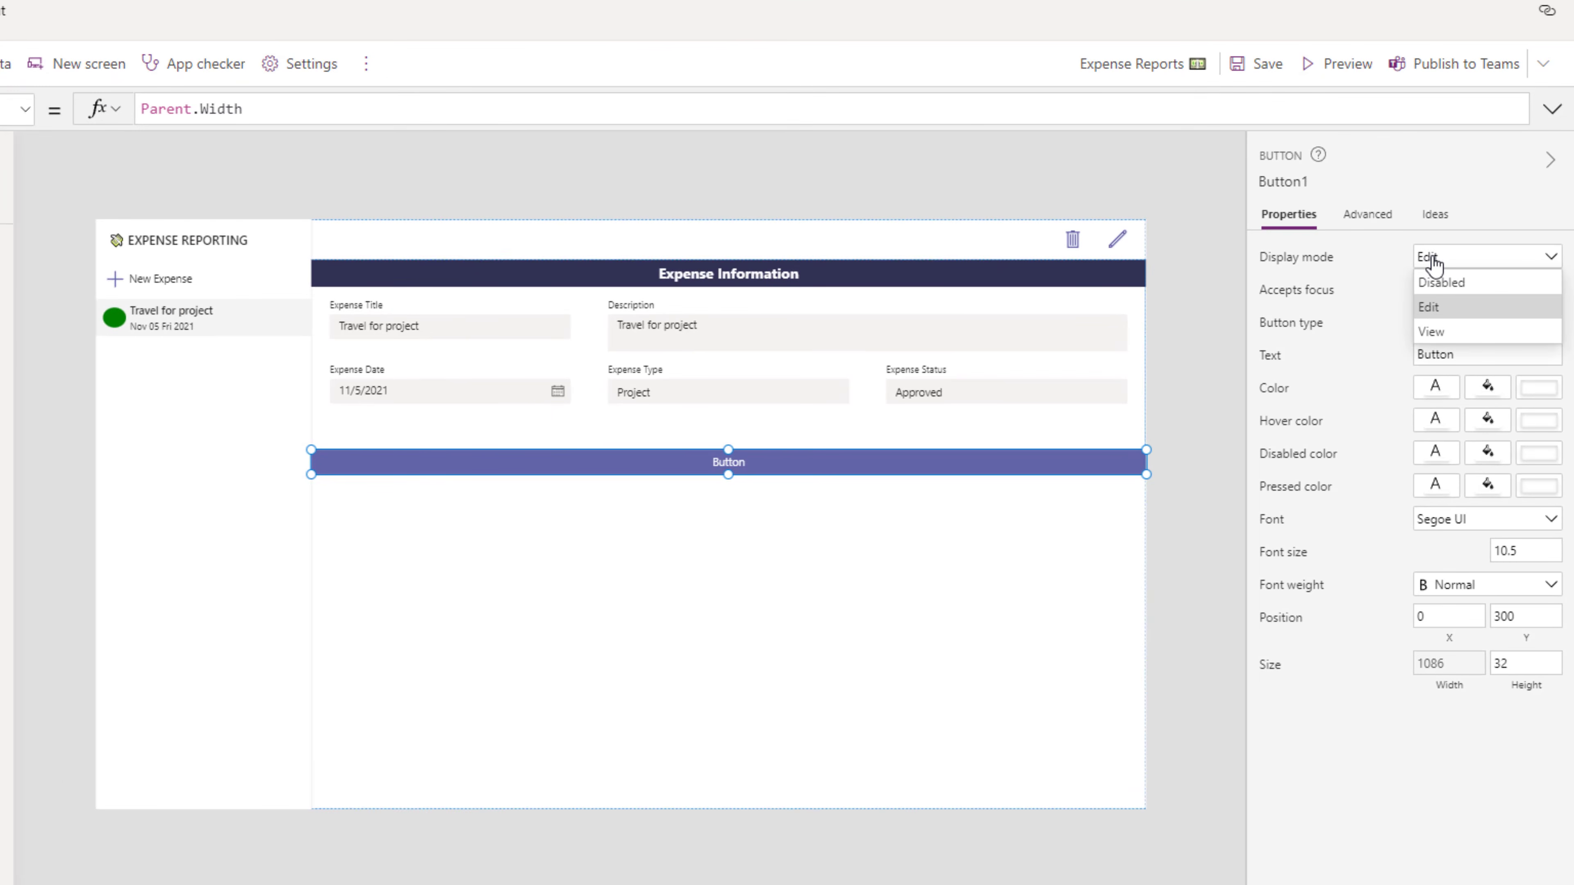
{"action": "left_click", "coordinate": [1450, 335]}
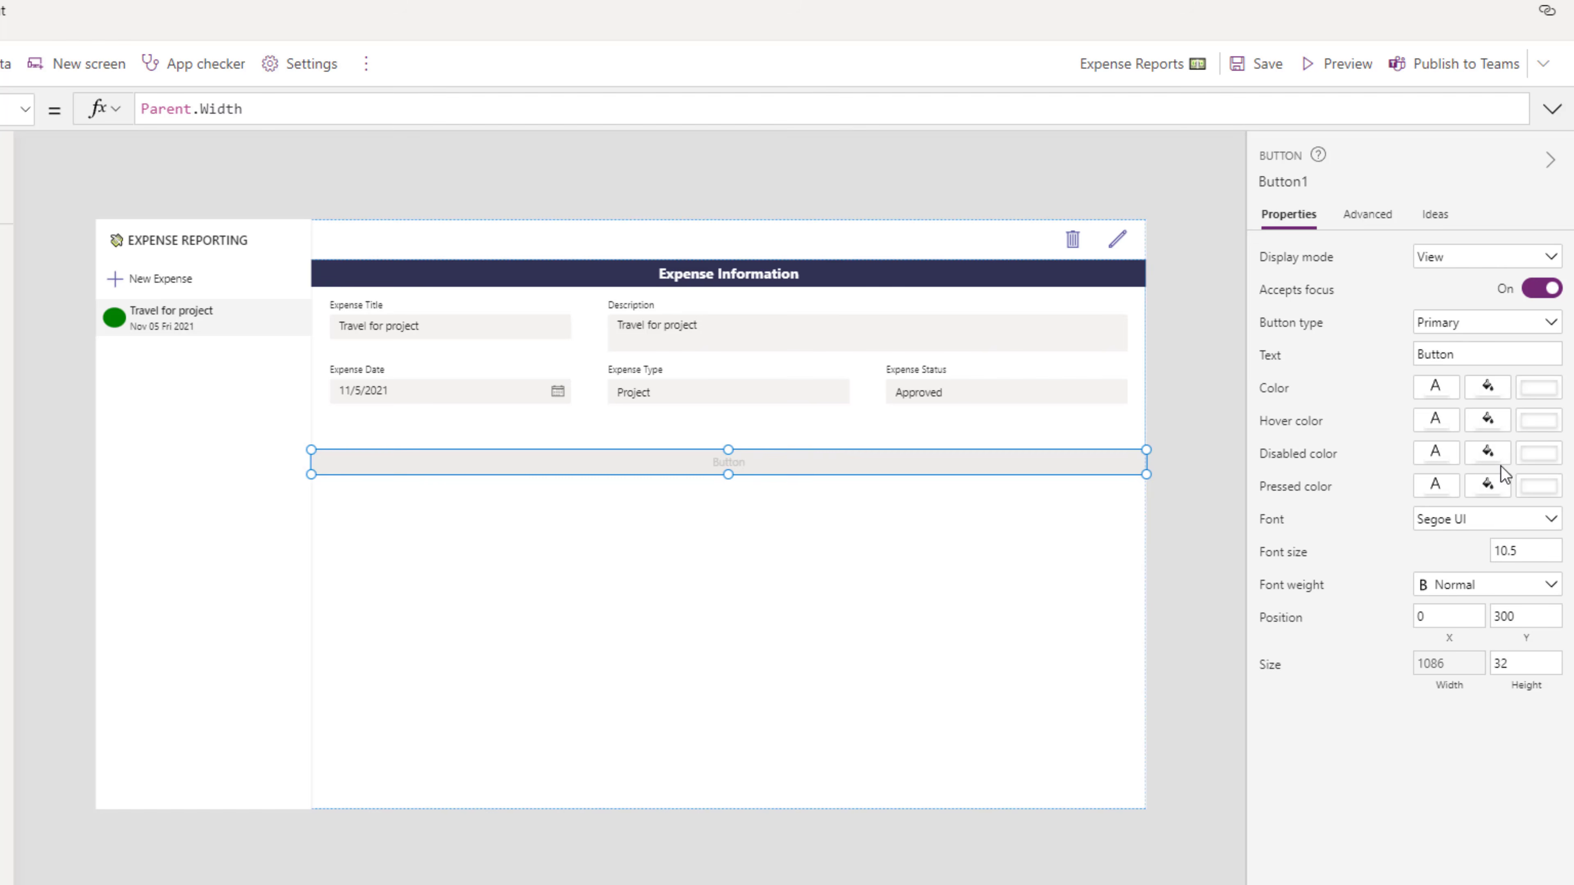
{"action": "left_click", "coordinate": [1491, 453]}
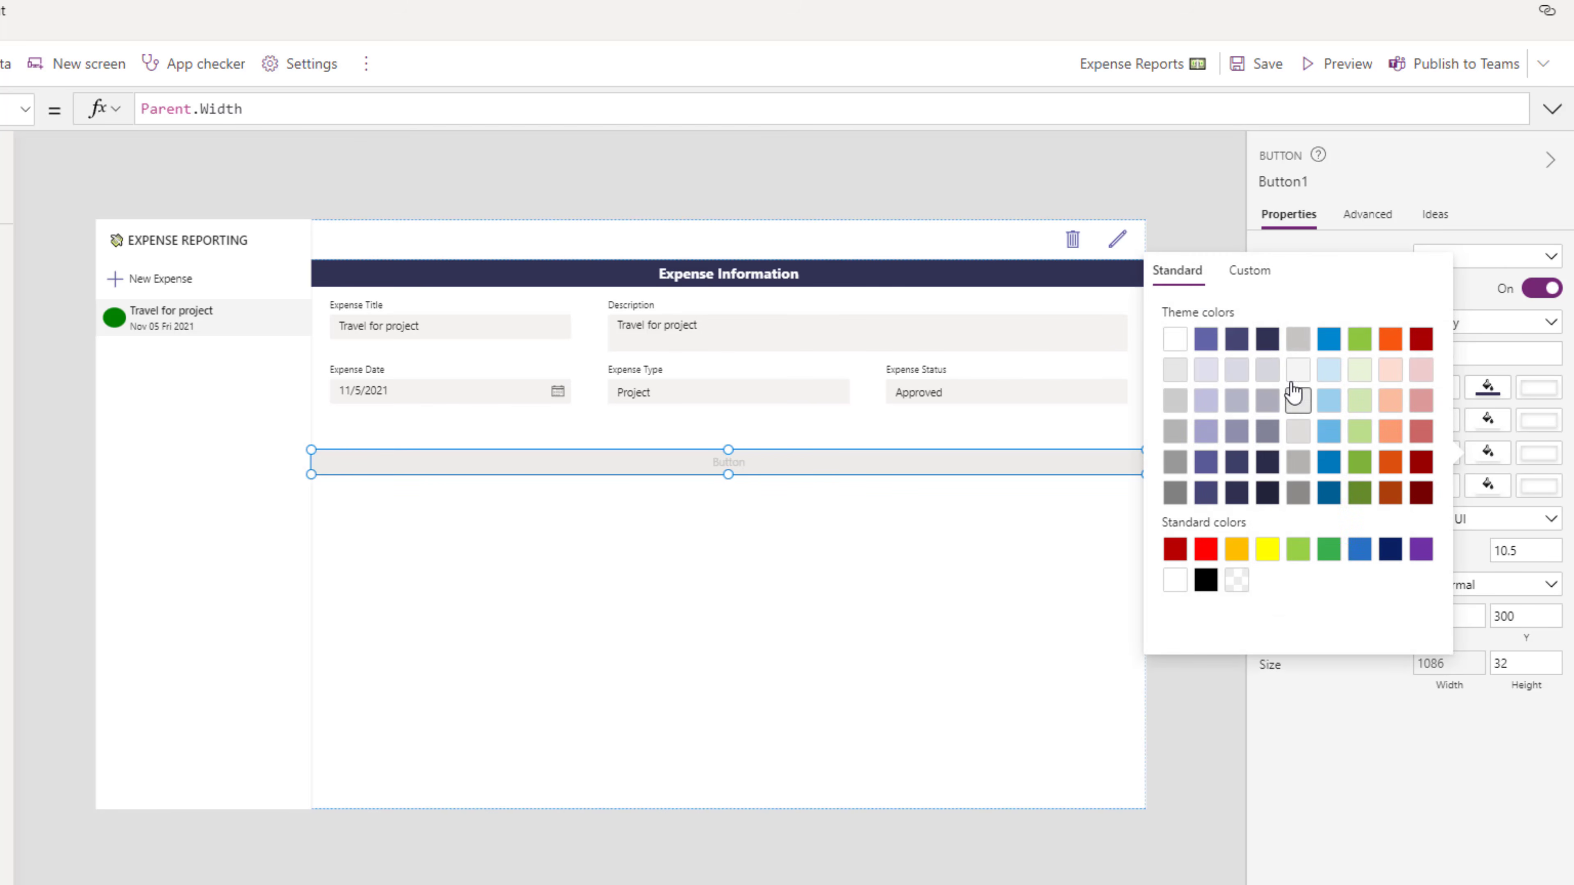
{"action": "left_click", "coordinate": [1268, 341]}
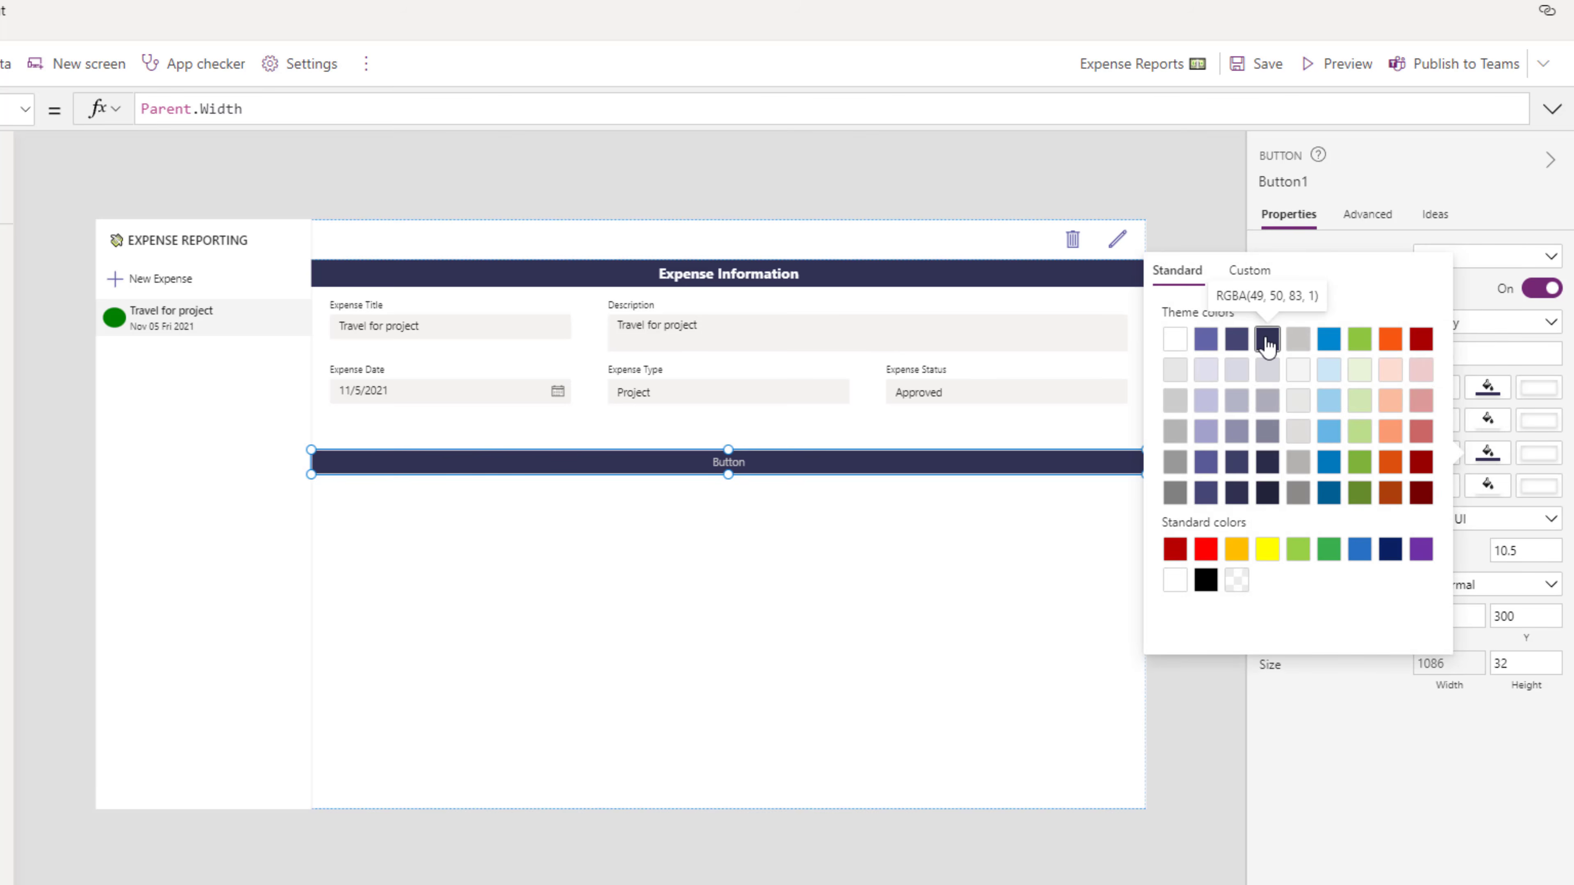
Step: Format the button as a header reading "Line Items Information" with font size 14 and white disabled text color
{"action": "left_click_drag", "start_coordinate": [1478, 354], "coordinate": [1328, 380]}
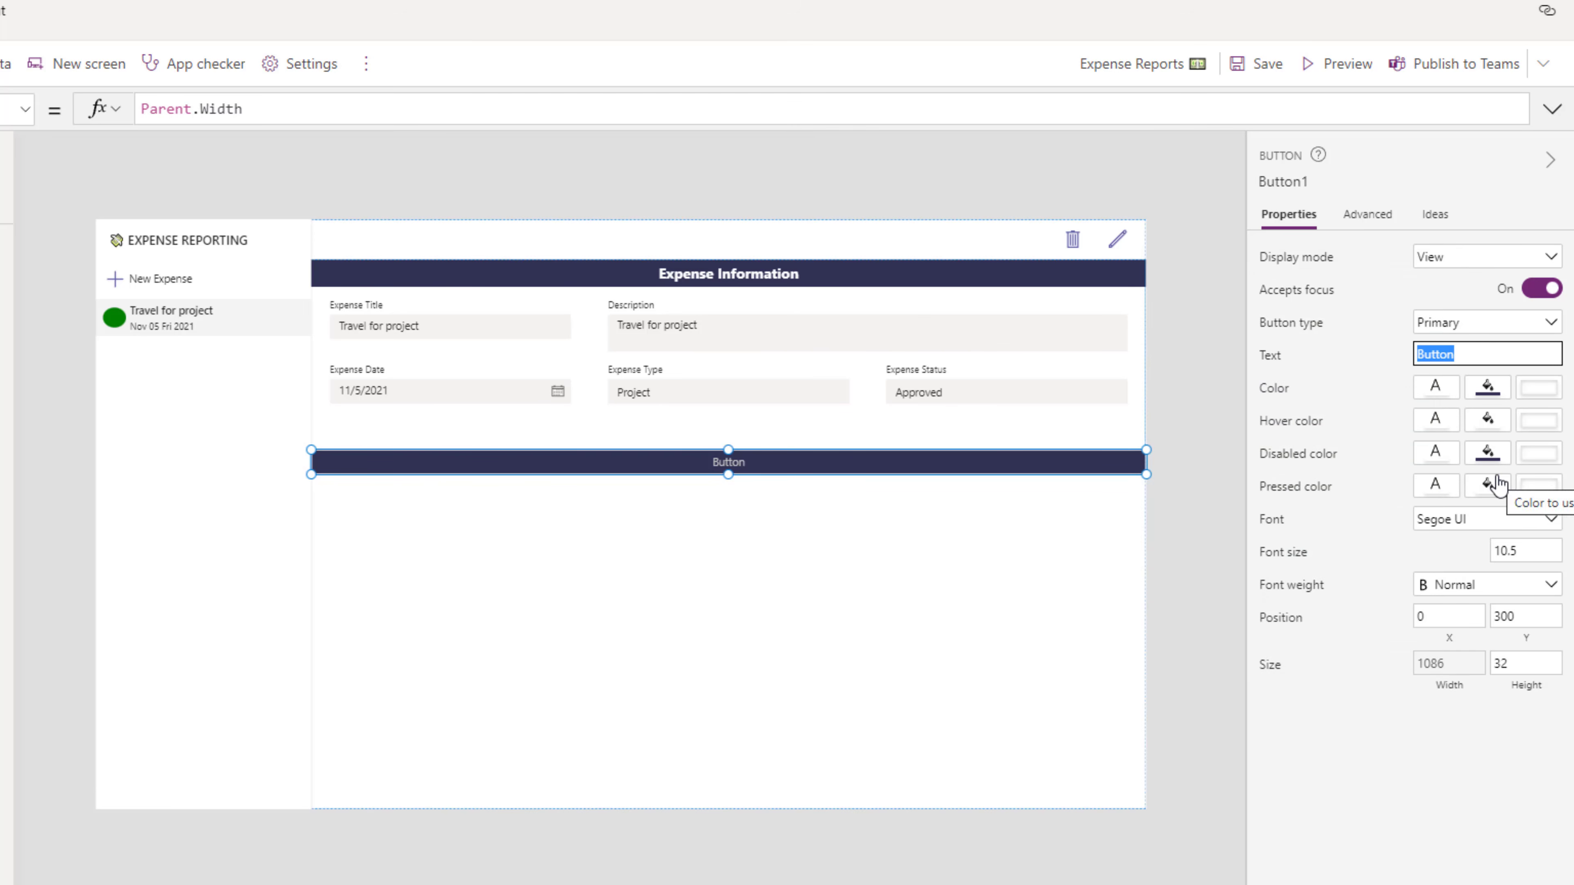
{"action": "type", "text": "Line Items Information"}
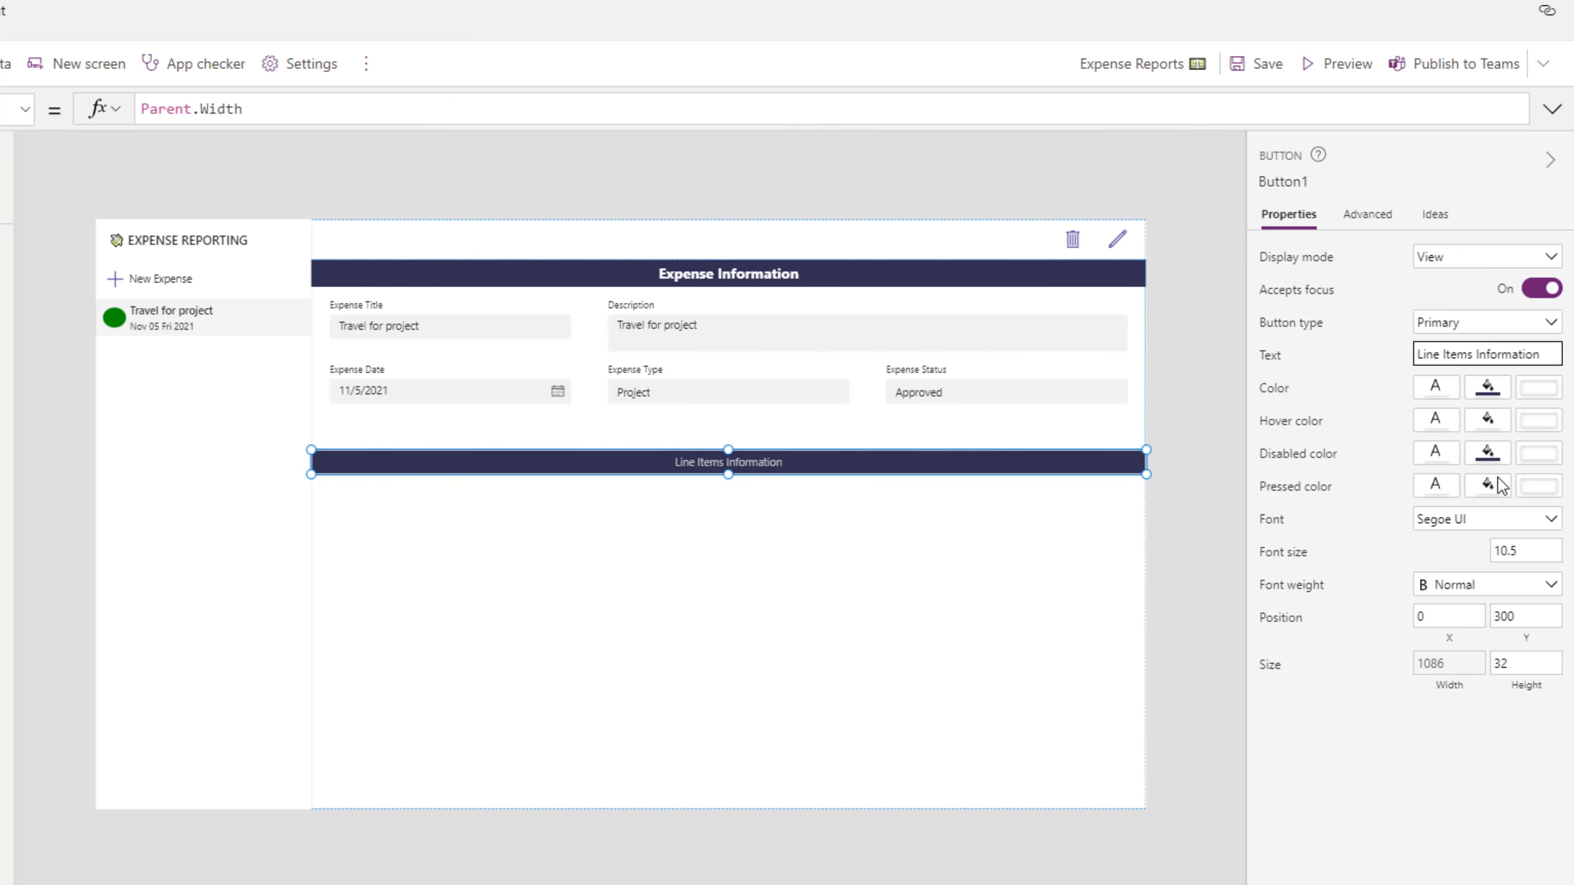
{"action": "left_click", "coordinate": [1503, 550]}
{"action": "type", "text": "14"}
{"action": "left_click", "coordinate": [1408, 548]}
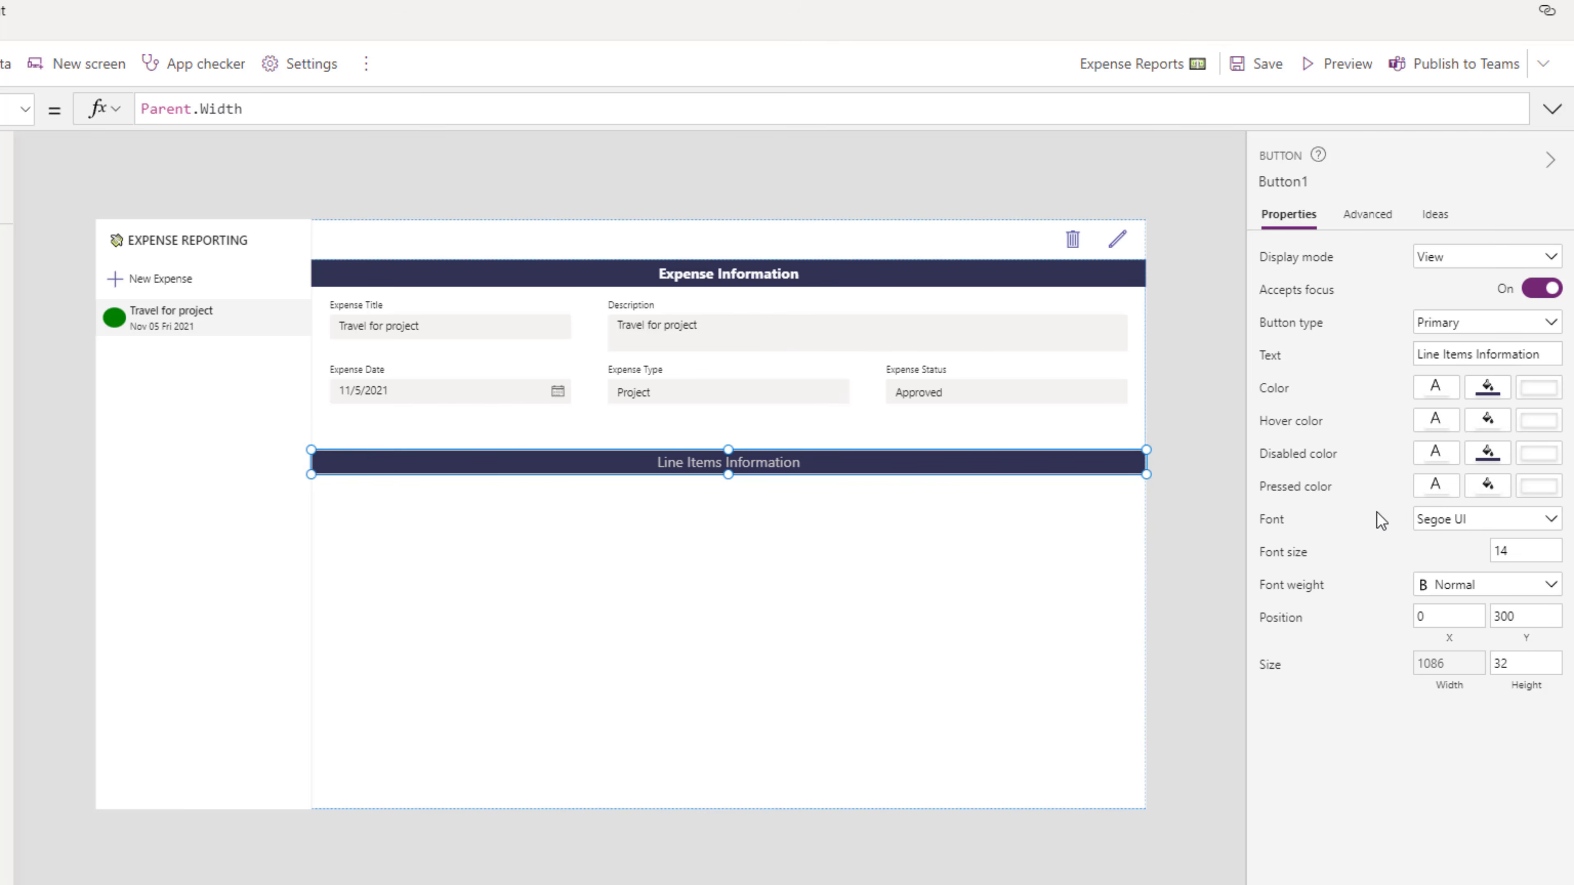
{"action": "left_click", "coordinate": [1435, 482]}
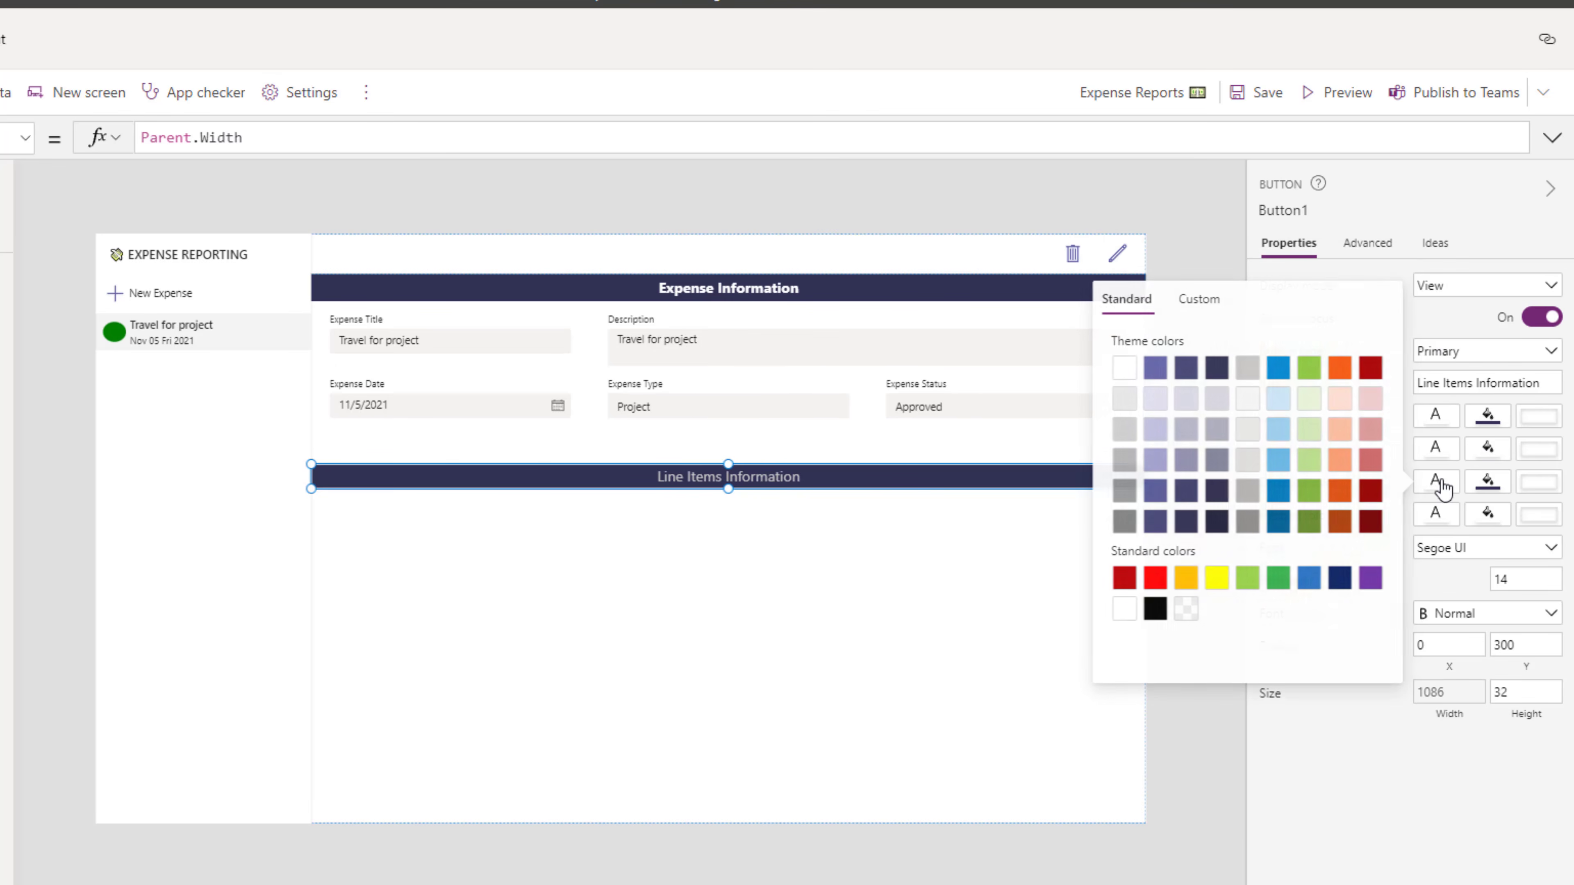
{"action": "left_click", "coordinate": [1130, 369]}
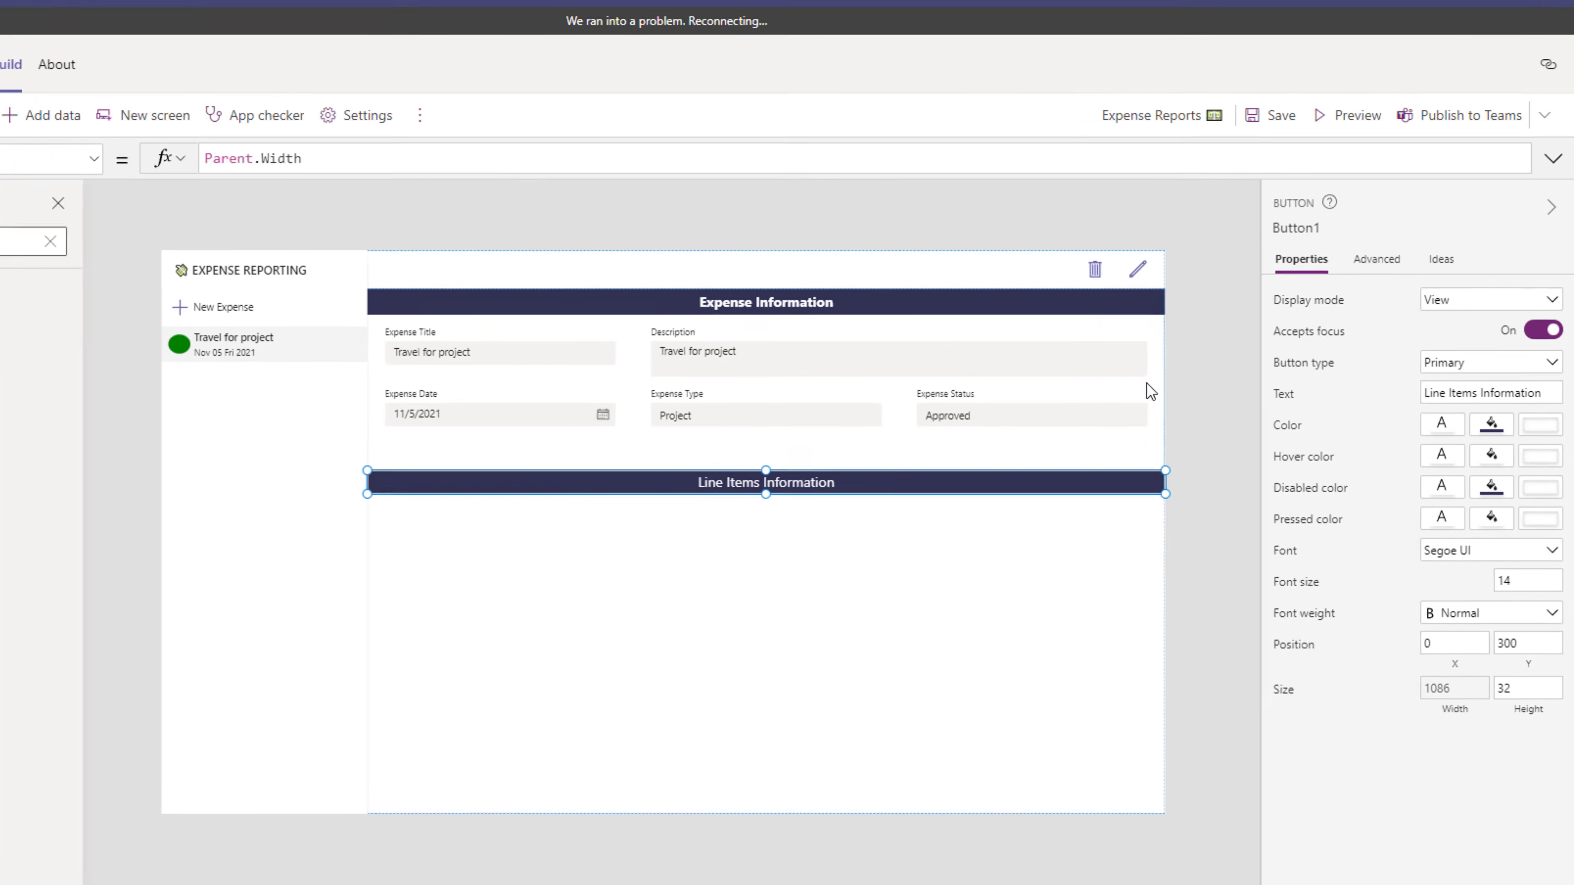
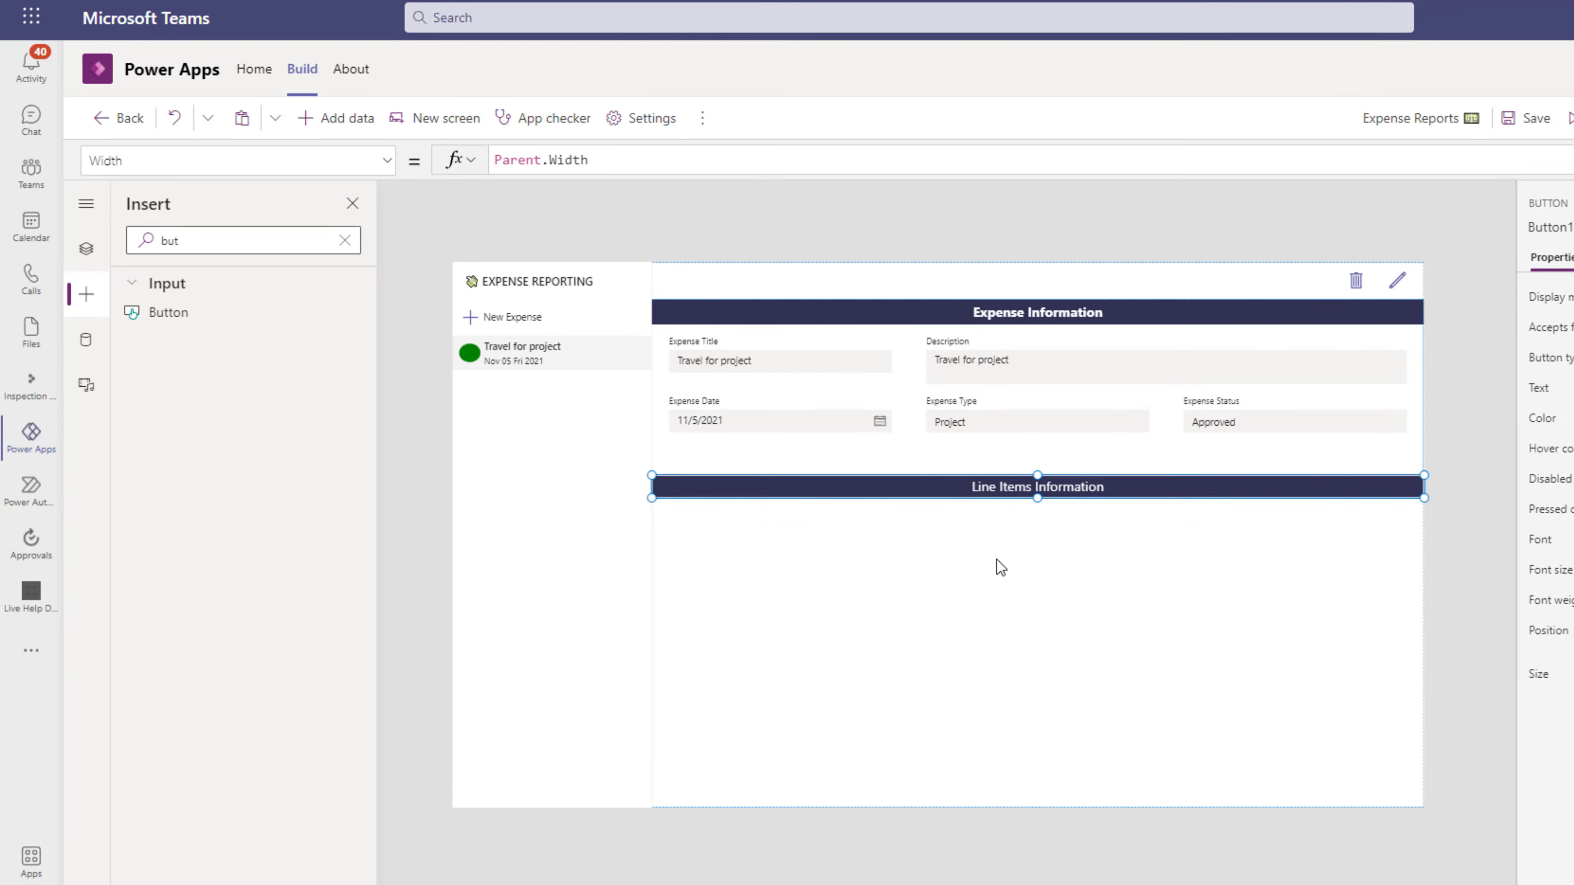
Step: Insert a horizontal container into RightContainer2 and place it directly below the Line Items Information header at X 0, Y 332
{"action": "left_click", "coordinate": [863, 558]}
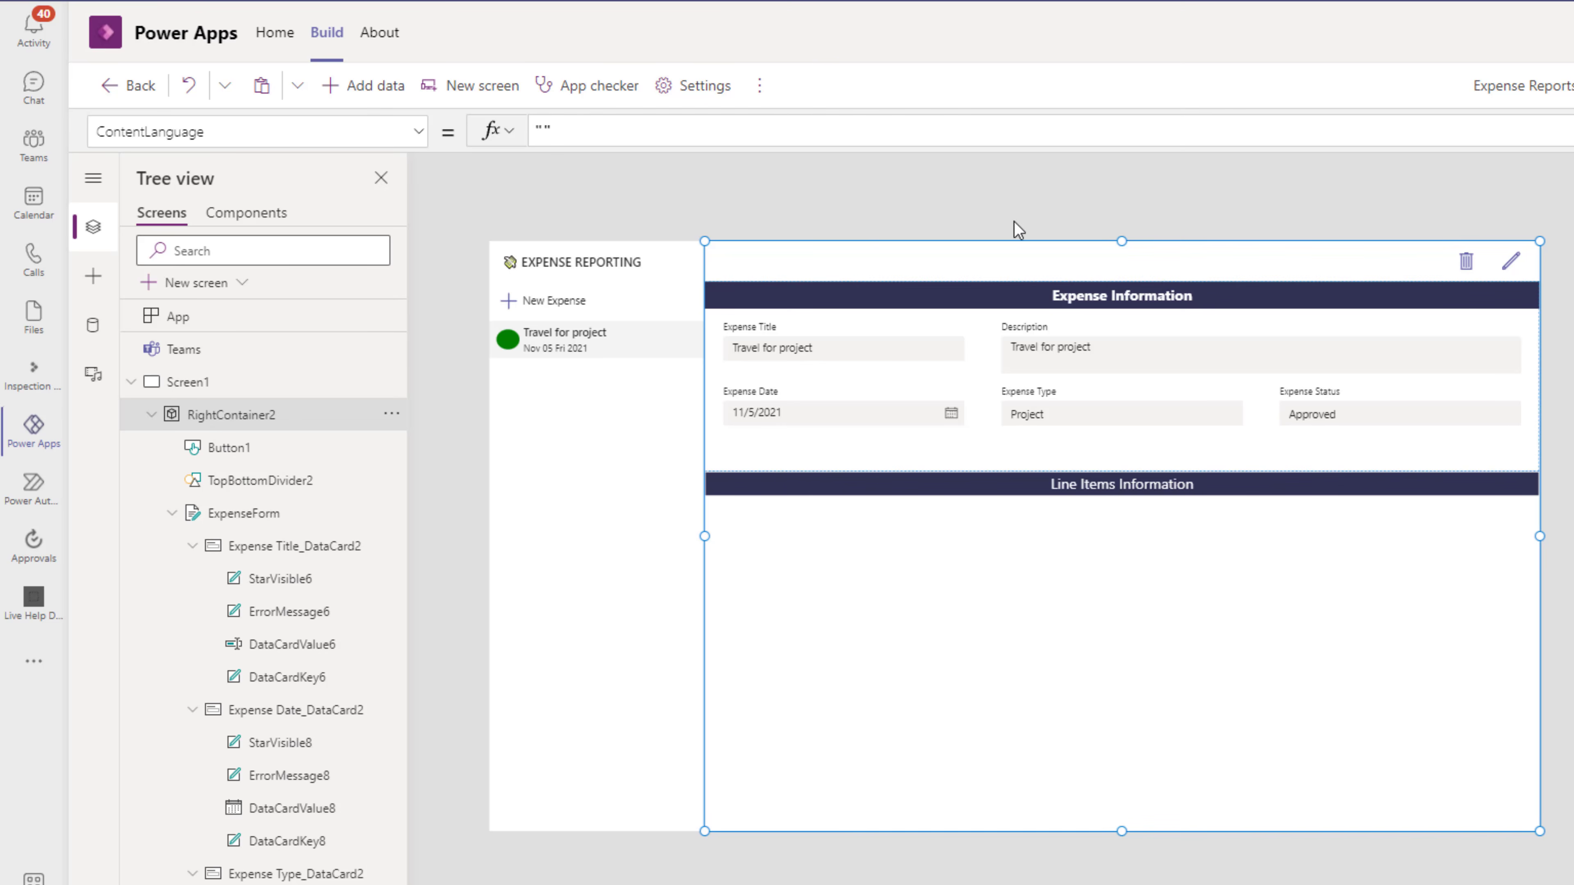
{"action": "left_click", "coordinate": [93, 276]}
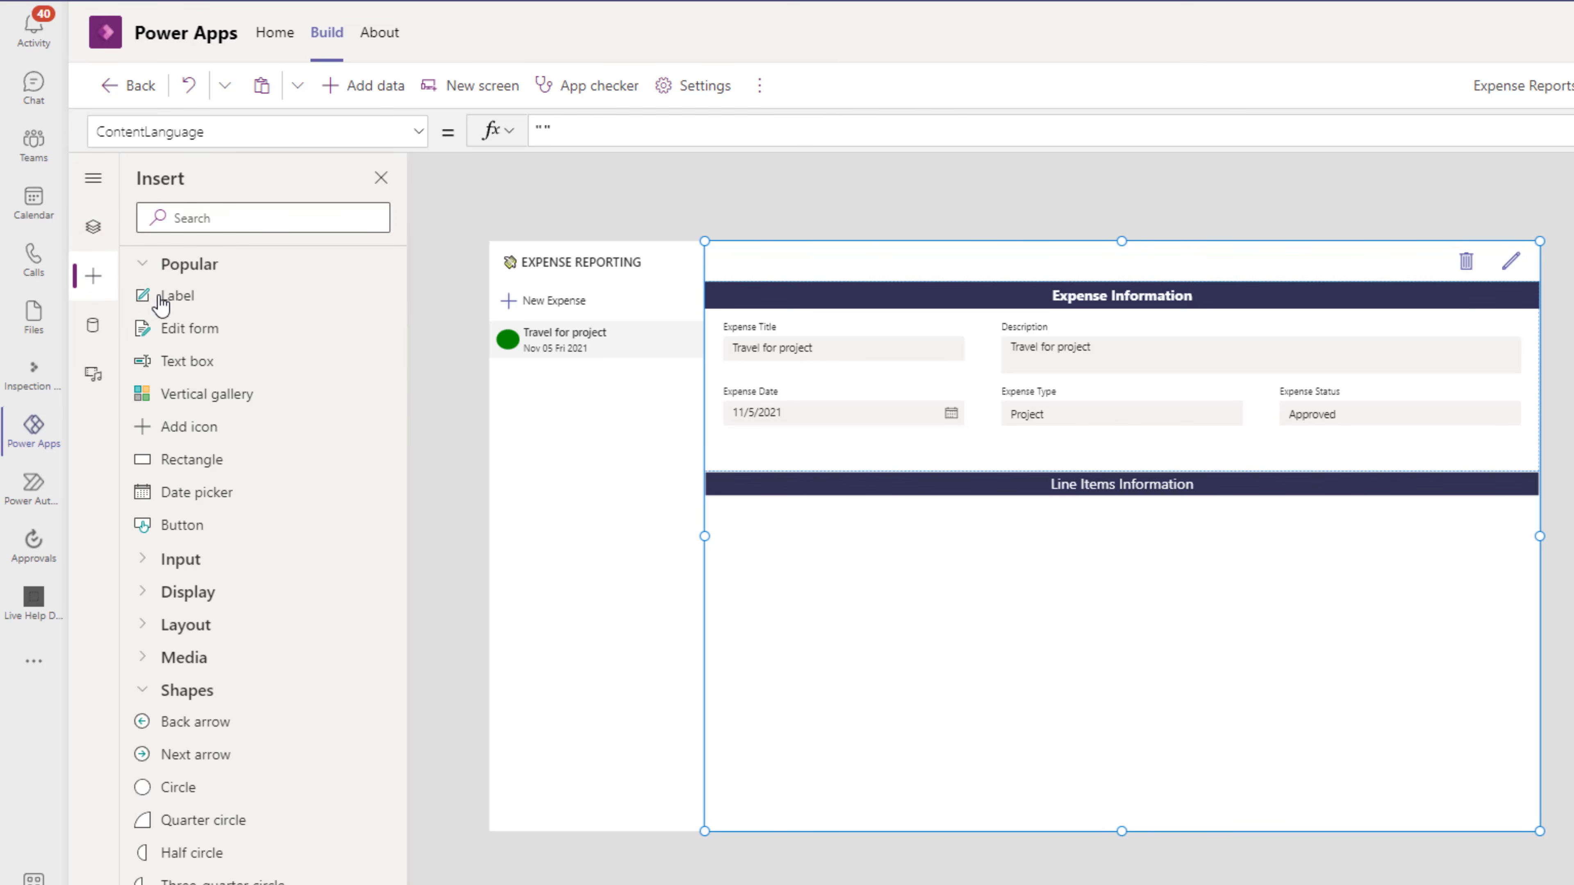
{"action": "left_click", "coordinate": [200, 223]}
{"action": "type", "text": "hori"}
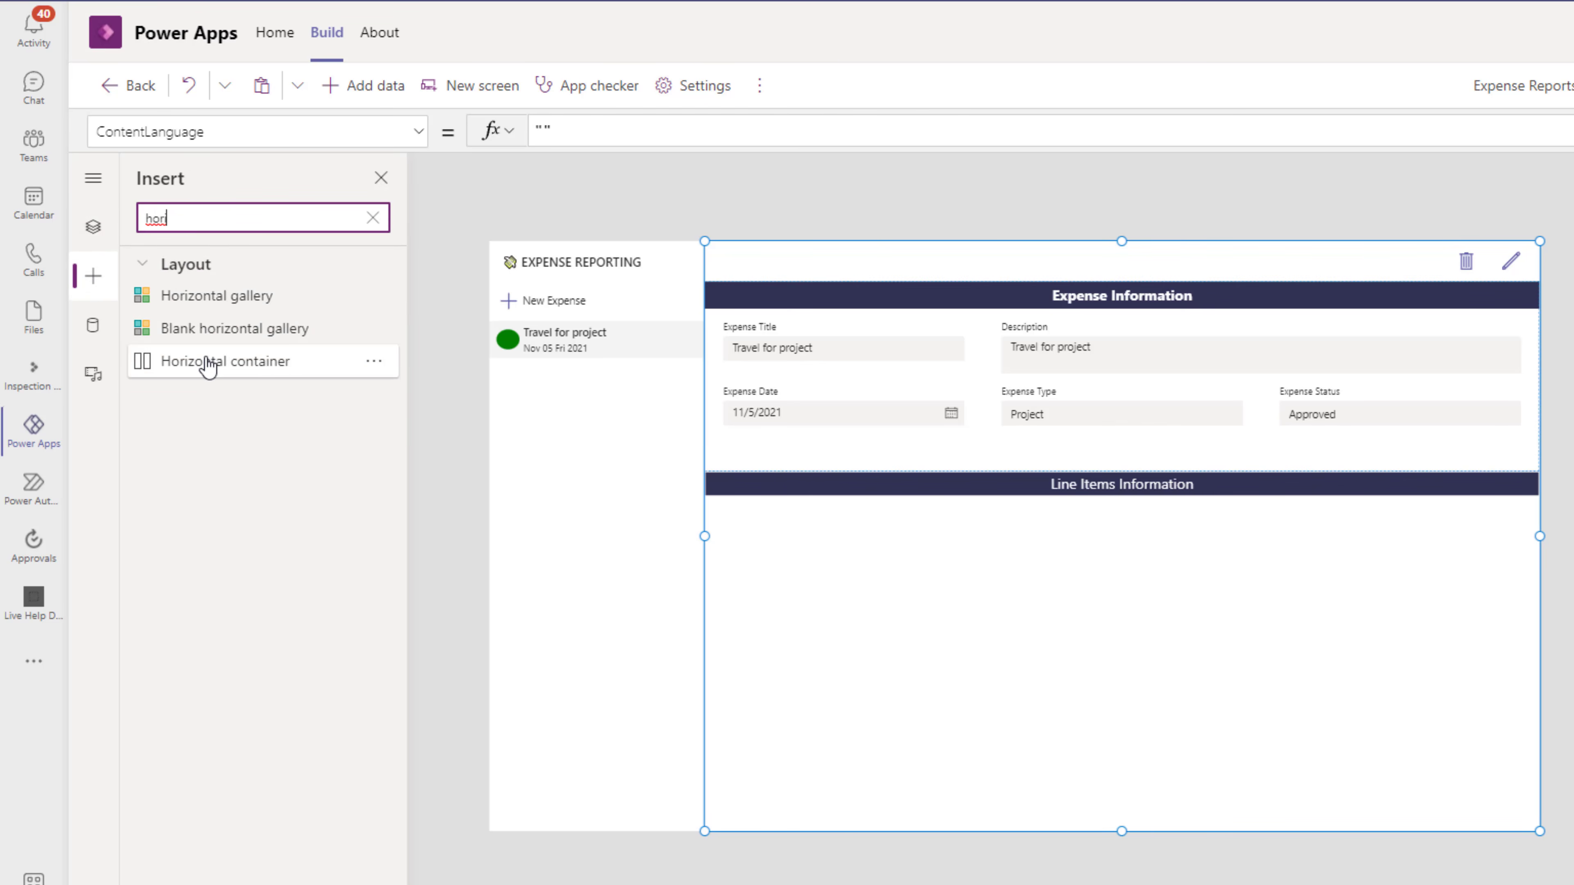
{"action": "left_click", "coordinate": [210, 370]}
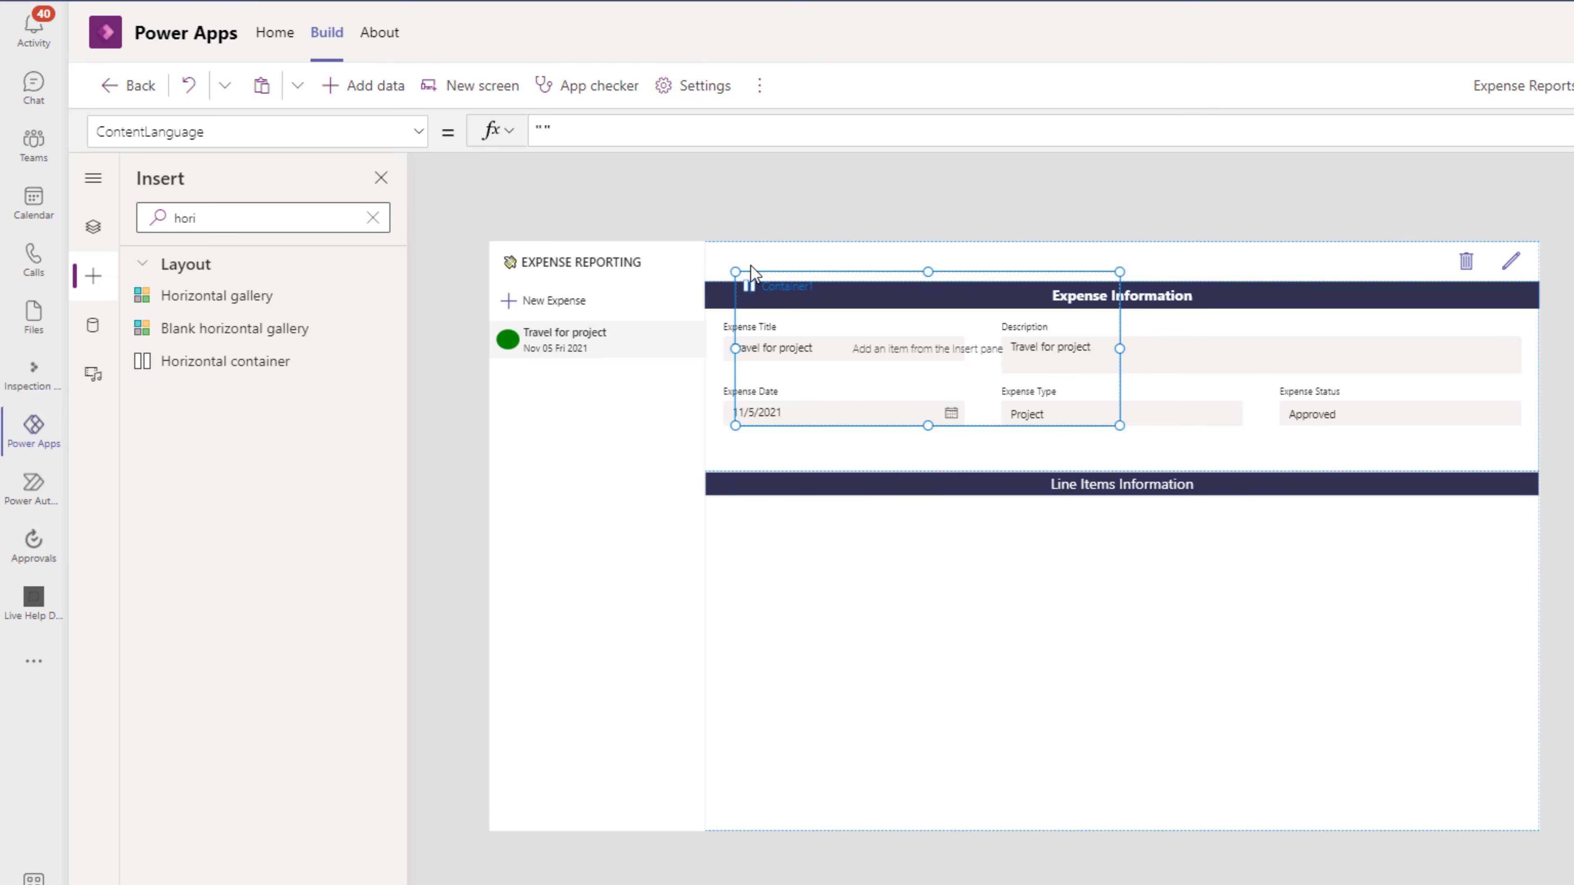
{"action": "left_click_drag", "start_coordinate": [754, 269], "coordinate": [724, 495]}
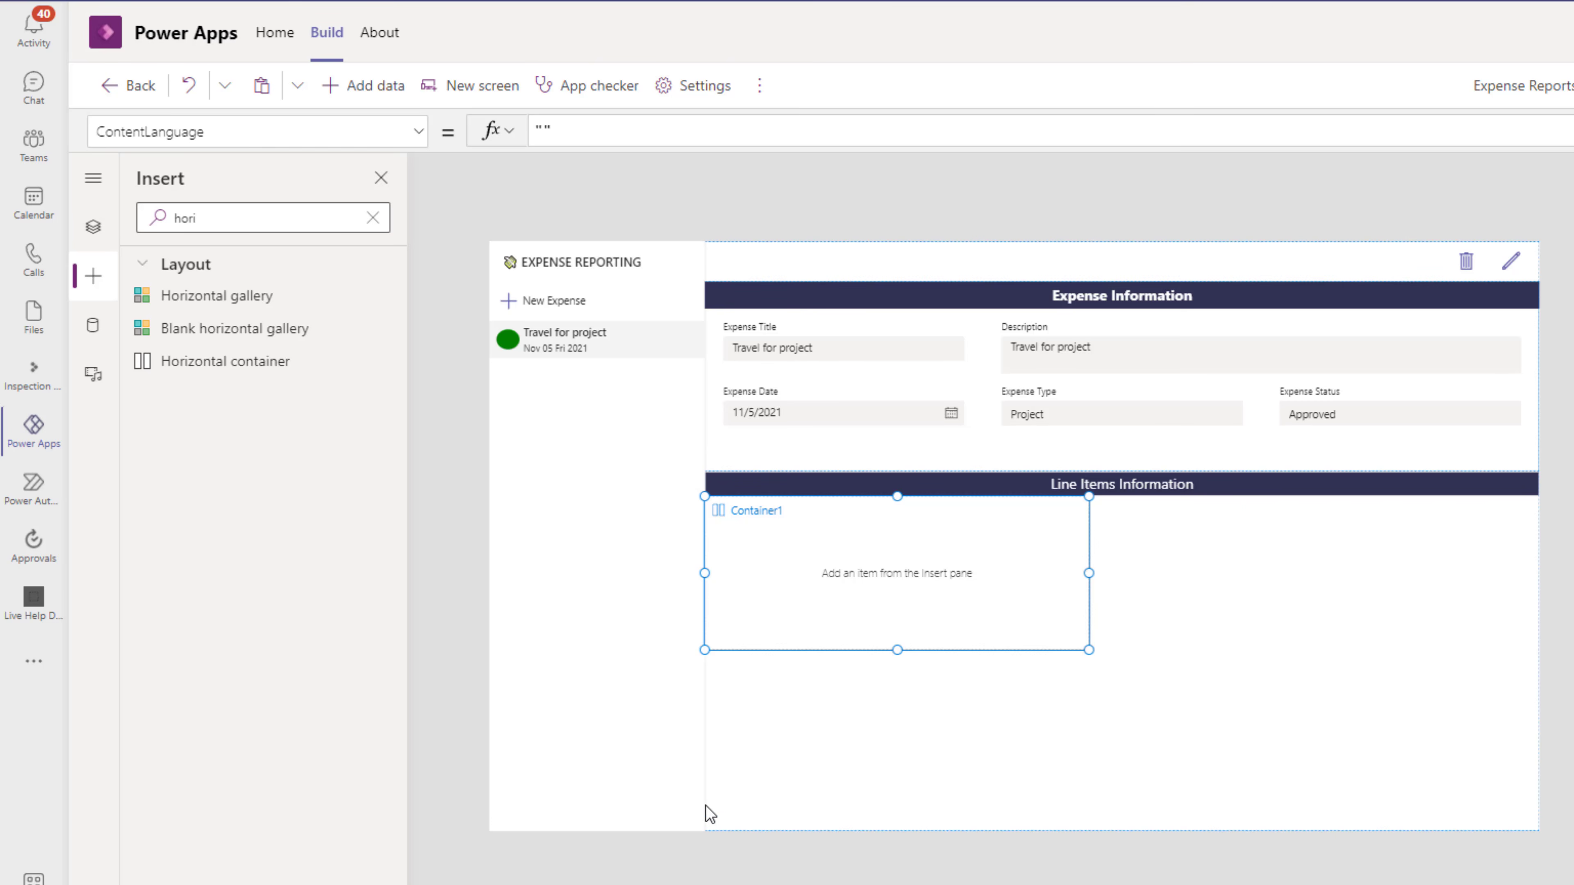
{"action": "type", "text": "X"}
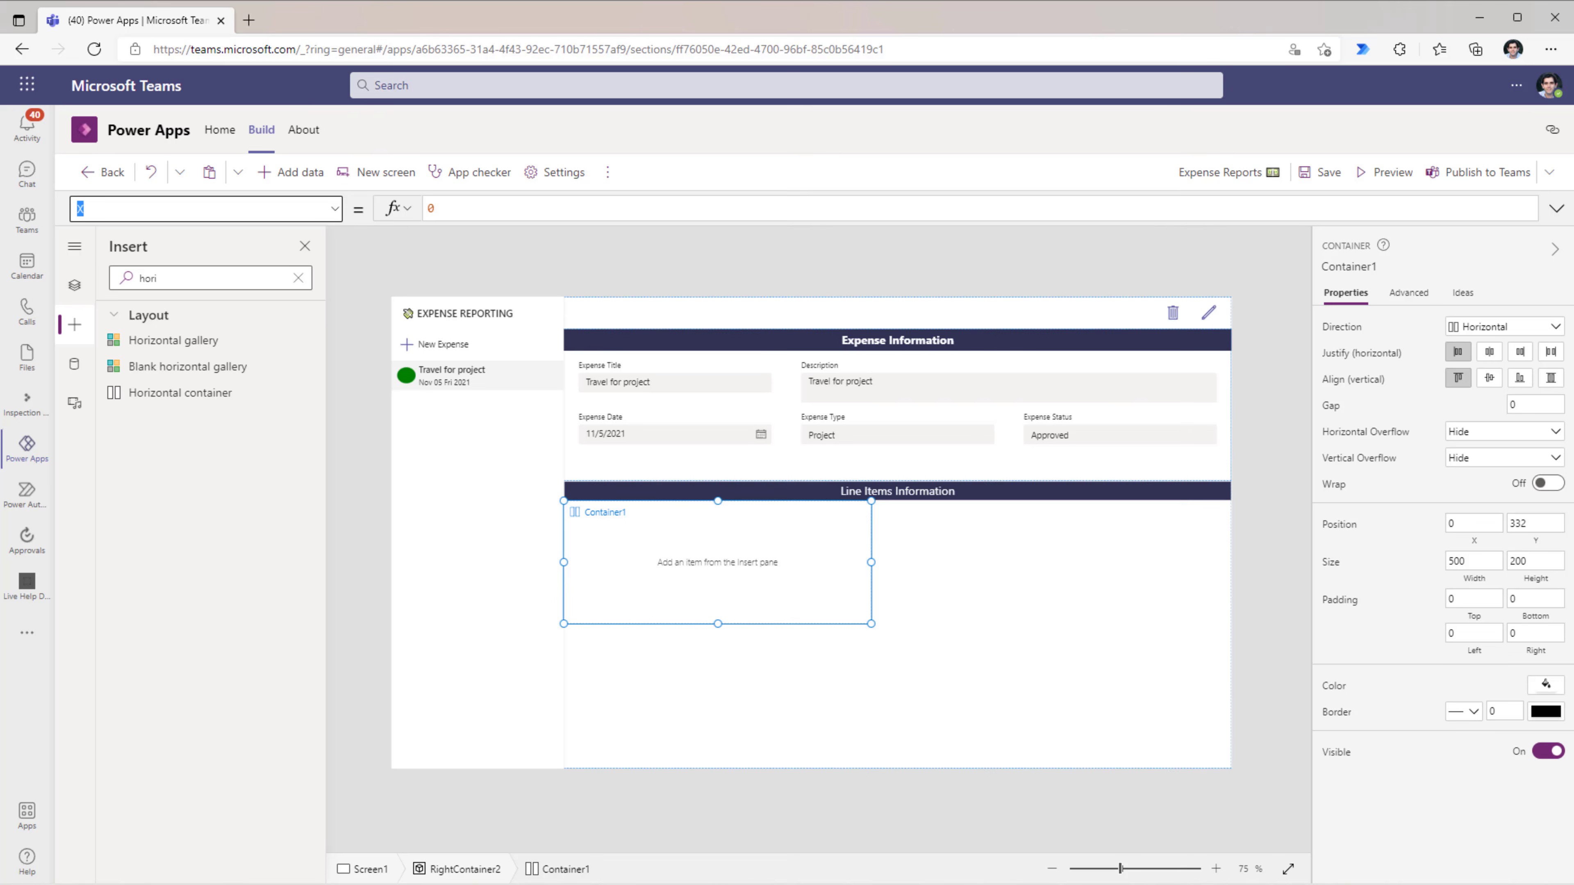
{"action": "left_click", "coordinate": [942, 486]}
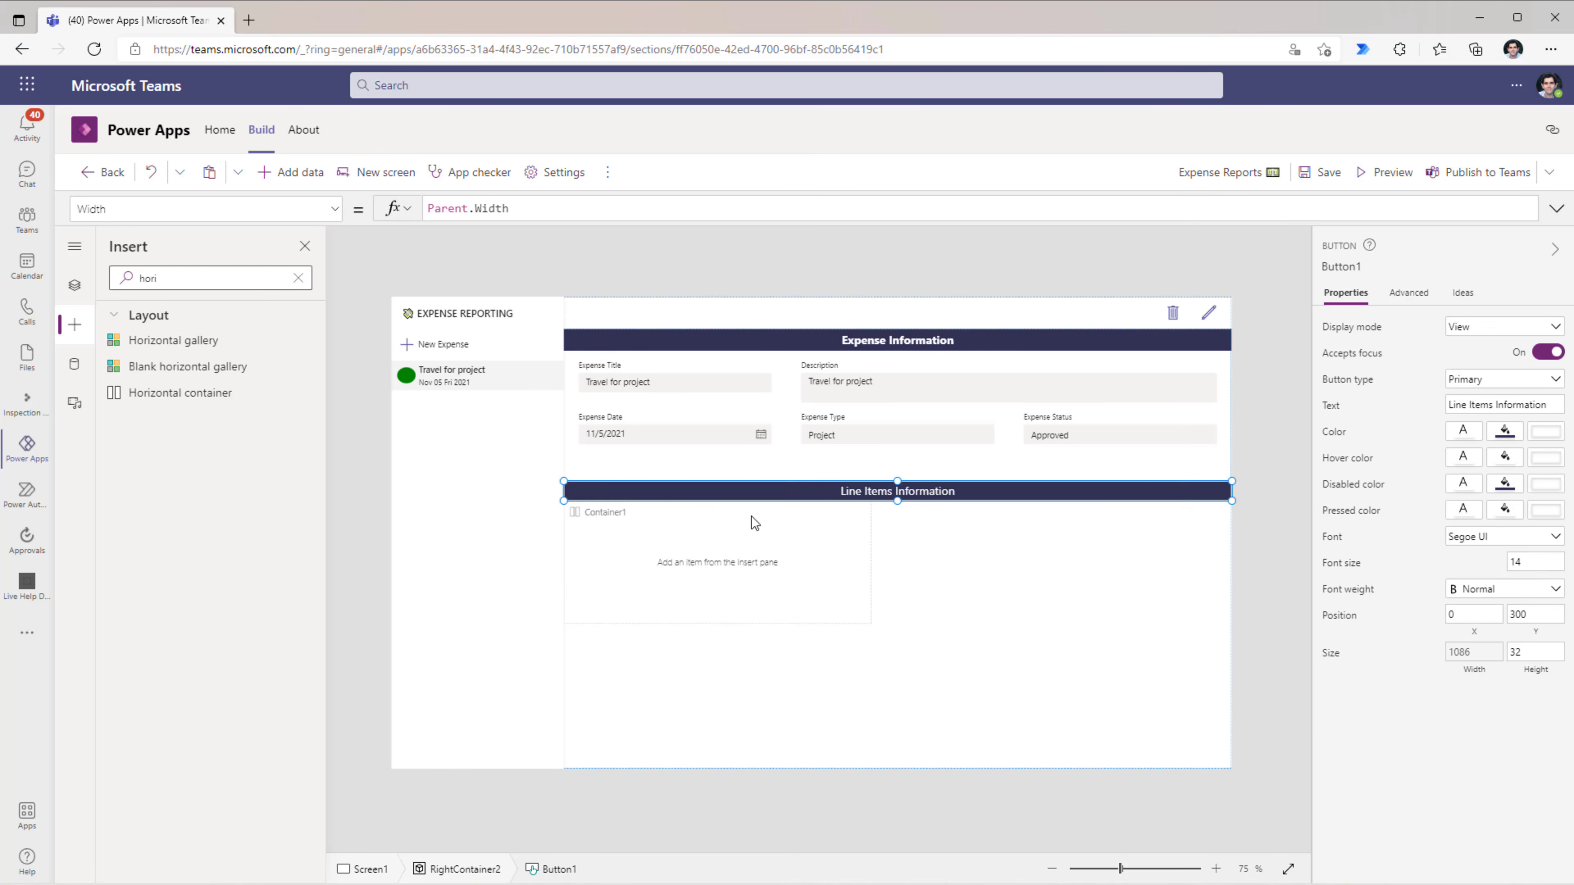
Step: Rename the Line Items Information header button as btnHeader and copy its new name
{"action": "left_click", "coordinate": [1351, 266]}
{"action": "type", "text": "btnHeader"}
{"action": "key", "text": "Return"}
{"action": "left_click", "coordinate": [1356, 263]}
{"action": "key", "text": "ctrl+c"}
Step: Set the Y property of the horizontal container below the header to btnHeader.Y+btnHeader.Height
{"action": "left_click", "coordinate": [617, 589]}
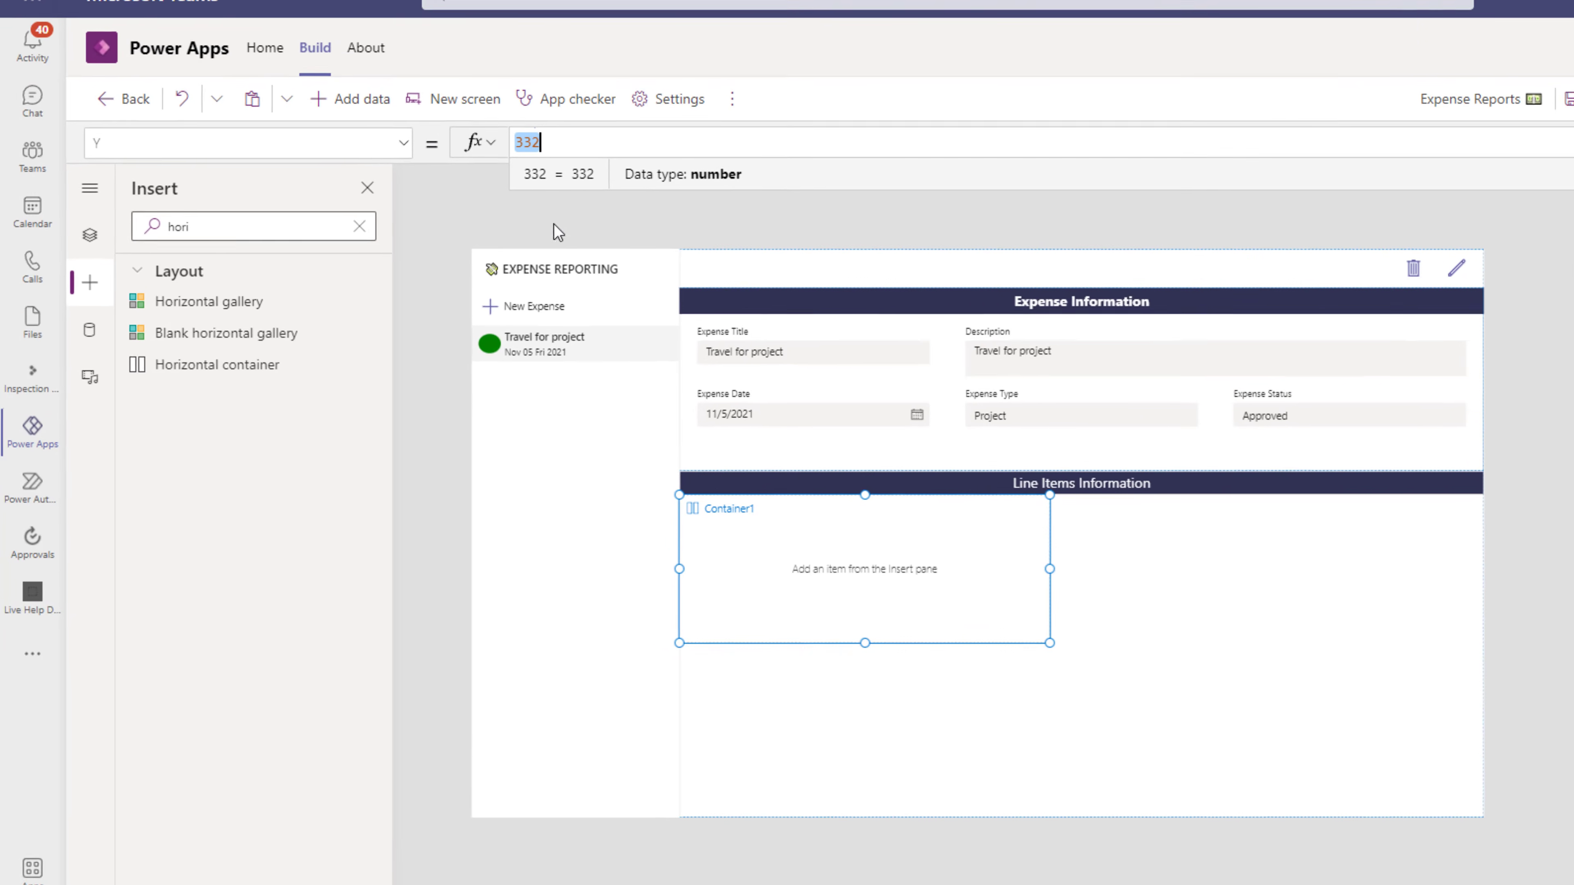
{"action": "type", "text": "btnHeader"}
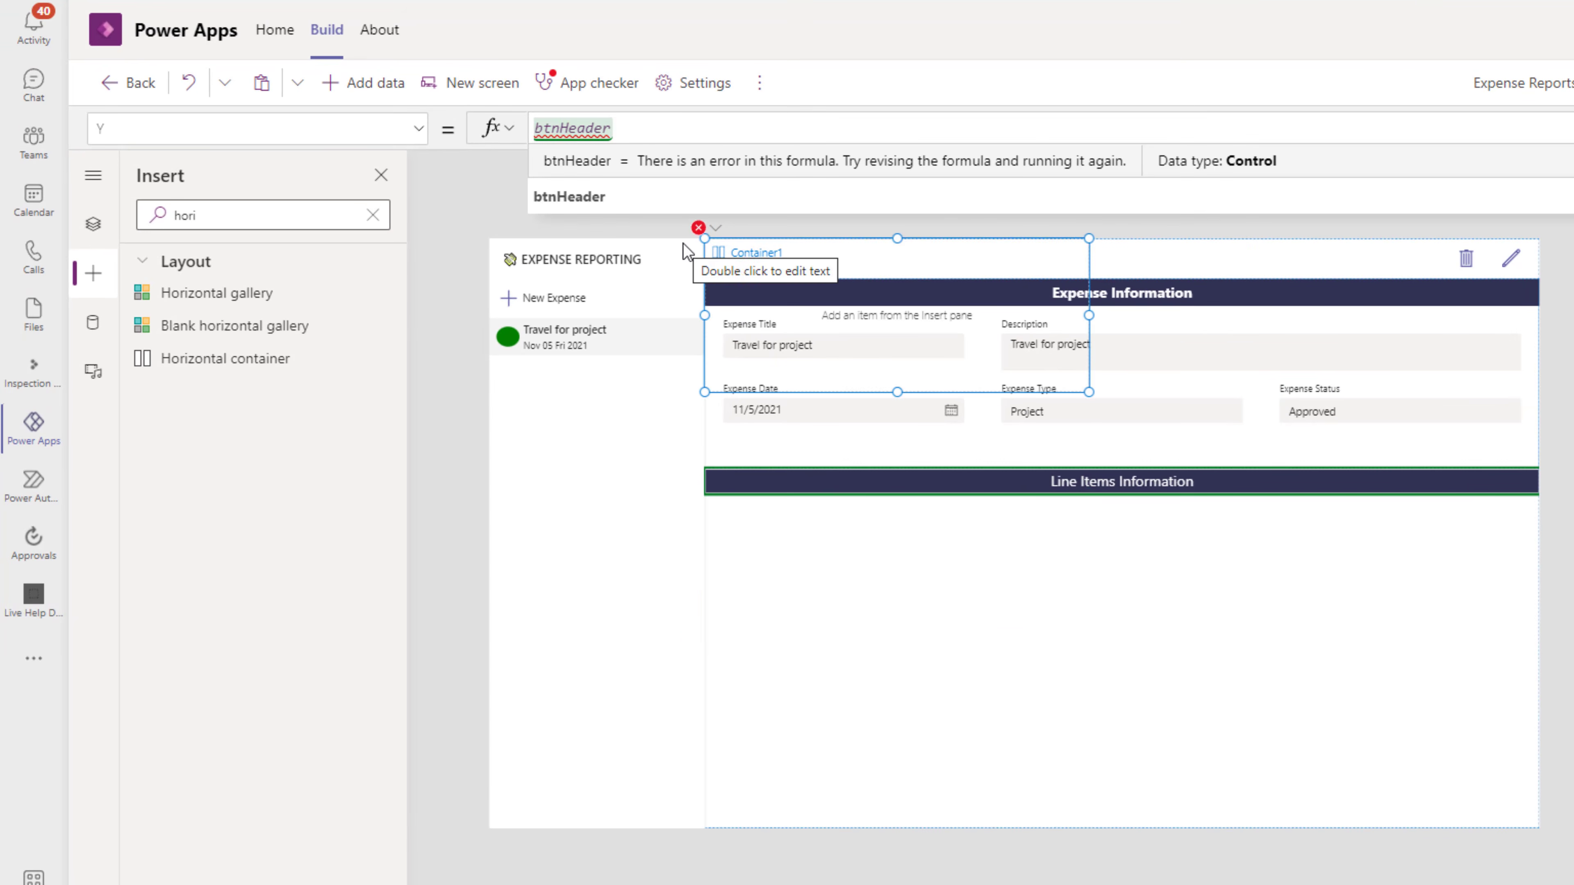
{"action": "type", "text": ".Y"}
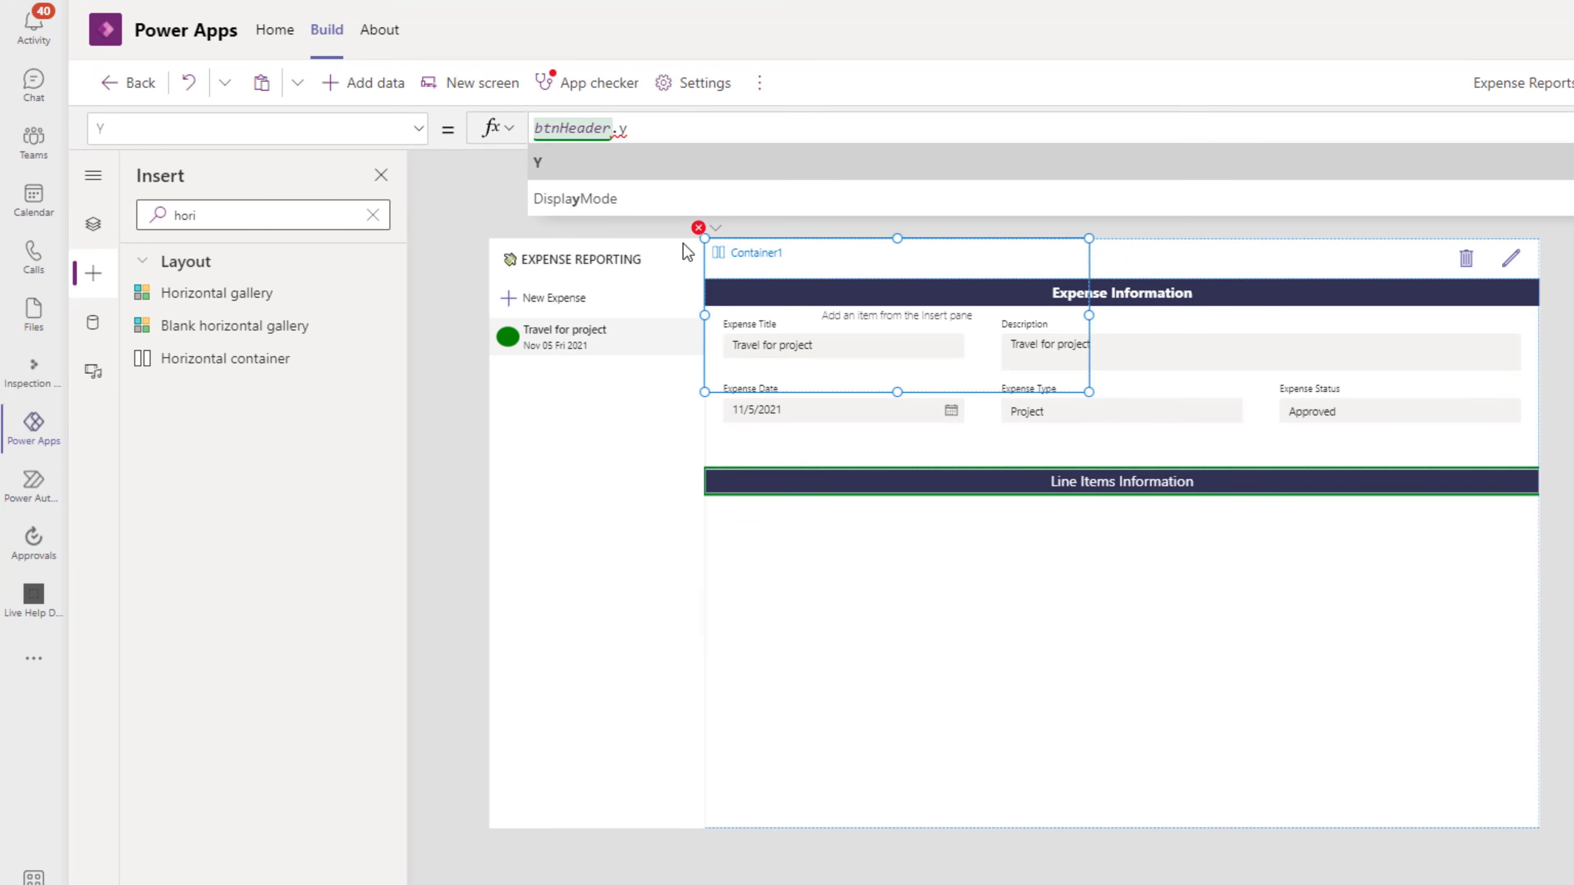
{"action": "type", "text": "+btnHeader.Height"}
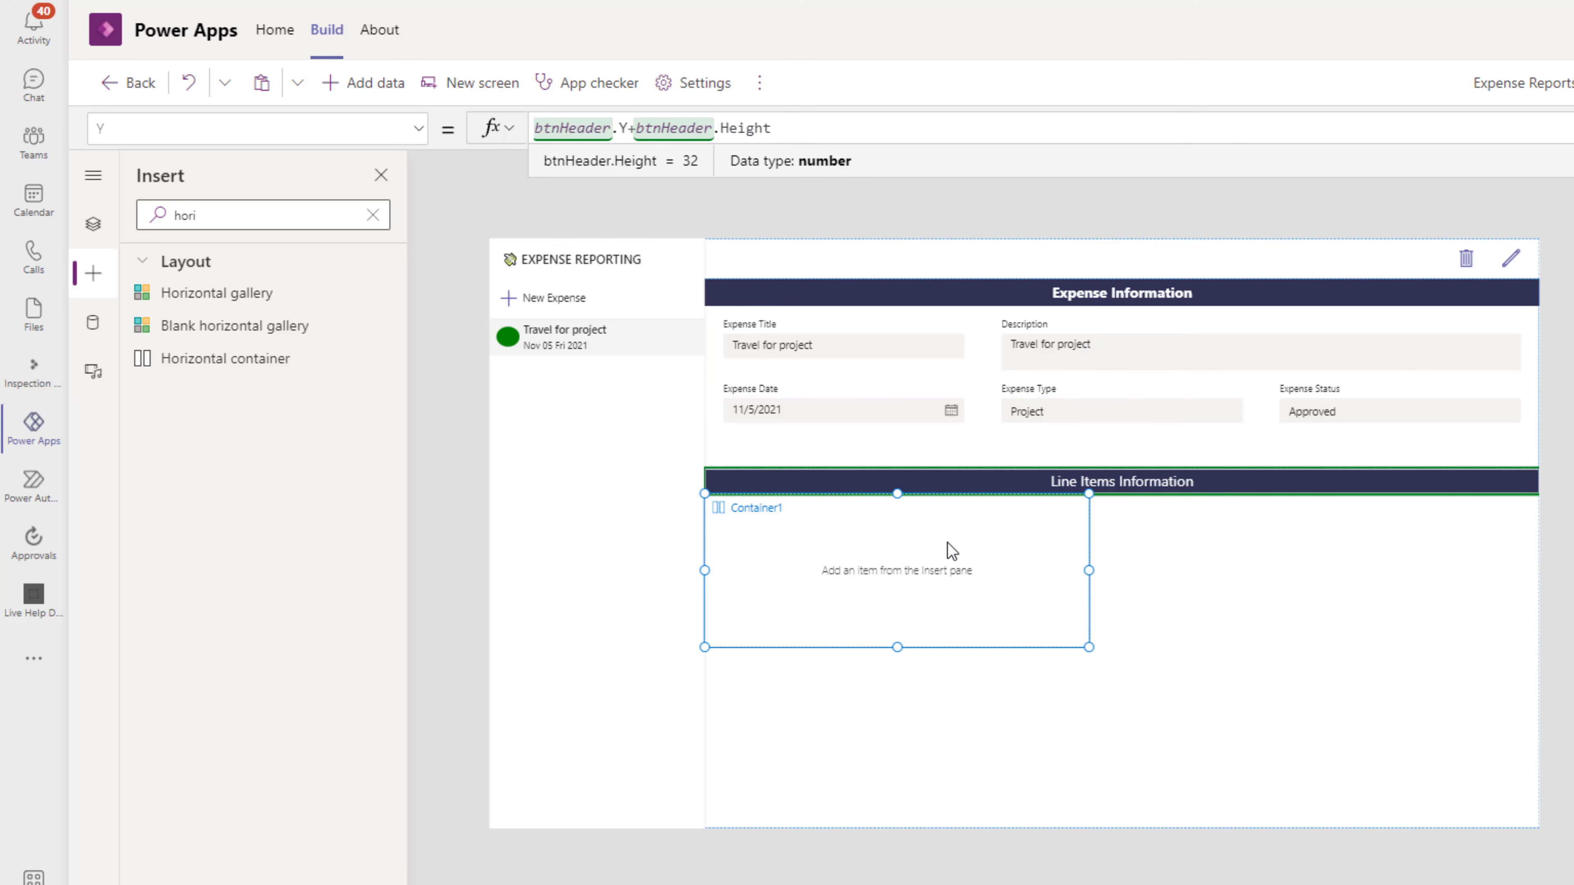
Step: Set the horizontal container's Width property to Parent.Width
{"action": "left_click", "coordinate": [273, 131]}
{"action": "type", "text": "w"}
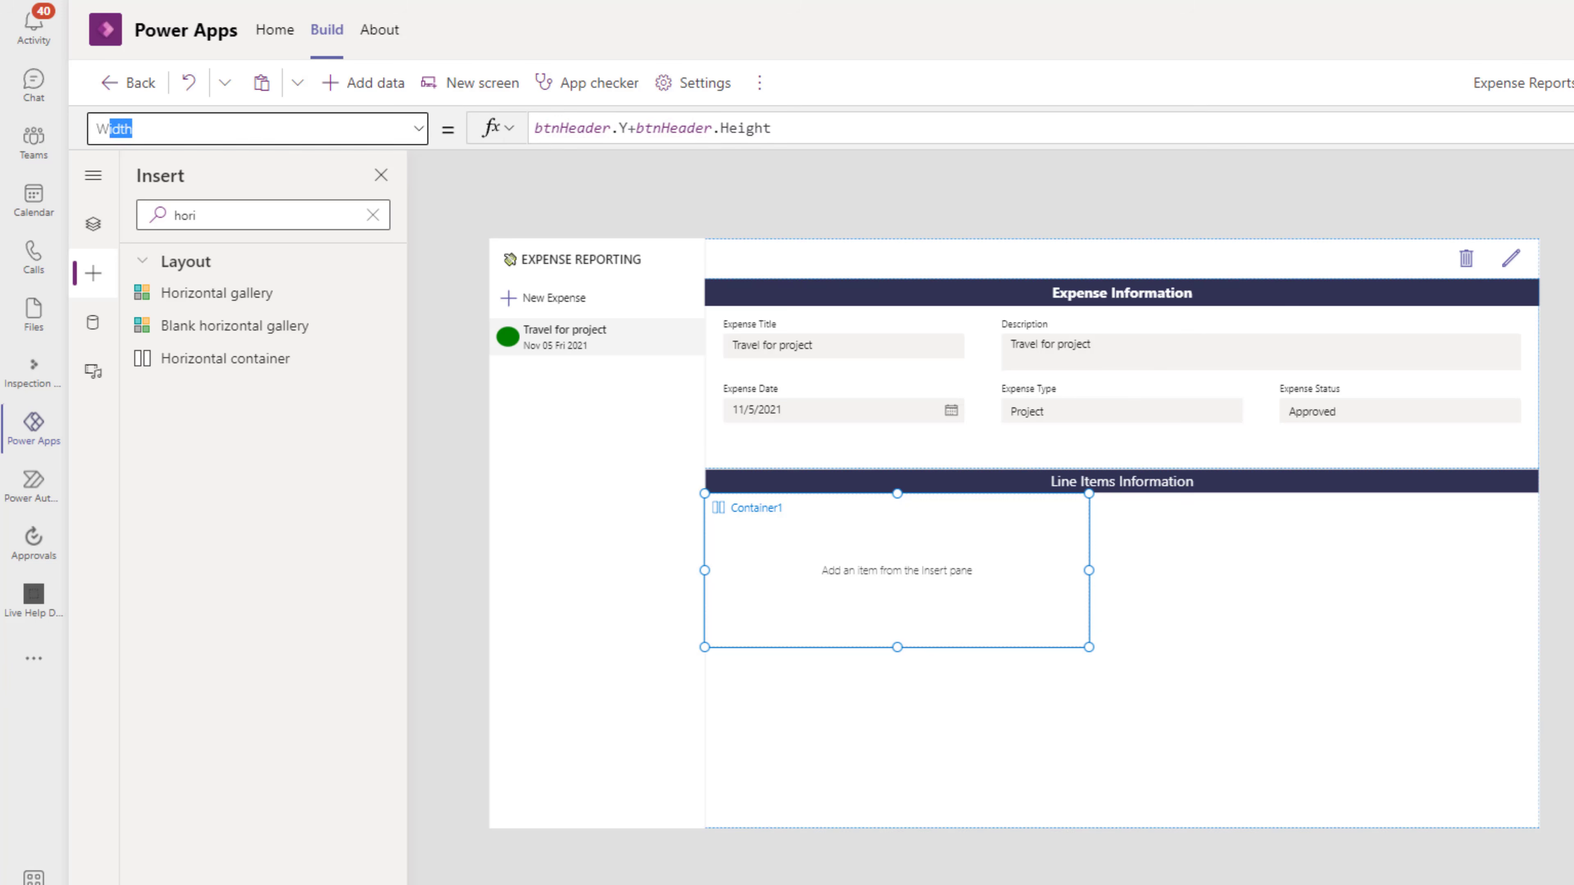
{"action": "key", "text": "Tab"}
{"action": "left_click", "coordinate": [589, 128]}
{"action": "key", "text": "BackSpace"}
{"action": "key", "text": "BackSpace"}
{"action": "key", "text": "BackSpace"}
{"action": "type", "text": "Parent.Width"}
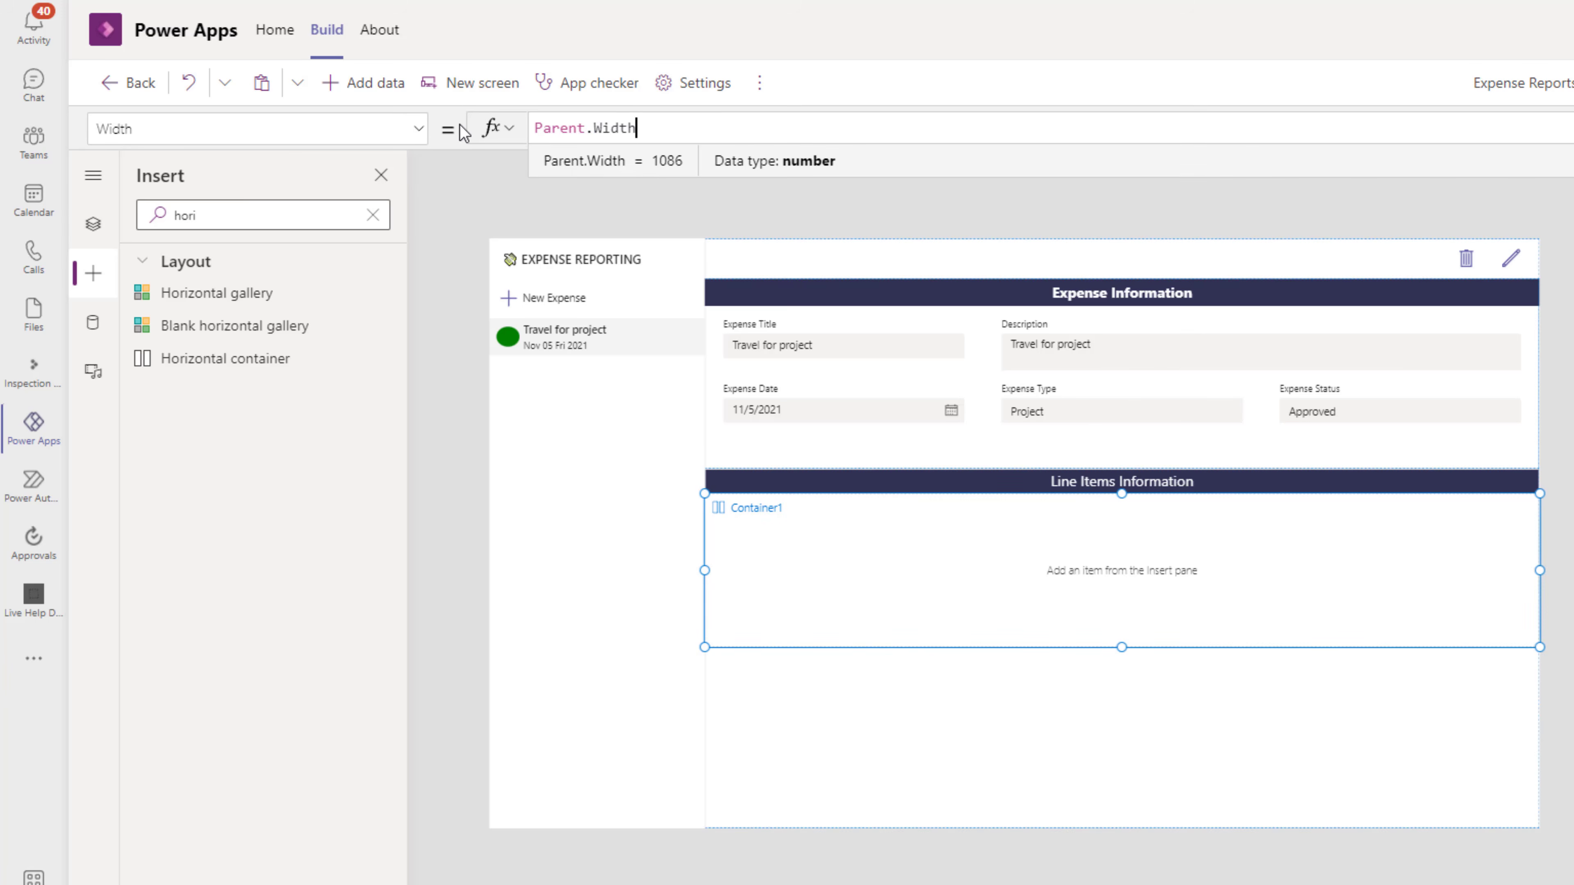
Step: Set the horizontal container's Height property to Parent.Height-btnHeader.Y-btnHeader.Height
{"action": "left_click", "coordinate": [291, 130]}
{"action": "type", "text": "Height"}
{"action": "key", "text": "Return"}
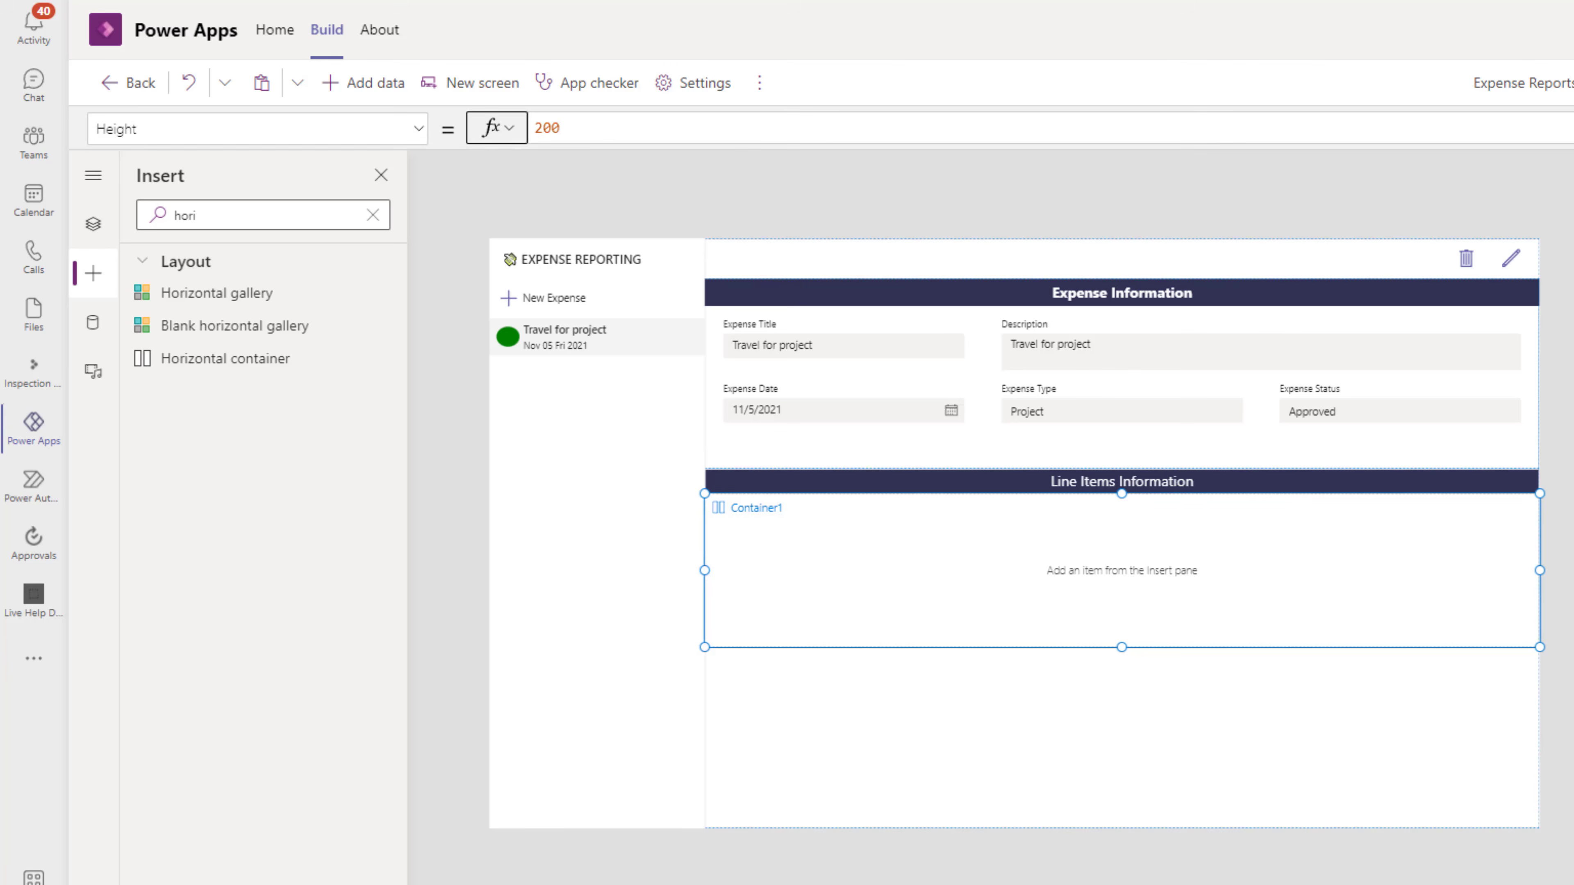
{"action": "double_click", "coordinate": [608, 130]}
{"action": "type", "text": "parent.height-"}
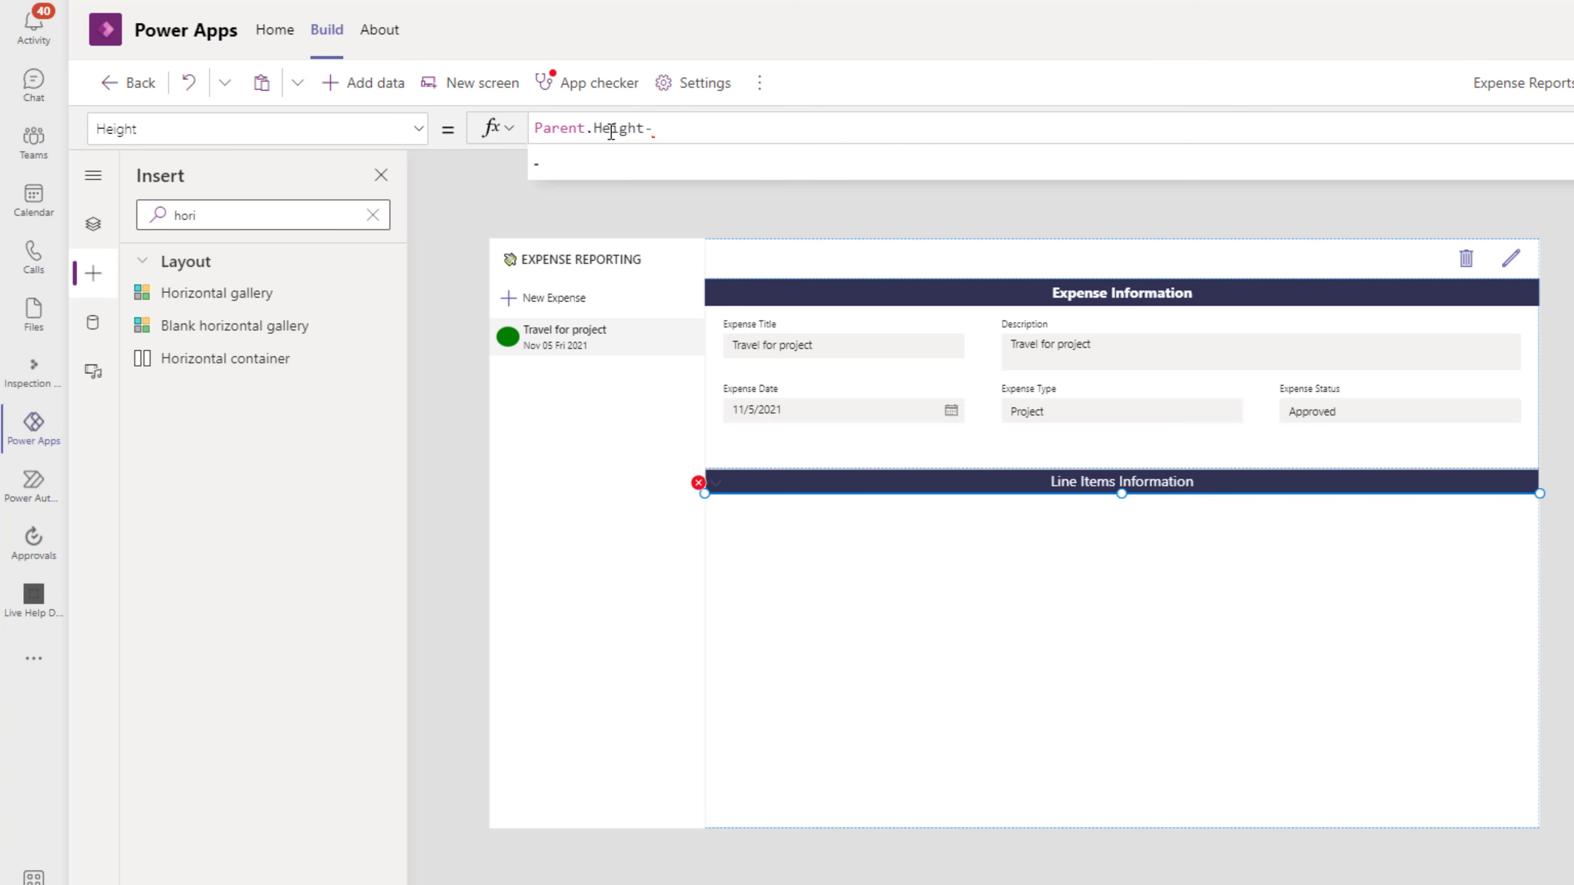
{"action": "key", "text": "ctrl+v"}
{"action": "type", "text": ".Y"}
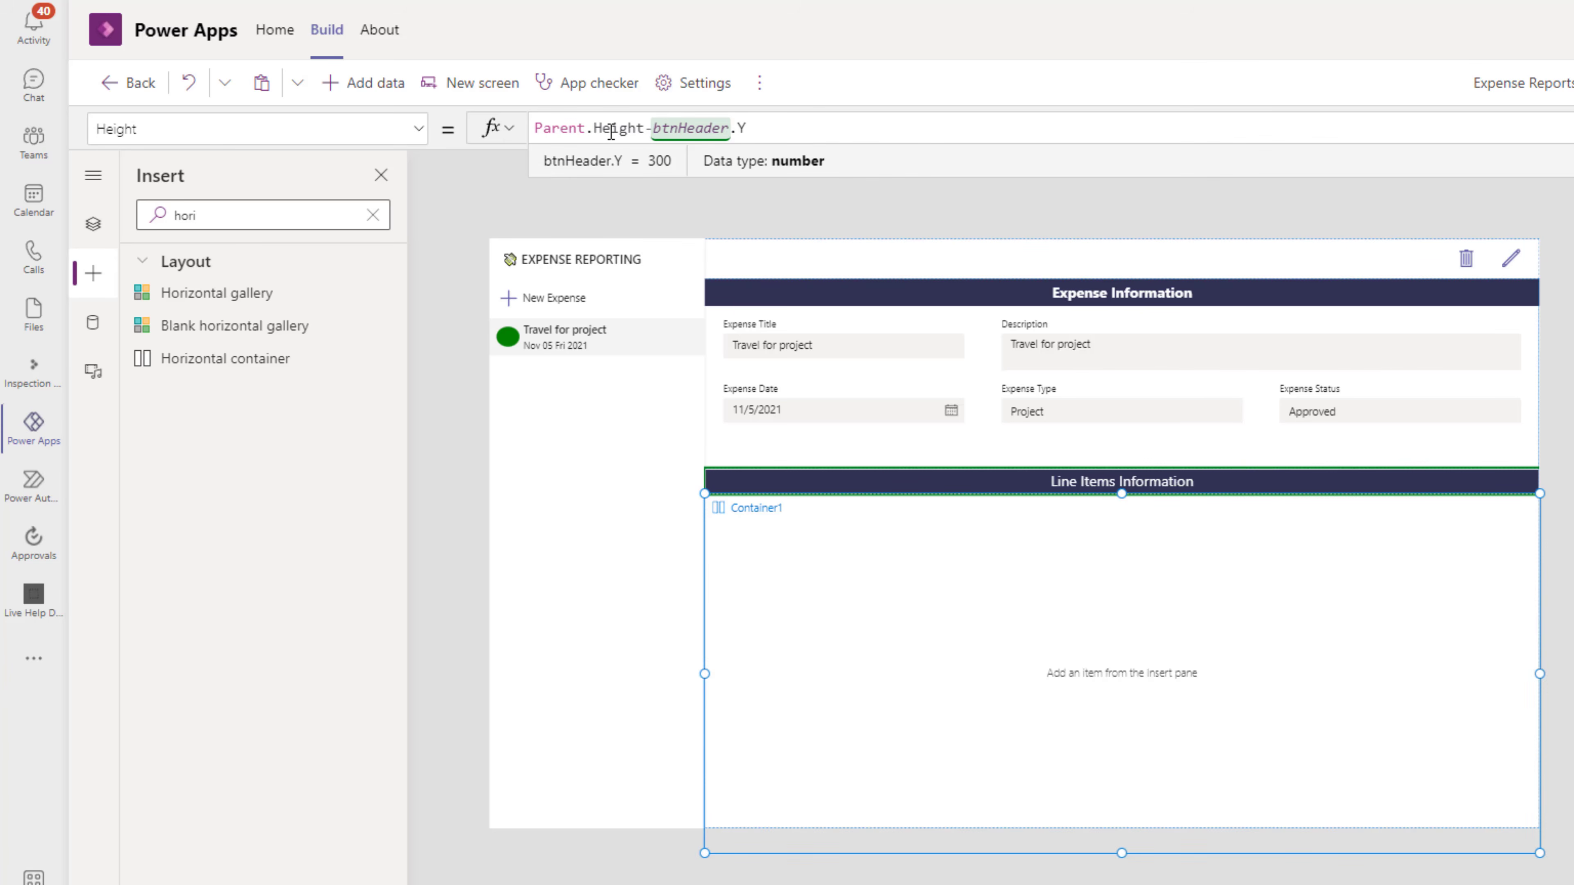
{"action": "type", "text": "-"}
{"action": "key", "text": "ctrl+v"}
{"action": "type", "text": ".Height"}
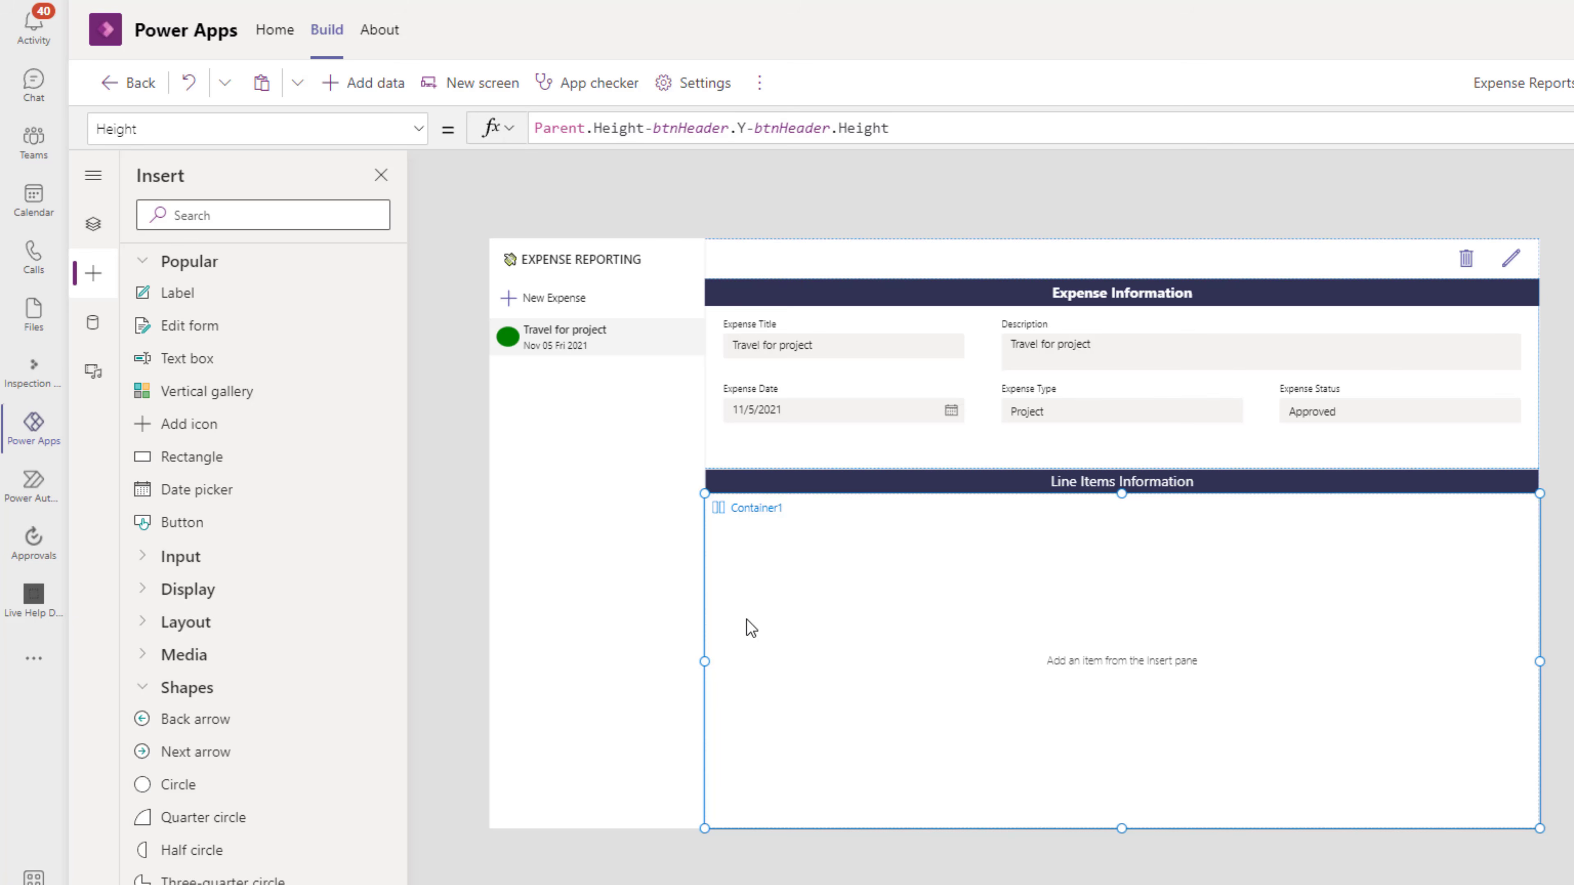
Step: Insert a vertical gallery and a vertical container side by side into the horizontal container
{"action": "left_click", "coordinate": [204, 402]}
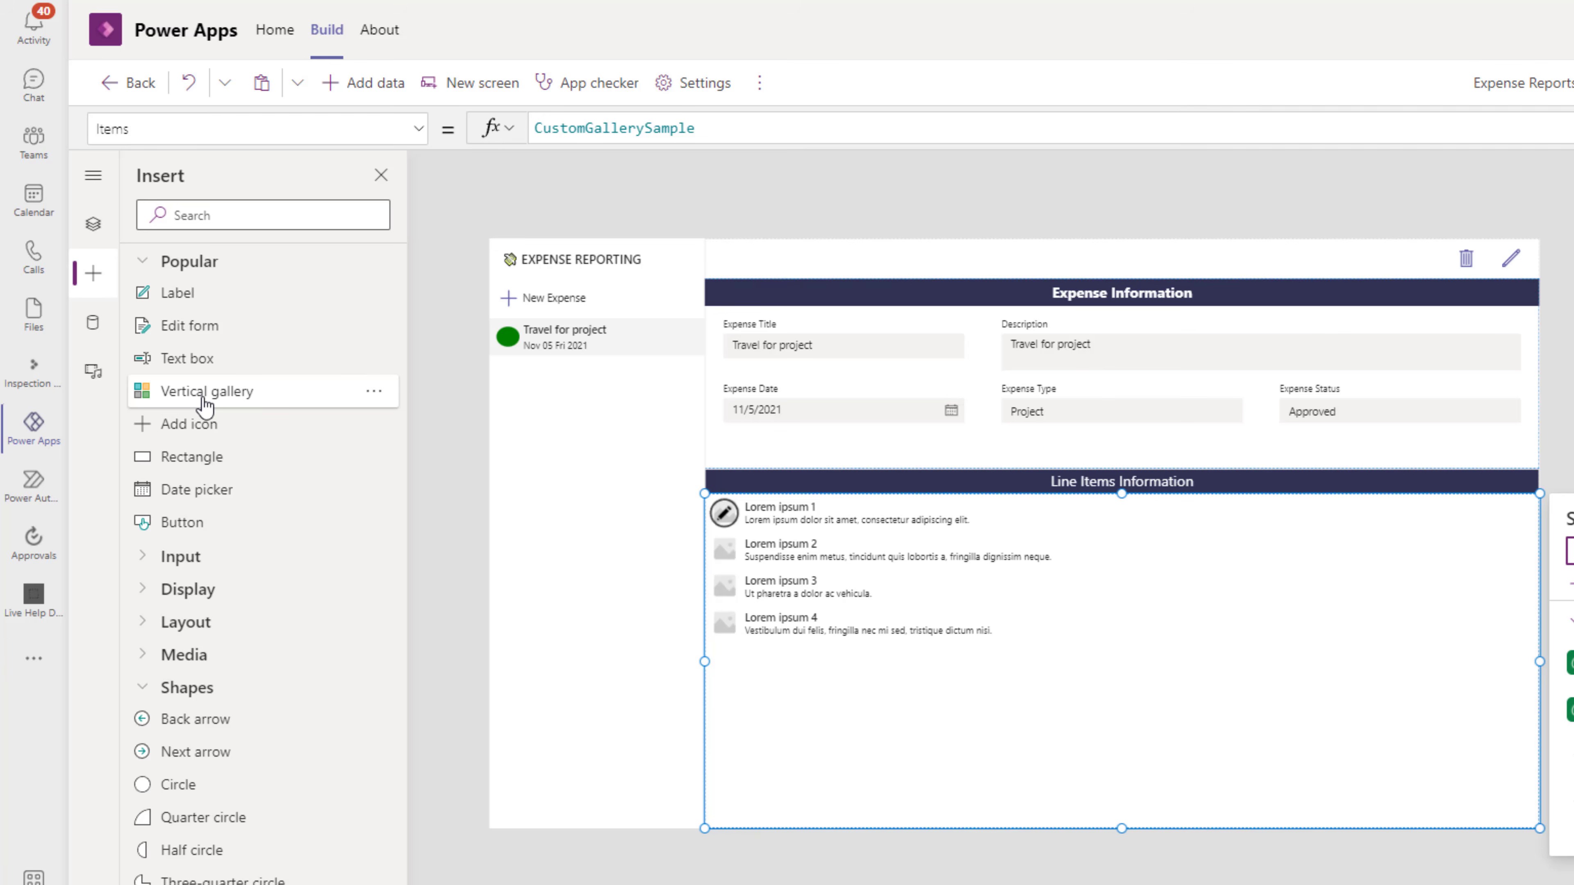
{"action": "left_click", "coordinate": [1057, 508]}
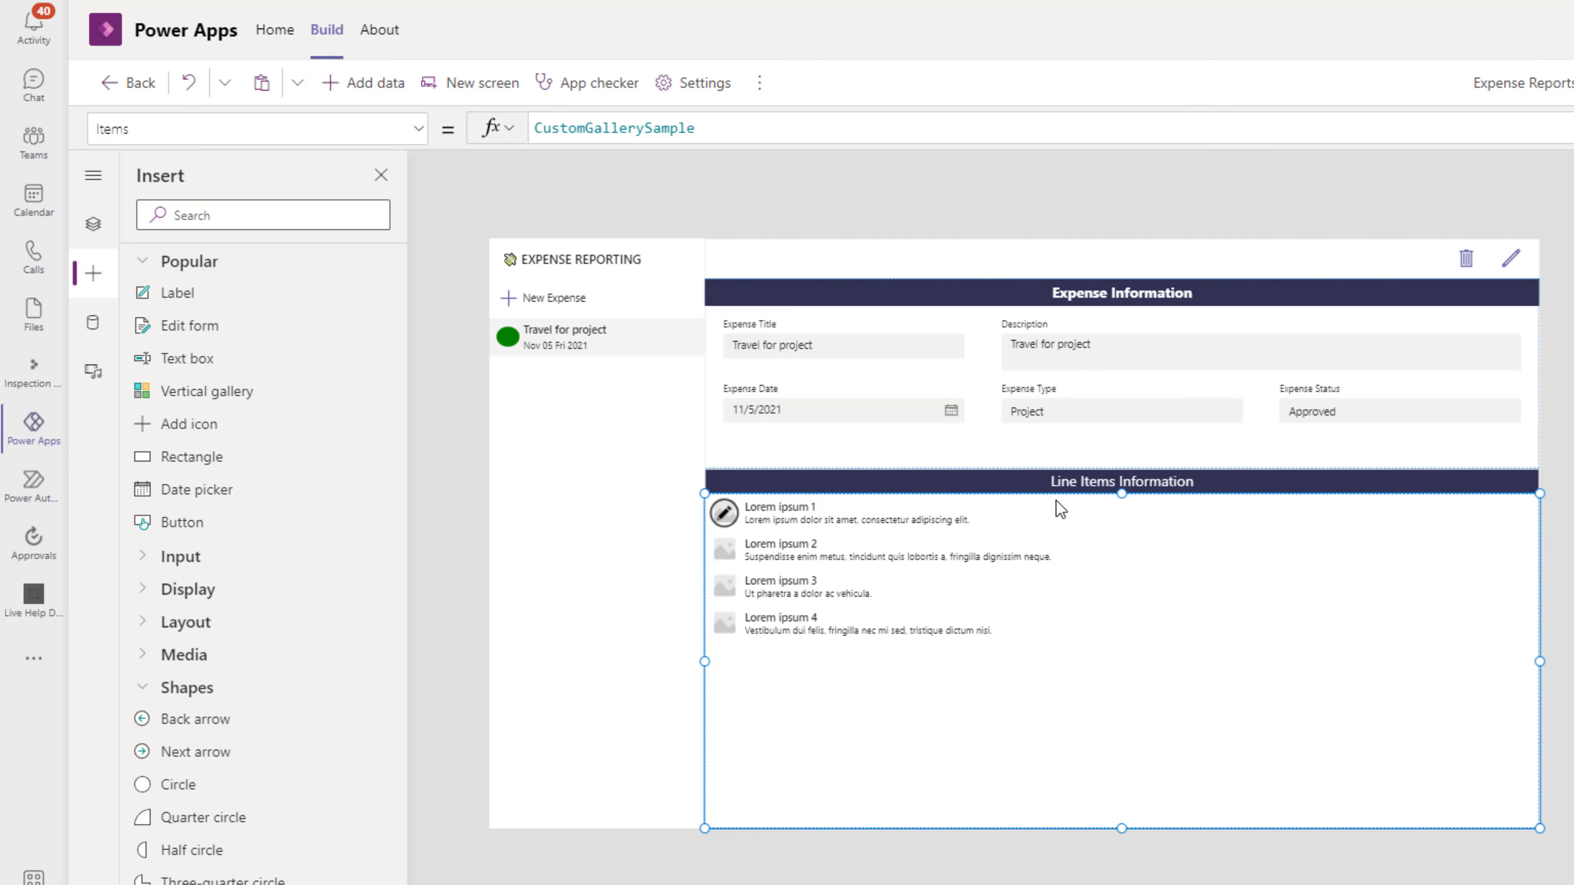
{"action": "left_click", "coordinate": [222, 225]}
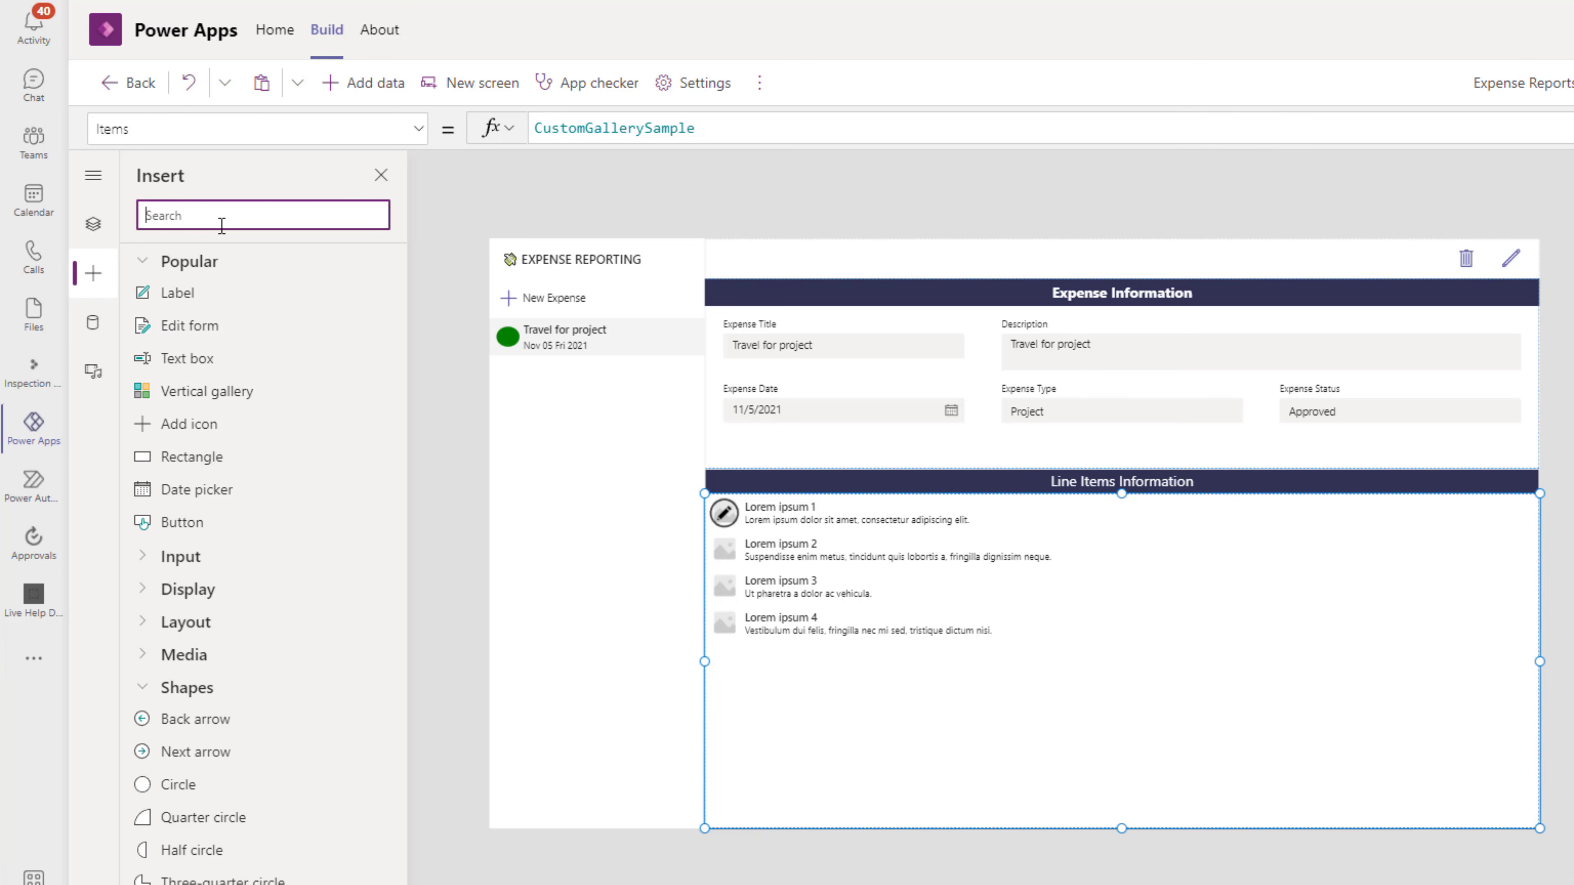
{"action": "type", "text": "ver"}
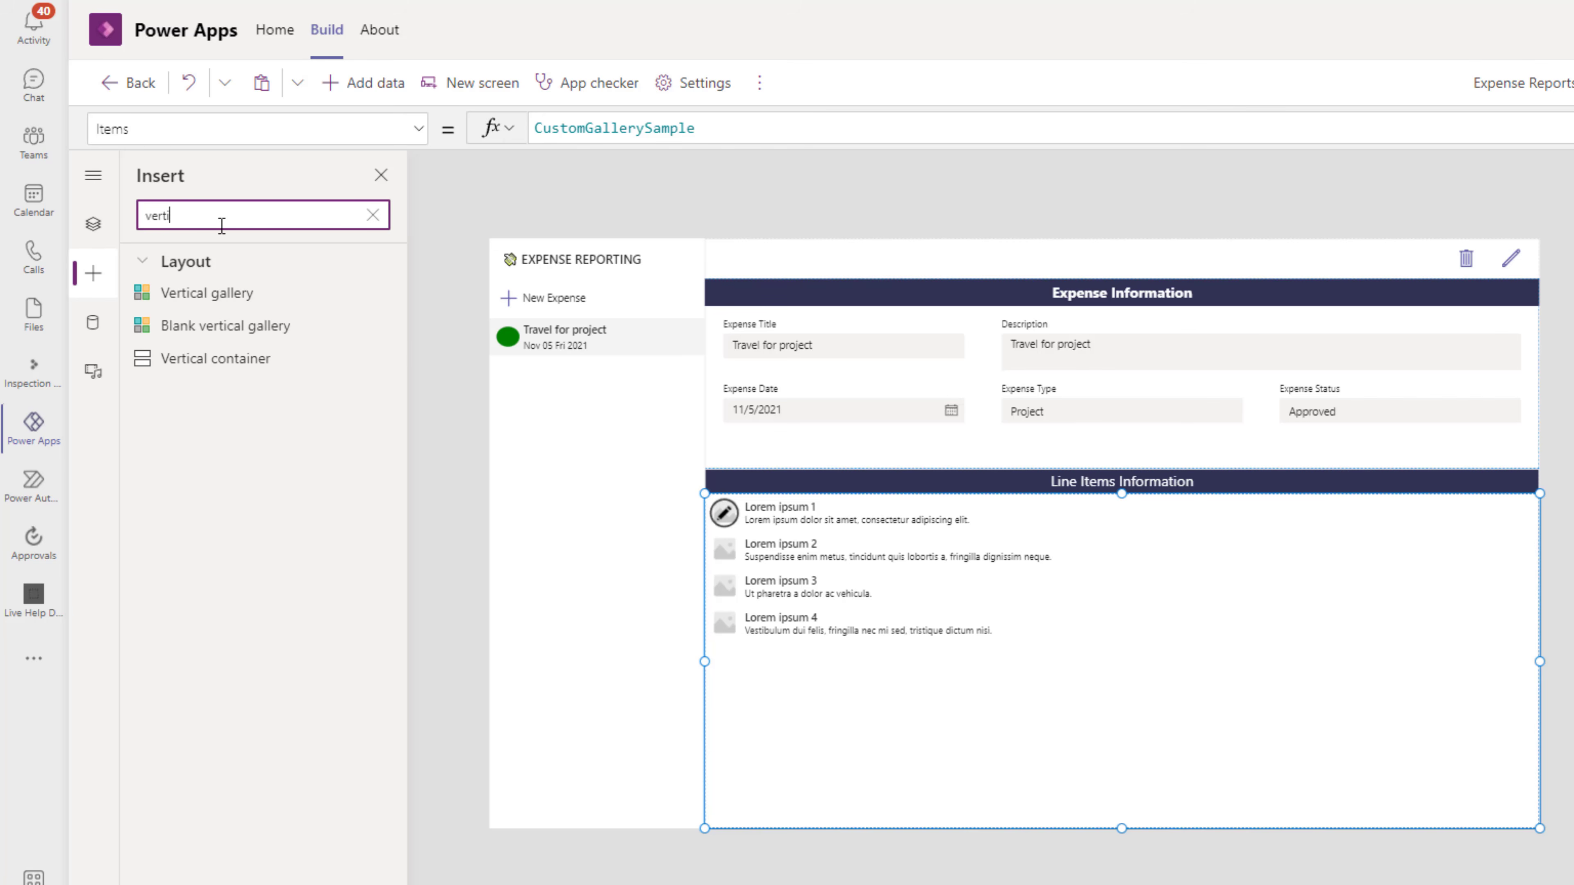
{"action": "type", "text": "ti"}
{"action": "left_click", "coordinate": [227, 361]}
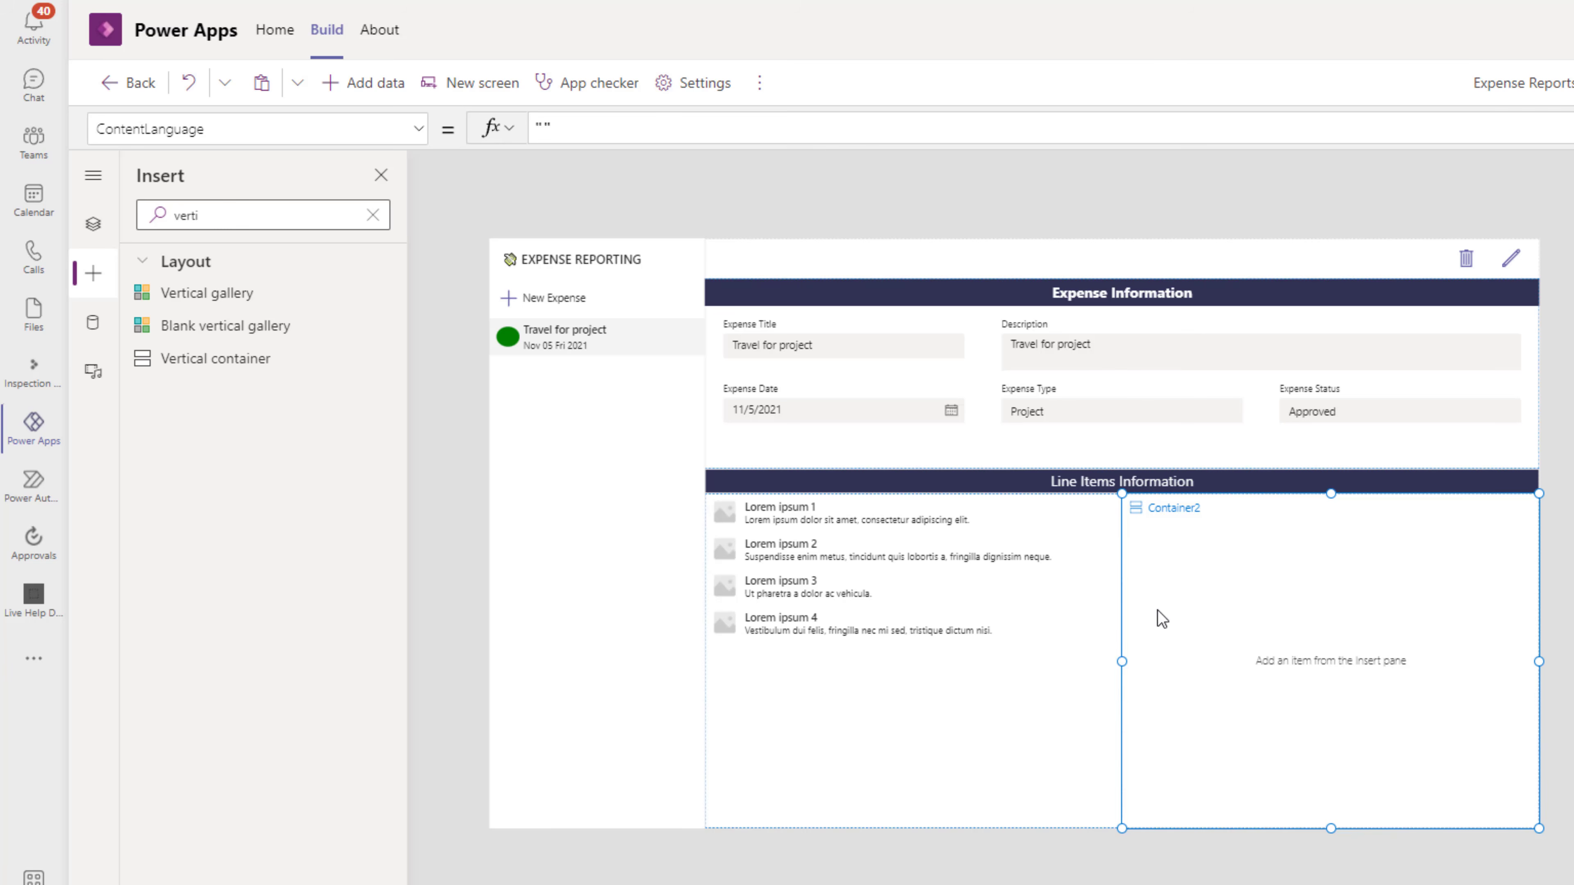
Step: Insert an edit form into the vertical container, with a button below it
{"action": "double_click", "coordinate": [260, 224]}
{"action": "type", "text": "form"}
{"action": "left_click", "coordinate": [211, 288]}
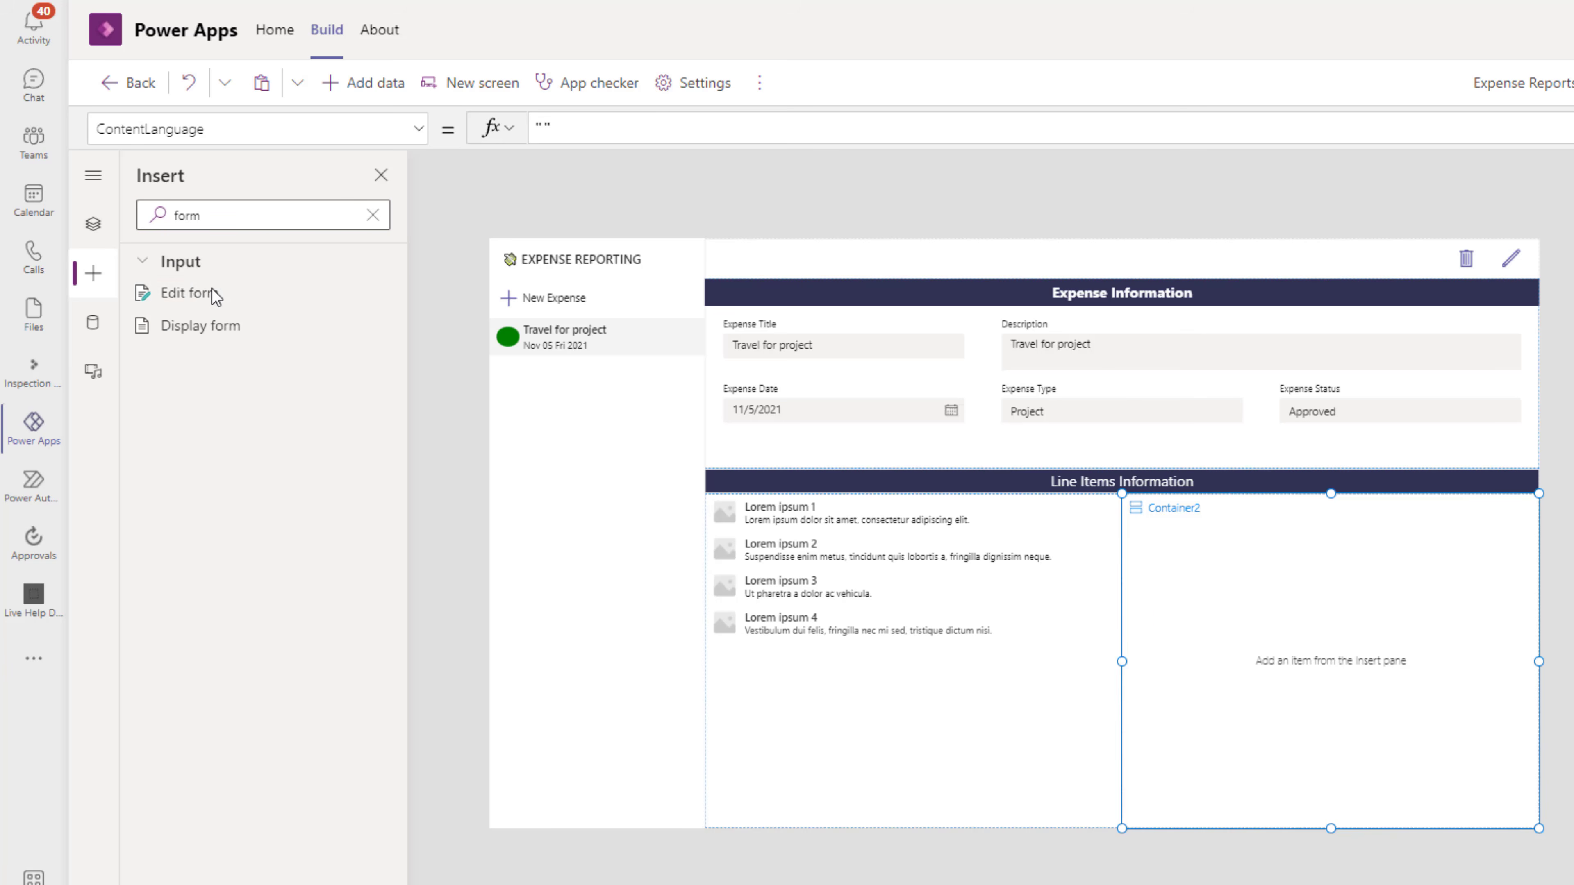
{"action": "double_click", "coordinate": [186, 215]}
{"action": "type", "text": "but"}
{"action": "left_click", "coordinate": [178, 298]}
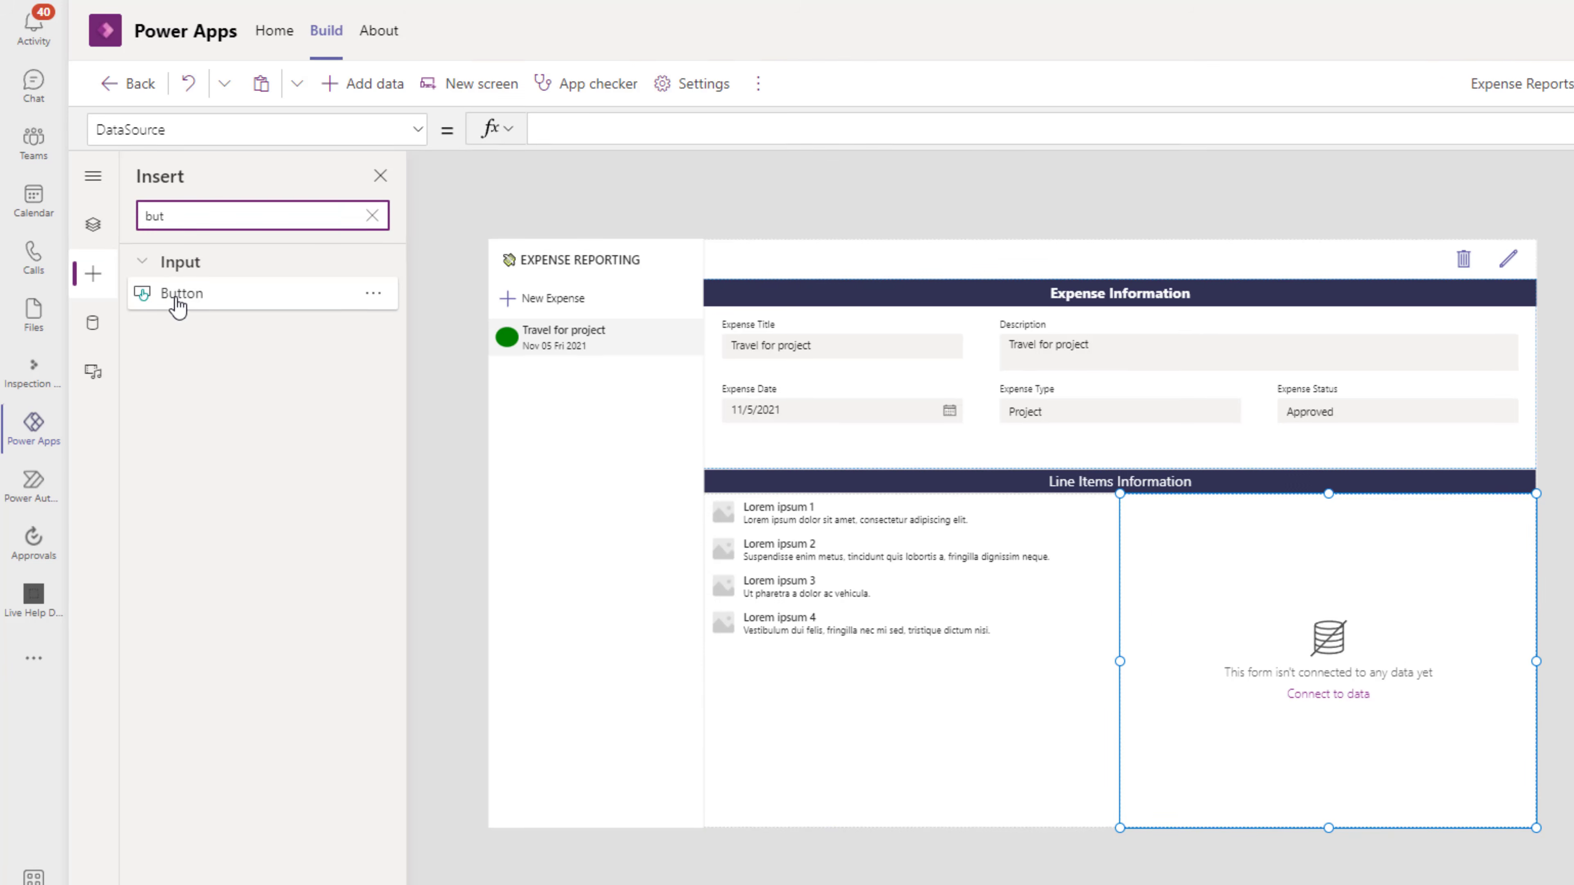
Step: Connect the new edit form to the Line Items table and lay it out in 1 column
{"action": "left_click", "coordinate": [998, 701]}
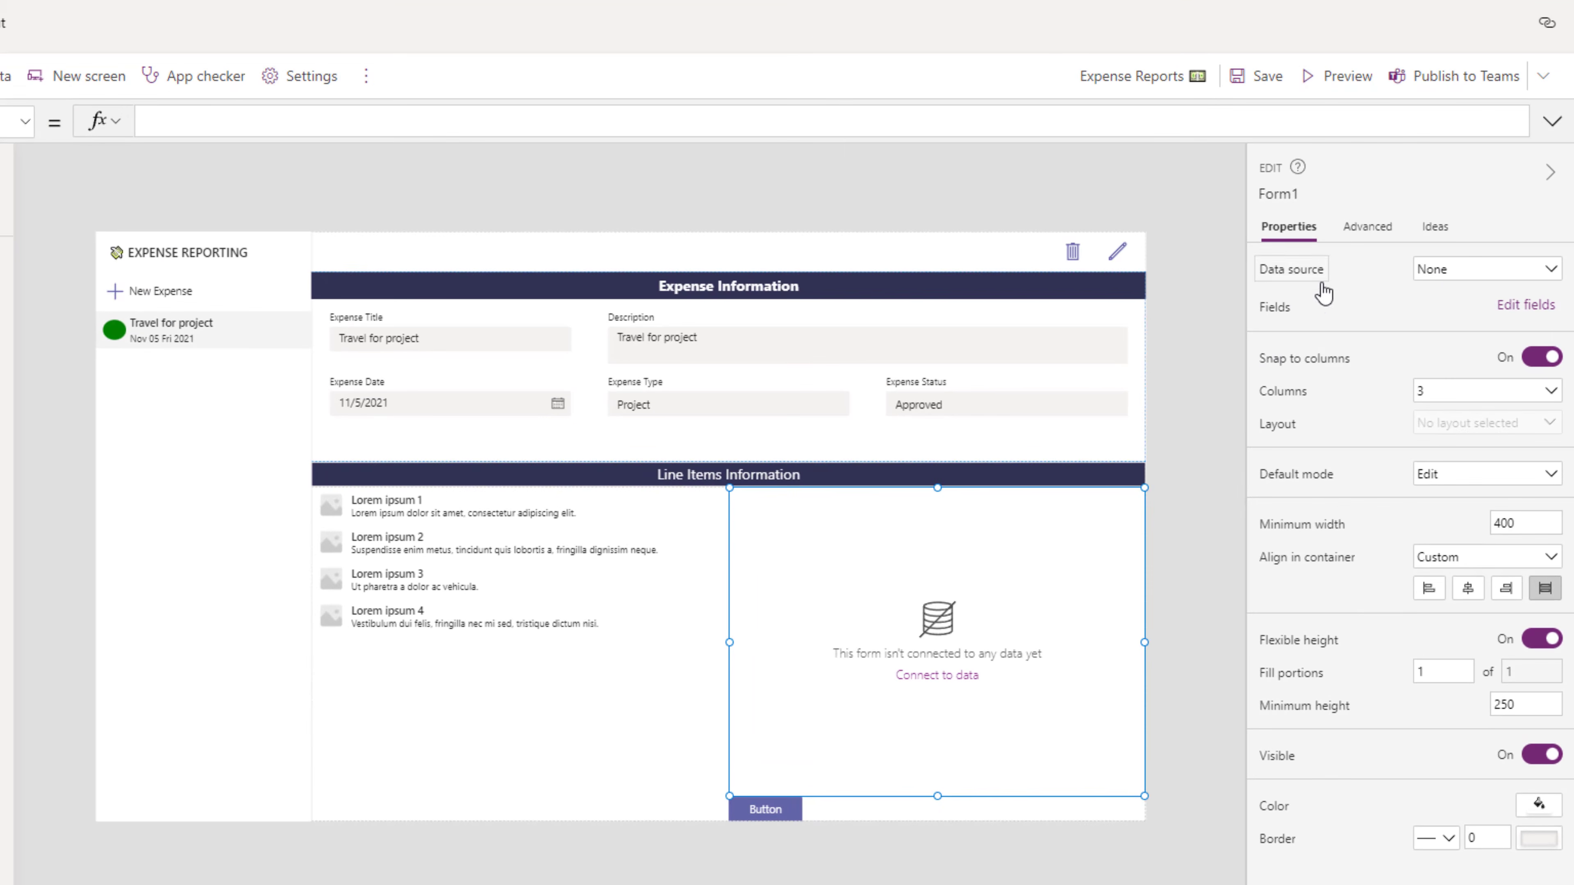
{"action": "left_click", "coordinate": [1442, 273]}
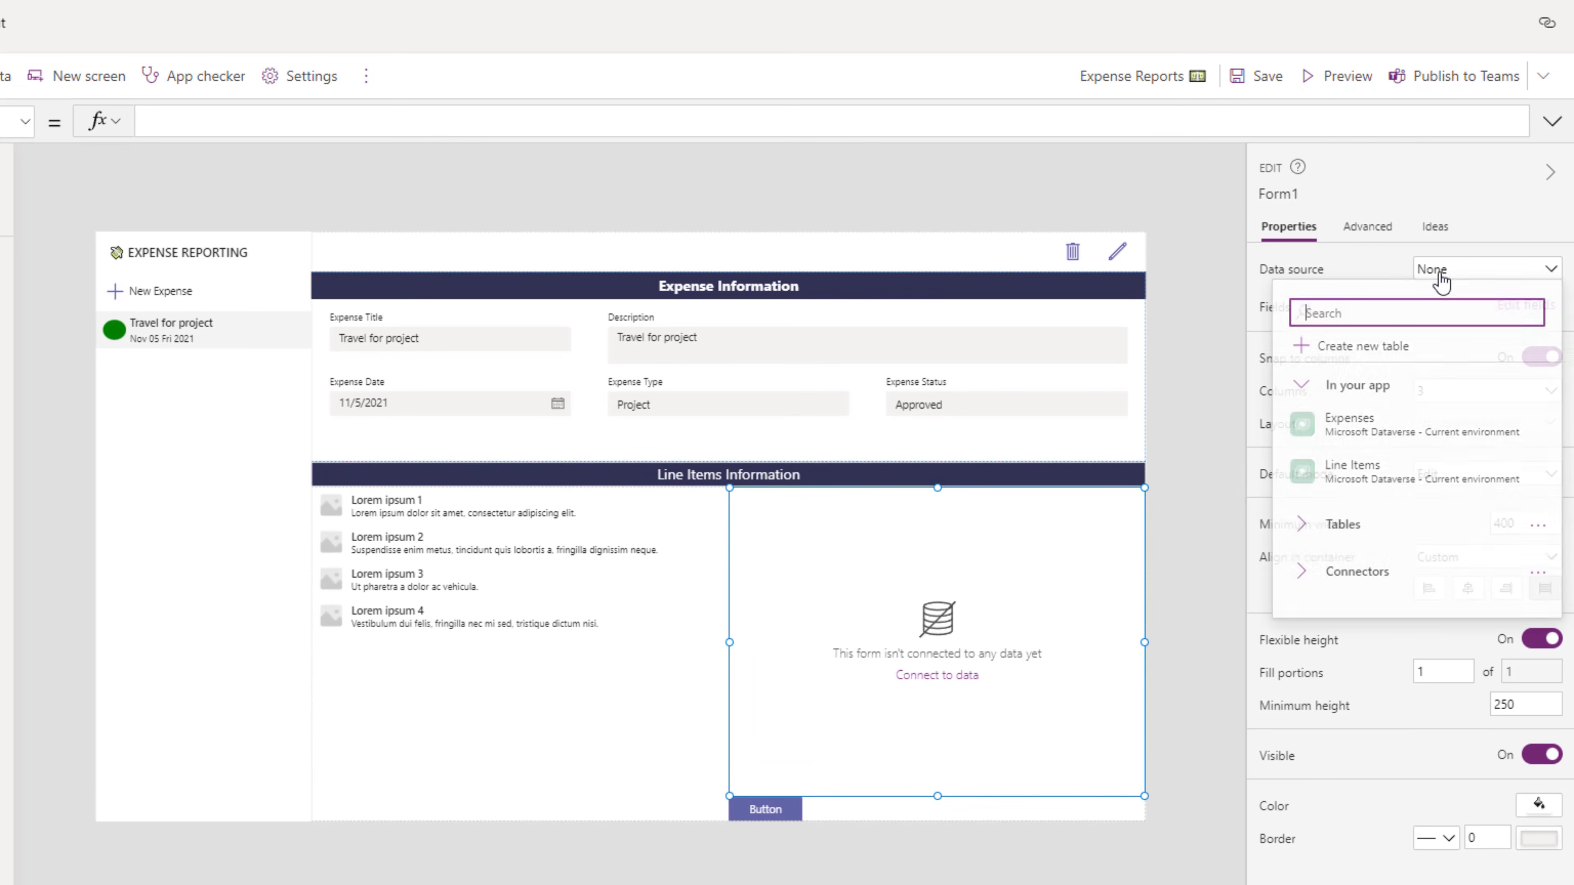
{"action": "left_click", "coordinate": [1348, 466]}
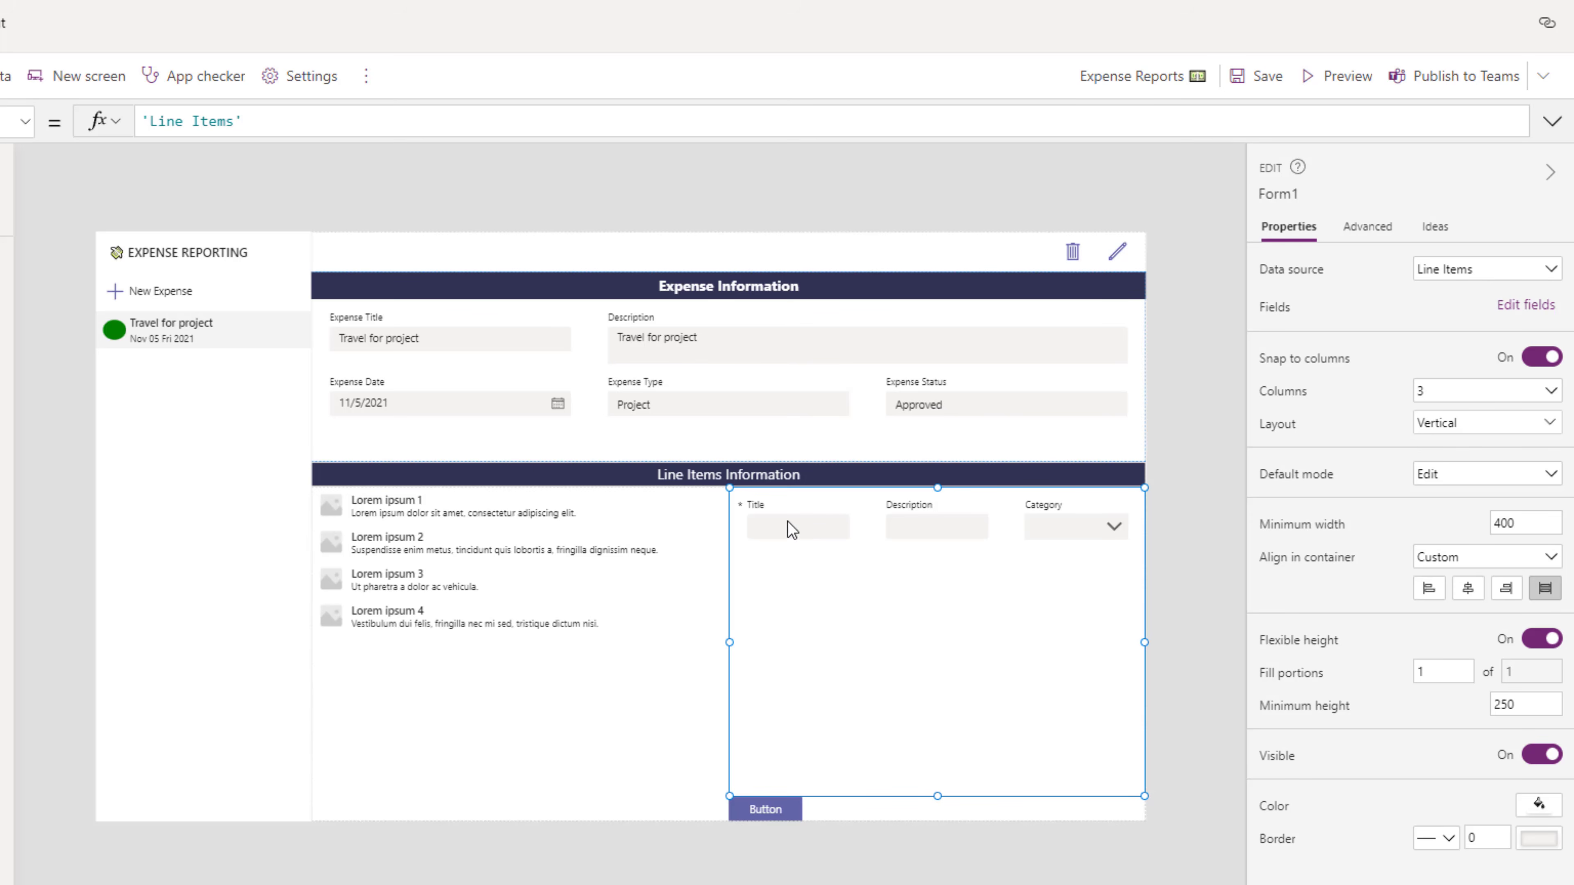
{"action": "left_click", "coordinate": [1423, 404]}
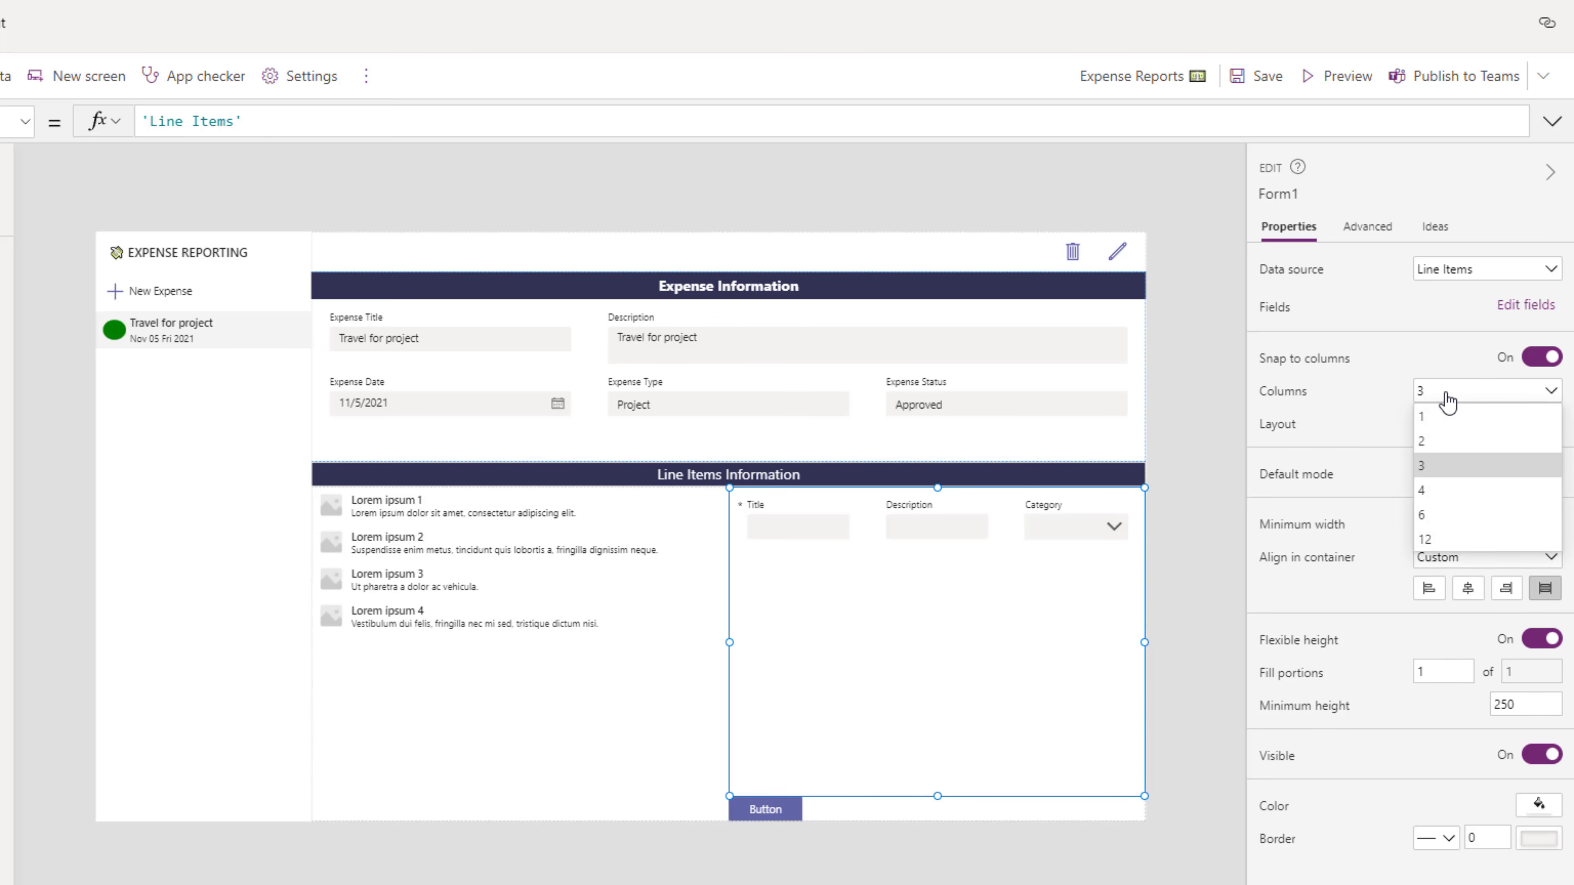
{"action": "left_click", "coordinate": [1450, 413]}
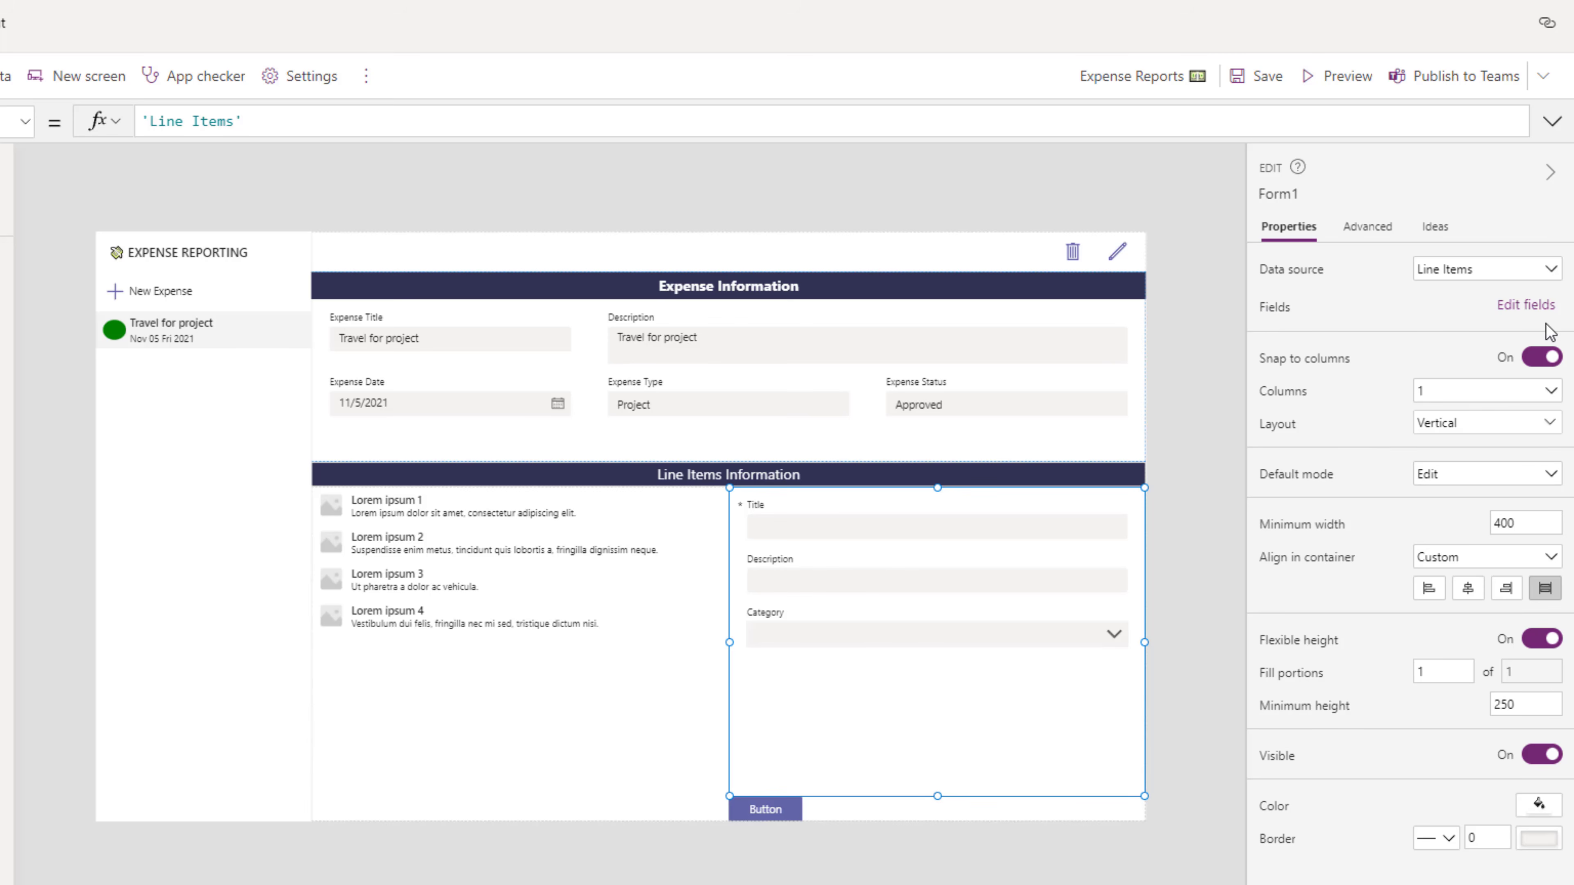
Step: Change the control type of the line item form's Description field to Edit multi-line text
{"action": "left_click", "coordinate": [1519, 308]}
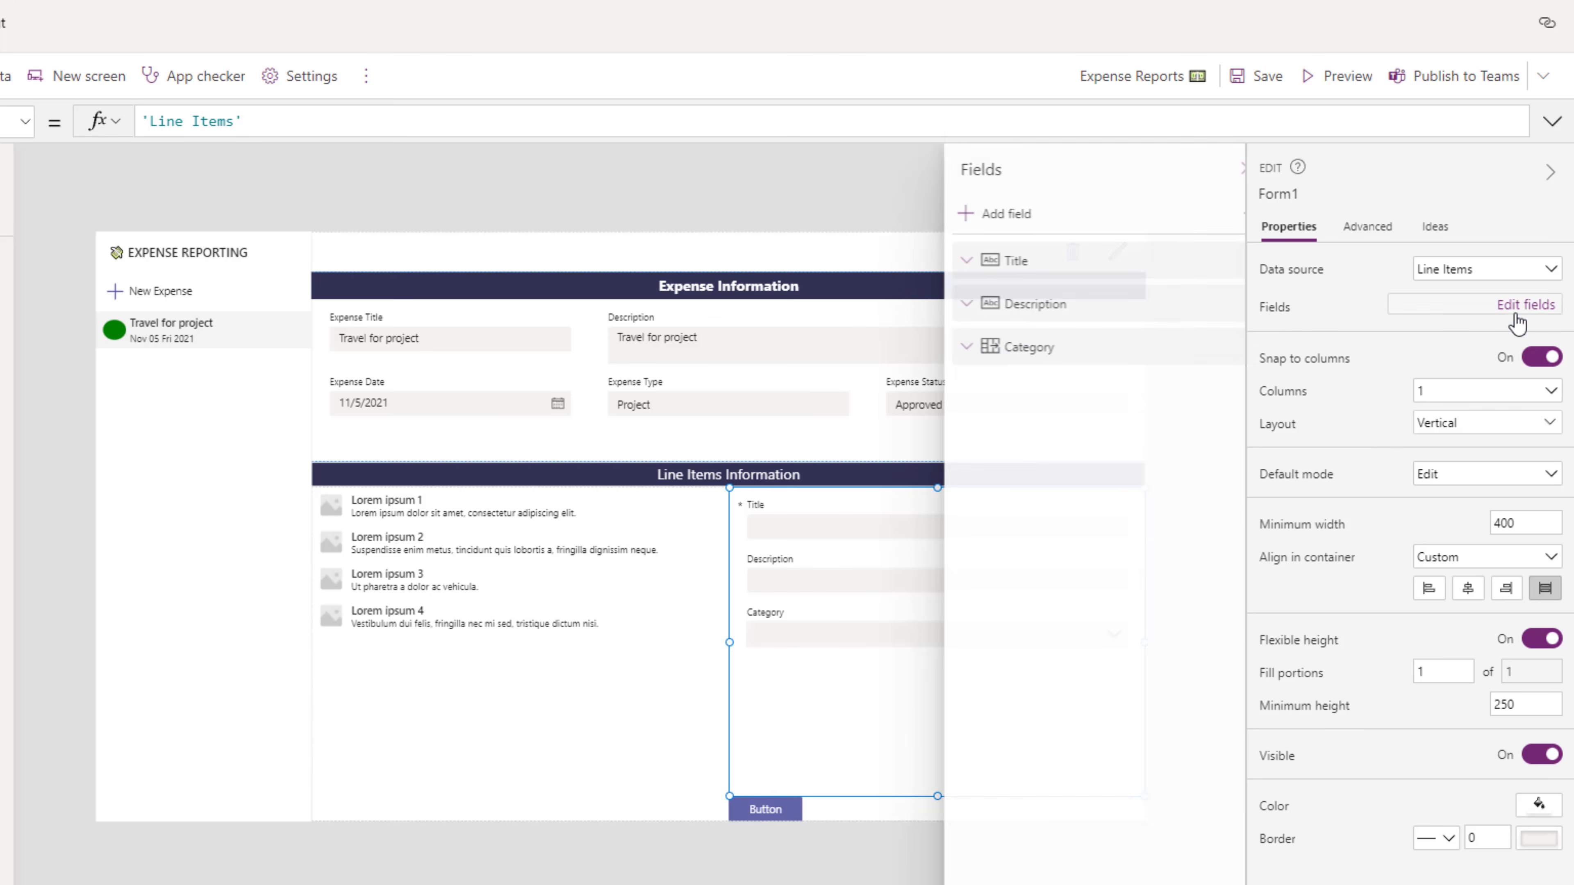
{"action": "left_click", "coordinate": [1010, 305]}
{"action": "left_click", "coordinate": [1078, 360]}
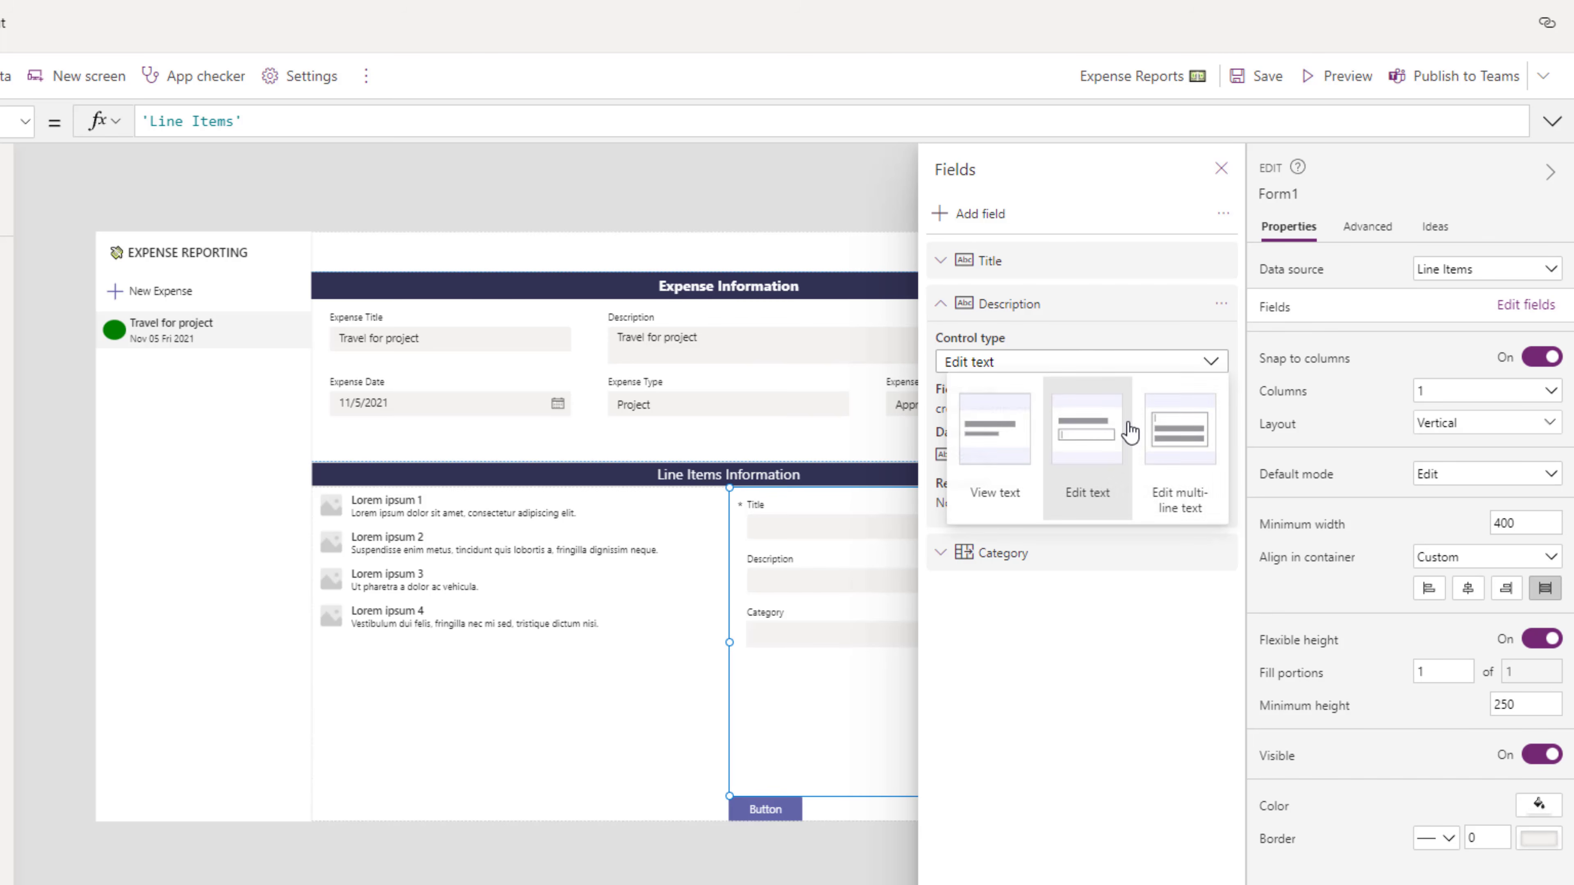
{"action": "left_click", "coordinate": [1183, 452]}
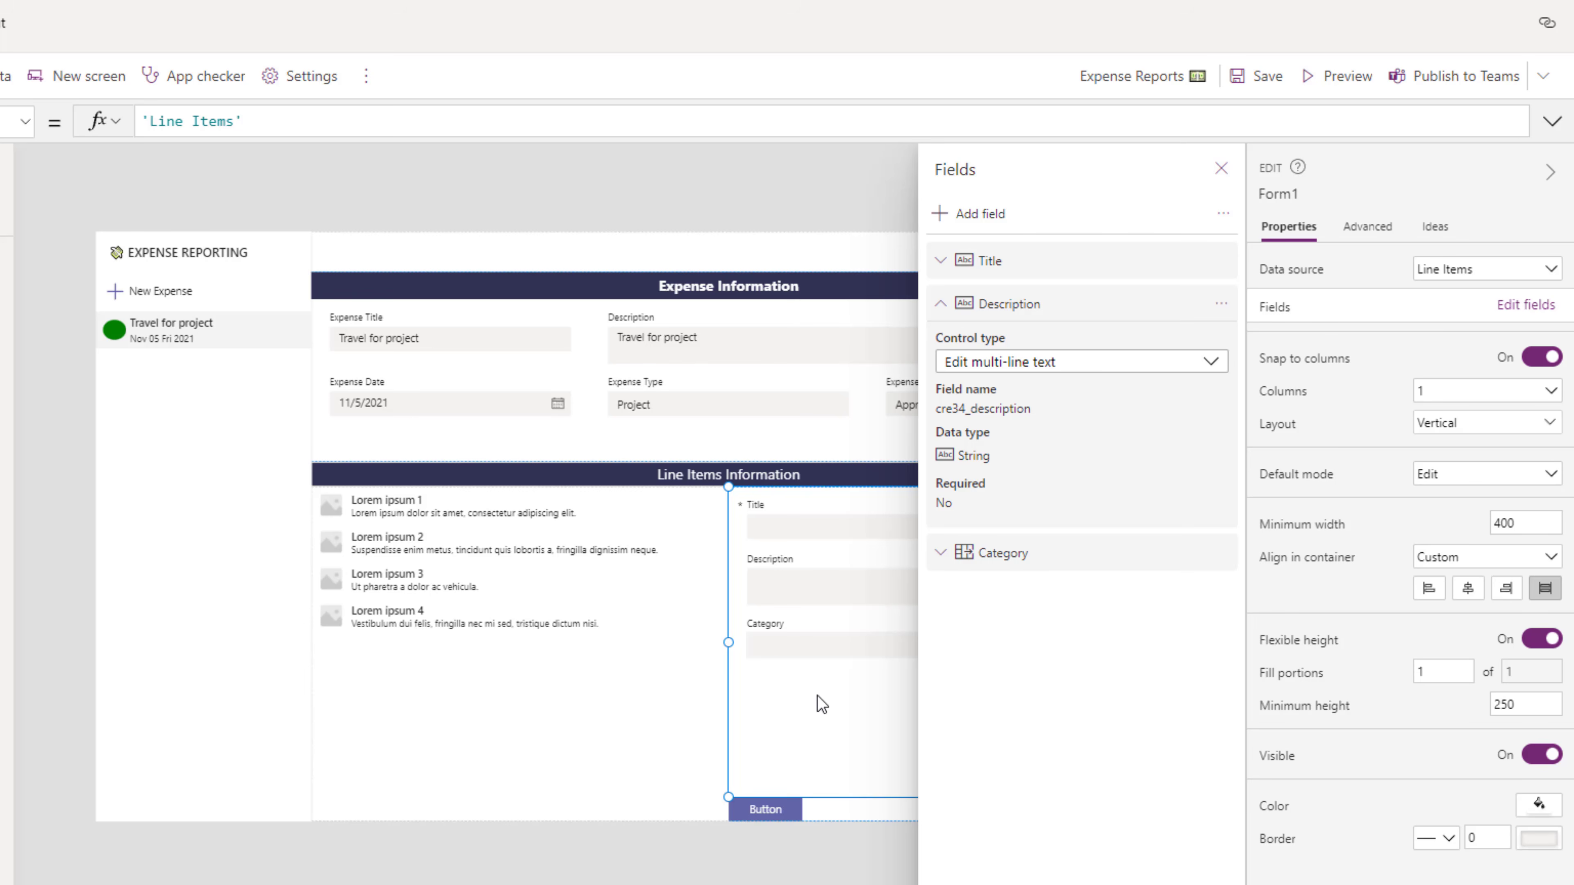
Step: Add the Expense Lookup field to the line item form and set the form's default mode to New
{"action": "left_click", "coordinate": [976, 228]}
{"action": "type", "text": "expe"}
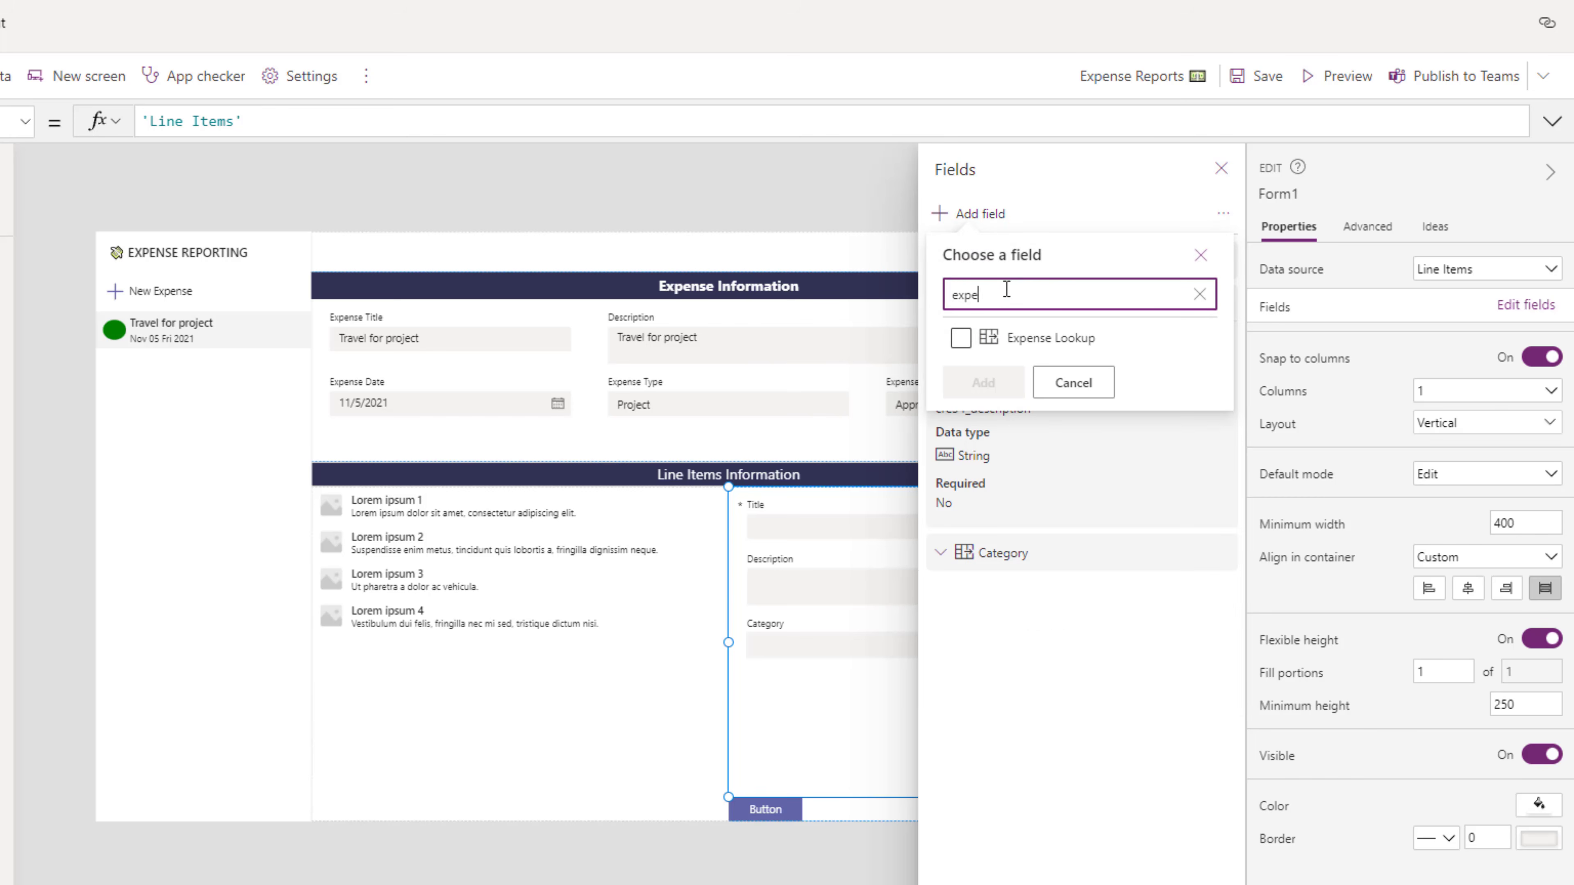
{"action": "left_click", "coordinate": [961, 337]}
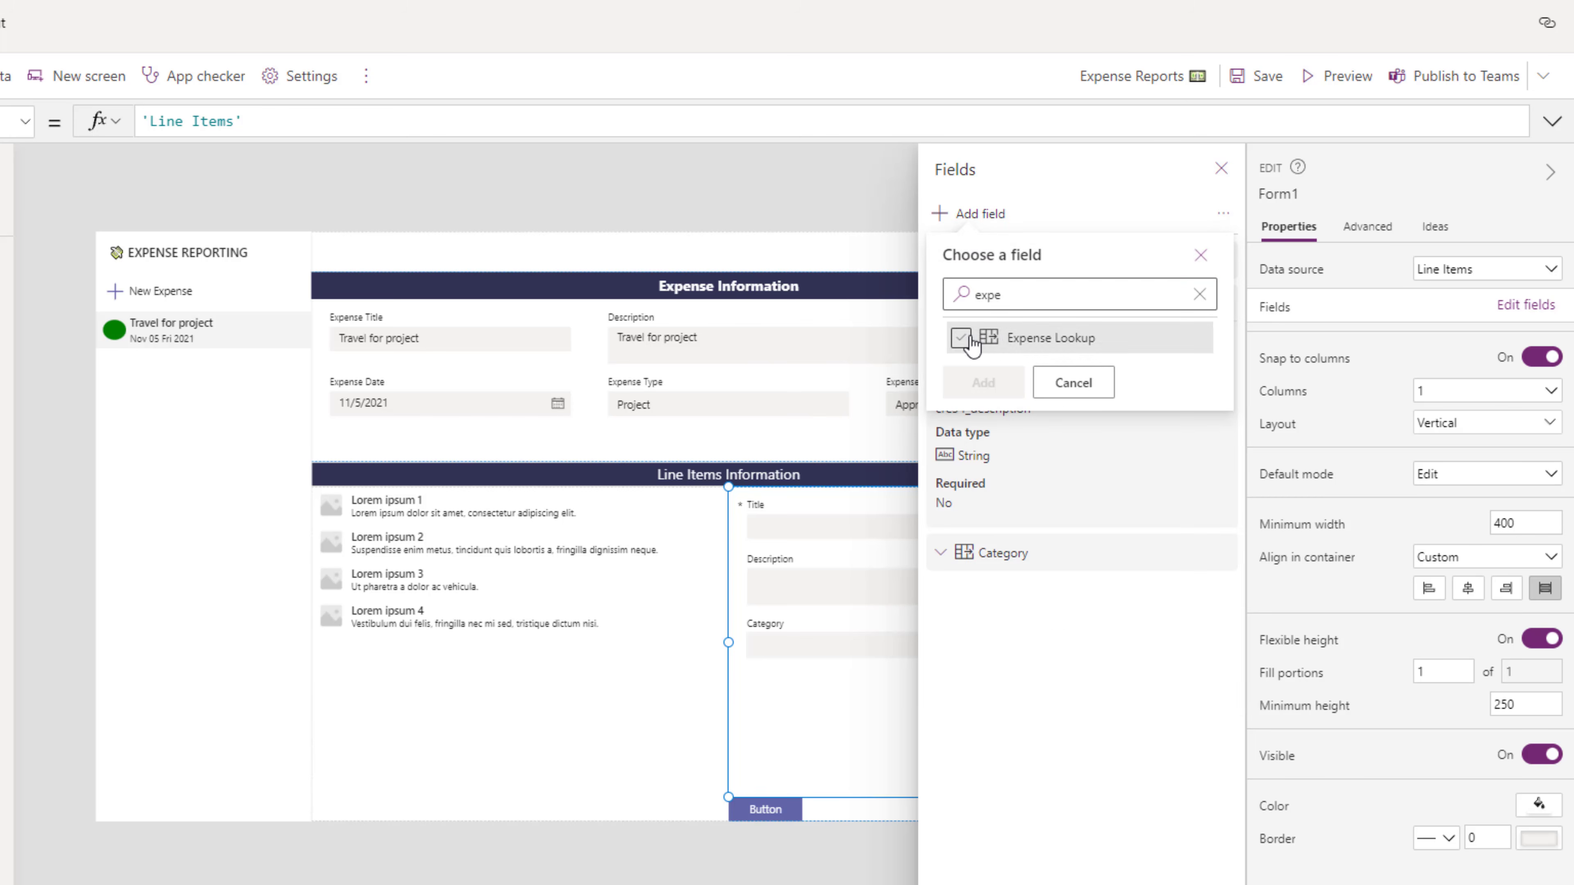
{"action": "left_click", "coordinate": [987, 383]}
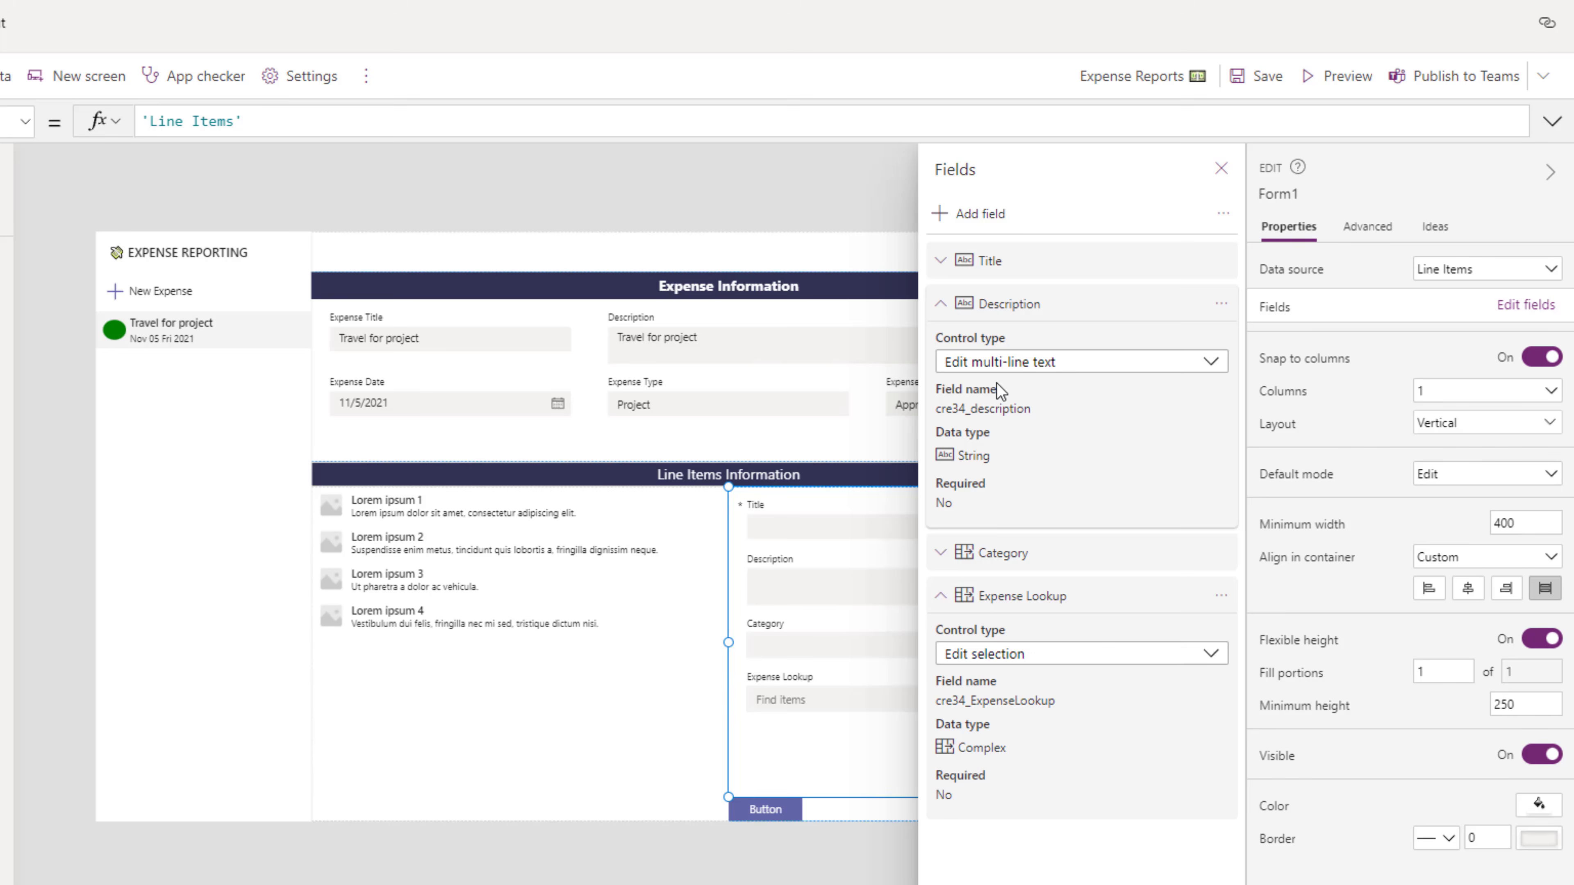
{"action": "left_click", "coordinate": [1221, 168]}
{"action": "left_click", "coordinate": [1449, 487]}
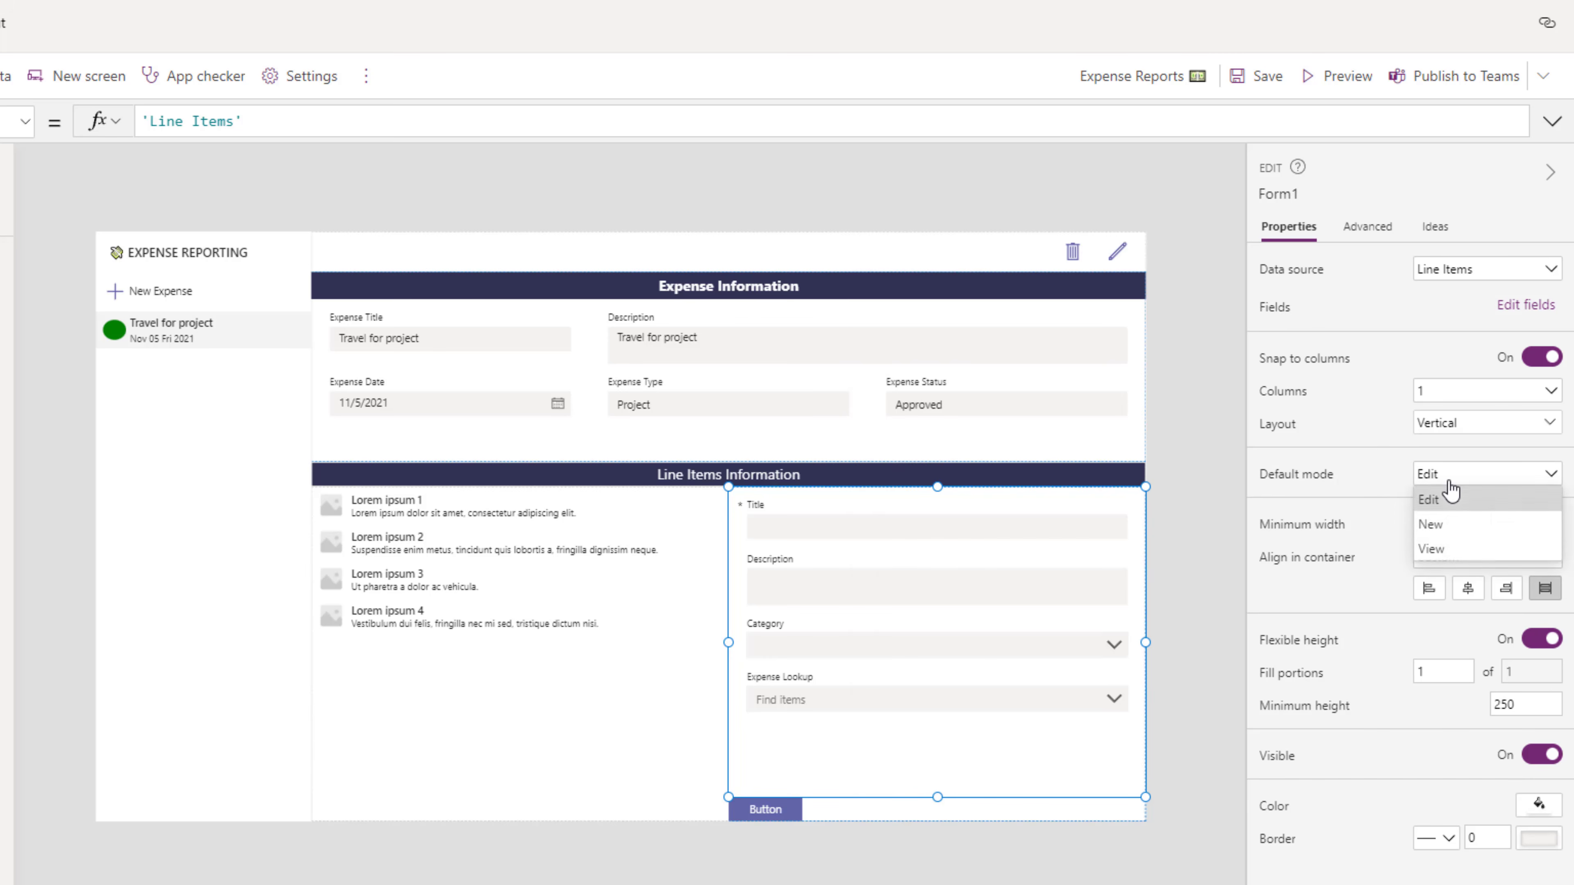
{"action": "left_click", "coordinate": [1459, 528]}
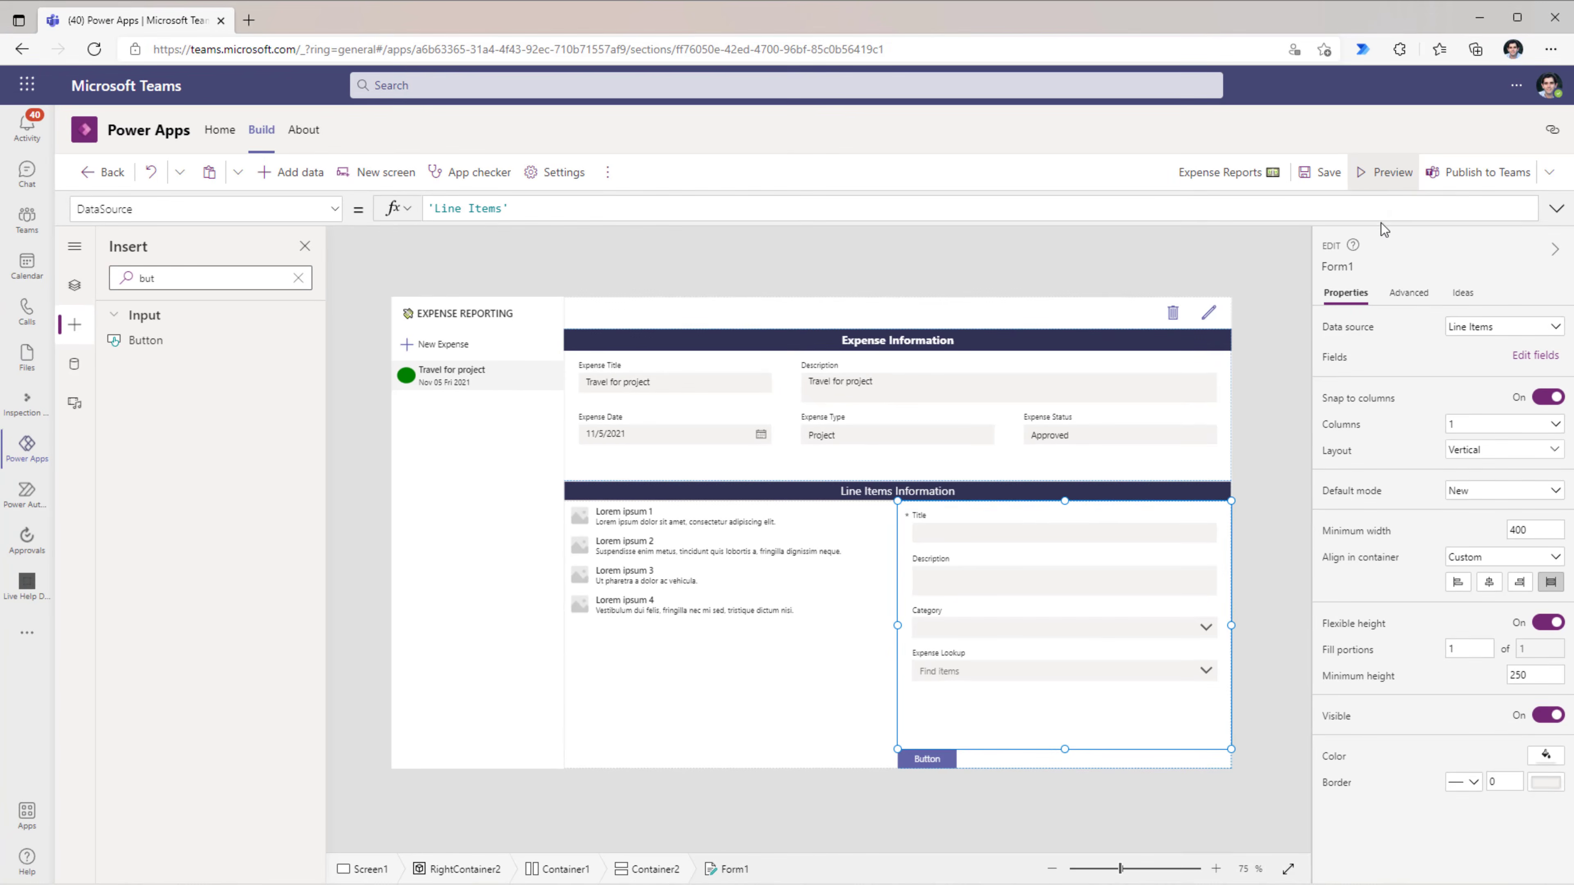
Step: Preview the app and check the choices offered by the line item form's Category and Expense Lookup fields
{"action": "left_click", "coordinate": [1339, 75]}
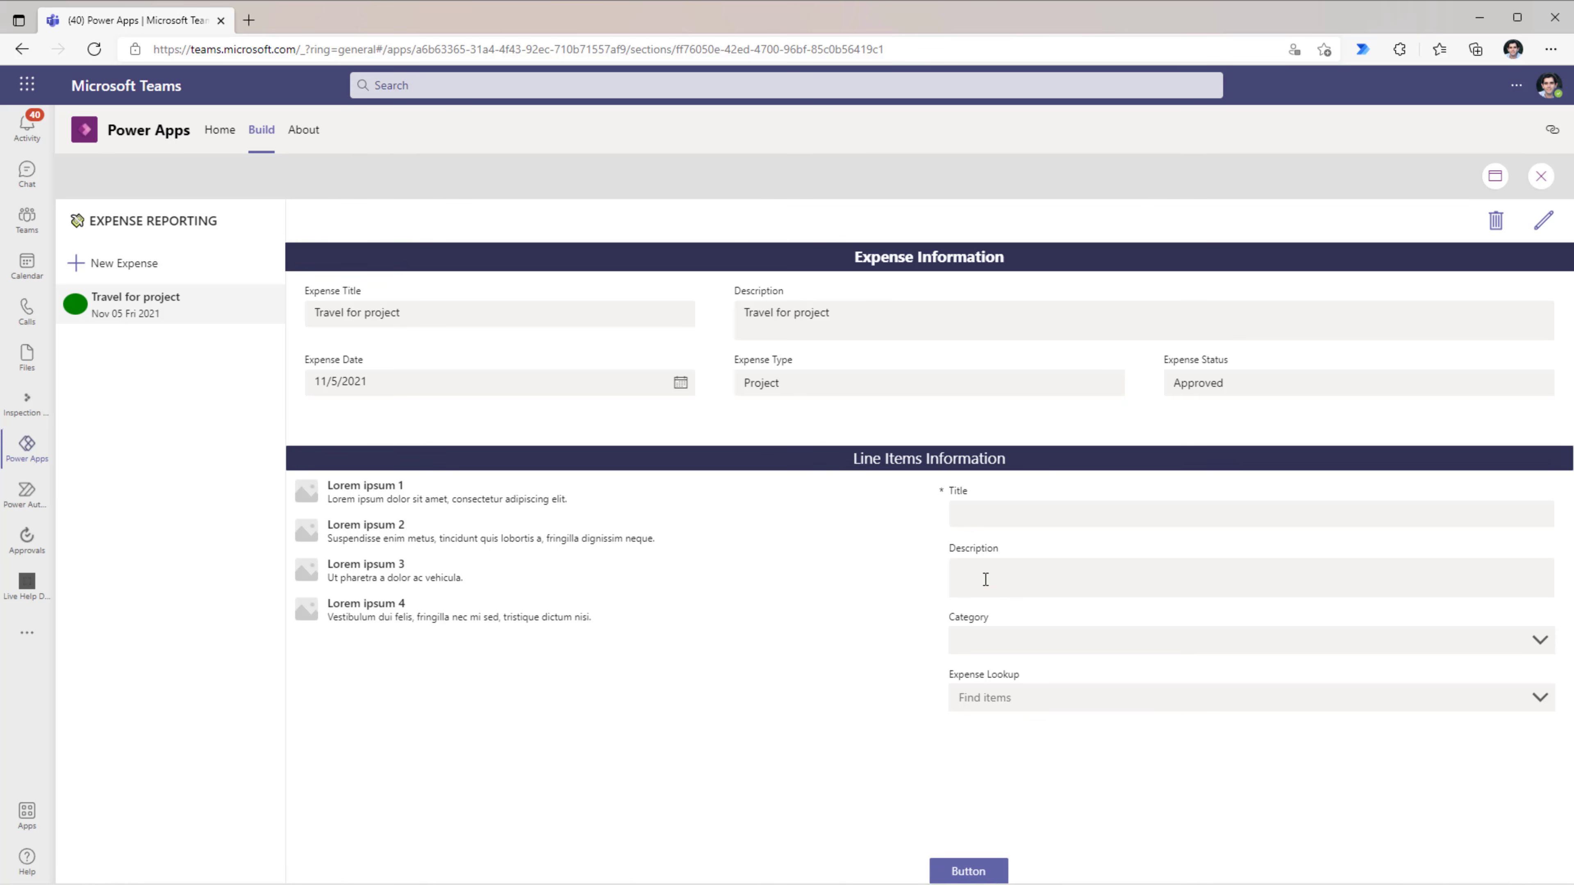
{"action": "left_click", "coordinate": [1013, 642]}
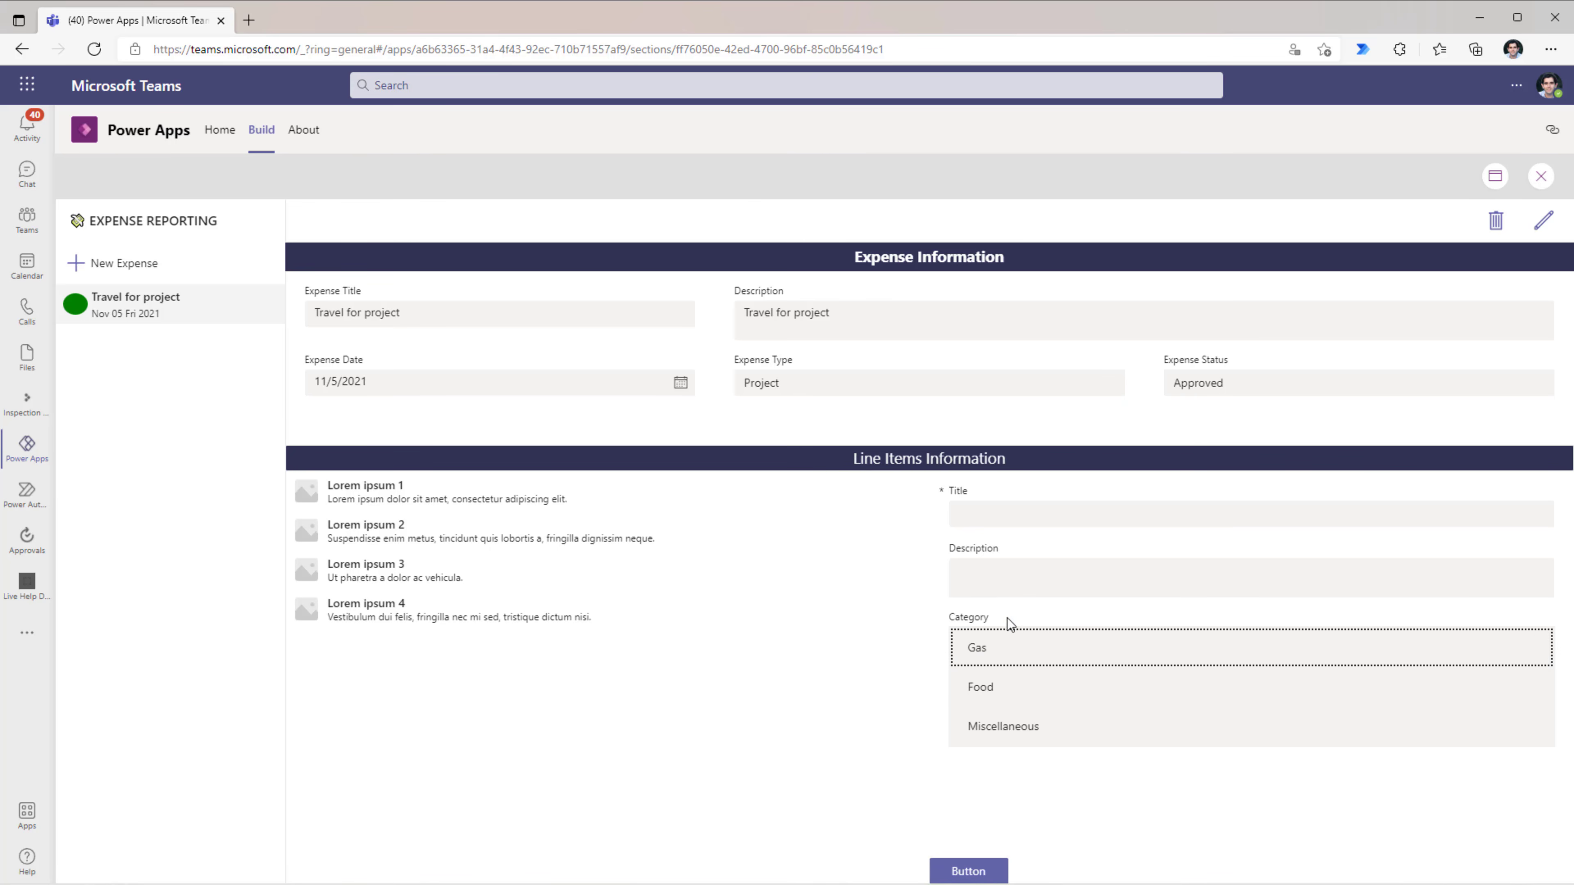
{"action": "left_click", "coordinate": [1036, 621]}
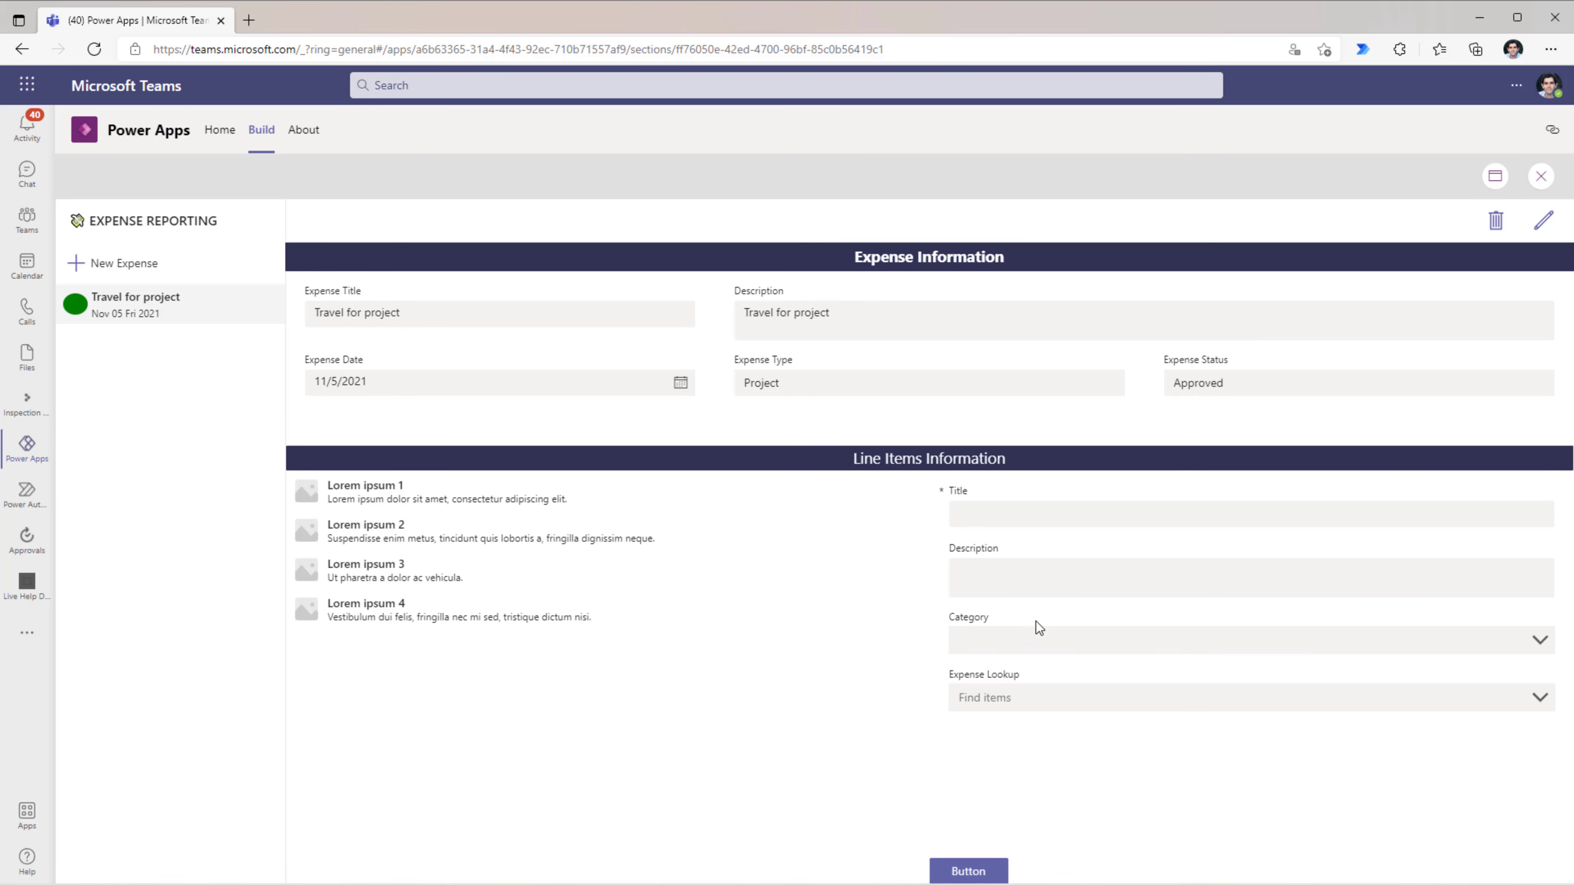
{"action": "left_click", "coordinate": [1014, 701]}
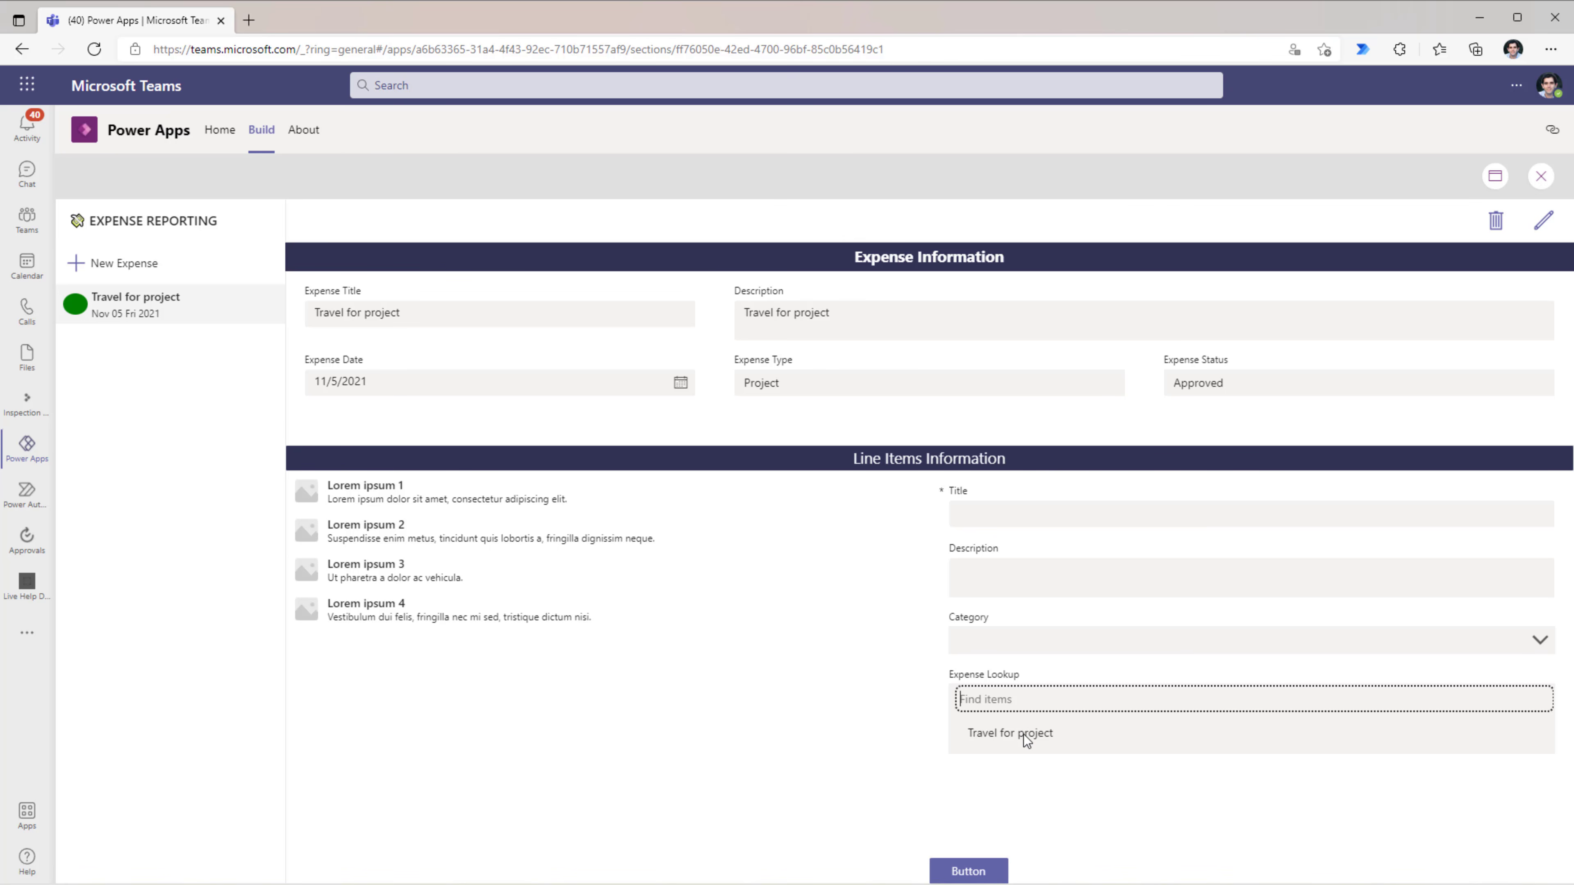
{"action": "left_click", "coordinate": [900, 674]}
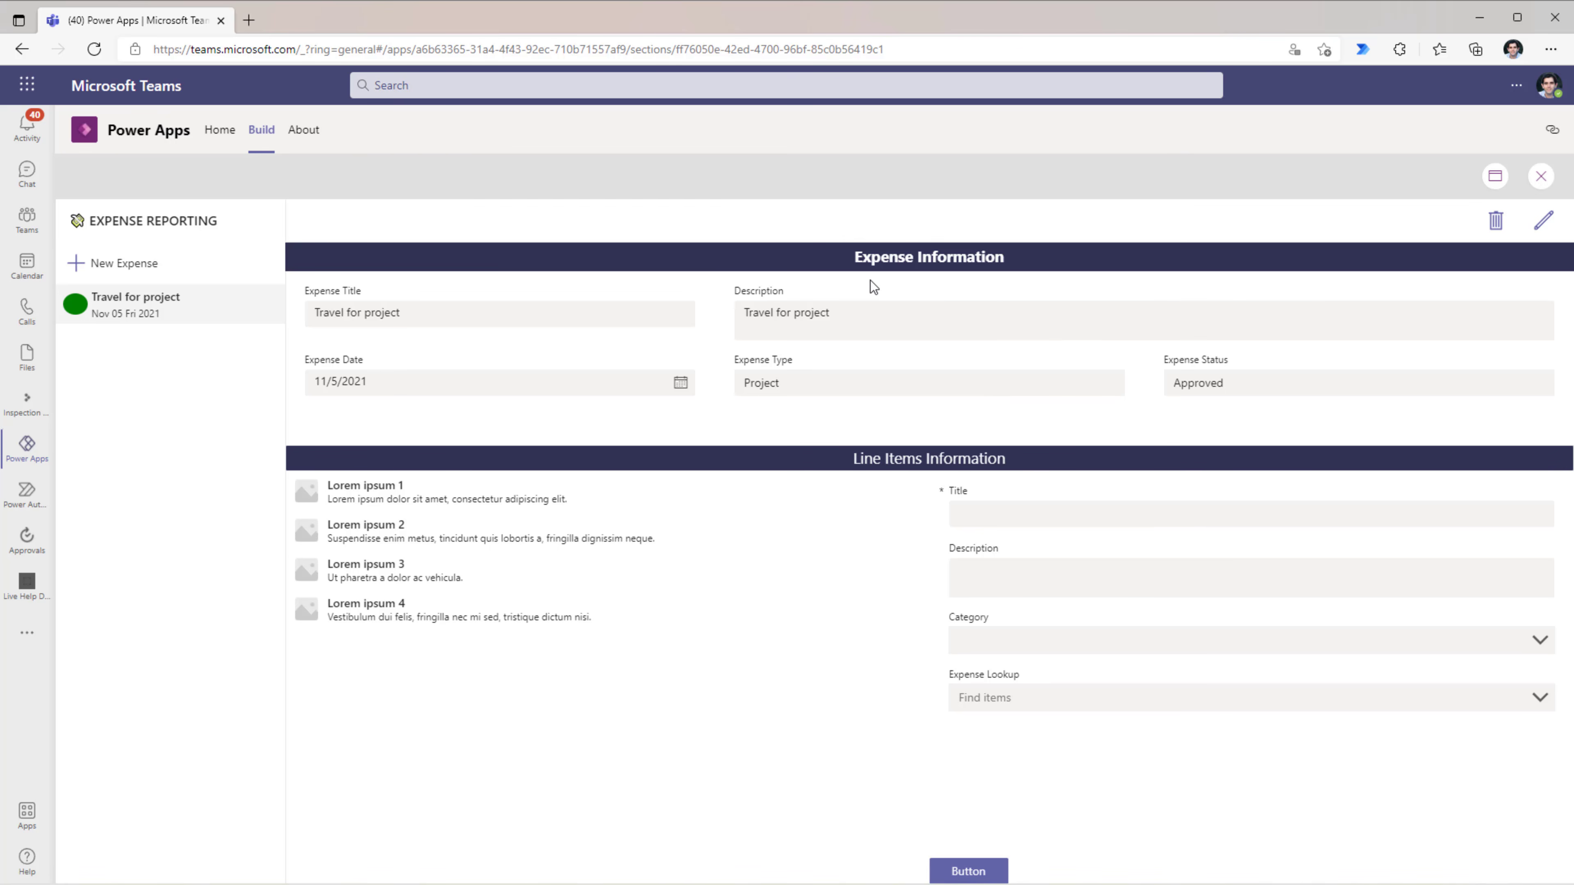
Step: Close the preview and unlock the properties of the line item form's Expense Lookup card to reach its Default formula
{"action": "key", "text": "alt+Tab"}
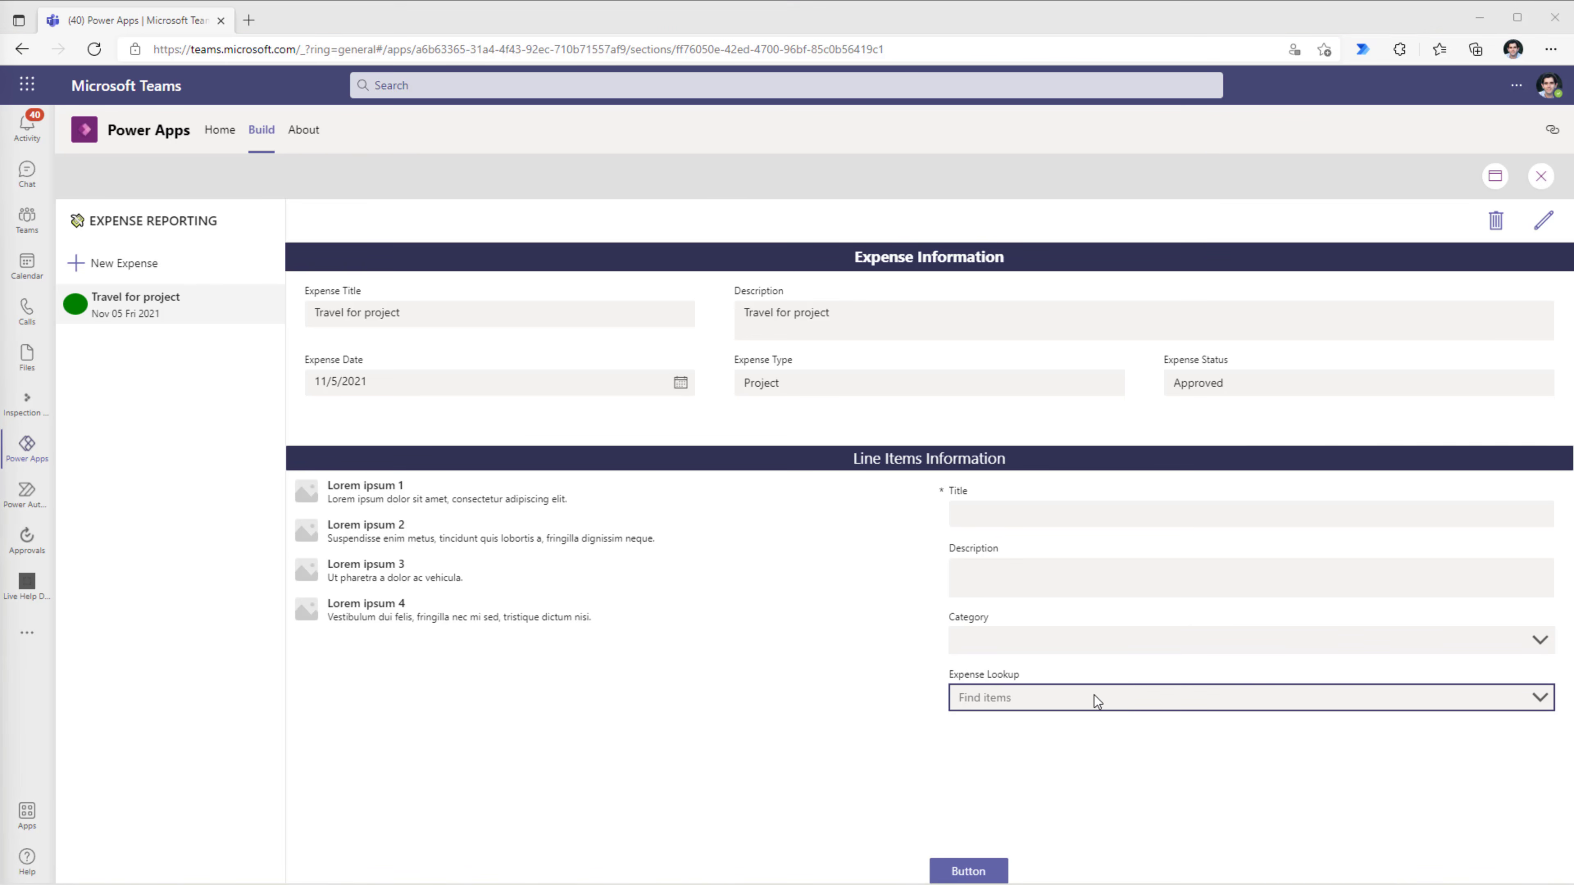
{"action": "left_click", "coordinate": [1541, 180]}
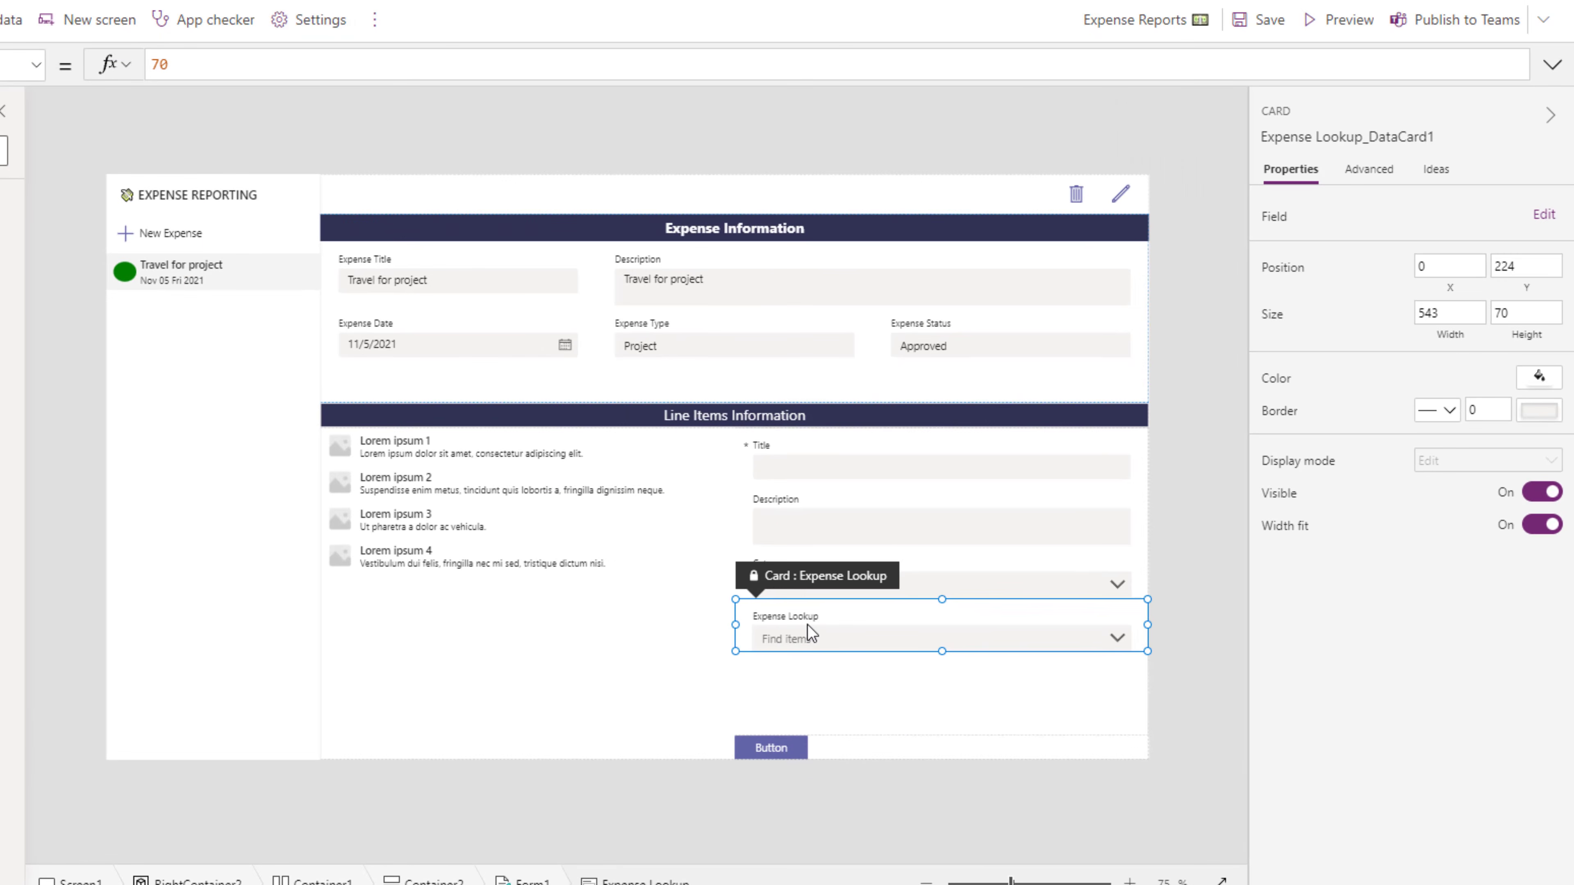
{"action": "left_click", "coordinate": [1370, 173]}
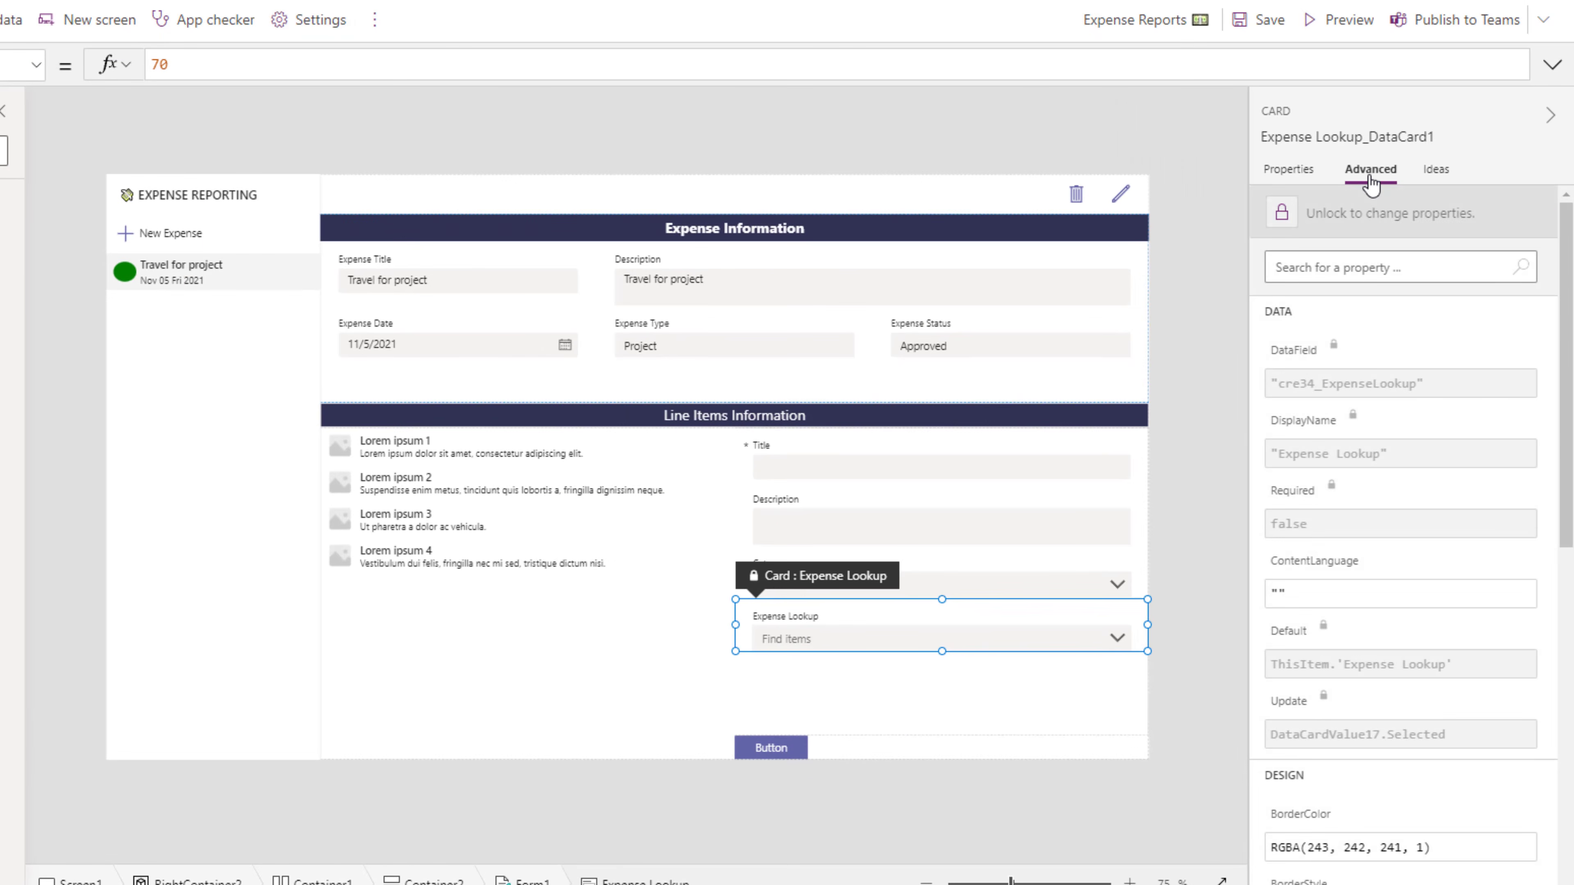
{"action": "left_click", "coordinate": [1377, 218]}
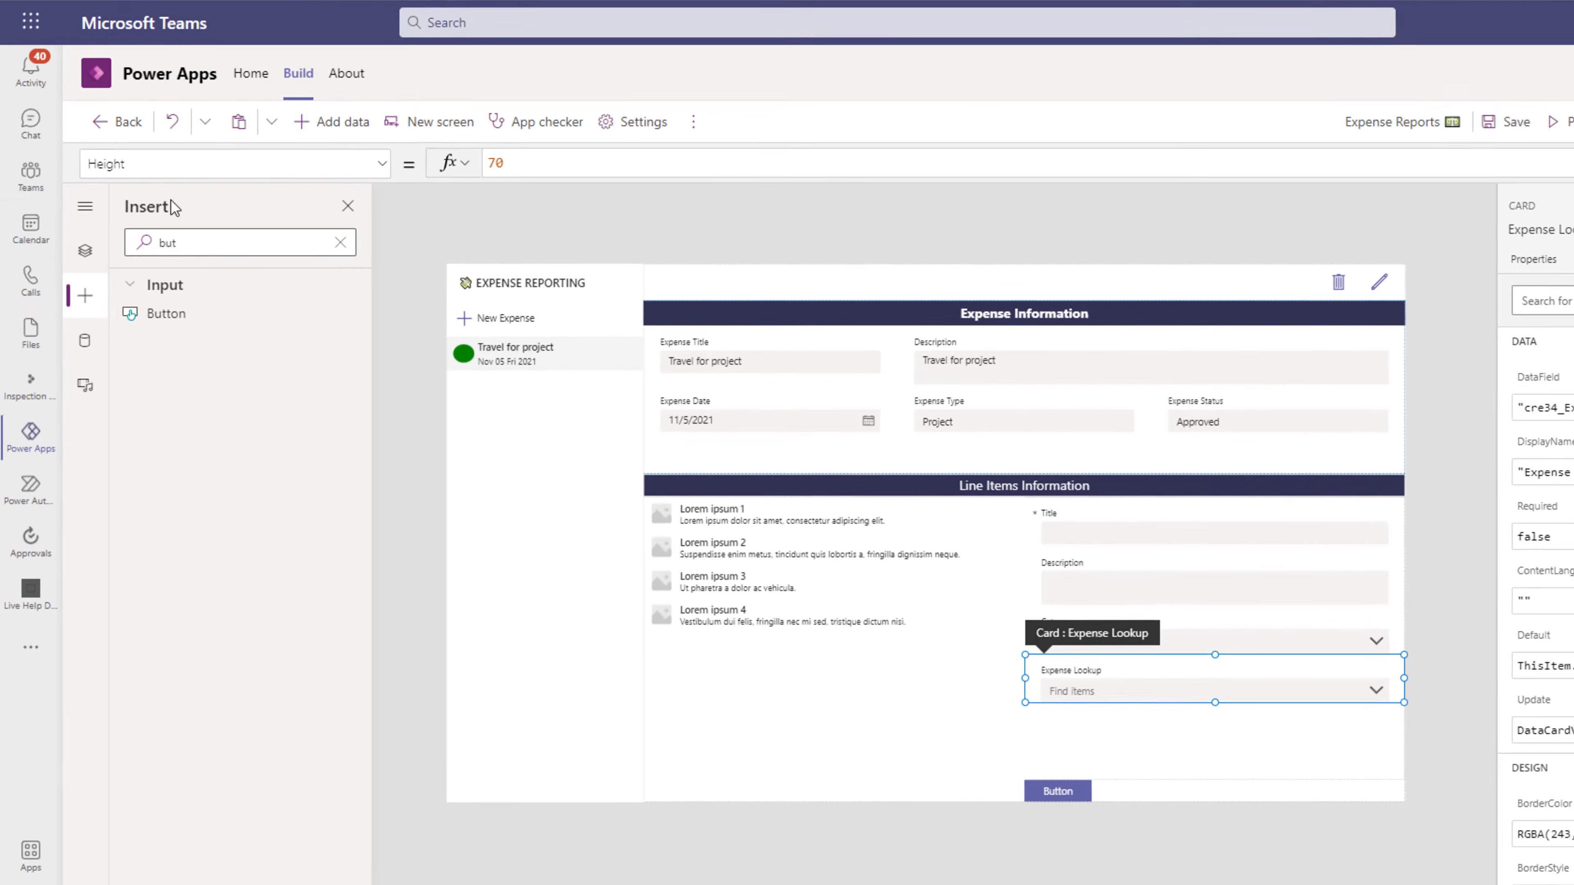
{"action": "left_click", "coordinate": [139, 212]}
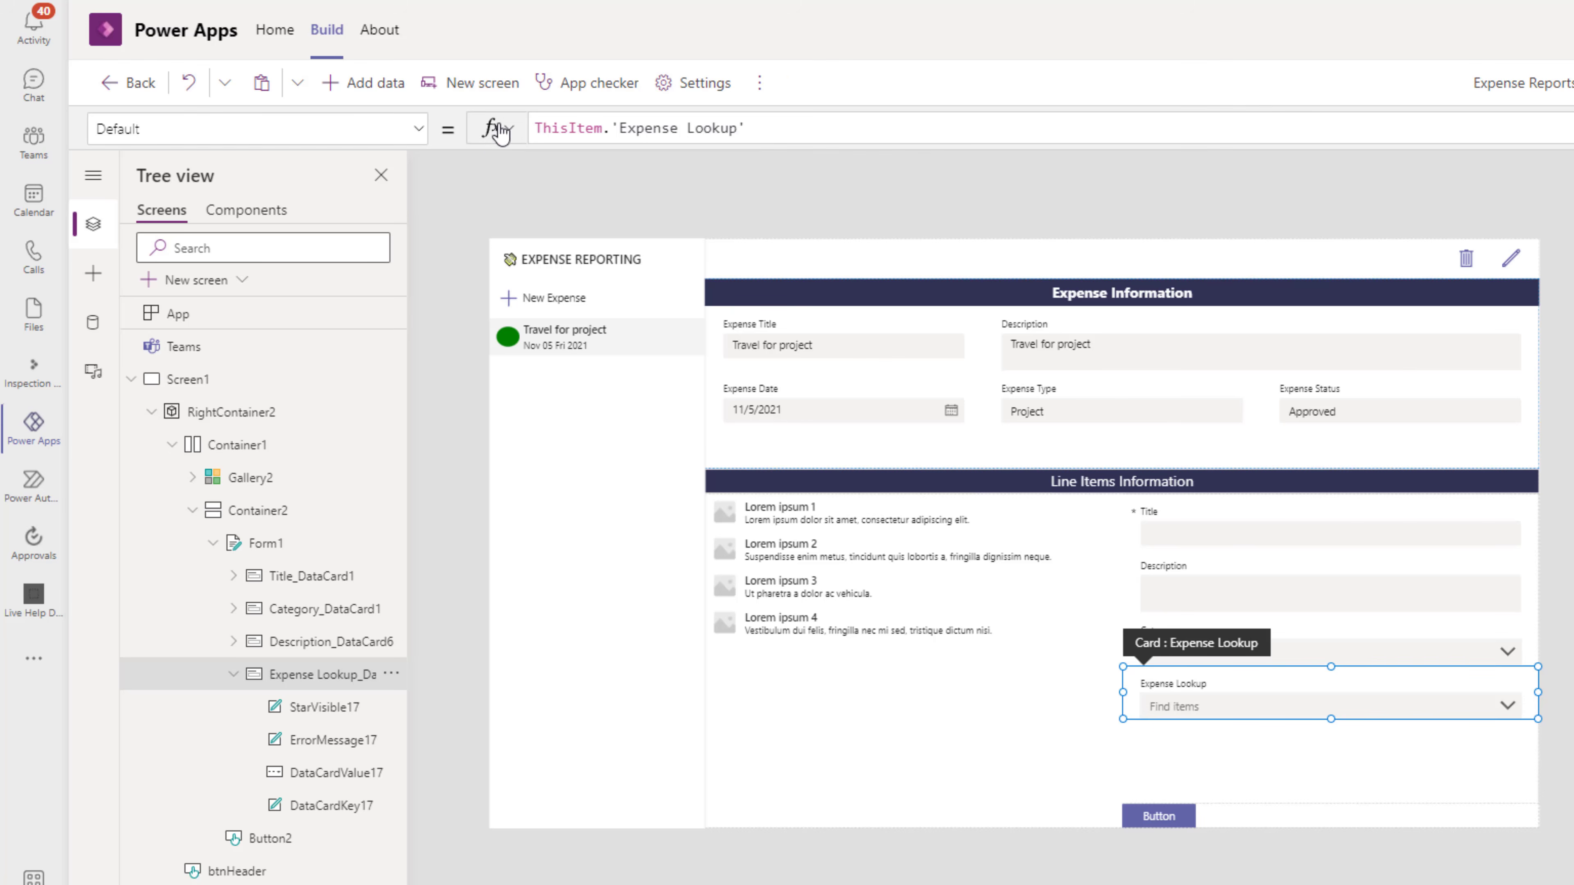
{"action": "left_click_drag", "start_coordinate": [751, 129], "coordinate": [533, 124]}
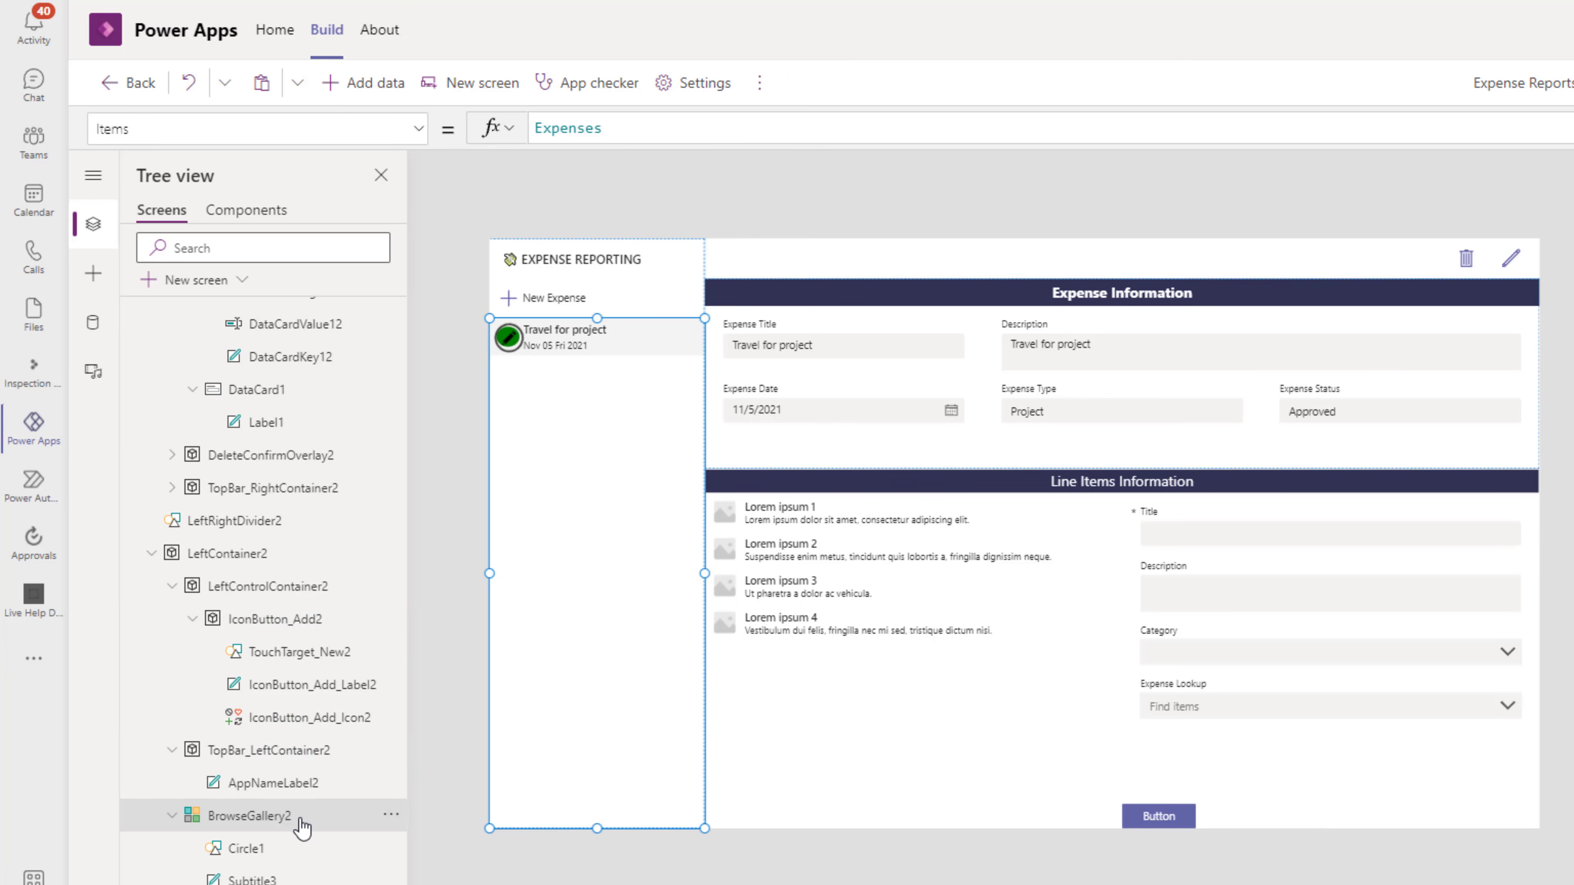
Step: Rename the gallery that lists the expenses as ExpensesGallery
{"action": "double_click", "coordinate": [261, 816]}
{"action": "type", "text": "ExpensesGallery"}
{"action": "key", "text": "Return"}
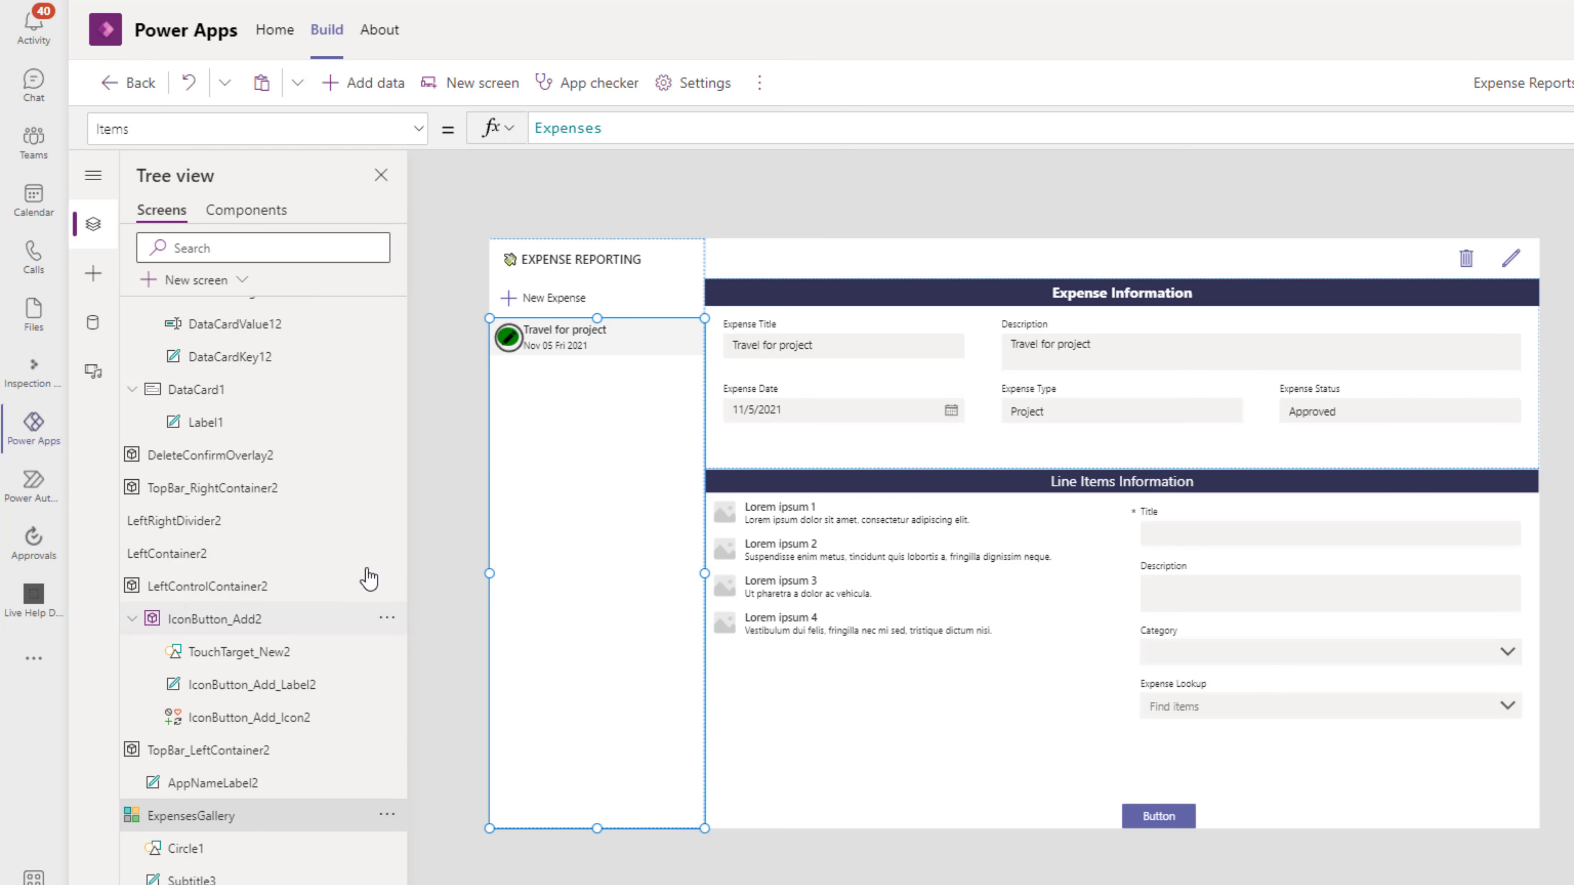
Step: Set the Default property of the line item form's Expense Lookup card to ExpensesGallery.Selected
{"action": "scroll", "coordinate": [303, 450], "scroll_direction": "up", "scroll_amount": 10}
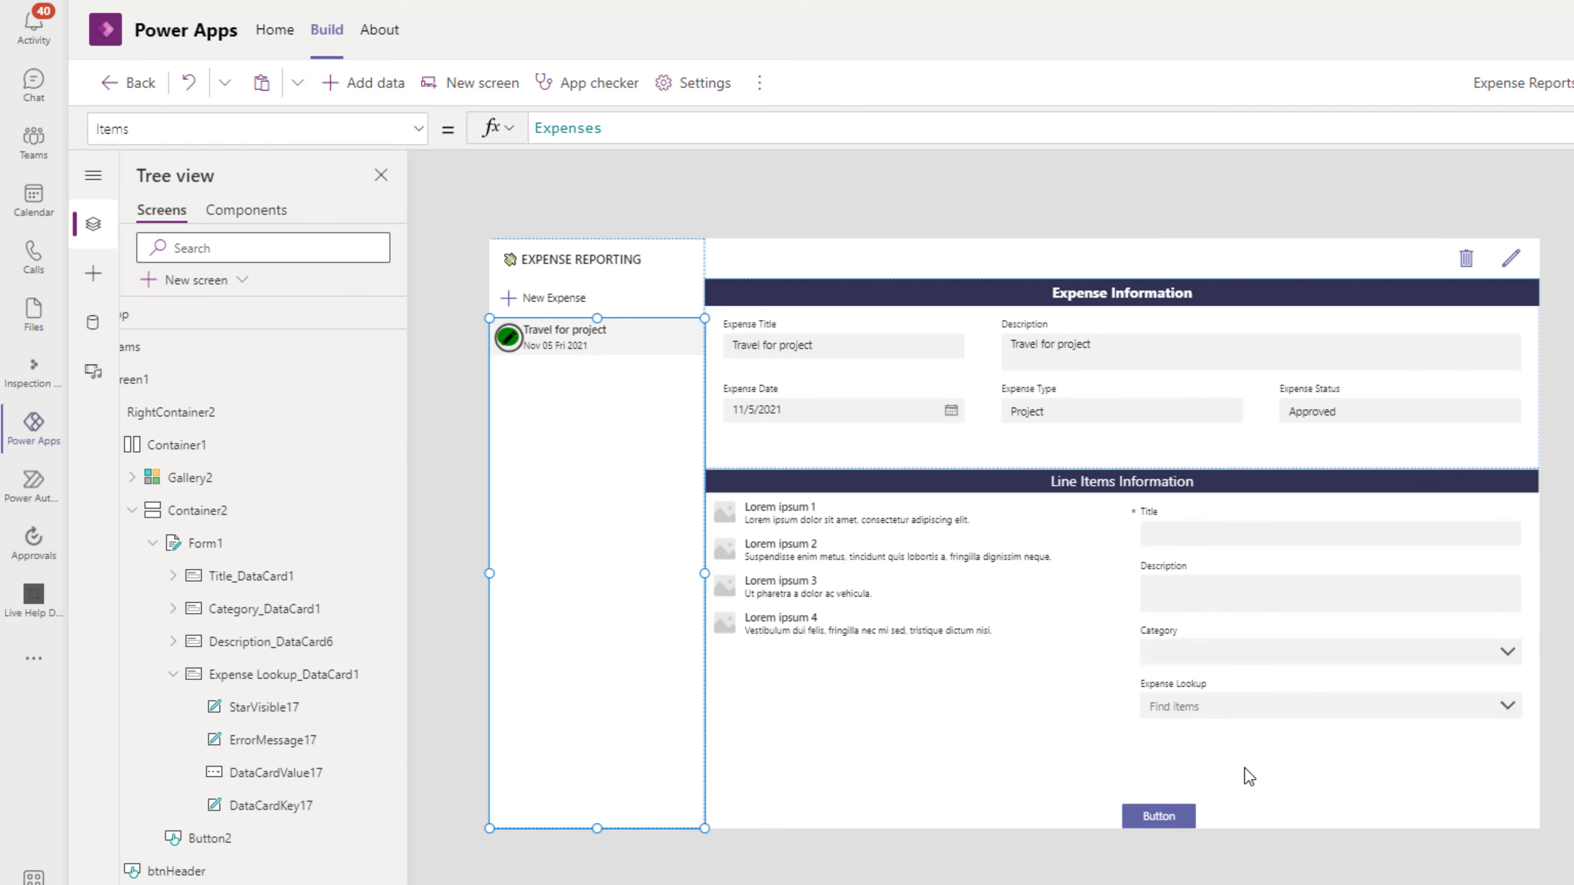
{"action": "left_click", "coordinate": [1249, 701]}
{"action": "left_click", "coordinate": [599, 130]}
{"action": "type", "text": "e"}
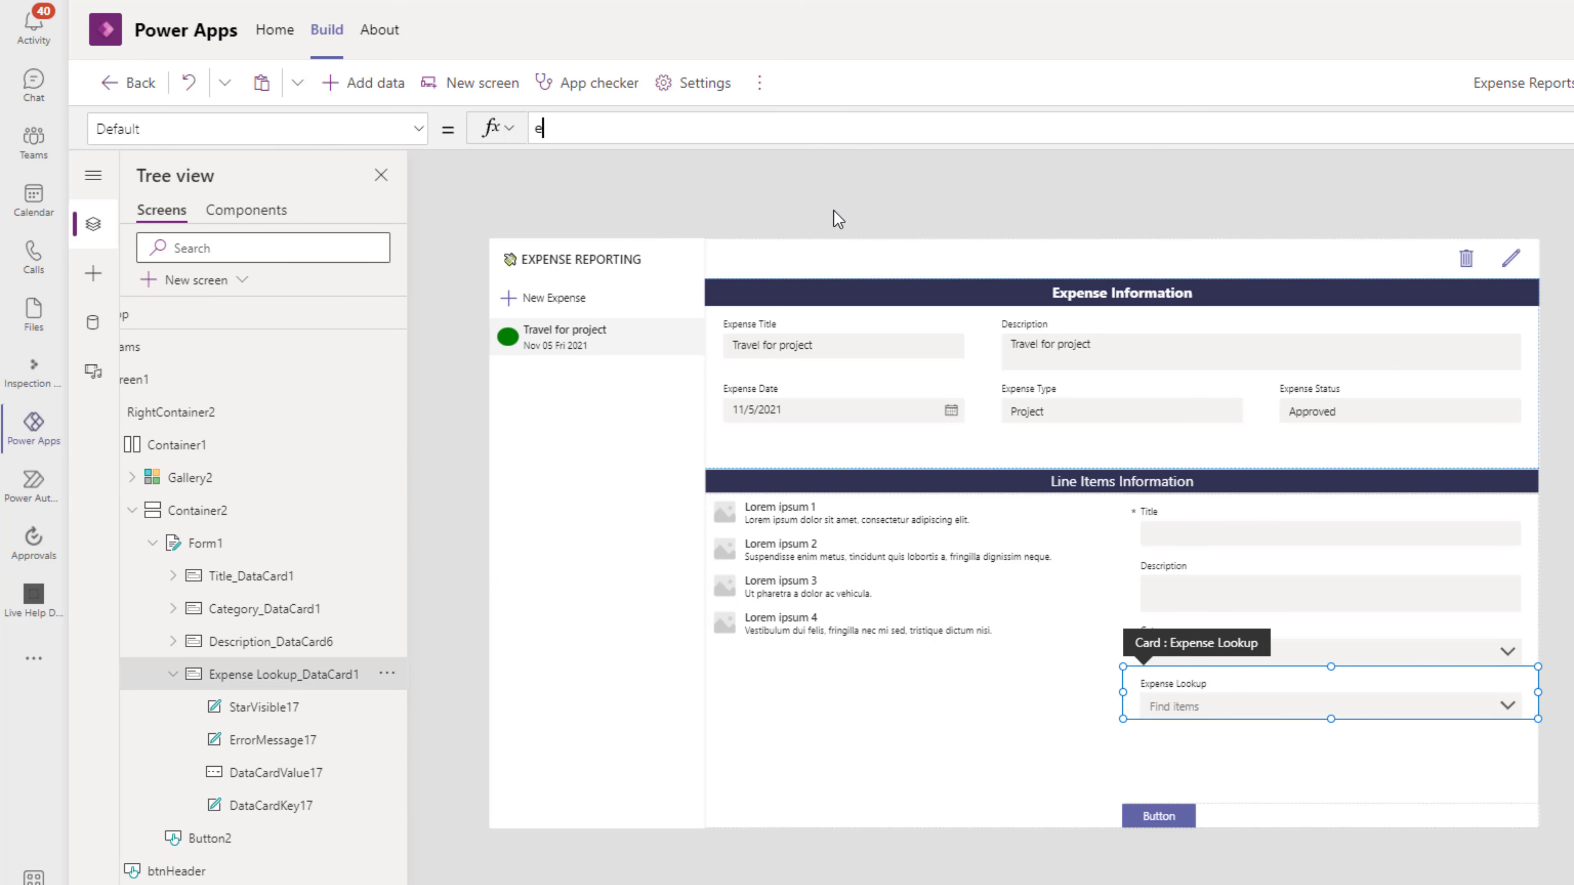
{"action": "type", "text": "xpensesGallery."}
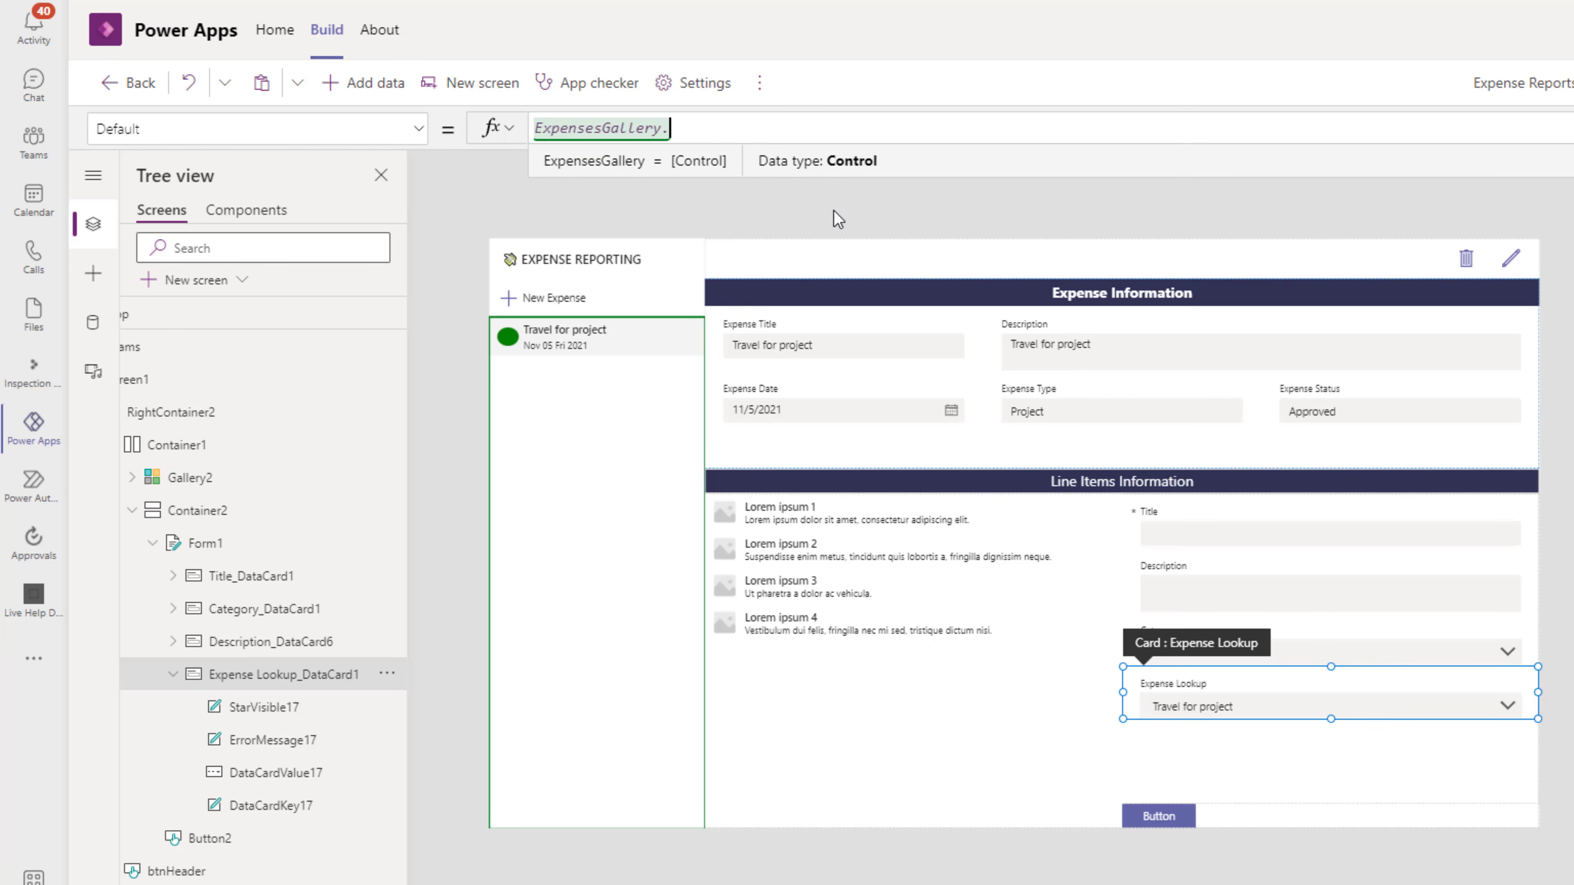
{"action": "type", "text": "Selected"}
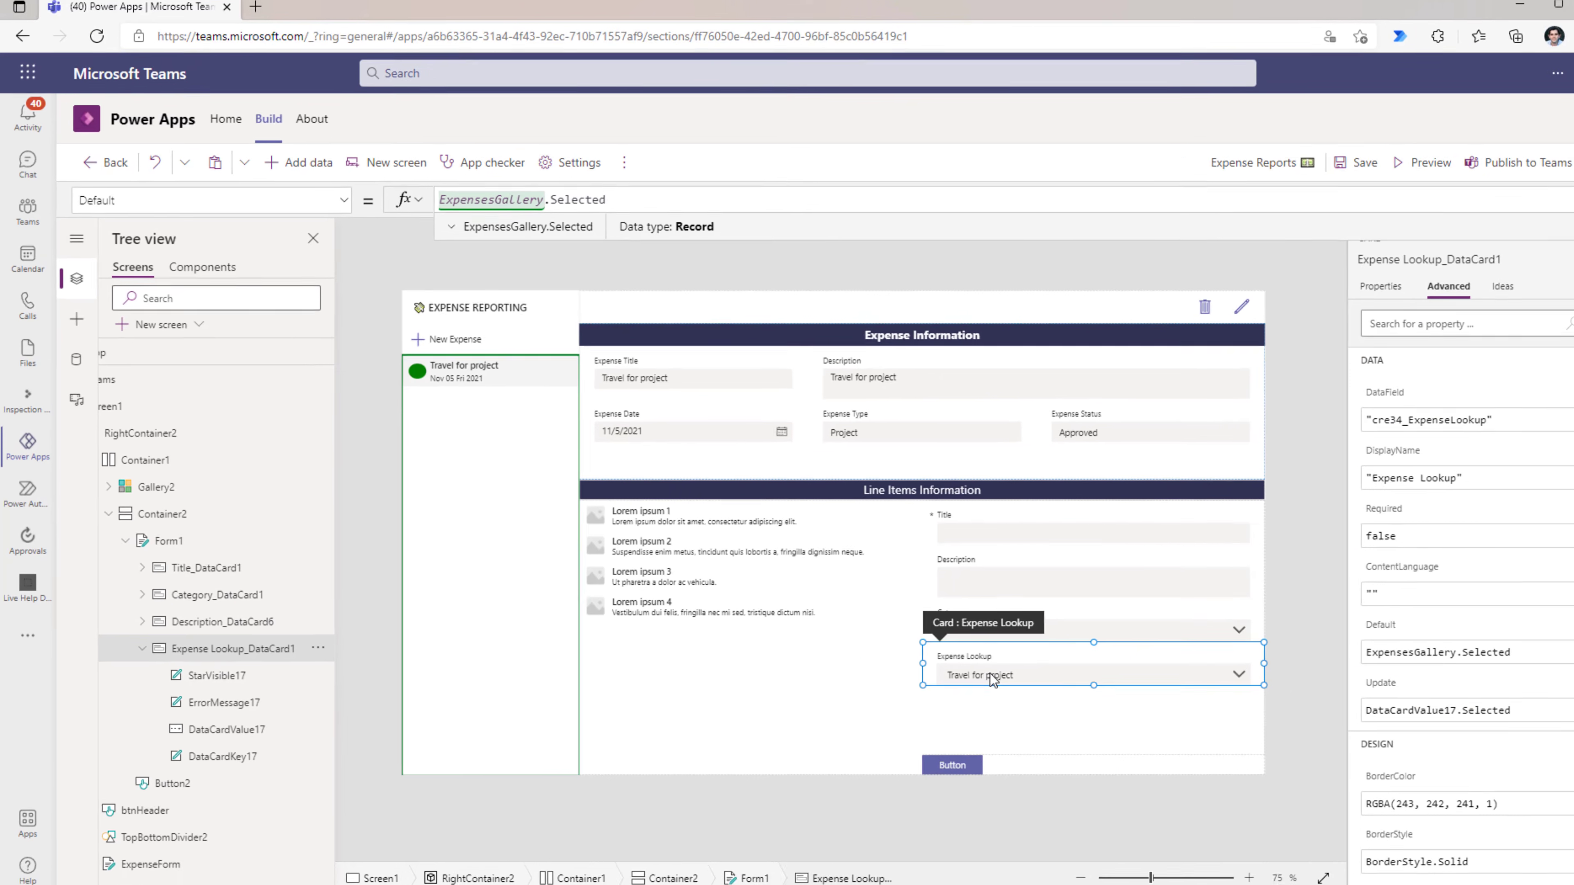
Step: Preview the app and select the Training expense to check that the line item form's Expense Lookup follows the selection
{"action": "left_click", "coordinate": [1380, 186]}
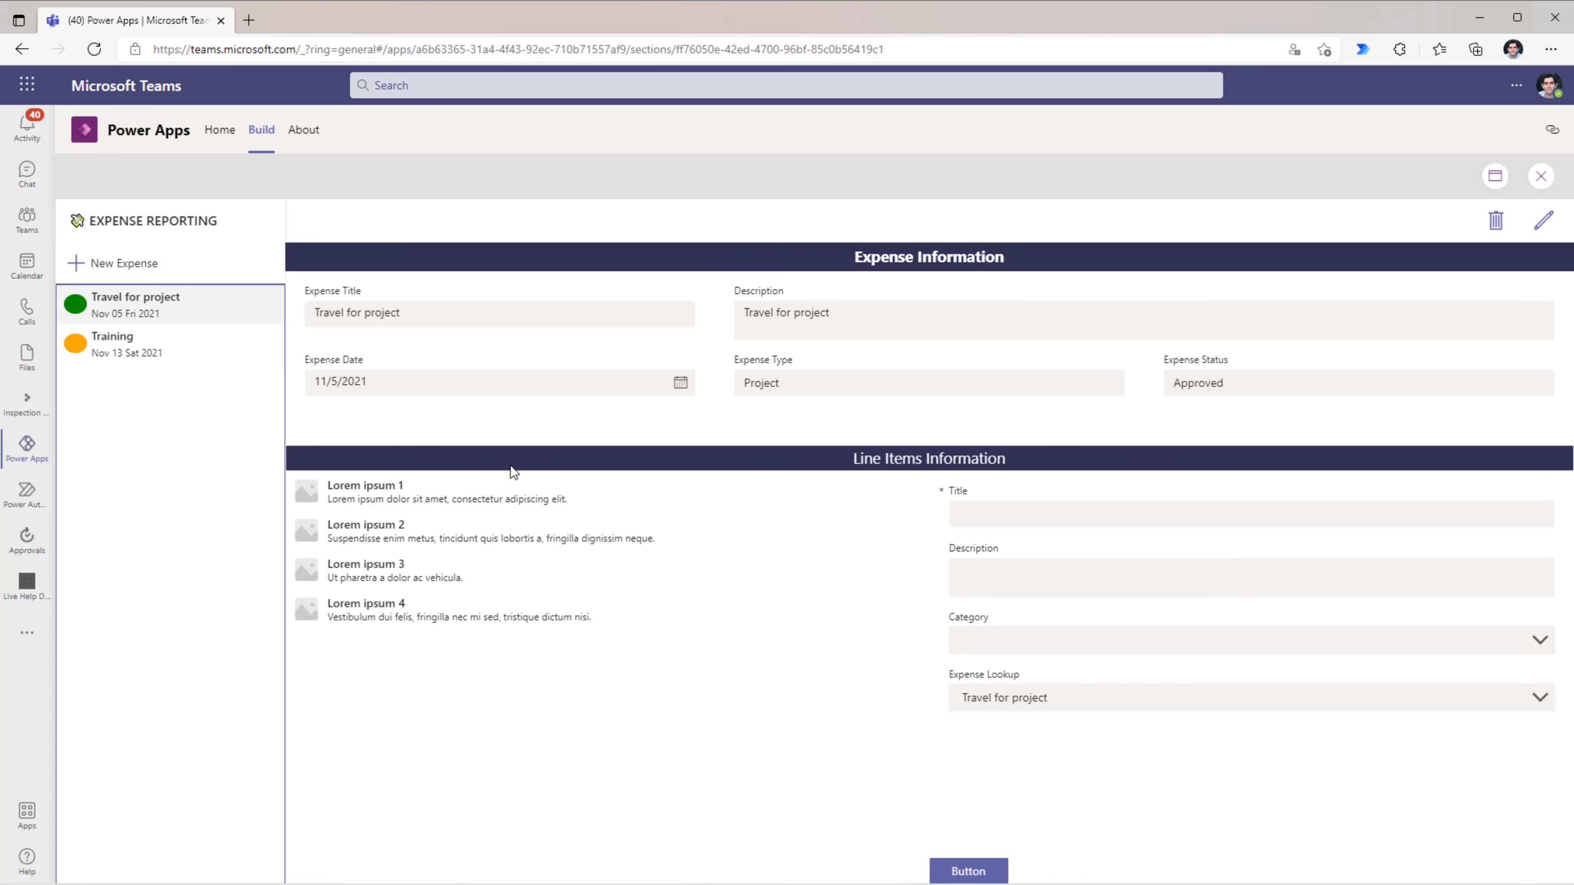
{"action": "left_click", "coordinate": [97, 351]}
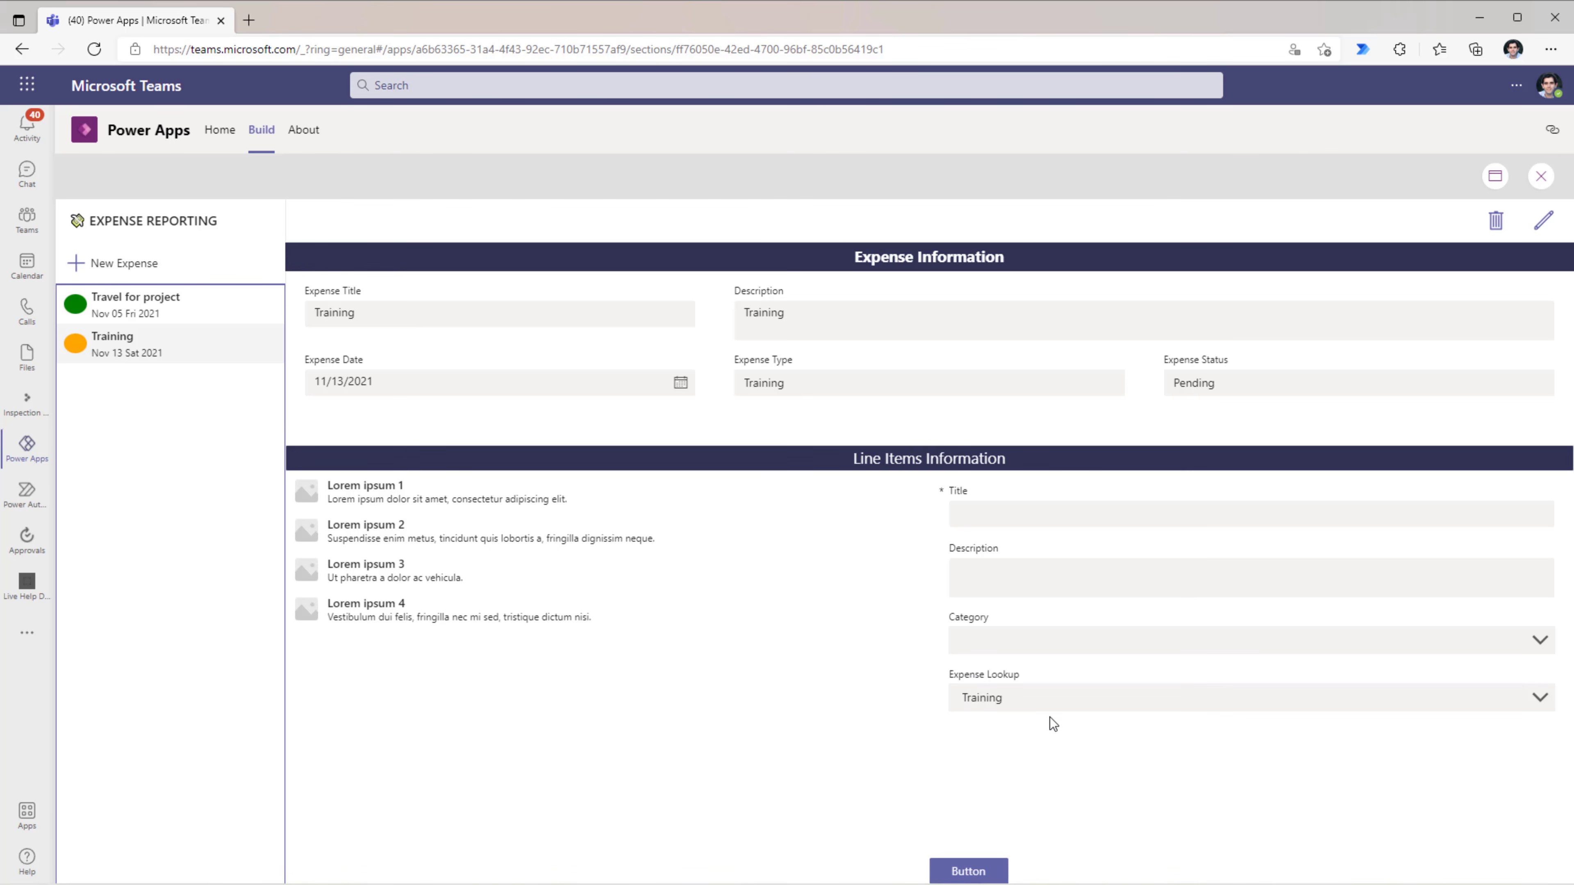
{"action": "key", "text": "Escape"}
Step: Display the Visible property of the line item form's Expense Lookup card
{"action": "left_click", "coordinate": [978, 655]}
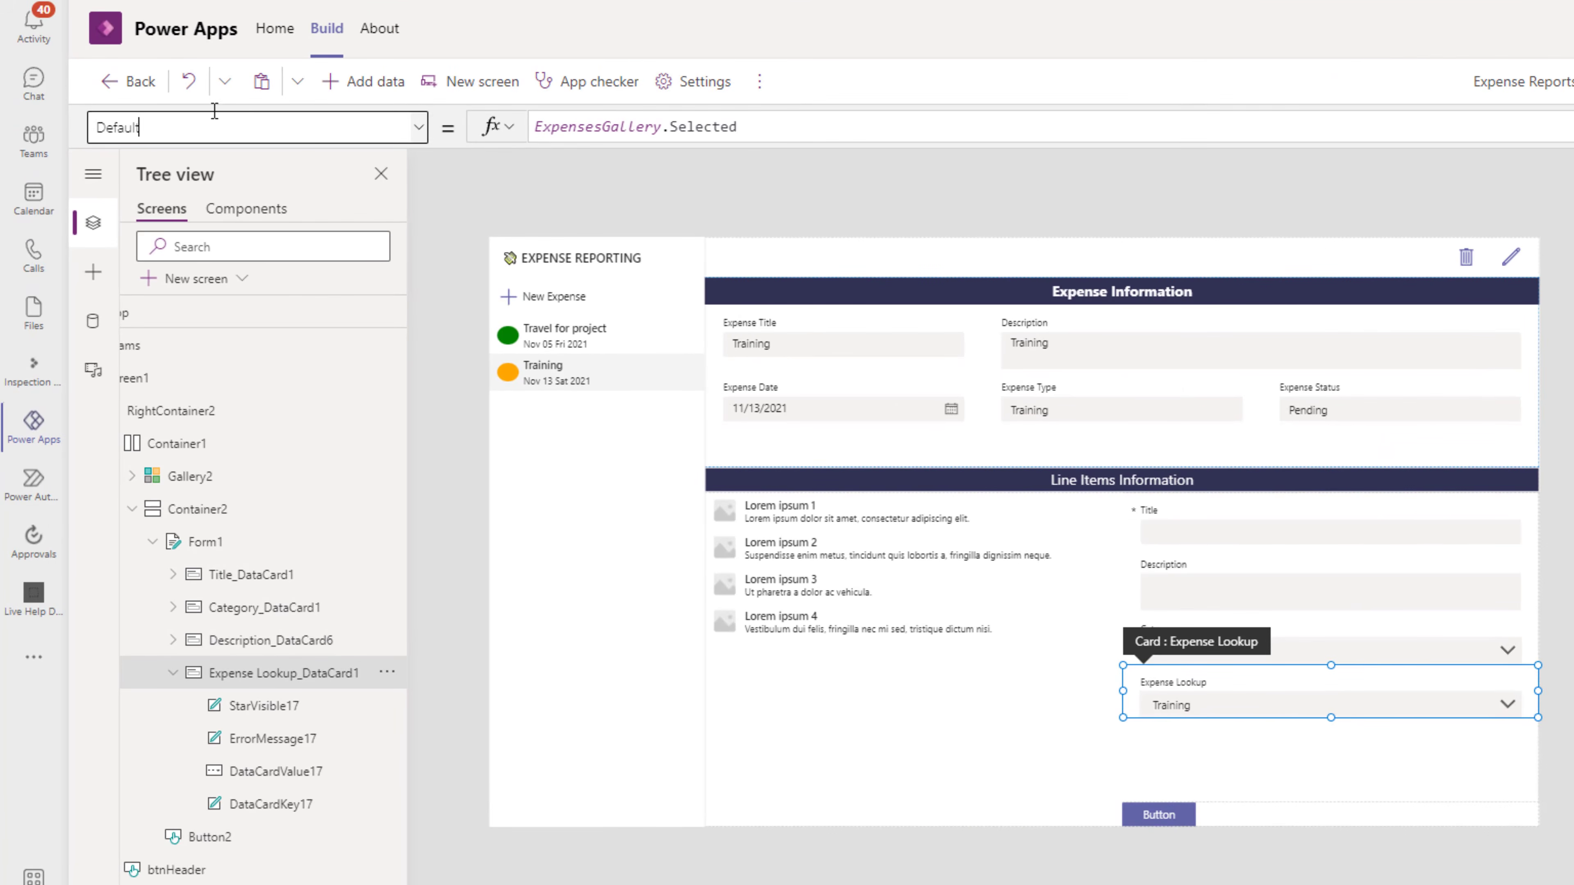
{"action": "double_click", "coordinate": [168, 208]}
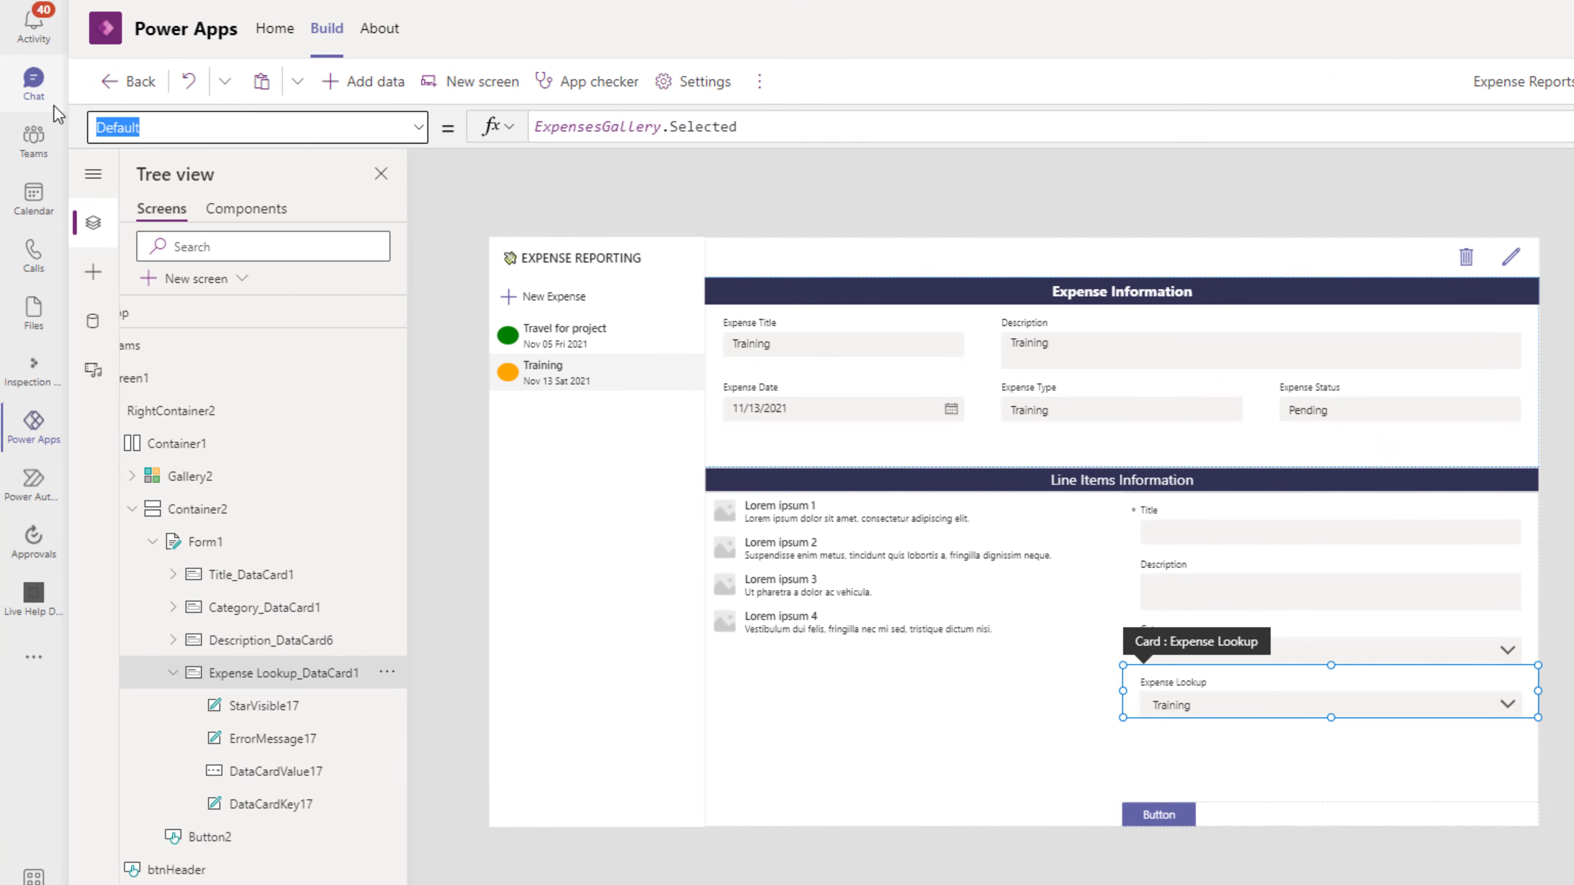
{"action": "type", "text": "Visible"}
{"action": "key", "text": "Return"}
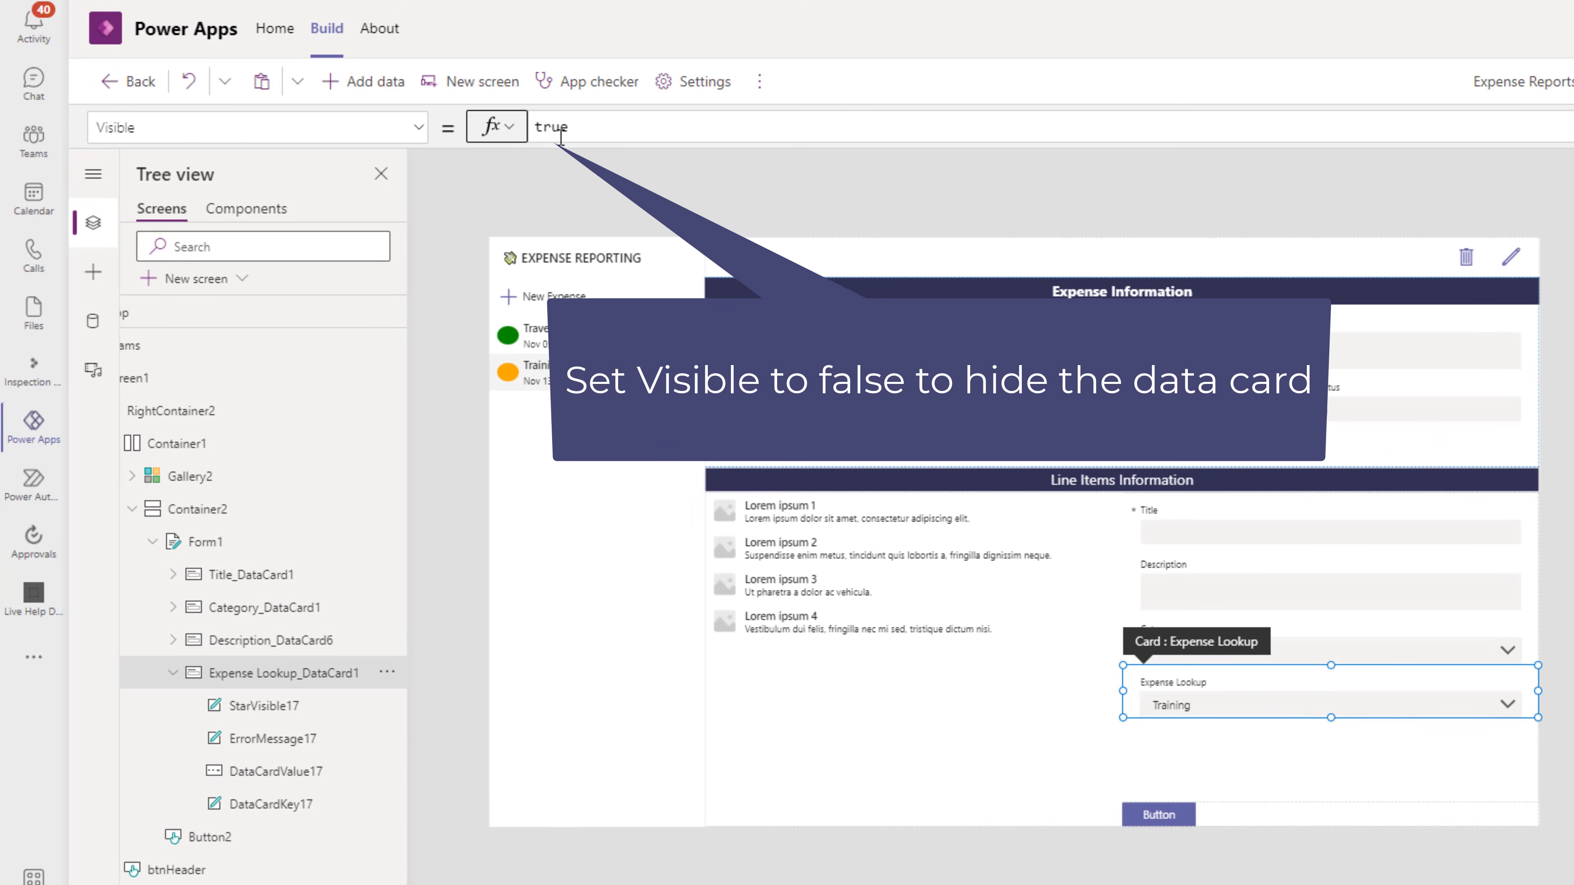
Step: Set the text of the button below the line item form to "Save Line Item"
{"action": "left_click", "coordinate": [1160, 814]}
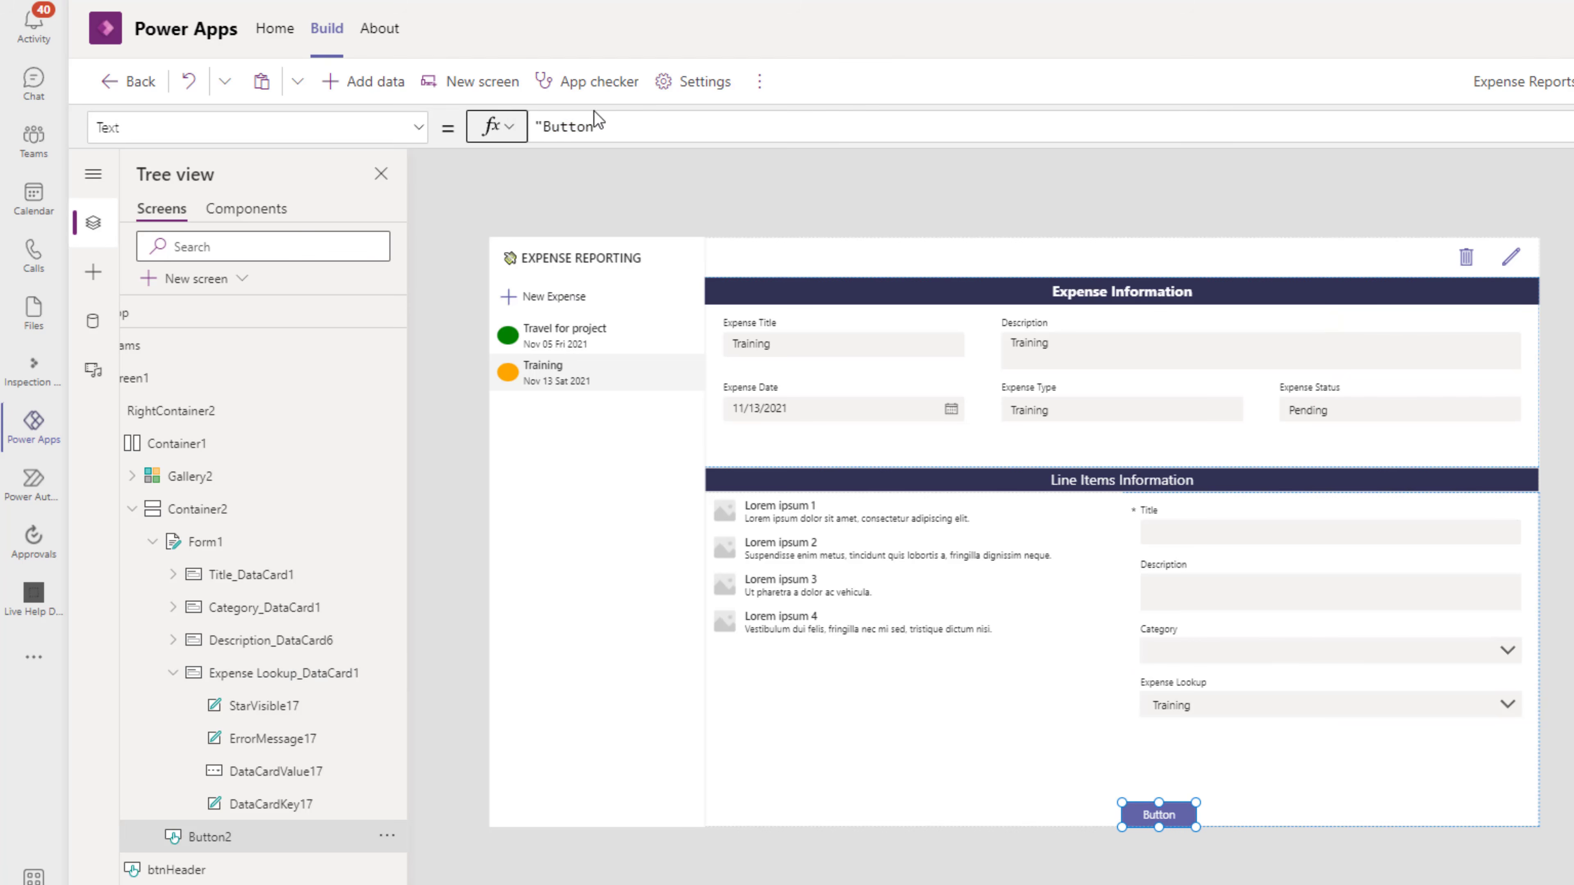
{"action": "double_click", "coordinate": [573, 126]}
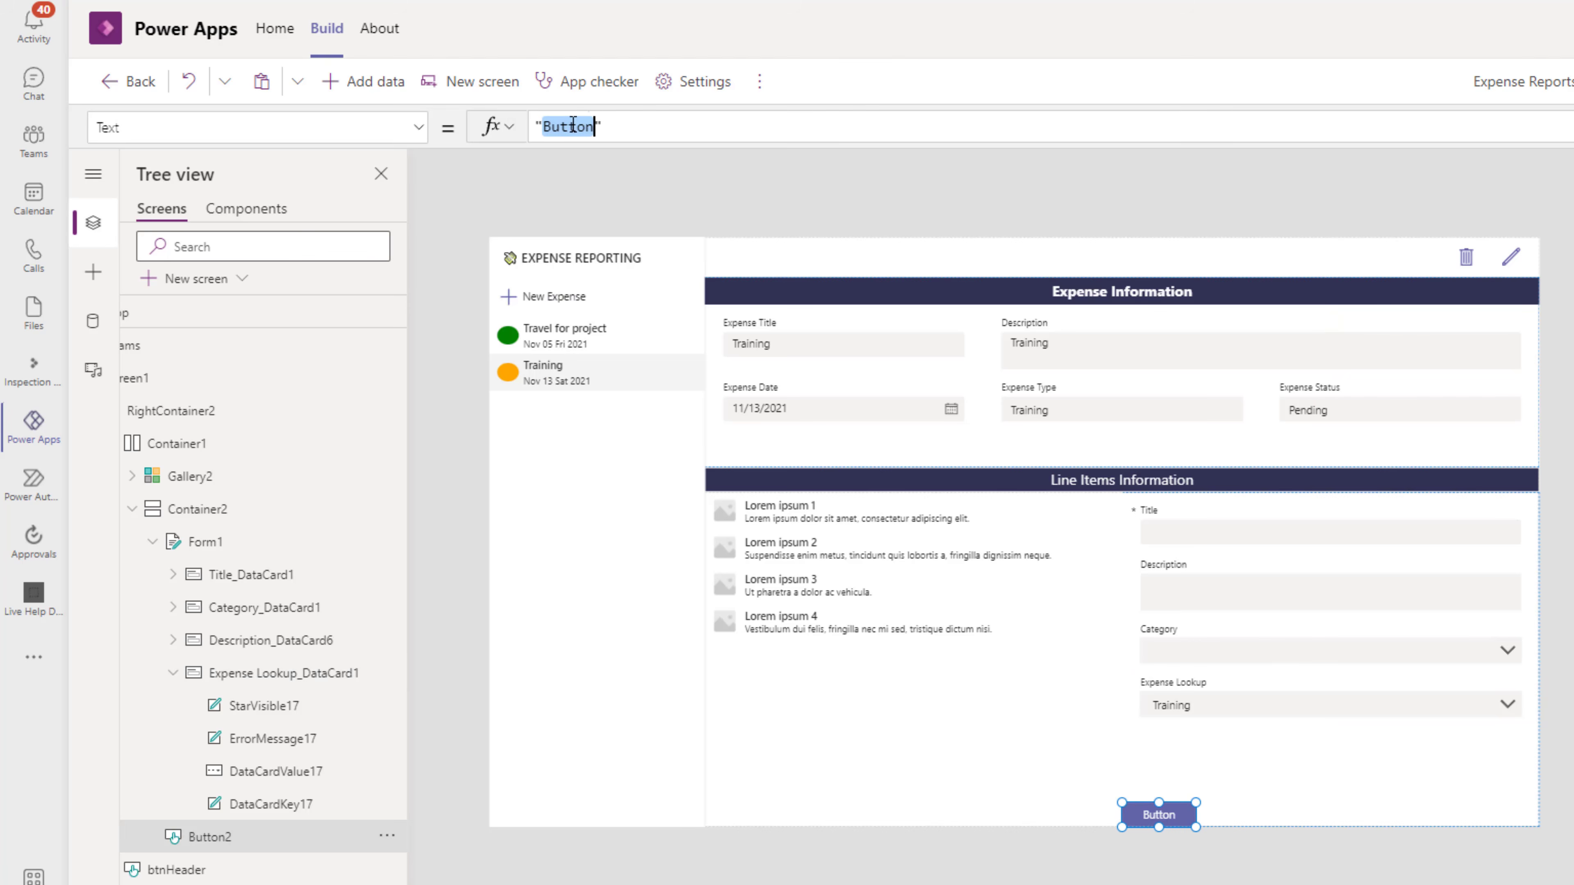
{"action": "type", "text": "Save Line Item"}
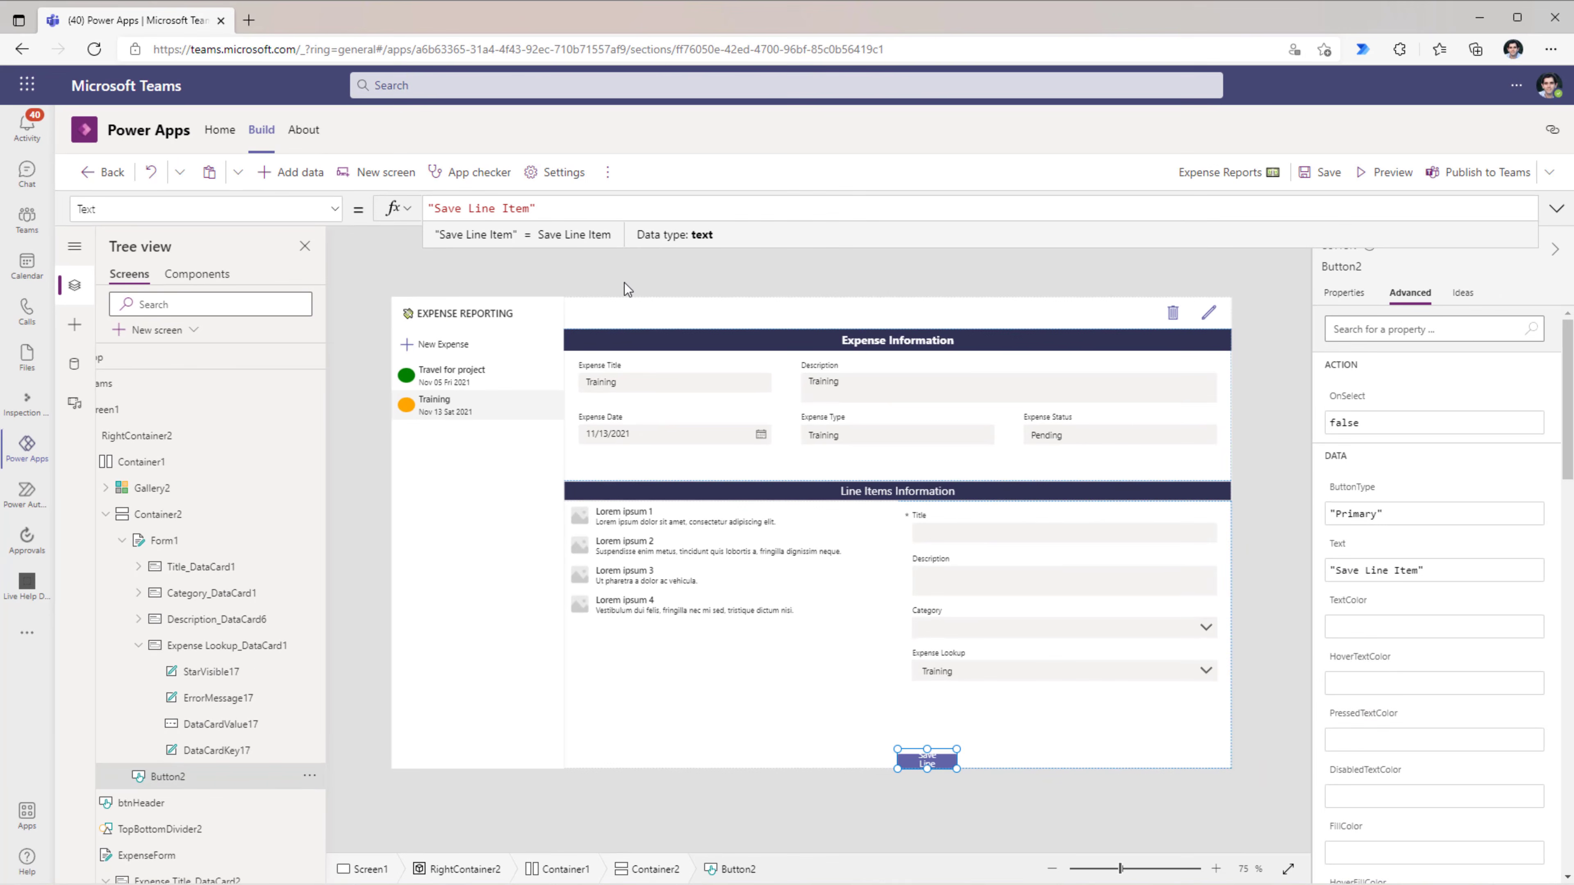
Step: Center the Save Line Item button in its container and set its width to 150
{"action": "left_click", "coordinate": [1344, 292]}
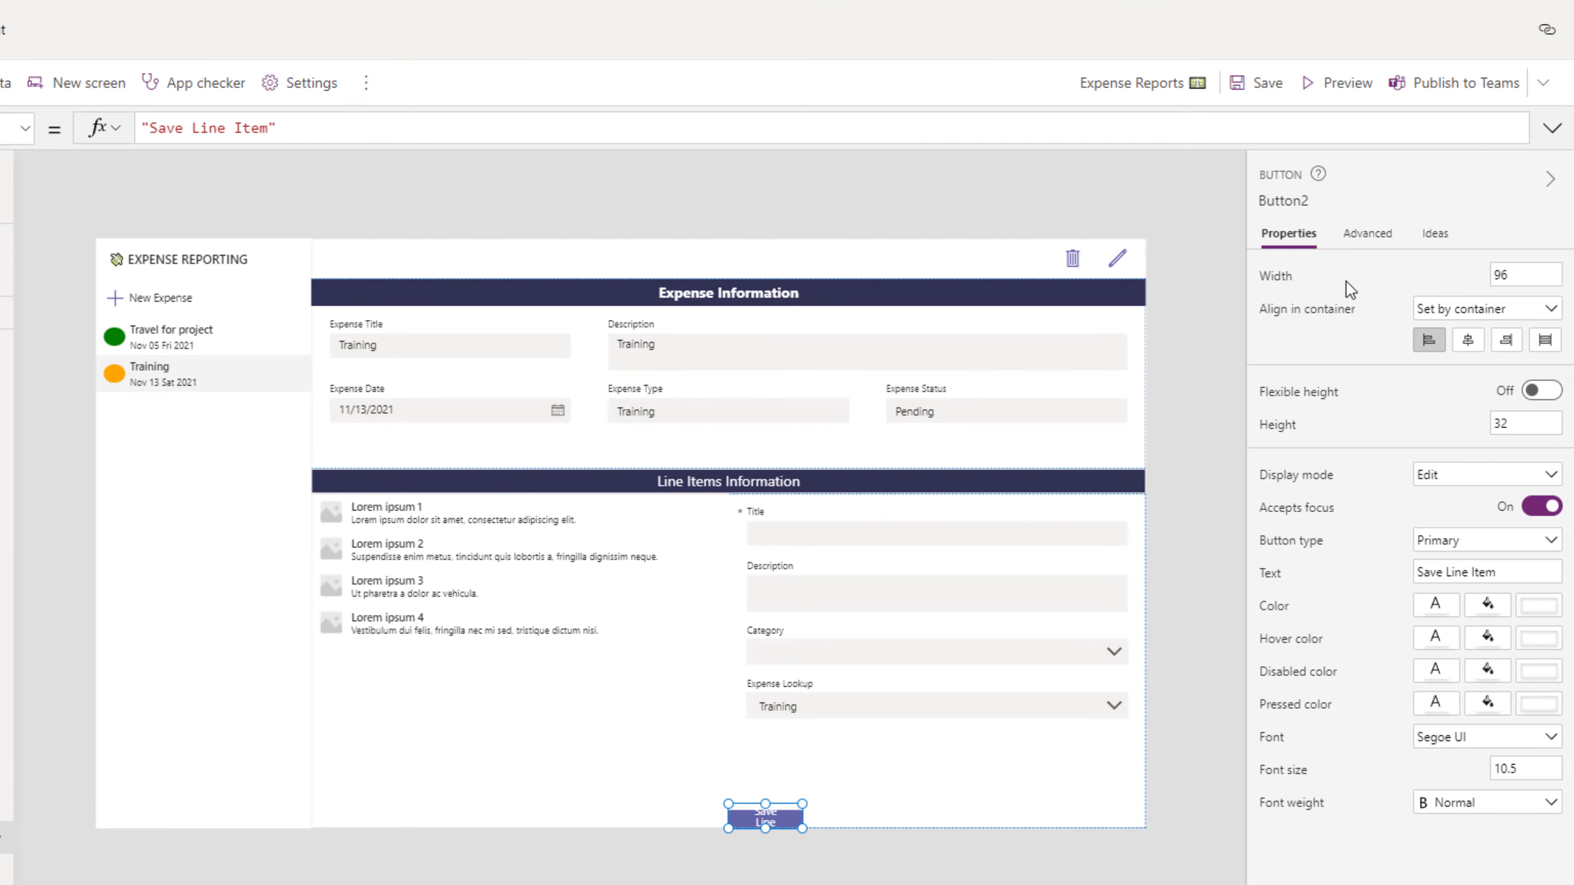
{"action": "left_click", "coordinate": [1468, 341]}
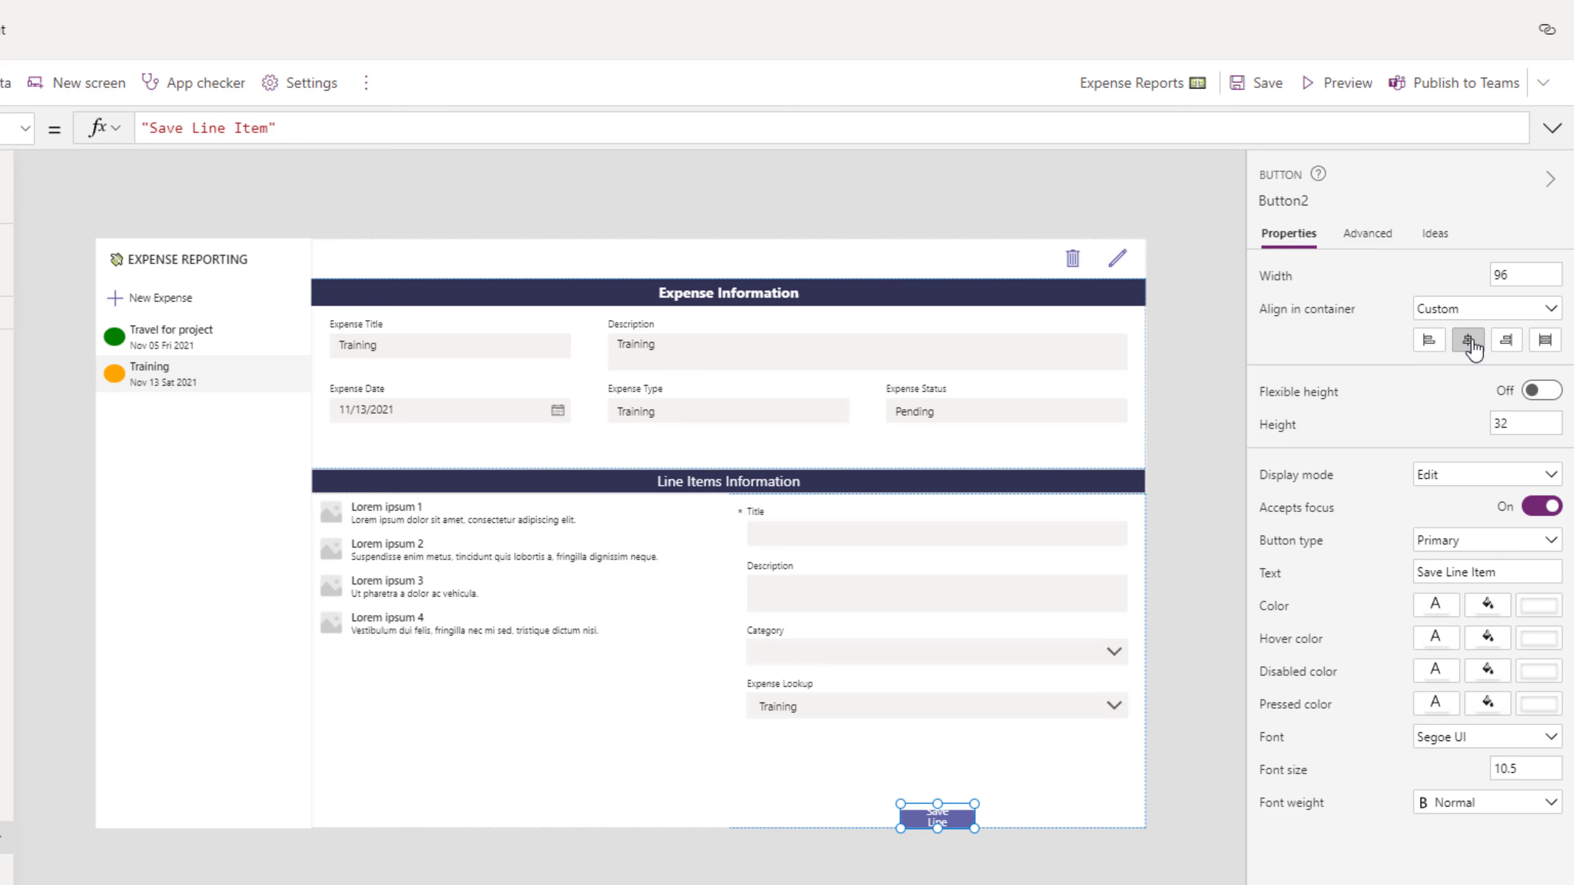
{"action": "left_click", "coordinate": [1525, 275]}
{"action": "type", "text": "15"}
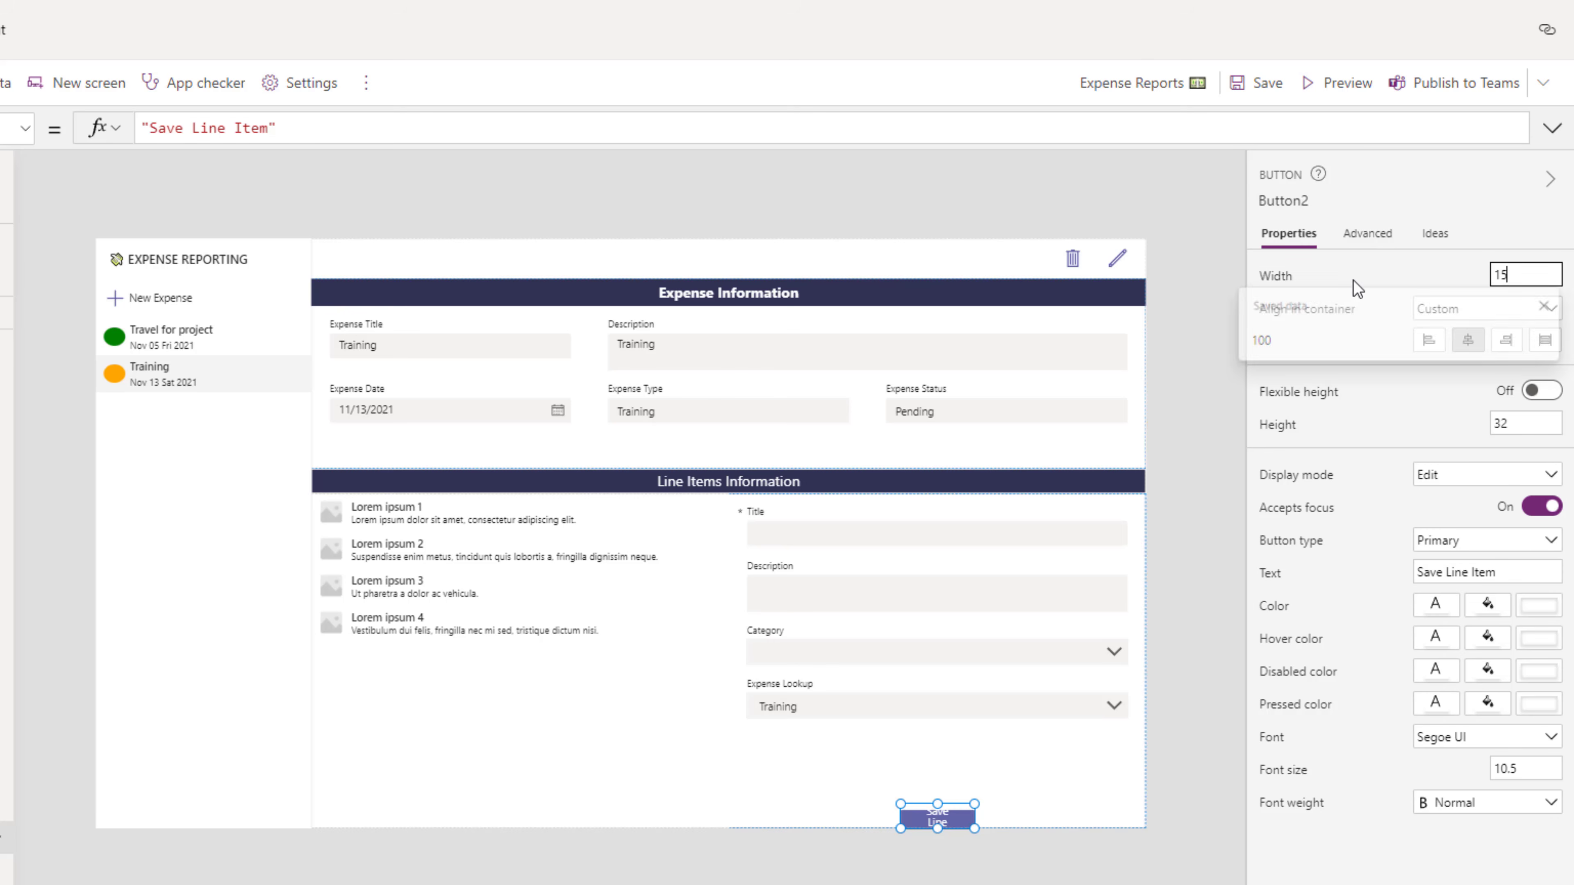
{"action": "type", "text": "0"}
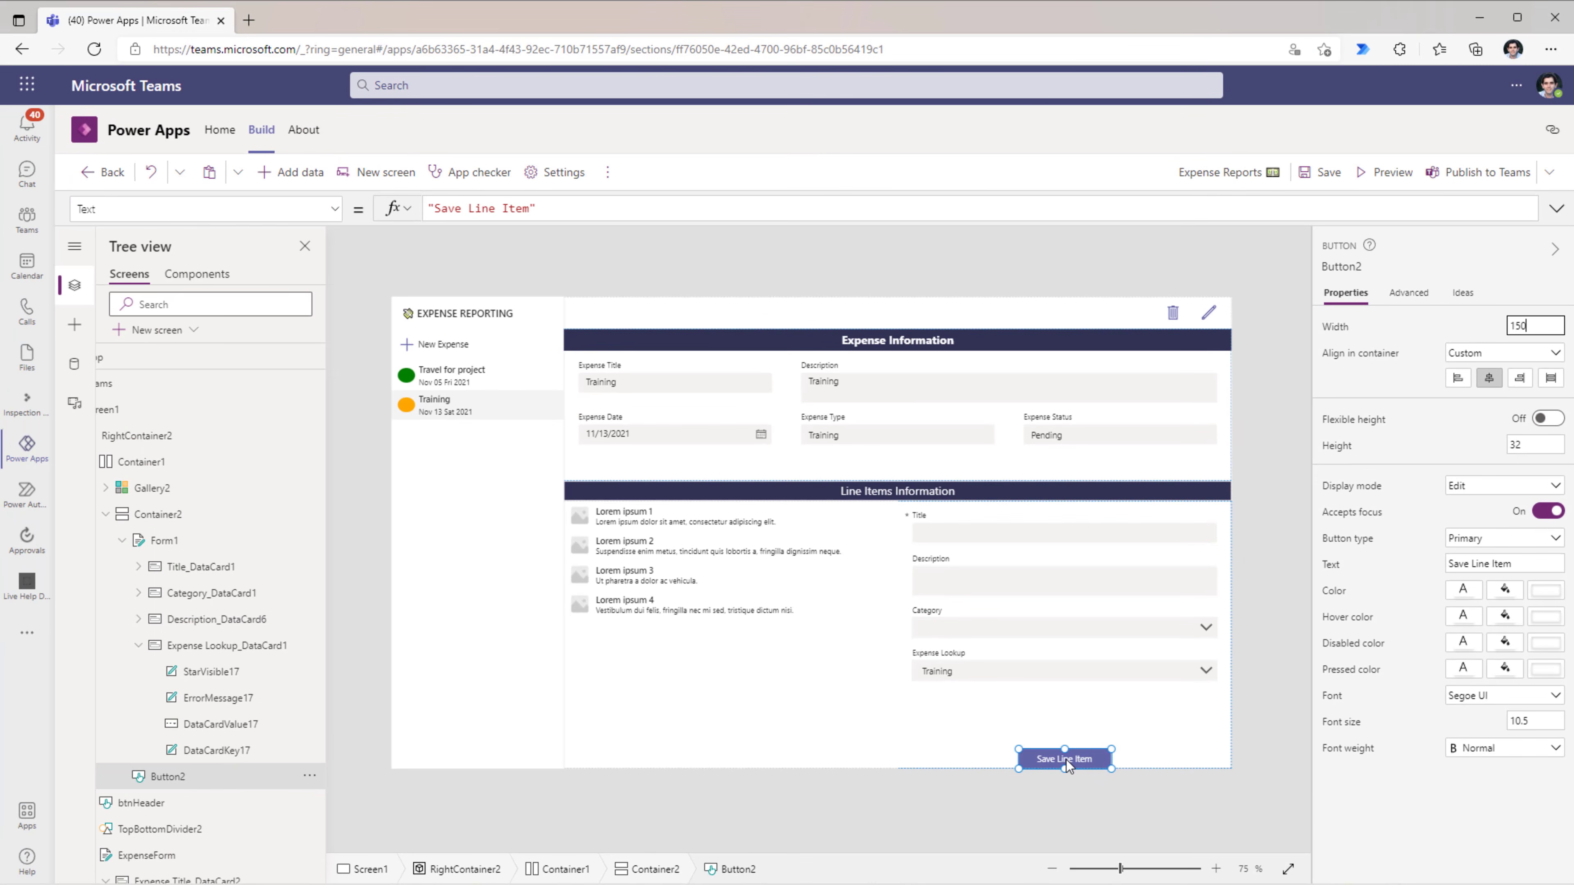
Step: Rename the line item form as LineItemsForm and set the Save Line Item button's OnSelect to SubmitForm(LineItemsForm)
{"action": "left_click", "coordinate": [84, 209]}
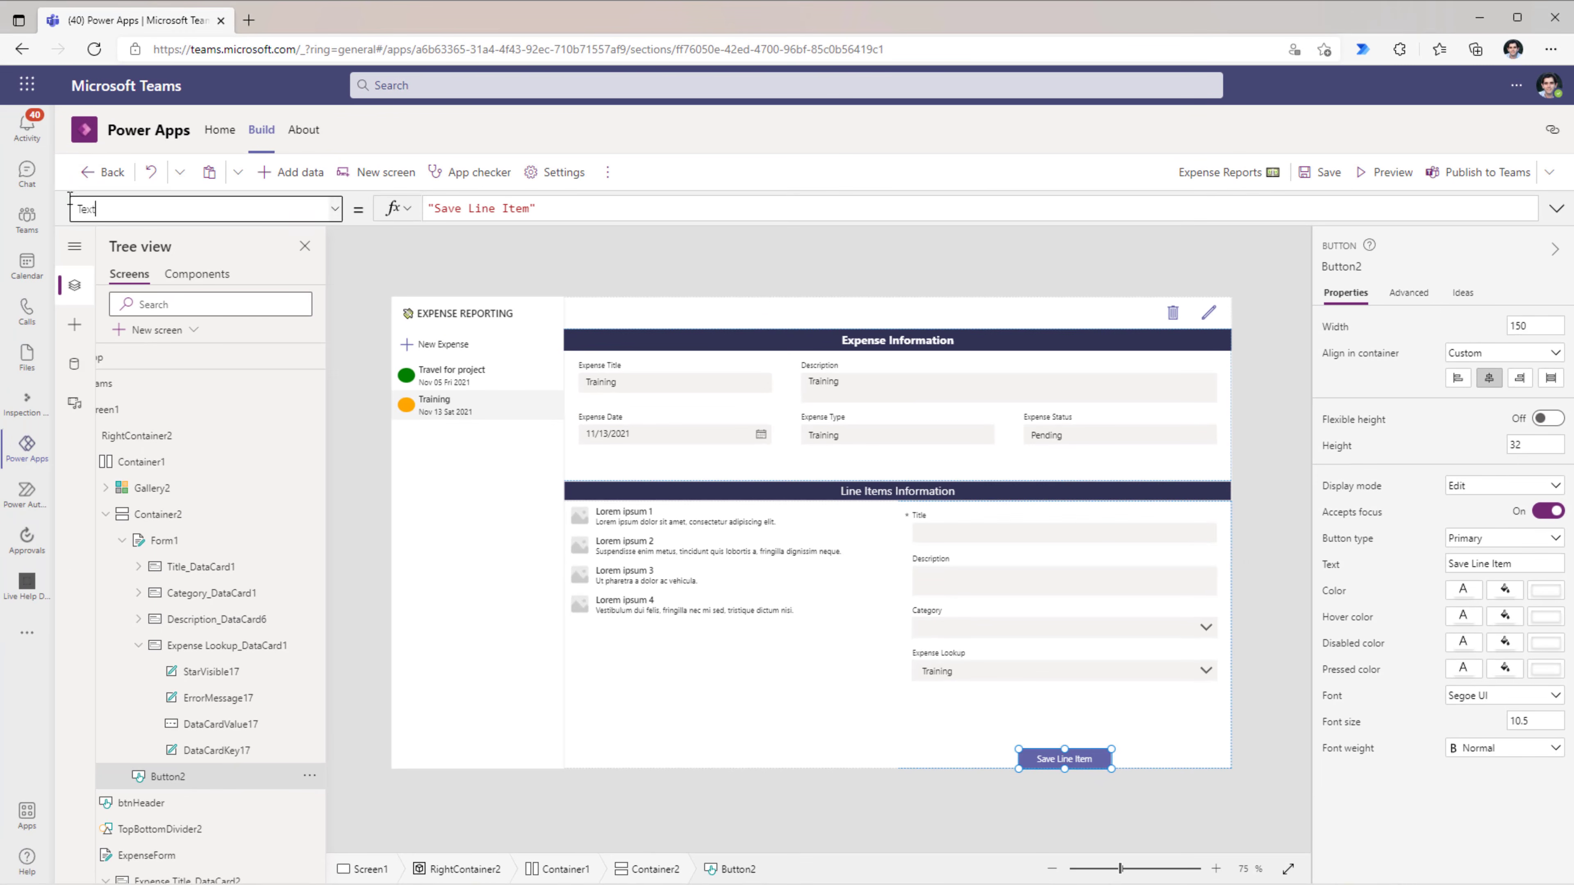
{"action": "type", "text": "subm"}
{"action": "type", "text": "itForm("}
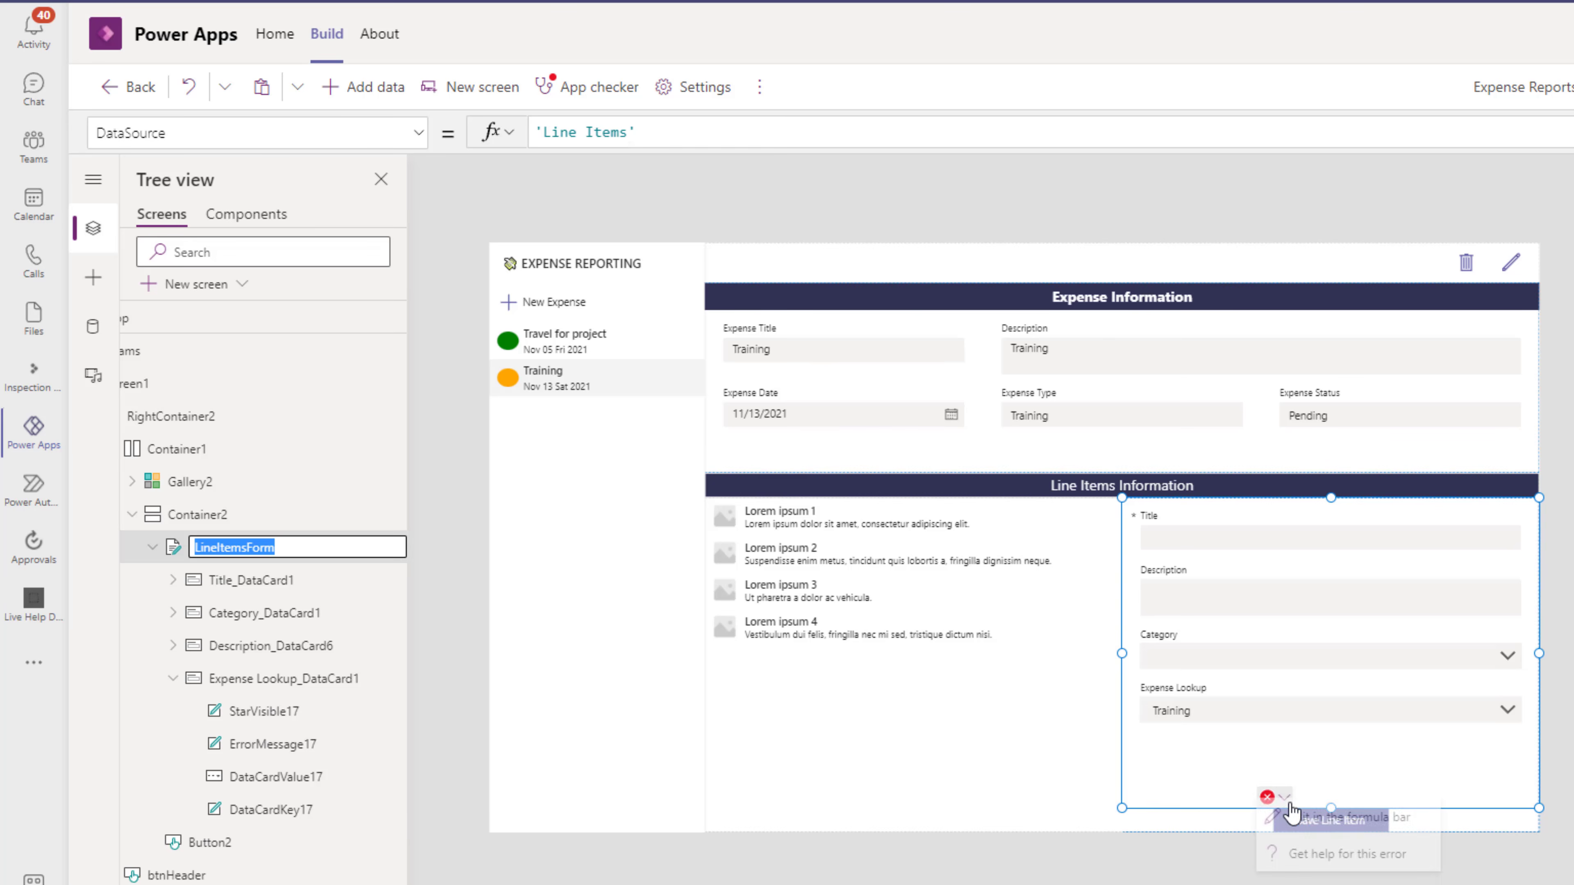
{"action": "left_click", "coordinate": [1290, 819]}
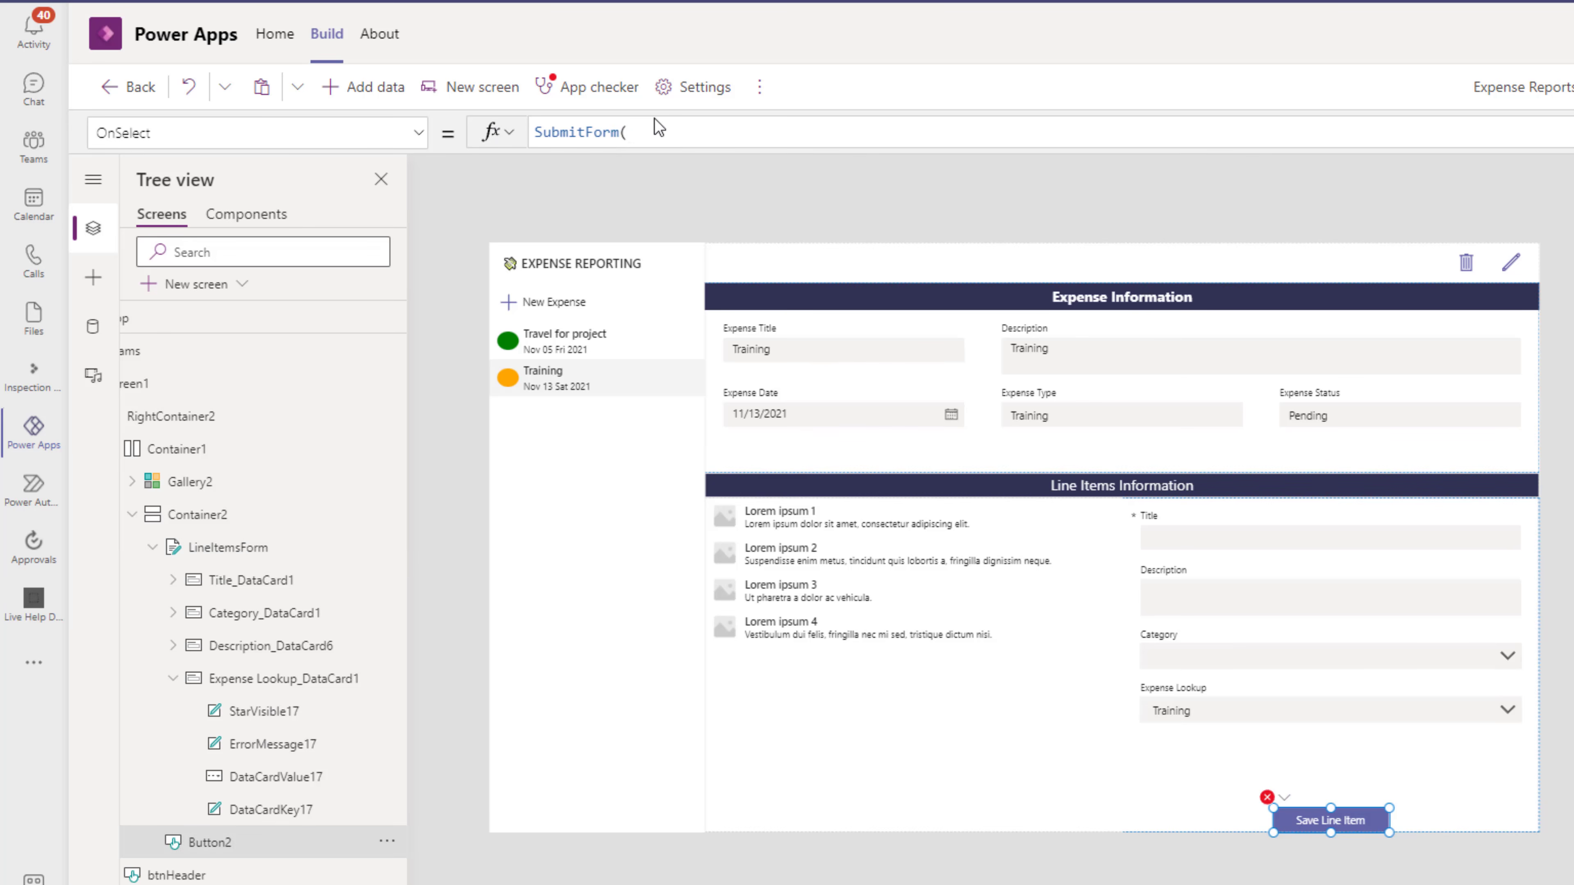
{"action": "left_click", "coordinate": [656, 132]}
{"action": "type", "text": "LineItemsForm"}
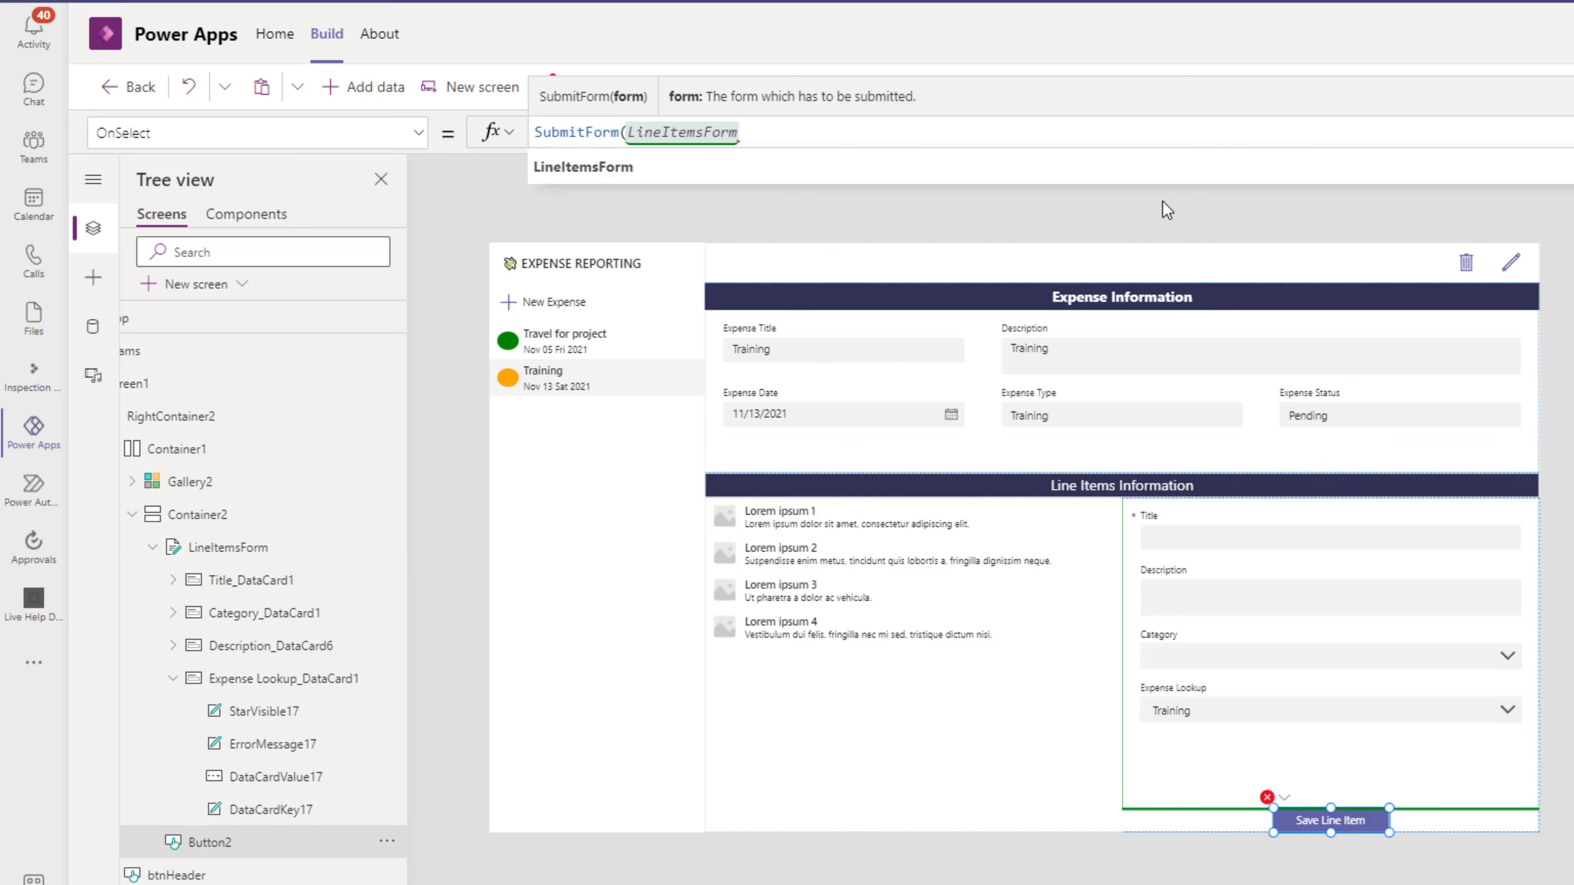
{"action": "type", "text": ")"}
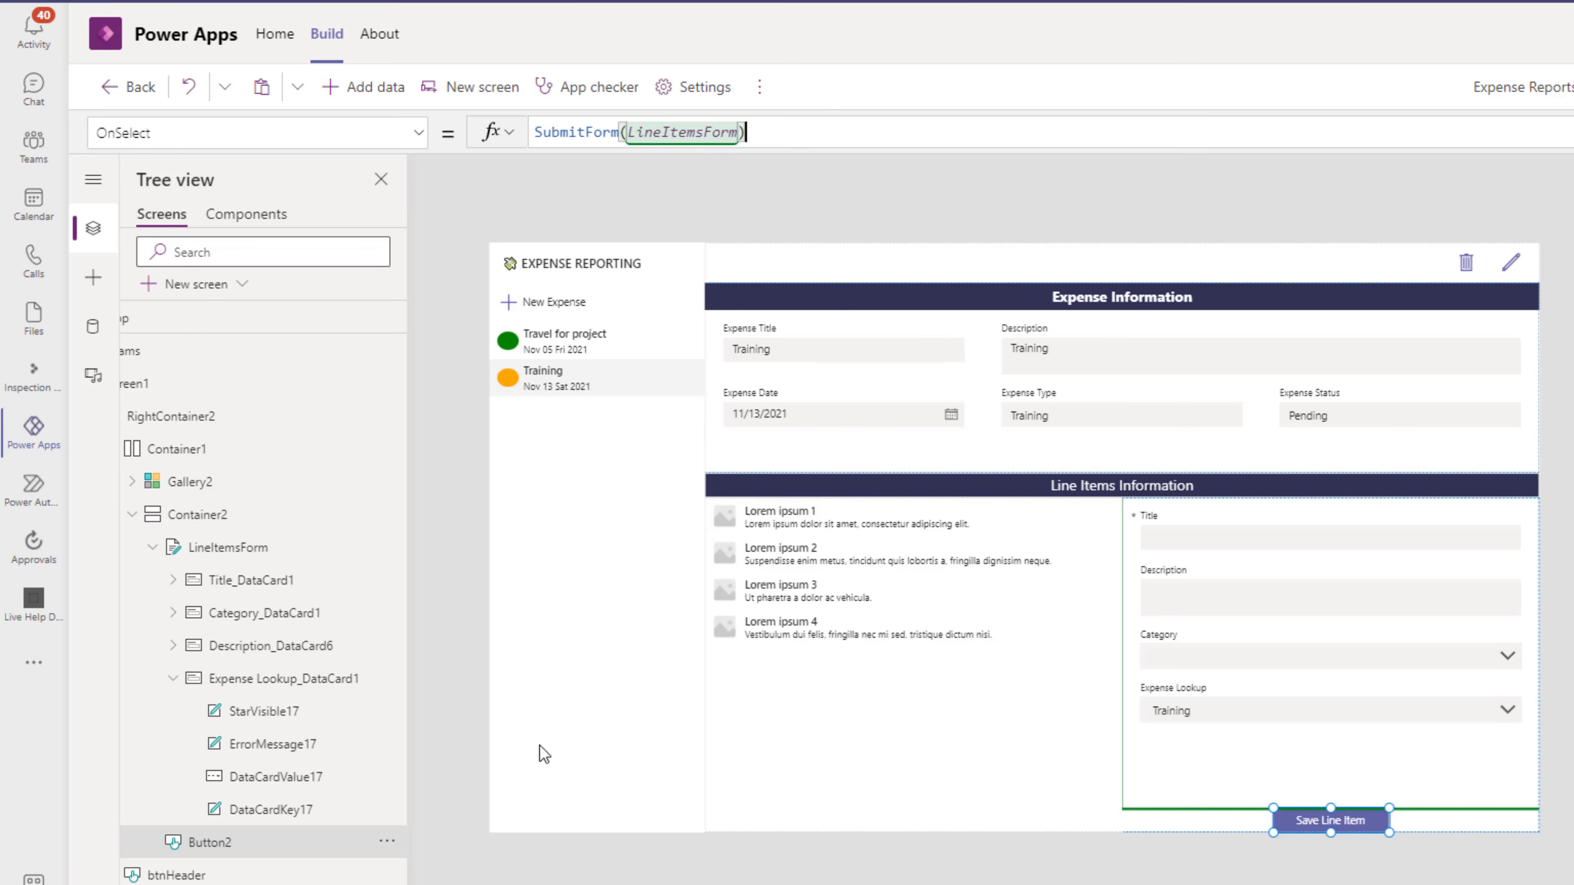
Step: Set the OnSuccess property of LineItemsForm to ResetForm(LineItemsForm)
{"action": "left_click", "coordinate": [1169, 783]}
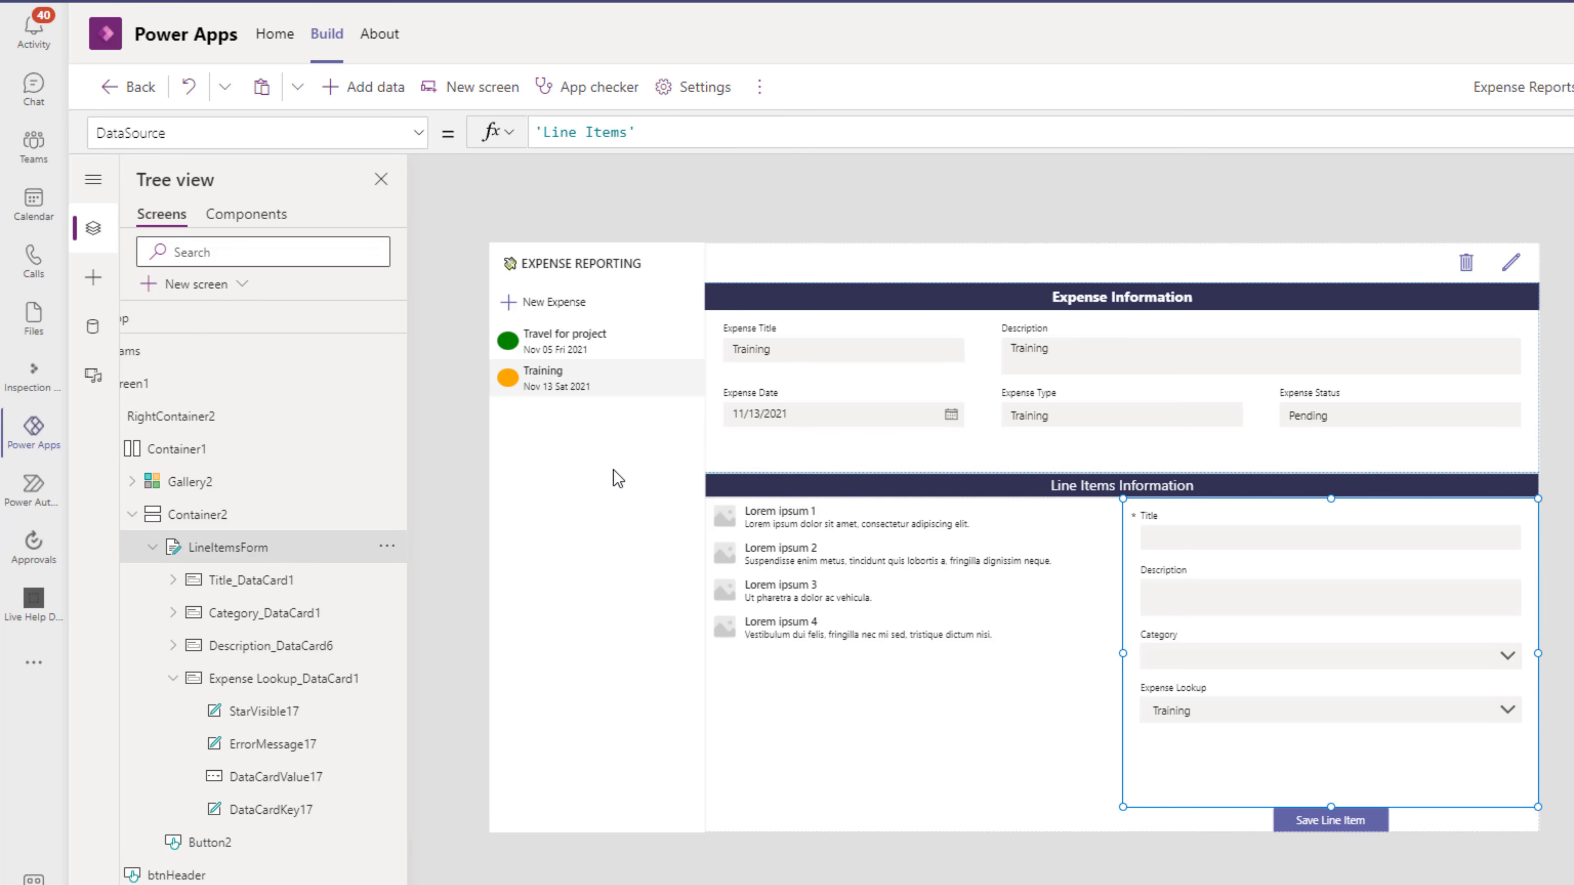
{"action": "left_click", "coordinate": [156, 132]}
{"action": "type", "text": "OnSuccess"}
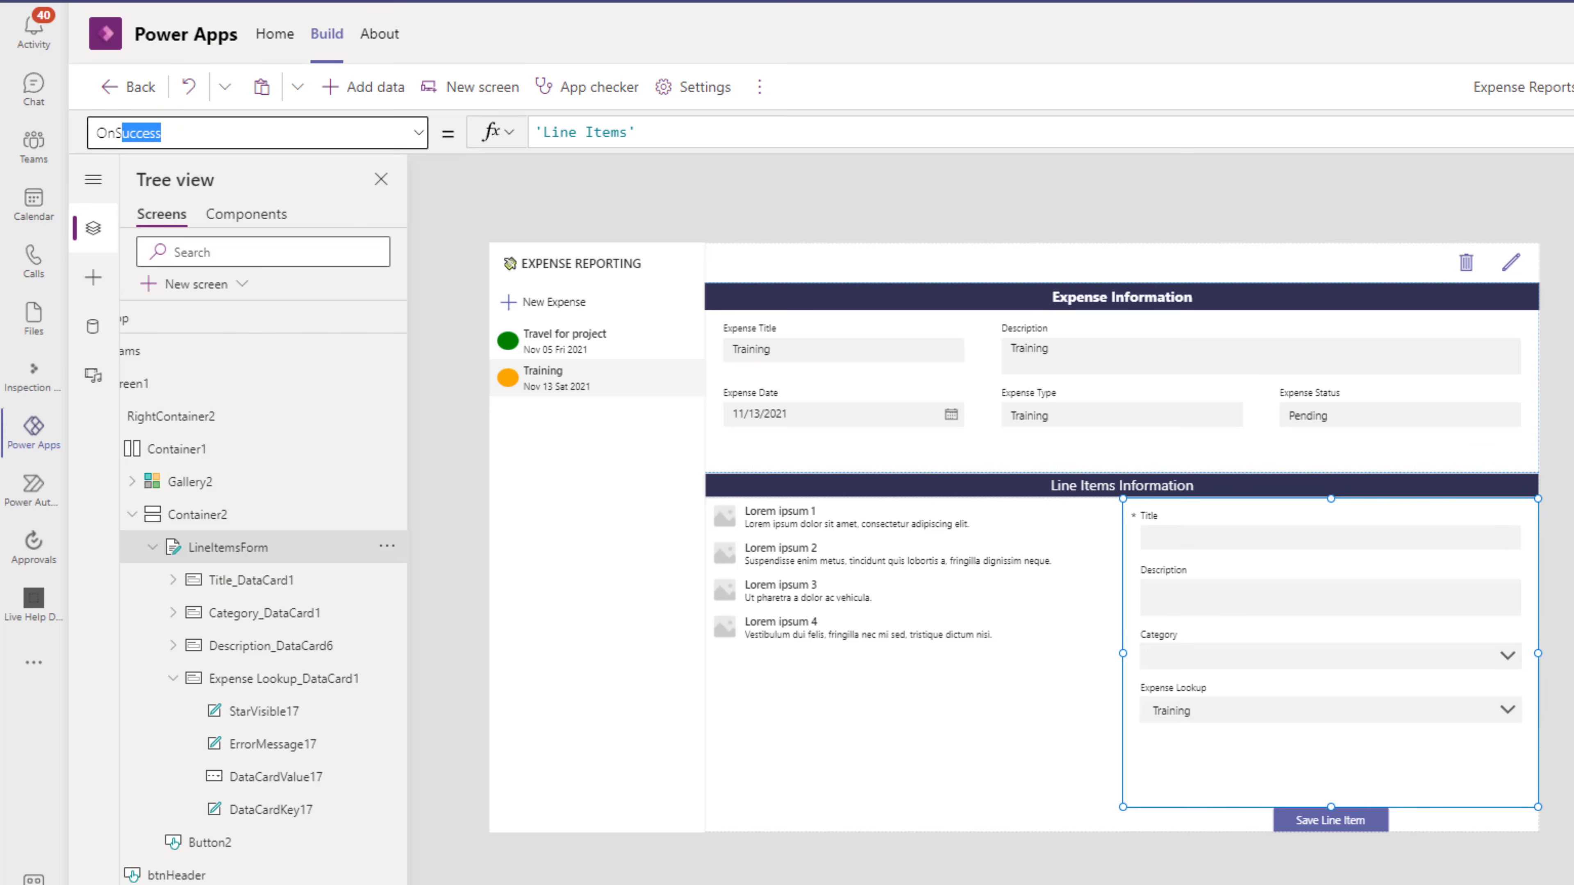
{"action": "key", "text": "Tab"}
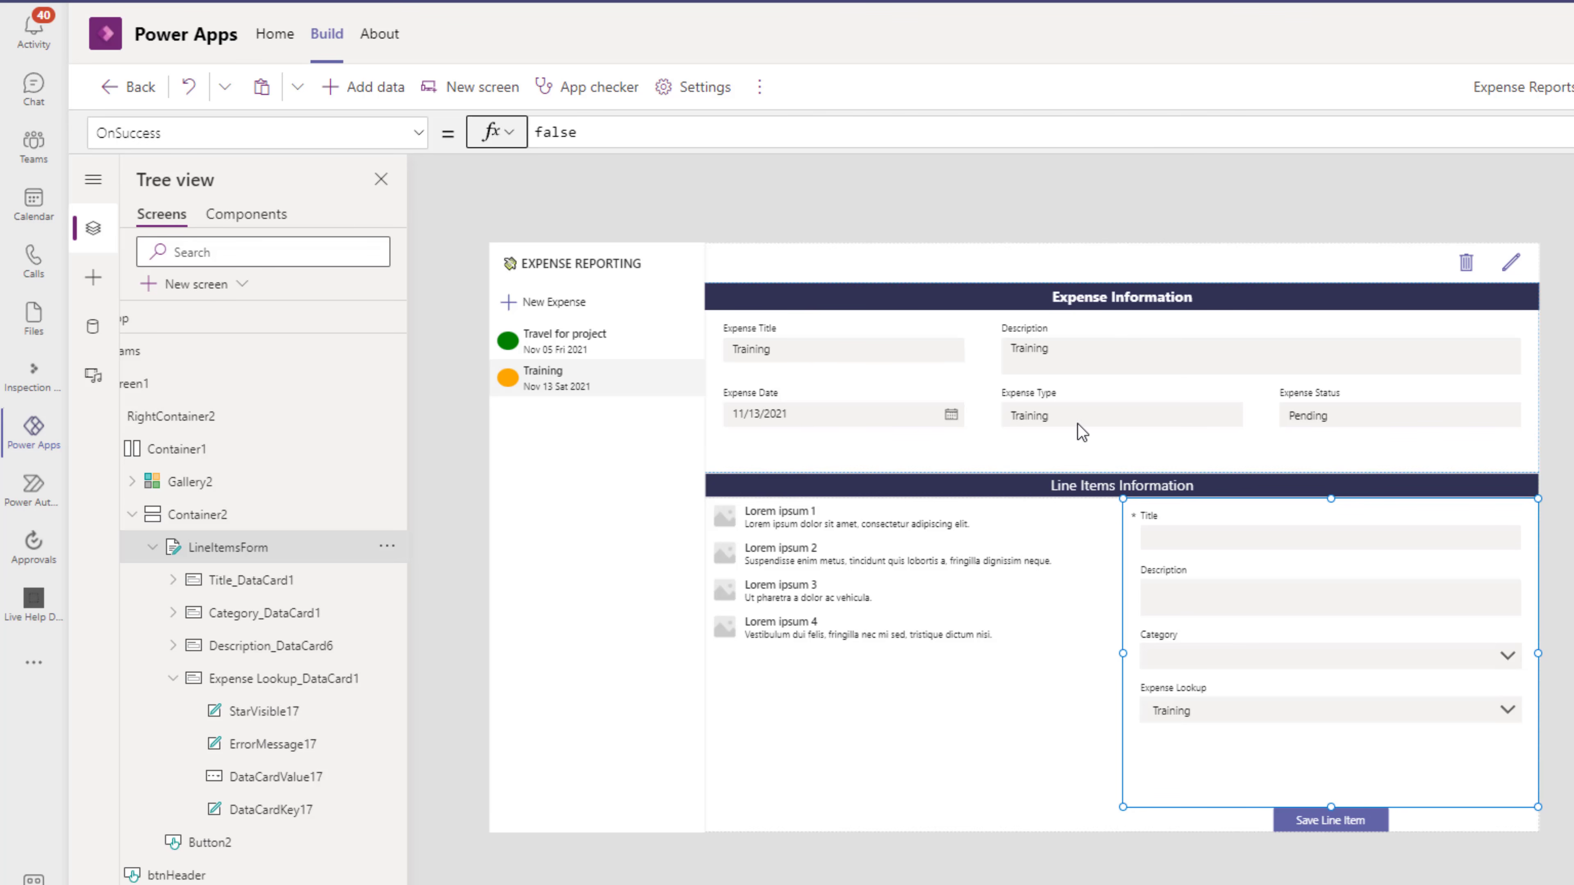
{"action": "left_click", "coordinate": [628, 132]}
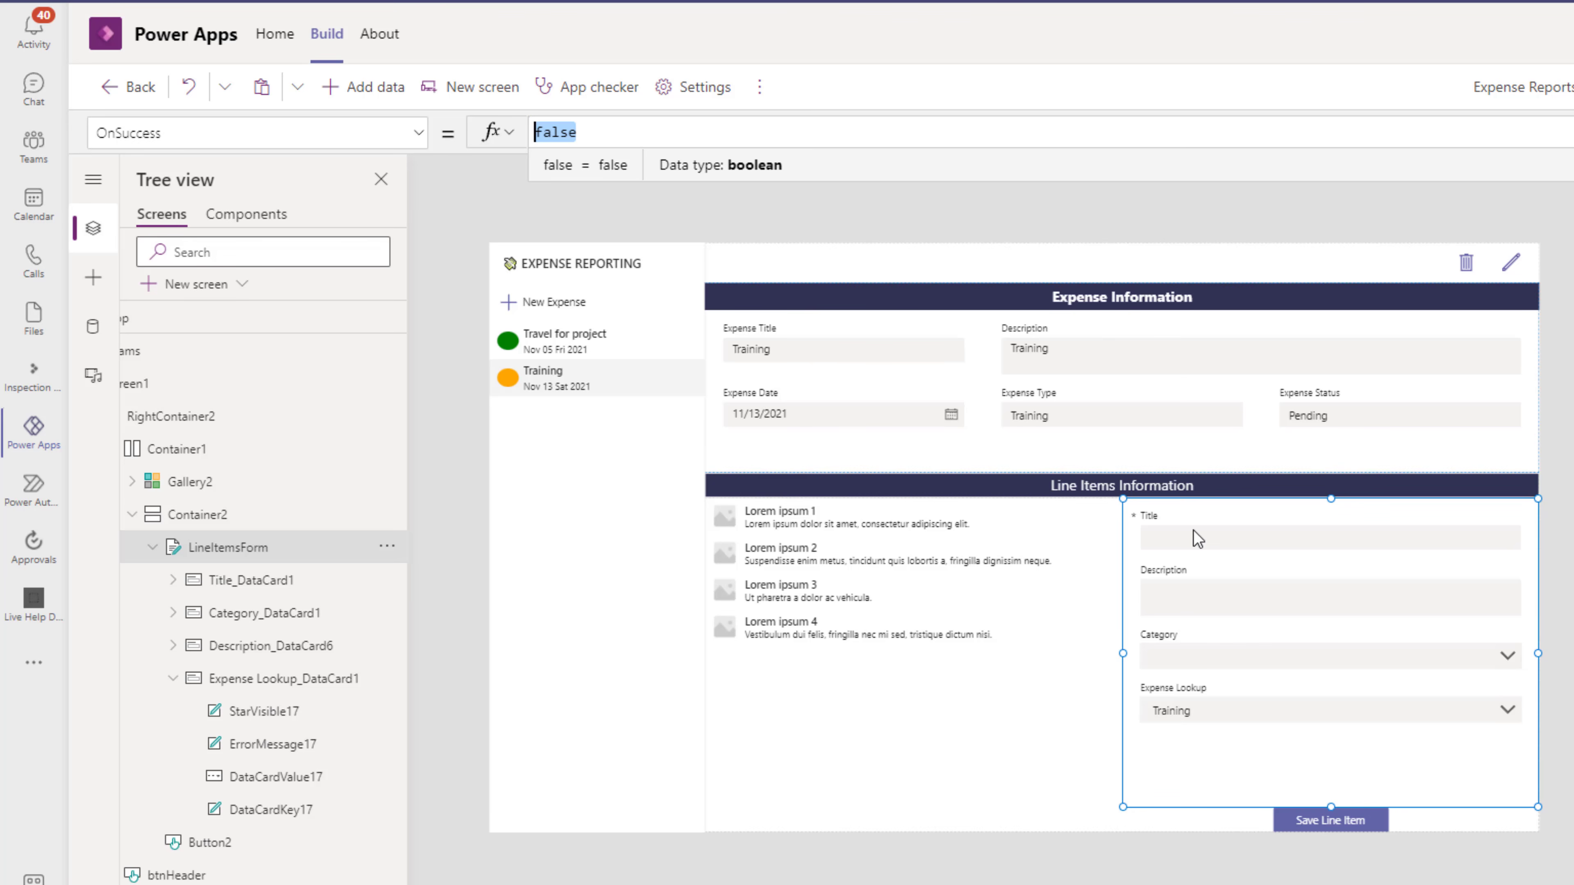
{"action": "type", "text": "reset"}
{"action": "key", "text": "Tab"}
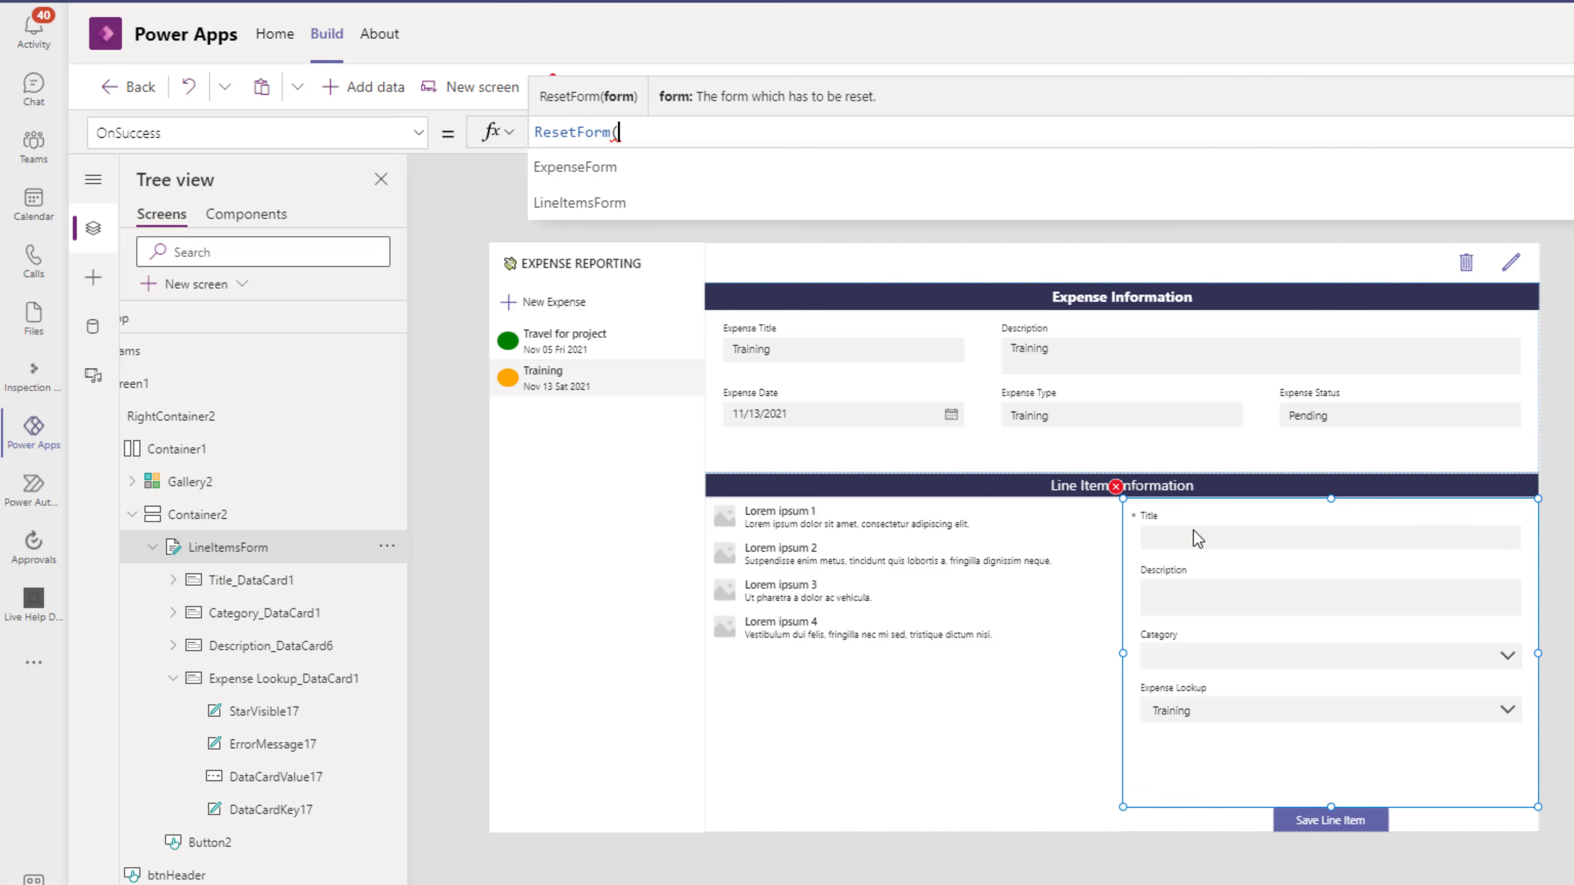
{"action": "key", "text": "Down"}
{"action": "key", "text": "Down"}
{"action": "key", "text": "Tab"}
{"action": "type", "text": ")"}
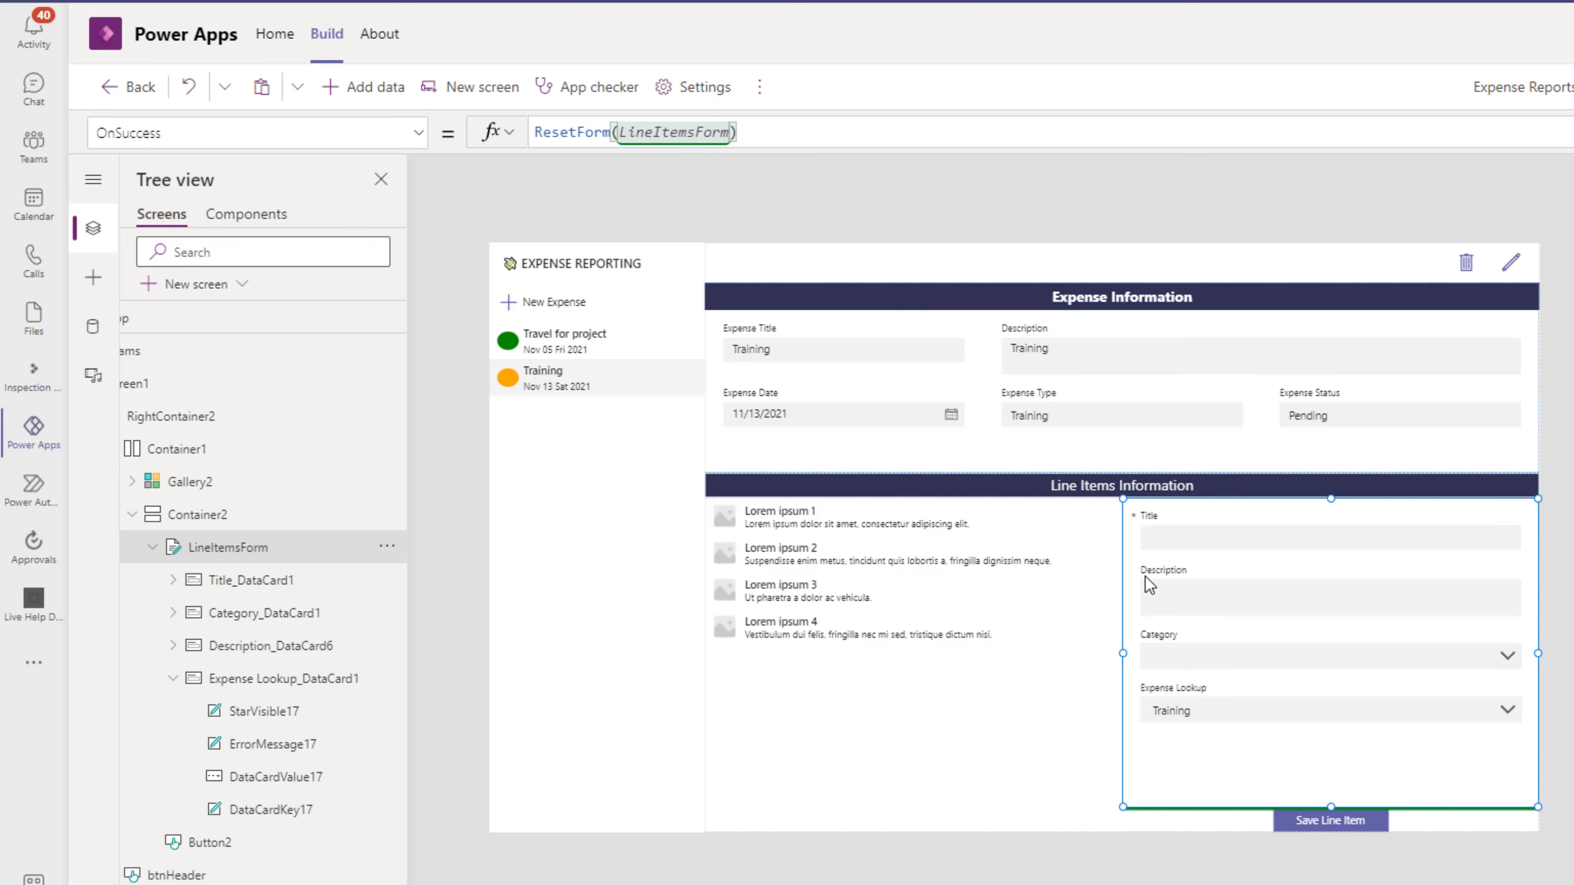
Step: Connect the line items gallery to Line Items, with its Items set to Filter('Line Items','Expense Lookup'.Expense = ExpensesGallery.Selected.Expense)
{"action": "left_click", "coordinate": [891, 746]}
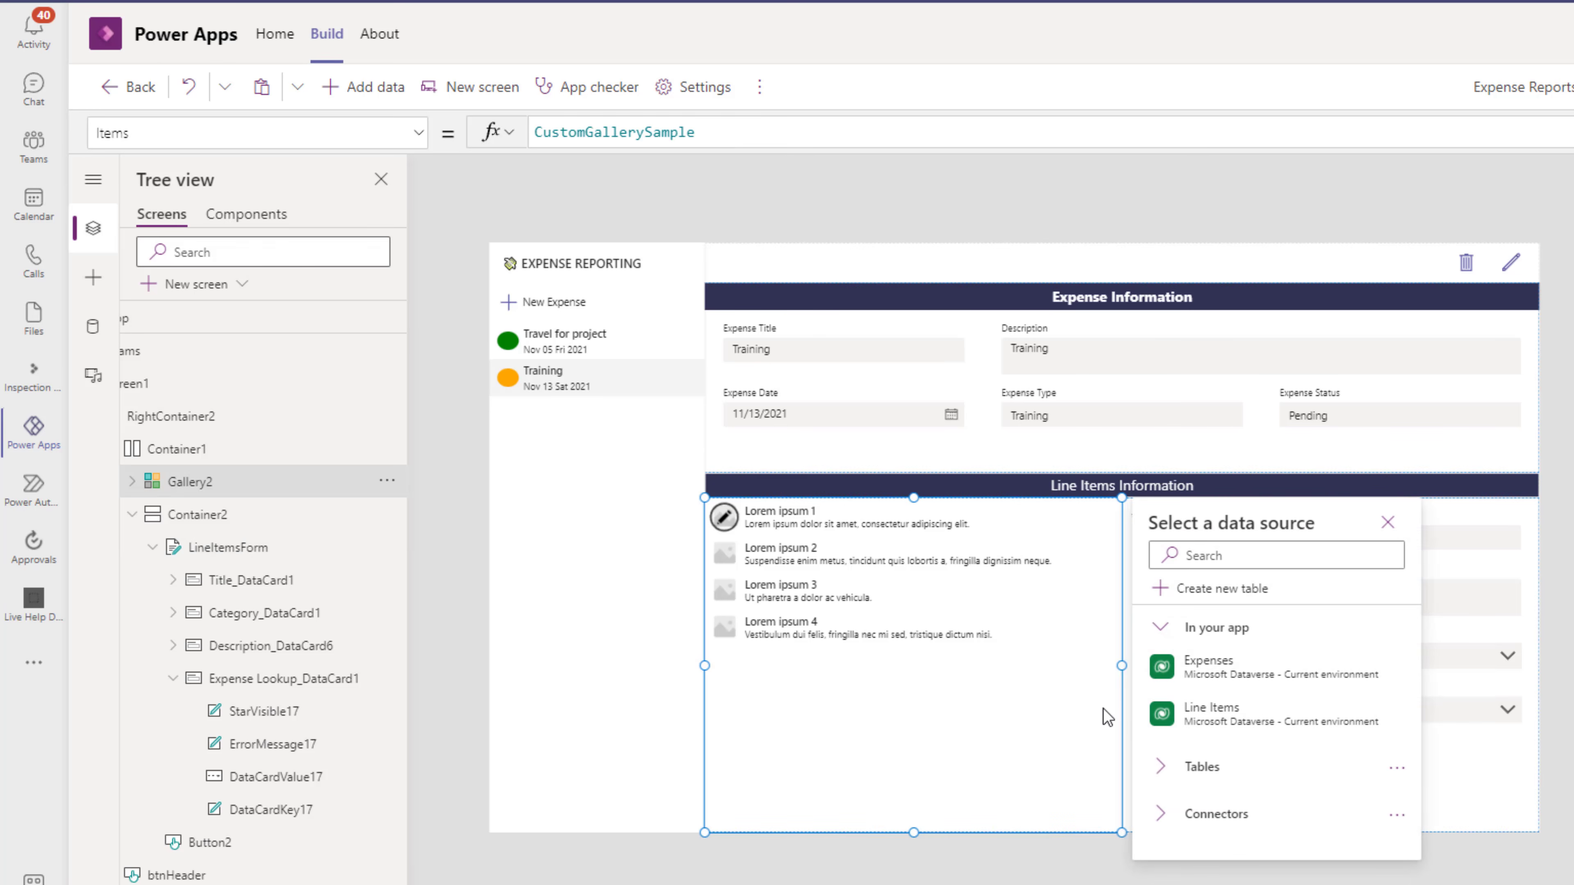
{"action": "left_click", "coordinate": [1203, 720]}
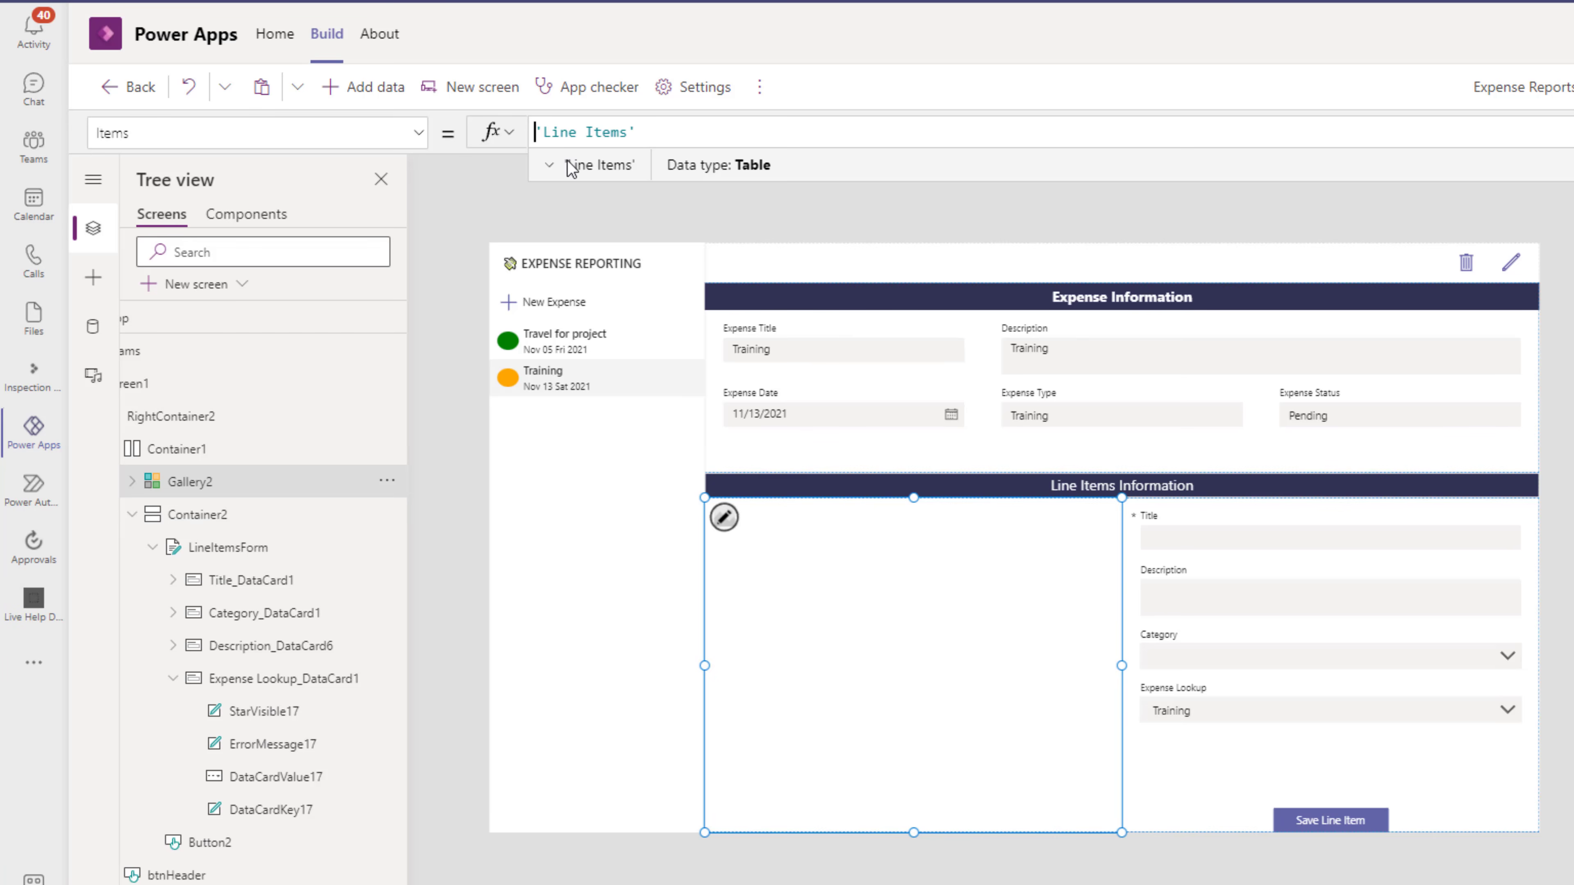
{"action": "type", "text": "Filter("}
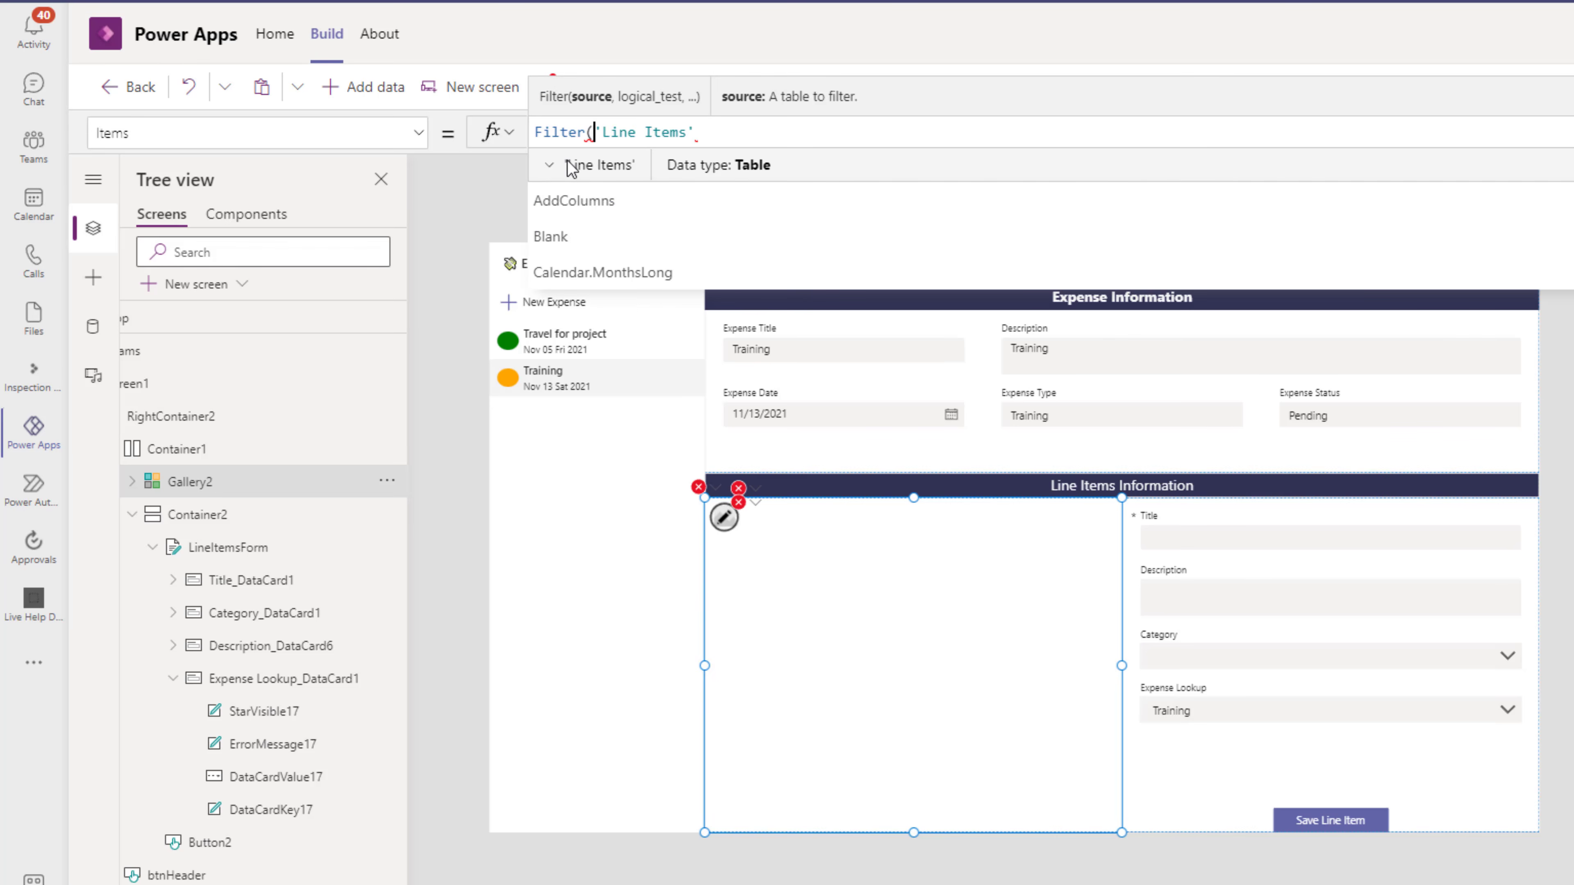
{"action": "left_click", "coordinate": [719, 131]}
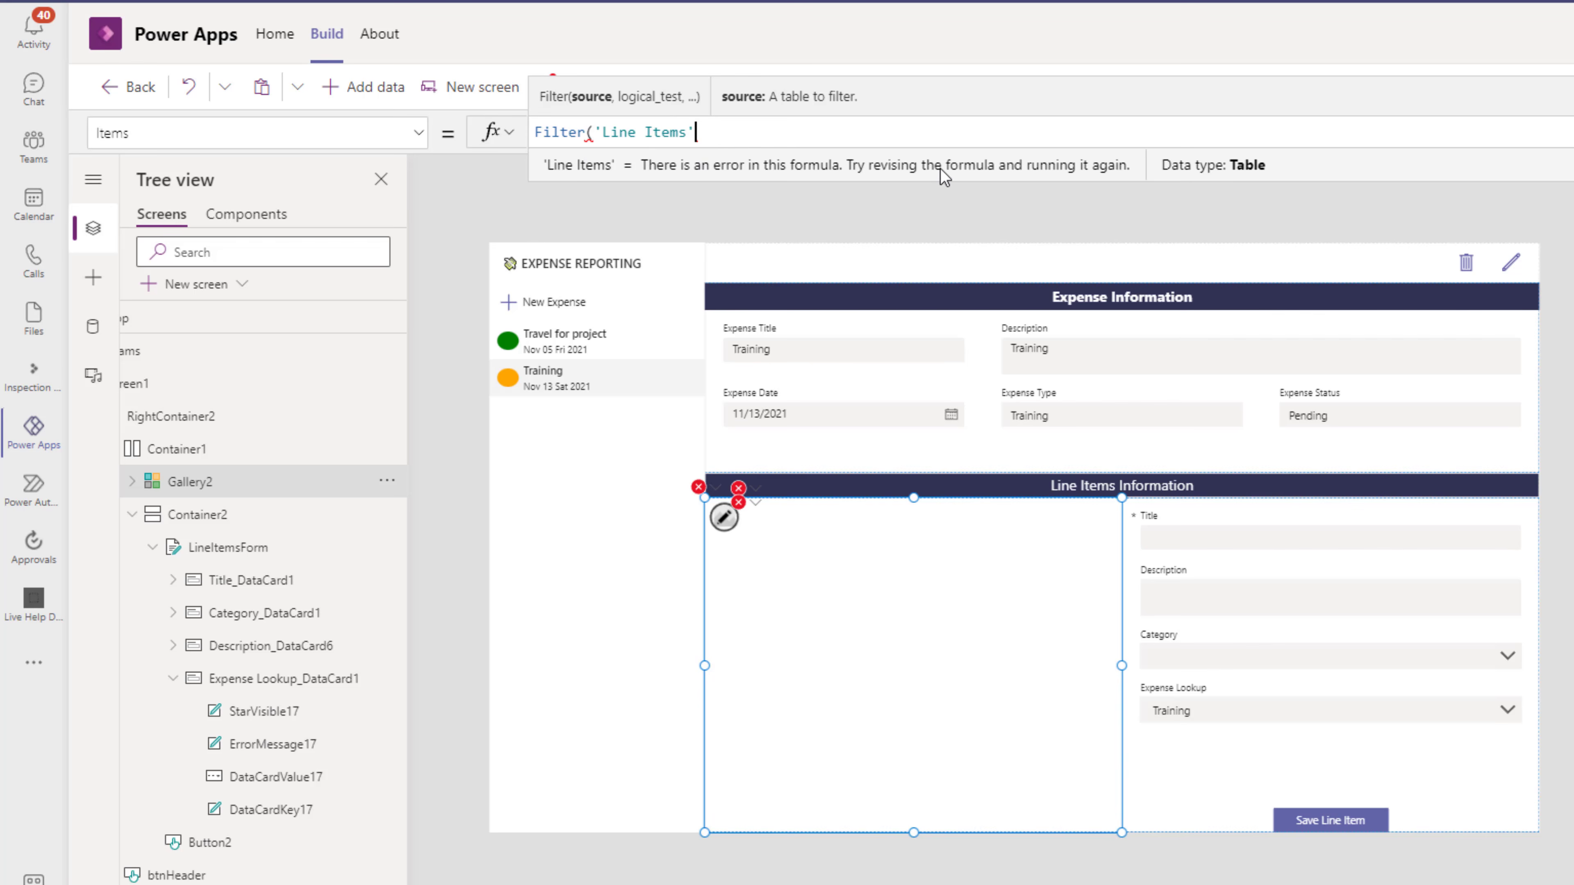
{"action": "type", "text": ",expense"}
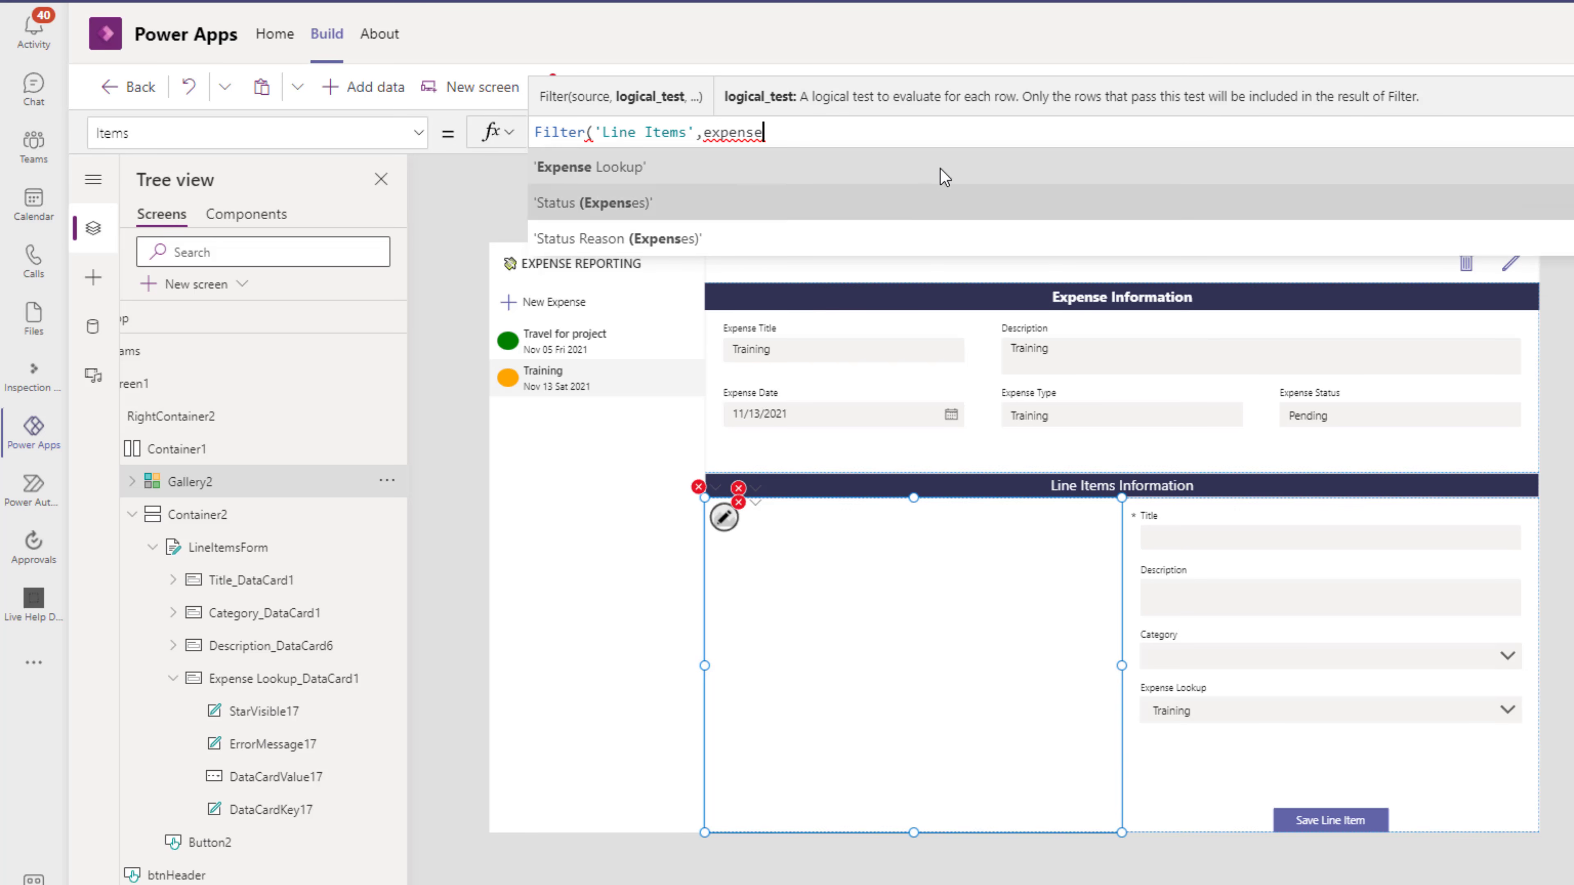
{"action": "left_click", "coordinate": [941, 169]}
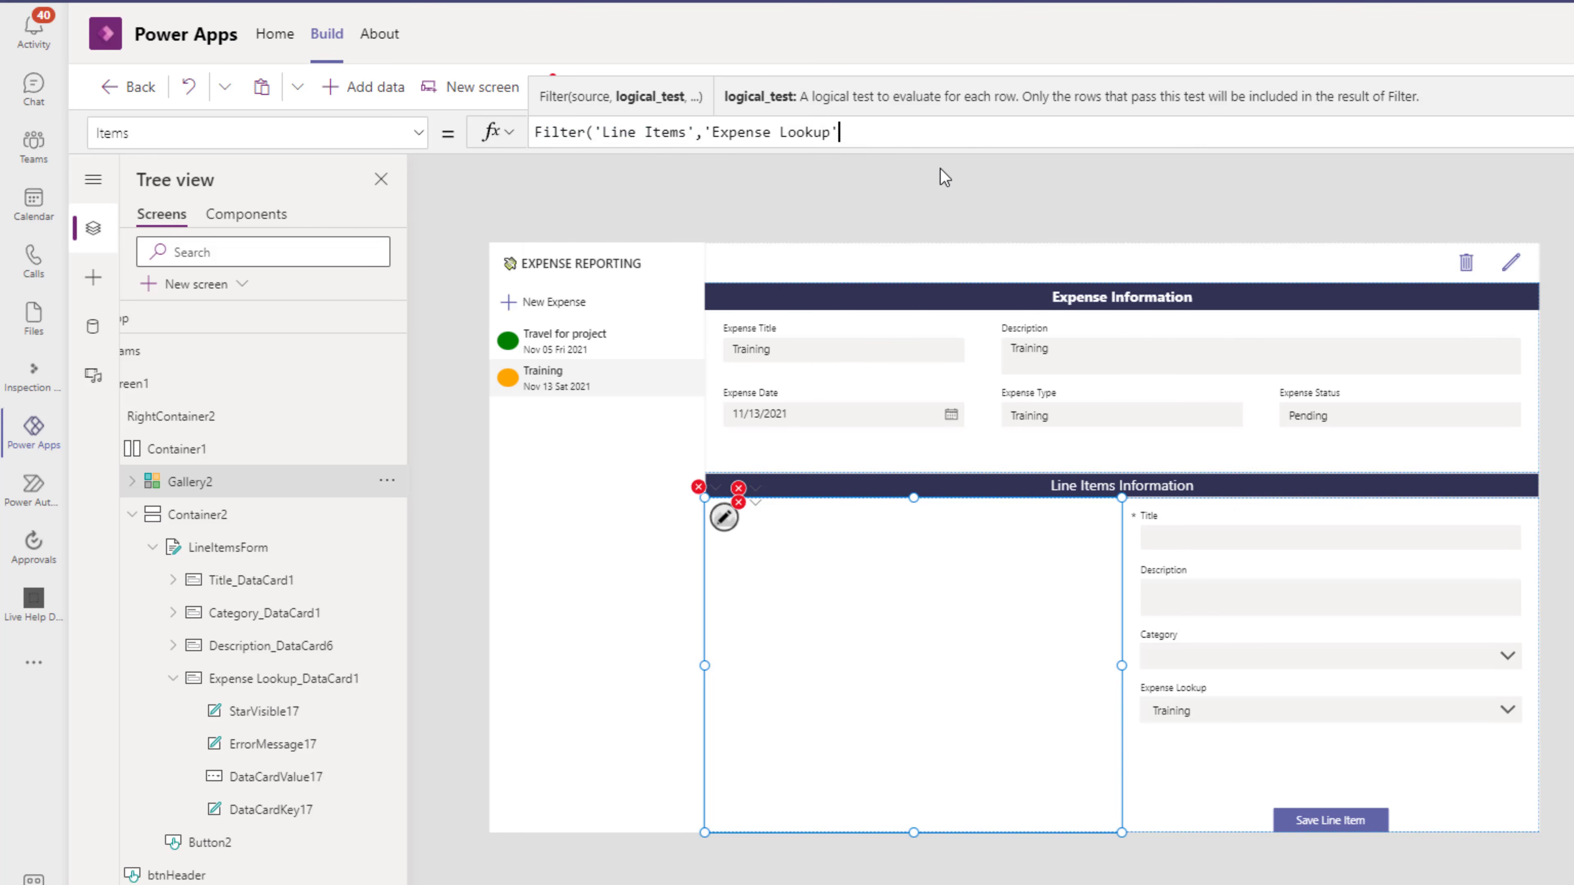
{"action": "type", "text": ".Expense"}
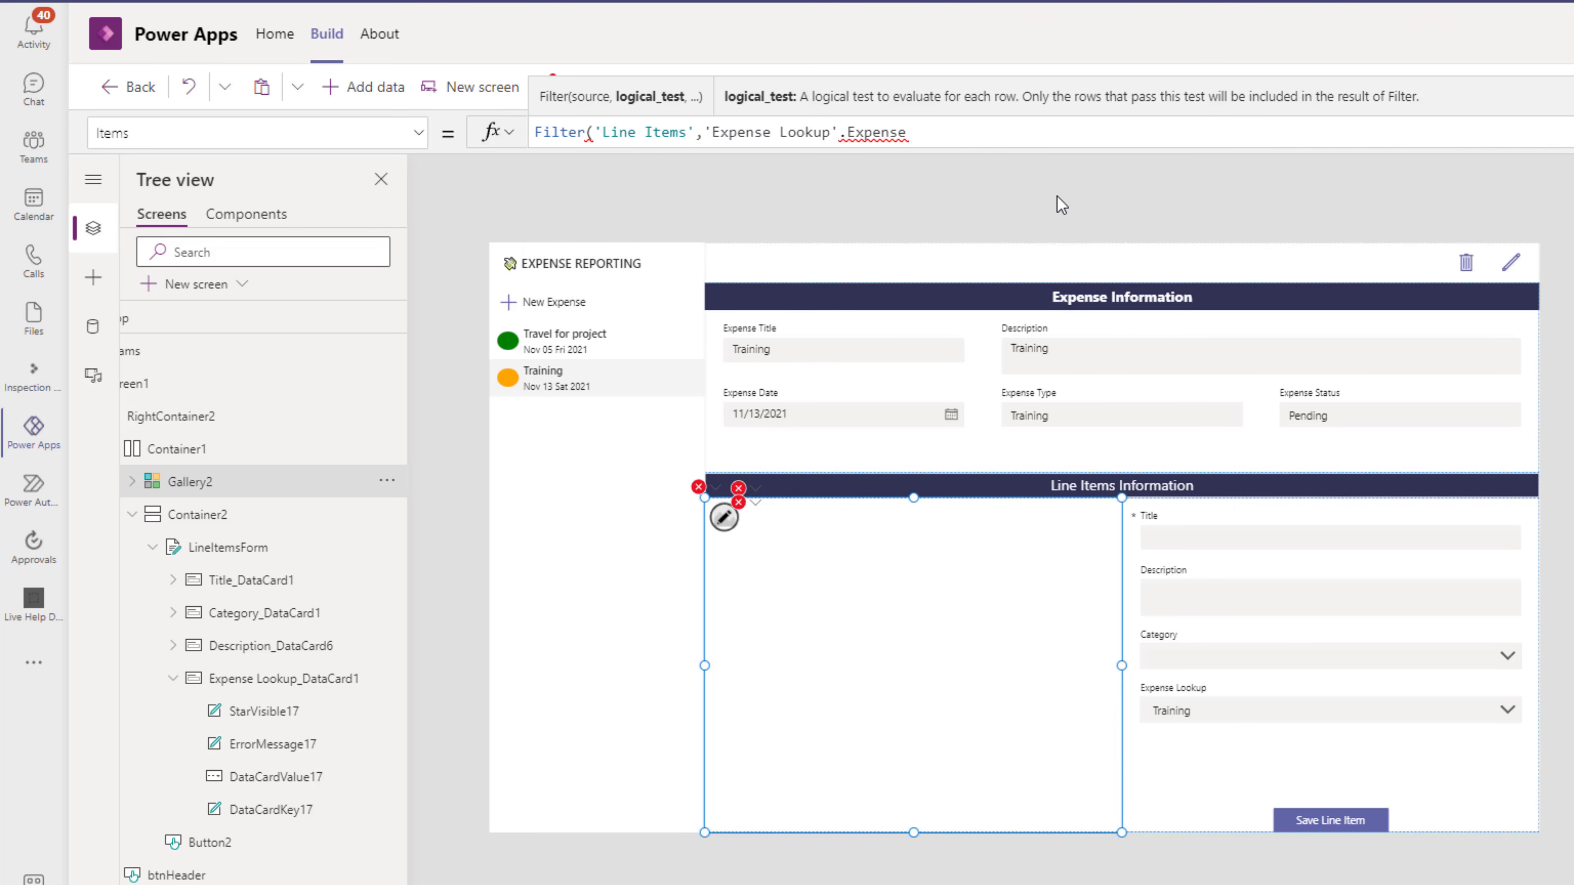
{"action": "type", "text": " = g"}
{"action": "key", "text": "BackSpace"}
{"action": "type", "text": "Expense"}
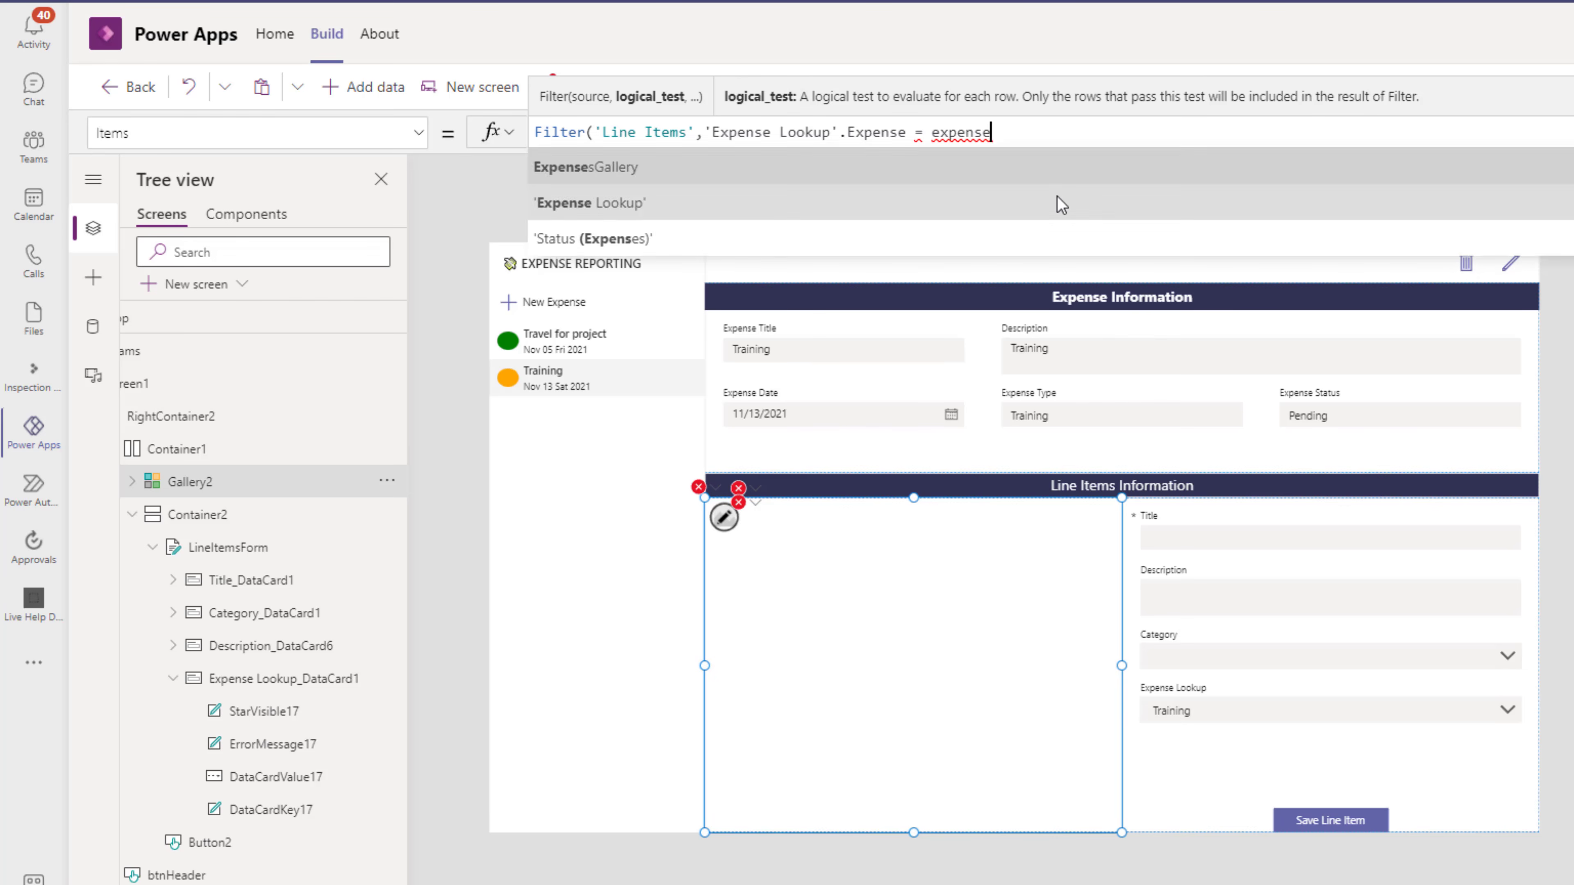
{"action": "key", "text": "Tab"}
{"action": "type", "text": ".sel"}
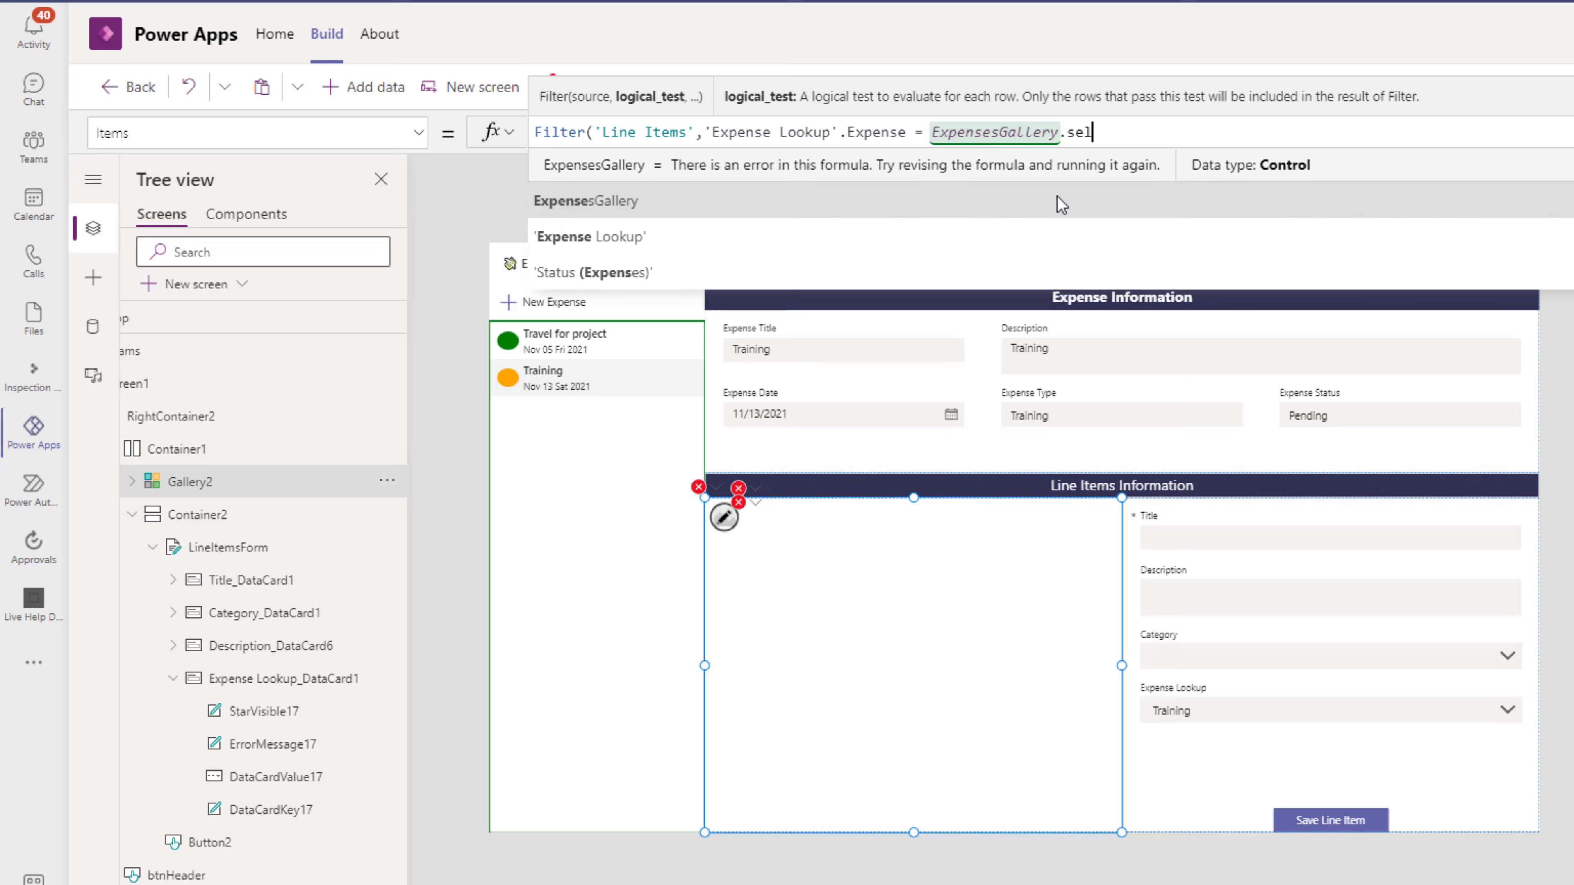
{"action": "key", "text": "Tab"}
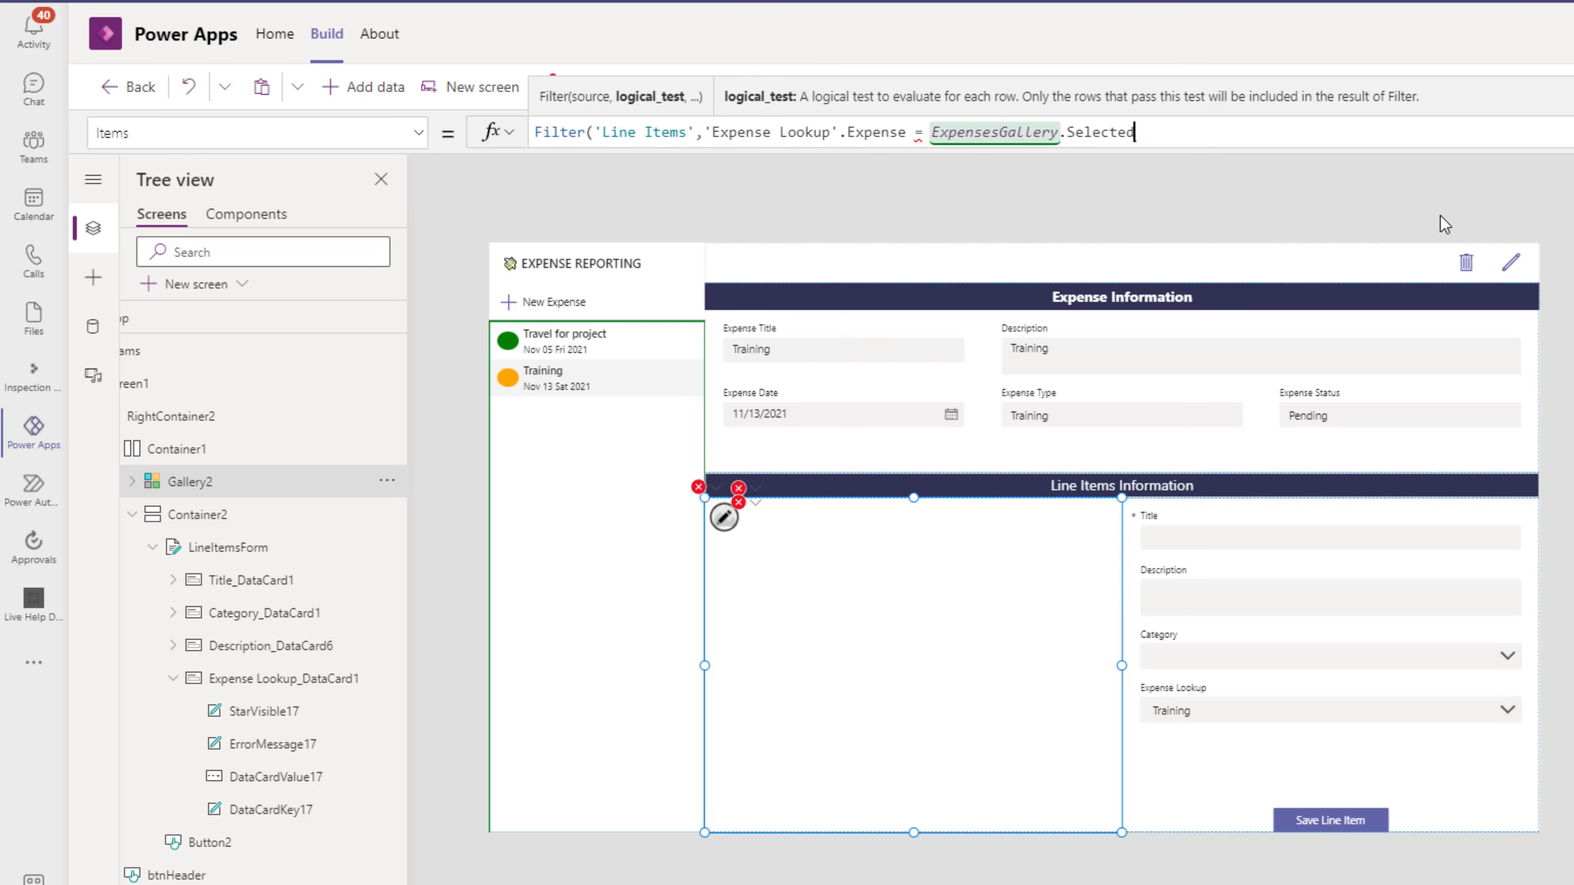
{"action": "type", "text": ".Expense)"}
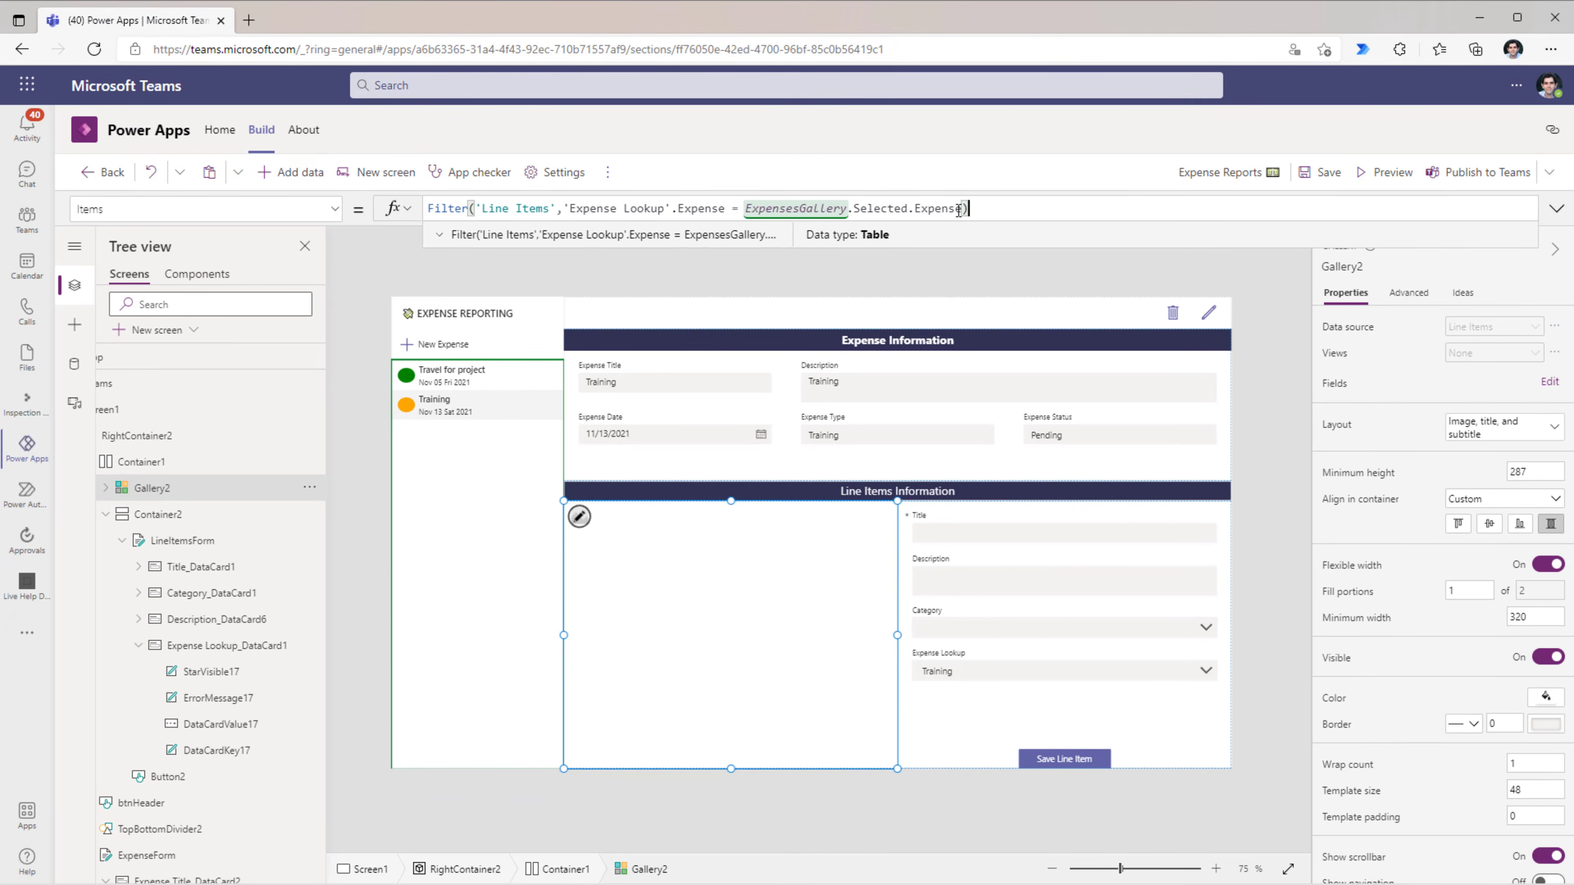
Step: Preview the app and put the Training expense into edit mode
{"action": "key", "text": "F5"}
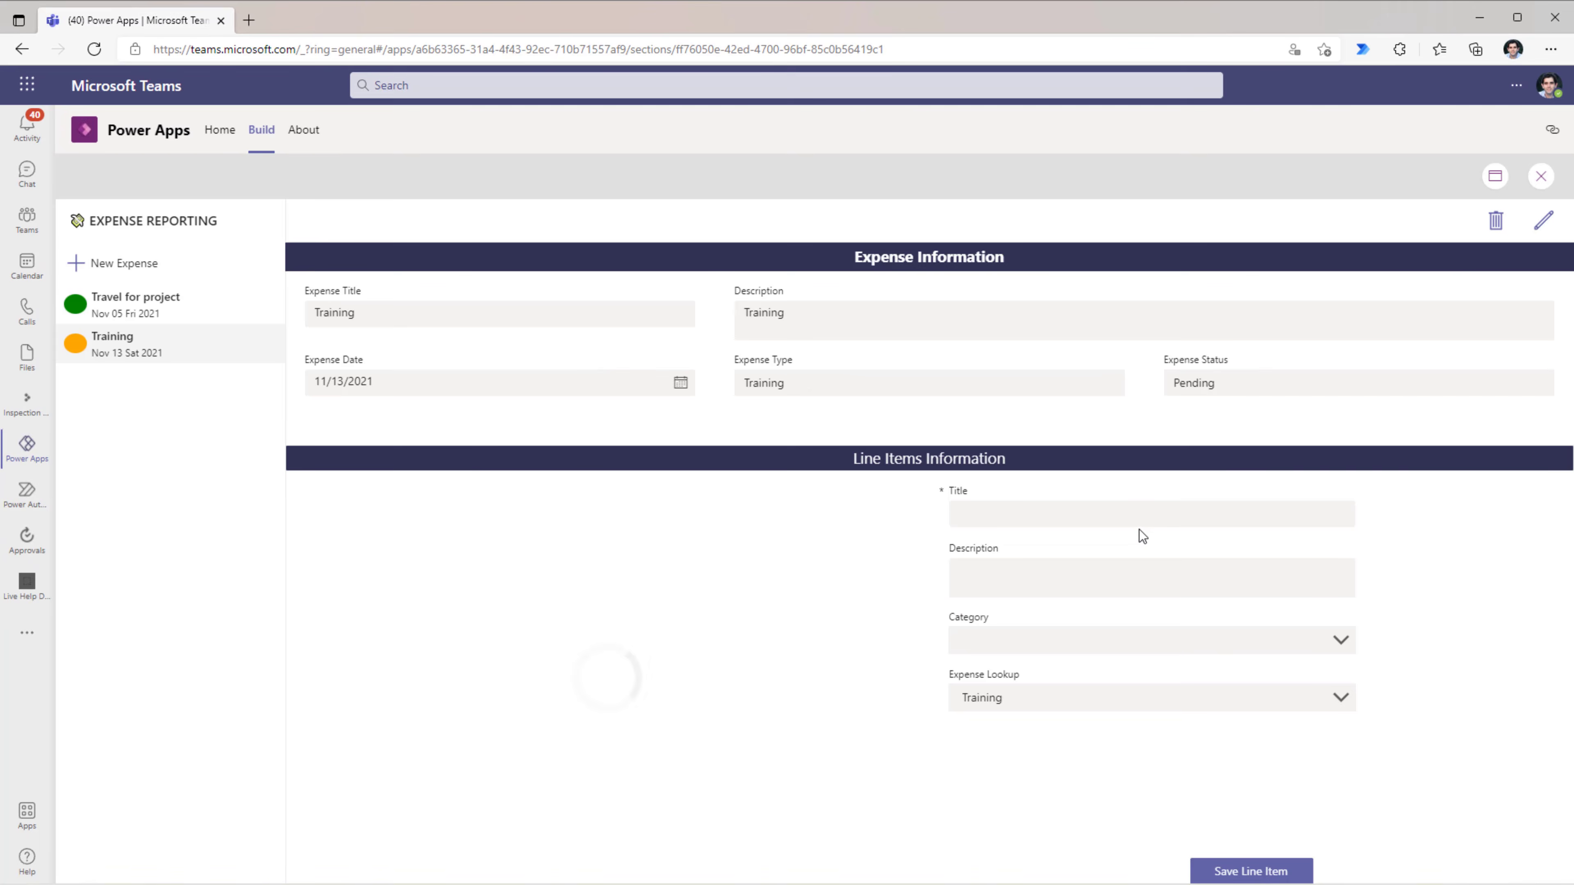
{"action": "left_click", "coordinate": [153, 340]}
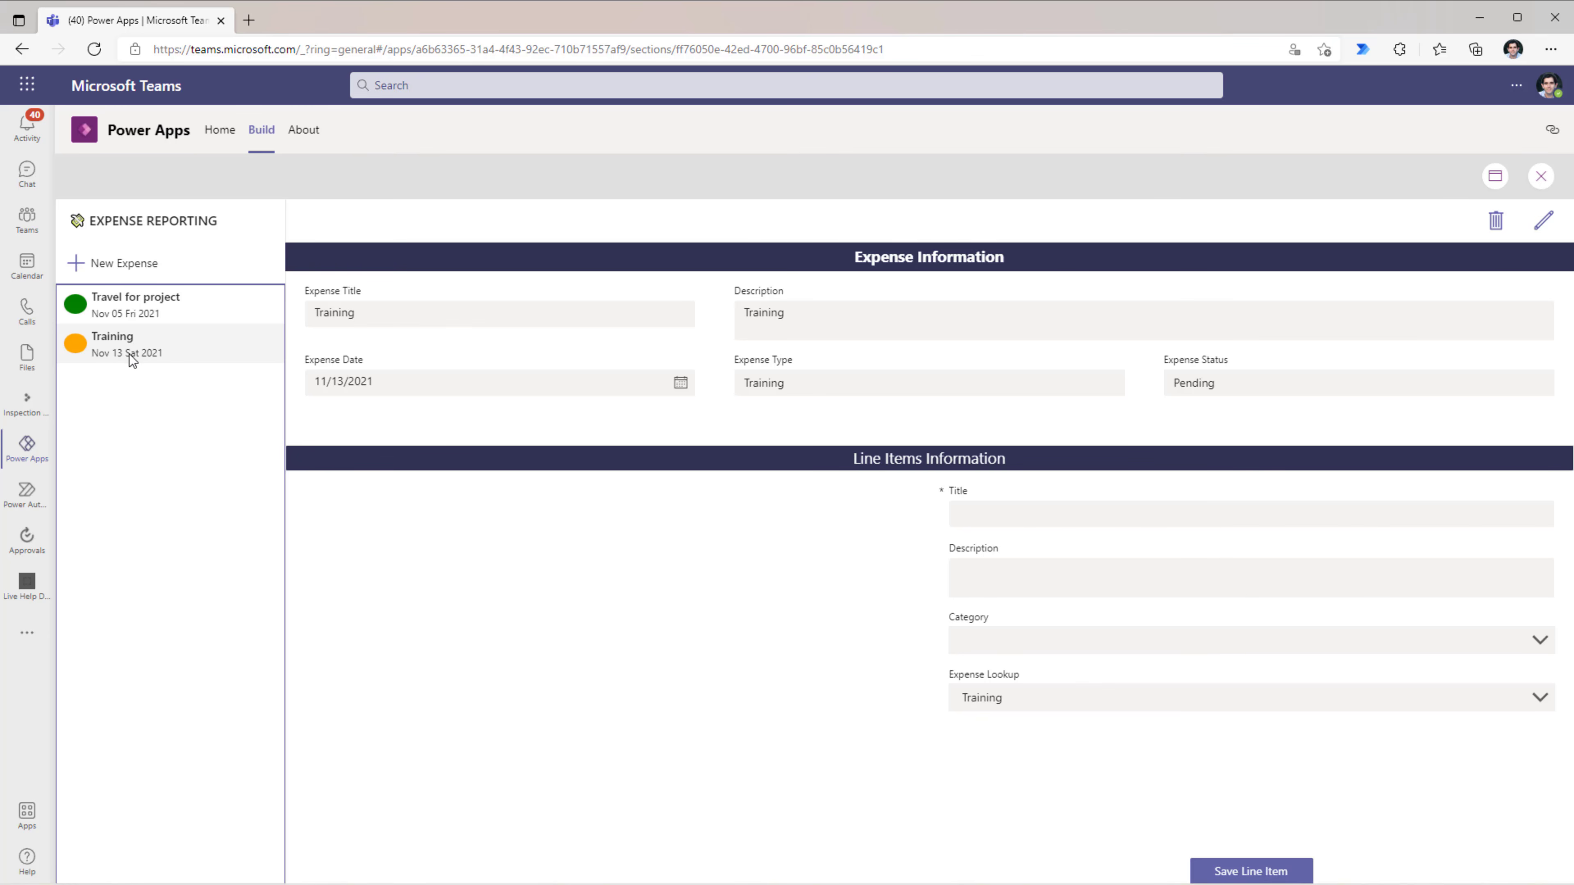
{"action": "left_click", "coordinate": [1543, 221]}
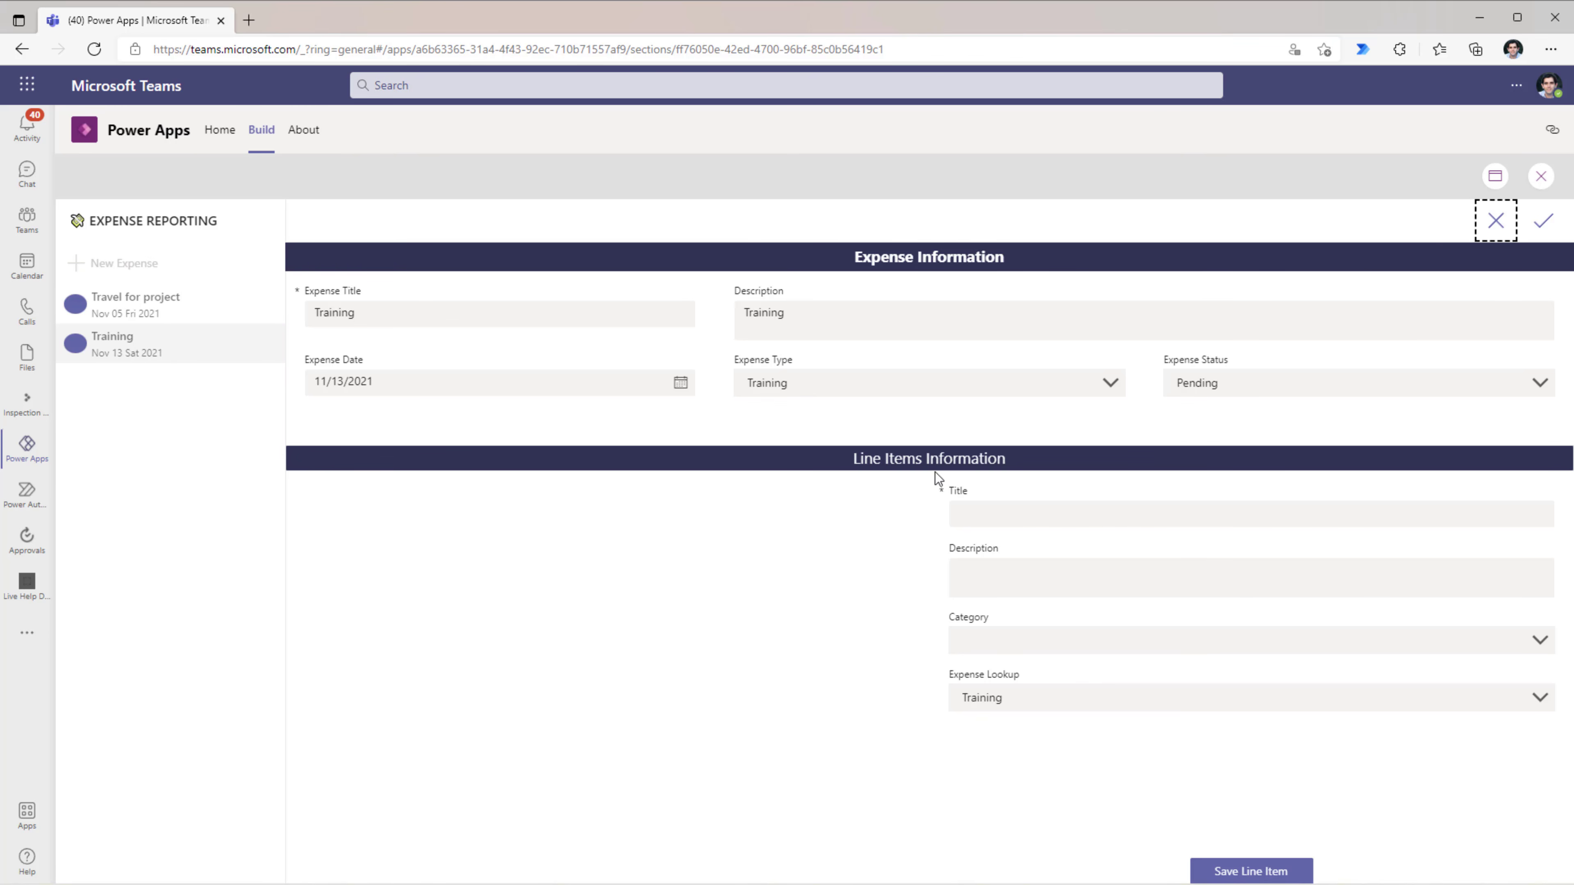
Step: Save a line item titled "Training Receipt" with description "Power Apps Training" and category Miscellaneous for the Training expense
{"action": "left_click", "coordinate": [987, 518]}
{"action": "type", "text": "Training Receipt"}
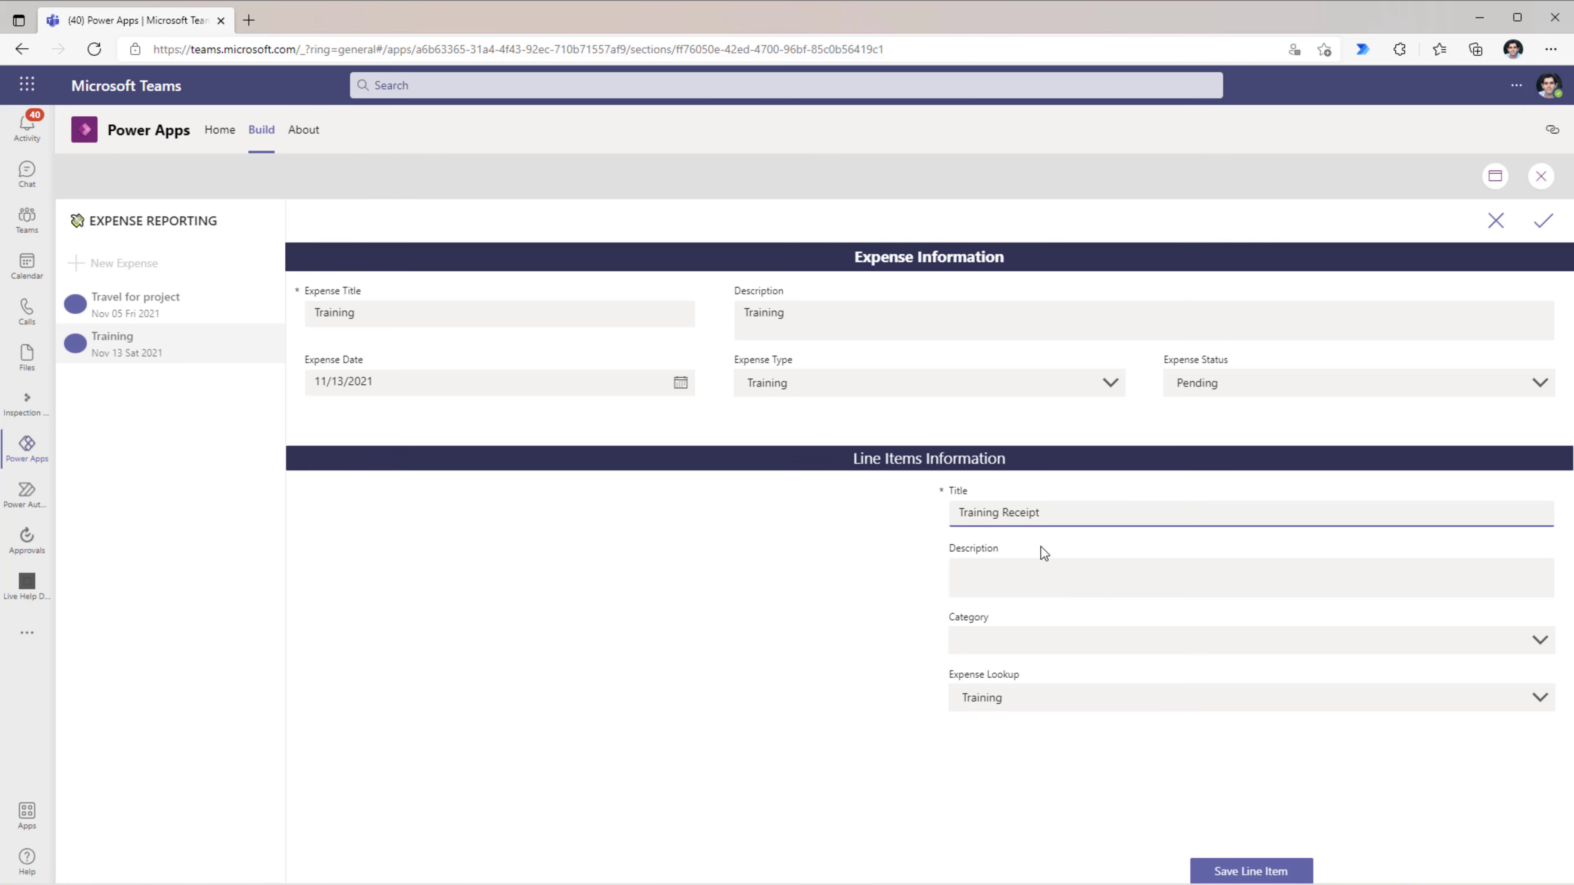
{"action": "left_click", "coordinate": [1037, 636]}
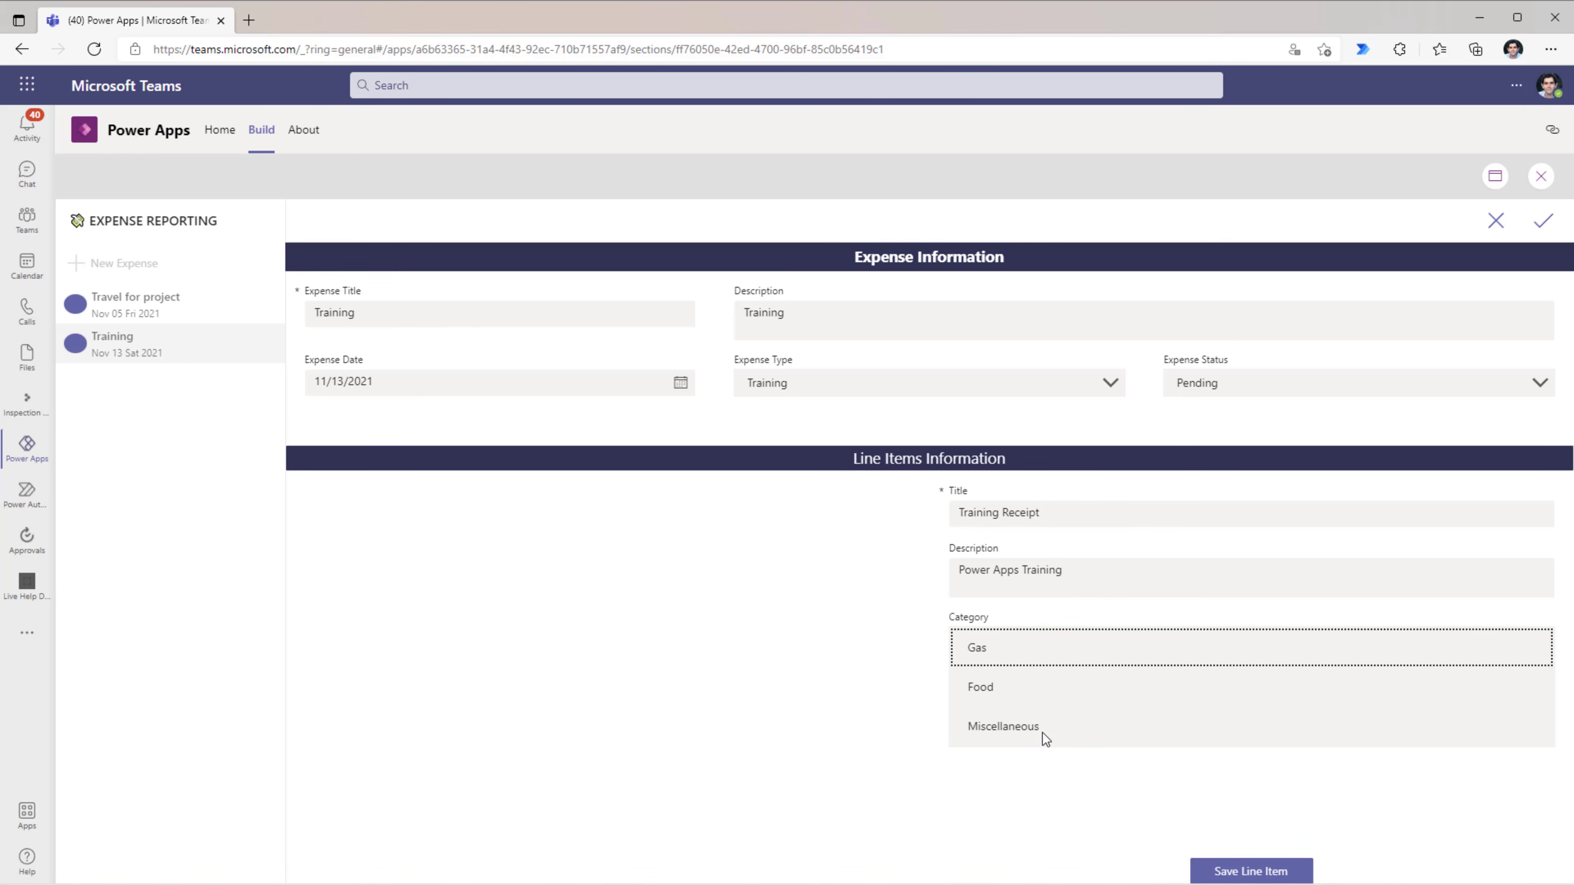
{"action": "left_click", "coordinate": [1043, 733]}
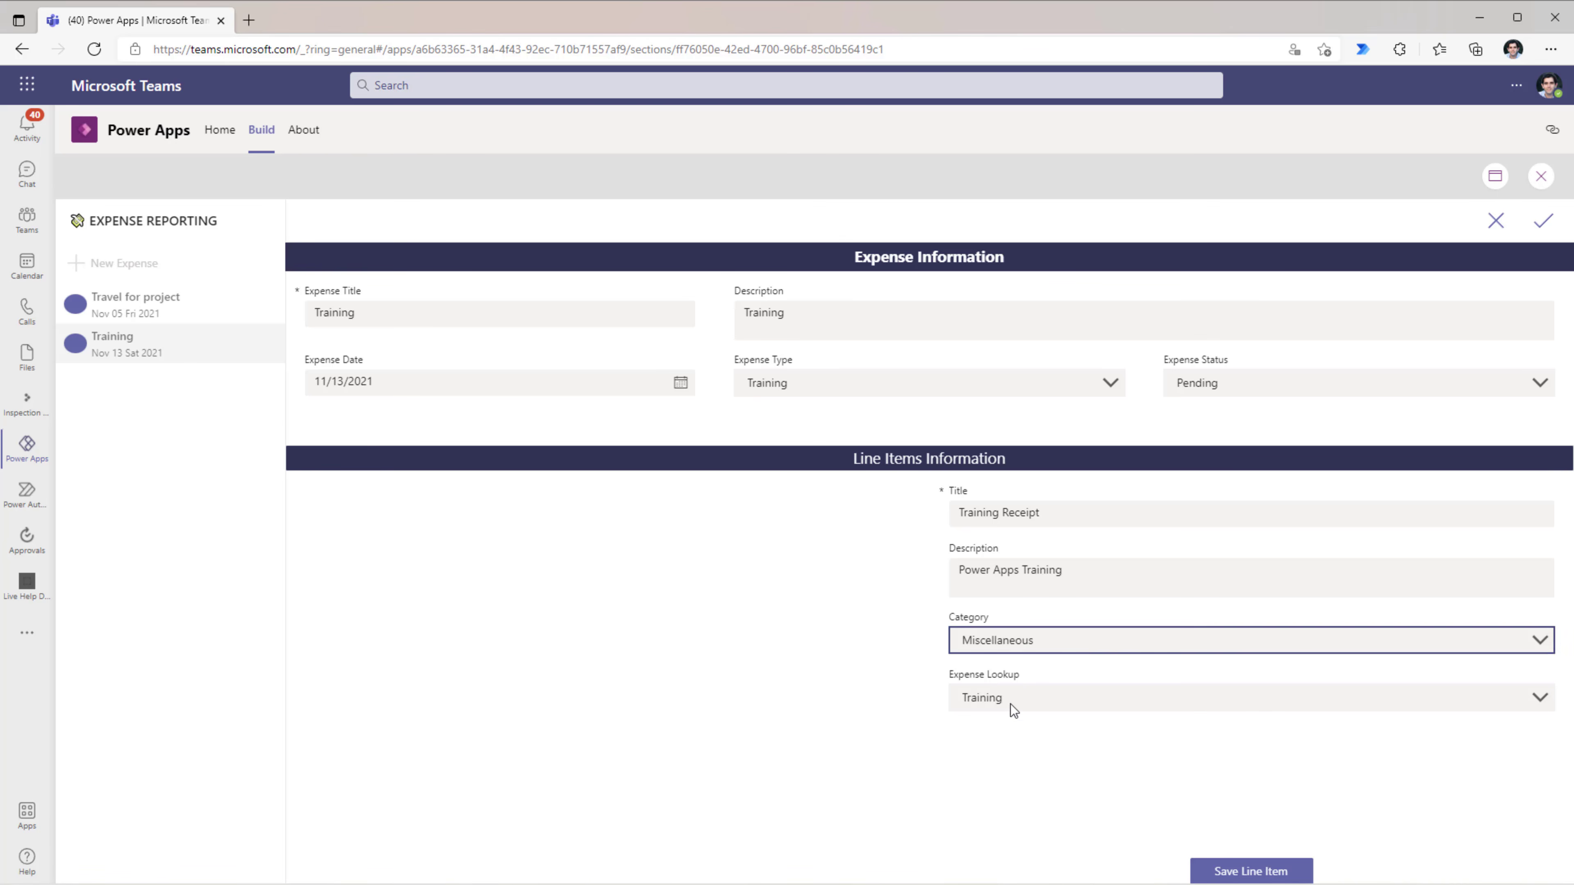
{"action": "left_click", "coordinate": [1278, 870]}
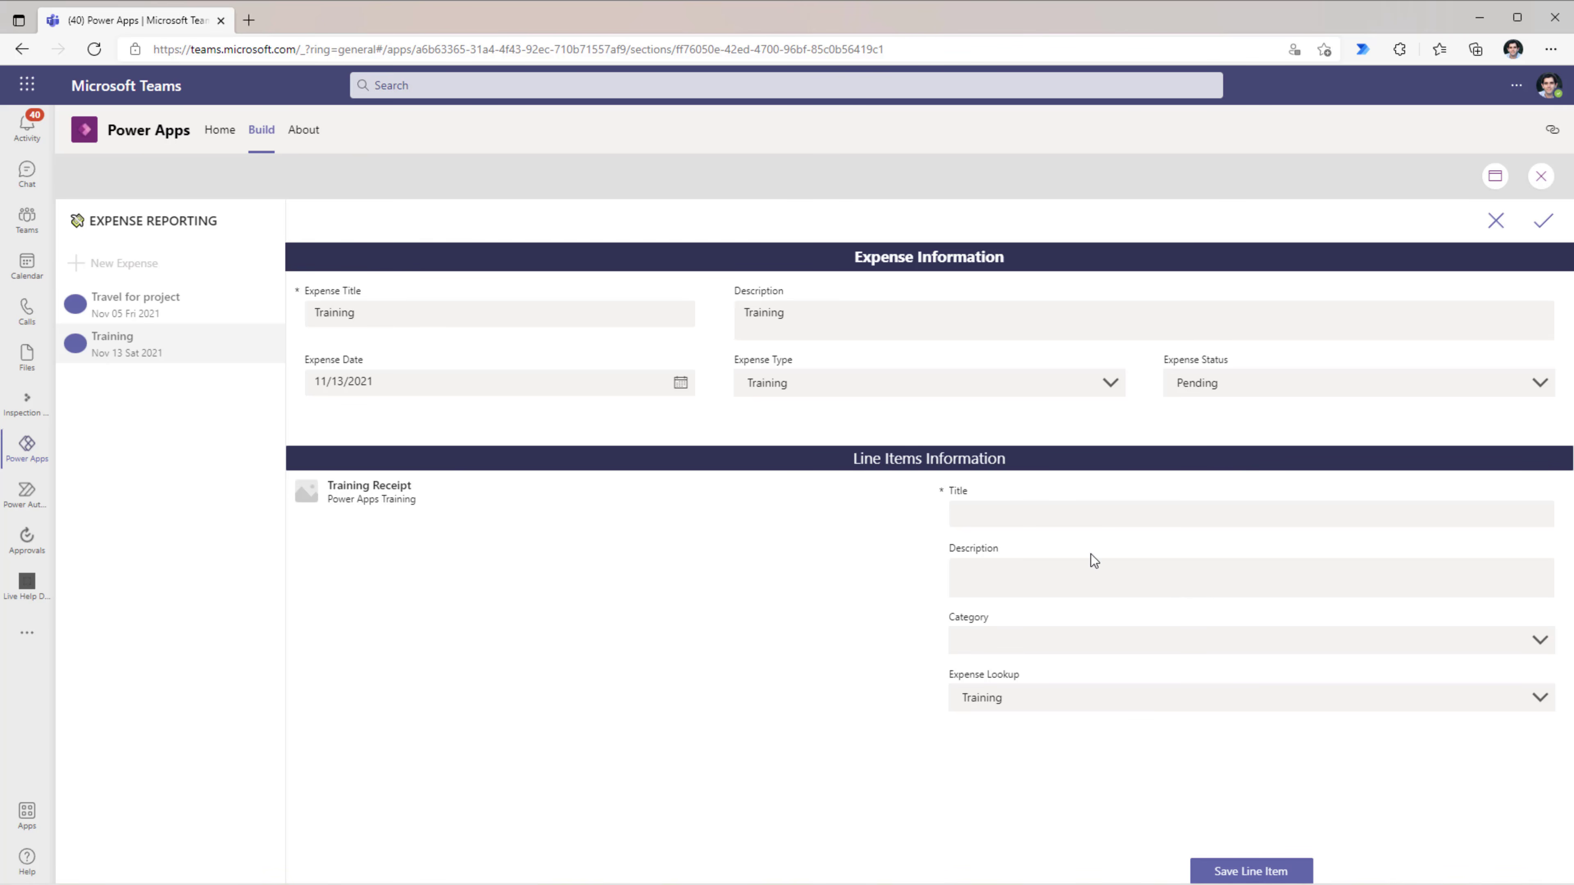
Step: Save a second line item with title and description "Travel" and category Gas, and exit the preview
{"action": "left_click", "coordinate": [1047, 517]}
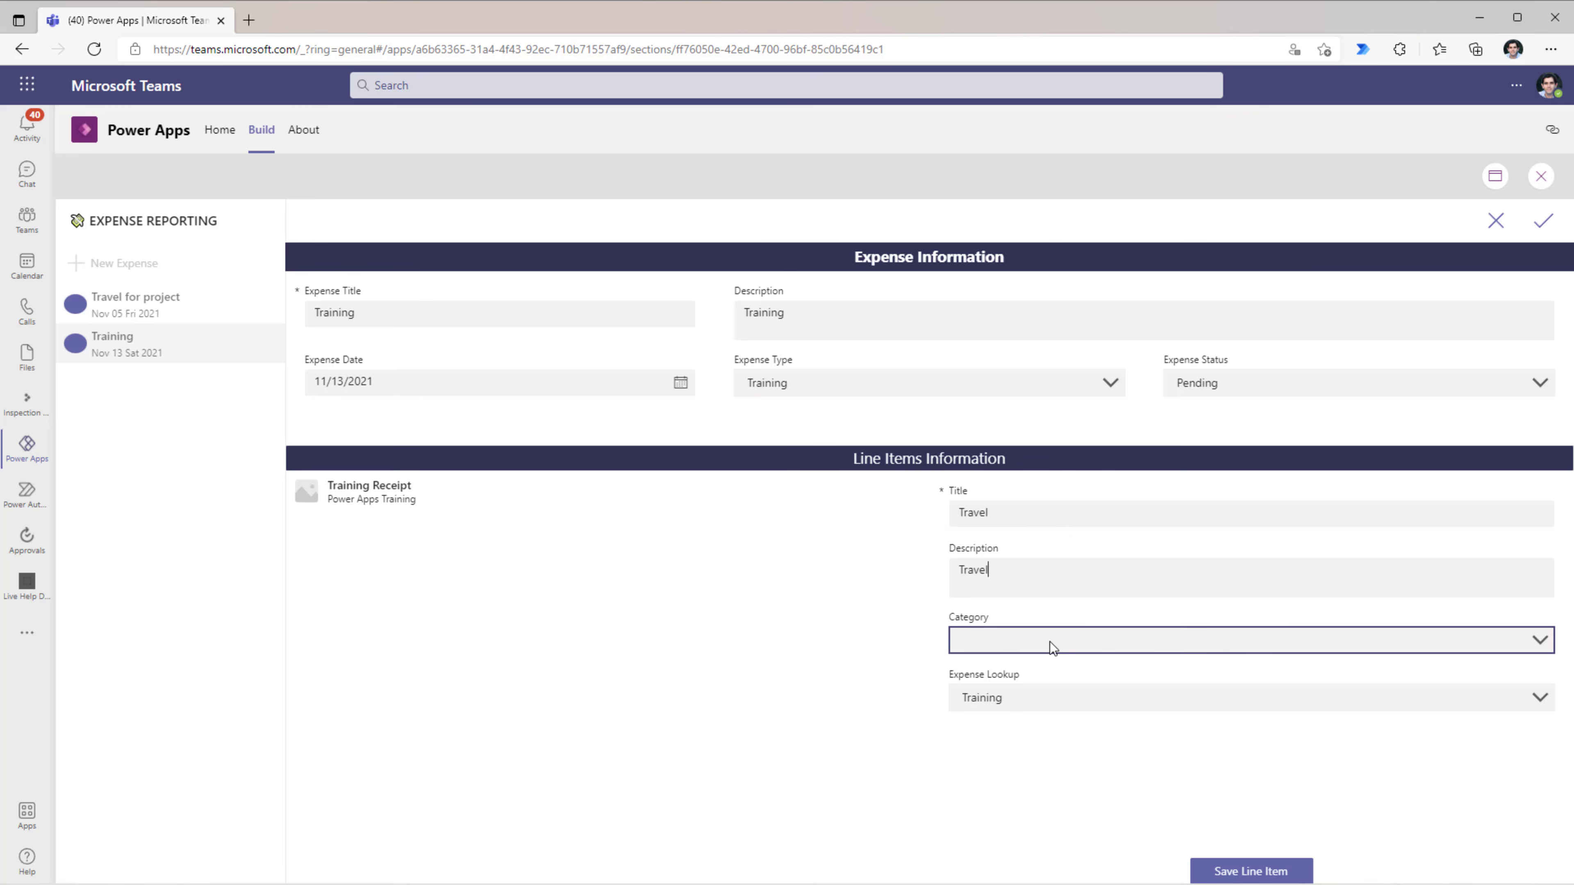
{"action": "left_click", "coordinate": [1048, 642]}
{"action": "left_click", "coordinate": [1029, 656]}
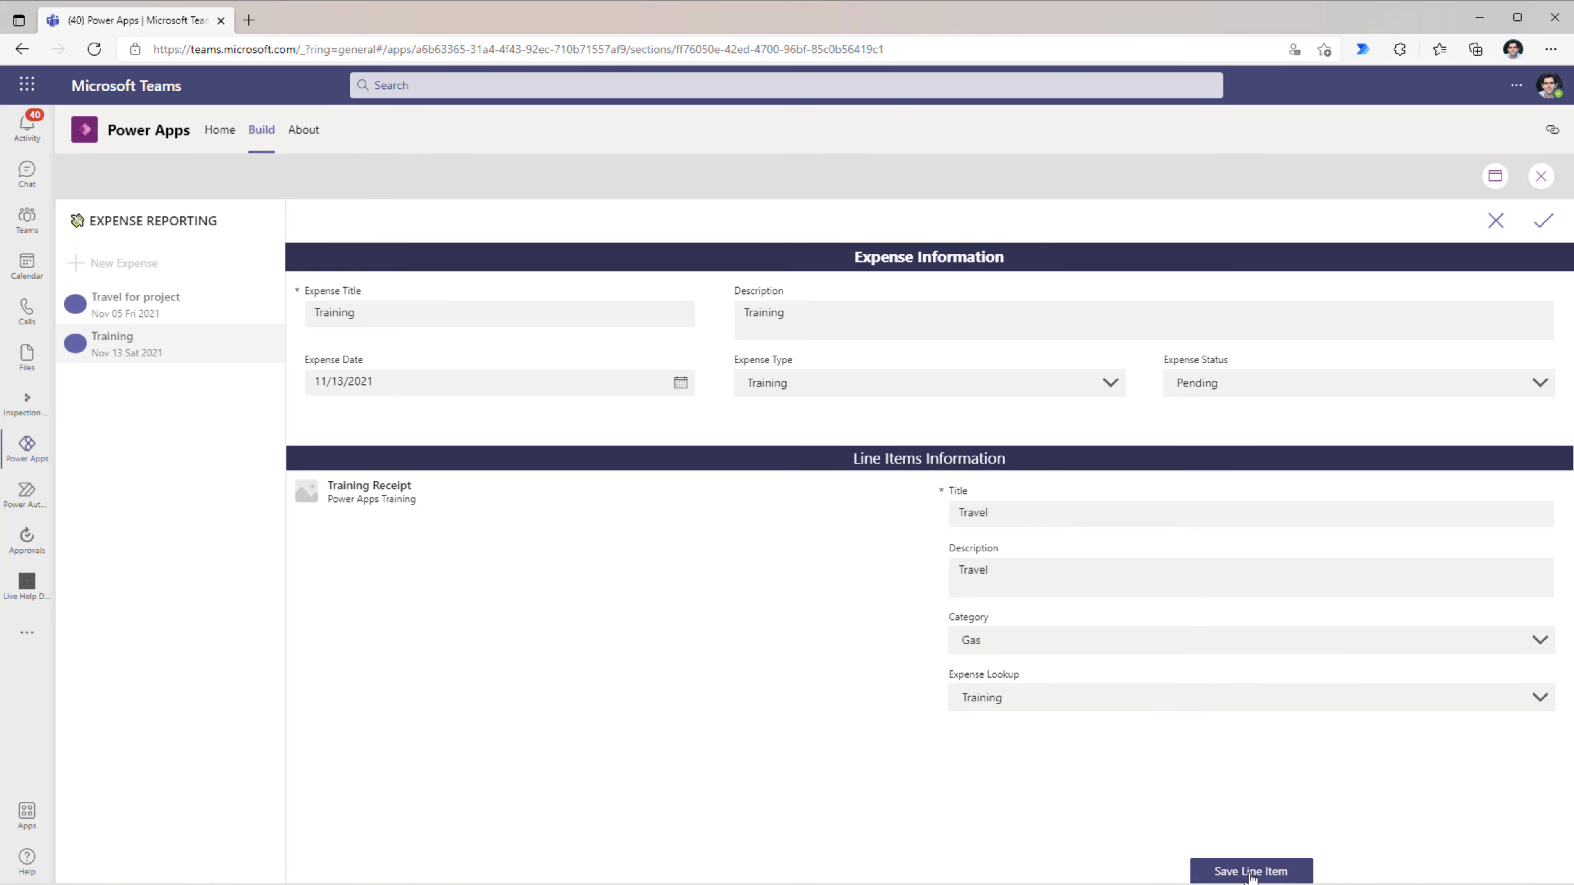
{"action": "left_click", "coordinate": [1250, 871]}
{"action": "key", "text": "Escape"}
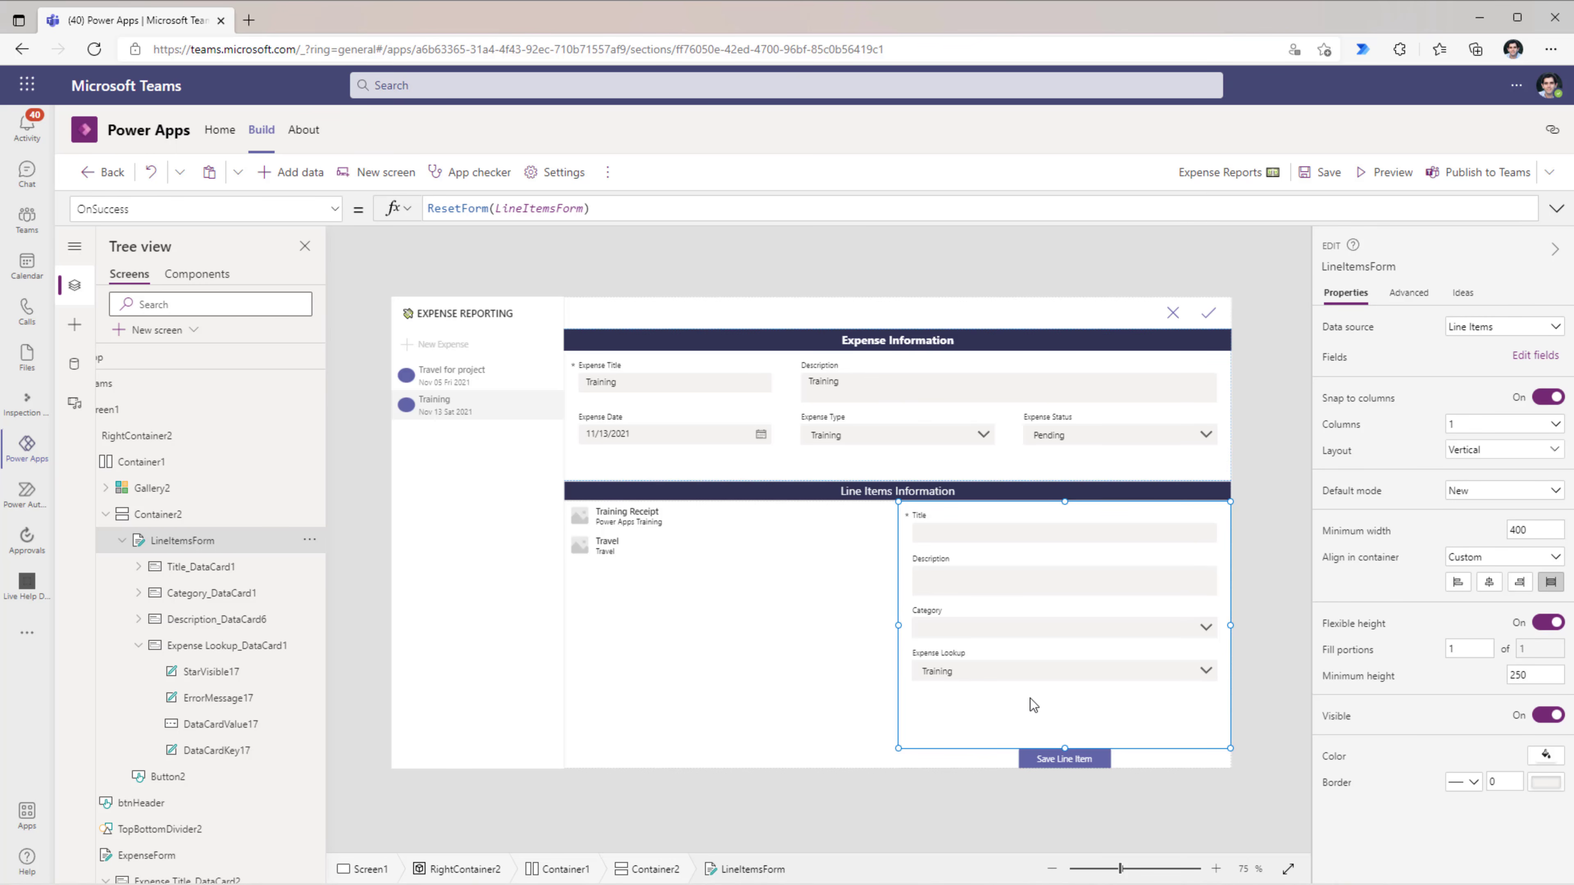
Step: Save the app and open the Line Items table's data for editing
{"action": "left_click", "coordinate": [1326, 175]}
{"action": "left_click", "coordinate": [74, 365]}
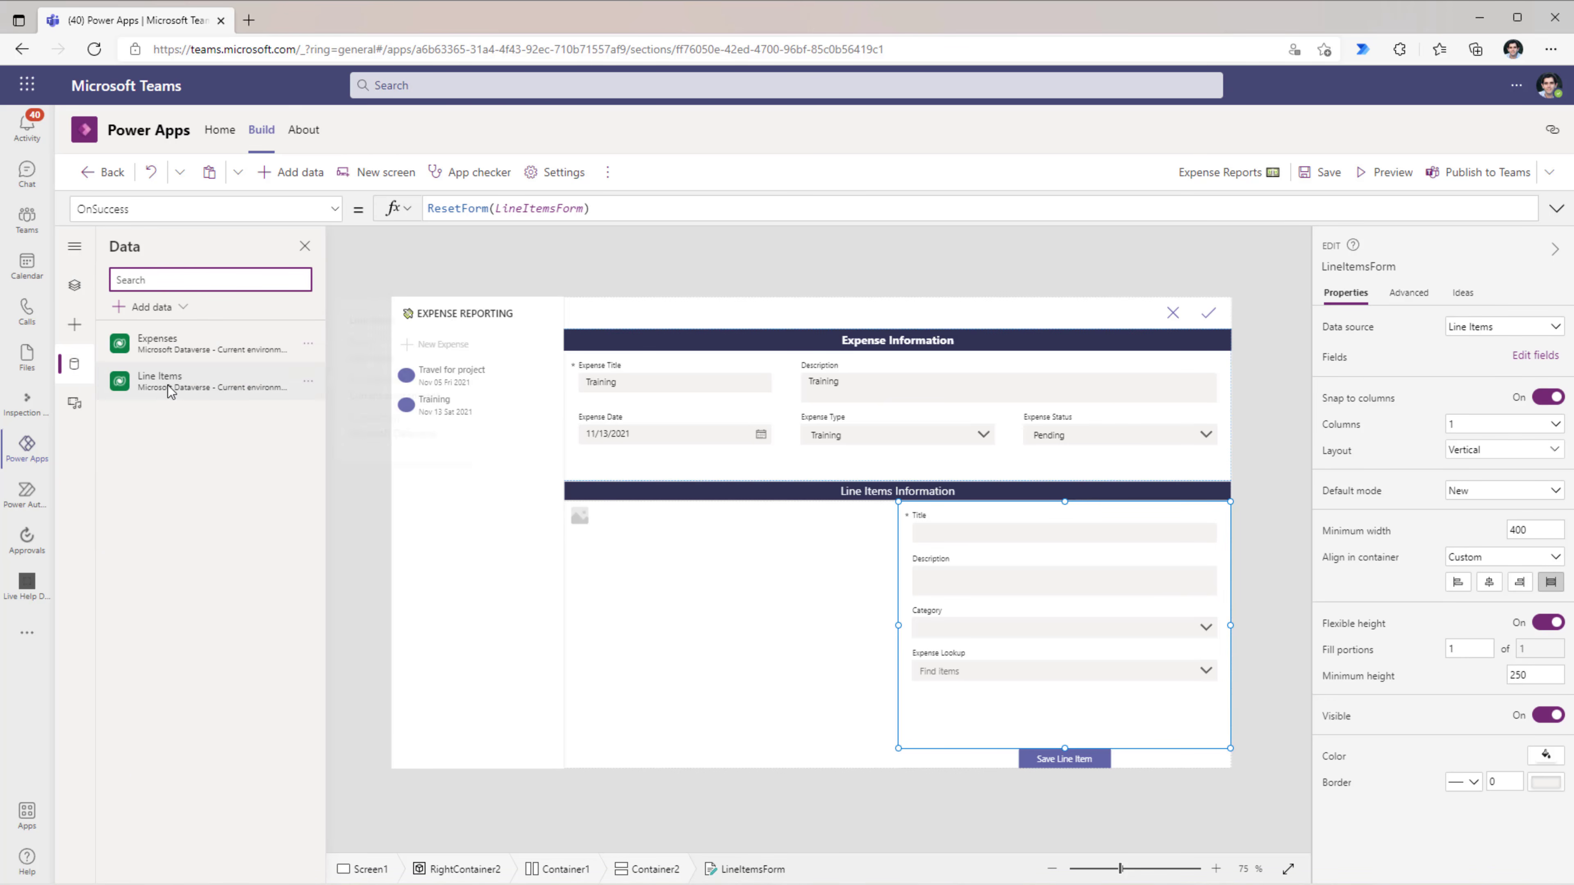
{"action": "left_click", "coordinate": [309, 385]}
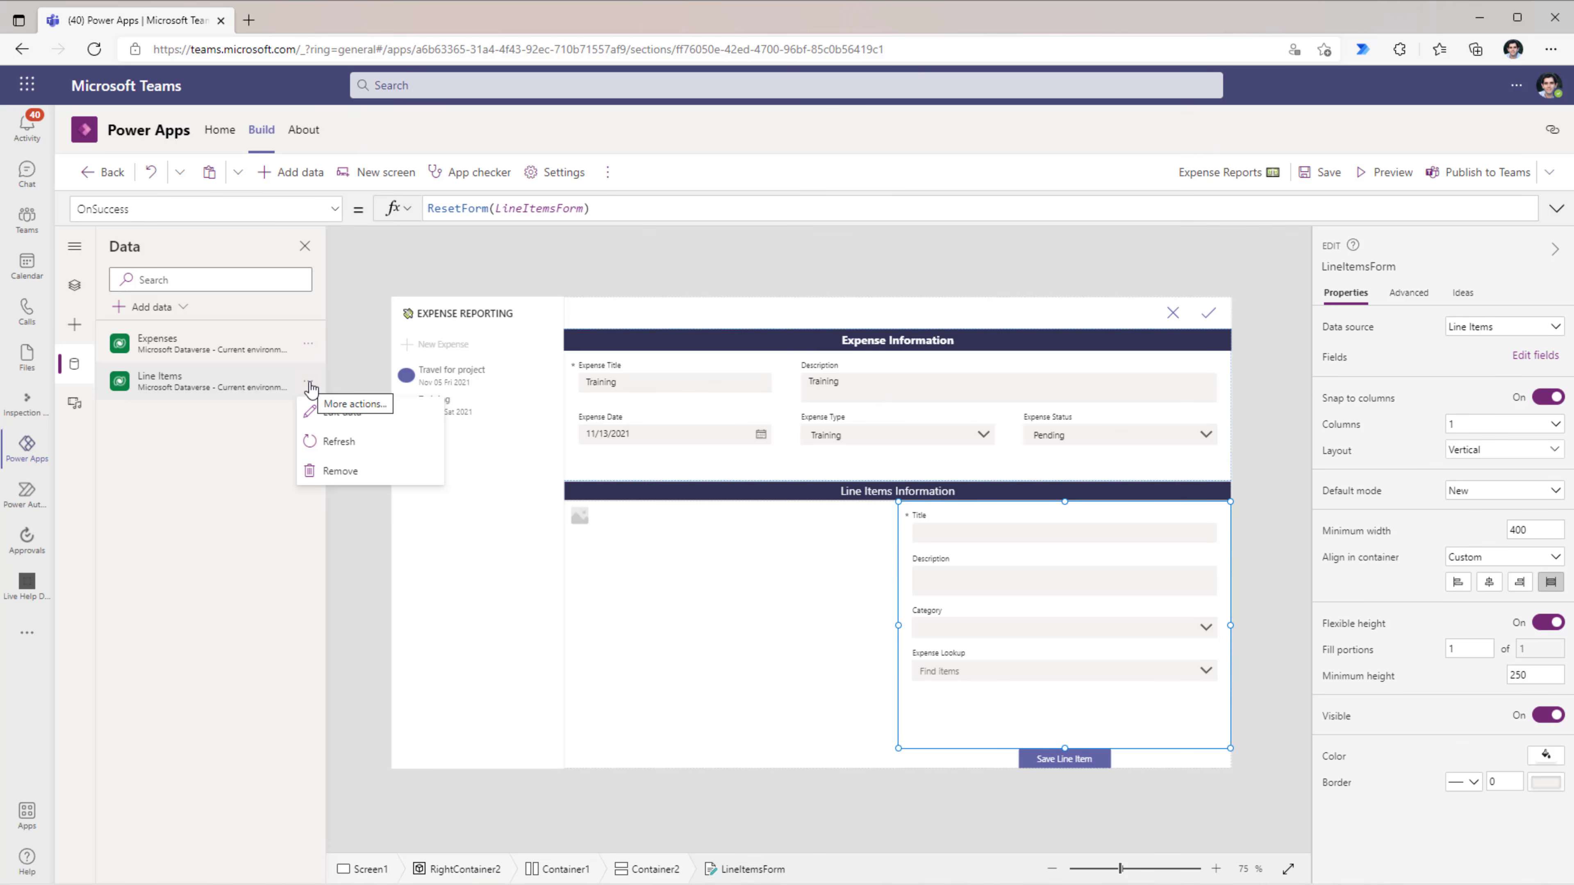
{"action": "left_click", "coordinate": [334, 411]}
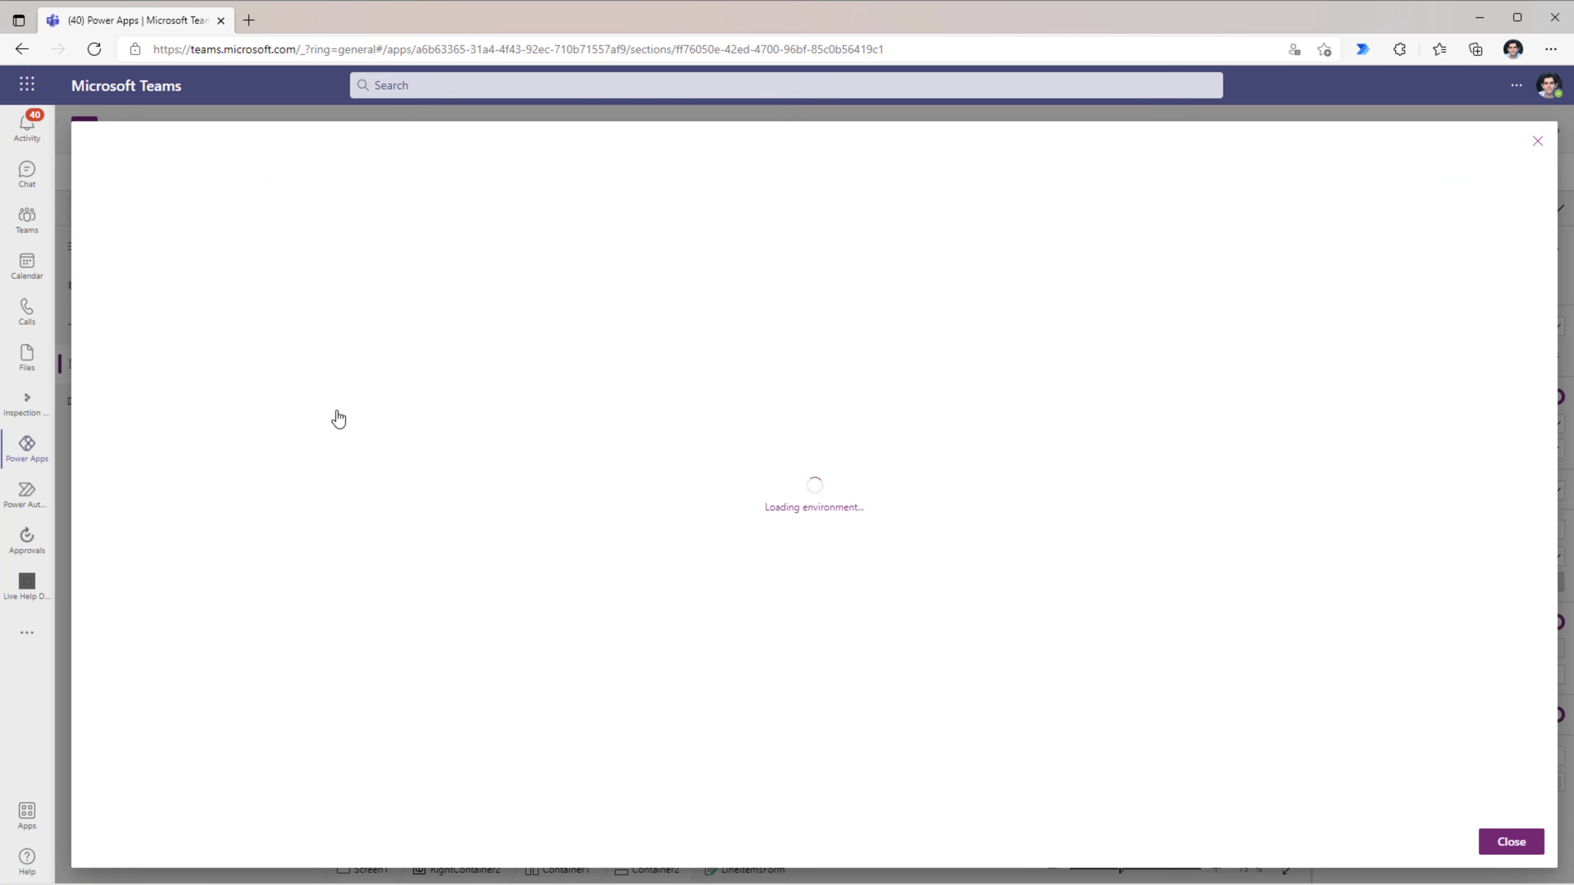
Step: Examine the data types offered for a new column in the Line Items table, and close the table without adding one
{"action": "left_click", "coordinate": [912, 224]}
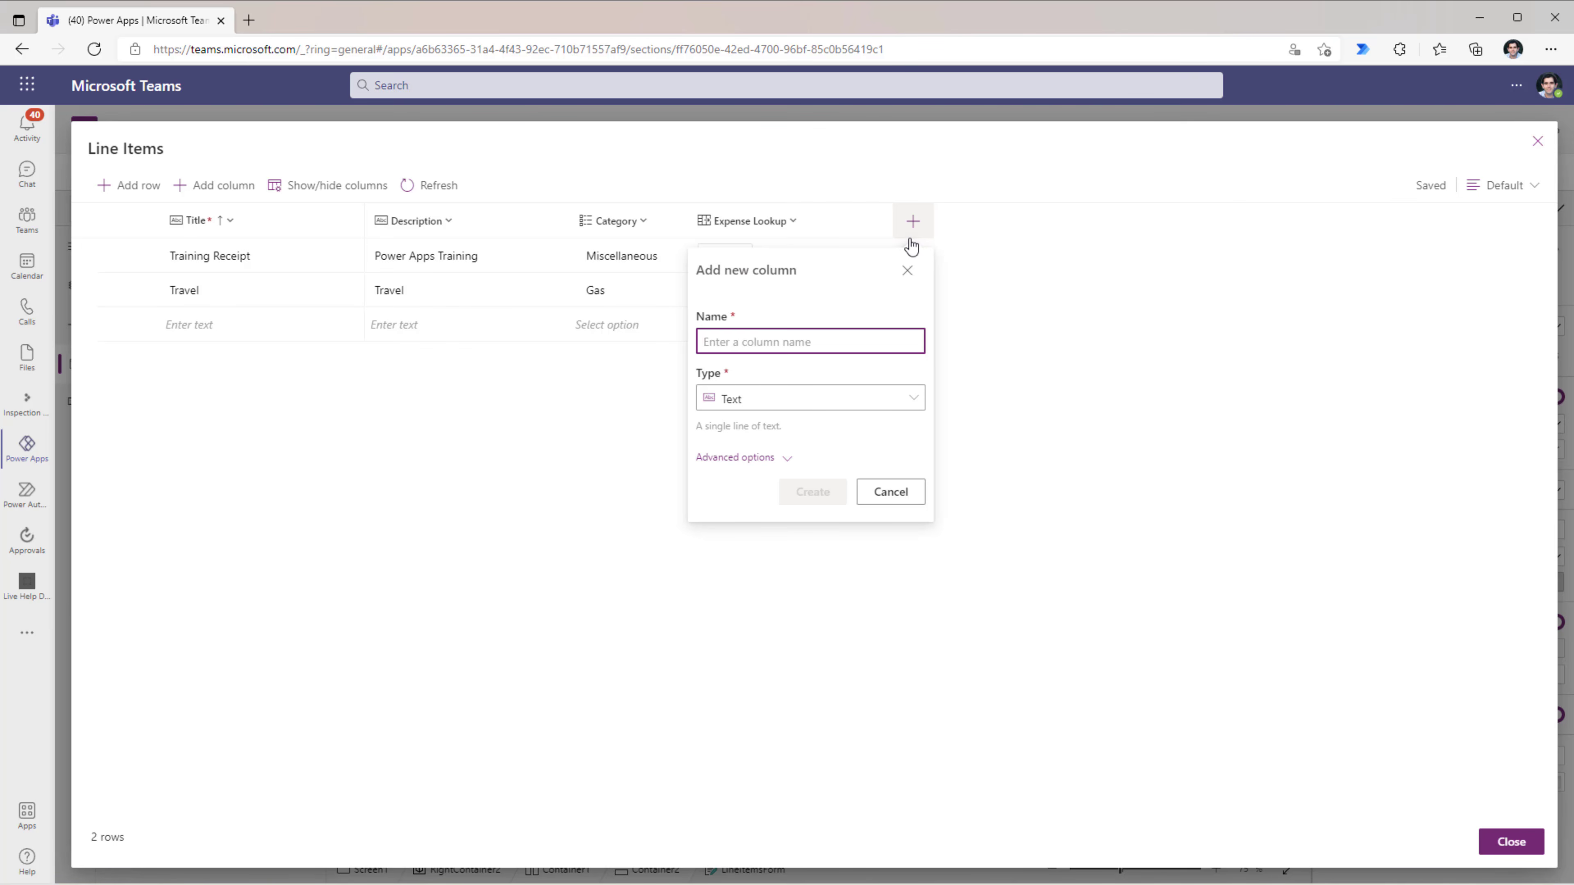
{"action": "left_click", "coordinate": [836, 409]}
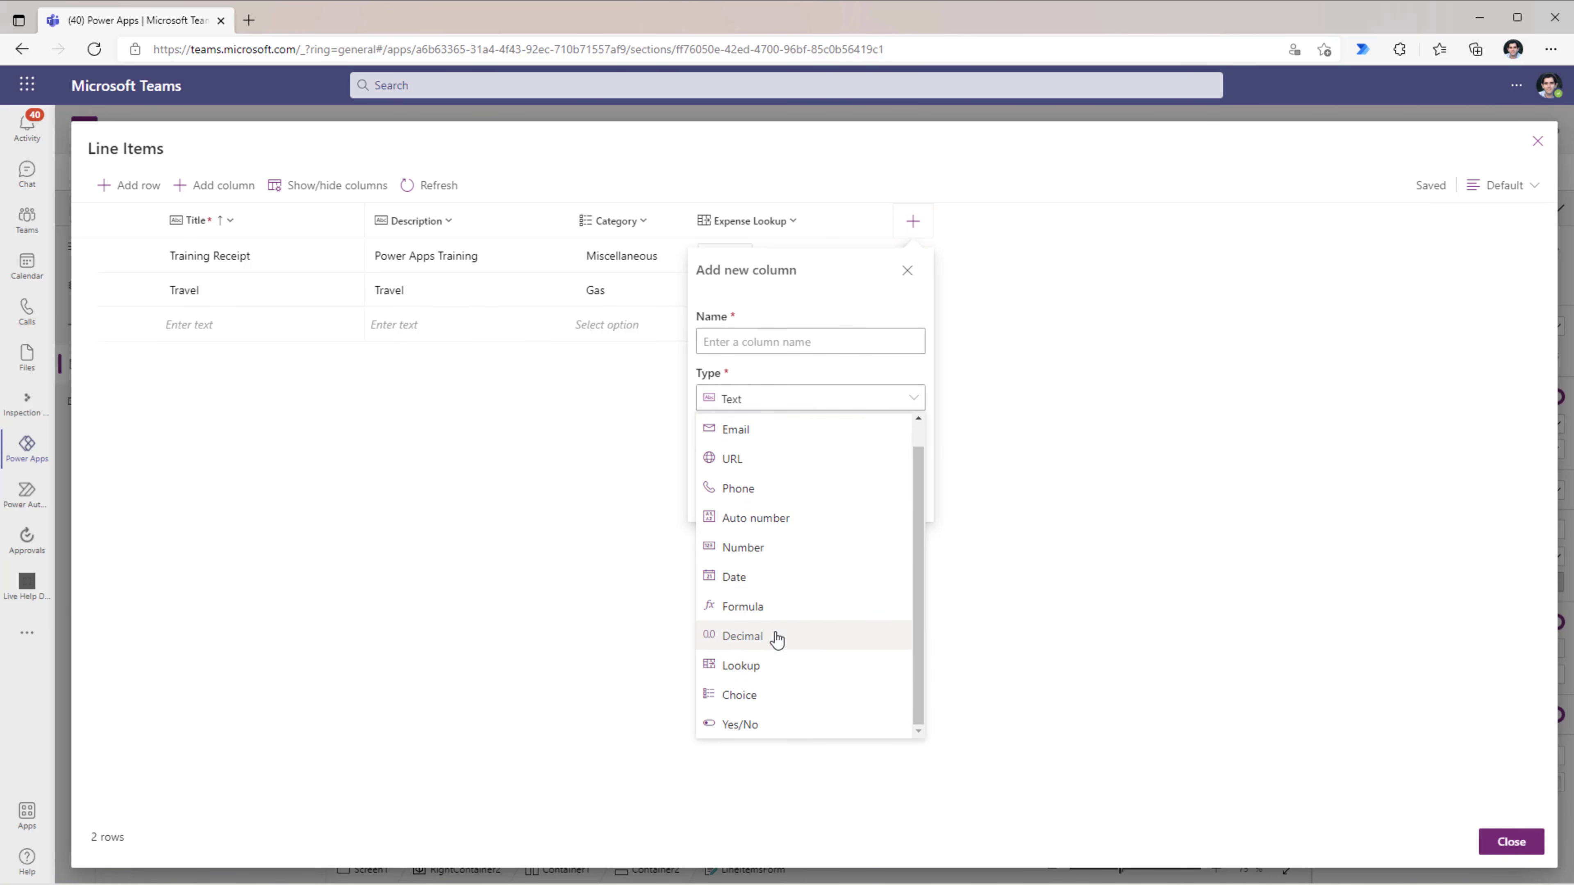
{"action": "scroll", "coordinate": [770, 643], "scroll_direction": "up", "scroll_amount": 1}
{"action": "scroll", "coordinate": [761, 483], "scroll_direction": "down", "scroll_amount": 1}
{"action": "scroll", "coordinate": [769, 668], "scroll_direction": "up", "scroll_amount": 1}
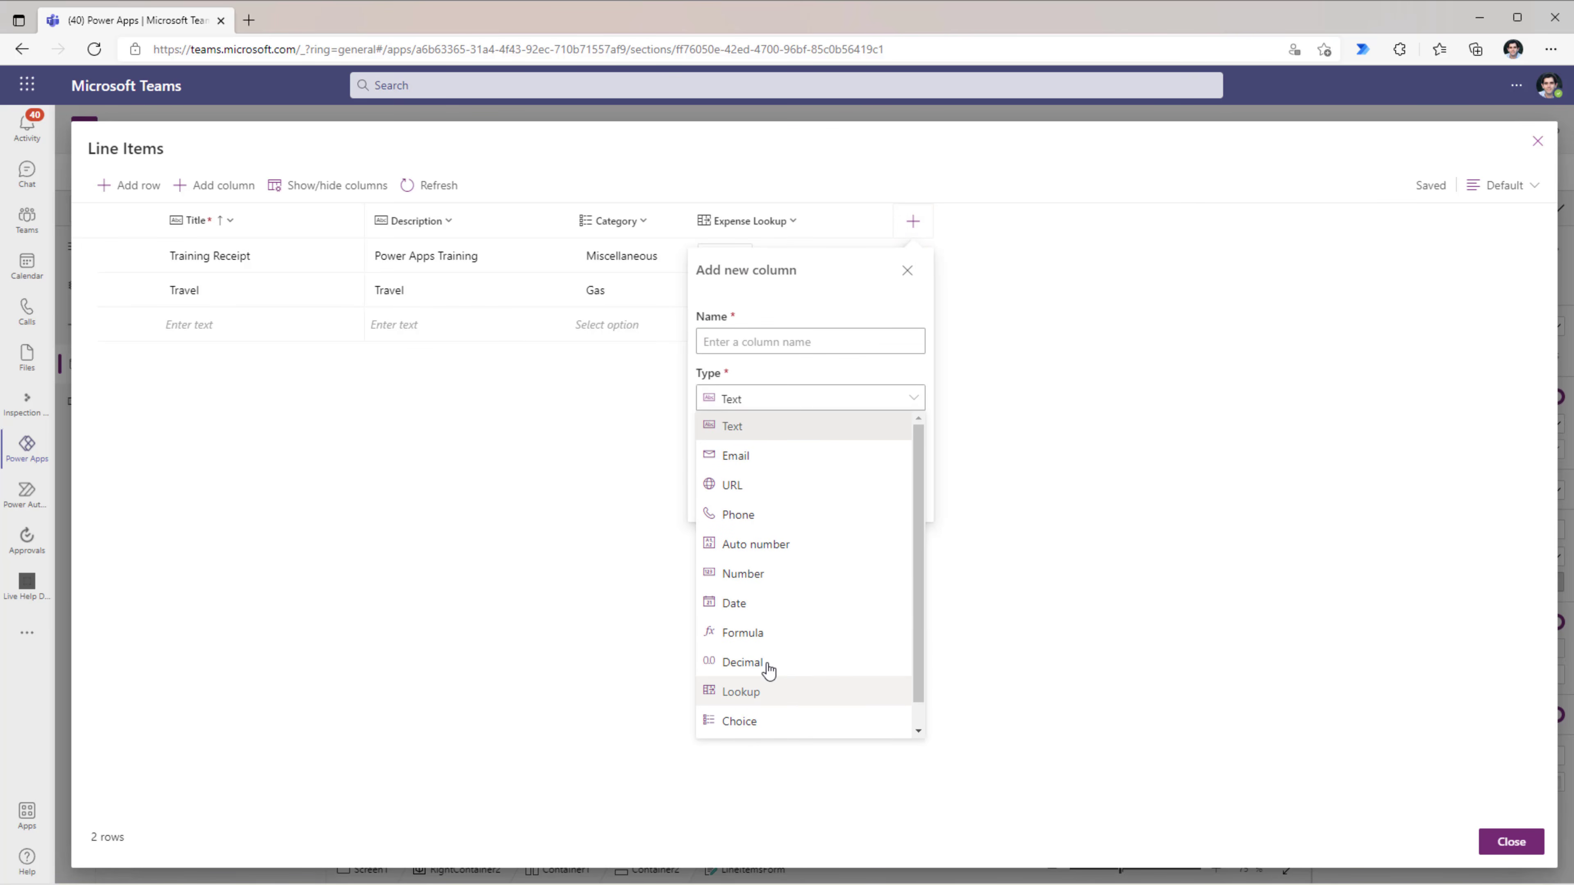
{"action": "left_click", "coordinate": [1119, 562]}
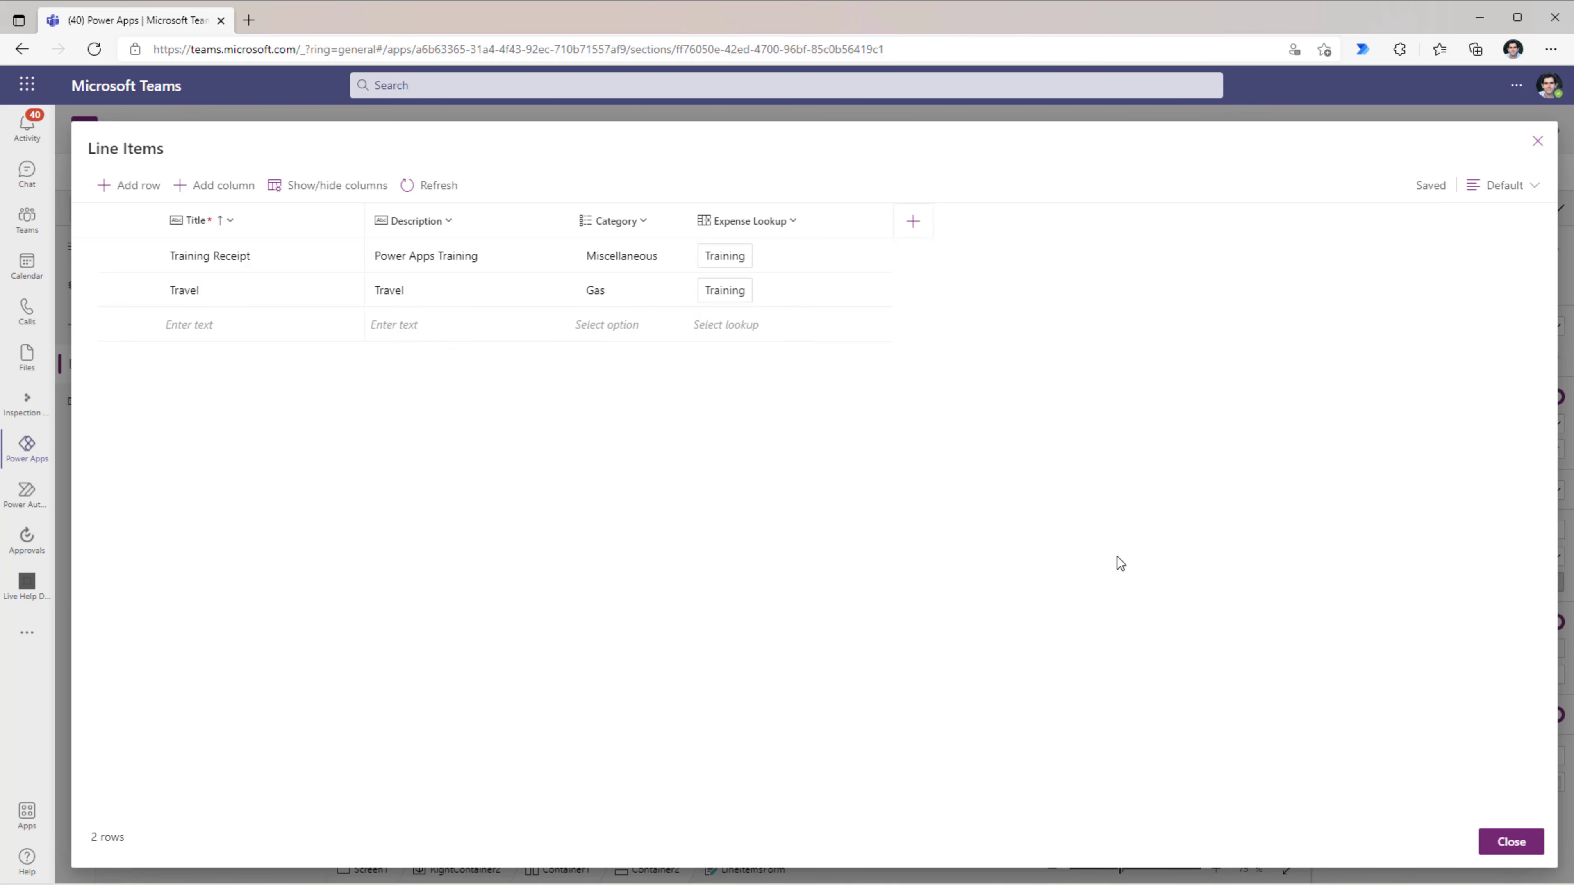
{"action": "left_click", "coordinate": [1538, 142]}
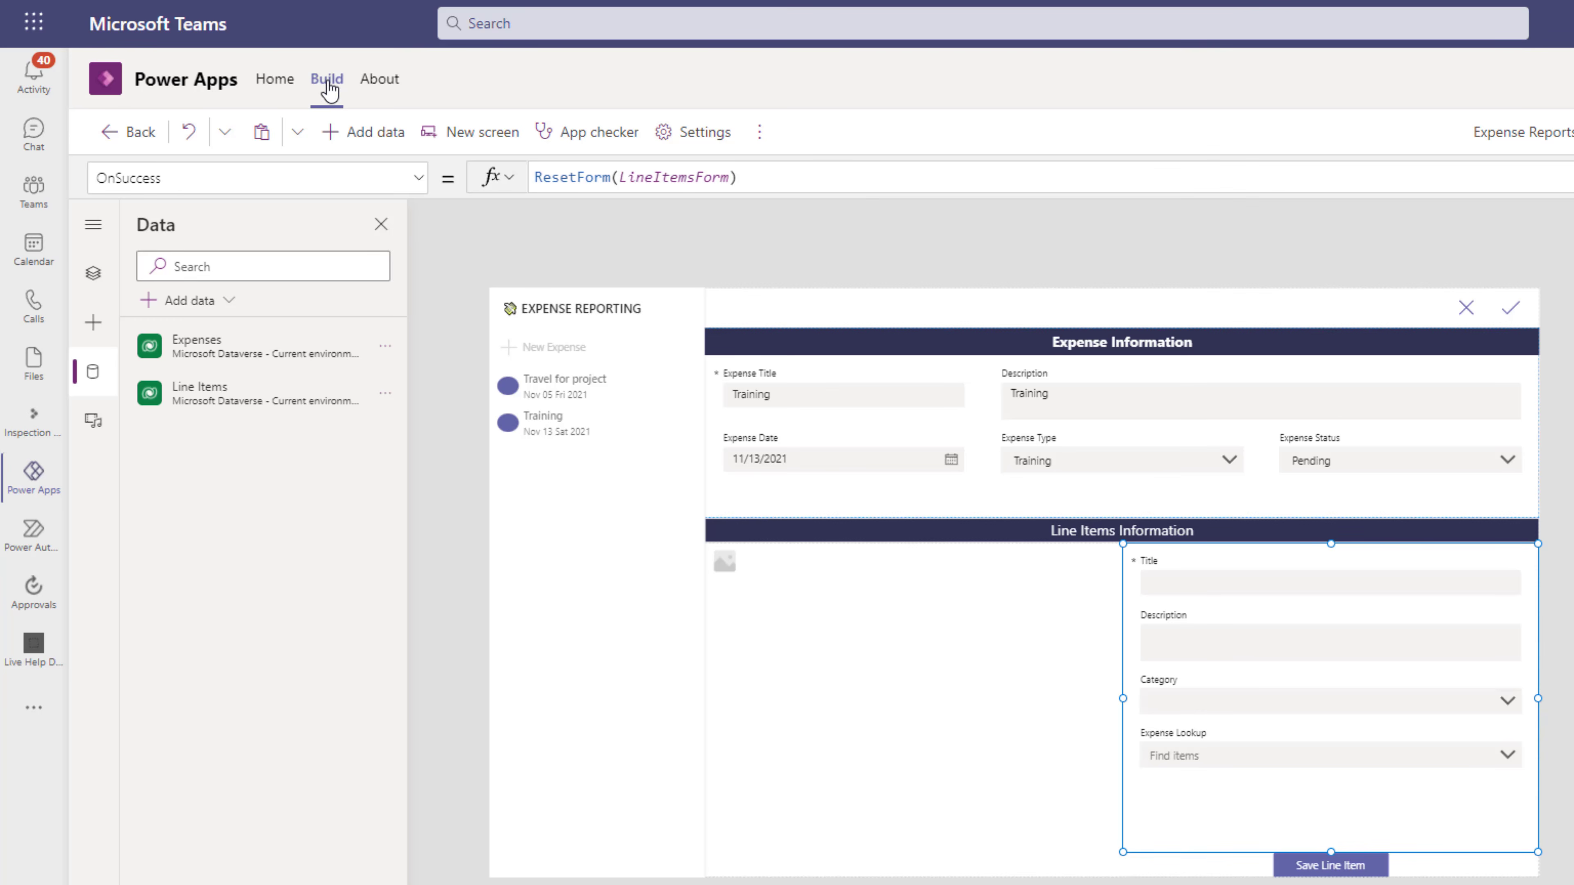
Step: Leave the app editor and open the items built for the Contoso Team
{"action": "left_click", "coordinate": [327, 82]}
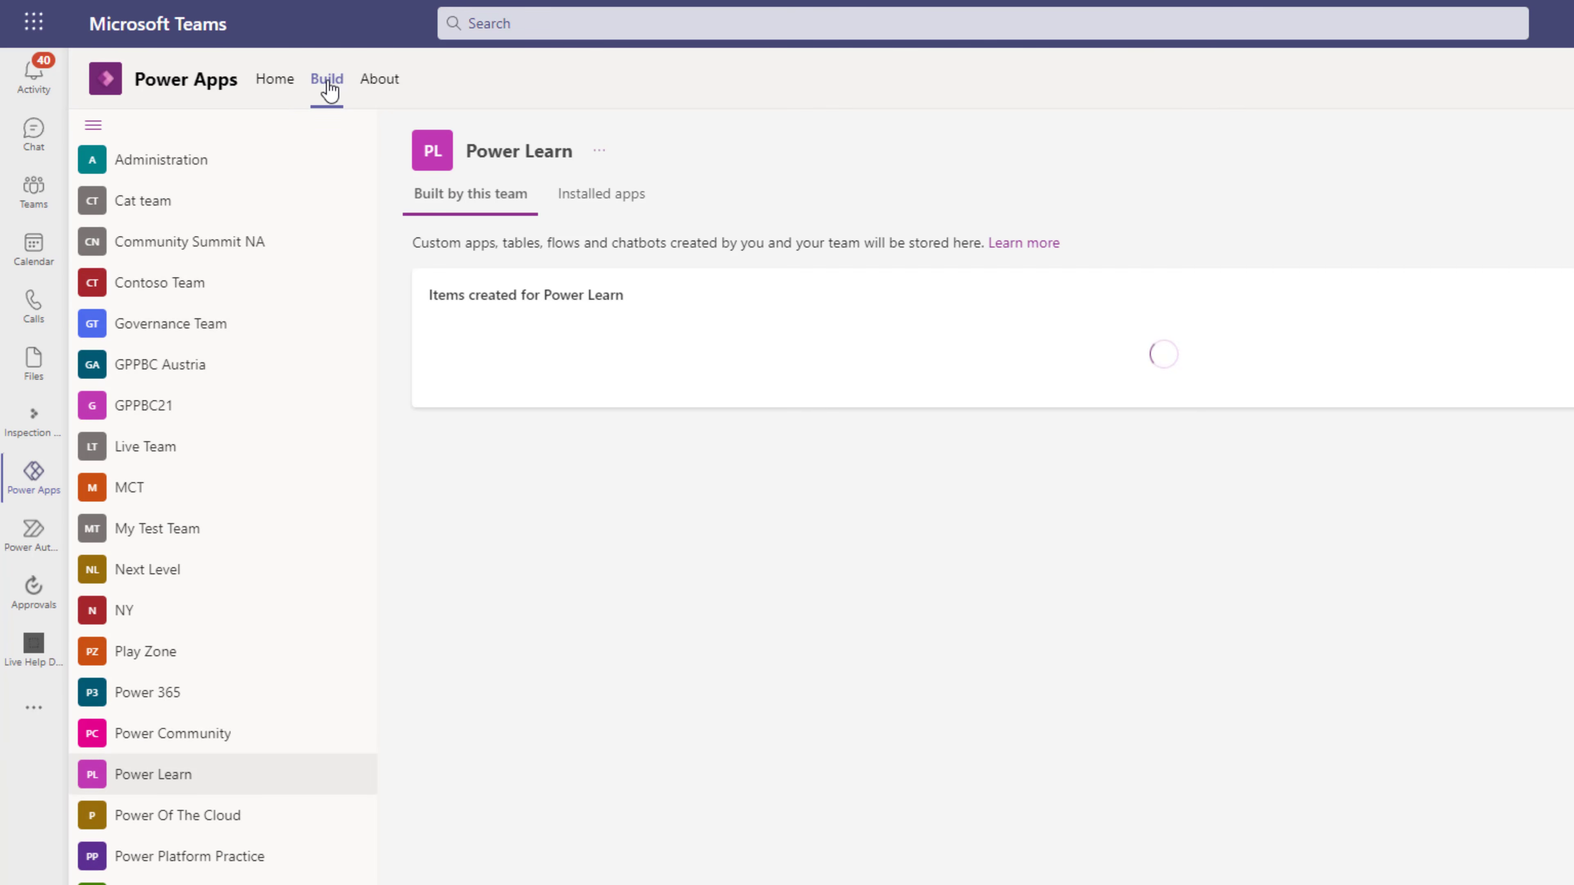
{"action": "scroll", "coordinate": [186, 471], "scroll_direction": "down", "scroll_amount": 4}
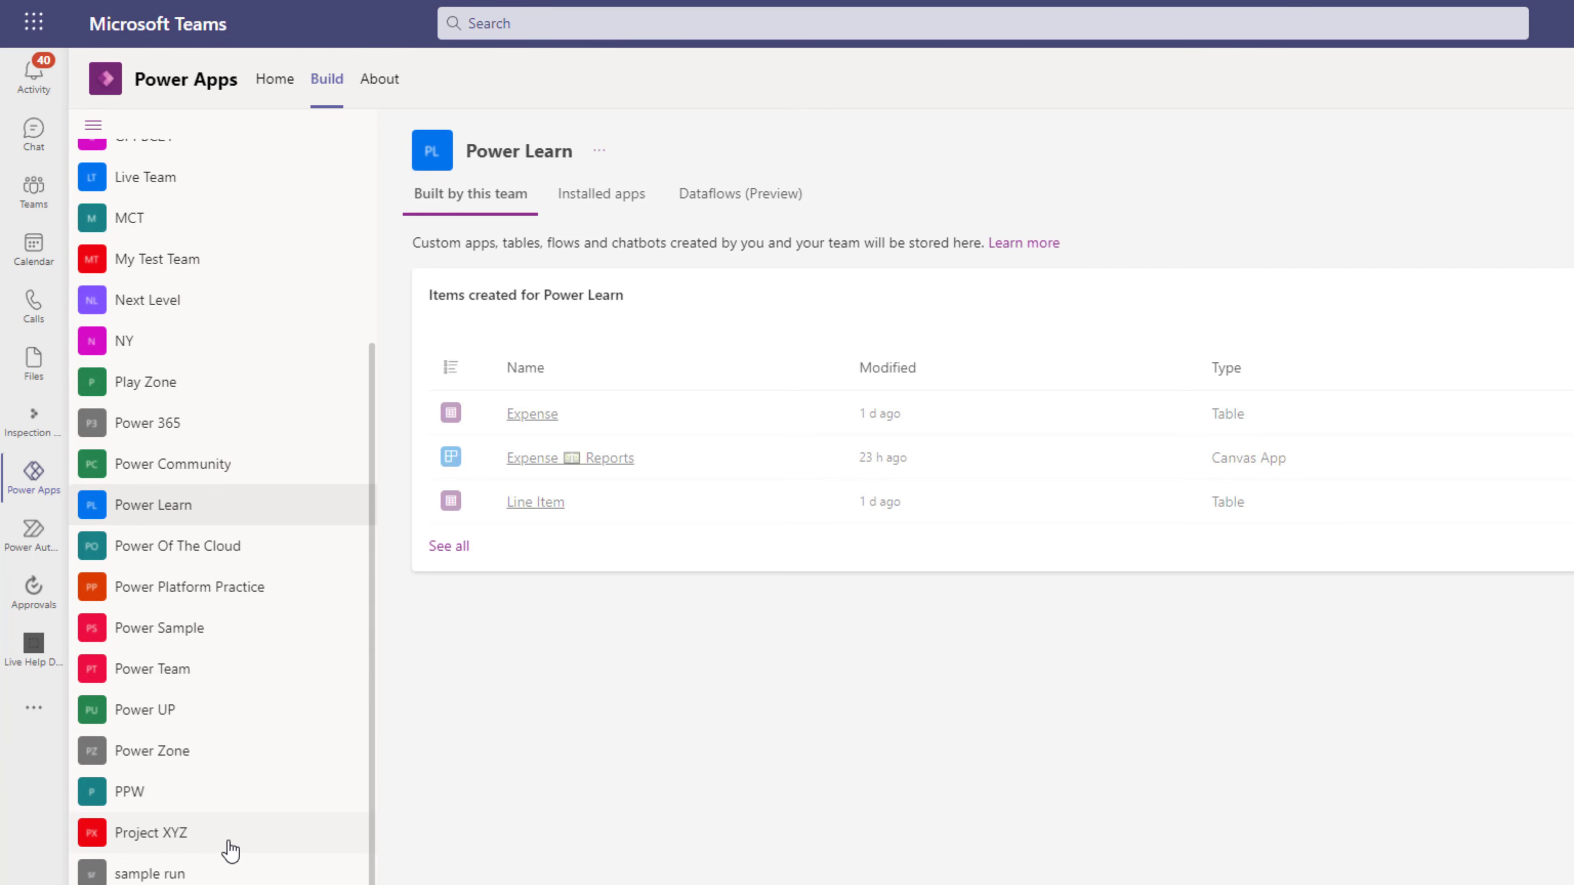
{"action": "scroll", "coordinate": [116, 698], "scroll_direction": "up", "scroll_amount": 4}
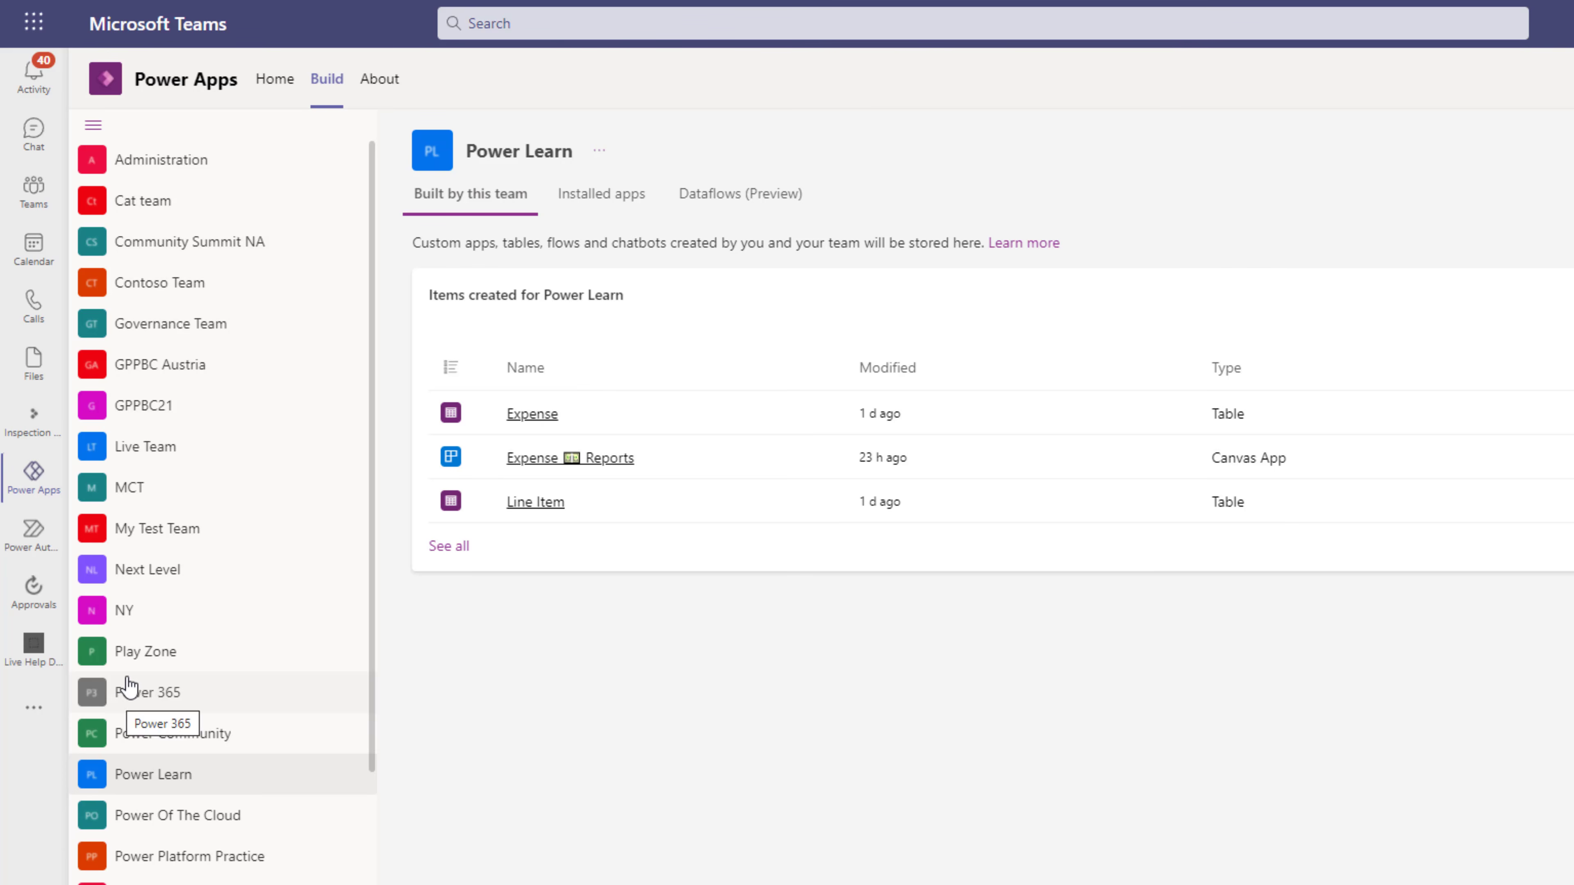
{"action": "scroll", "coordinate": [144, 655], "scroll_direction": "down", "scroll_amount": 4}
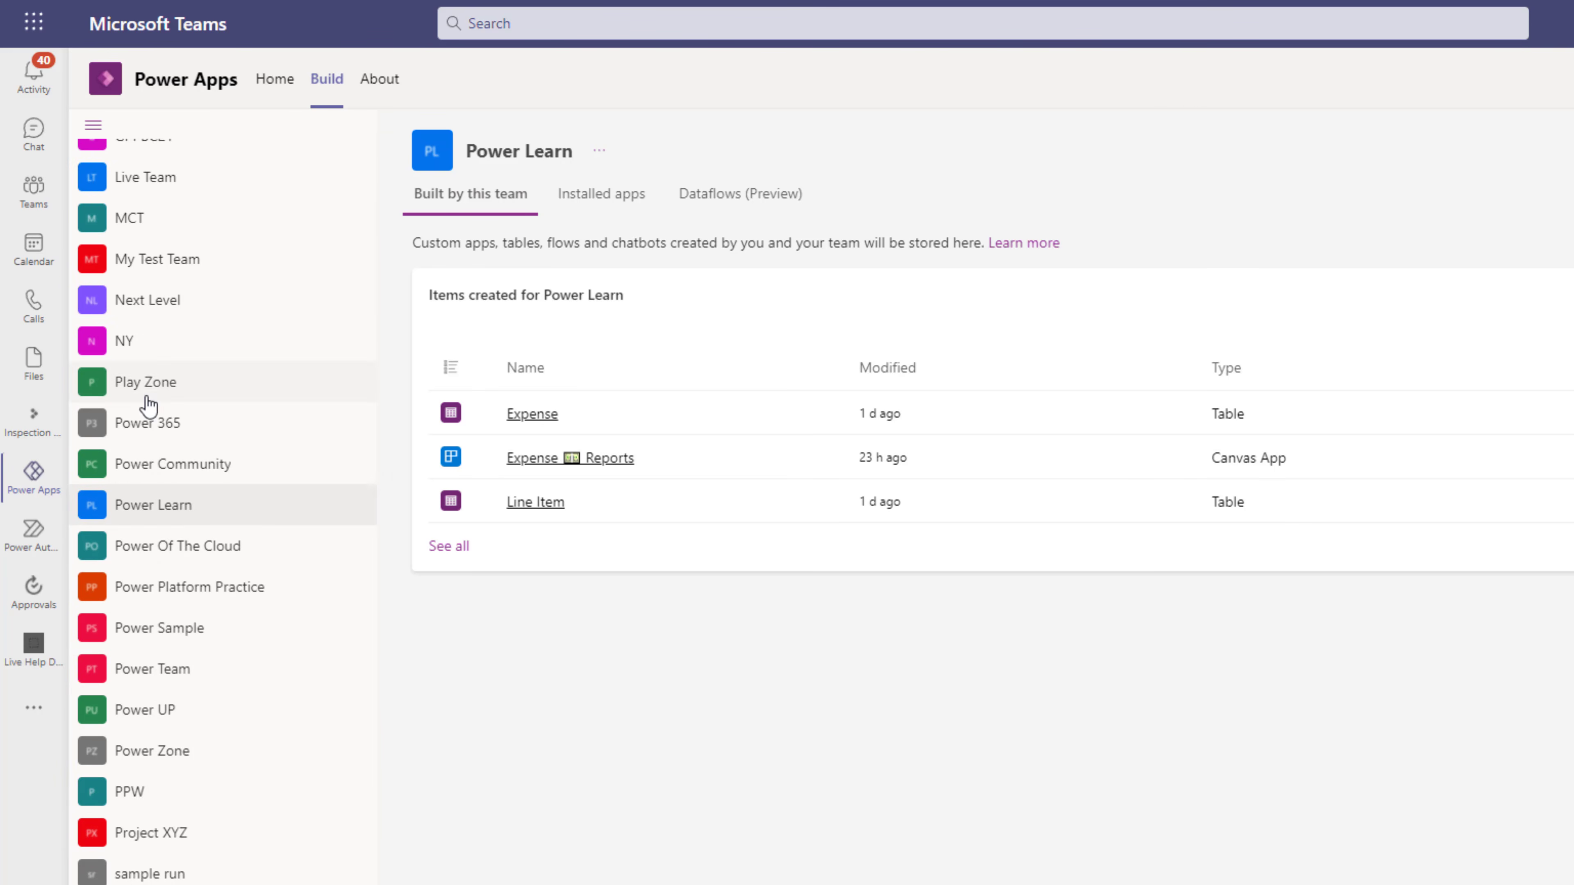
{"action": "scroll", "coordinate": [190, 482], "scroll_direction": "up", "scroll_amount": 4}
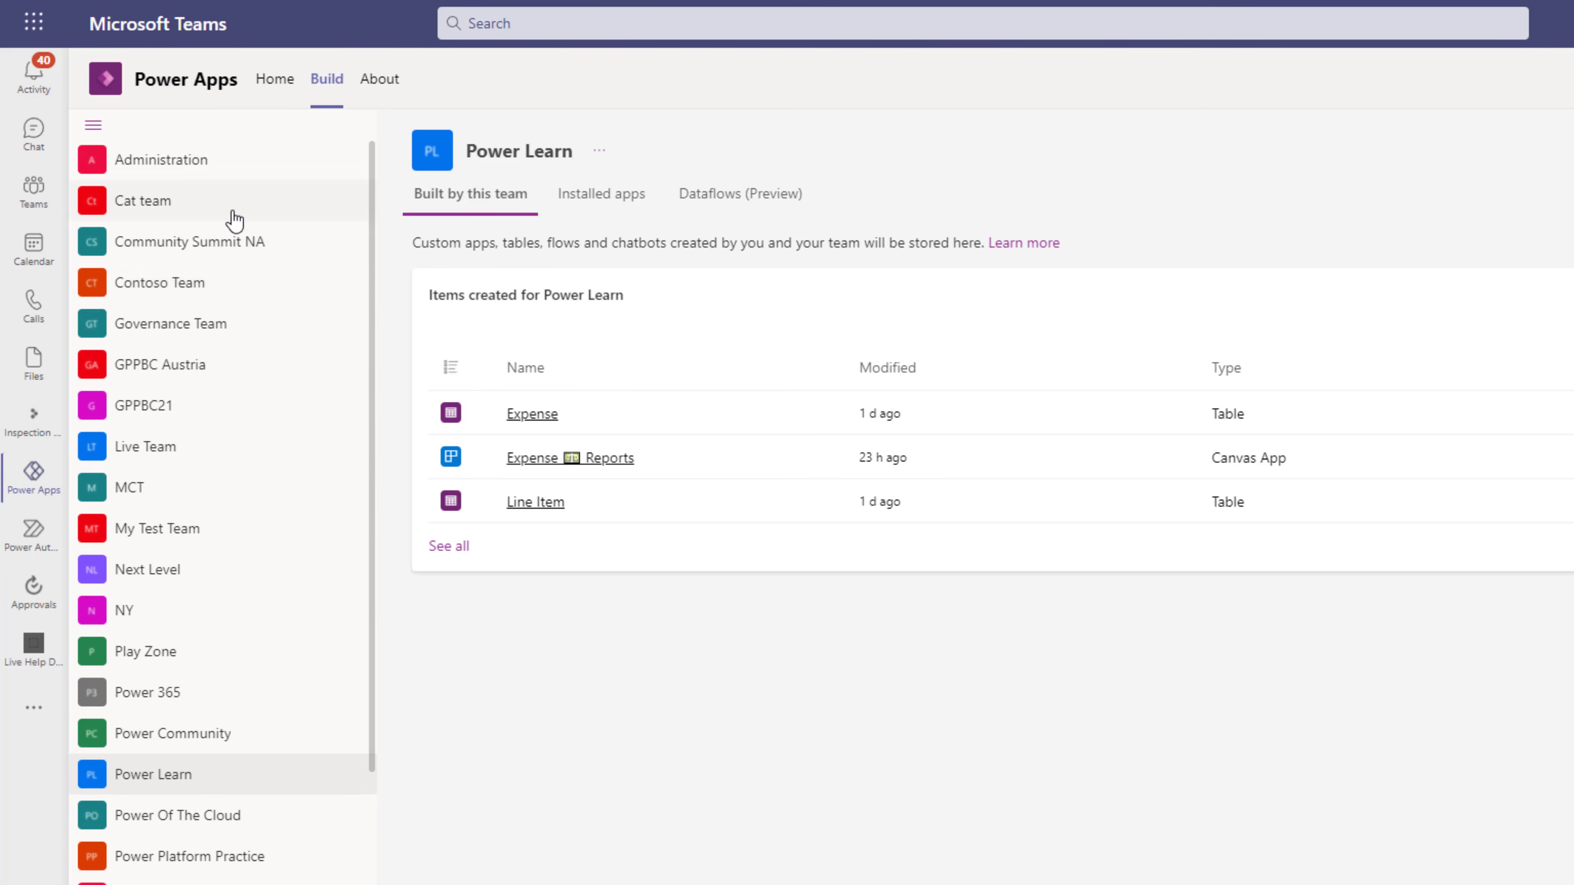
{"action": "left_click", "coordinate": [235, 282]}
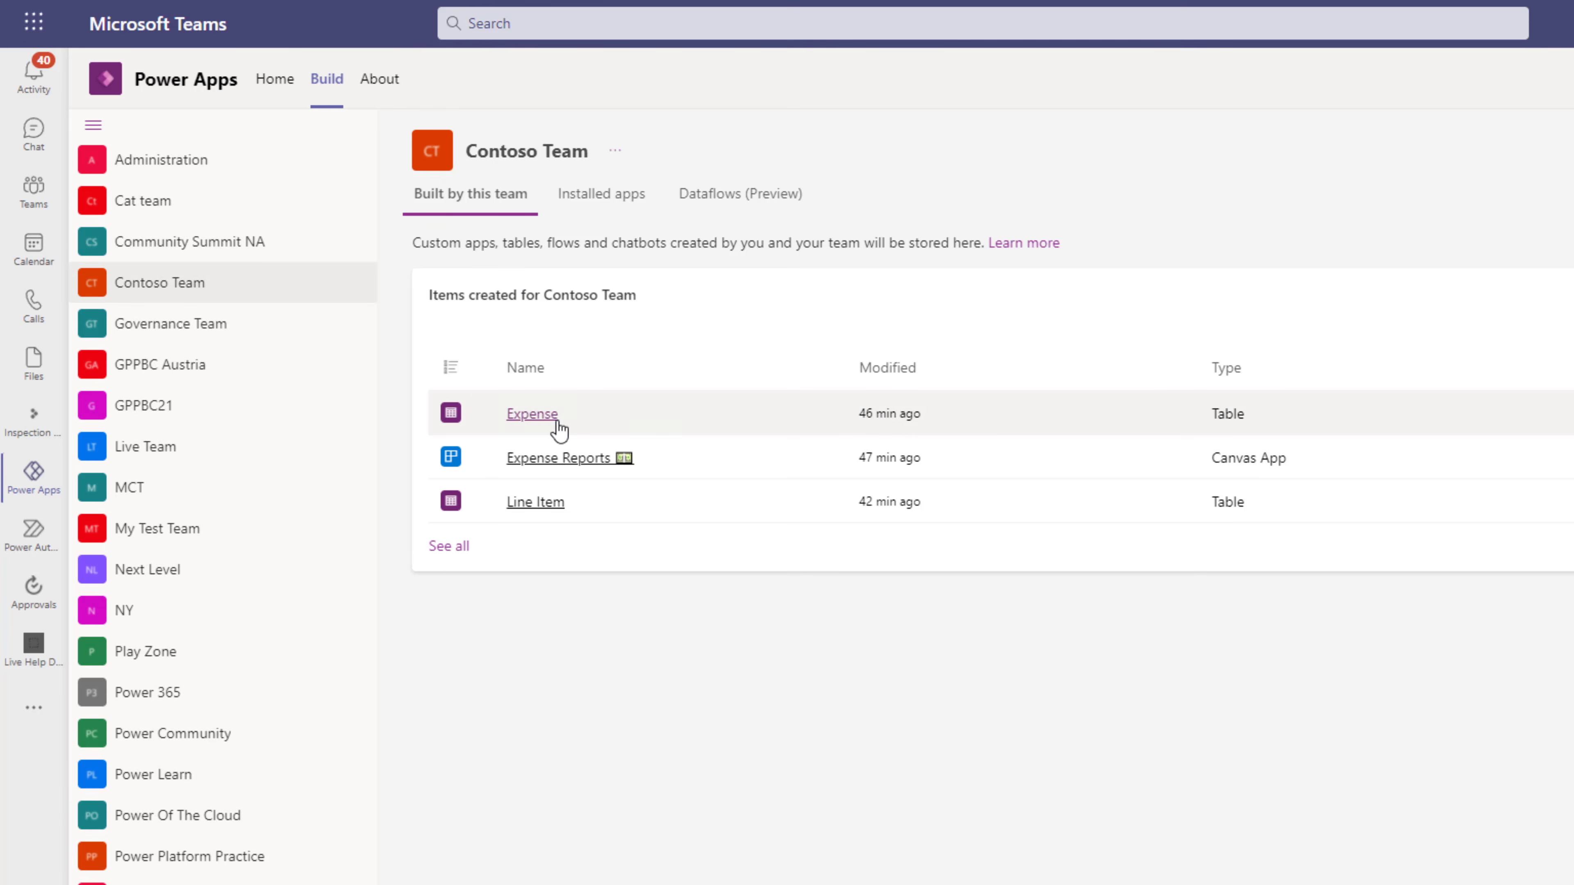
Step: Show all of the team's items and open the Line Item table's definition for editing
{"action": "left_click", "coordinate": [464, 548]}
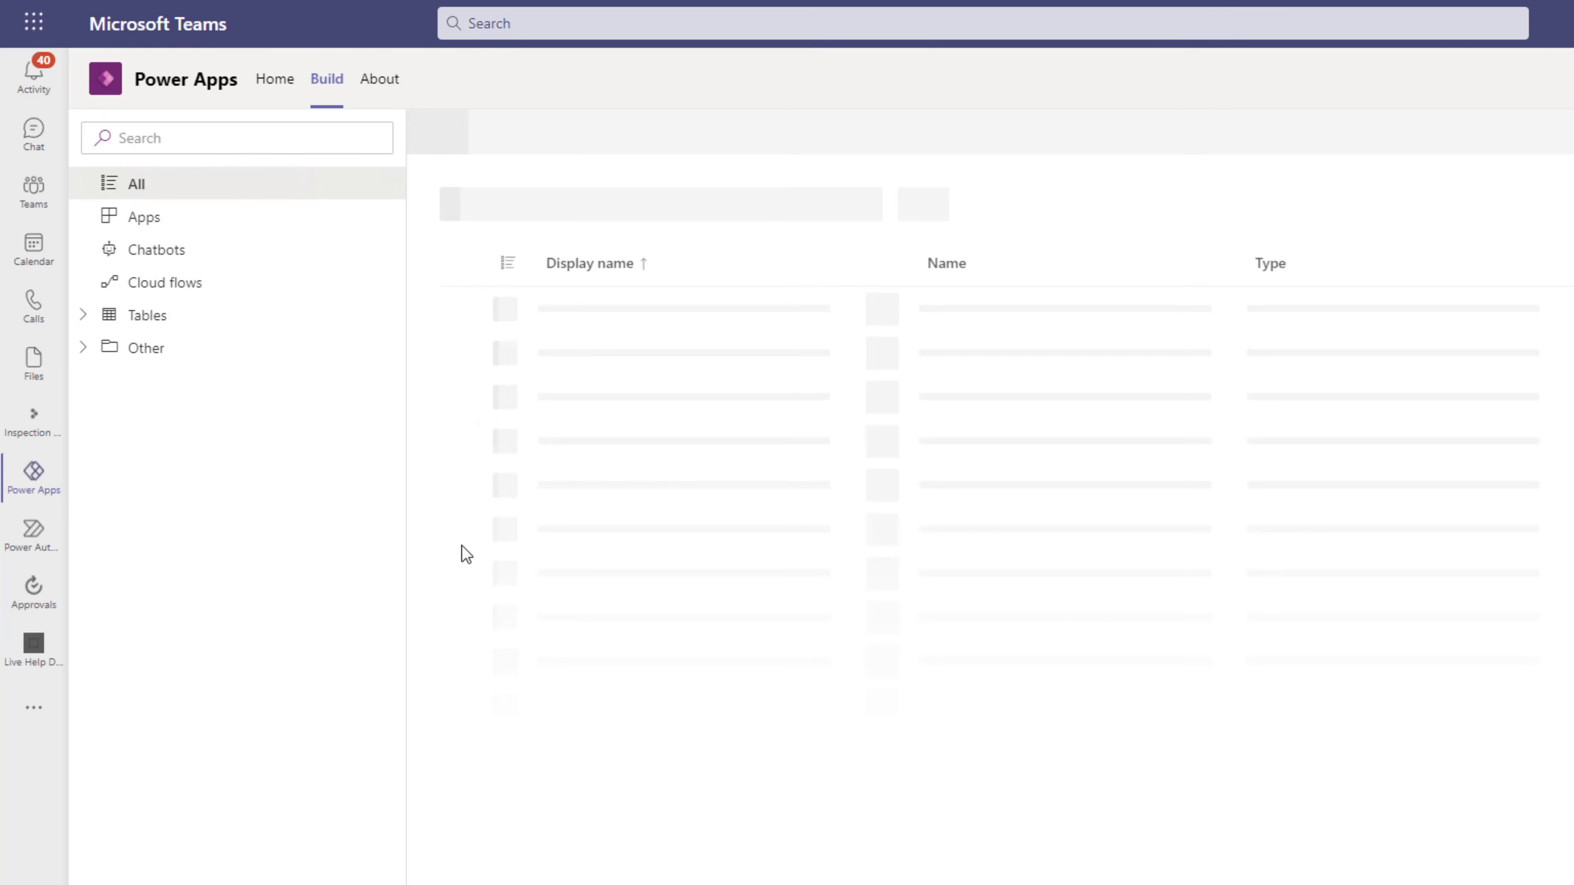
{"action": "left_click", "coordinate": [199, 317]}
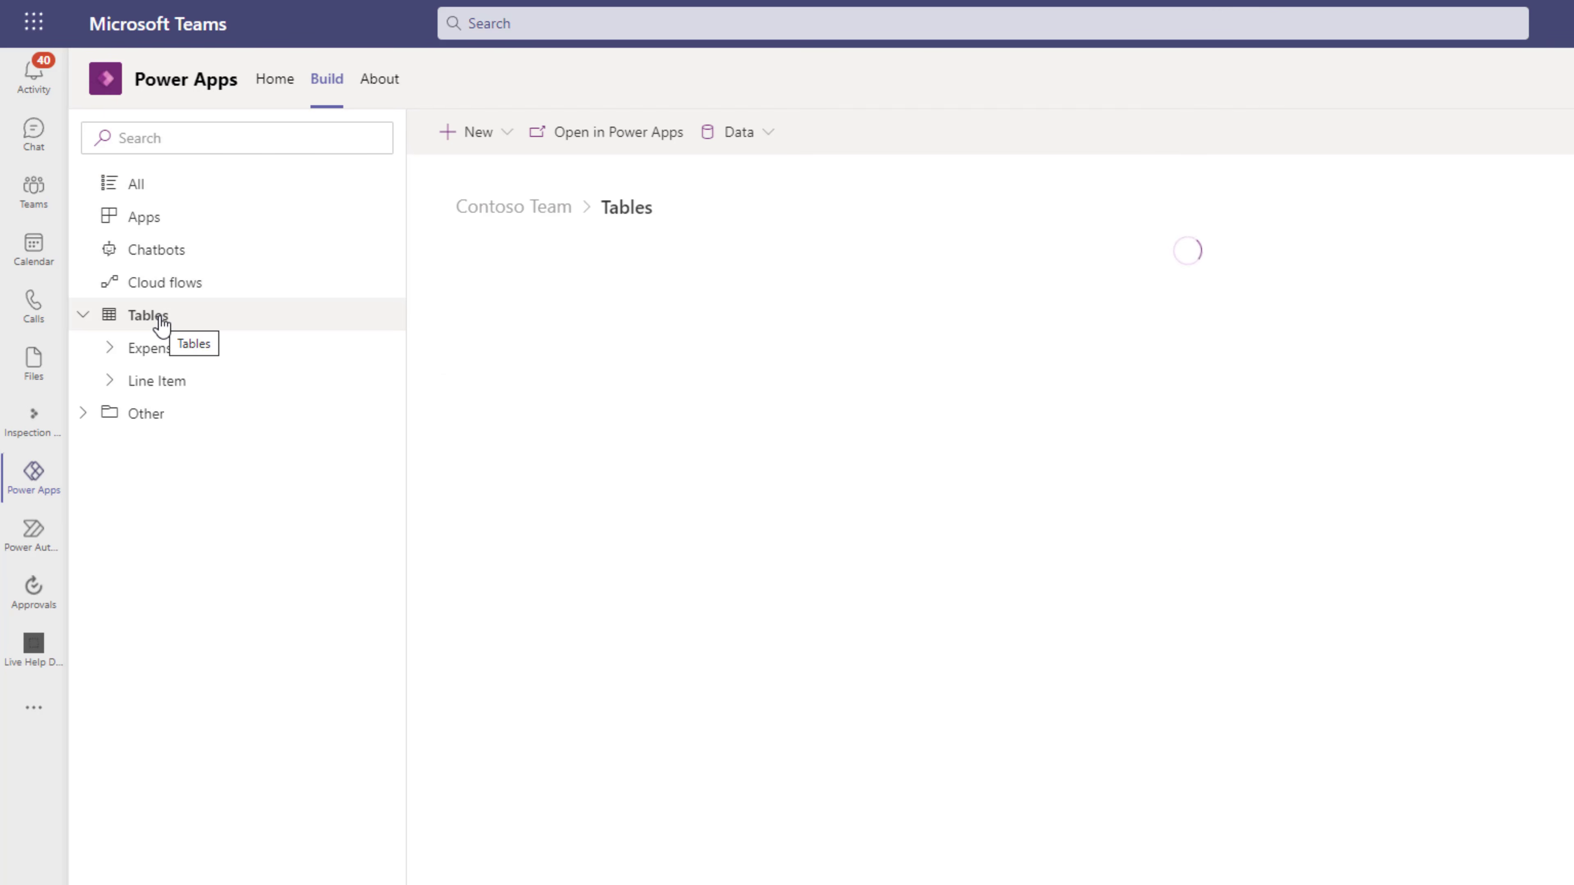
{"action": "left_click", "coordinate": [556, 351]}
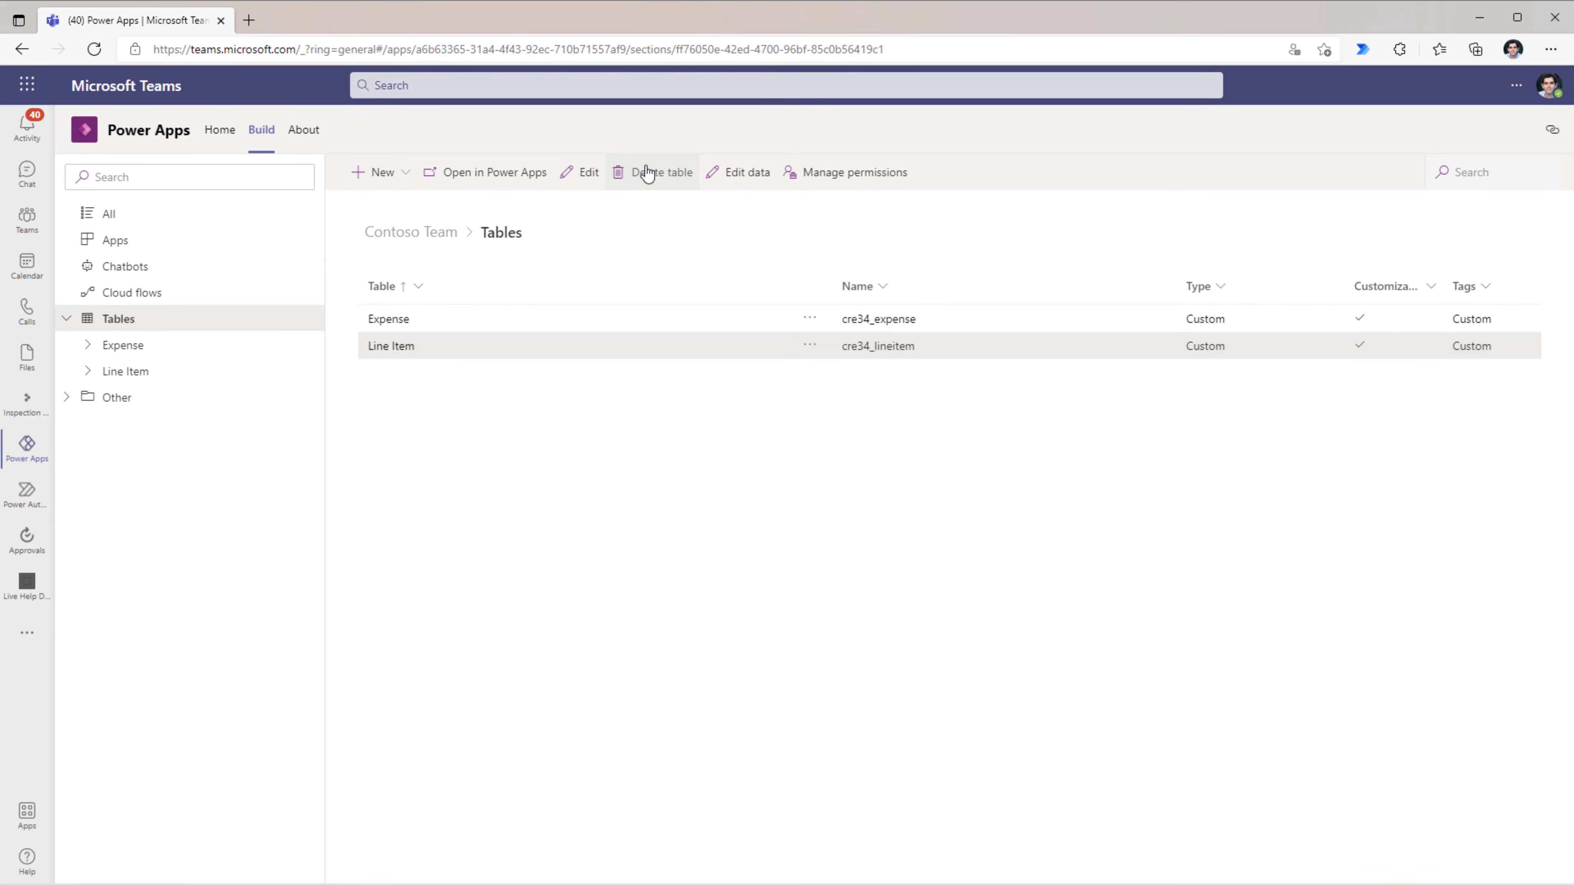
{"action": "left_click", "coordinate": [583, 180]}
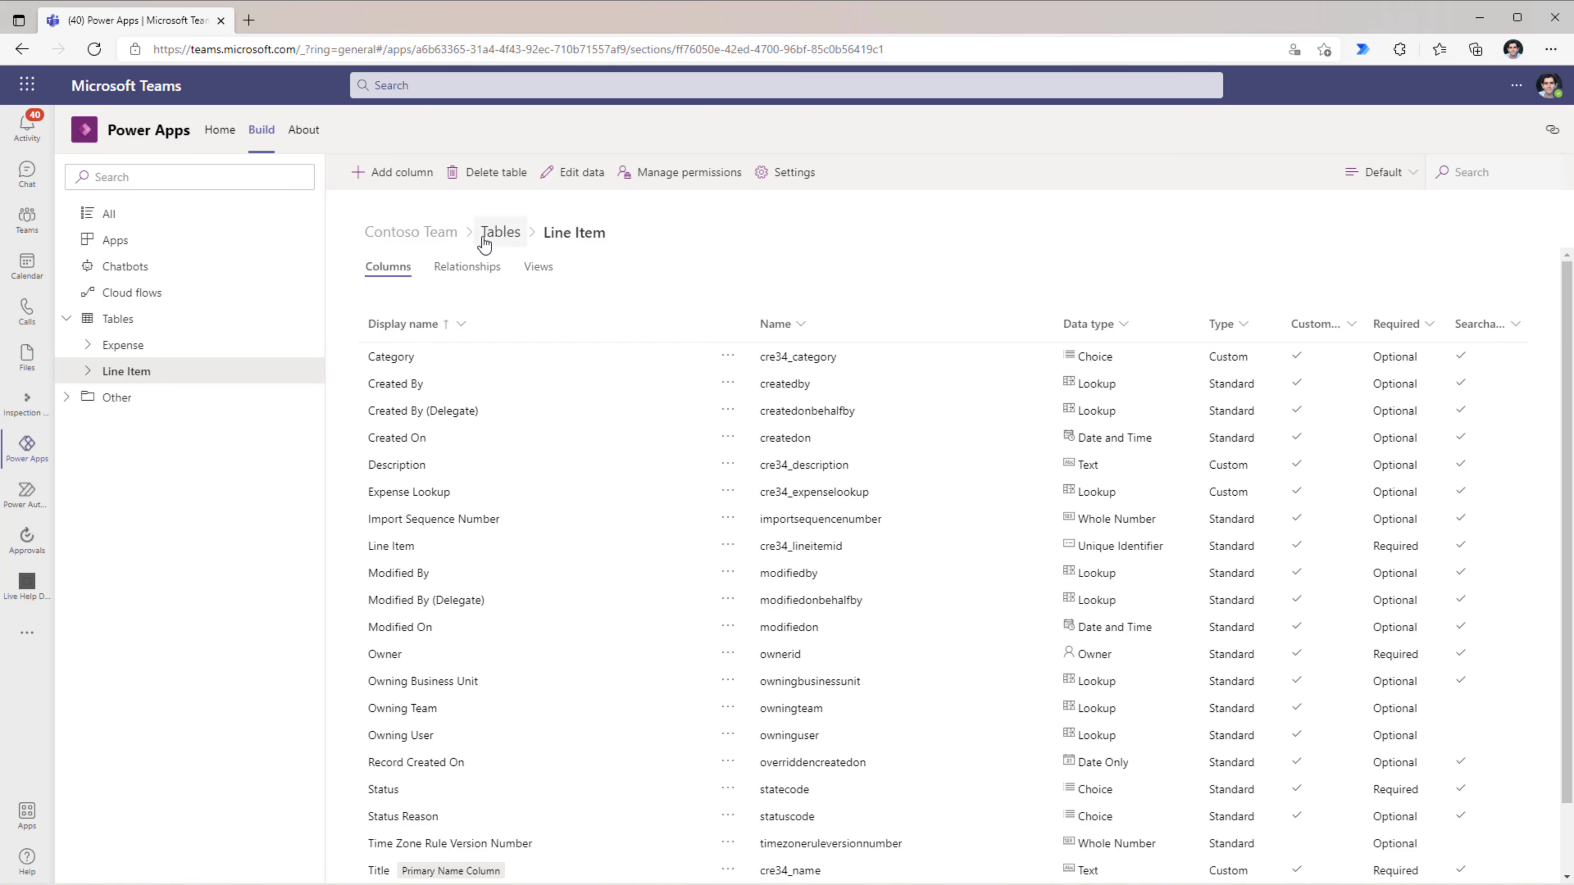
Step: Add a required, searchable column named "Amount" with data type Currency to the Line Item table
{"action": "left_click", "coordinate": [400, 181]}
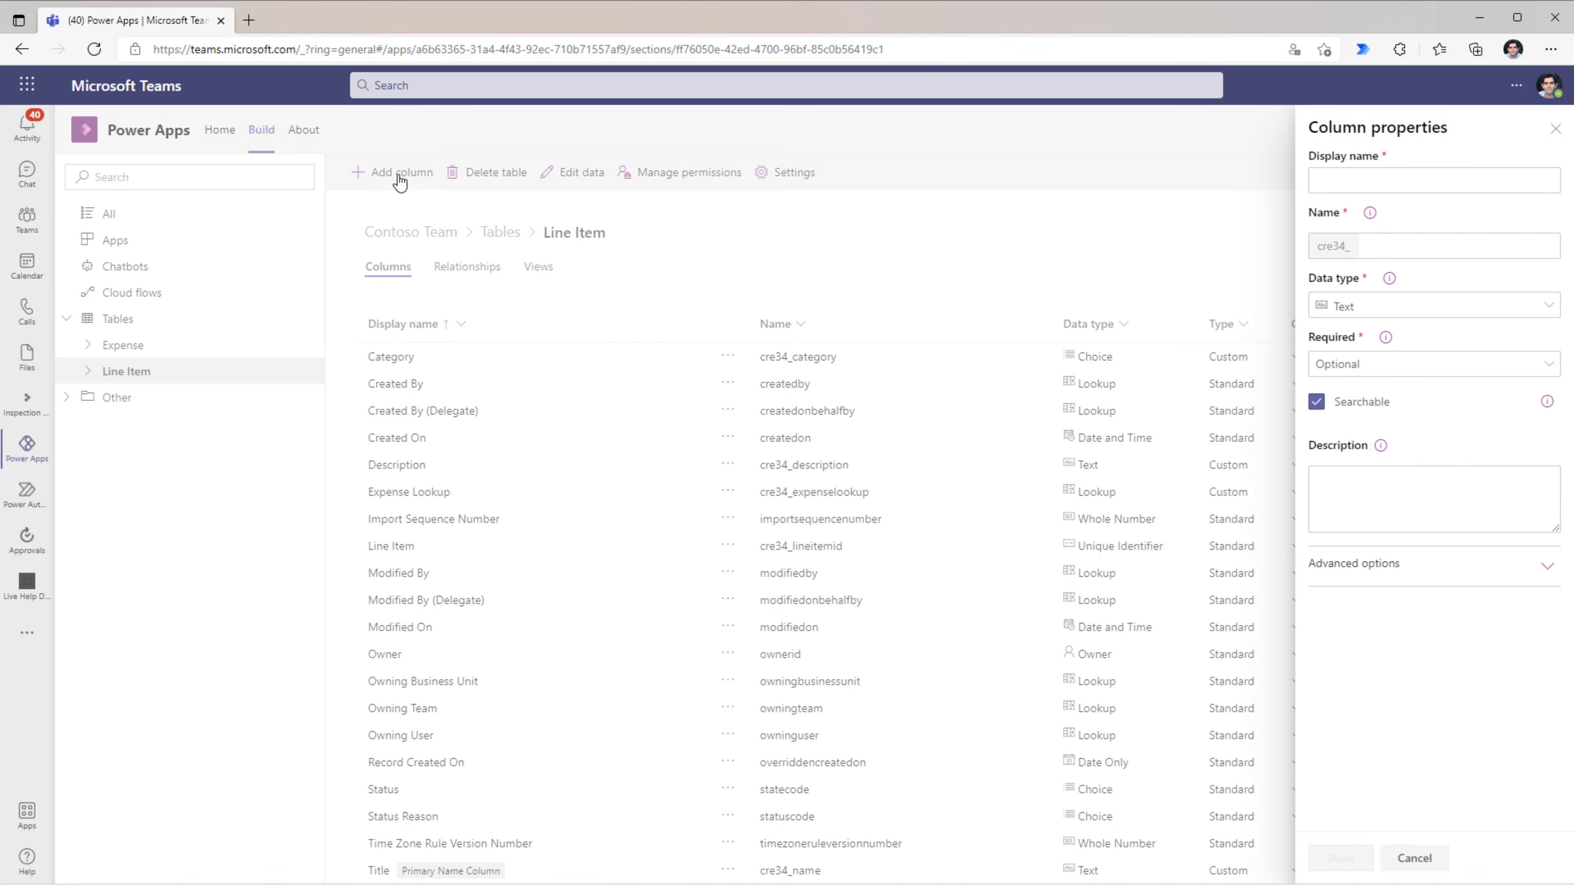
{"action": "left_click", "coordinate": [1402, 192]}
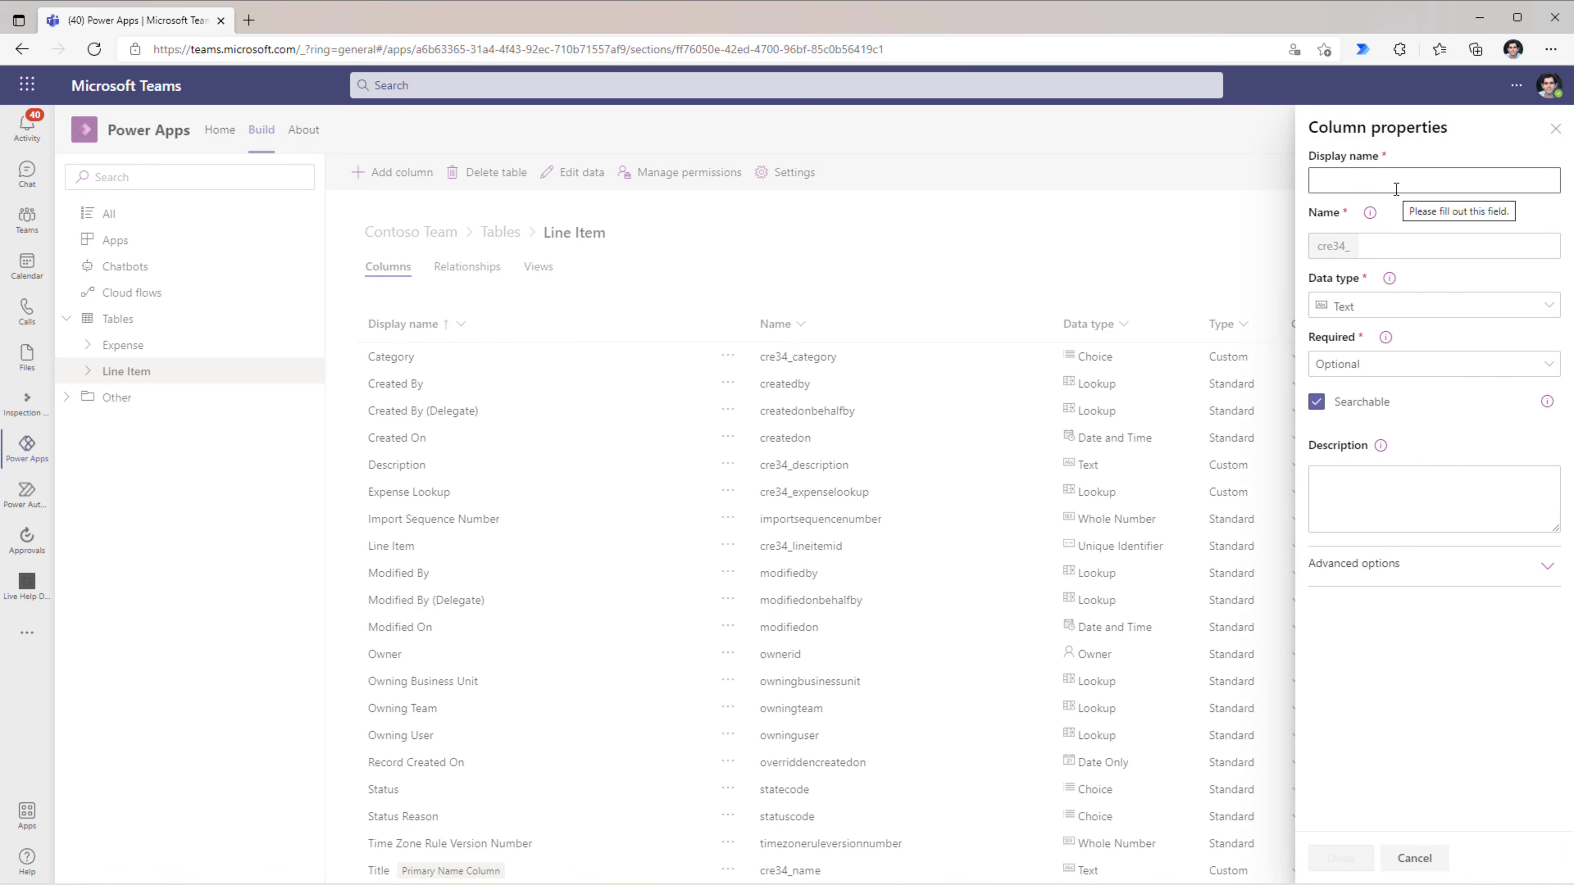
{"action": "type", "text": "Amount"}
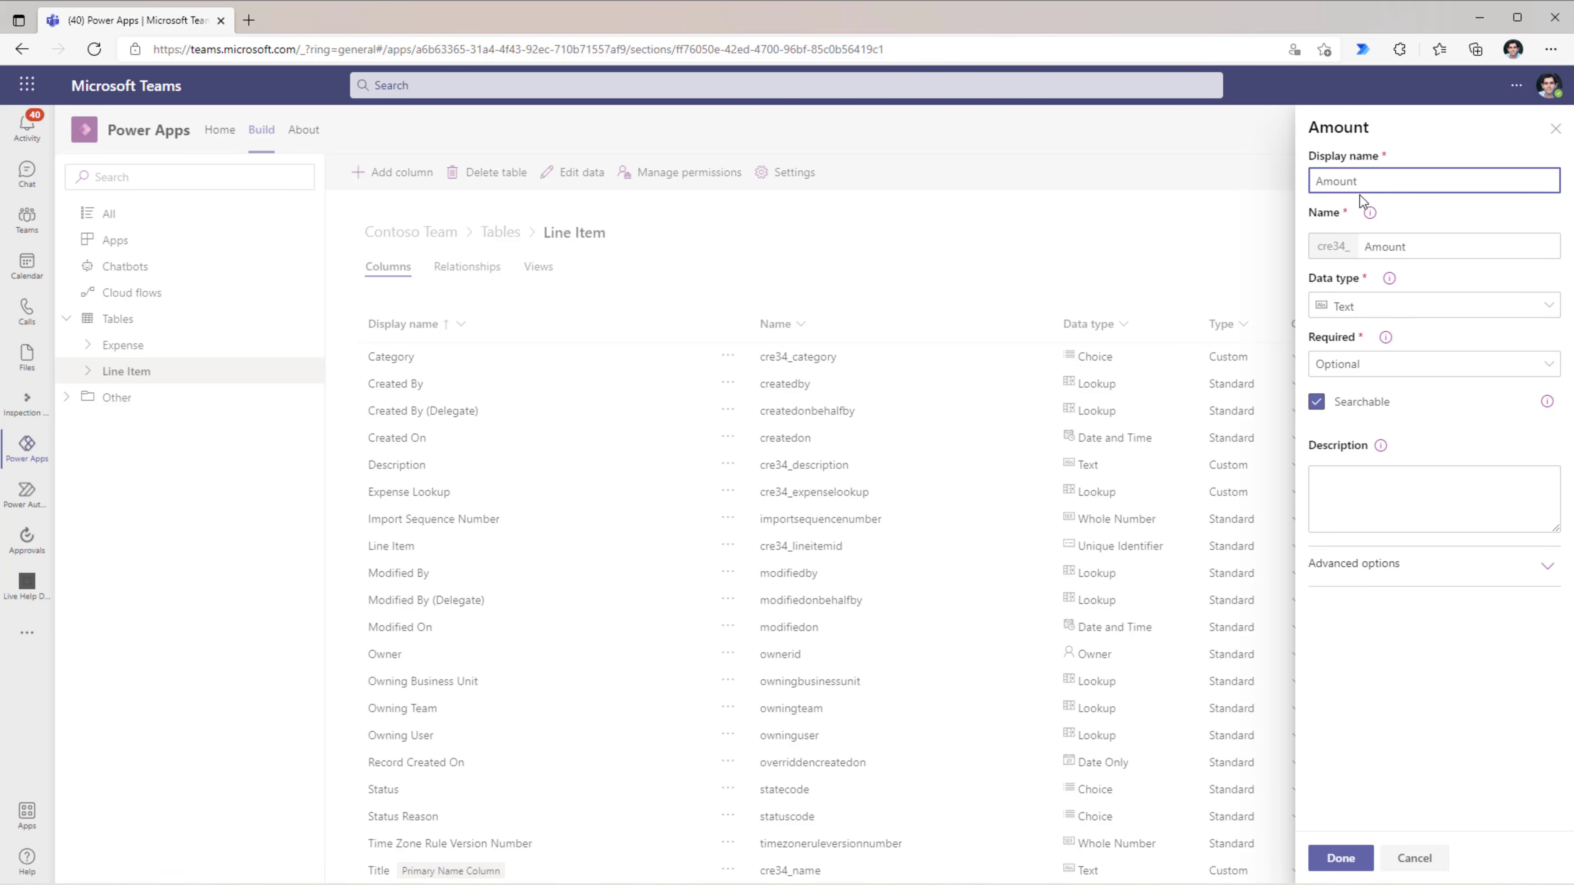
{"action": "left_click", "coordinate": [1388, 307]}
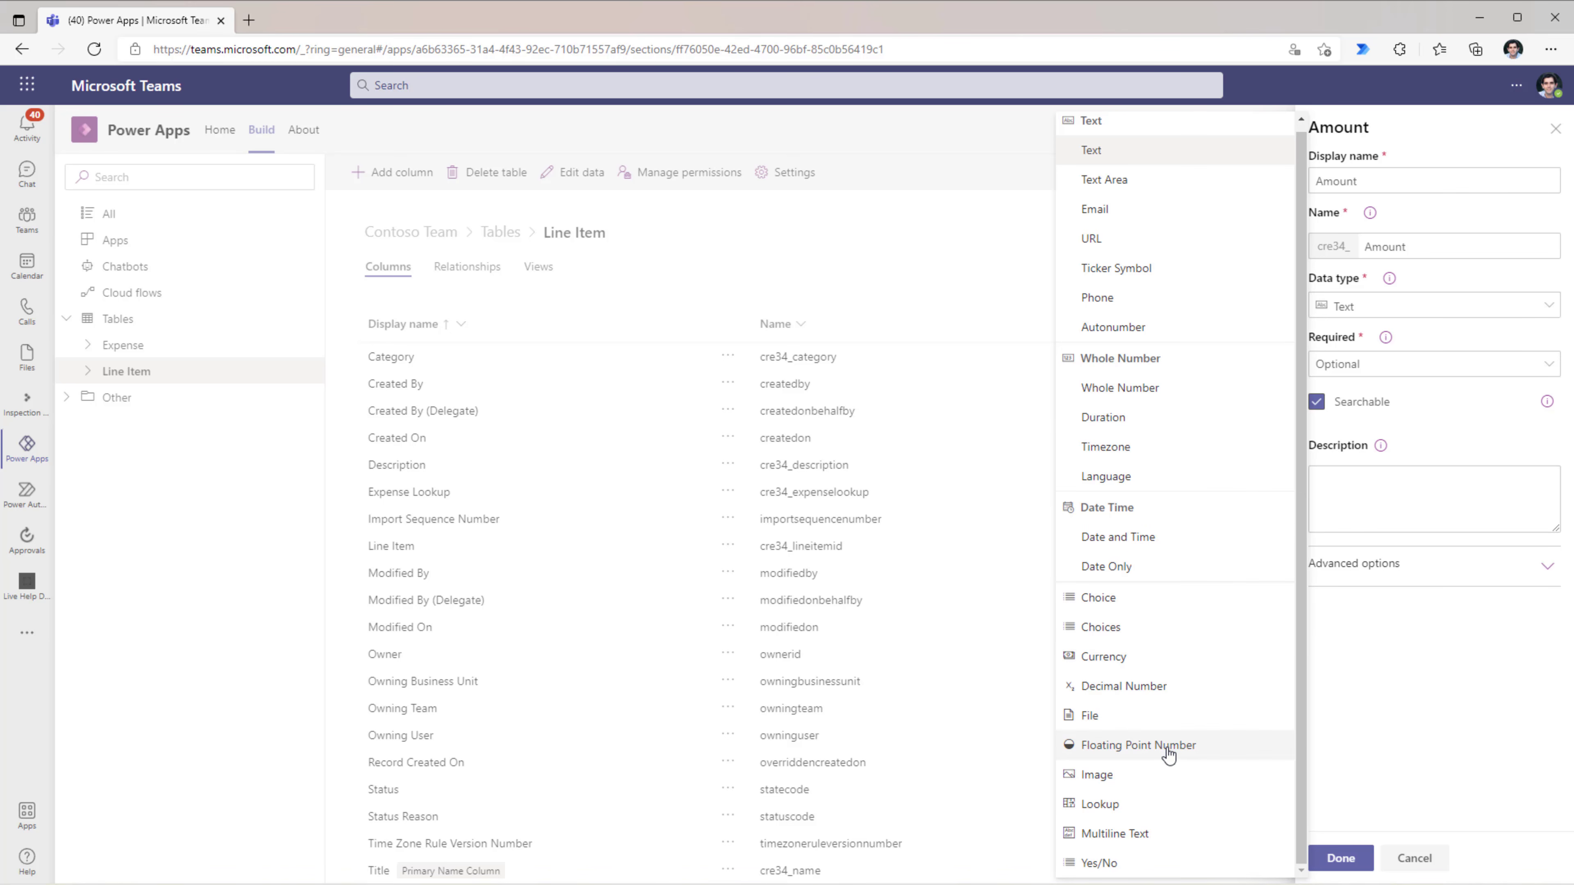
{"action": "left_click", "coordinate": [1142, 656]}
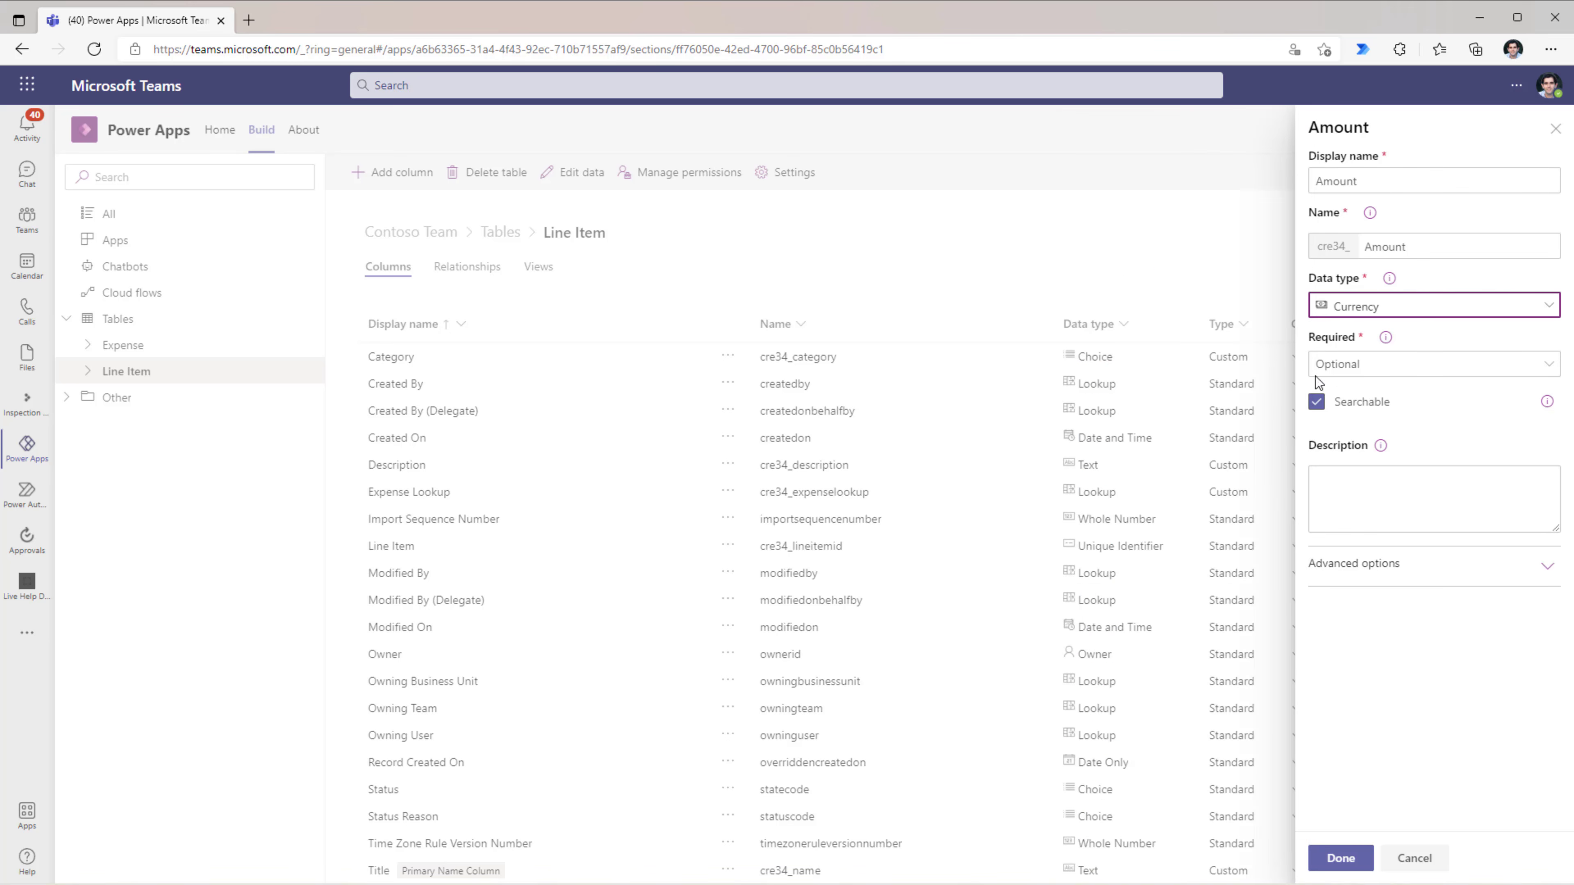
{"action": "left_click", "coordinate": [1317, 369]}
{"action": "left_click", "coordinate": [1363, 451]}
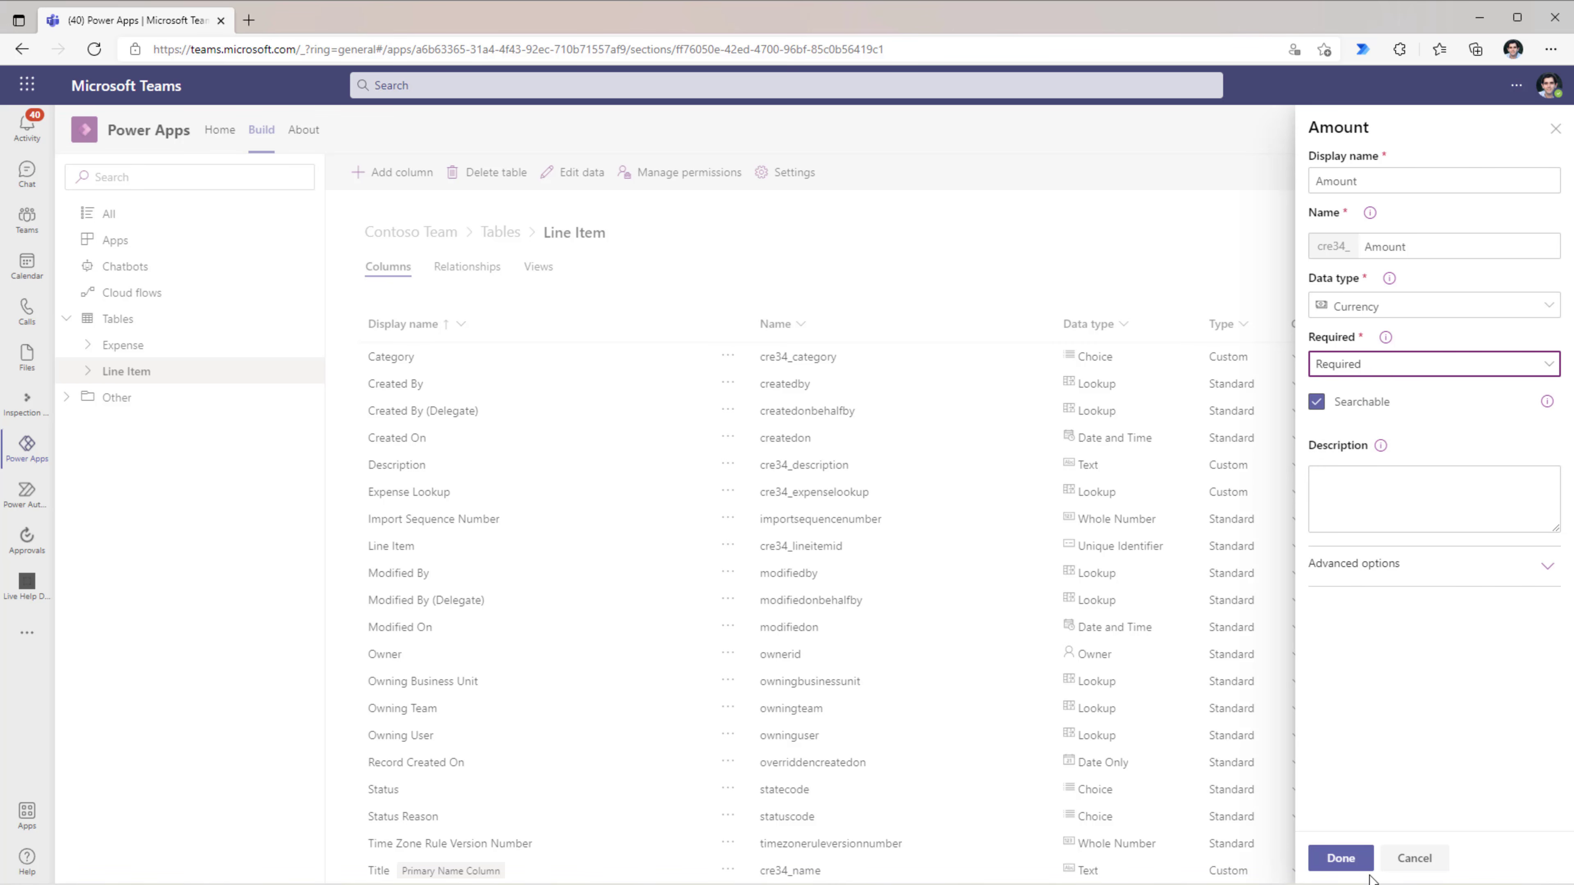
{"action": "left_click", "coordinate": [1360, 865]}
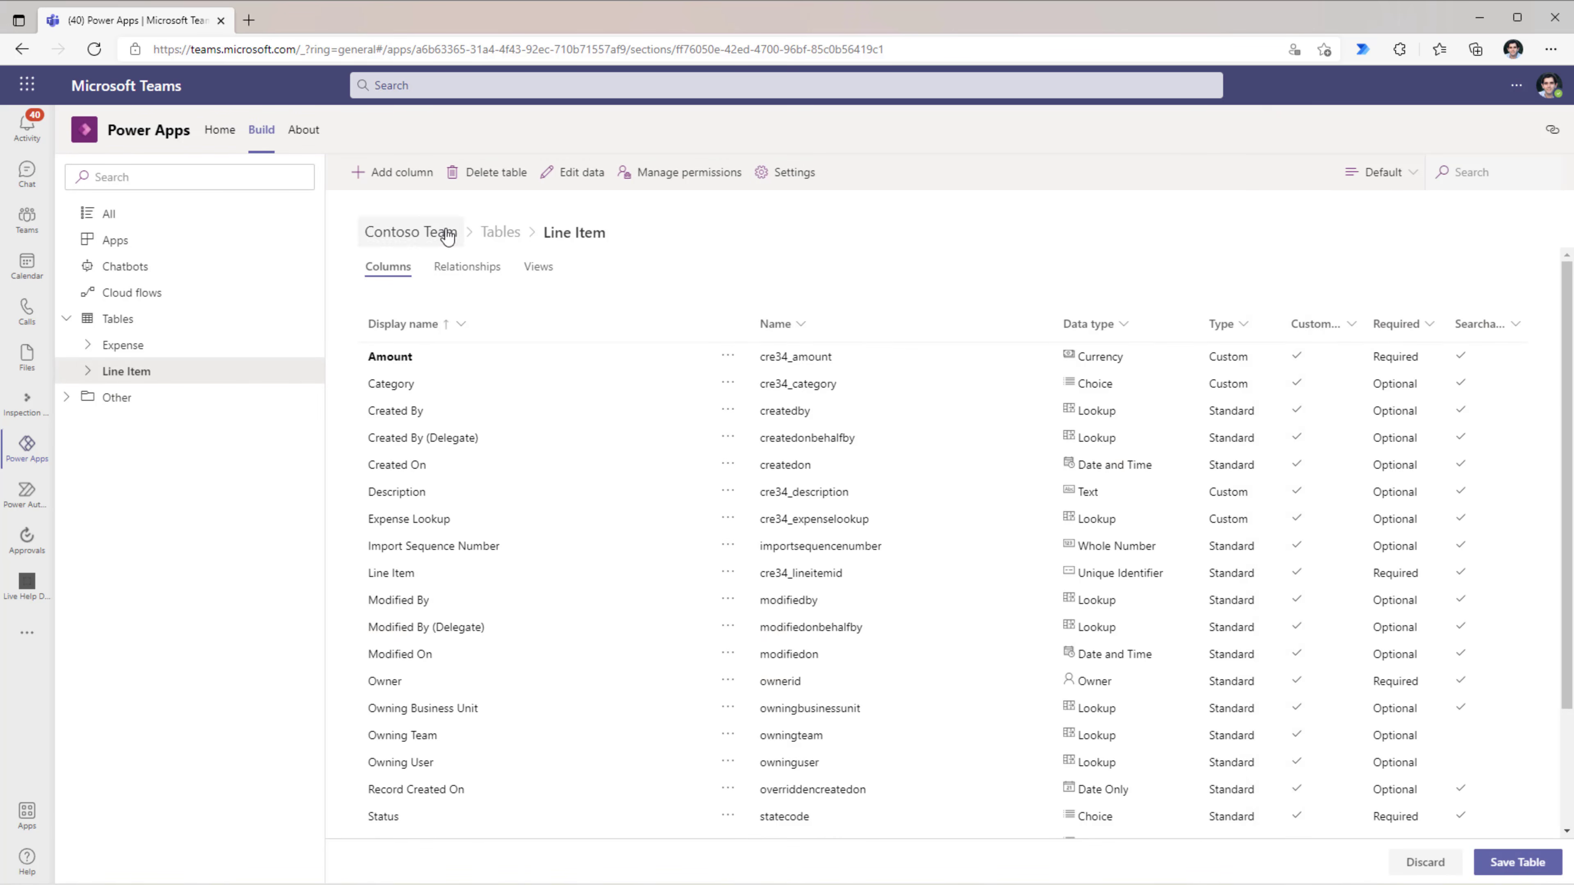
Step: Add a column named "Receipt" with data type Image to the Line Item table and save the table
{"action": "left_click", "coordinate": [392, 172]}
{"action": "left_click", "coordinate": [1335, 181]}
{"action": "type", "text": "Receipt"}
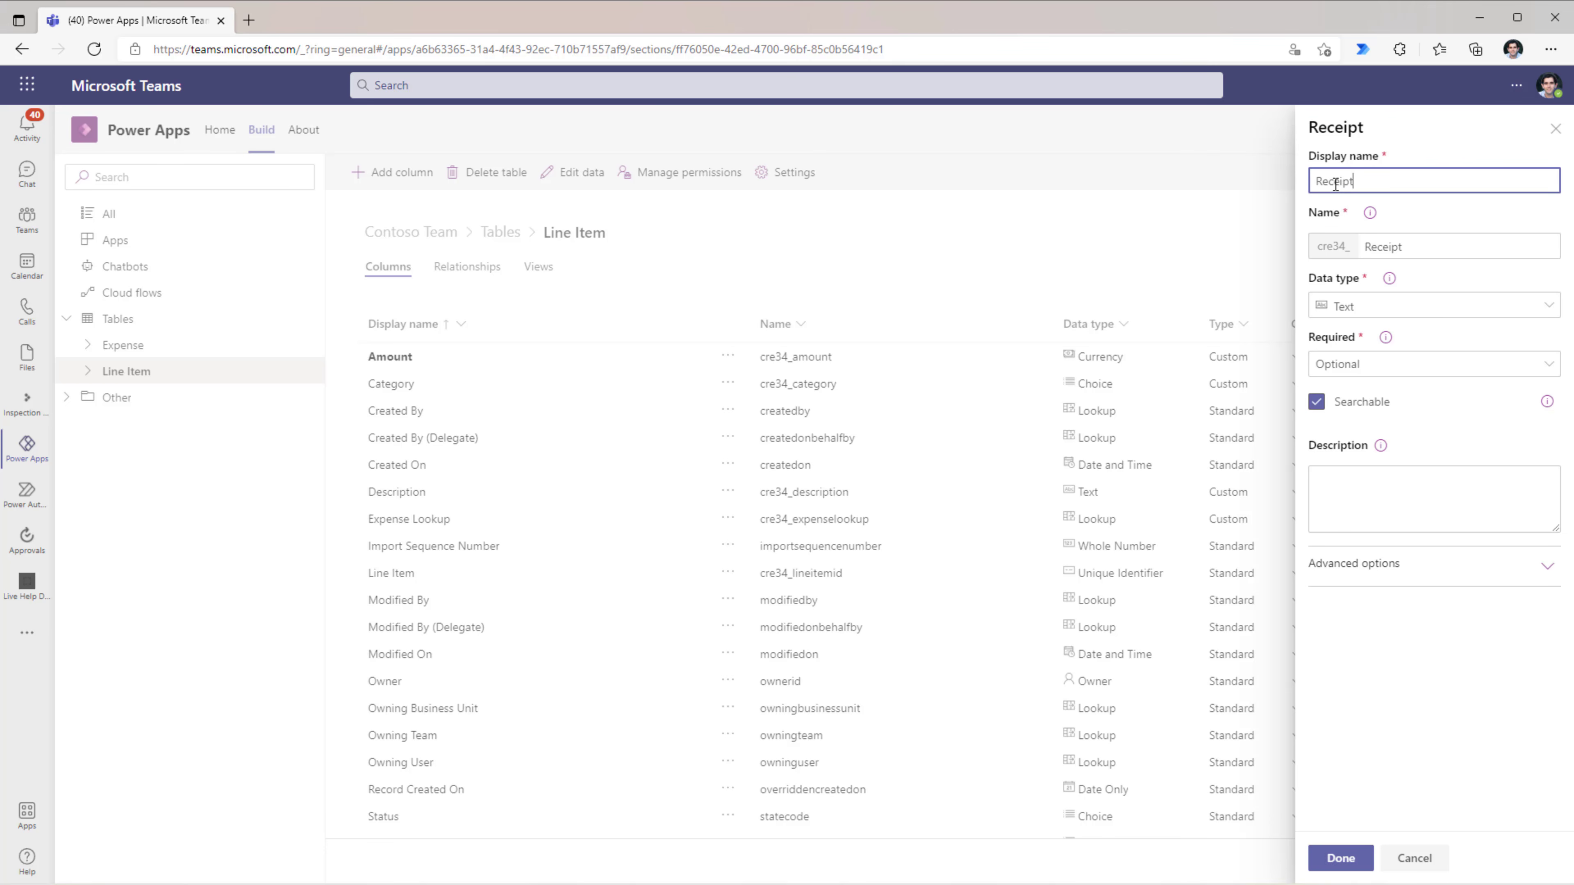
{"action": "left_click", "coordinate": [1376, 309]}
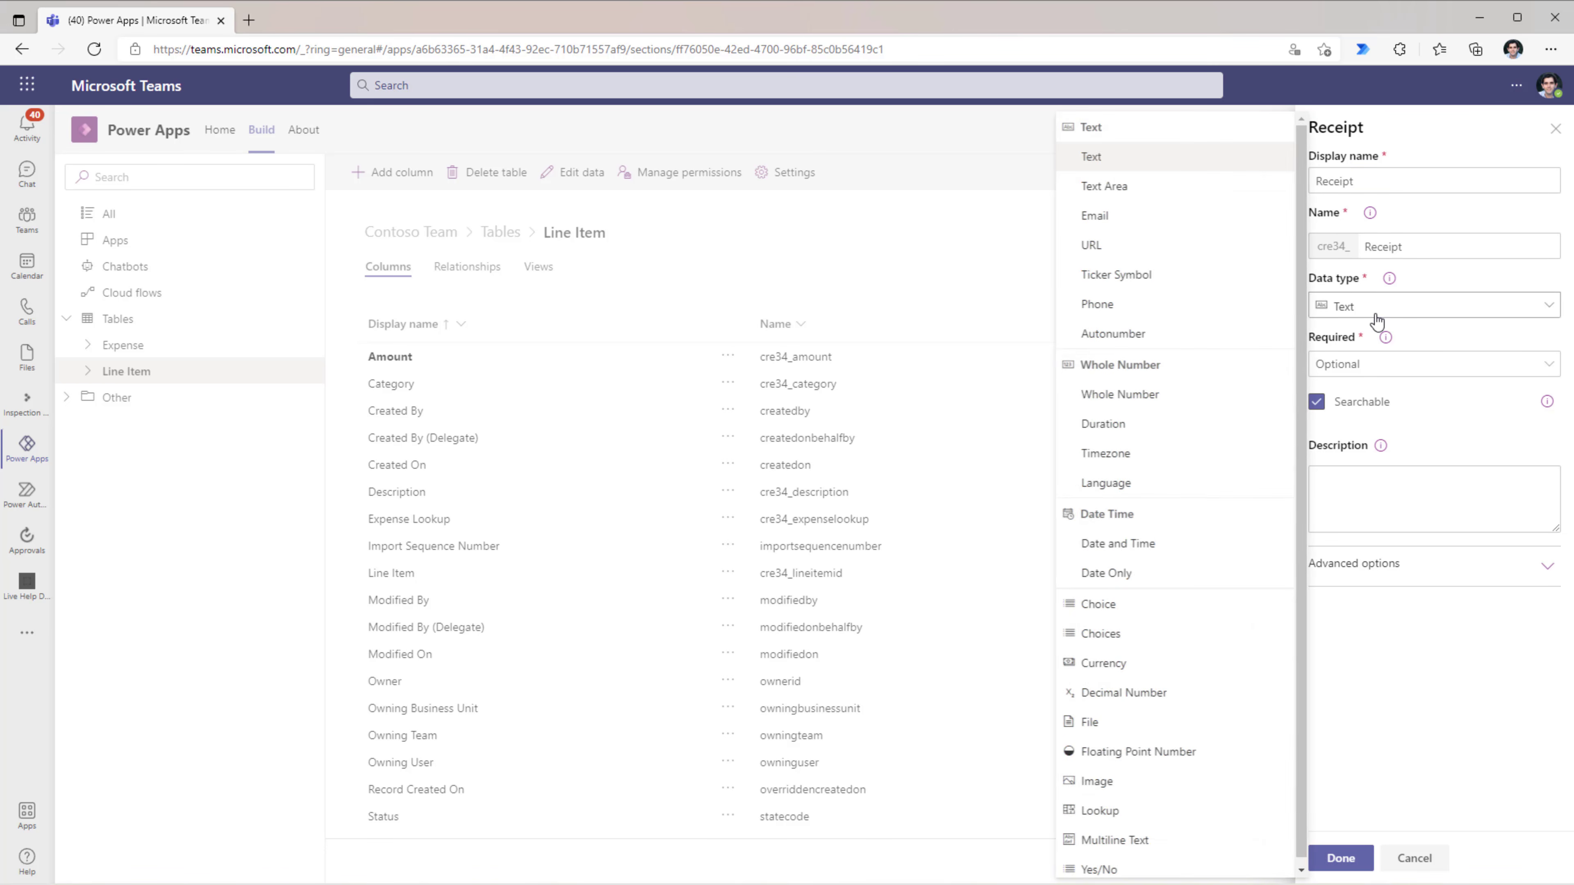
{"action": "left_click", "coordinate": [1104, 786]}
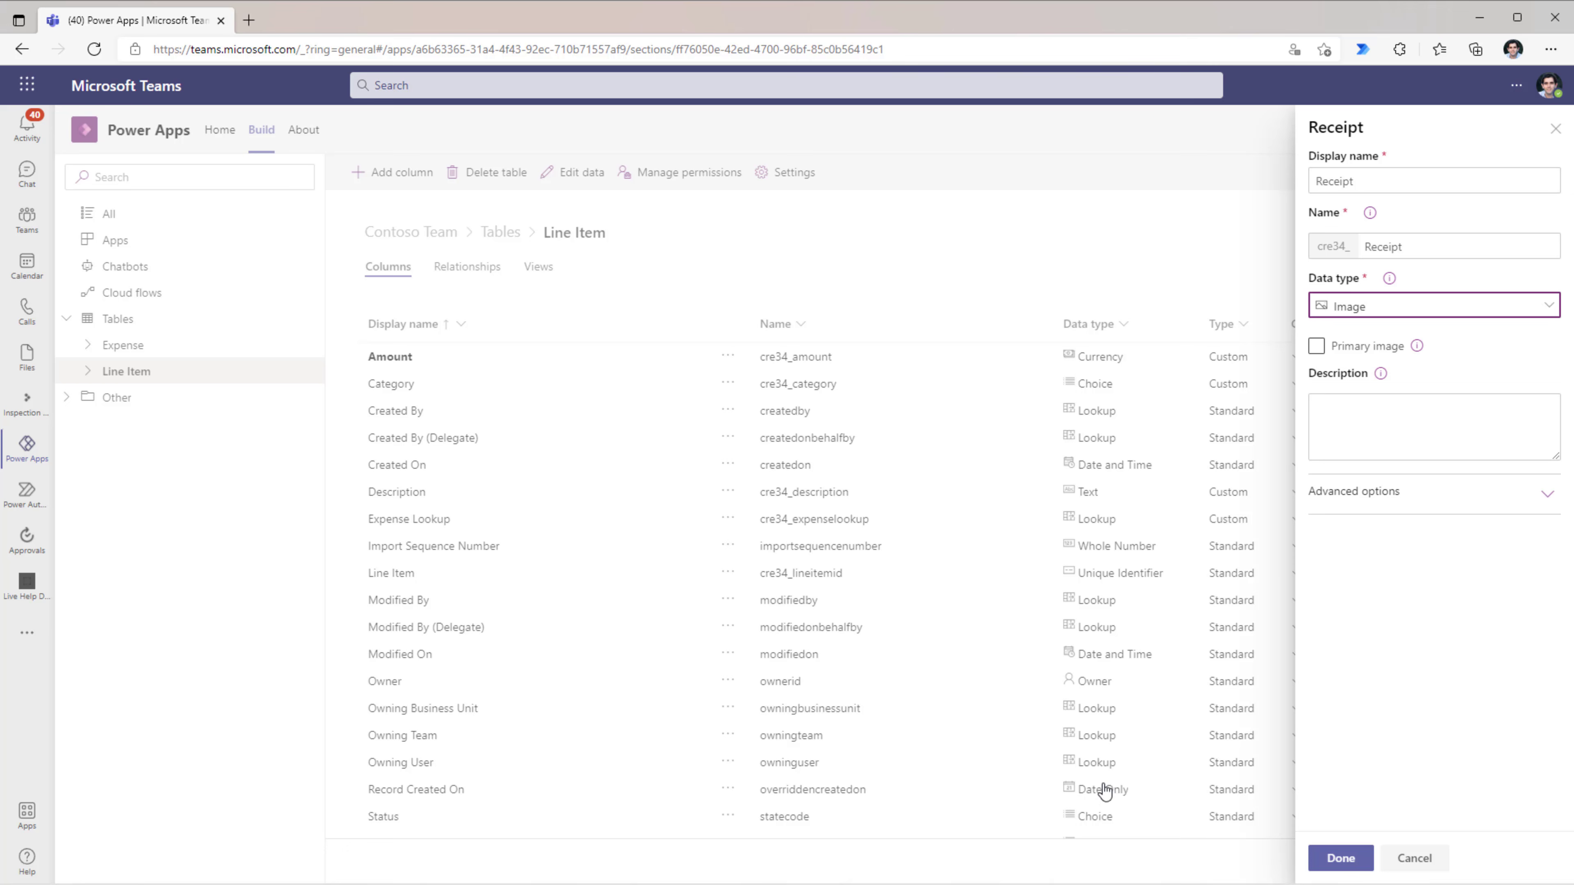
{"action": "left_click", "coordinate": [1341, 859]}
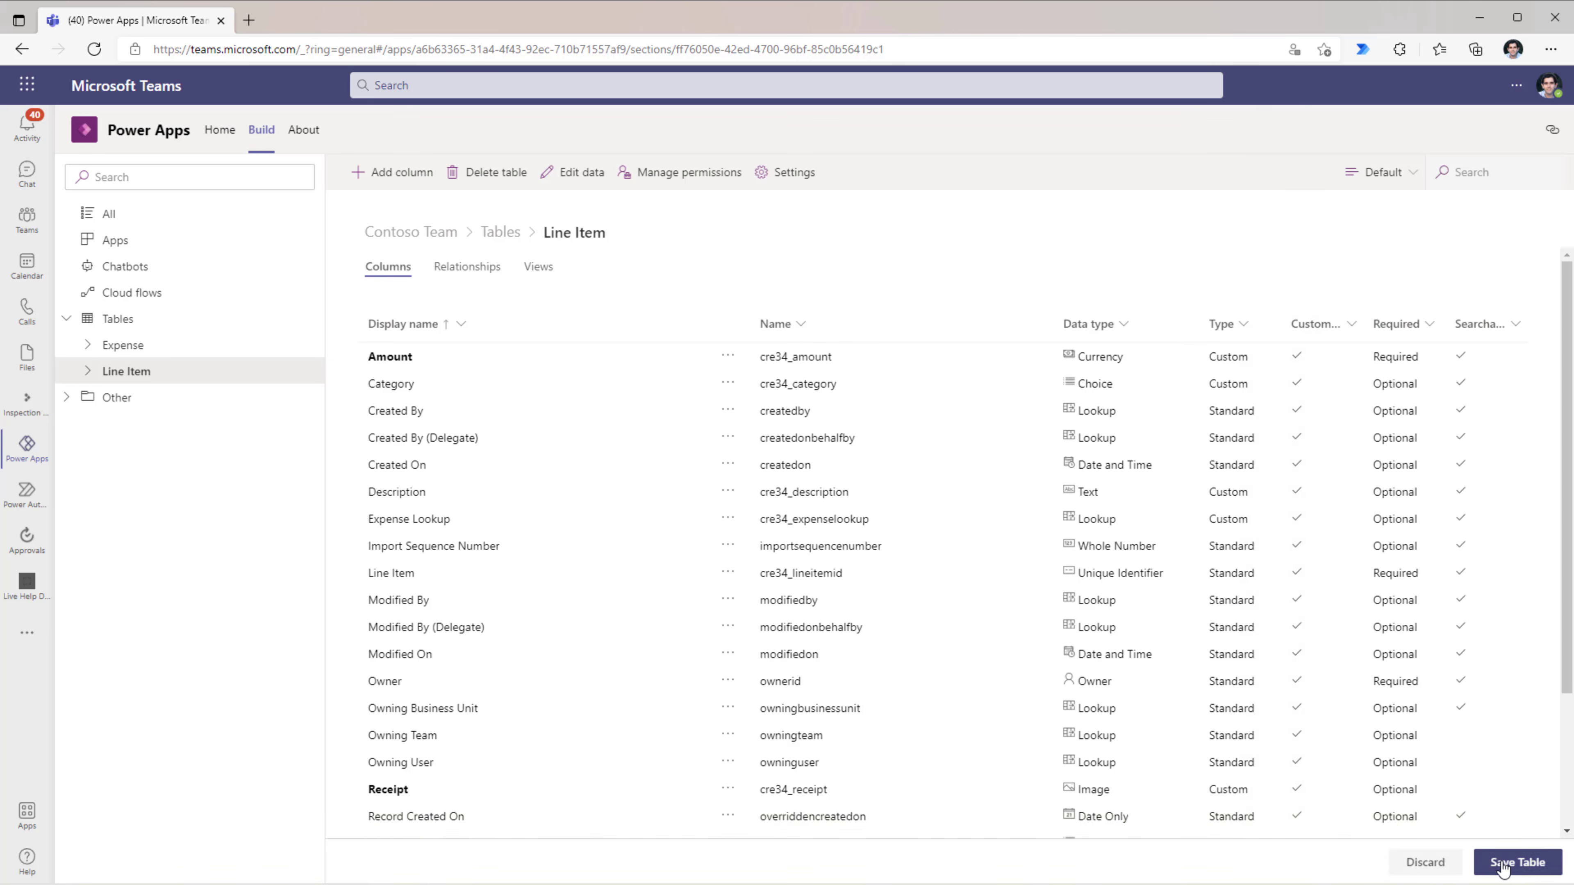
{"action": "left_click", "coordinate": [1502, 867]}
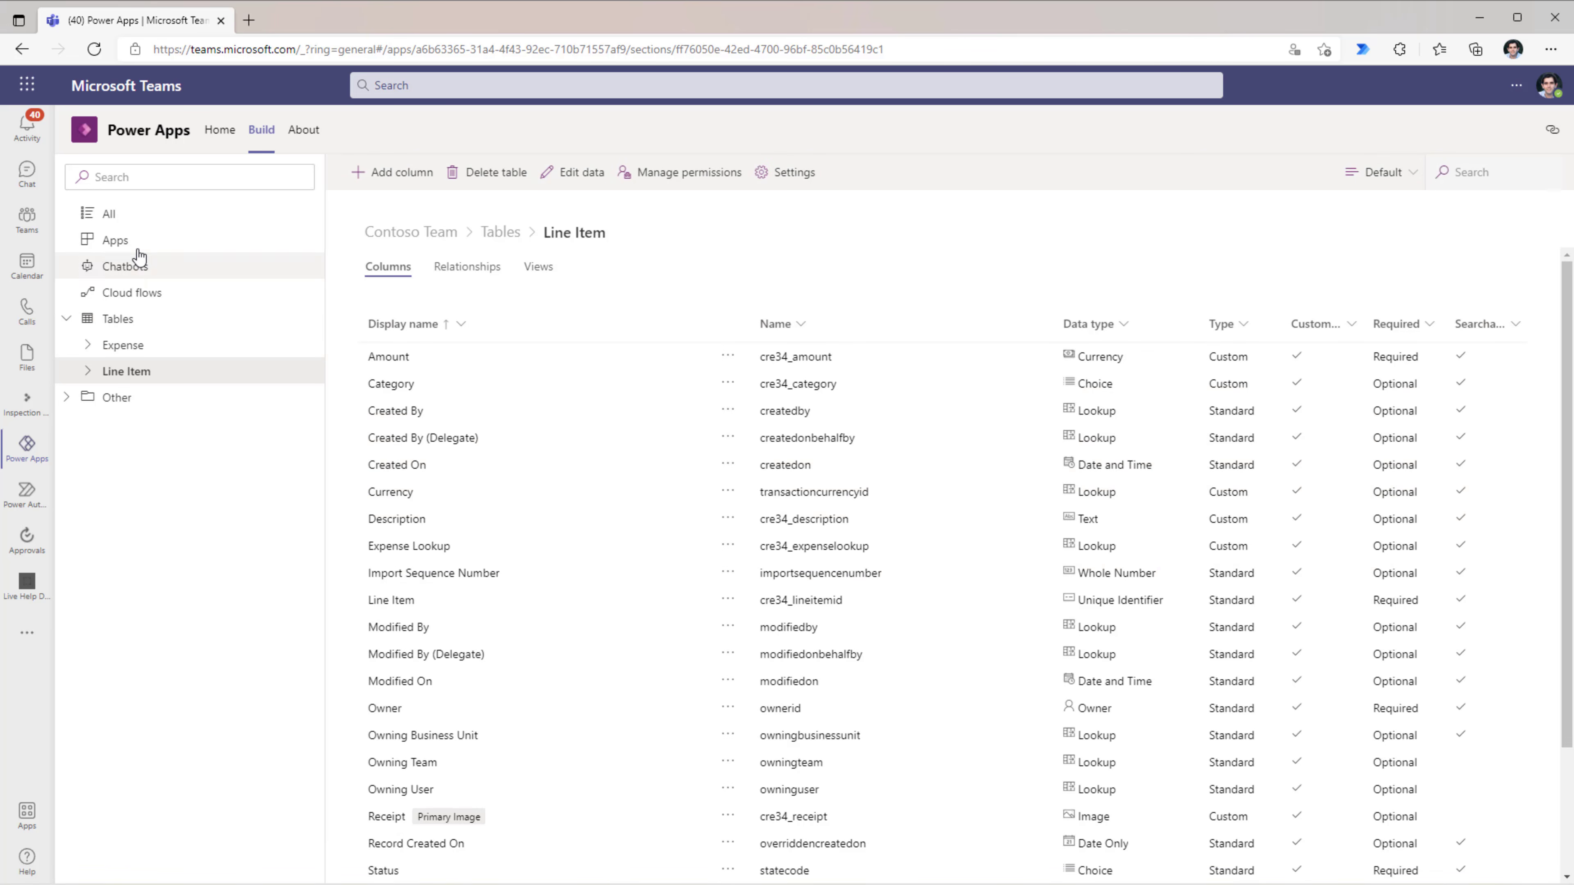
Step: Reopen the Expense Reports canvas app for editing from the team's apps
{"action": "left_click", "coordinate": [127, 242]}
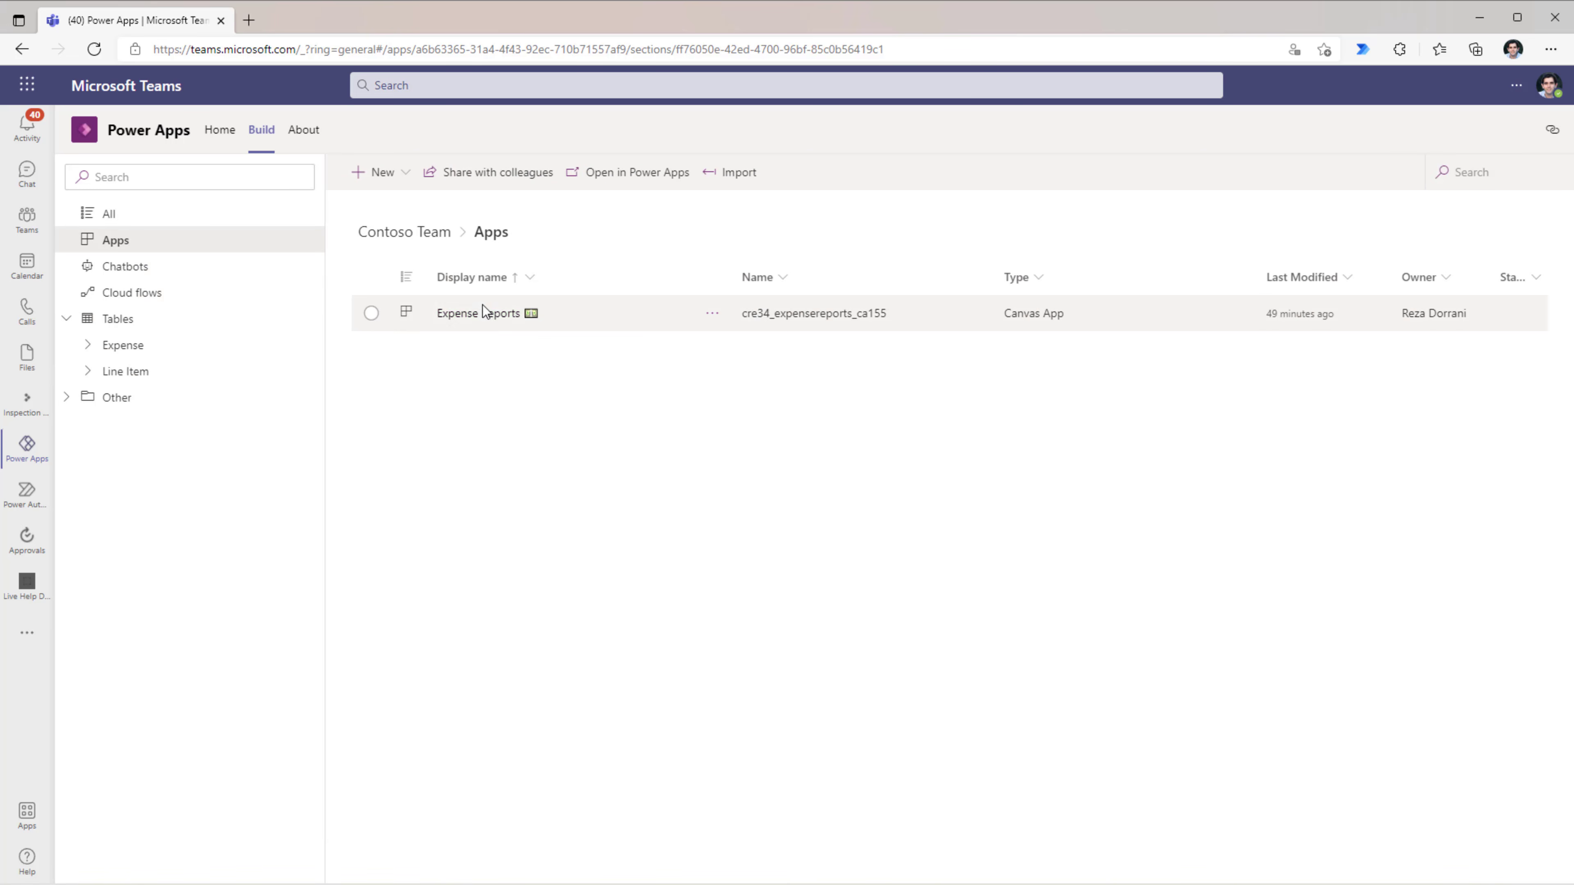
{"action": "left_click", "coordinate": [713, 316]}
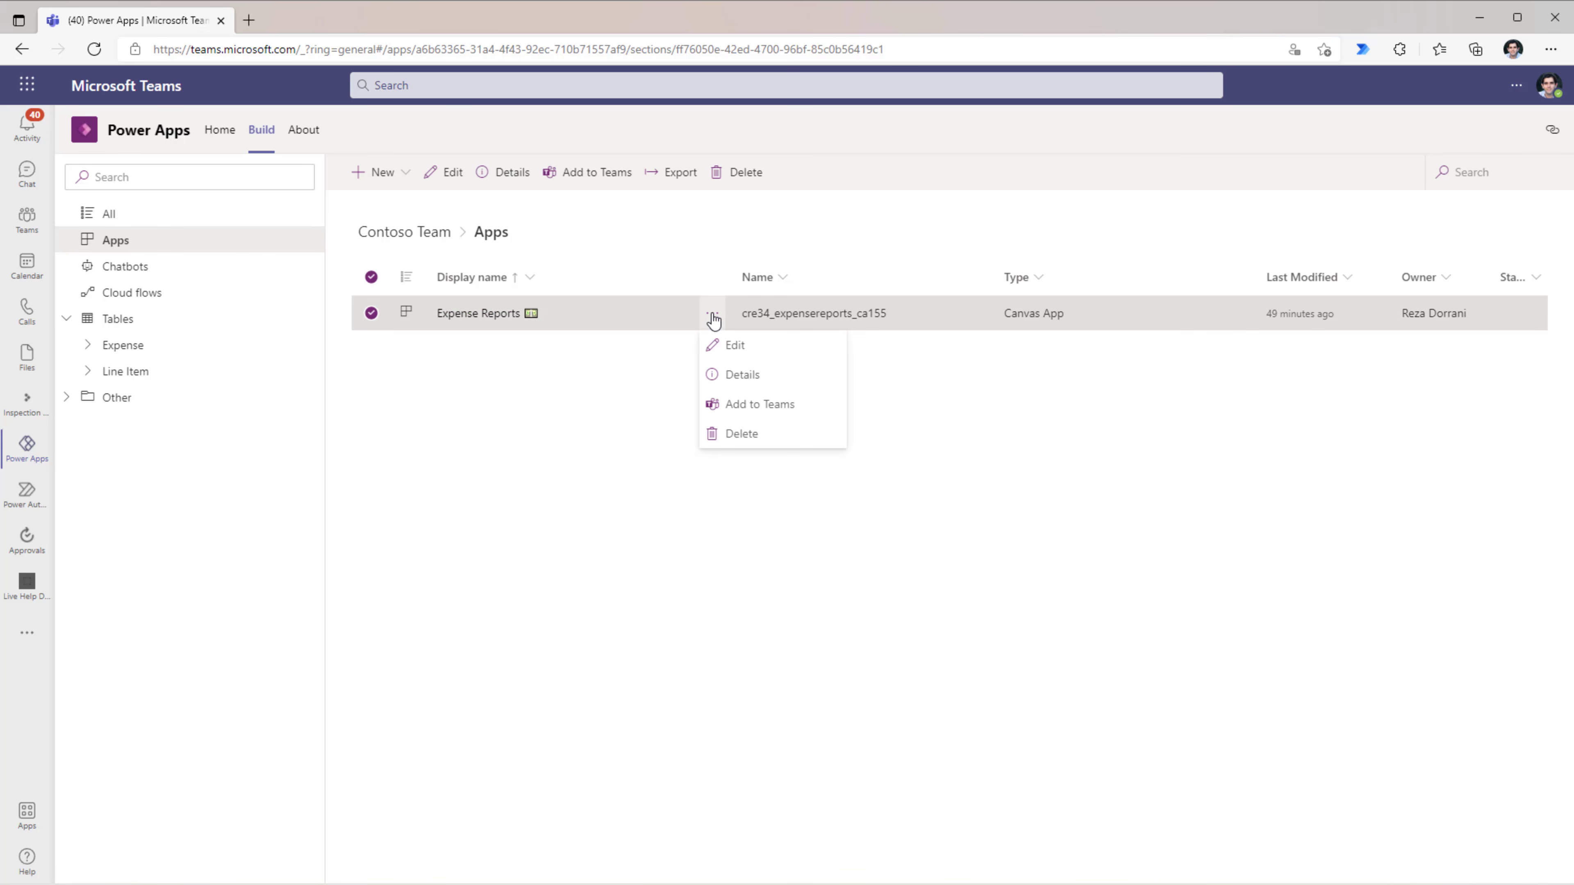
{"action": "left_click", "coordinate": [731, 345]}
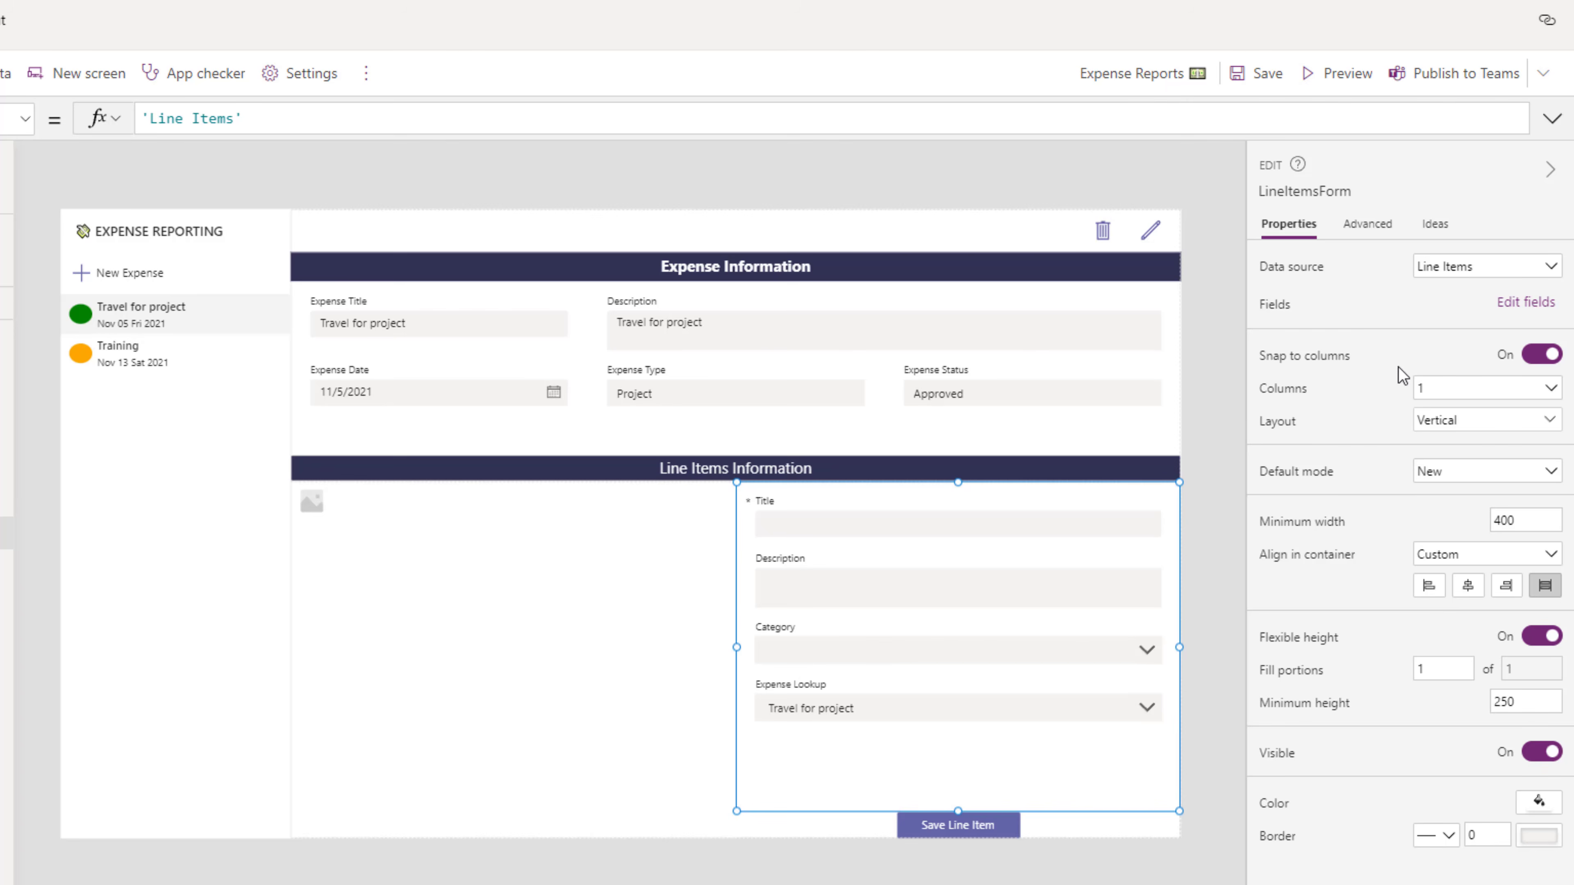
Step: Add the Amount and Receipt fields to the LineItemsForm
{"action": "left_click", "coordinate": [1513, 303]}
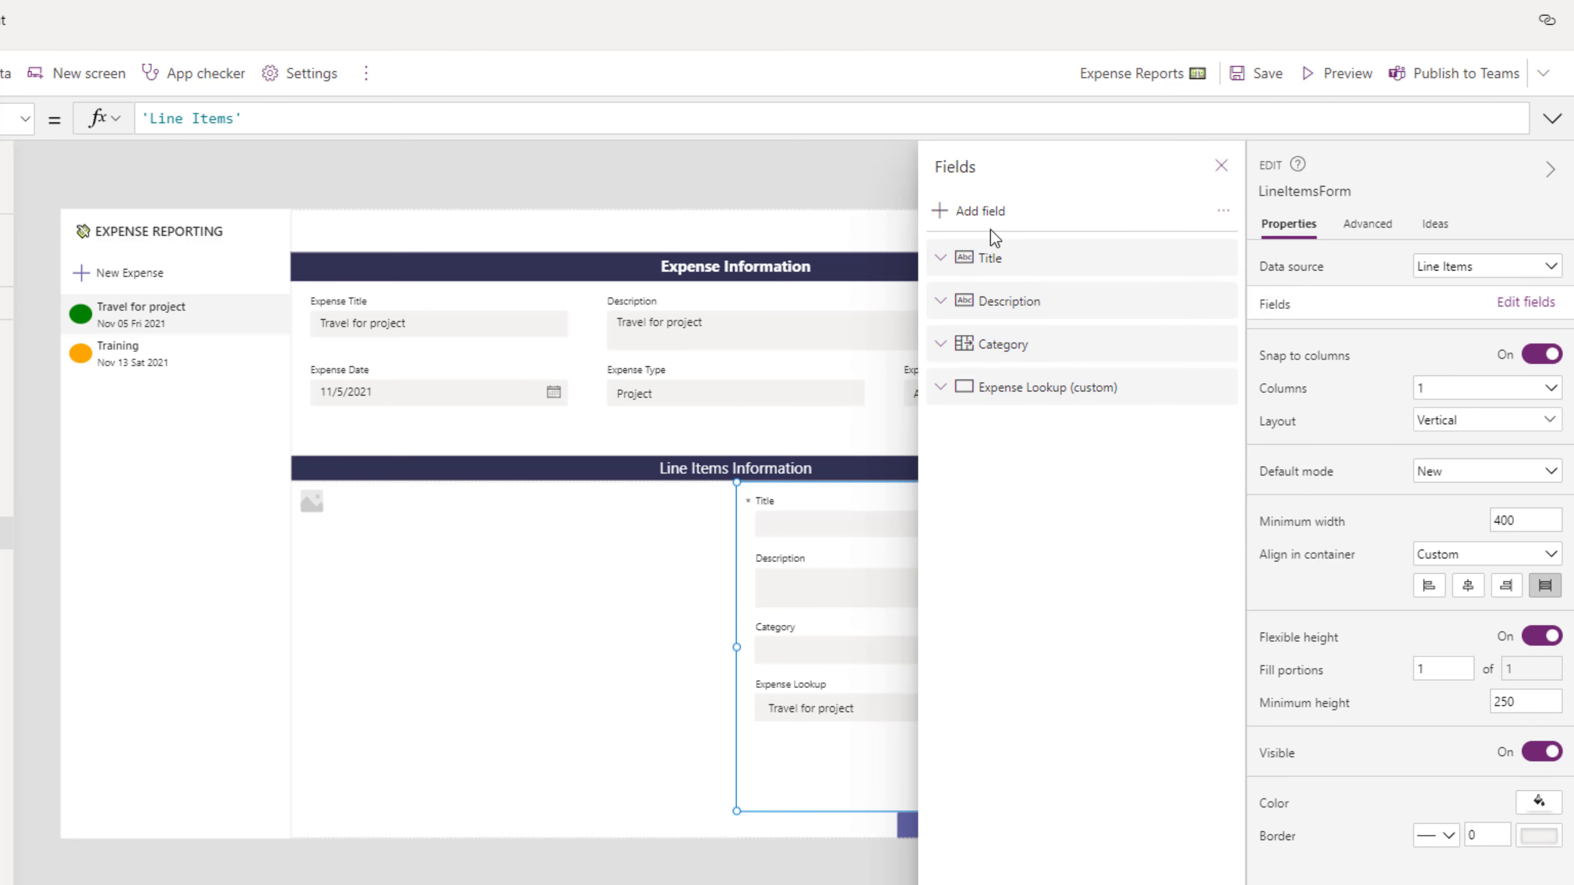
{"action": "left_click", "coordinate": [980, 211]}
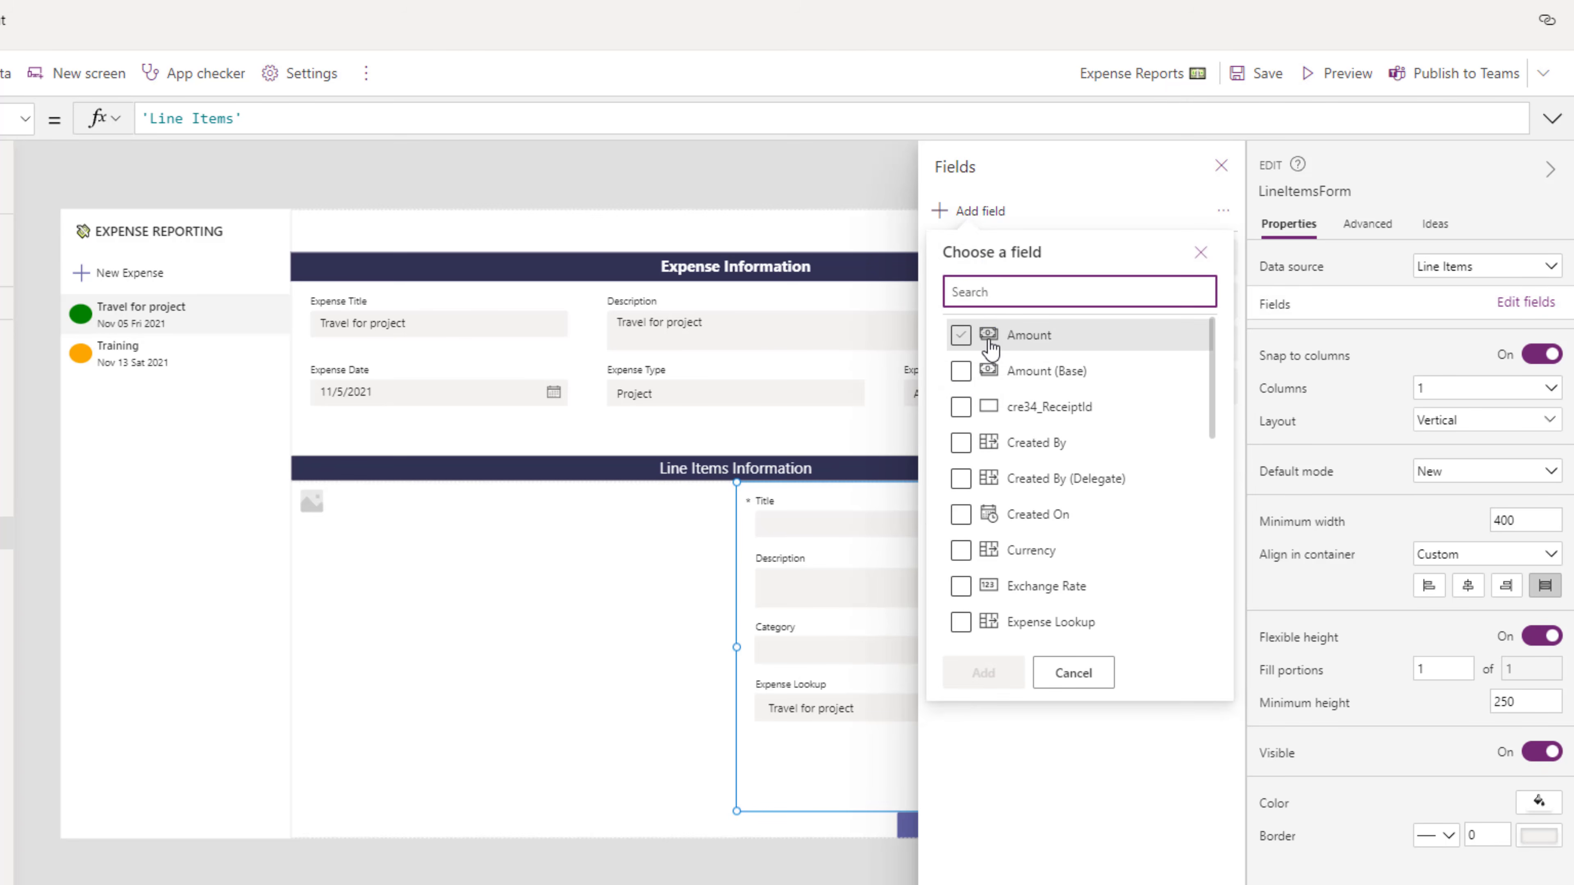
{"action": "scroll", "coordinate": [970, 376], "scroll_direction": "down", "scroll_amount": 10}
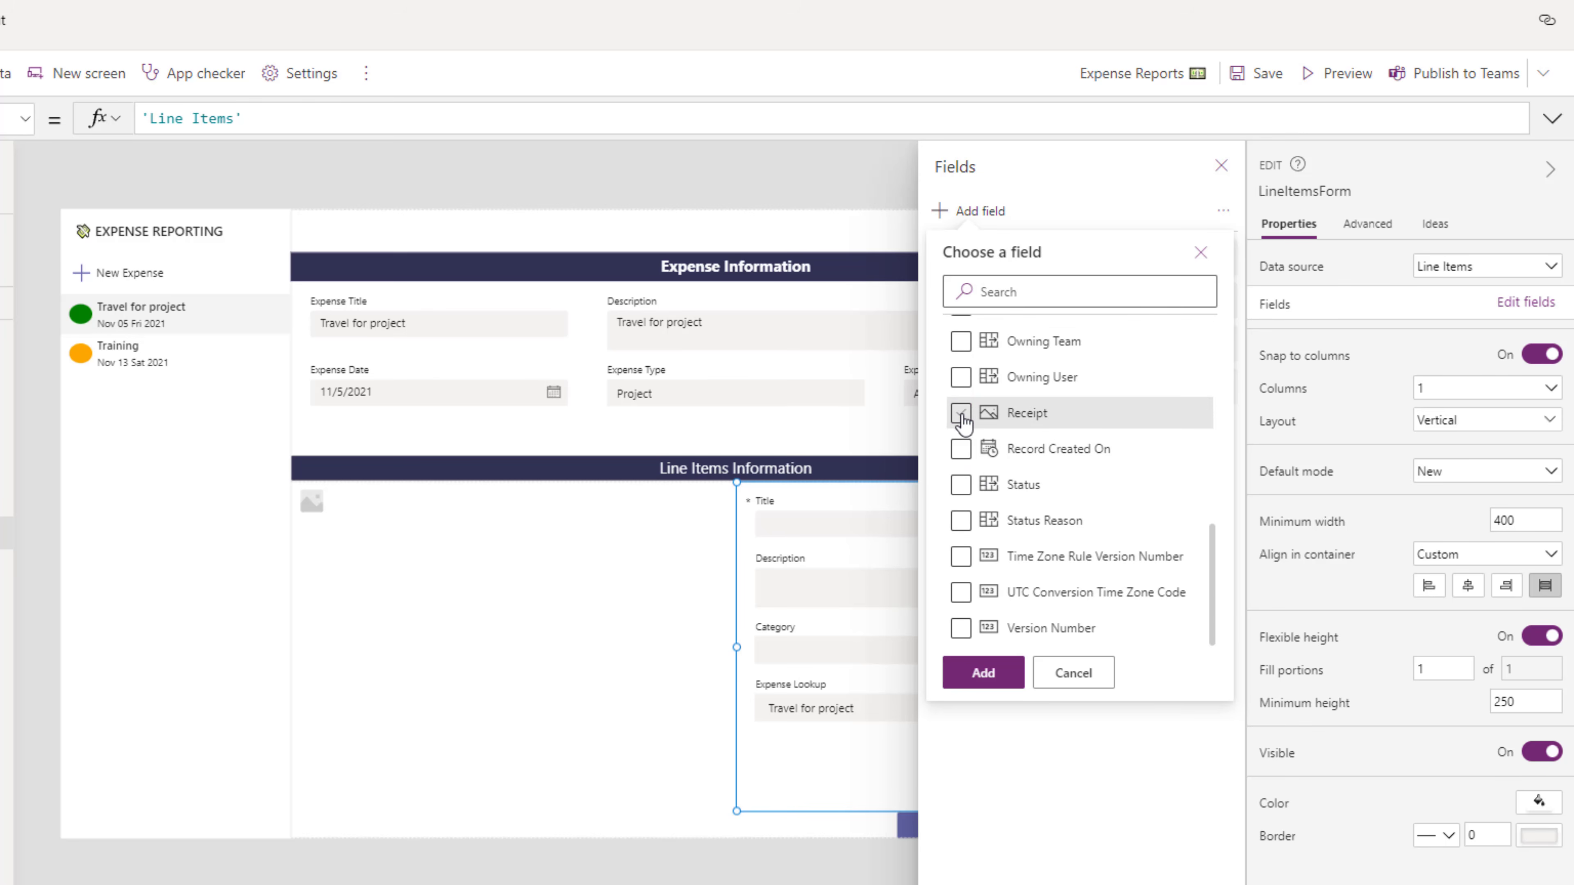
{"action": "left_click", "coordinate": [960, 412]}
{"action": "left_click", "coordinate": [983, 674]}
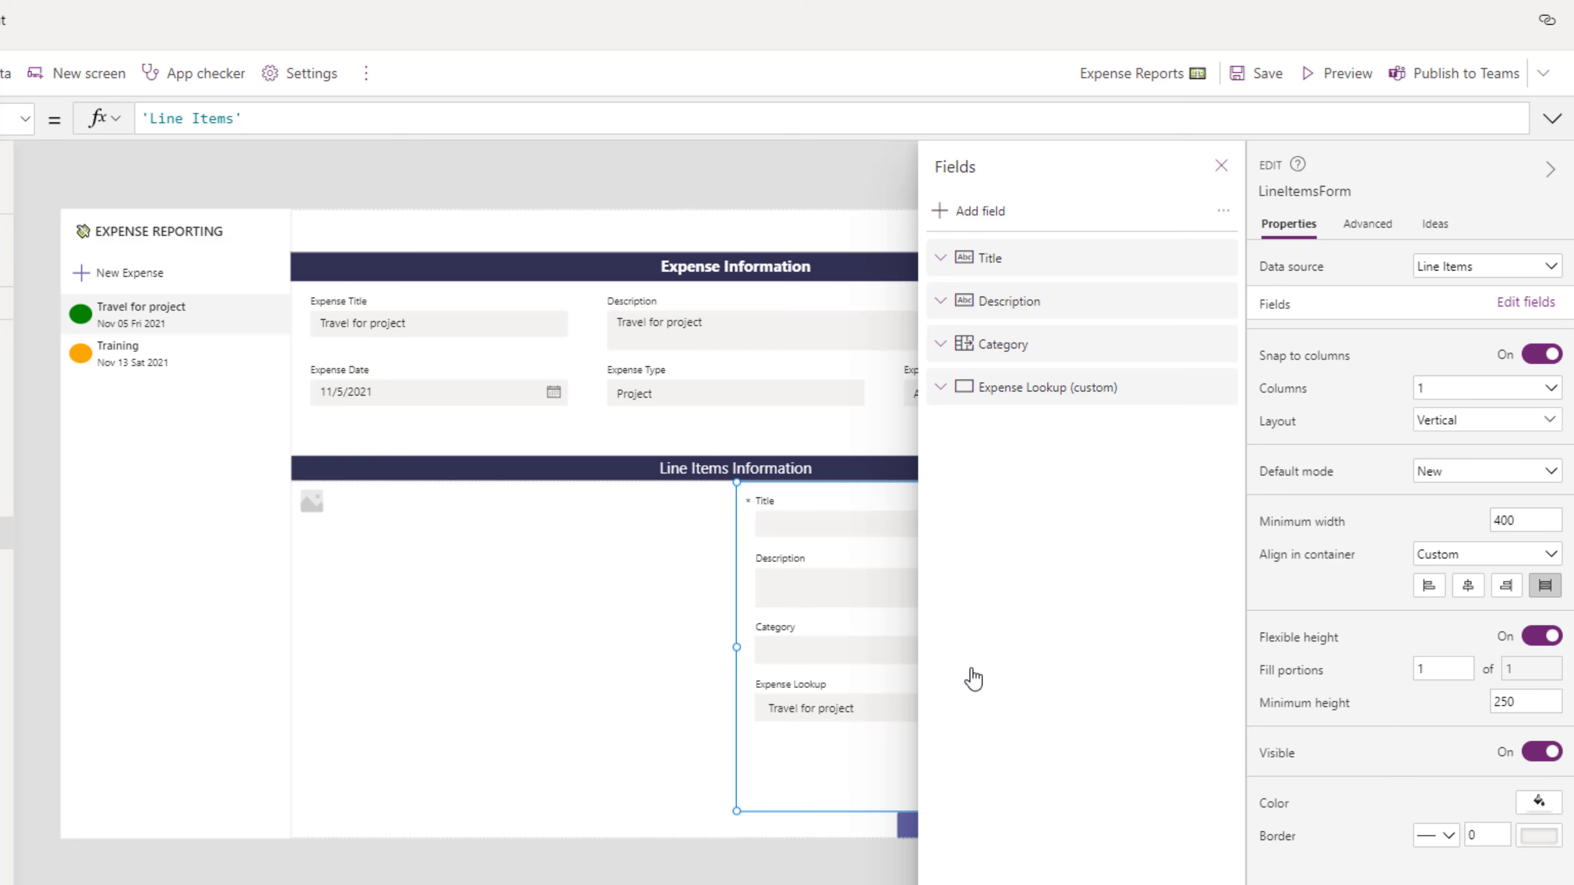
{"action": "left_click", "coordinate": [1220, 166]}
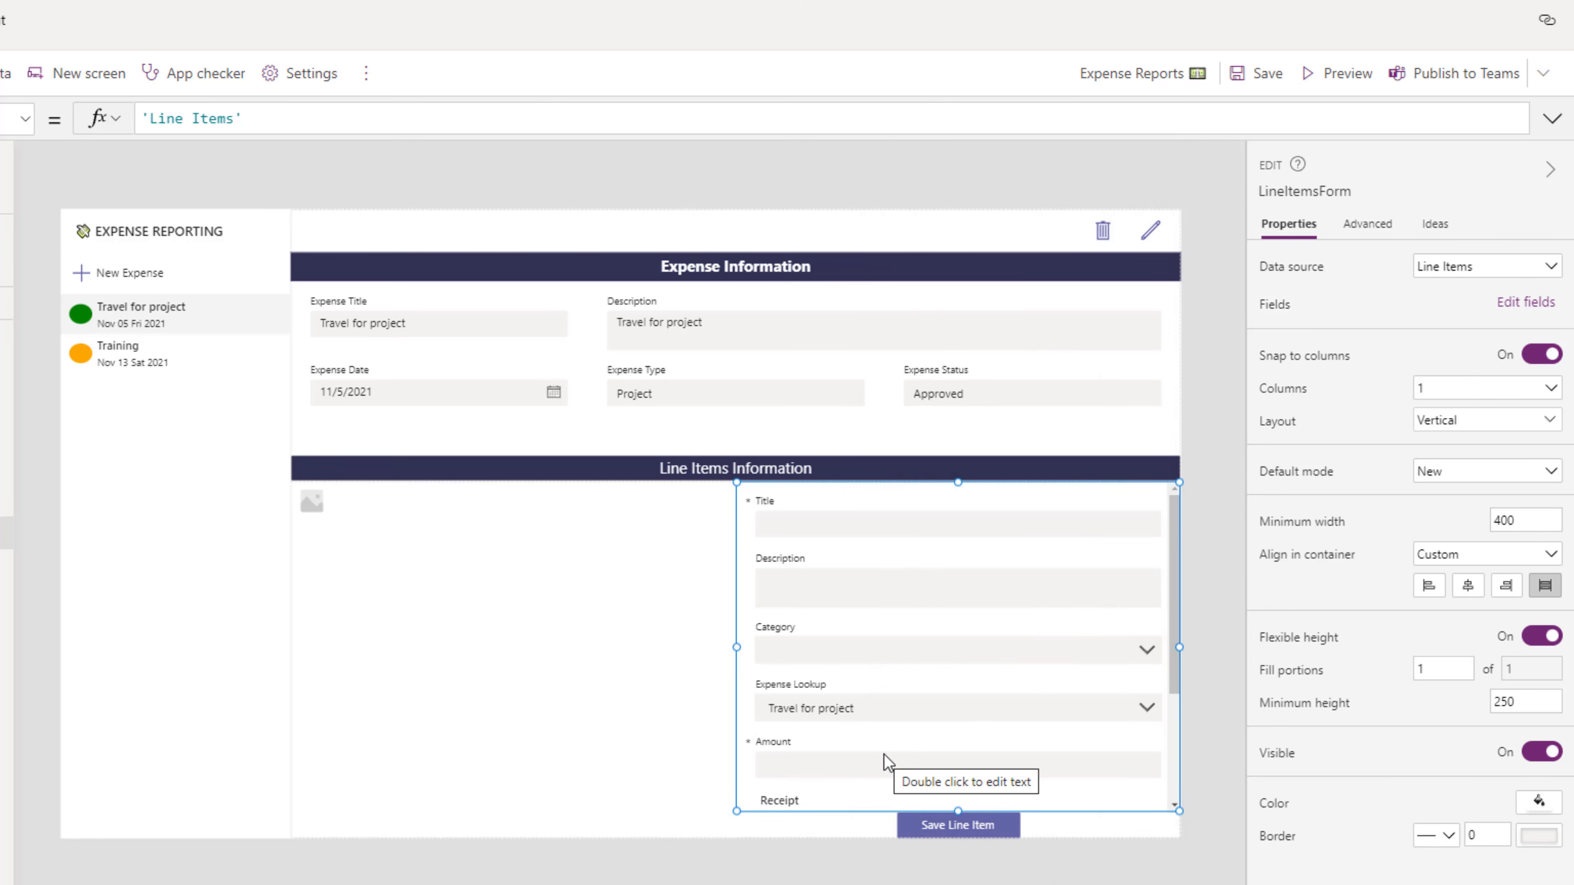
Step: Set the LineItemsForm to 2 columns and move the Receipt card into the first row beside Title
{"action": "left_click", "coordinate": [1451, 396]}
{"action": "left_click", "coordinate": [1453, 436]}
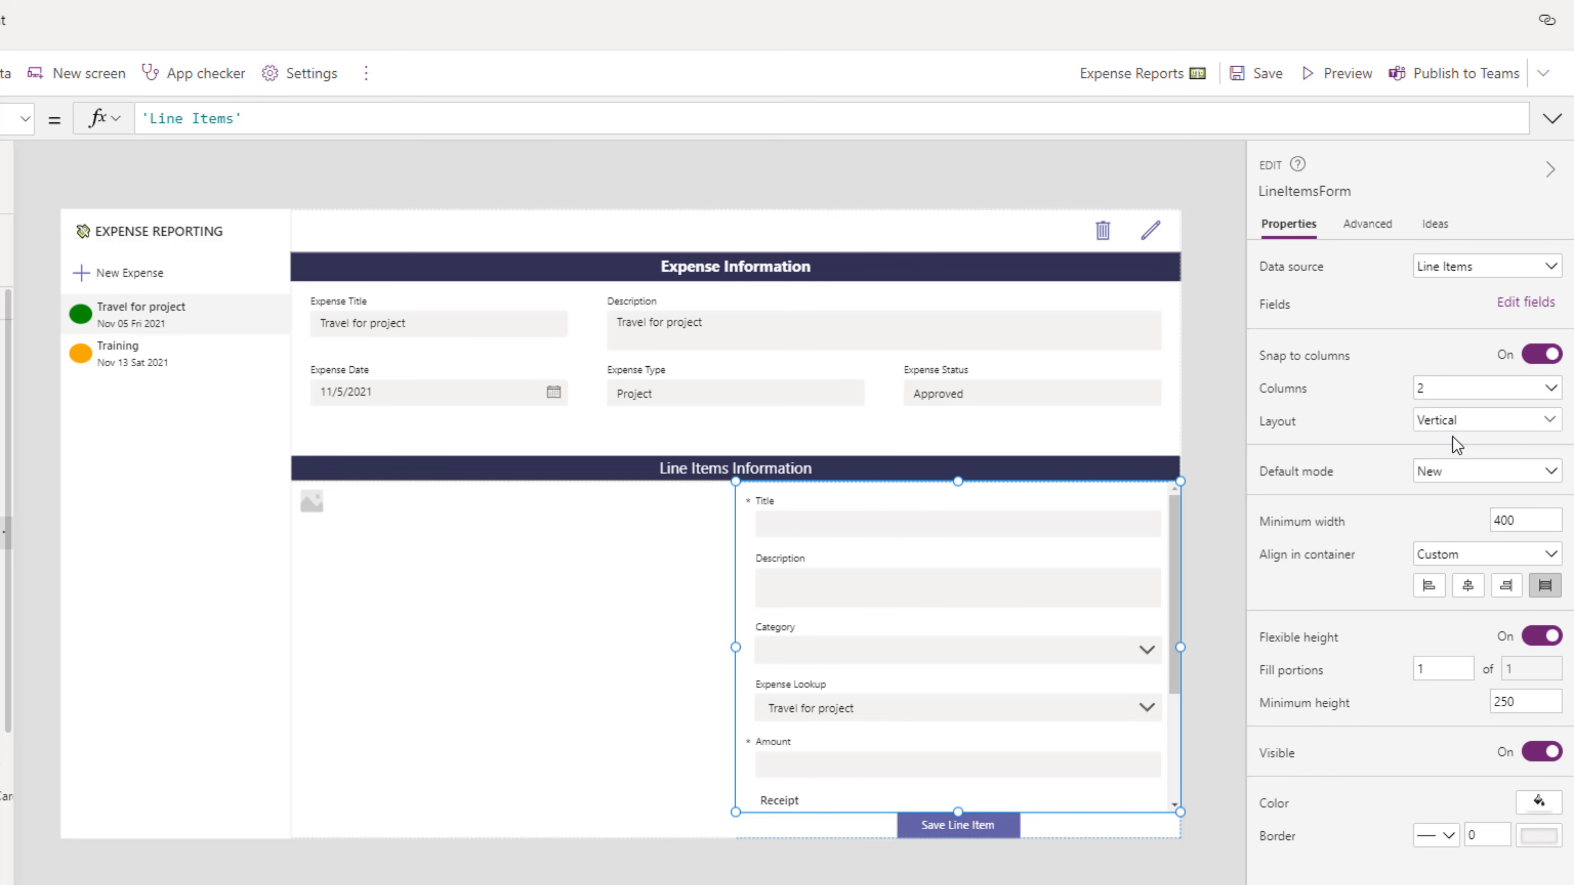
{"action": "left_click", "coordinate": [1019, 660]}
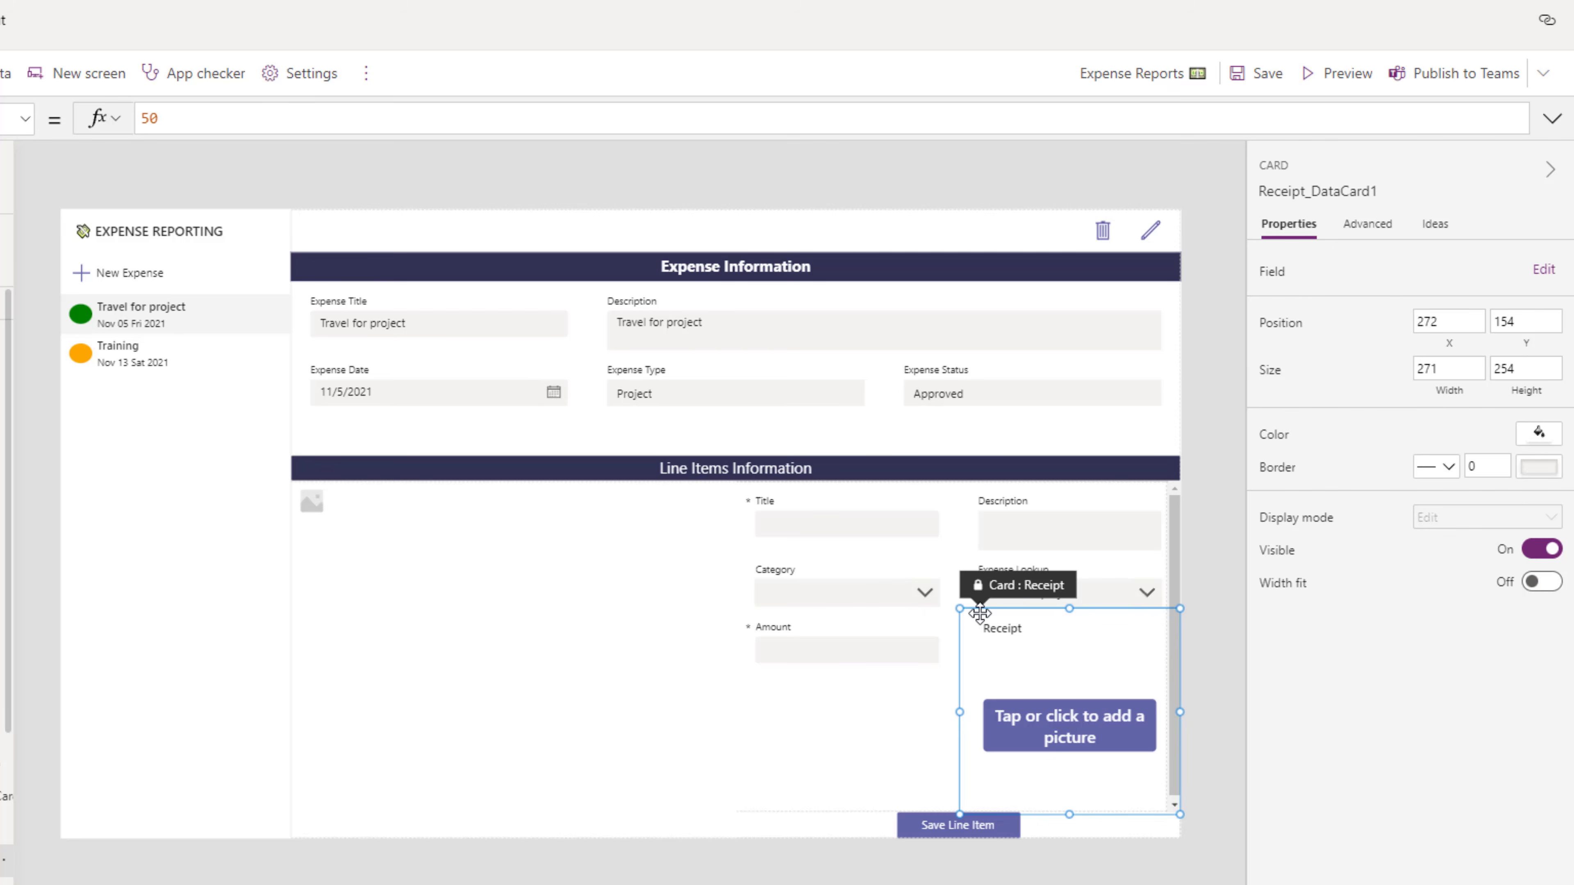
{"action": "left_click_drag", "start_coordinate": [972, 615], "coordinate": [974, 530]}
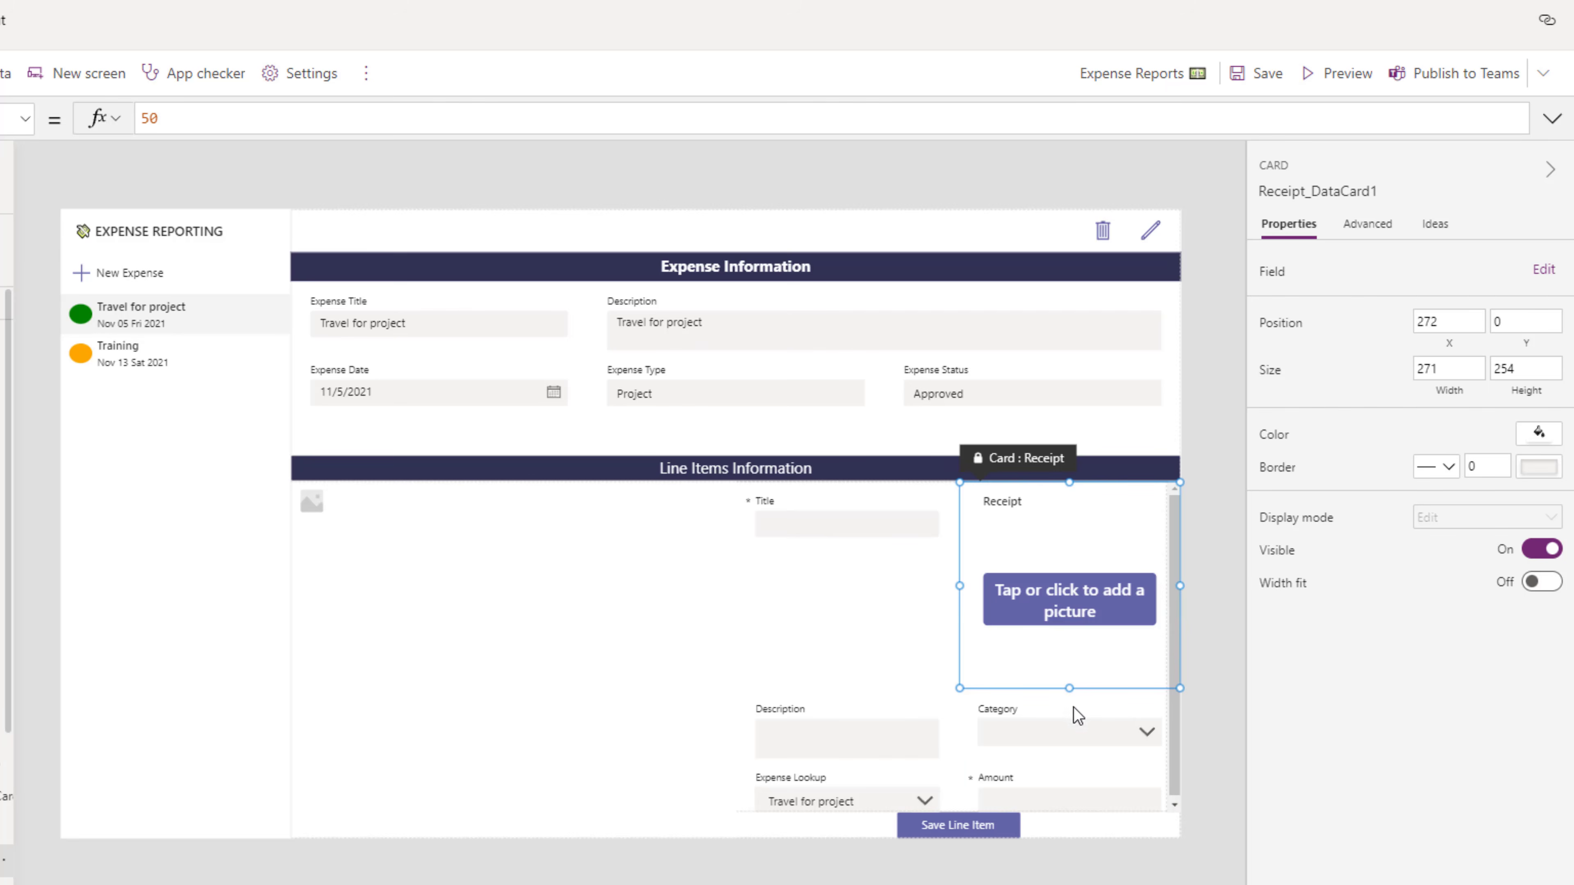
Step: Unlock the Receipt card and shrink its picture control and the card so the LineItemsForm fits without scrolling
{"action": "left_click_drag", "start_coordinate": [1070, 686], "coordinate": [1070, 624]}
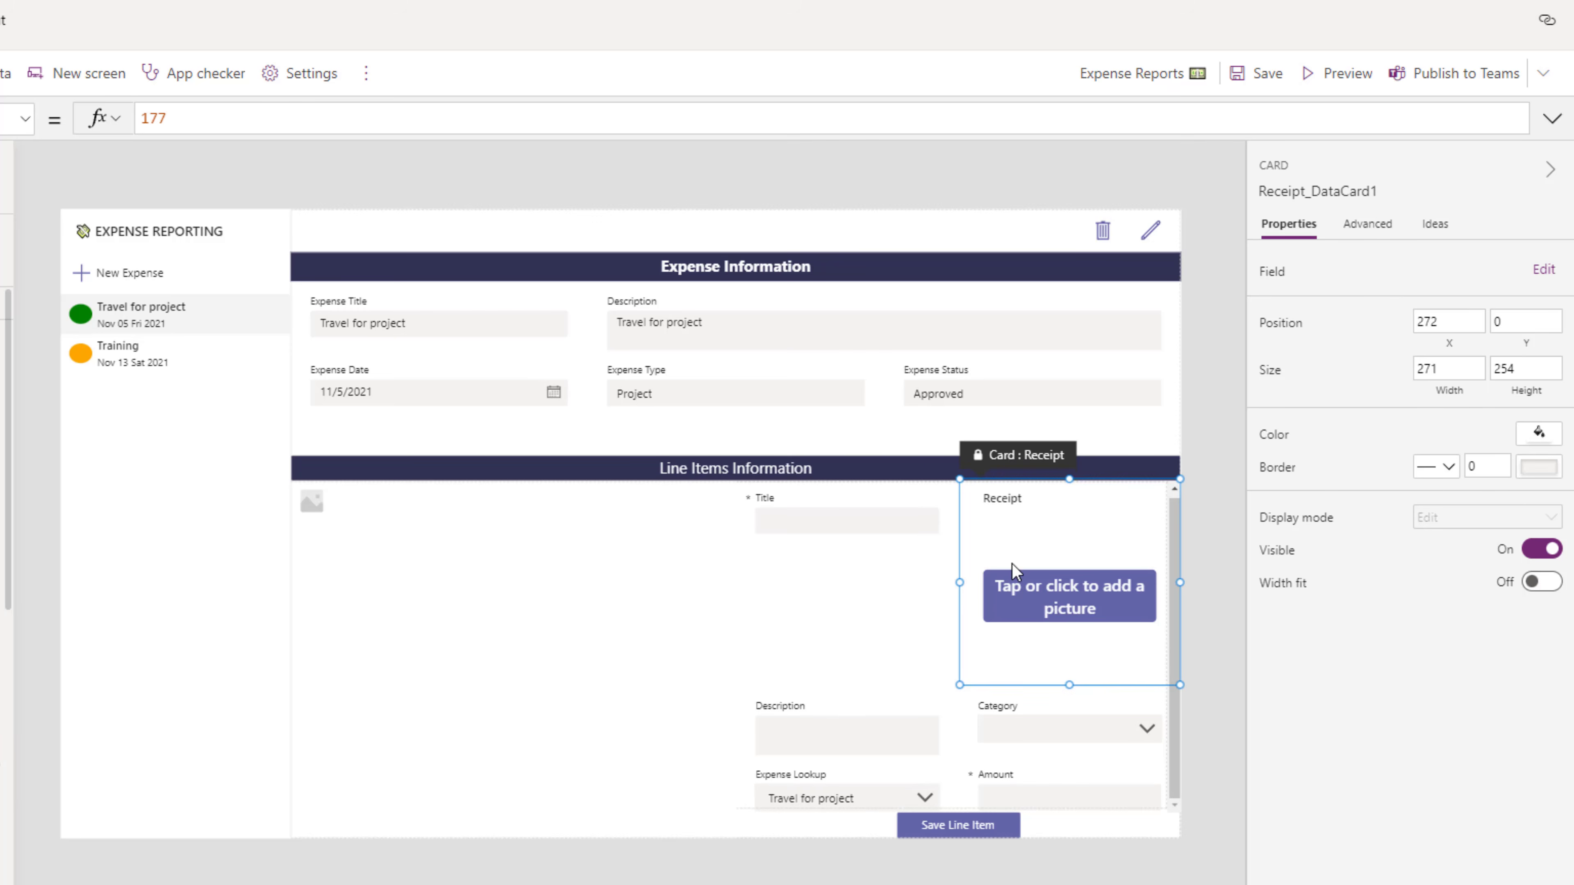
{"action": "left_click", "coordinate": [1043, 586]}
{"action": "left_click", "coordinate": [992, 546]}
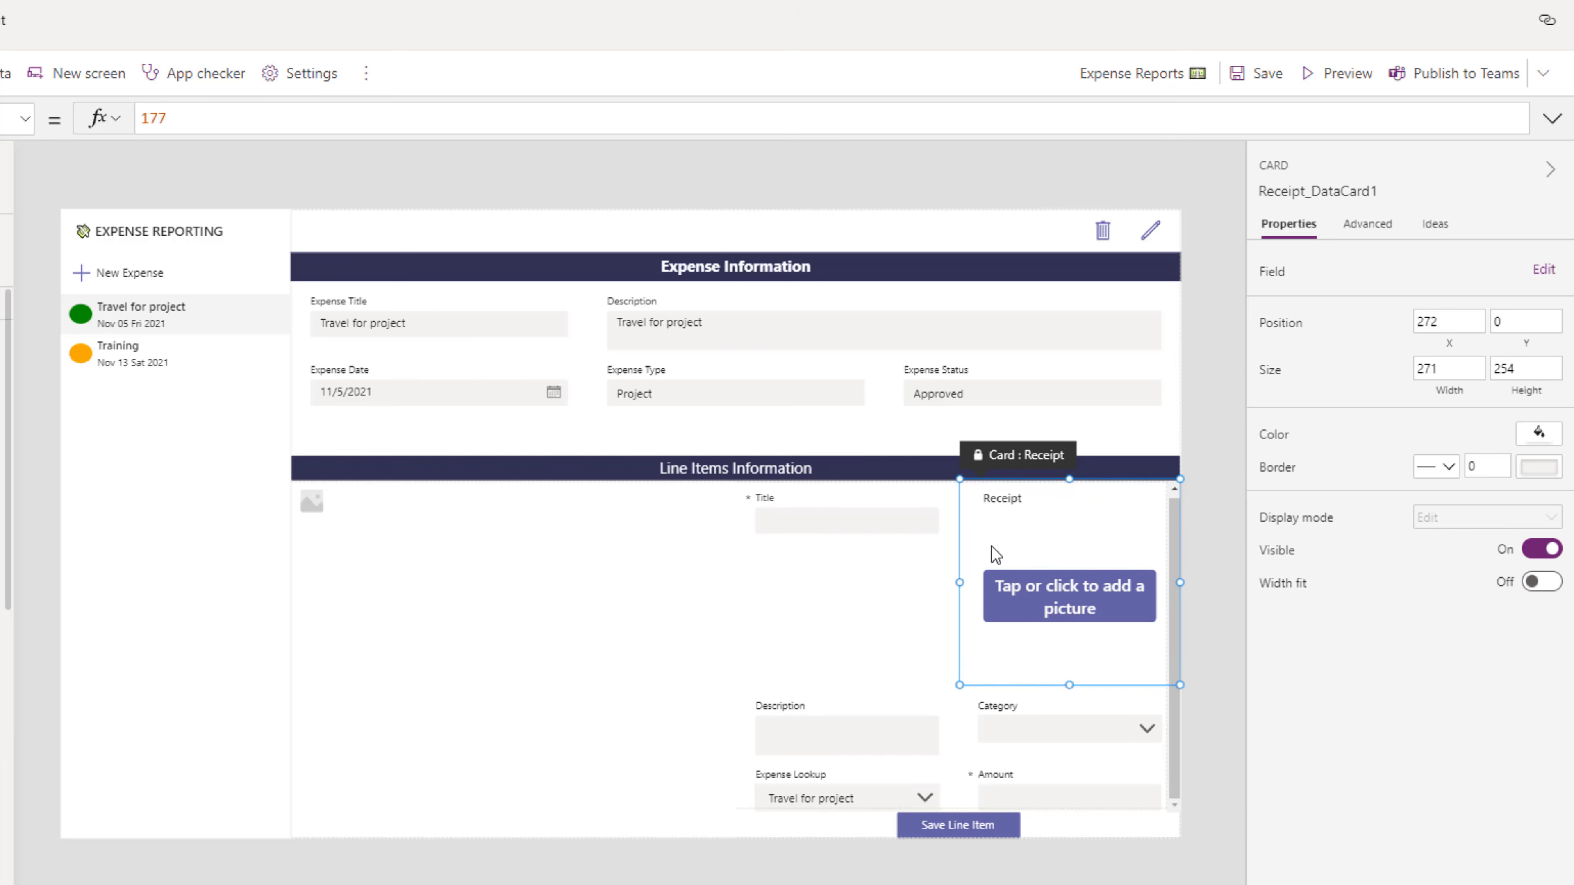
{"action": "left_click", "coordinate": [1367, 224]}
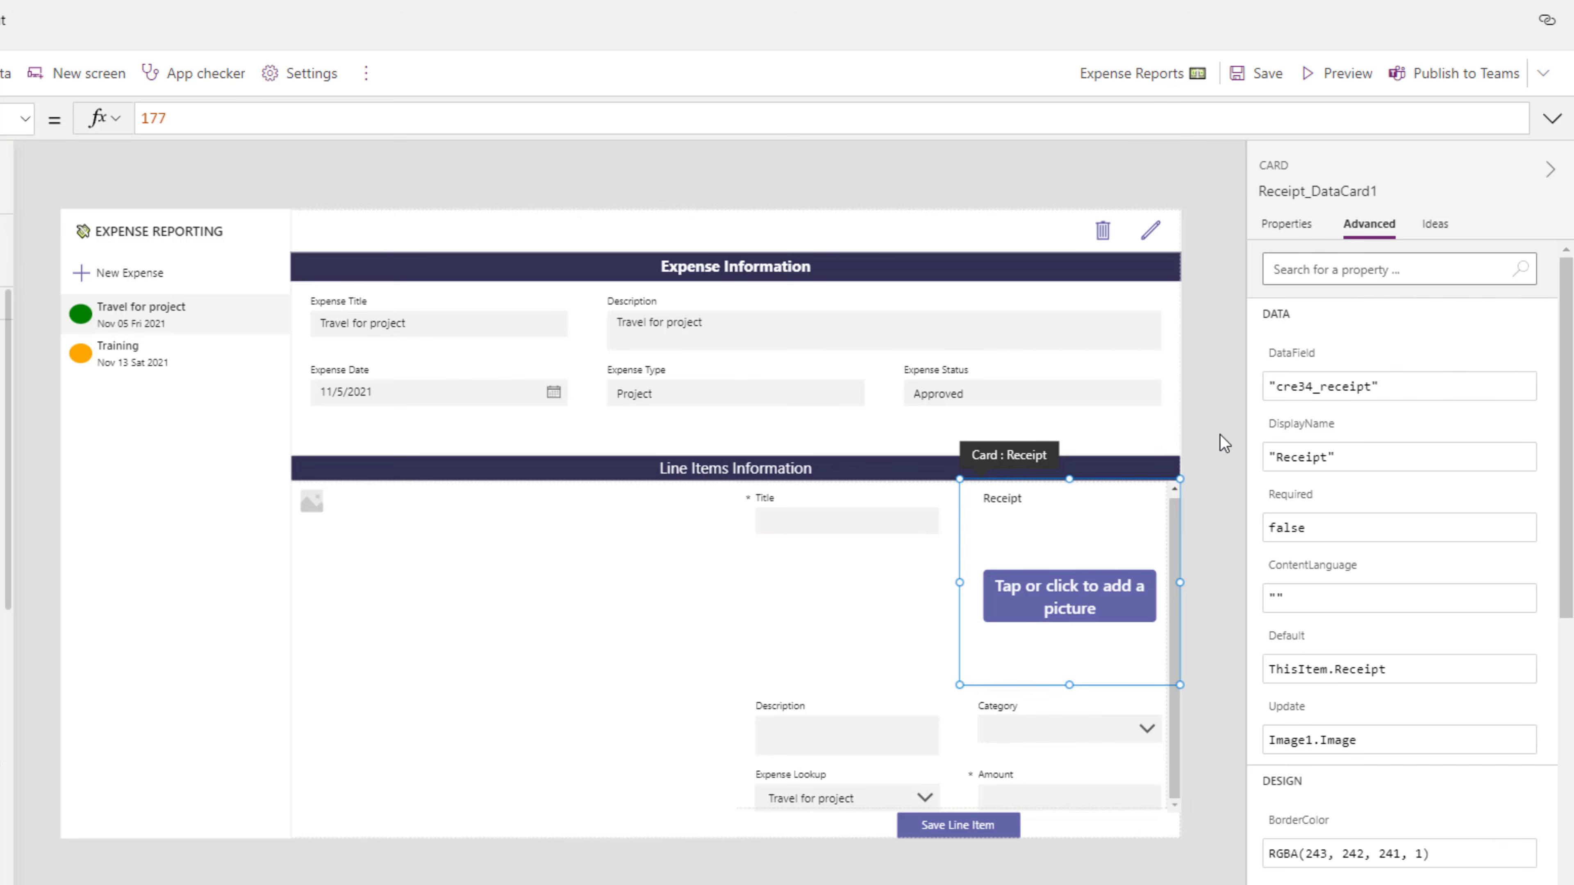
{"action": "left_click", "coordinate": [1093, 634]}
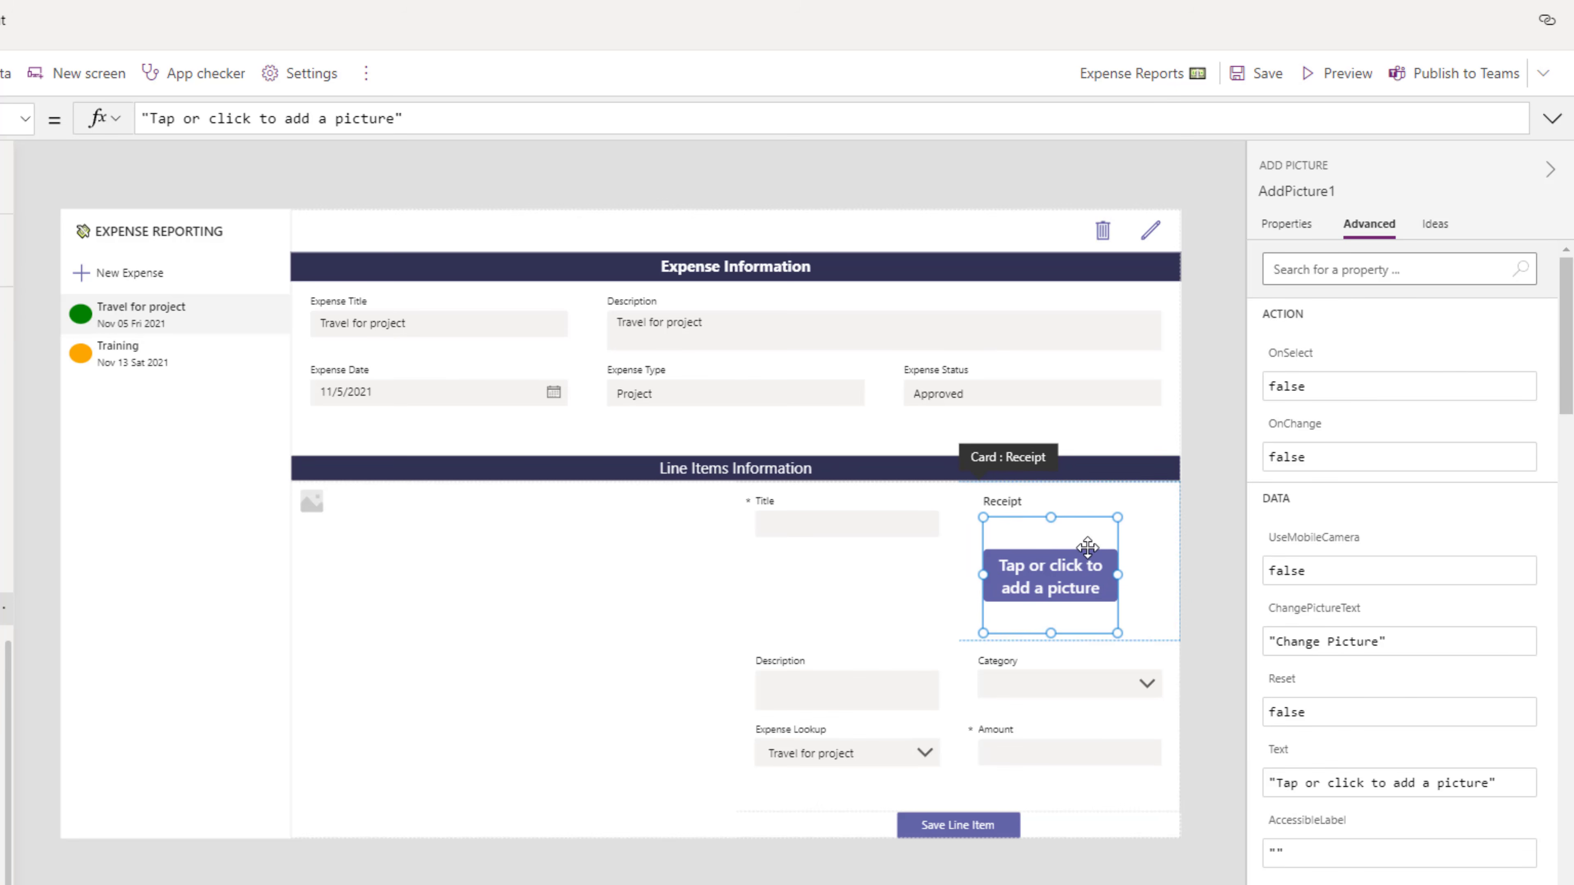
Step: Set the Text property of the Receipt card's add-picture control to "Add or Update Receipt"
{"action": "scroll", "coordinate": [1380, 632], "scroll_direction": "down", "scroll_amount": 5}
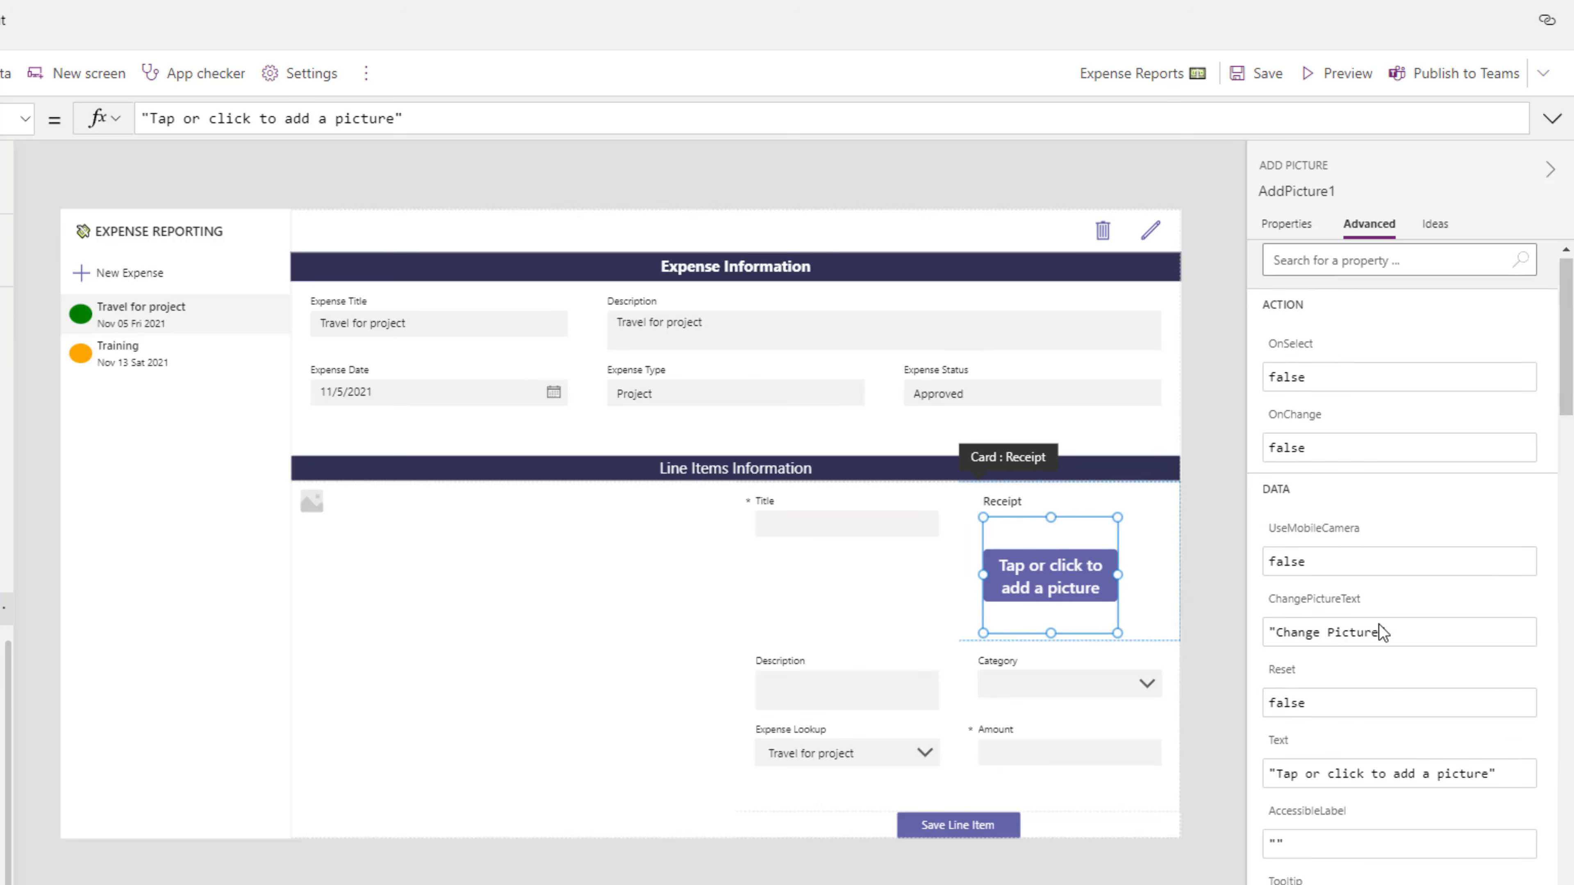
{"action": "left_click", "coordinate": [1298, 466]}
{"action": "left_click_drag", "start_coordinate": [1277, 461], "coordinate": [1486, 460]}
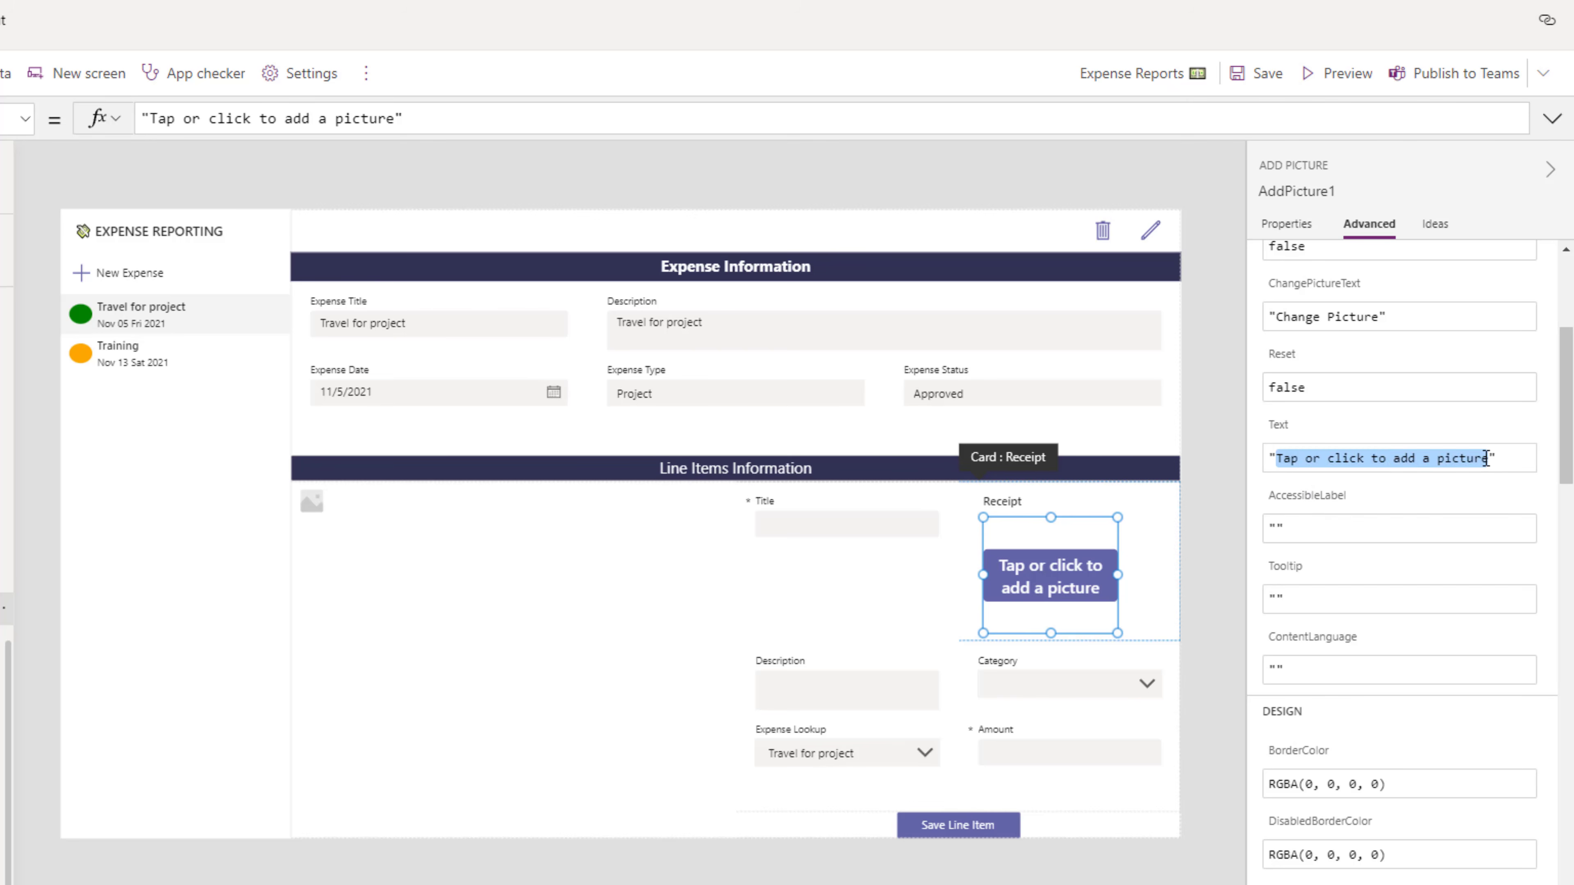
{"action": "key", "text": "BackSpace"}
{"action": "type", "text": "Add or Update Receipt"}
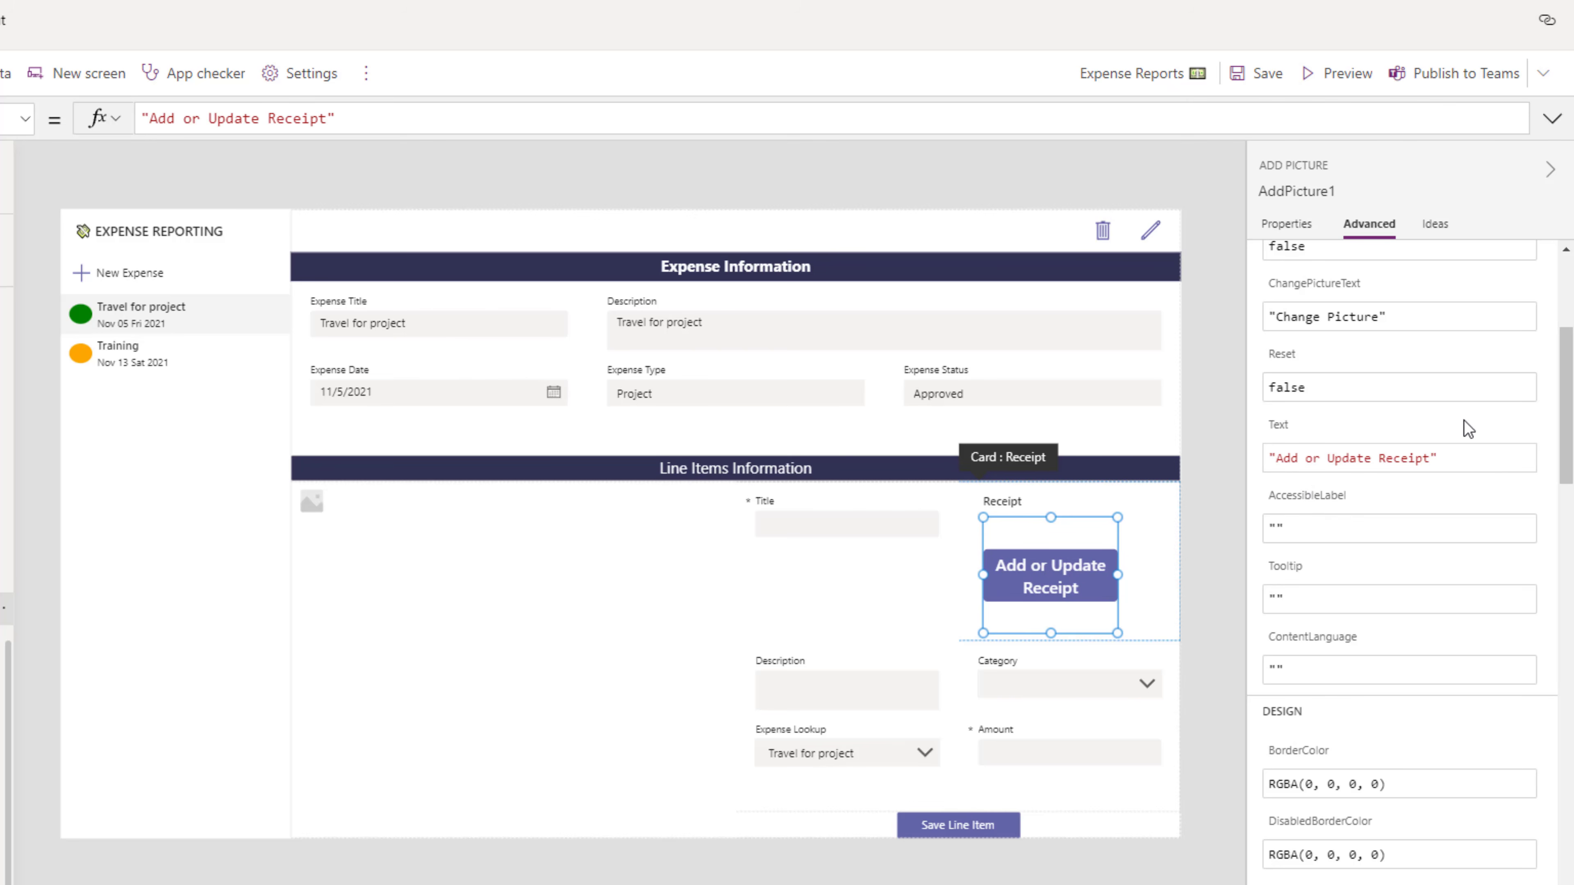
Step: Move the Amount card ahead of the Expense Lookup card in the last row of the LineItemsForm
{"action": "left_click", "coordinate": [1016, 556]}
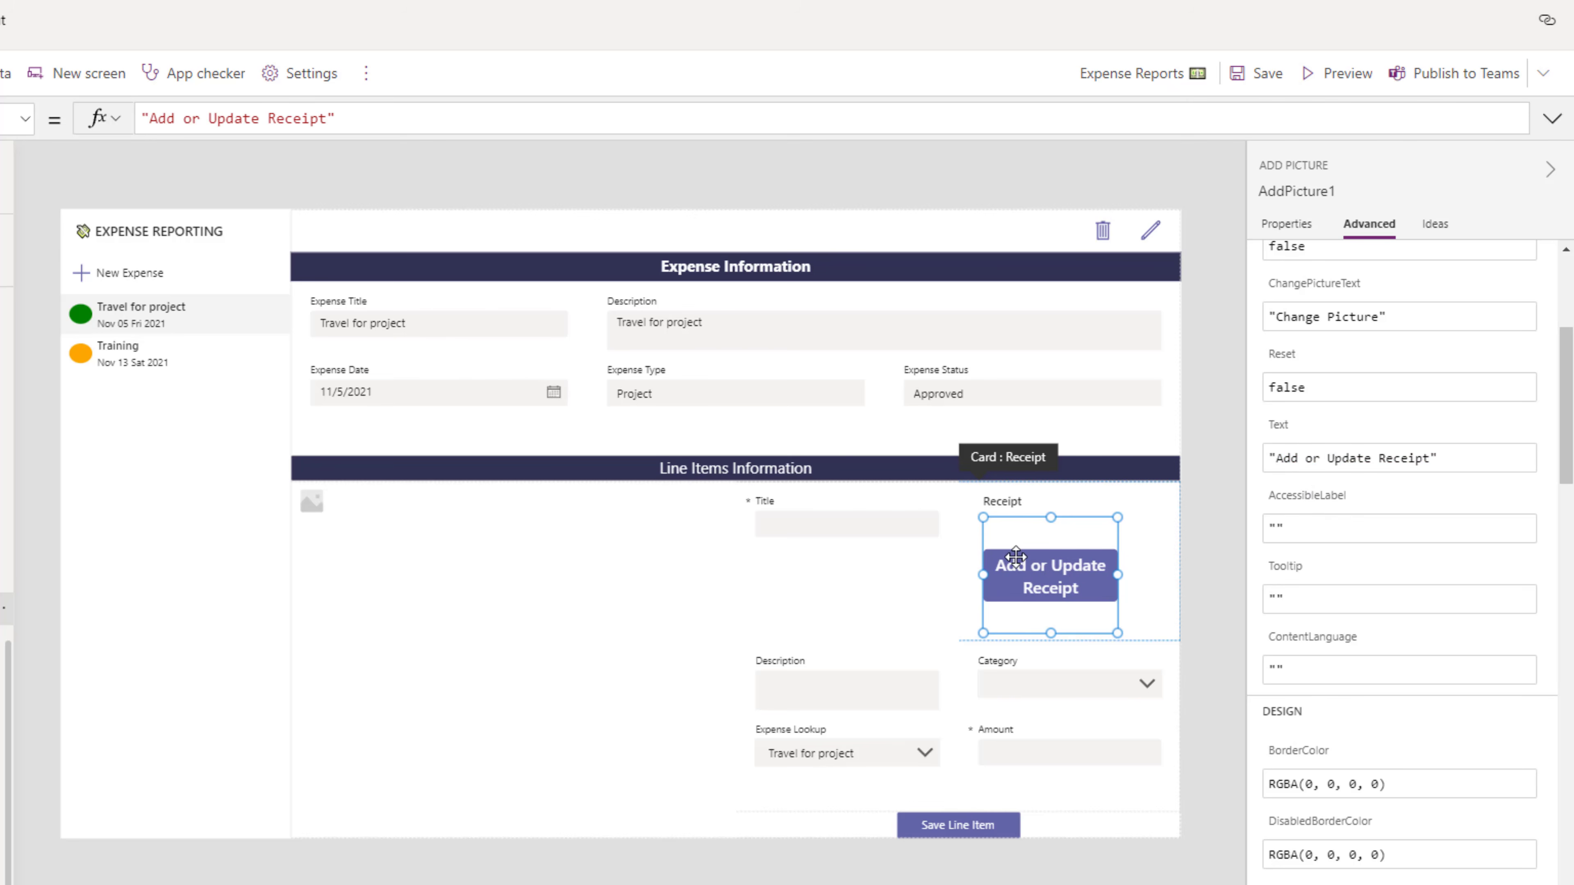
{"action": "left_click", "coordinate": [1001, 723]}
{"action": "left_click_drag", "start_coordinate": [779, 734], "coordinate": [907, 776]}
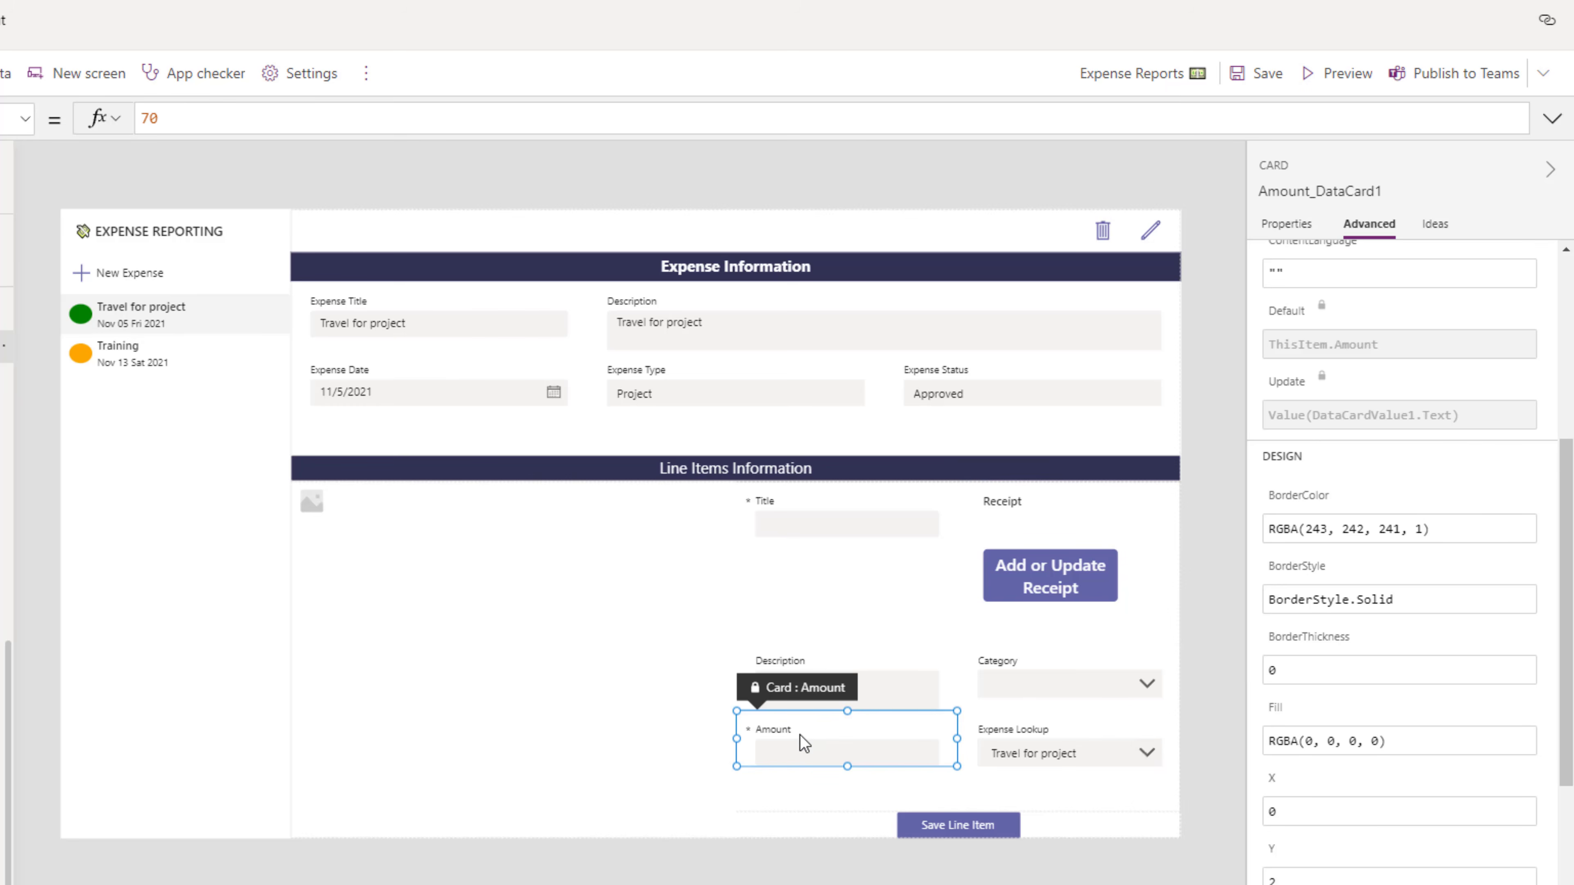
Step: Unlock the Category card and set its Required property to true
{"action": "left_click", "coordinate": [1012, 671]}
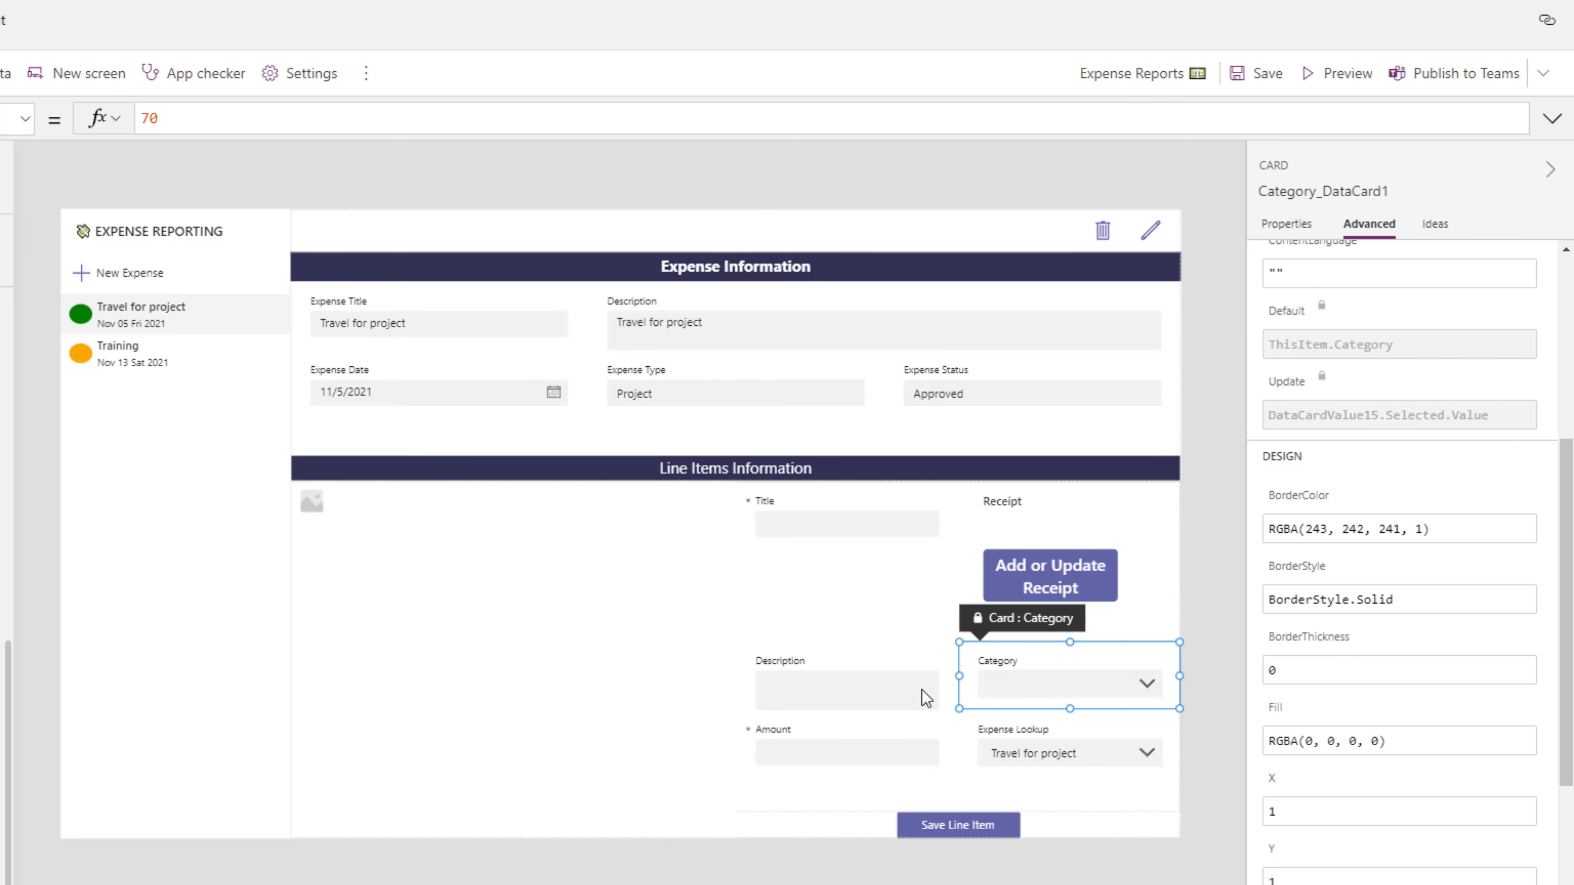
{"action": "scroll", "coordinate": [1395, 529], "scroll_direction": "up", "scroll_amount": 5}
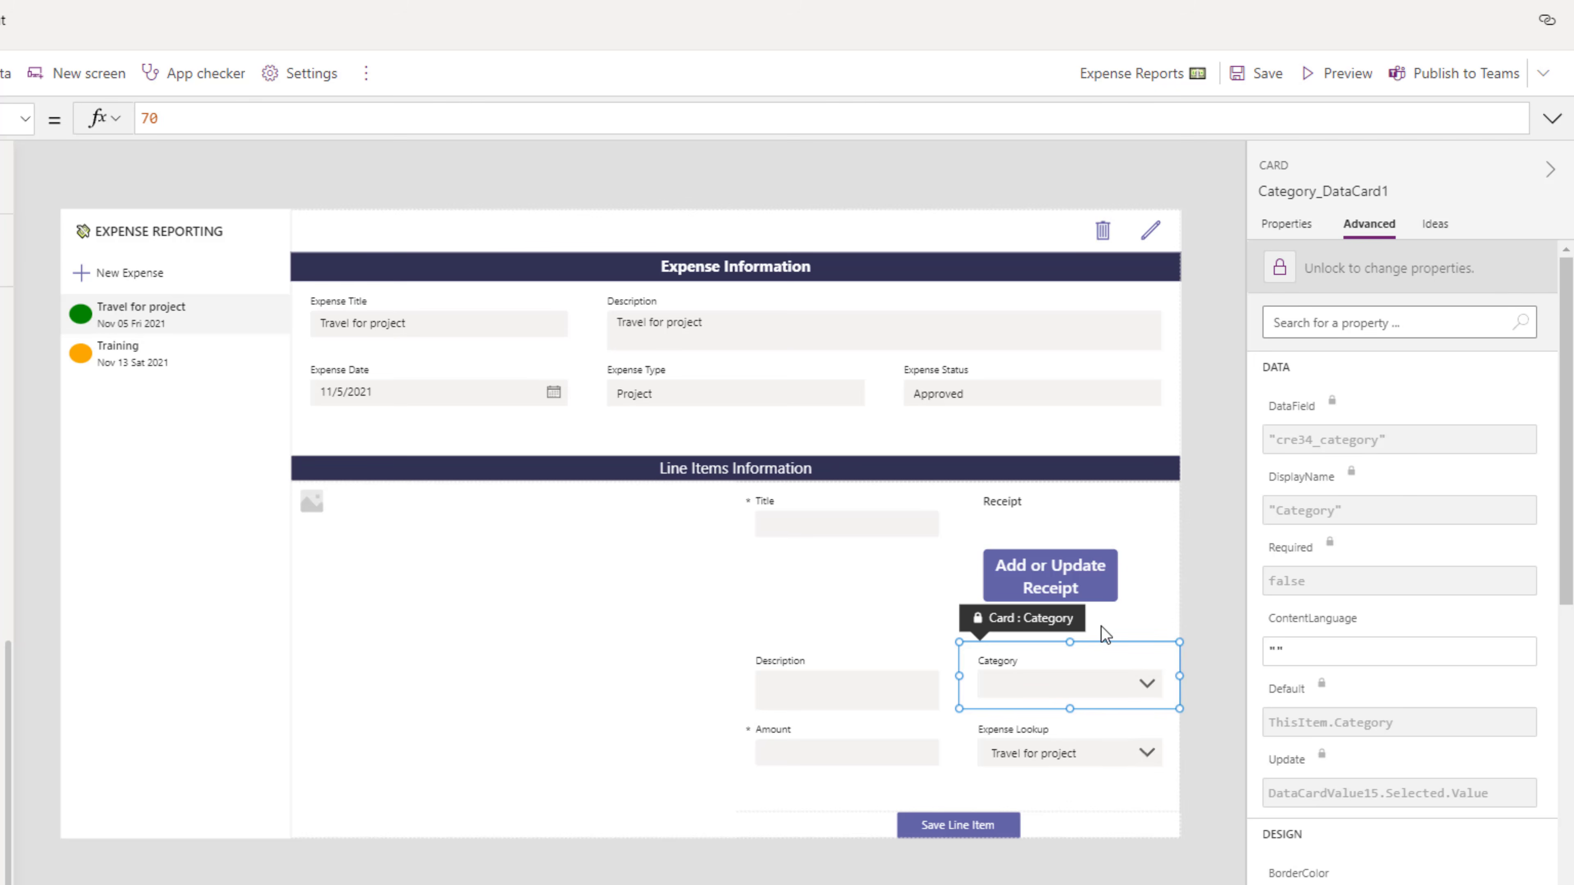
{"action": "left_click", "coordinate": [1321, 284]}
{"action": "left_click", "coordinate": [1296, 273]}
{"action": "type", "text": "req"}
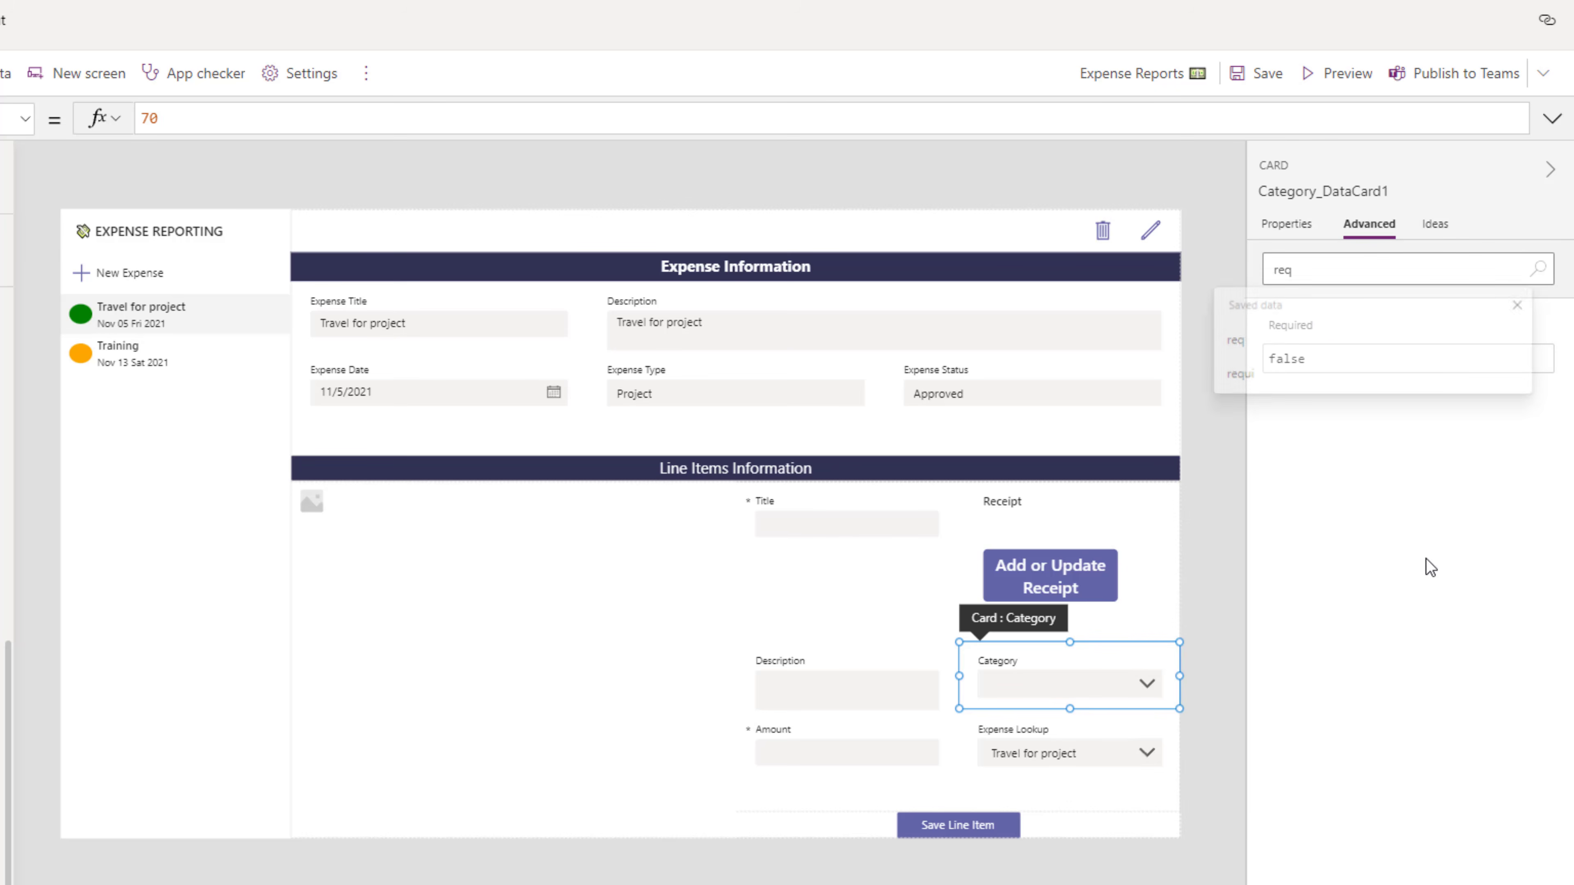
{"action": "left_click", "coordinate": [1344, 359]}
{"action": "left_click_drag", "start_coordinate": [1343, 359], "coordinate": [1233, 357]}
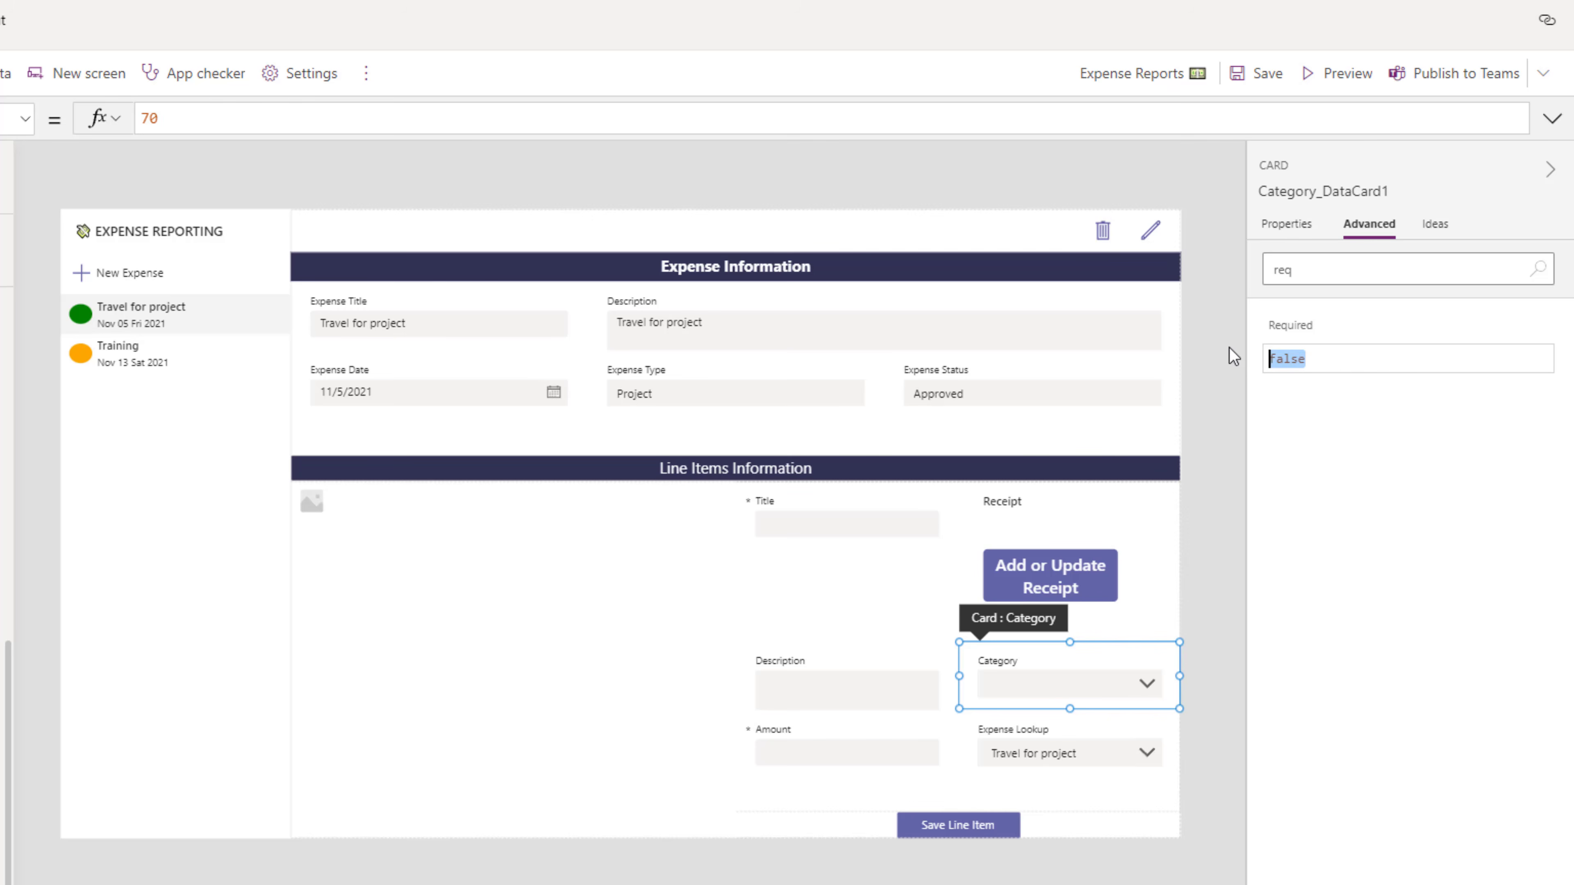
{"action": "type", "text": "true"}
{"action": "key", "text": "Return"}
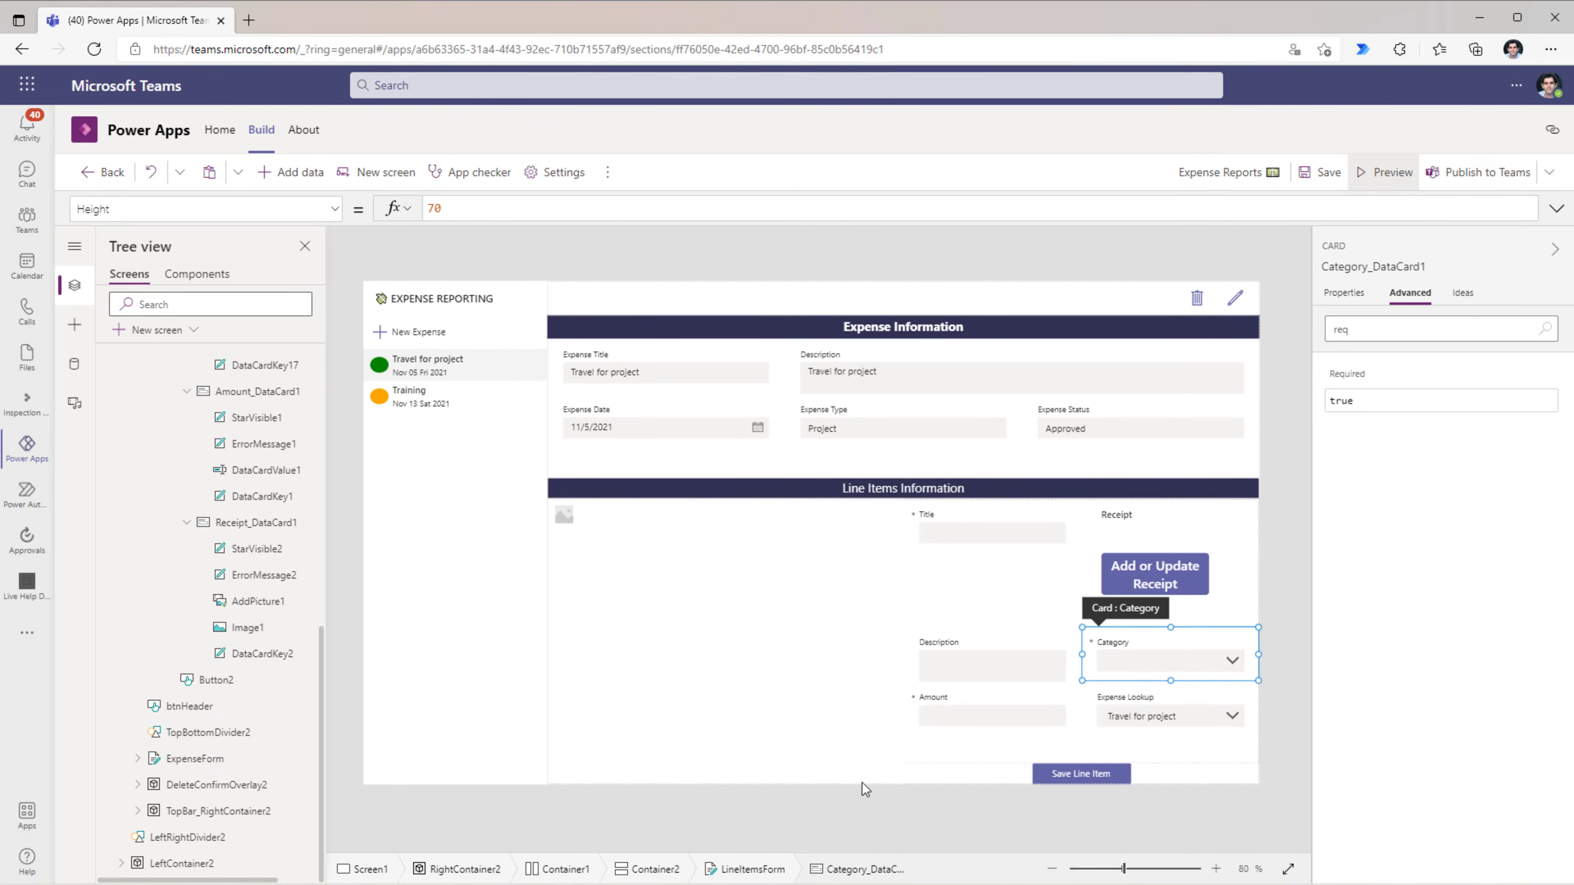
Step: Preview the app and start a Training line item with title and description "Training on-demand" and category Miscellaneous
{"action": "left_click", "coordinate": [1372, 130]}
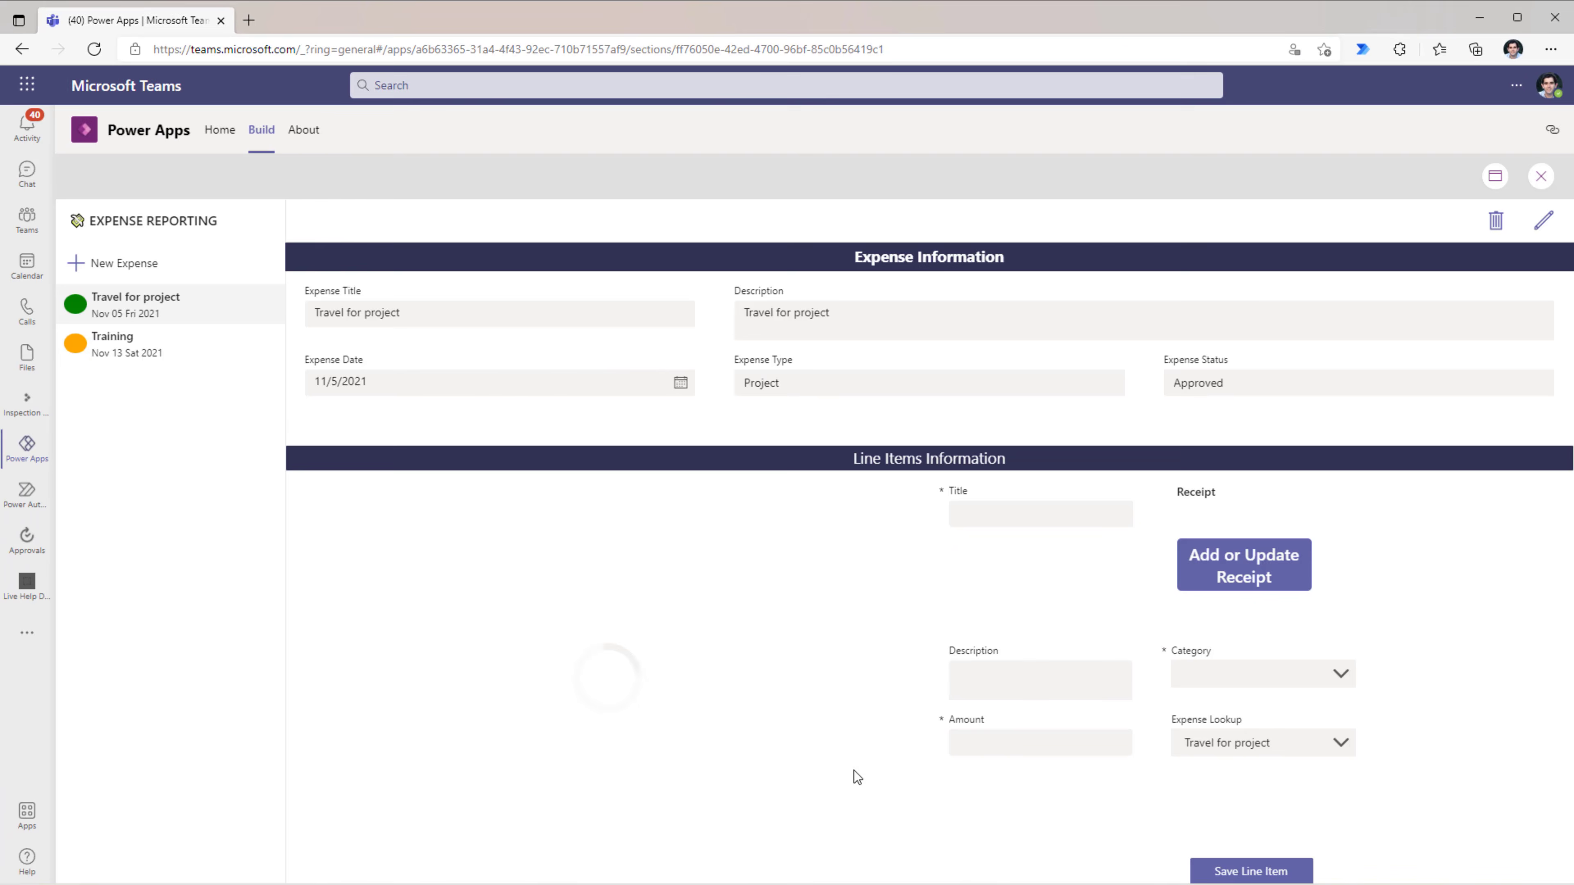
{"action": "left_click", "coordinate": [117, 347]}
{"action": "left_click", "coordinate": [973, 518]}
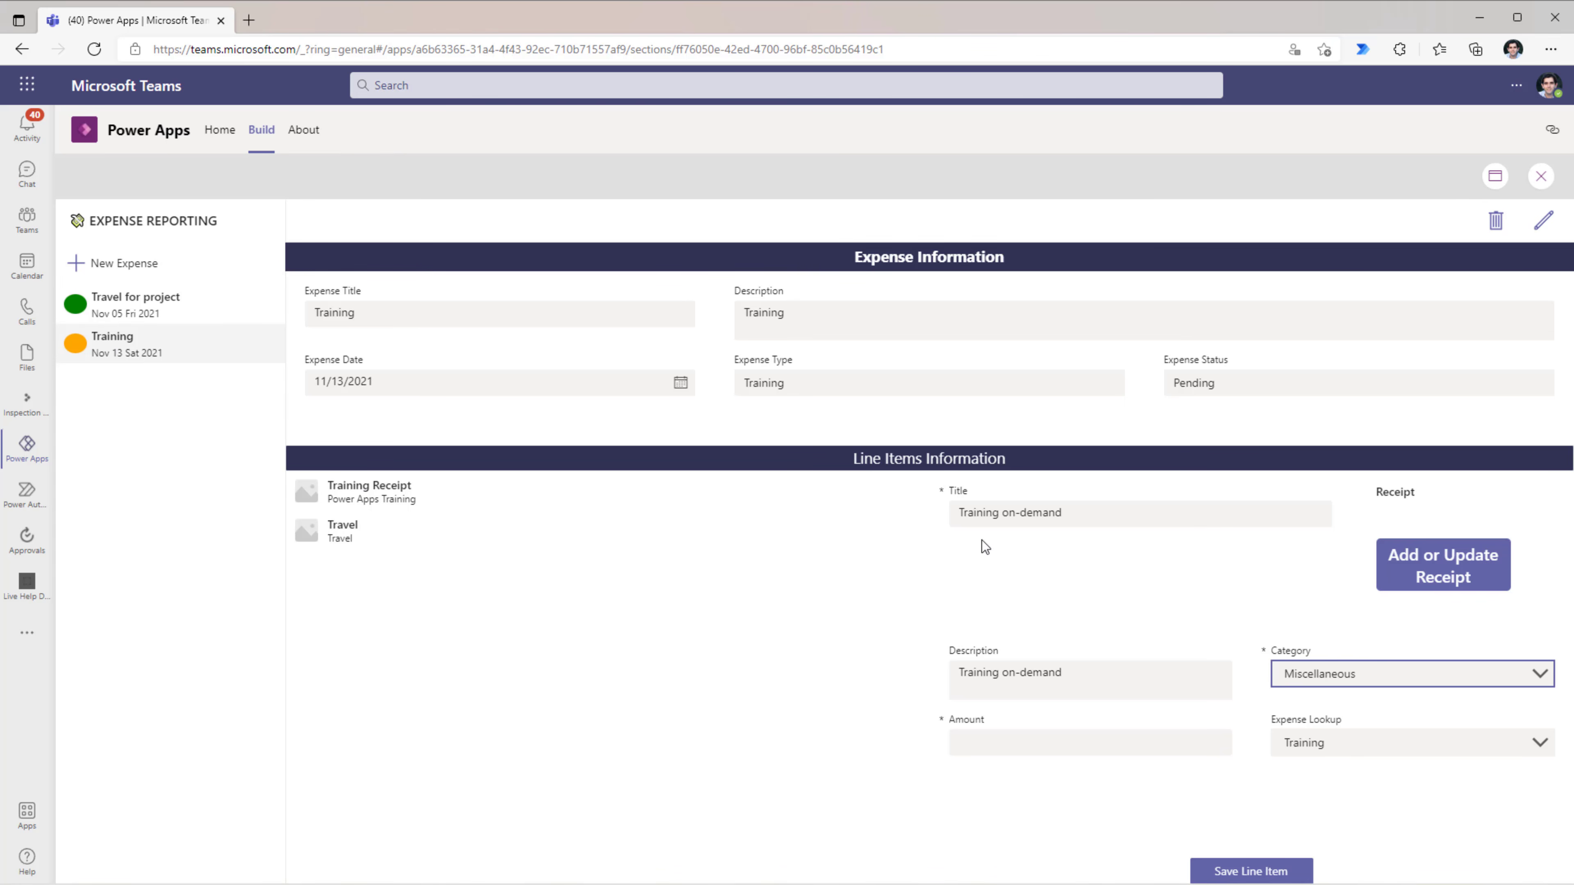
Step: Attach the first image in the receipts folder, set the amount to 500, save the line item and close the preview
{"action": "left_click", "coordinate": [1433, 572]}
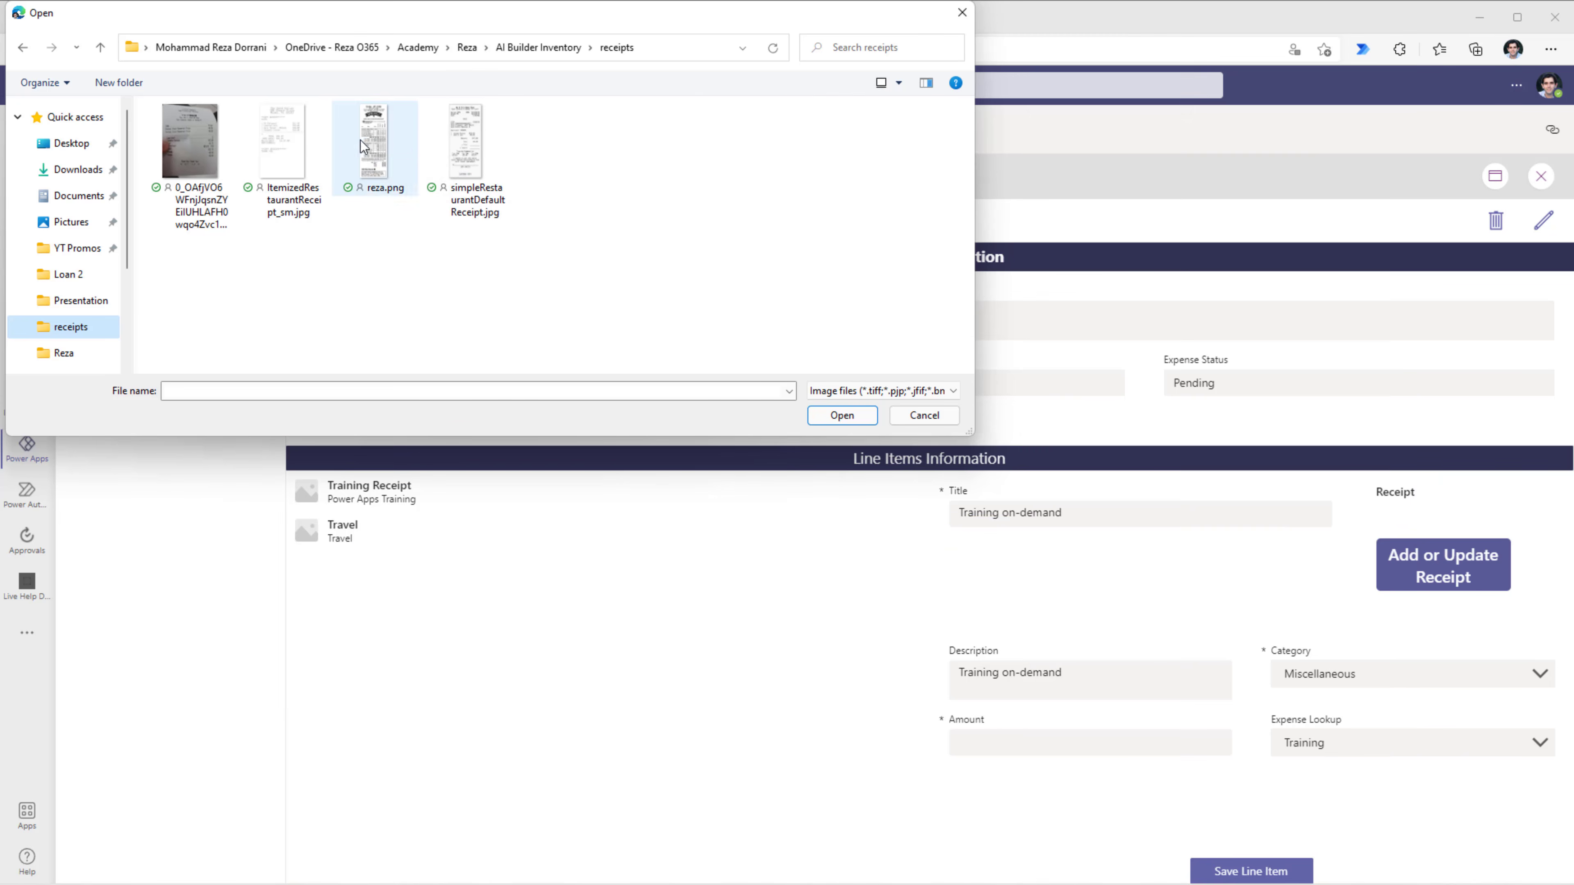
{"action": "double_click", "coordinate": [211, 151]}
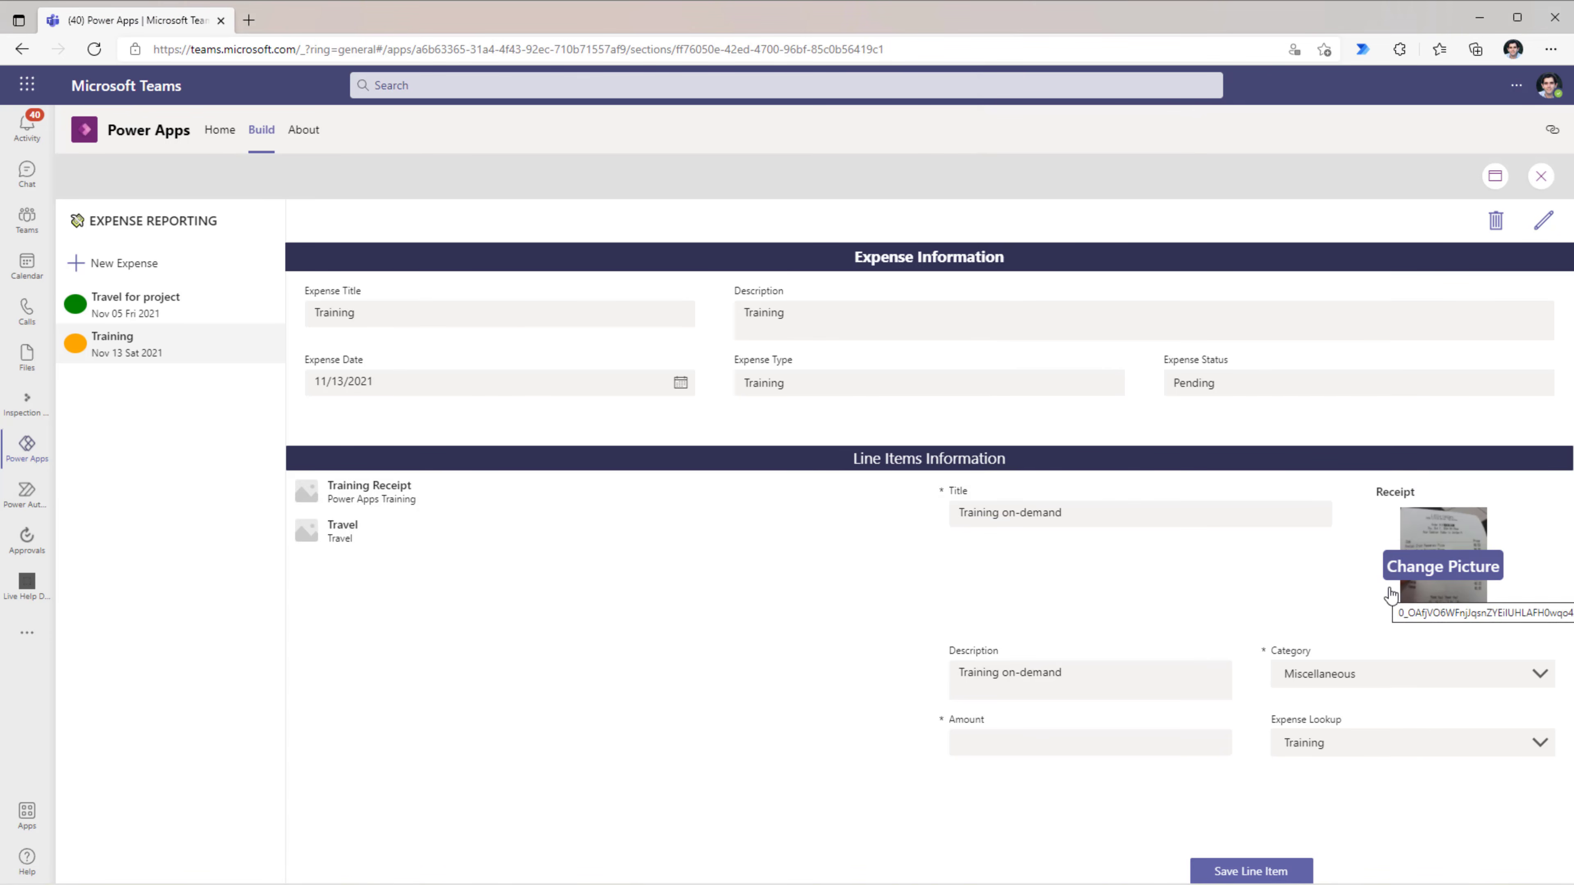
{"action": "left_click", "coordinate": [998, 740]}
{"action": "type", "text": "5"}
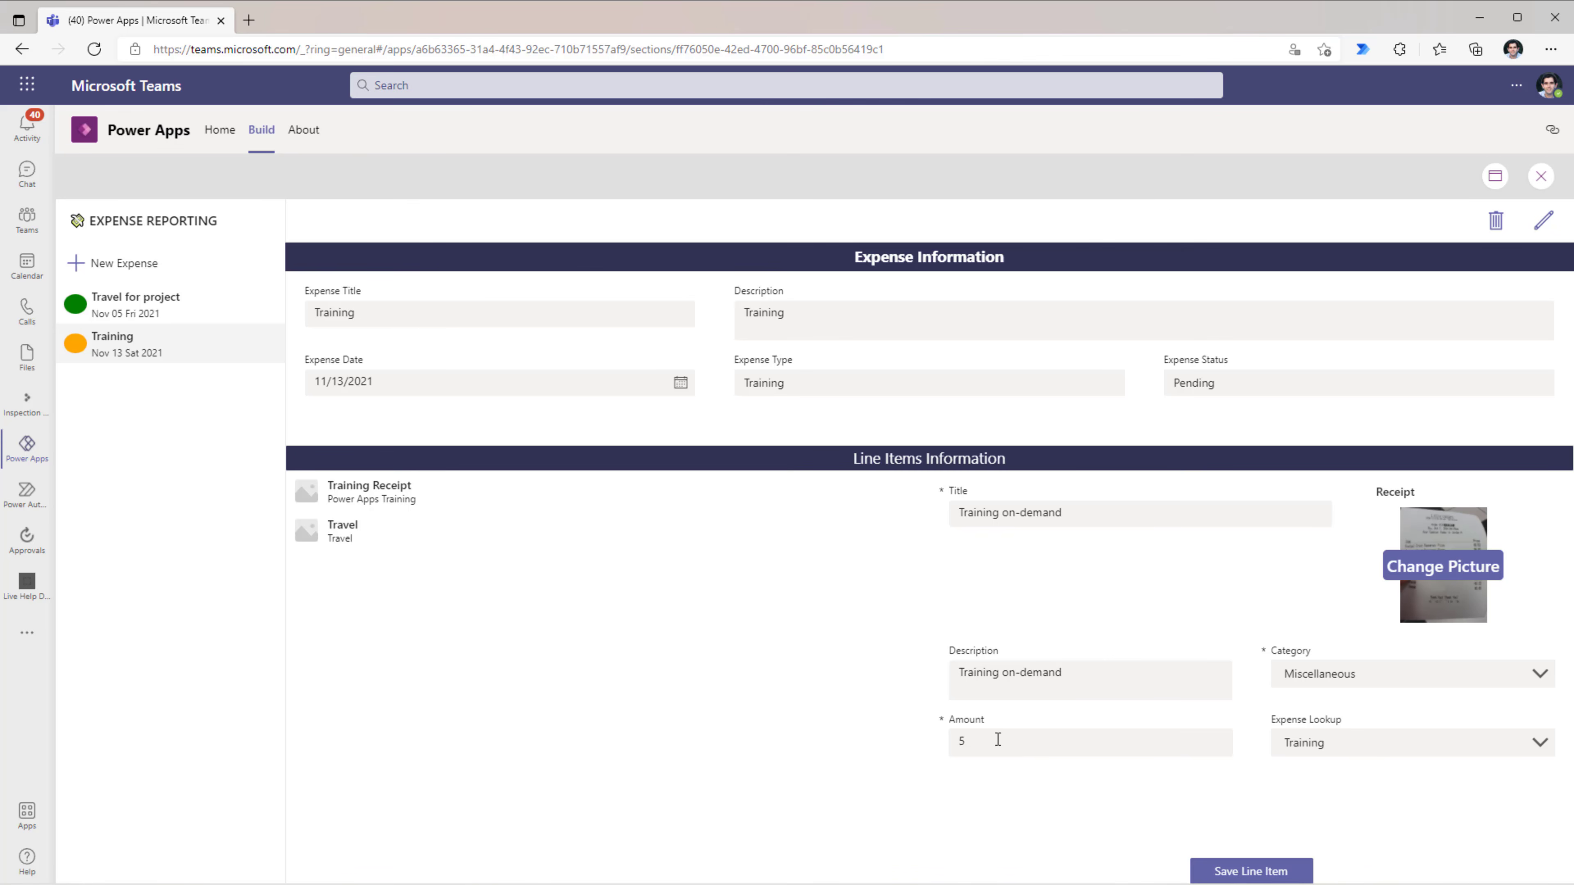
{"action": "type", "text": "00"}
{"action": "left_click", "coordinate": [1285, 876]}
{"action": "key", "text": "Escape"}
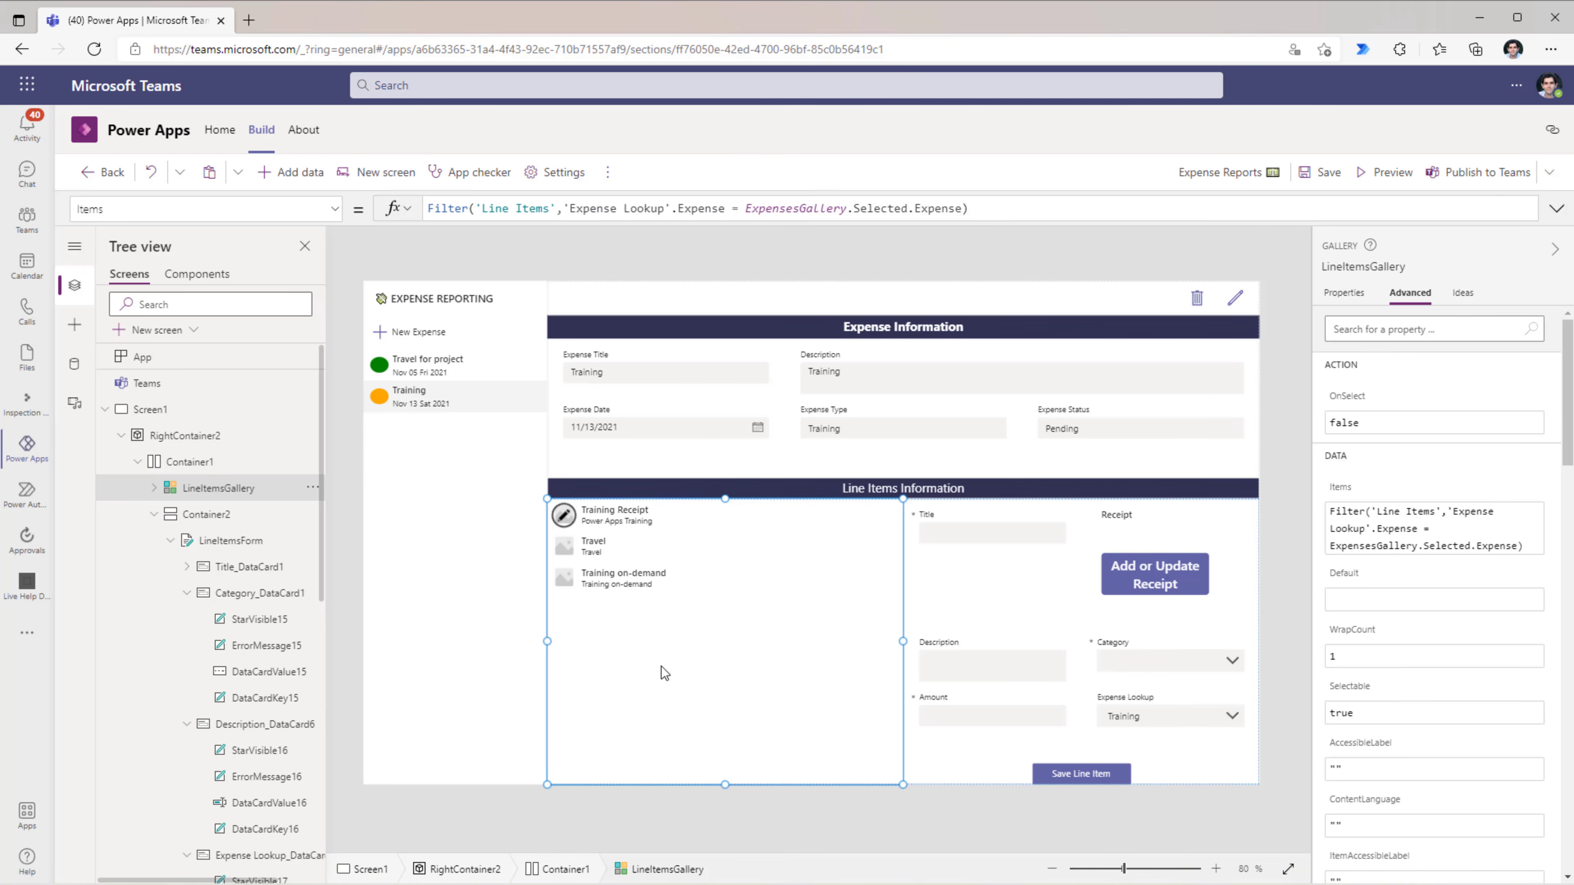
Step: Set the LineItemsGallery's wrap count to 2
{"action": "left_click", "coordinate": [1343, 294]}
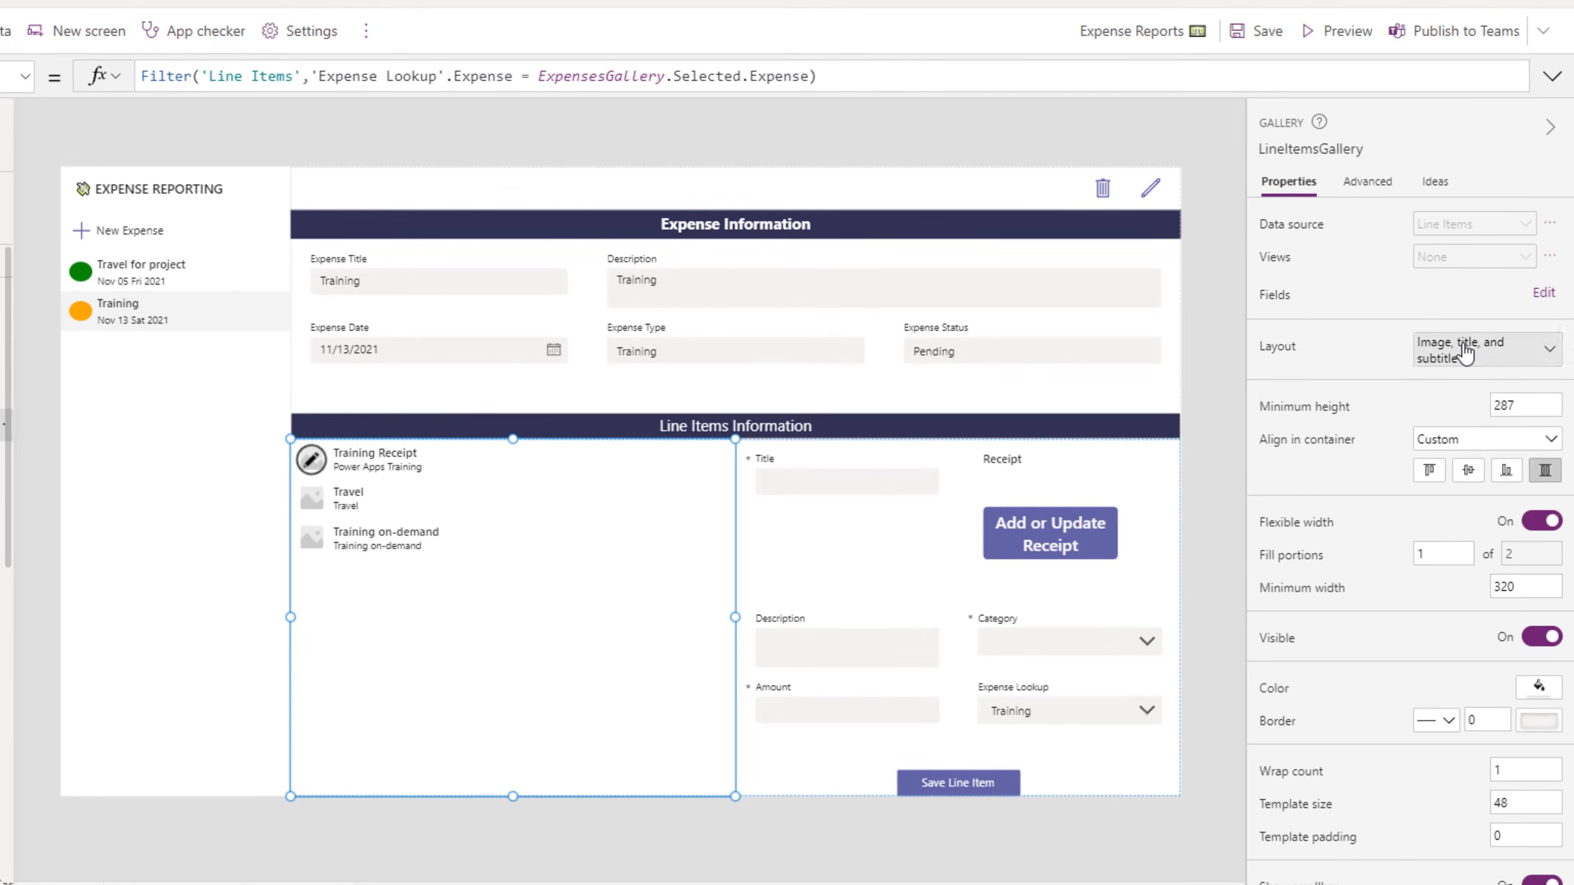
{"action": "scroll", "coordinate": [1464, 353], "scroll_direction": "down", "scroll_amount": 2}
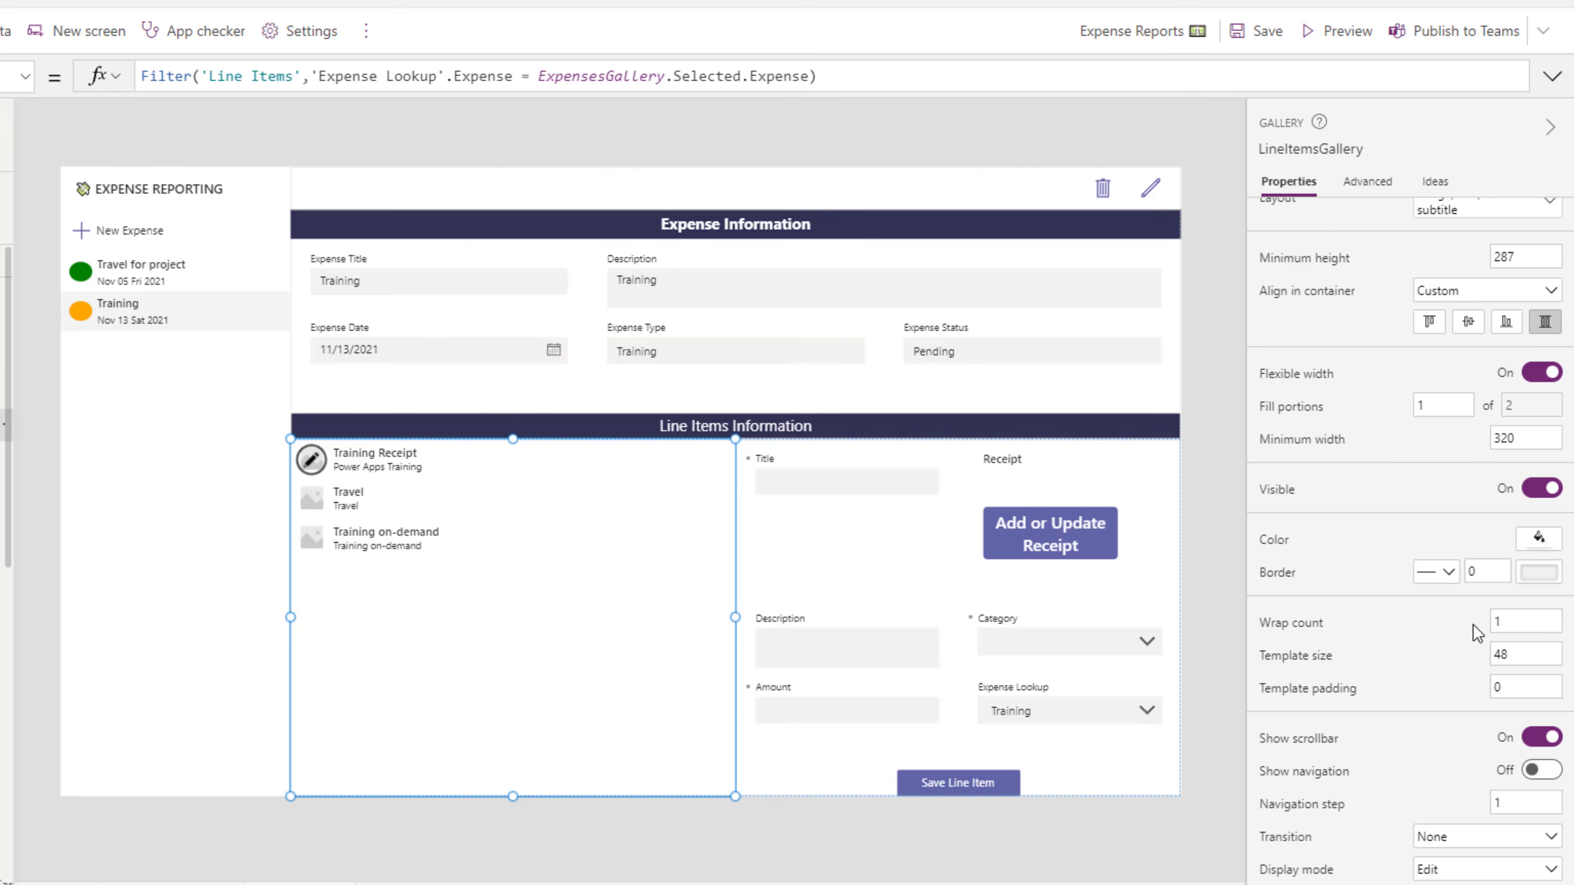
{"action": "left_click", "coordinate": [1519, 622]}
{"action": "key", "text": "BackSpace"}
{"action": "type", "text": "2"}
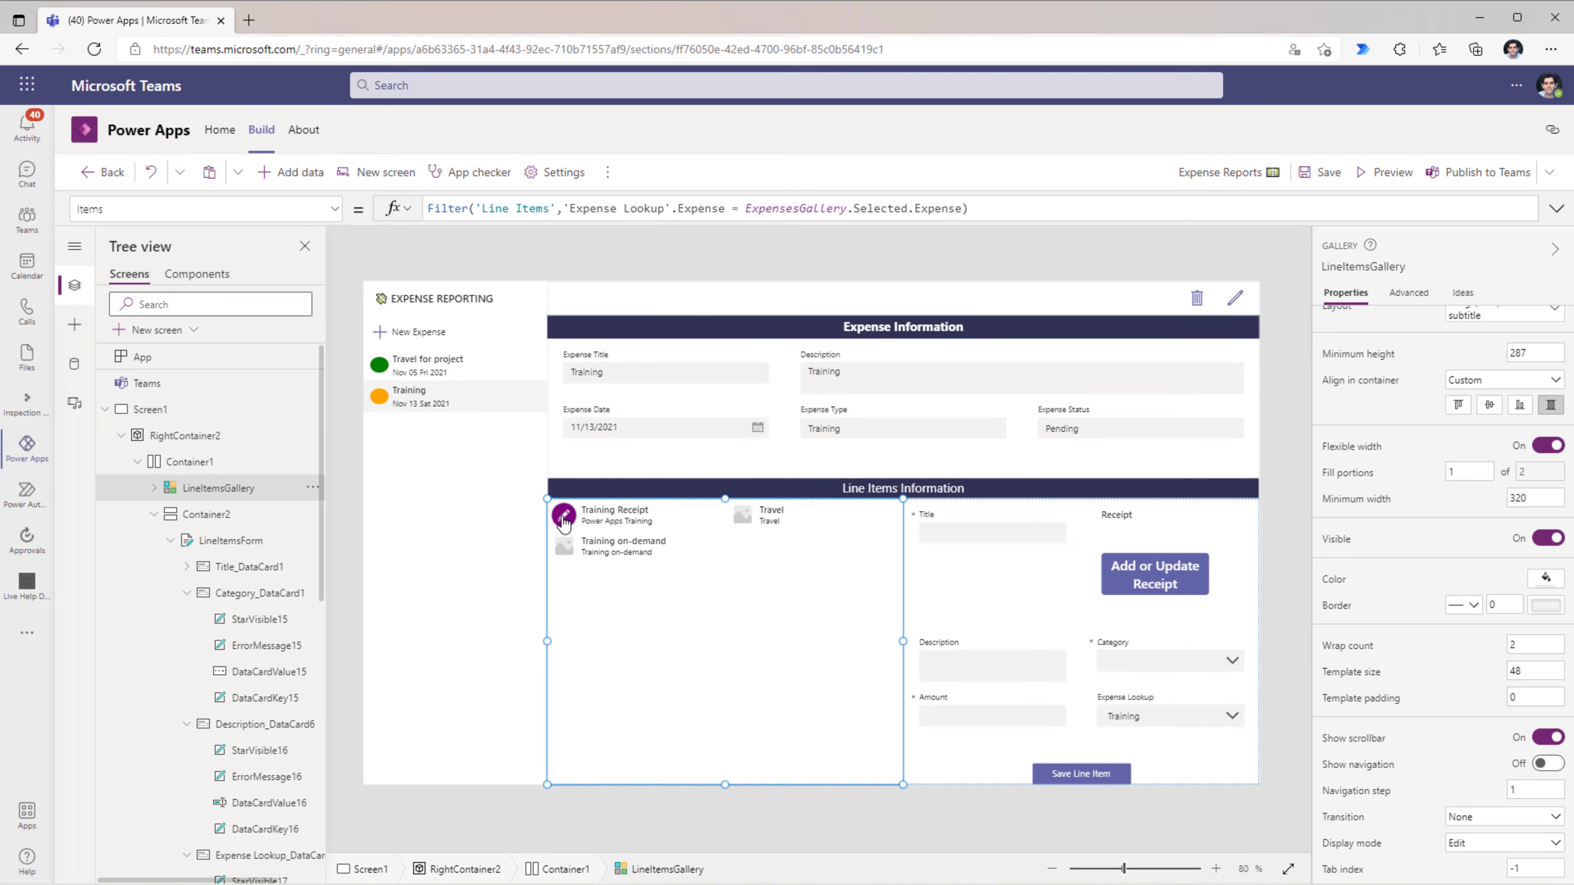
Step: Set the Image property of the image in the LineItemsGallery to ThisItem.Receipt
{"action": "left_click", "coordinate": [620, 527]}
{"action": "left_click", "coordinate": [564, 514]}
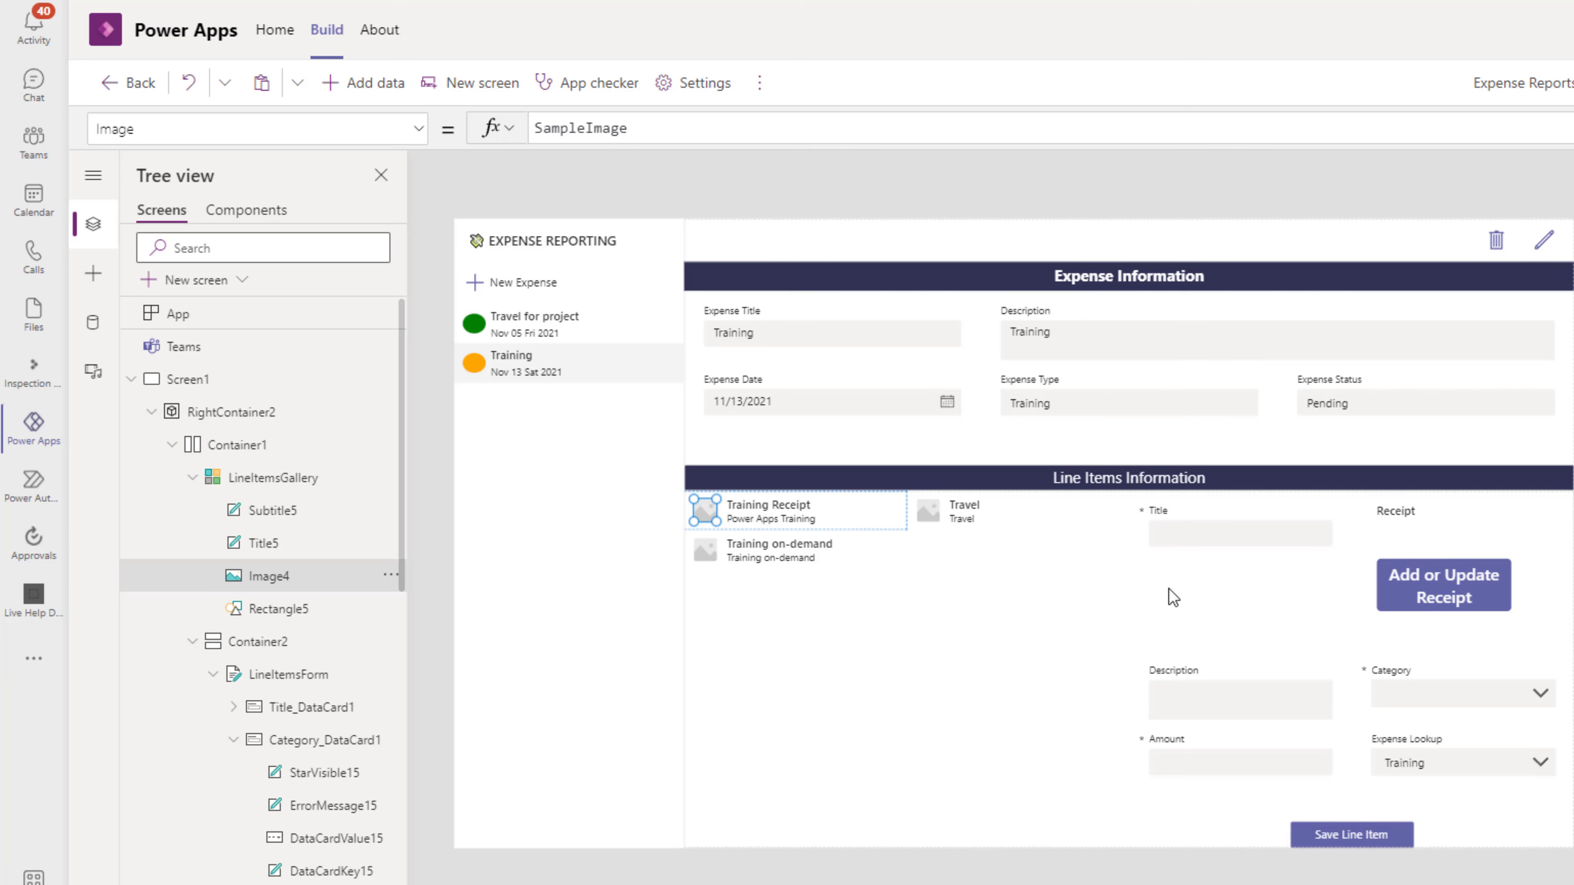
{"action": "double_click", "coordinate": [555, 128]}
{"action": "type", "text": "th"}
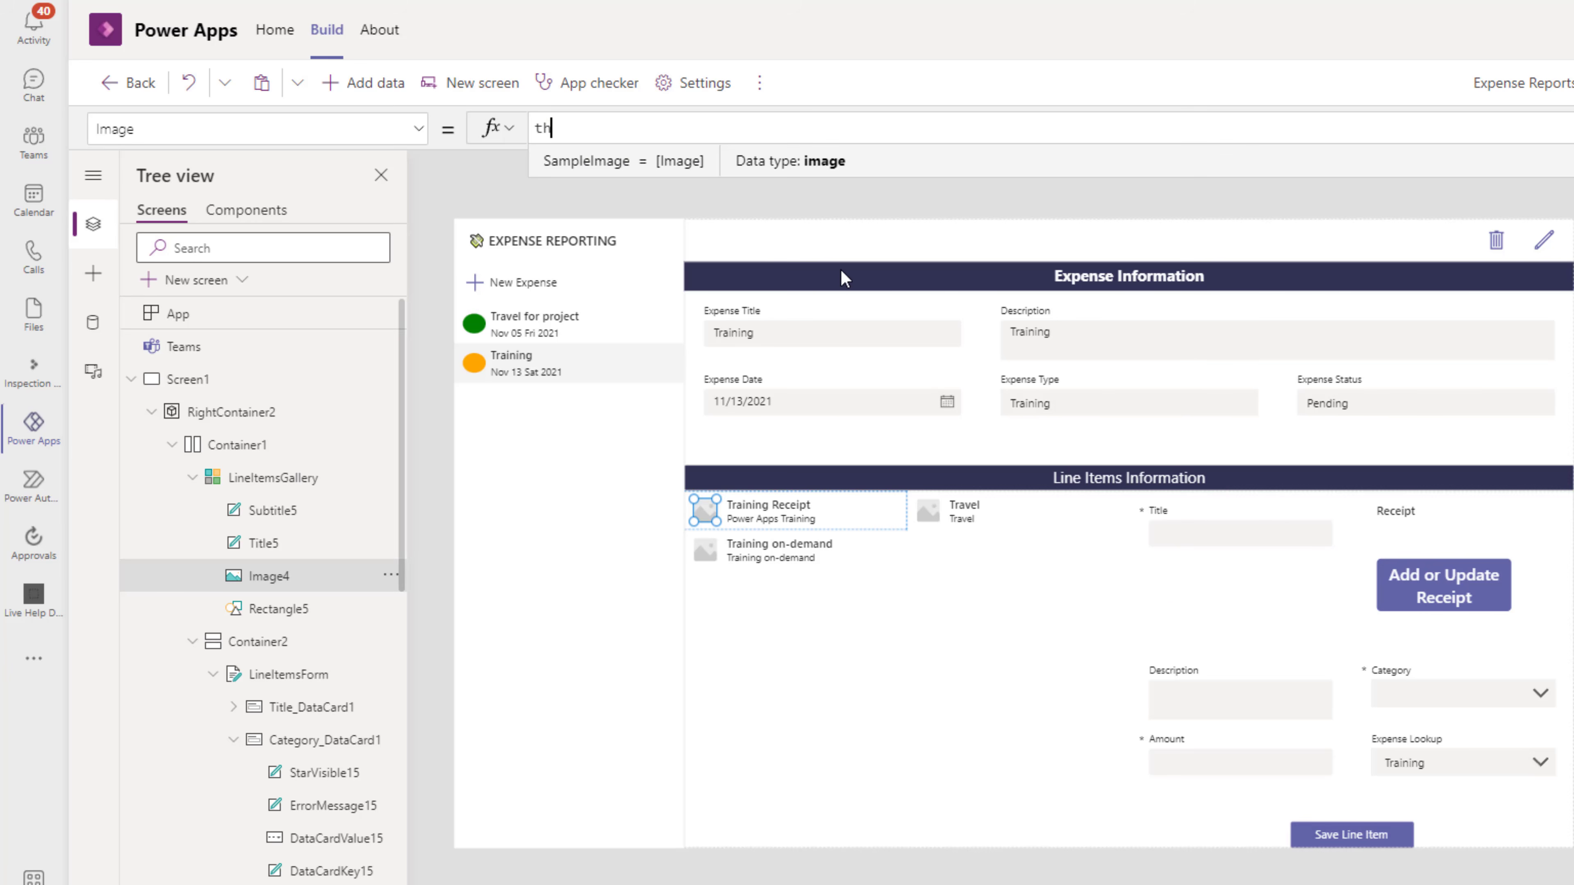
{"action": "type", "text": "is"}
{"action": "key", "text": "Tab"}
{"action": "type", "text": ".re"}
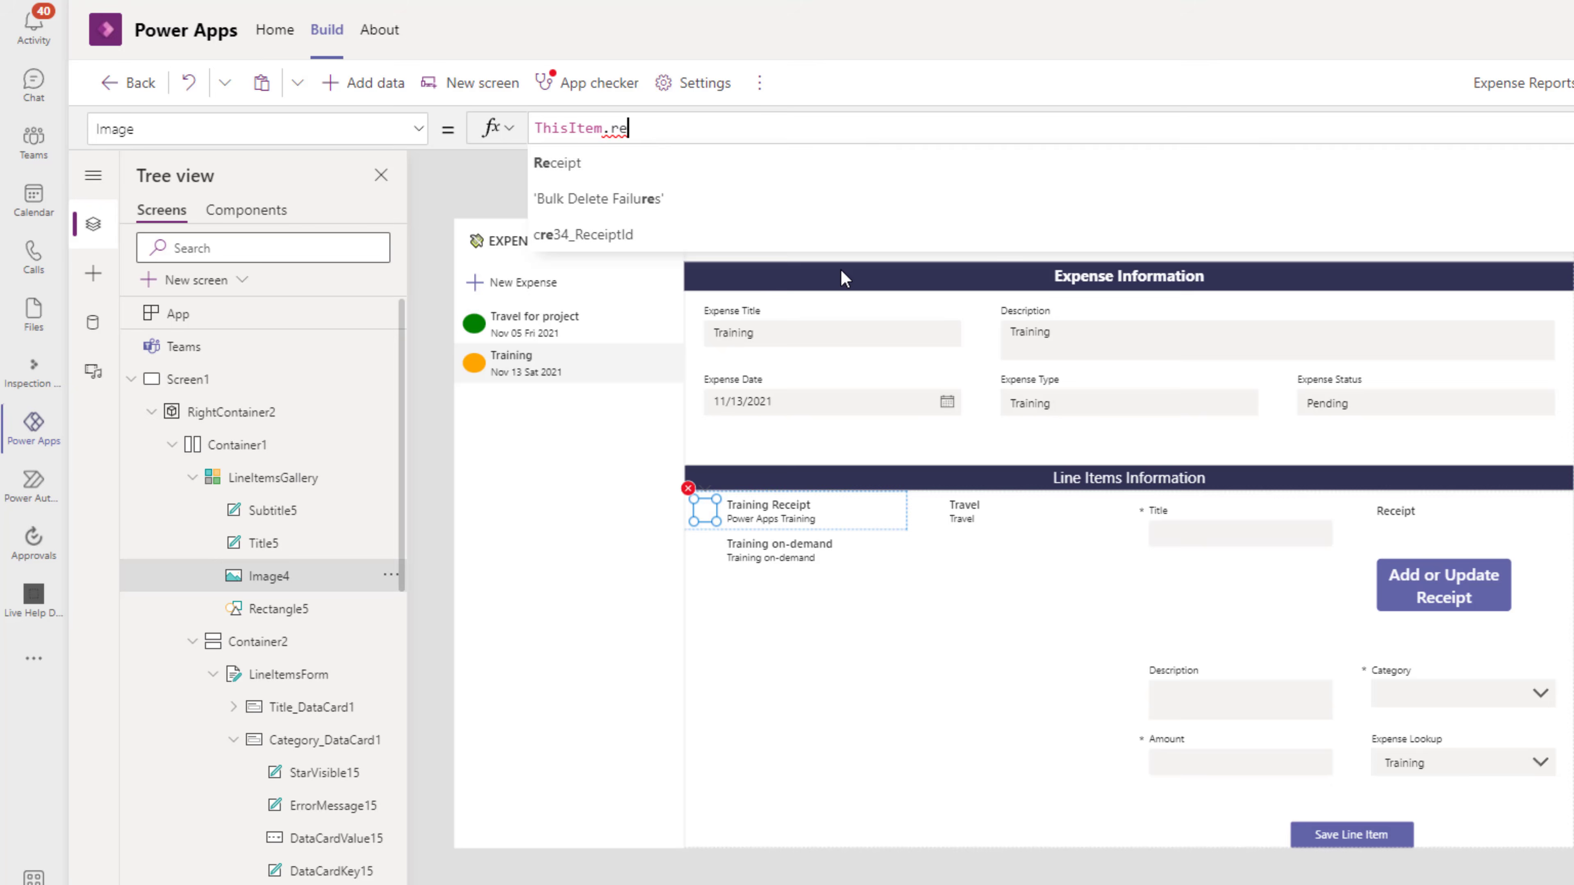
{"action": "key", "text": "Tab"}
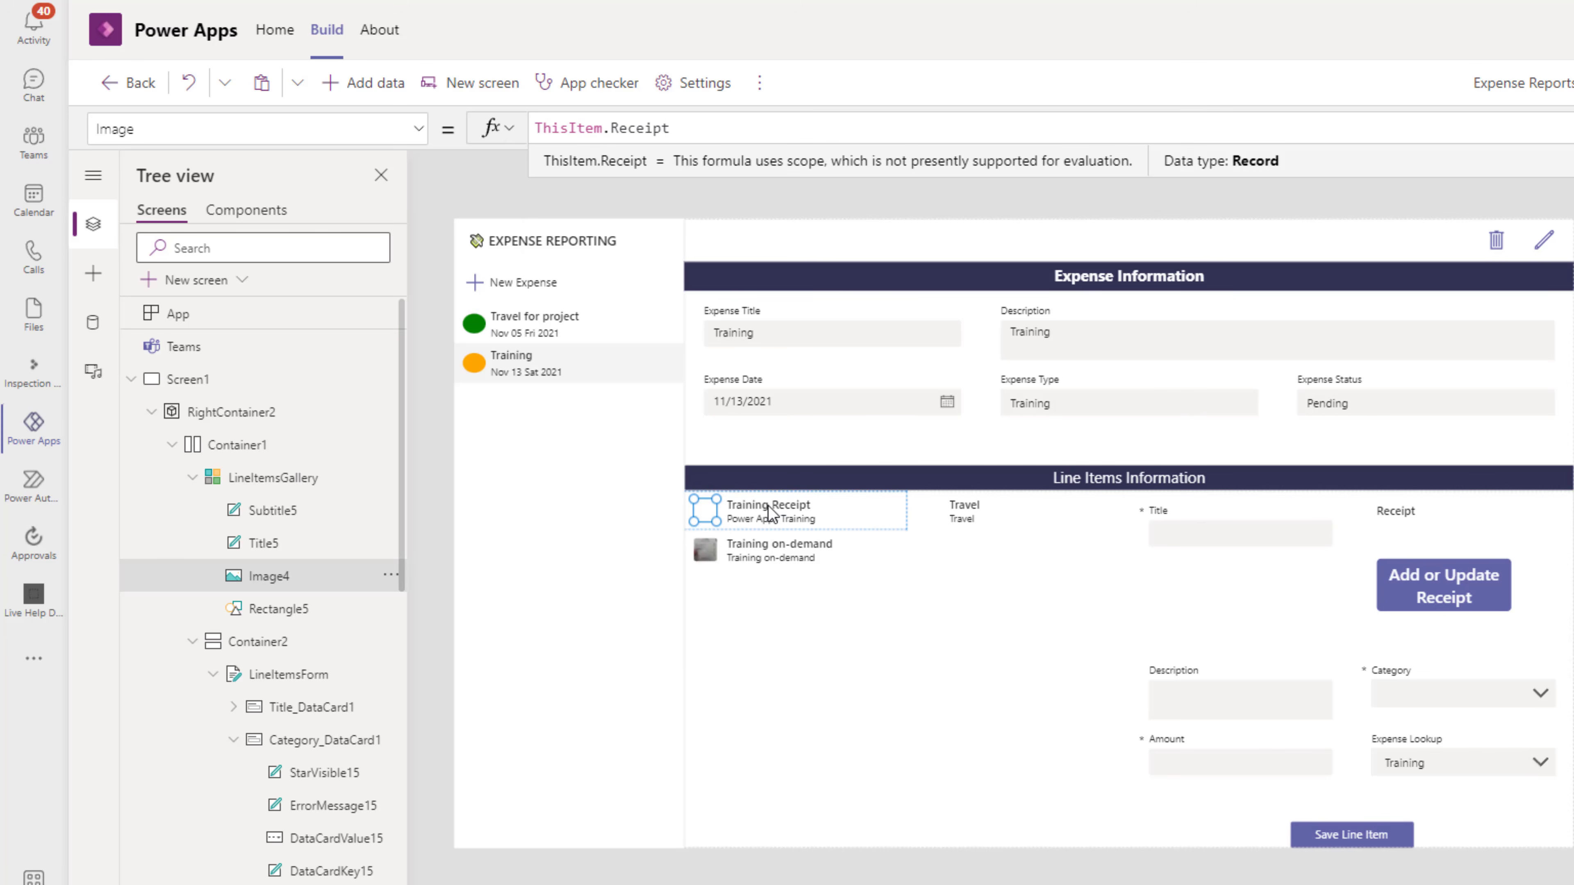
Step: Set the LineItemsGallery's TemplateSize to 100
{"action": "left_click", "coordinate": [716, 561]}
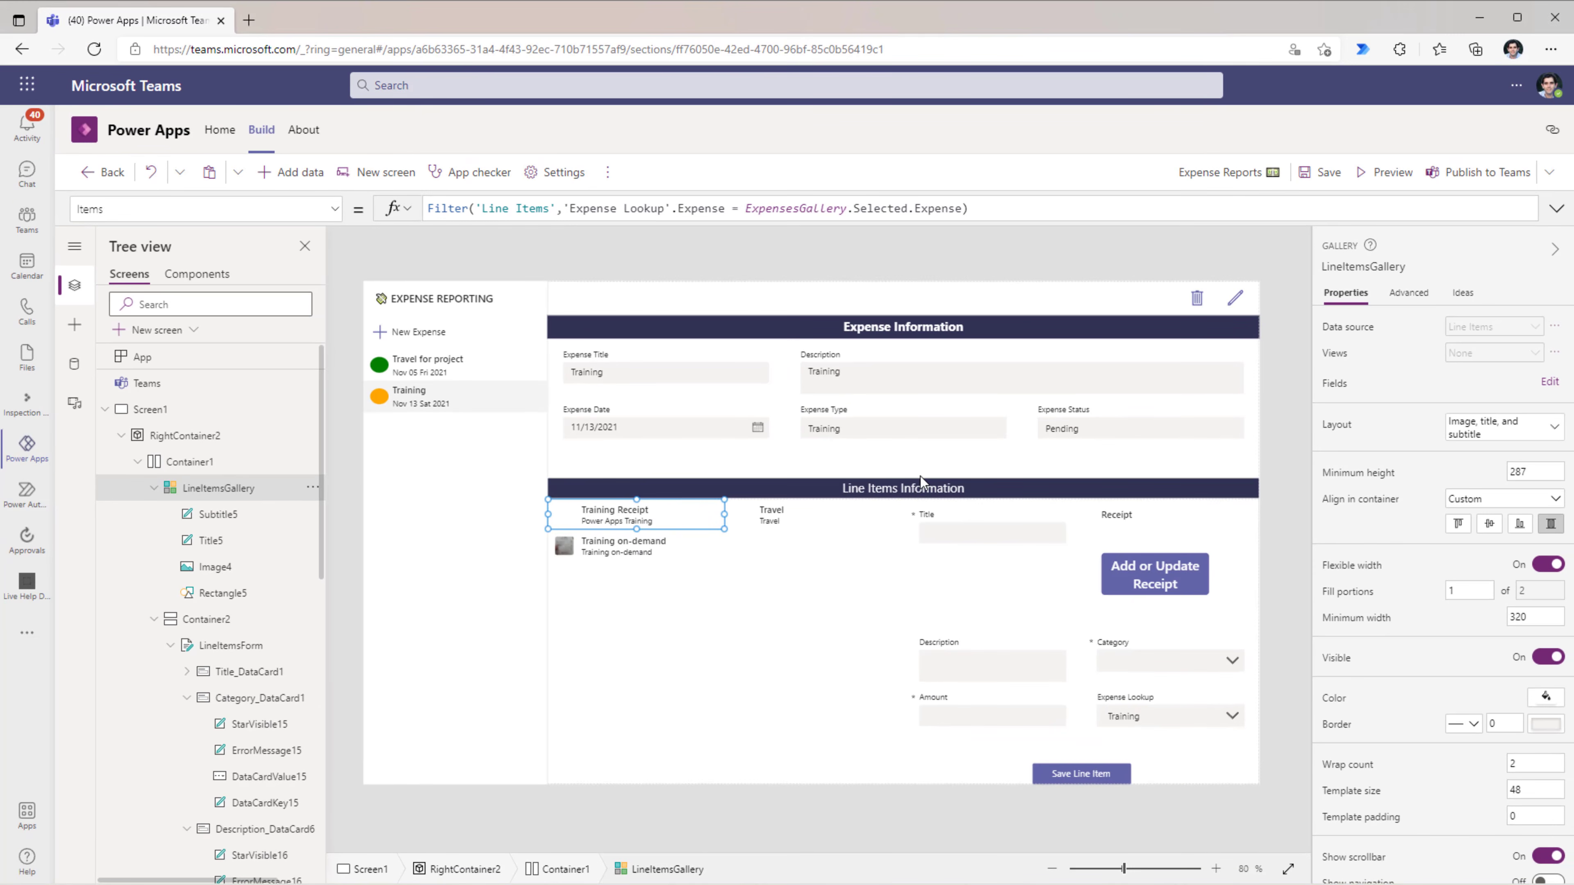
{"action": "left_click", "coordinate": [1408, 291]}
{"action": "type", "text": "templa"}
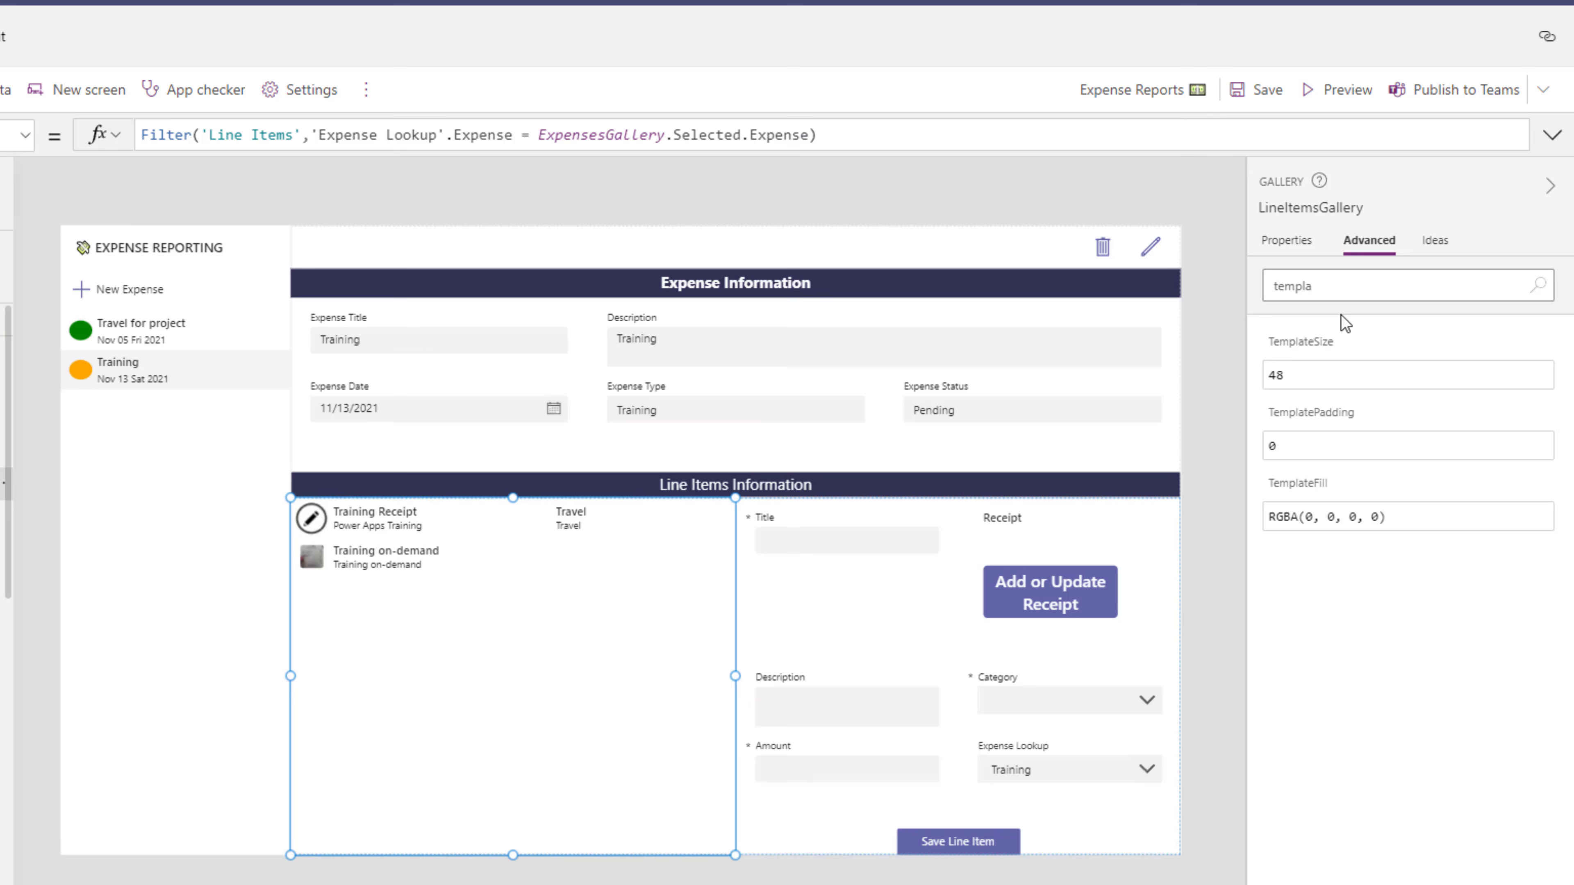
{"action": "left_click", "coordinate": [1323, 383]}
{"action": "type", "text": "100"}
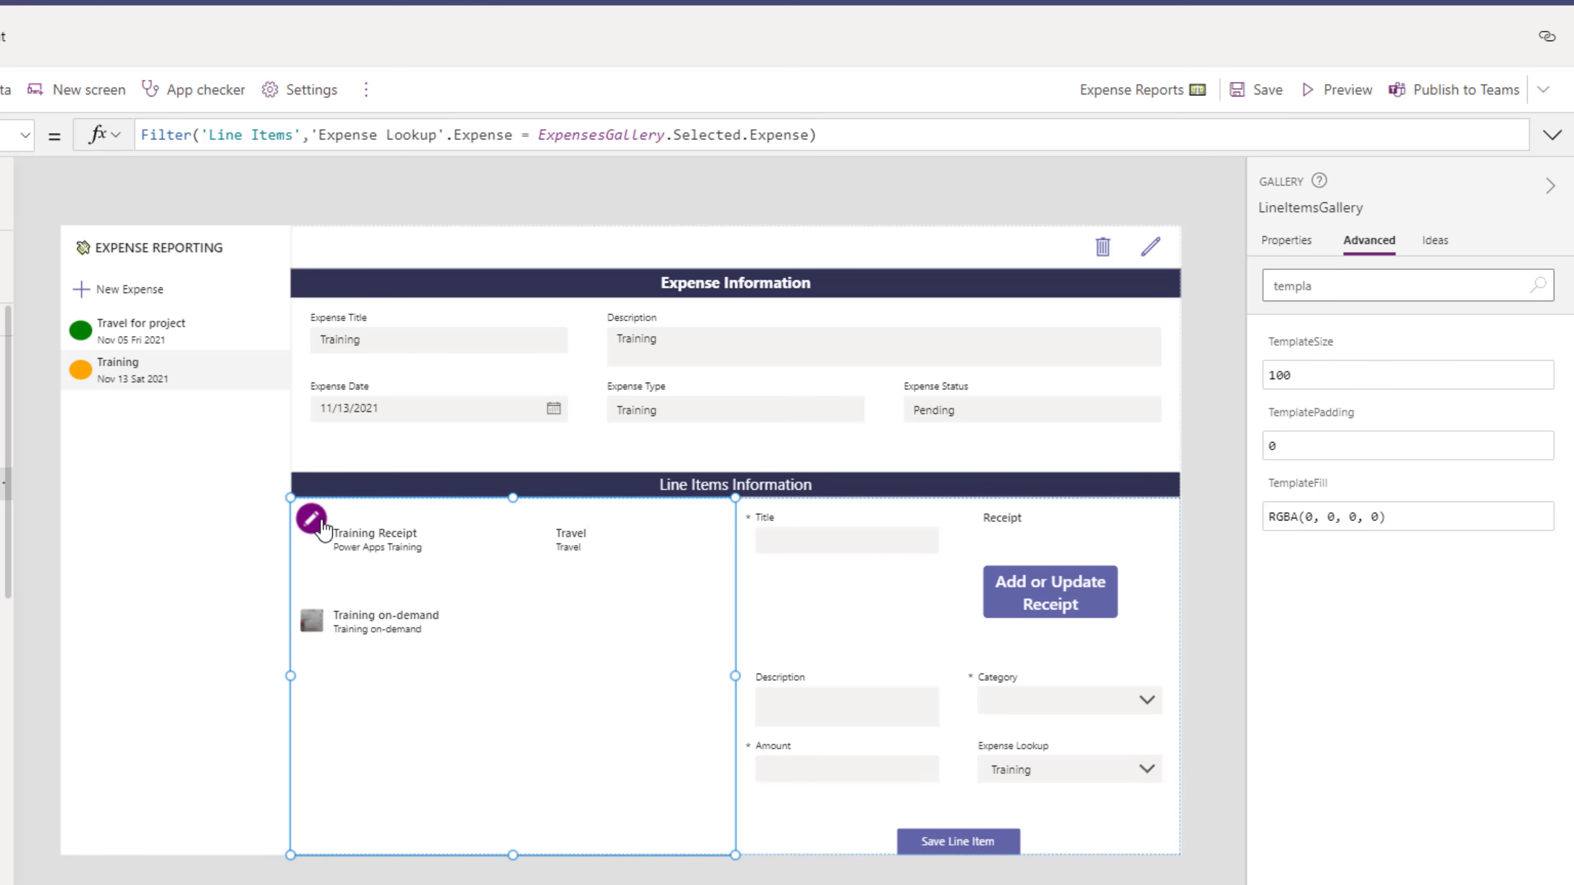
Step: Enlarge the receipt image in the LineItemsGallery to fill the full height of the template at its left edge
{"action": "left_click", "coordinate": [342, 503]}
{"action": "left_click_drag", "start_coordinate": [342, 497], "coordinate": [341, 498]}
{"action": "left_click_drag", "start_coordinate": [333, 551], "coordinate": [289, 539]}
{"action": "left_click_drag", "start_coordinate": [371, 579], "coordinate": [380, 580]}
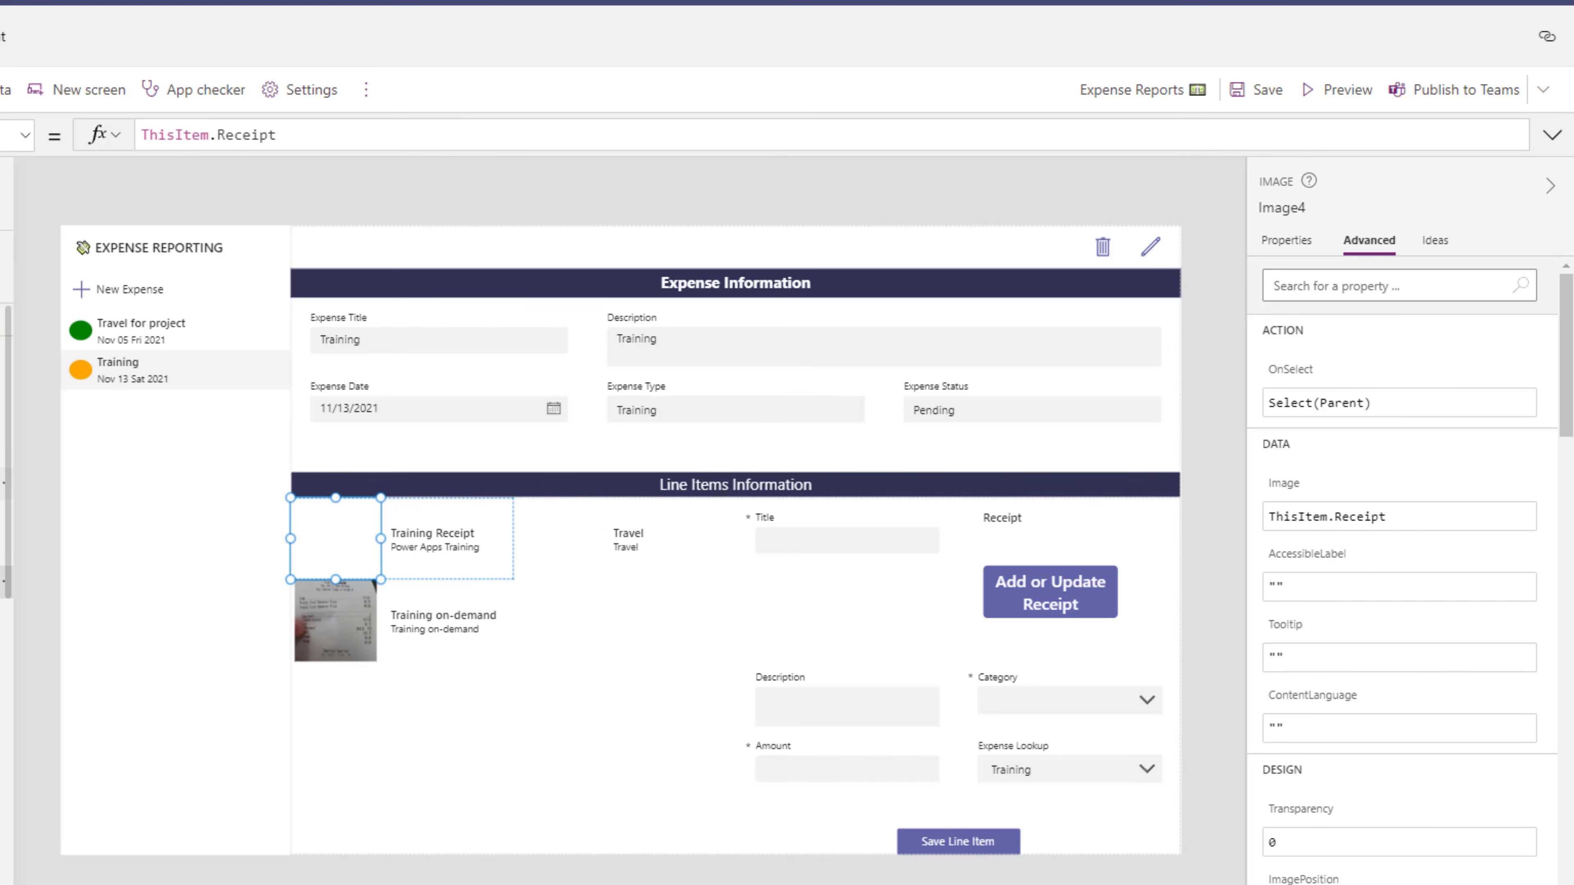
Step: Set the LineItemsGallery's TemplatePadding to 10
{"action": "left_click", "coordinate": [433, 657]}
{"action": "scroll", "coordinate": [1453, 589], "scroll_direction": "down", "scroll_amount": 3}
{"action": "scroll", "coordinate": [1442, 619], "scroll_direction": "down", "scroll_amount": 5}
{"action": "scroll", "coordinate": [1442, 619], "scroll_direction": "up", "scroll_amount": 1}
{"action": "left_click", "coordinate": [1323, 513]}
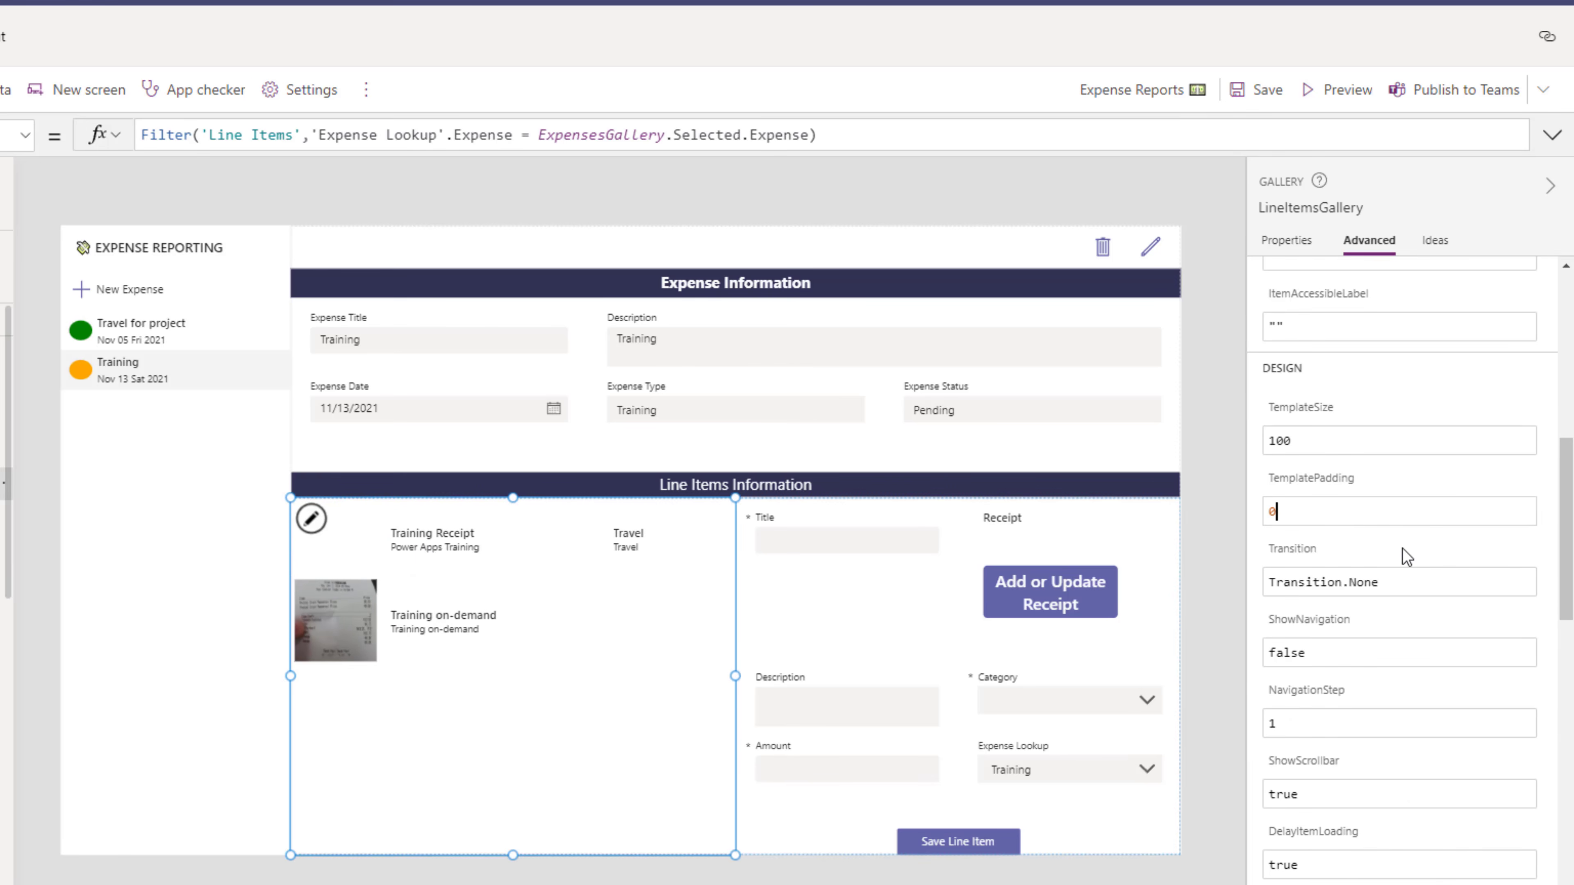
{"action": "key", "text": "BackSpace"}
{"action": "type", "text": "10"}
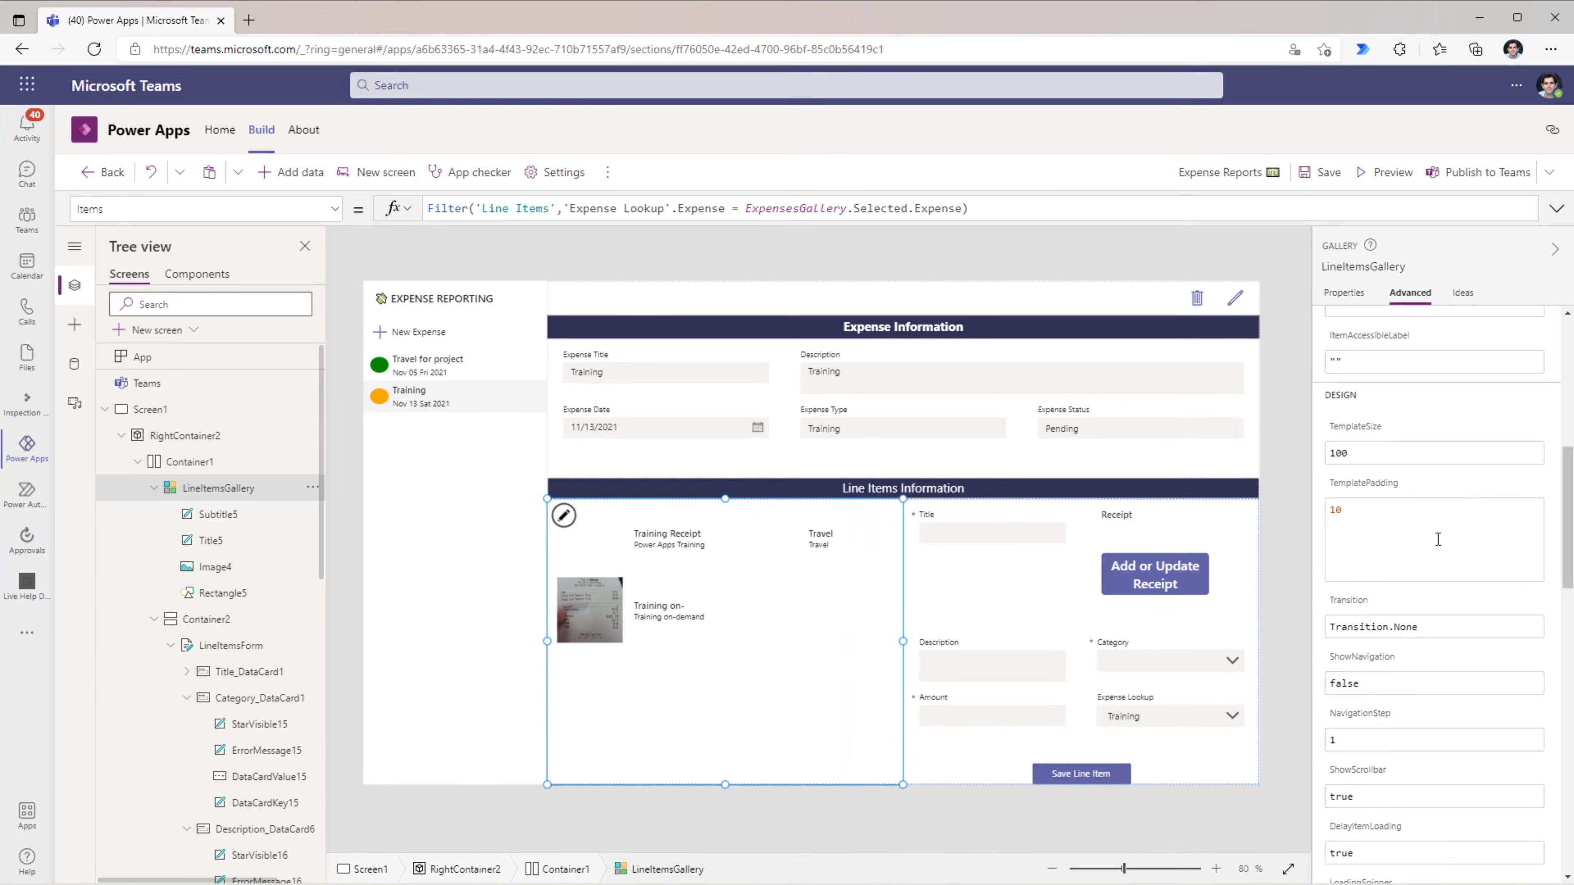
Step: Copy the pencil edit icon from the top bar into the LineItemsGallery template
{"action": "left_click", "coordinate": [565, 517]}
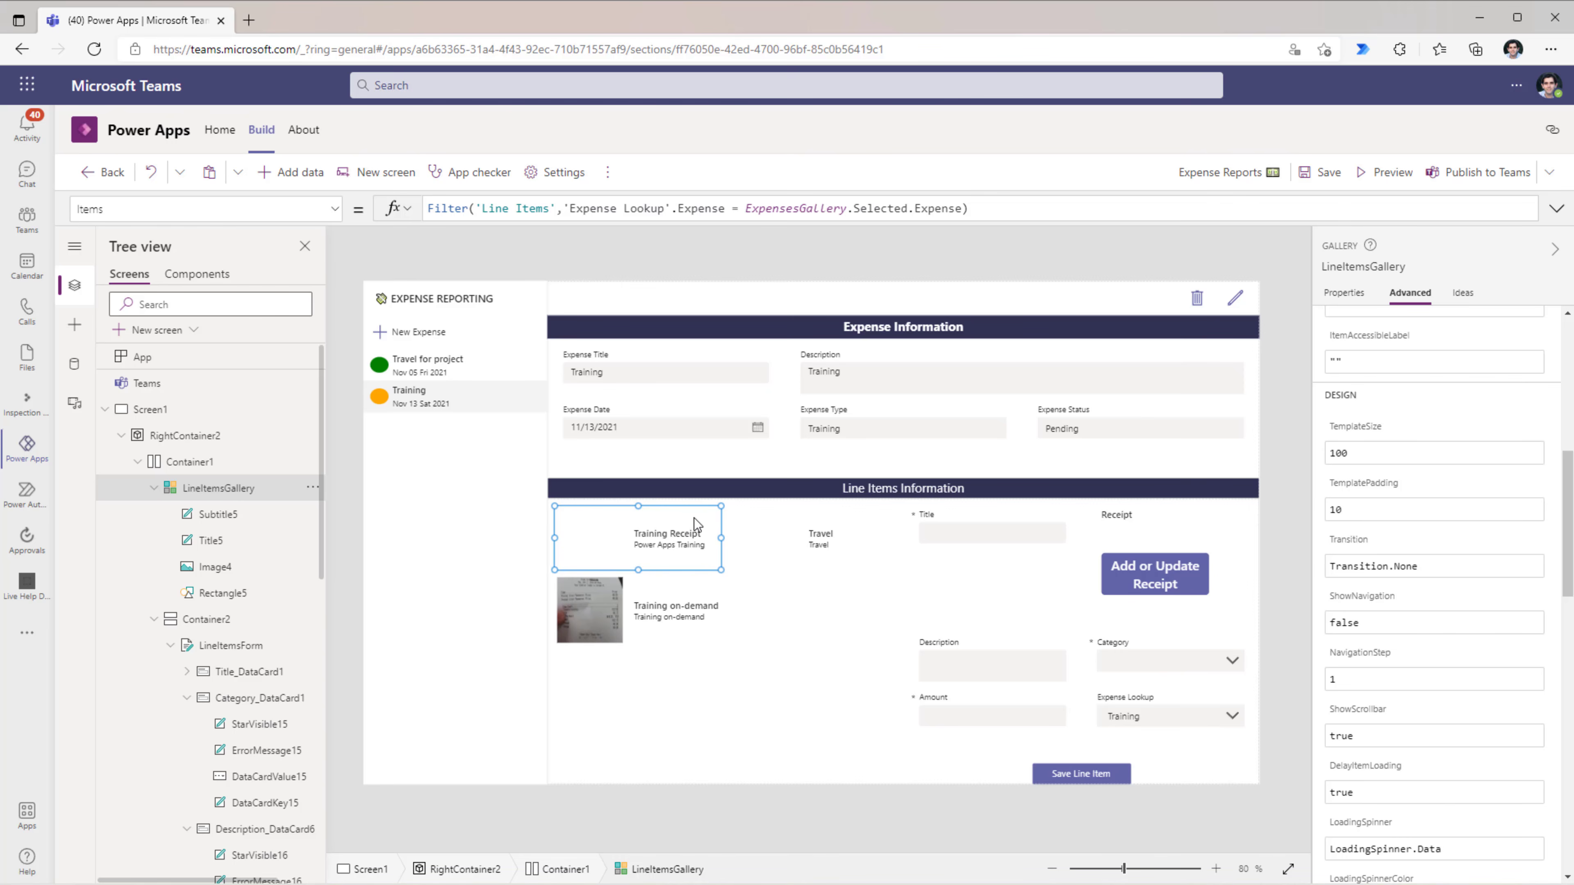
{"action": "left_click", "coordinate": [74, 324]}
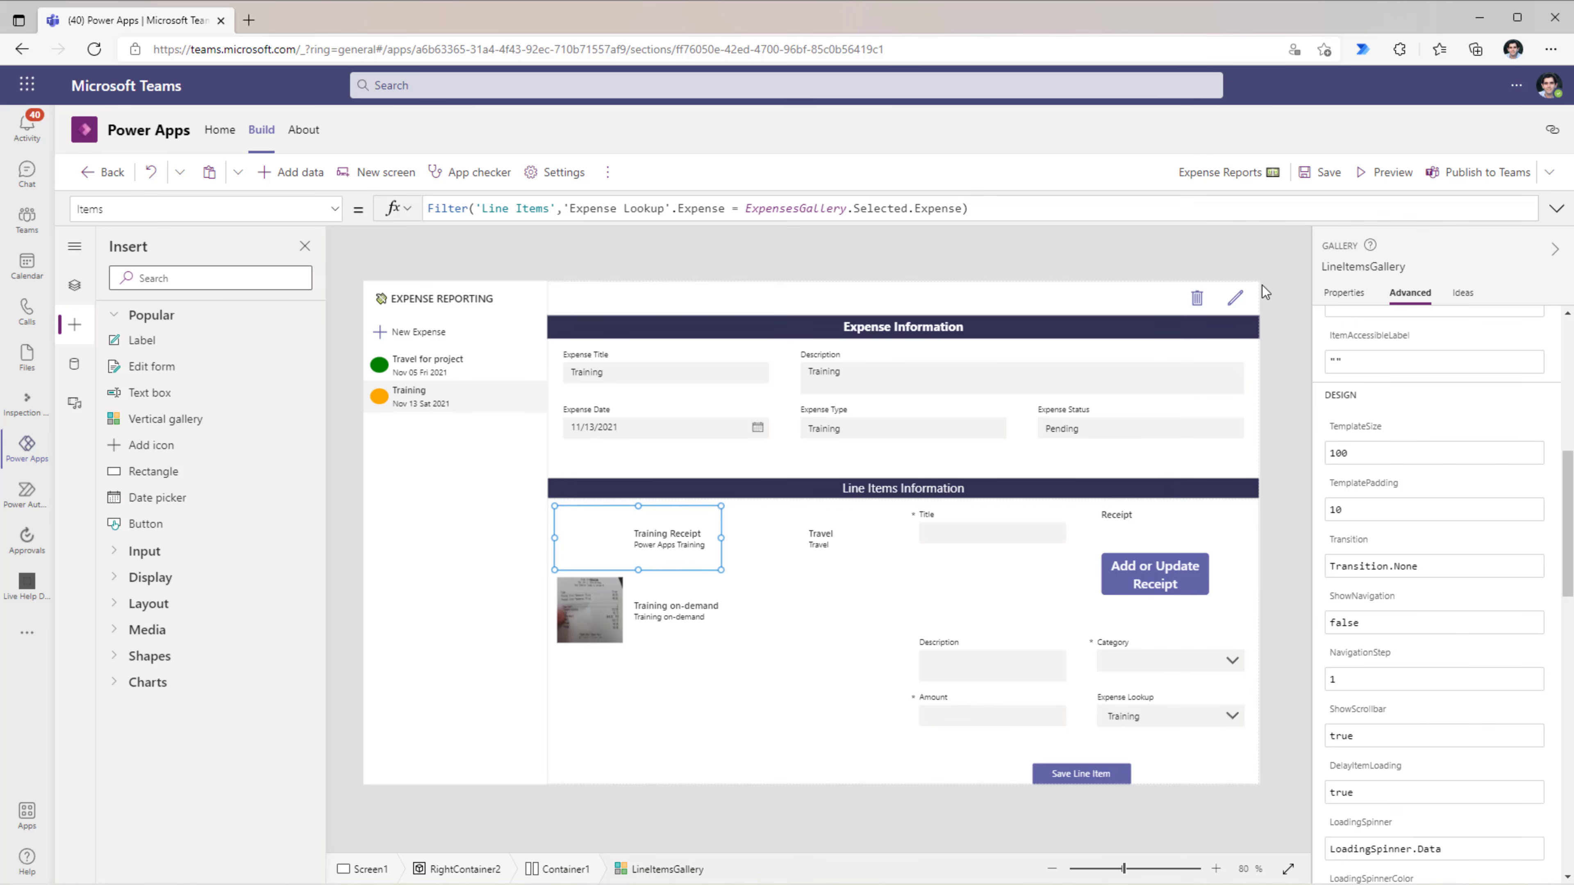
{"action": "left_click", "coordinate": [1235, 298]}
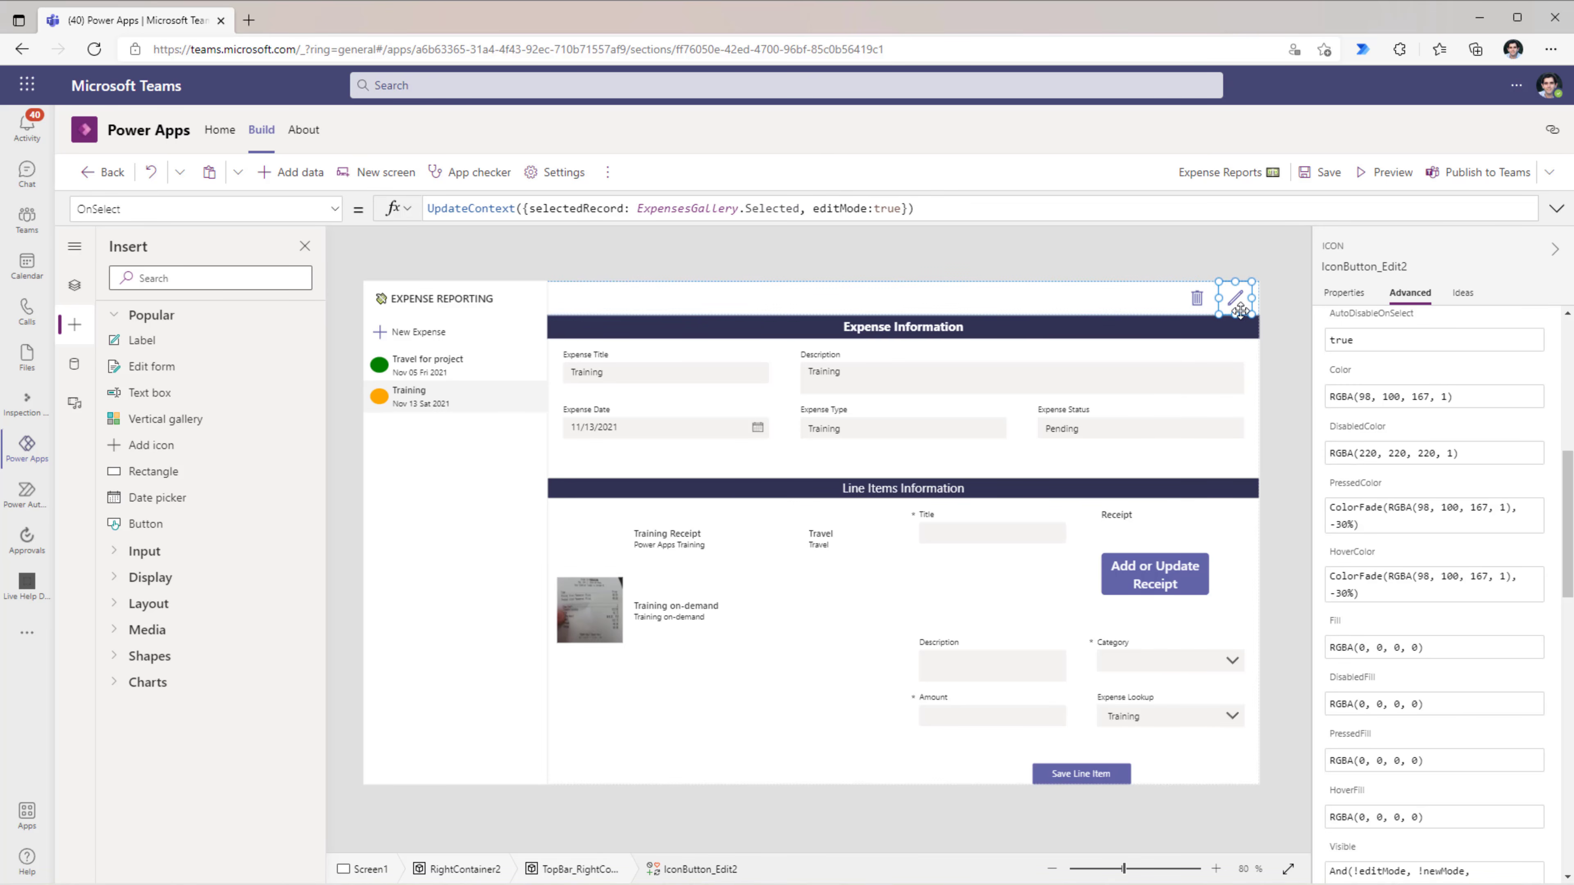
{"action": "left_click", "coordinate": [566, 530]}
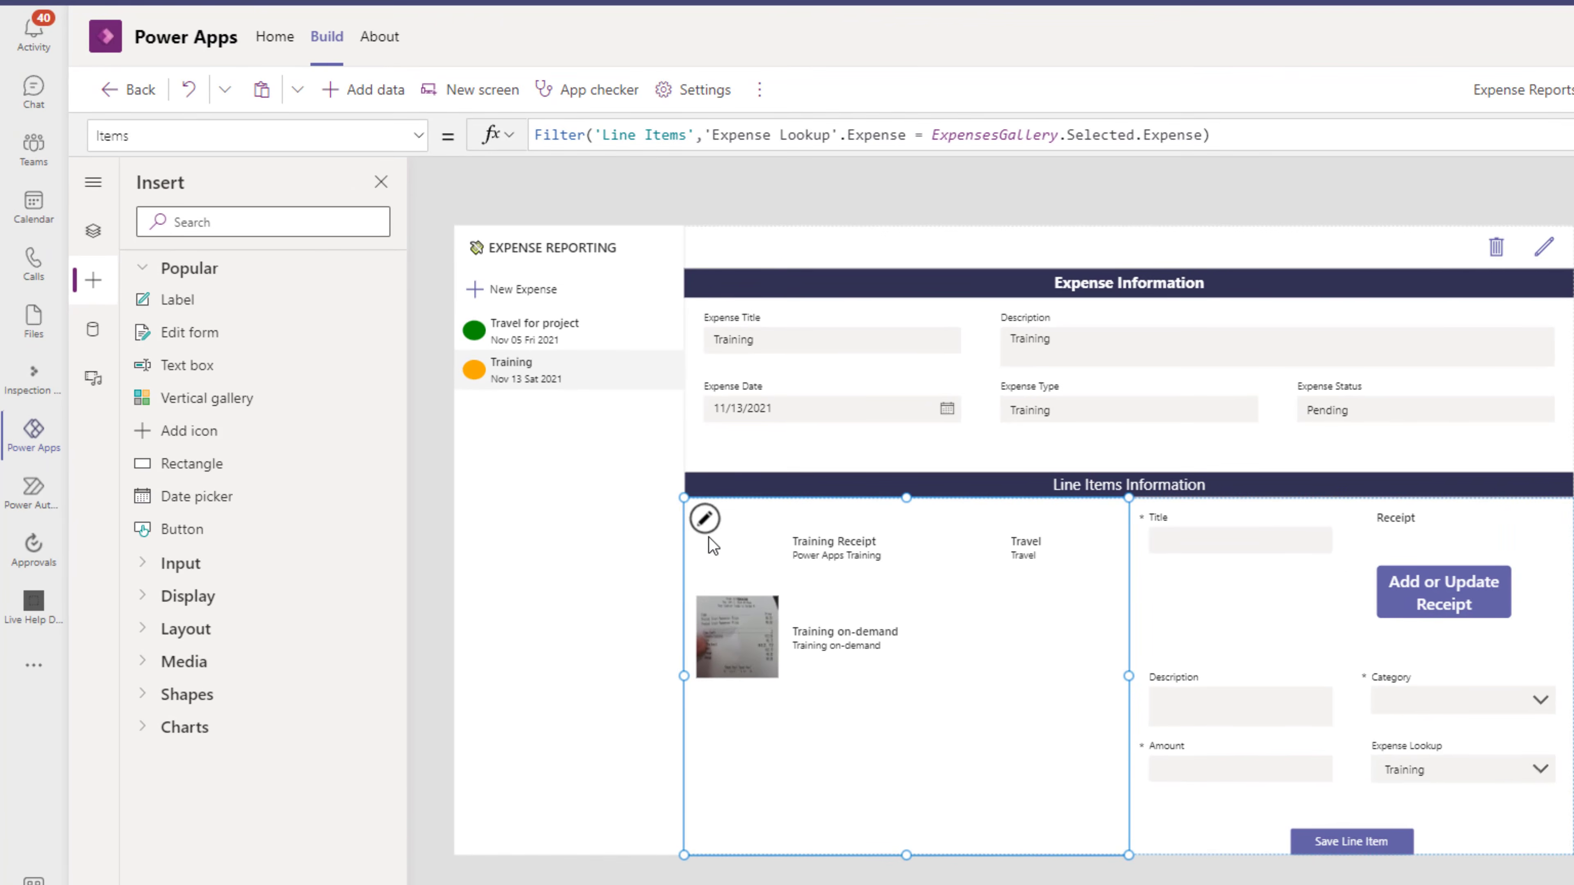
{"action": "left_click", "coordinate": [707, 525]}
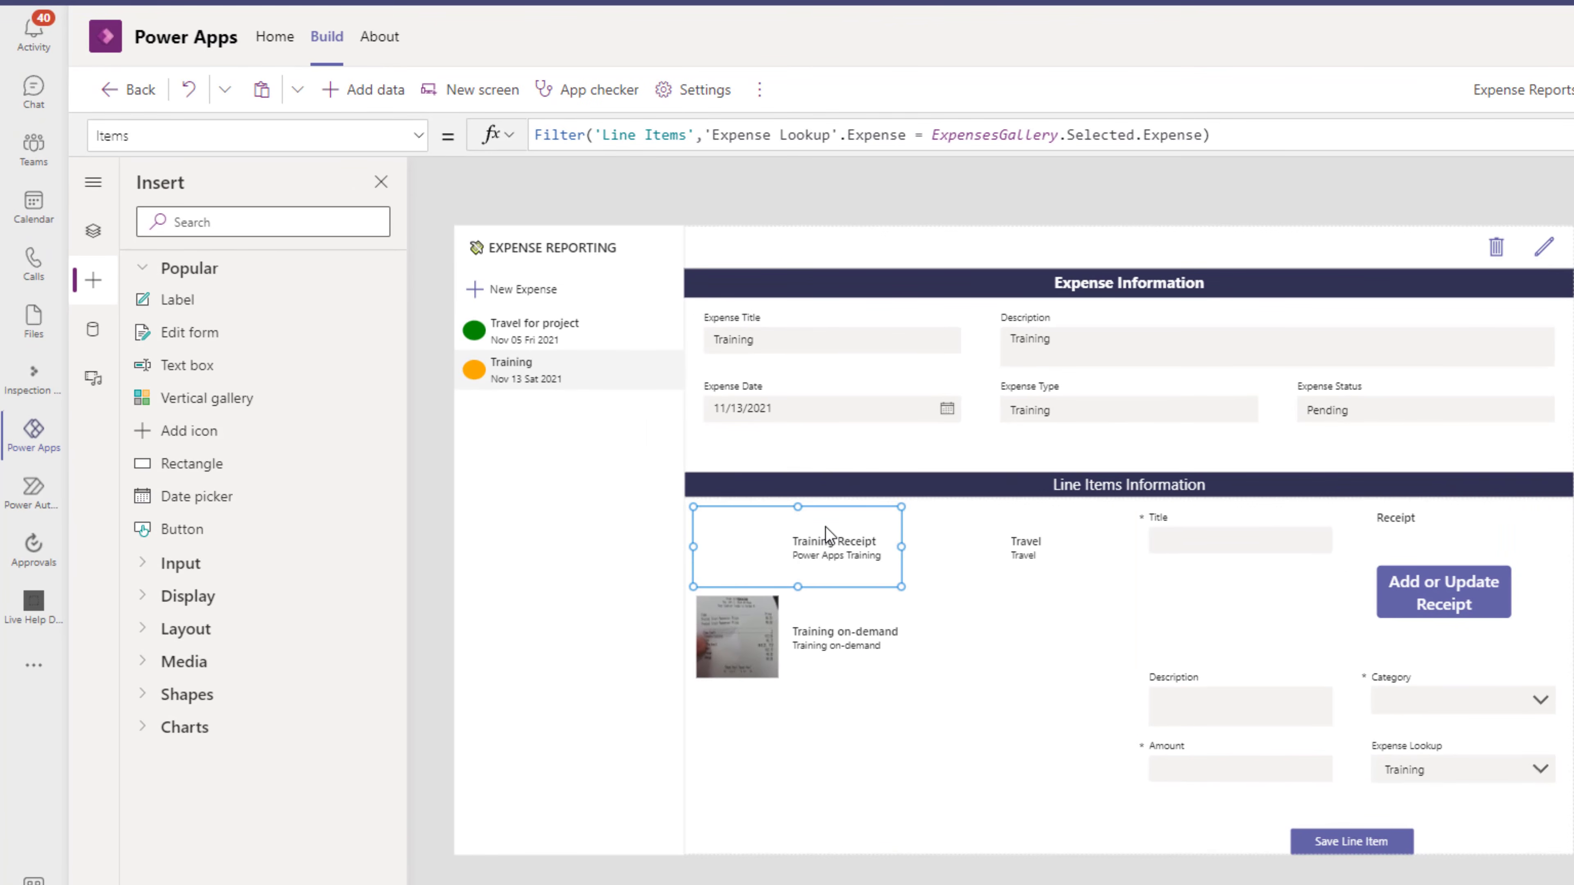
{"action": "key", "text": "ctrl+v"}
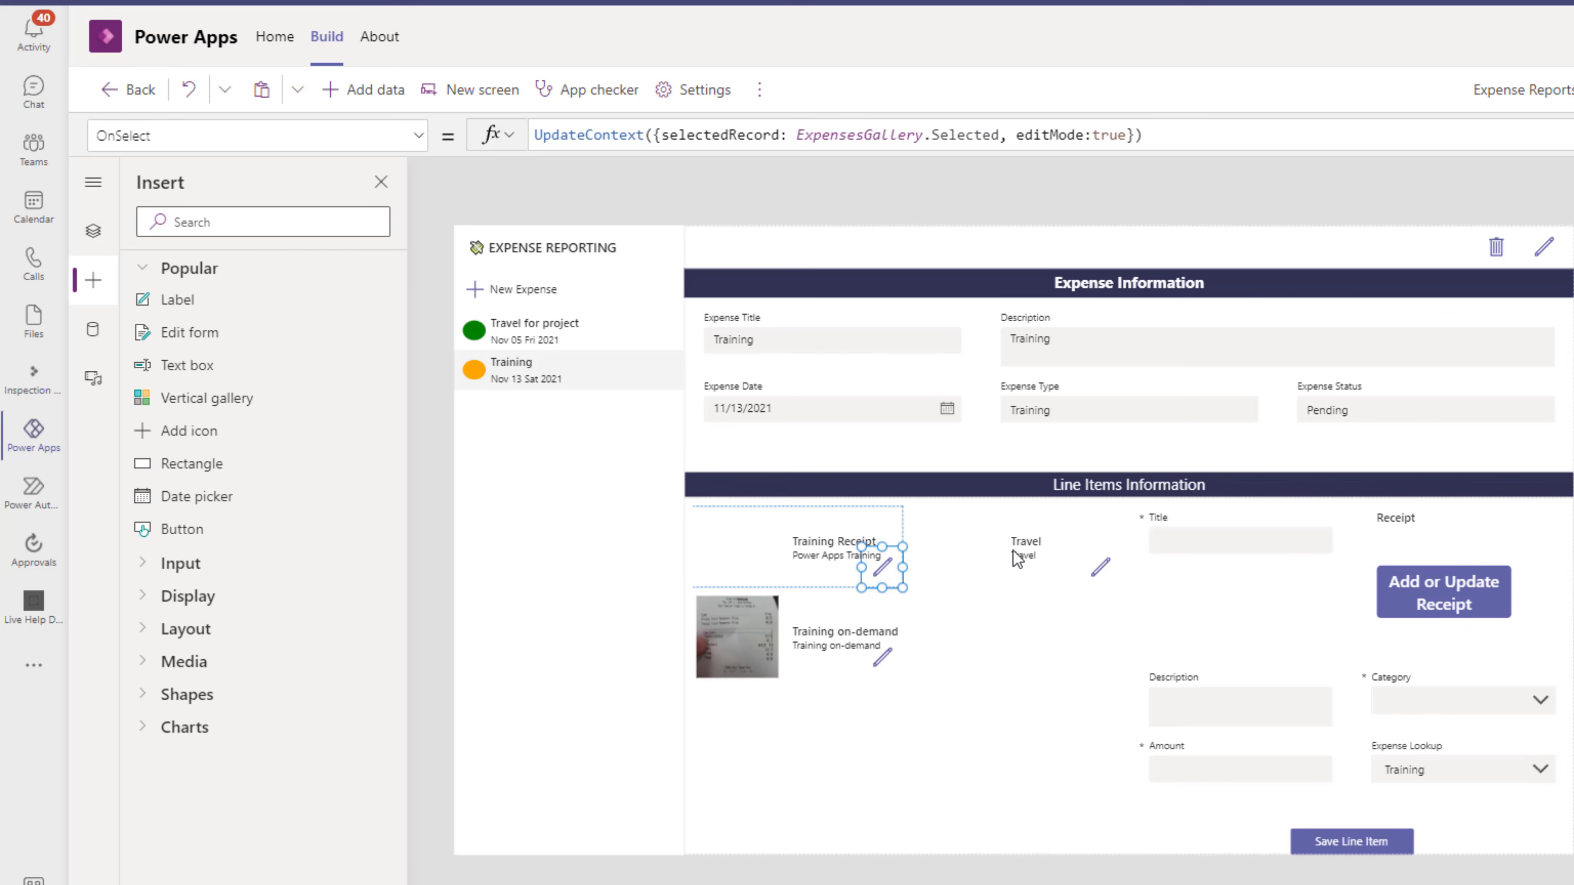
Step: Clear the OnSelect formula of the pasted edit icon in the LineItemsGallery
{"action": "left_click", "coordinate": [595, 136]}
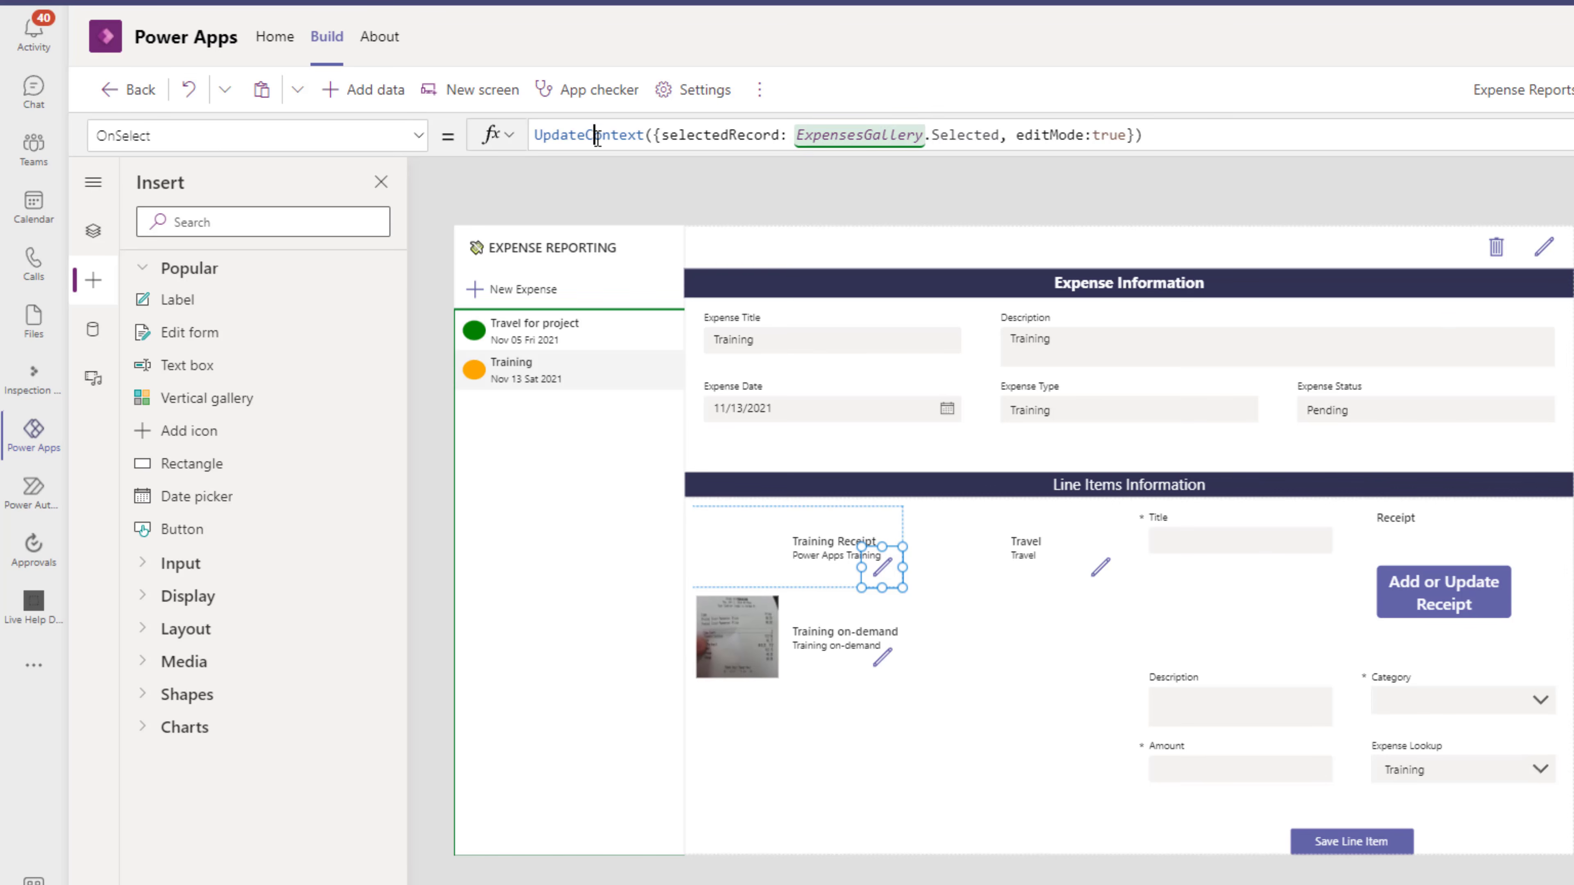
{"action": "key", "text": "ctrl+a"}
{"action": "key", "text": "BackSpace"}
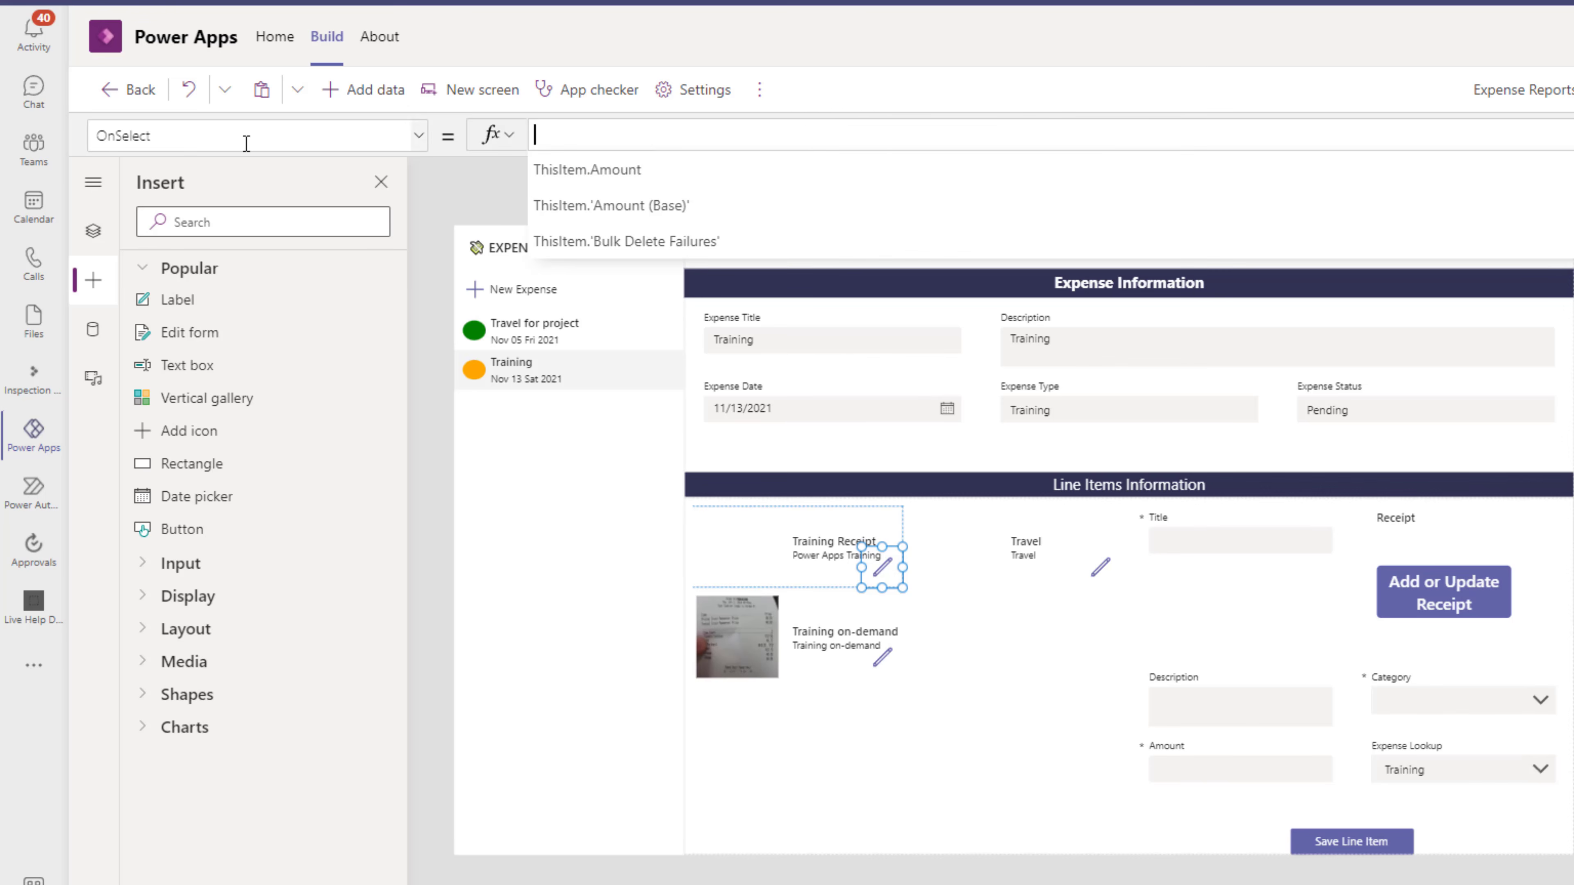
Step: Set the Visible property of the gallery's edit icon to true
{"action": "left_click", "coordinate": [246, 141]}
{"action": "type", "text": "Visible"}
{"action": "key", "text": "Return"}
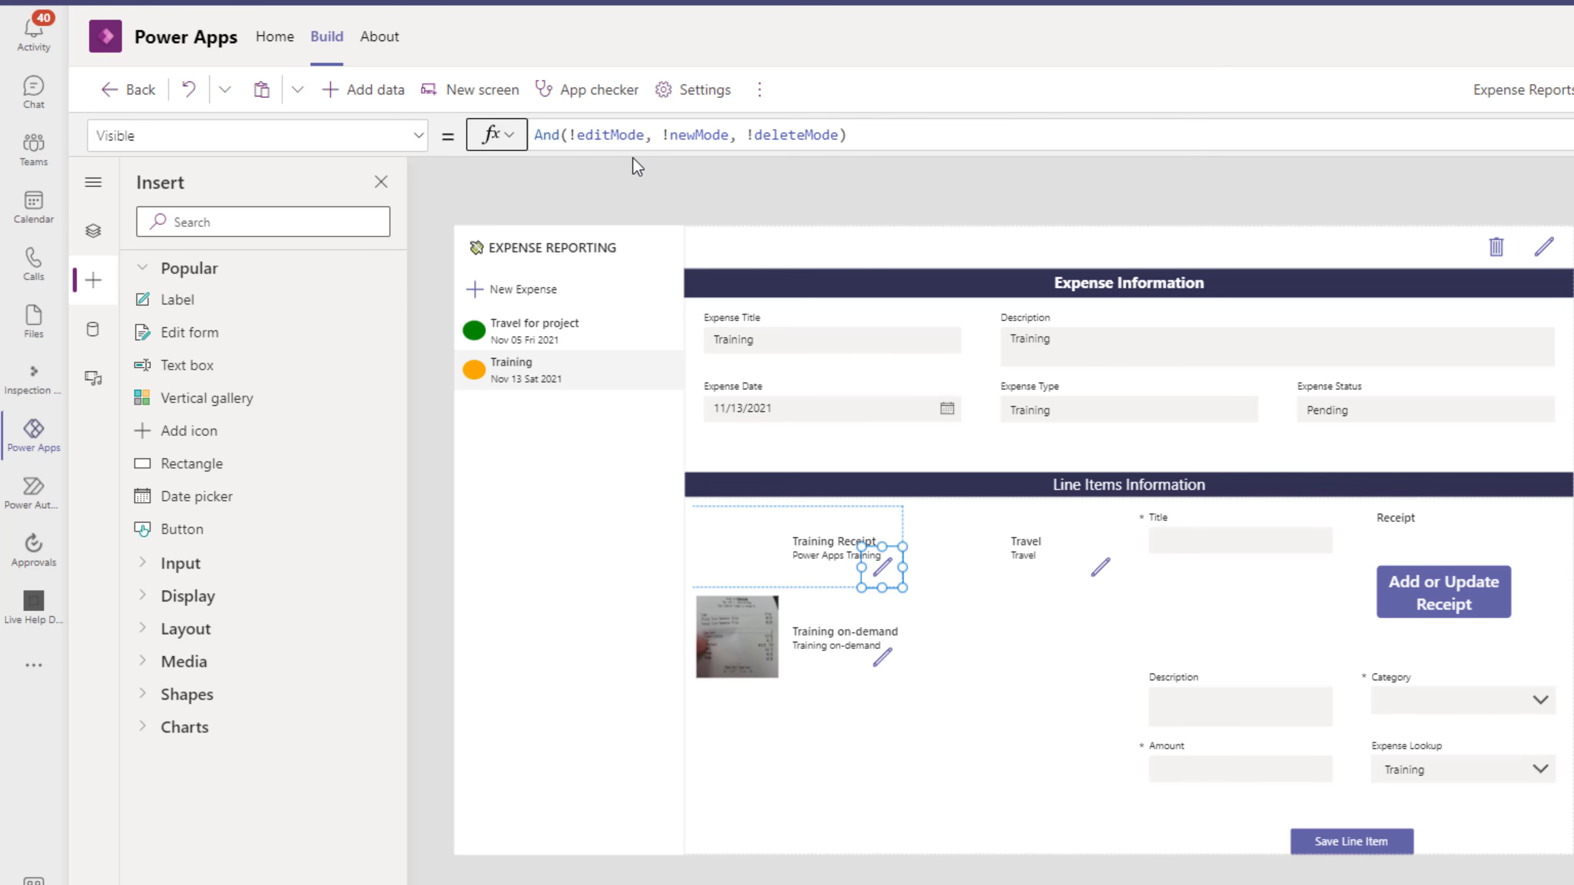
{"action": "left_click", "coordinate": [628, 134]}
{"action": "key", "text": "ctrl+a"}
{"action": "type", "text": "true"}
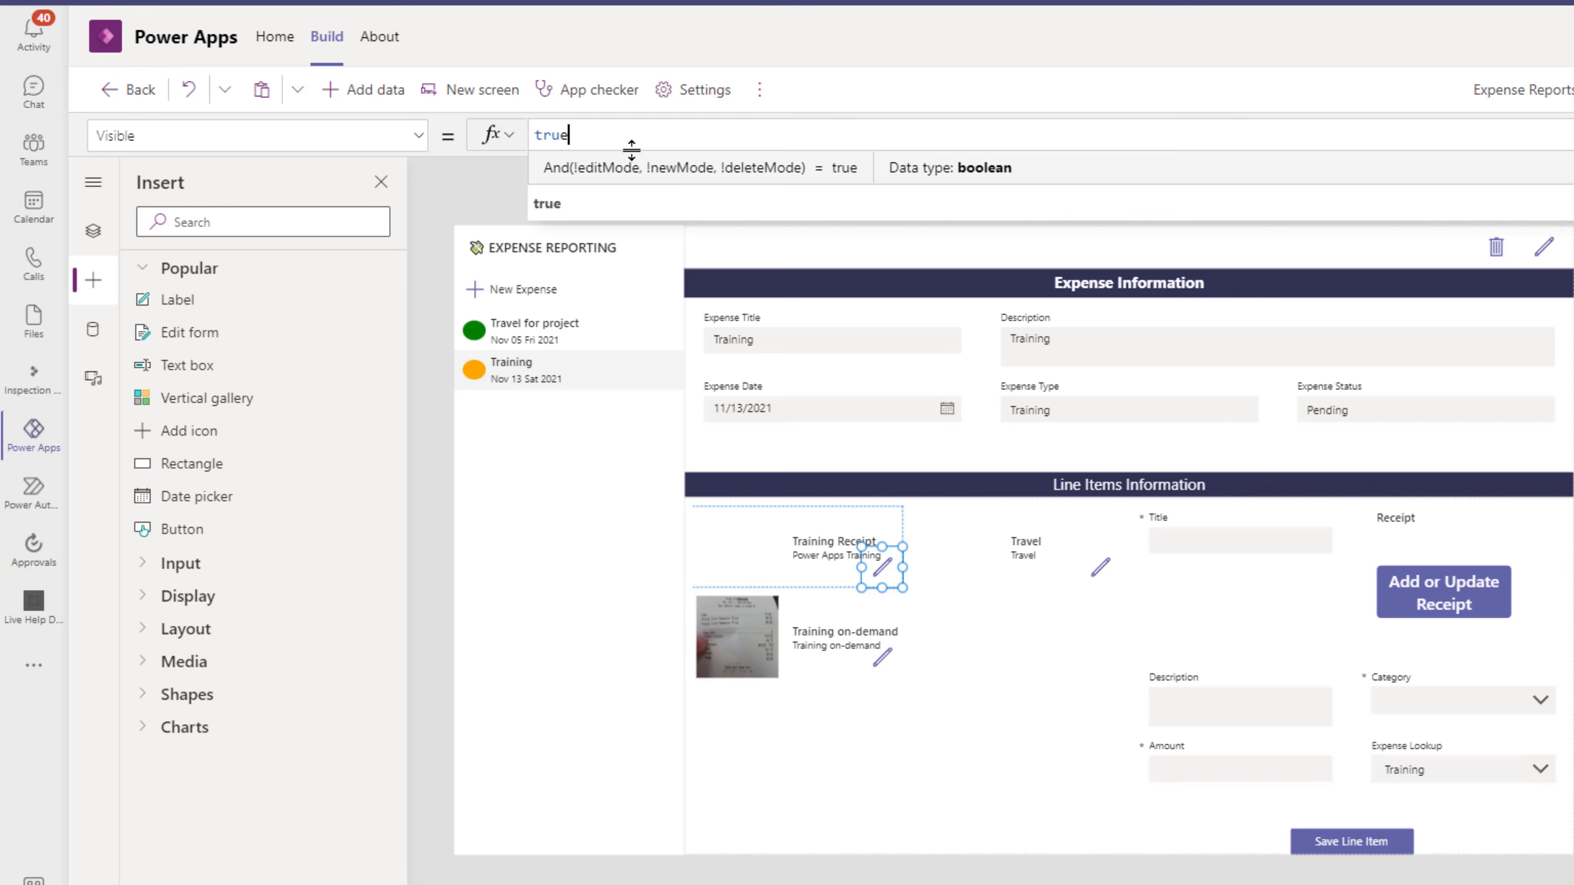
{"action": "left_click_drag", "start_coordinate": [632, 149], "coordinate": [633, 272]}
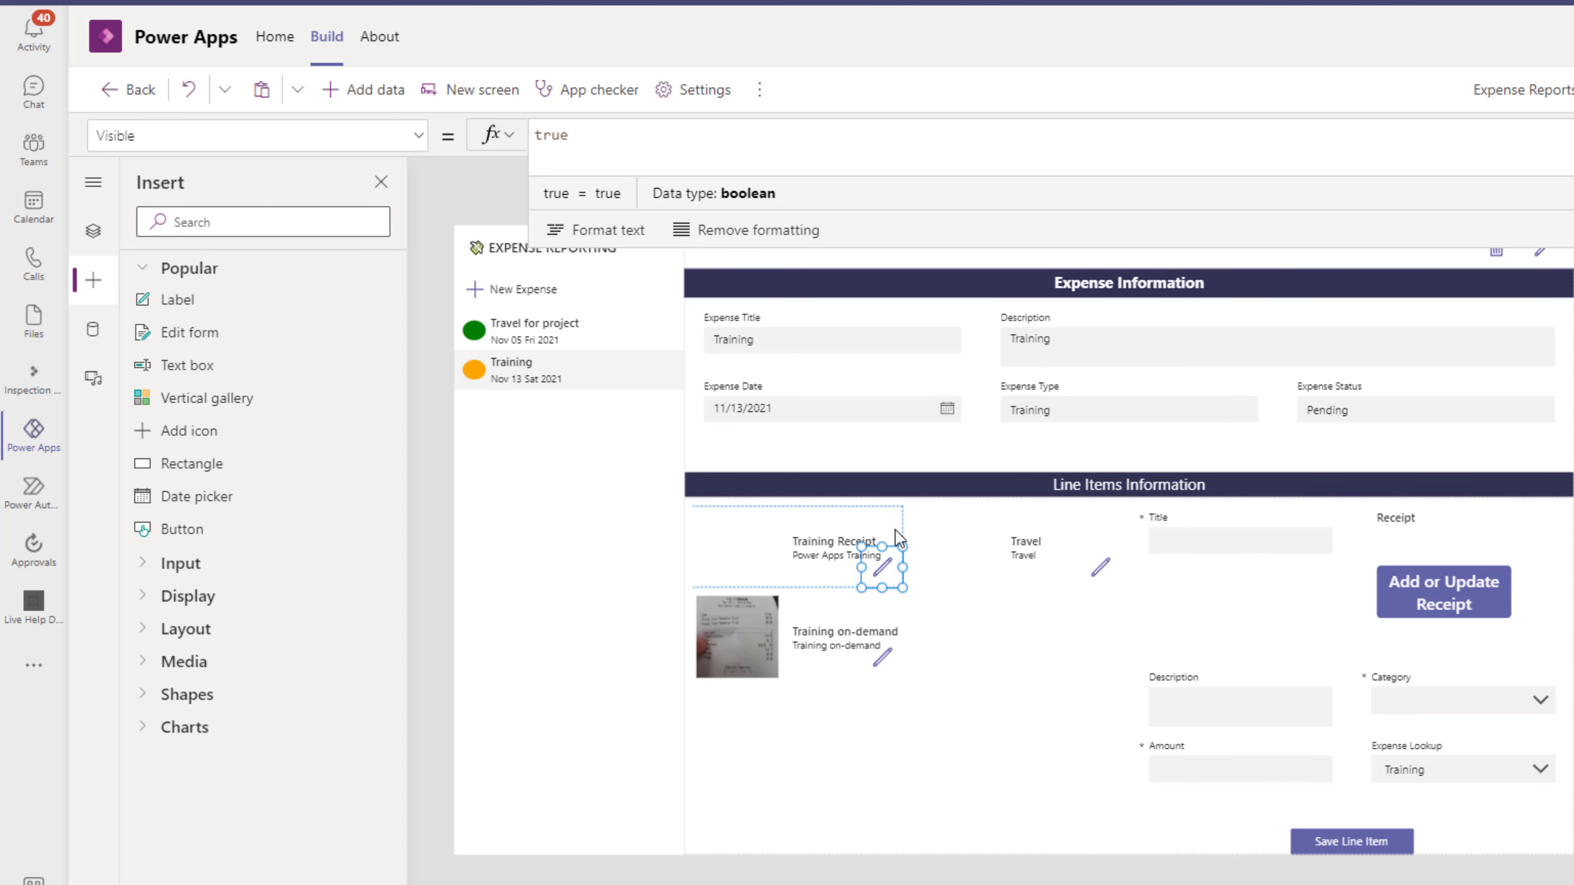
Step: Set the Y property of the gallery's edit icon to 0
{"action": "left_click", "coordinate": [228, 137]}
{"action": "type", "text": "Y"}
{"action": "left_click", "coordinate": [567, 133]}
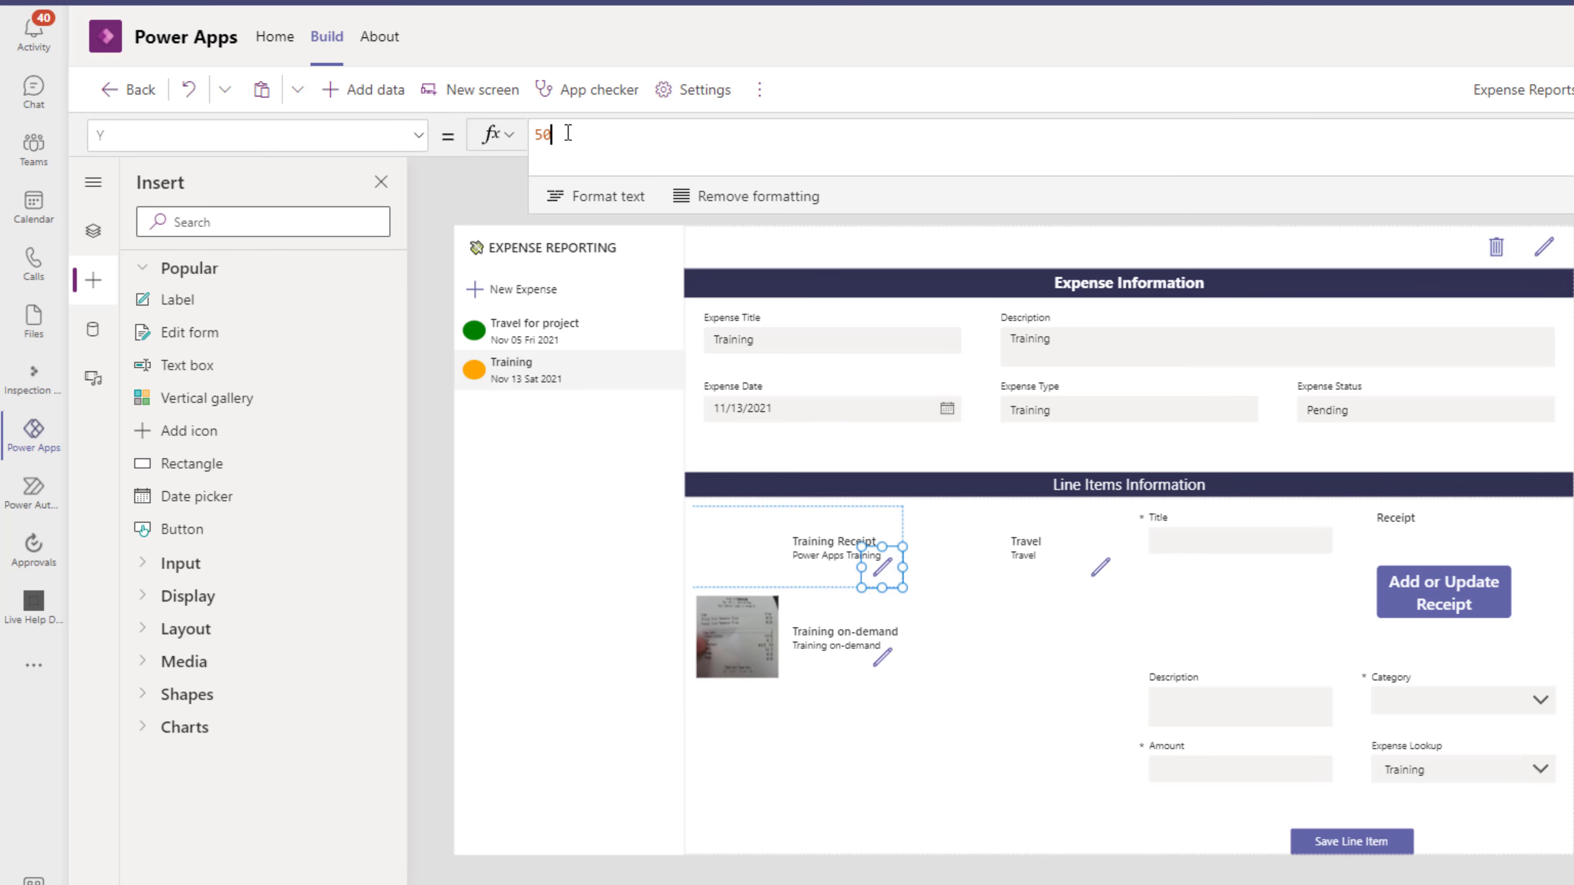
Step: Set the X property of the gallery's edit icon to Parent.TemplateWidth-Self.Width and nudge the icon slightly upward
{"action": "left_click", "coordinate": [277, 134]}
{"action": "type", "text": "X"}
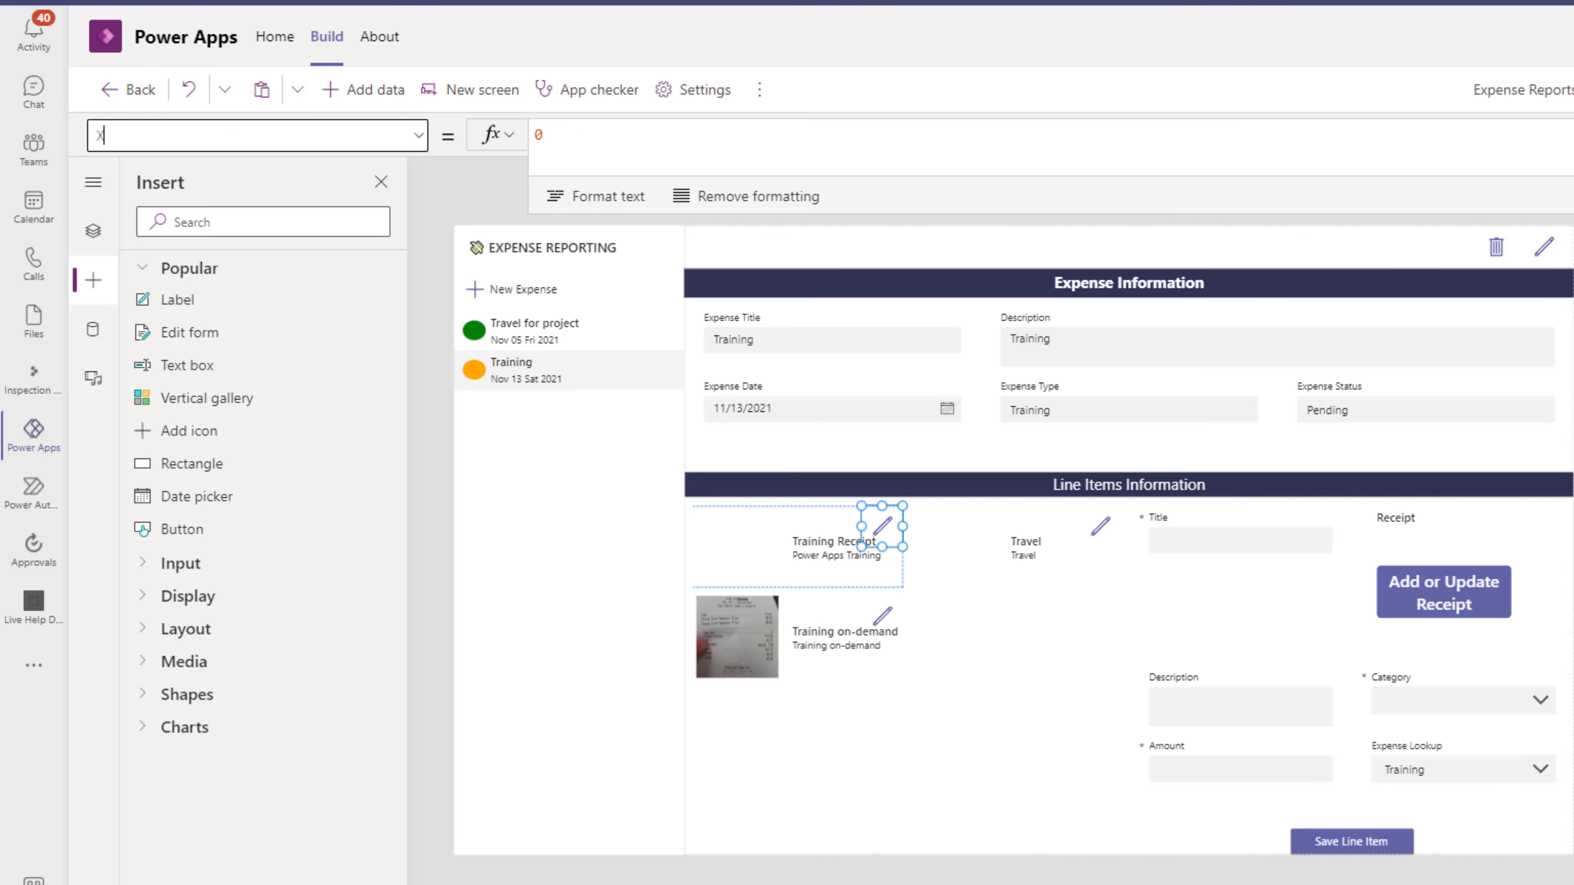
{"action": "key", "text": "Return"}
{"action": "type", "text": "Parent.templ"}
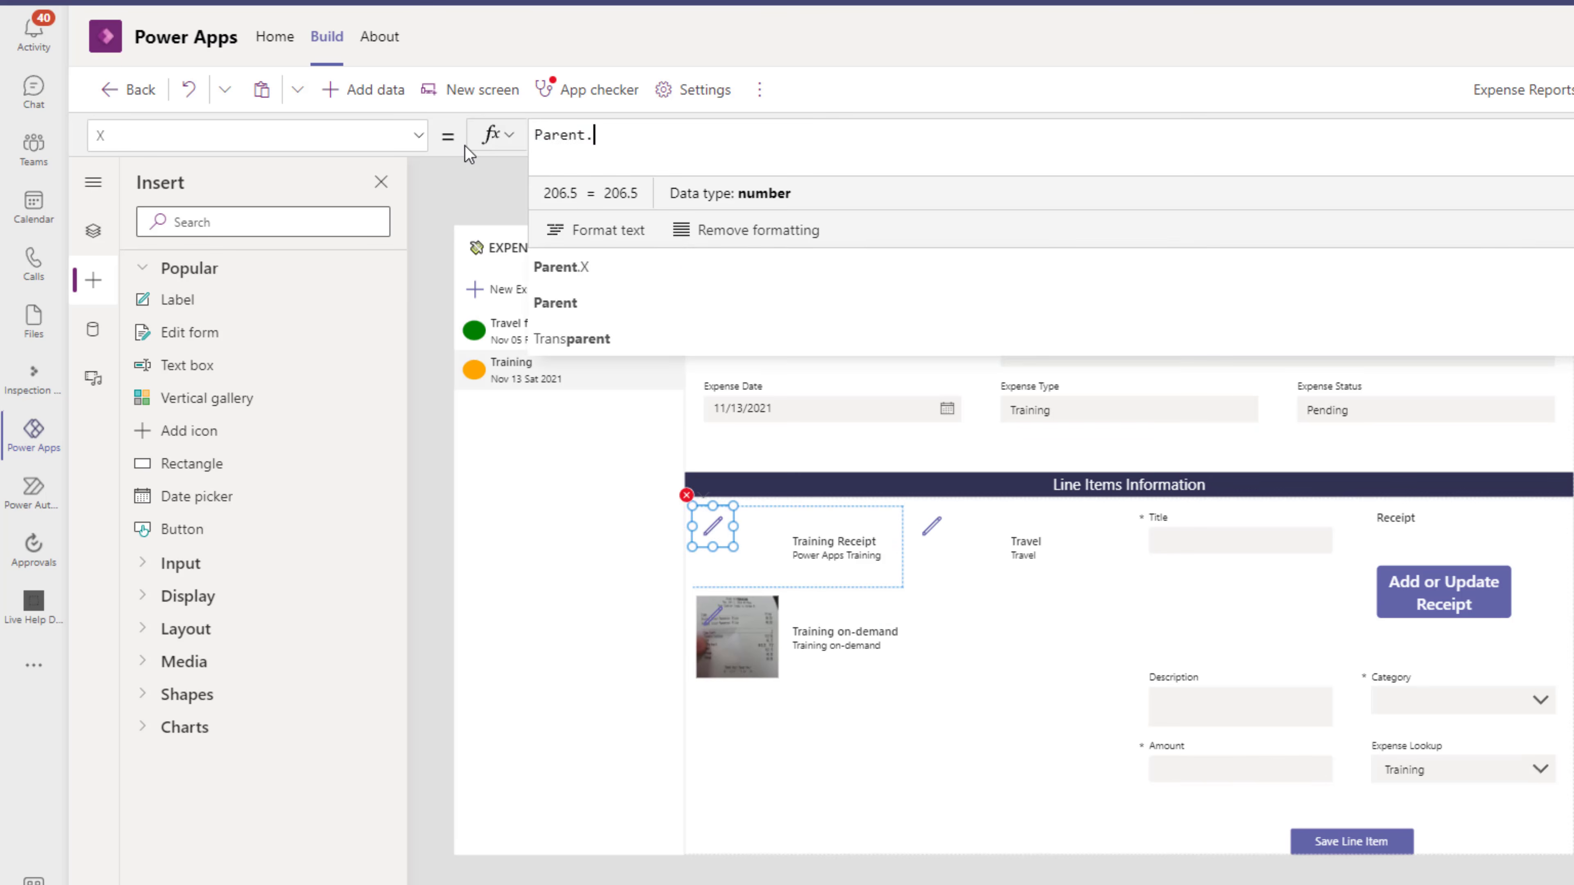
{"action": "key", "text": "Down"}
{"action": "key", "text": "Down"}
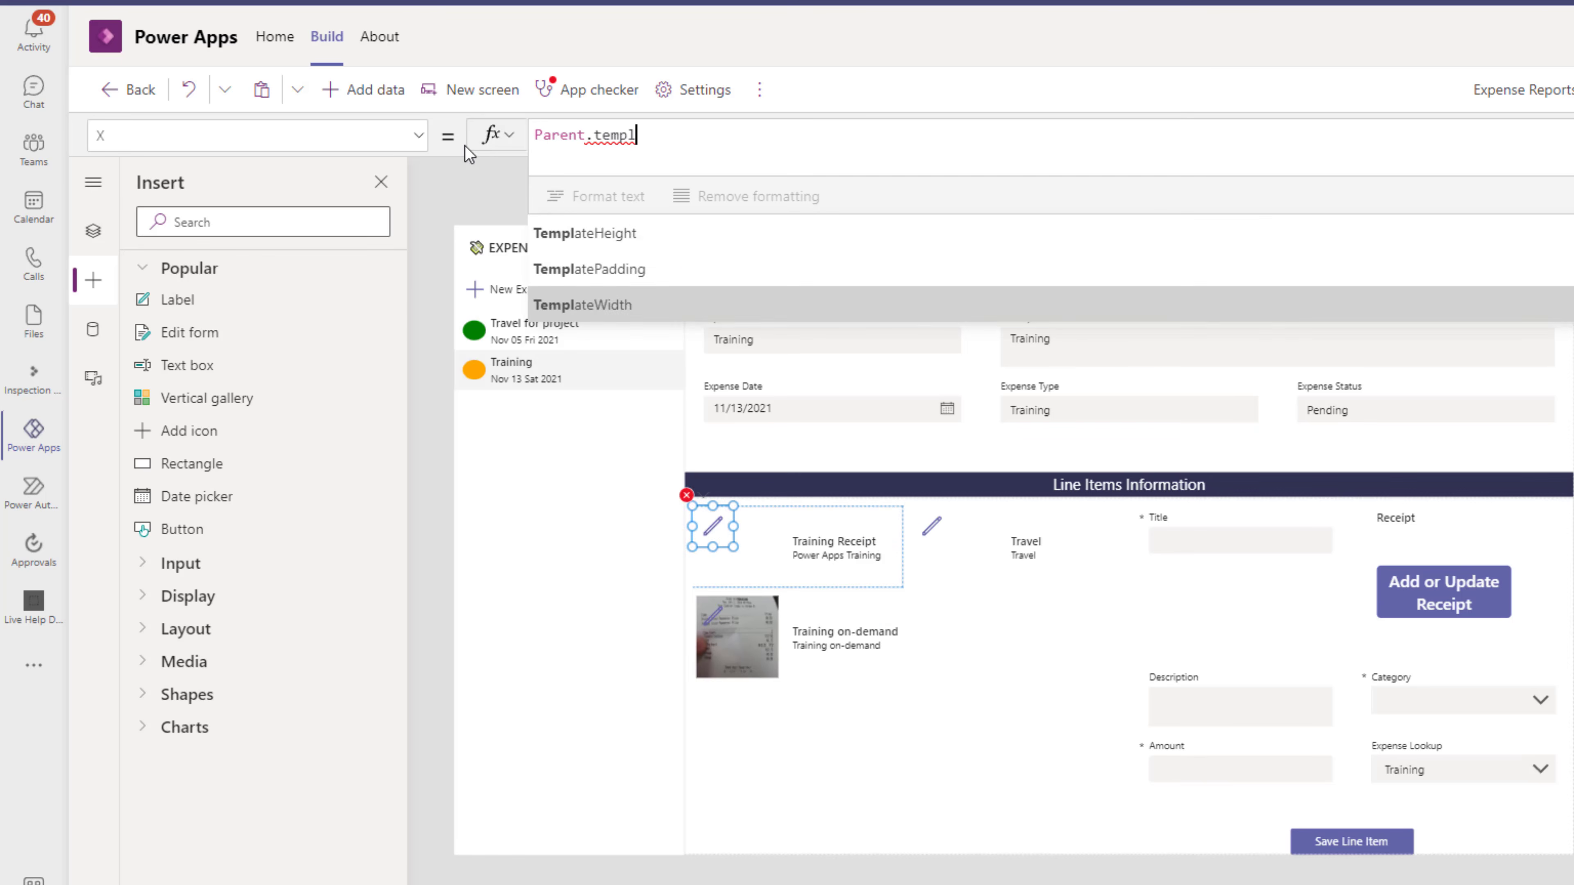
{"action": "key", "text": "Tab"}
{"action": "type", "text": "-self.Width"}
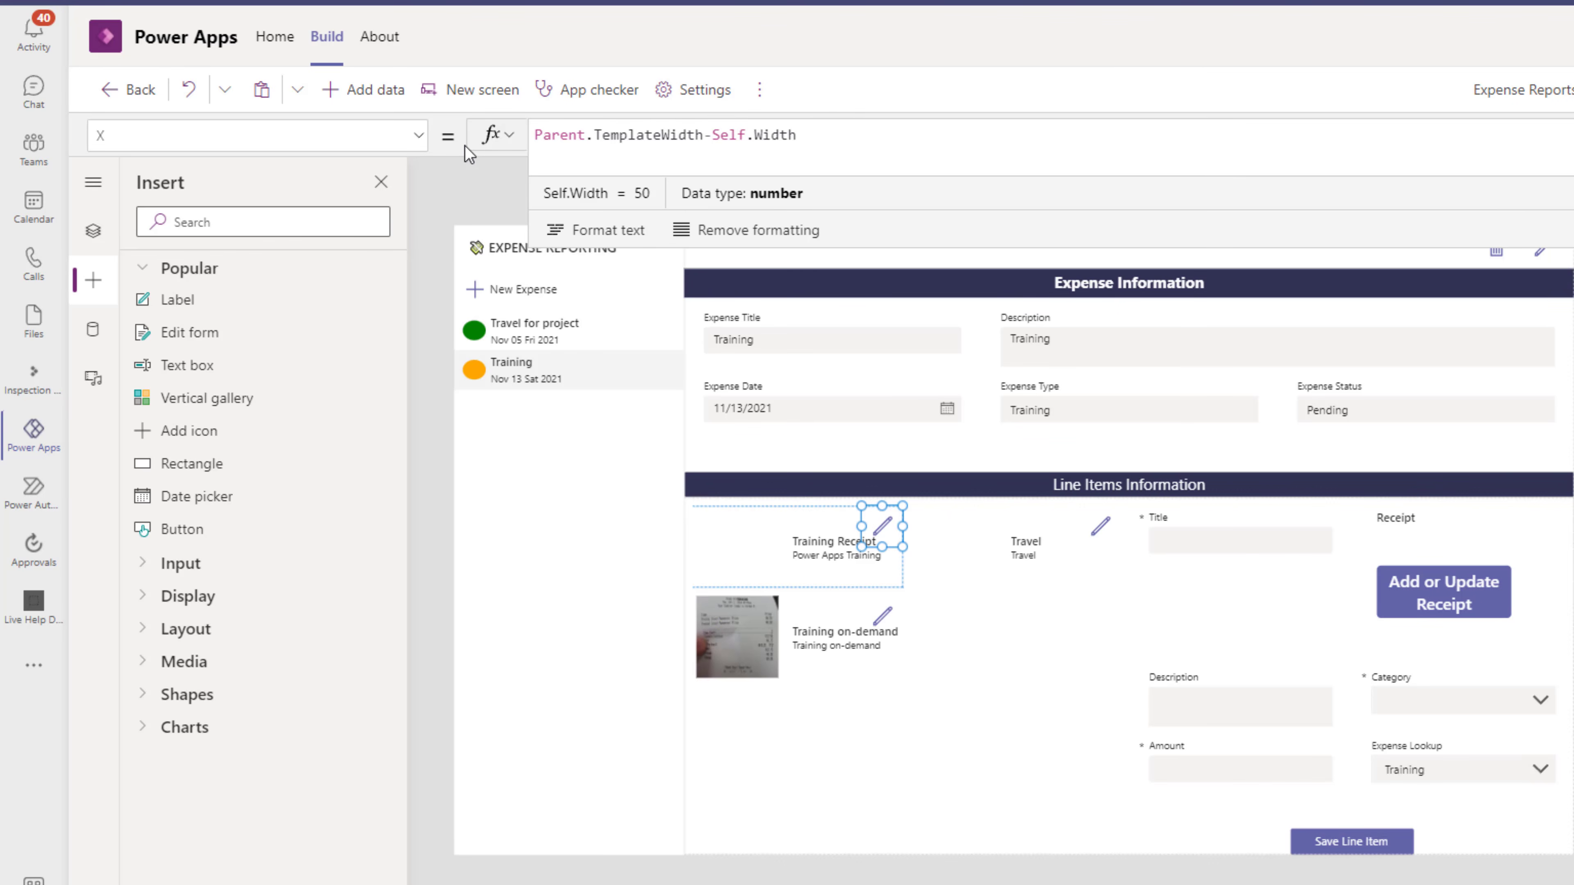
{"action": "left_click_drag", "start_coordinate": [892, 533], "coordinate": [893, 529]}
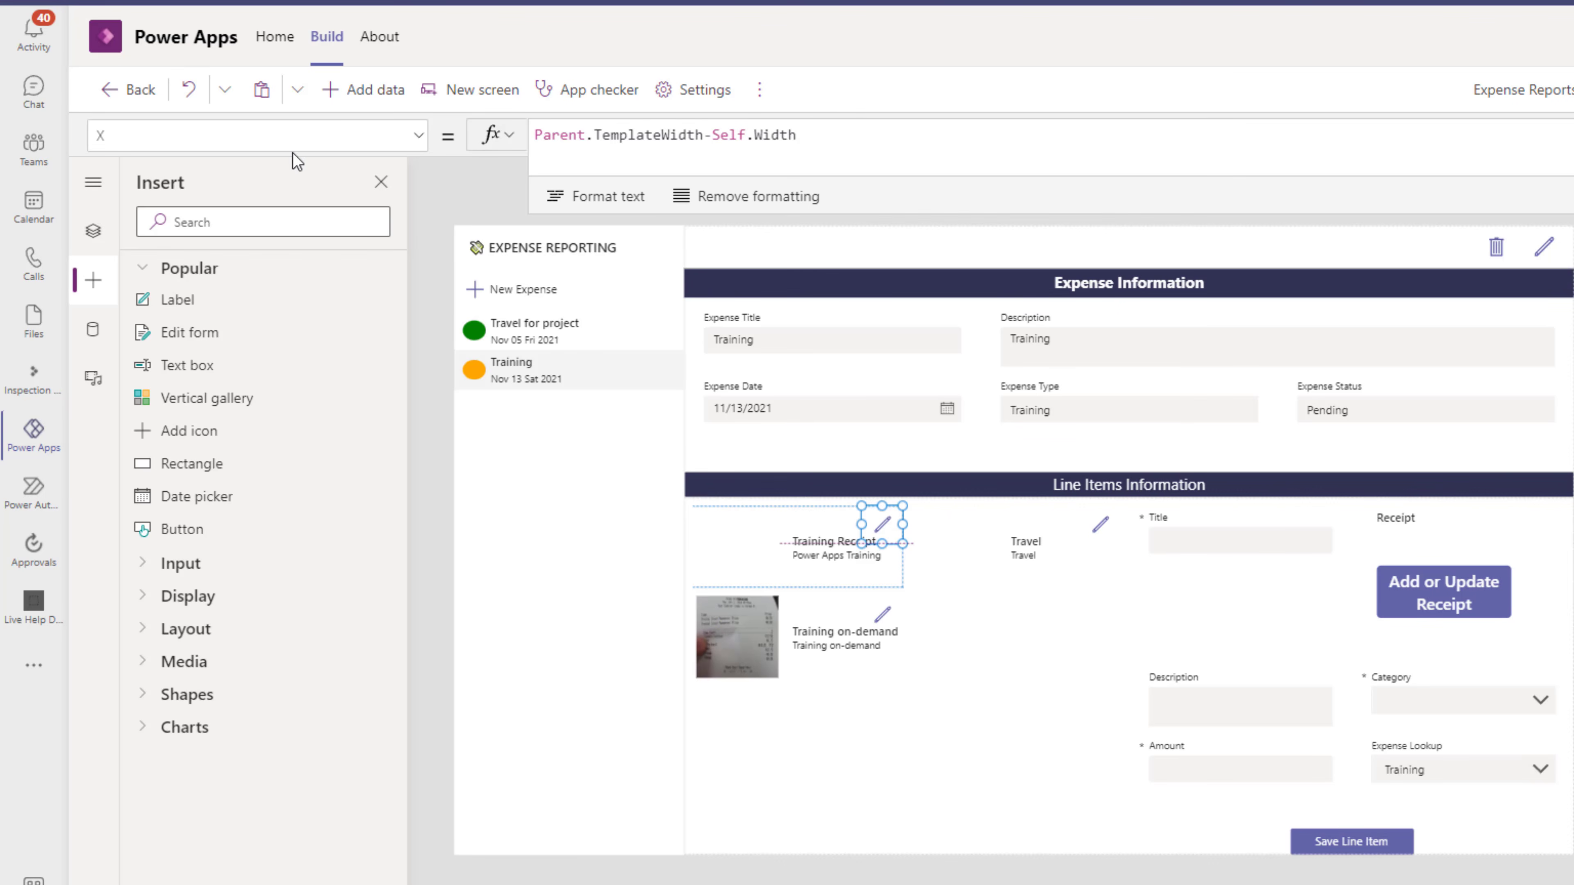
Step: Set the OnSelect property of the gallery's edit icon to EditForm(LineItemsForm)
{"action": "left_click_drag", "start_coordinate": [160, 129], "coordinate": [26, 142]}
{"action": "type", "text": "OnSelect"}
{"action": "key", "text": "Tab"}
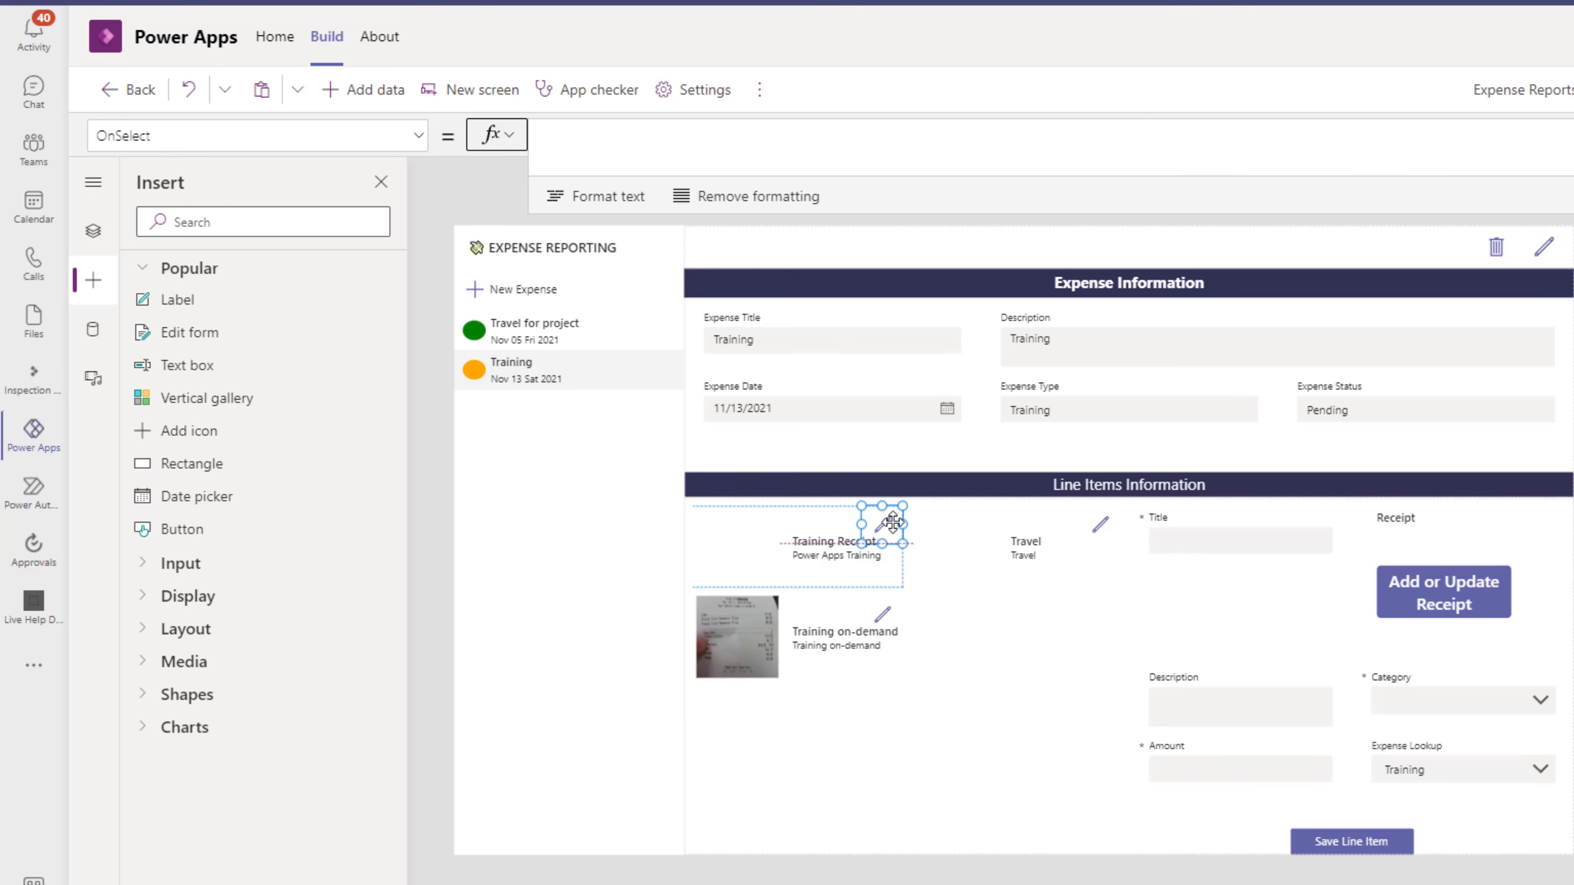
{"action": "left_click", "coordinate": [619, 160]}
{"action": "type", "text": "editForm("}
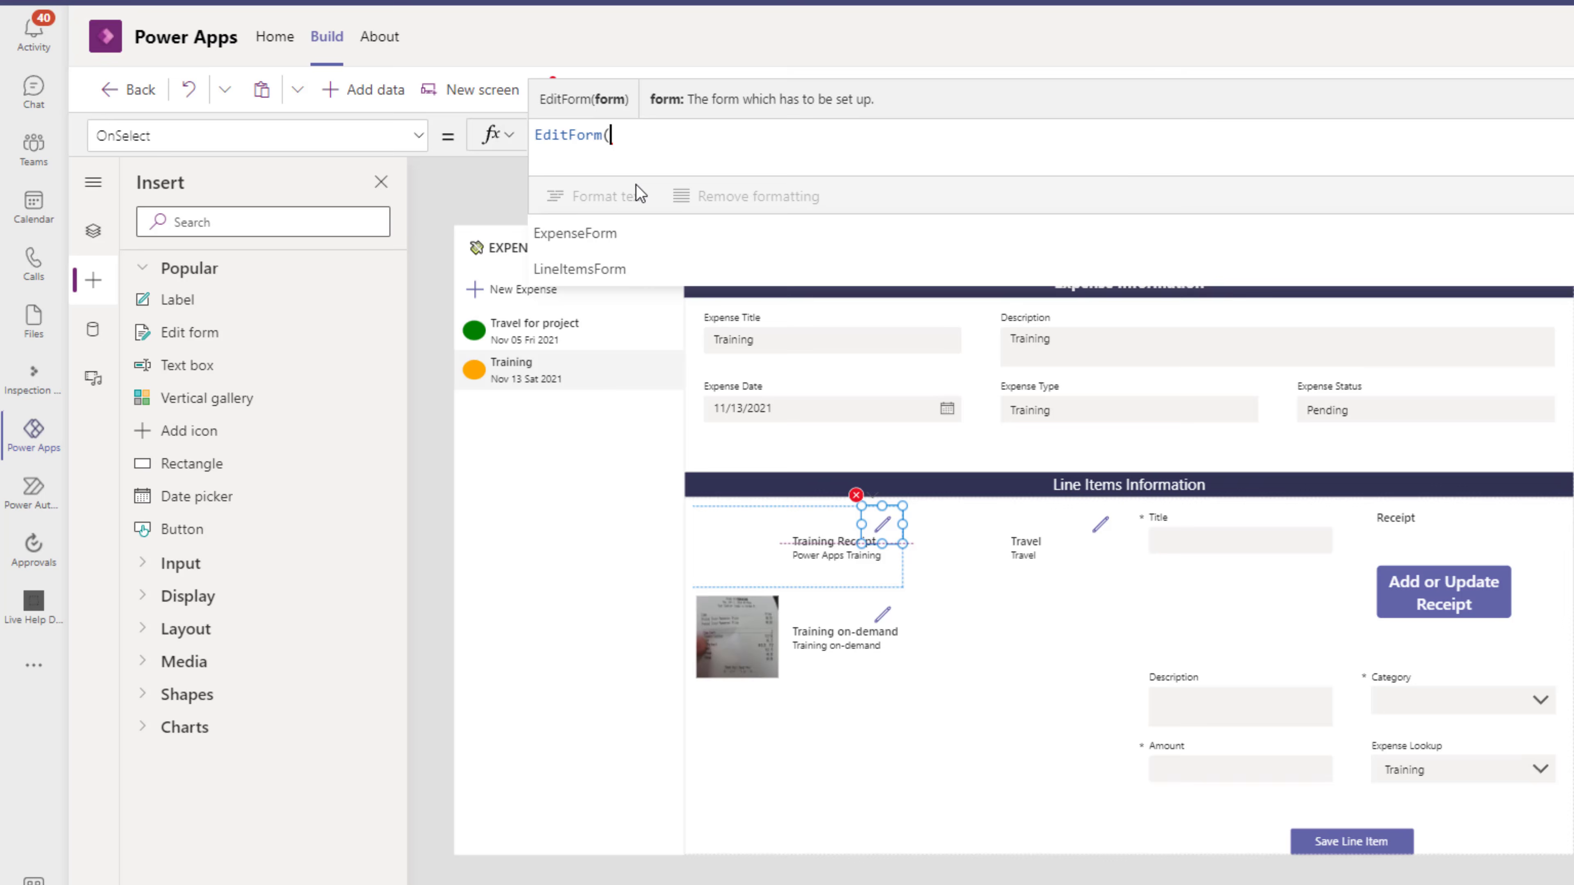
{"action": "left_click", "coordinate": [624, 272]}
{"action": "type", "text": ")"}
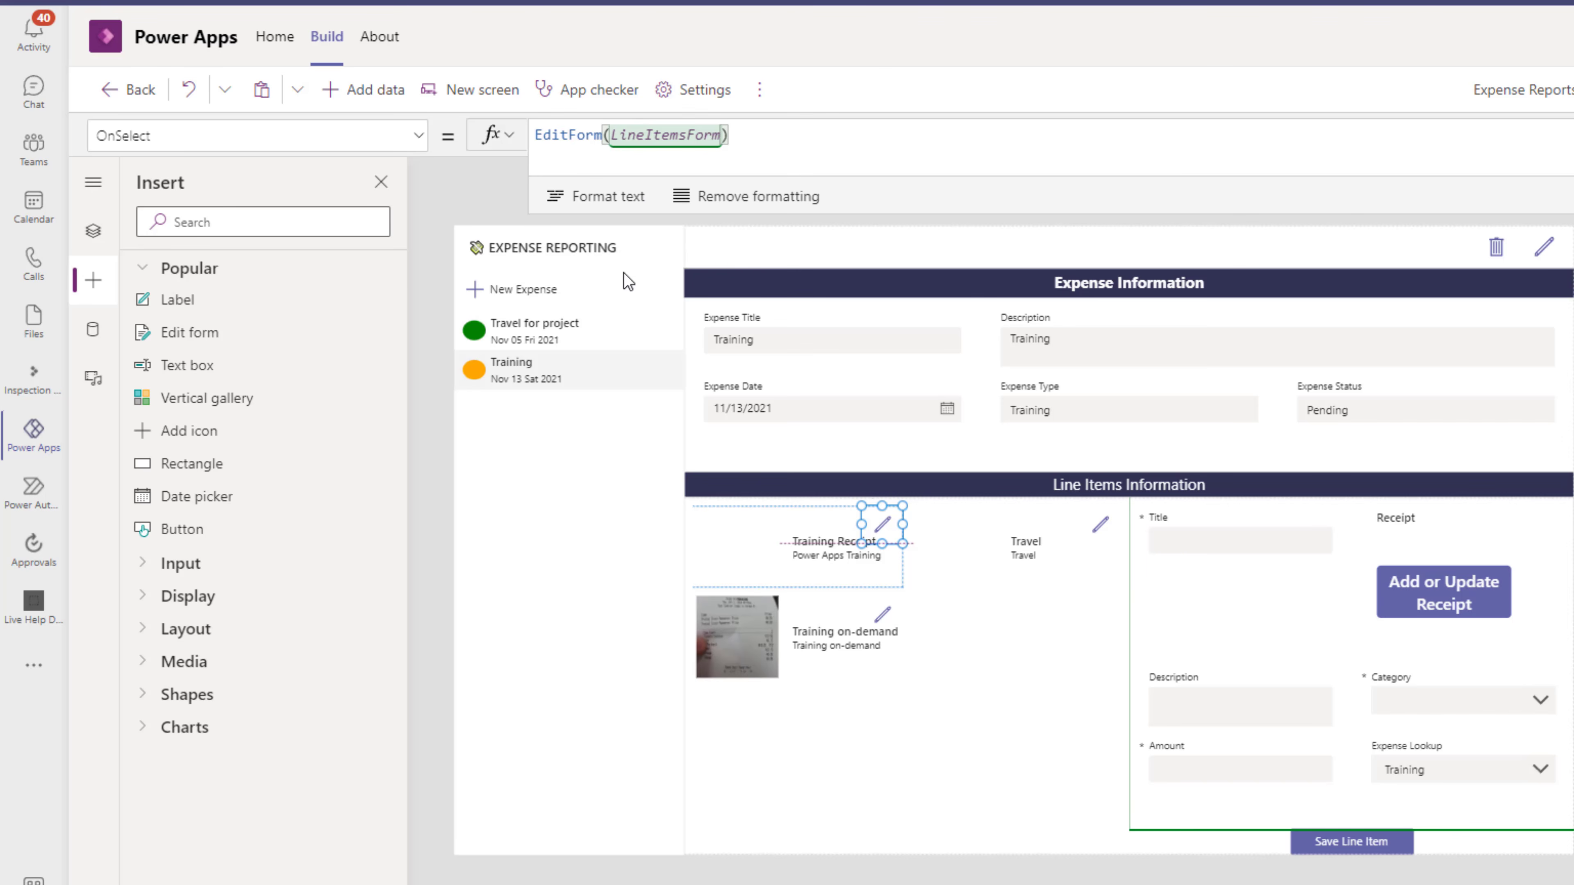
Step: Set the Item property of the LineItemsForm to LineItemsGallery.Selected
{"action": "left_click", "coordinate": [1200, 818]}
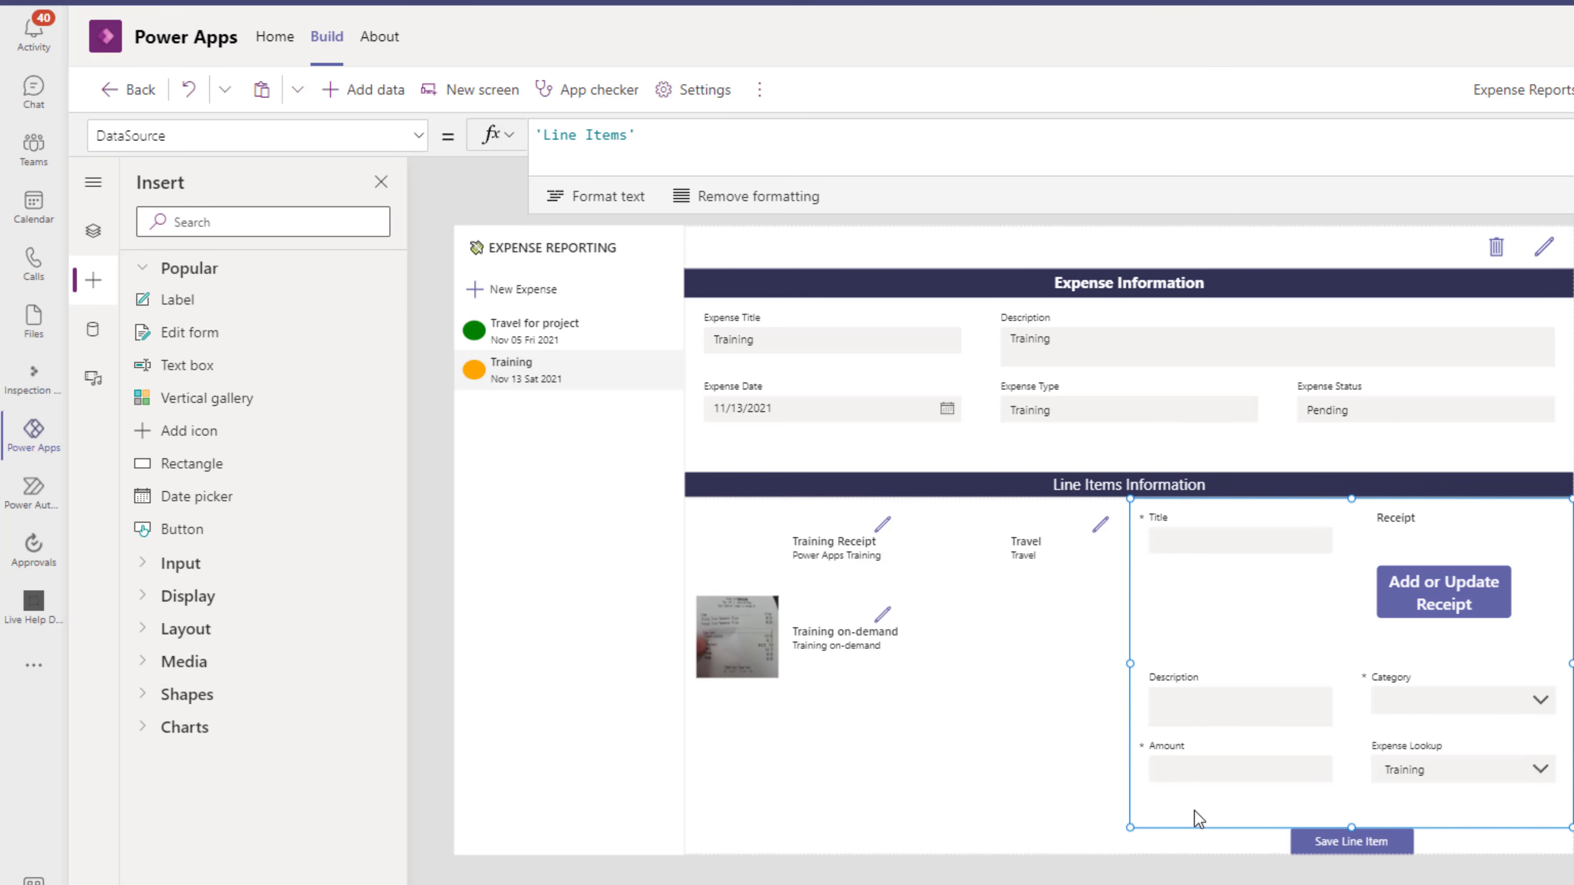
{"action": "left_click", "coordinate": [228, 137]}
{"action": "type", "text": "Itm"}
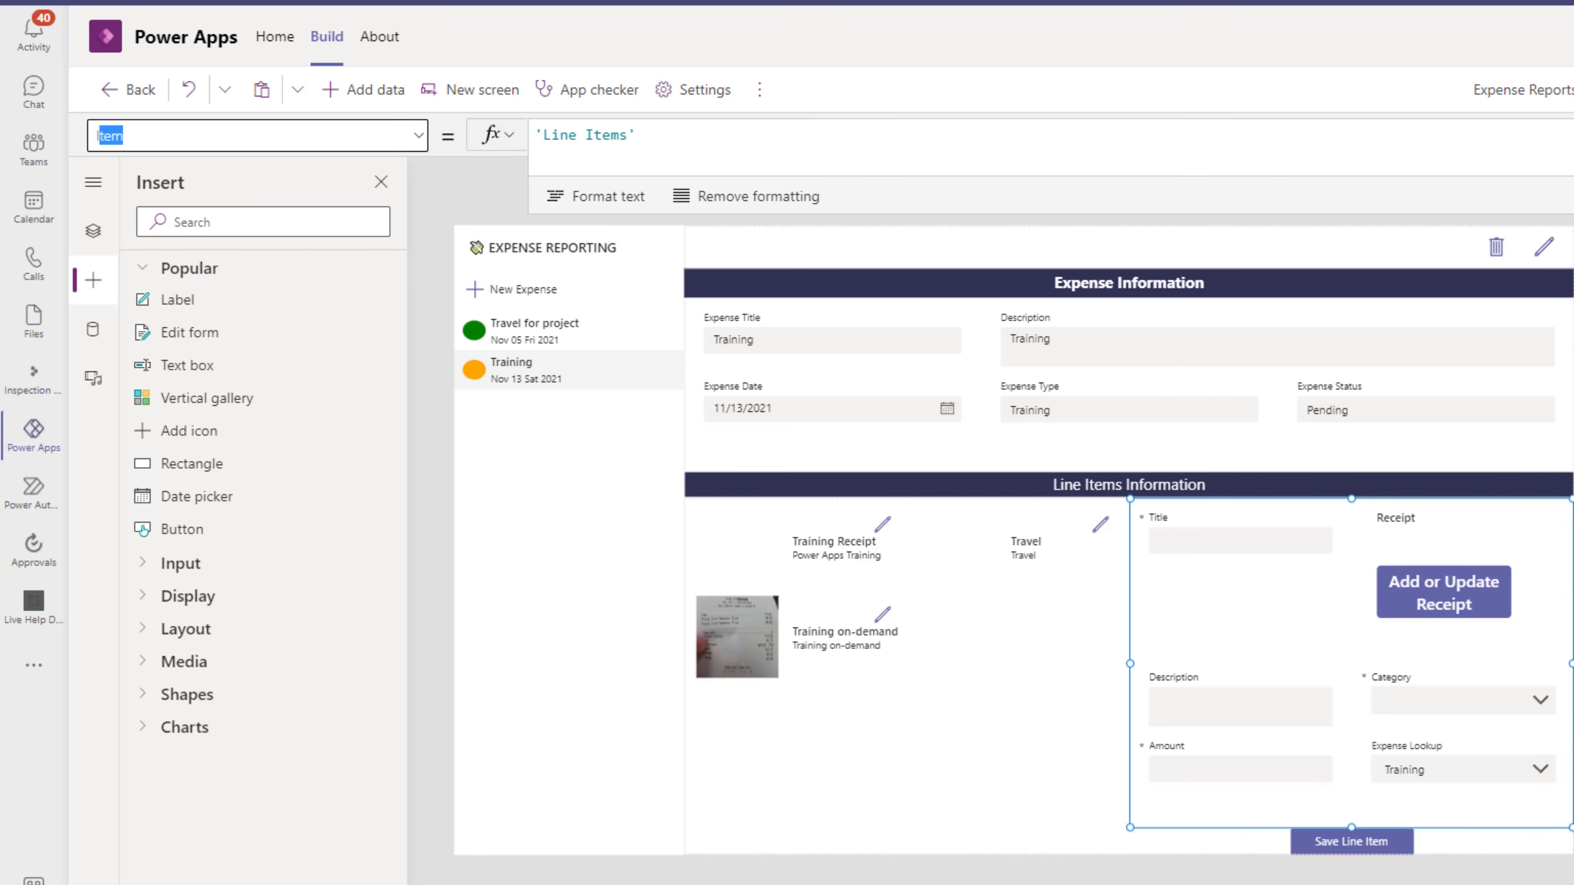
{"action": "key", "text": "Return"}
{"action": "type", "text": "lineitemsga"}
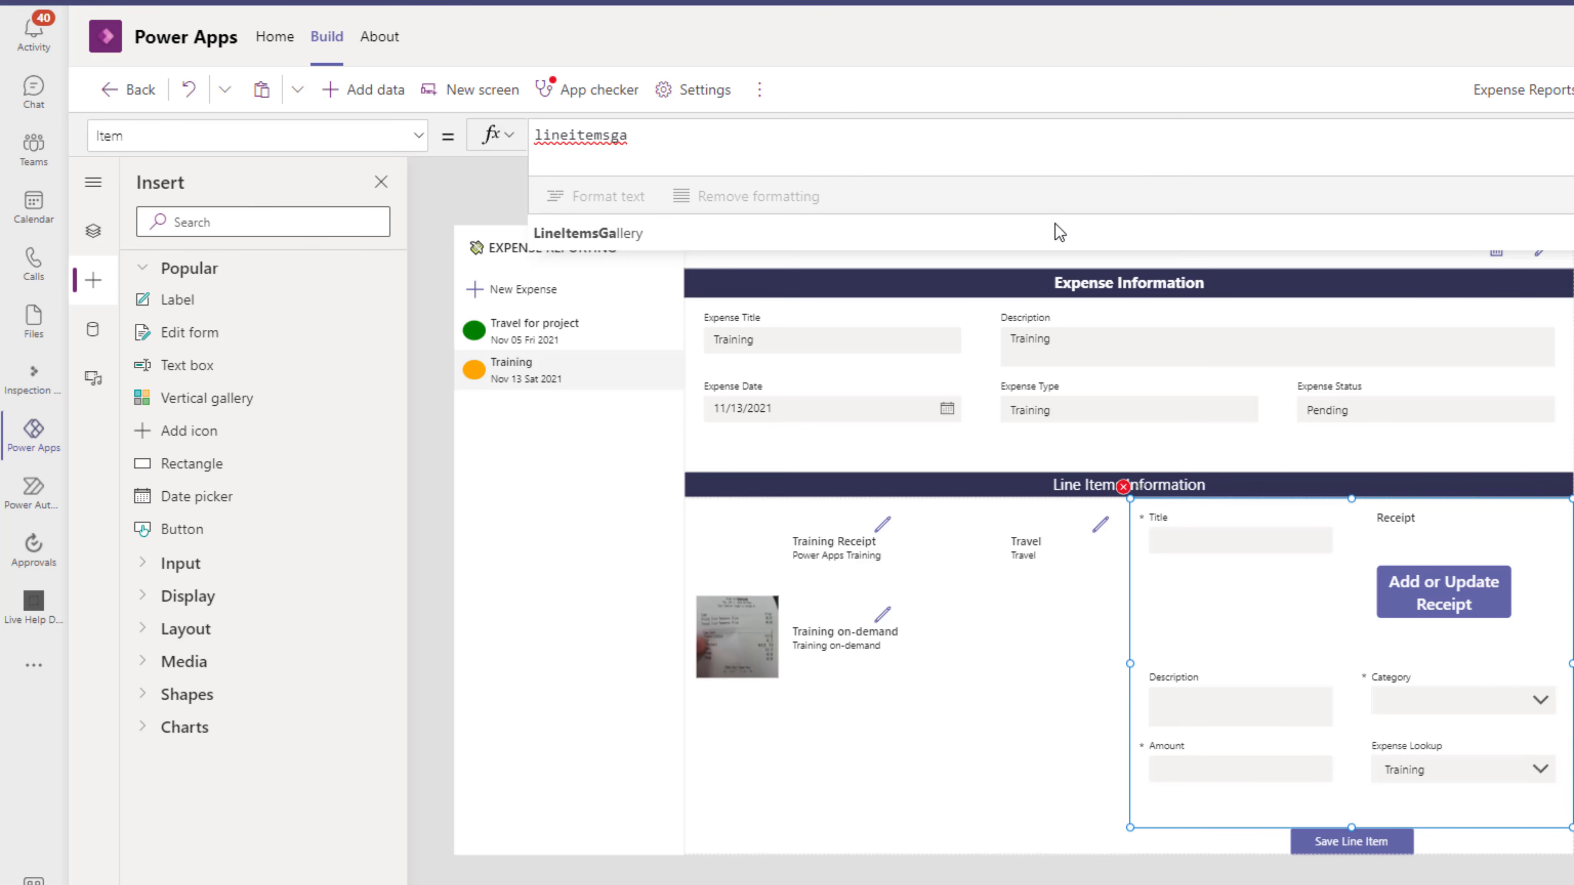
{"action": "left_click", "coordinate": [654, 238]}
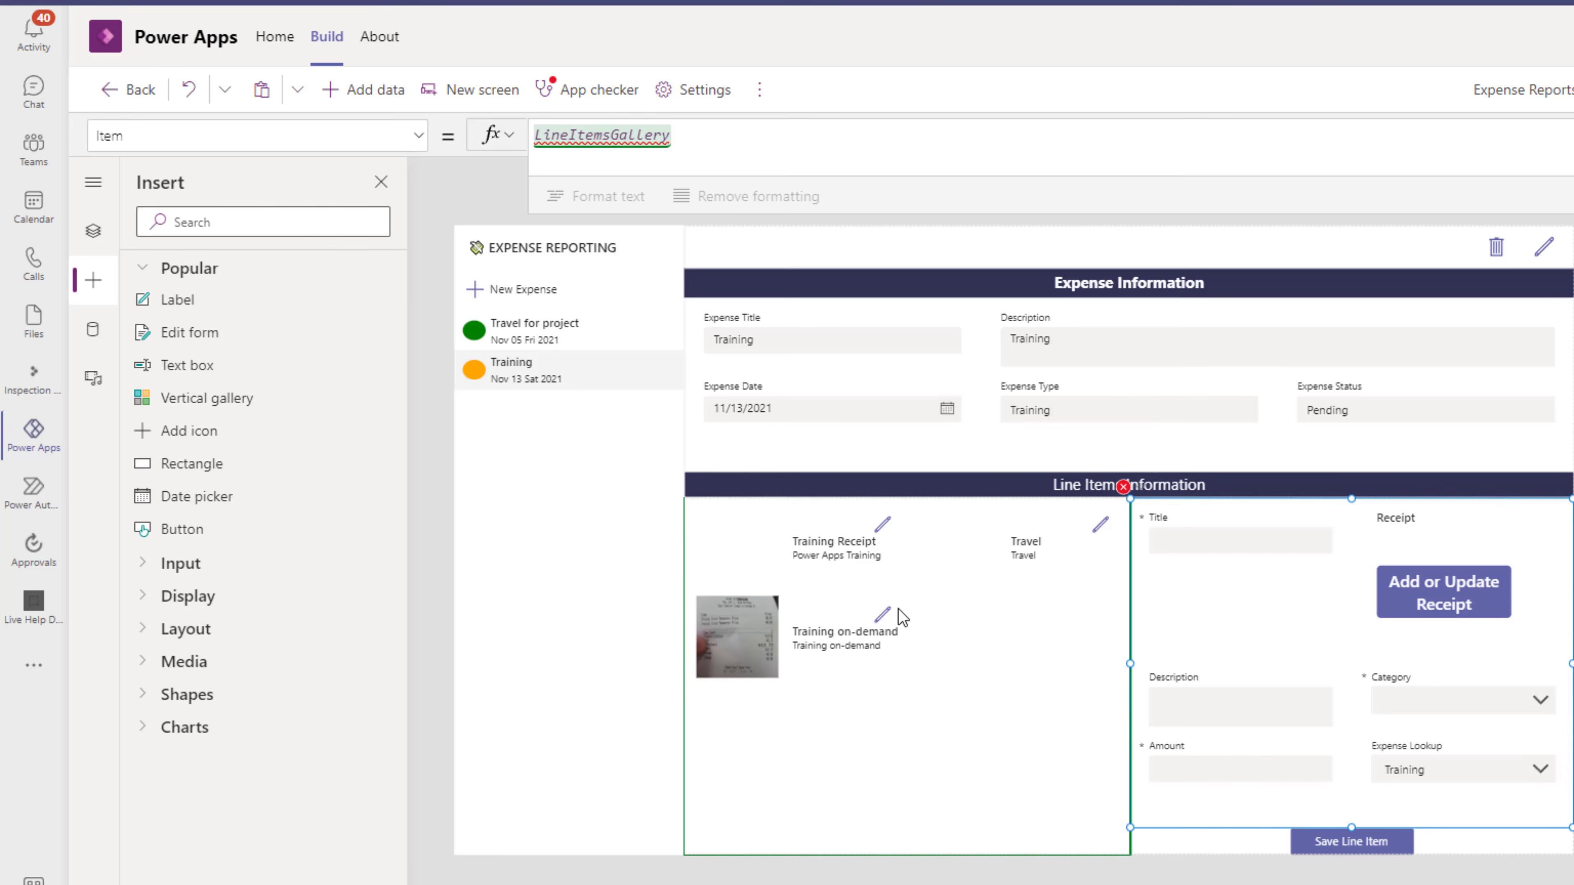
{"action": "type", "text": ".se"}
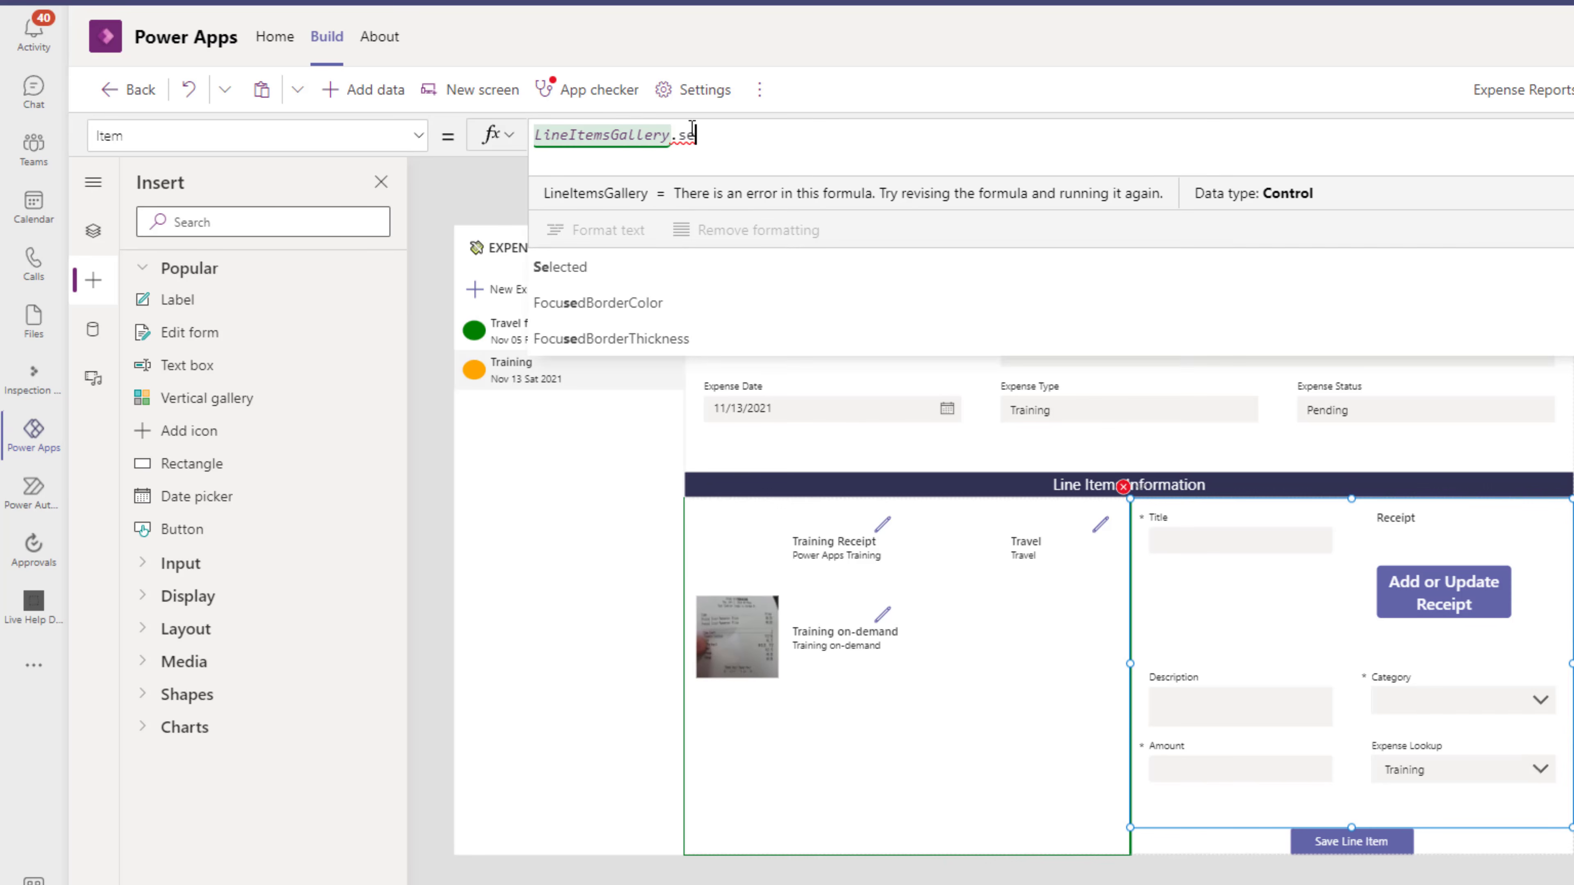
{"action": "left_click", "coordinate": [610, 234]}
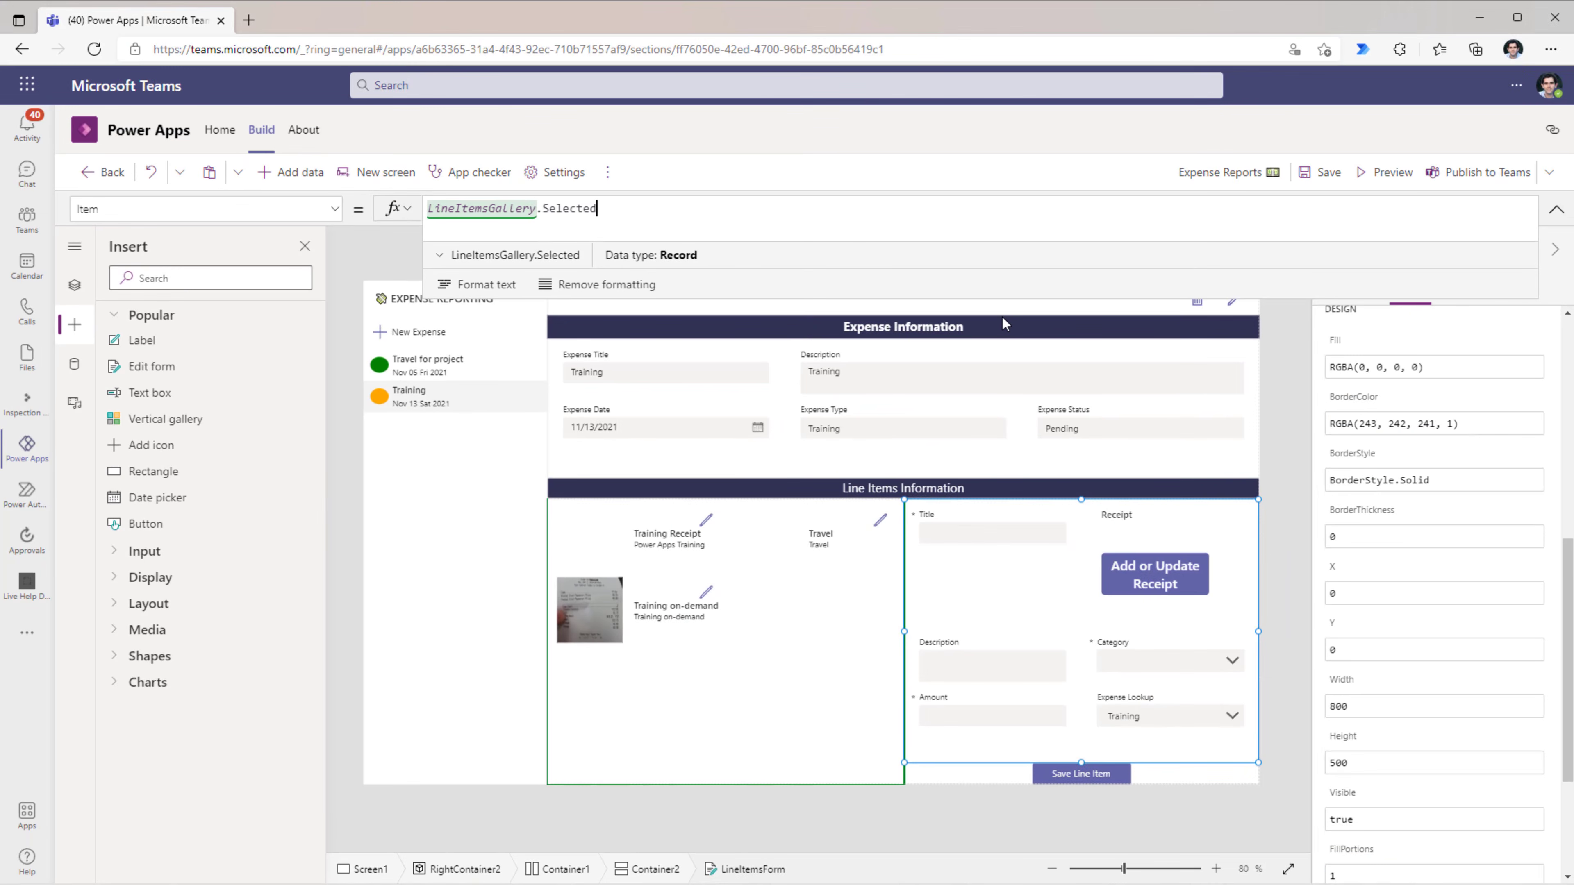
Step: Preview the app, open the Training Receipt line item for editing and add simpleRestaurantDefaultReceipt.jpg as its receipt
{"action": "left_click", "coordinate": [1388, 172]}
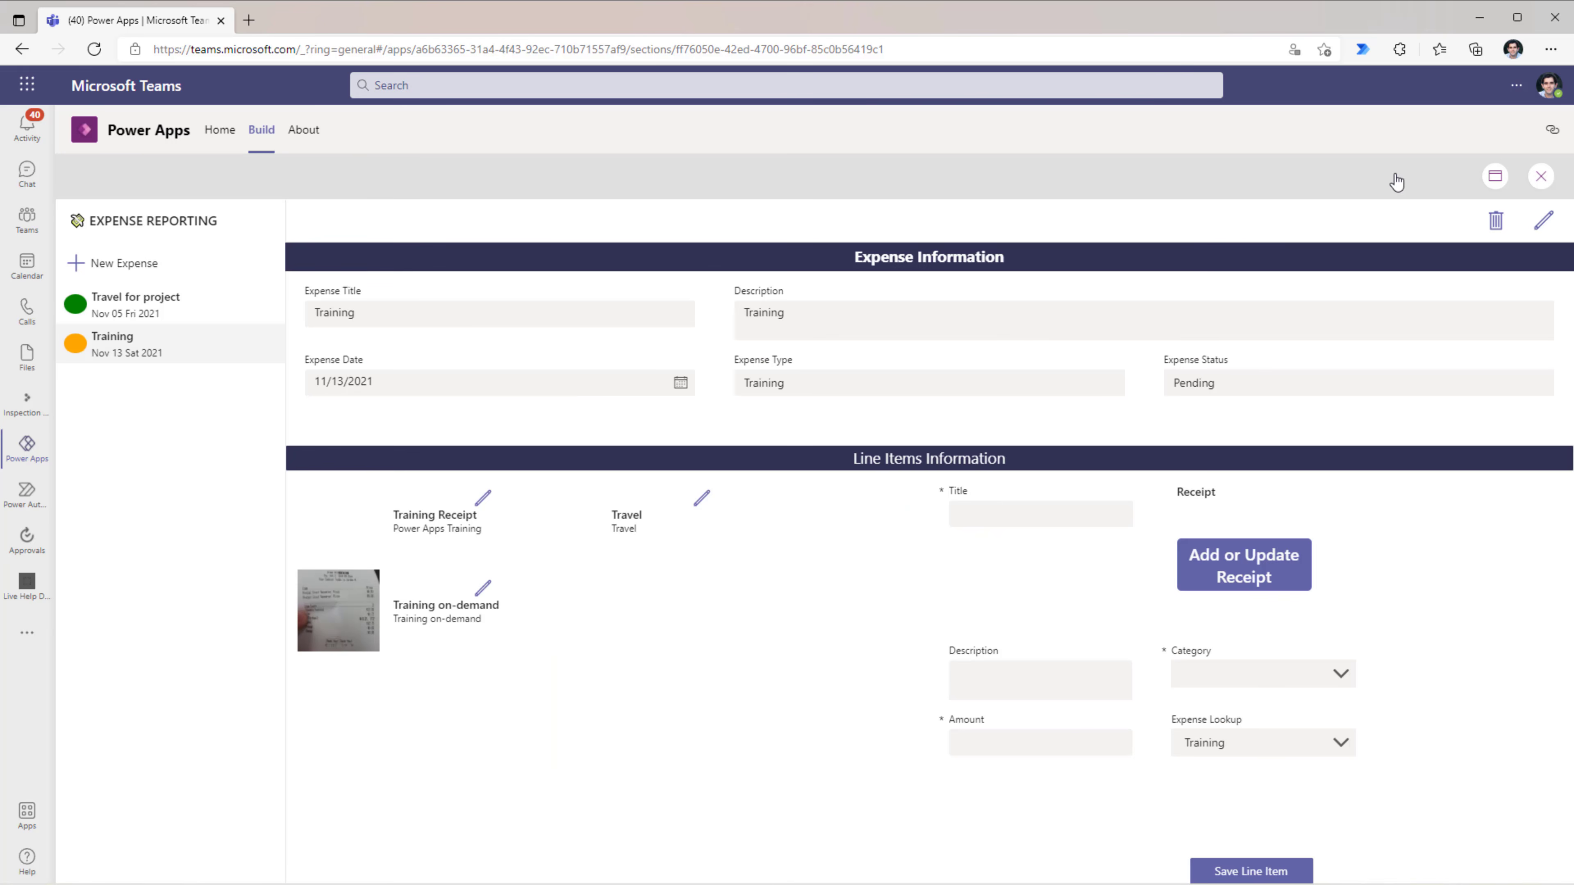
{"action": "left_click", "coordinate": [584, 501]}
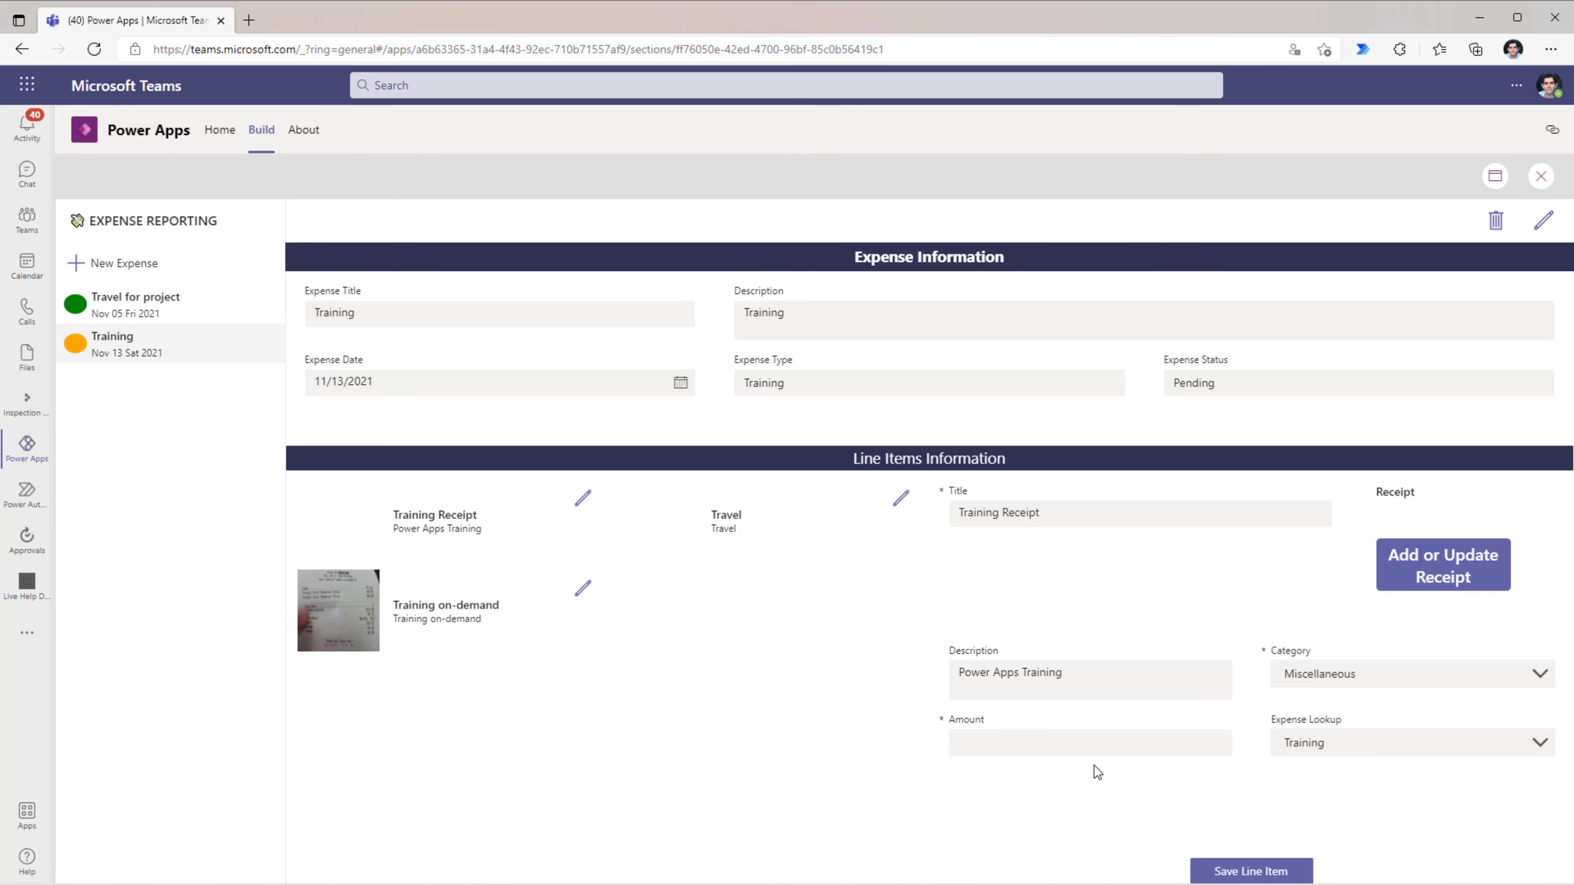
{"action": "left_click", "coordinate": [1444, 565]}
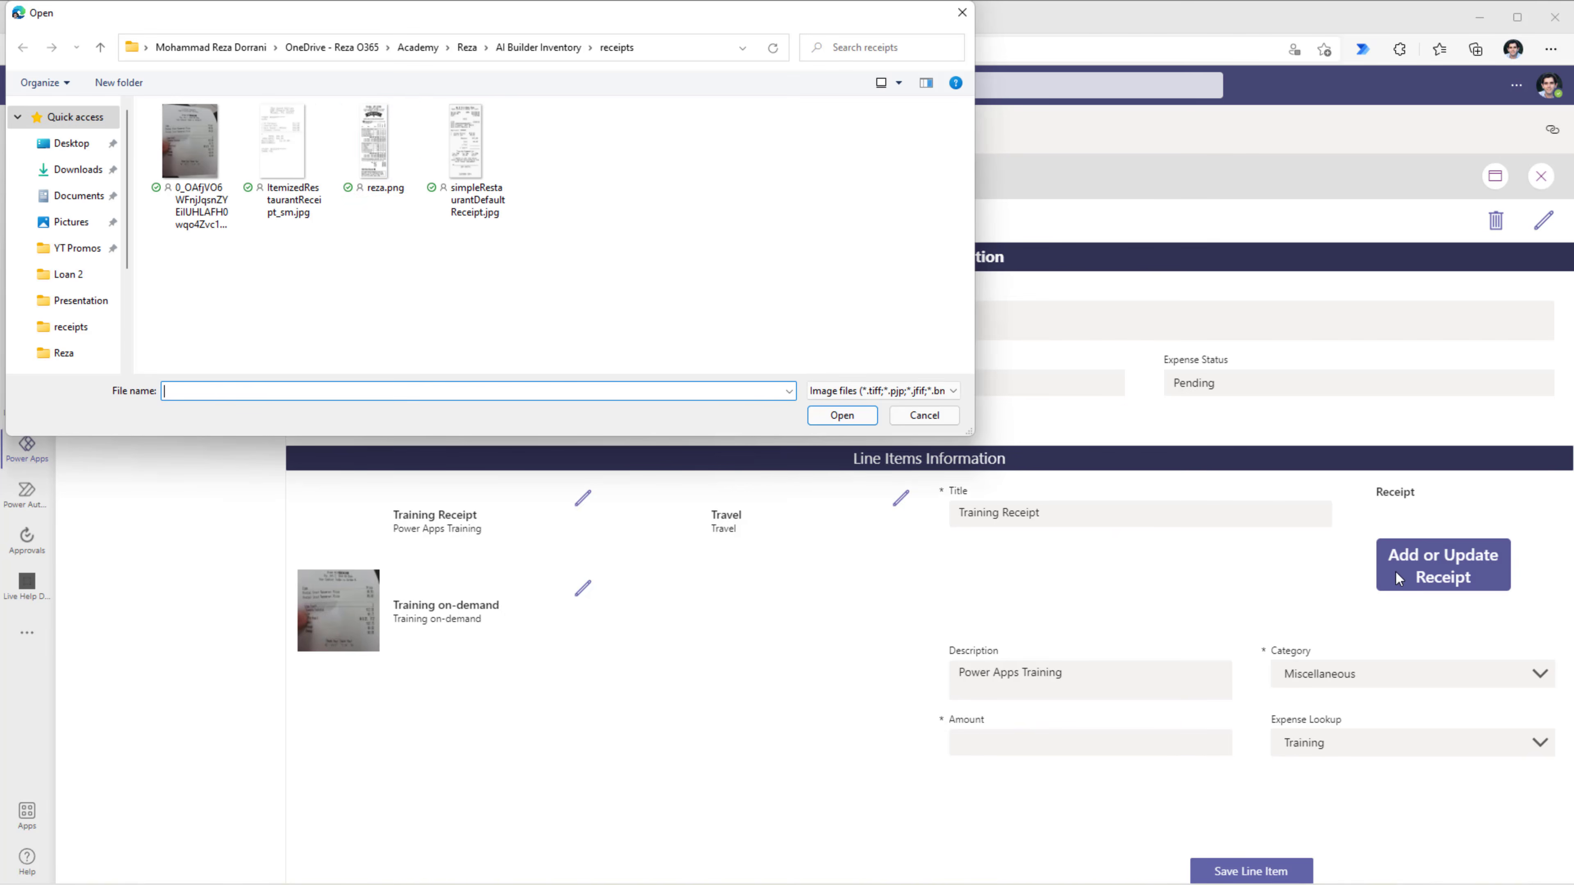
{"action": "double_click", "coordinate": [482, 173]}
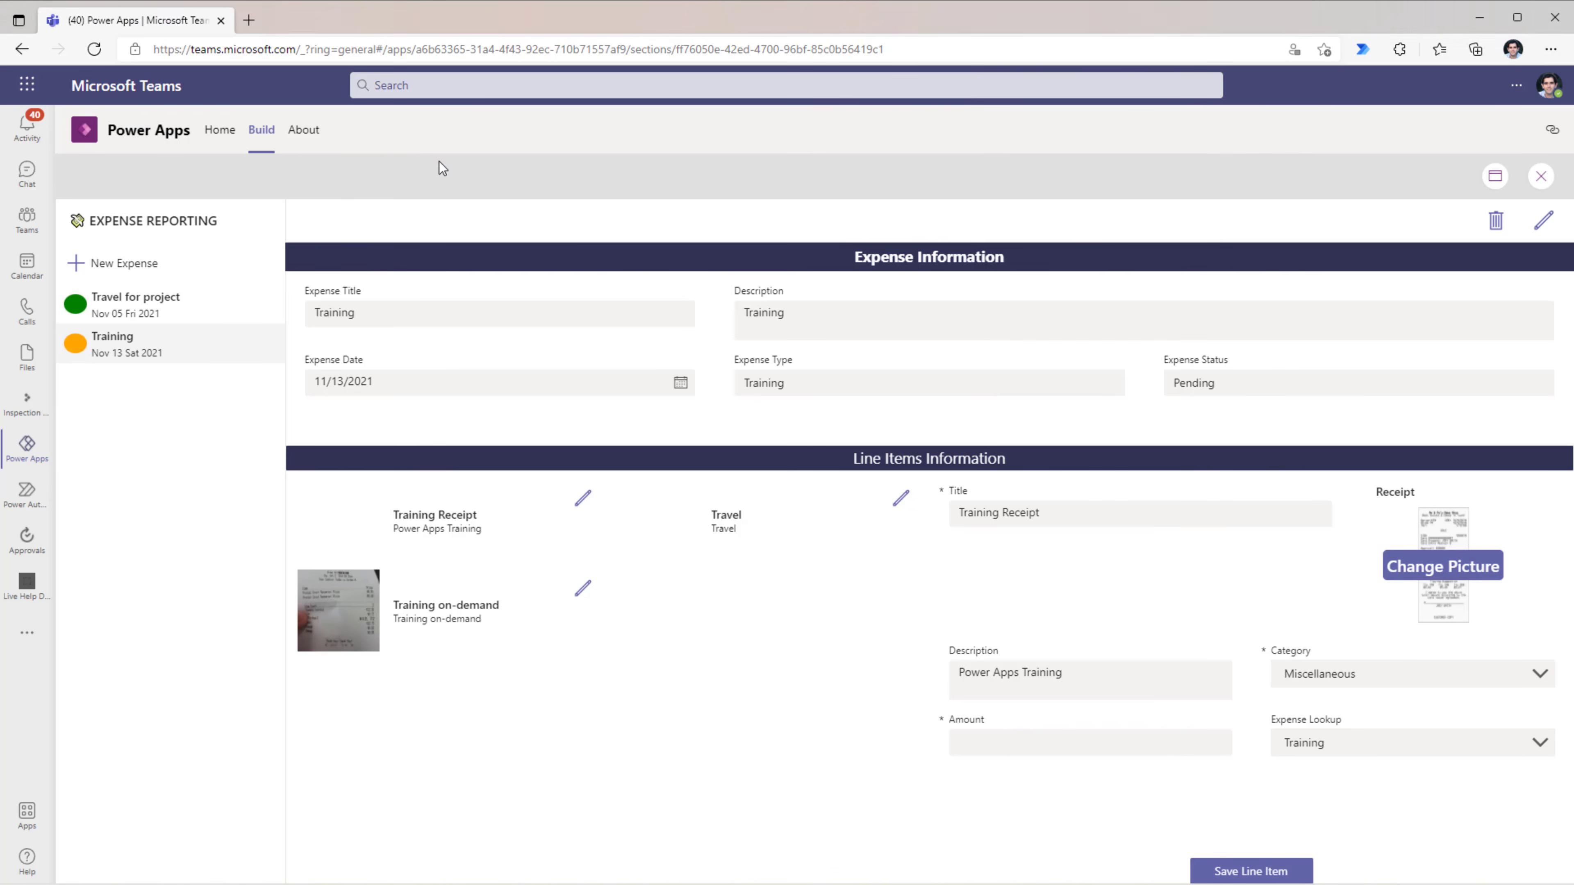
Step: Enter 1000 as the Training Receipt line item's required amount and save the line item
{"action": "left_click", "coordinate": [1254, 869]}
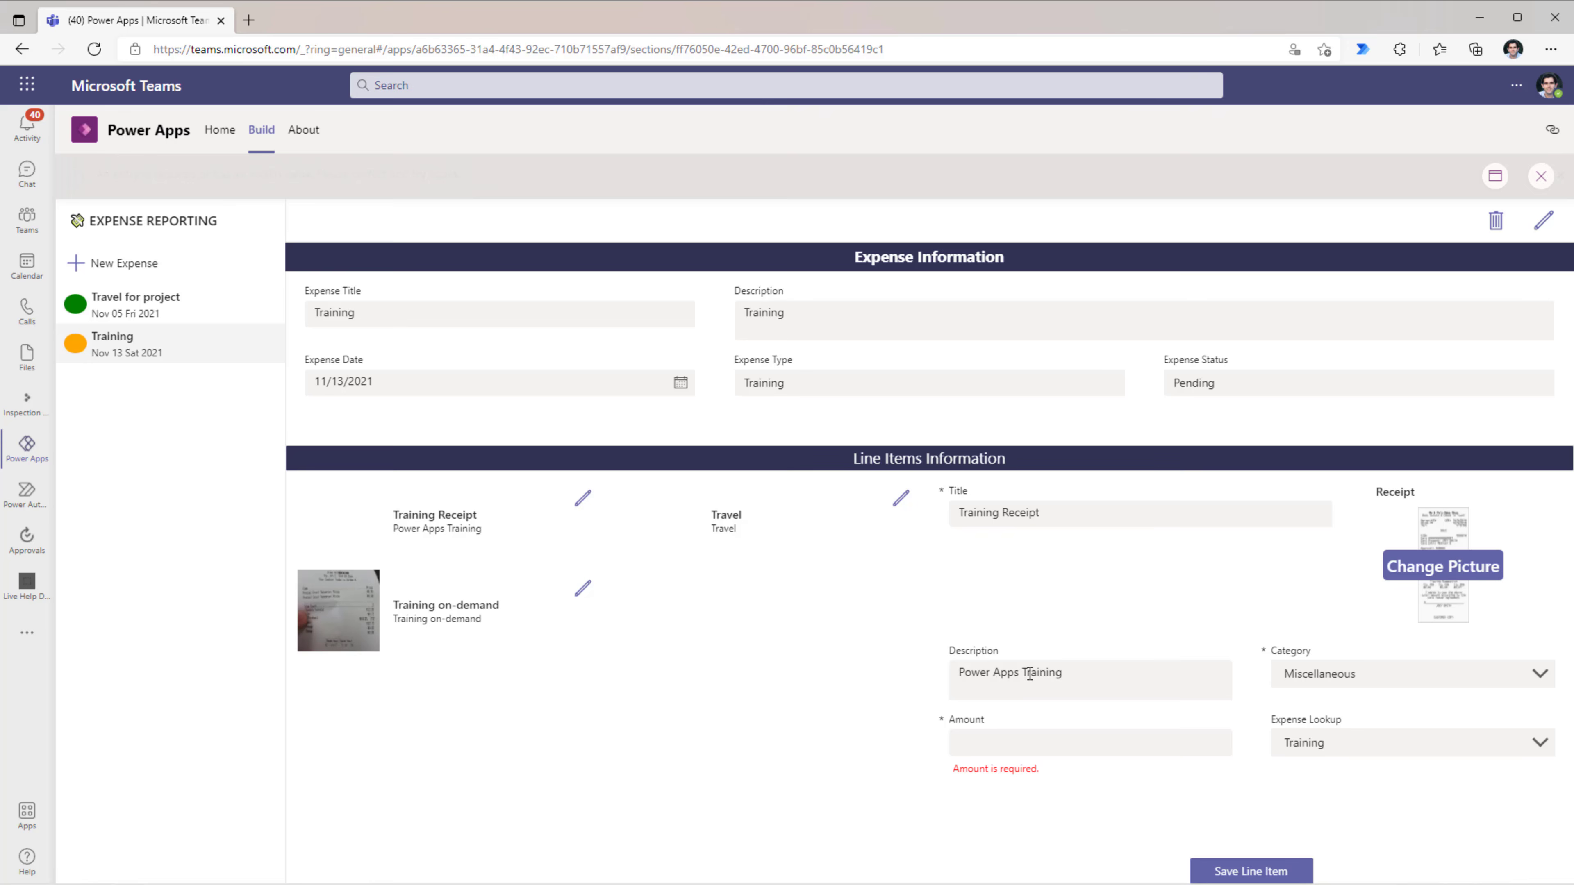
{"action": "left_click", "coordinate": [976, 744]}
{"action": "type", "text": "1000"}
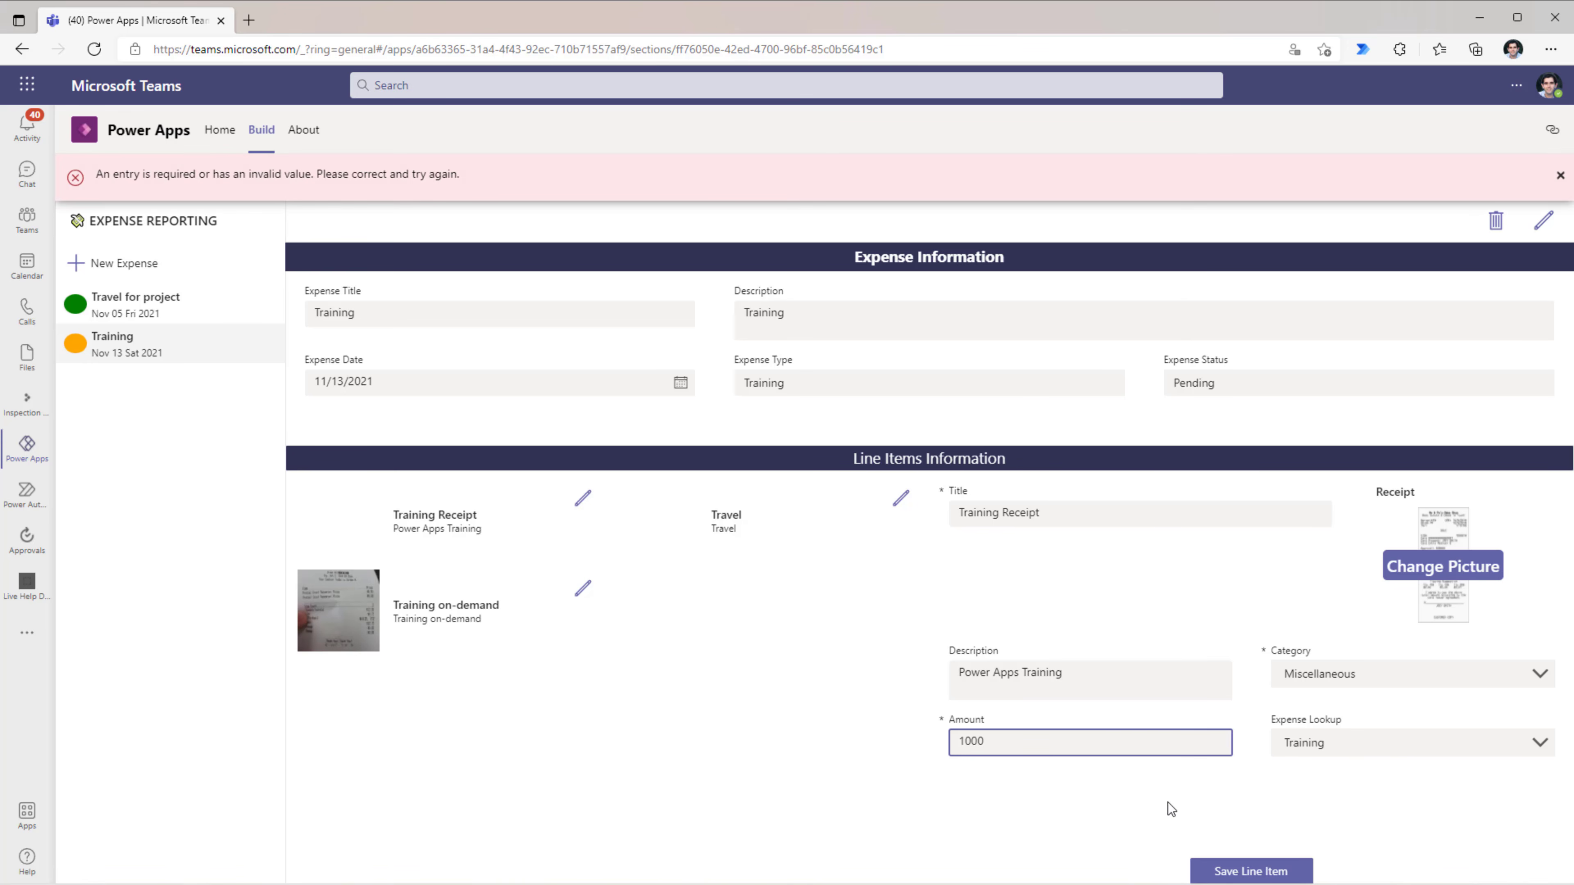
{"action": "left_click", "coordinate": [1239, 869]}
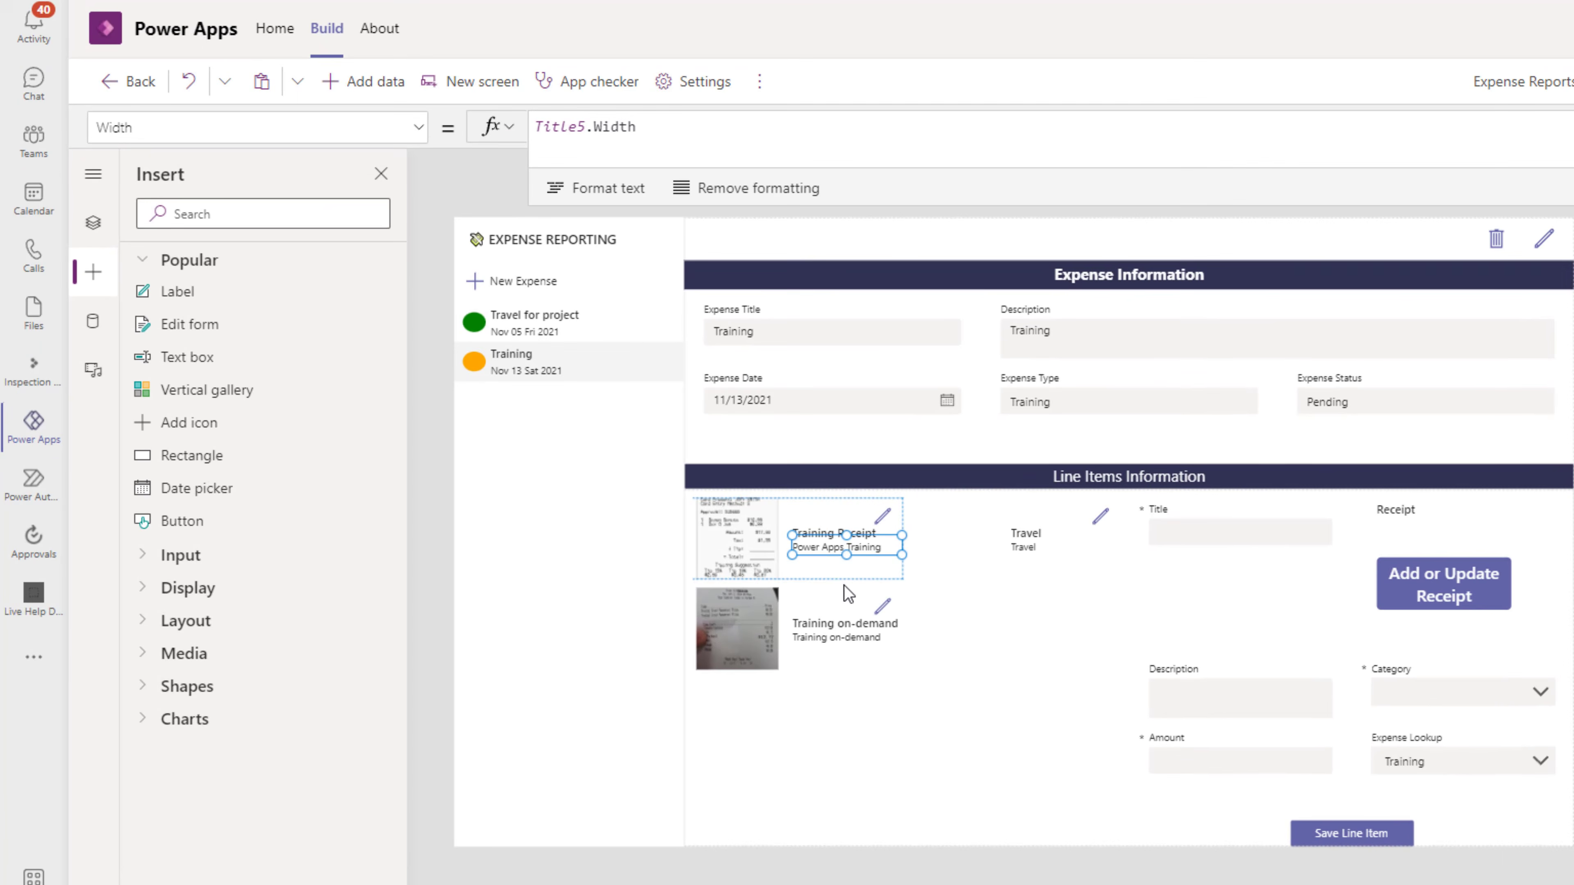
Step: Duplicate the description label in the LineItemsGallery and place the copy just below the original
{"action": "key", "text": "ctrl+v"}
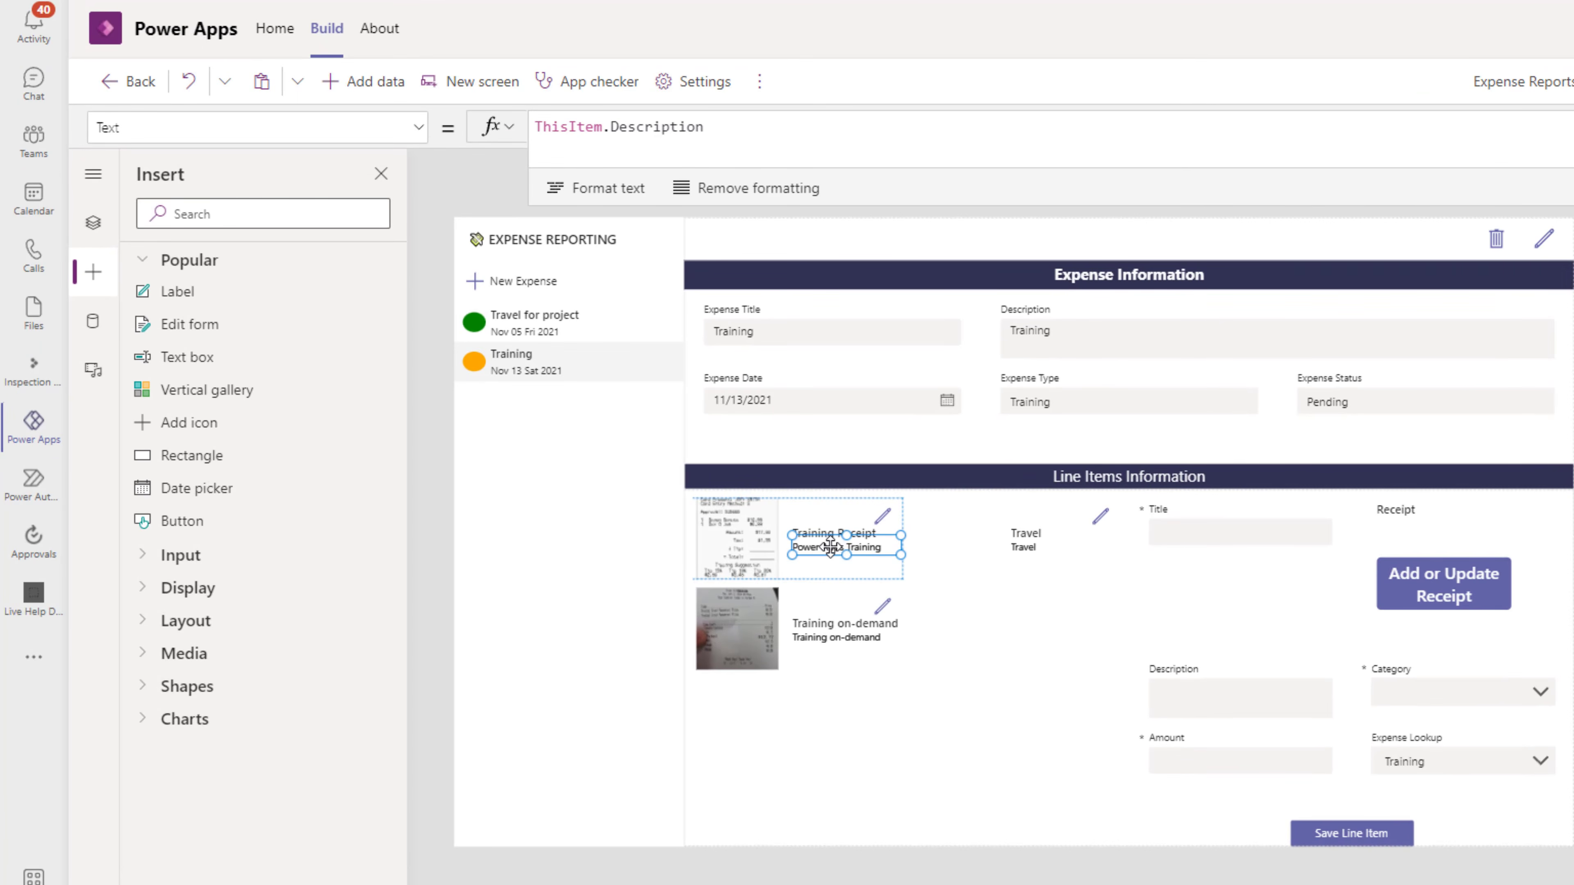
{"action": "left_click_drag", "start_coordinate": [833, 545], "coordinate": [833, 566]}
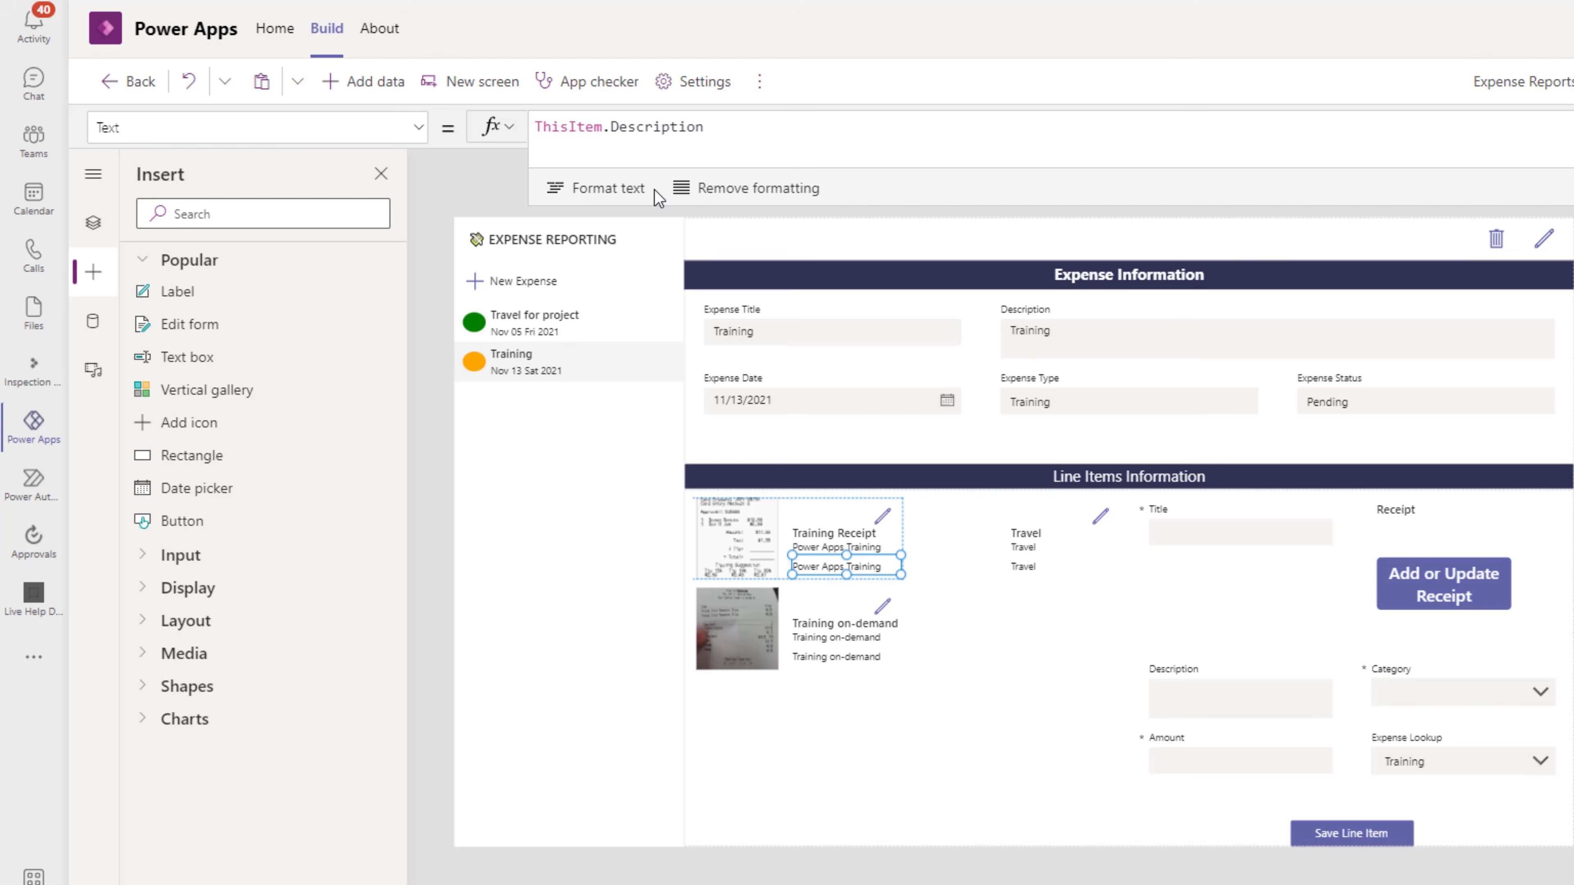
Step: Set the Text of the duplicated label in the LineItemsGallery to ThisItem.Amount
{"action": "double_click", "coordinate": [644, 137]}
{"action": "type", "text": "am"}
{"action": "key", "text": "Tab"}
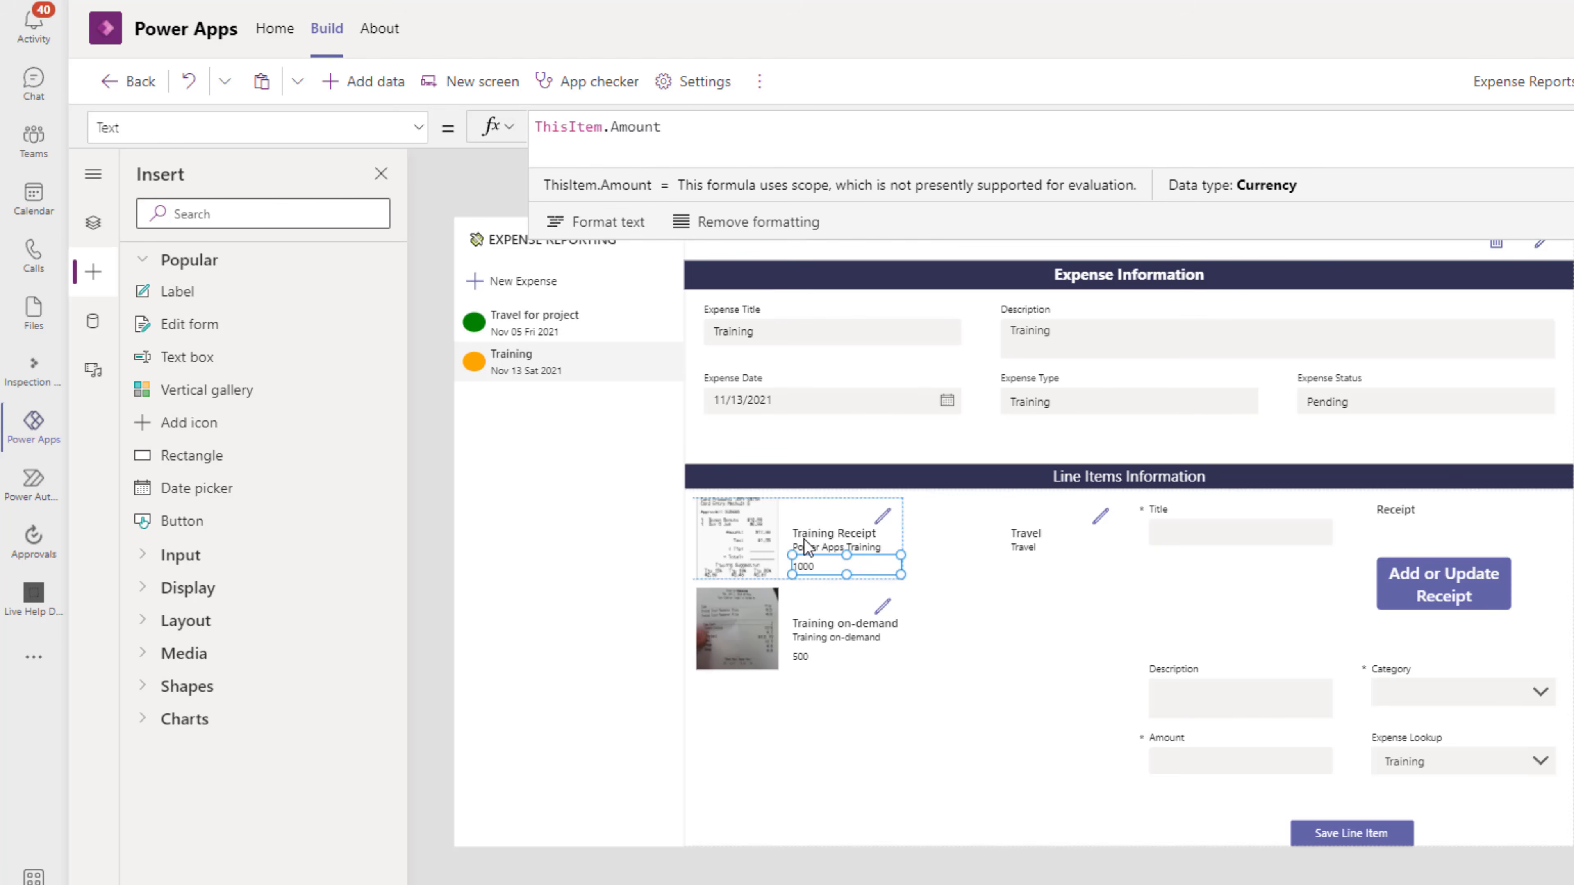
{"action": "left_click", "coordinate": [952, 669]}
Step: Set the line items header button's Text to "Line Items Information " & Sum(LineItemsGallery.AllItems,Amount)
{"action": "left_click", "coordinate": [1079, 485]}
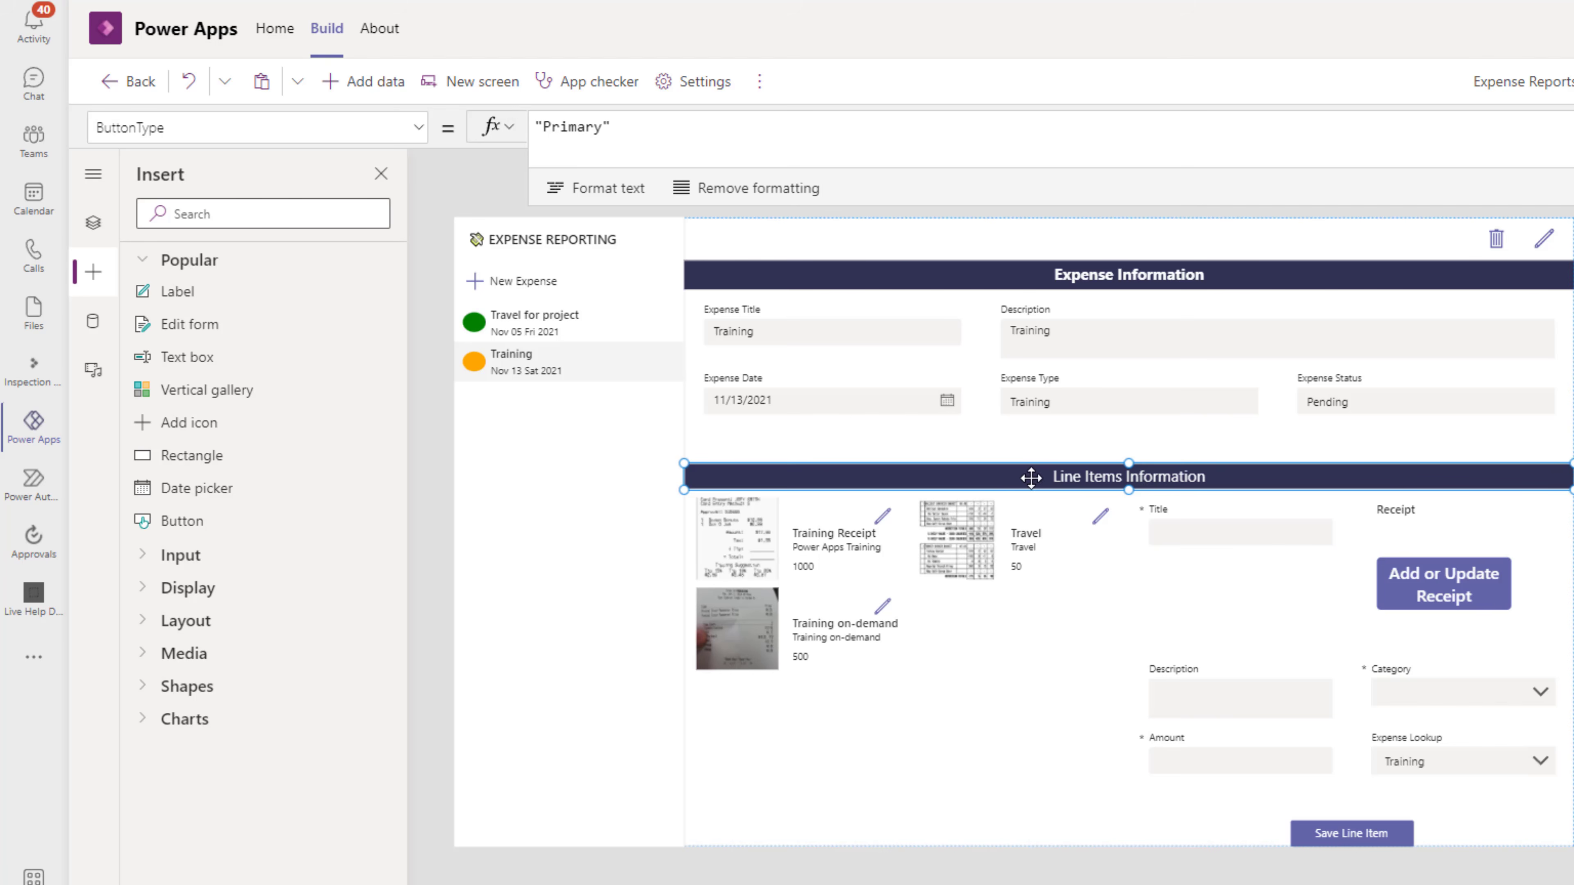
{"action": "left_click", "coordinate": [285, 124]}
{"action": "type", "text": "text"}
{"action": "key", "text": "Tab"}
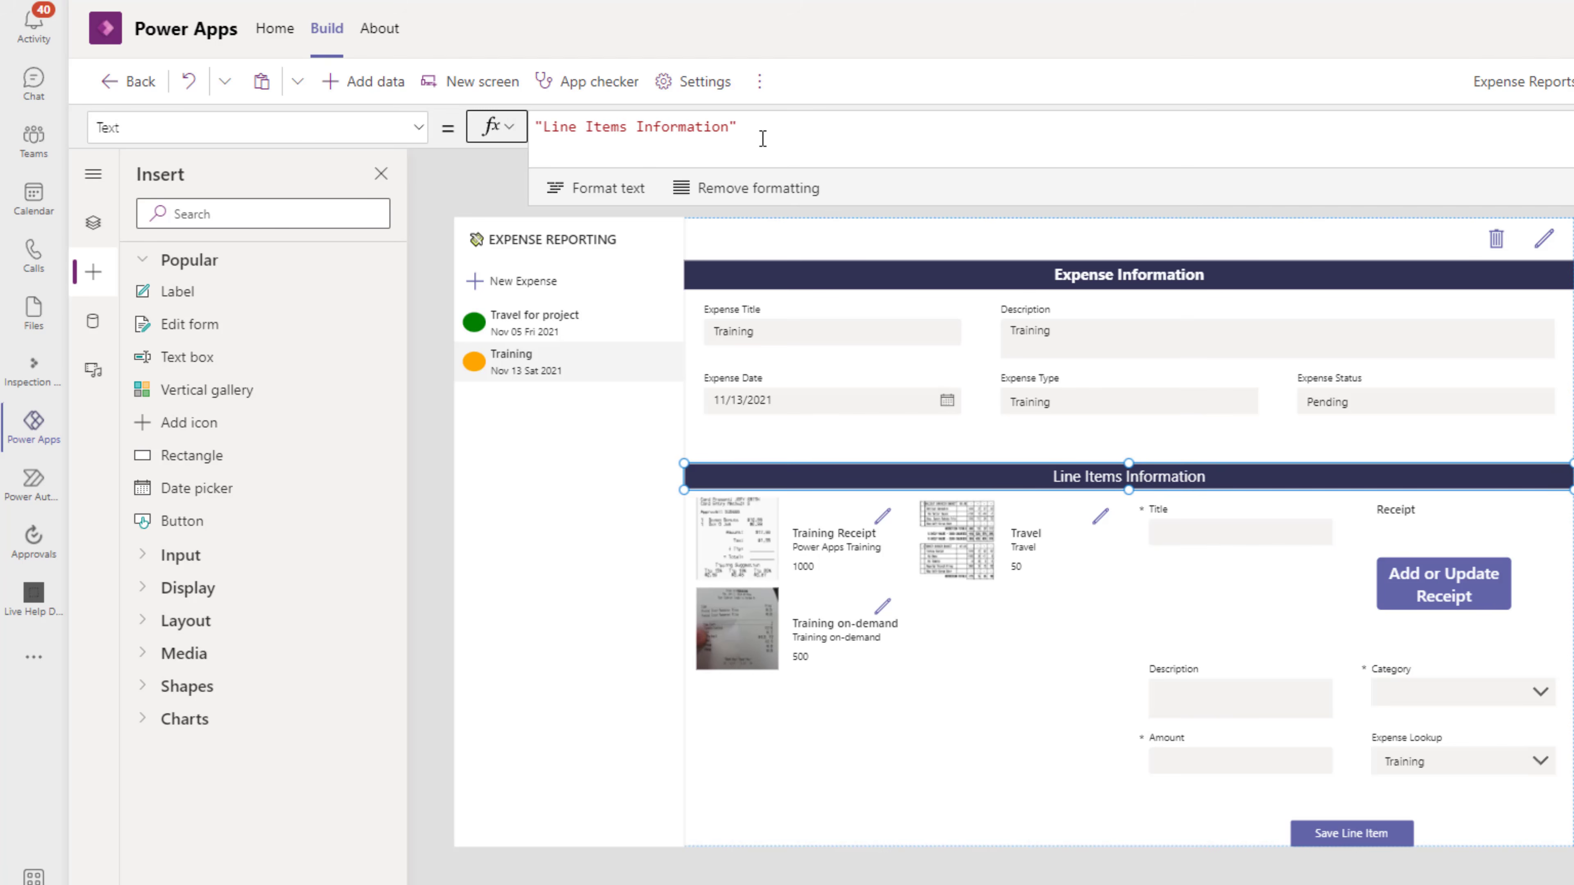
{"action": "left_click", "coordinate": [762, 139]}
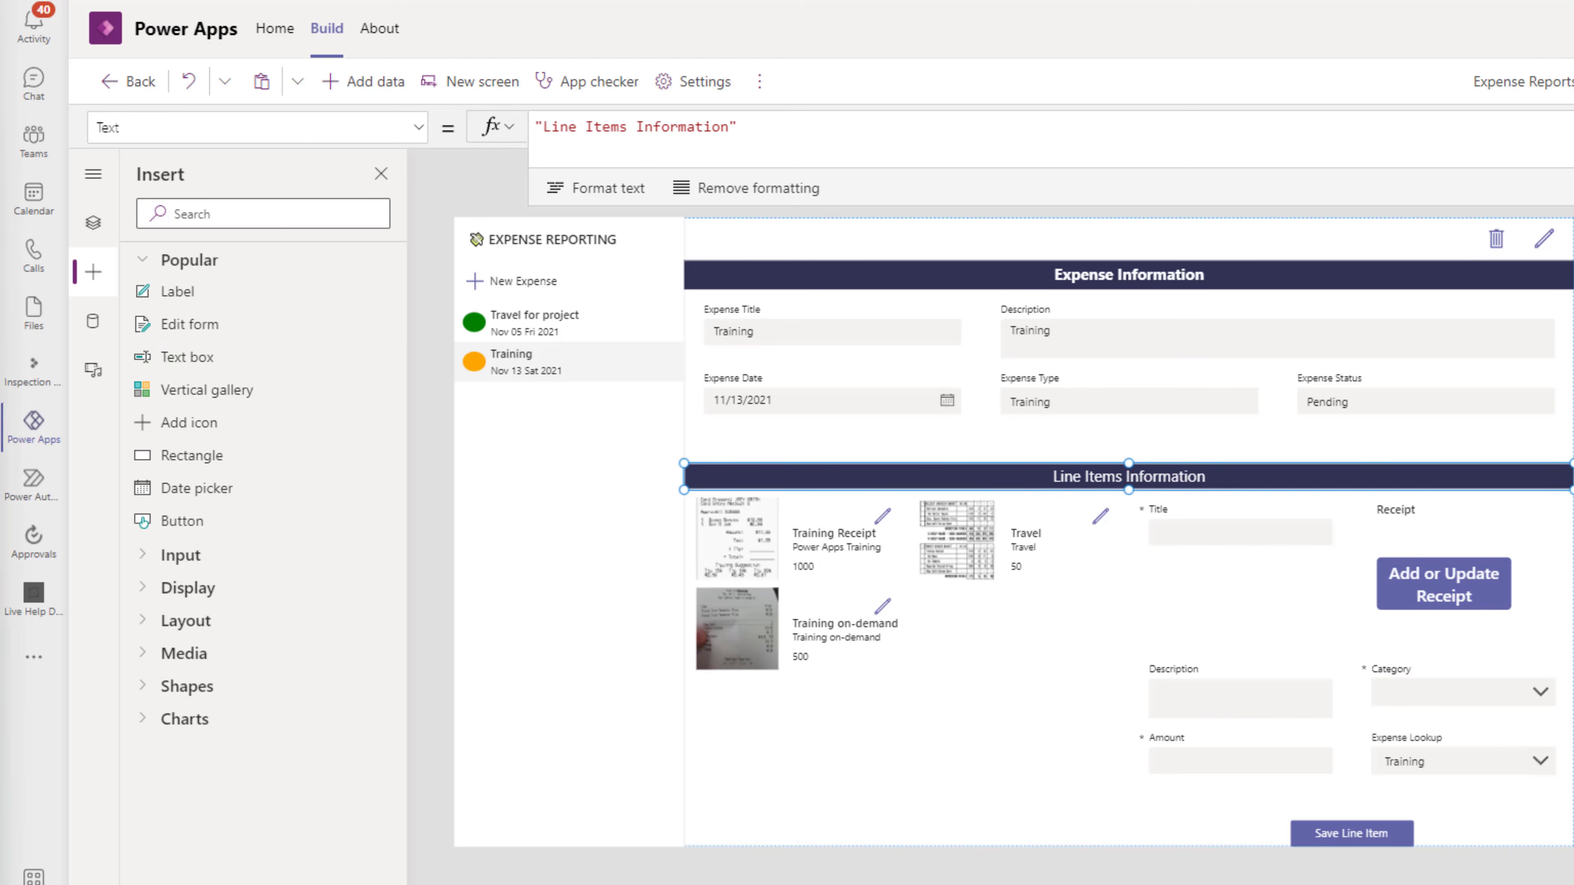
{"action": "key", "text": "BackSpace"}
{"action": "type", "text": "\" & sum"}
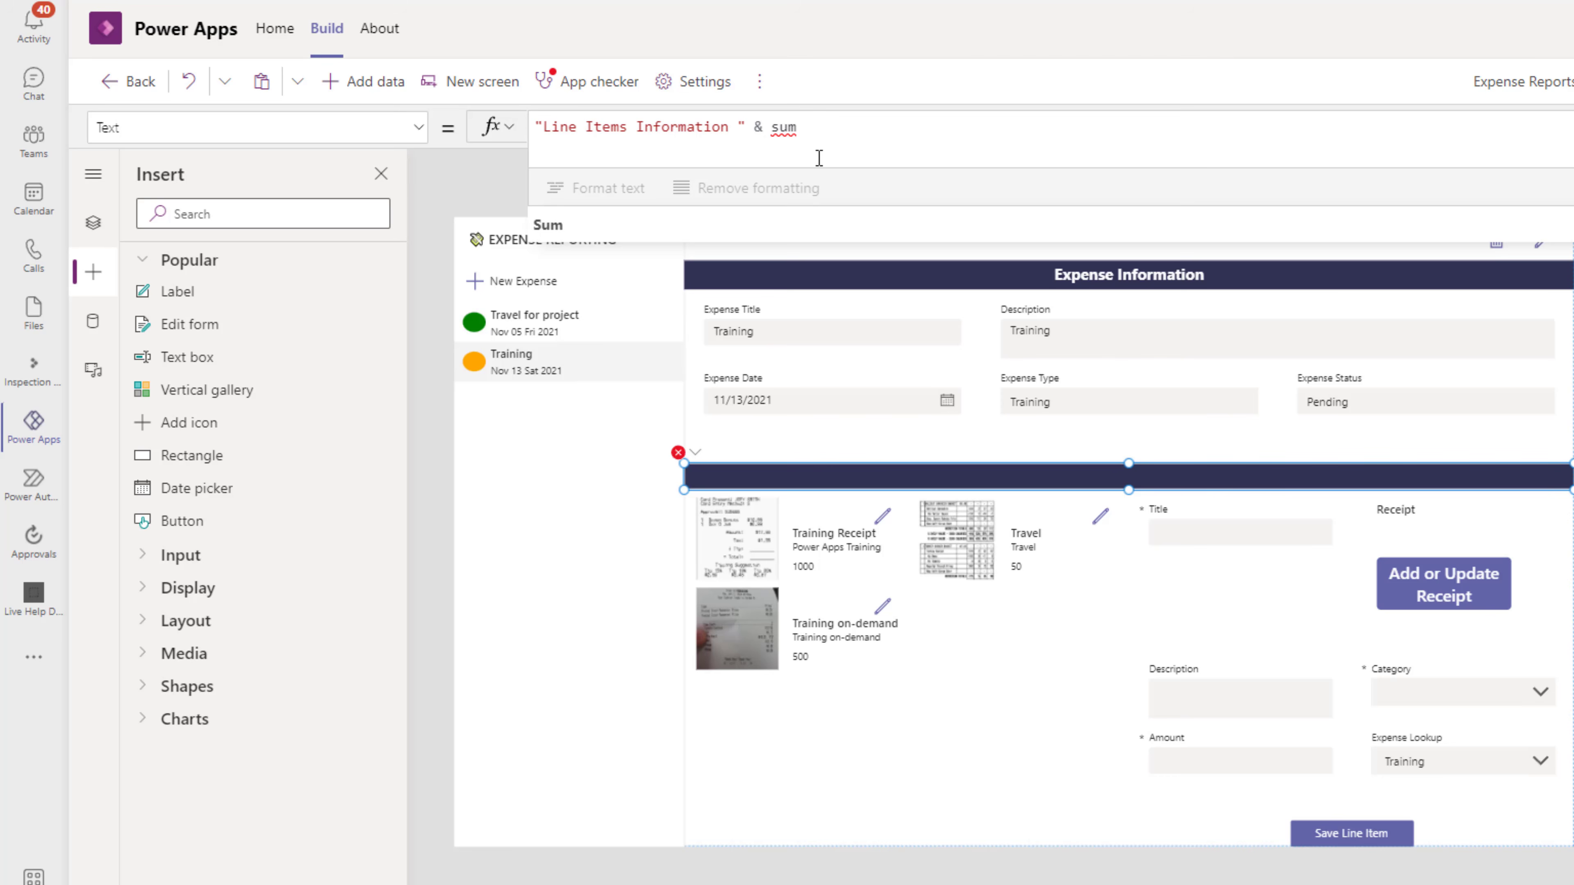
{"action": "type", "text": "(LineItemsGallery"}
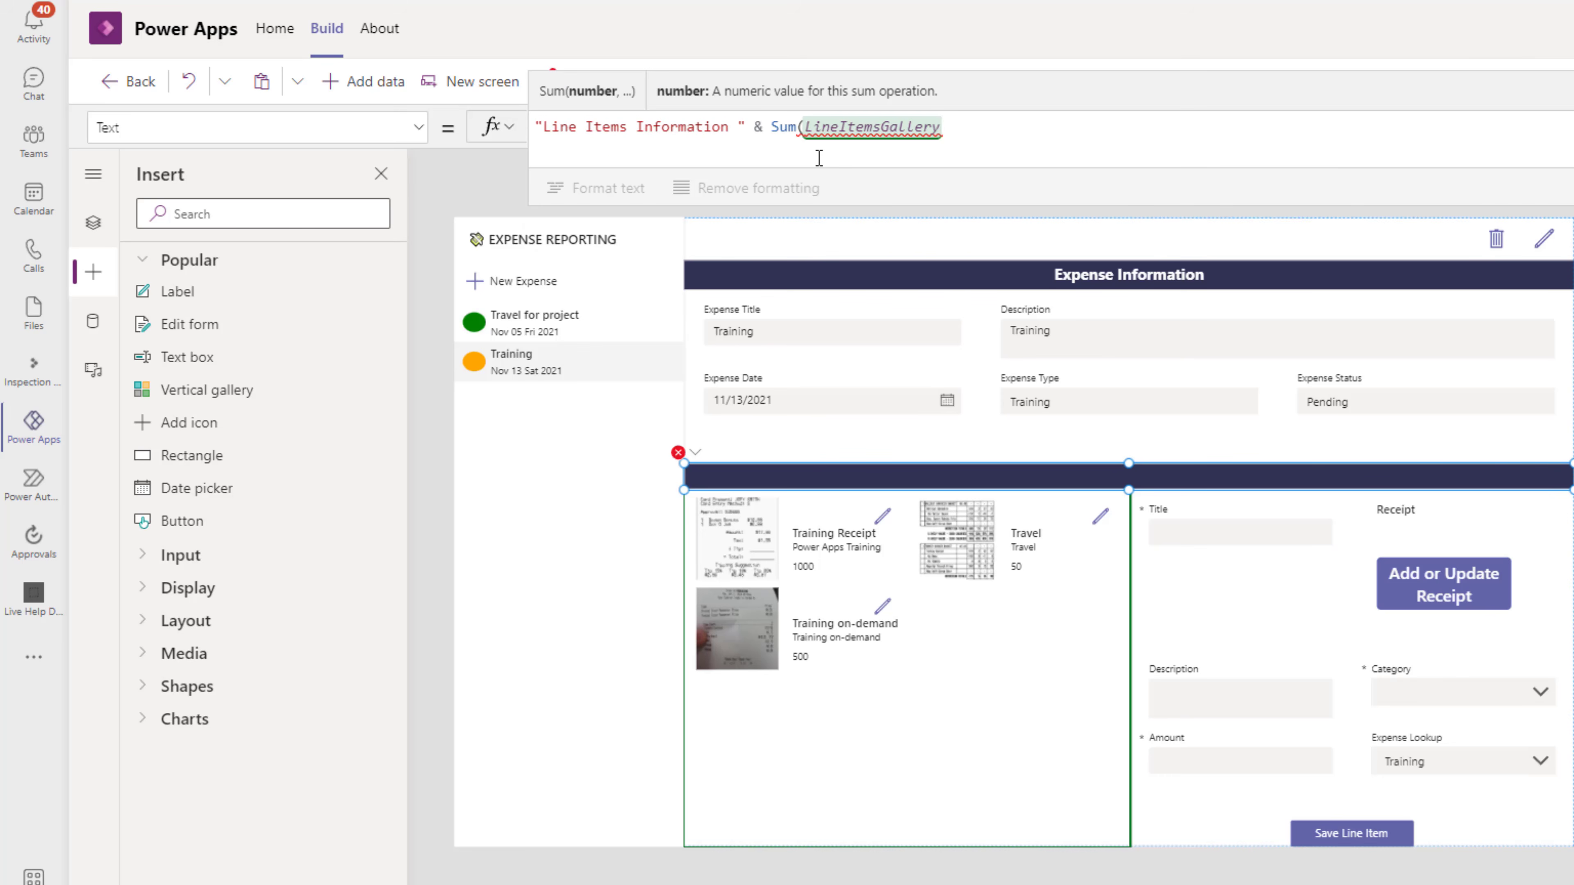
{"action": "type", "text": ".AllItems"}
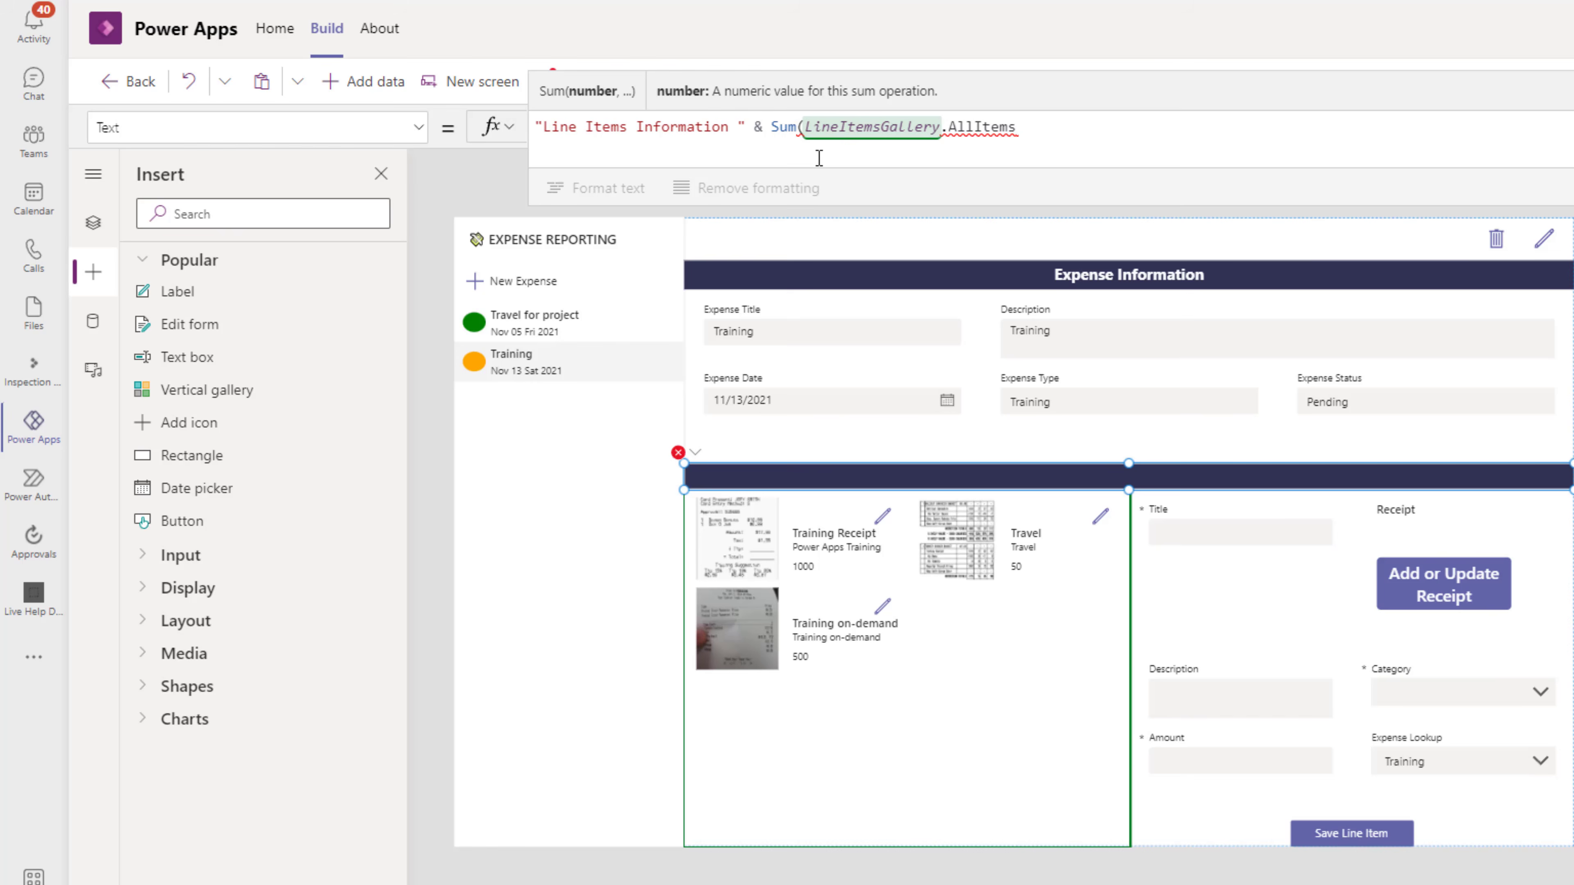
{"action": "type", "text": ","}
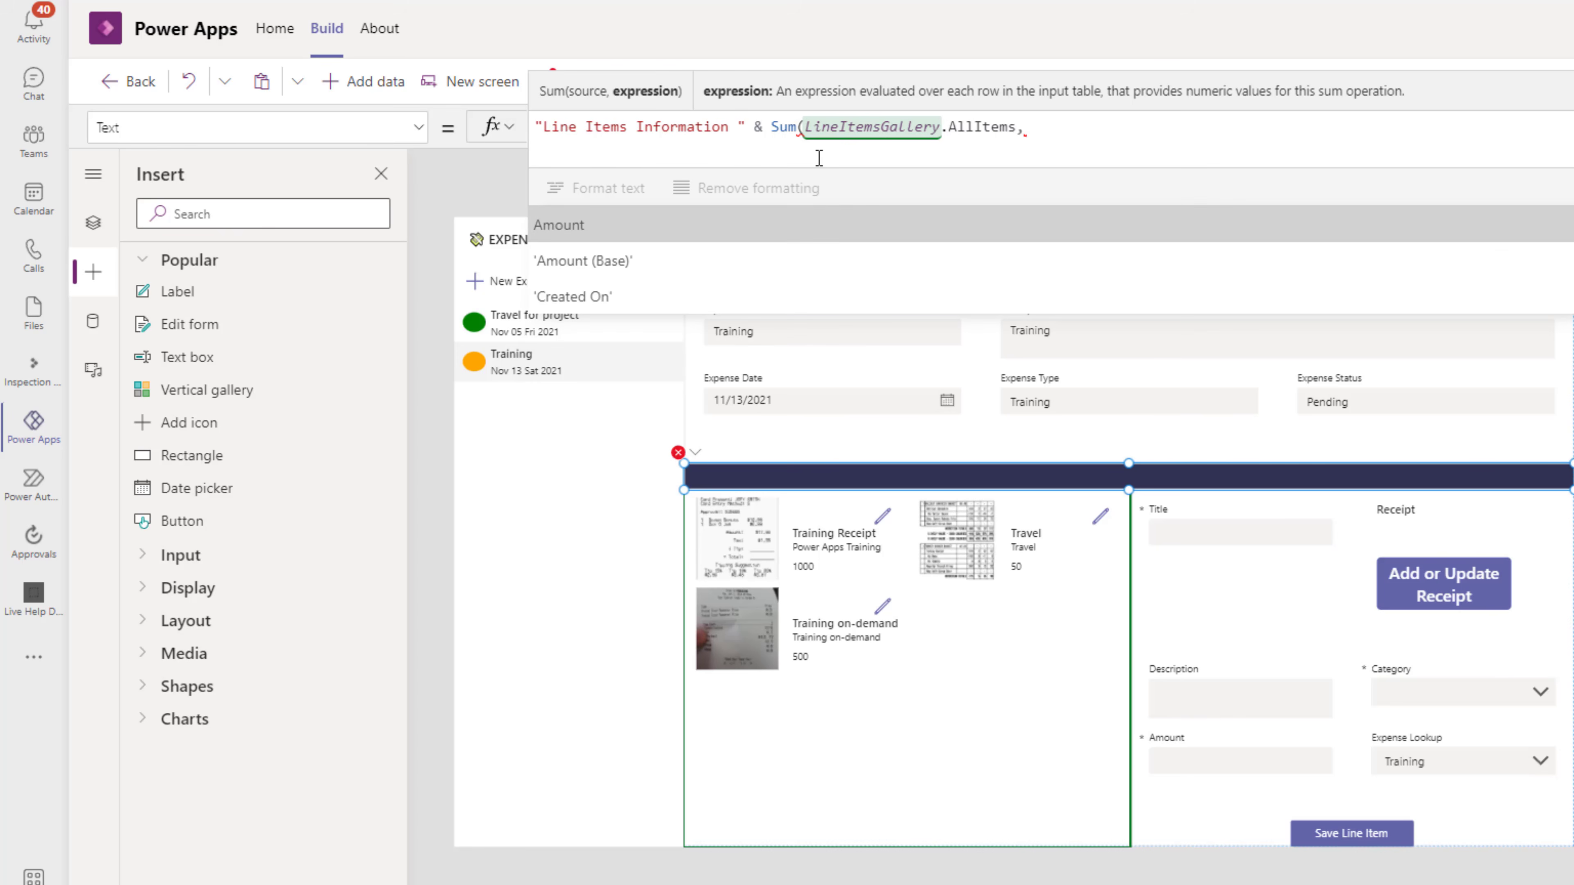
{"action": "key", "text": "Tab"}
{"action": "type", "text": ")"}
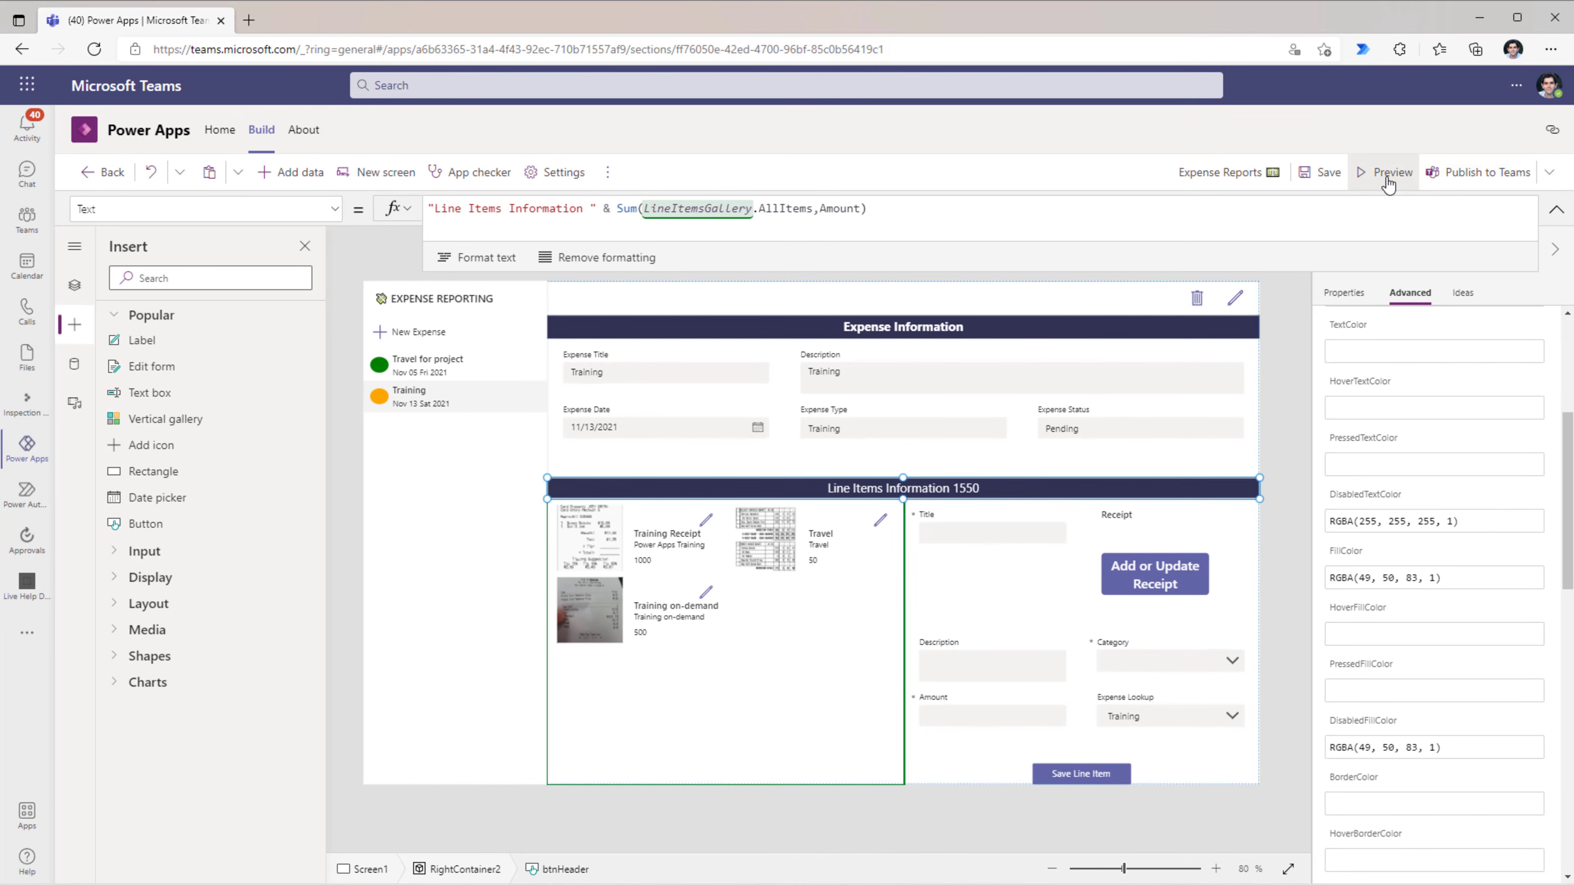
Step: Preview the app, check the line items total for the Travel for project and Training expenses, and start a new expense before closing the preview
{"action": "left_click", "coordinate": [1480, 147]}
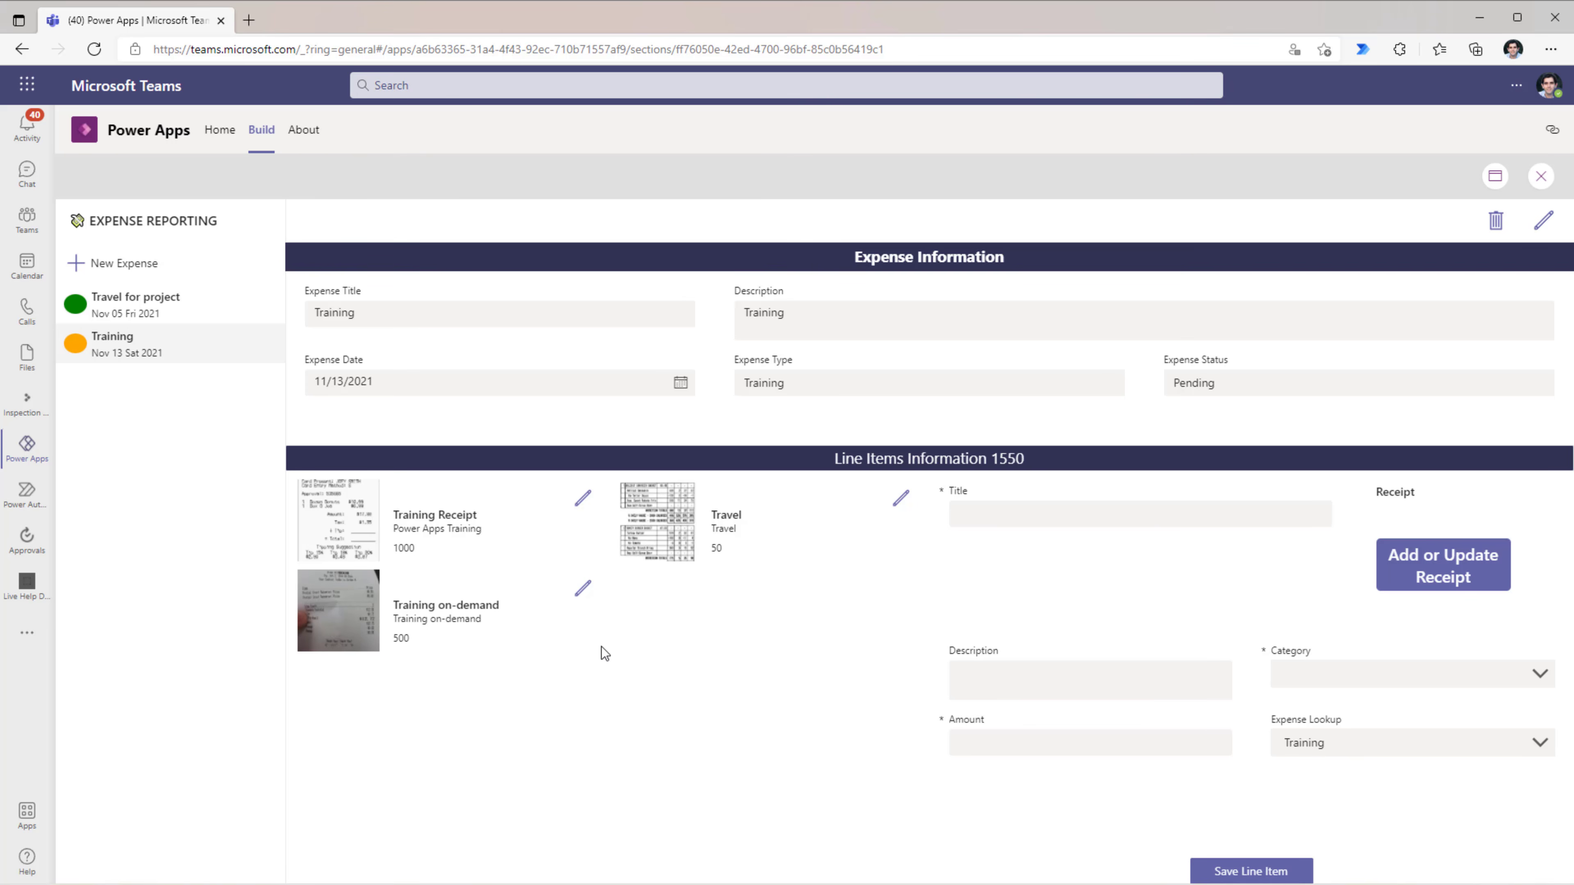
{"action": "left_click", "coordinate": [186, 305]}
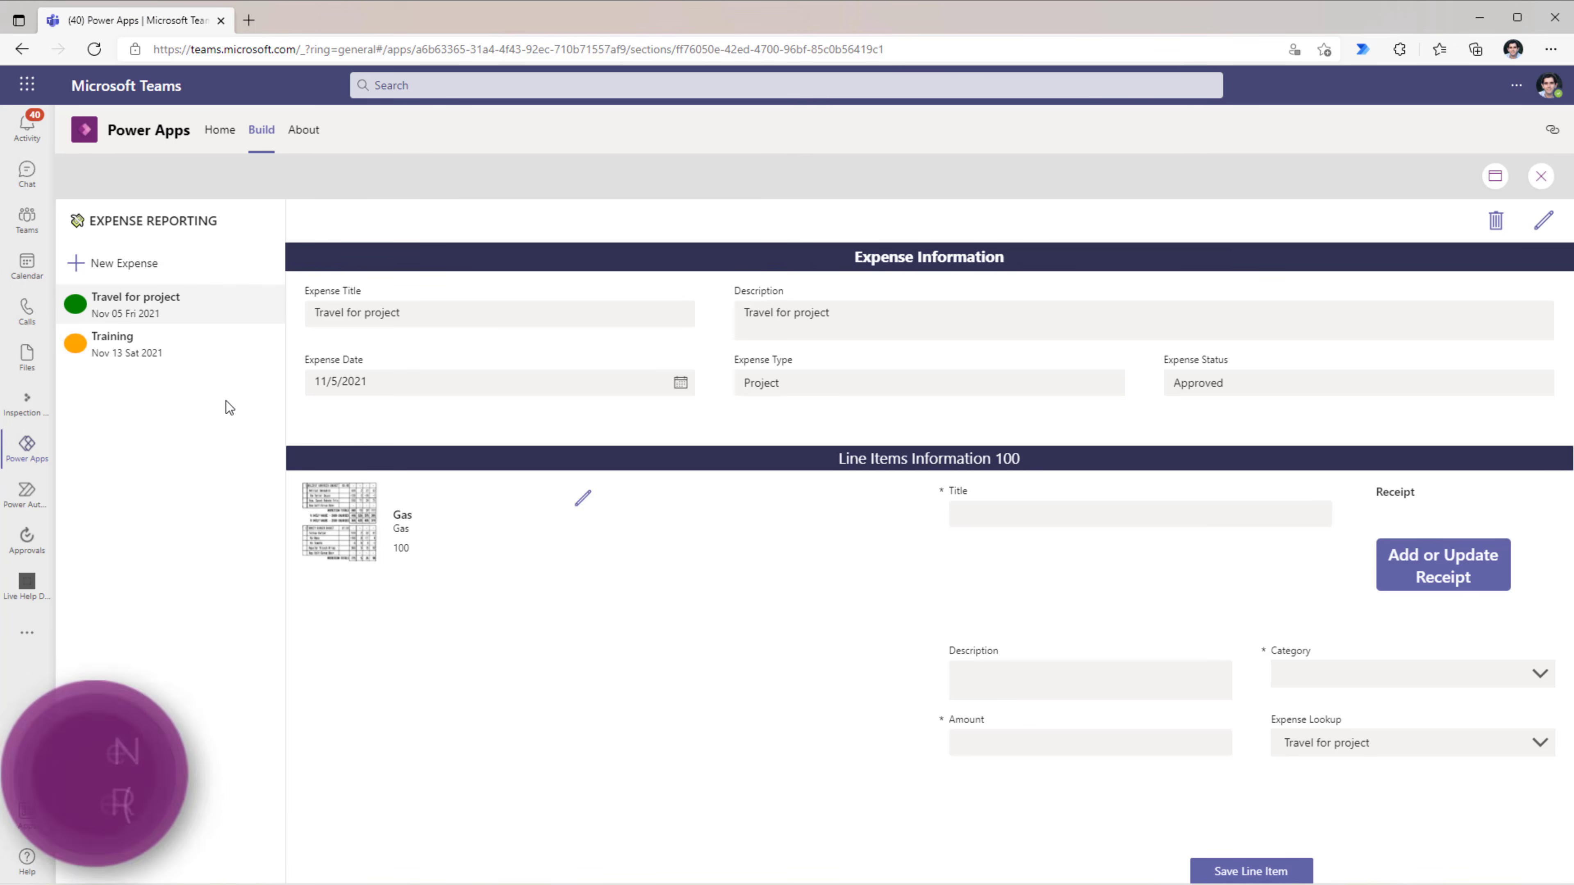
{"action": "left_click", "coordinate": [161, 338]}
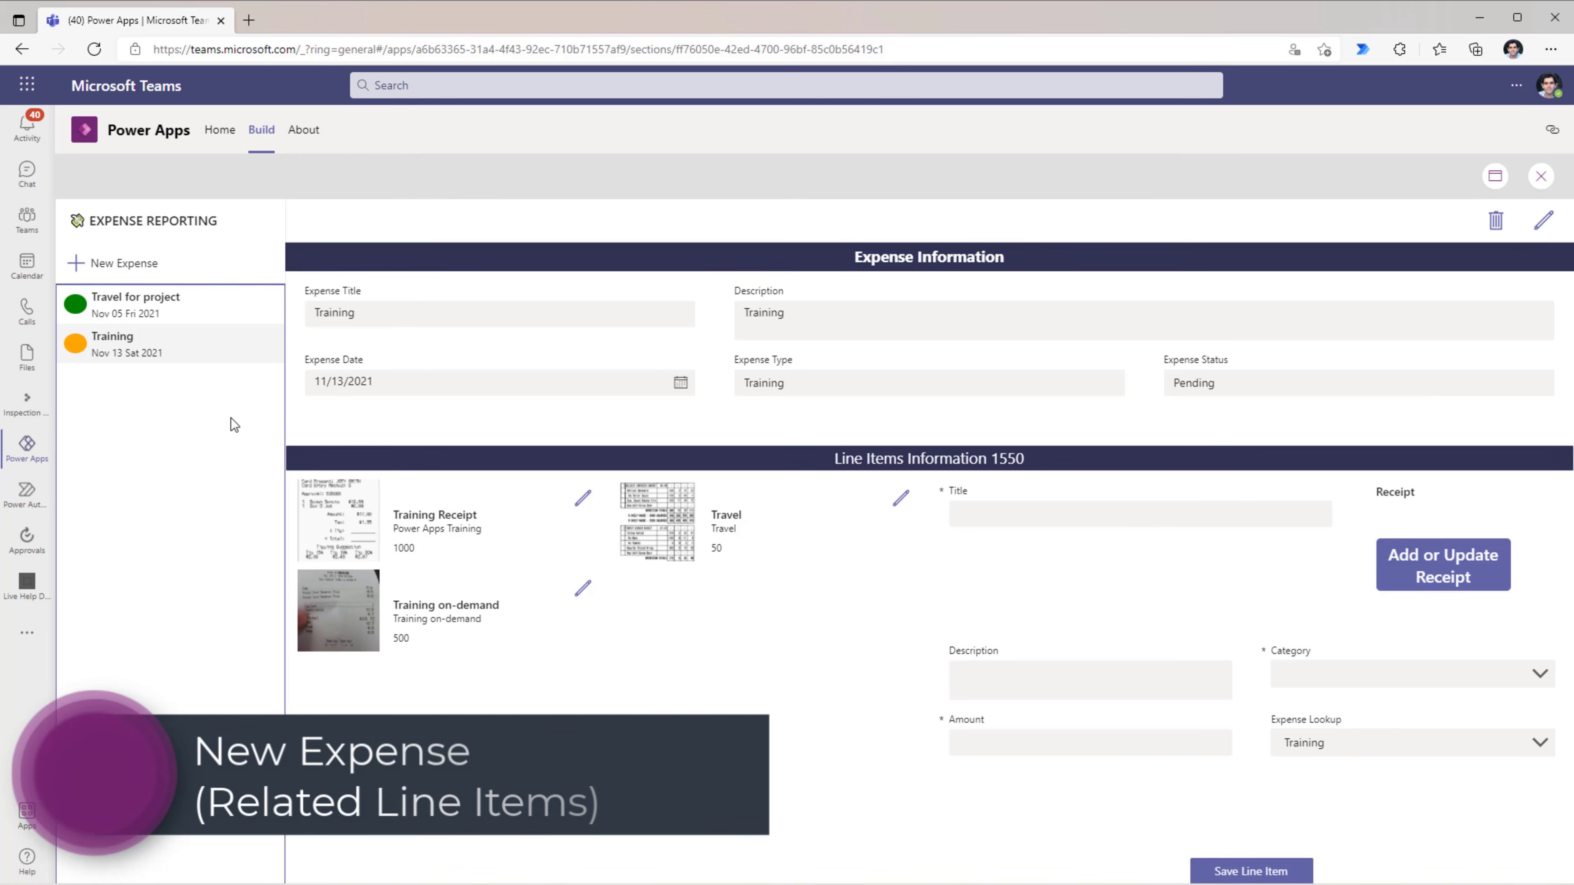
{"action": "left_click", "coordinate": [124, 263]}
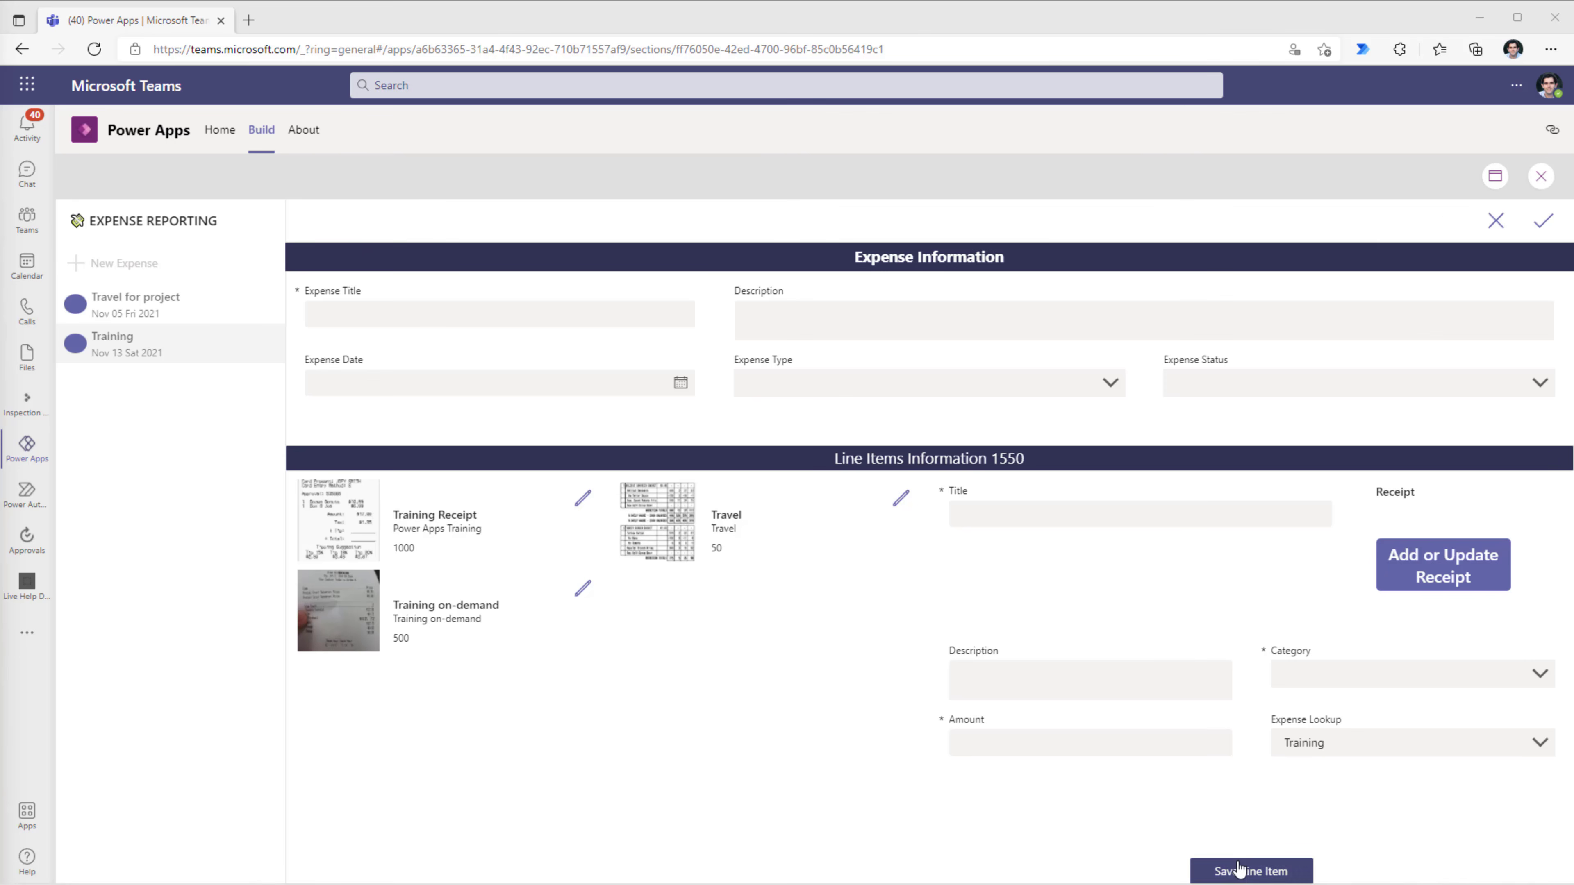
{"action": "left_click", "coordinate": [1539, 178]}
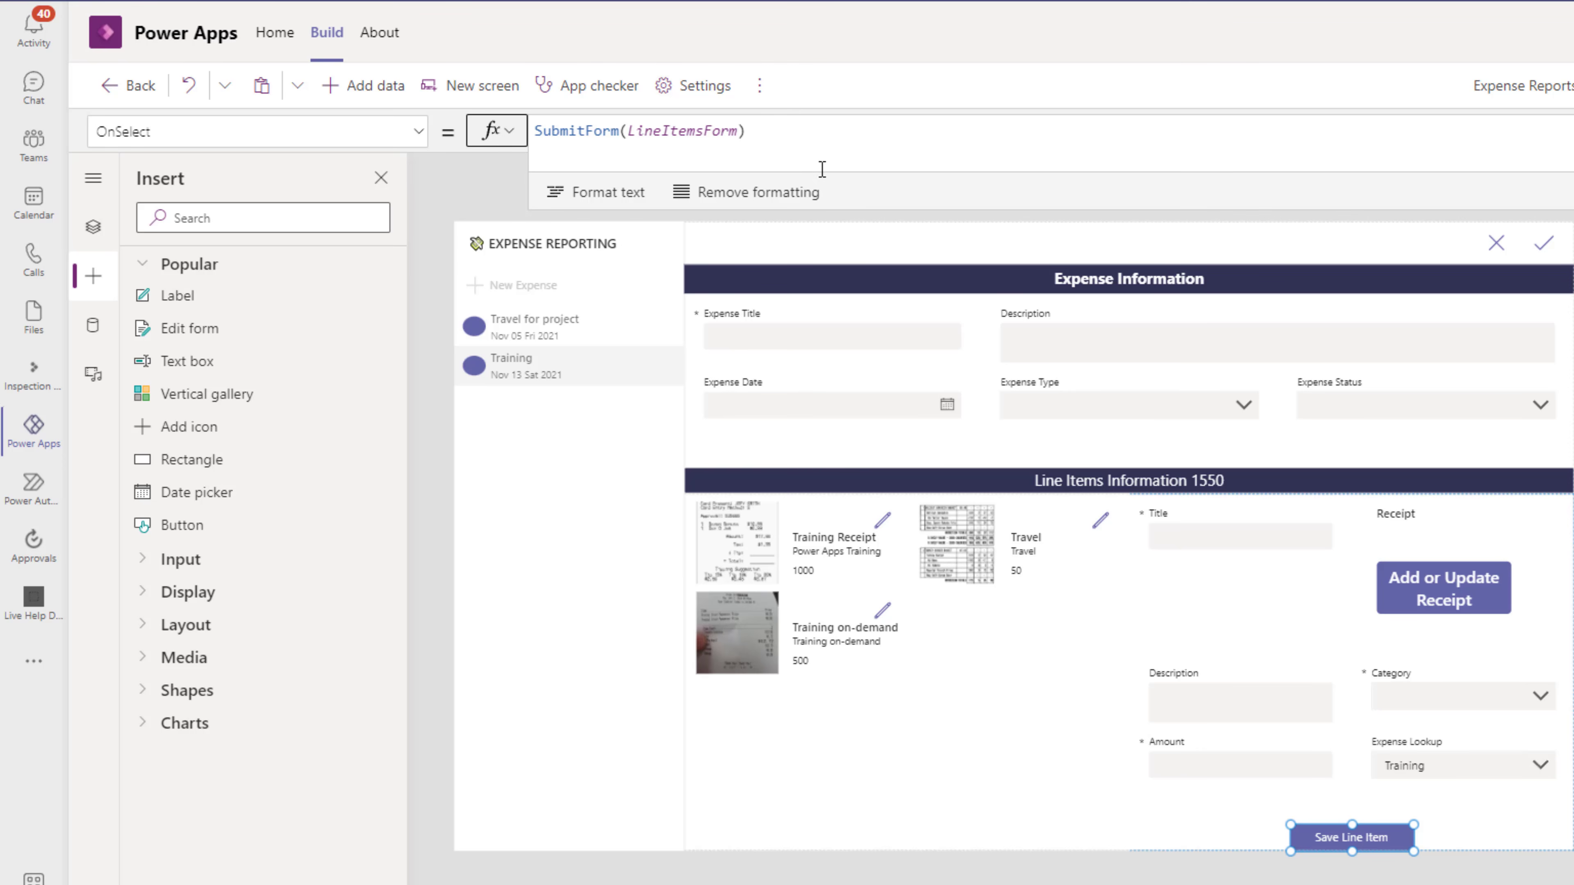
Step: Begin the Save Line Item button's OnSelect formula with an If condition testing ExpenseForm.Mode=FormMode.New, ahead of the existing SubmitForm call
{"action": "left_click", "coordinate": [756, 134]}
{"action": "left_click", "coordinate": [538, 127]}
{"action": "key", "text": "Return"}
{"action": "key", "text": "Return"}
{"action": "key", "text": "Up"}
{"action": "key", "text": "Up"}
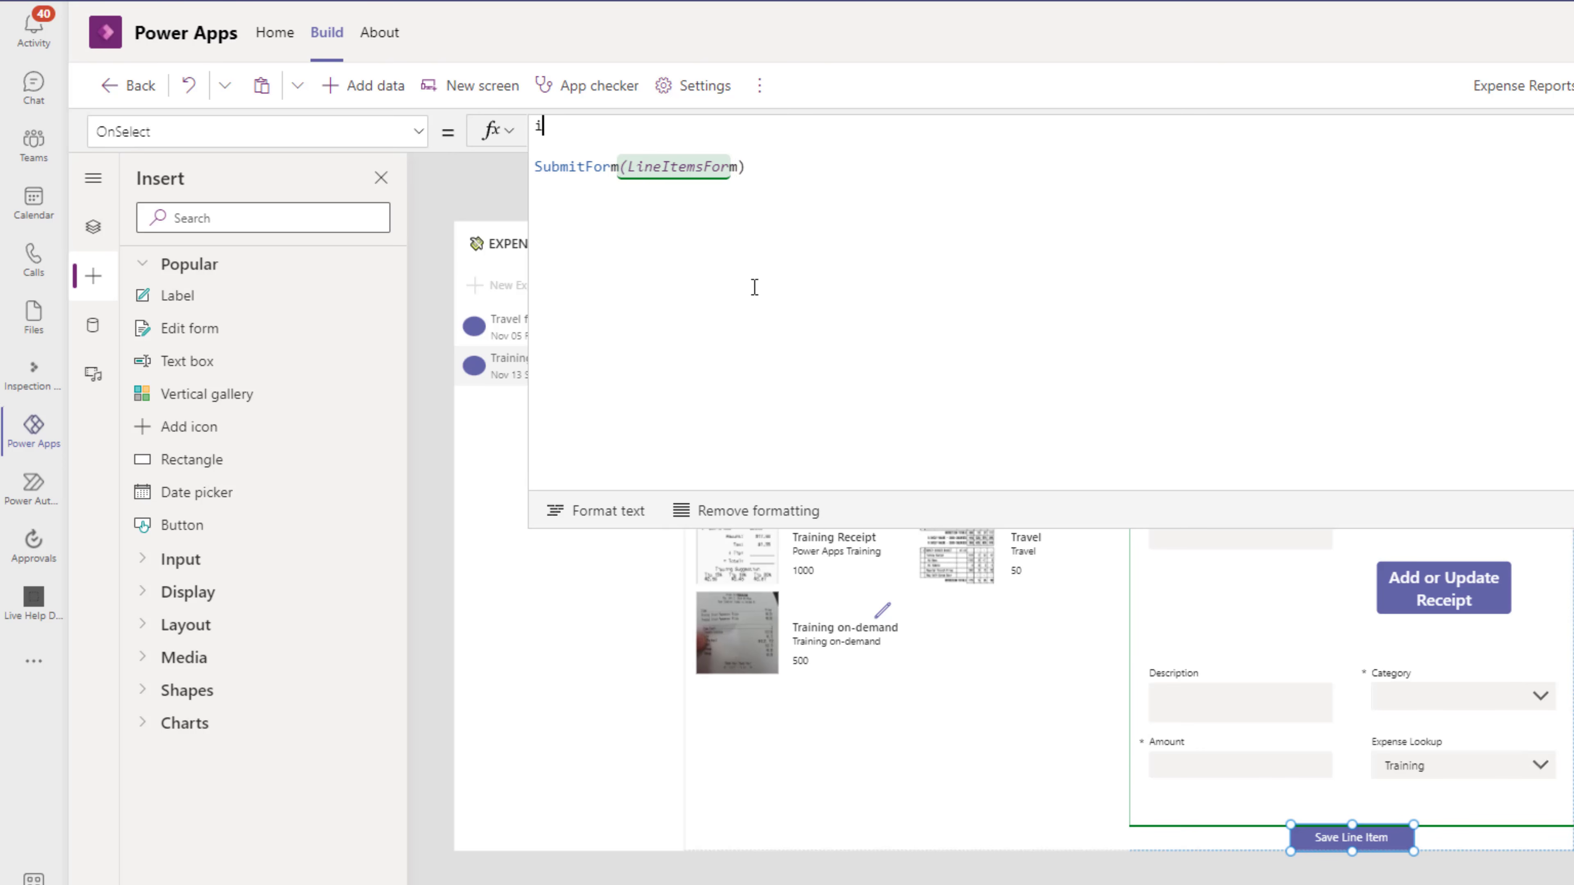
{"action": "type", "text": "If(ExpenseForm"}
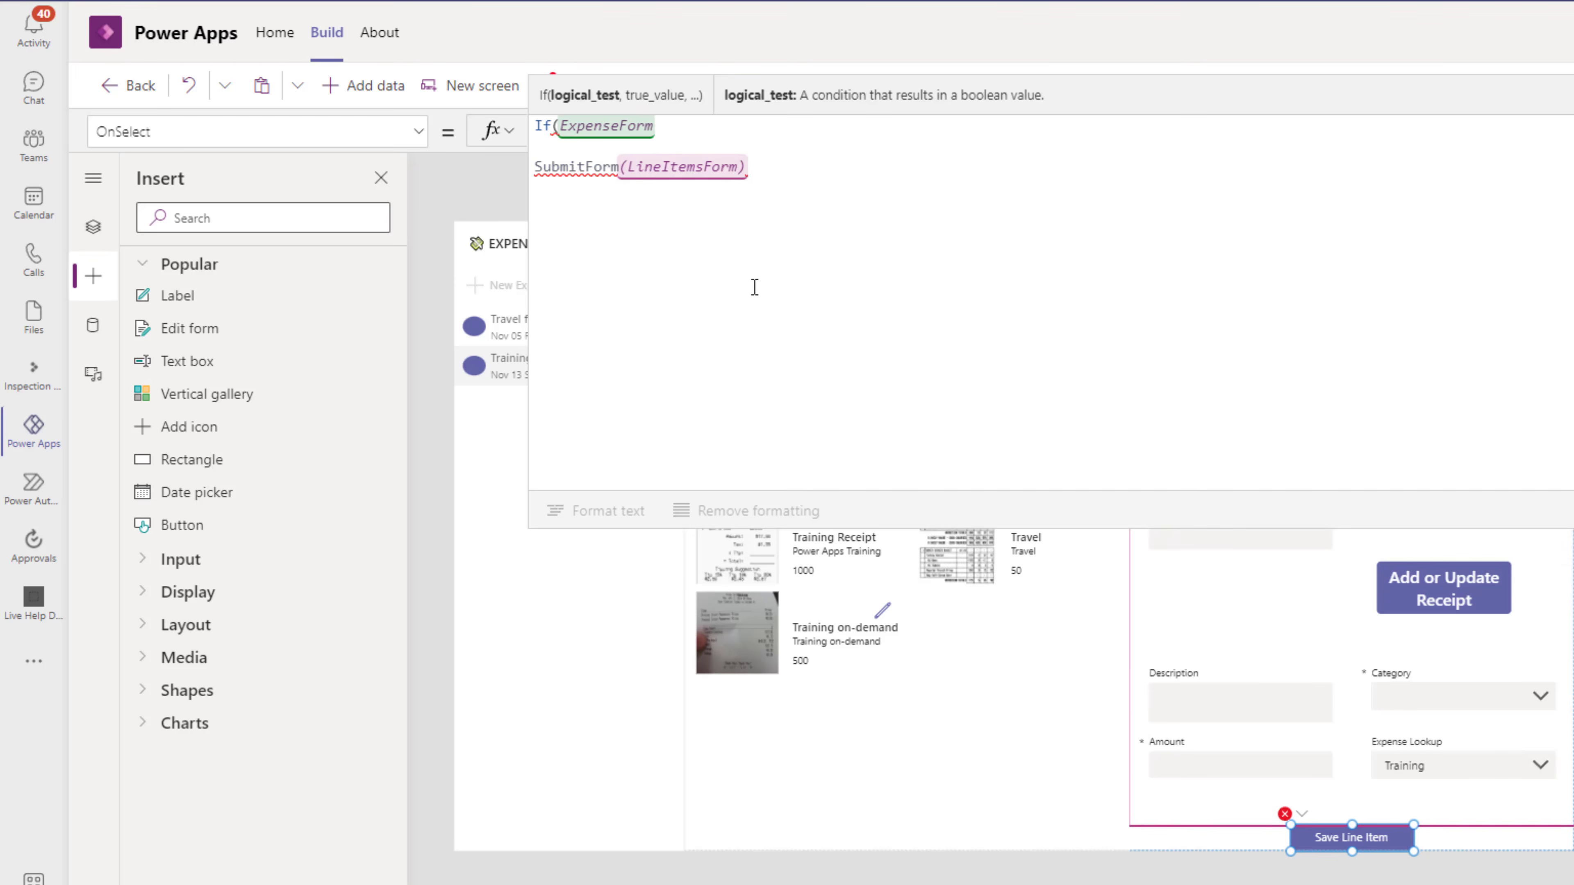
{"action": "type", "text": ".Mode="}
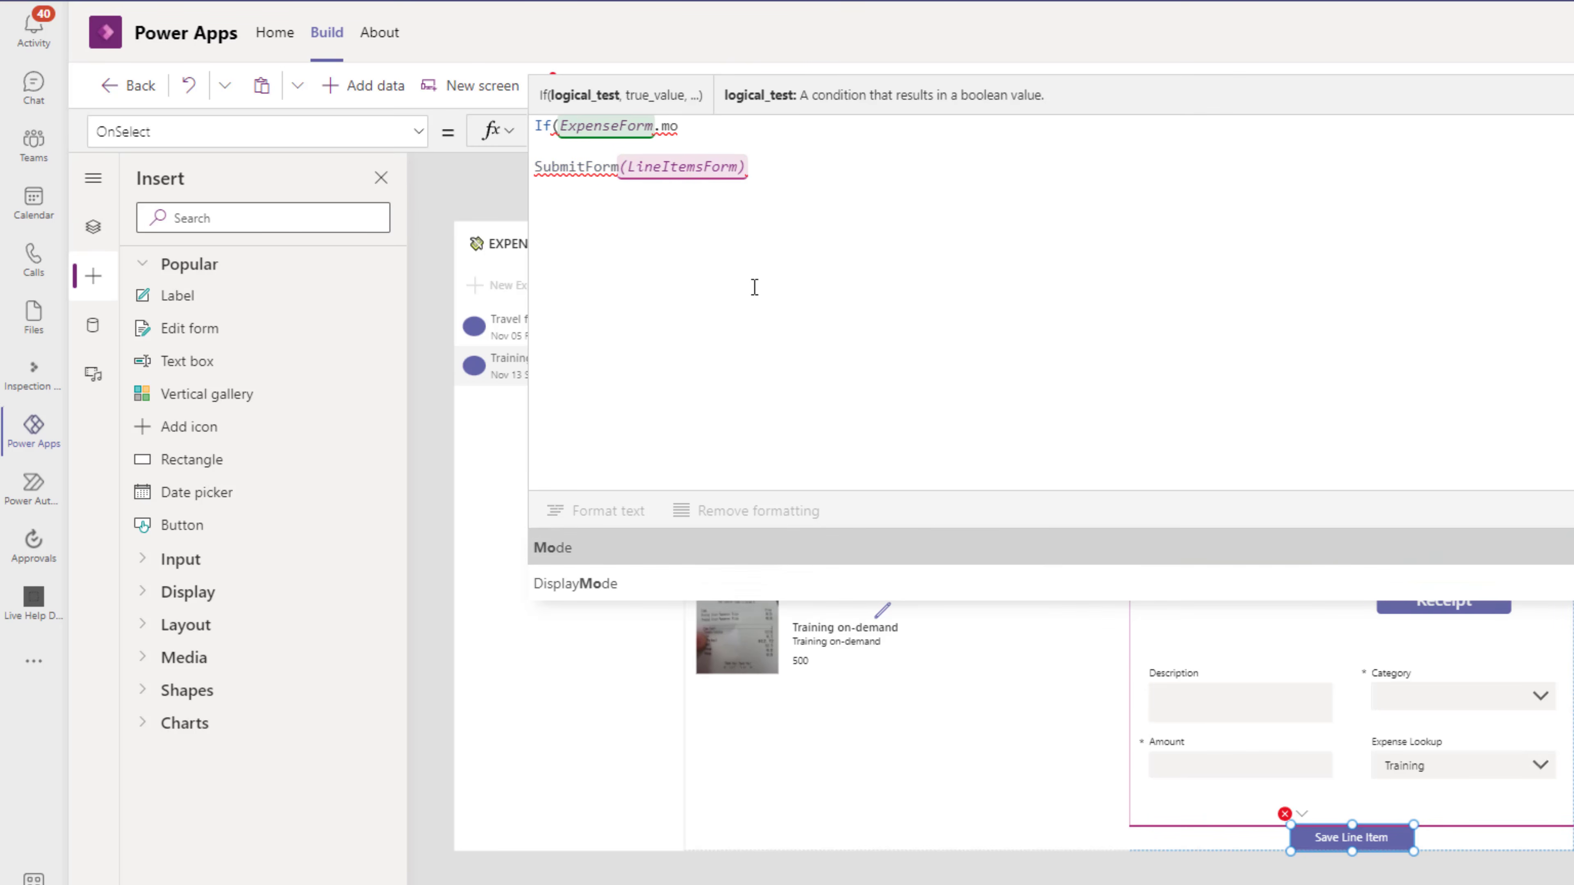
{"action": "type", "text": "Form"}
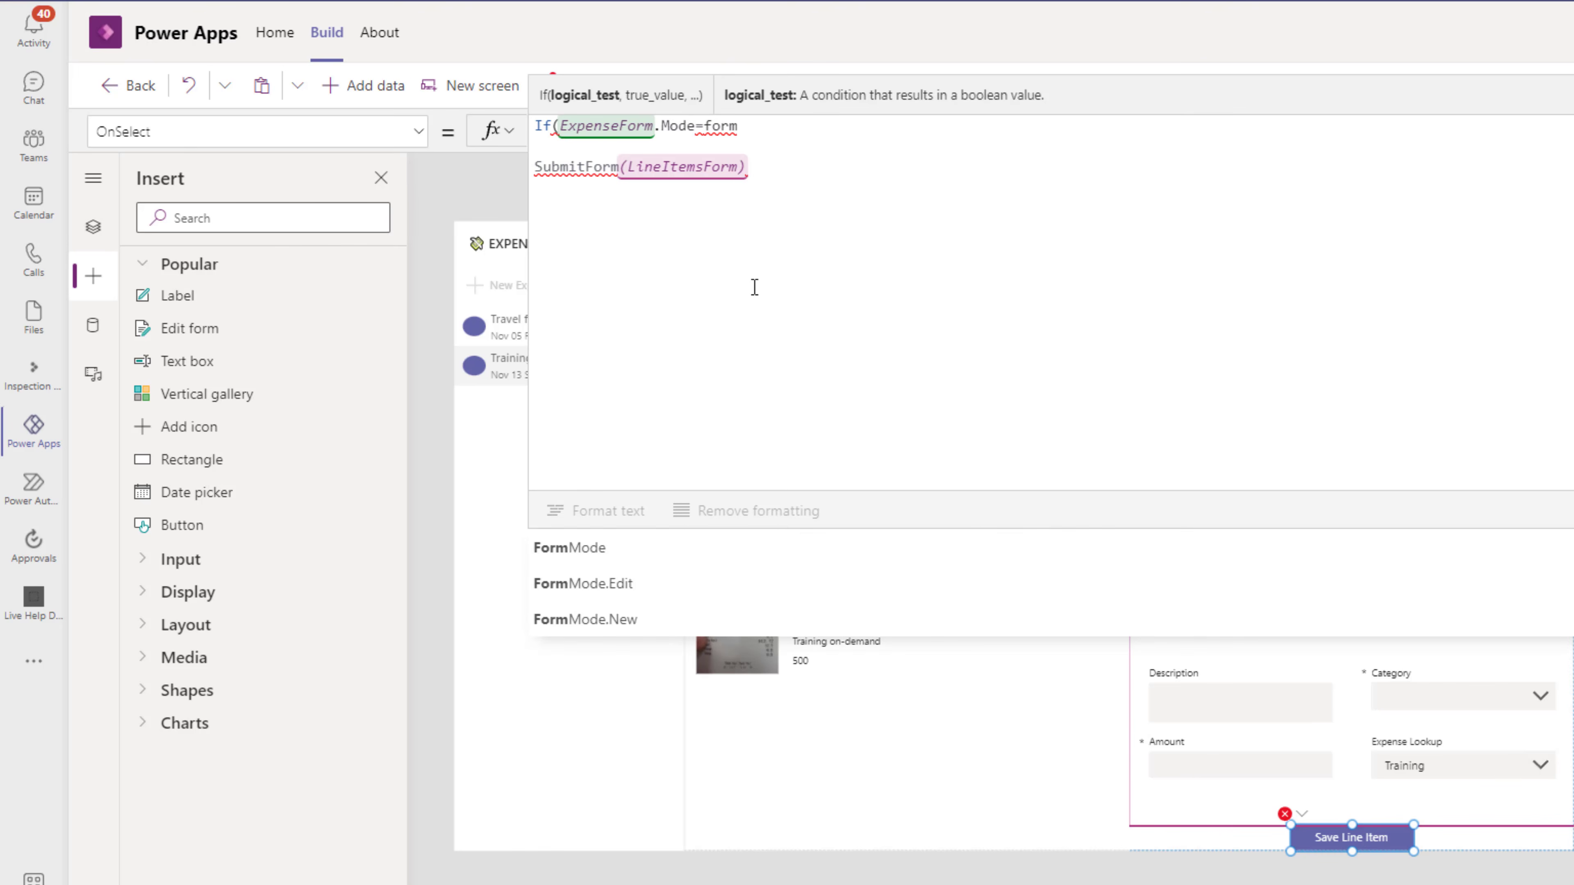
{"action": "key", "text": "Down"}
{"action": "key", "text": "Down"}
{"action": "key", "text": "Tab"}
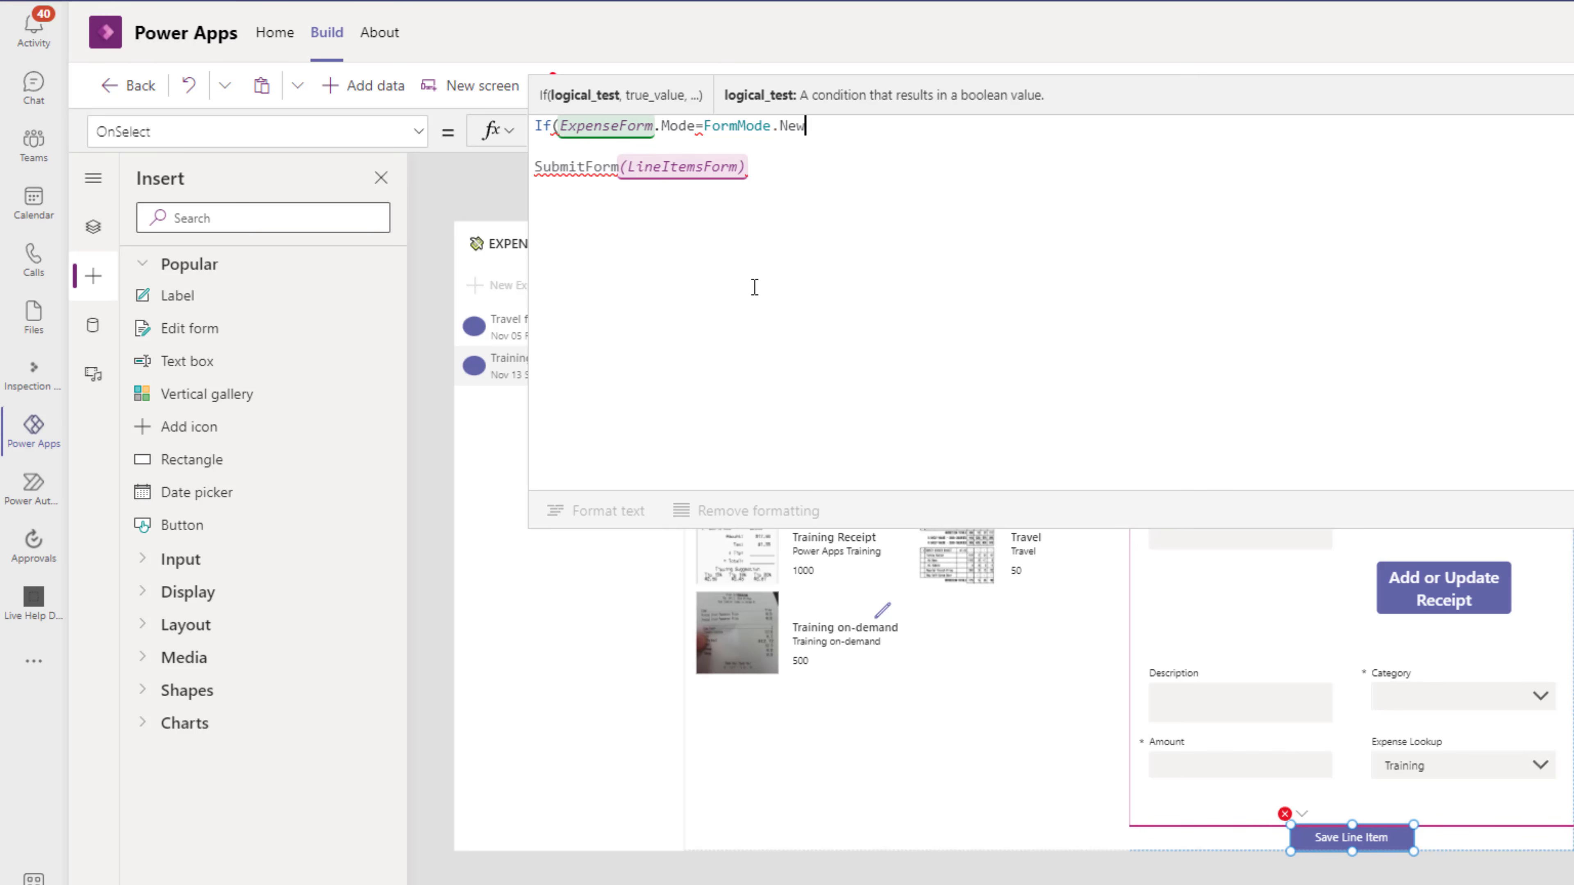
{"action": "type", "text": ","}
{"action": "key", "text": "Return"}
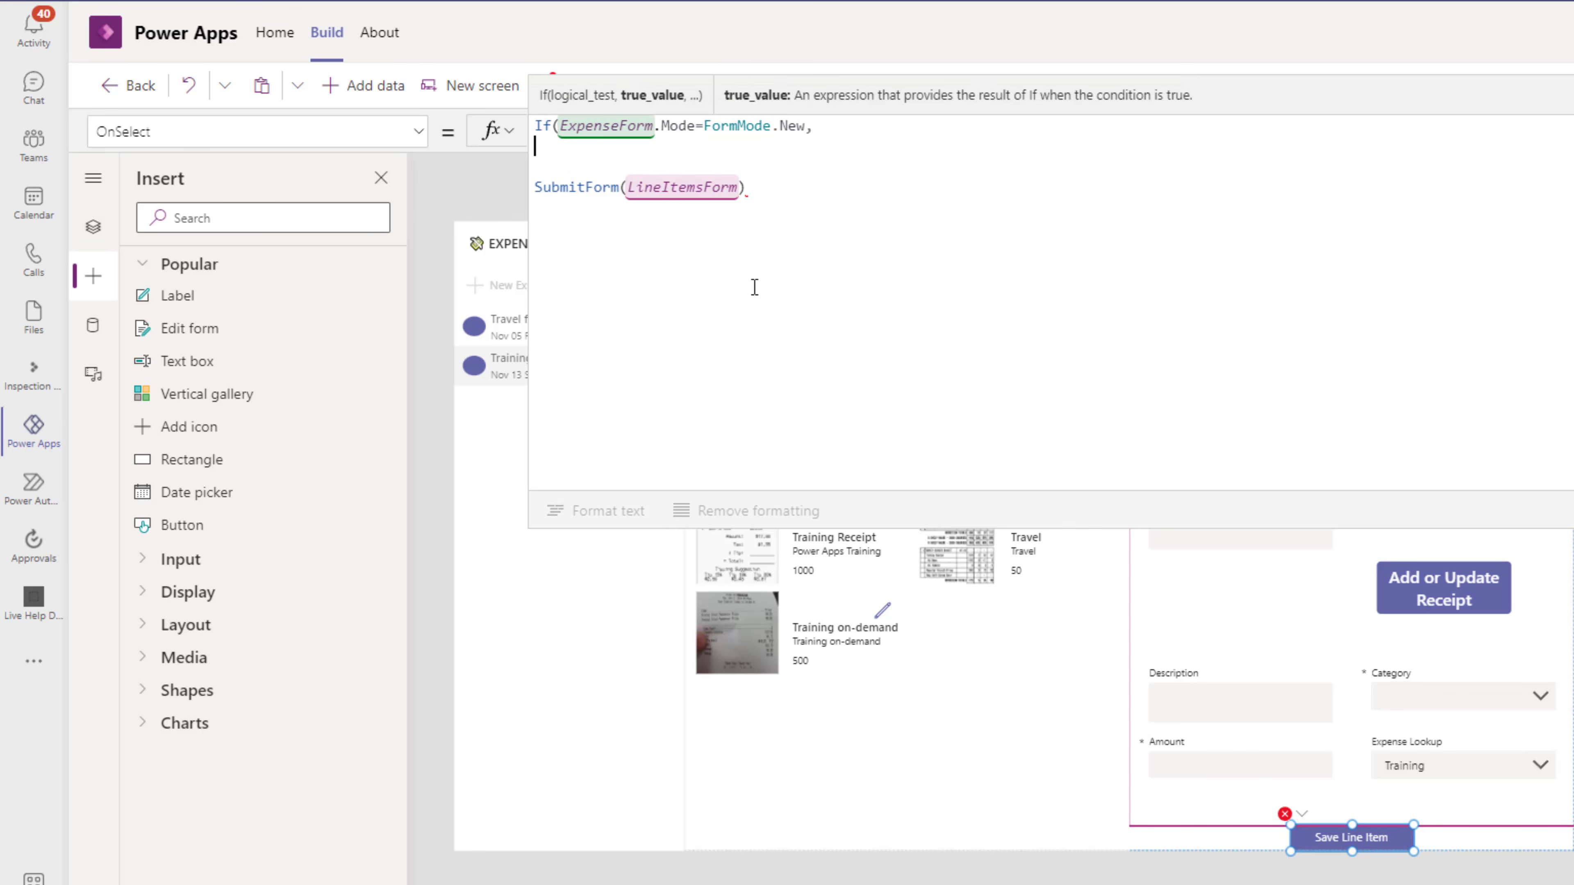
Step: Complete the If with Collect(colLineitems,LineItemsForm.Updates);ResetForm(LineItemsForm) when true and SubmitForm(LineItemsForm) otherwise, and format the formula text
{"action": "type", "text": "Collect(colLineitems,"}
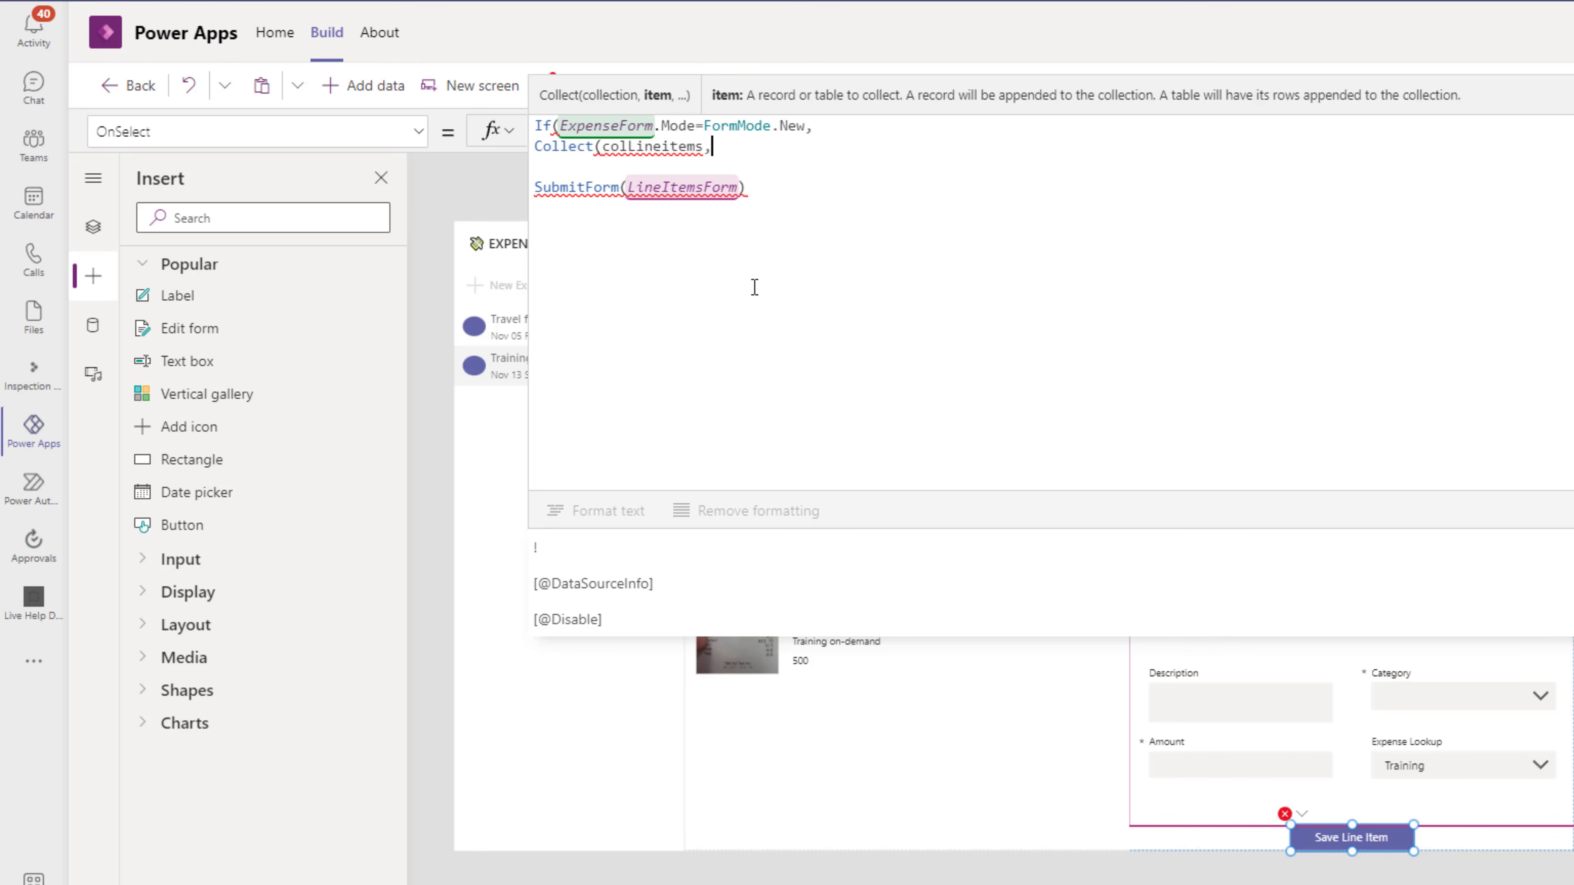
{"action": "type", "text": "lLineitems,LineItemsForm"}
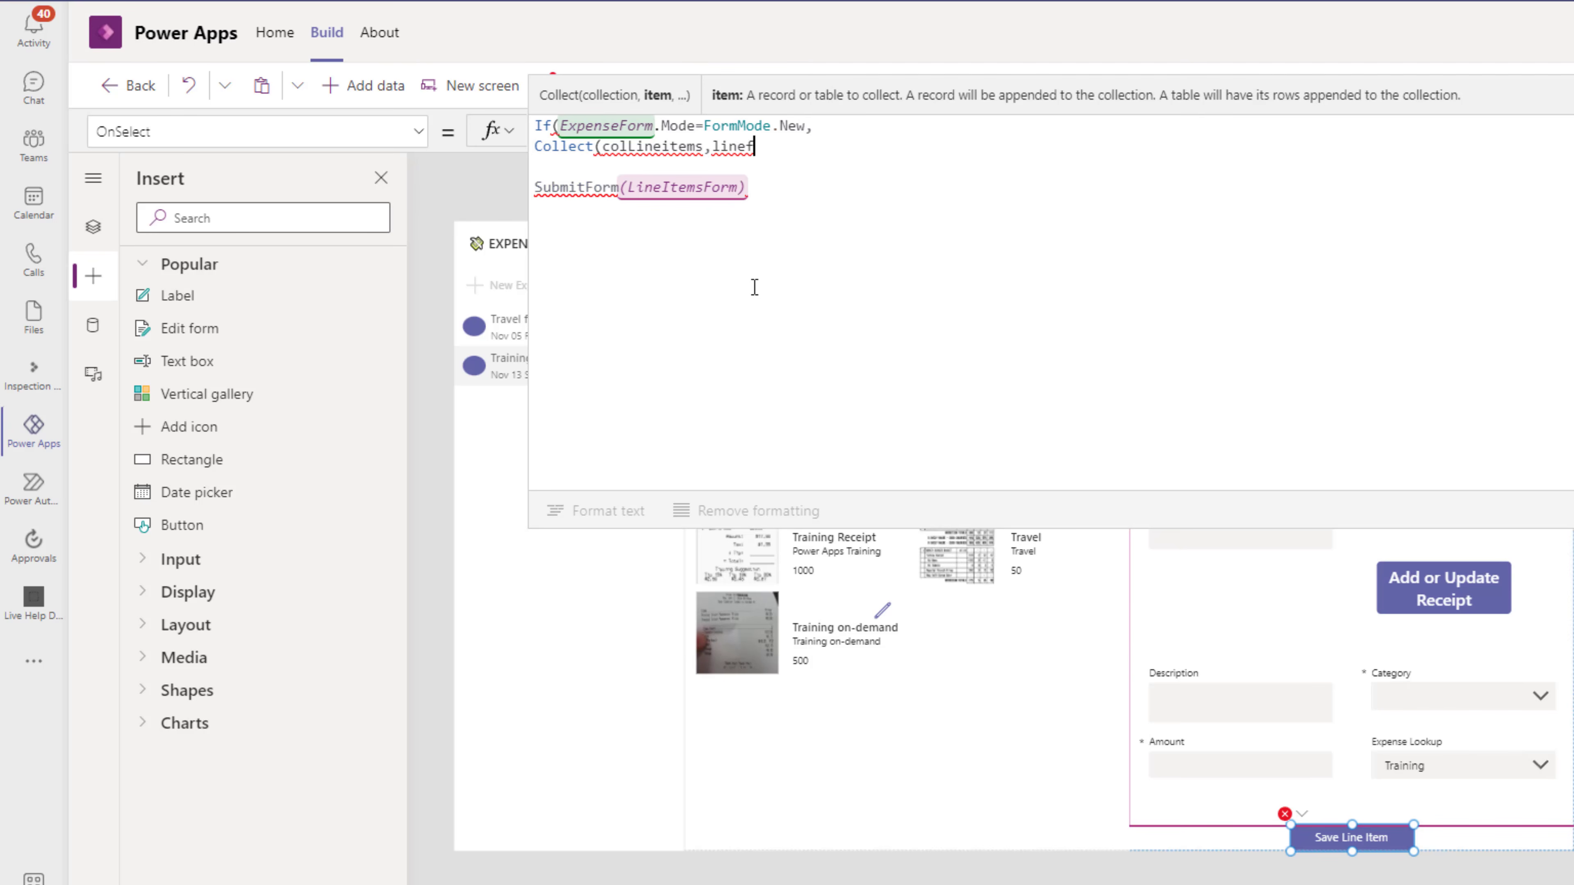
{"action": "type", "text": ".up"}
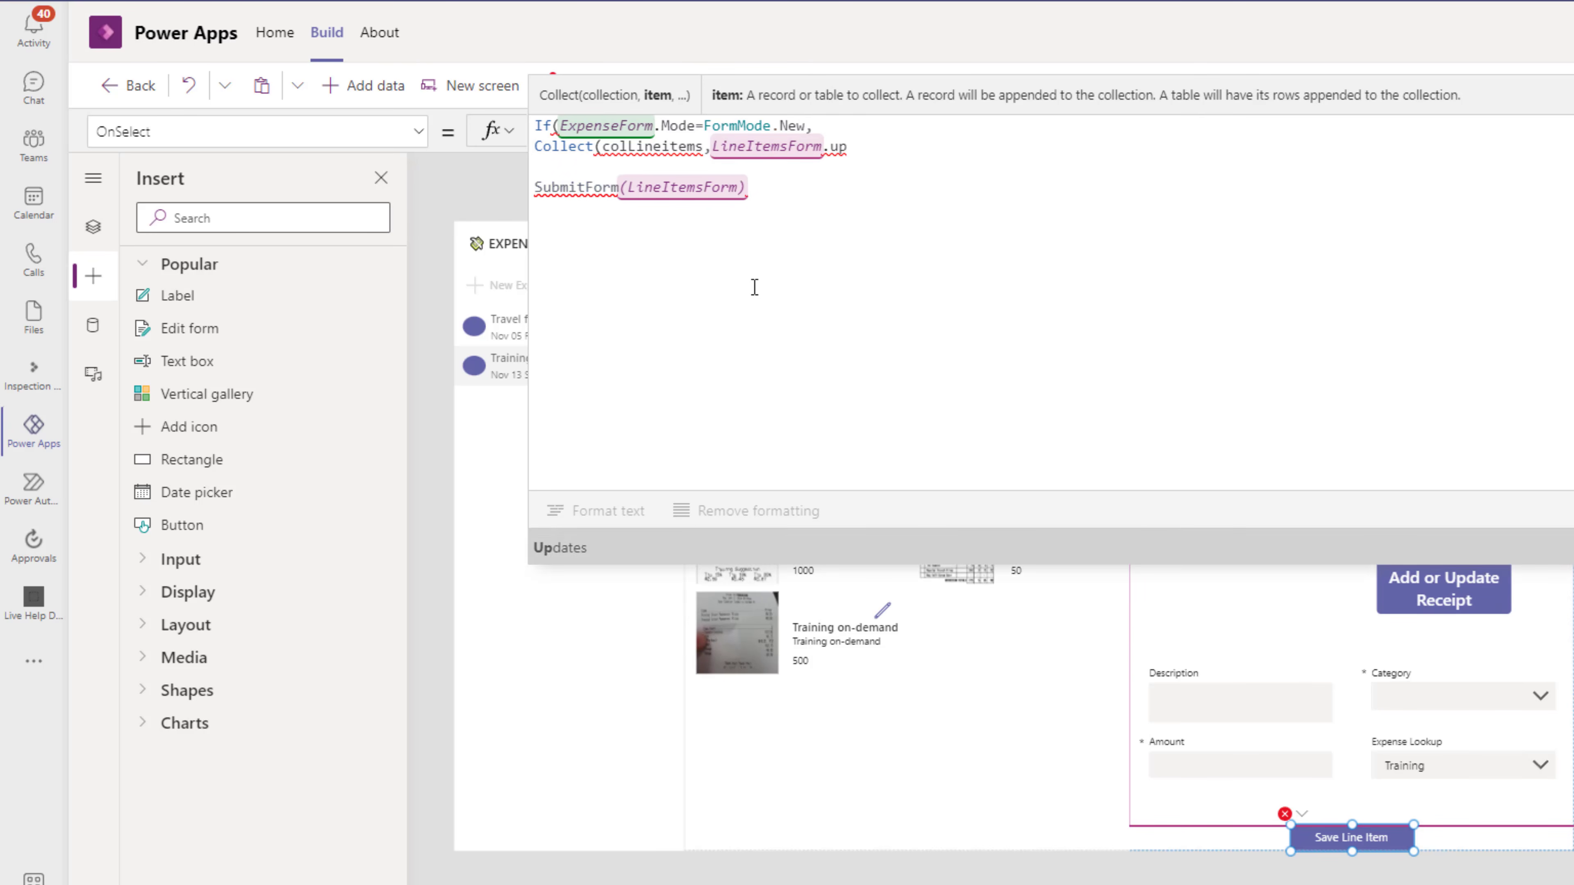
{"action": "key", "text": "Tab"}
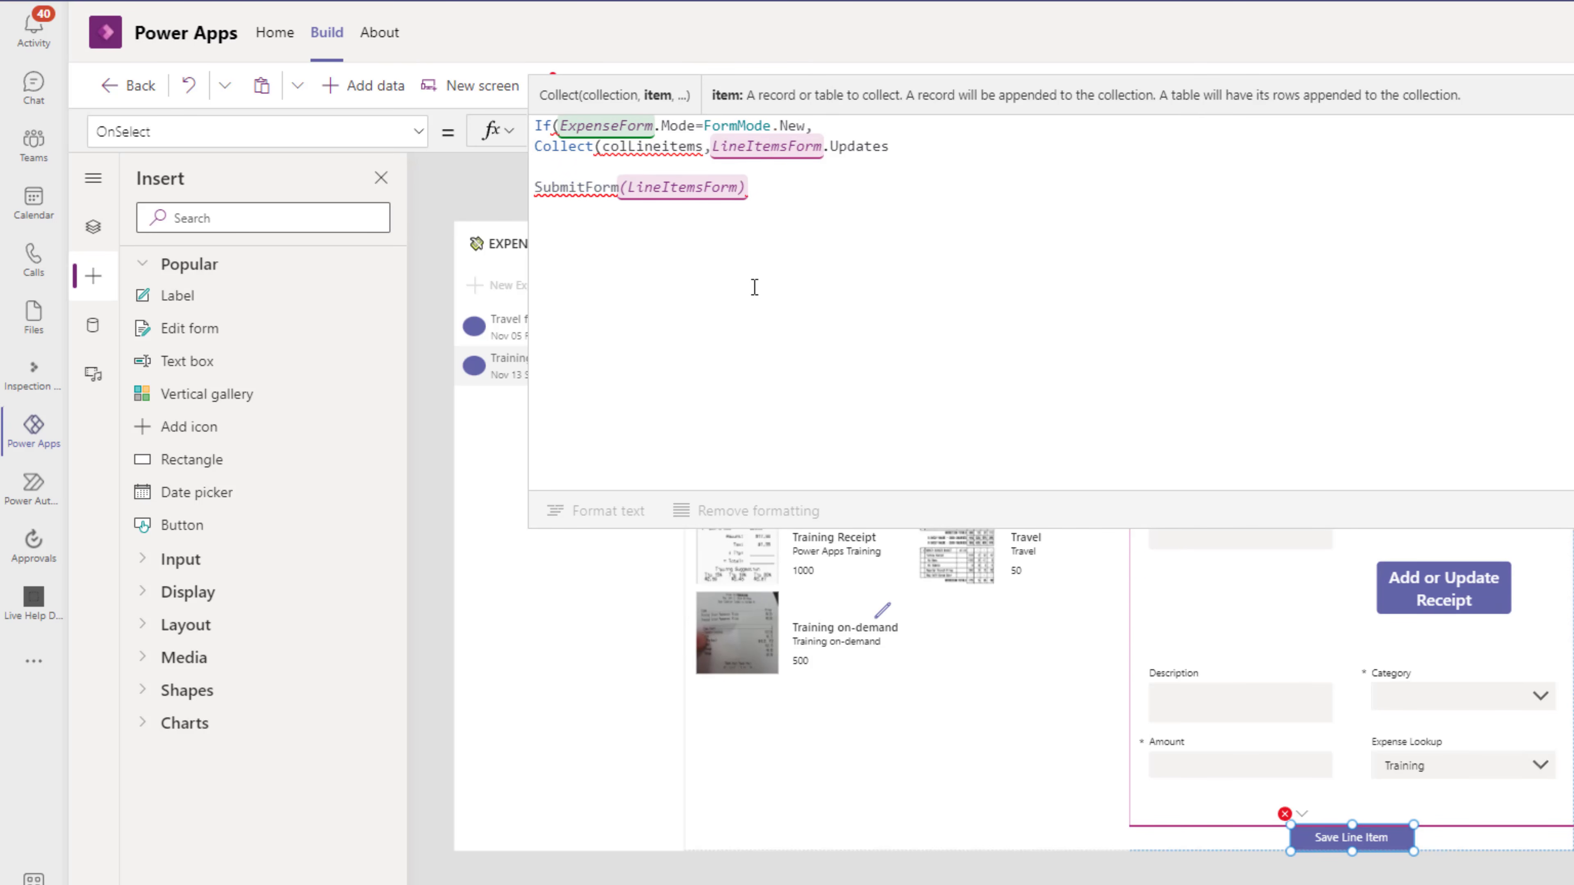
{"action": "type", "text": ");ResetForm("}
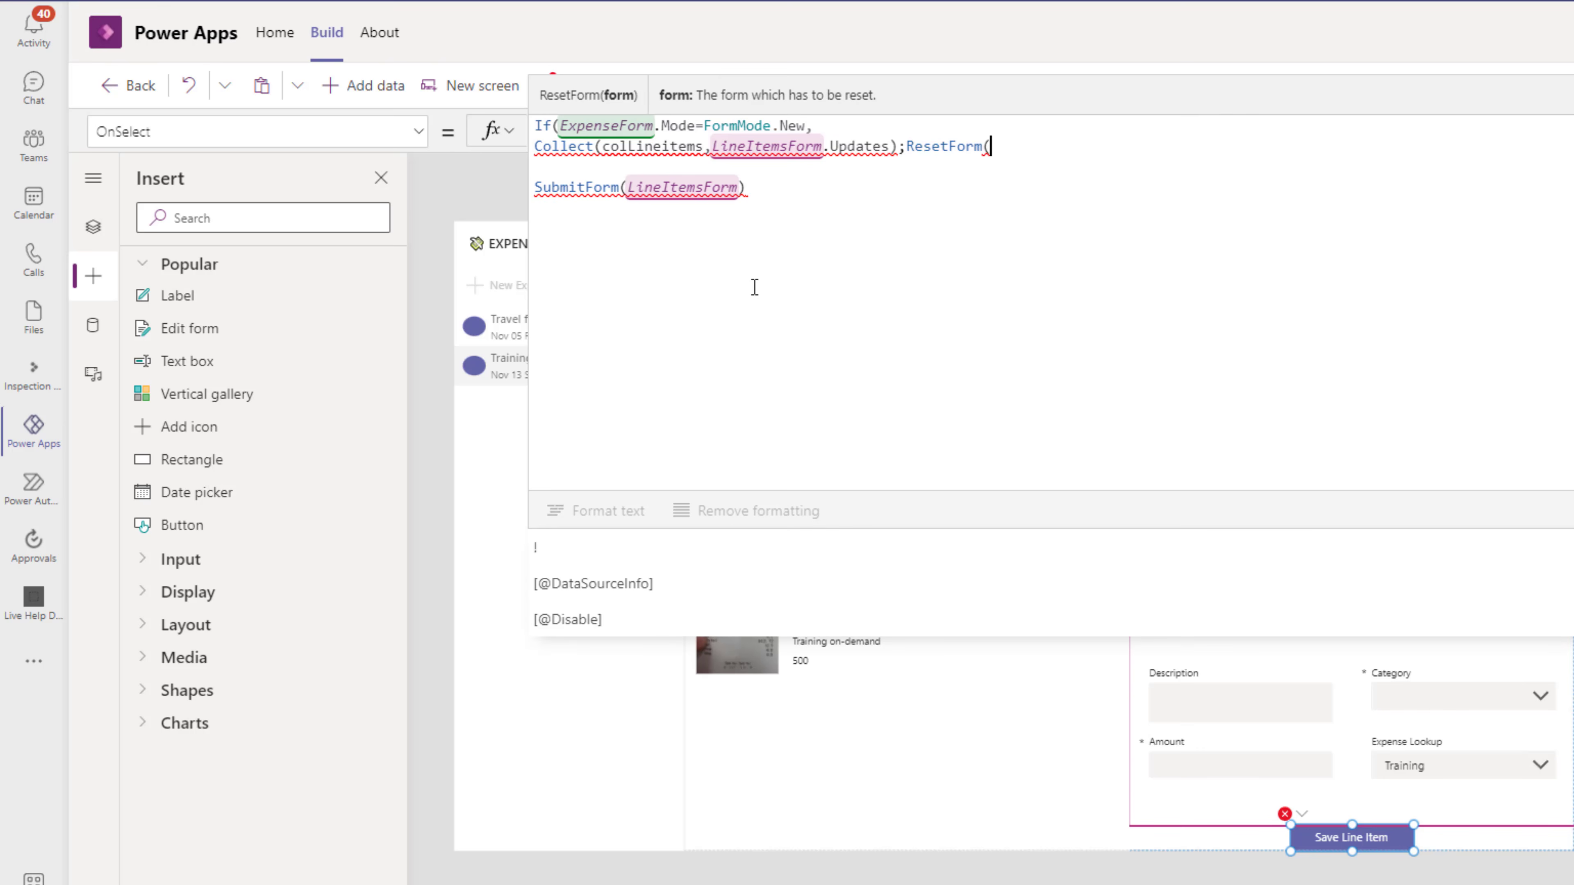
{"action": "type", "text": "line"}
{"action": "key", "text": "Tab"}
{"action": "type", "text": ")"}
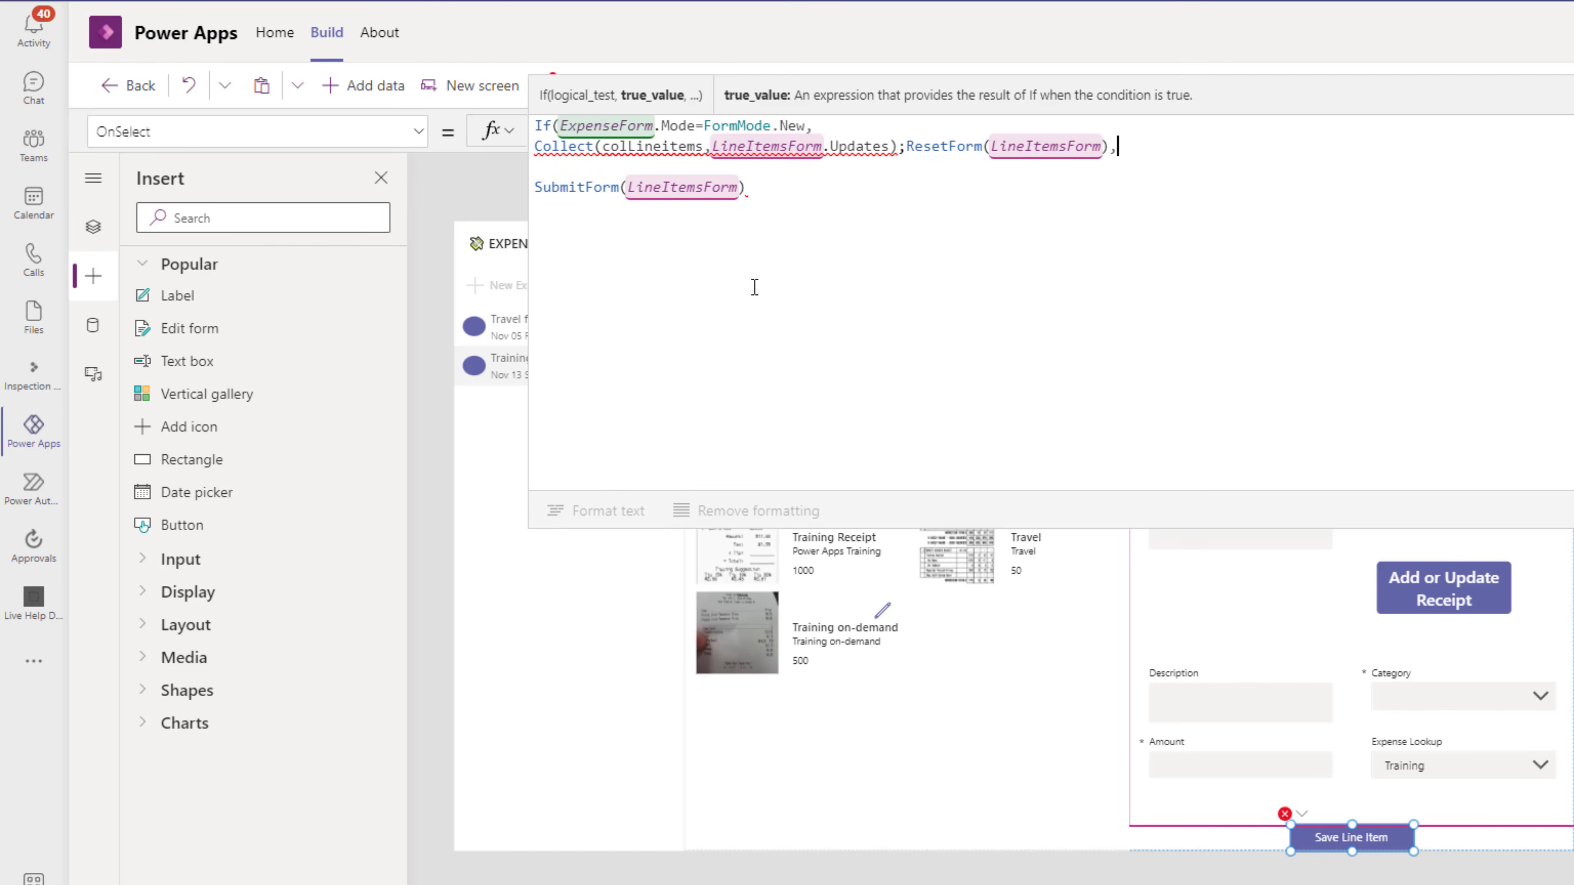
{"action": "type", "text": ","}
{"action": "type", "text": ")"}
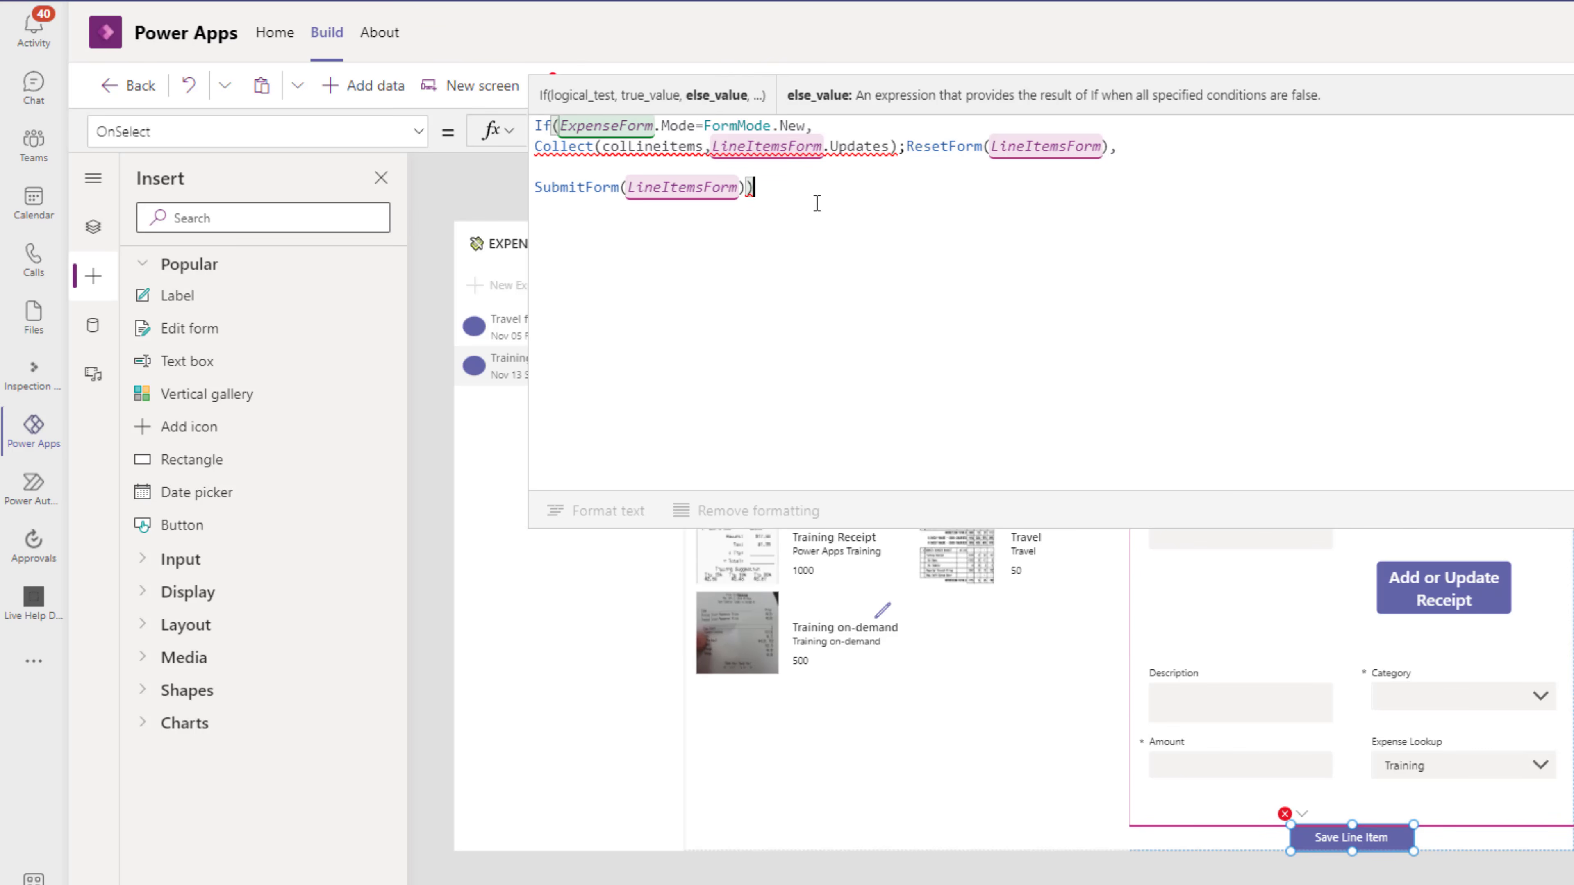
{"action": "left_click", "coordinate": [626, 513]}
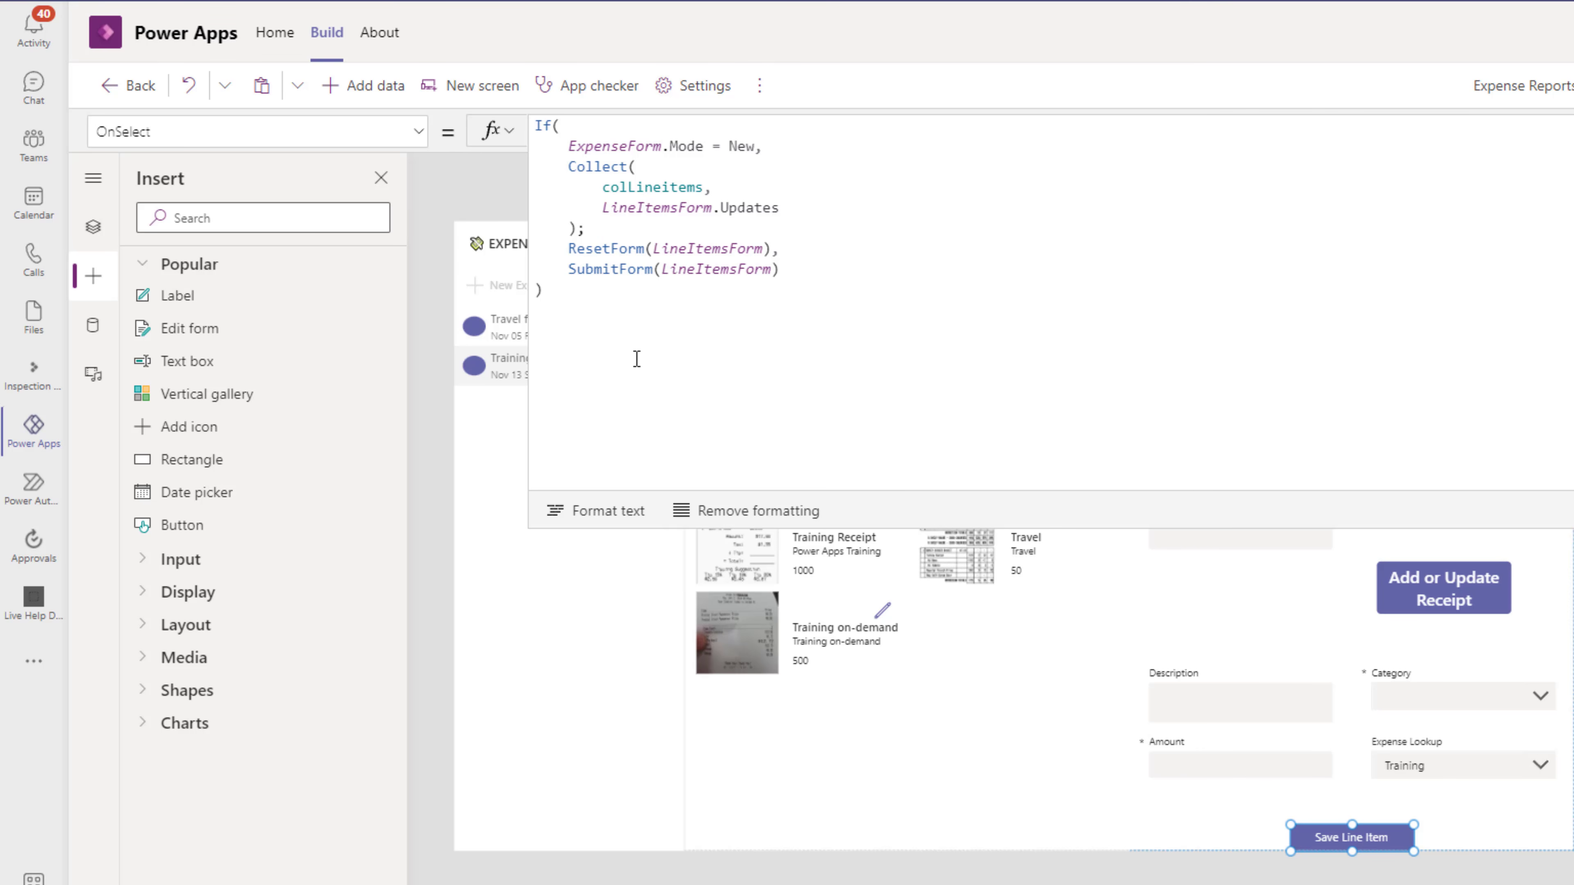
Step: Set the line items gallery's Items to If(ExpenseForm.Mode=FormMode.New, colLineitems, the existing Filter expression), and format the formula text
{"action": "left_click", "coordinate": [891, 729]}
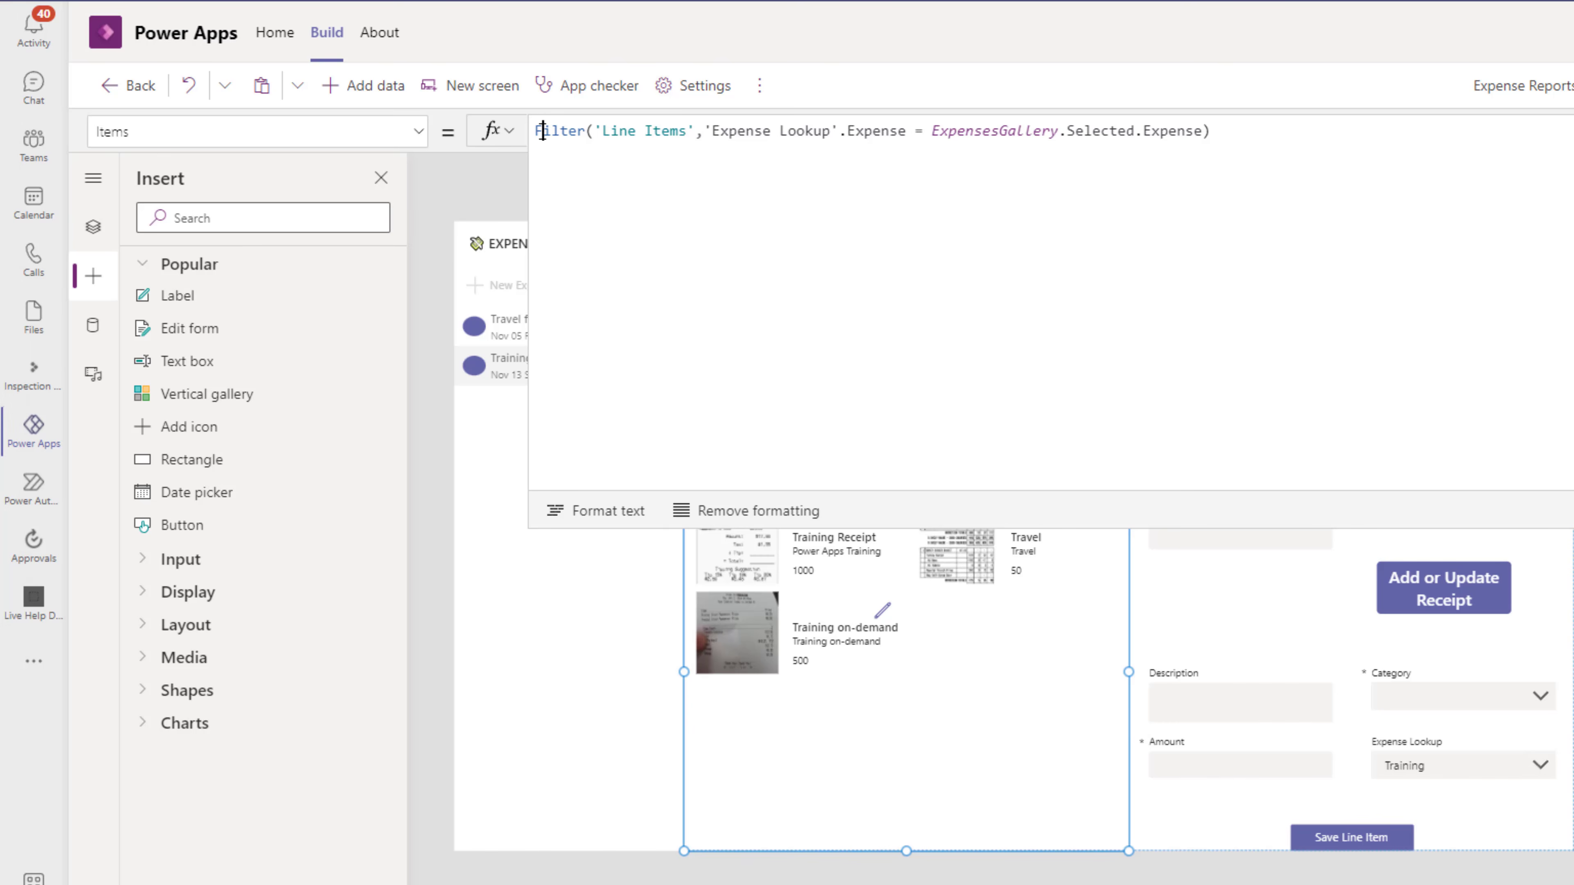
{"action": "left_click", "coordinate": [649, 149]}
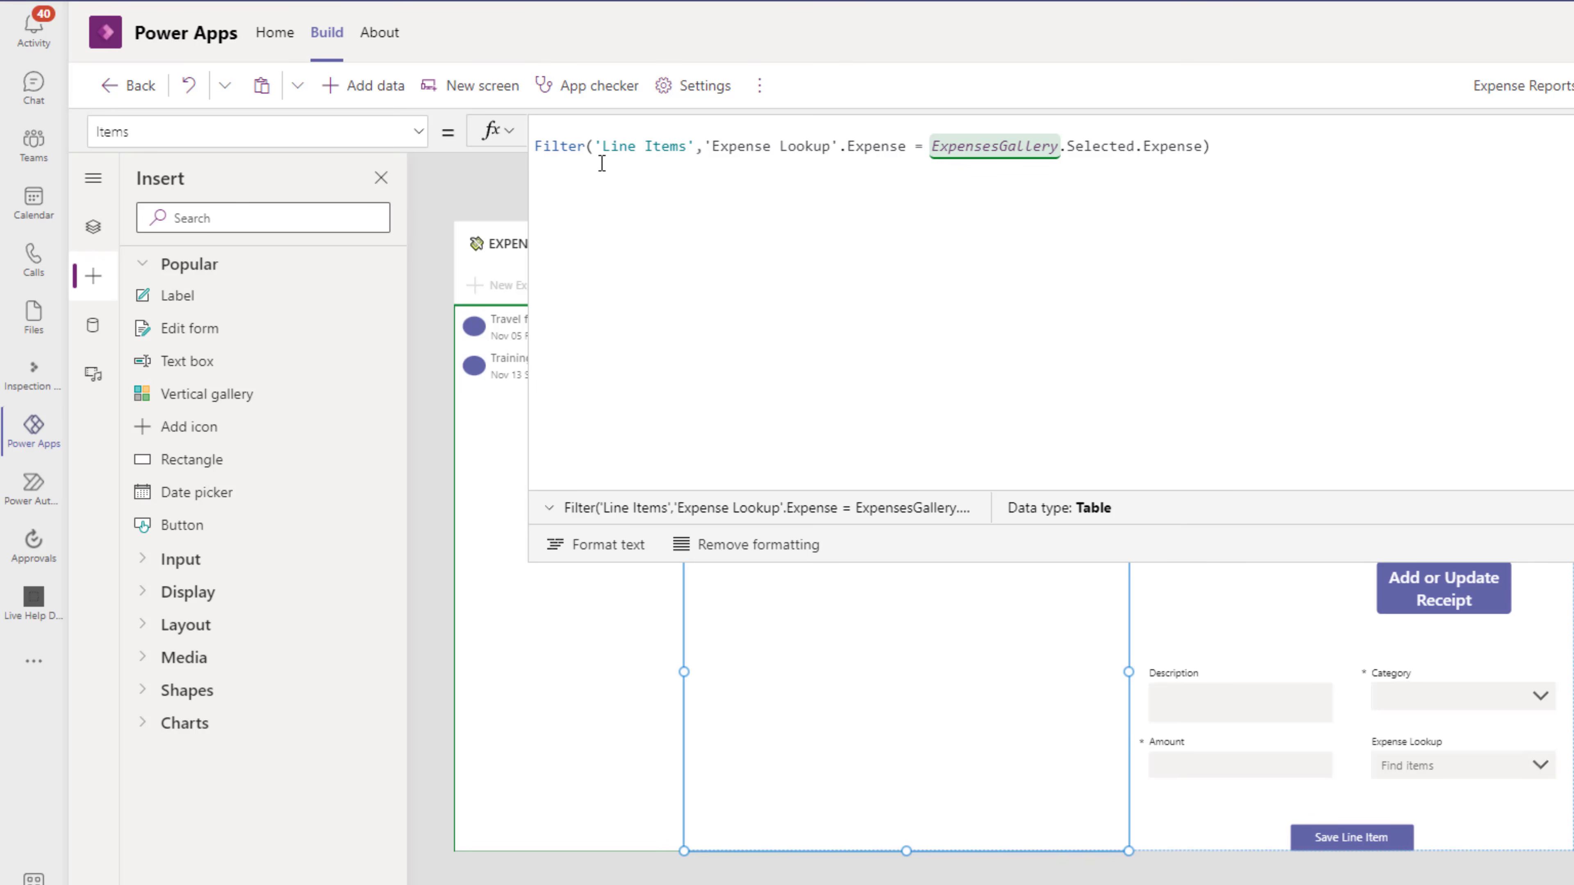
{"action": "type", "text": "If(ExpenseForm.Mode"}
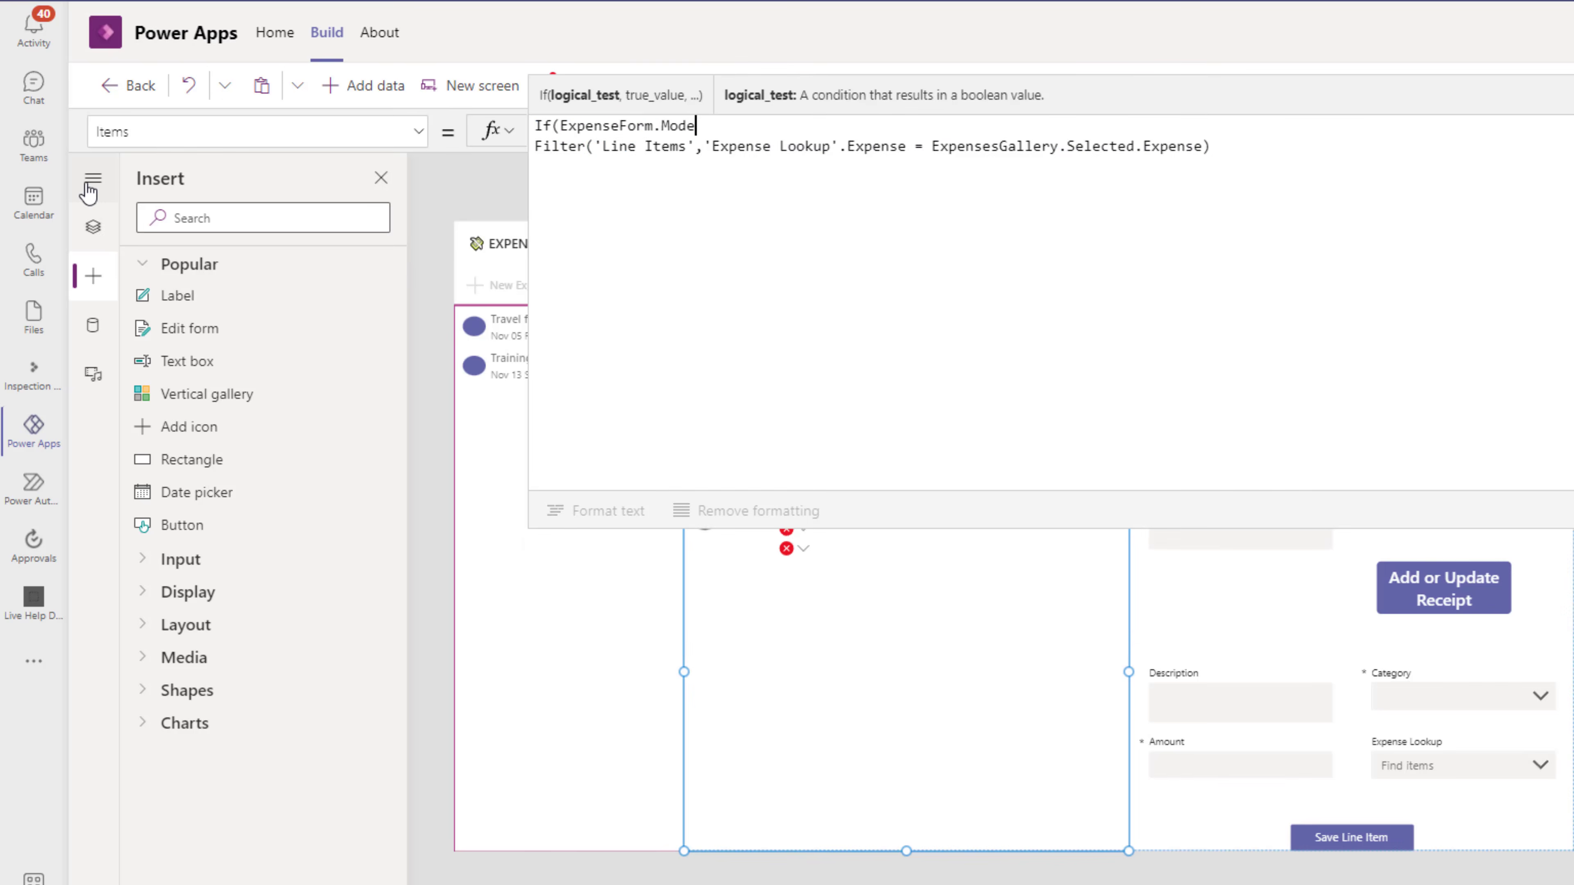
{"action": "type", "text": "=FormMode.New"}
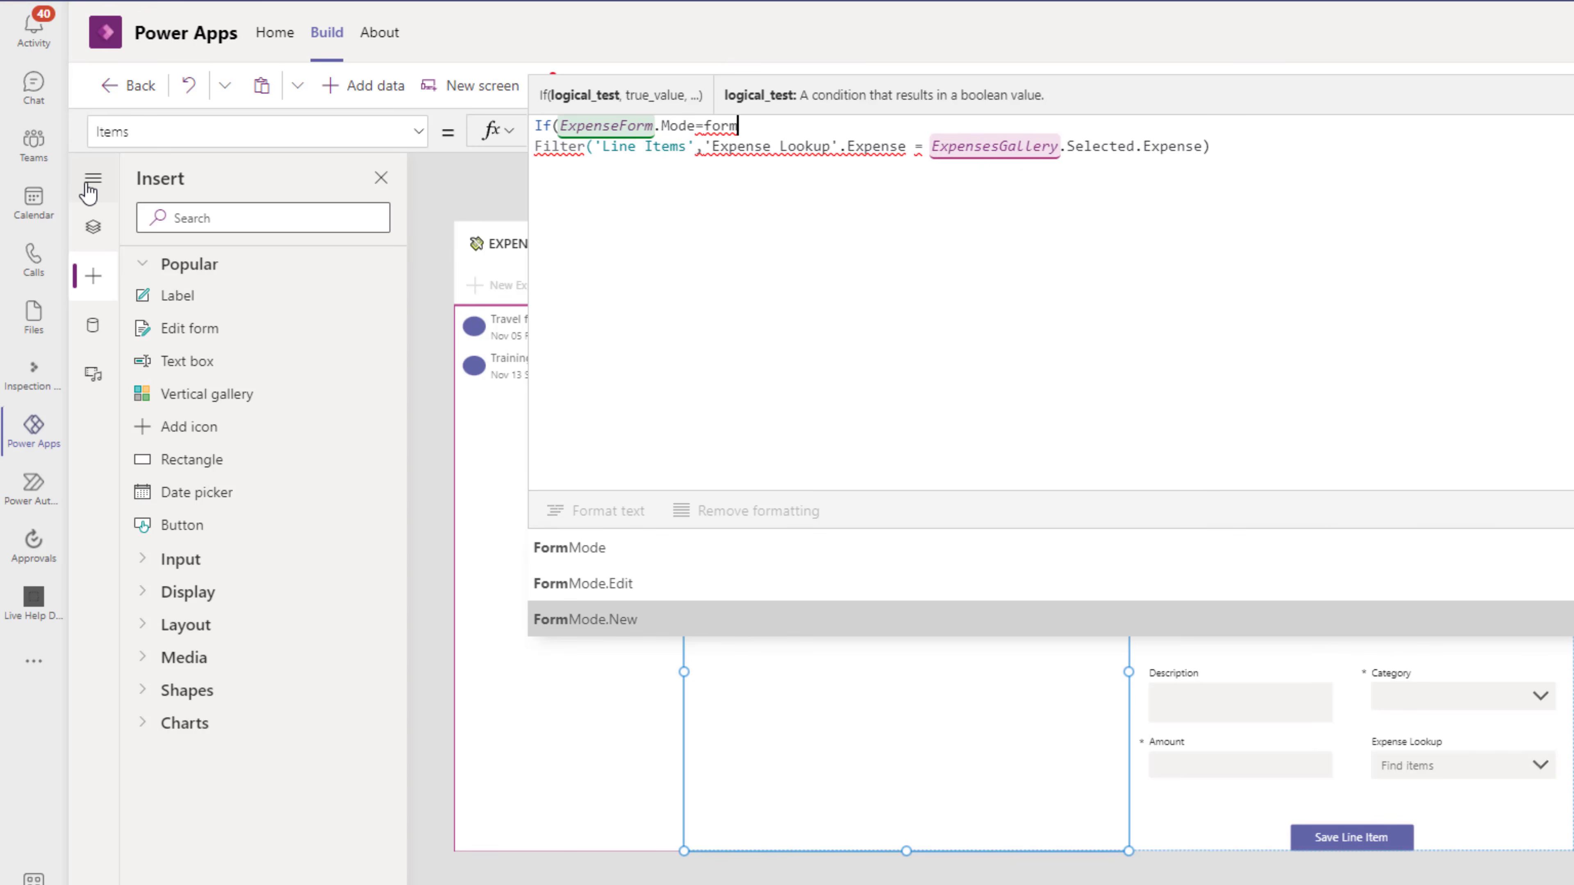
{"action": "type", "text": ","}
{"action": "key", "text": "shift+Return"}
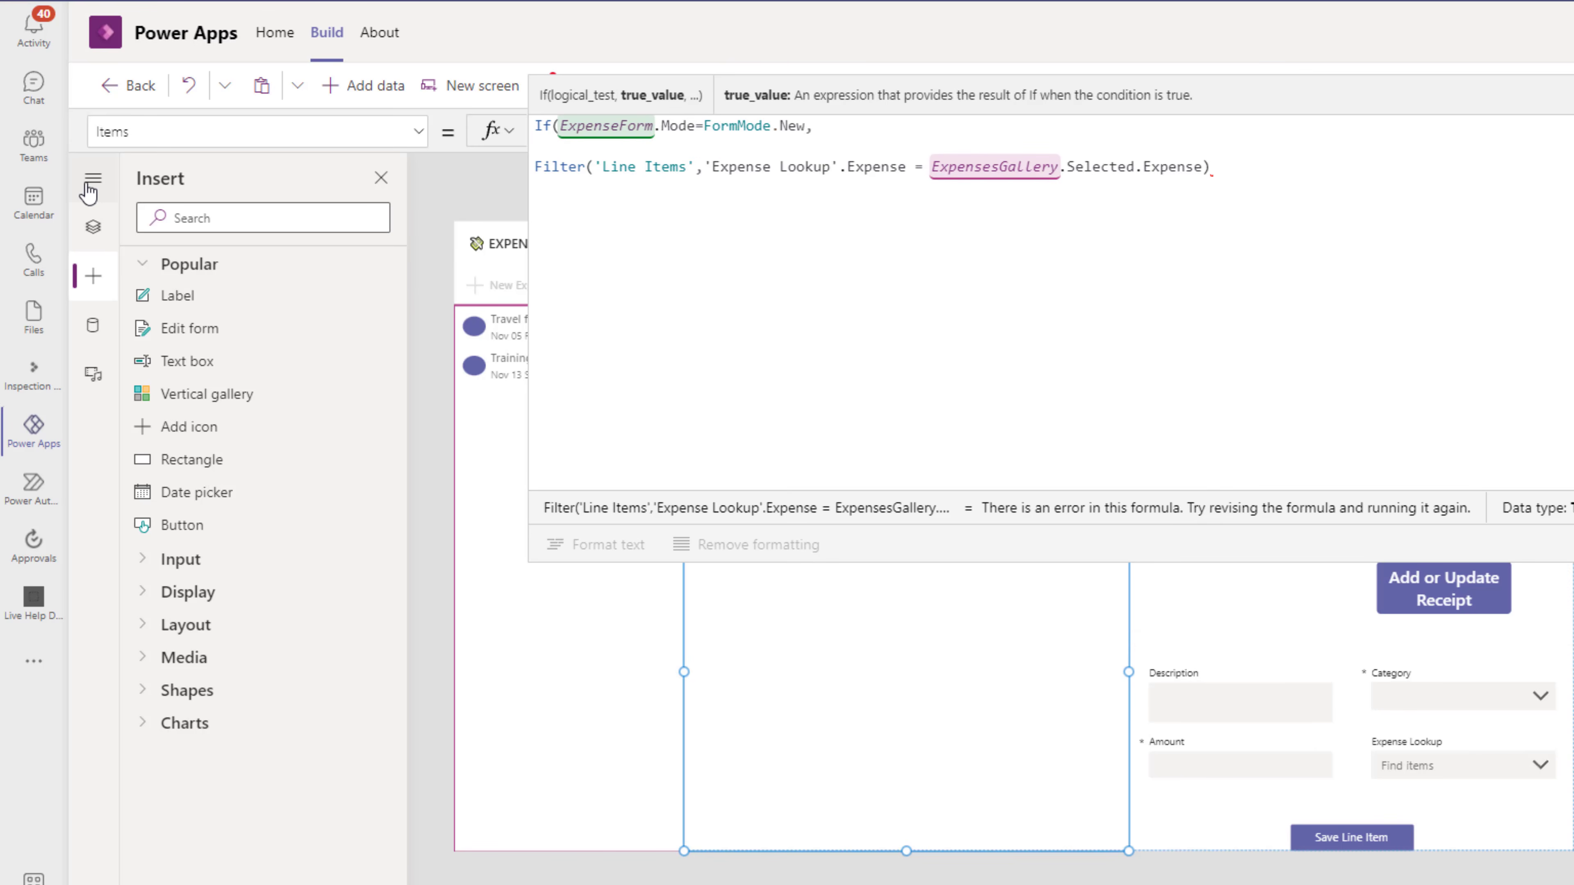
{"action": "type", "text": "colLineitems"}
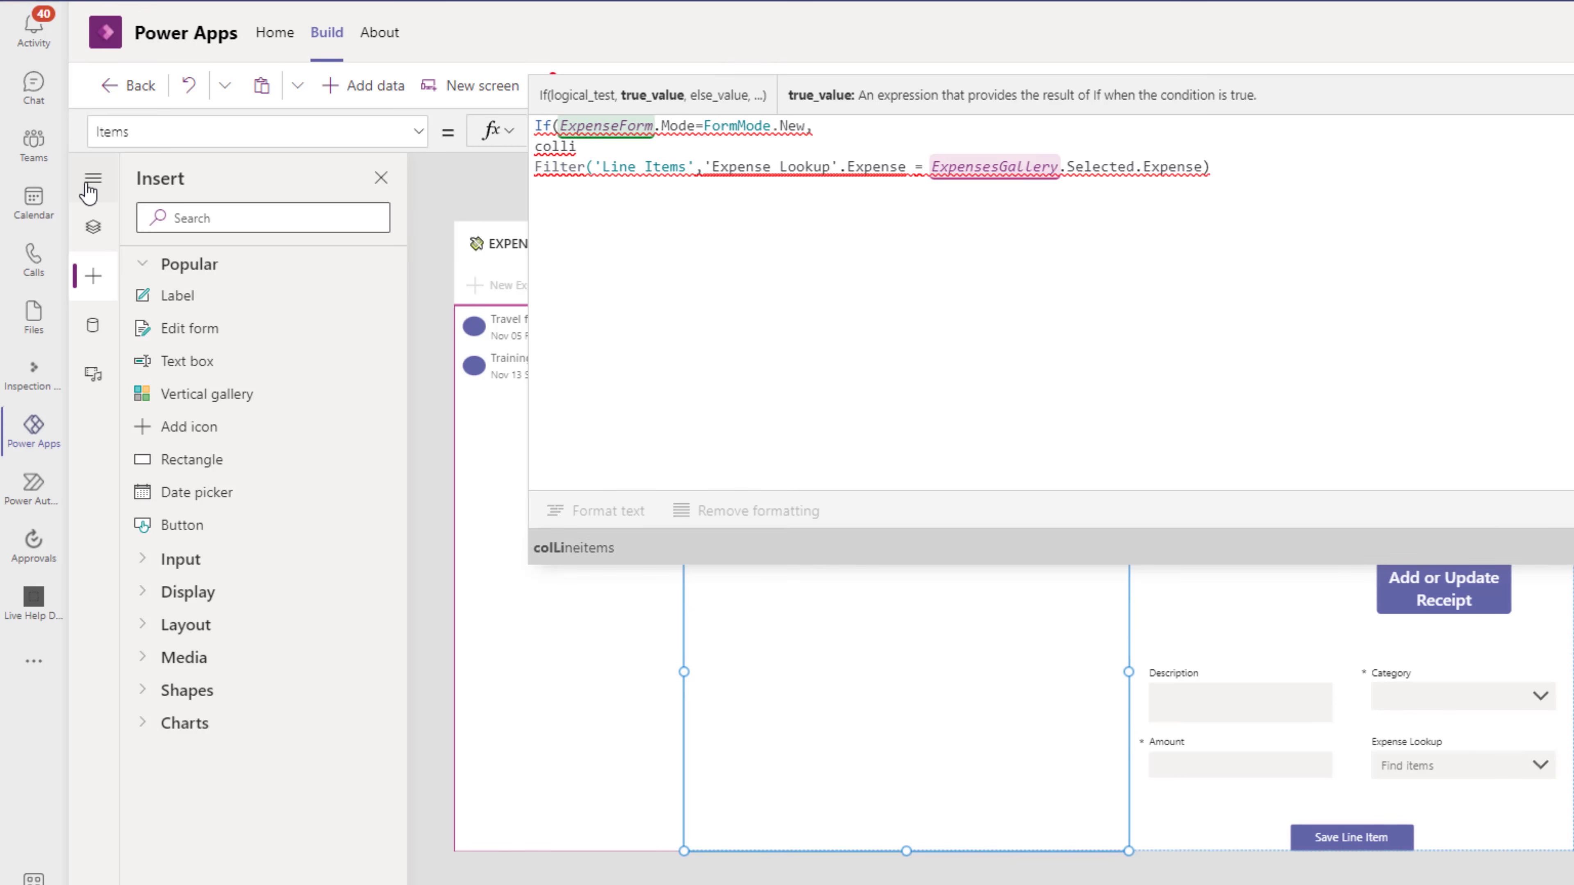
{"action": "type", "text": ","}
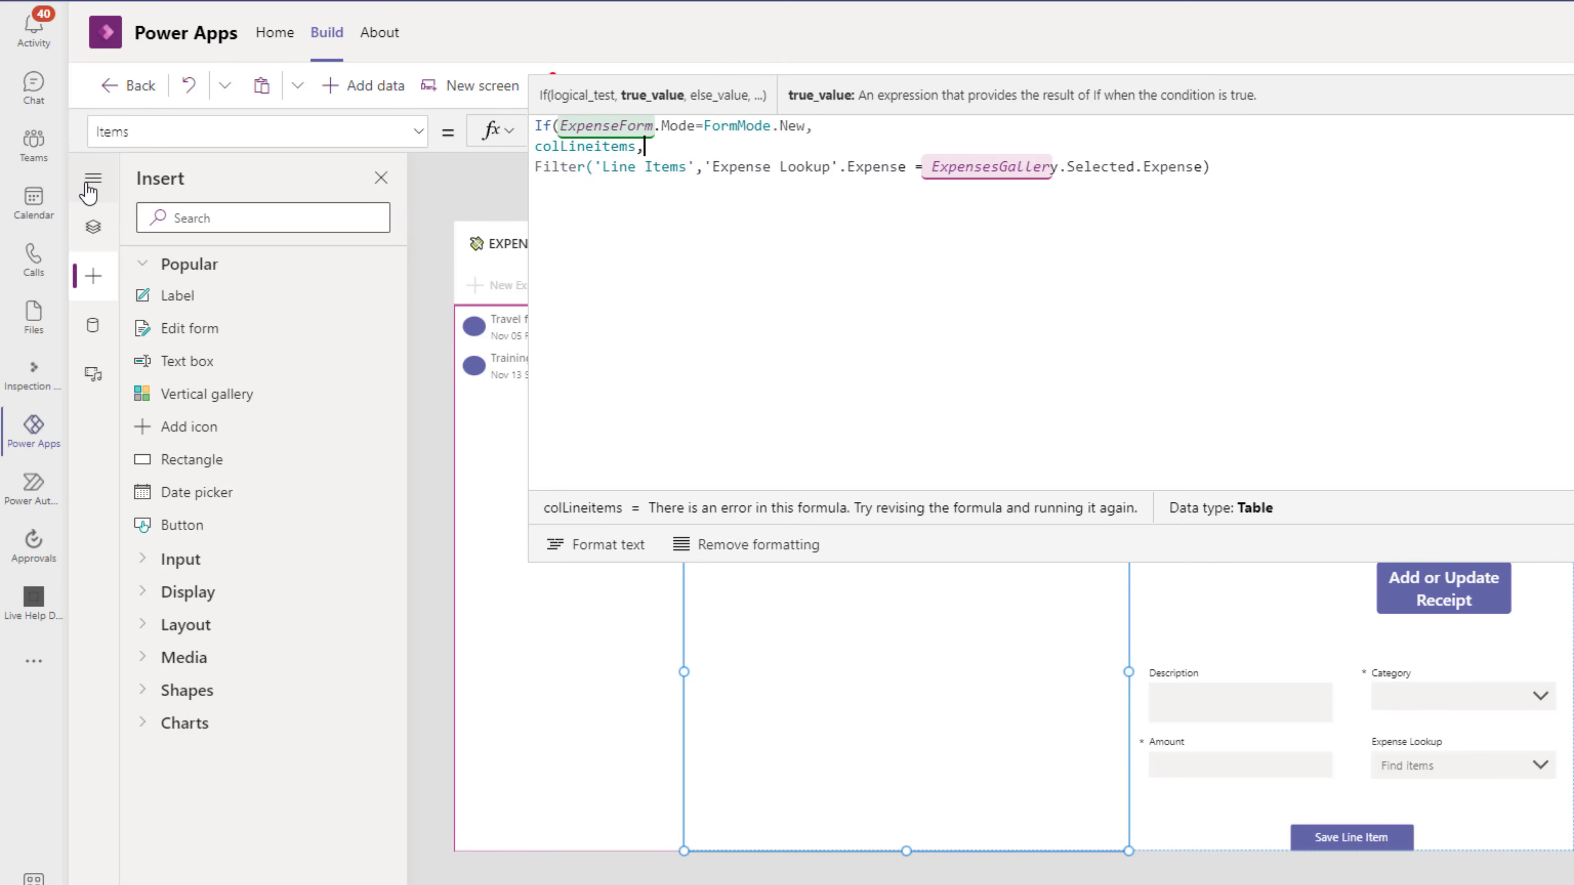
{"action": "left_click", "coordinate": [1259, 174]}
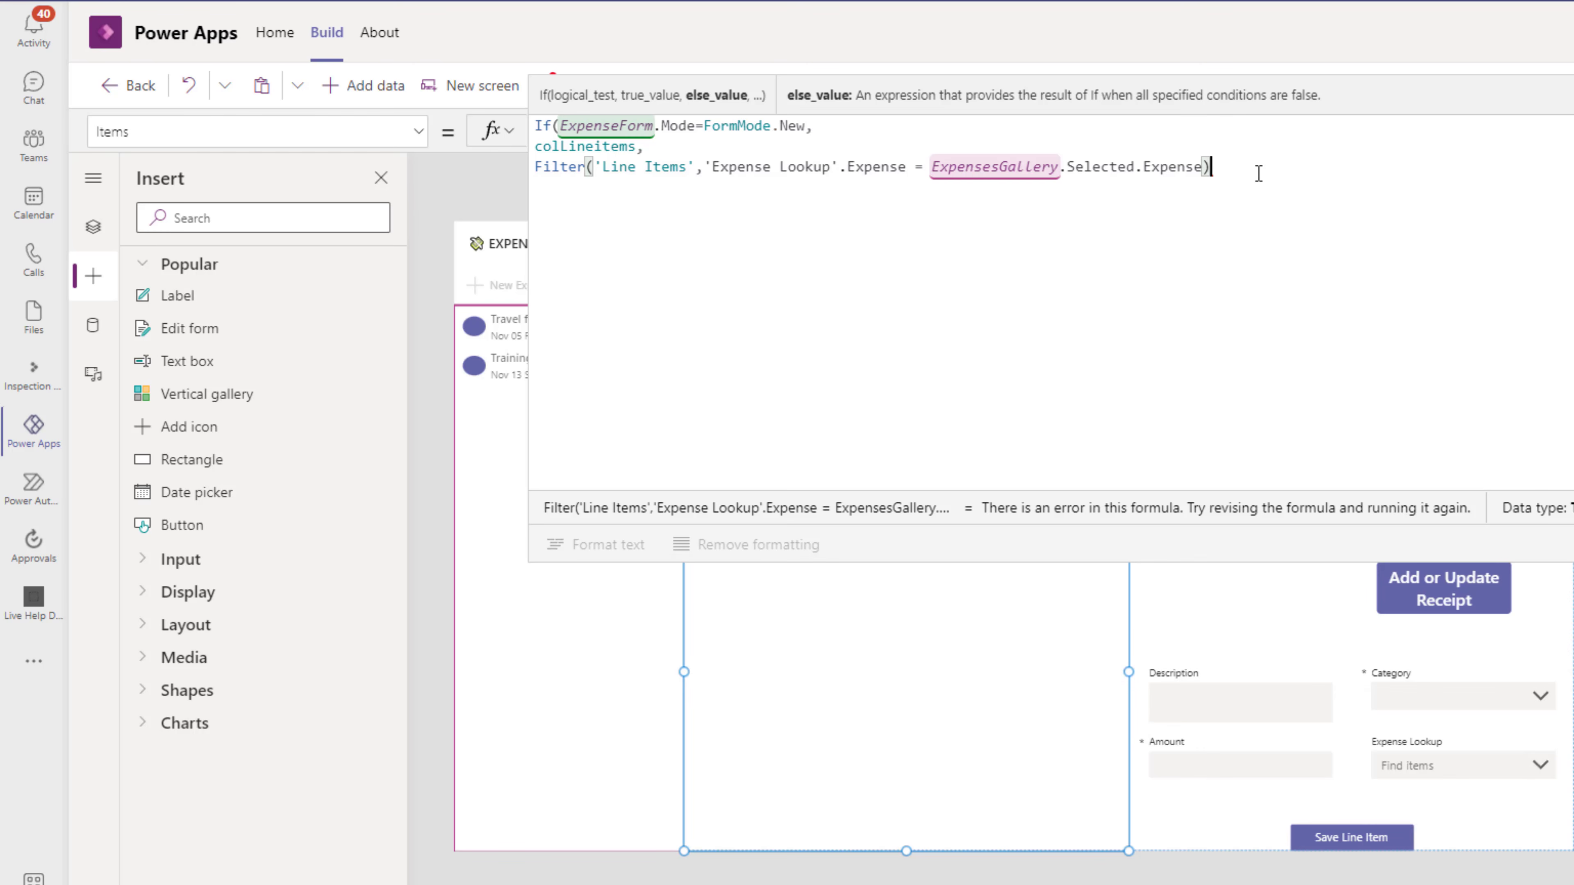
{"action": "left_click", "coordinate": [596, 544]}
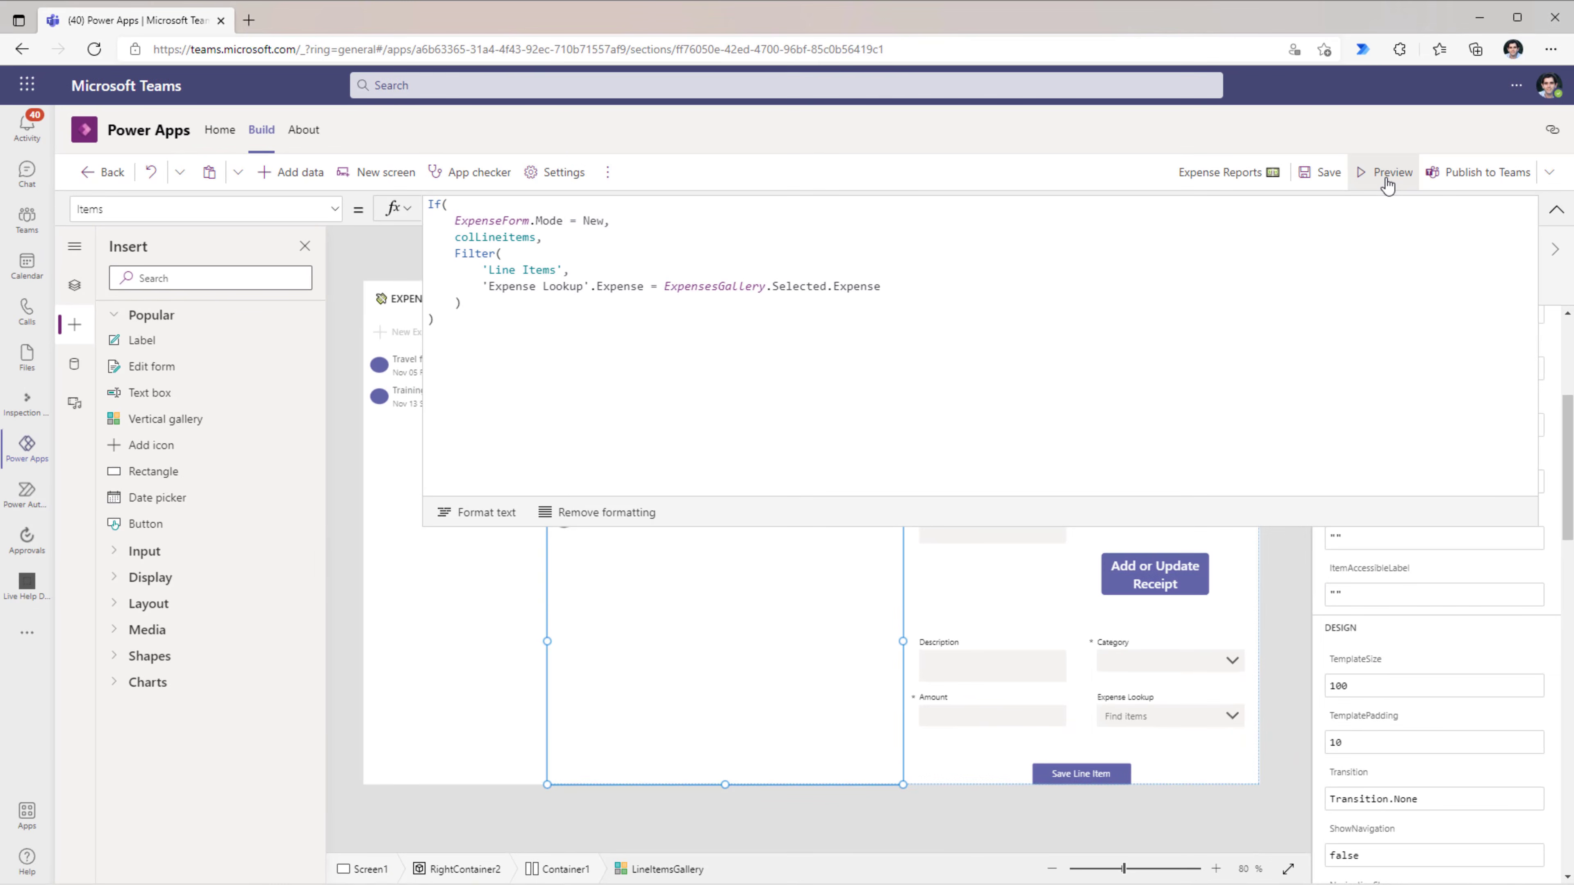
Step: In preview, save a Gas line item with amount 33 and category Gas for a new Company Meeting expense dated 11/13/2021, type Miscellaneous, status Pending
{"action": "left_click", "coordinate": [1383, 181]}
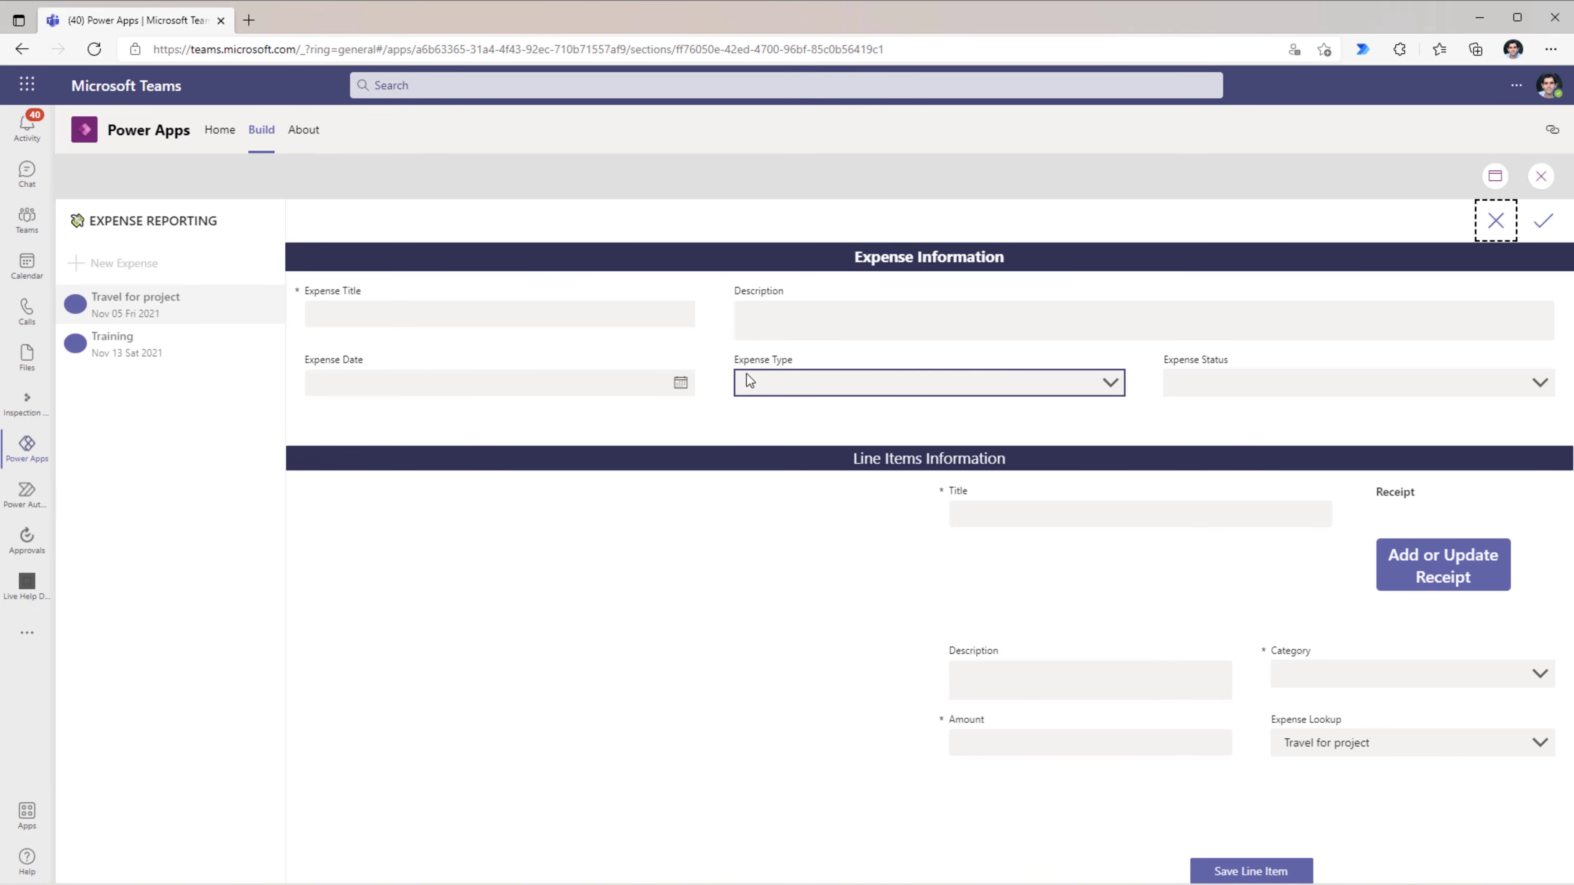
{"action": "left_click", "coordinate": [1013, 508]}
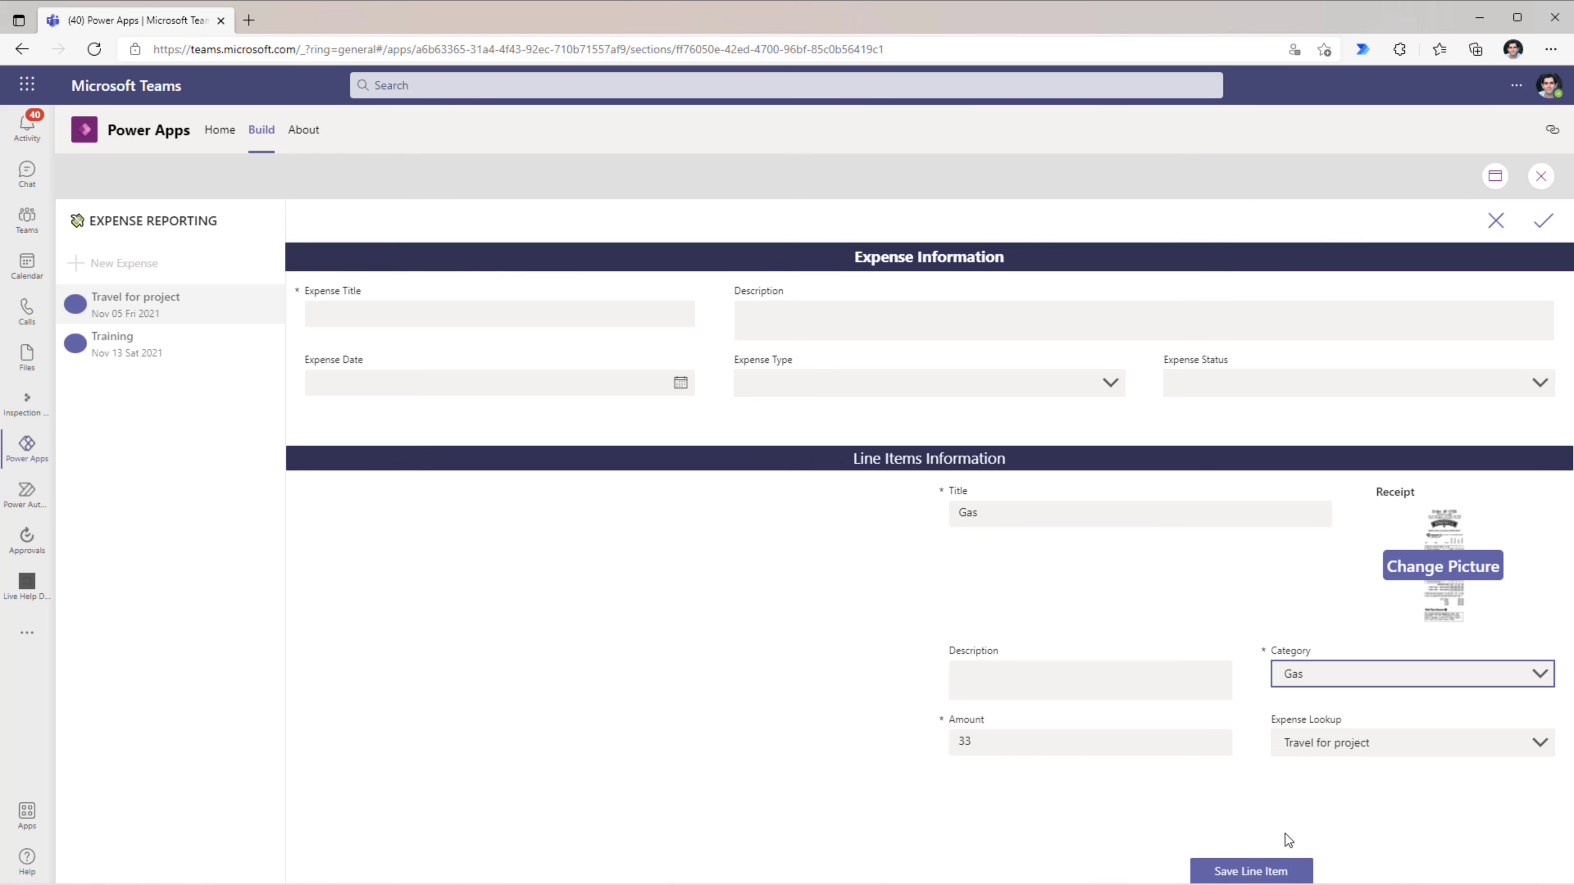
{"action": "left_click", "coordinate": [1280, 871]}
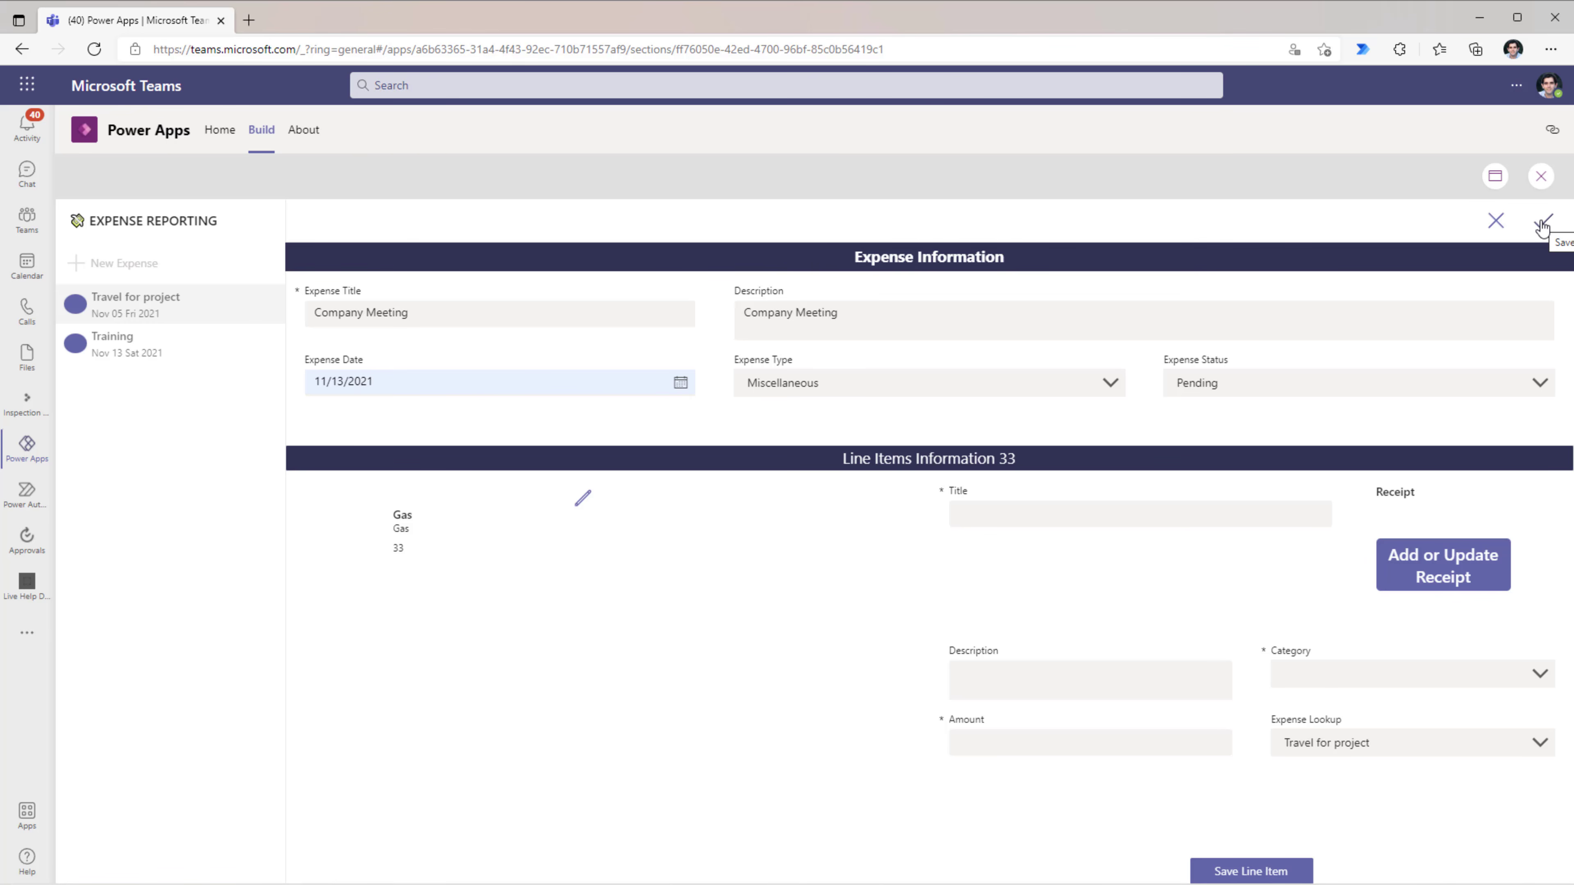
{"action": "left_click", "coordinate": [1543, 224]}
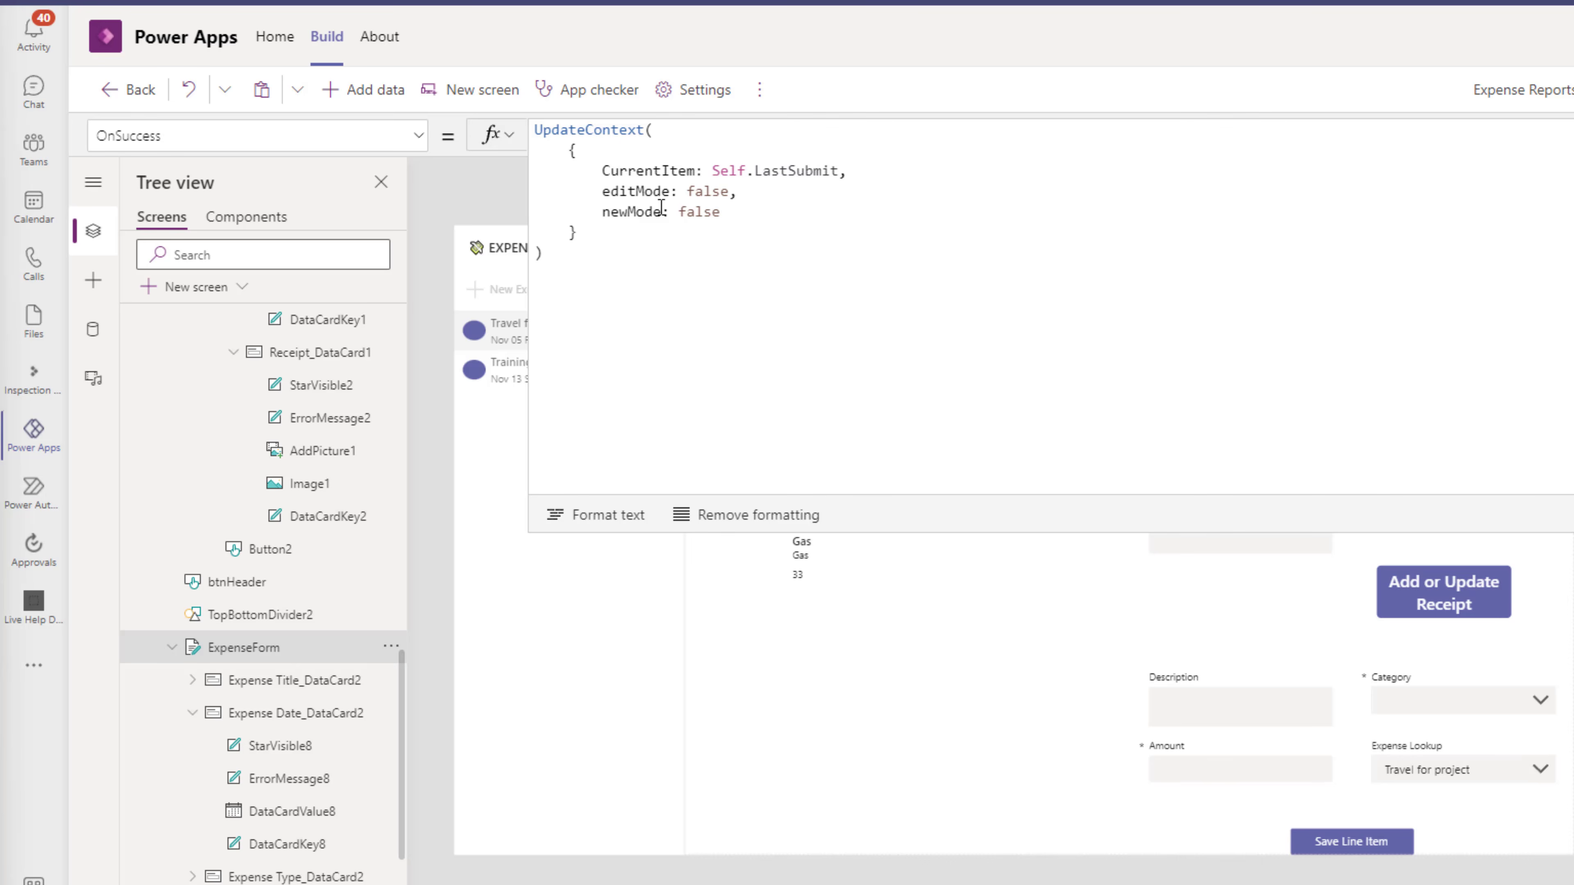
Step: Begin the ExpenseForm's OnSuccess formula with an If condition testing newMode, on separate lines ahead of the existing UpdateContext call
{"action": "left_click", "coordinate": [538, 127]}
{"action": "key", "text": "Return"}
{"action": "key", "text": "Return"}
{"action": "key", "text": "Return"}
{"action": "left_click", "coordinate": [583, 139]}
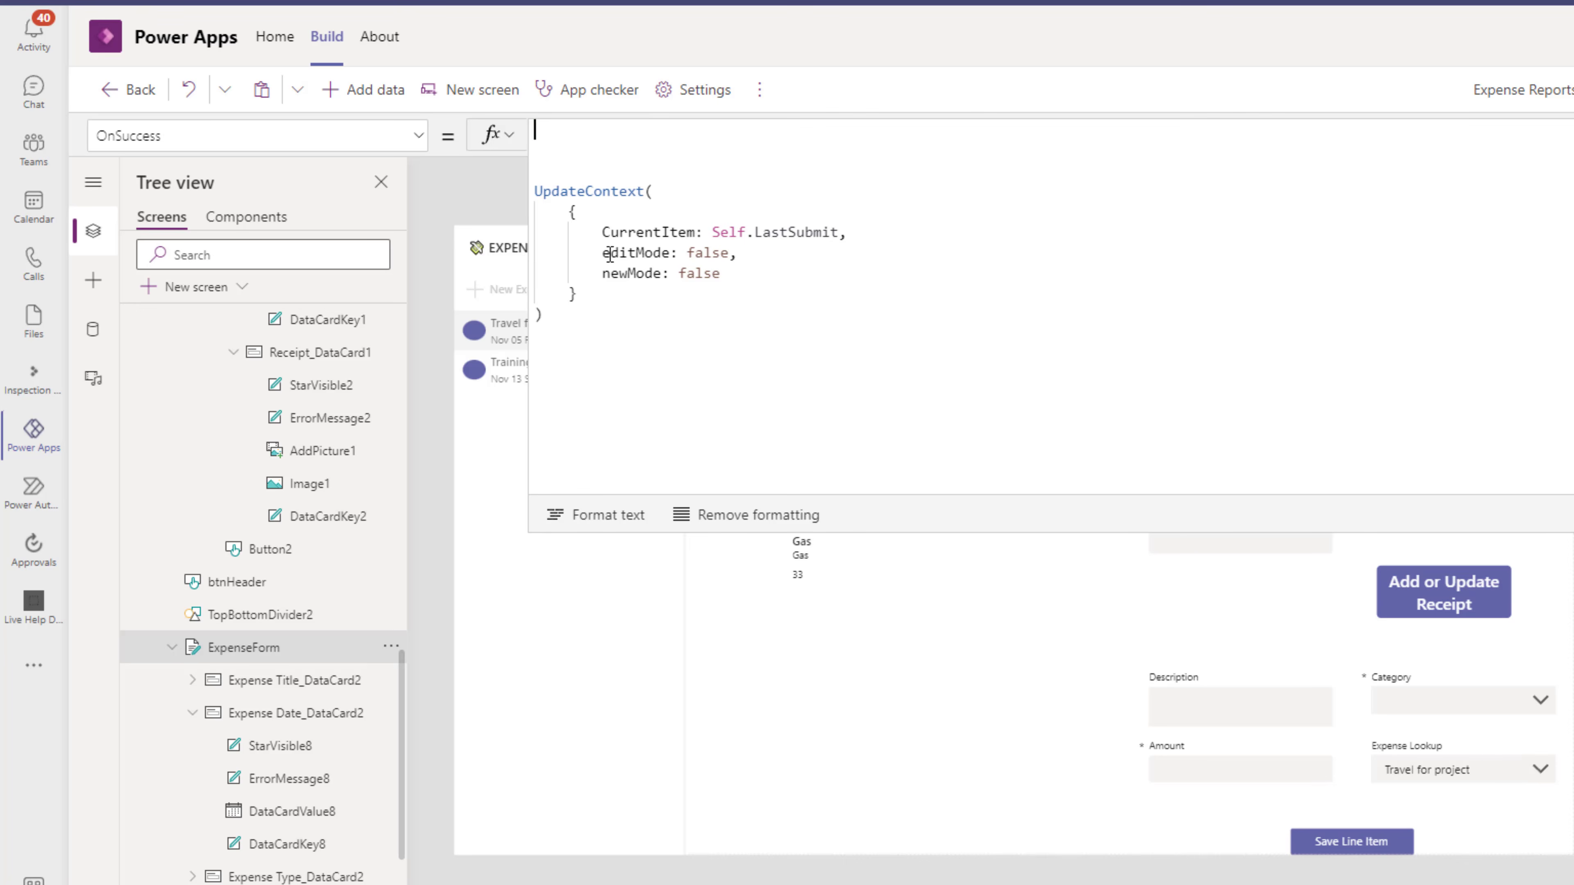
{"action": "type", "text": "If("}
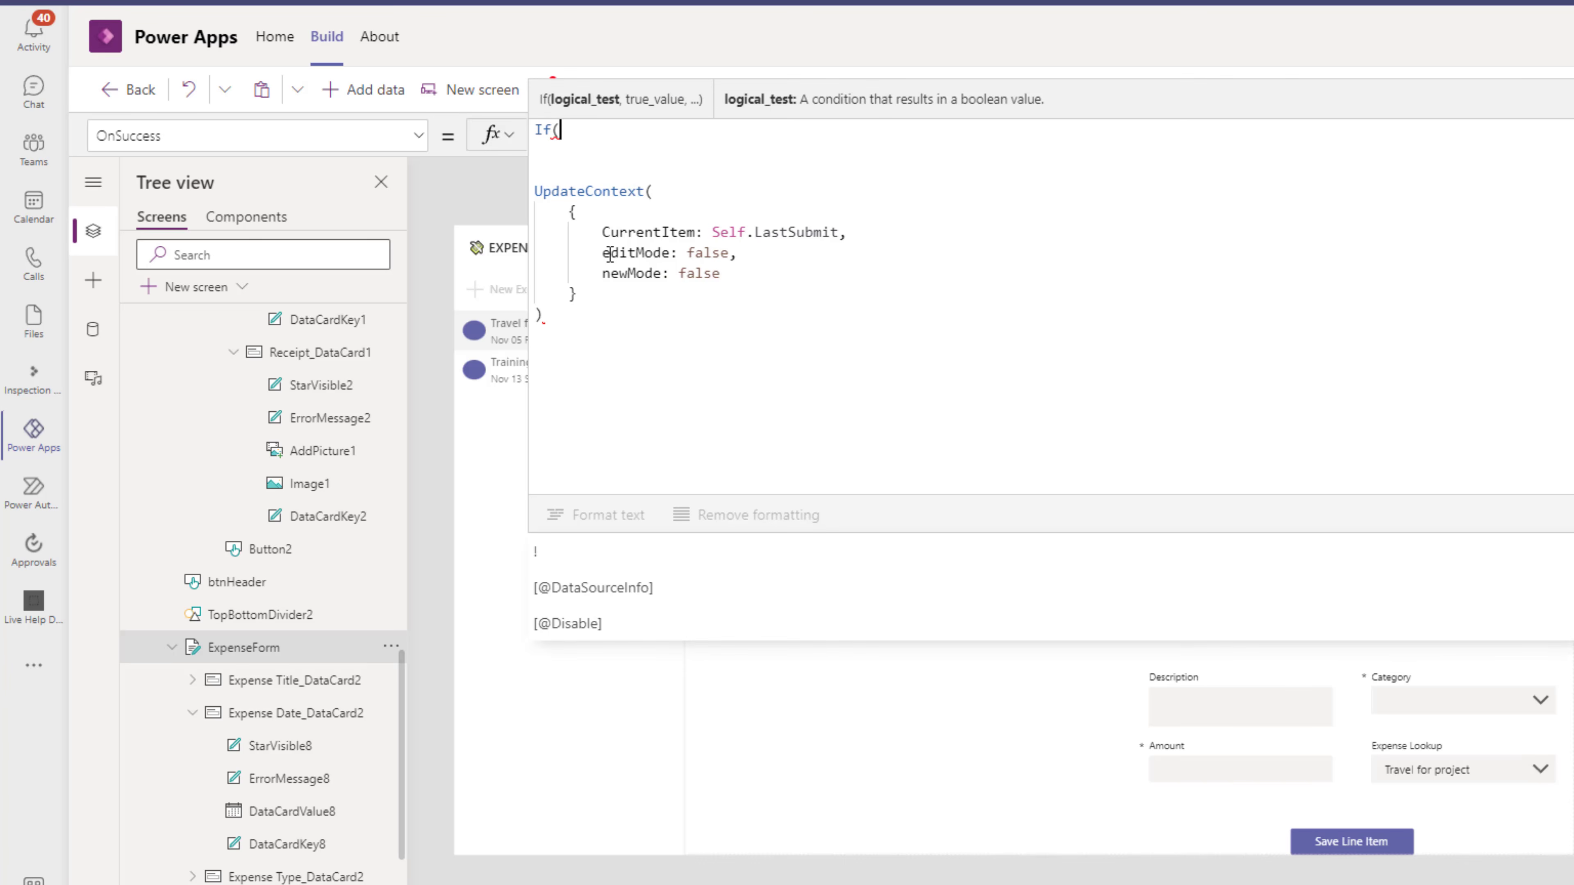
{"action": "double_click", "coordinate": [638, 271]}
{"action": "left_click", "coordinate": [613, 146]}
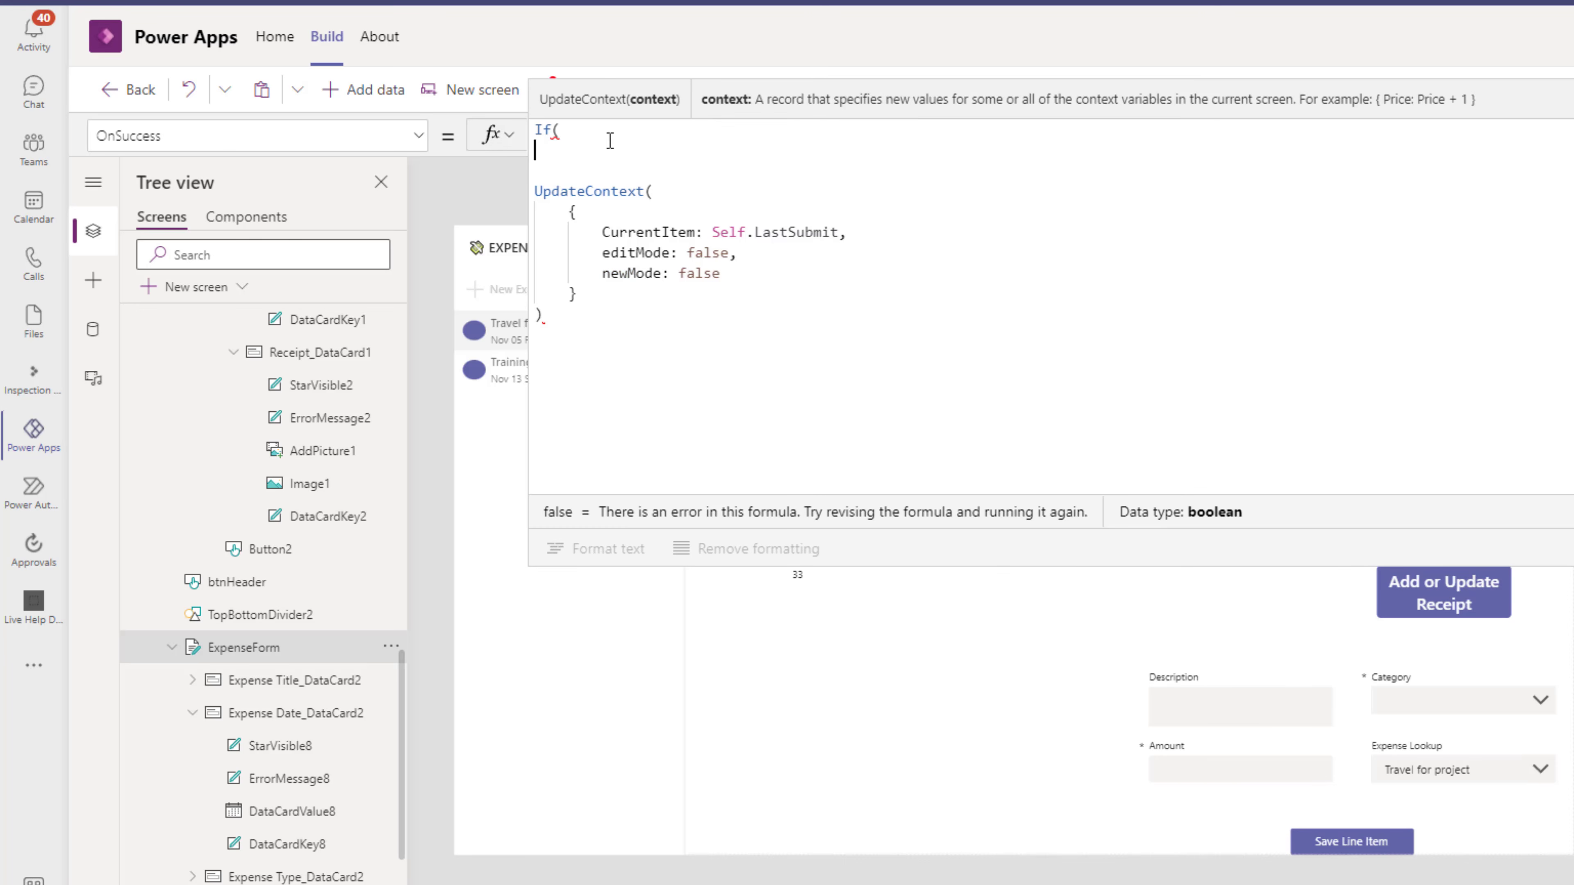
{"action": "left_click", "coordinate": [655, 273]}
{"action": "left_click", "coordinate": [613, 155]}
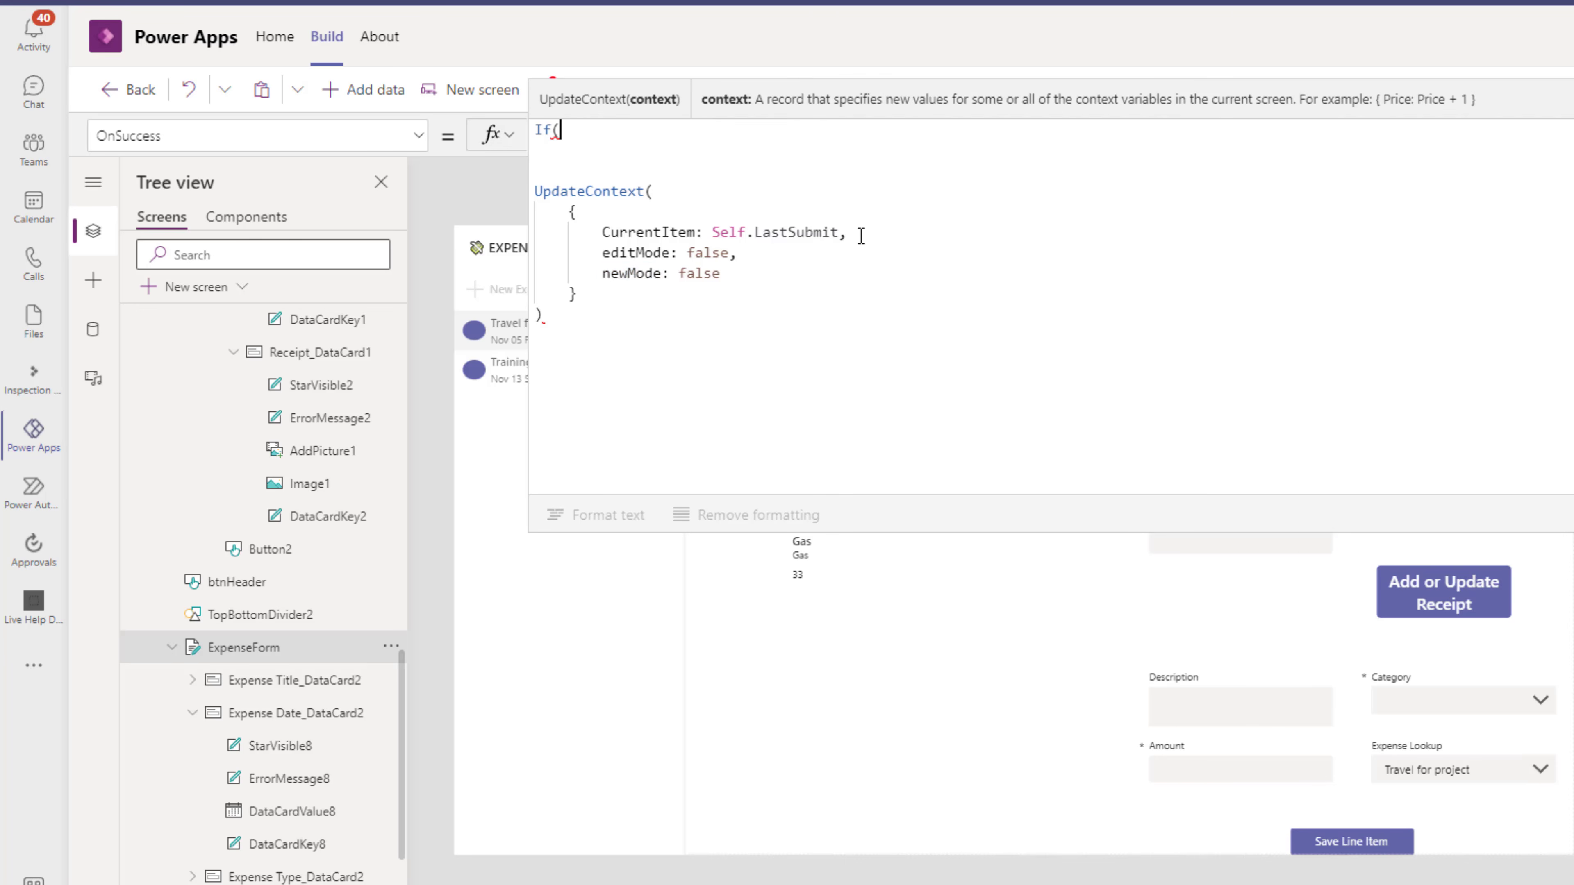
{"action": "type", "text": "newm"}
{"action": "key", "text": "Tab"}
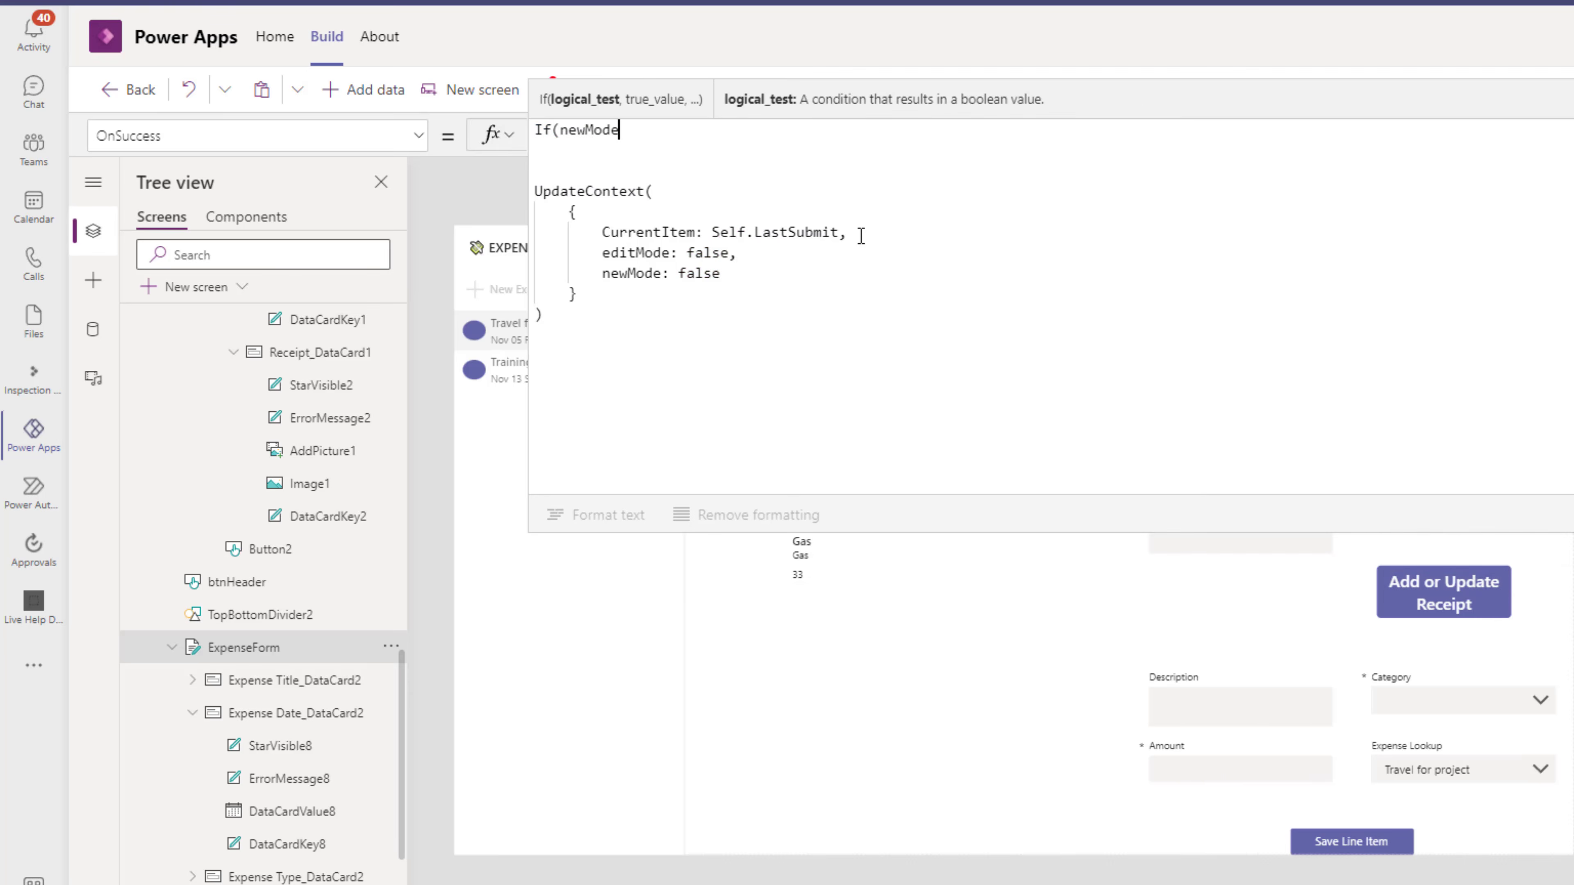
{"action": "type", "text": ","}
{"action": "key", "text": "Return"}
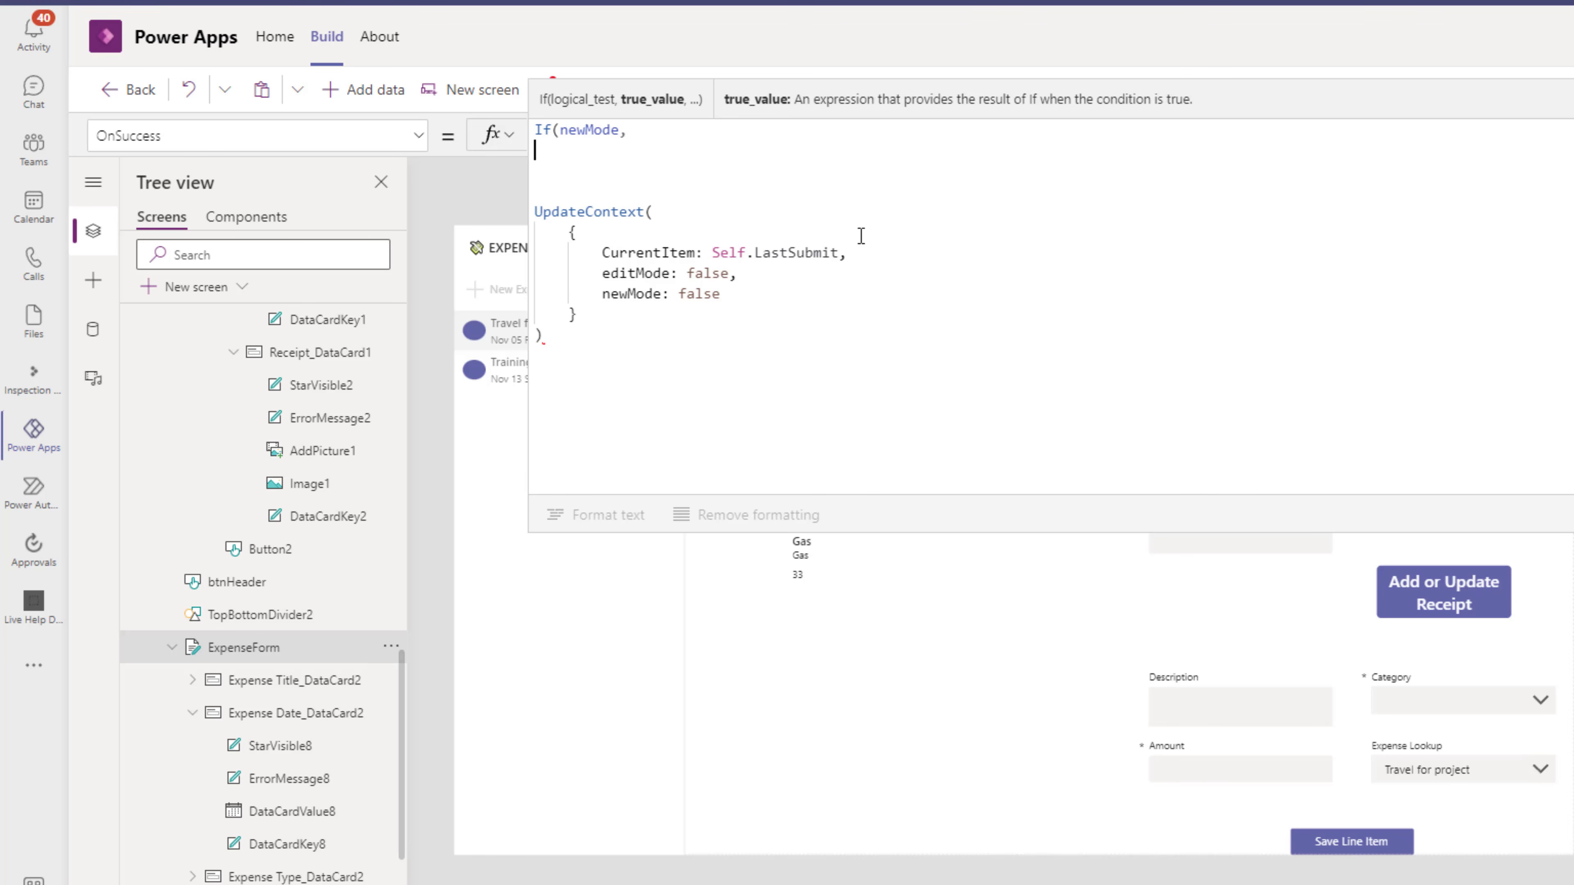
Step: Complete the newMode If with Patch('Line Items',colLineitems);Clear(colLineitems) and format the OnSuccess formula text
{"action": "type", "text": "patc"}
{"action": "key", "text": "Tab"}
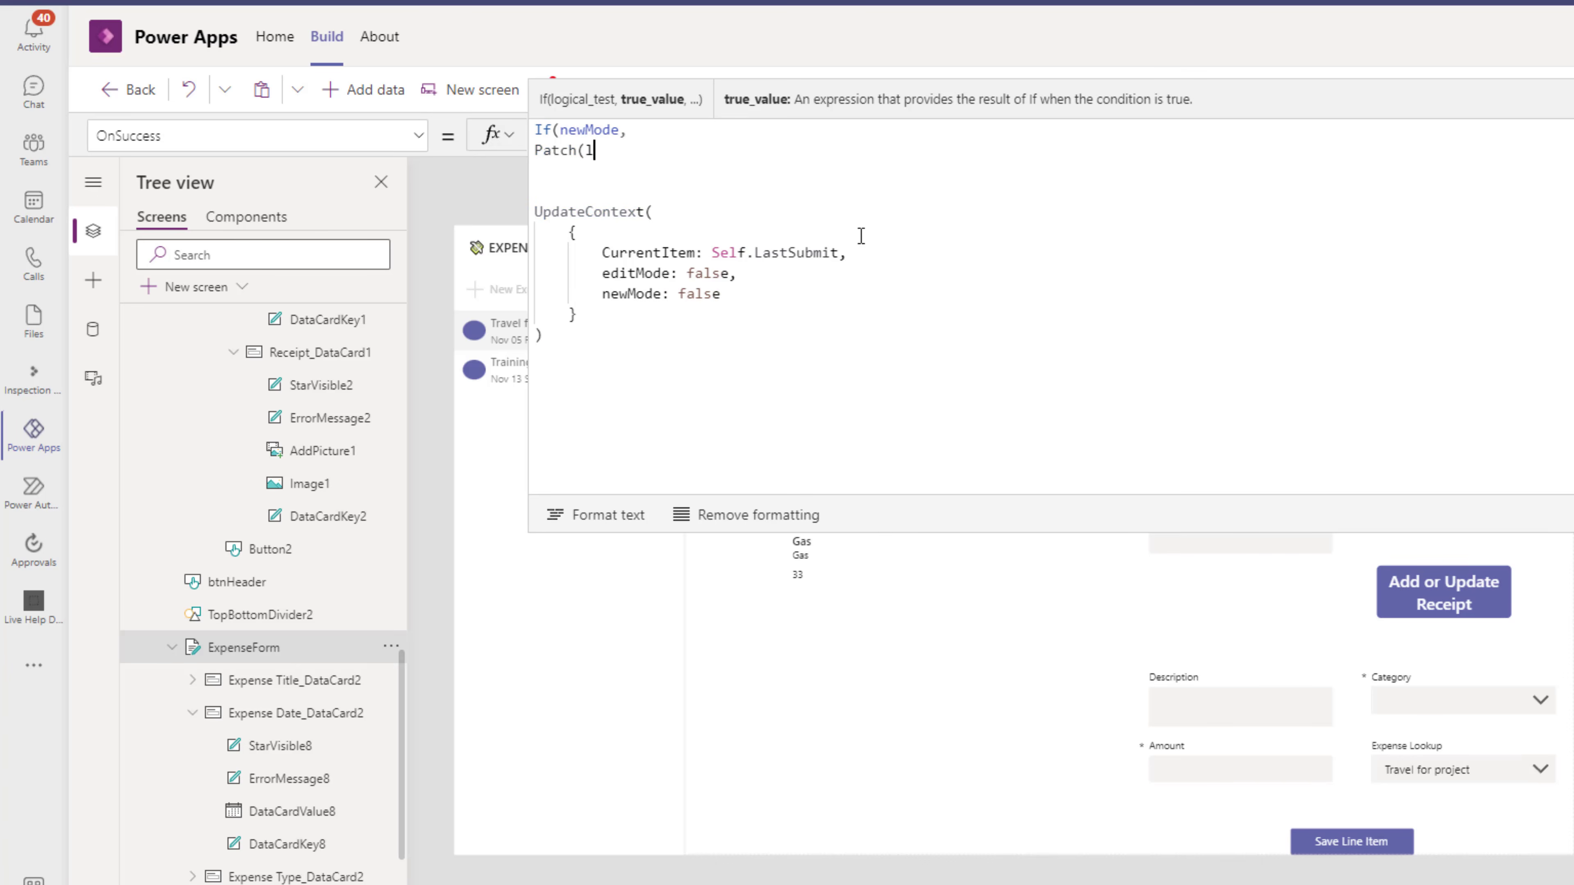
{"action": "type", "text": "line"}
{"action": "key", "text": "Tab"}
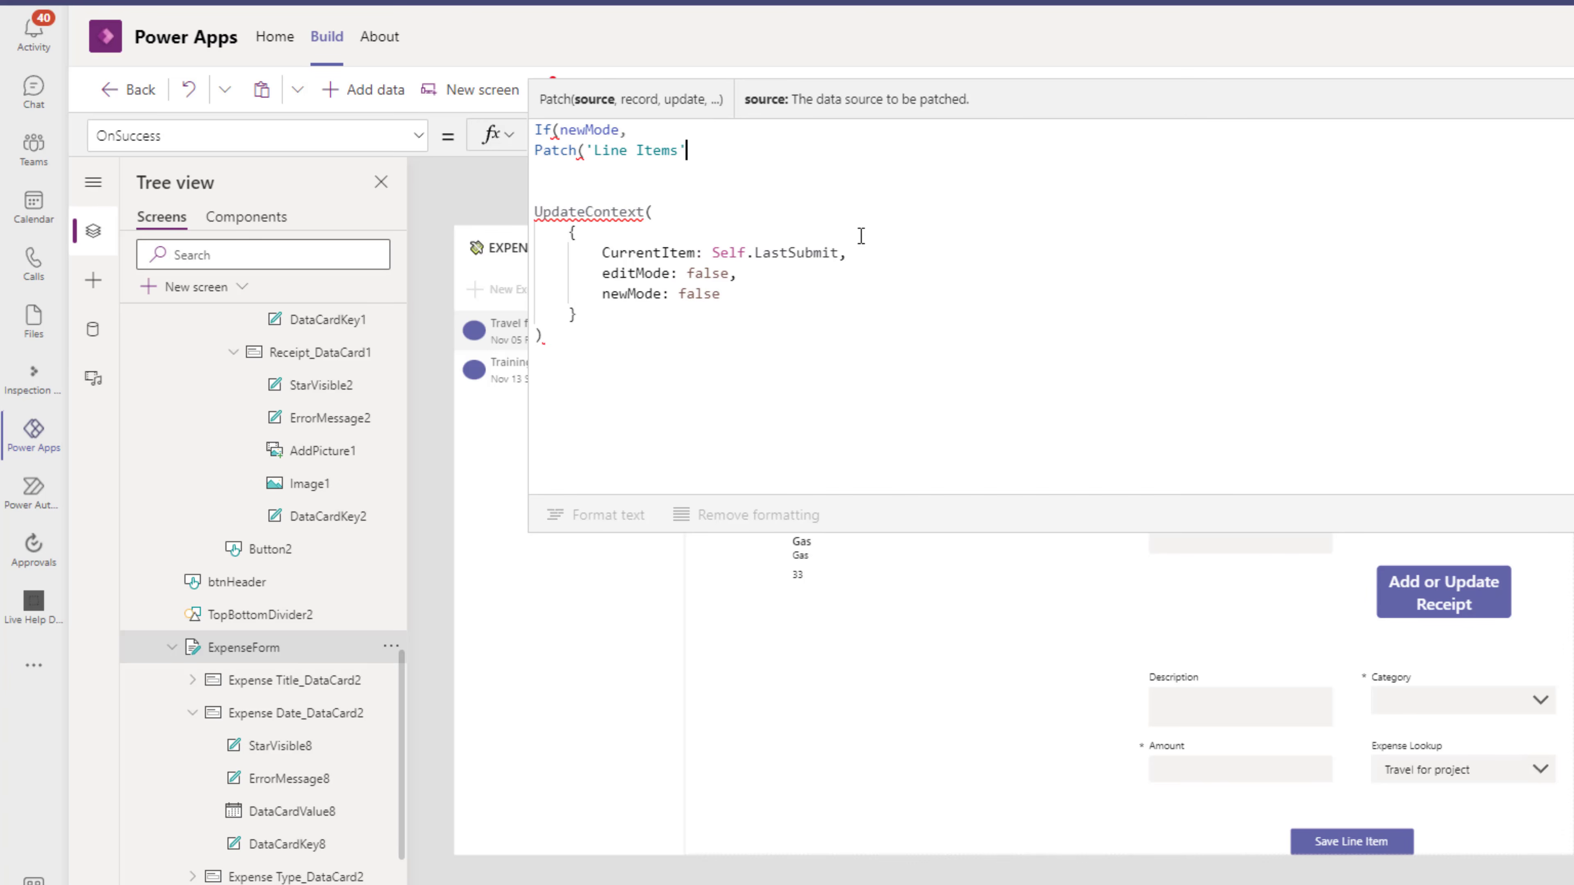
{"action": "type", "text": ",col"}
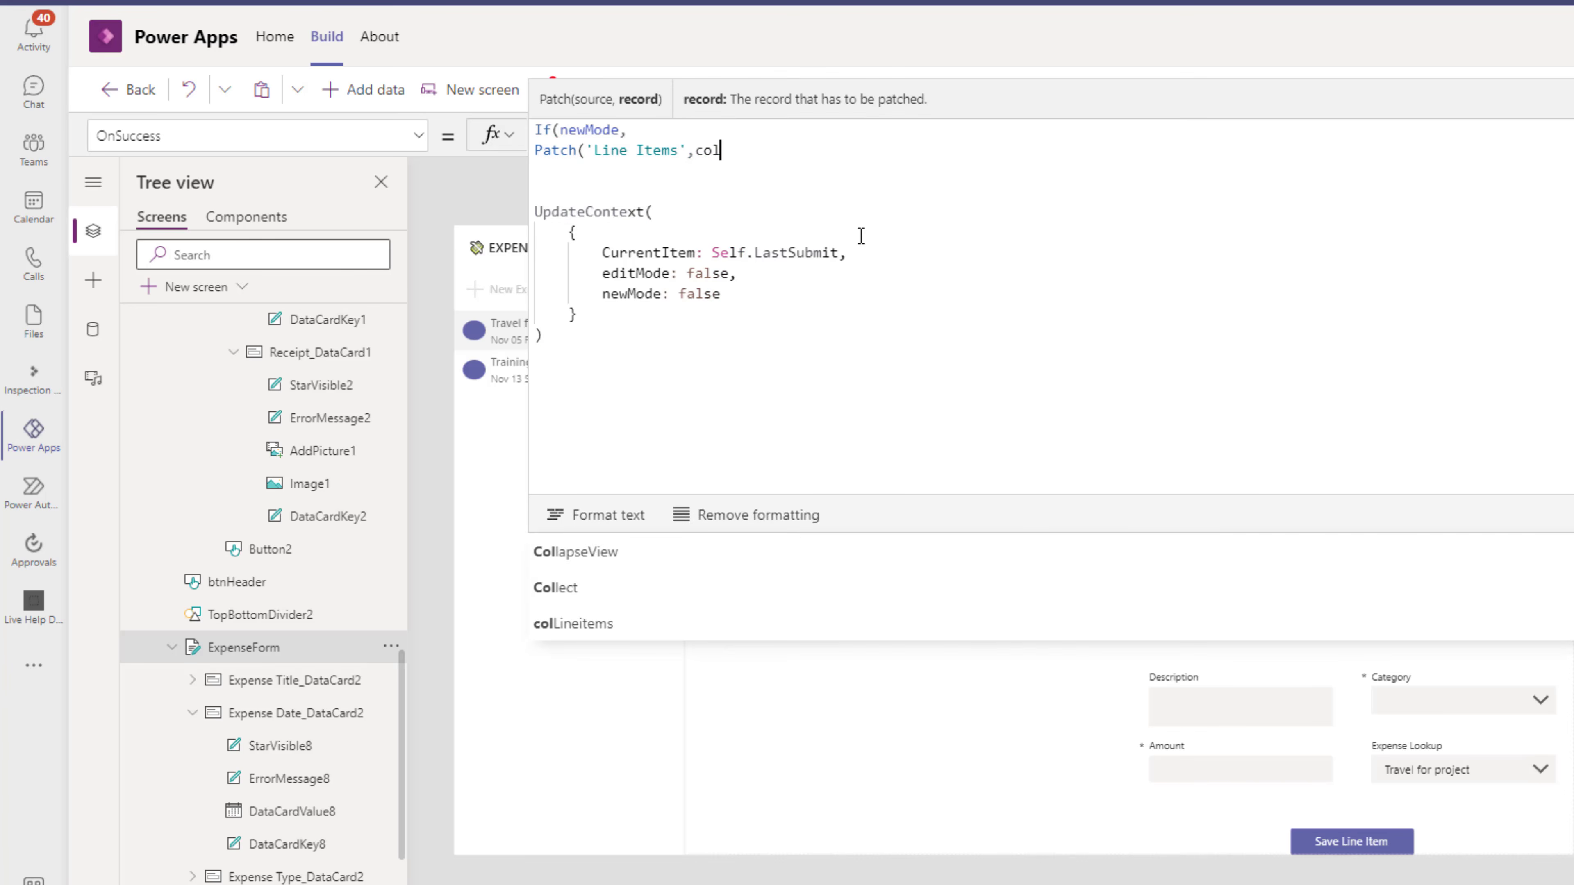
{"action": "key", "text": "Tab"}
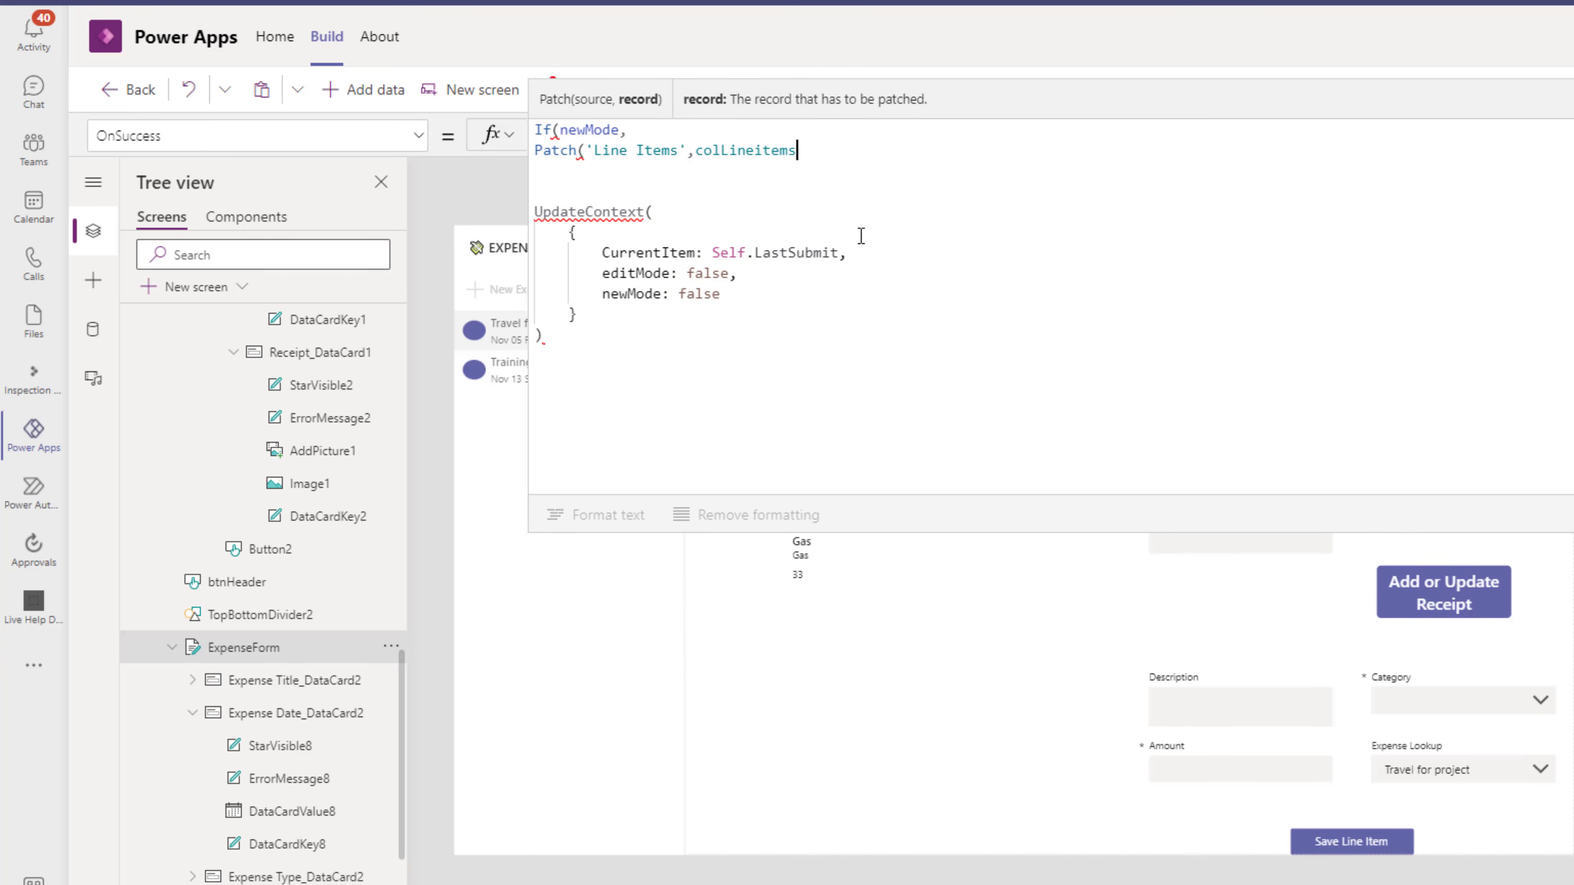
{"action": "type", "text": ");"}
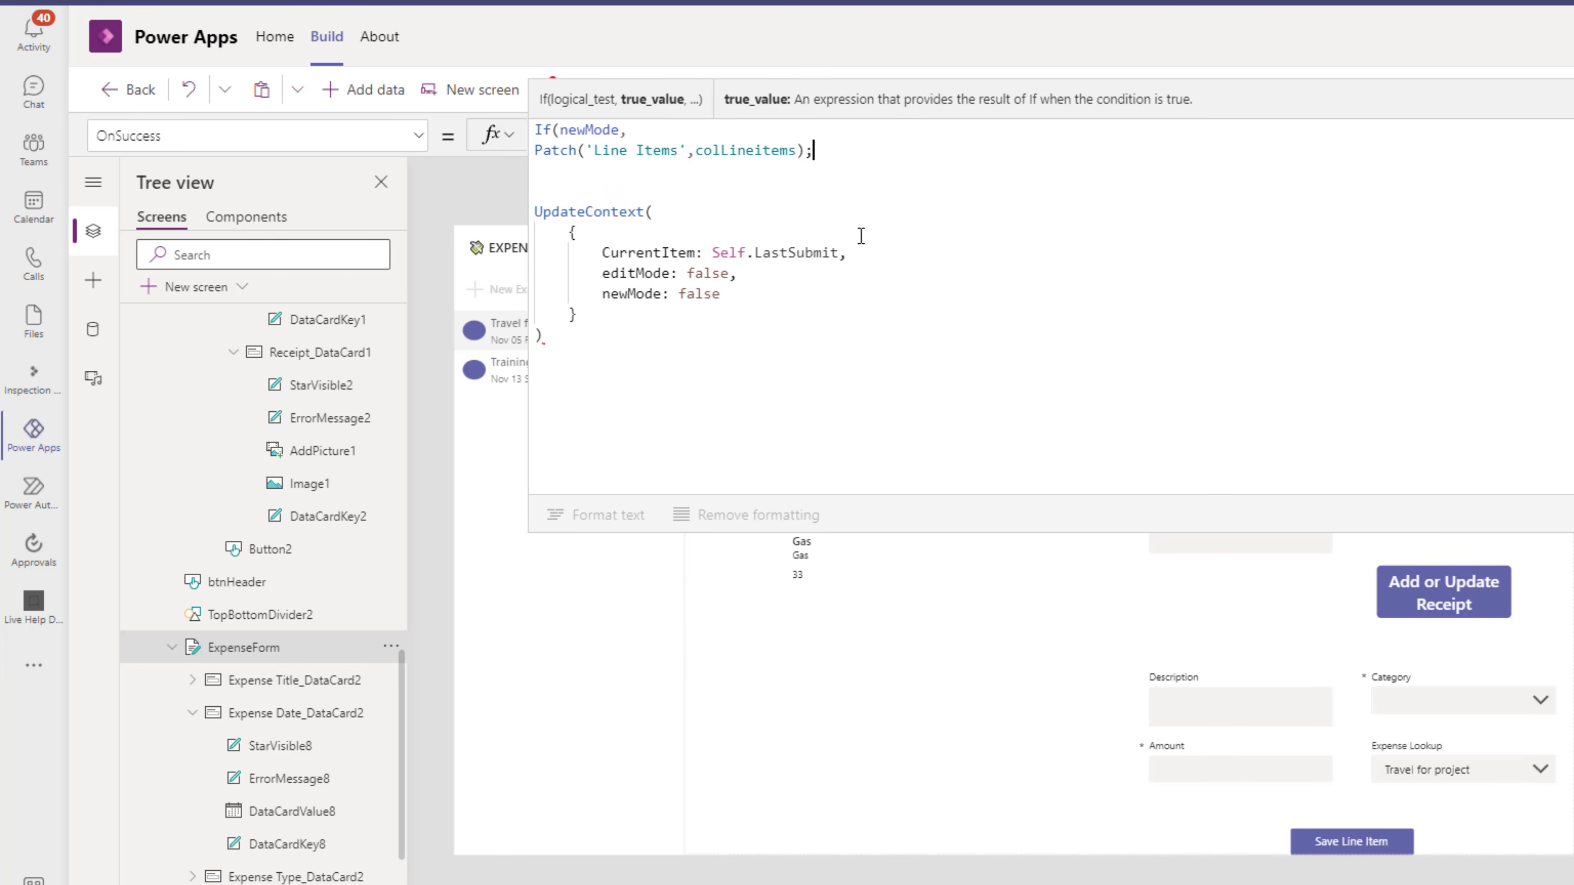
{"action": "type", "text": "Clear(col"}
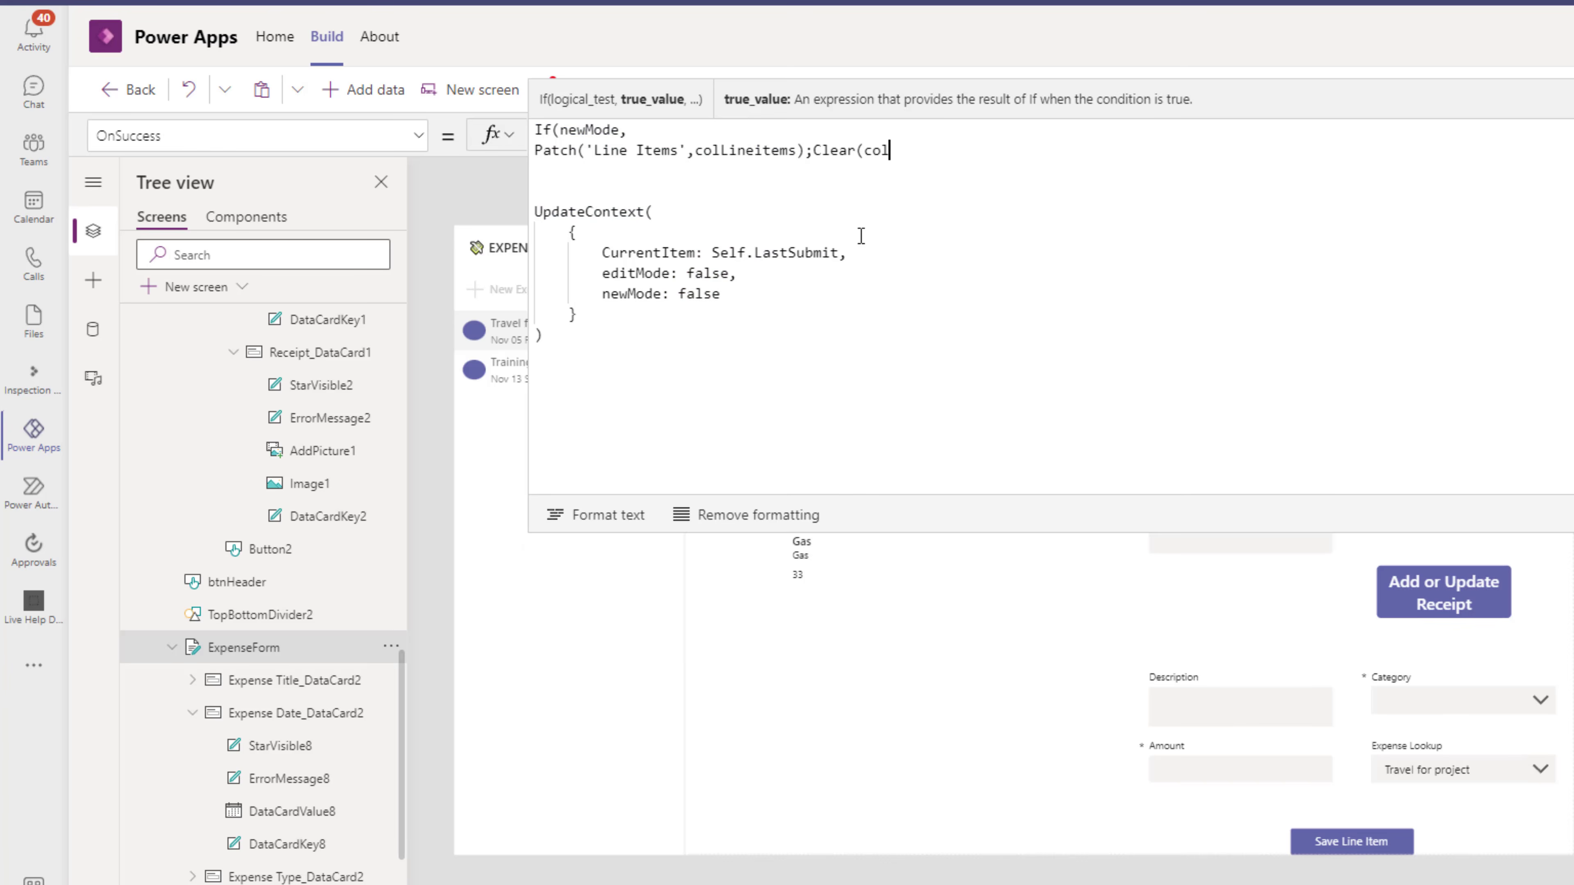
{"action": "key", "text": "Tab"}
{"action": "type", "text": "))"}
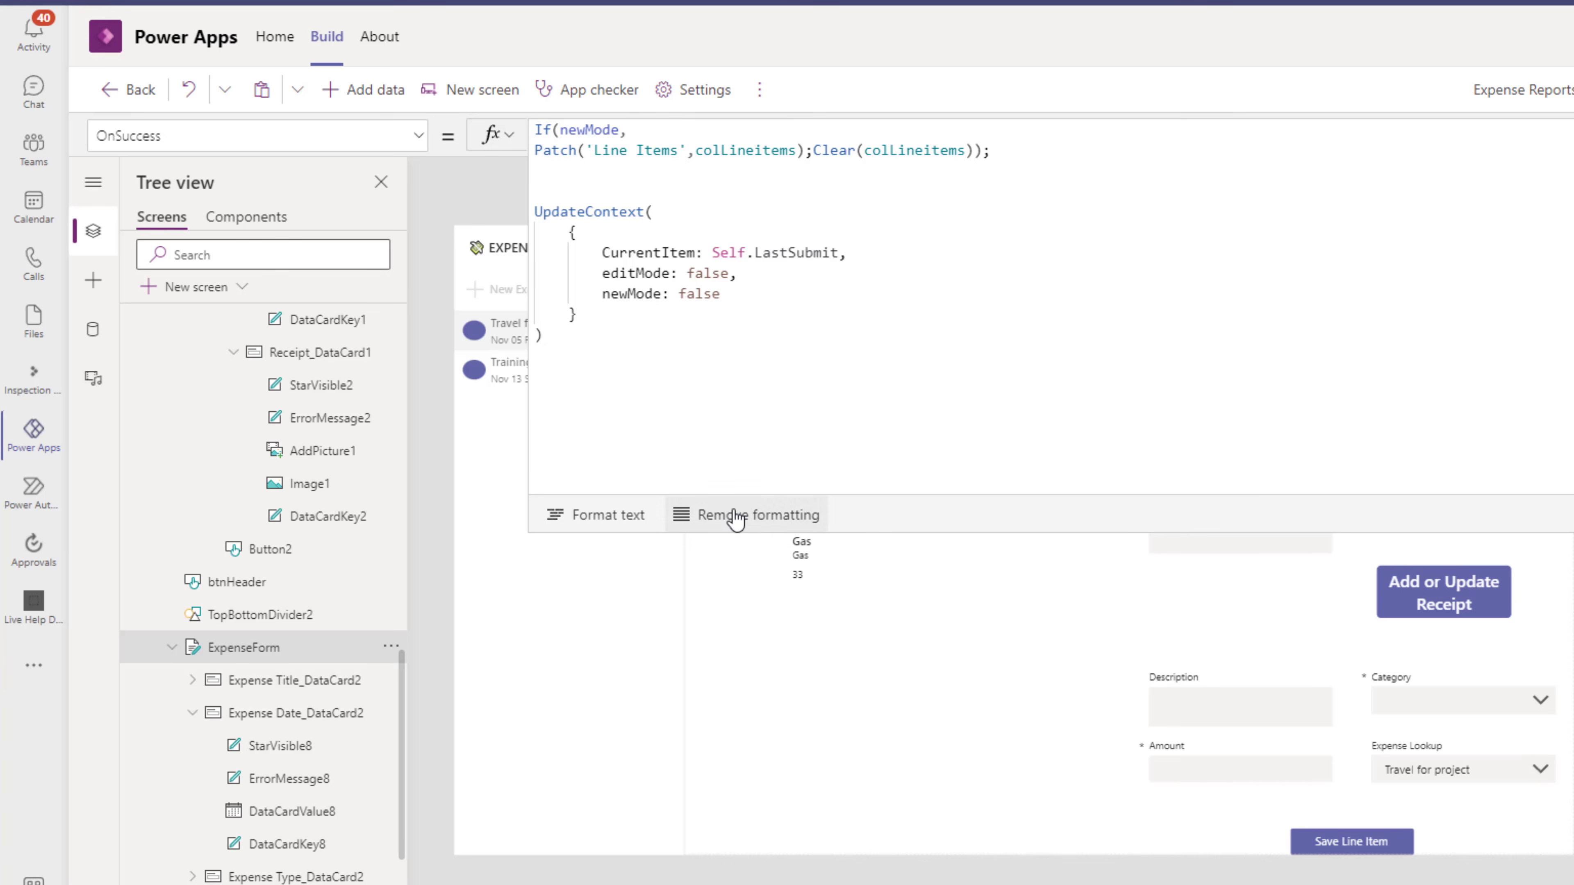
{"action": "left_click", "coordinate": [617, 518]}
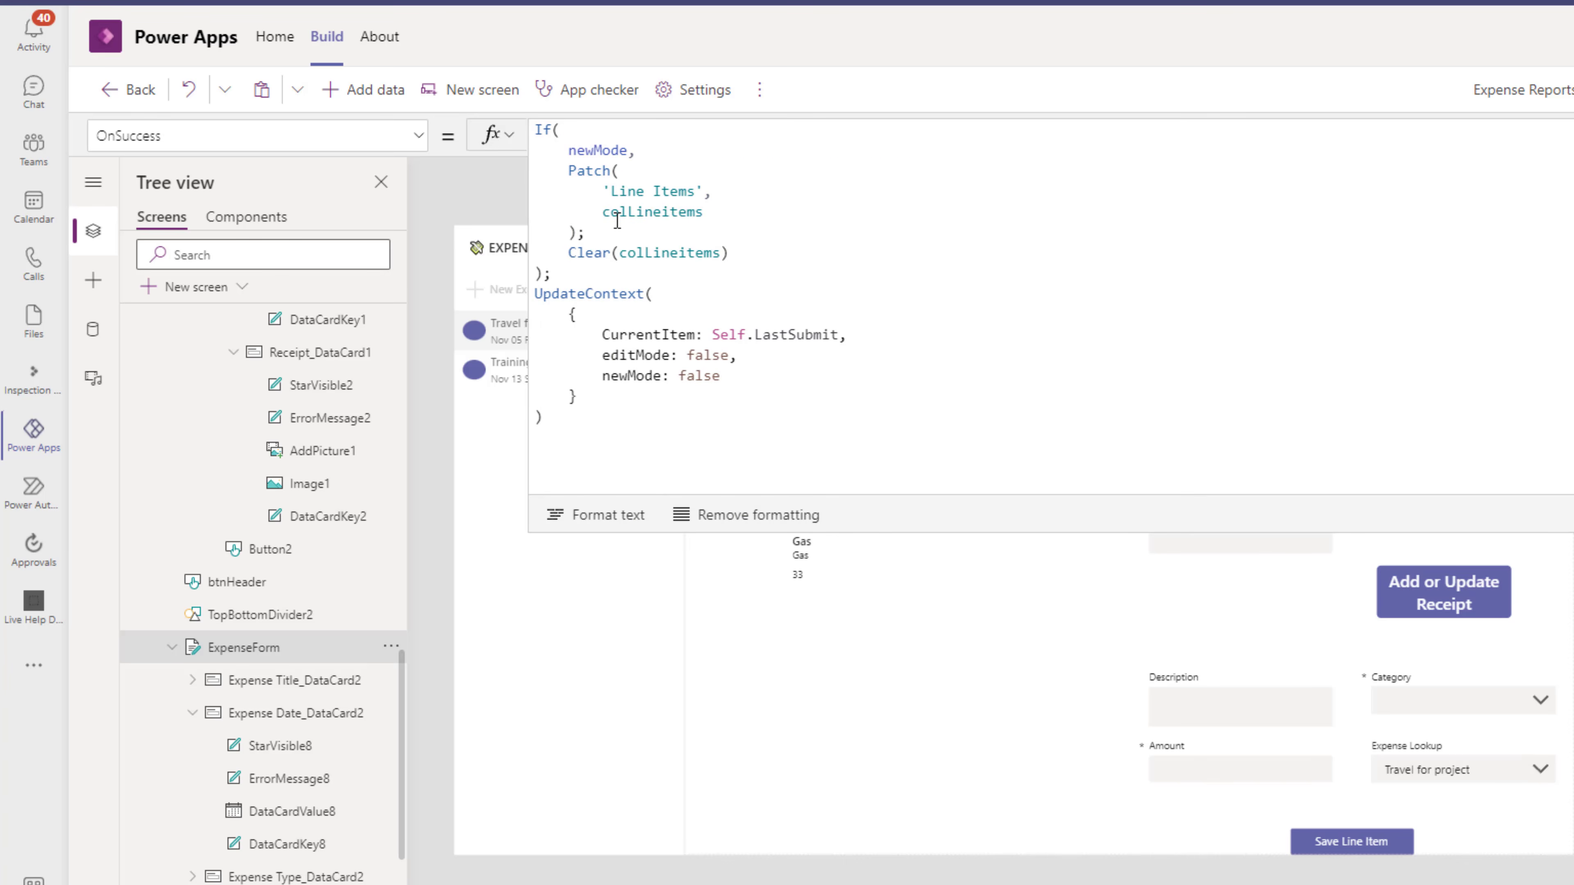
Step: In the OnSuccess Patch call, begin wrapping colLineitems in an UpdateIf function with true as the condition
{"action": "double_click", "coordinate": [644, 213]}
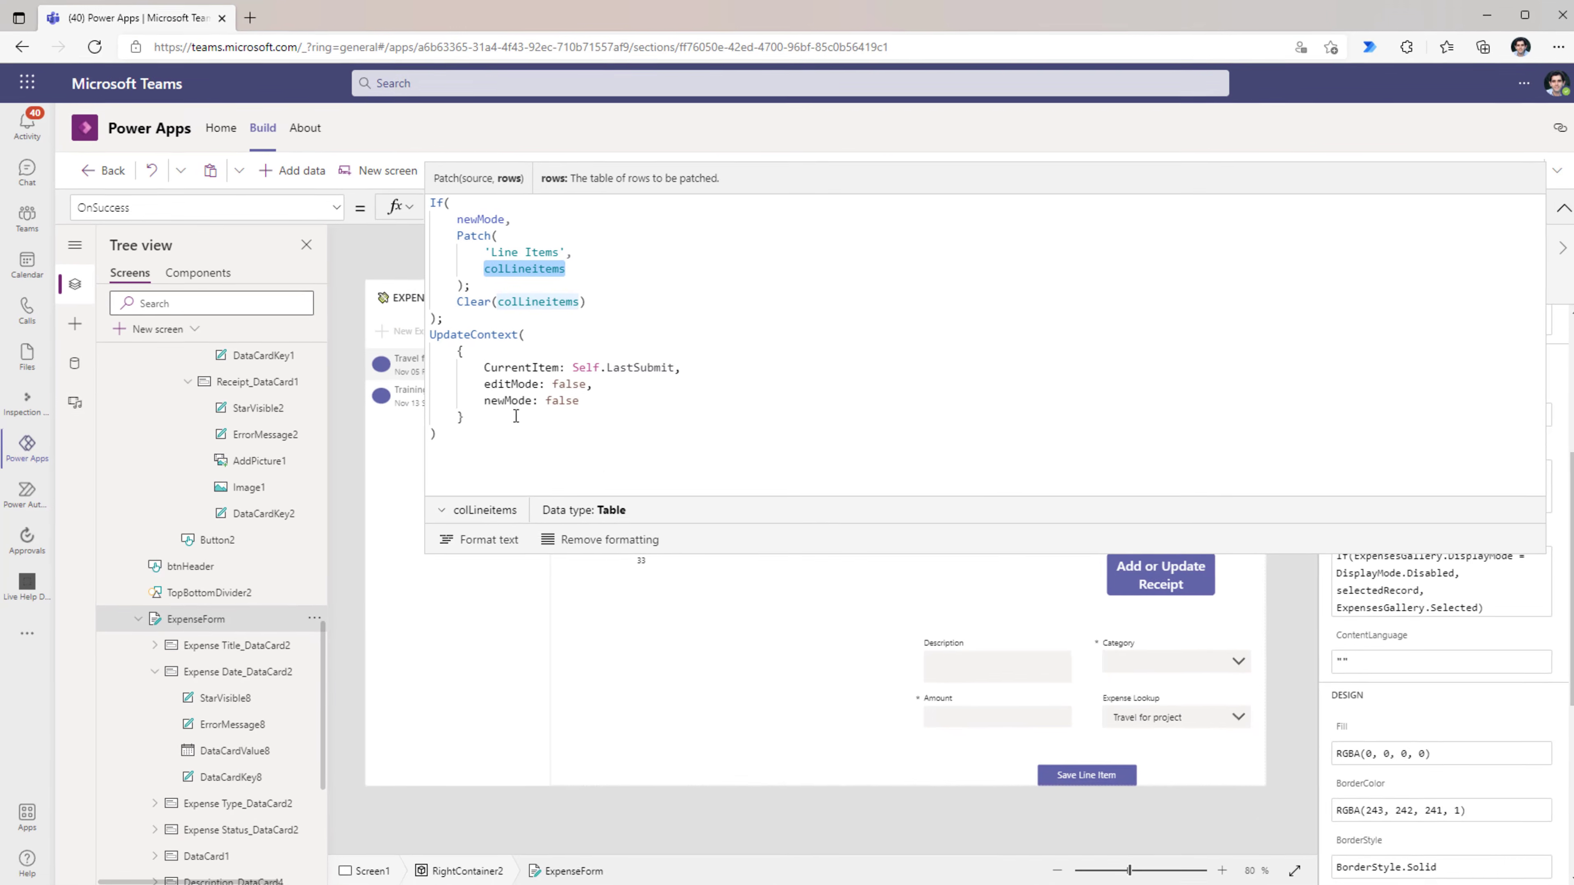
{"action": "left_click", "coordinate": [593, 191]}
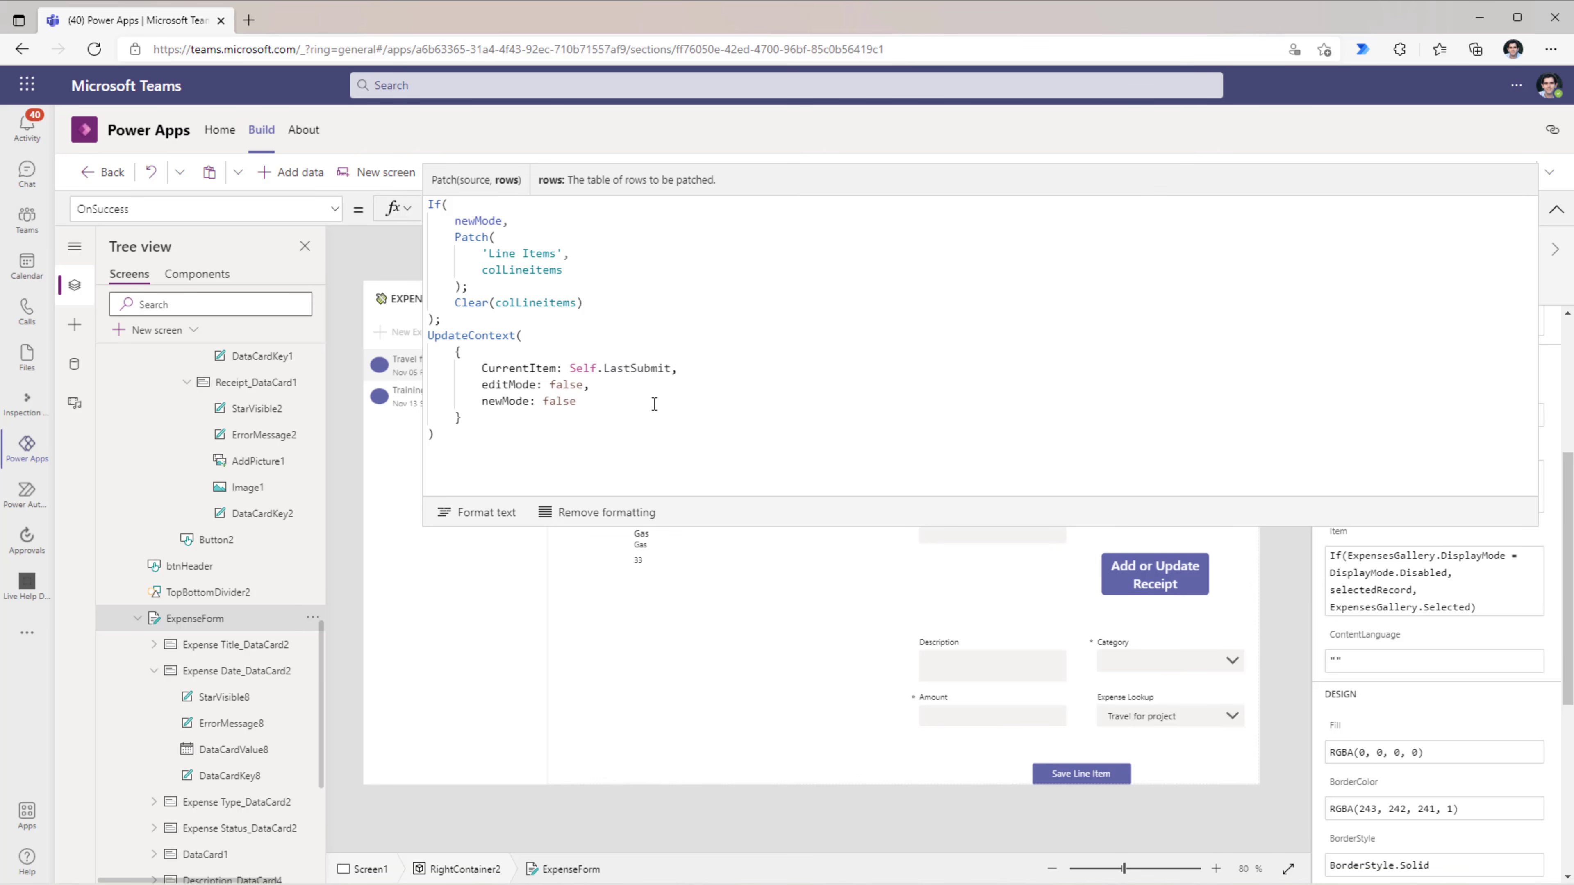
{"action": "type", "text": "UpdateIf("}
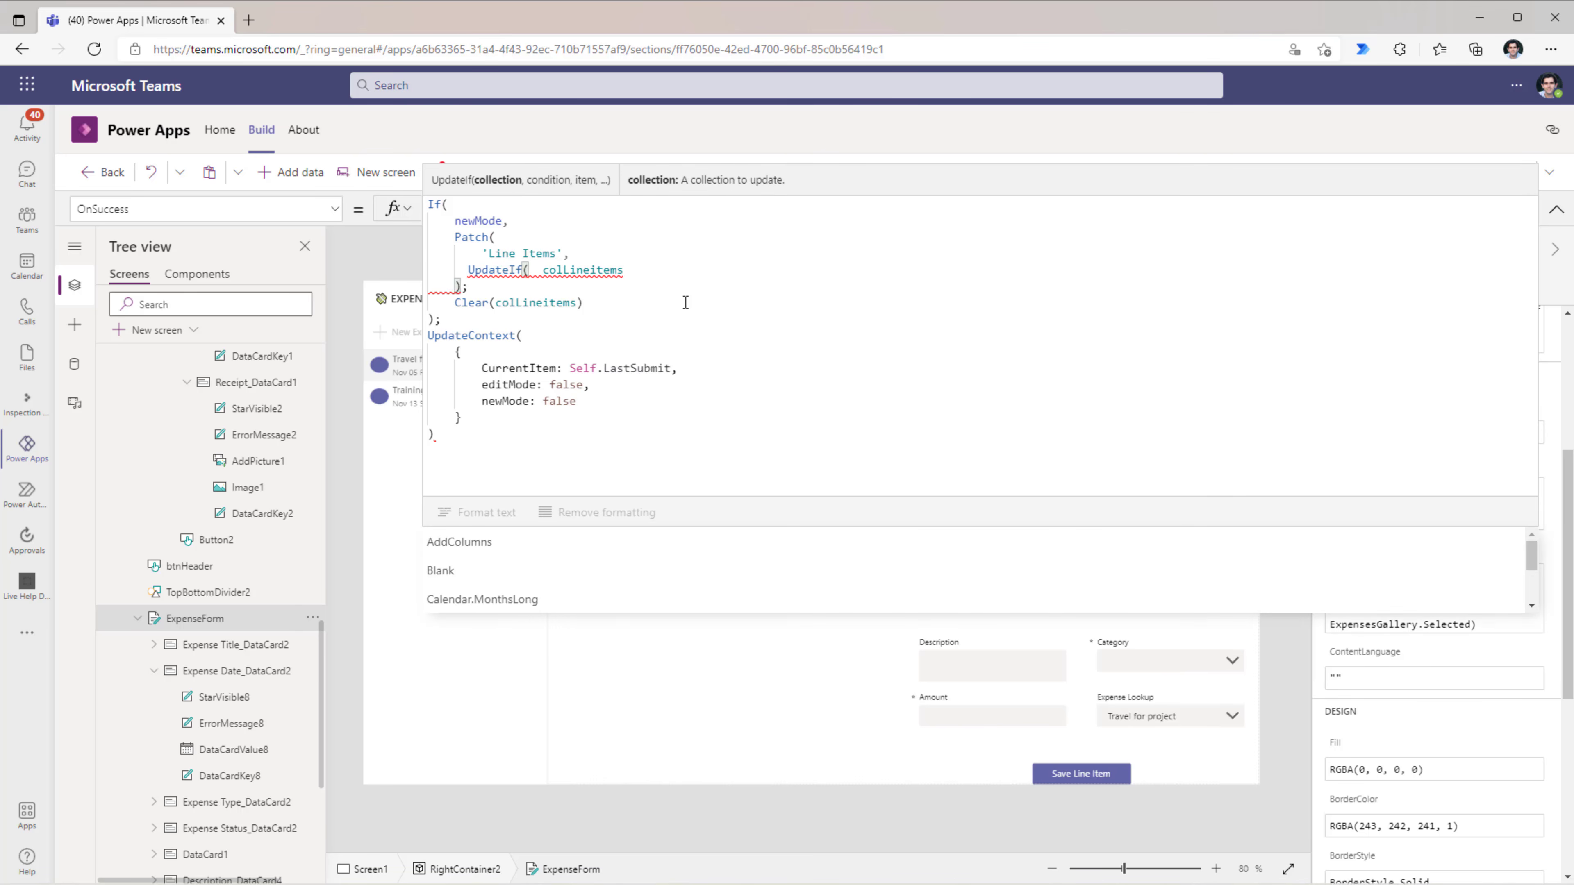
{"action": "left_click", "coordinate": [659, 274]}
{"action": "type", "text": ","}
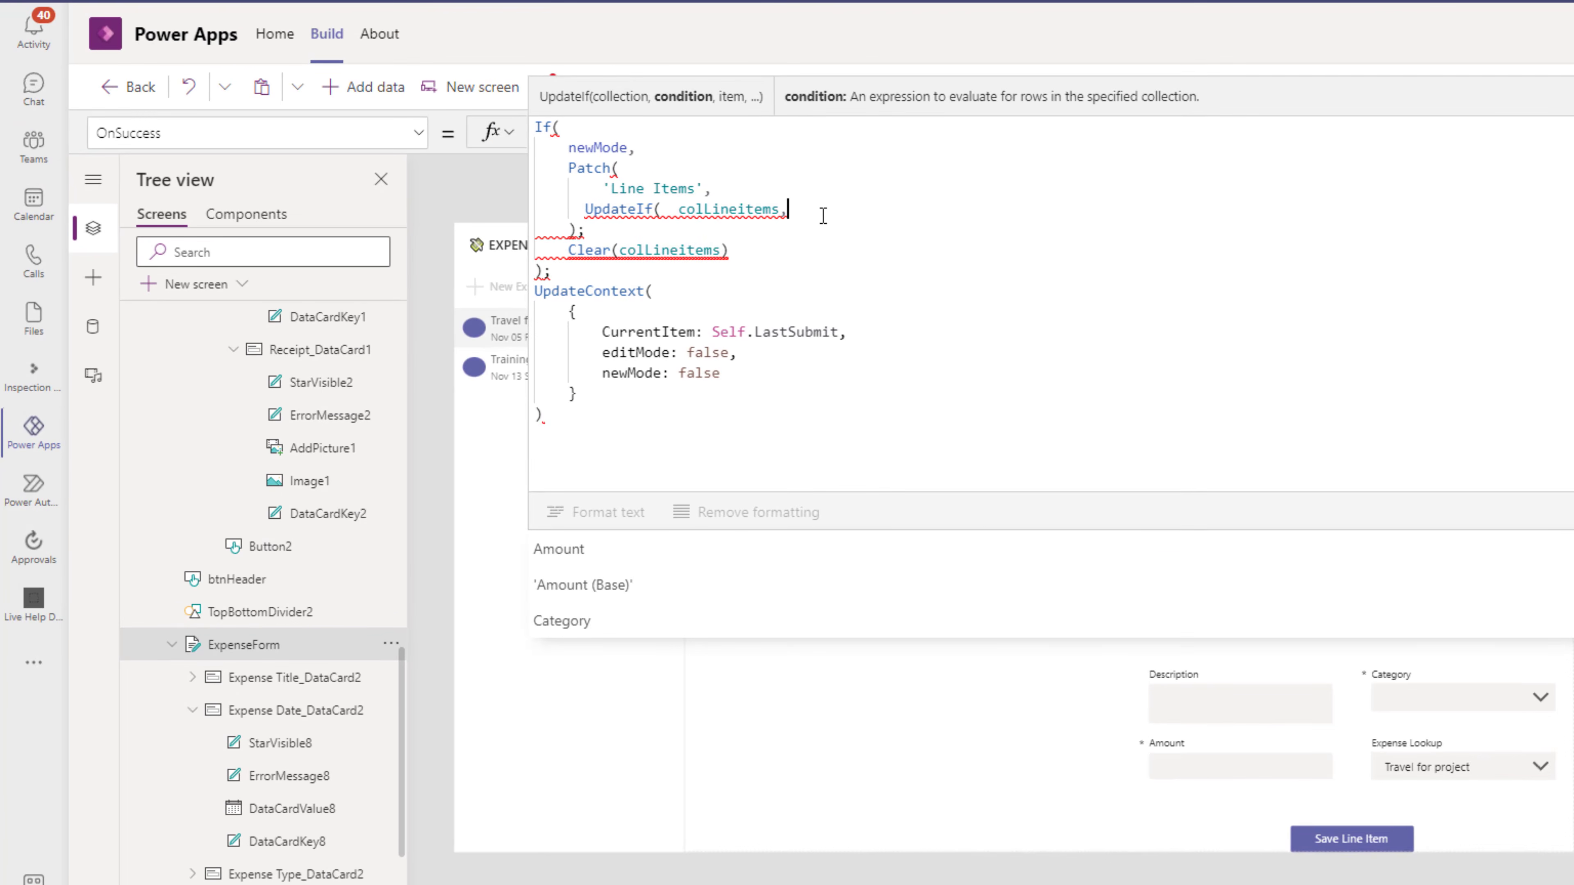
{"action": "type", "text": "true,"}
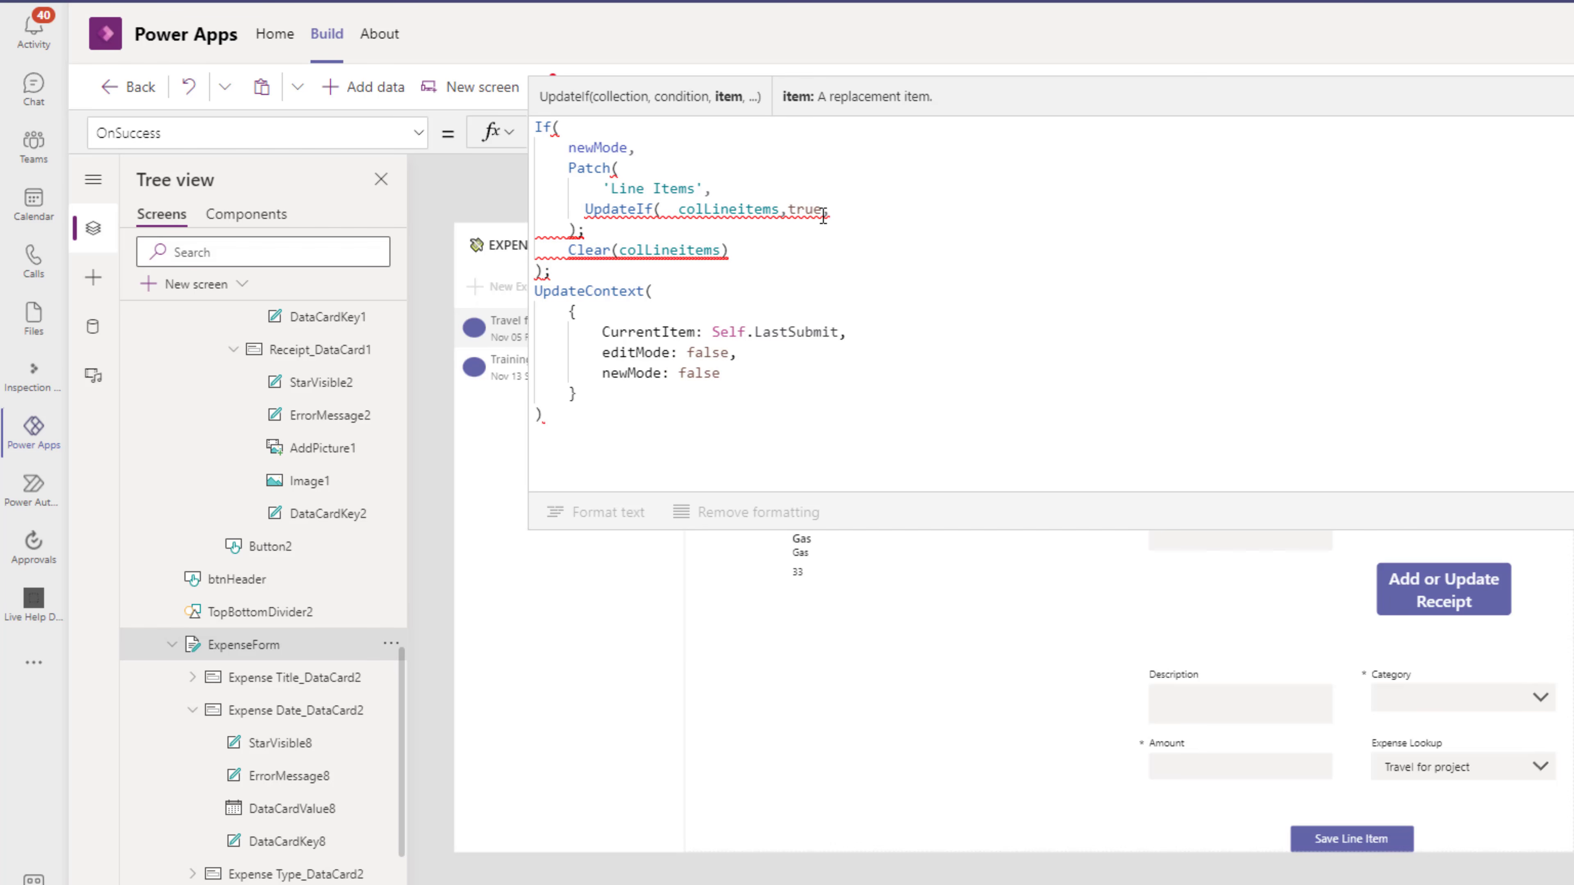
Step: Complete the UpdateIf with the record {'Expense Lookup':Self.LastSubmit} and format the OnSuccess formula text
{"action": "type", "text": "{exp"}
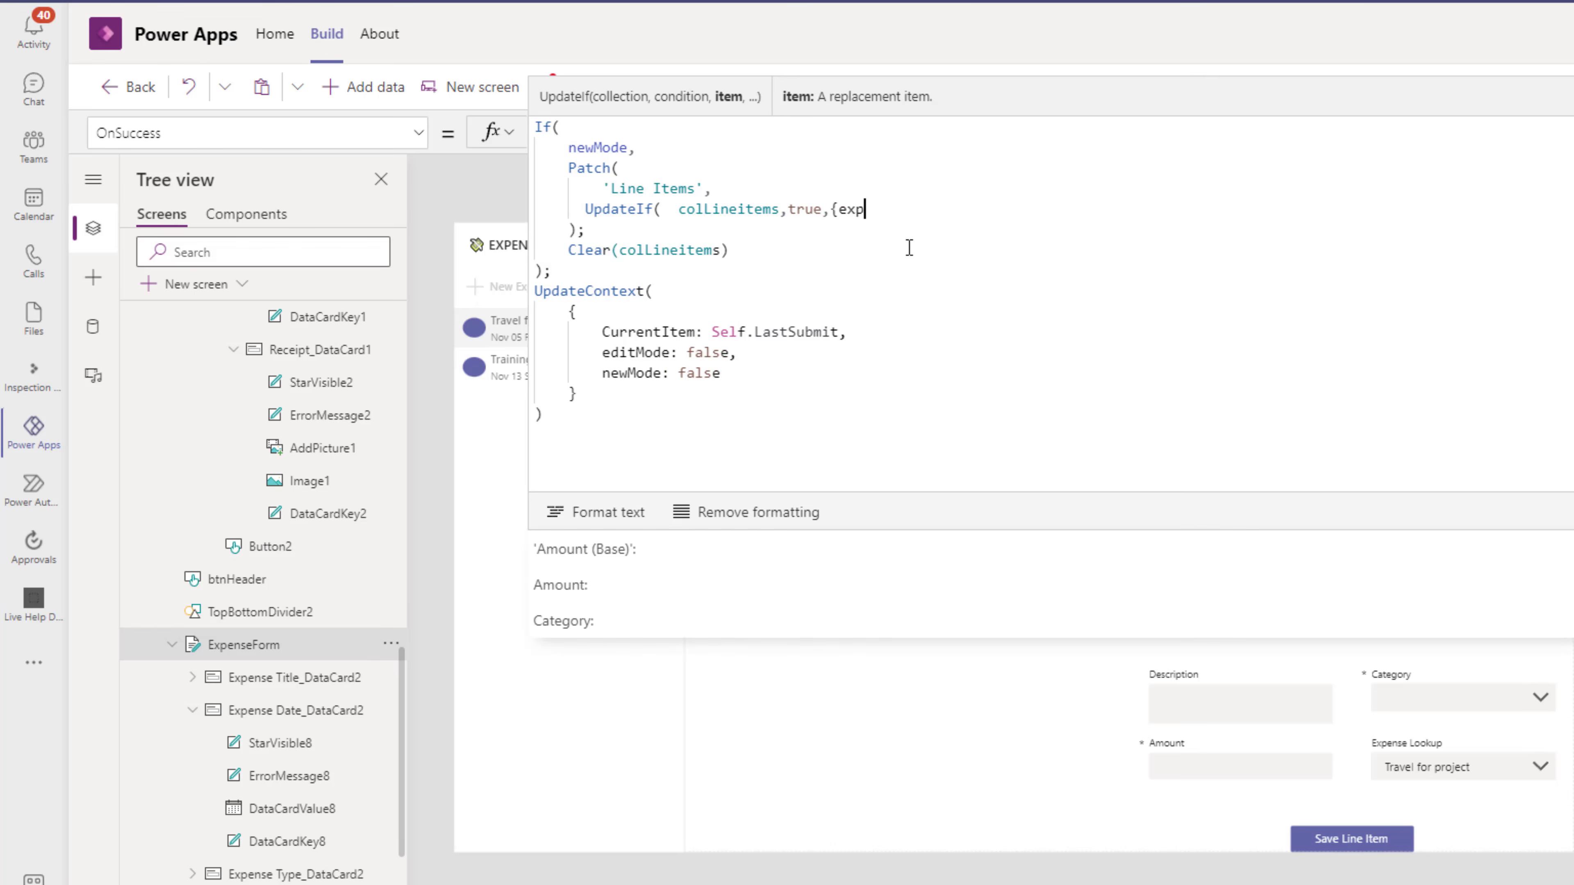
{"action": "type", "text": "en"}
{"action": "key", "text": "Tab"}
{"action": "type", "text": ":"}
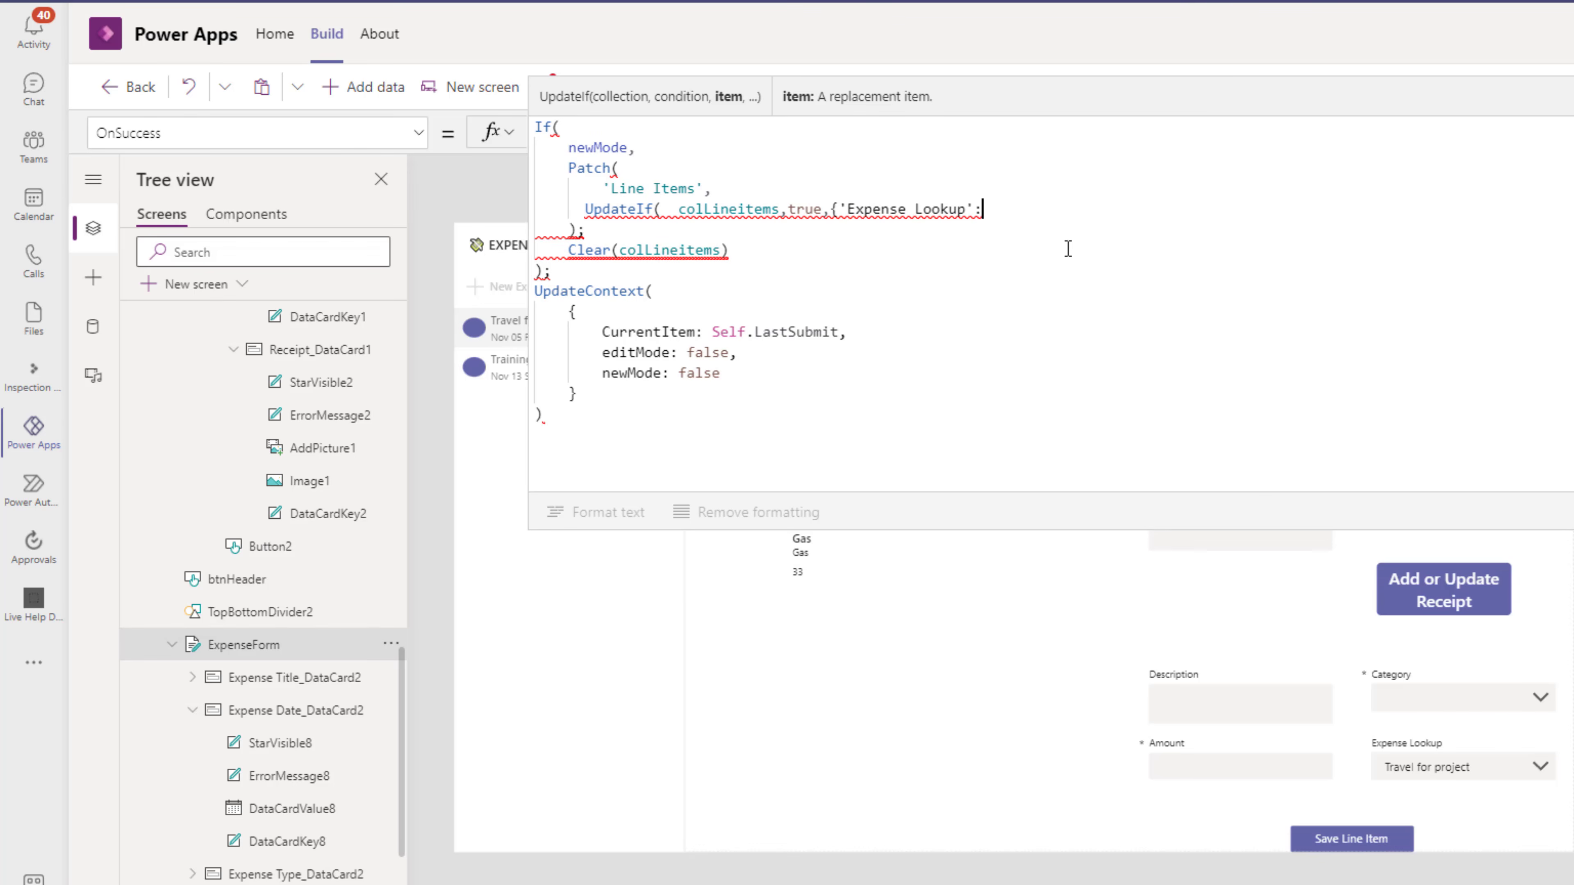
{"action": "type", "text": "Self."}
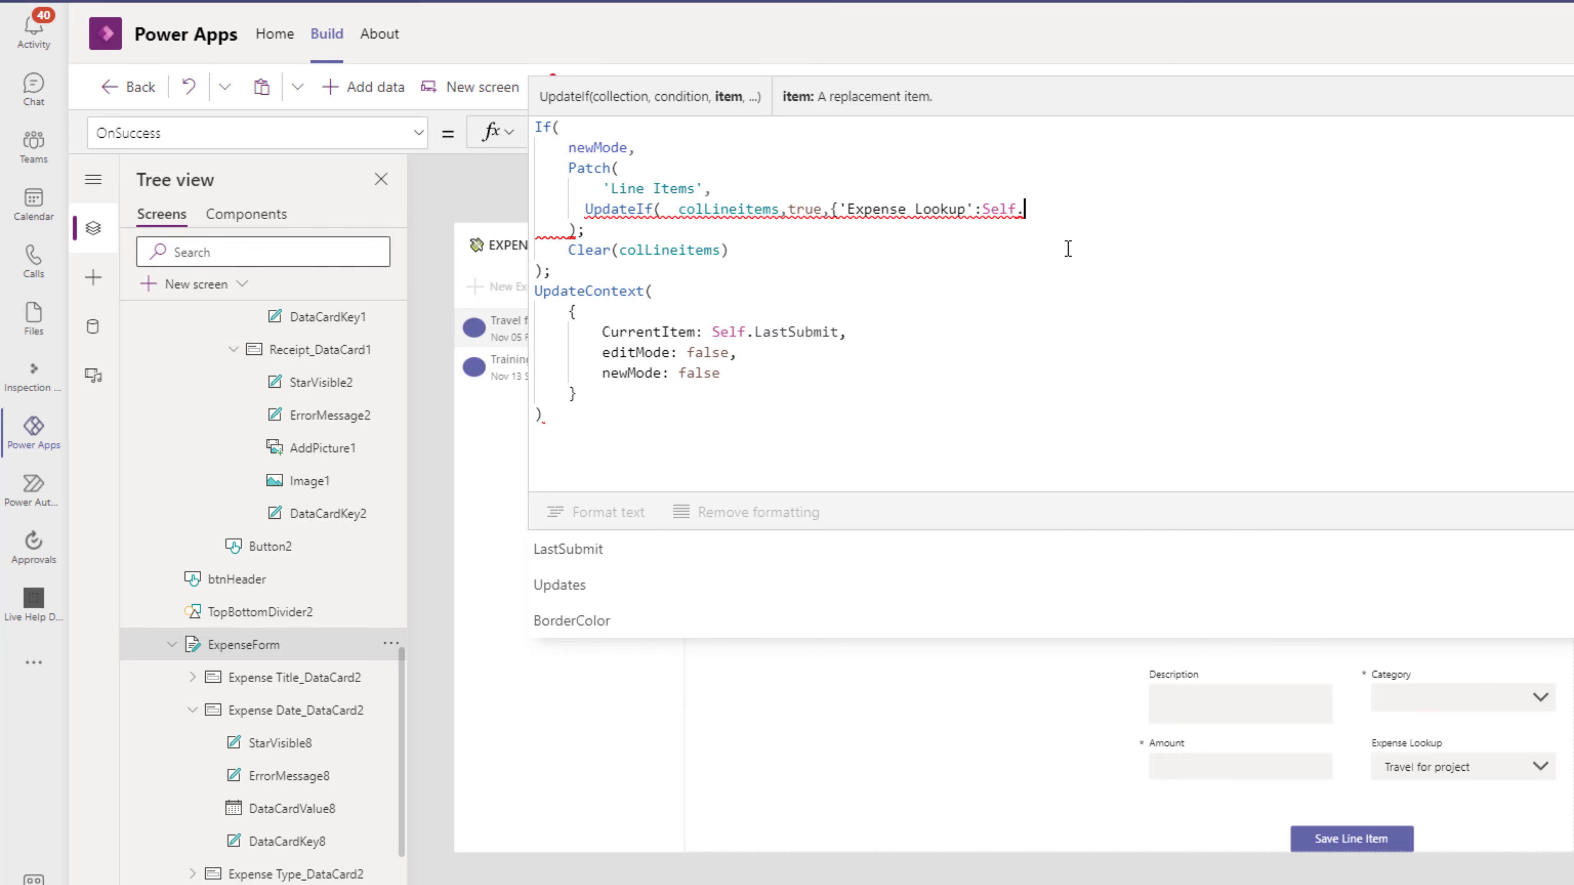
{"action": "type", "text": "LastSubmit"}
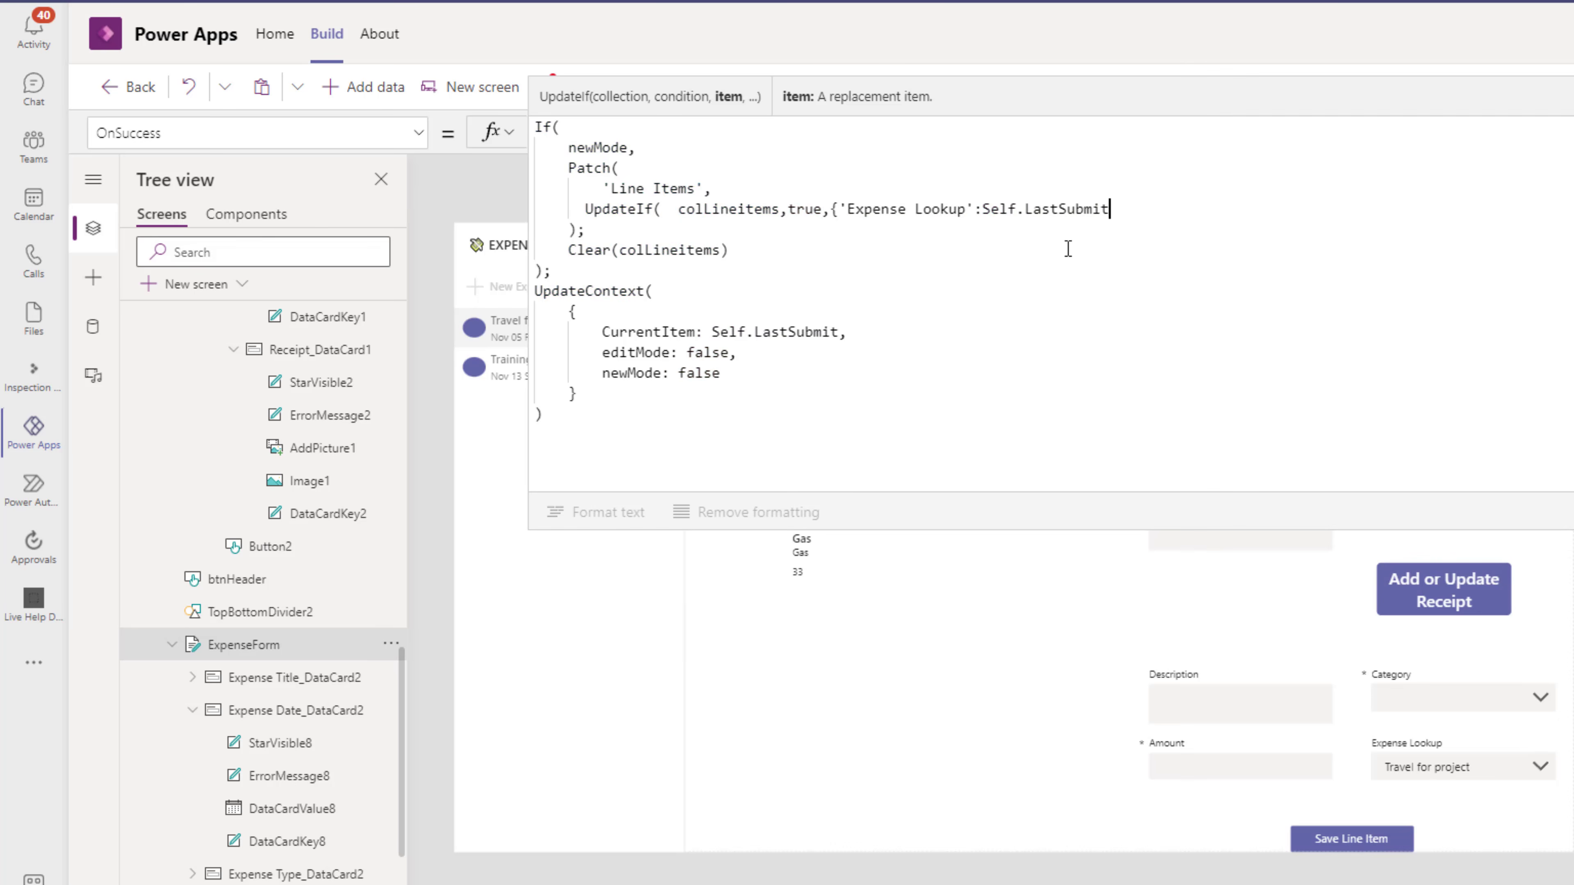
{"action": "type", "text": "}"}
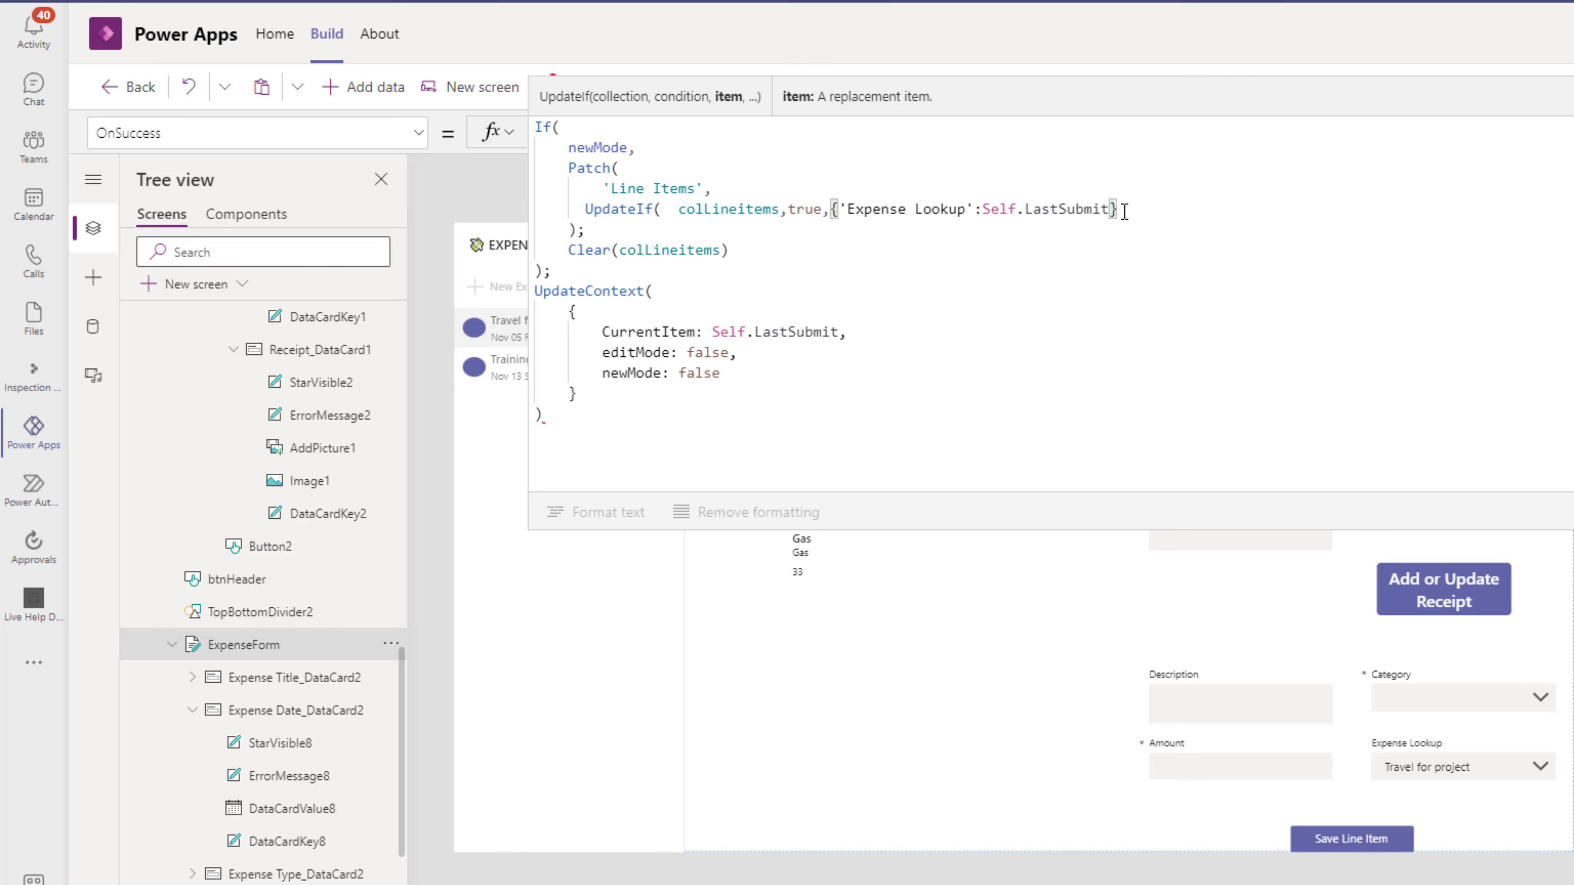
{"action": "type", "text": ")"}
{"action": "left_click", "coordinate": [597, 511]}
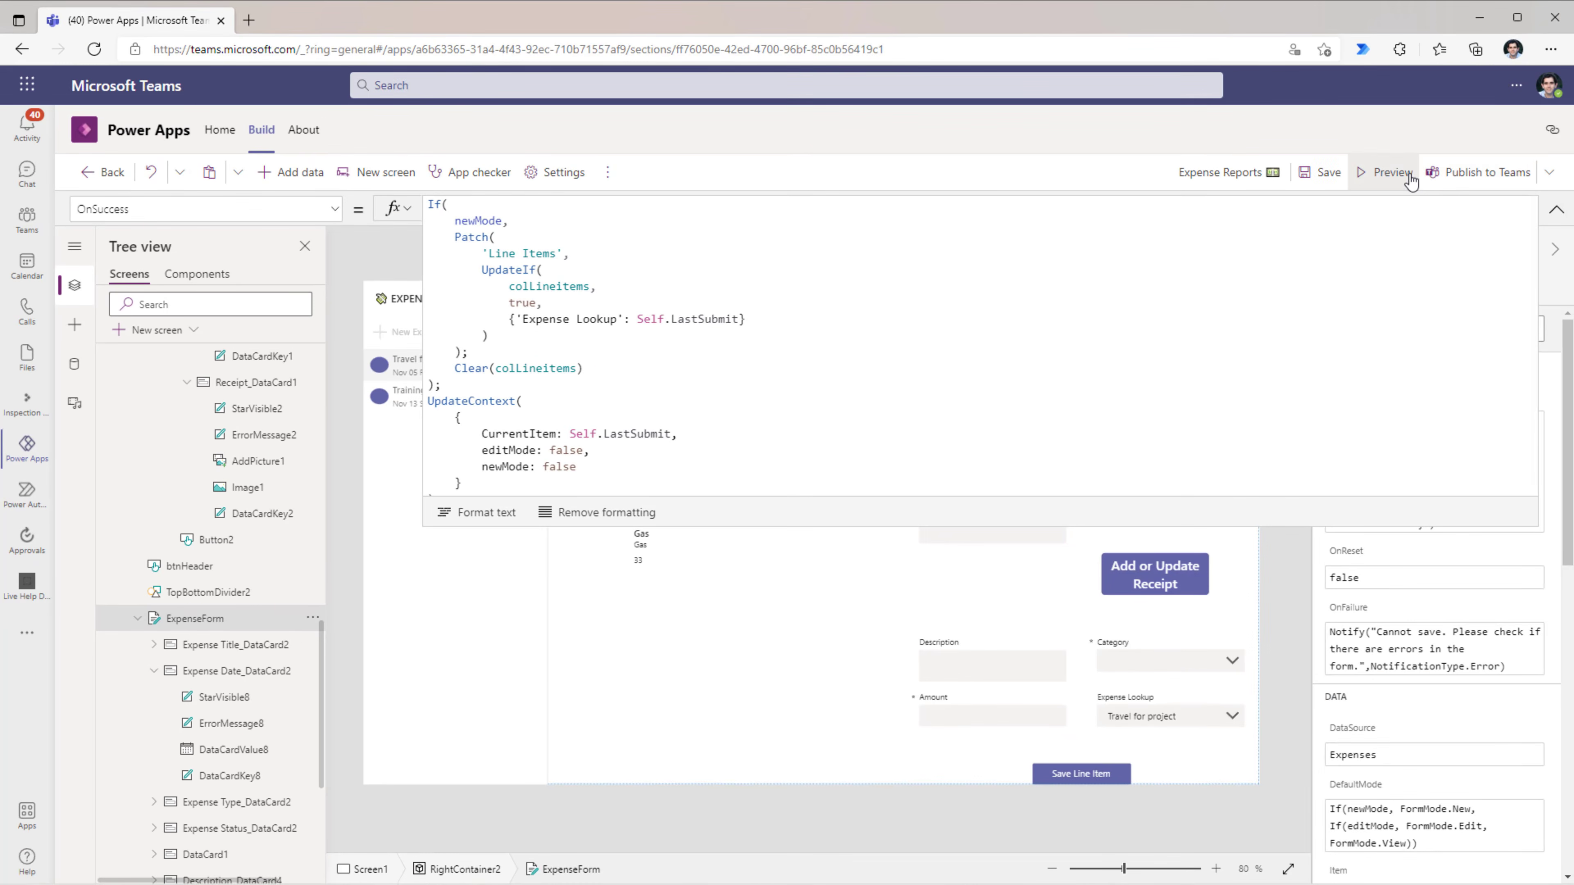
Step: In preview, save a Lunch line item with a receipt, amount 50 and category Food, and submit the new Company Meeting expense
{"action": "left_click", "coordinate": [1391, 173]}
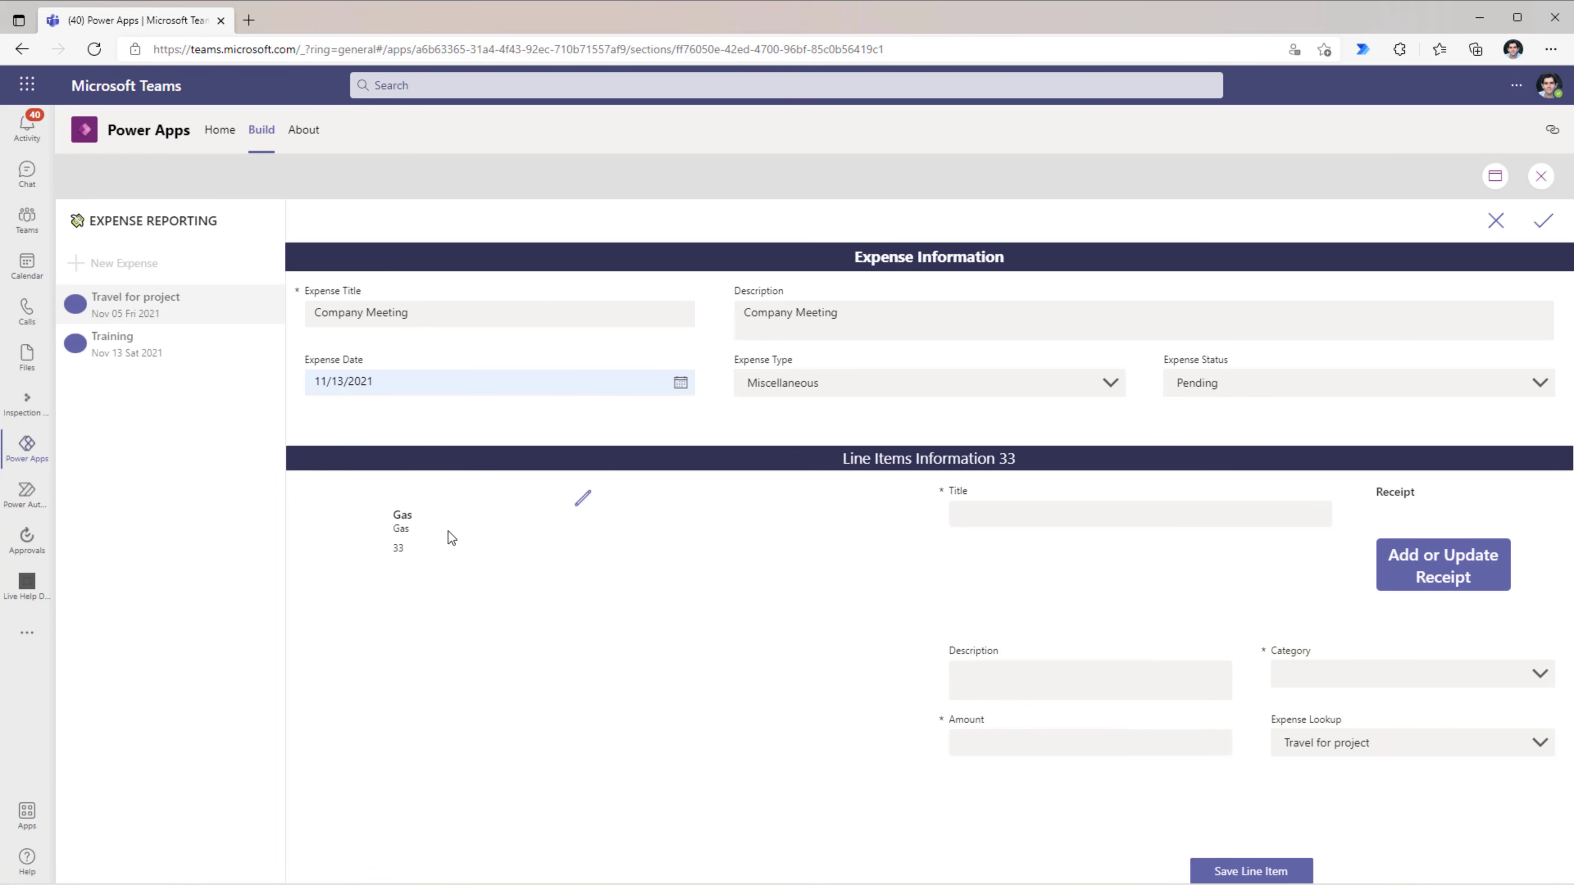
{"action": "left_click", "coordinate": [996, 516]}
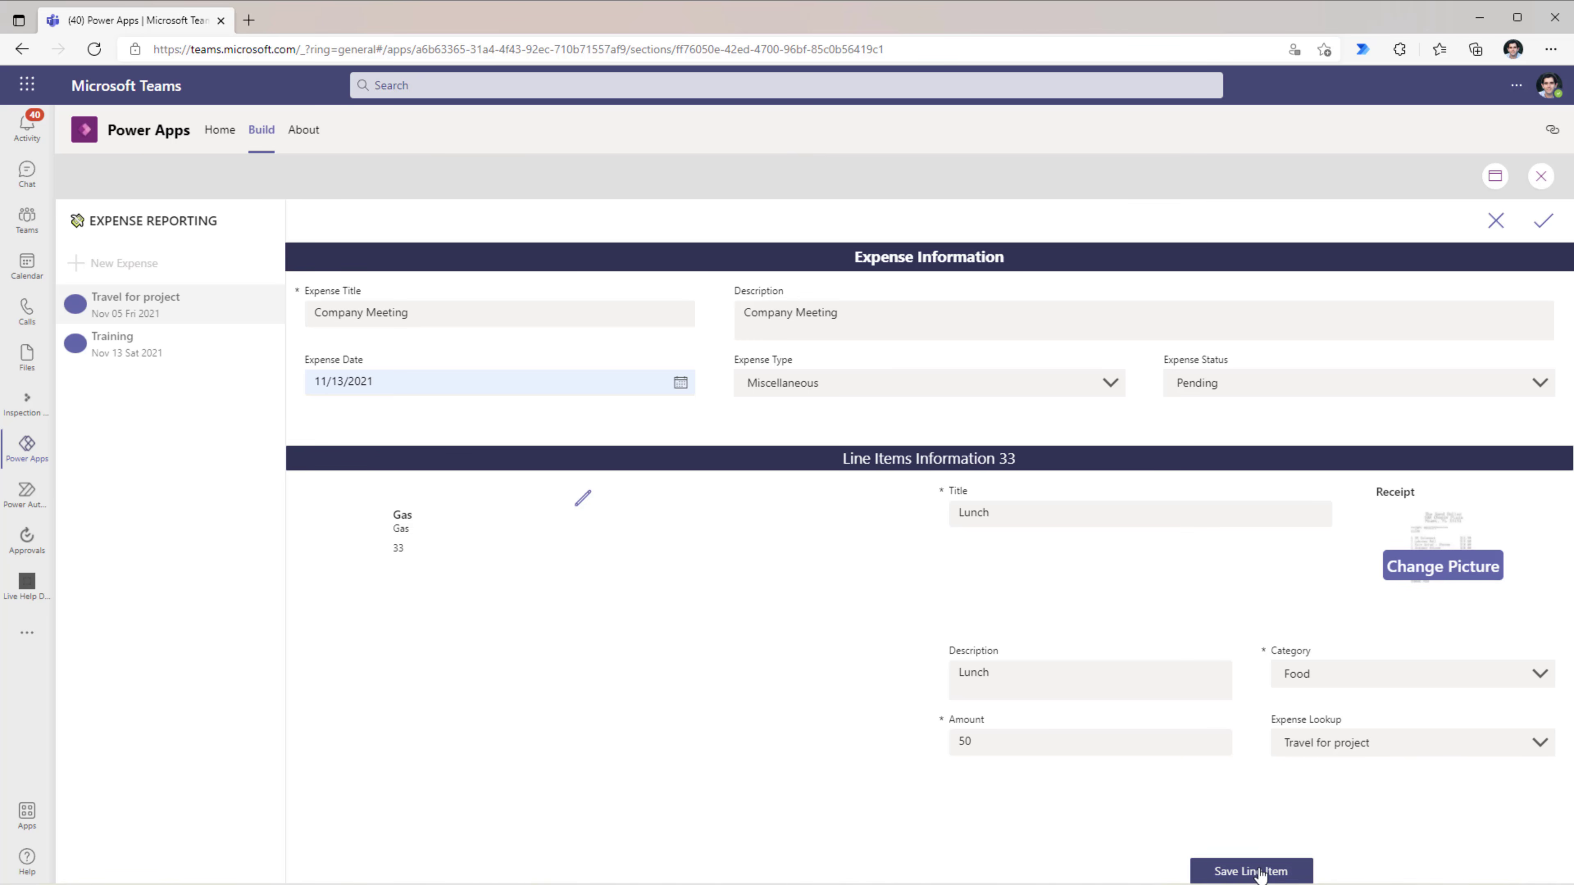
{"action": "left_click", "coordinate": [1256, 872]}
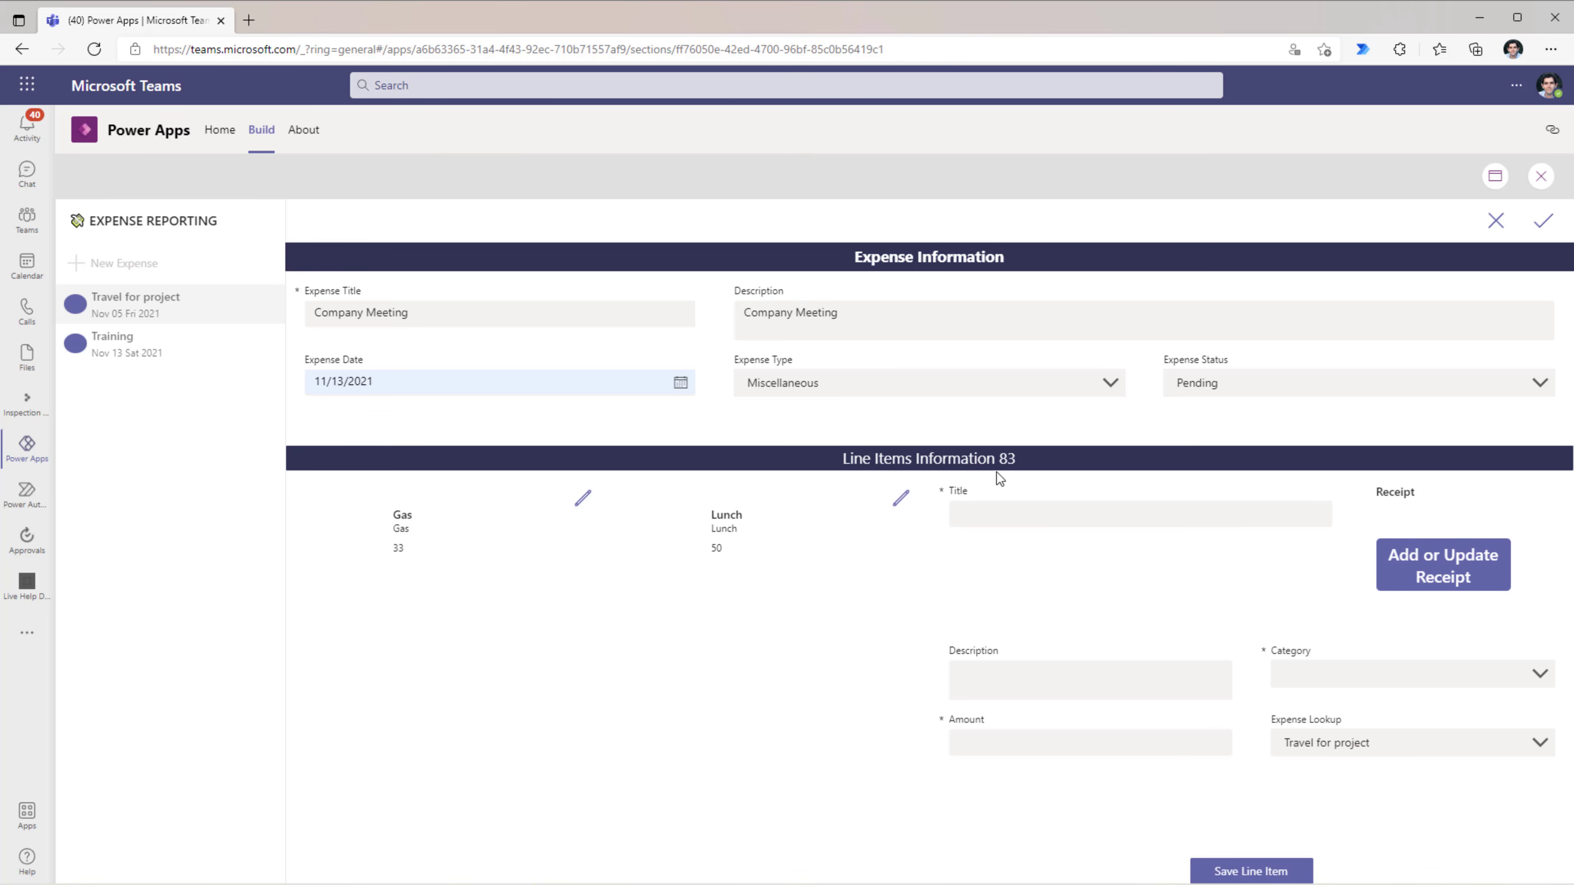
{"action": "left_click", "coordinate": [1536, 227]}
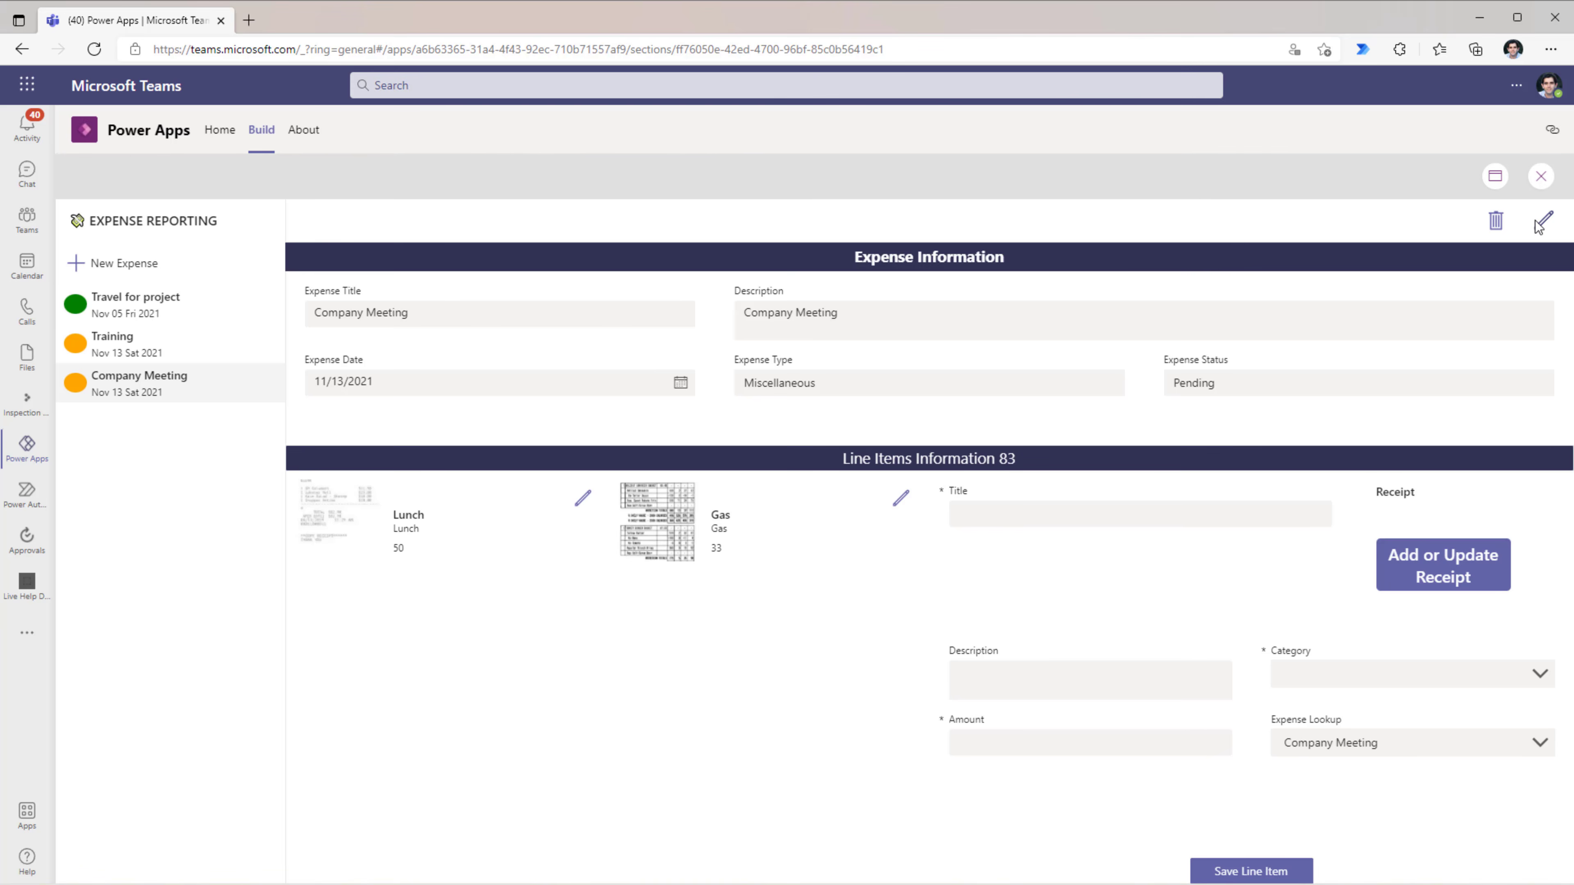
Step: Put the Company Meeting expense in edit mode and save its Gas line item with the amount 50
{"action": "left_click", "coordinate": [173, 381]}
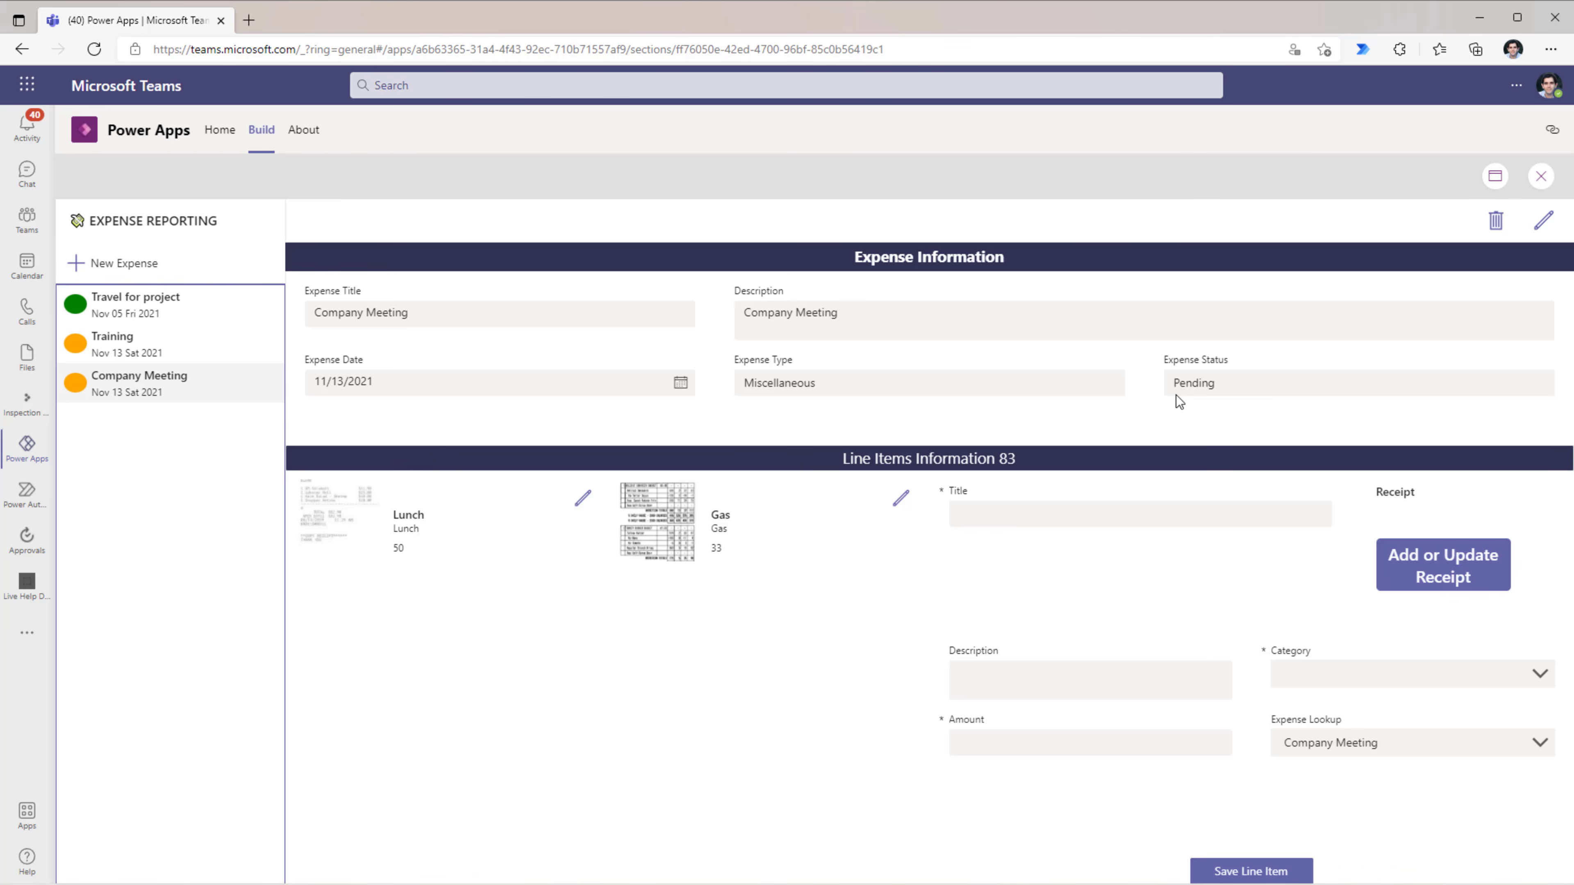
{"action": "left_click", "coordinate": [1539, 229]}
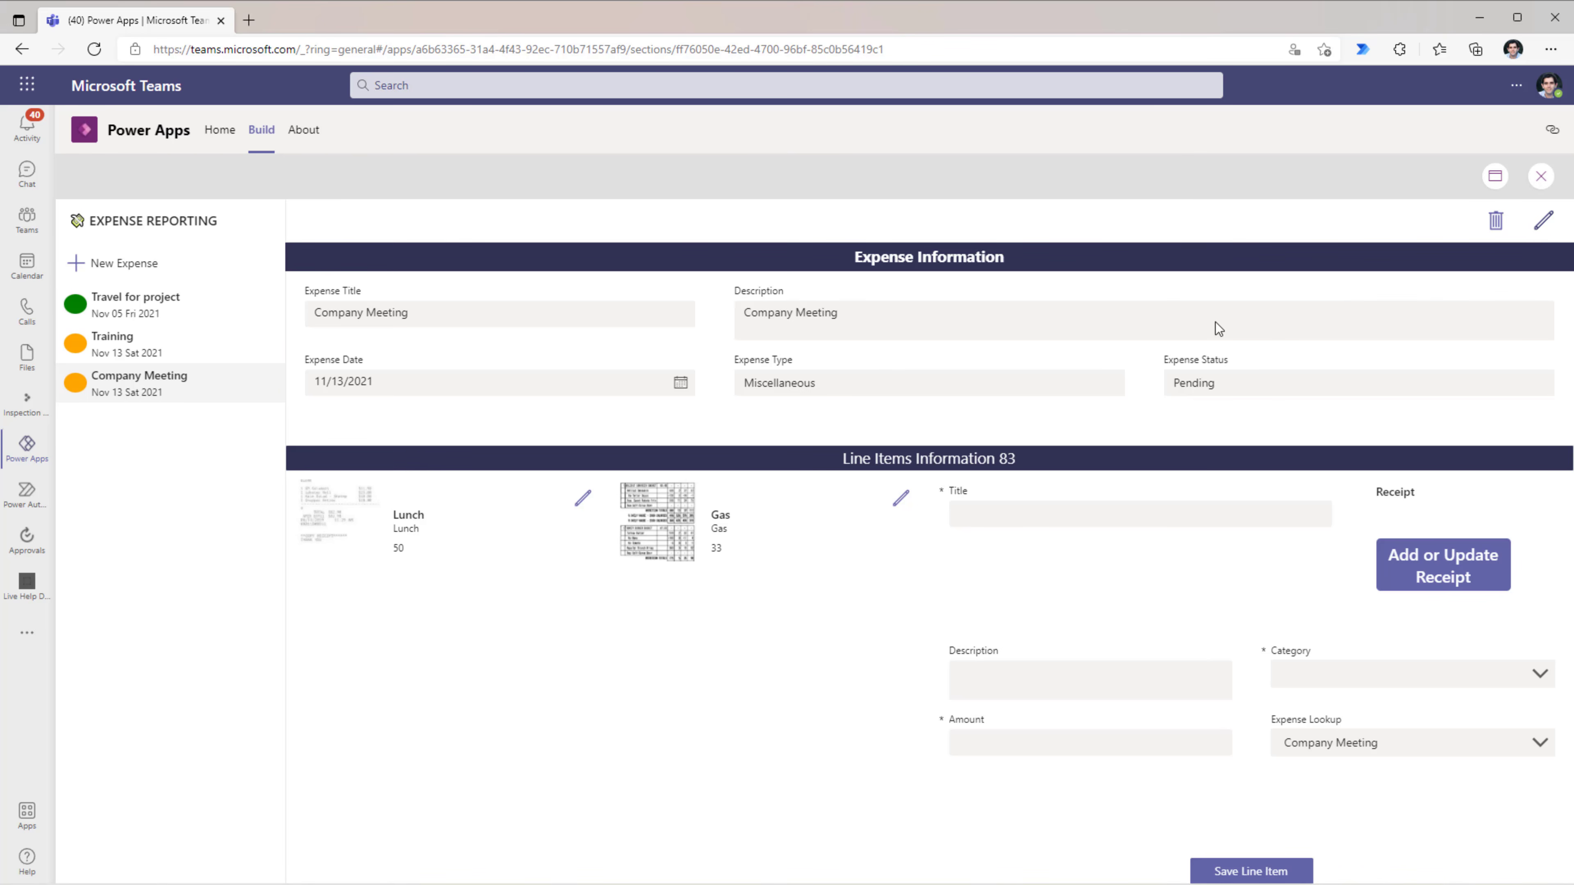
{"action": "left_click", "coordinate": [1541, 225]}
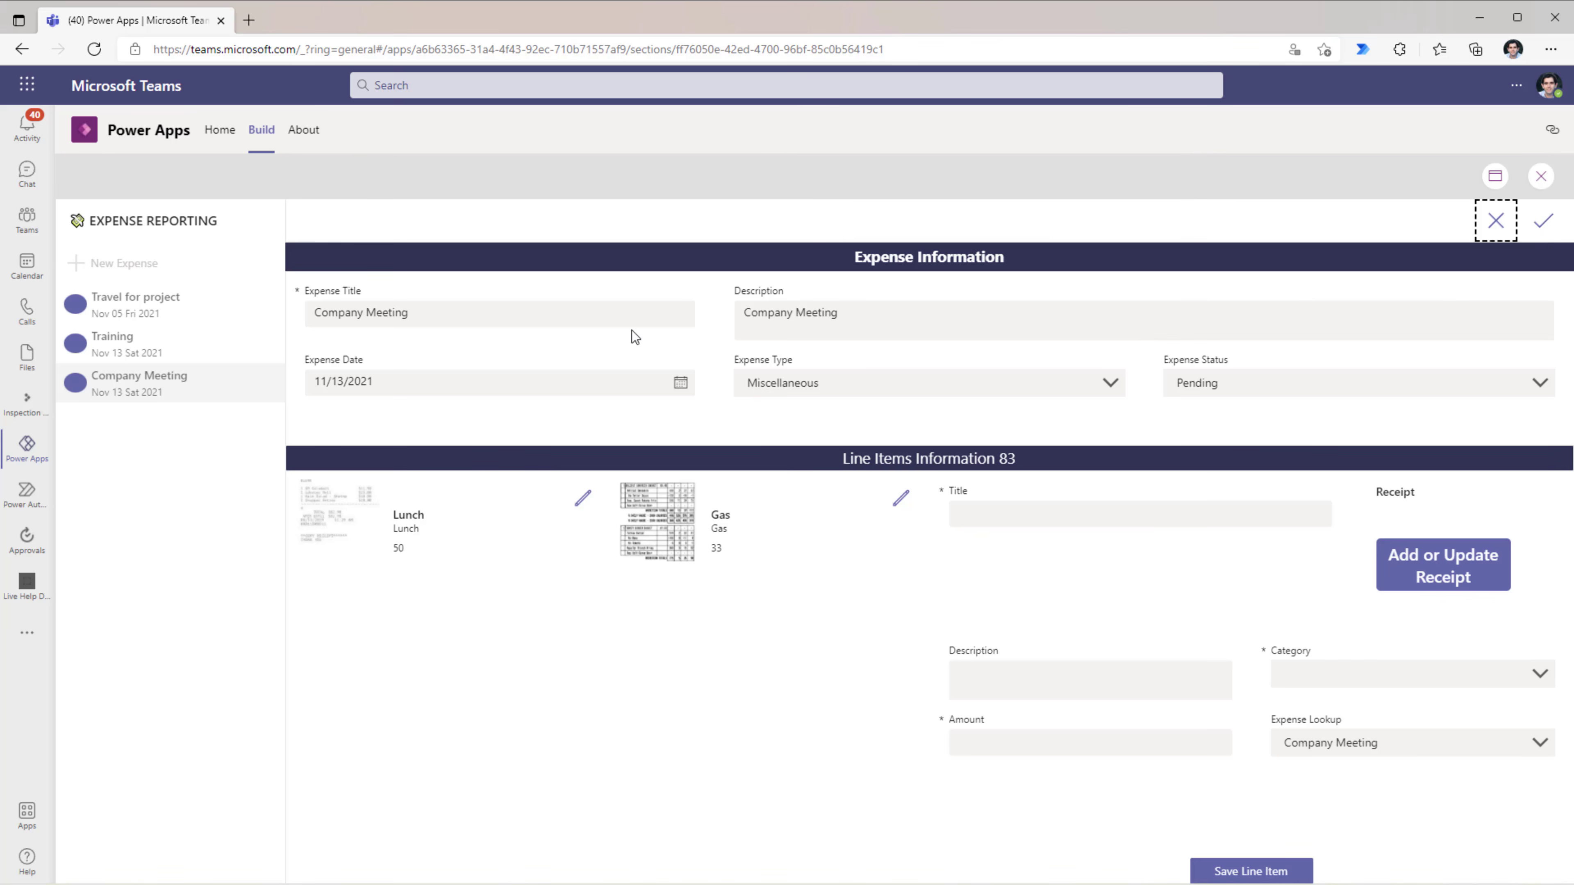
{"action": "left_click", "coordinate": [582, 498]}
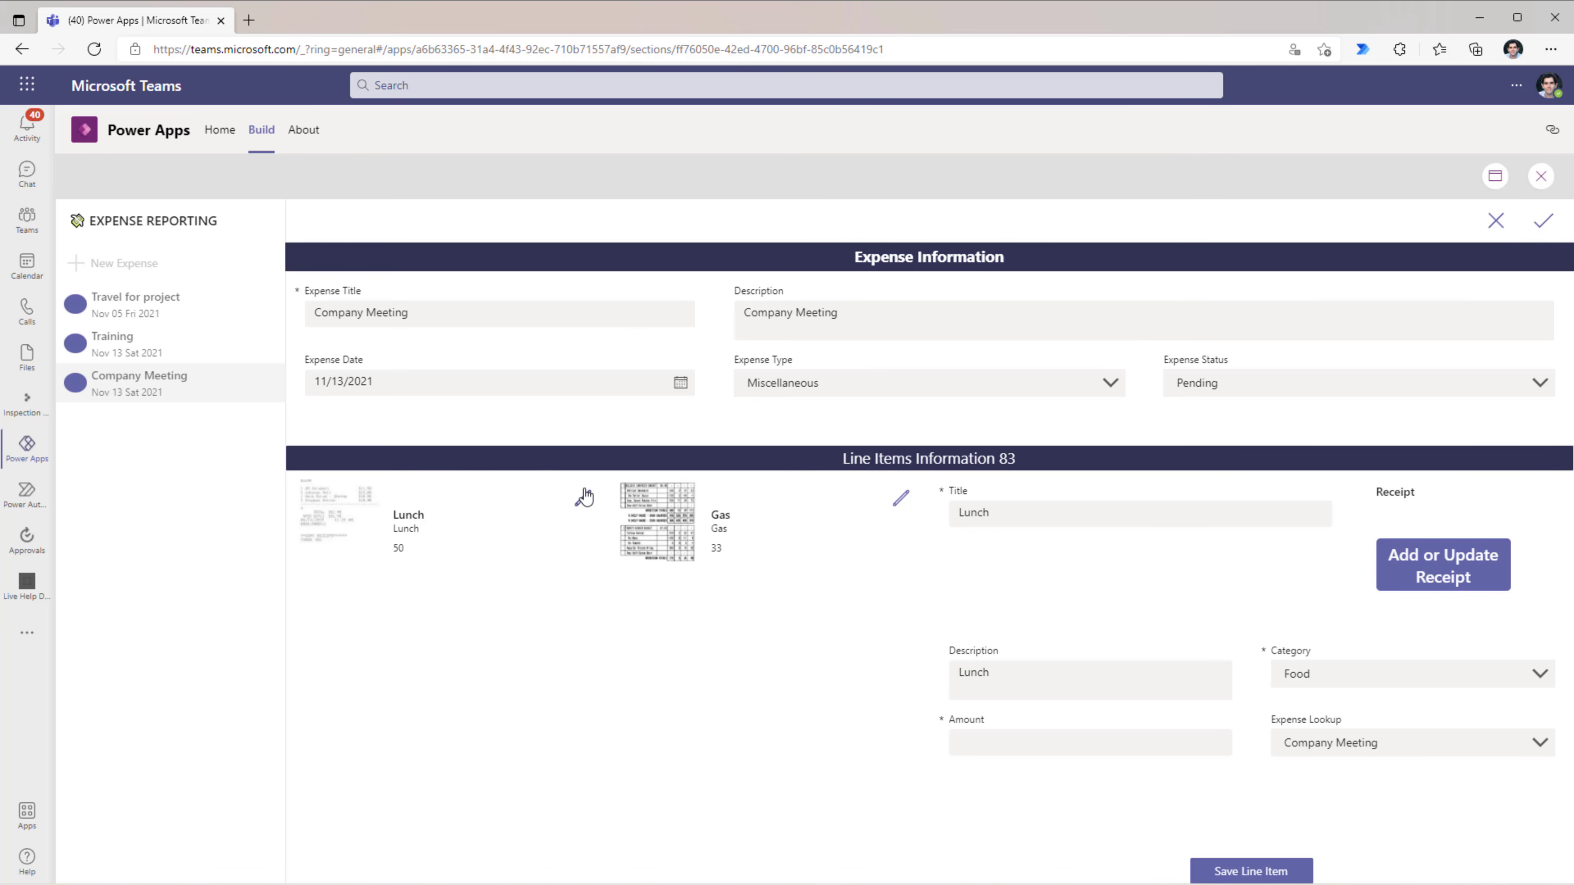
{"action": "left_click", "coordinate": [919, 512]}
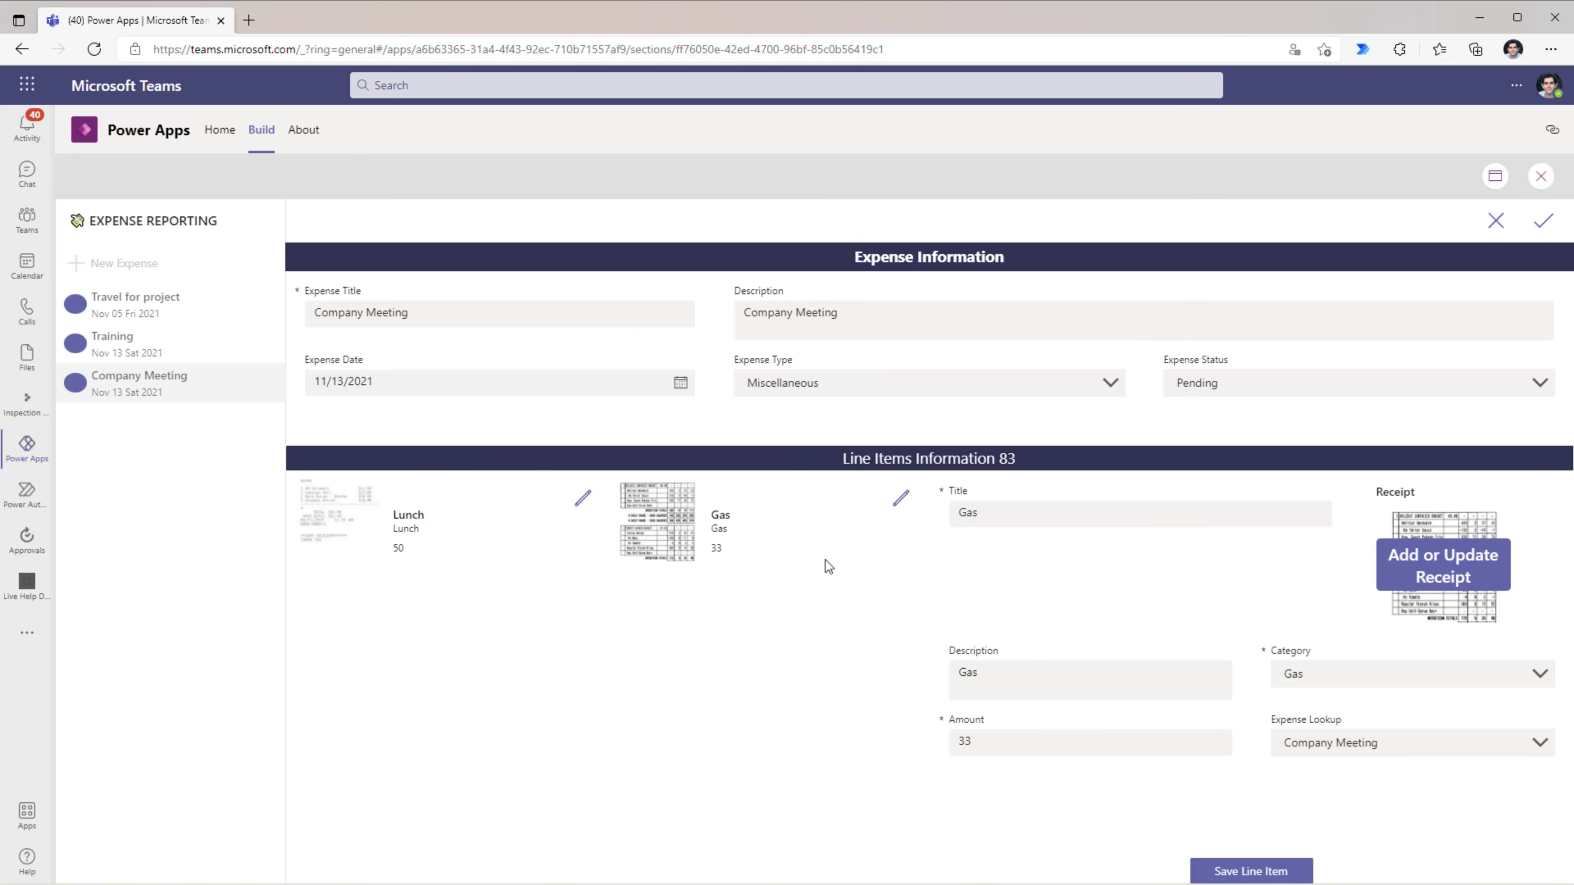
{"action": "left_click_drag", "start_coordinate": [987, 744], "coordinate": [894, 770]}
{"action": "type", "text": "50"}
{"action": "left_click", "coordinate": [1251, 871]}
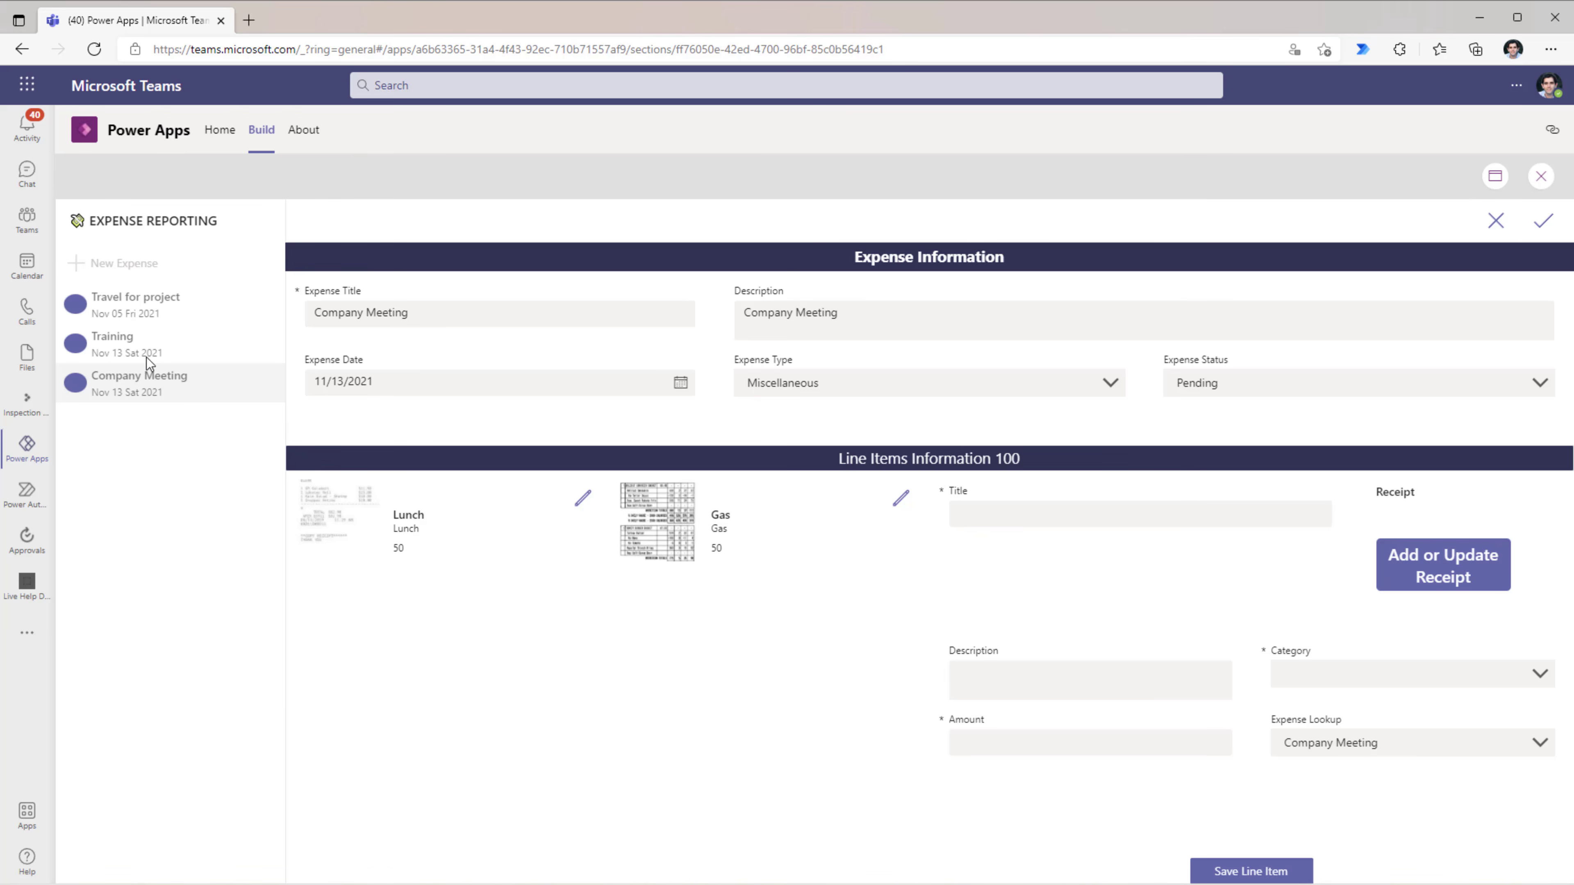
Step: Unlock the Expense Status card and set its Default to If(ExpenseForm.Mode=FormMode.New,'Expense Status (Expenses)'.Pending, ThisItem.'Expense Status')
{"action": "left_click", "coordinate": [1205, 375]}
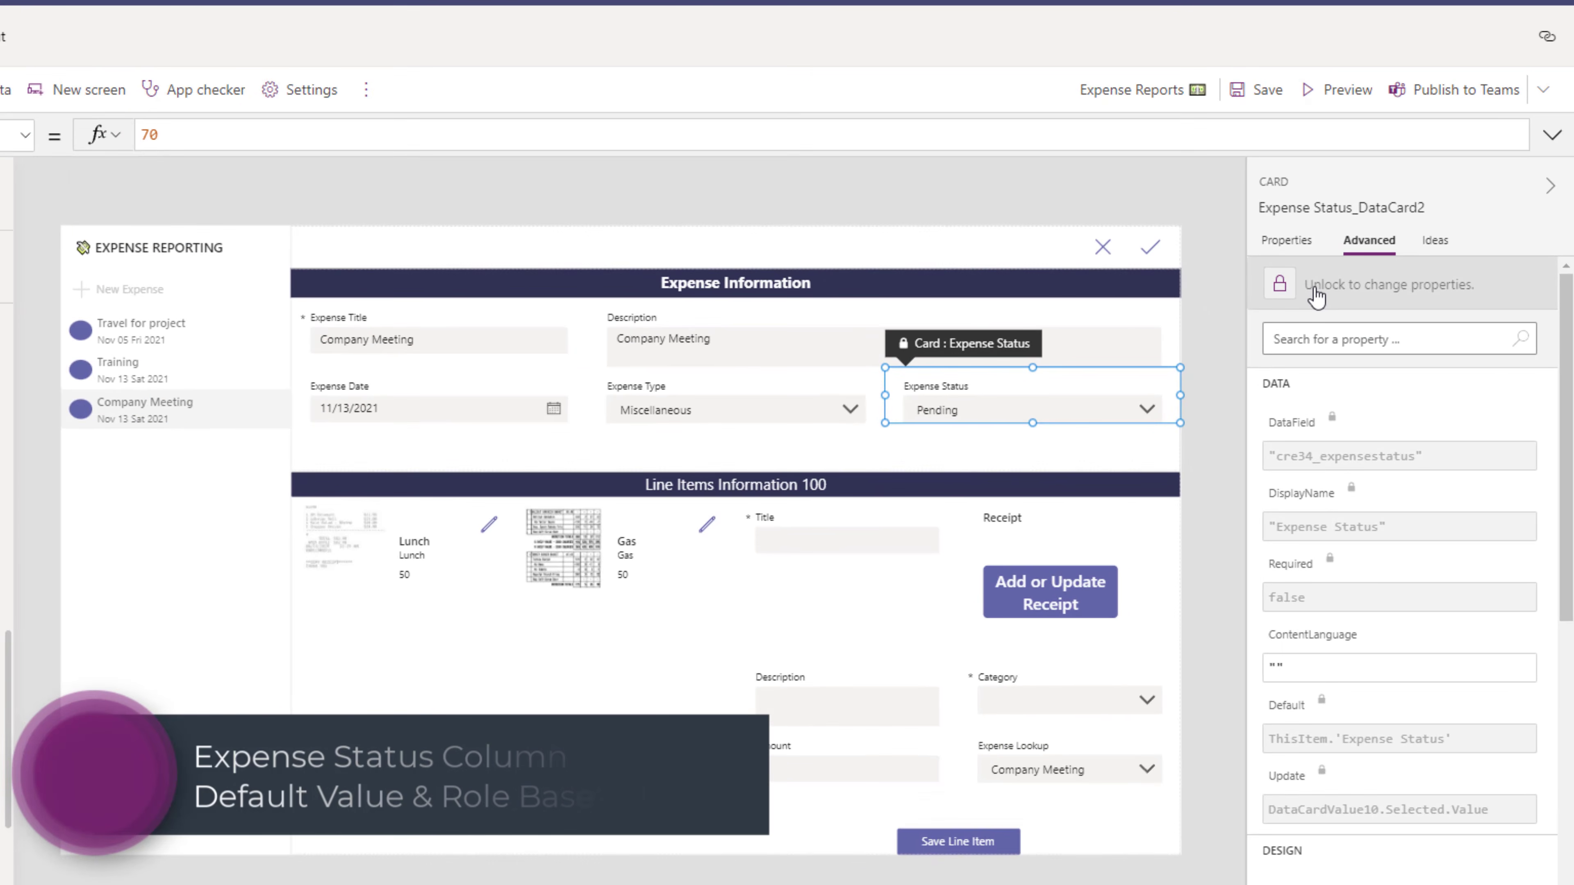
{"action": "left_click", "coordinate": [1315, 291]}
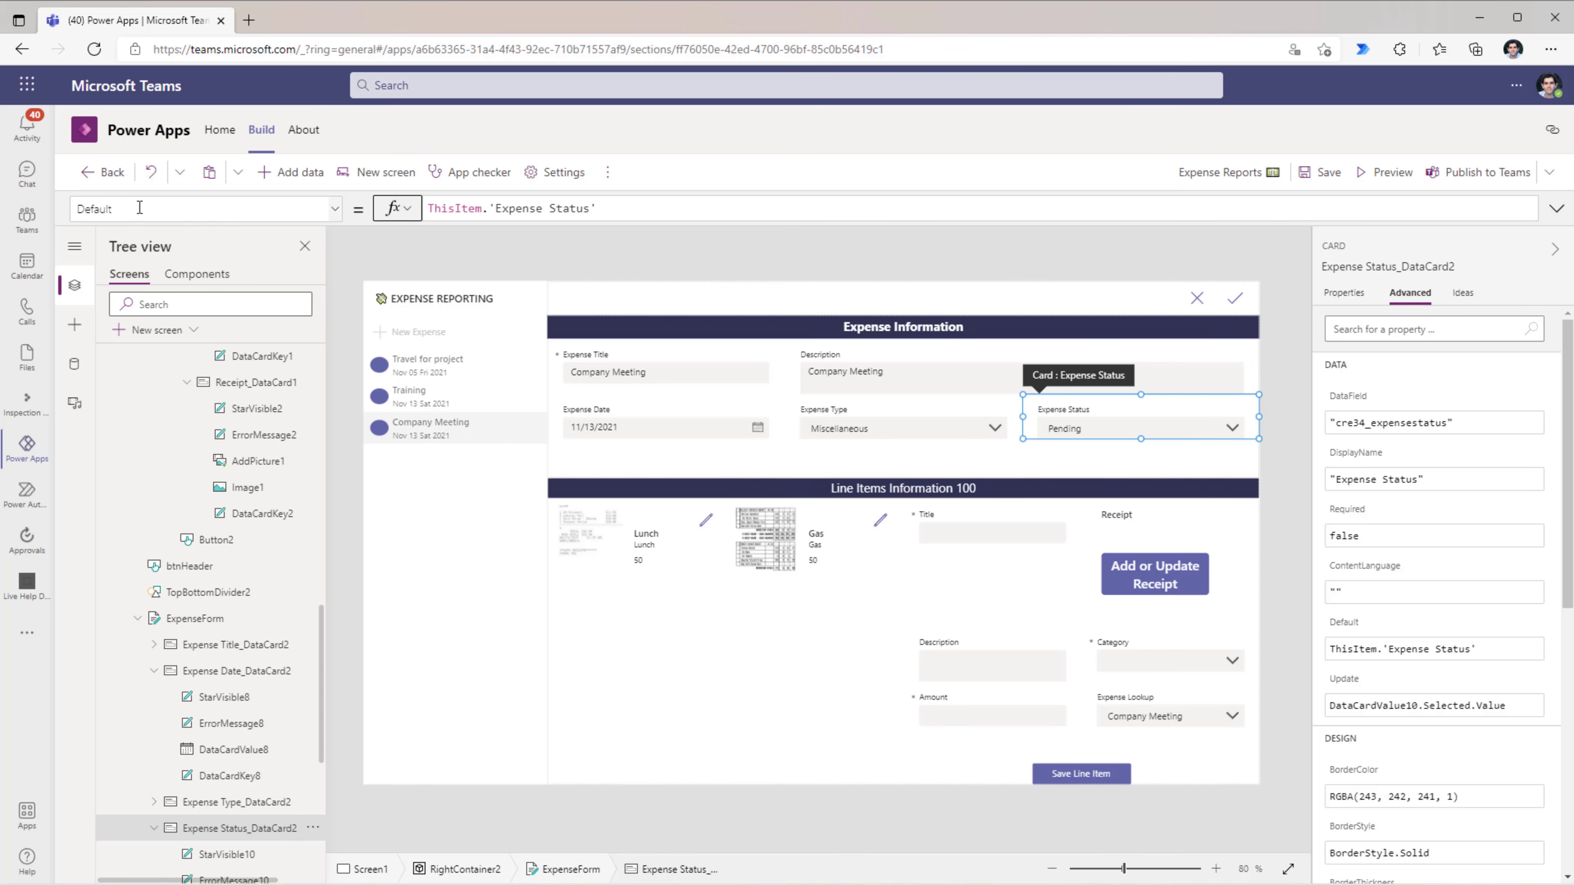
{"action": "left_click", "coordinate": [429, 208]}
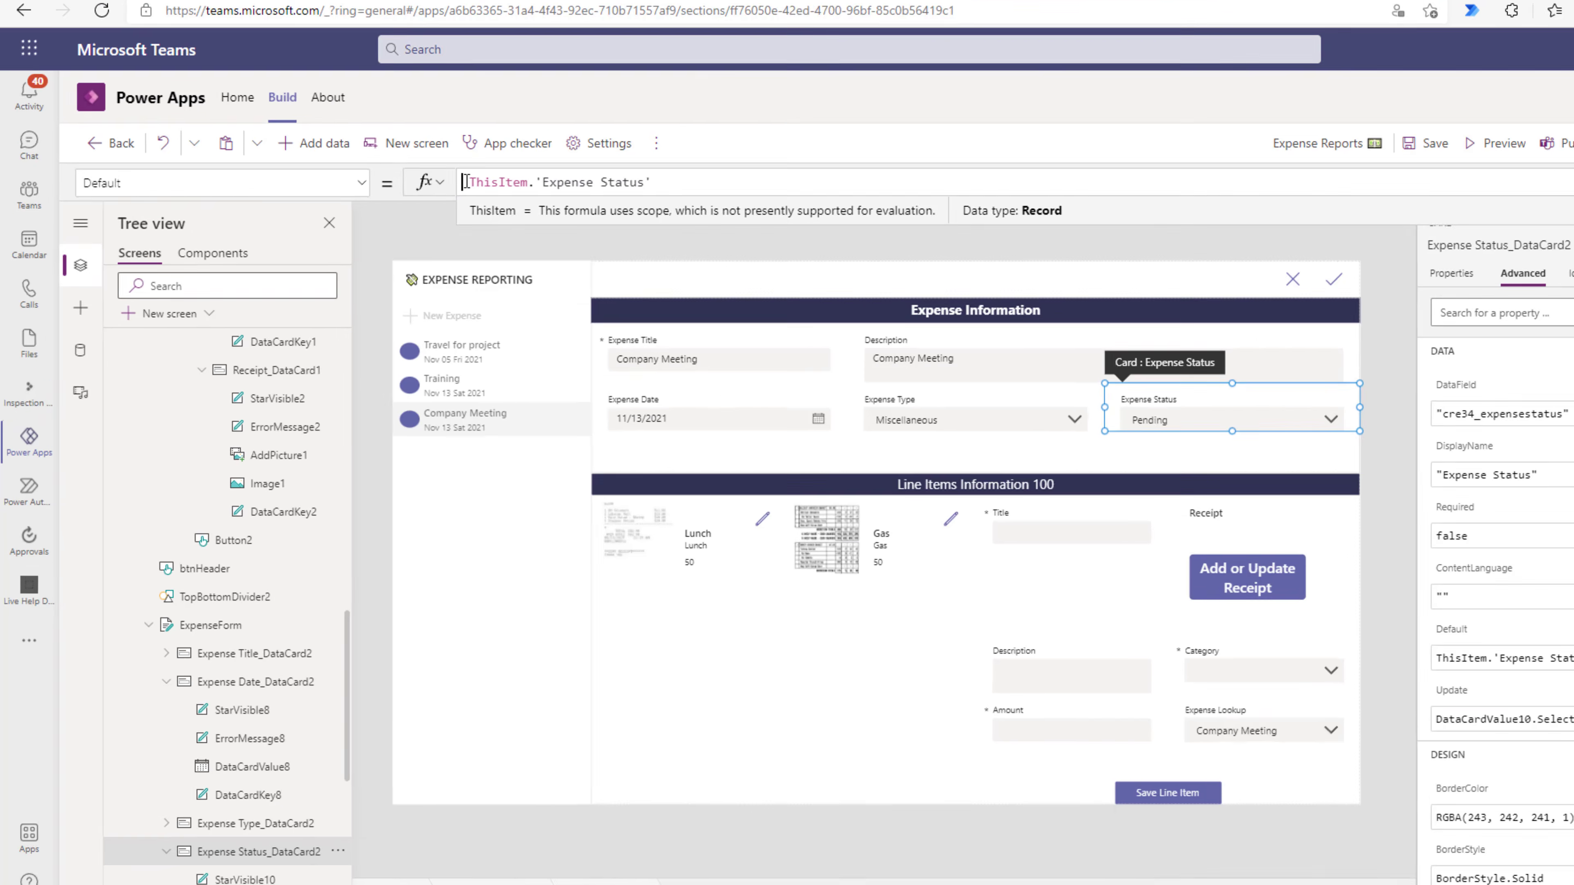
{"action": "type", "text": "If(ExpenseForm "}
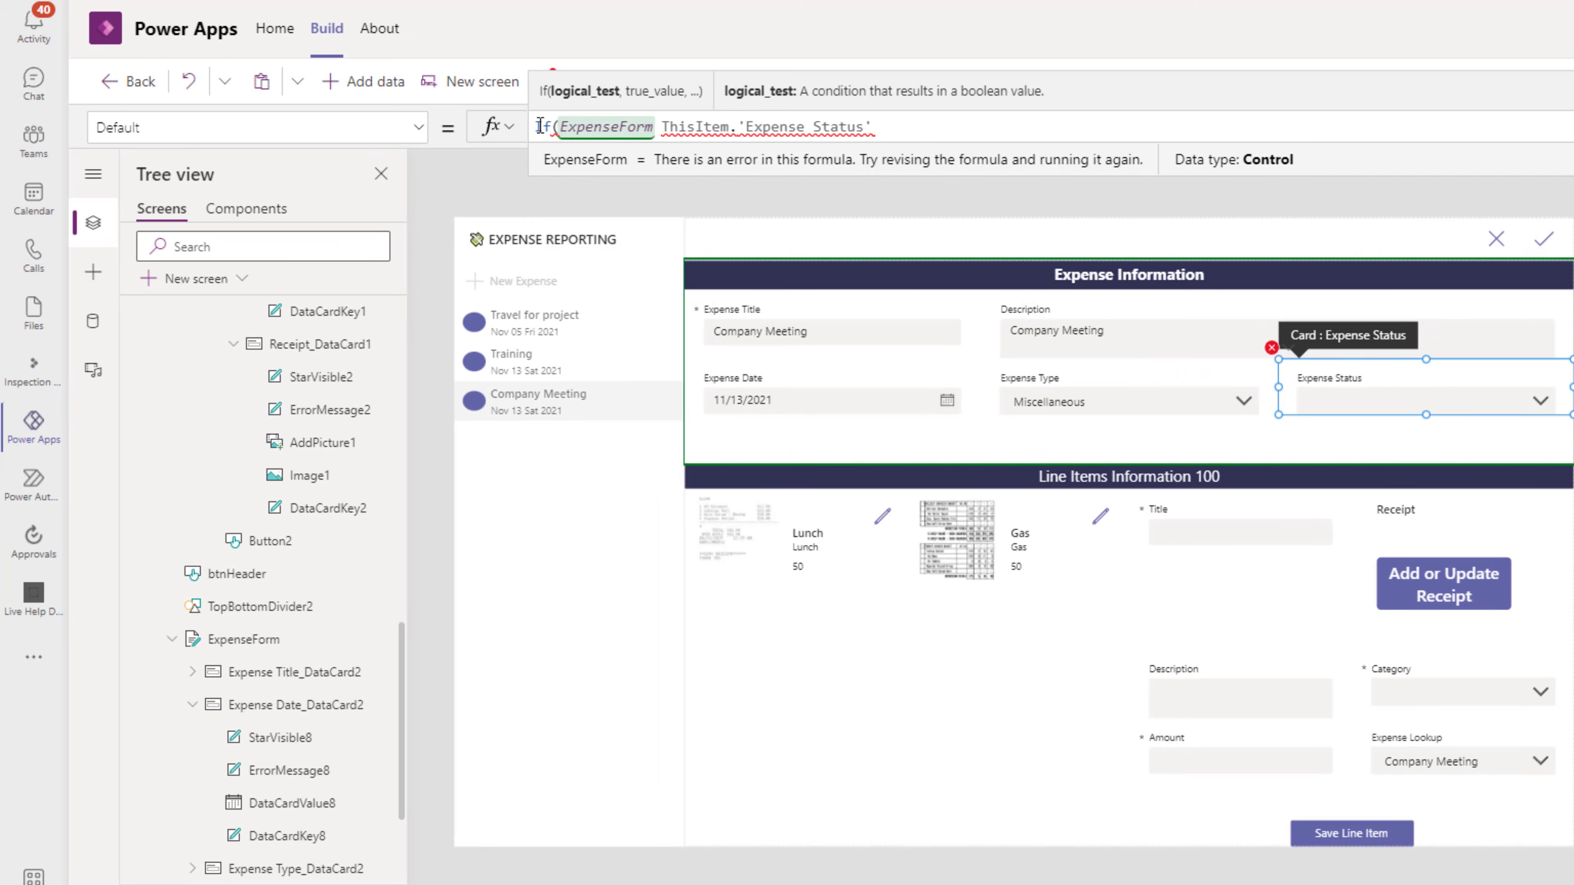
{"action": "type", "text": ".Mode=FormMode.New,"}
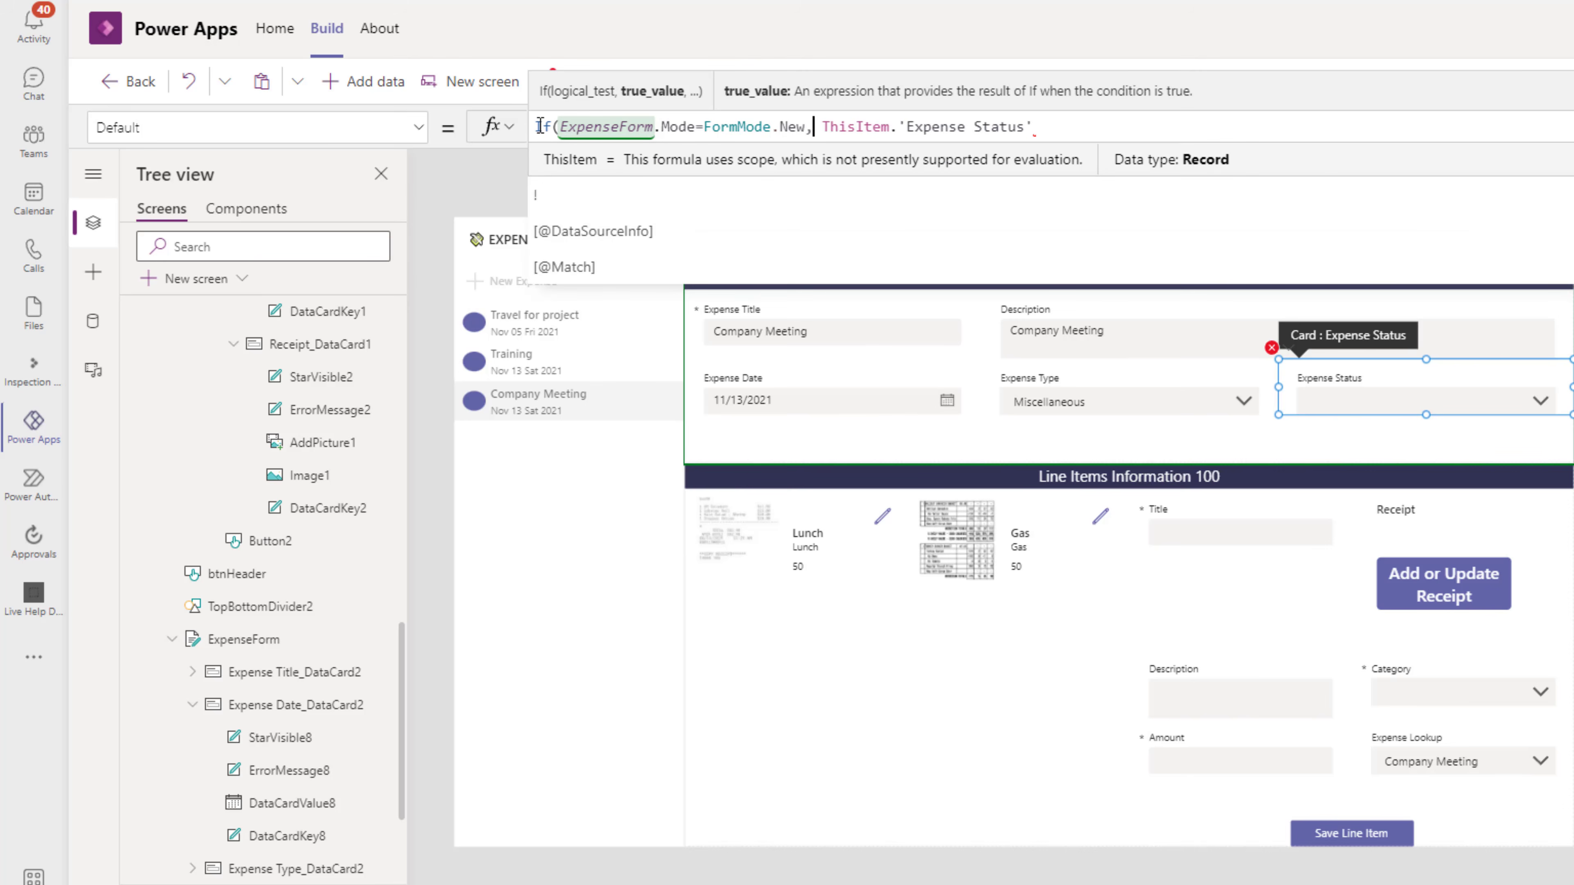
{"action": "type", "text": "'Expense Status (Expenses)'.Pen"}
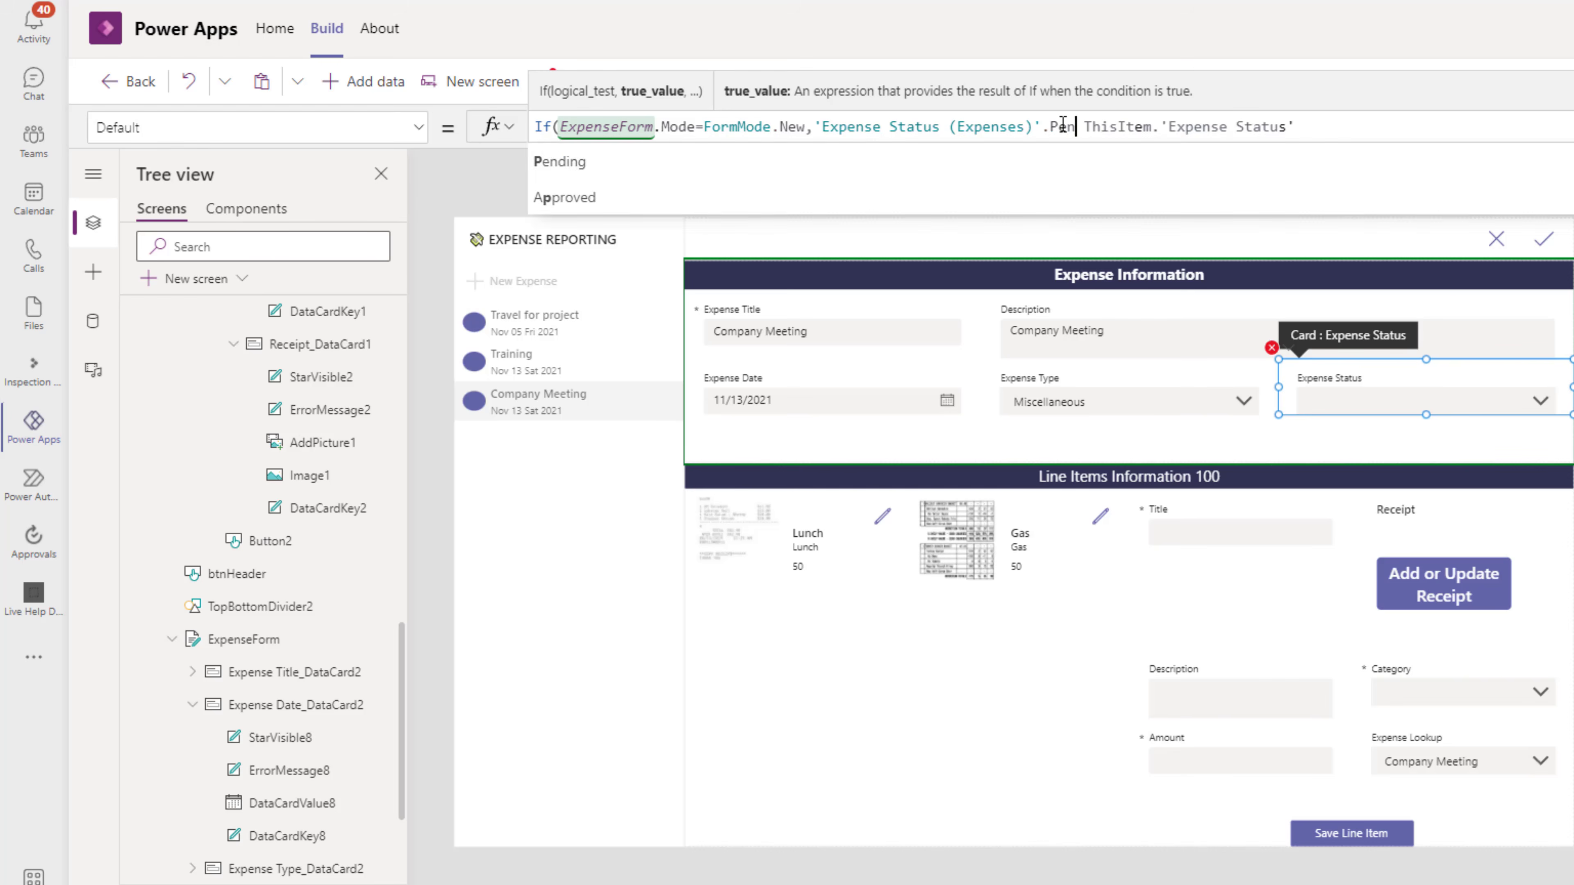
{"action": "type", "text": "ding"}
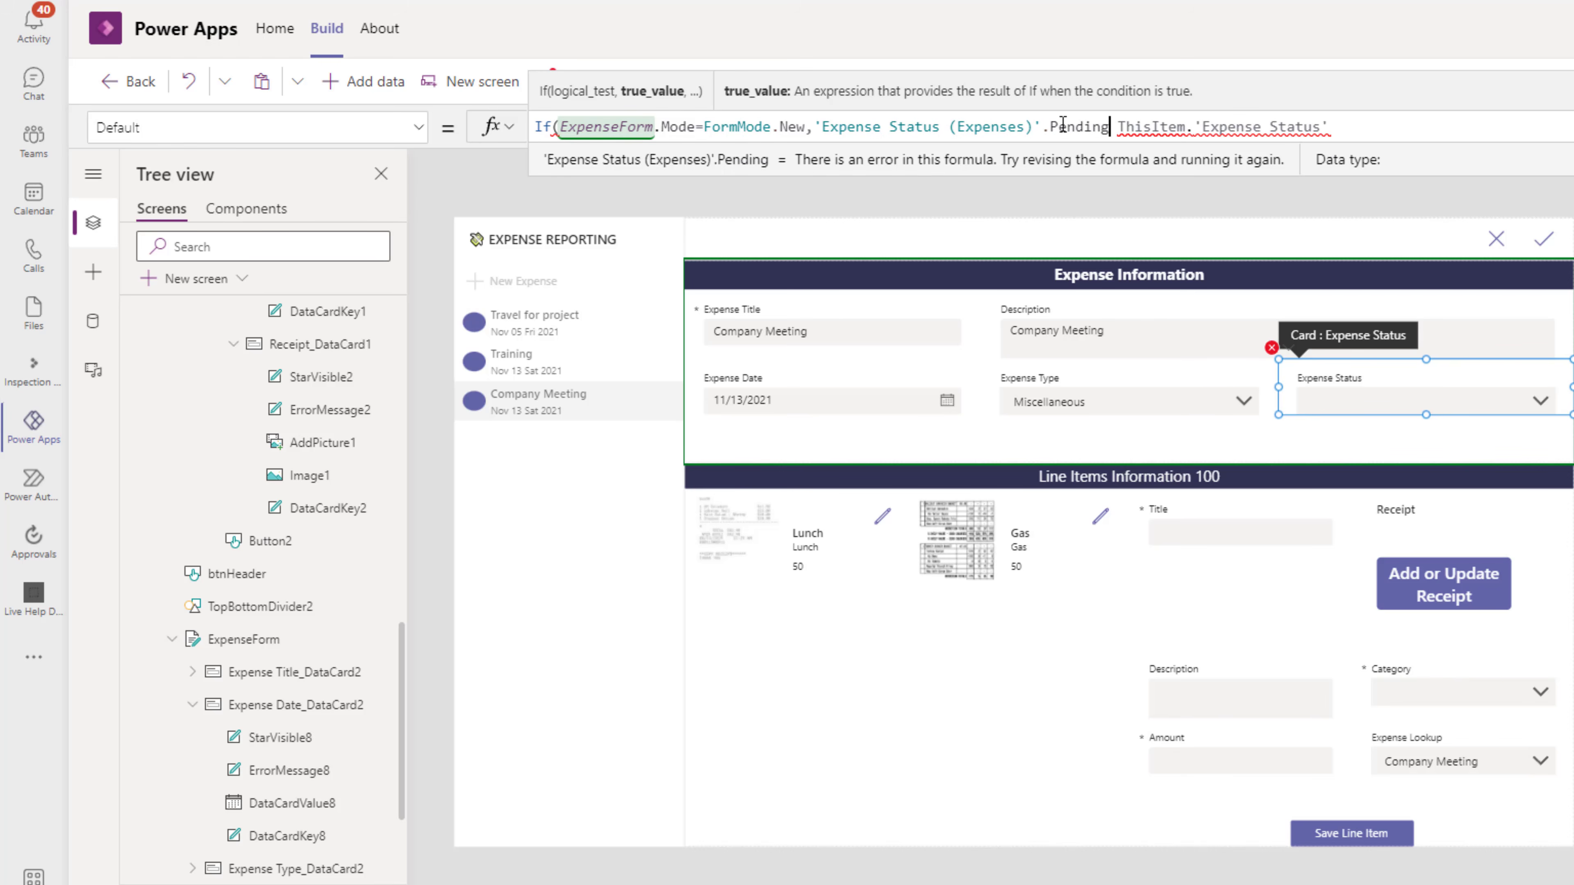
{"action": "type", "text": ", ThisItem.'Expense Status'"}
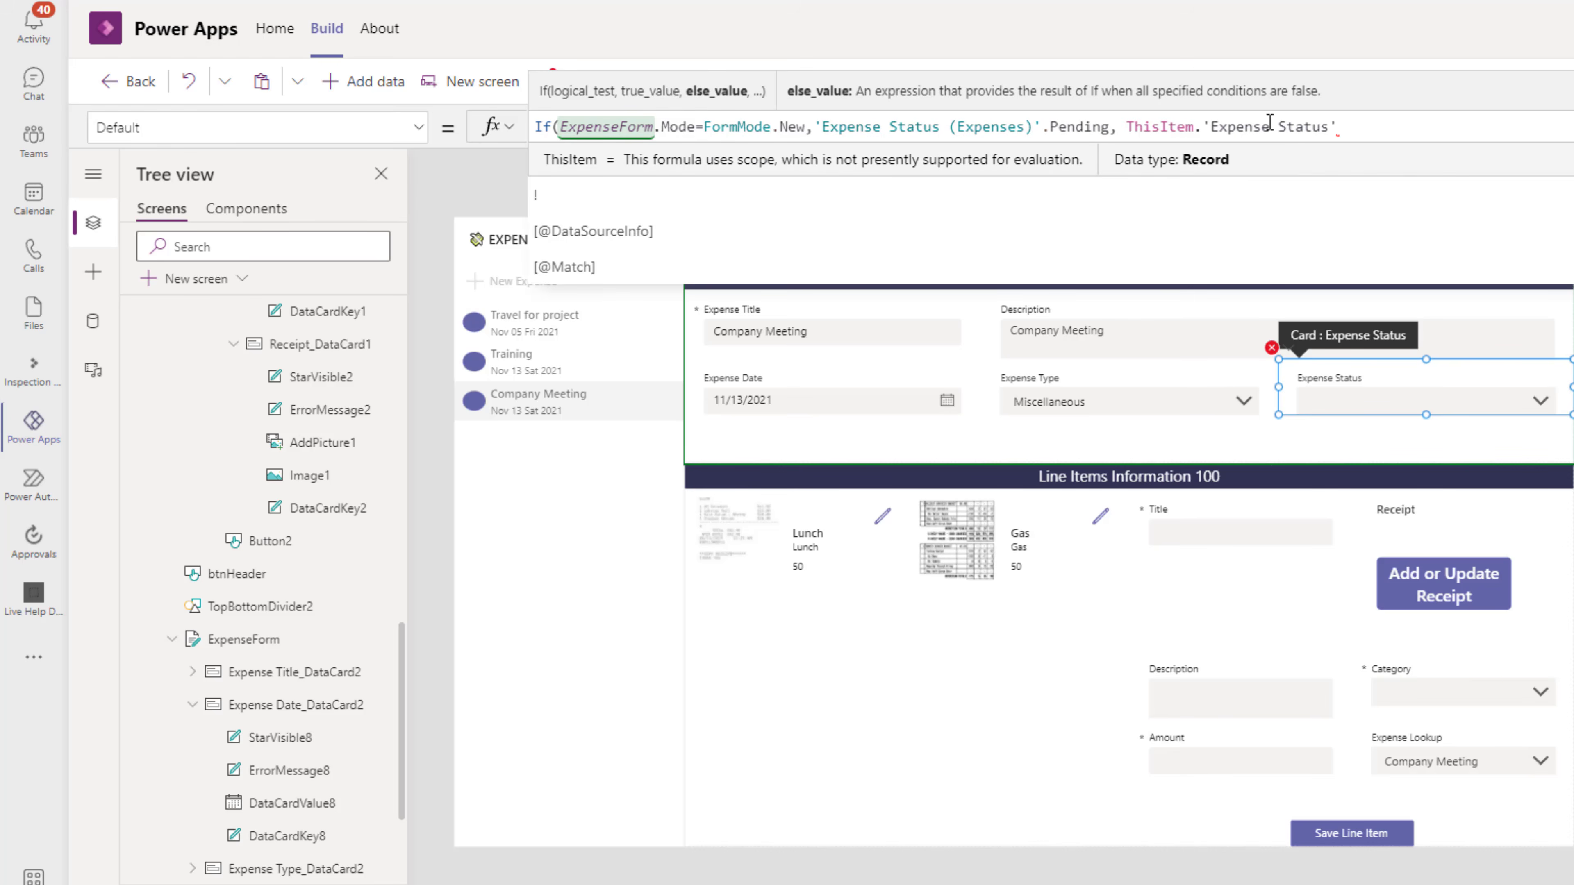
{"action": "type", "text": ")"}
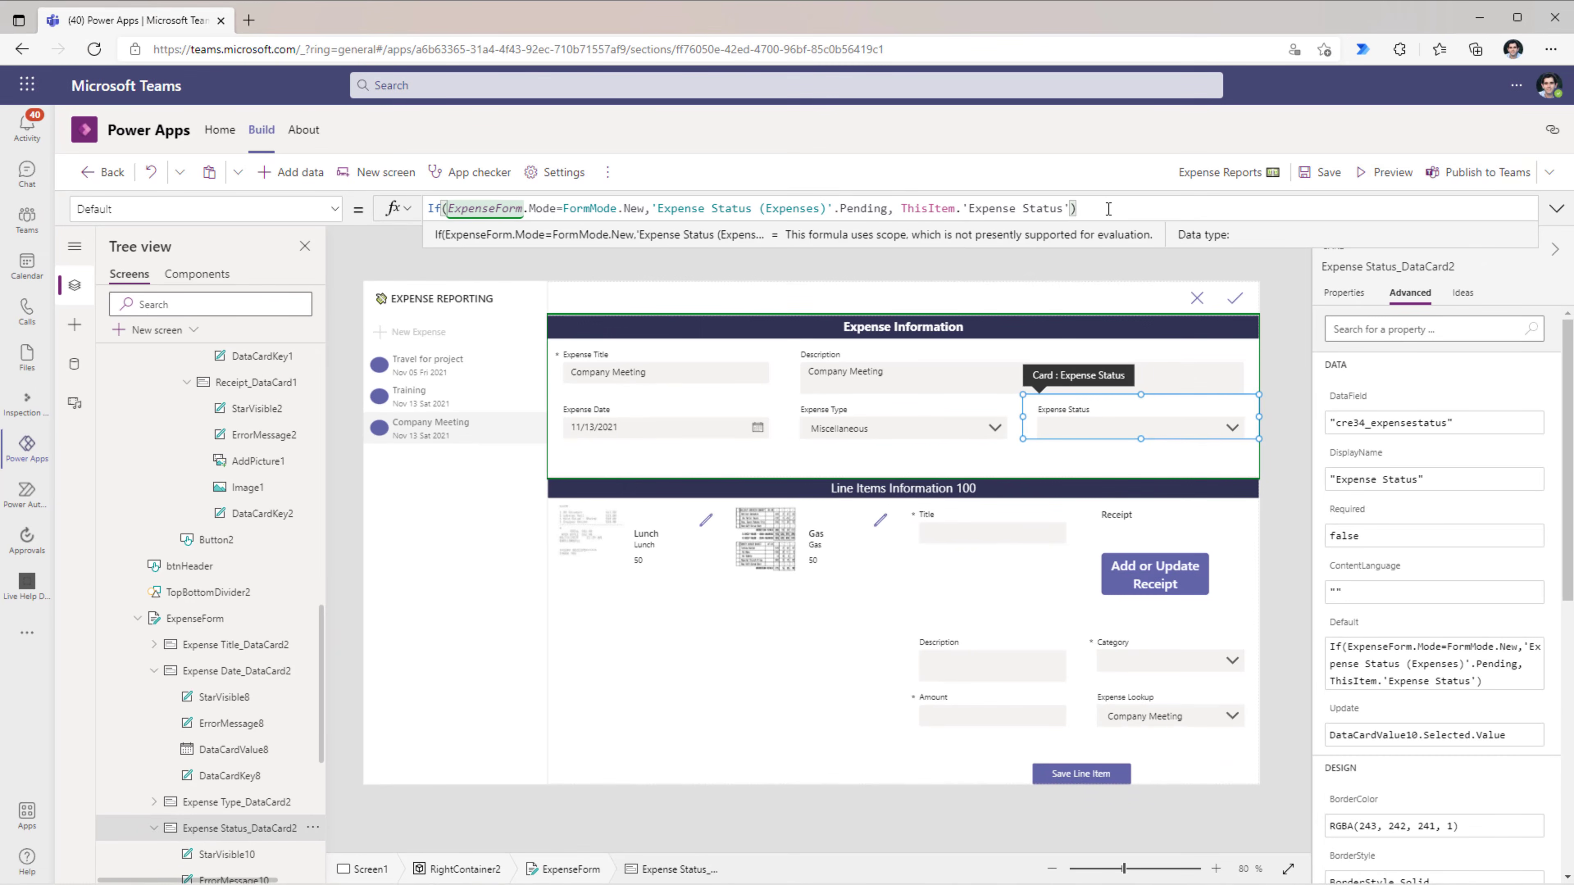
Step: In preview, select the Travel for project expense and start a new expense to check the default Expense Status
{"action": "left_click", "coordinate": [1395, 181]}
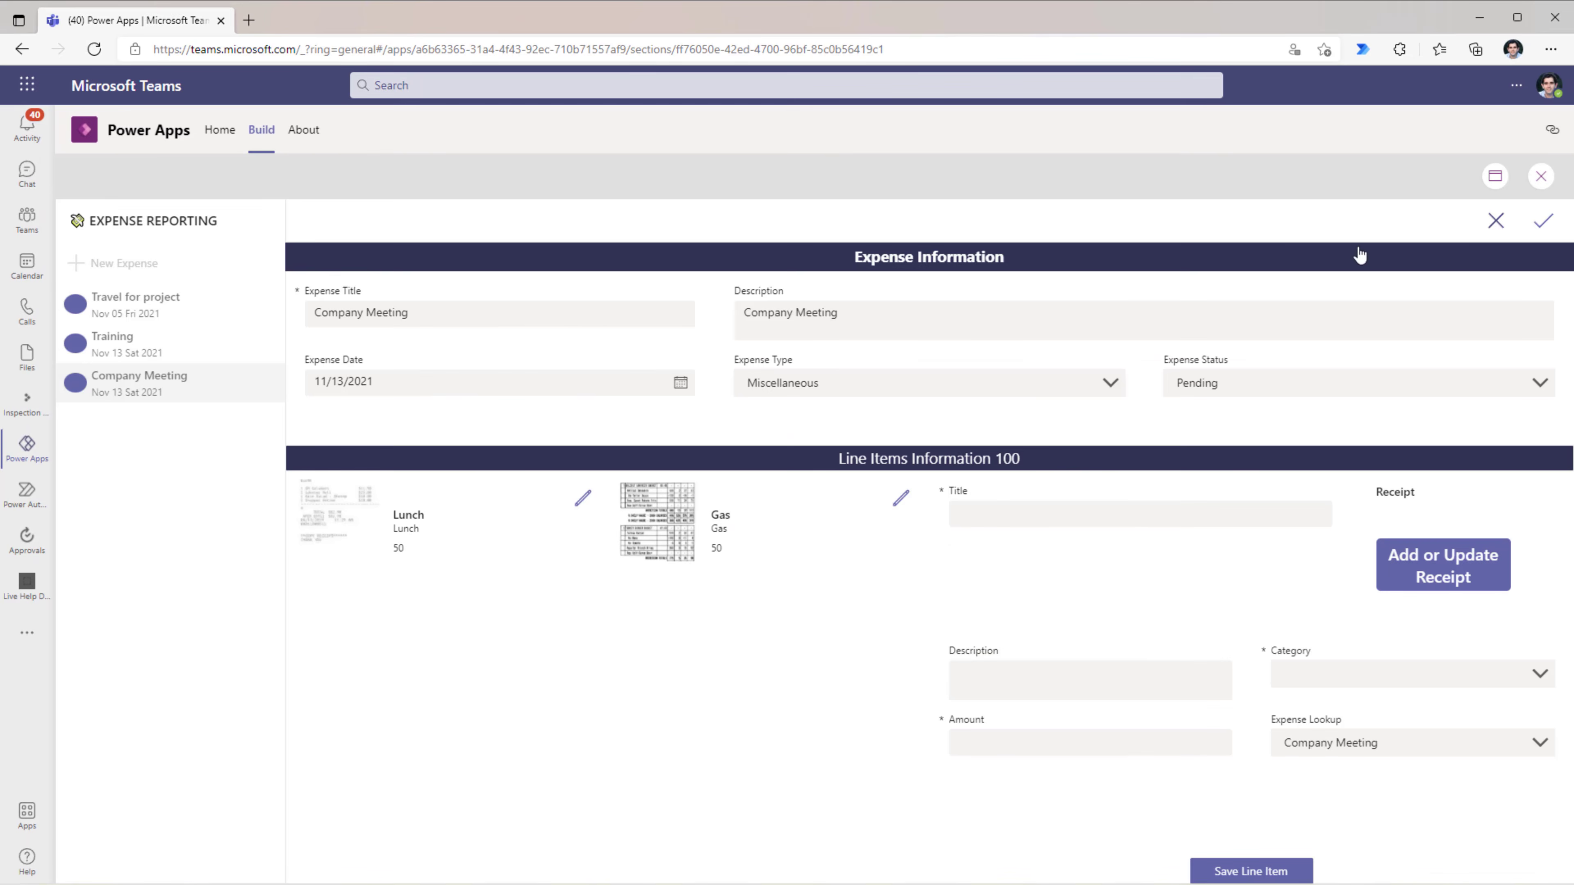
{"action": "left_click", "coordinate": [150, 397]}
{"action": "left_click", "coordinate": [146, 316]}
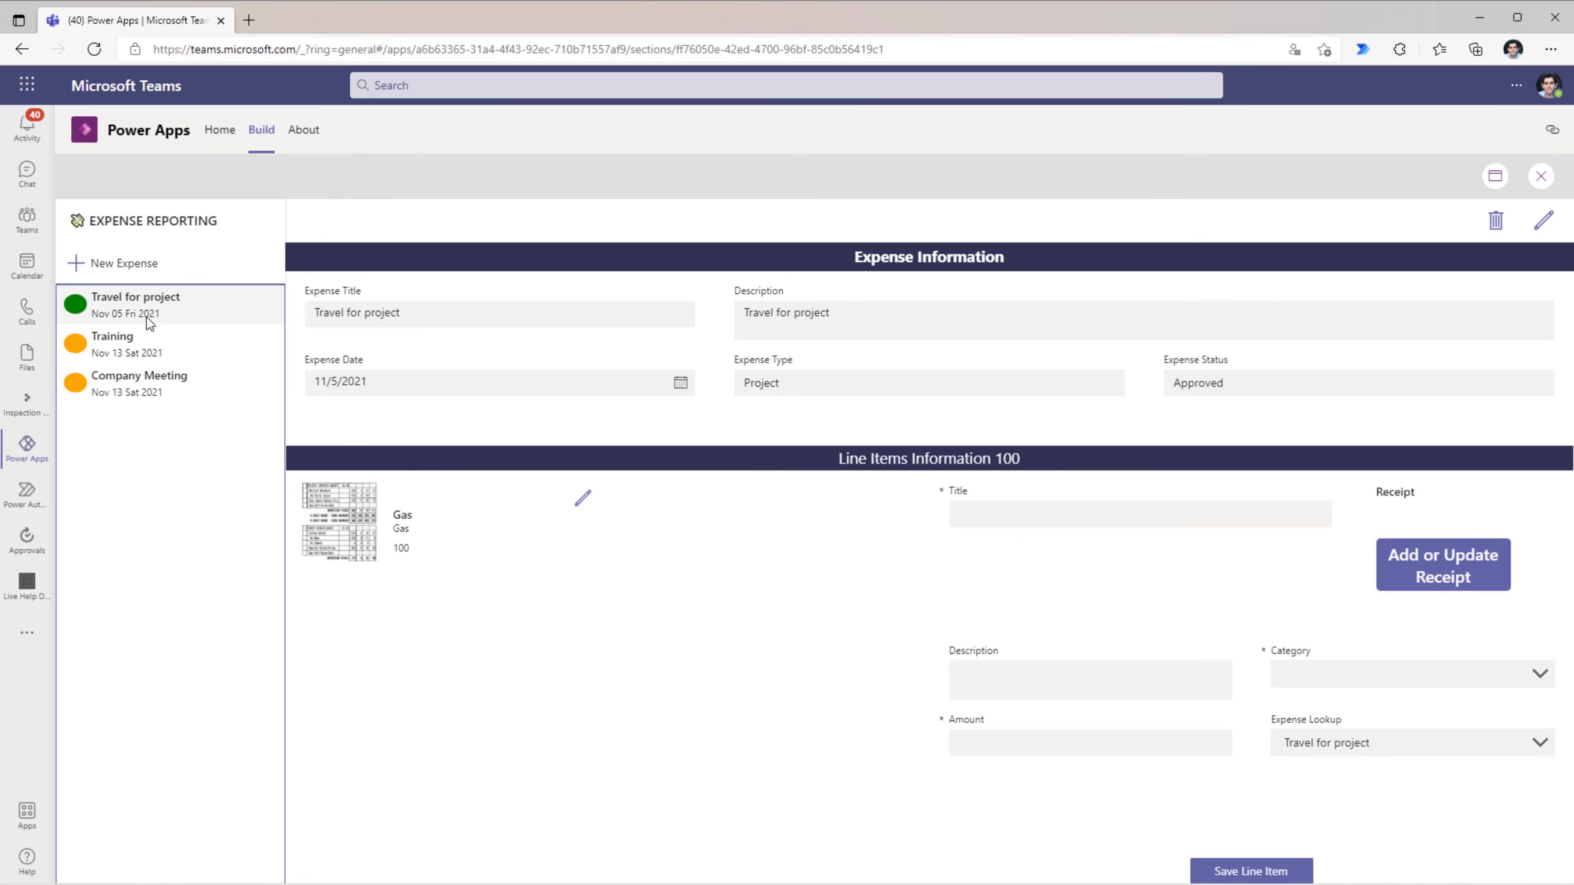
{"action": "left_click", "coordinate": [124, 263]}
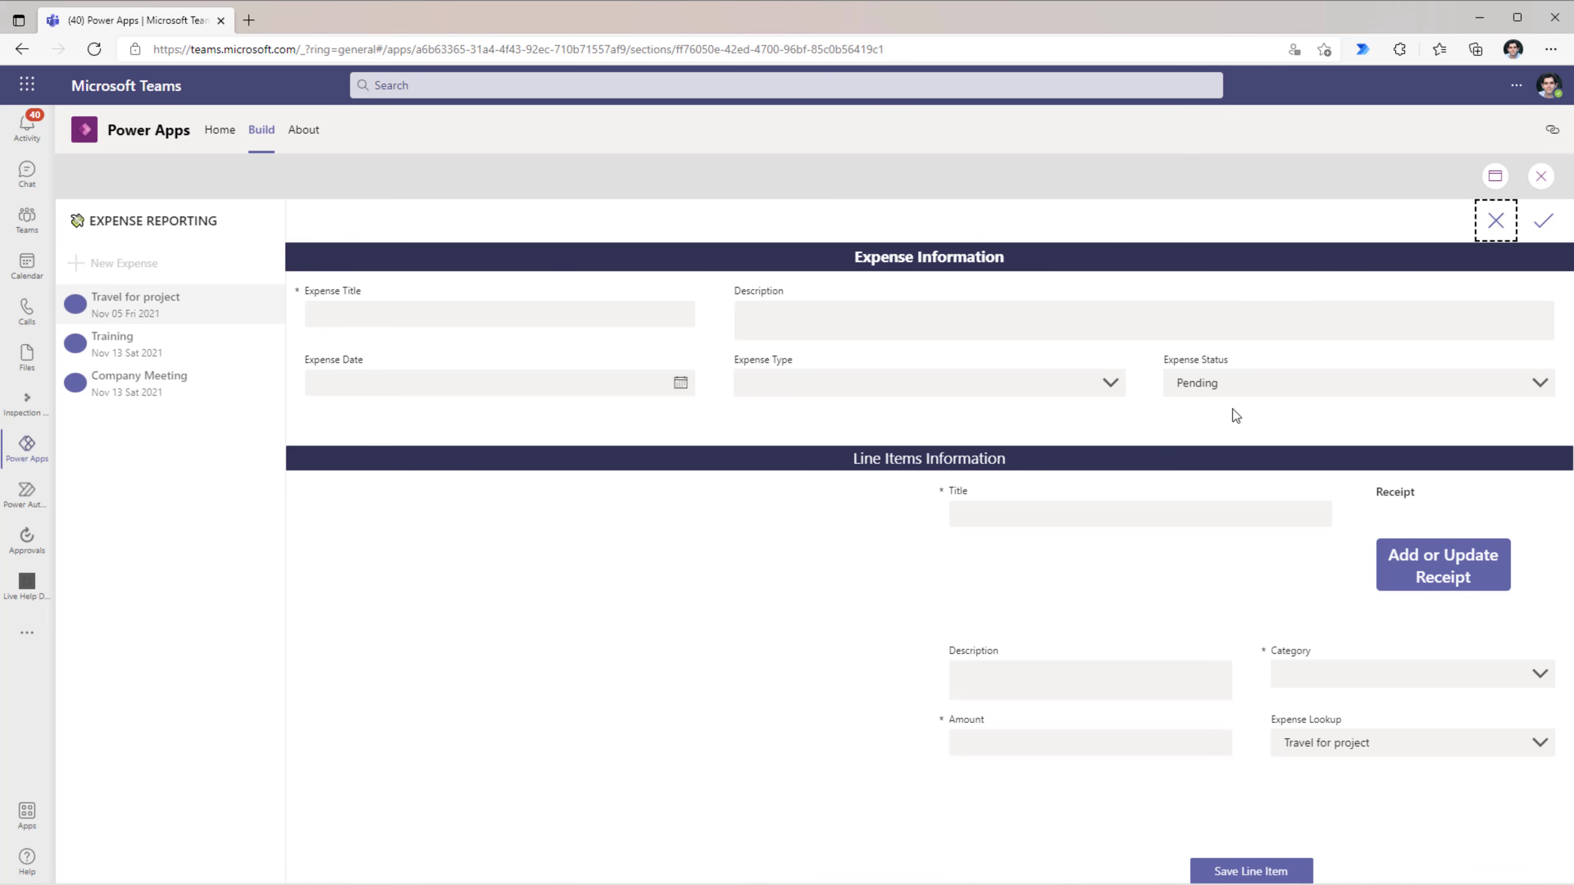
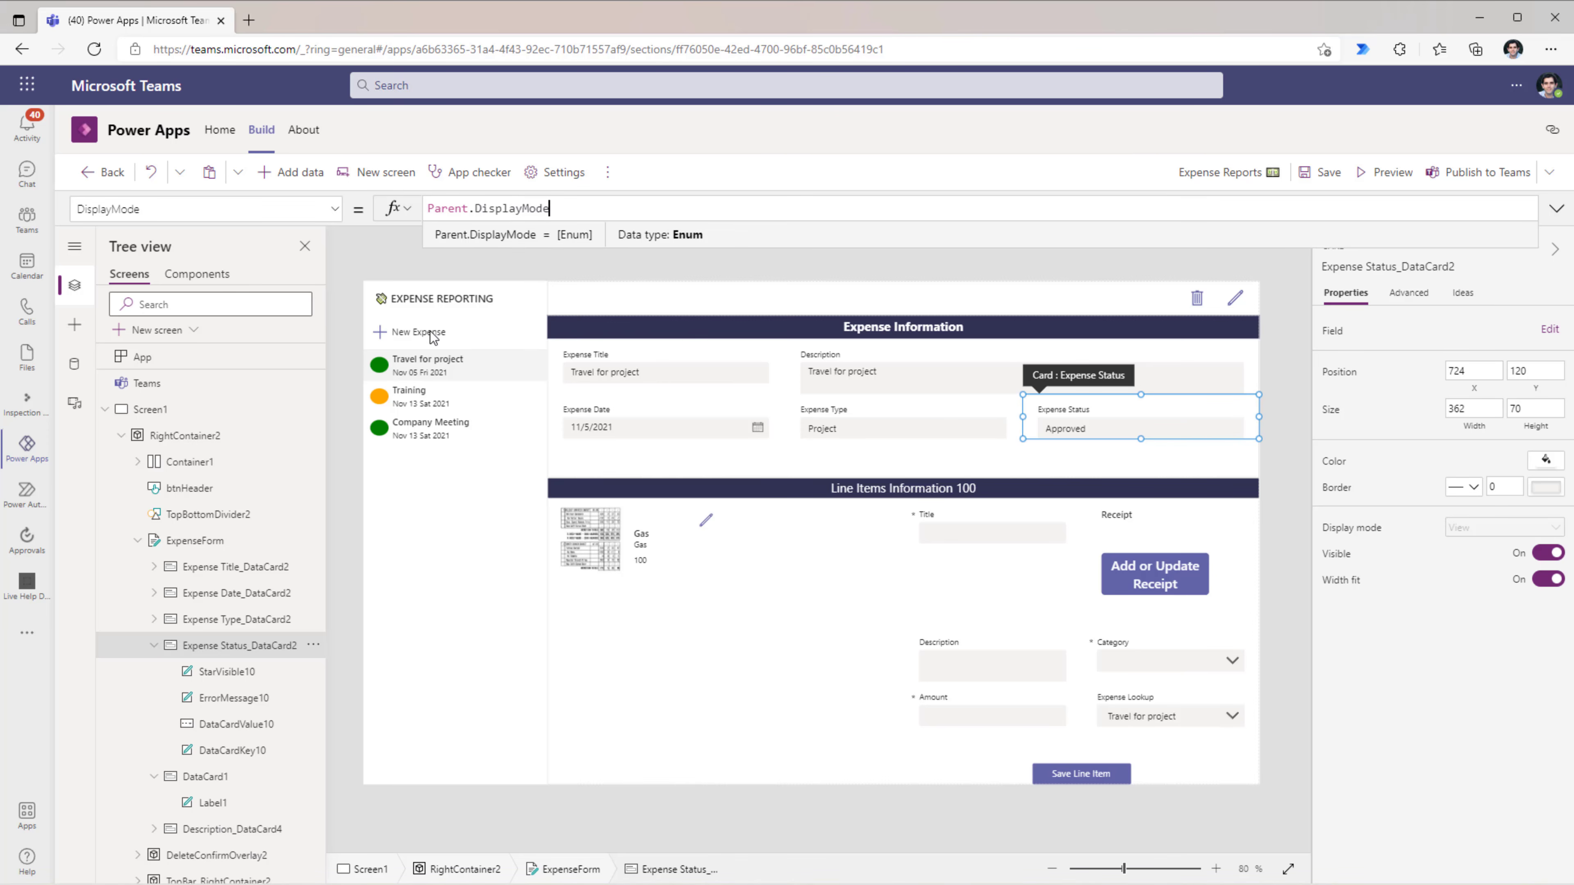
Step: Set the App's OnStart to a Collect formula that fills colApprovers with two Approver records holding the approvers' e-mail addresses
{"action": "left_click", "coordinate": [201, 358]}
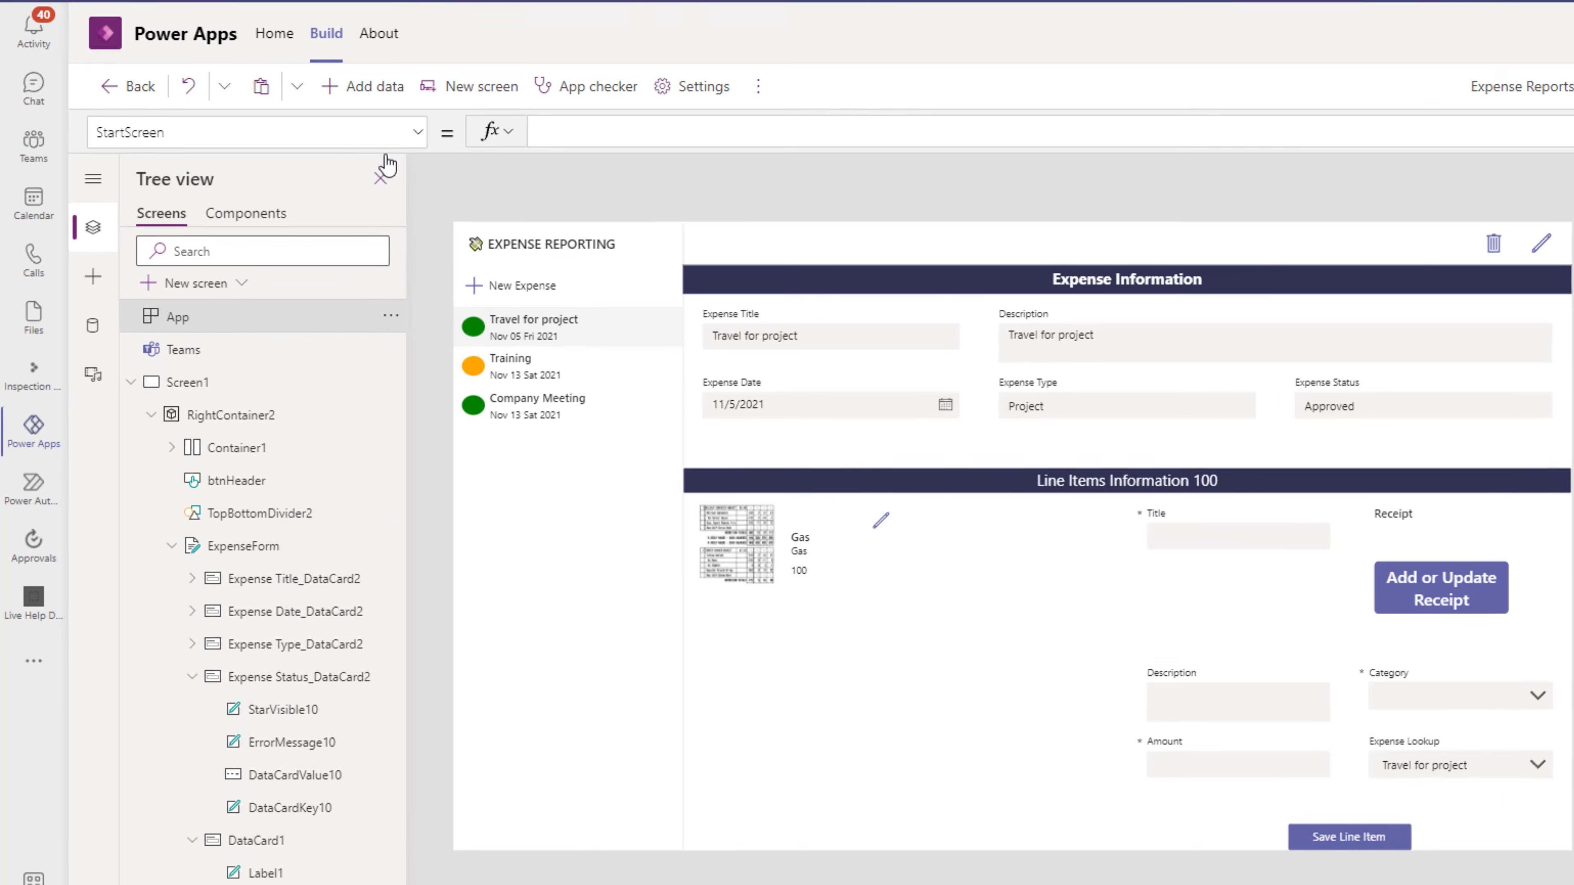
{"action": "left_click", "coordinate": [419, 132]}
{"action": "left_click", "coordinate": [148, 400]}
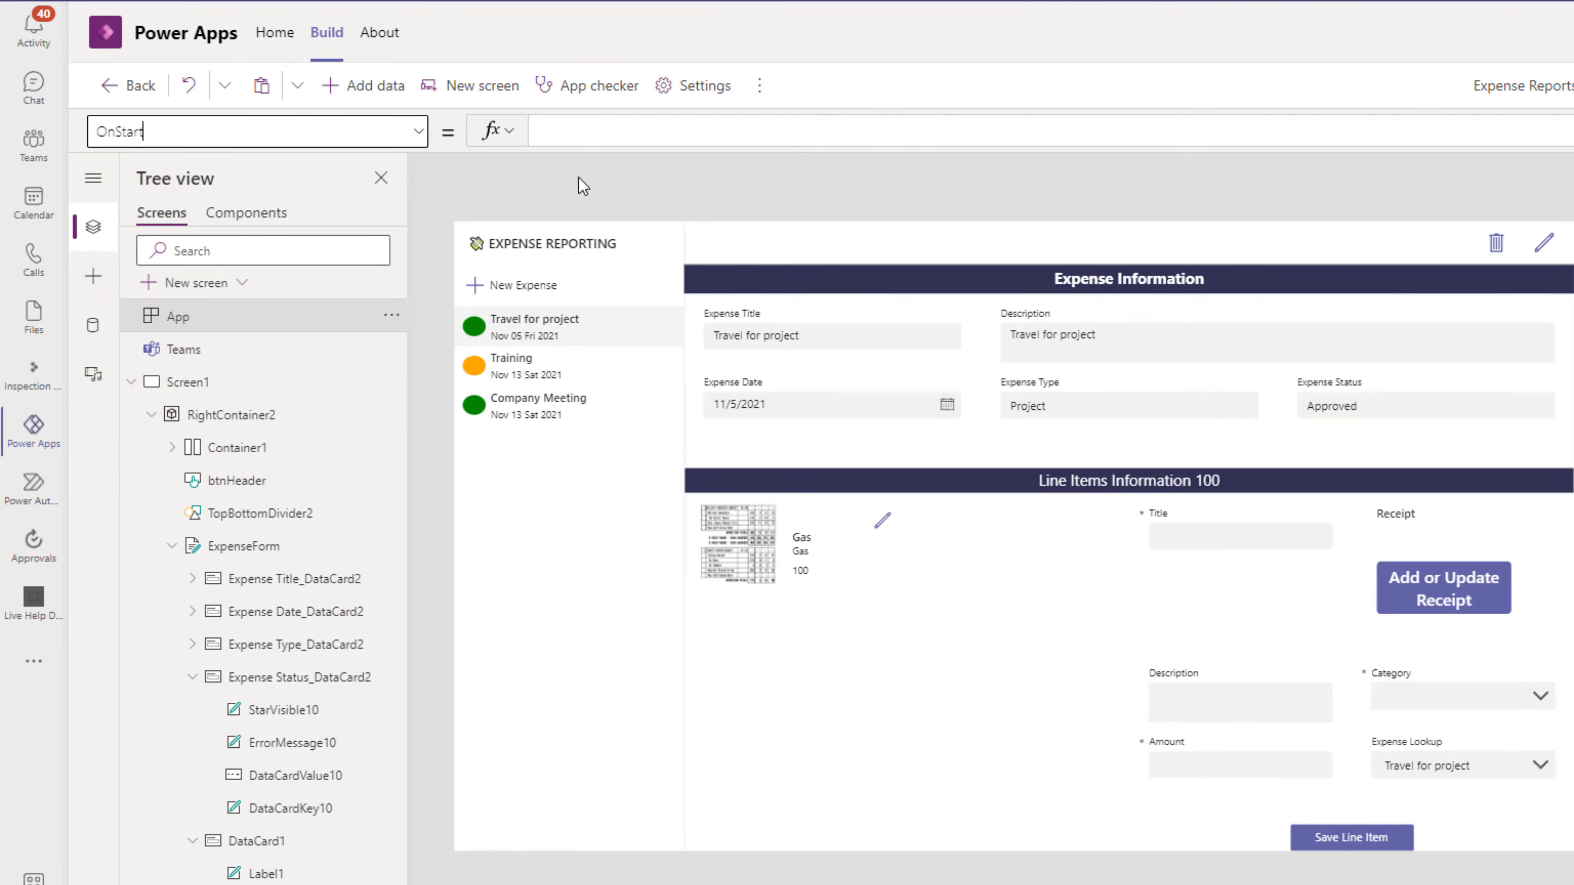
{"action": "left_click", "coordinate": [875, 128]}
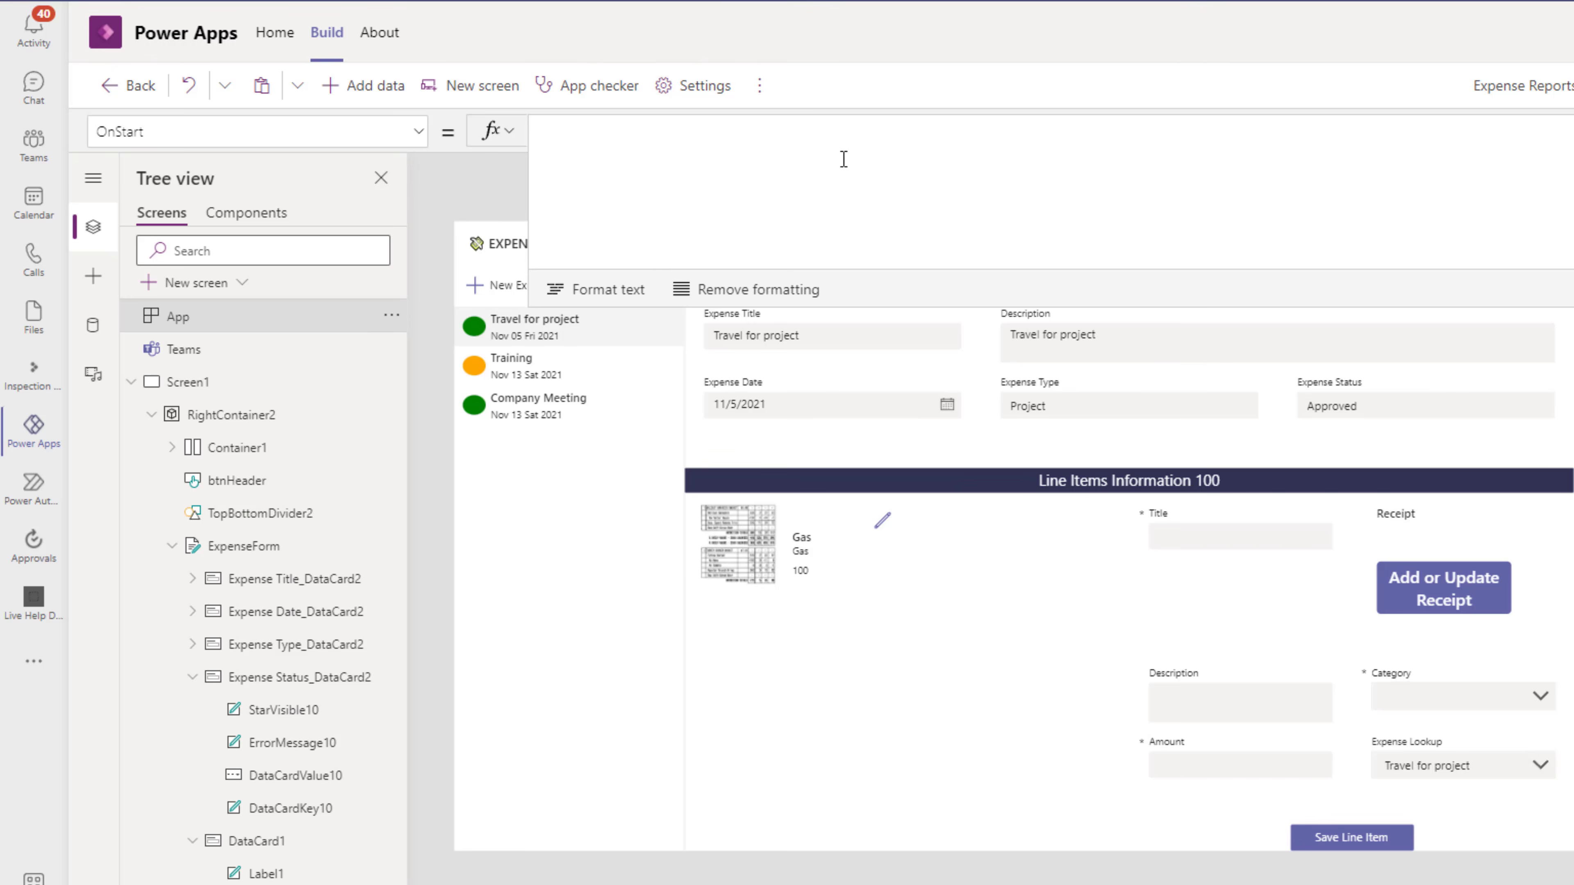
{"action": "key", "text": "ctrl+v"}
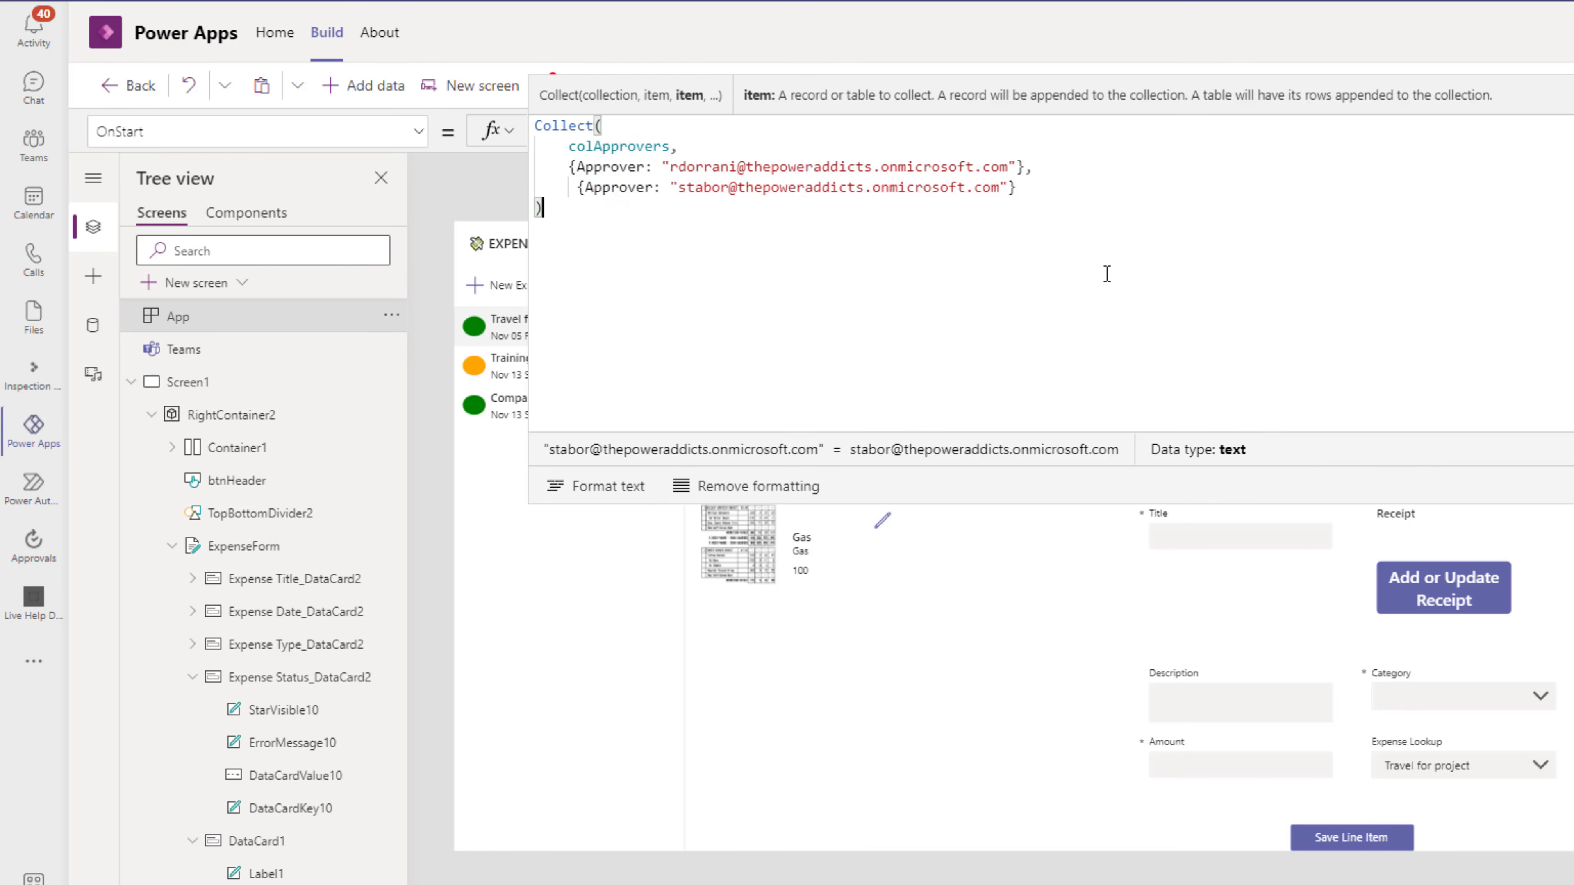
Step: Run the App's OnStart and inspect the contents of the colApprovers collection
{"action": "right_click", "coordinate": [214, 327]}
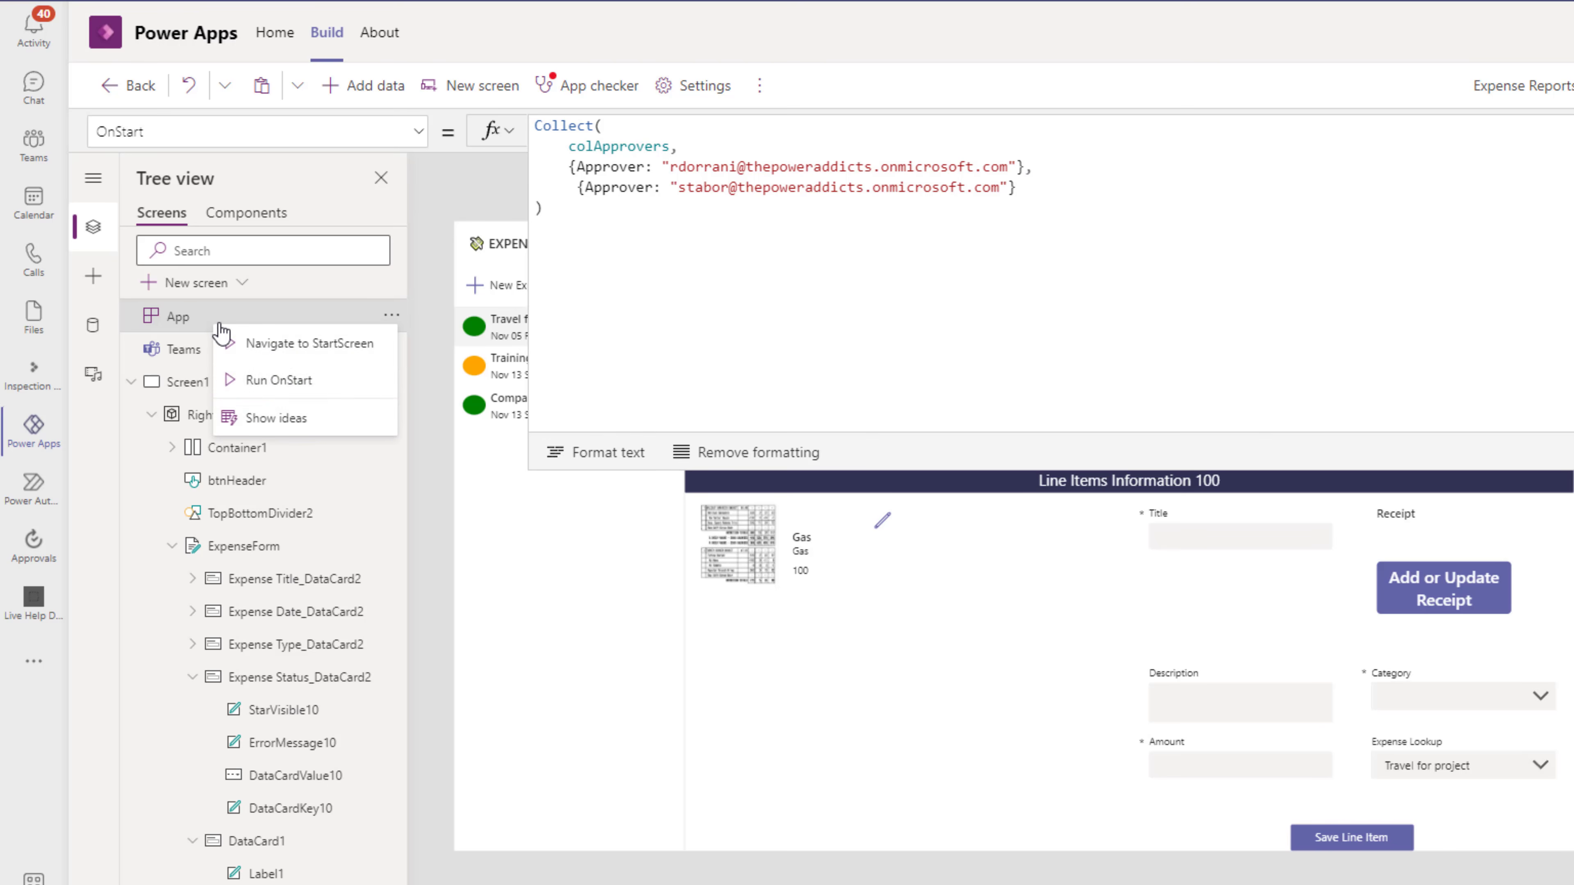
{"action": "left_click", "coordinate": [280, 379]}
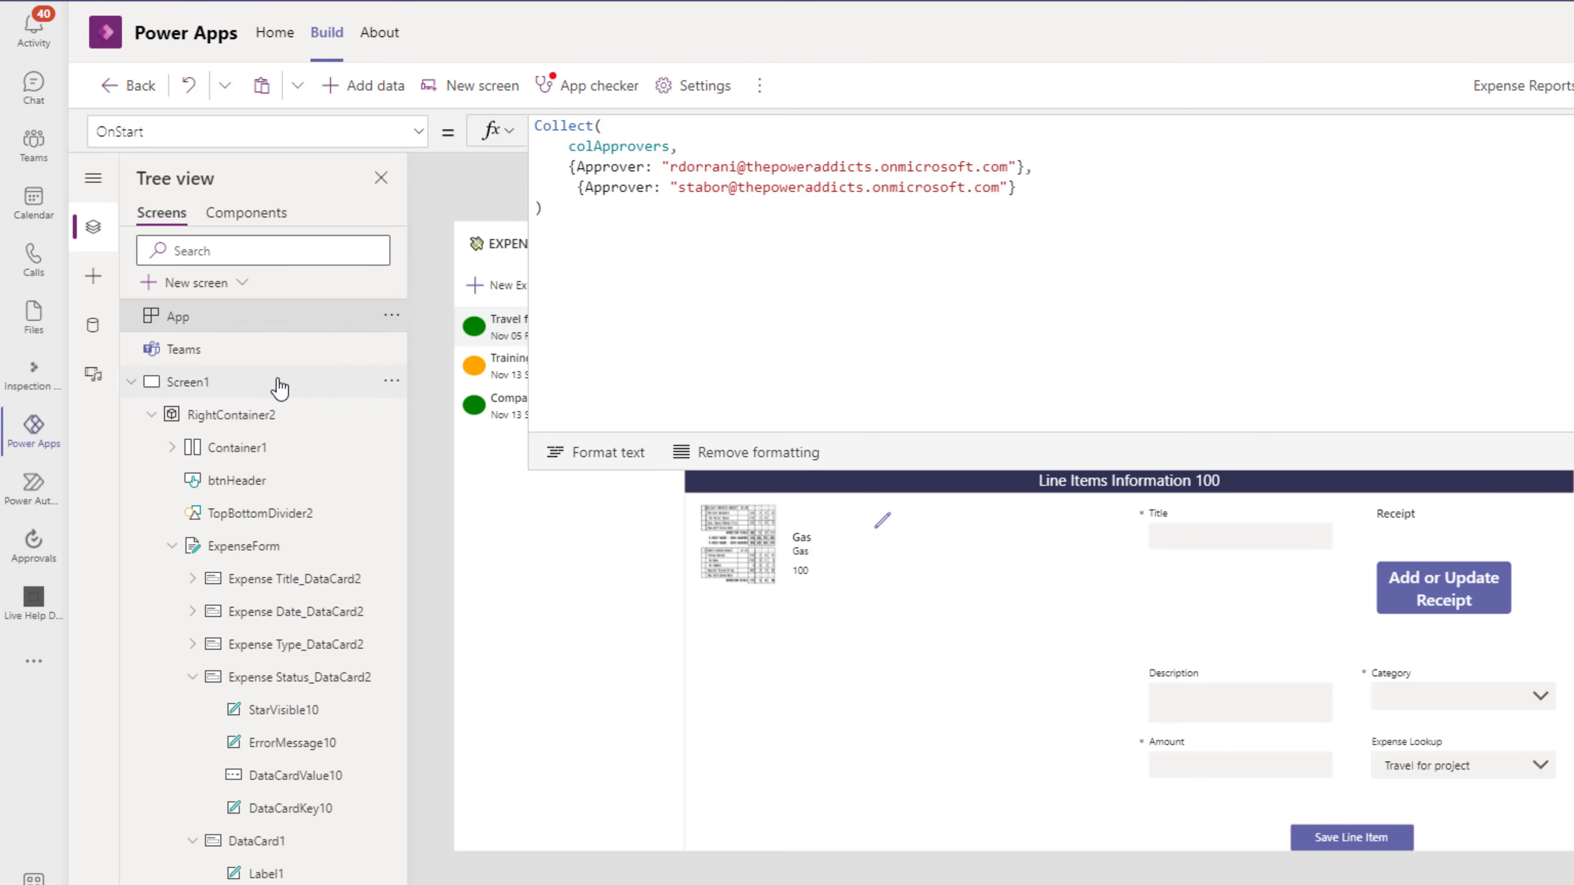
{"action": "double_click", "coordinate": [676, 150]}
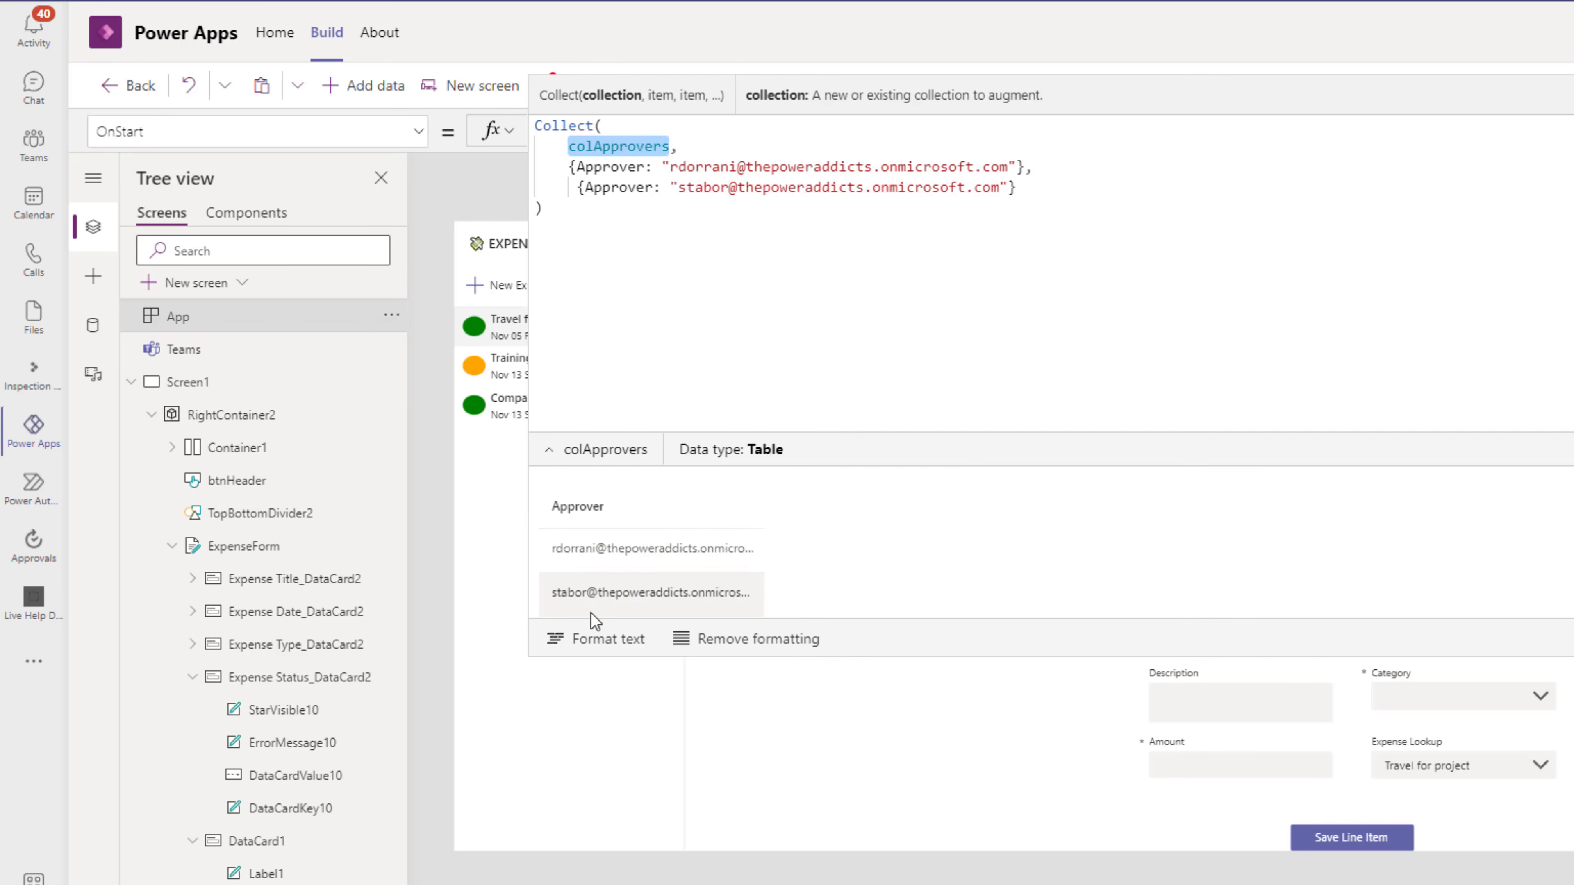
Step: Set the Expense Status card's DisplayMode to If(User().Email in colApprovers.Approver,DisplayMode.Edit,DisplayMode.View)
{"action": "left_click", "coordinate": [1296, 428]}
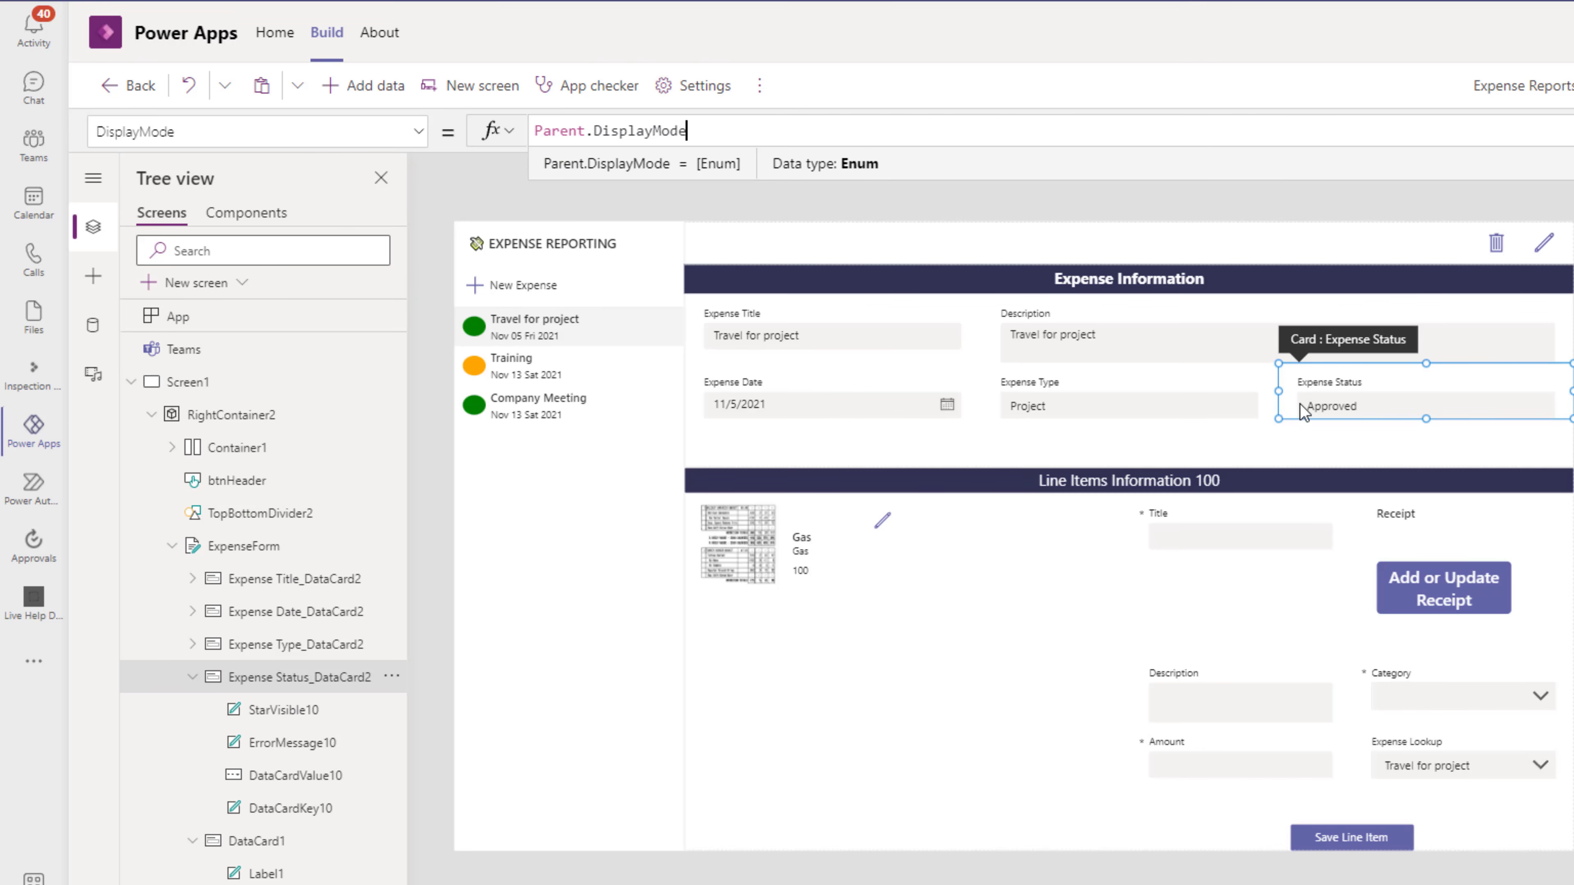
{"action": "left_click_drag", "start_coordinate": [686, 132], "coordinate": [524, 132]}
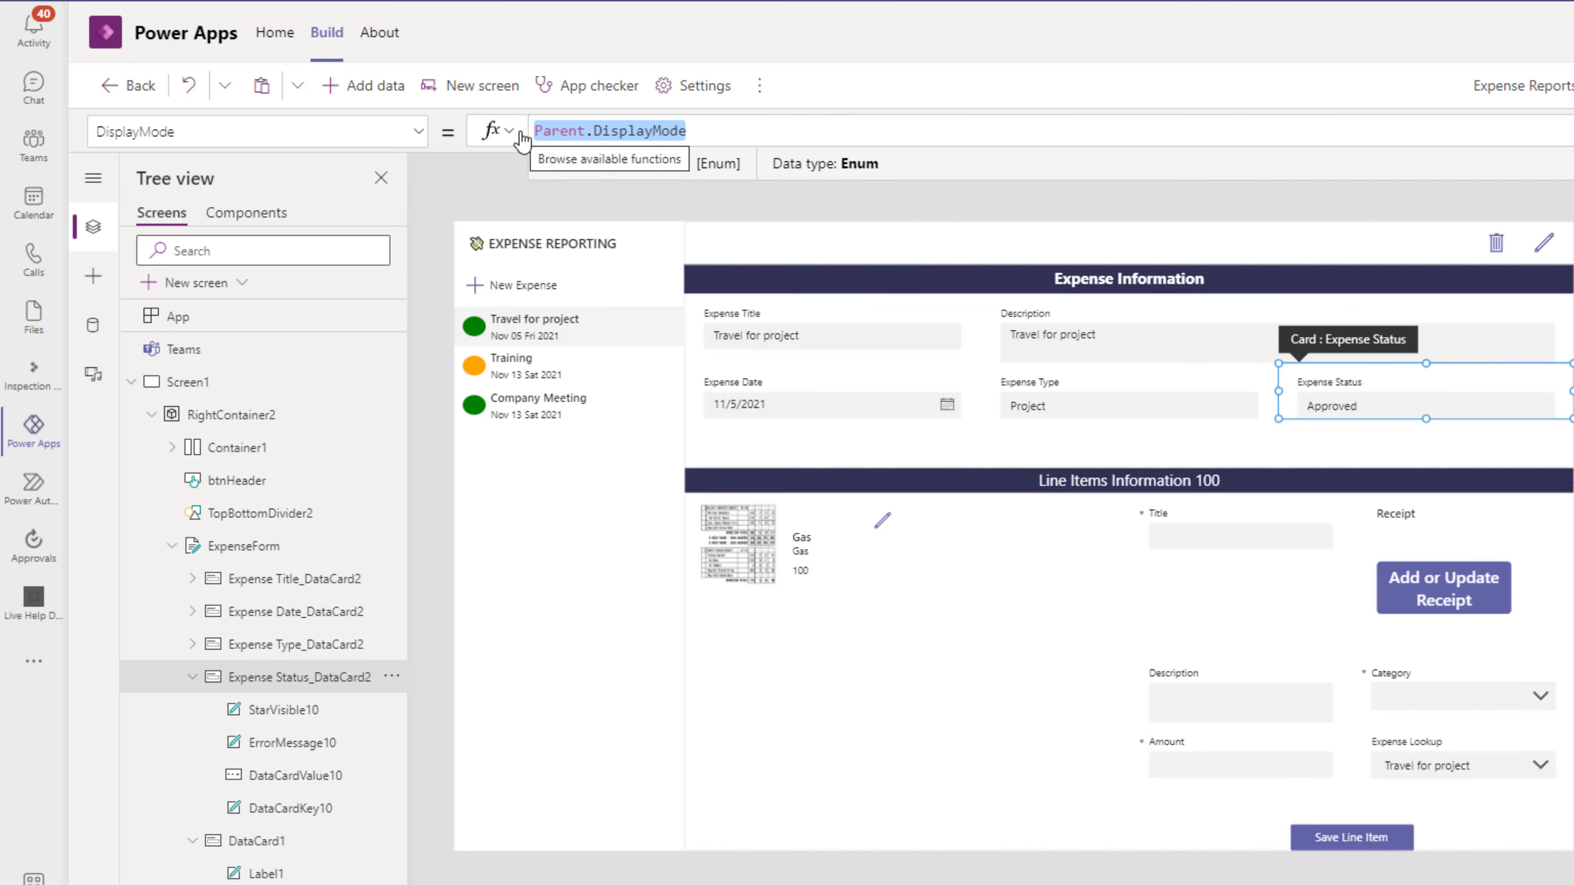
{"action": "type", "text": "If(user().Email "}
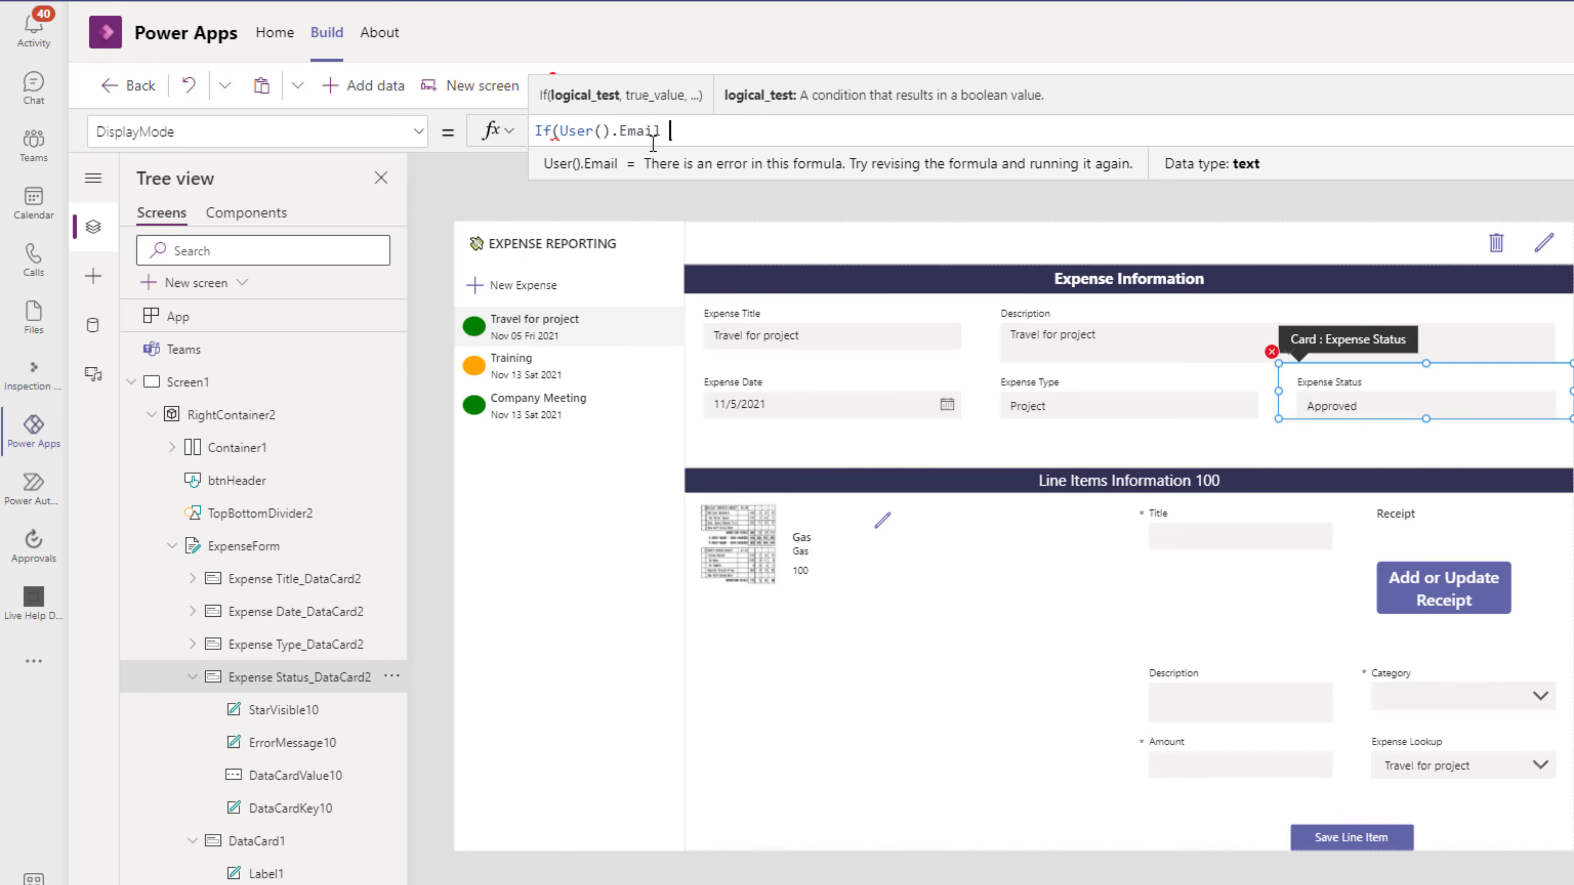
{"action": "type", "text": "in colappr"}
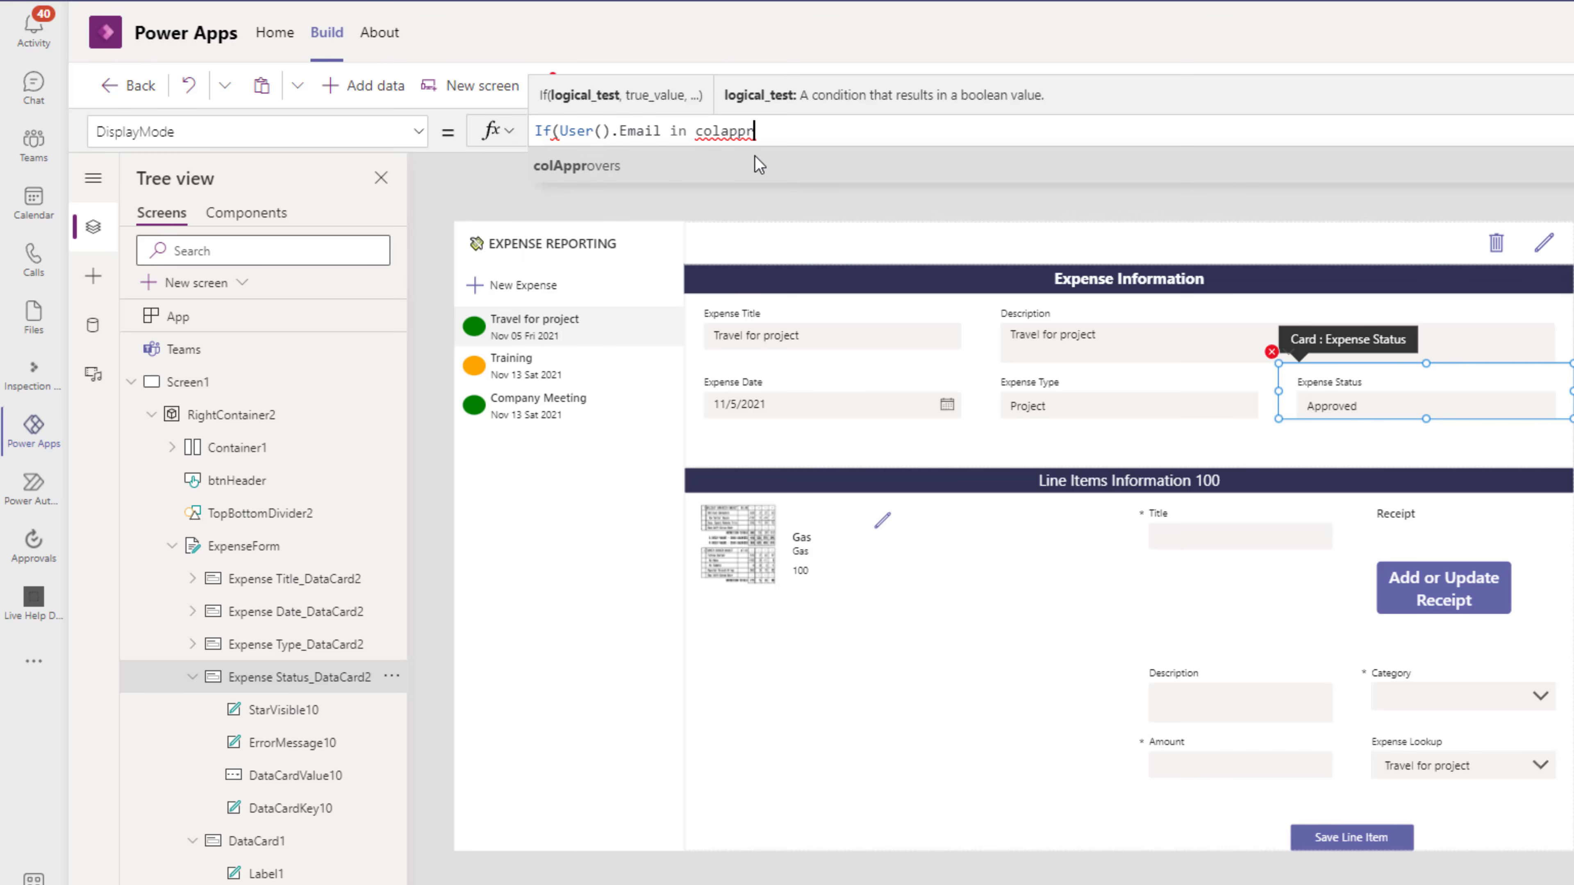
{"action": "left_click", "coordinate": [790, 173]}
{"action": "type", "text": ".Approver"}
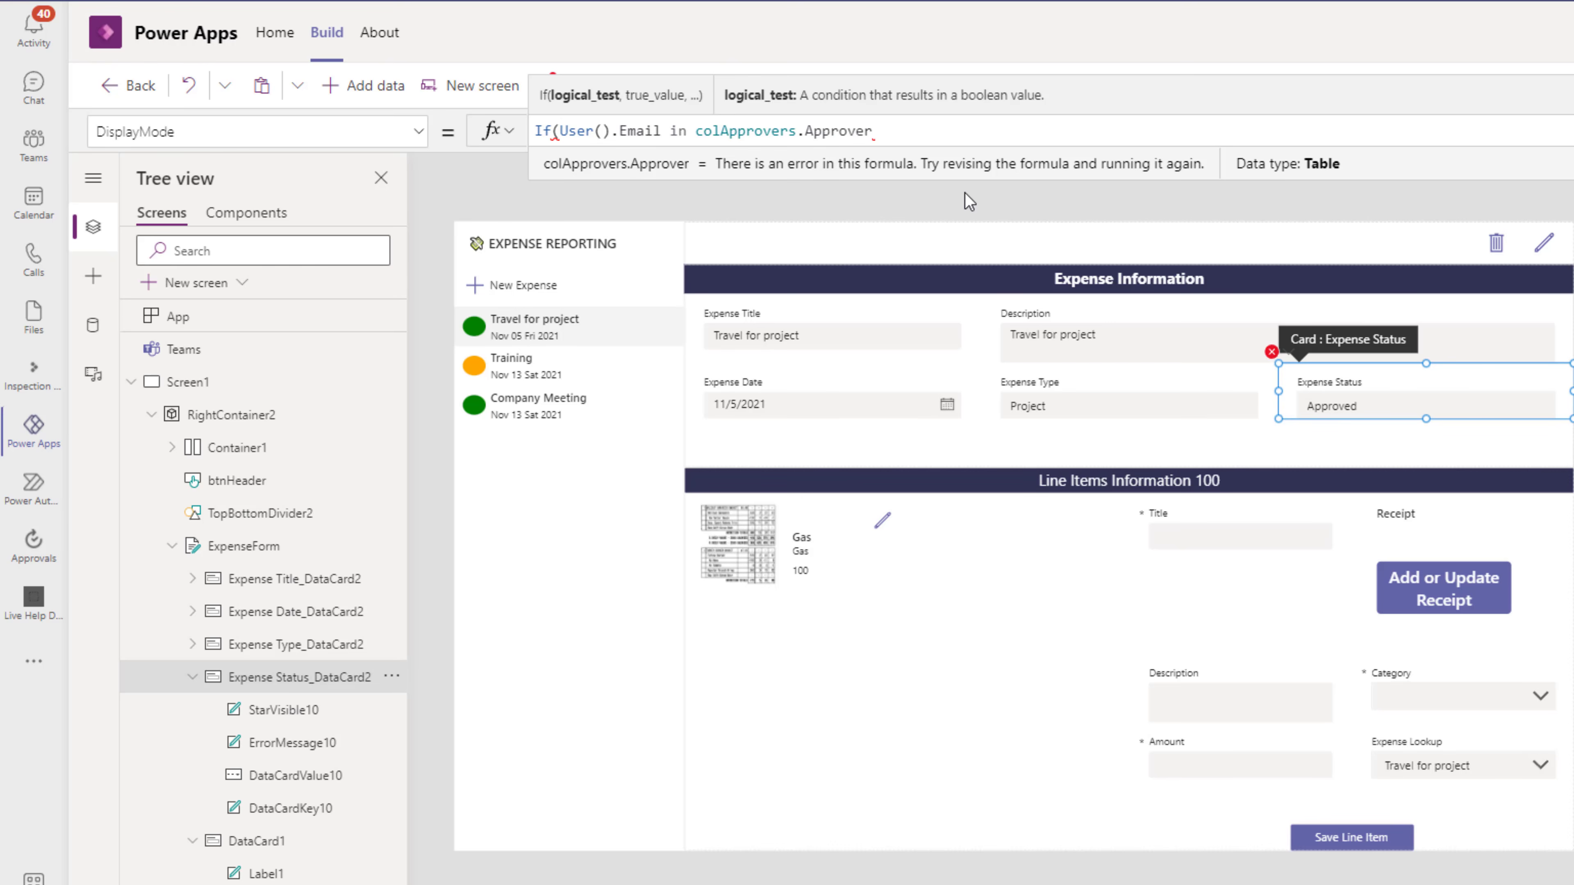
{"action": "type", "text": ",displ"}
{"action": "key", "text": "Down"}
{"action": "key", "text": "Down"}
{"action": "key", "text": "Return"}
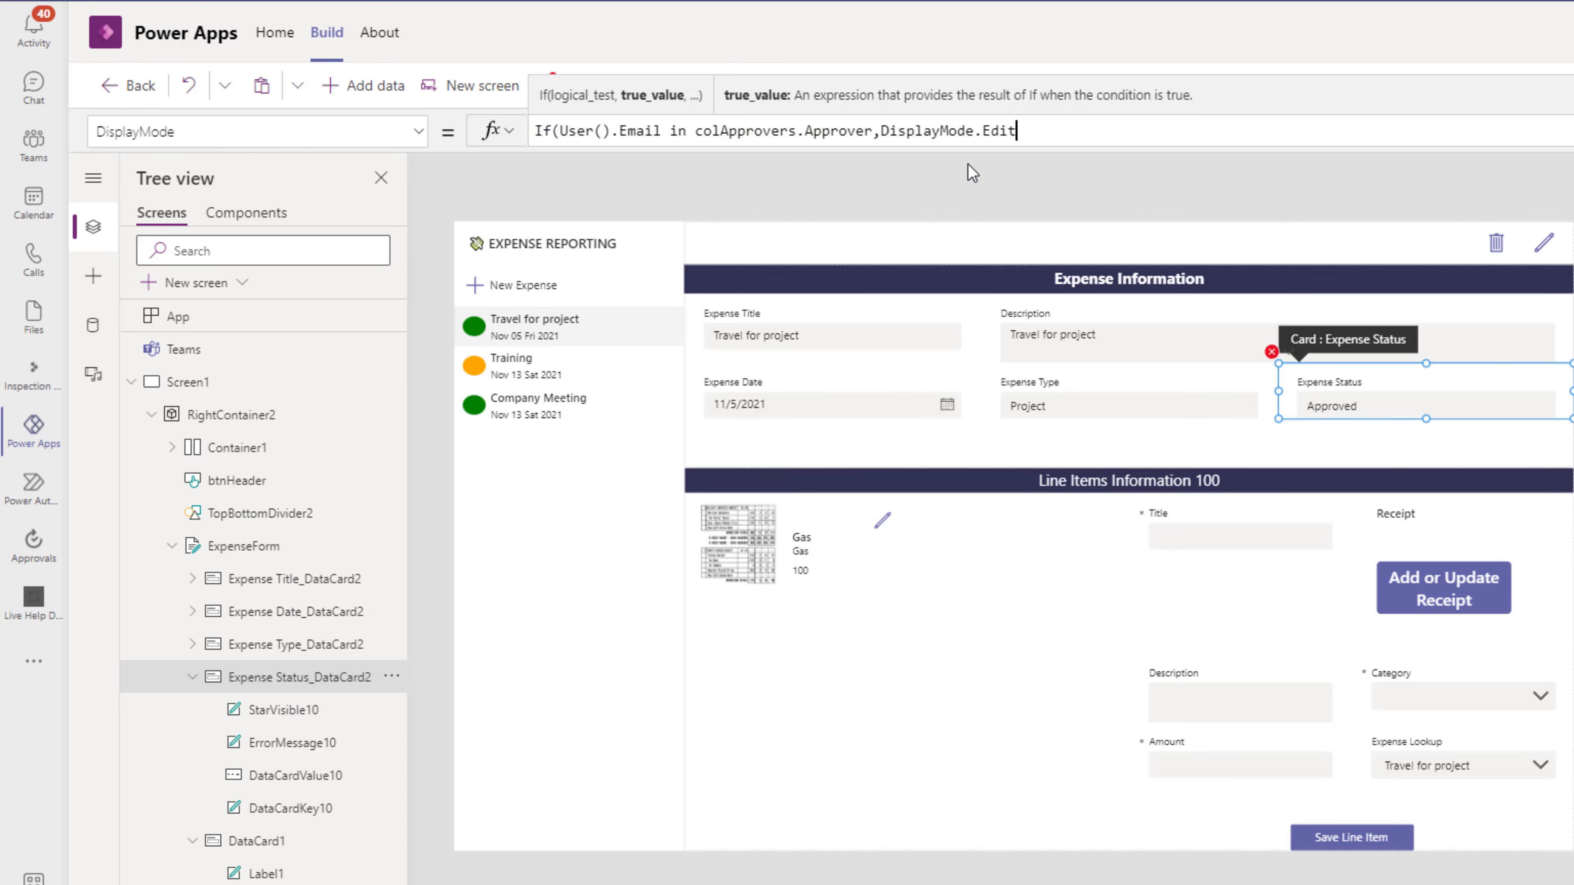
{"action": "type", "text": ",displ"}
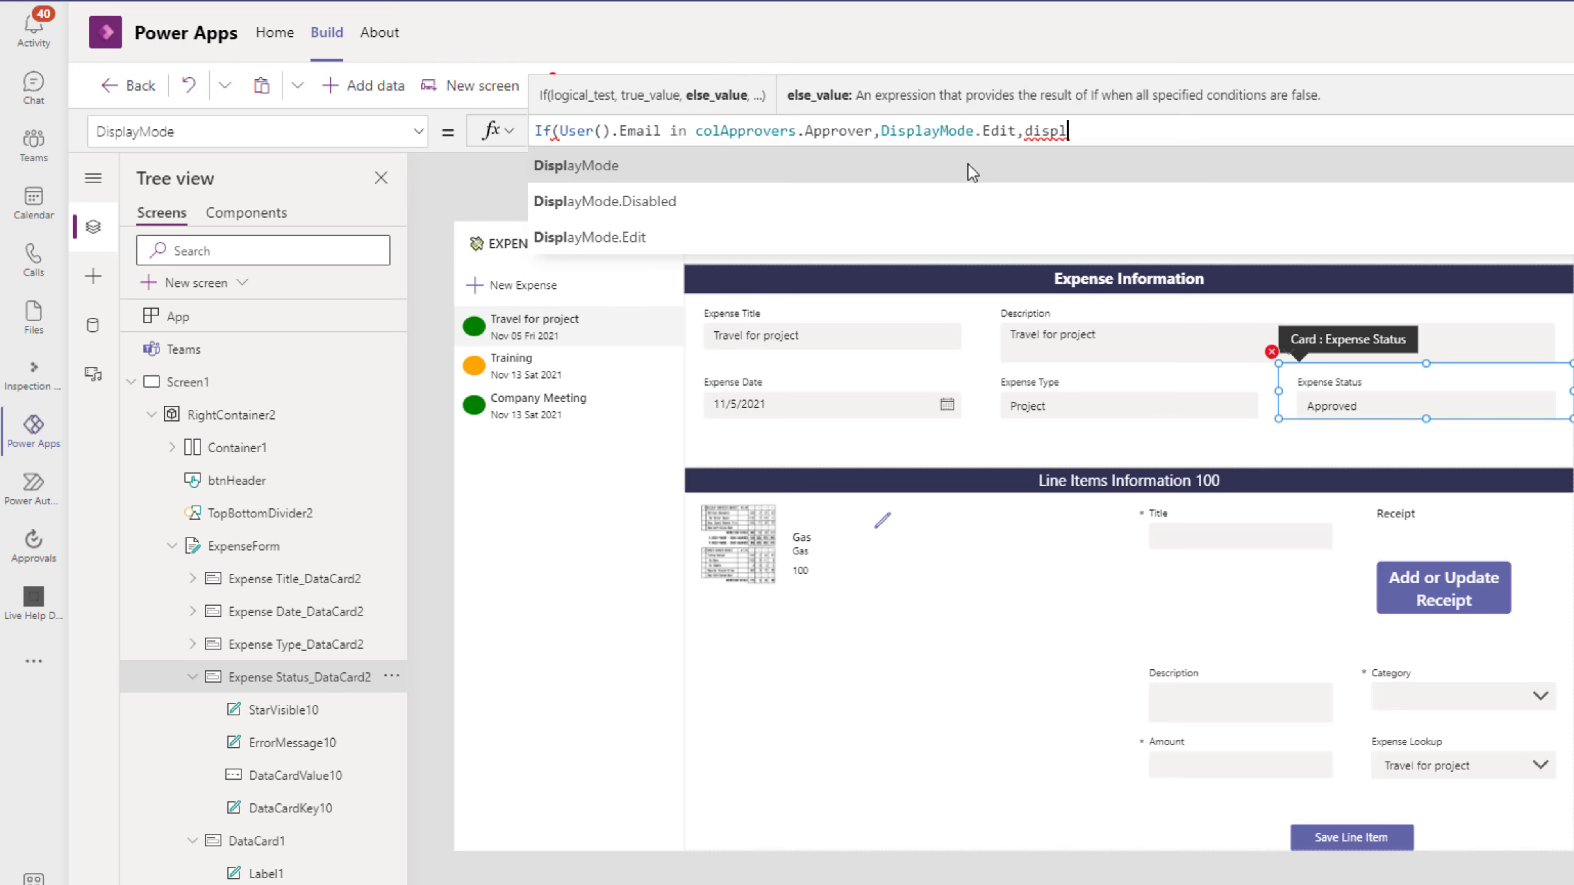
{"action": "key", "text": "Down"}
{"action": "key", "text": "Down"}
{"action": "key", "text": "Return"}
{"action": "type", "text": ")"}
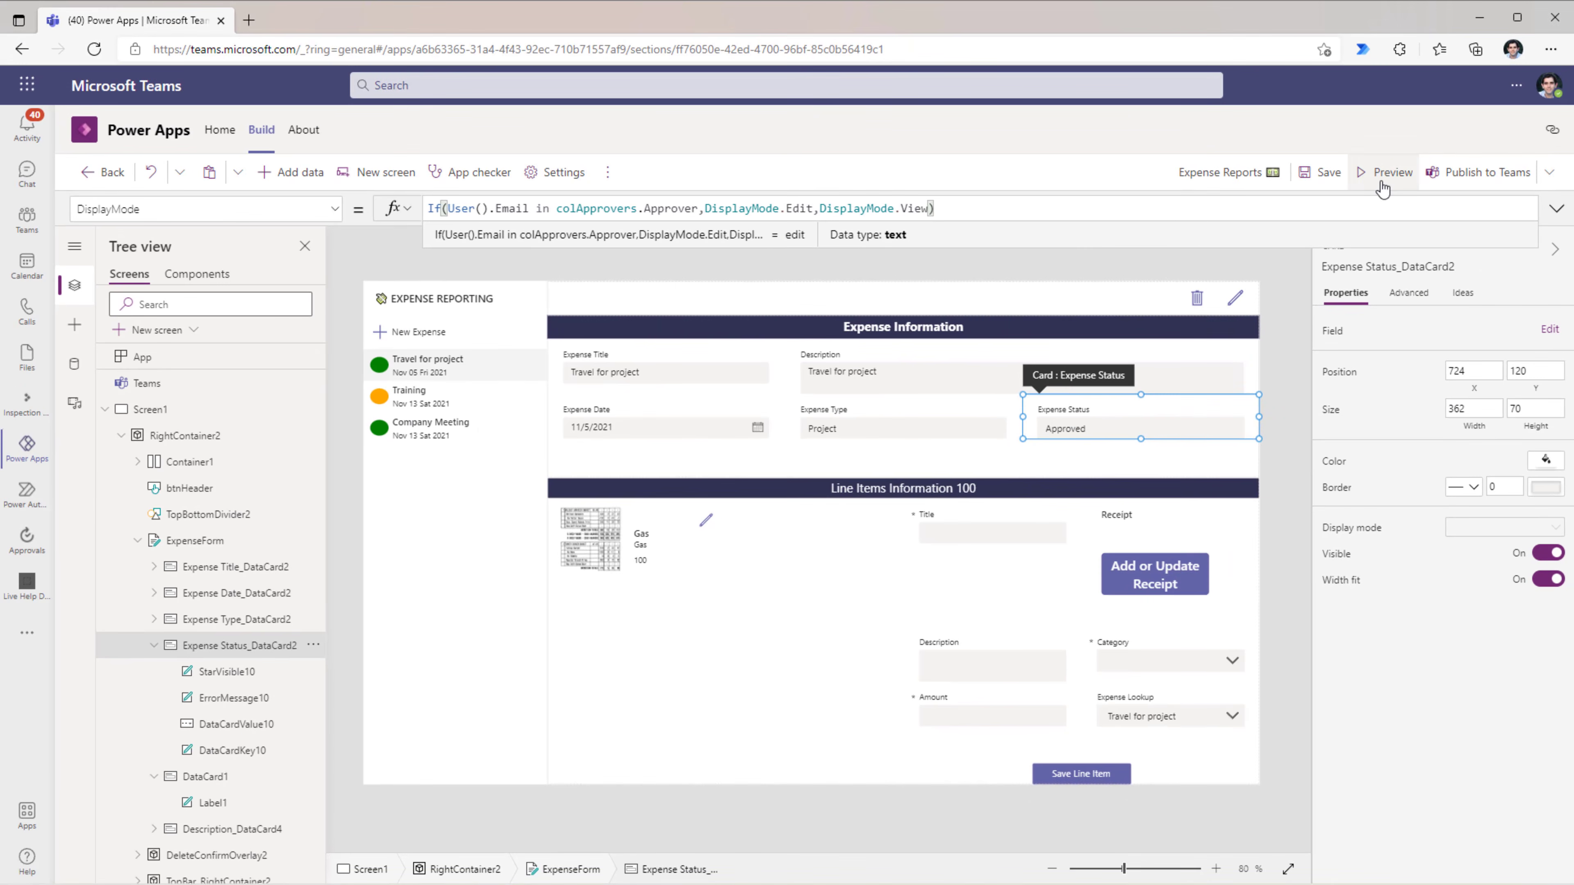
Step: In preview, put the Travel for project expense in edit mode, check the Expense Status choices, and exit the preview
{"action": "left_click", "coordinate": [1384, 176]}
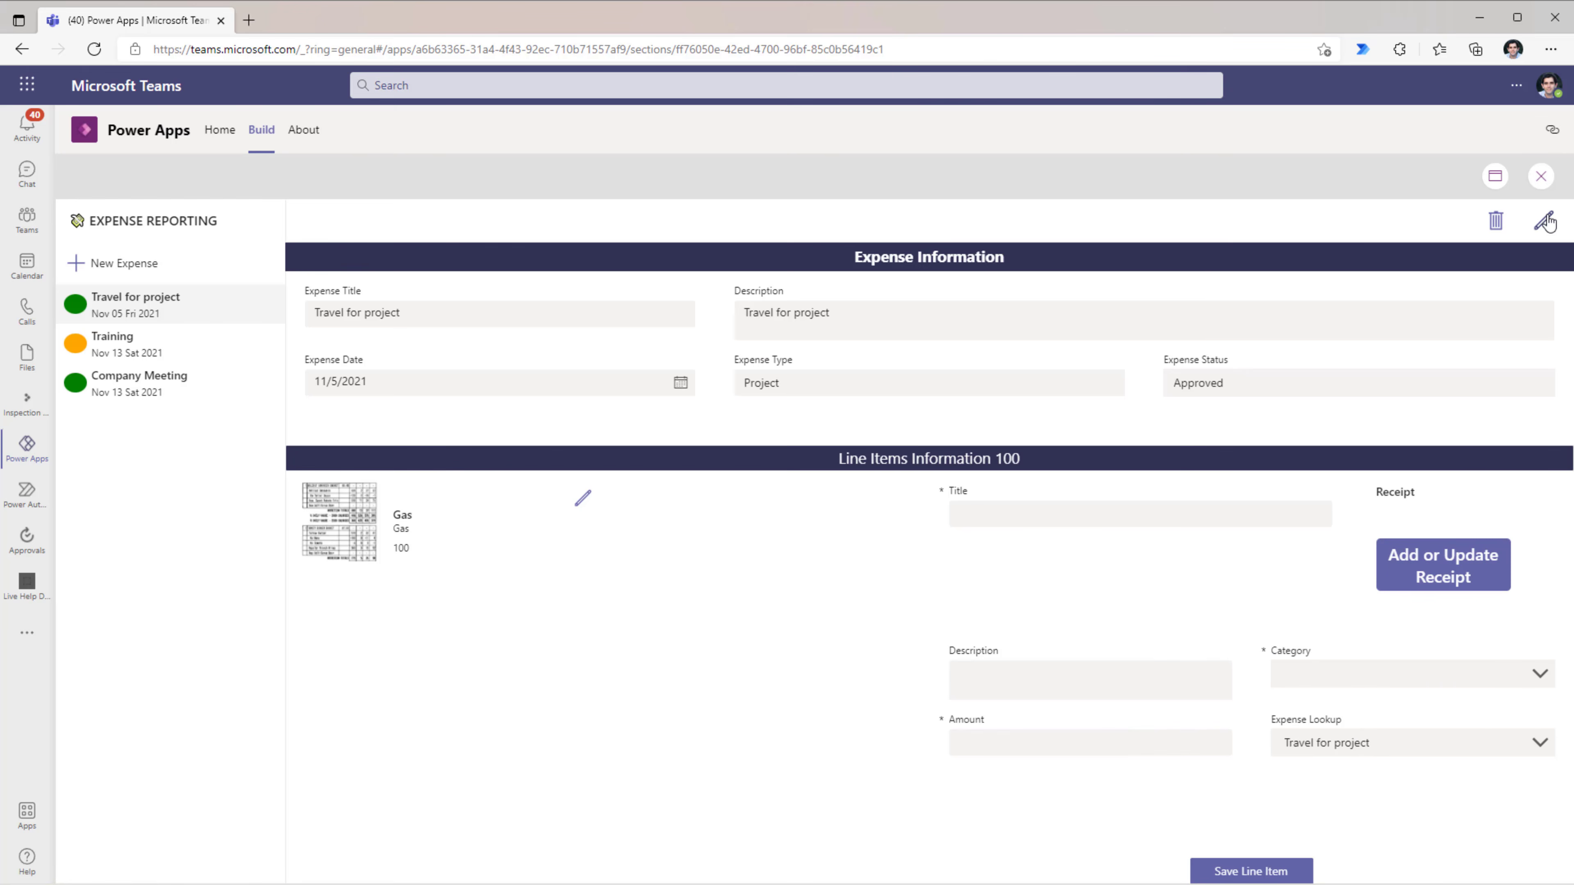
{"action": "left_click", "coordinate": [1314, 395]}
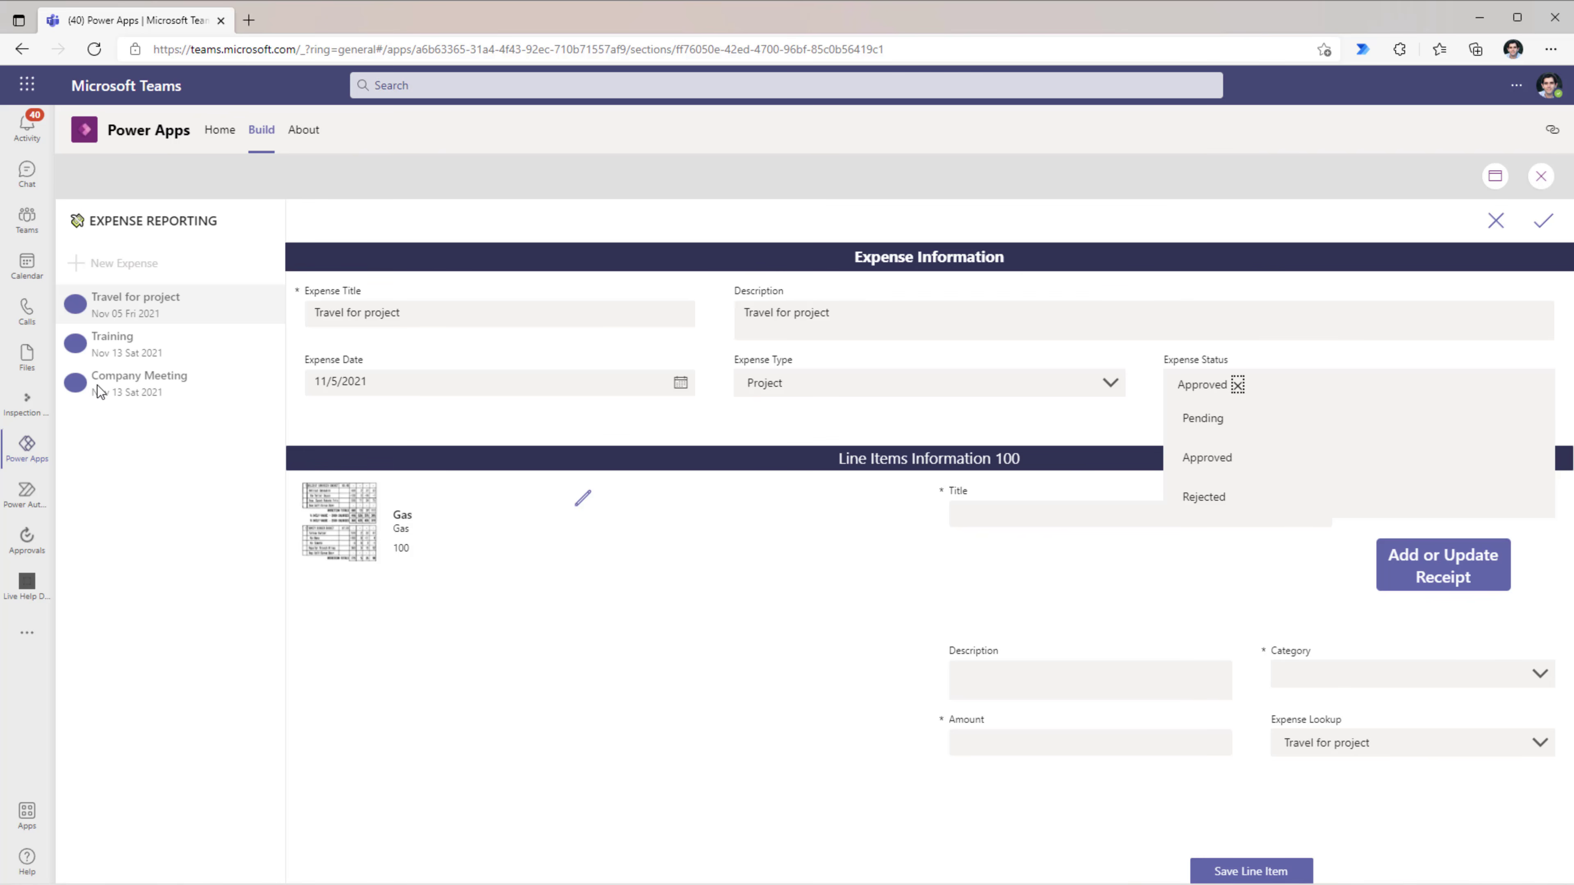
{"action": "left_click", "coordinate": [1540, 180]}
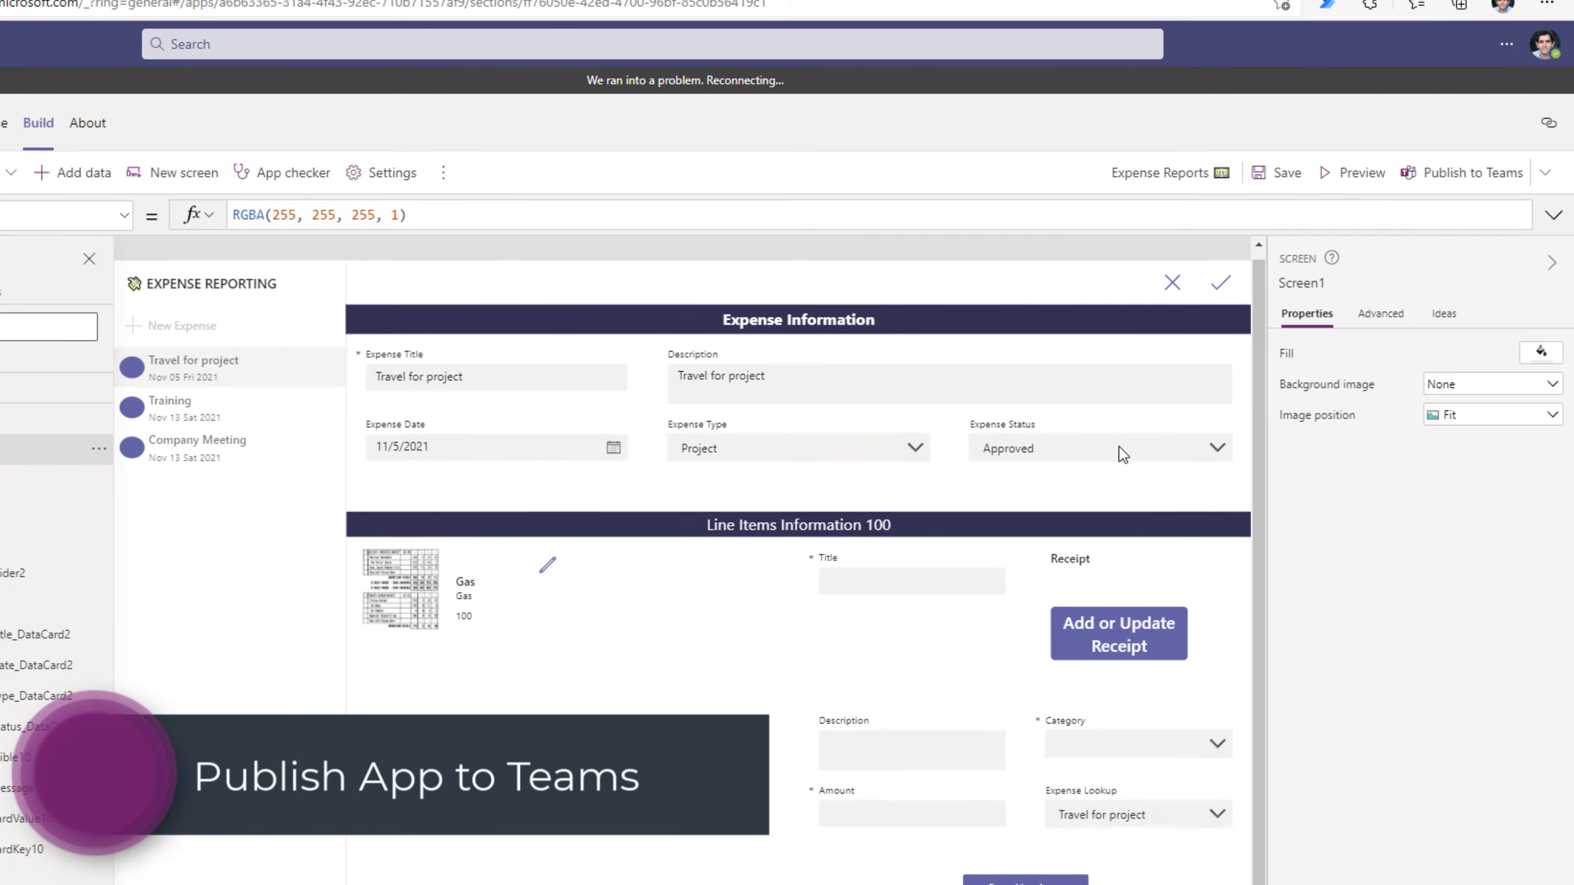
Step: Publish the Expense Reports app to Teams, reviewing the General channel's active tabs before saving and closing
{"action": "left_click", "coordinate": [1463, 162]}
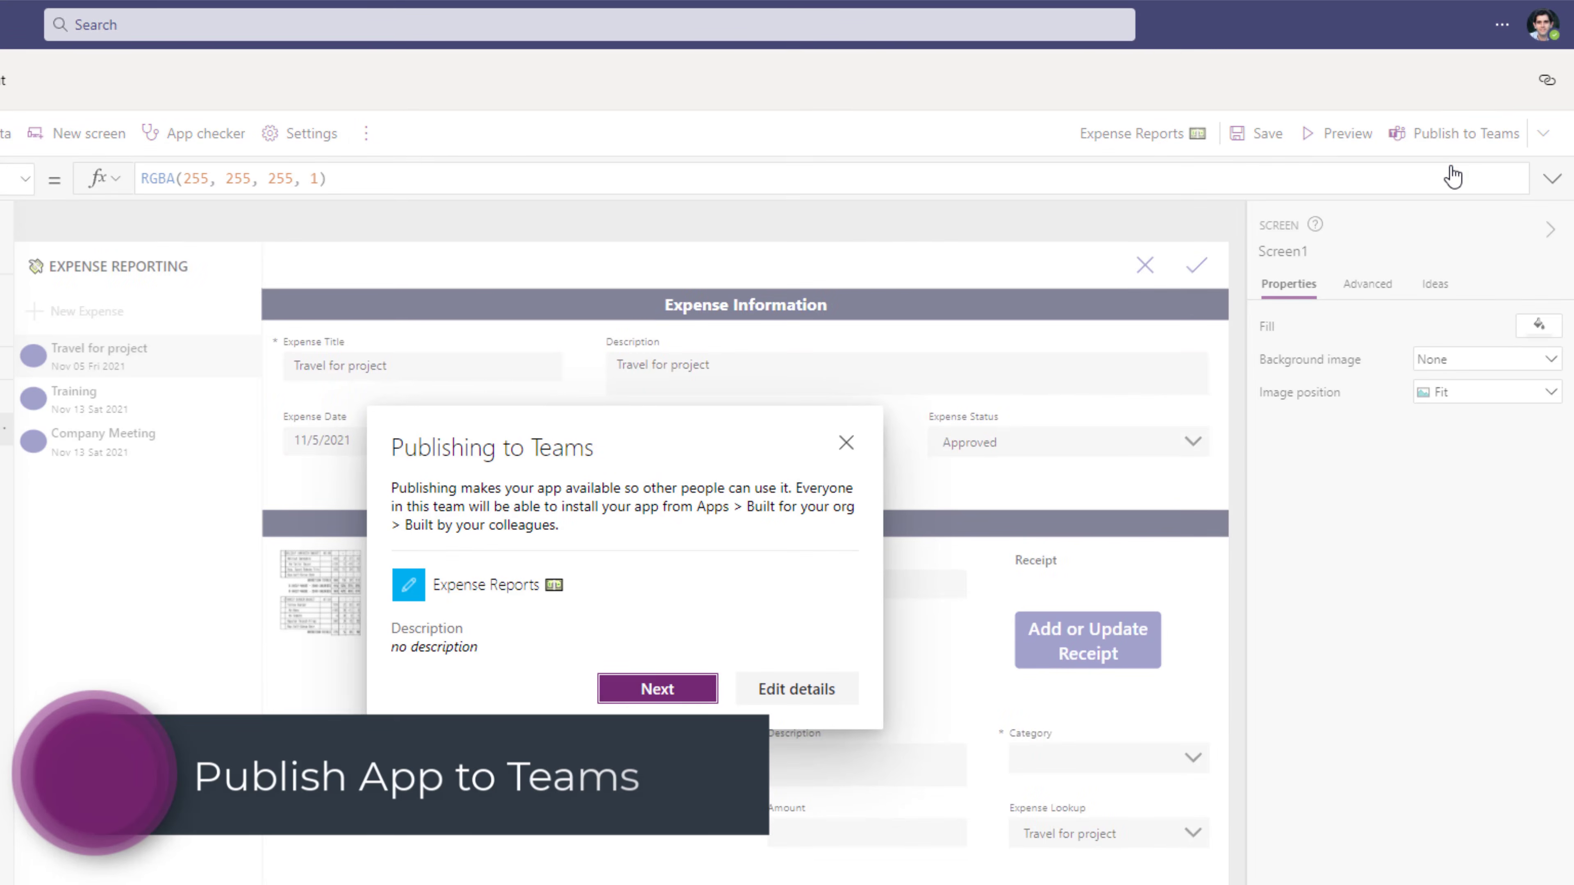
{"action": "left_click", "coordinate": [685, 693]}
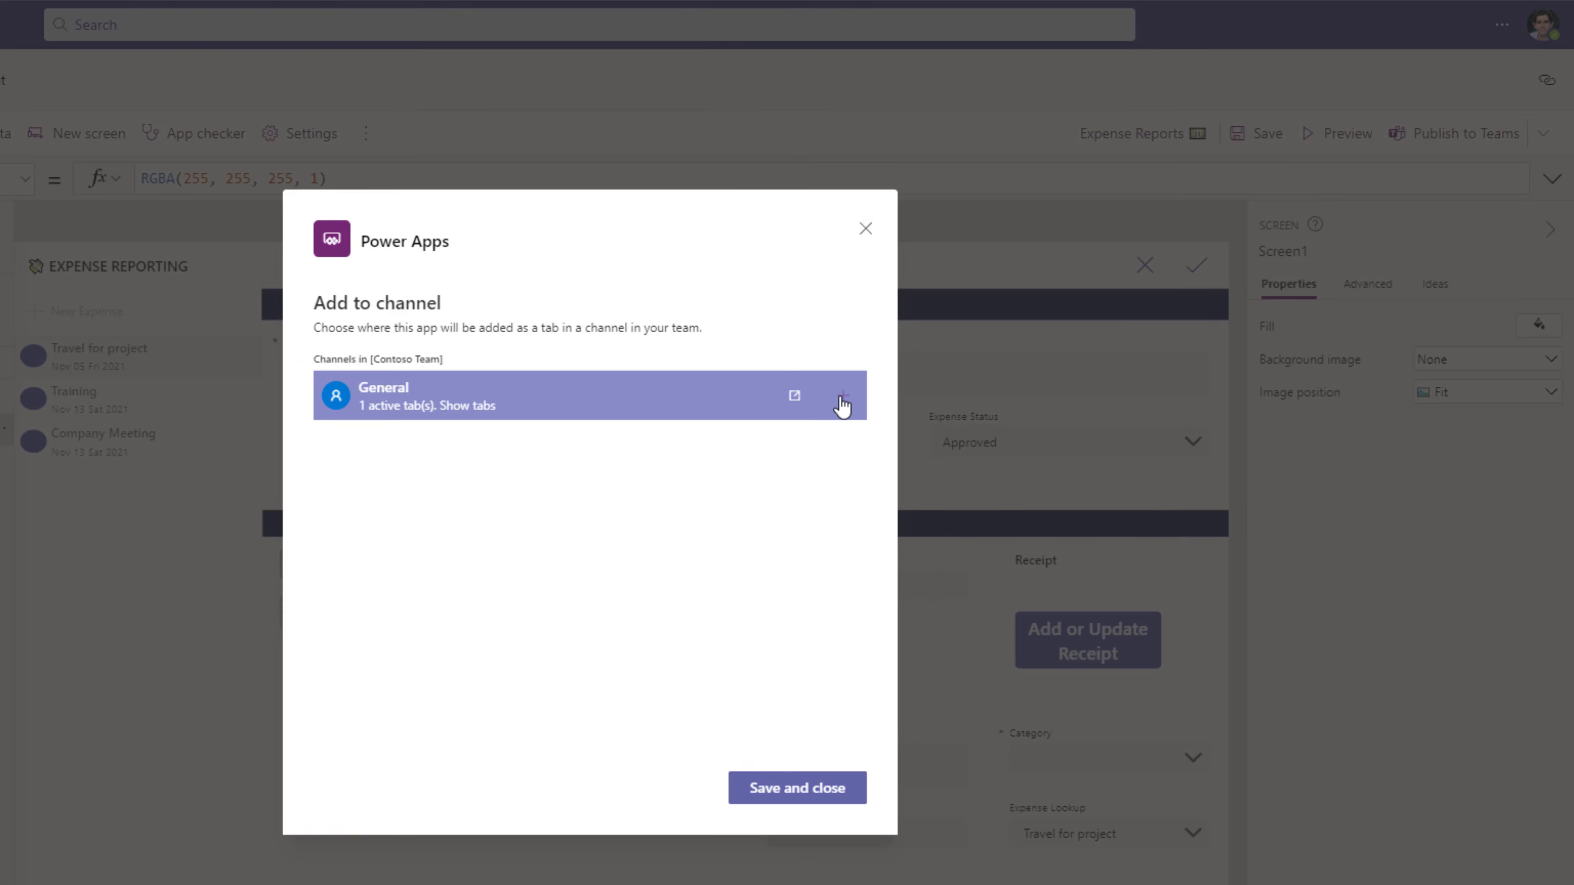
{"action": "left_click", "coordinate": [493, 407]}
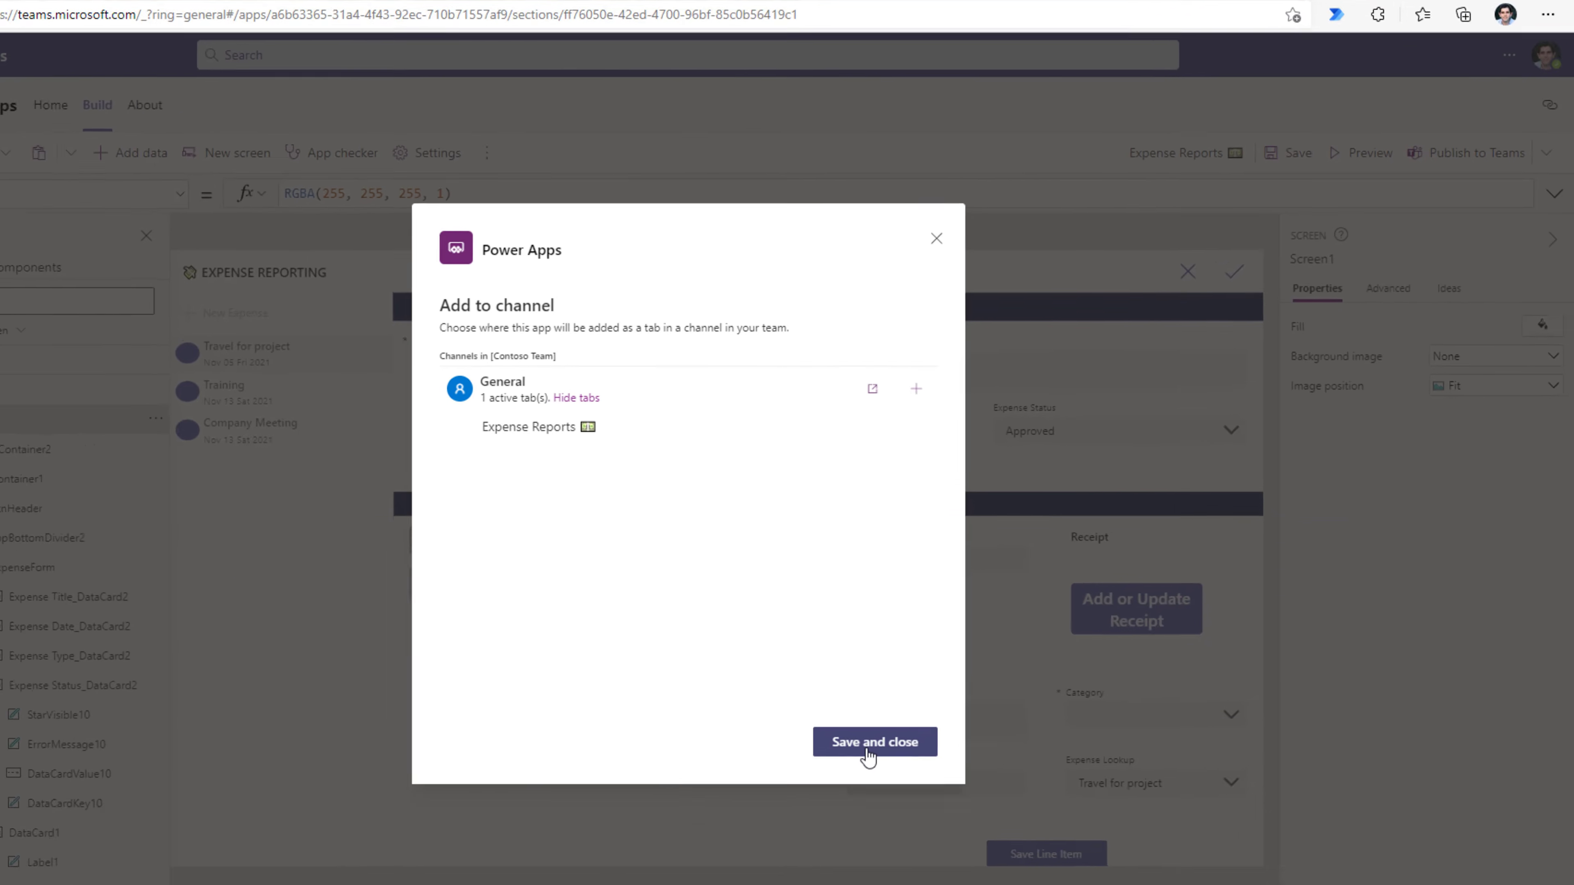
{"action": "left_click", "coordinate": [805, 797]}
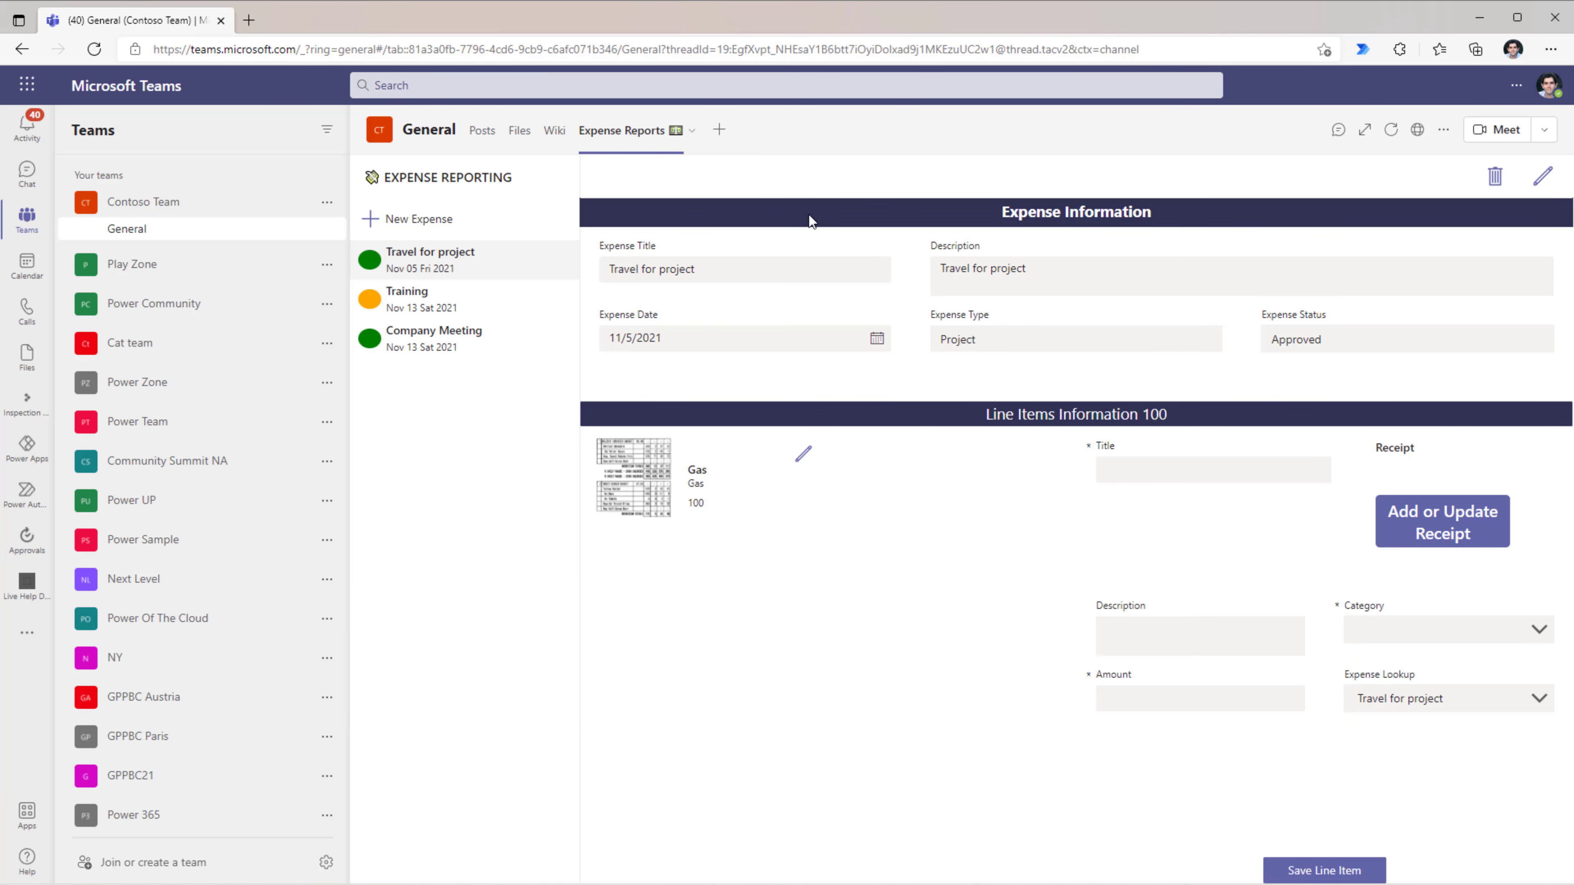
Step: In the General channel's Expense Reports app, set the Training expense's status to Rejected and save it
{"action": "left_click", "coordinate": [397, 306]}
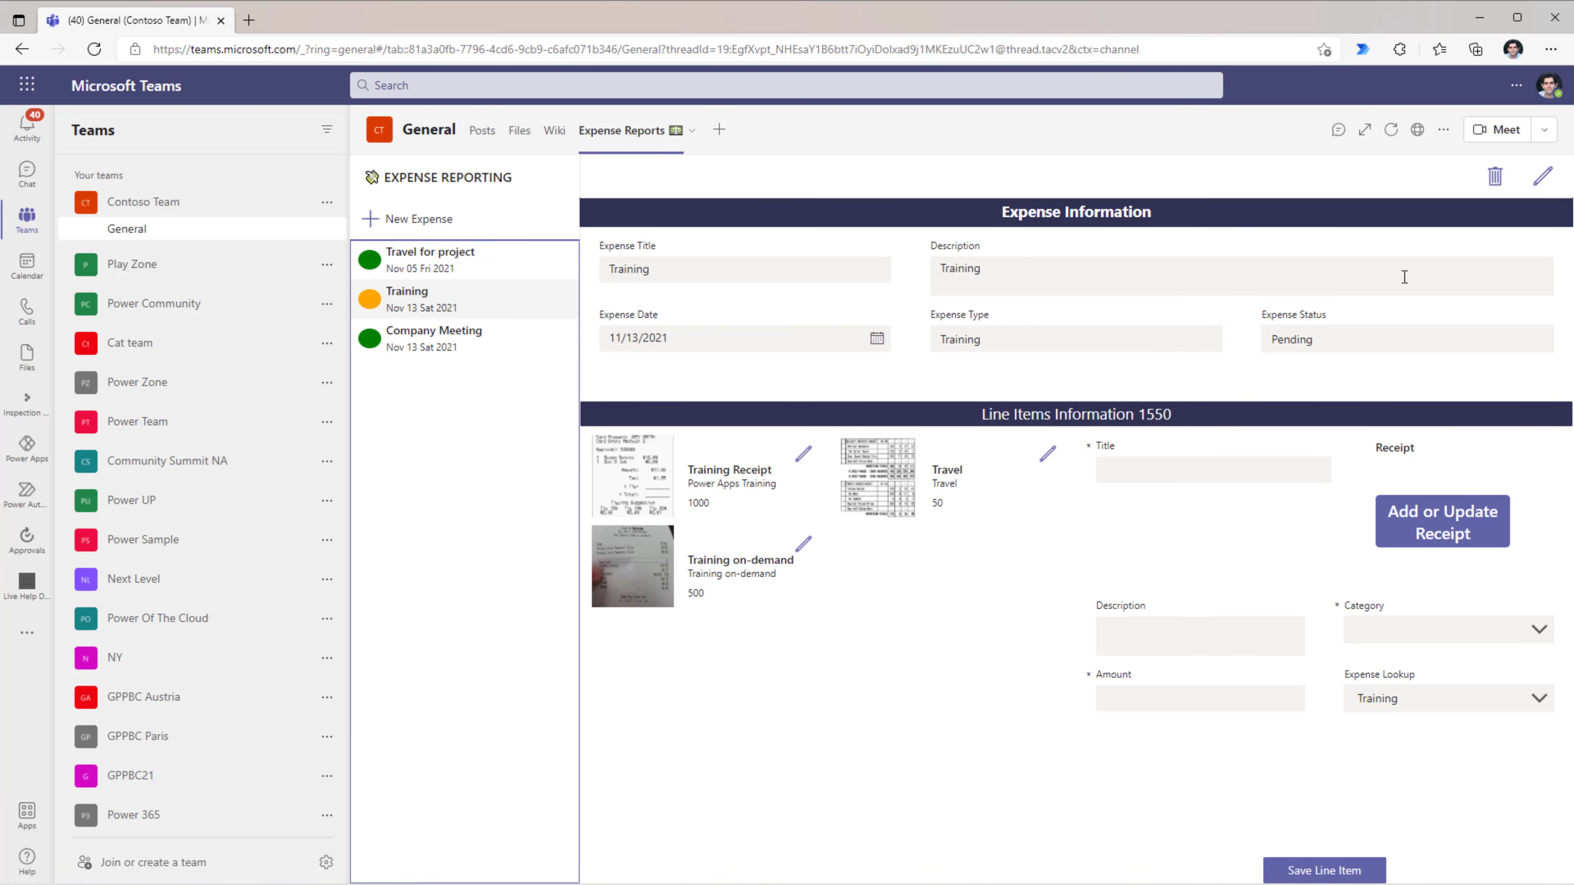
{"action": "left_click", "coordinate": [1542, 179]}
{"action": "left_click", "coordinate": [1536, 339]}
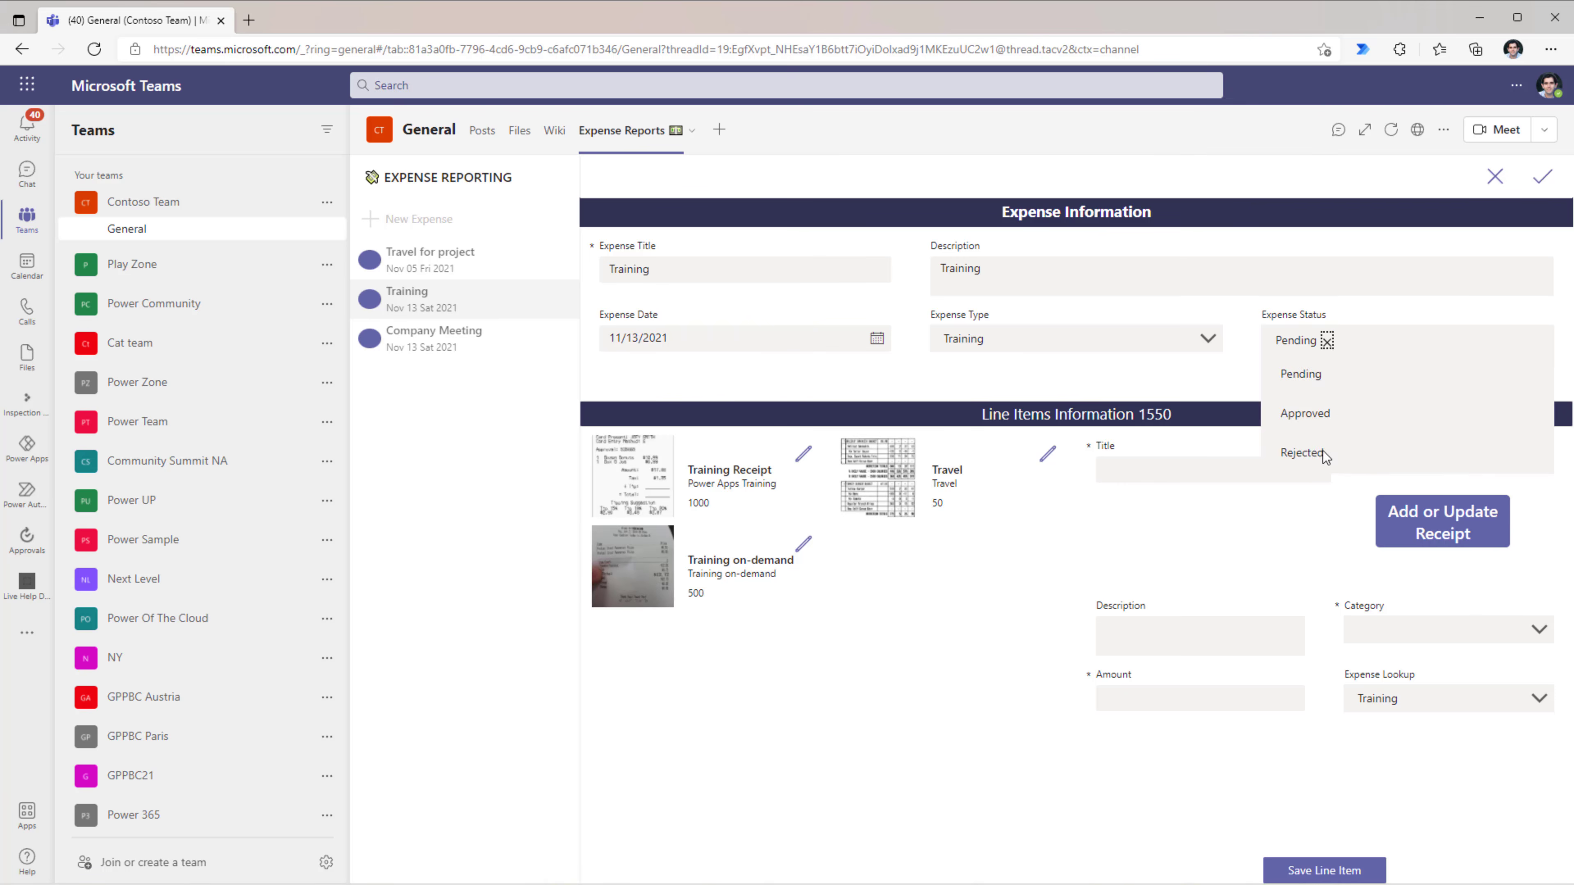
{"action": "left_click", "coordinate": [1326, 459]}
{"action": "left_click", "coordinate": [1545, 182]}
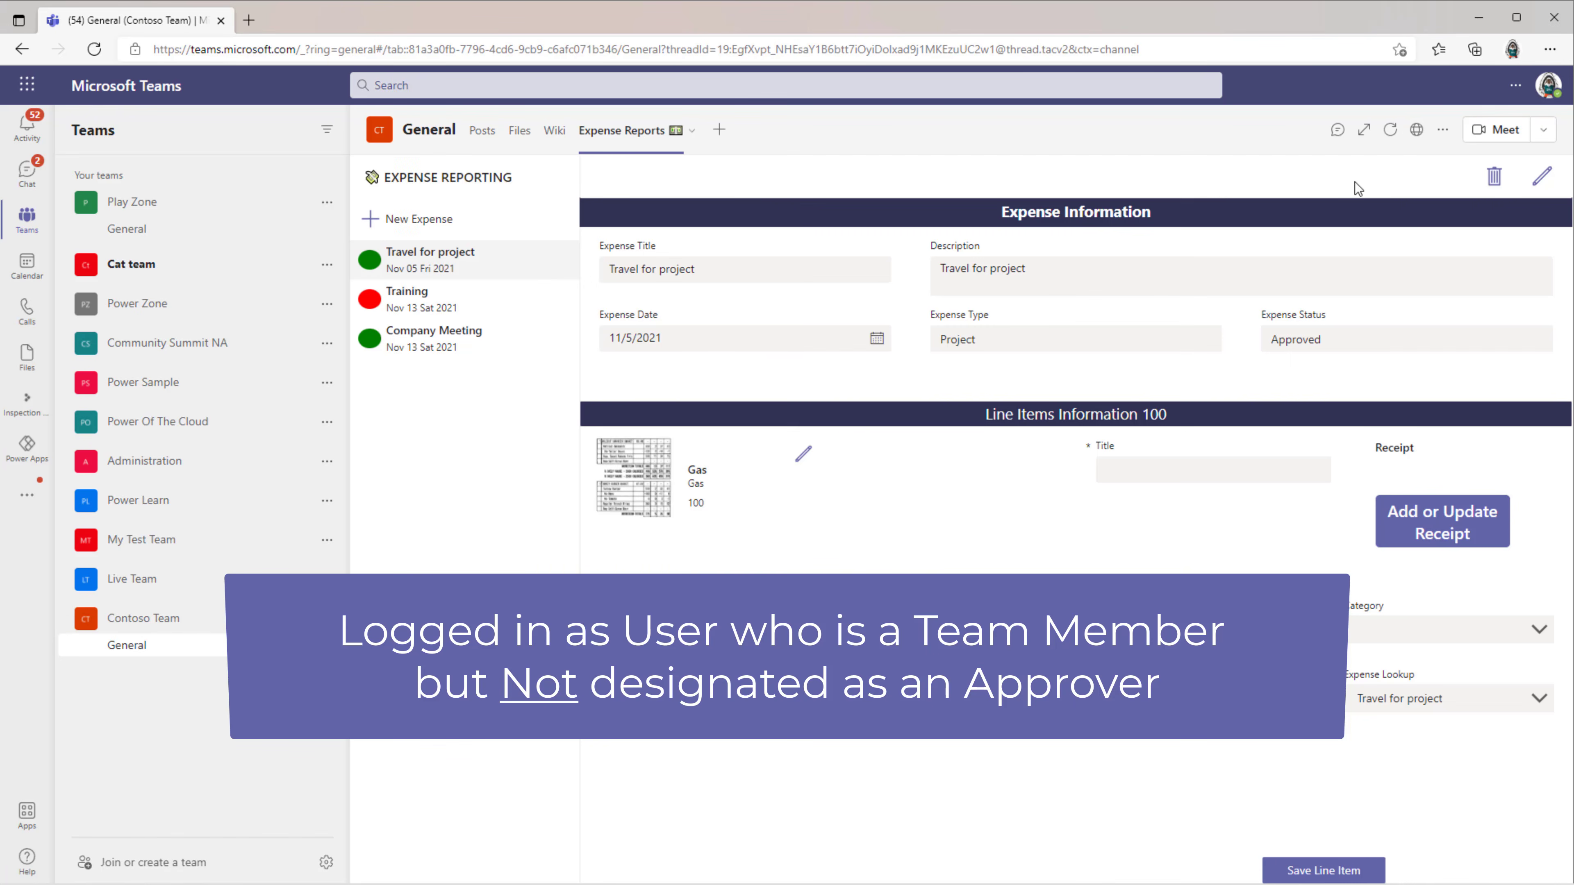
Step: As a non-approver team member, check Expense Status while editing Travel for project, cancel the edit, and start a new expense
{"action": "left_click", "coordinate": [1542, 178]}
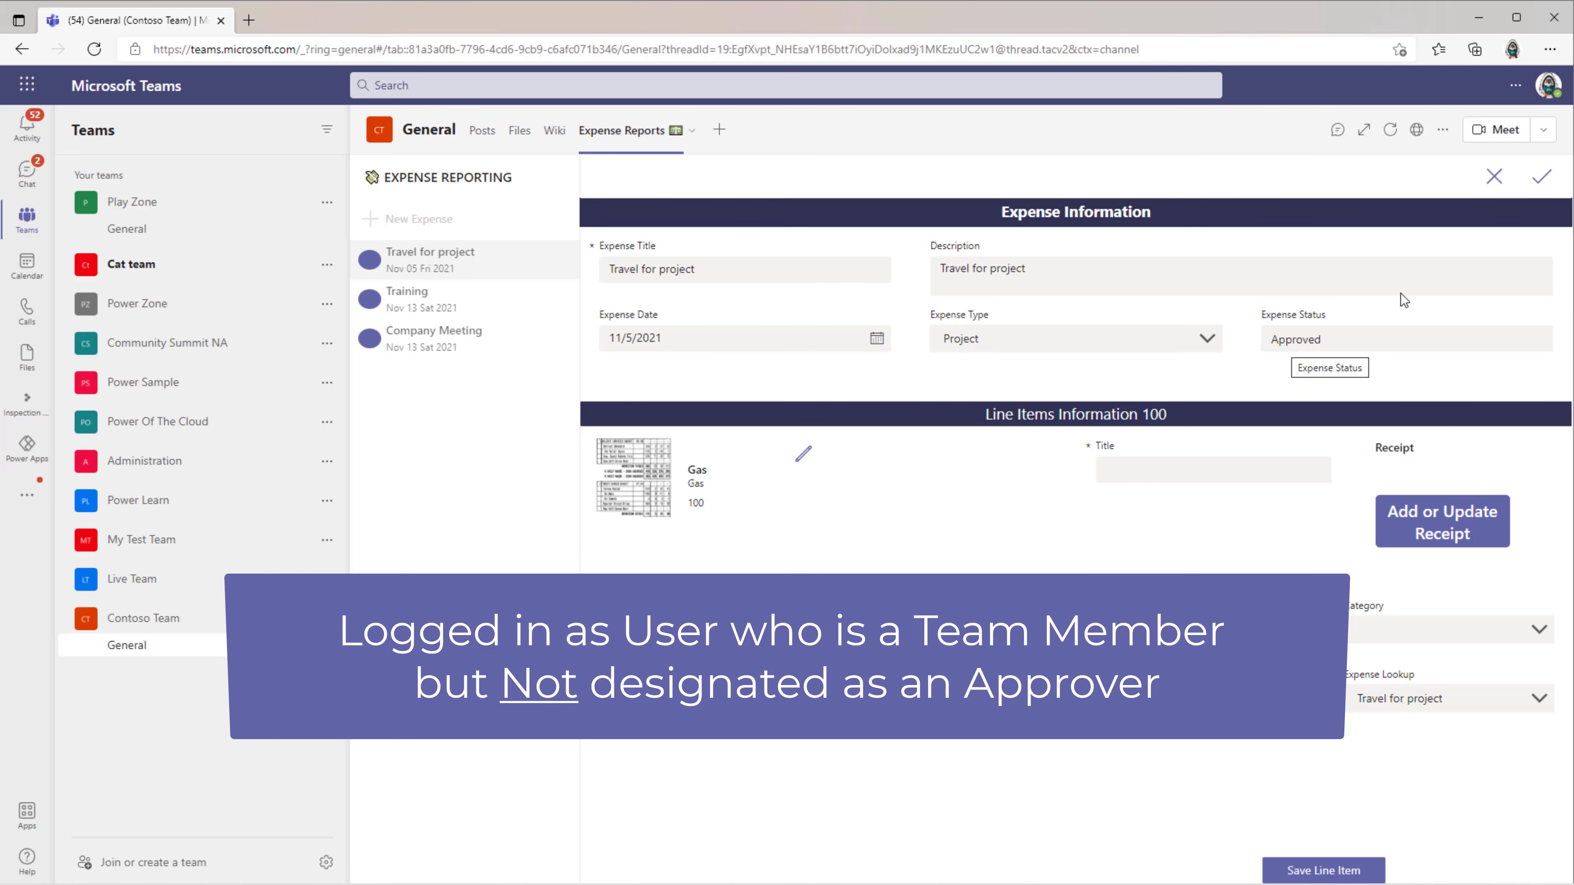
{"action": "left_click", "coordinate": [1494, 176]}
{"action": "left_click", "coordinate": [517, 221]}
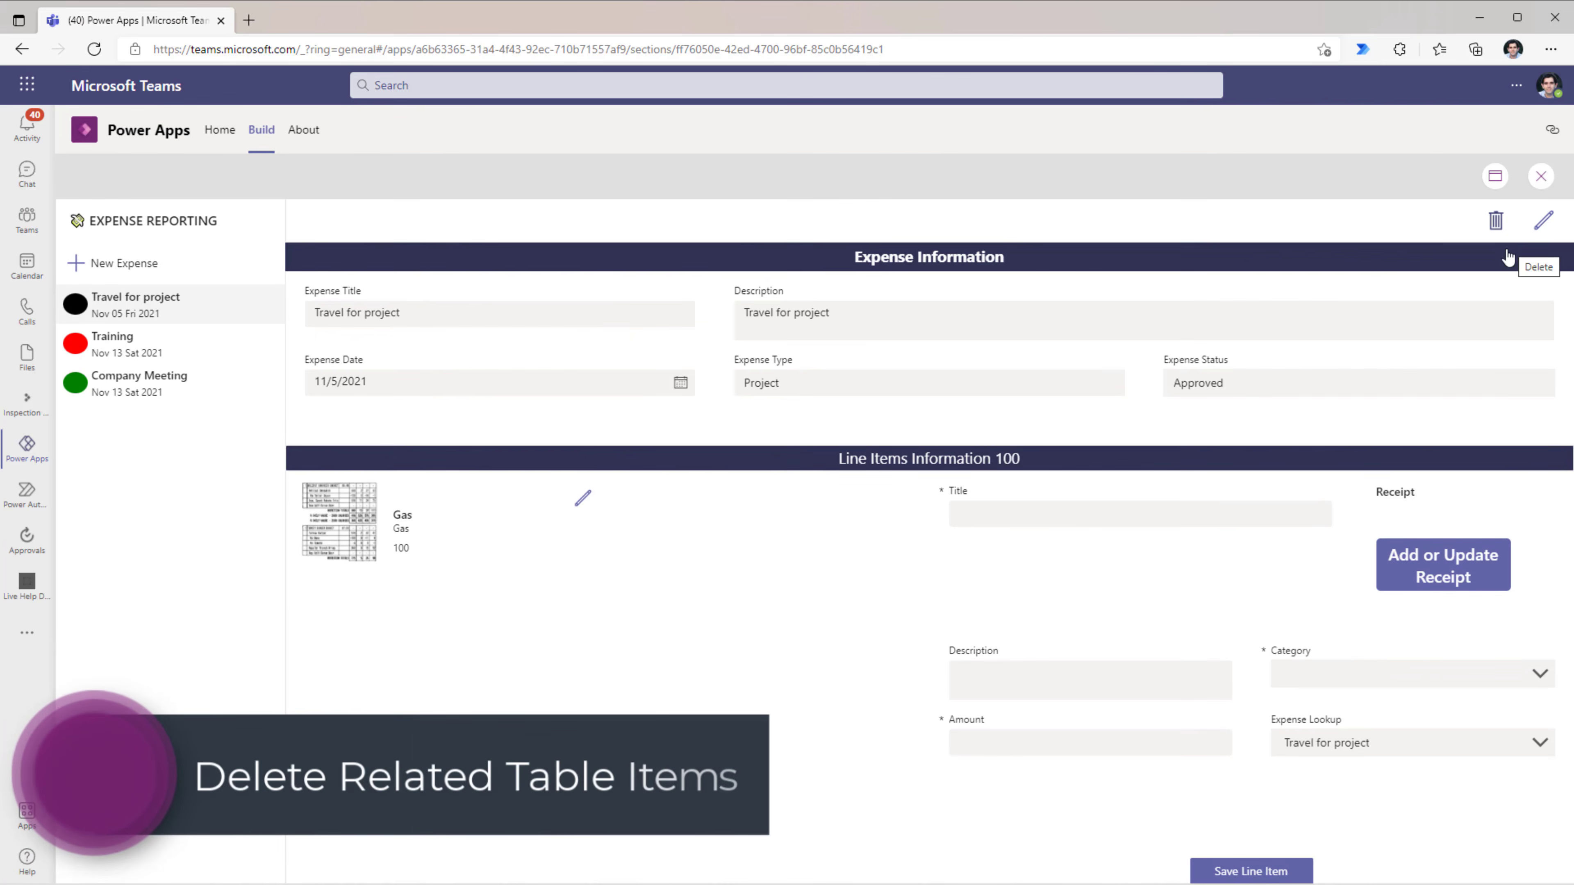
Step: Exit the preview and select the whole Visible formula of ExpenseForm for reference
{"action": "left_click", "coordinate": [1540, 178]}
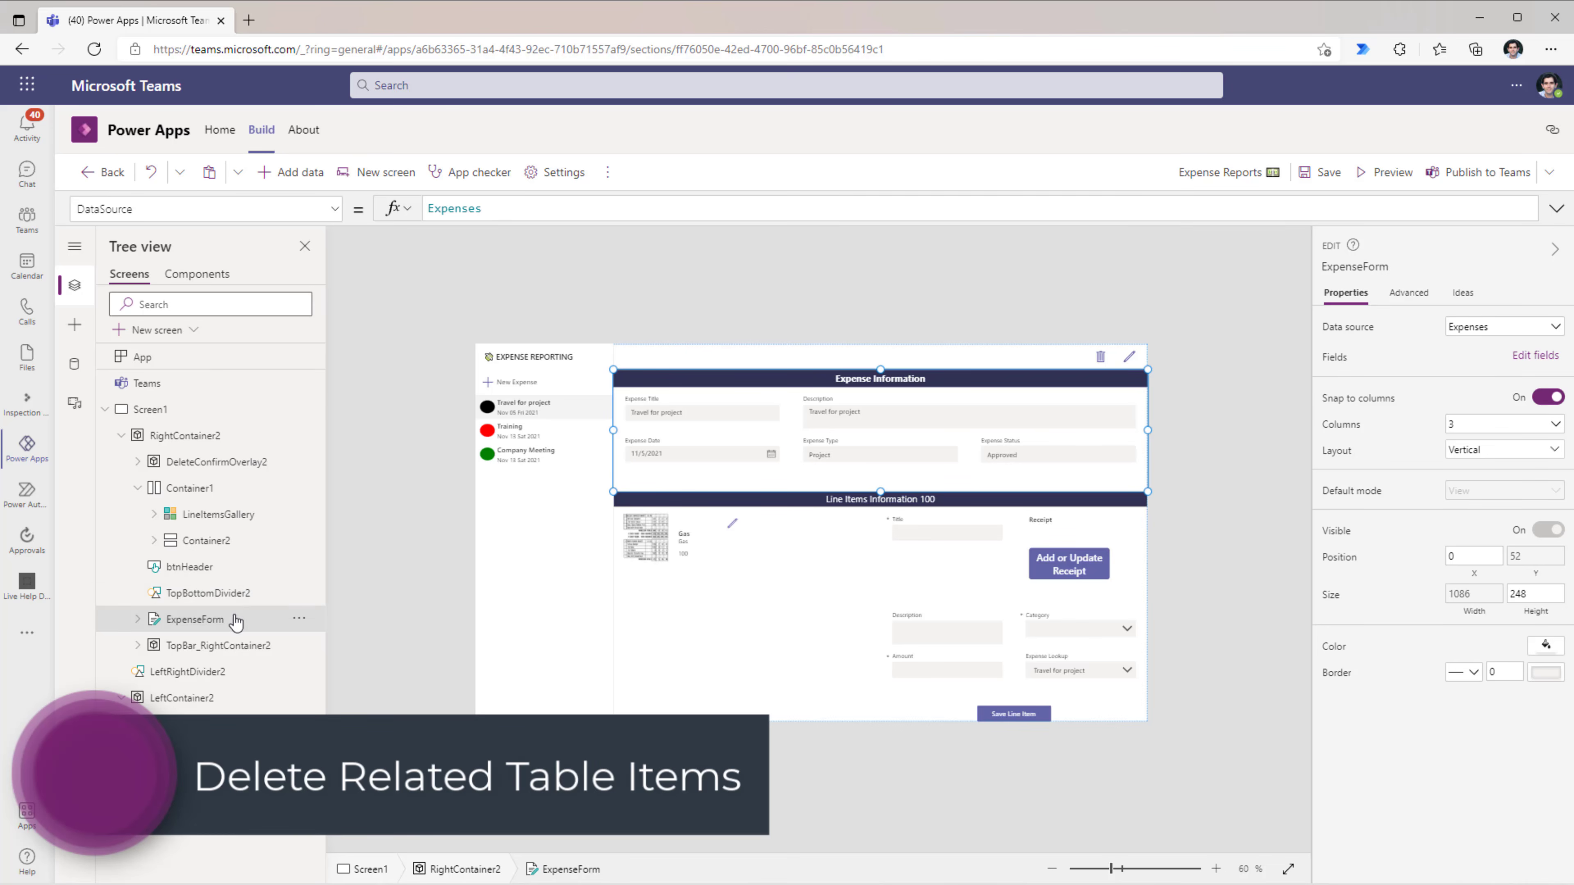
{"action": "left_click", "coordinate": [175, 209]}
{"action": "type", "text": "Vis"}
{"action": "key", "text": "Tab"}
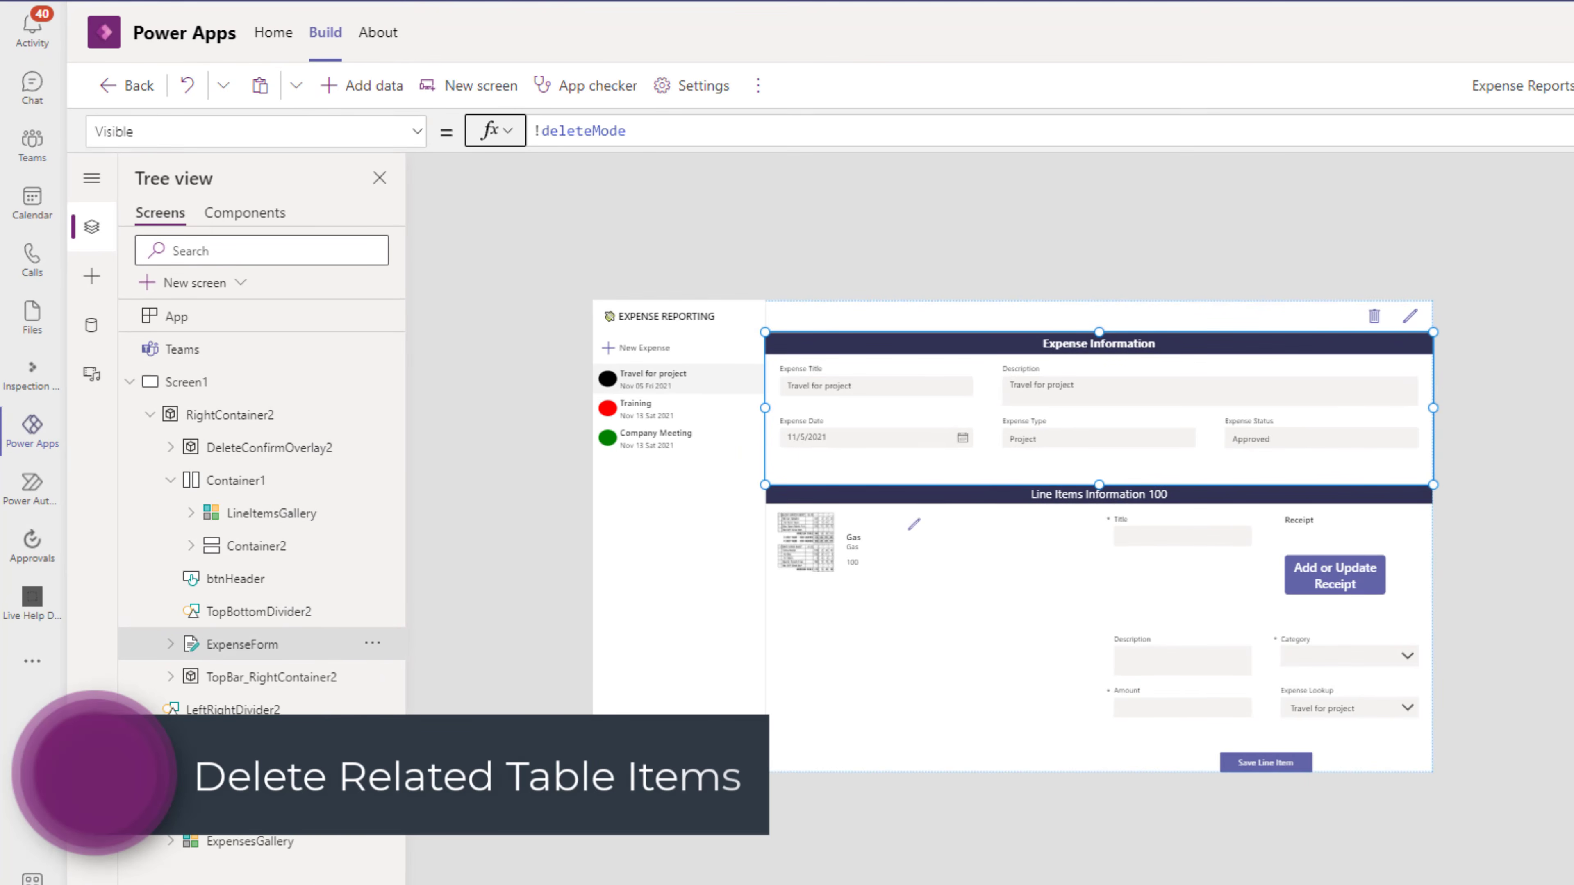
{"action": "left_click", "coordinate": [557, 158]}
{"action": "key", "text": "ctrl+a"}
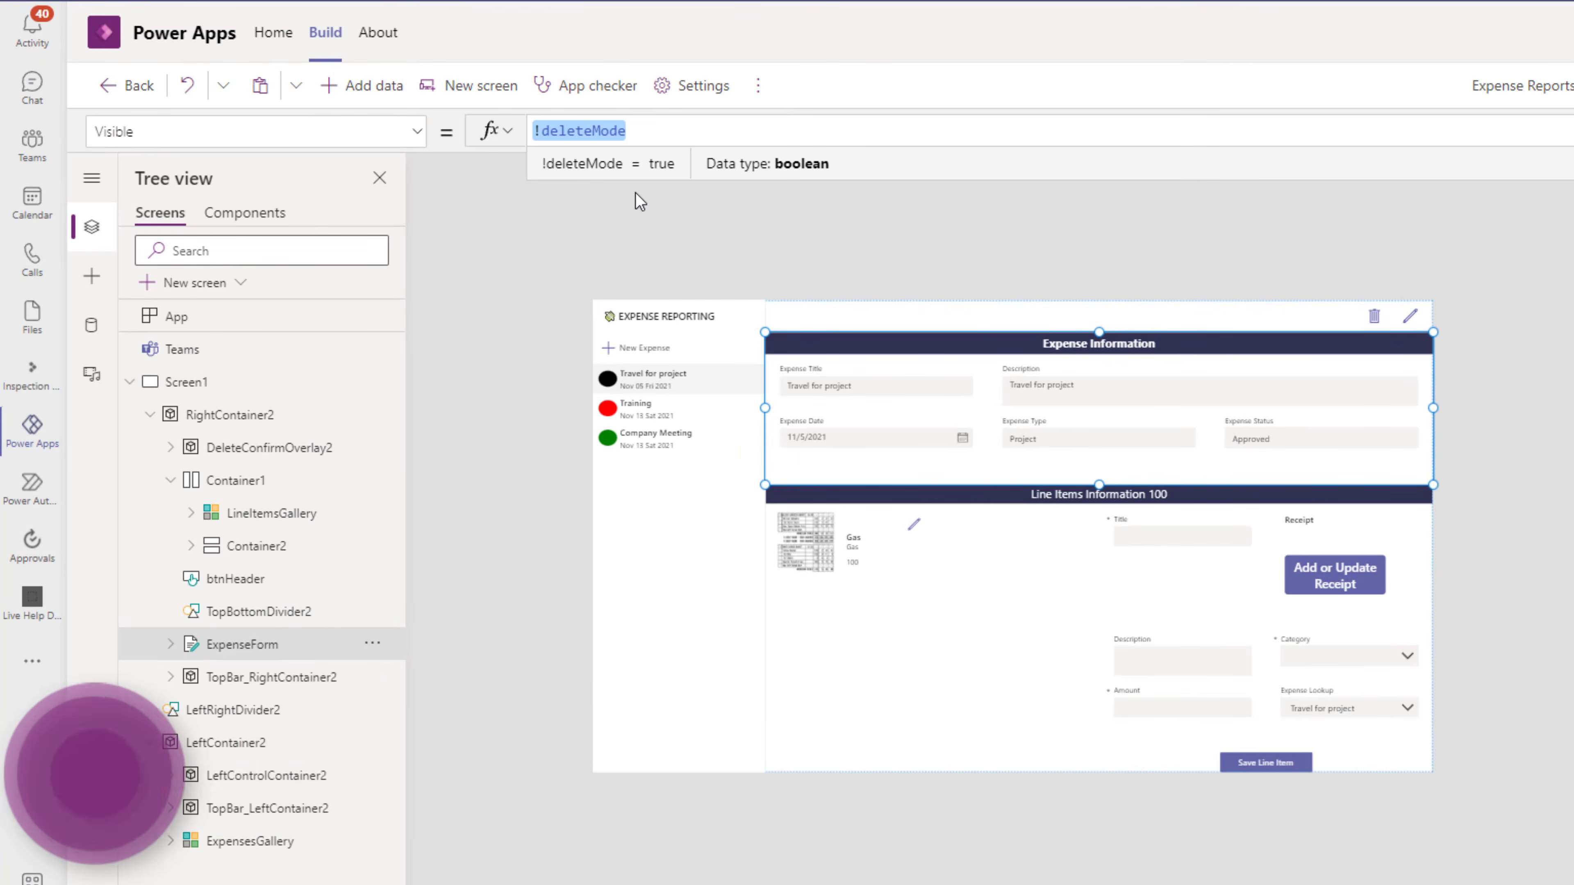
Step: Set the Visible property of Container1, which holds the line items, to !deleteMode
{"action": "left_click", "coordinate": [235, 480]}
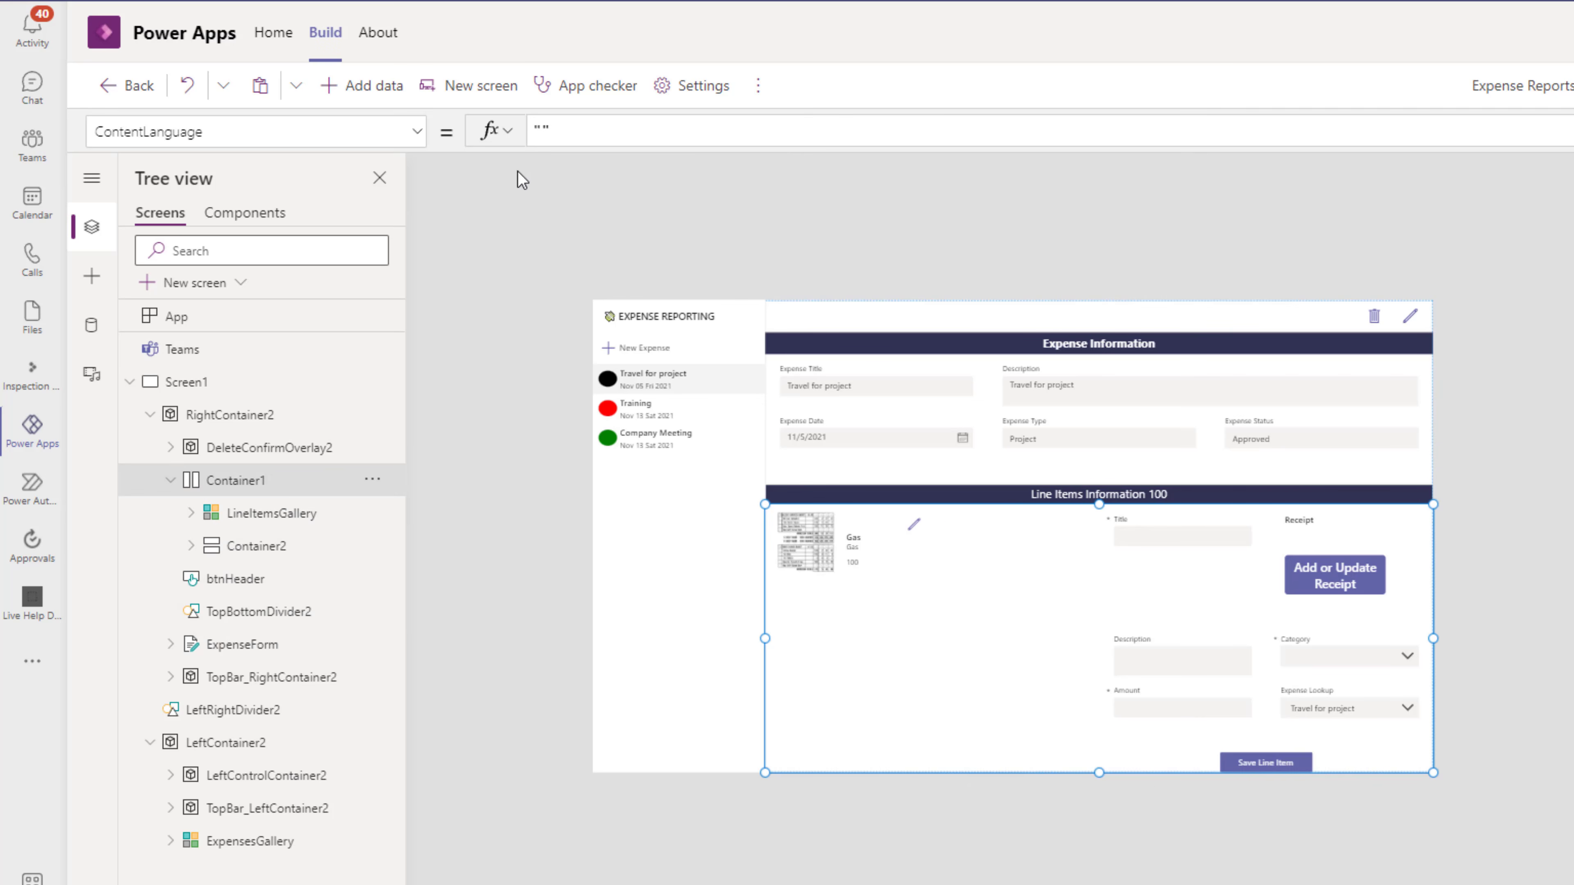
{"action": "left_click", "coordinate": [409, 131]}
{"action": "type", "text": "Visible"}
{"action": "key", "text": "Return"}
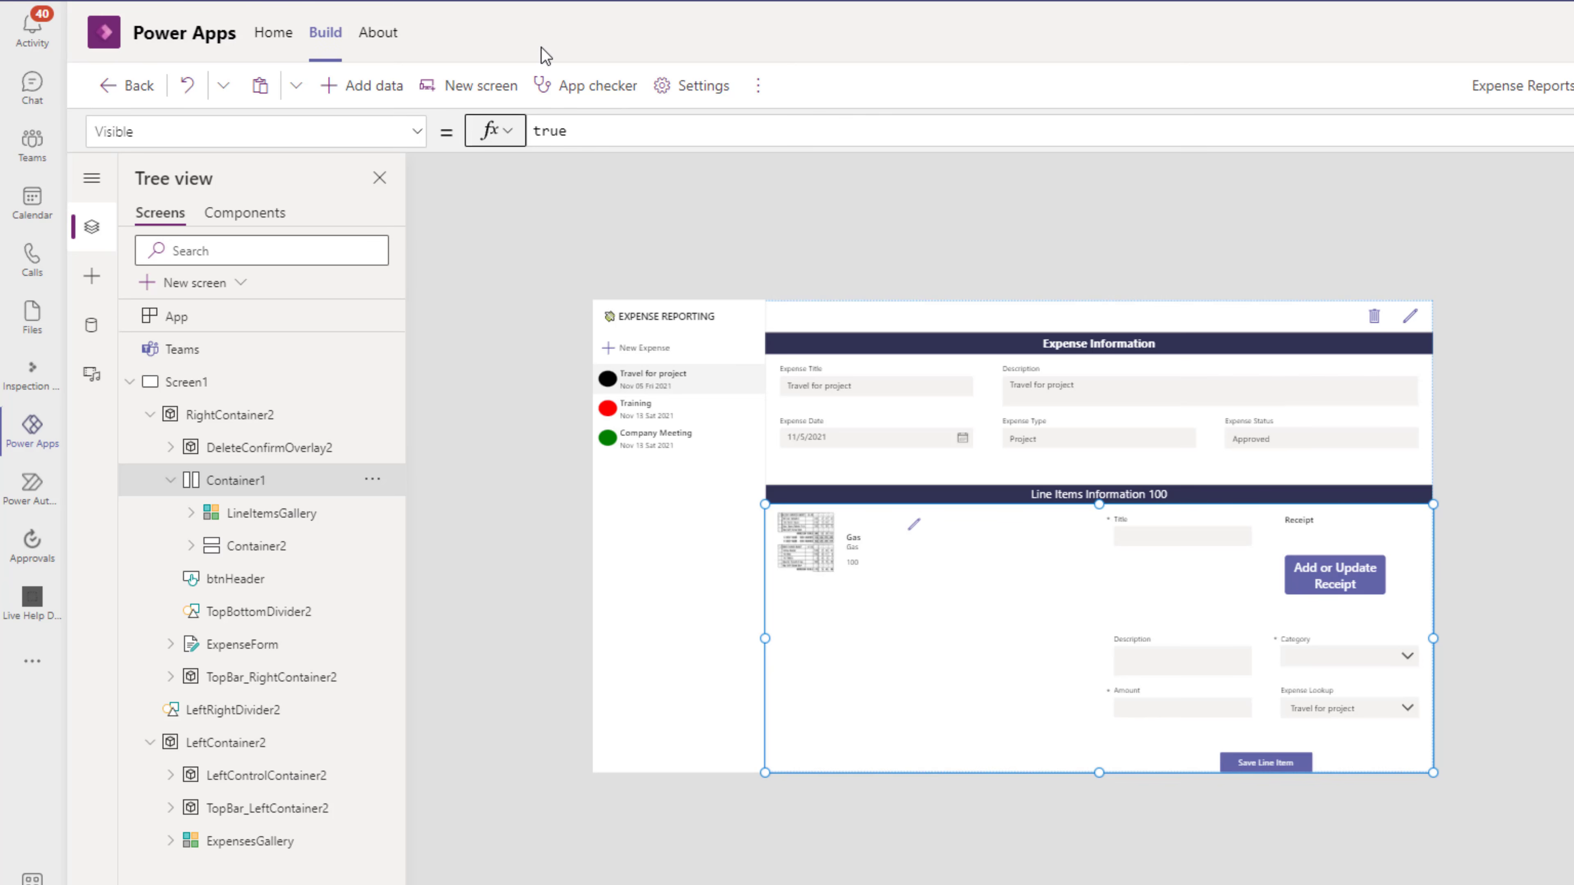
{"action": "left_click", "coordinate": [587, 130]}
{"action": "key", "text": "ctrl+a"}
{"action": "type", "text": "!deleteMode"}
{"action": "left_click", "coordinate": [1453, 313]}
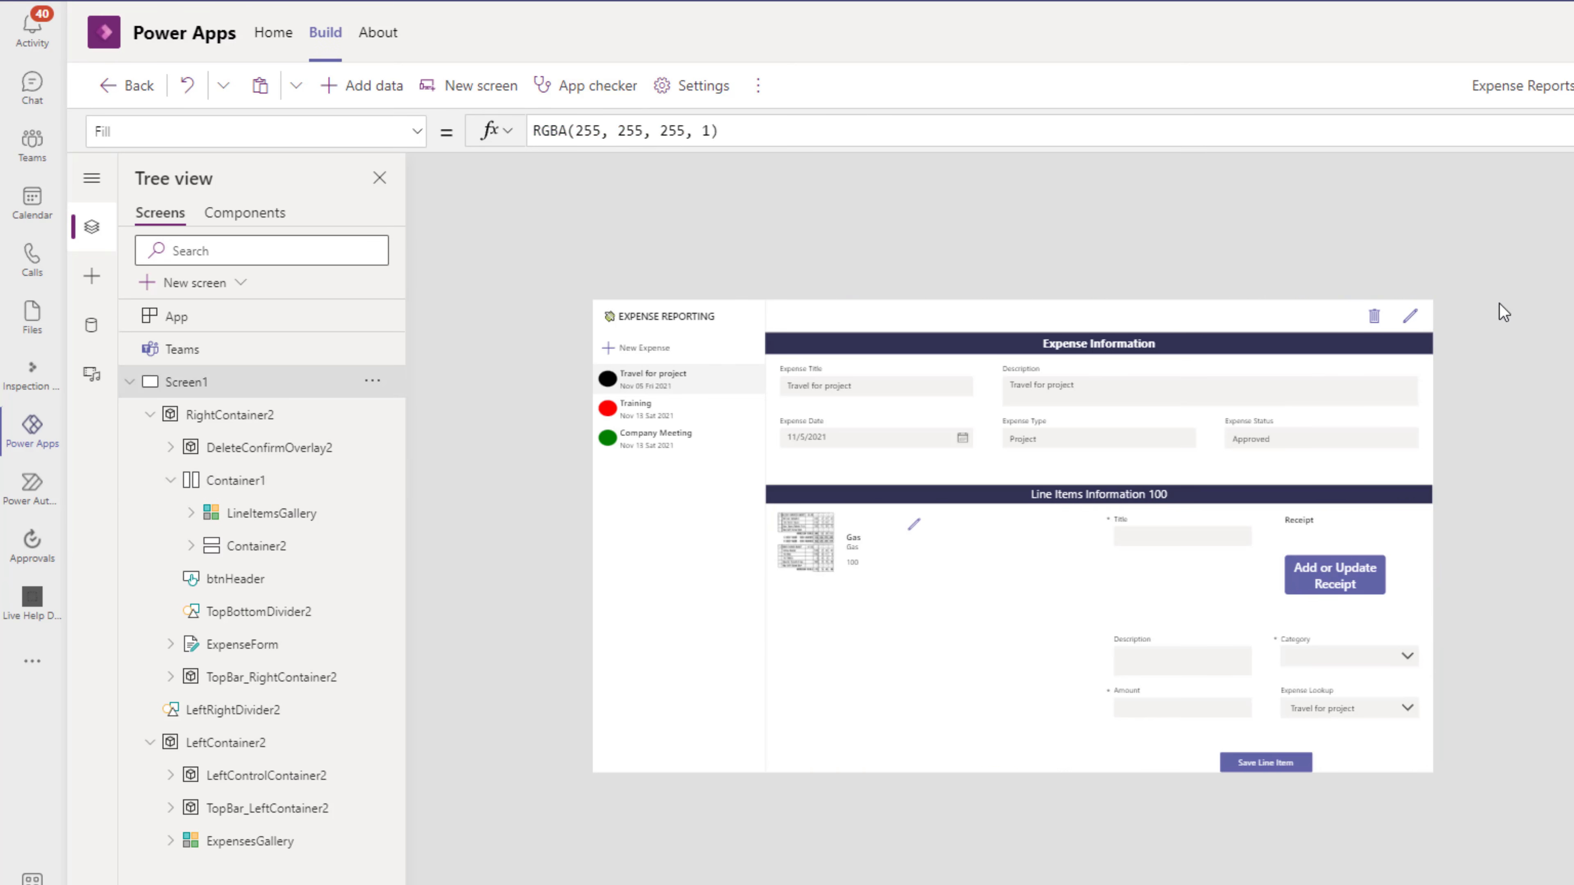
Step: Set the Visible property of btnHeader, the Line Items Information header, to !deleteMode
{"action": "left_click", "coordinate": [1065, 496]}
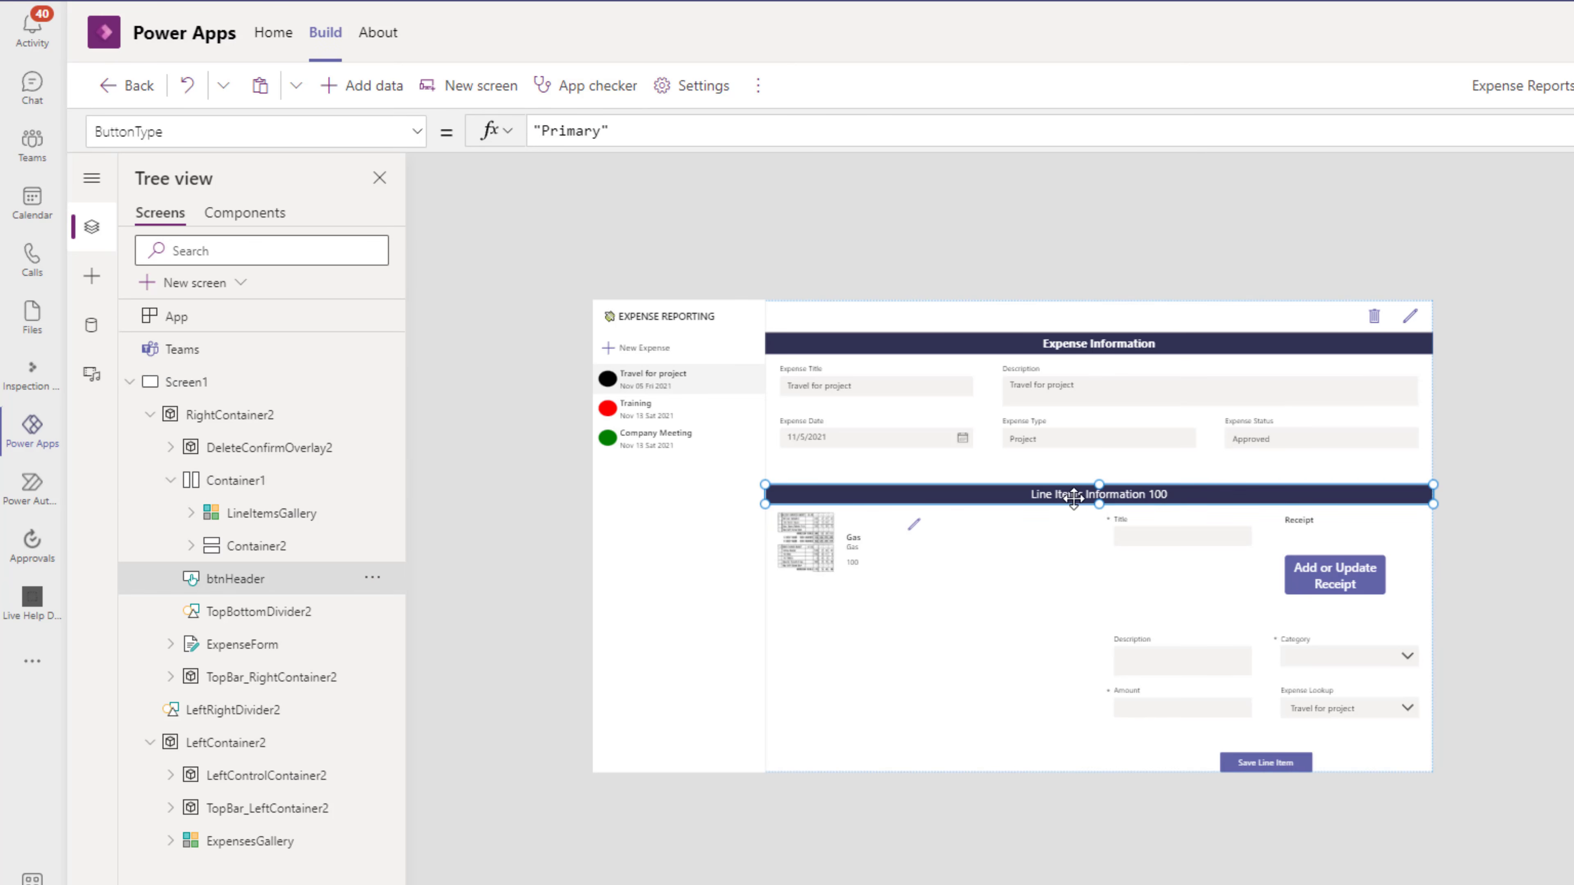
{"action": "left_click", "coordinate": [208, 130]}
{"action": "key", "text": "ctrl+a"}
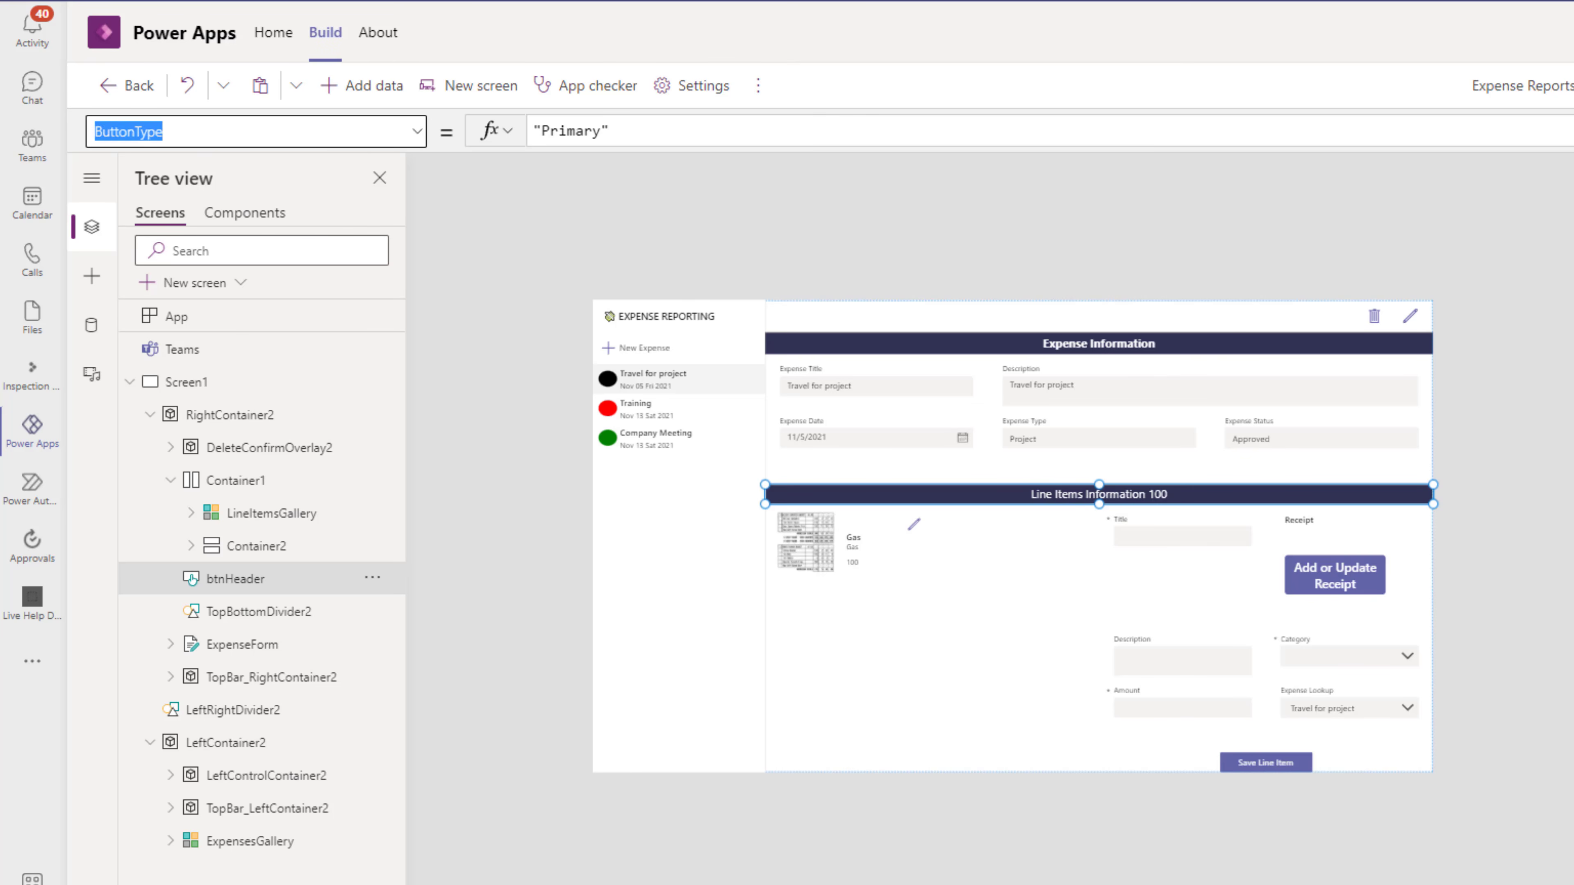
{"action": "type", "text": "vis"}
{"action": "key", "text": "Return"}
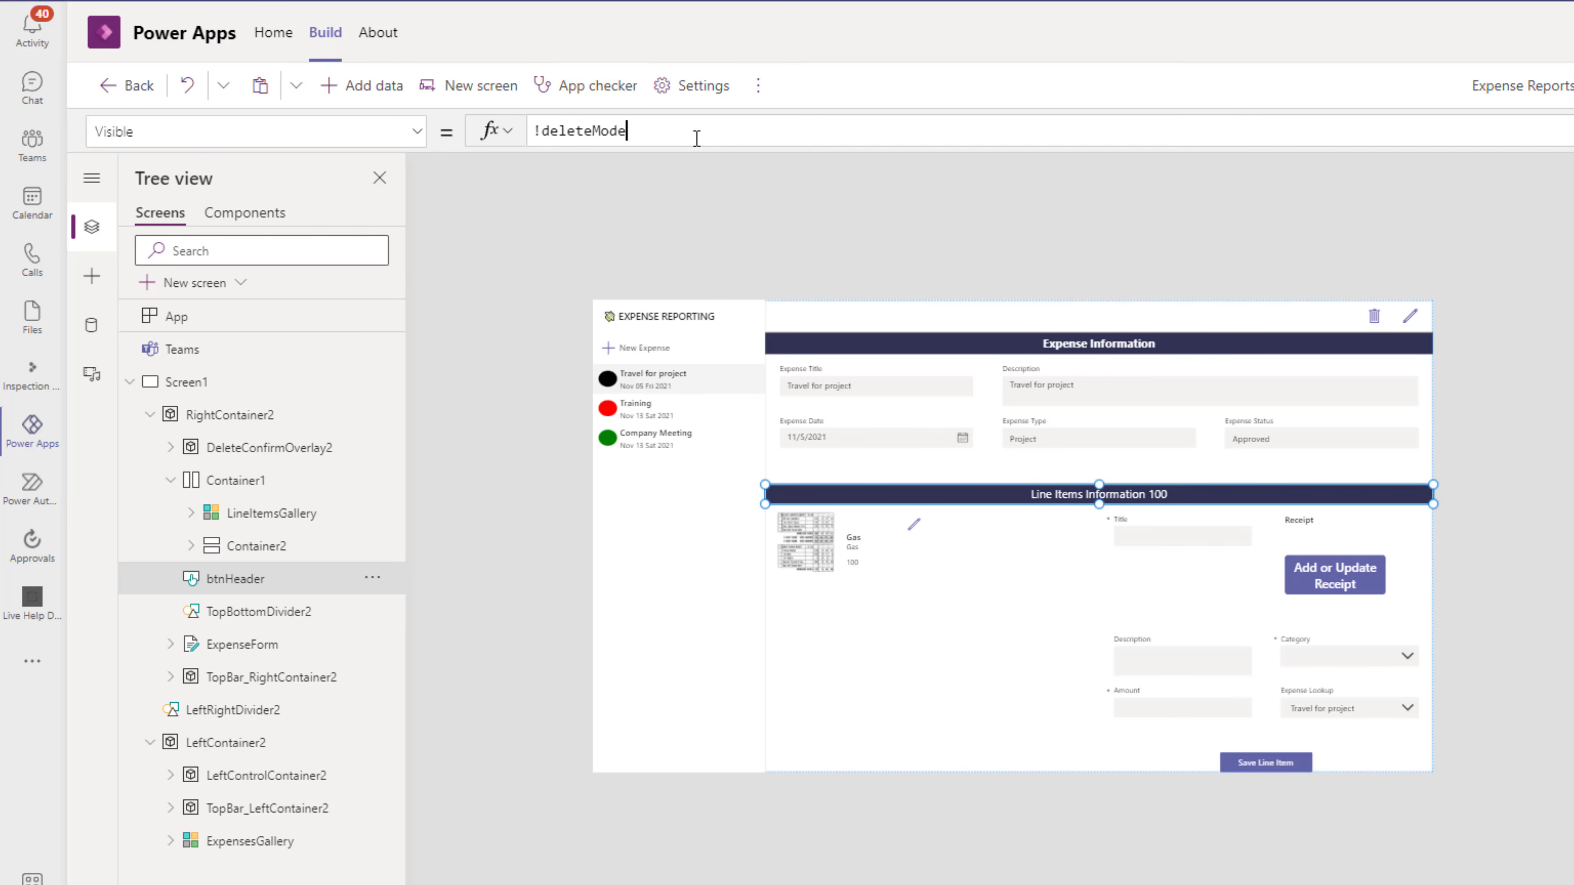
{"action": "left_click", "coordinate": [854, 239]}
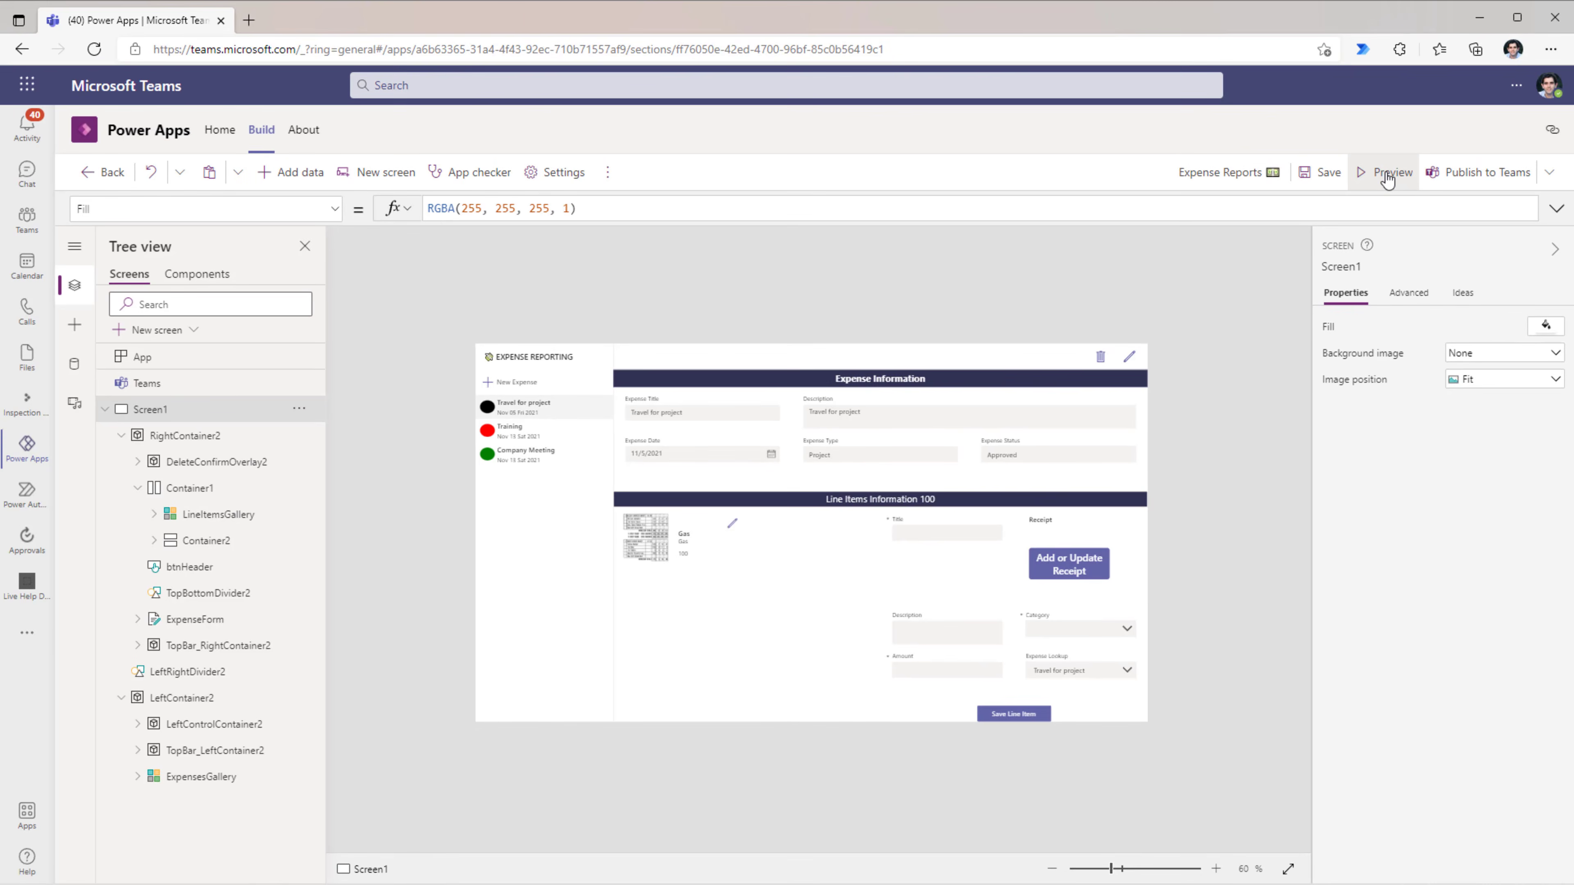
Step: Preview the app, start deleting the Travel for project expense to check the confirmation view, and exit without confirming
{"action": "left_click", "coordinate": [1396, 169]}
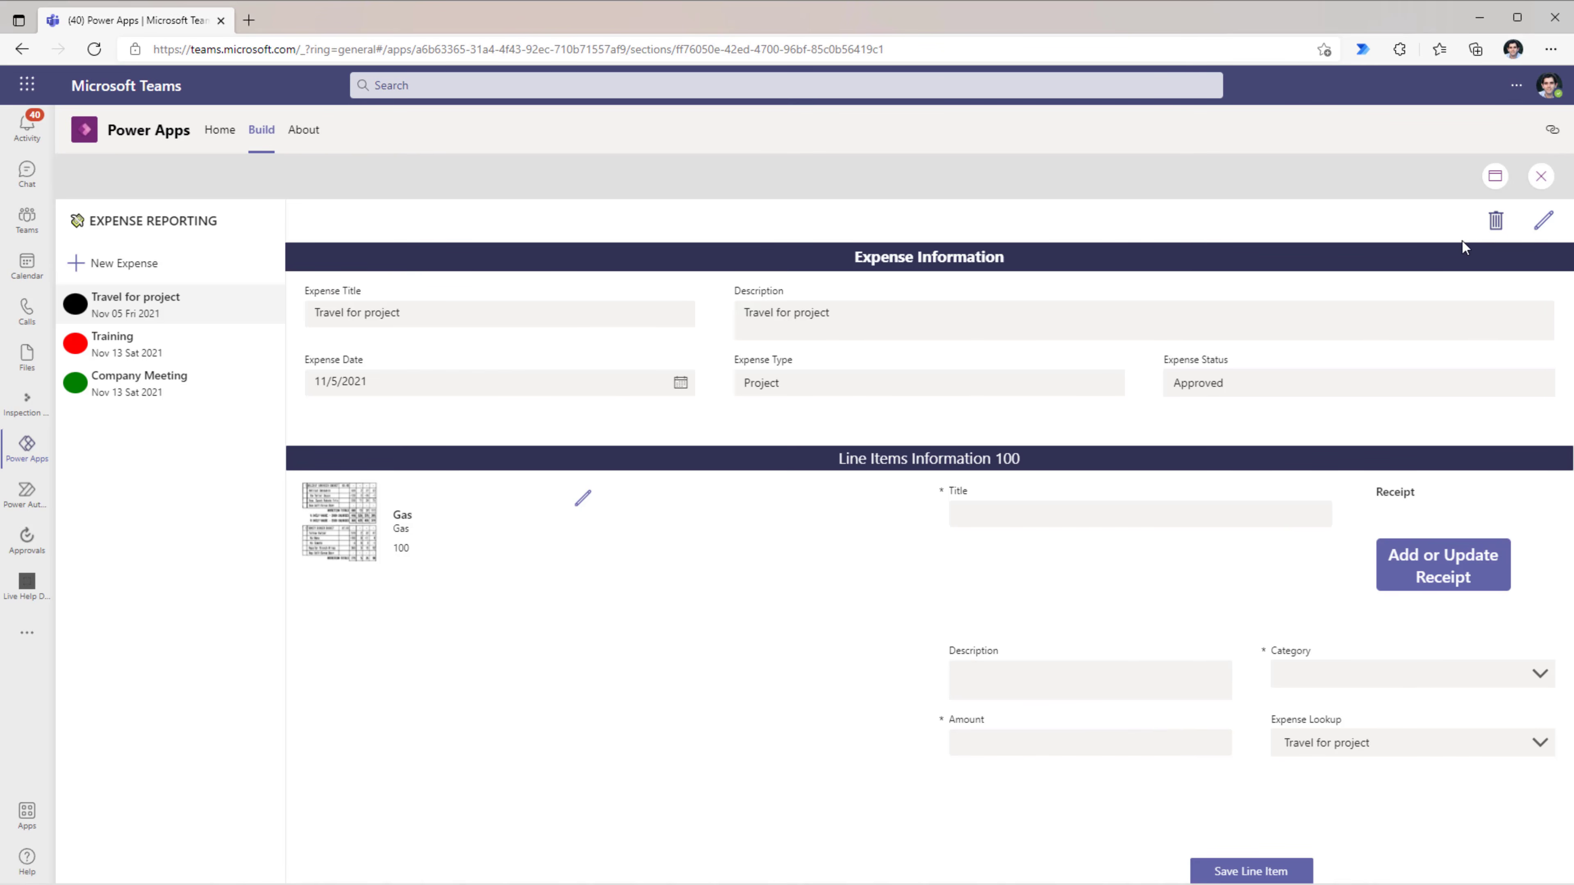
{"action": "left_click", "coordinate": [1496, 220]}
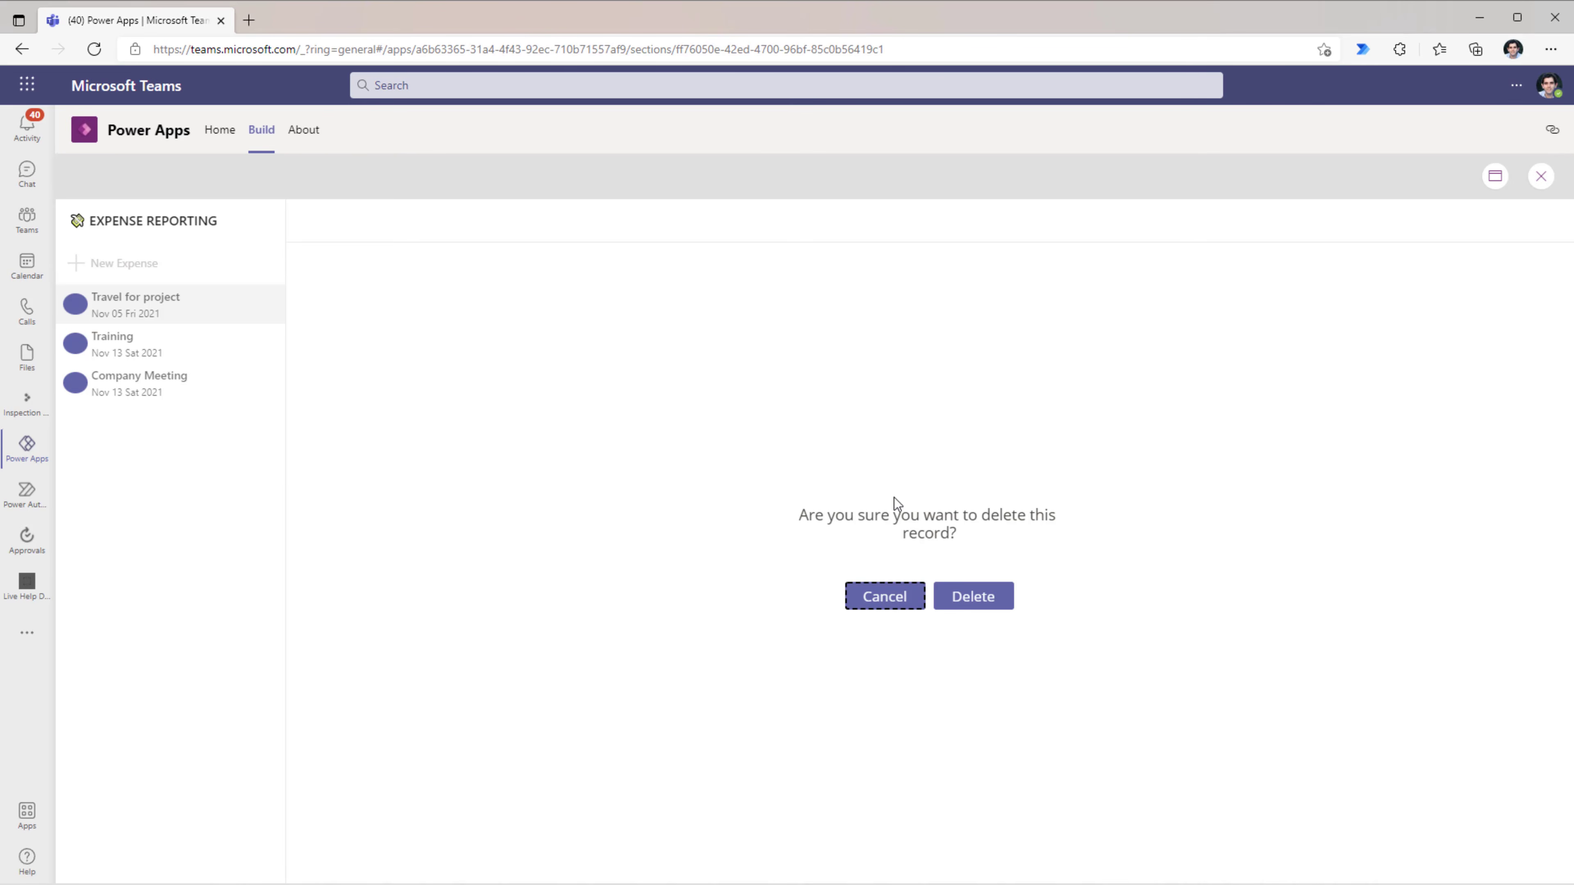
{"action": "left_click", "coordinate": [1542, 179]}
Step: Bring the DeleteConfirmOverlay2 container to the front of RightContainer2
{"action": "left_click", "coordinate": [263, 461]}
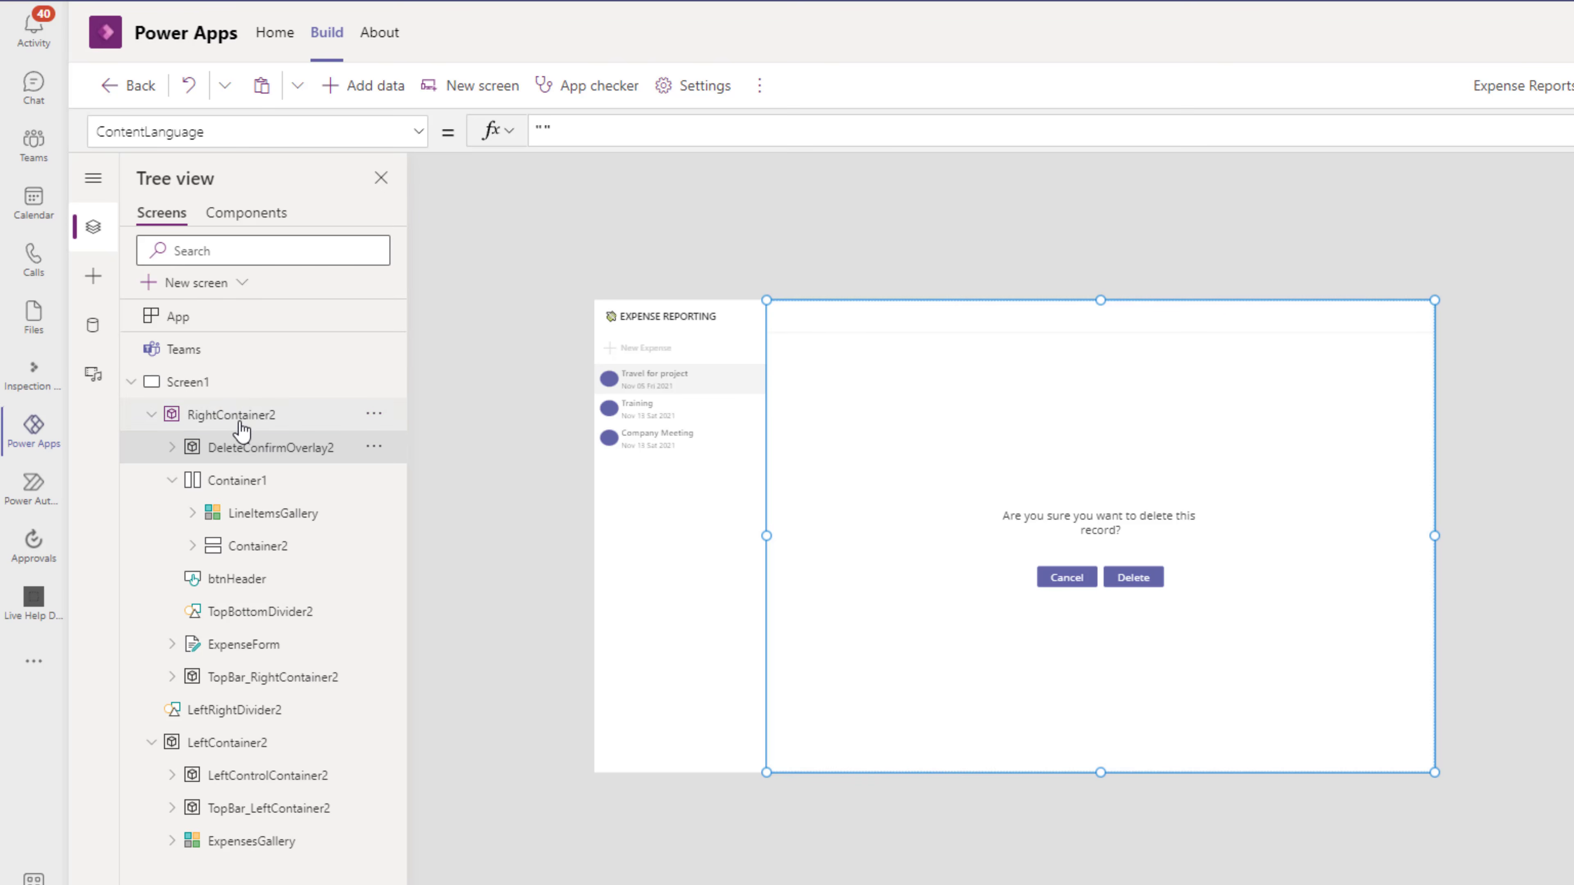
{"action": "left_click", "coordinate": [374, 447]}
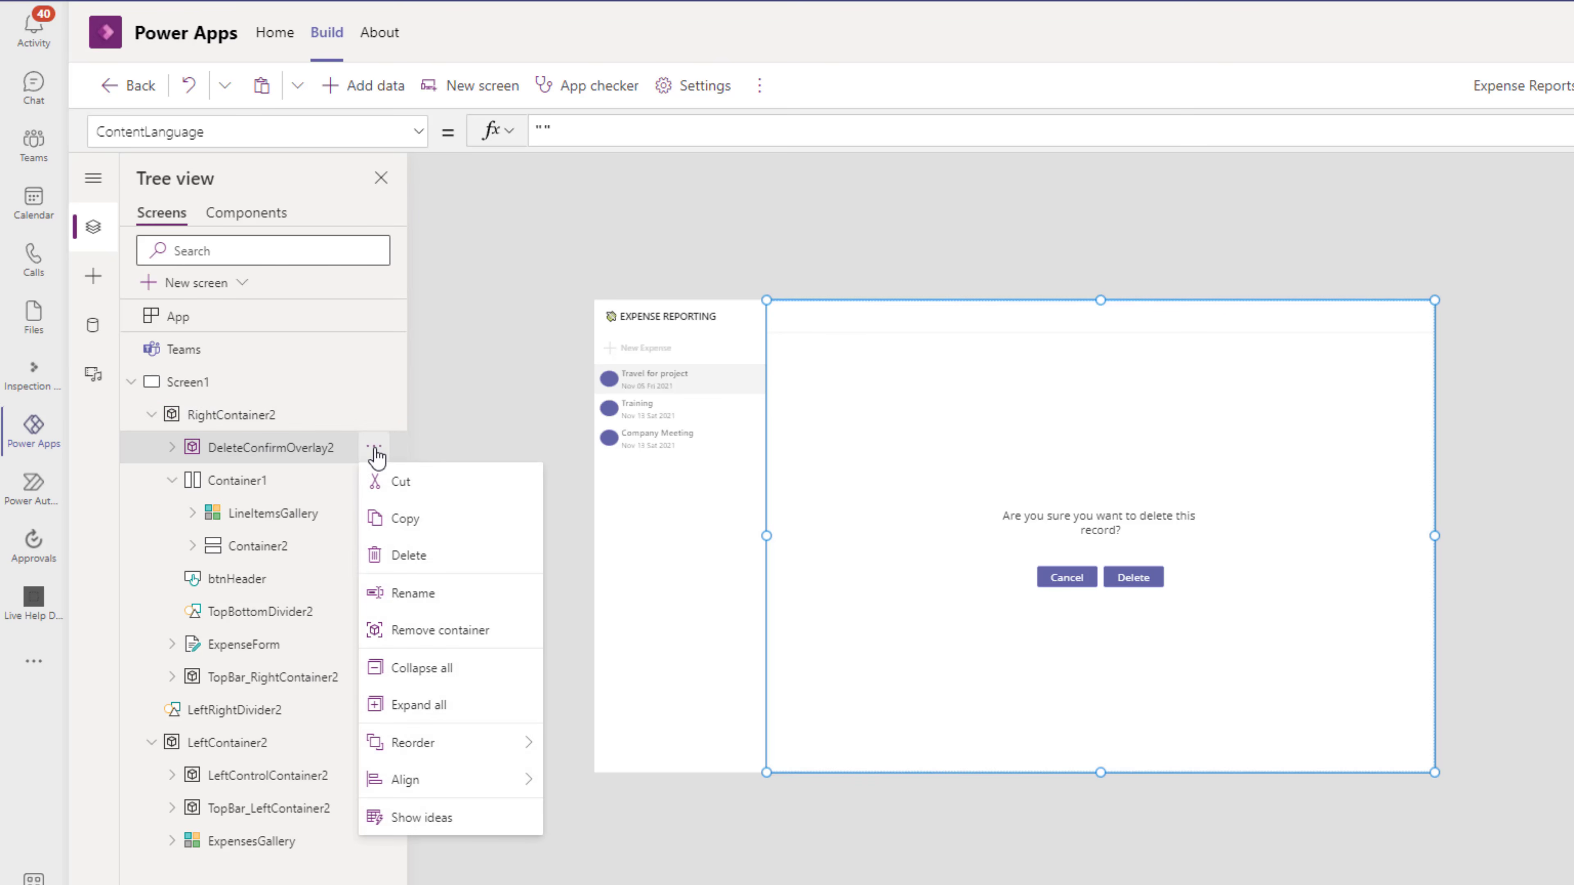
{"action": "mouse_move", "coordinate": [414, 742]}
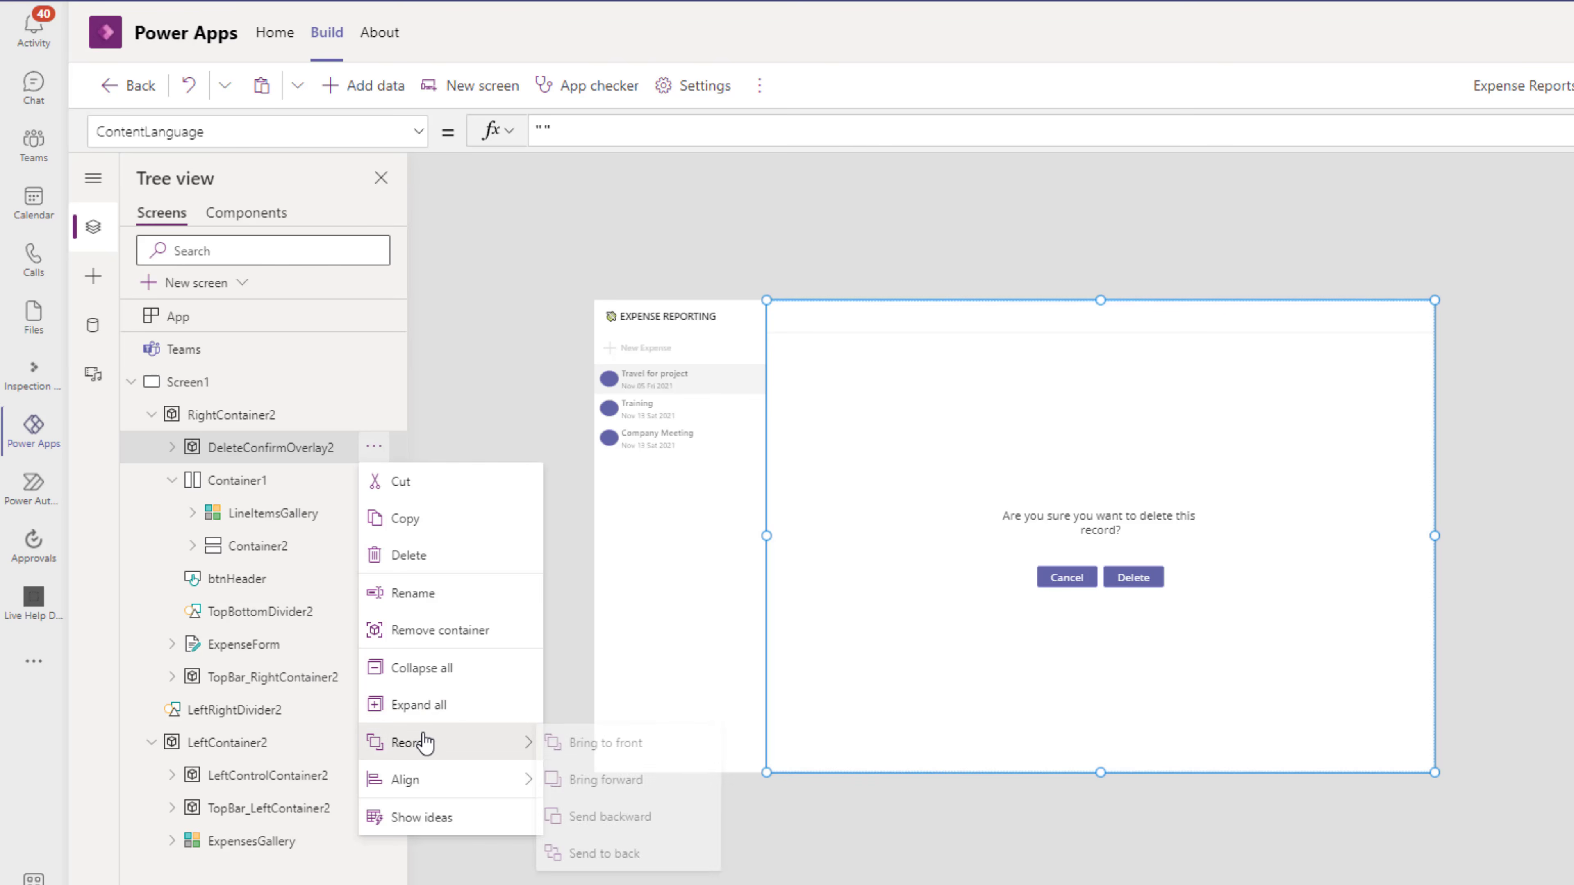
{"action": "left_click", "coordinate": [598, 742]}
Step: Format the OnSelect formula of the overlay's Delete button and insert an empty line before UpdateContext
{"action": "left_click", "coordinate": [1137, 584]}
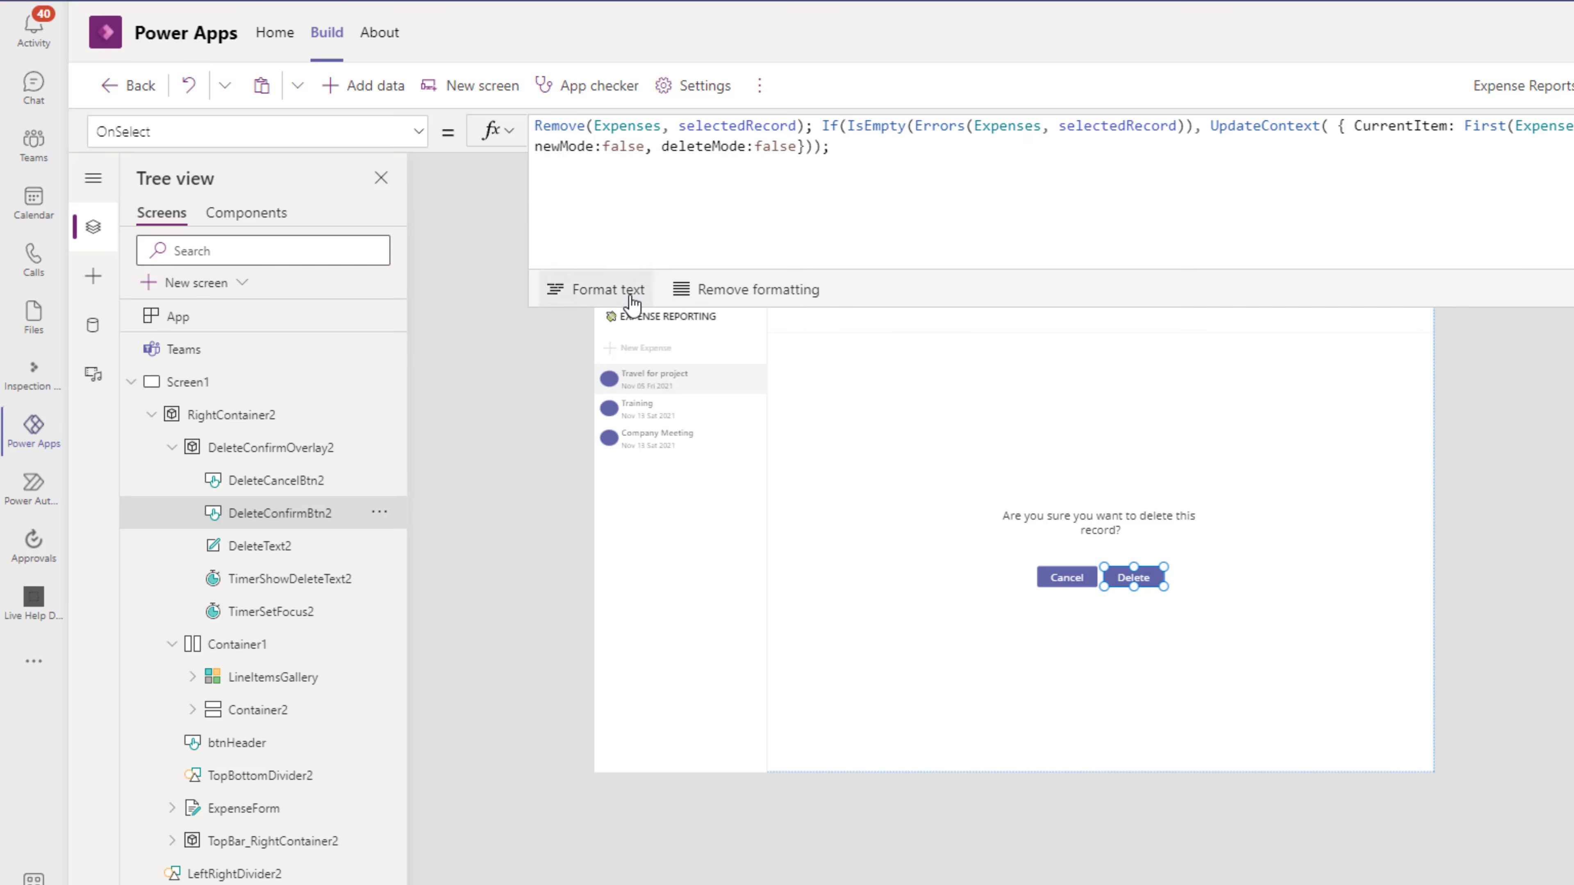
{"action": "left_click", "coordinate": [623, 292]}
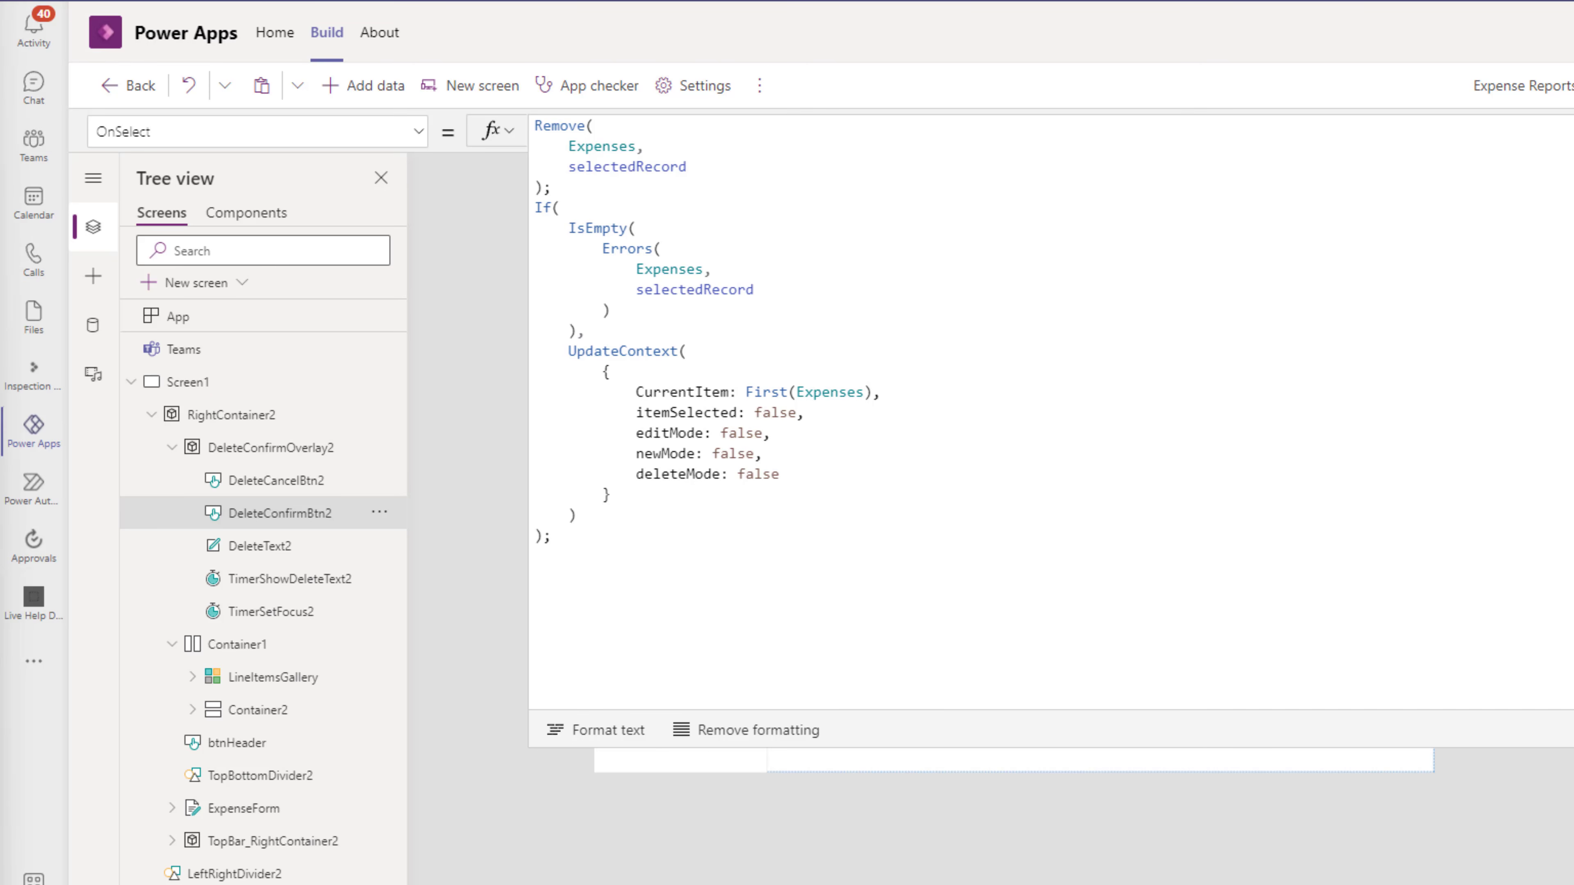
{"action": "left_click", "coordinate": [705, 324]}
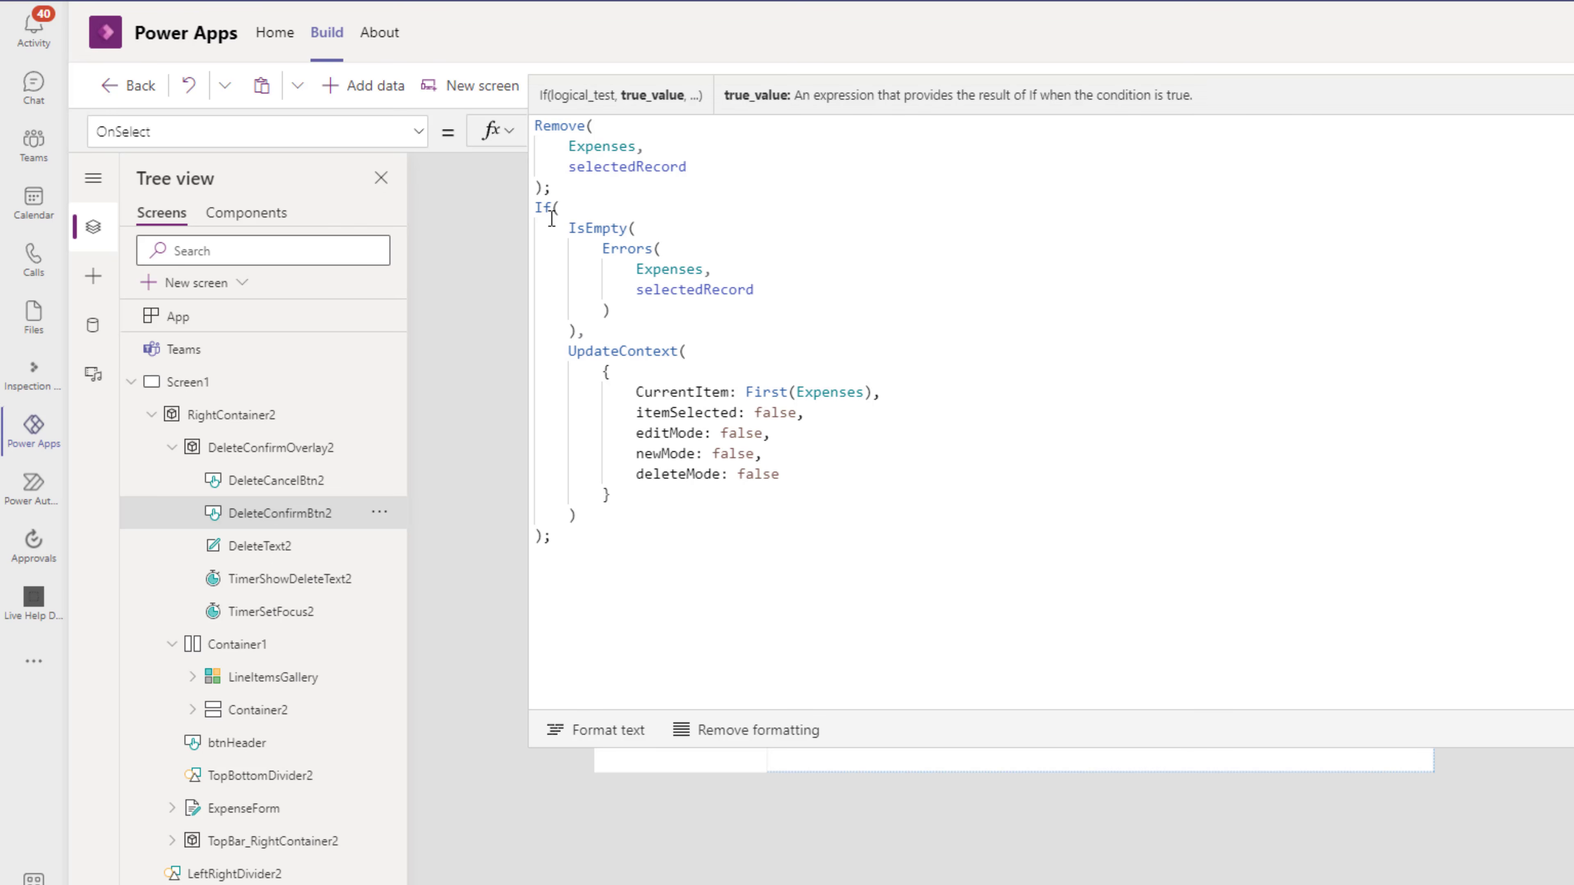
{"action": "left_click_drag", "start_coordinate": [569, 352], "coordinate": [723, 364]}
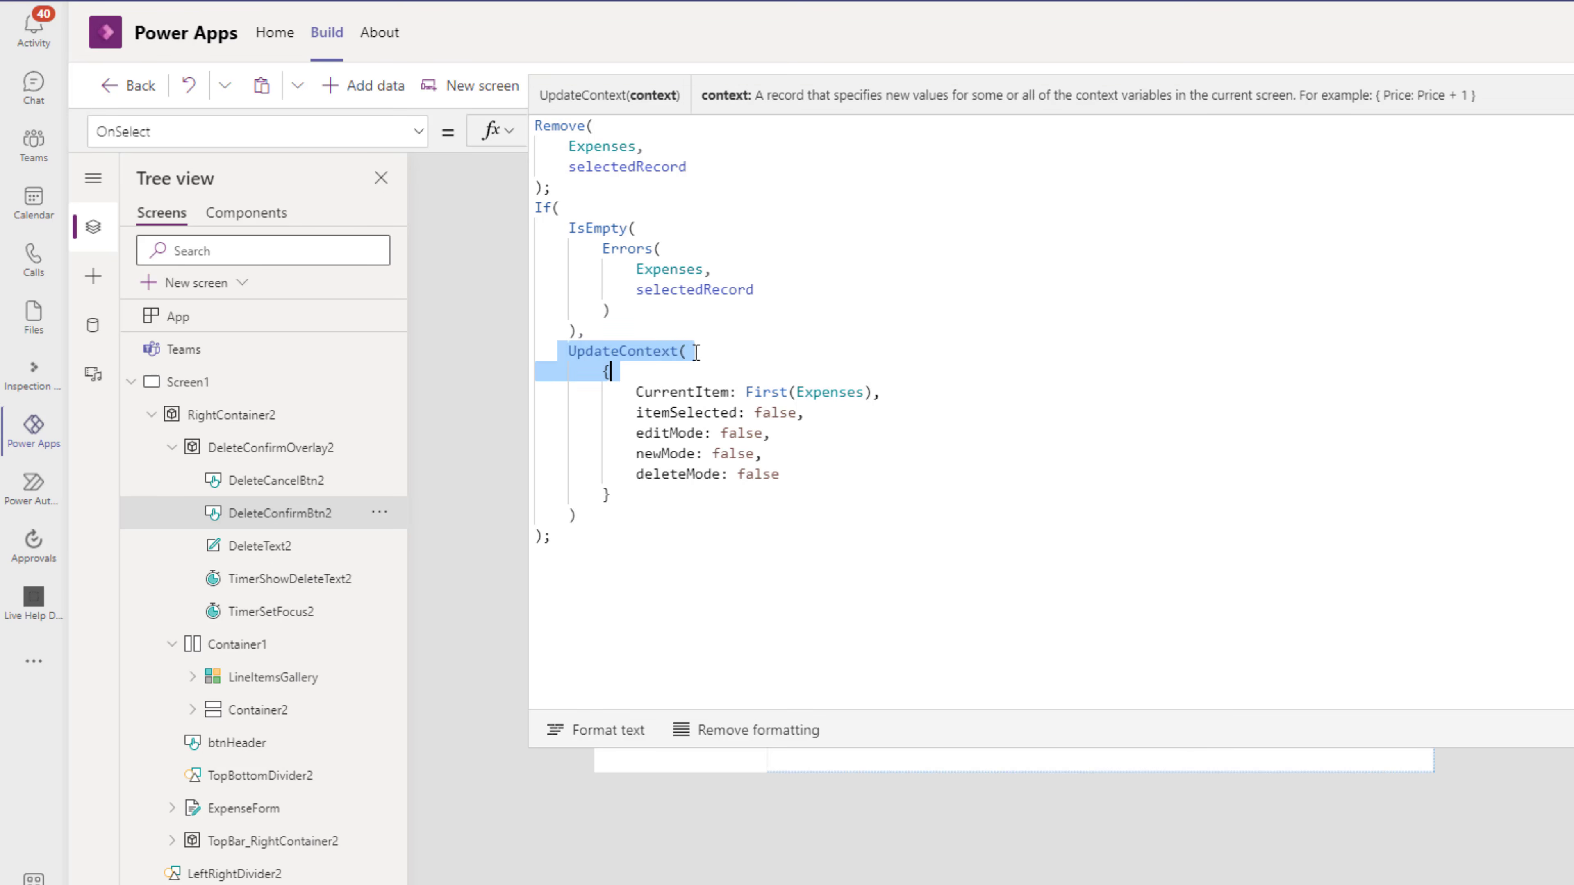
{"action": "left_click", "coordinate": [641, 339]}
{"action": "key", "text": "Return"}
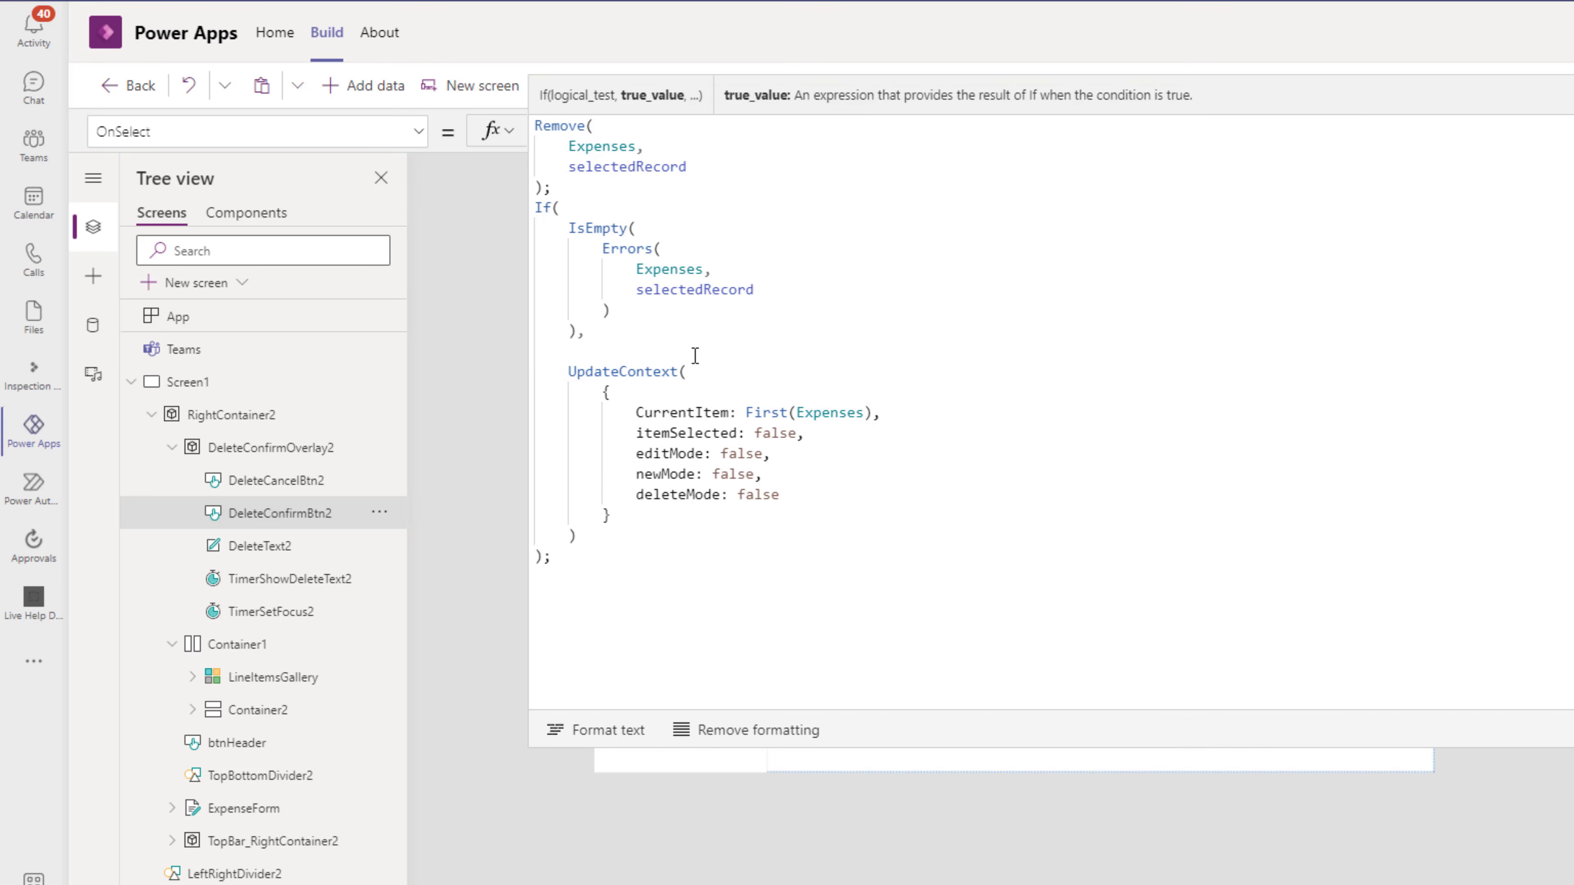
Step: Before UpdateContext, start a RemoveIf on 'Line Items' whose condition begins with 'Expense Lookup'.Expense =
{"action": "type", "text": "RemoveIf("}
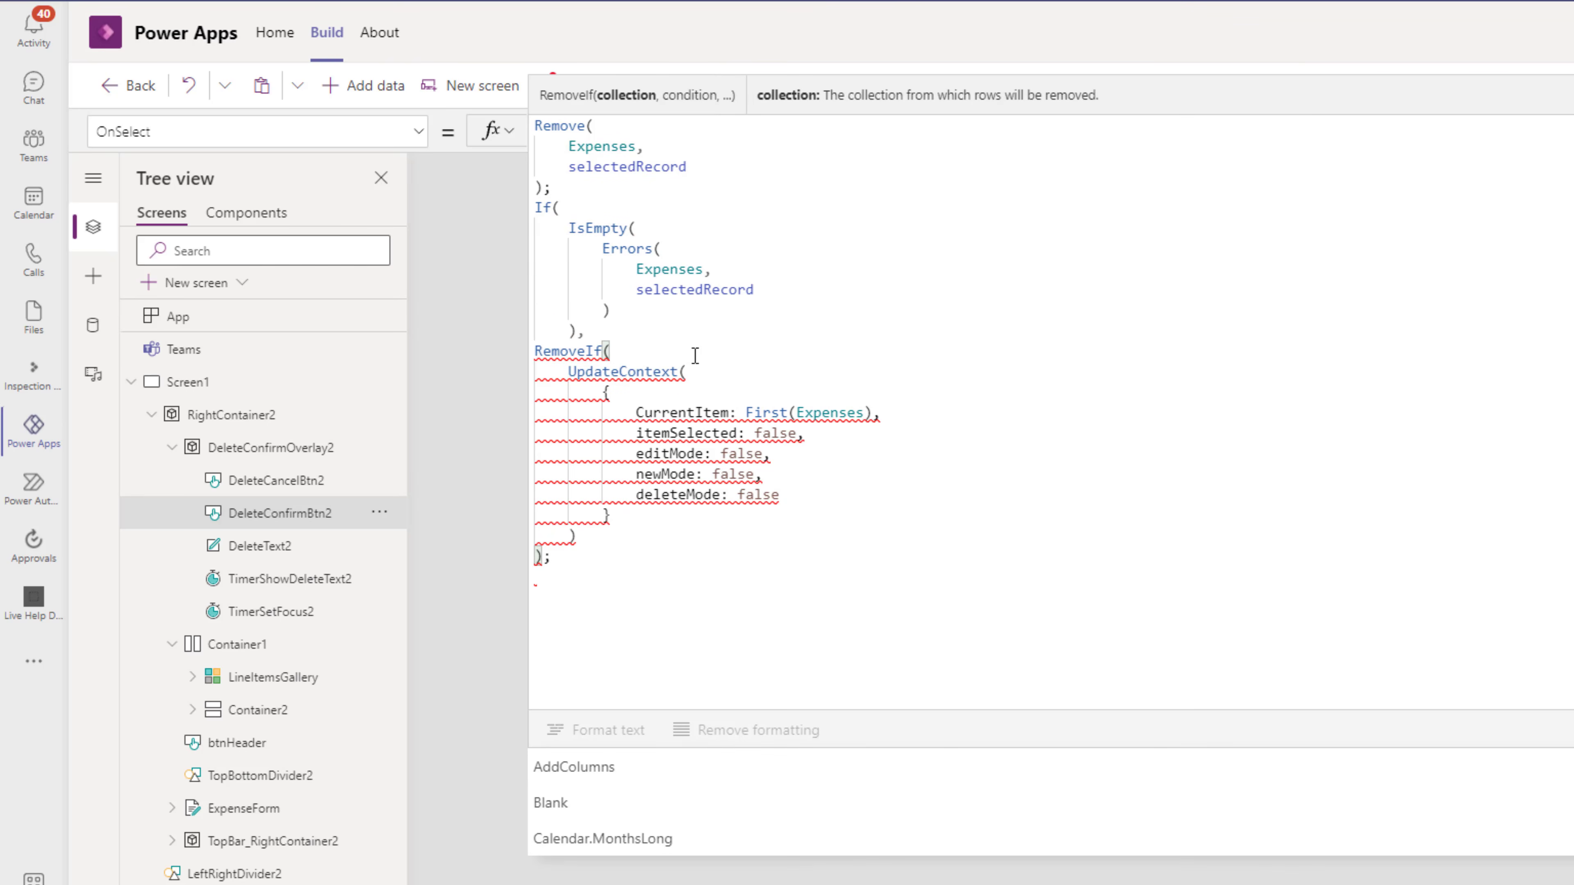
{"action": "type", "text": "line"}
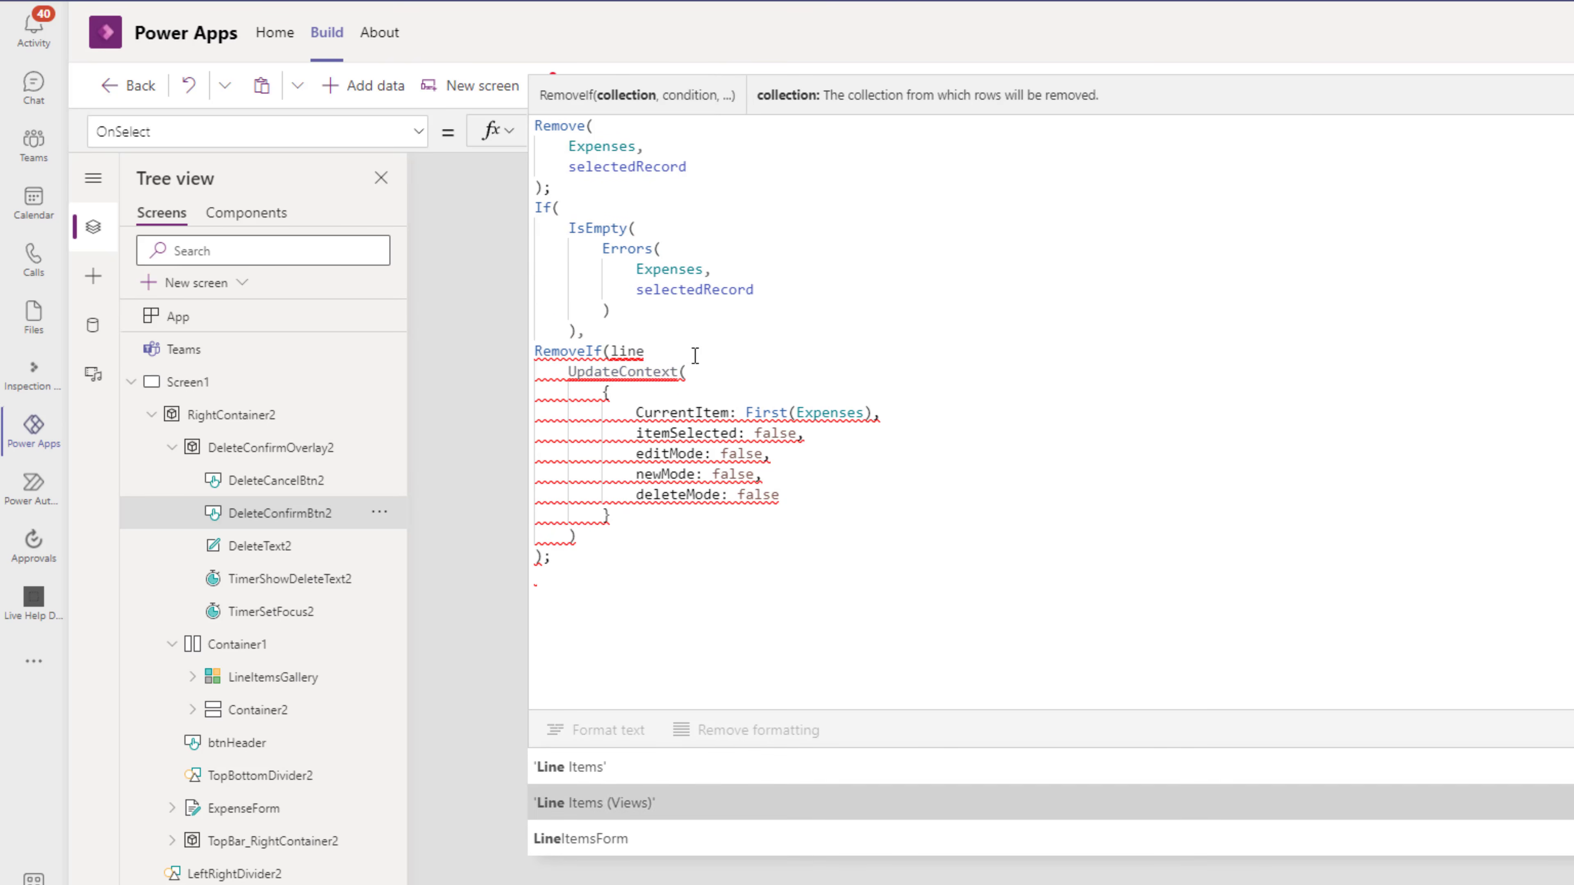
{"action": "key", "text": "Tab"}
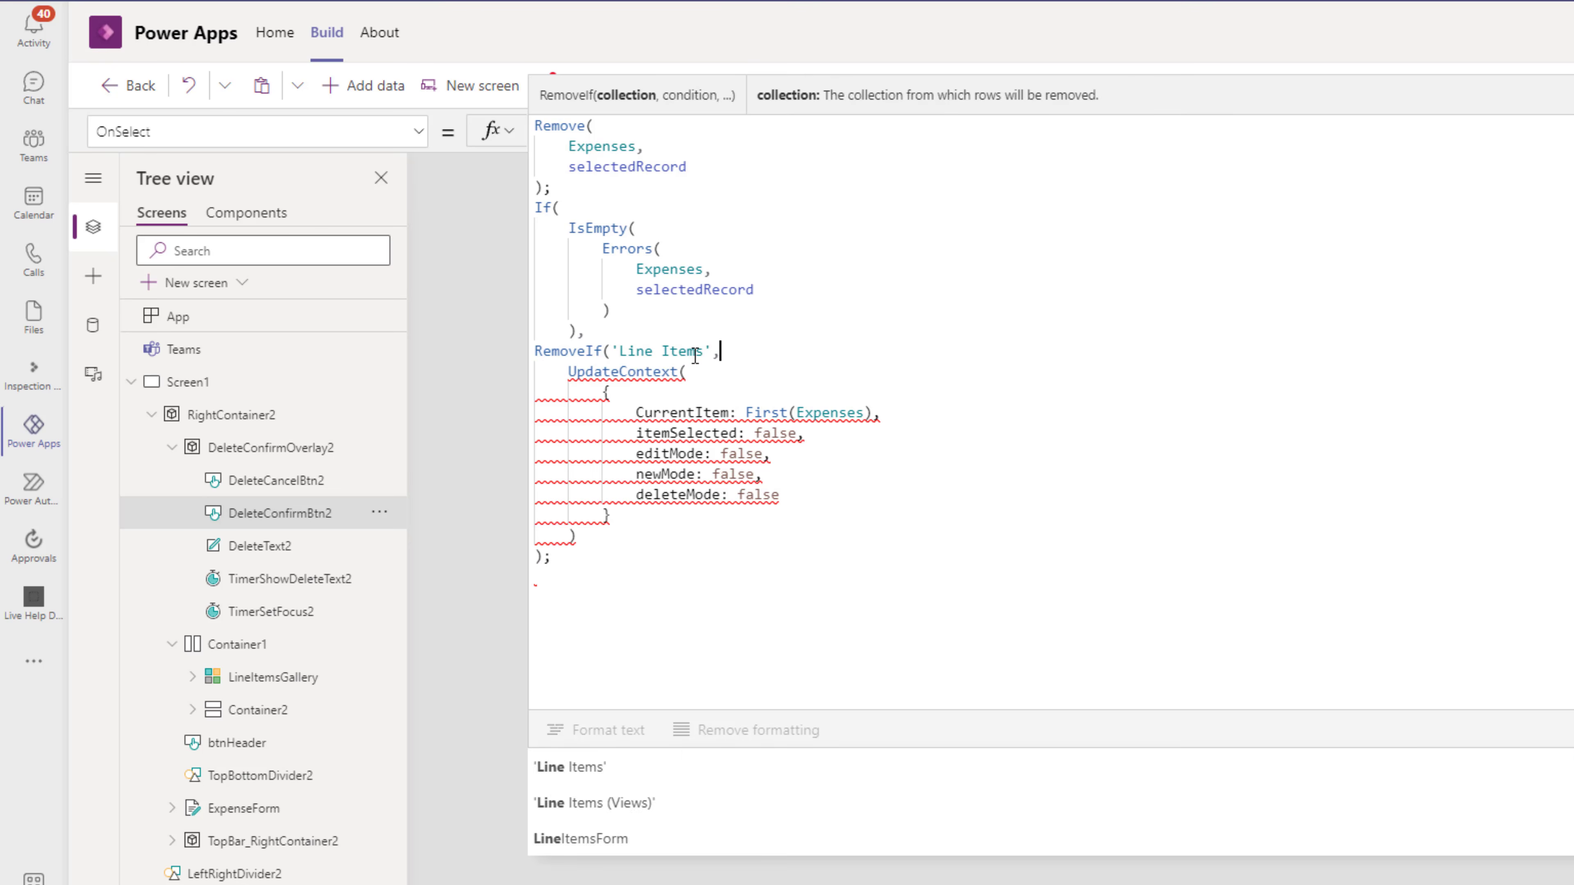
{"action": "type", "text": ",expen"}
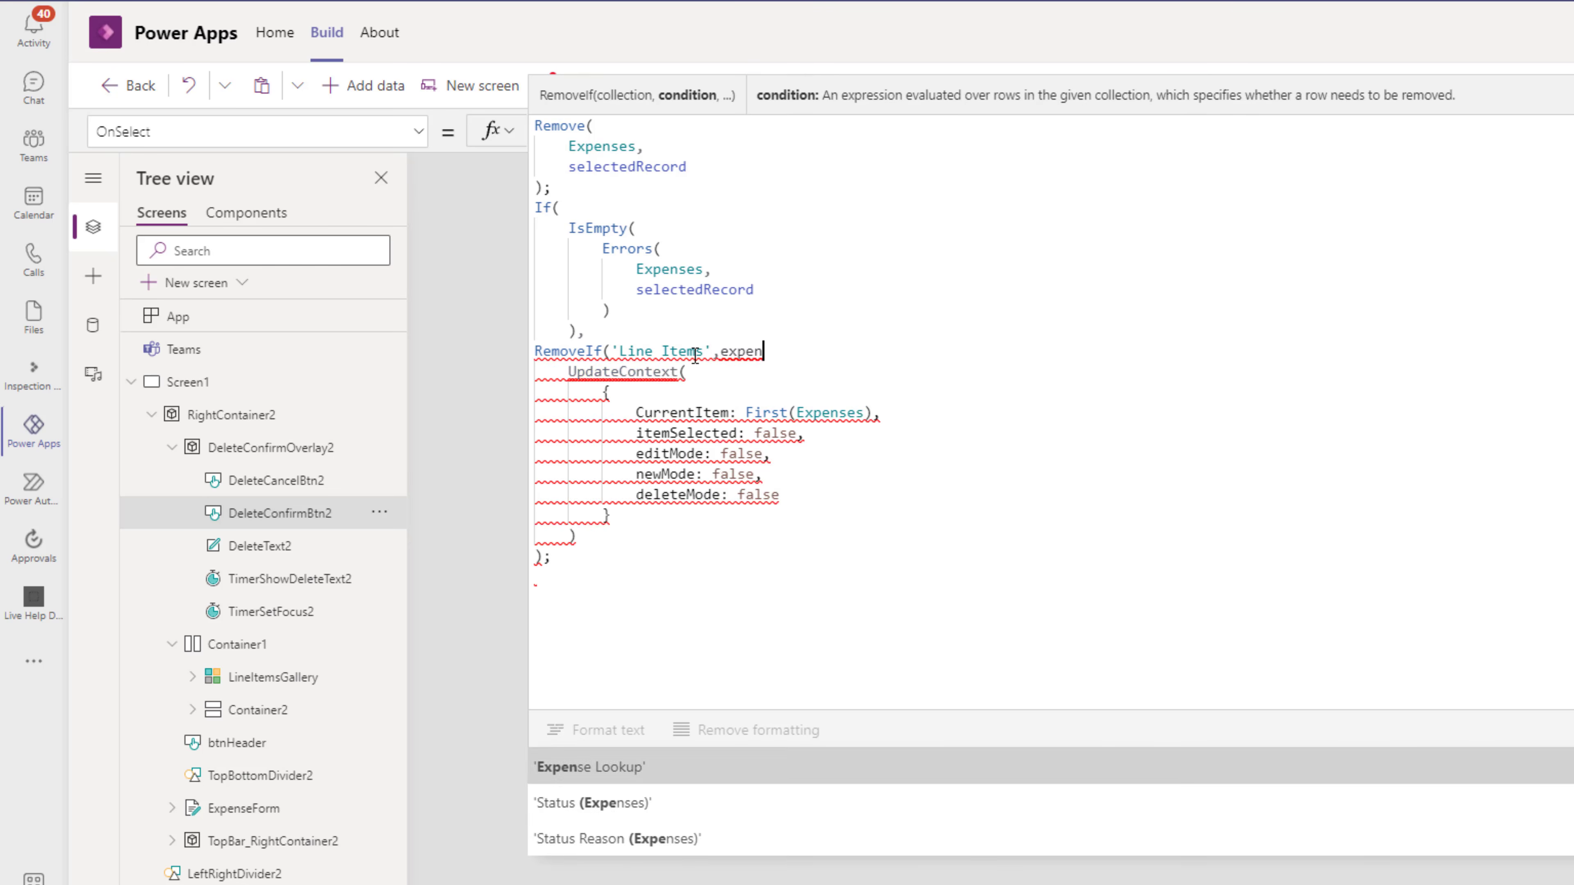
{"action": "key", "text": "Tab"}
{"action": "type", "text": ".ex"}
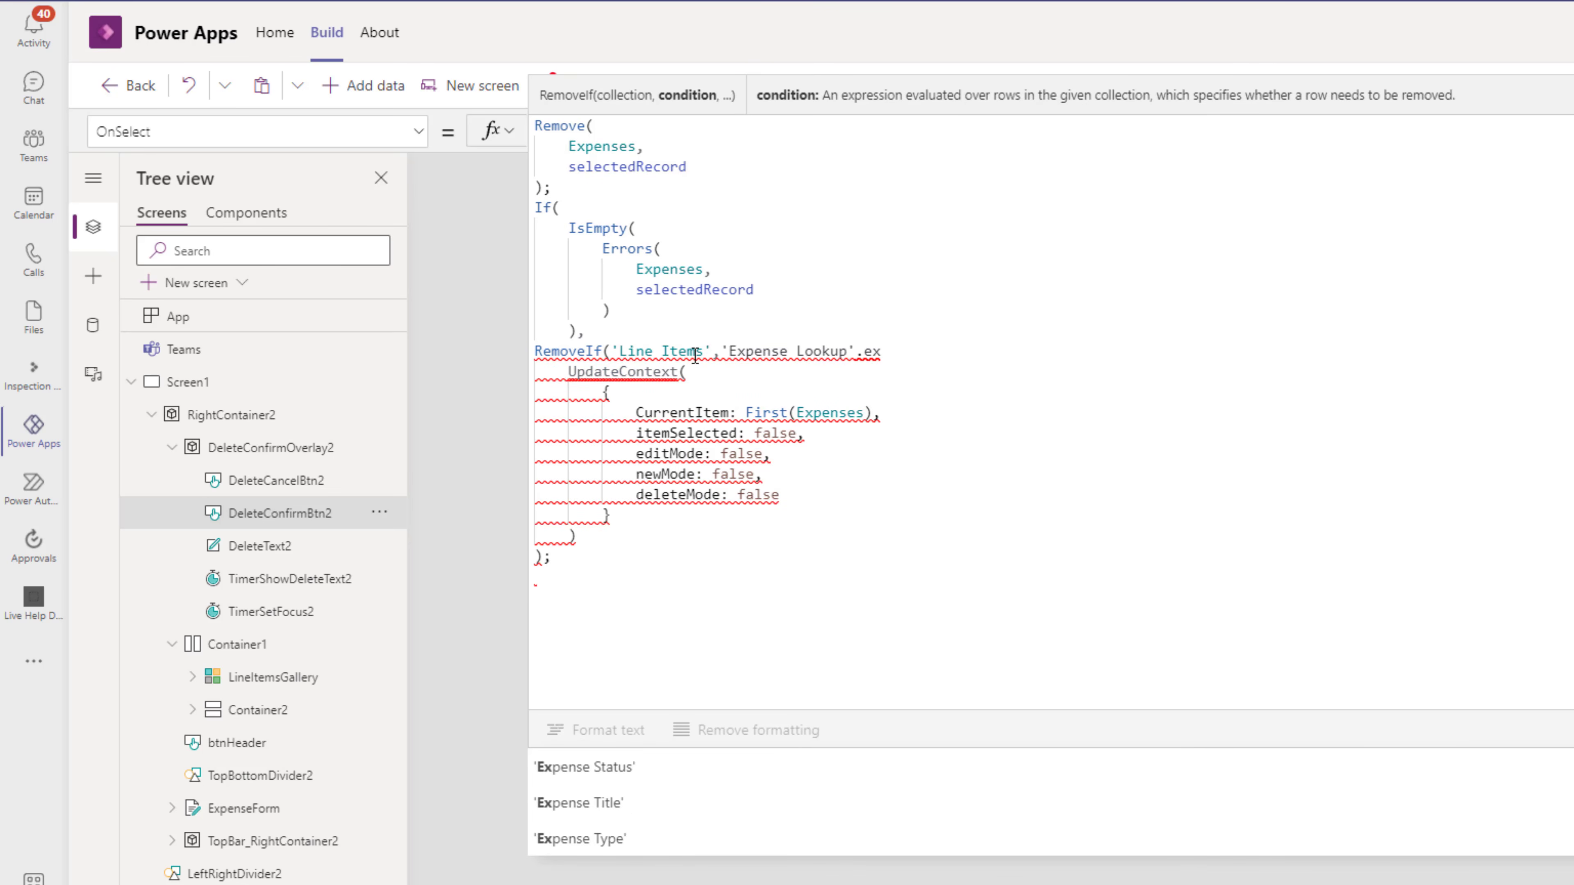
{"action": "type", "text": "p"}
{"action": "key", "text": "Tab"}
{"action": "type", "text": "="}
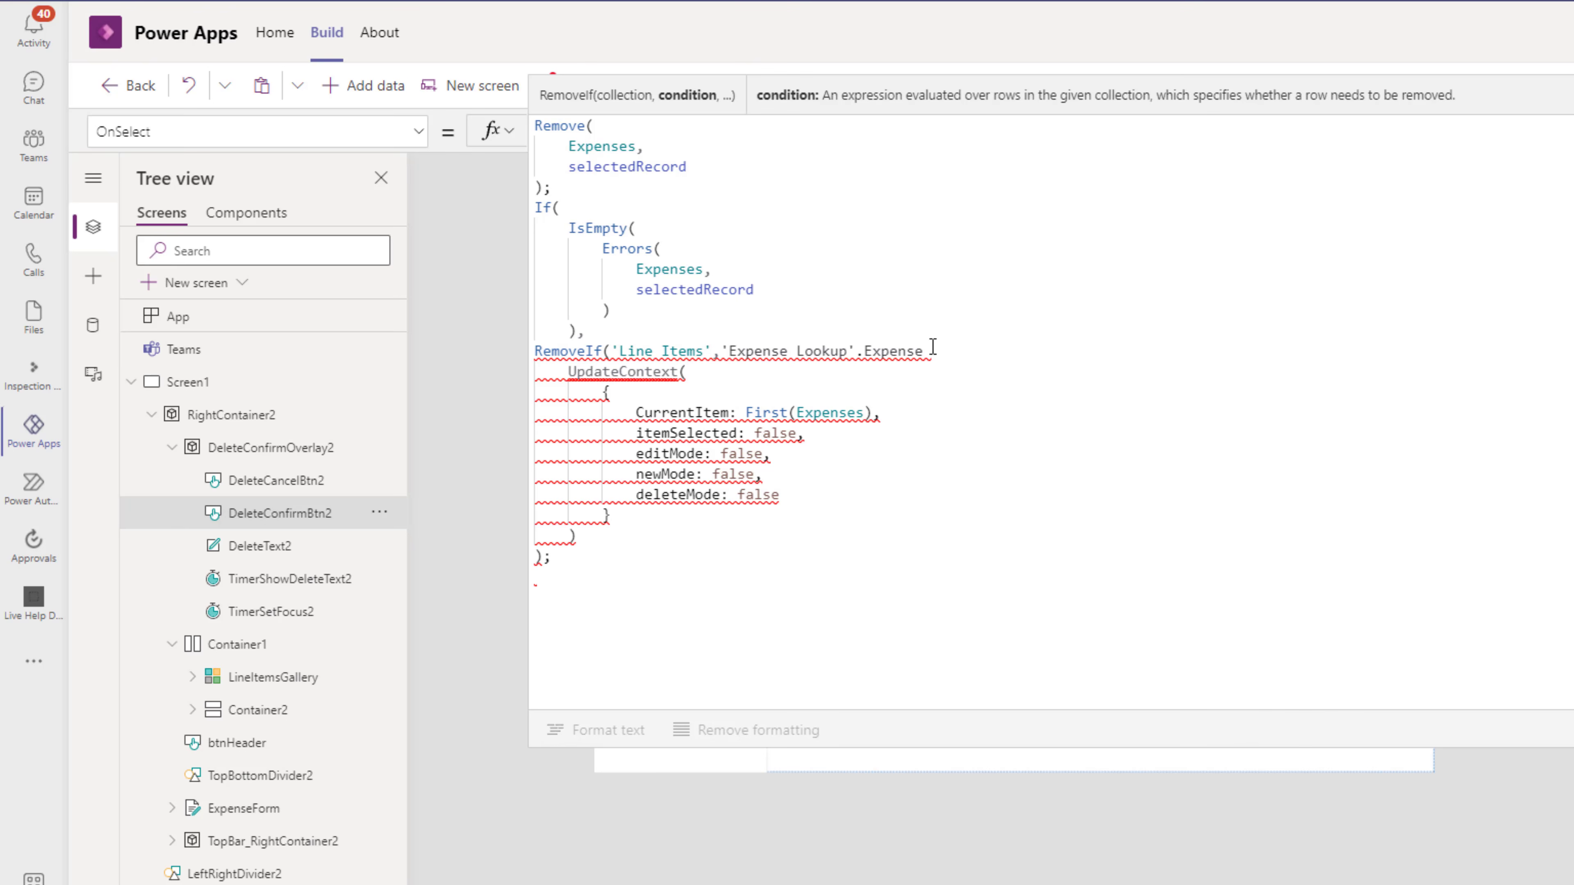
Step: Complete the RemoveIf condition with selectedRecord.Expense, reusing the selectedRecord variable from the formula, and close it with );
{"action": "double_click", "coordinate": [685, 289]}
{"action": "key", "text": "ctrl+c"}
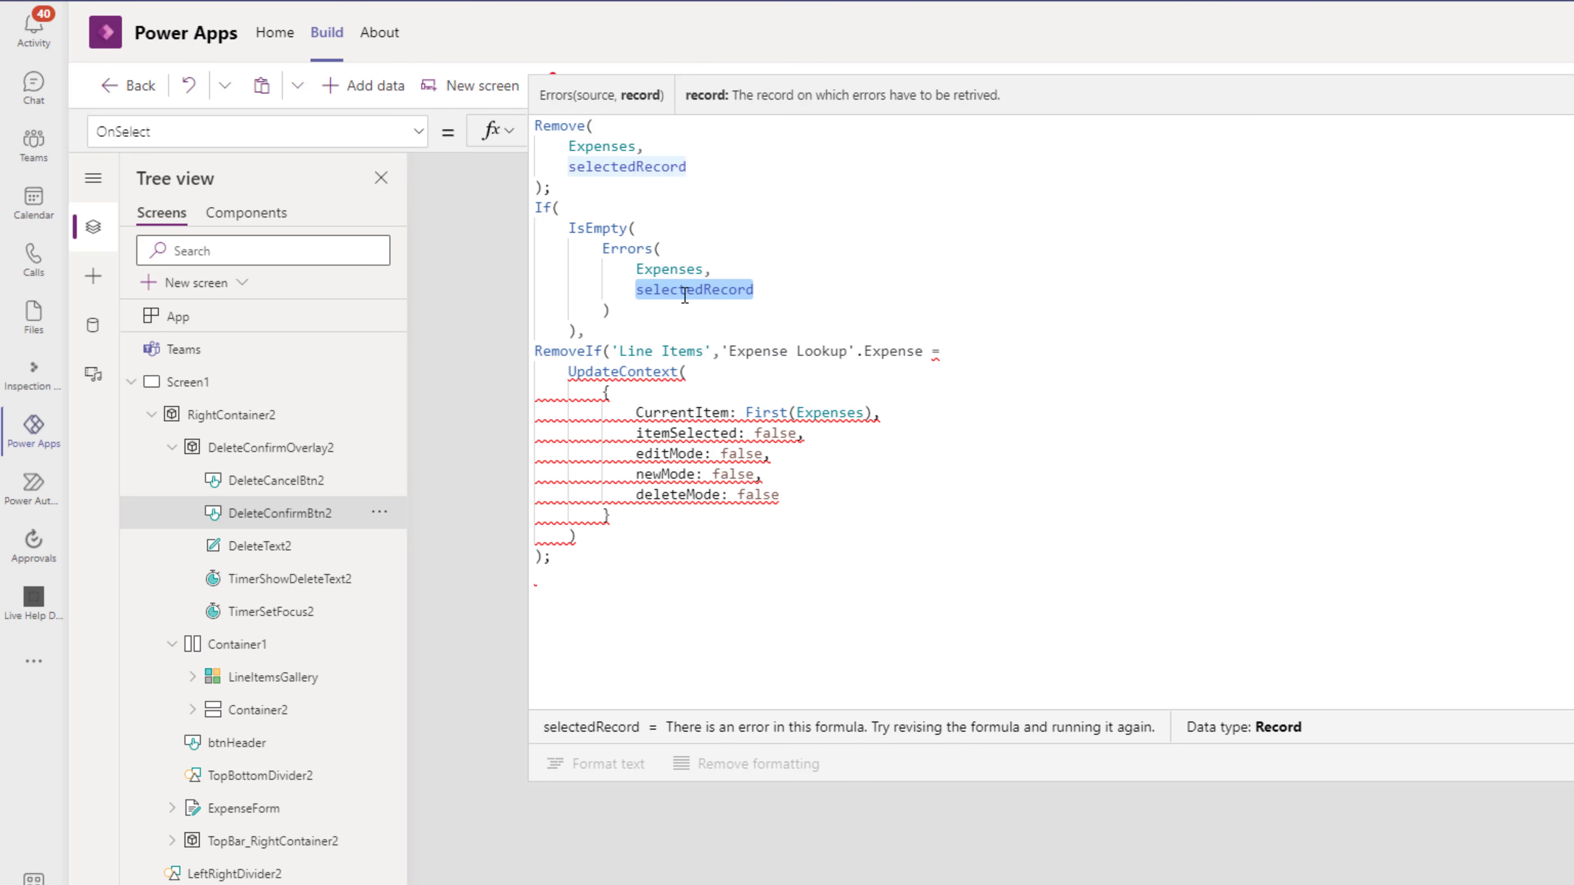
{"action": "left_click", "coordinate": [1002, 349]}
{"action": "key", "text": "ctrl+v"}
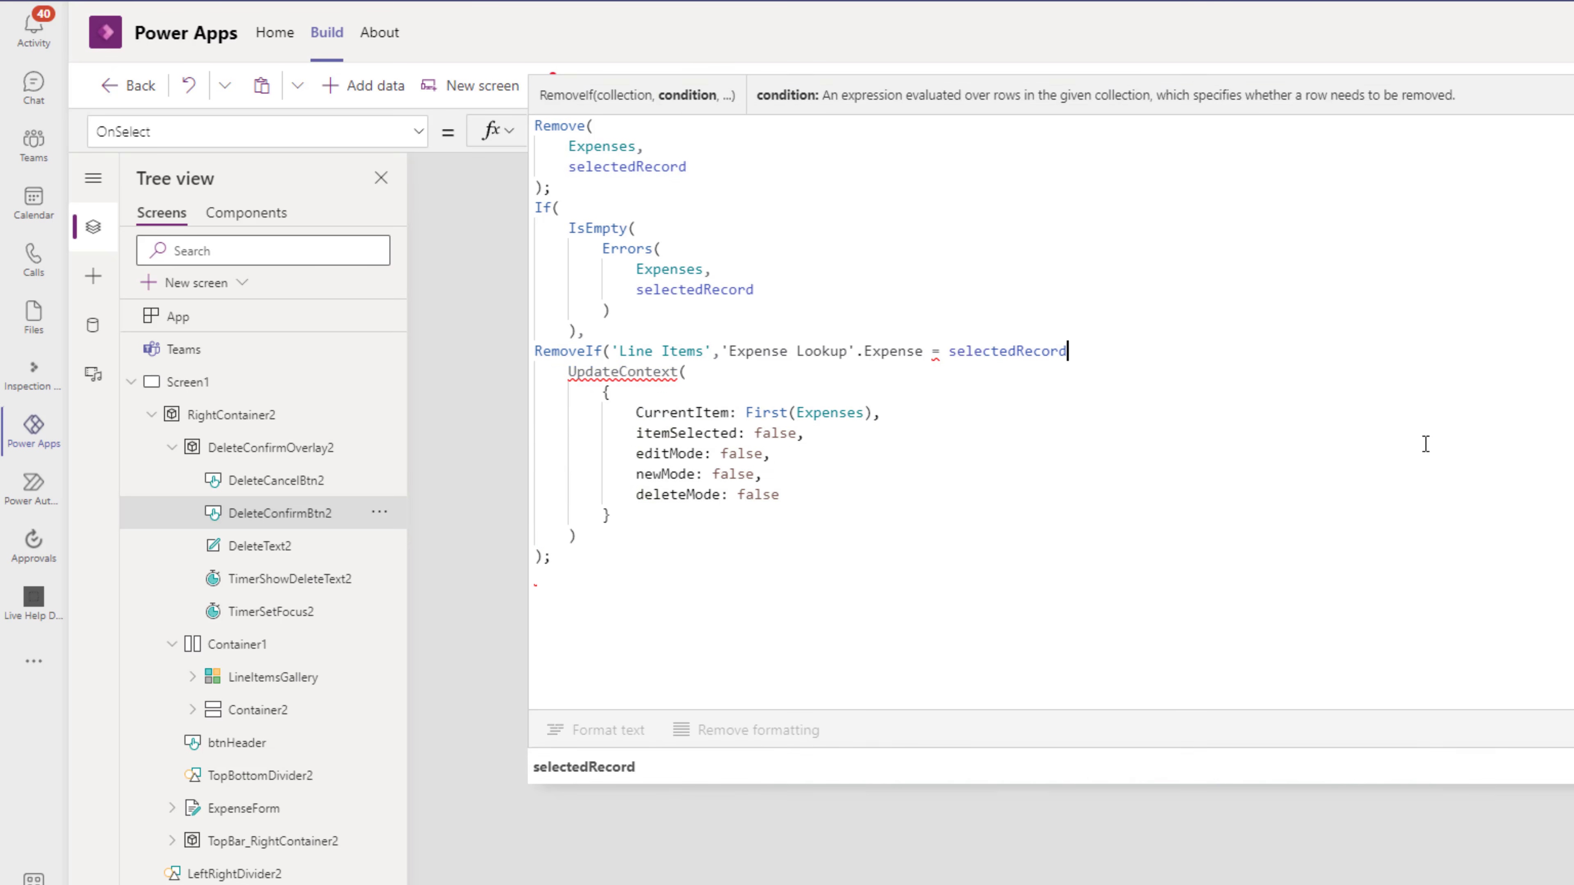
{"action": "type", "text": ".ex"}
{"action": "key", "text": "Tab"}
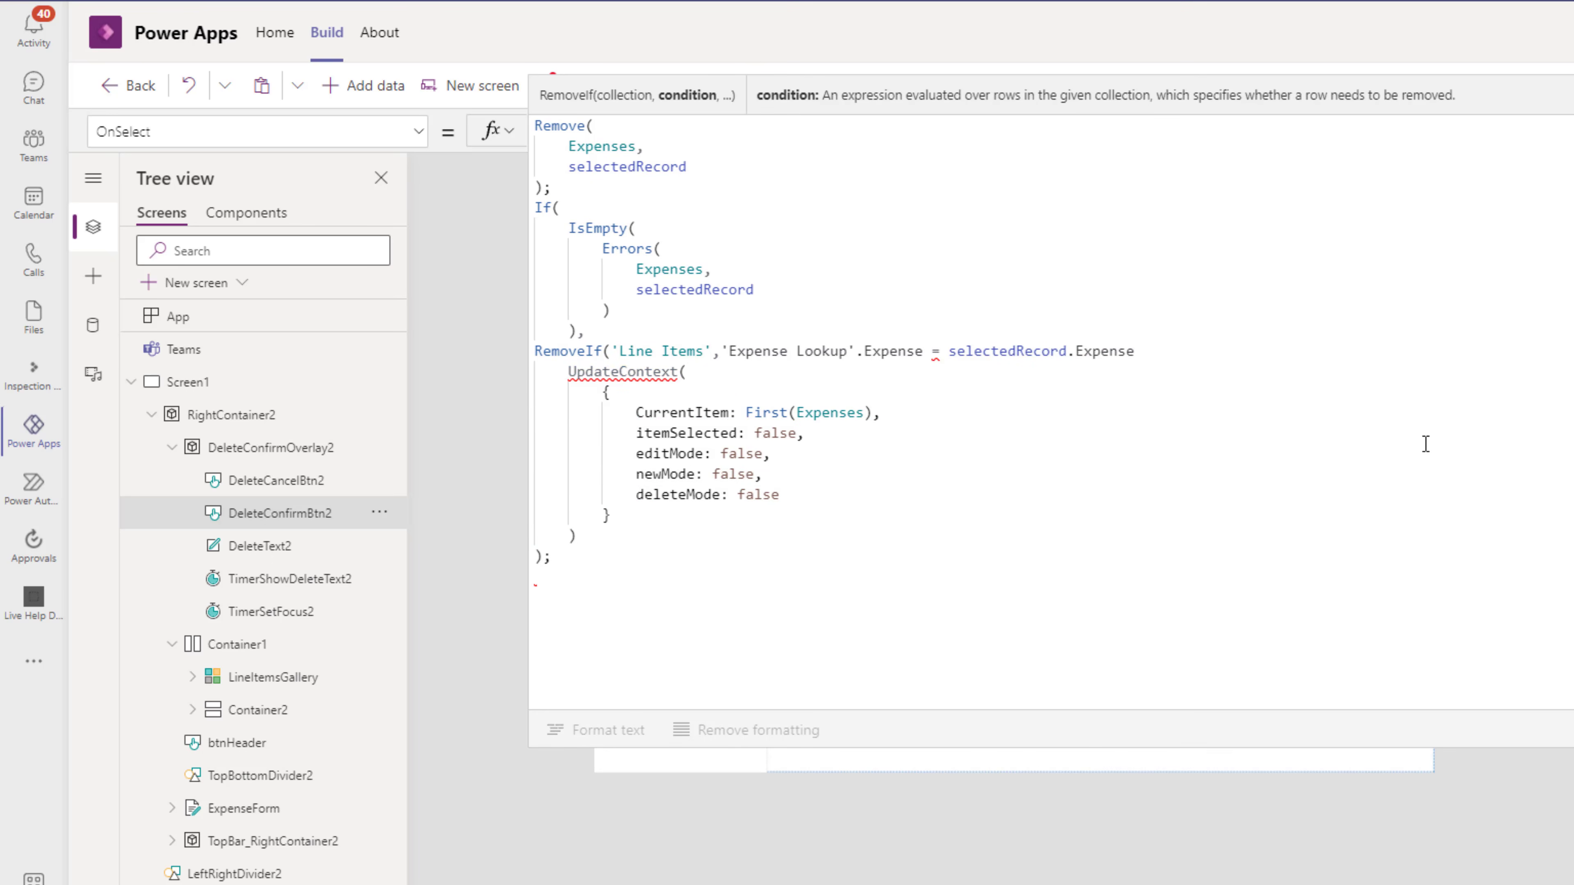
{"action": "type", "text": ");"}
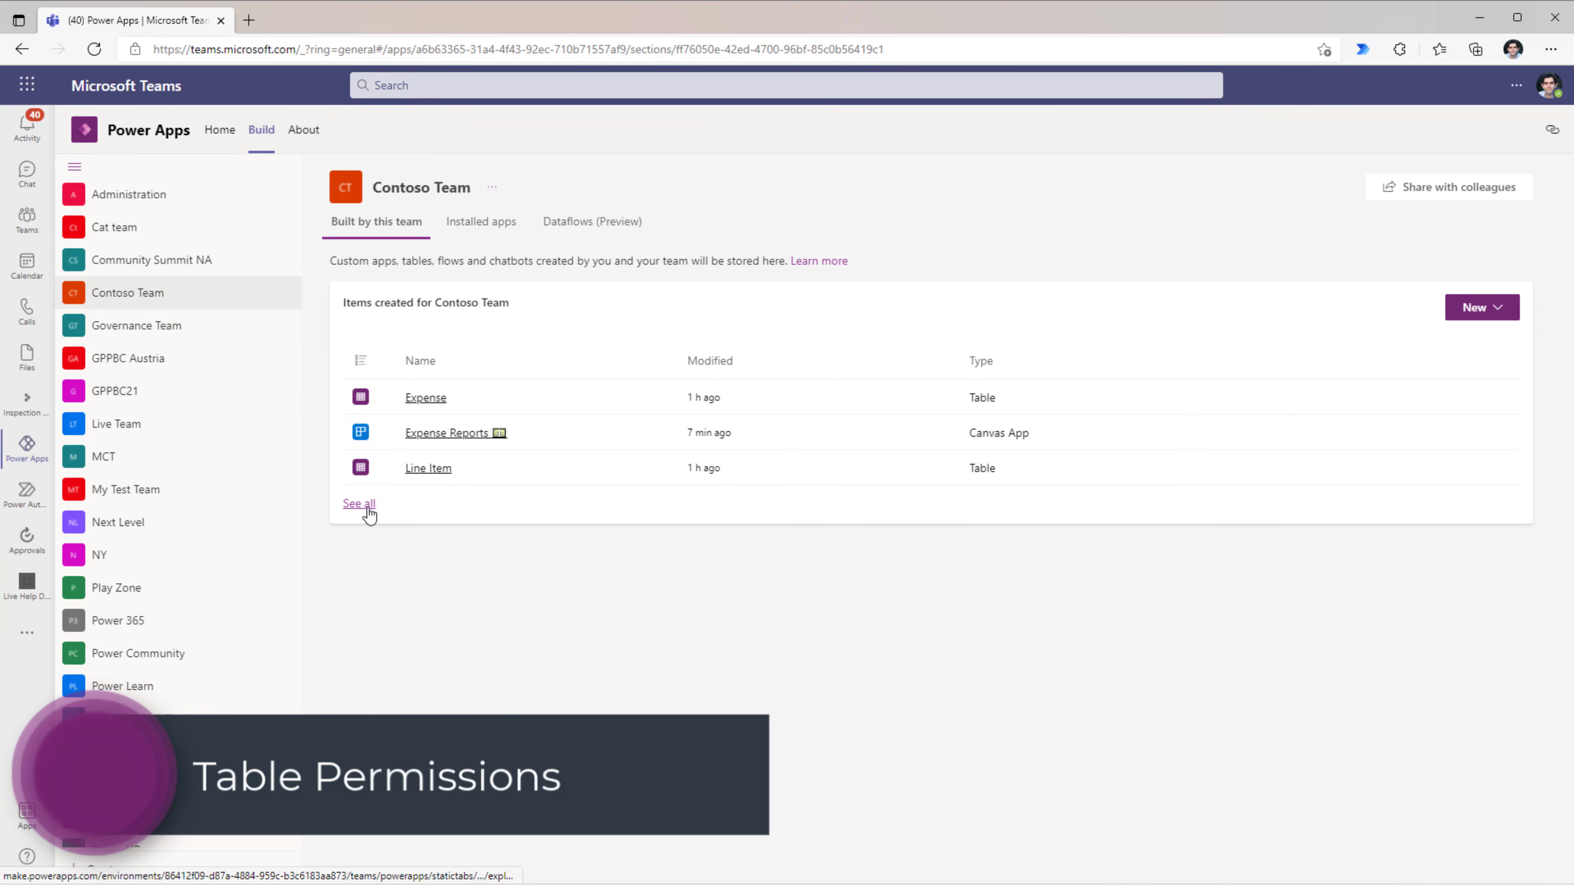
Step: In Contoso Team's tables, set the Expense table's Member permission to Private and save it
{"action": "left_click", "coordinate": [368, 508]}
{"action": "left_click", "coordinate": [111, 324]}
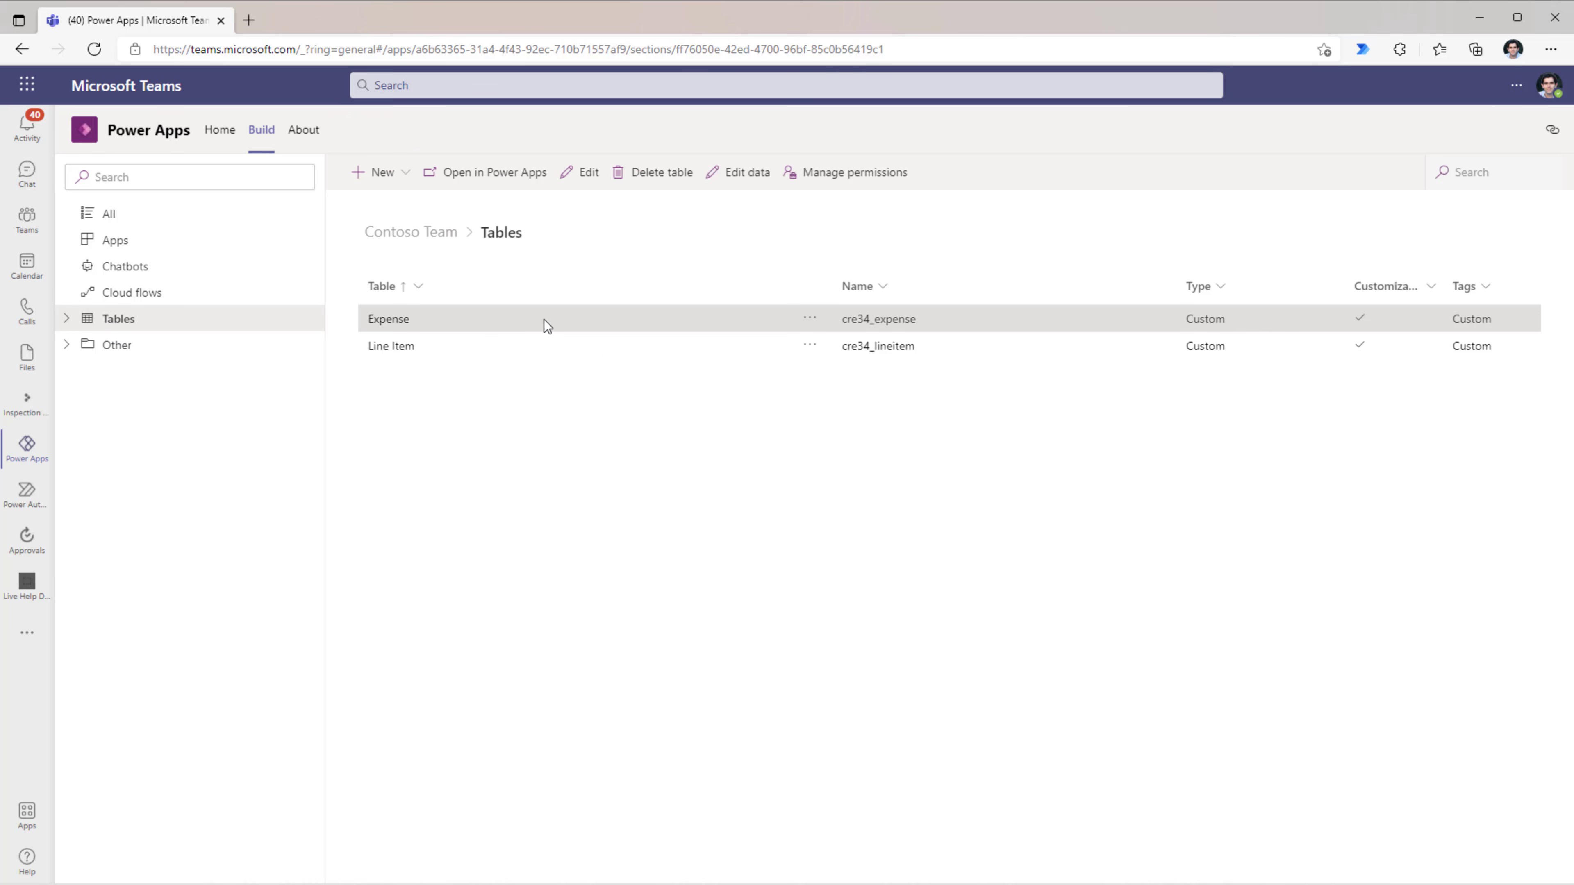
{"action": "left_click", "coordinate": [857, 177]}
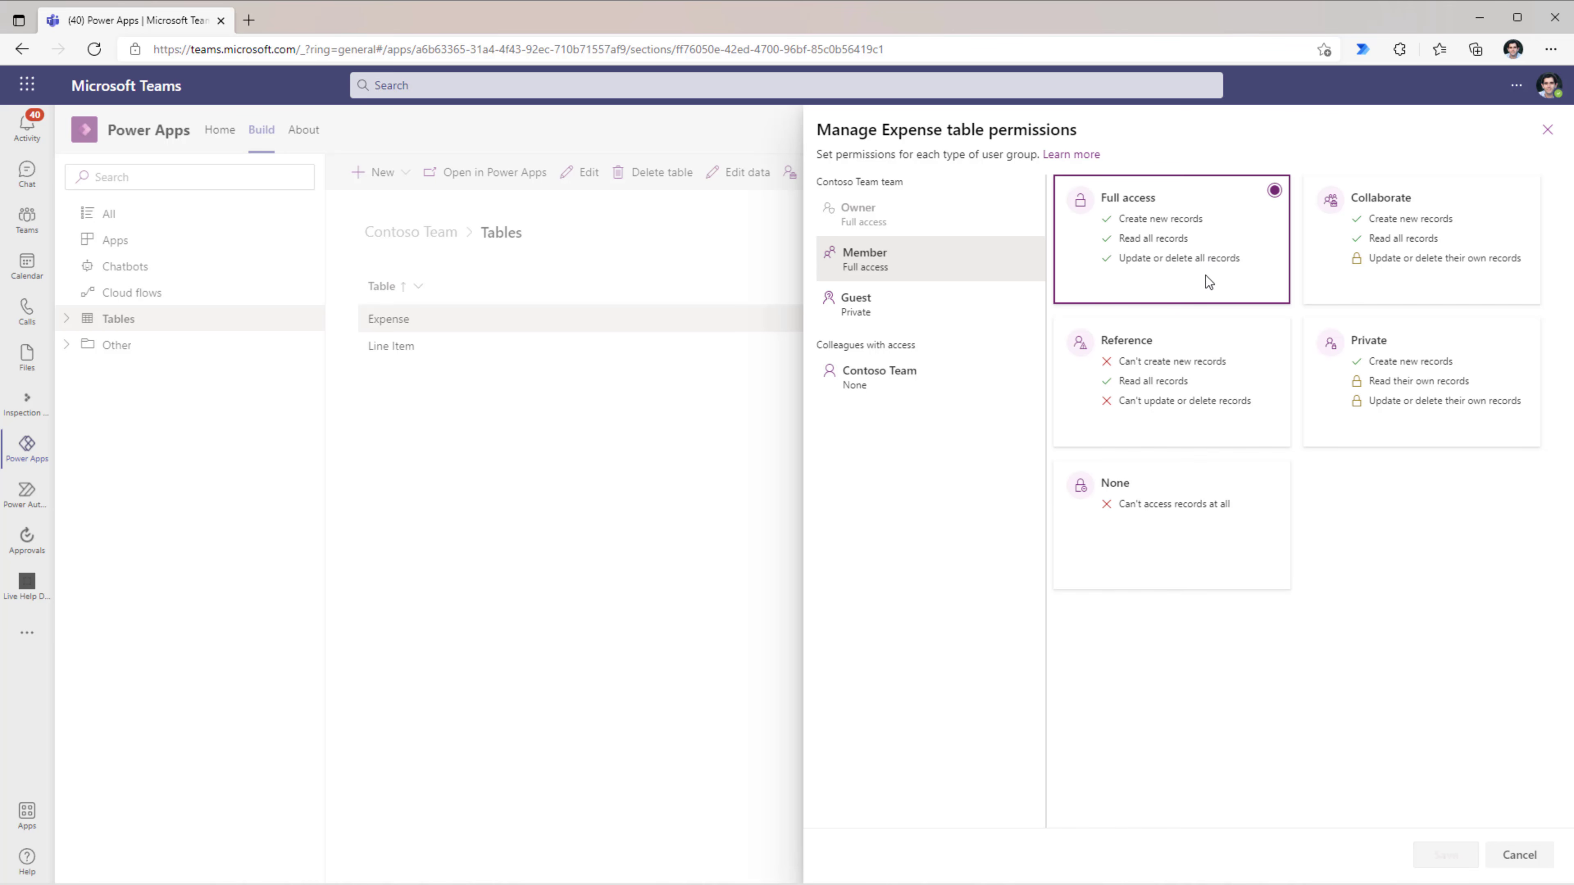
{"action": "left_click", "coordinate": [1410, 261]}
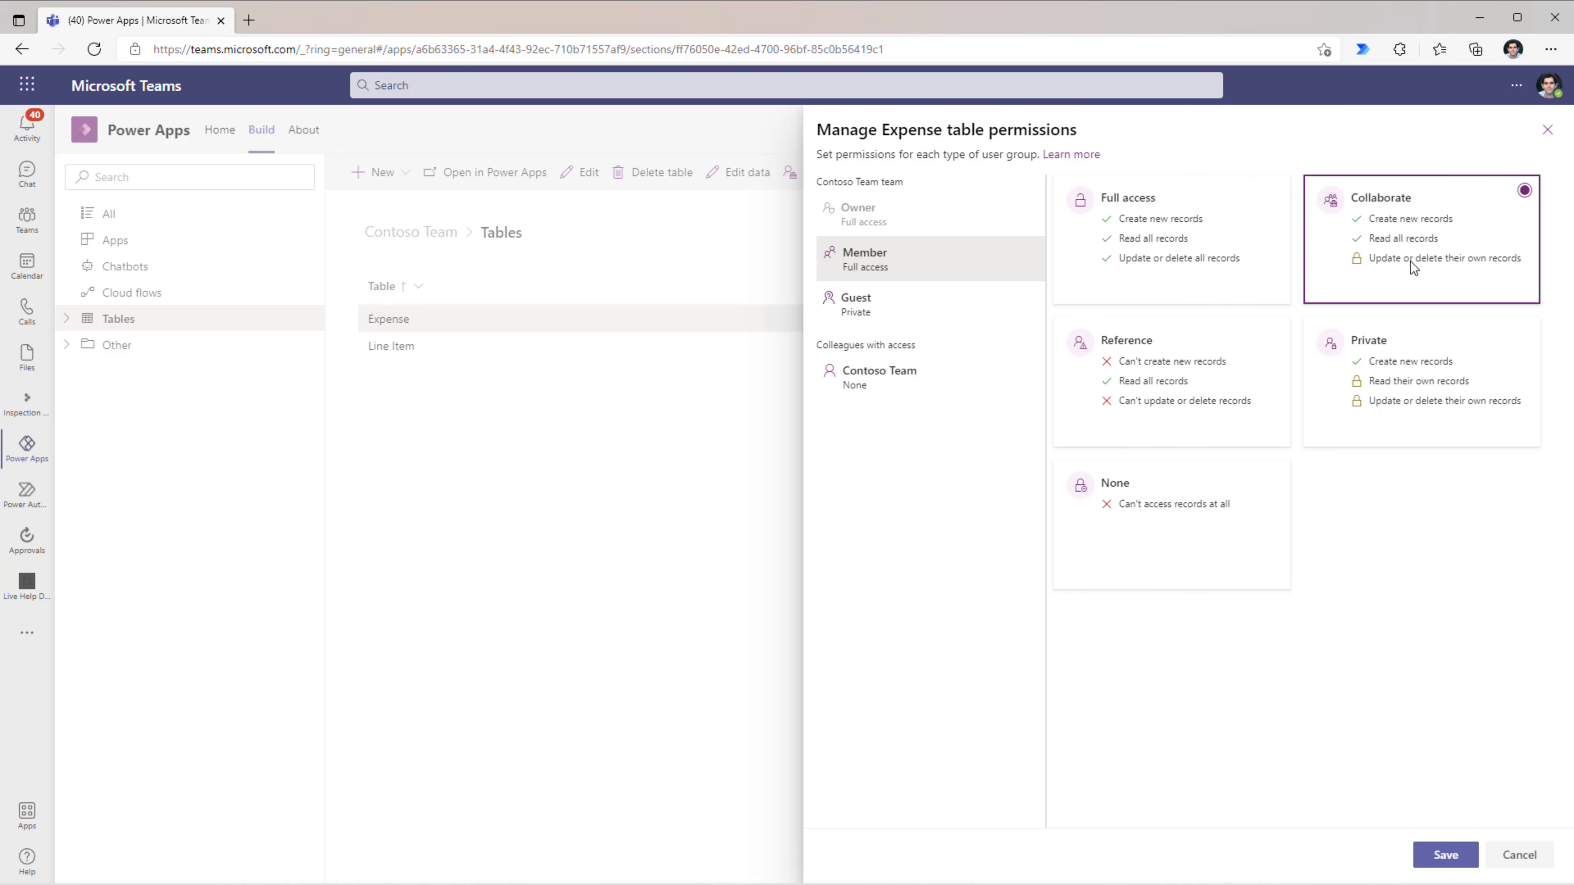
{"action": "left_click", "coordinate": [1401, 372]}
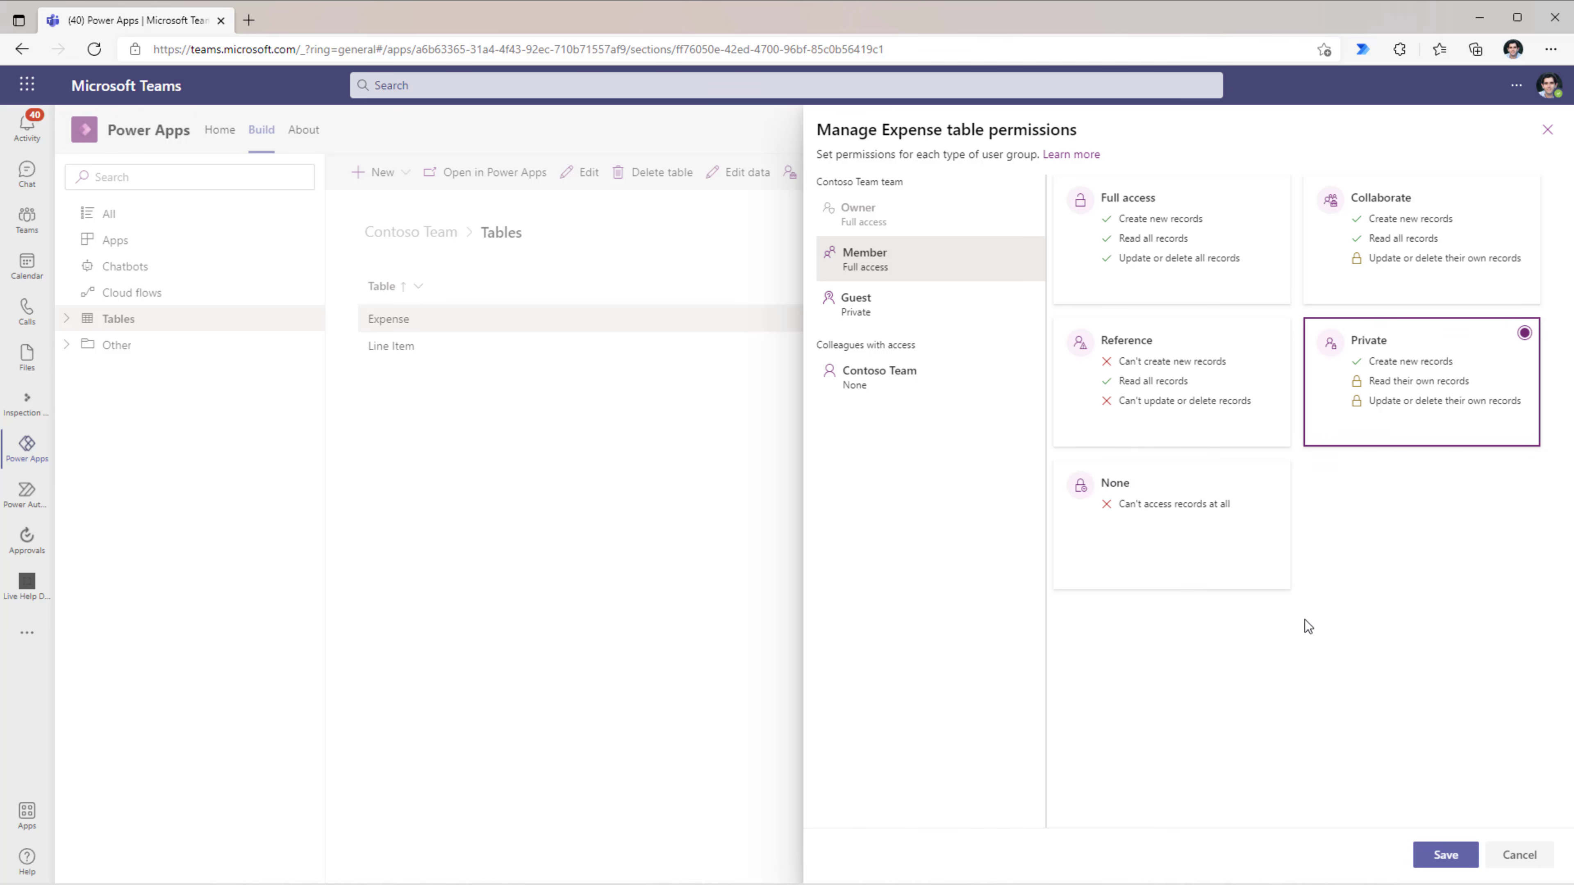
{"action": "left_click", "coordinate": [1419, 855]}
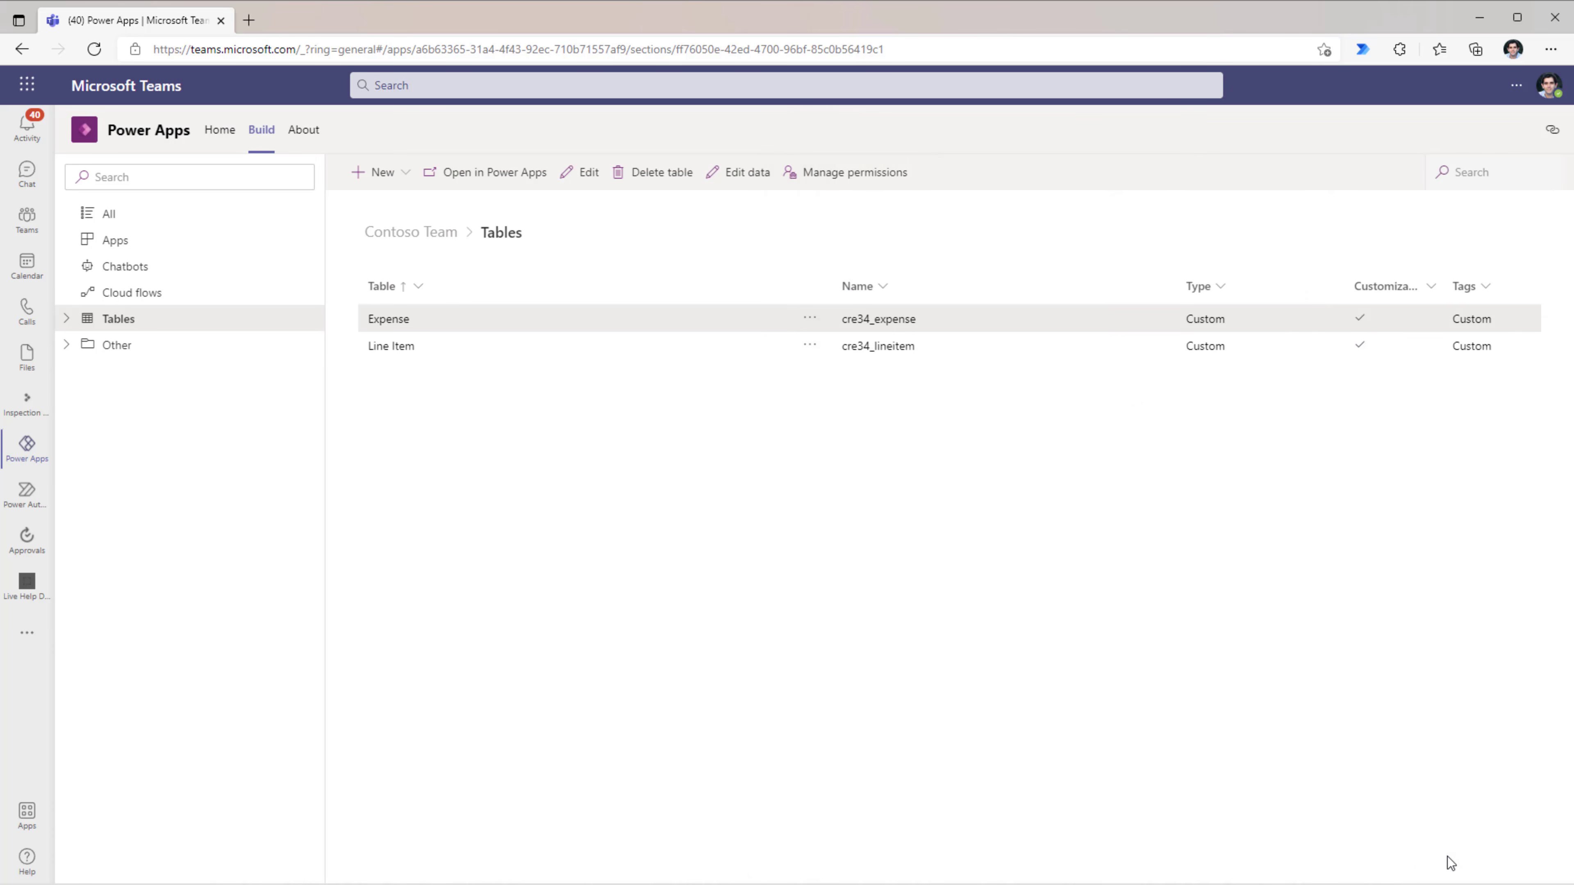
Step: Review the Expense table's permissions for Guest and for the Contoso Team colleagues, and close without changes
{"action": "left_click", "coordinate": [852, 175]}
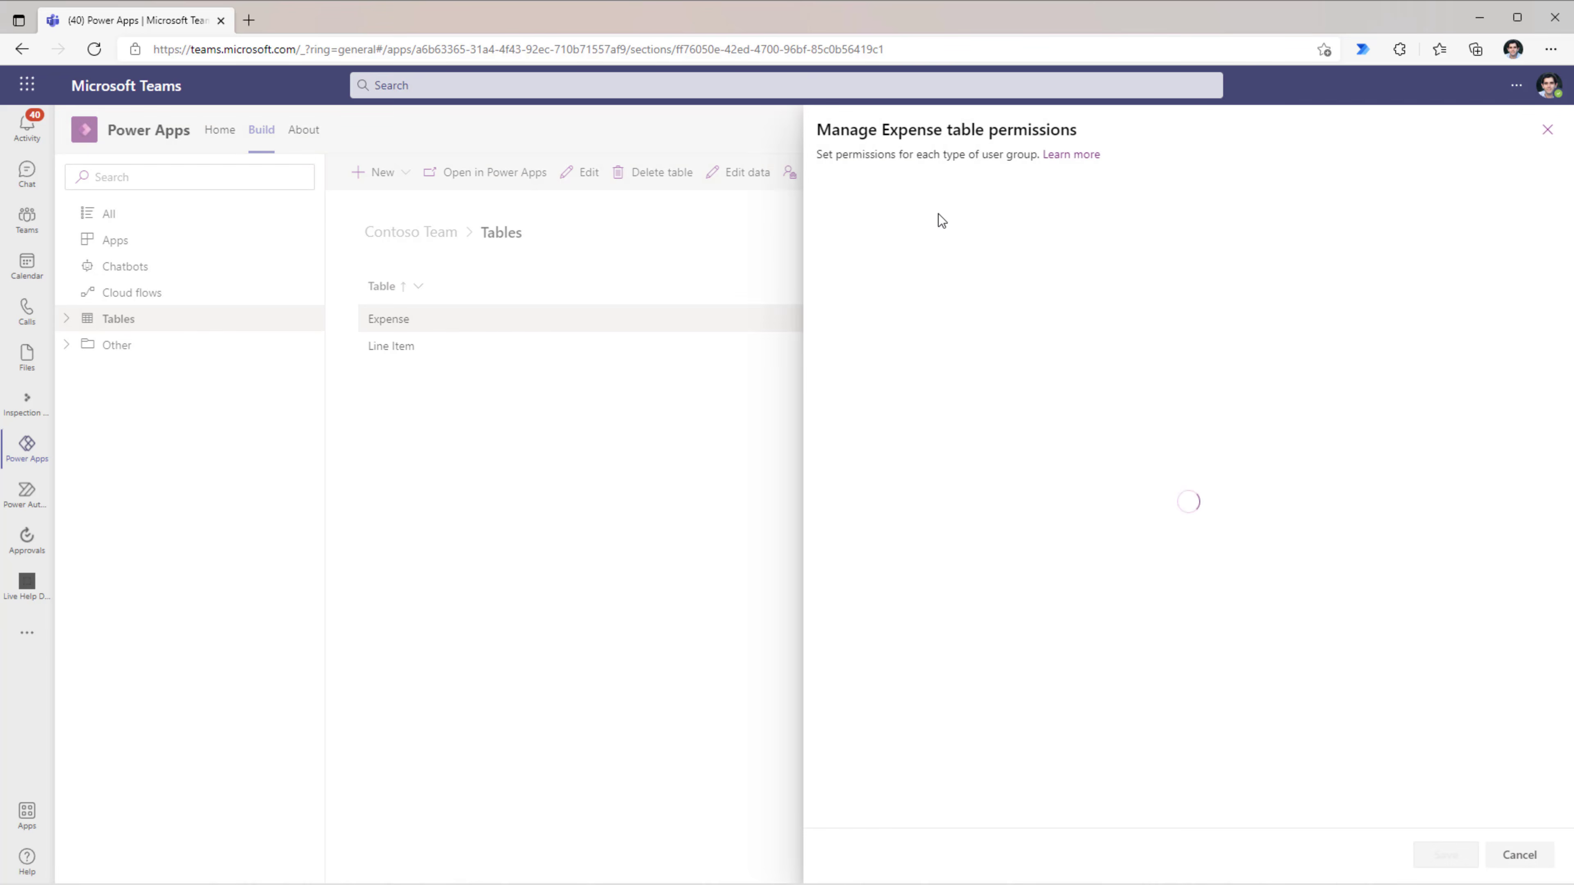
{"action": "left_click", "coordinate": [938, 312]}
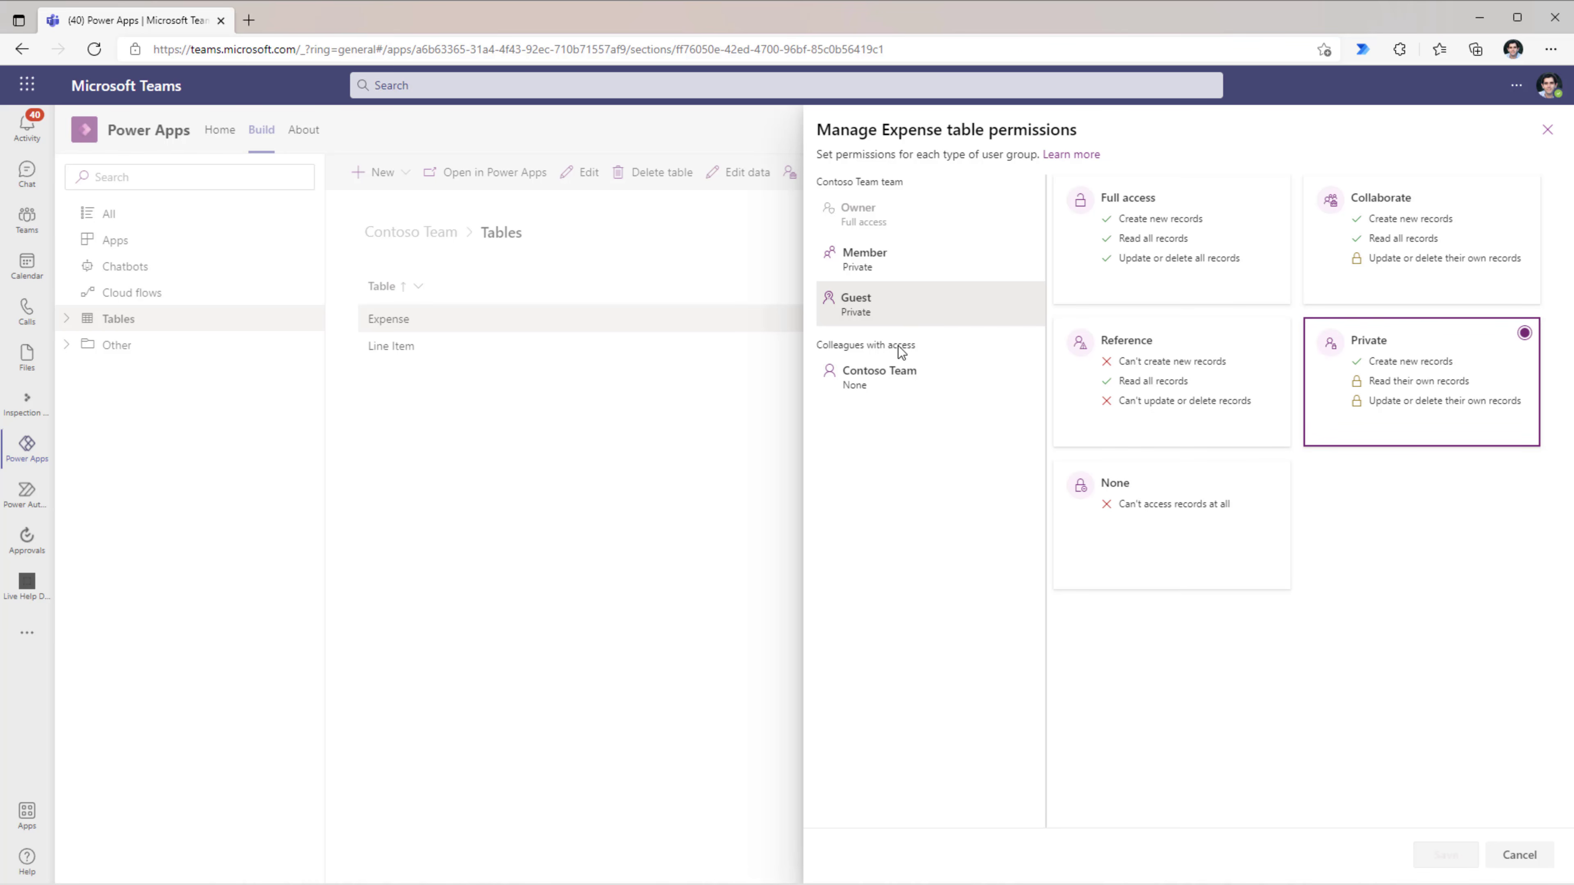
{"action": "left_click", "coordinate": [955, 388]}
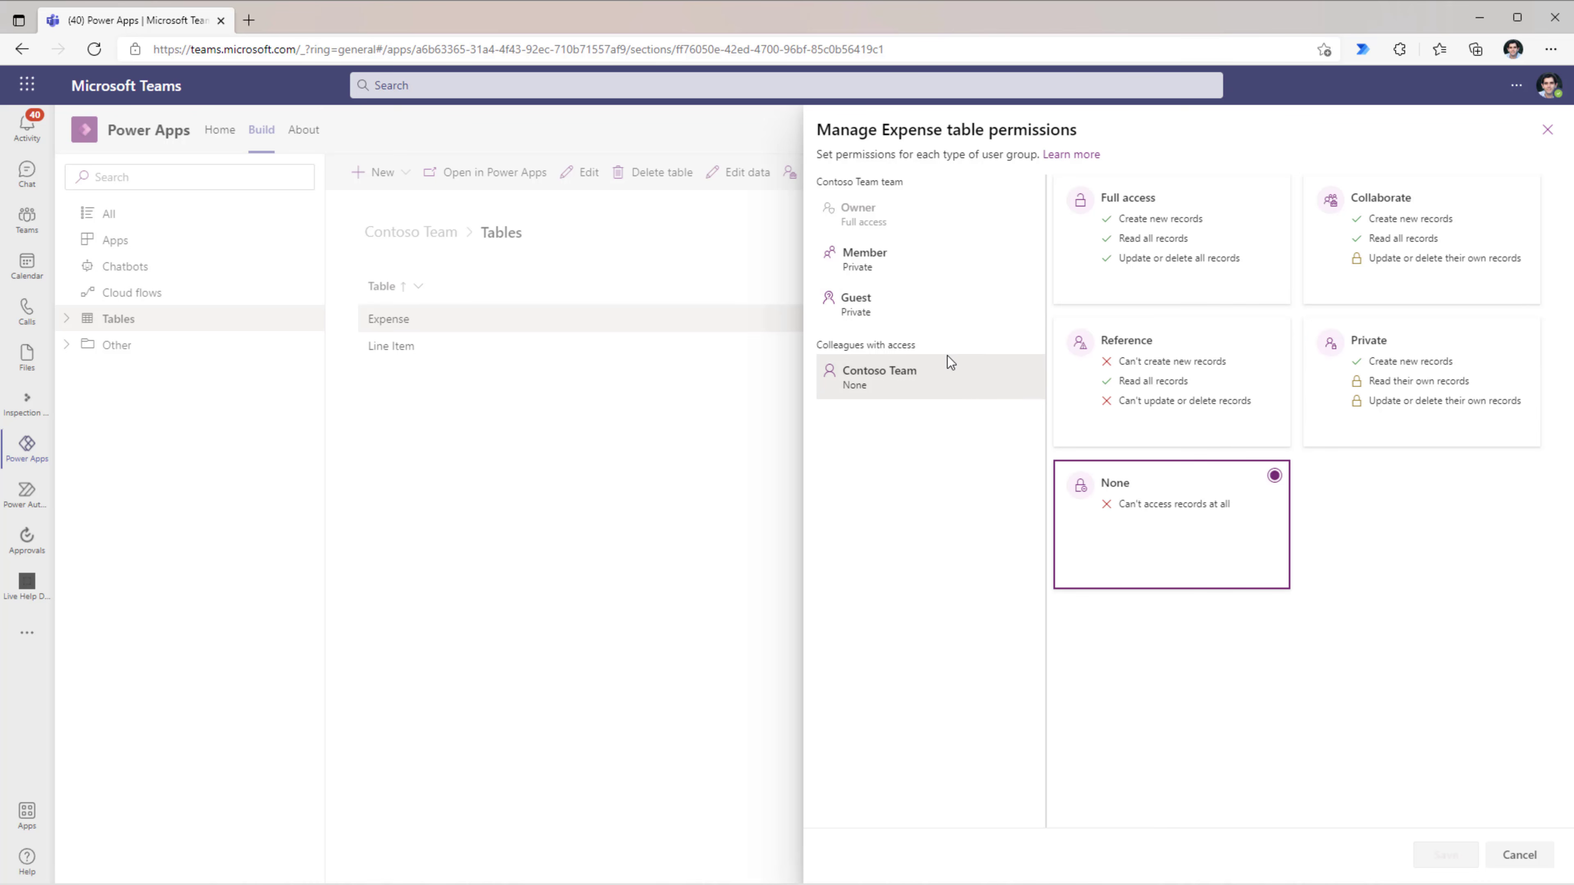
{"action": "left_click", "coordinate": [1519, 855]}
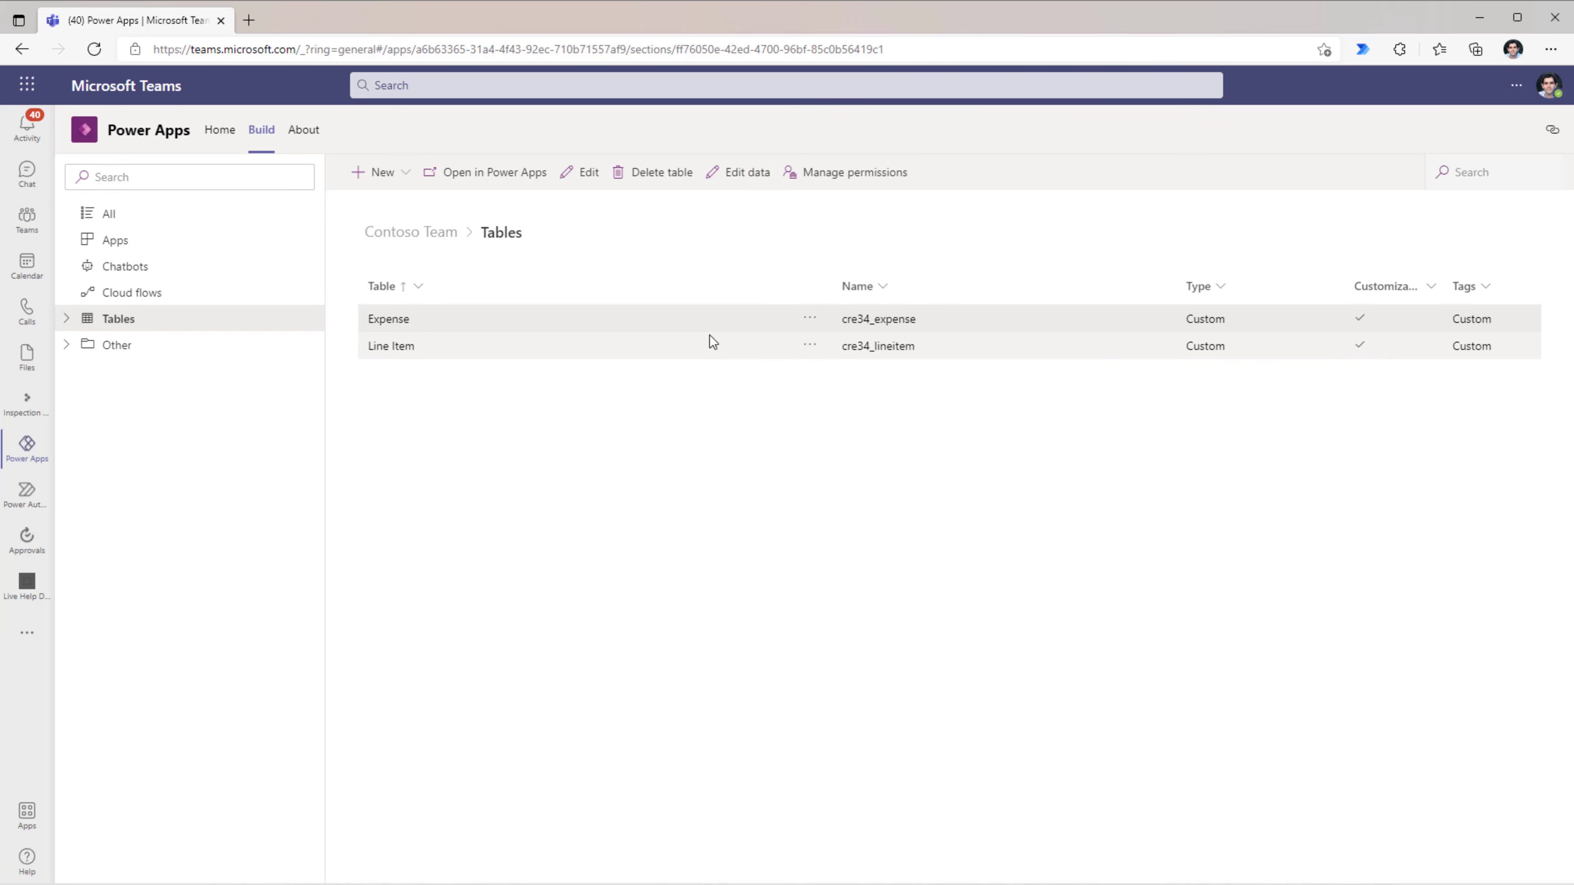
Step: Open sharing with colleagues for Contoso Team's apps and go to the security group selection
{"action": "left_click", "coordinate": [200, 241]}
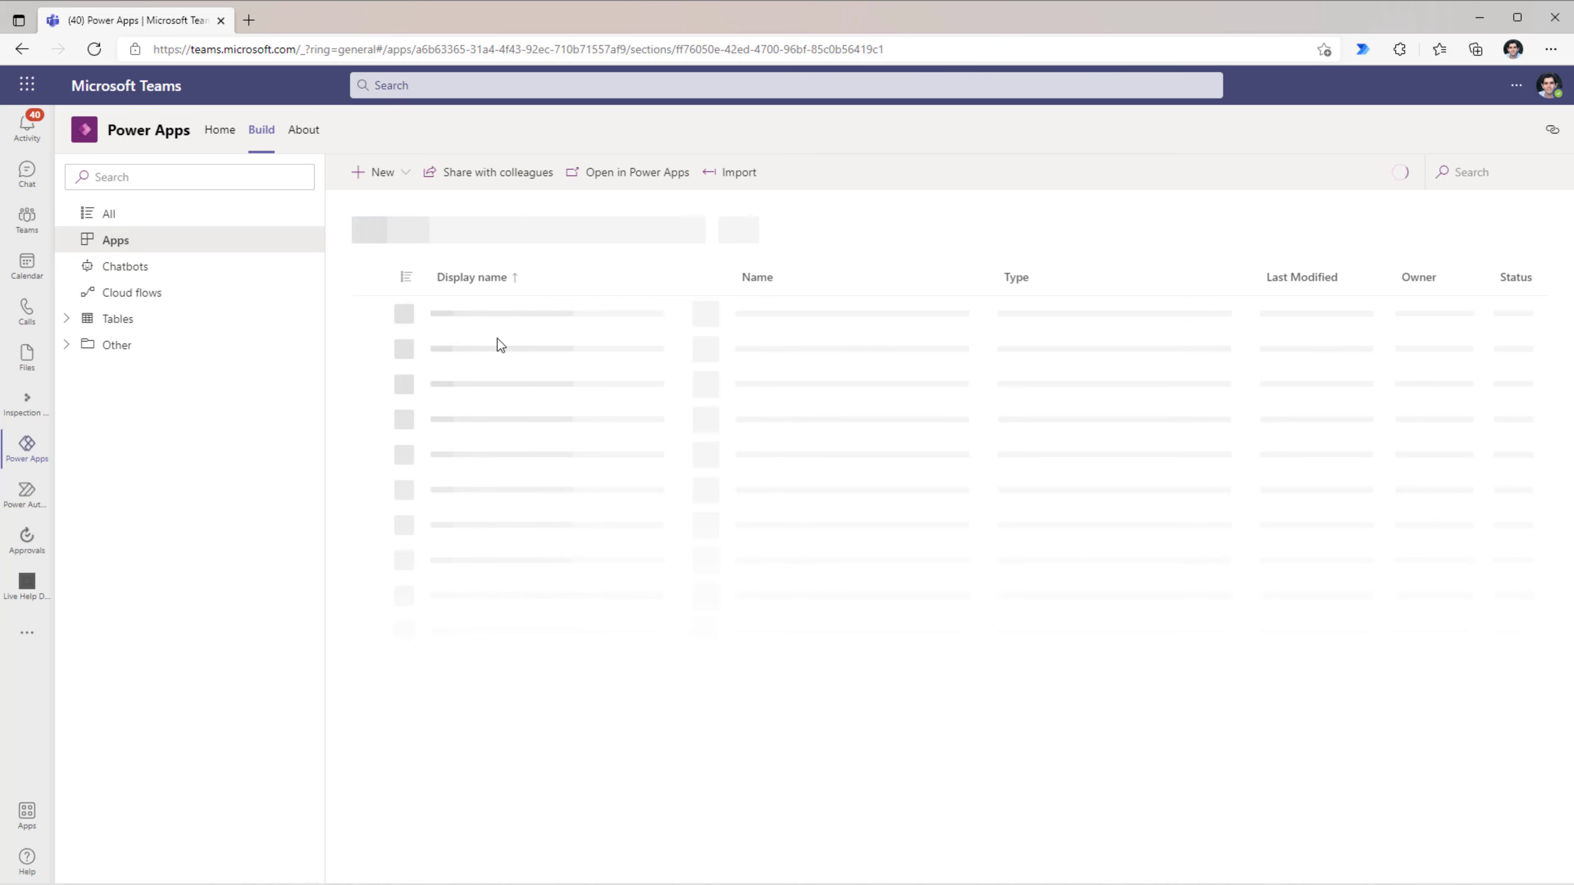
{"action": "left_click", "coordinate": [476, 173]}
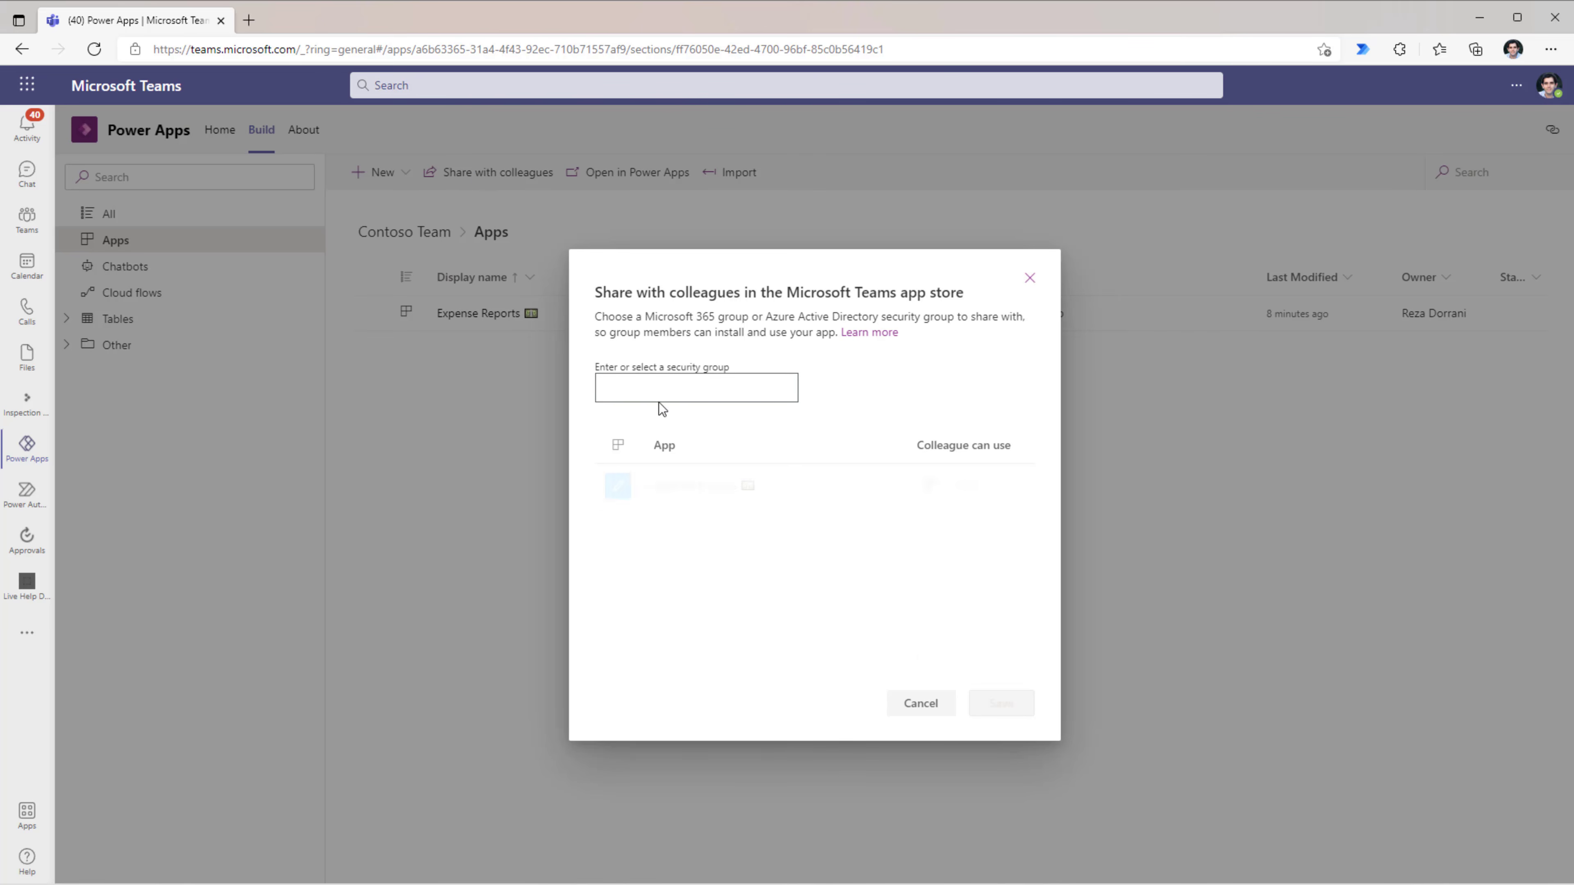
{"action": "left_click", "coordinate": [643, 381]}
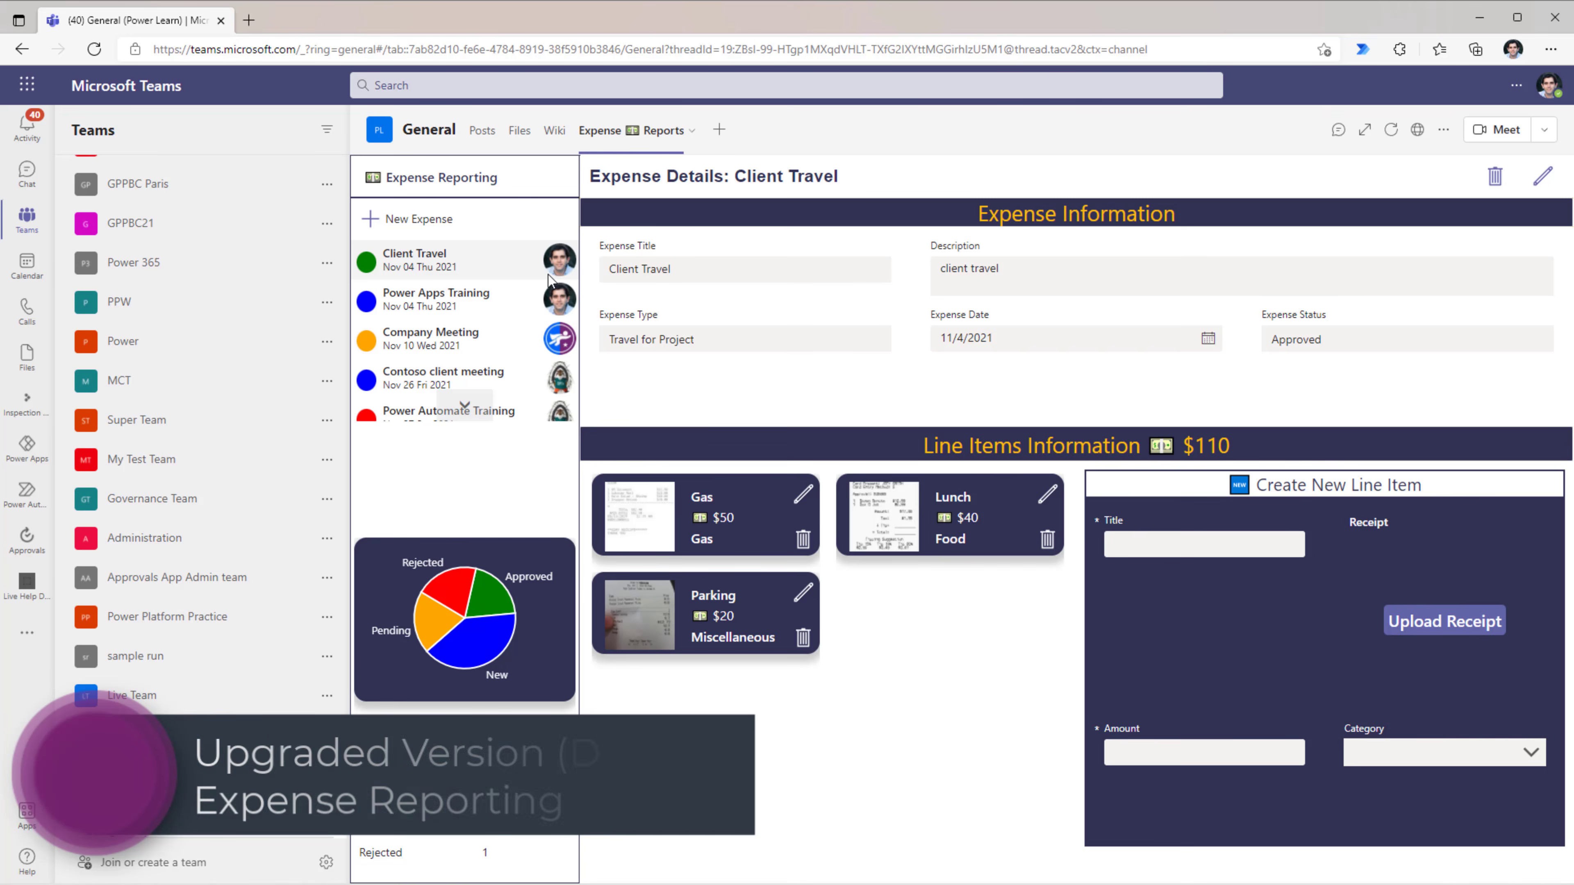
Step: Look through the expense list in the Power Learn team's Expense Reports app and open the Company Meeting expense
{"action": "scroll", "coordinate": [560, 261], "scroll_direction": "down", "scroll_amount": 1}
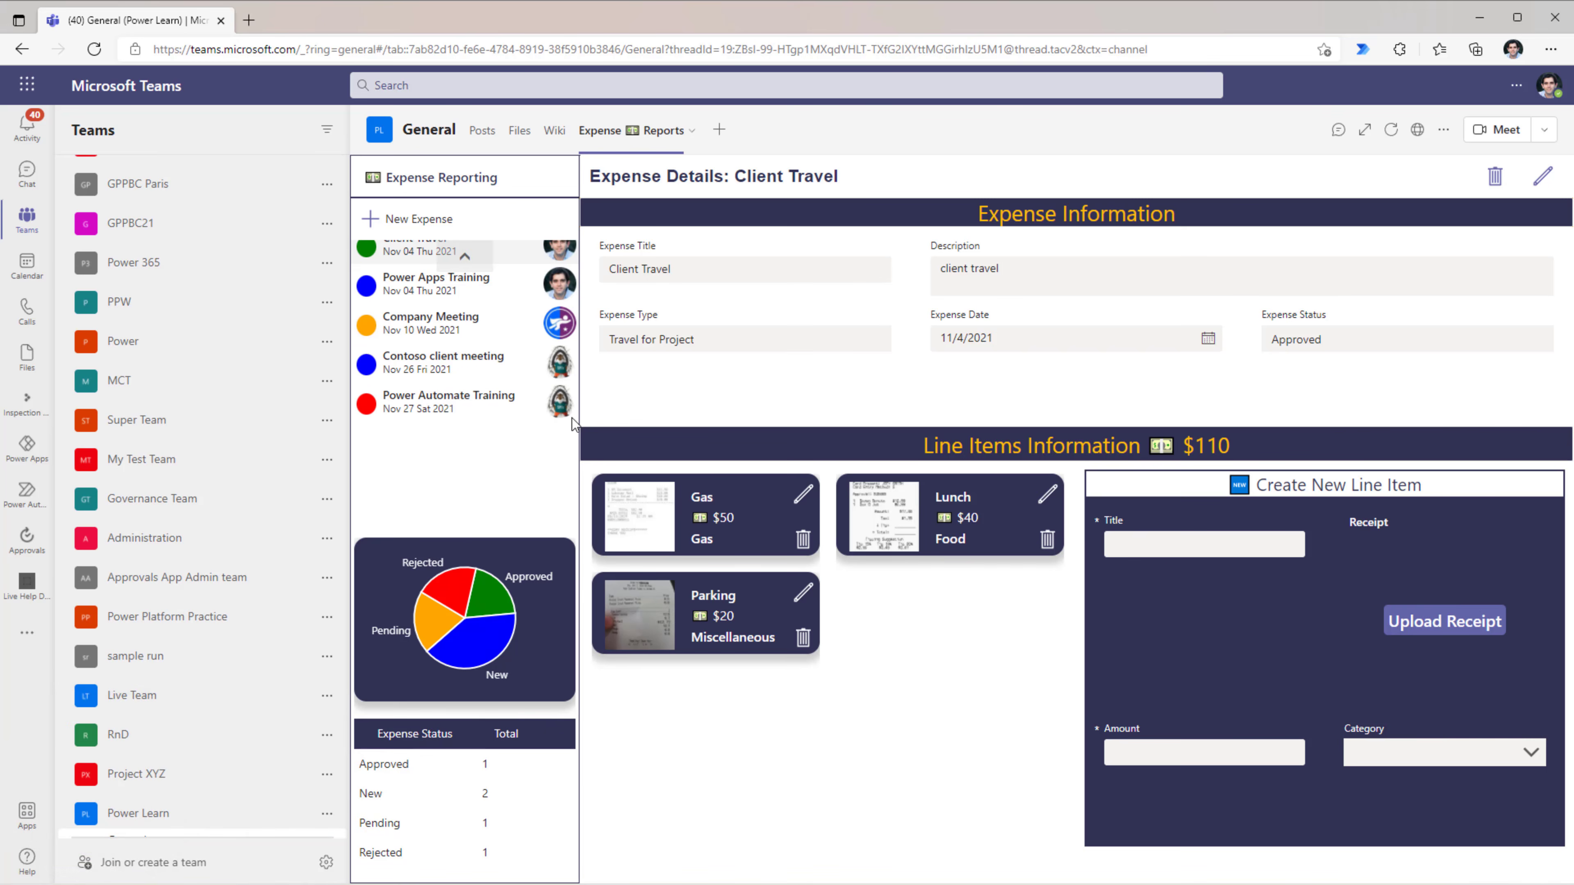
{"action": "scroll", "coordinate": [560, 345], "scroll_direction": "up", "scroll_amount": 1}
{"action": "scroll", "coordinate": [543, 294], "scroll_direction": "down", "scroll_amount": 1}
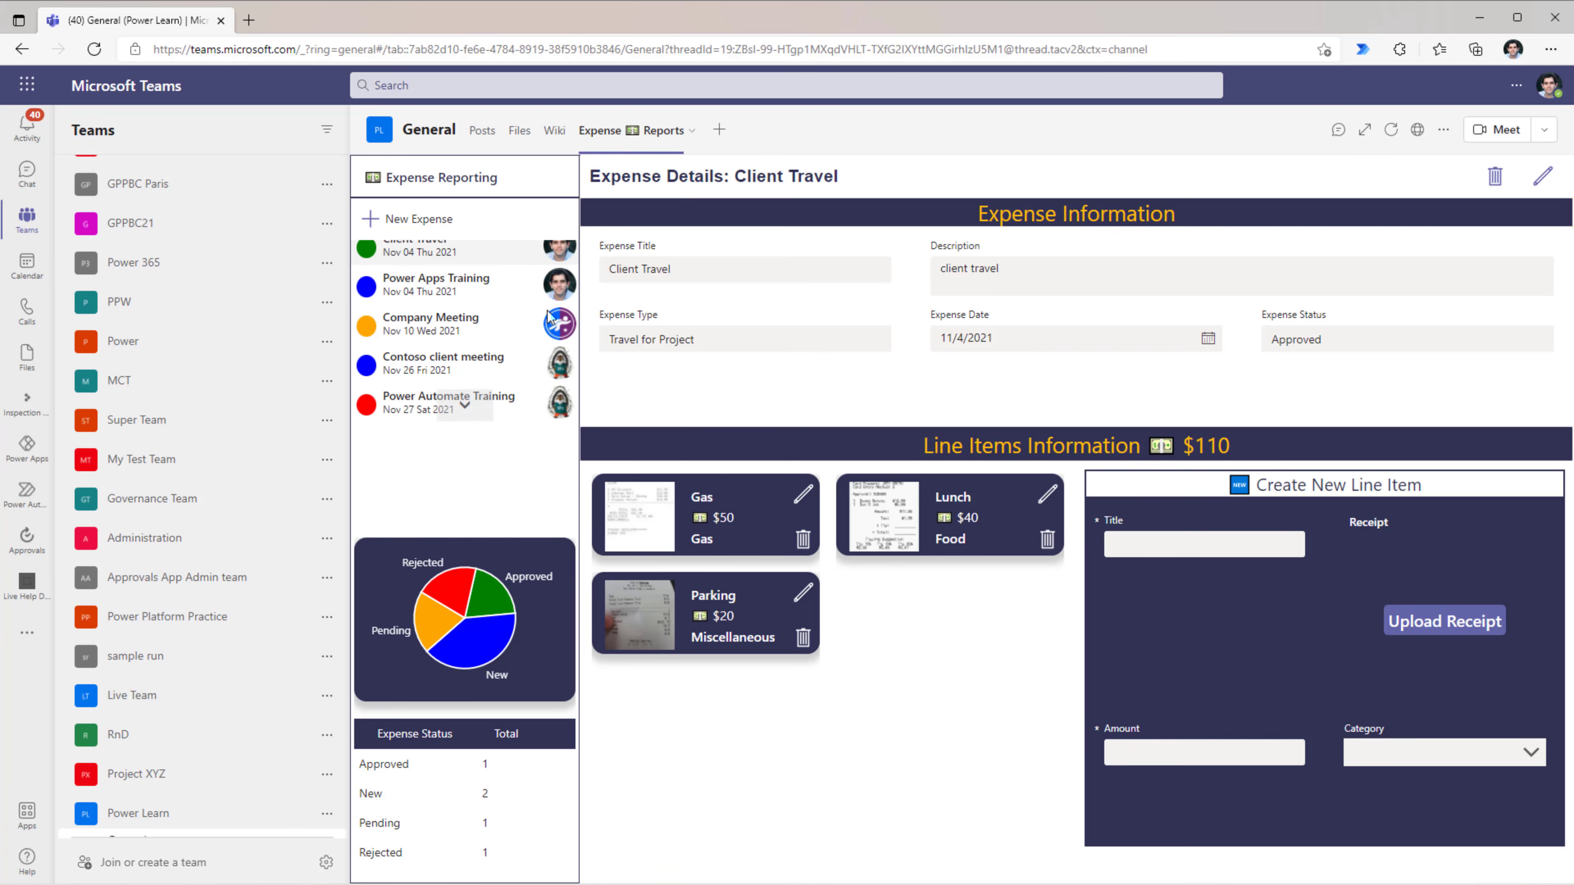
{"action": "scroll", "coordinate": [566, 409], "scroll_direction": "up", "scroll_amount": 1}
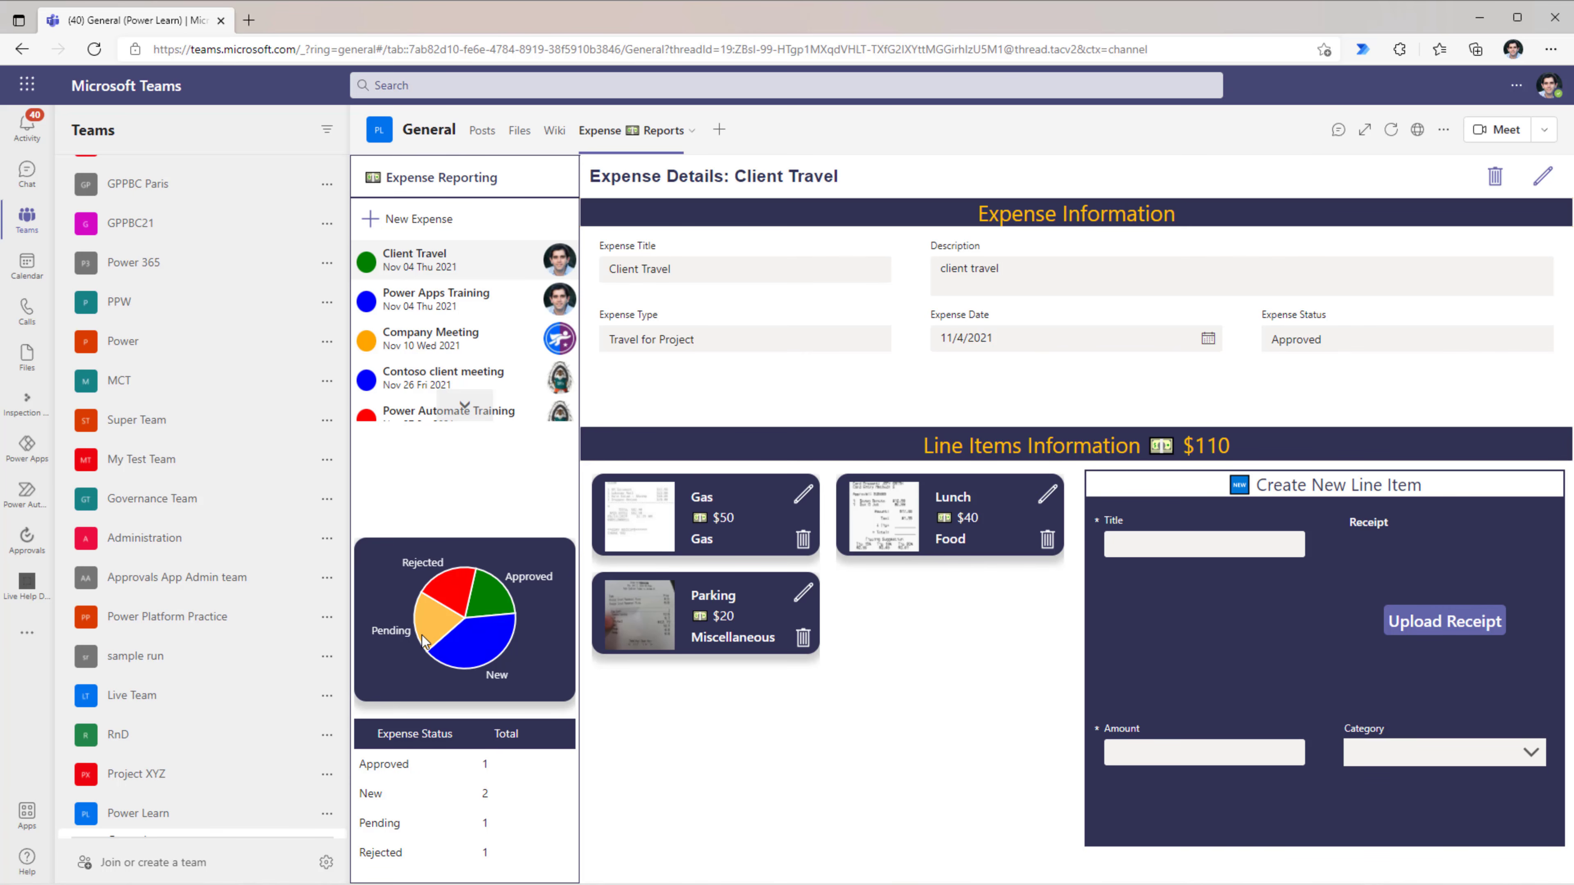
{"action": "left_click", "coordinate": [421, 600]}
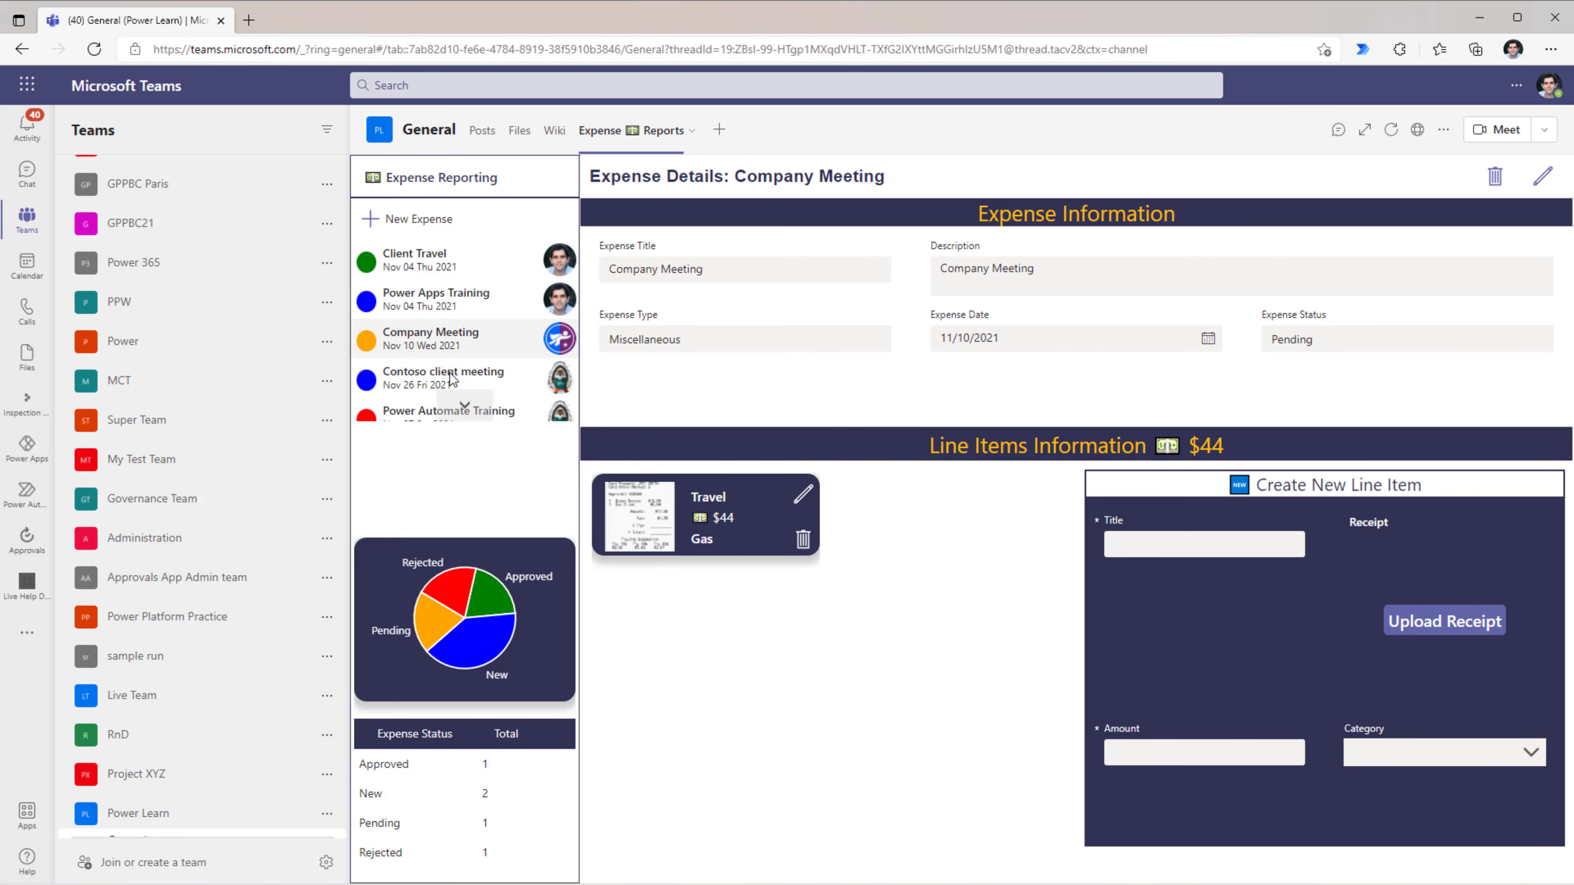
Step: Edit the Power Apps Training expense, set its Expense Status to Pending, and save it
{"action": "scroll", "coordinate": [466, 351], "scroll_direction": "down", "scroll_amount": 1}
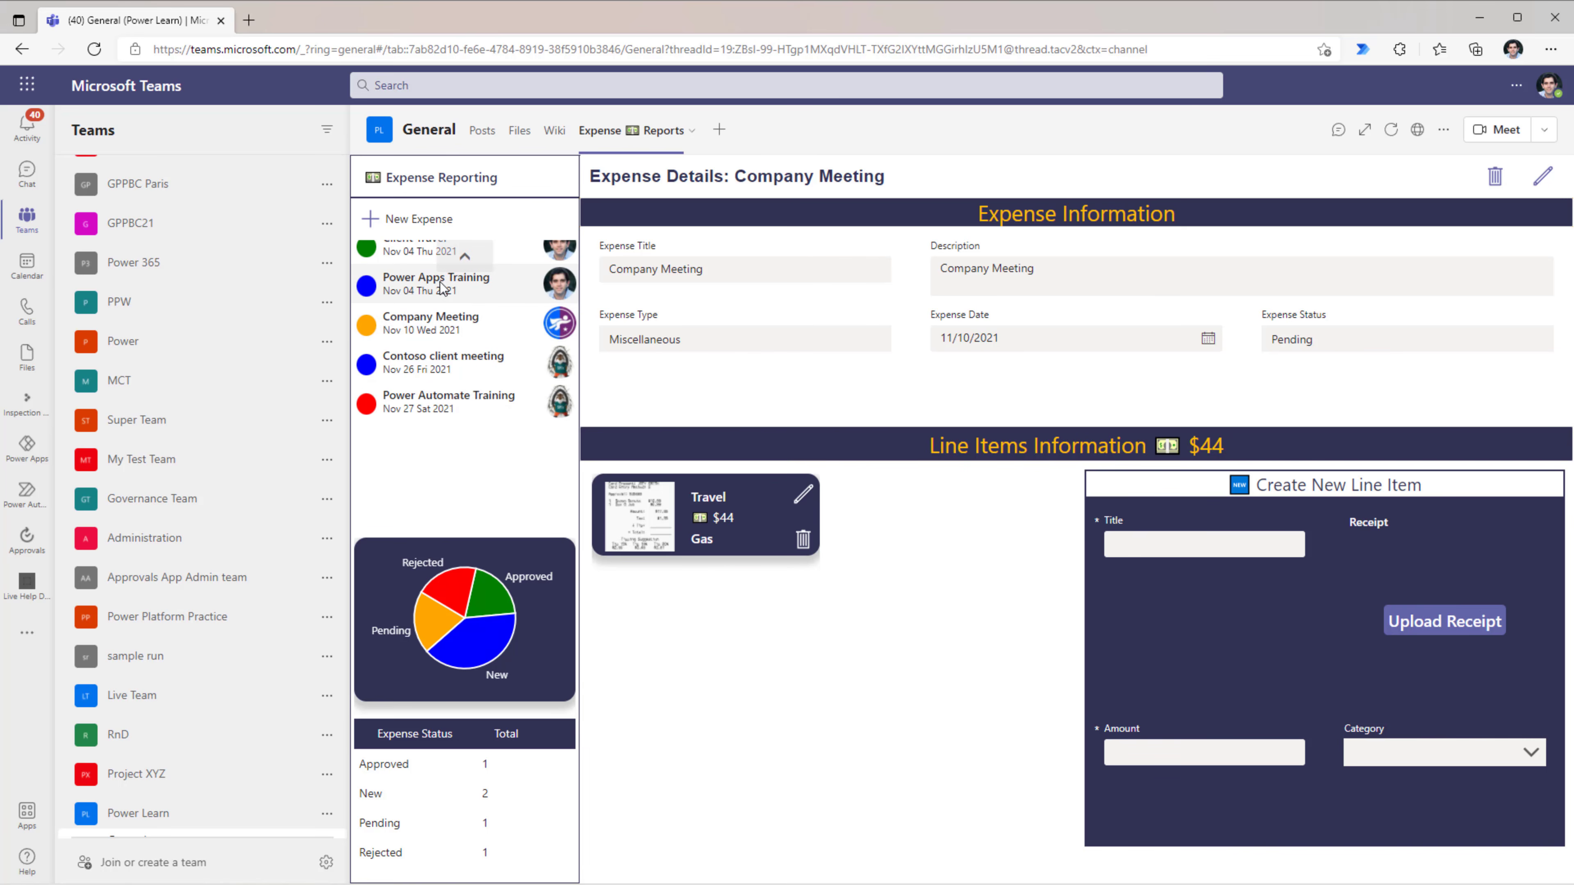
{"action": "left_click", "coordinate": [433, 285]}
{"action": "left_click", "coordinate": [1543, 176]}
{"action": "left_click", "coordinate": [1423, 335]}
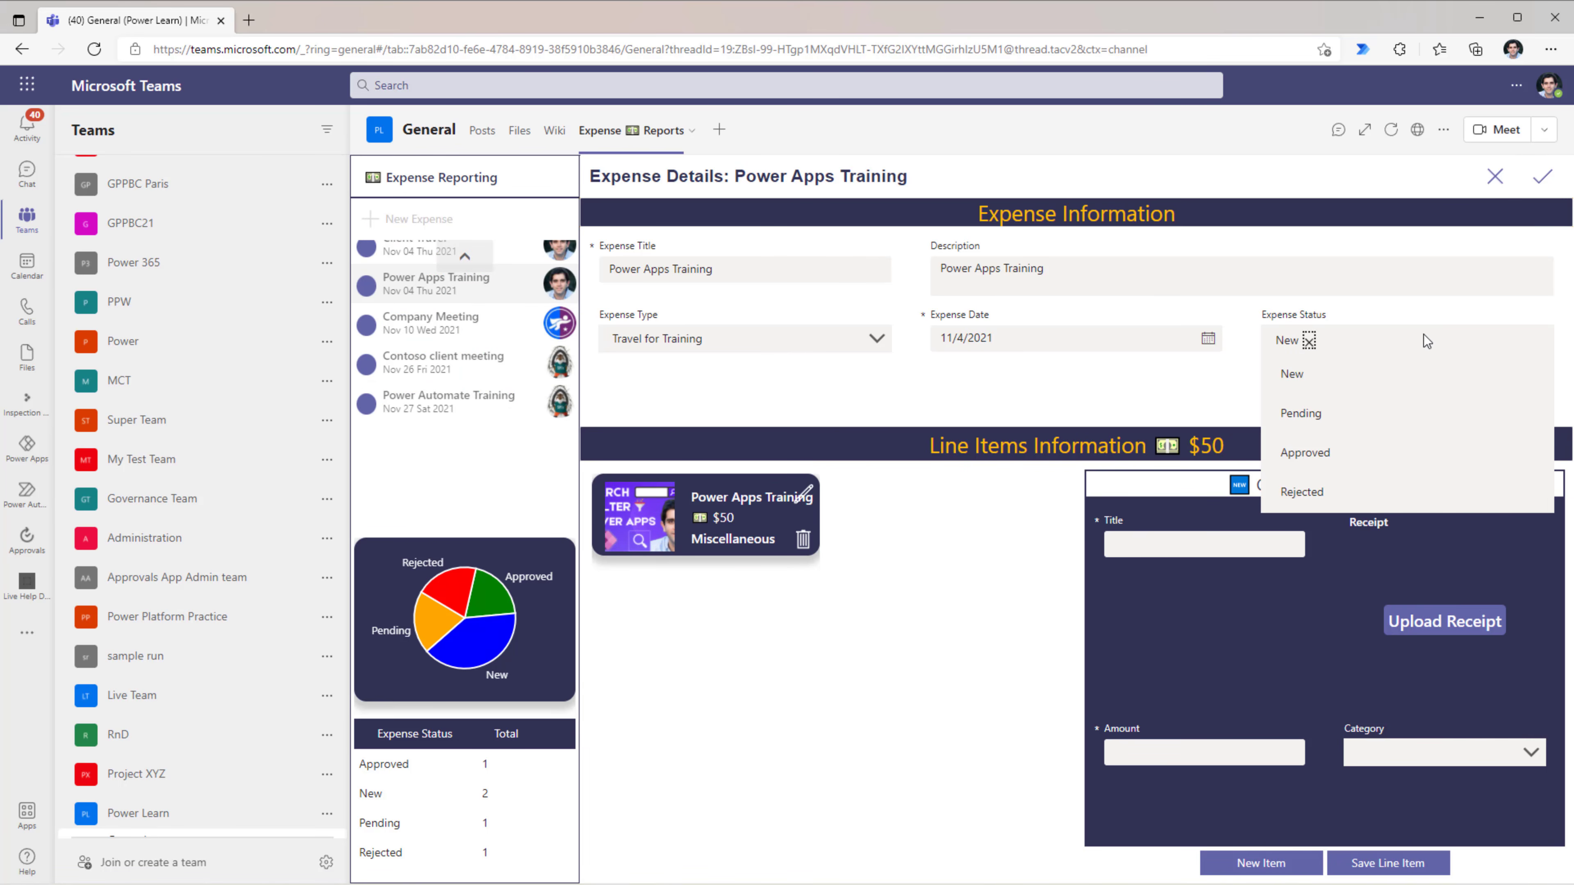
{"action": "left_click", "coordinate": [1328, 422]}
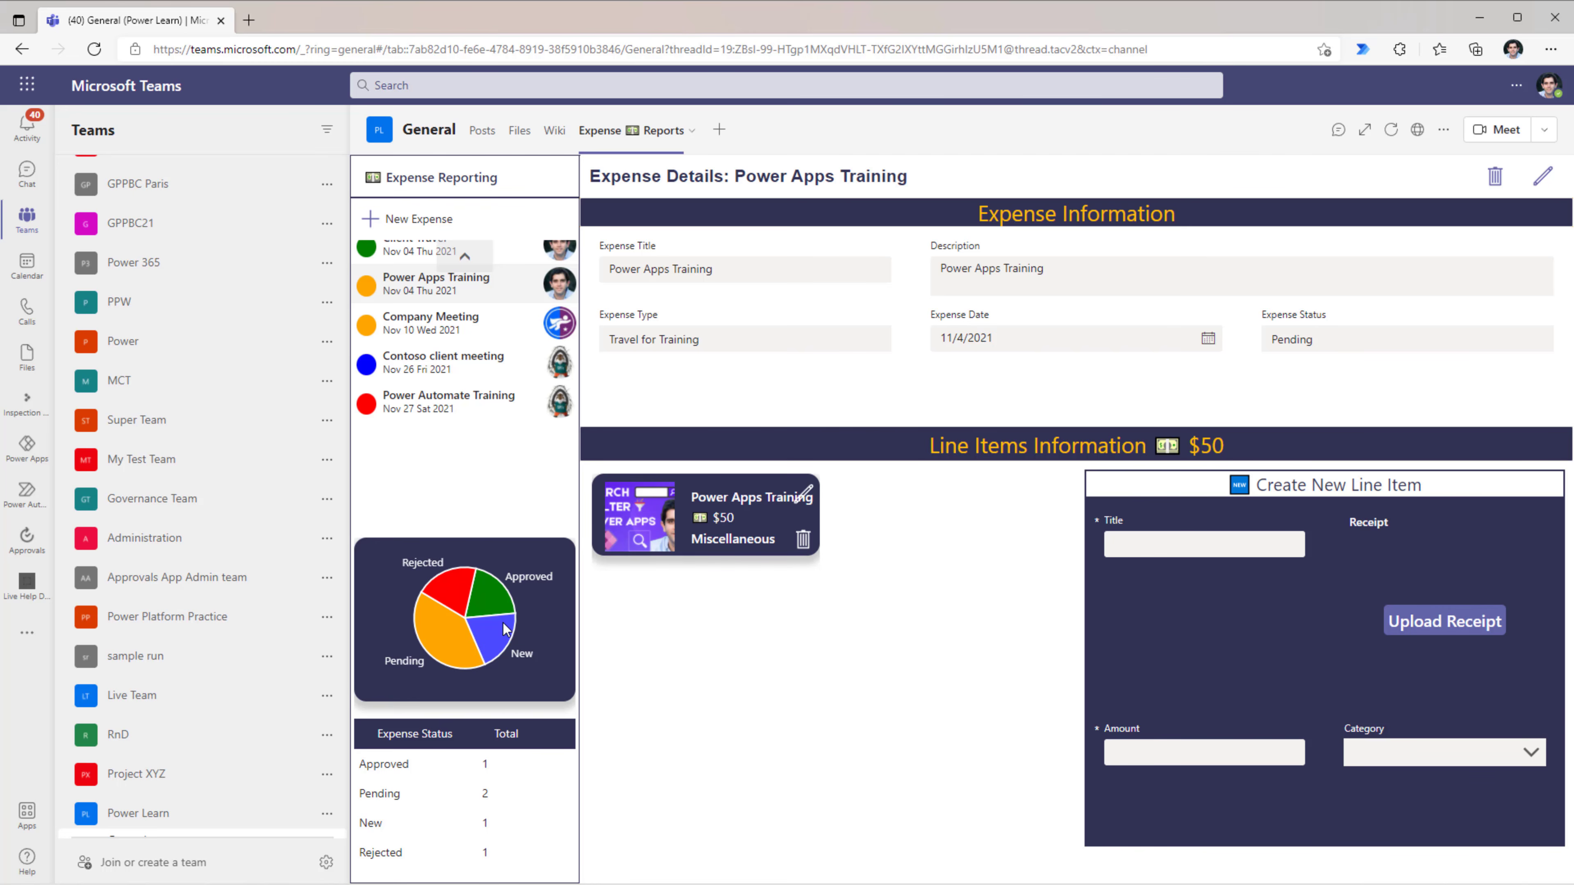
Step: Narrow the browser window to check the expense app's responsive layout, and restore it to full width
{"action": "left_click_drag", "start_coordinate": [1573, 370], "coordinate": [1281, 372]}
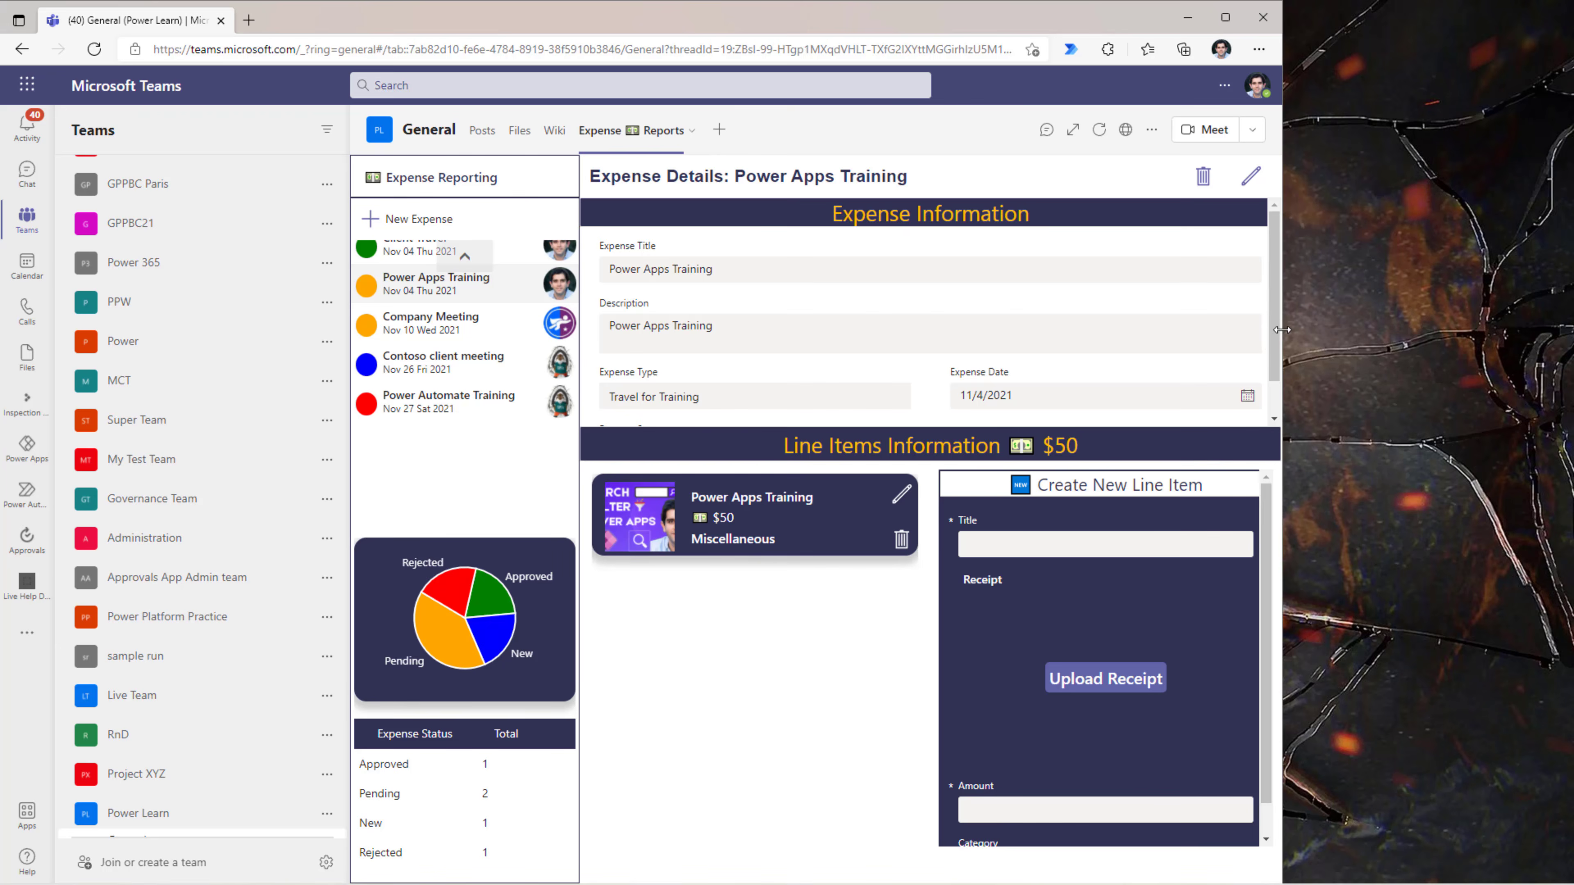
{"action": "left_click_drag", "start_coordinate": [1281, 348], "coordinate": [1570, 352]}
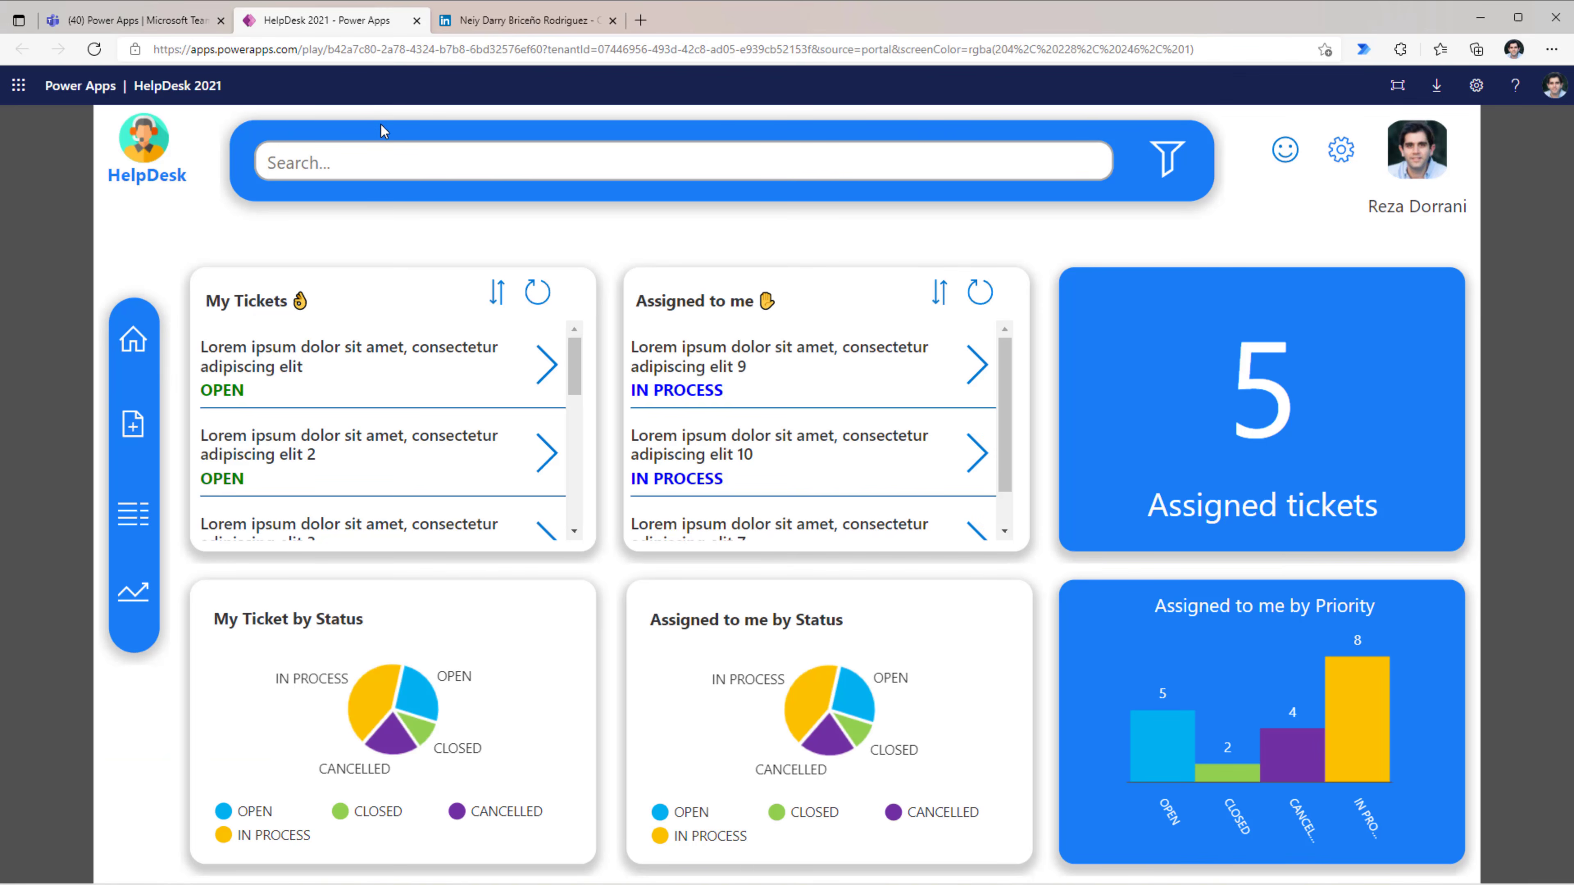
Step: View the open LinkedIn profile page and return to the HelpDesk 2021 app
{"action": "left_click", "coordinate": [488, 25]}
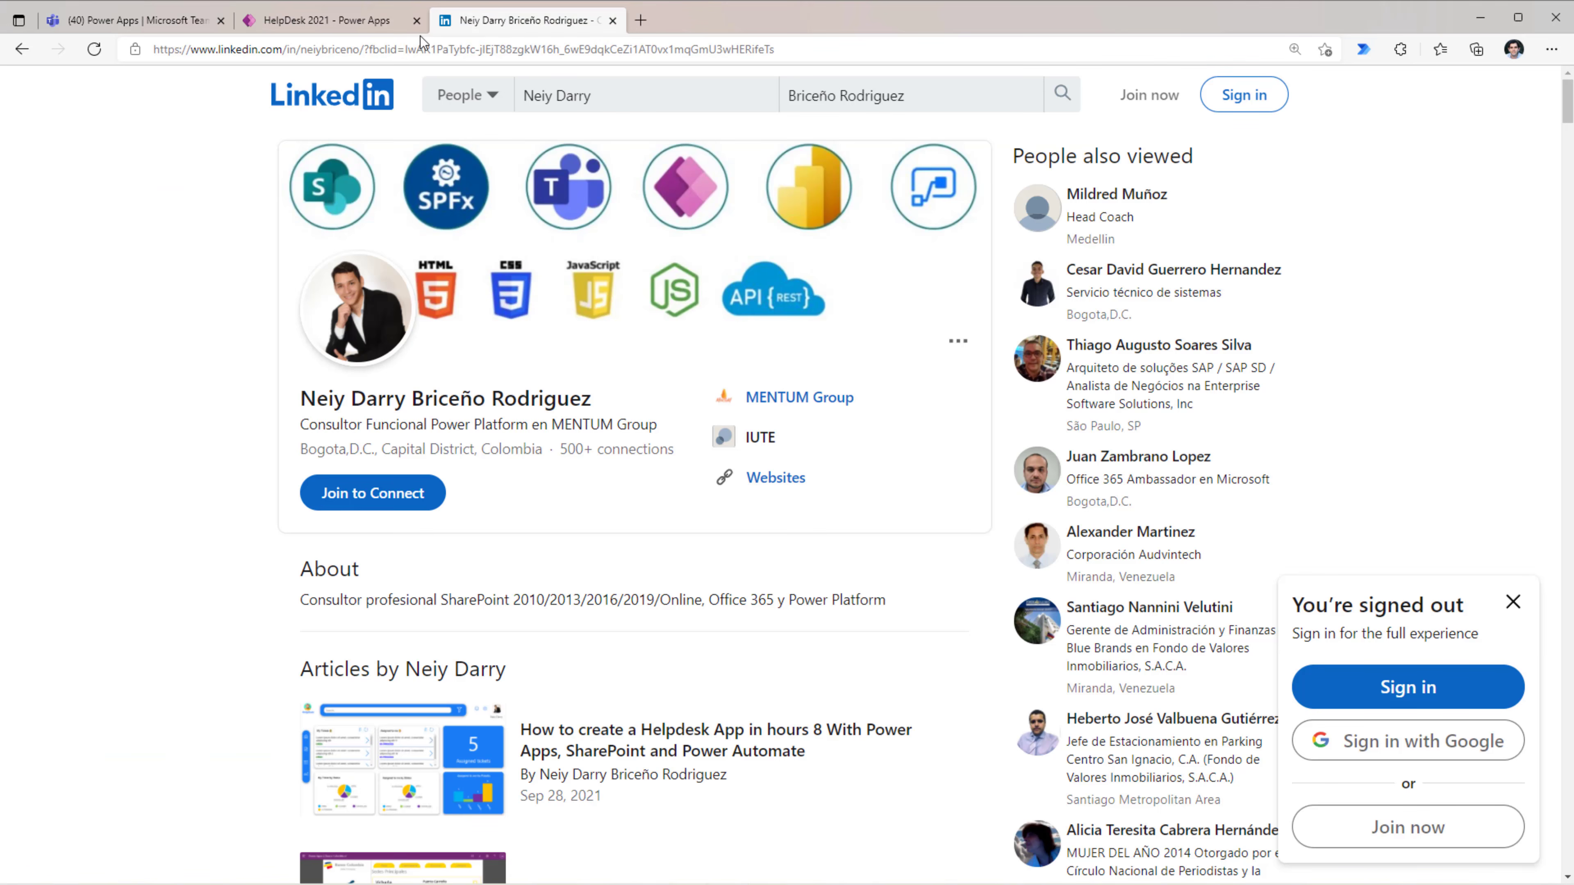
{"action": "left_click", "coordinate": [384, 21]}
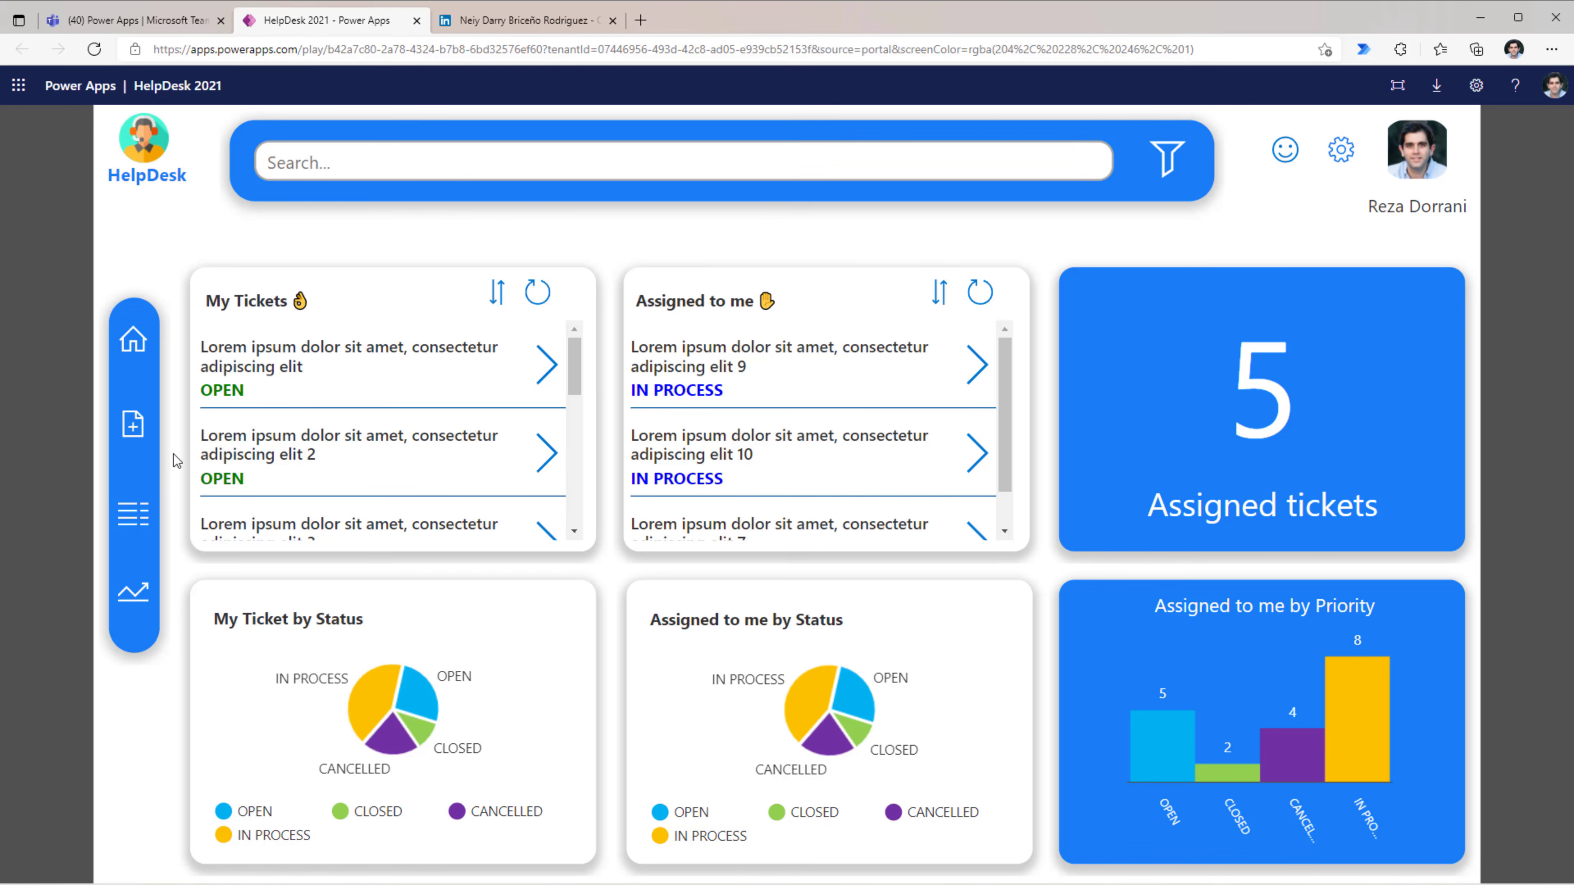